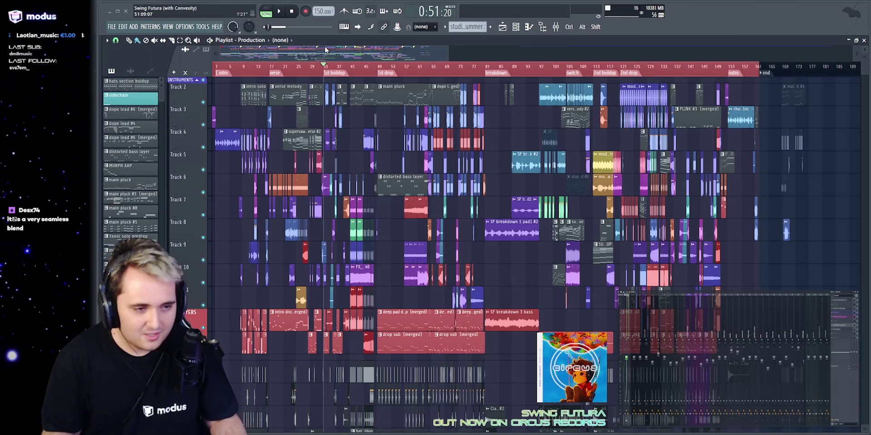
Return the playhead to the song start, focus the playlist on the intro section and save the project.
{"action": "left_click", "coordinate": [214, 67]}
{"action": "scroll", "coordinate": [214, 66], "scroll_direction": "up", "scroll_amount": 4}
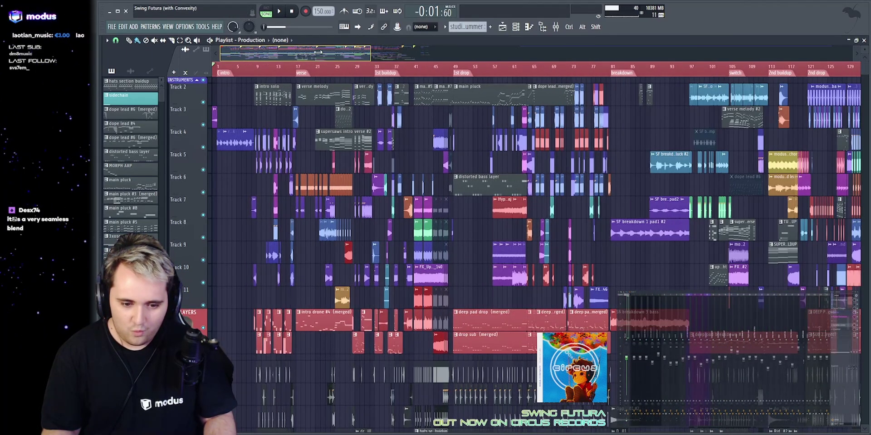
{"action": "left_click_drag", "start_coordinate": [318, 52], "coordinate": [232, 54]}
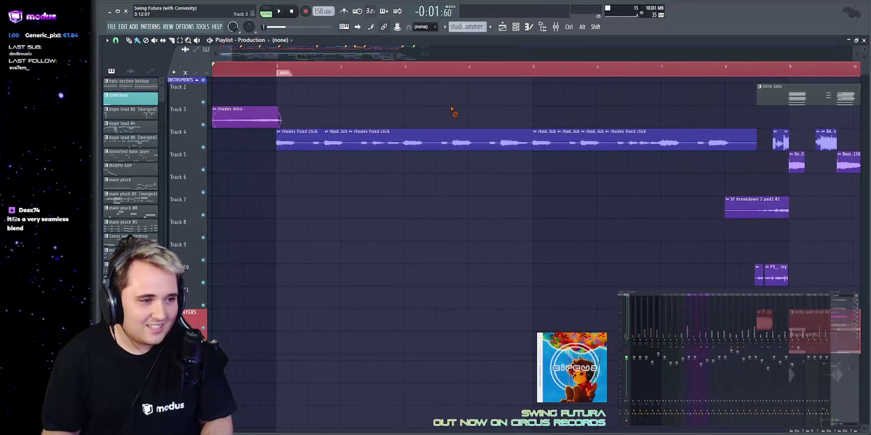
{"action": "key", "text": "ctrl+s"}
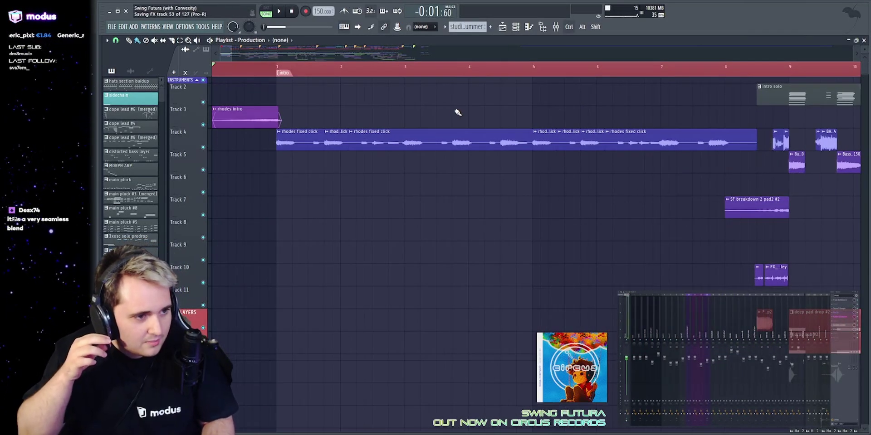
Play the rhodes intro from the song start until about bar 8, and stop playback.
{"action": "key", "text": "space"}
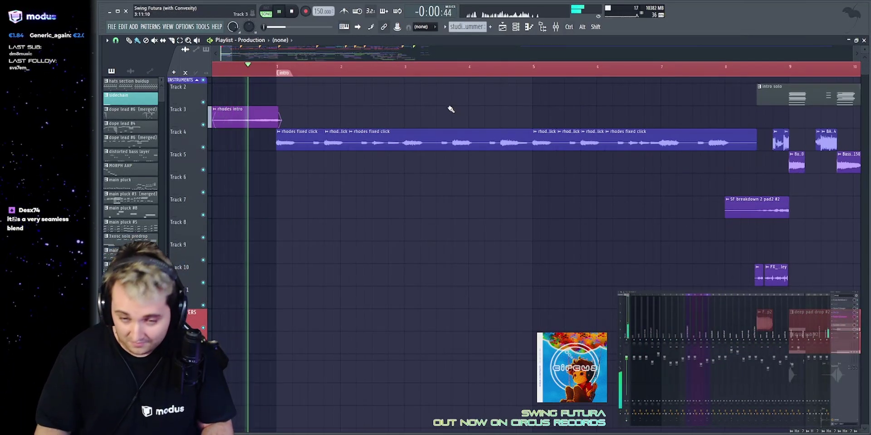
{"action": "scroll", "coordinate": [317, 51], "scroll_direction": "up", "scroll_amount": 1}
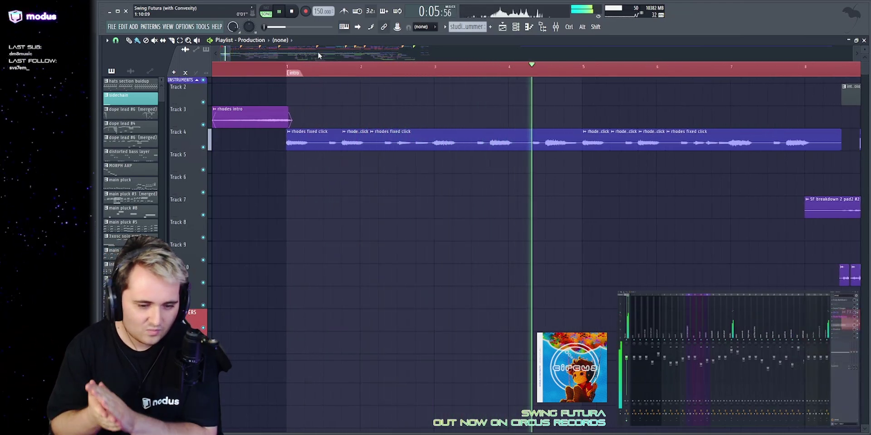
{"action": "scroll", "coordinate": [317, 50], "scroll_direction": "down", "scroll_amount": 2}
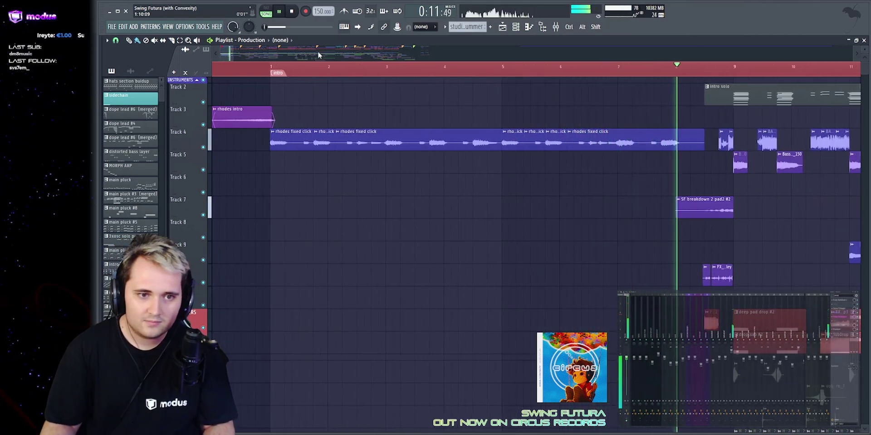
{"action": "key", "text": "space"}
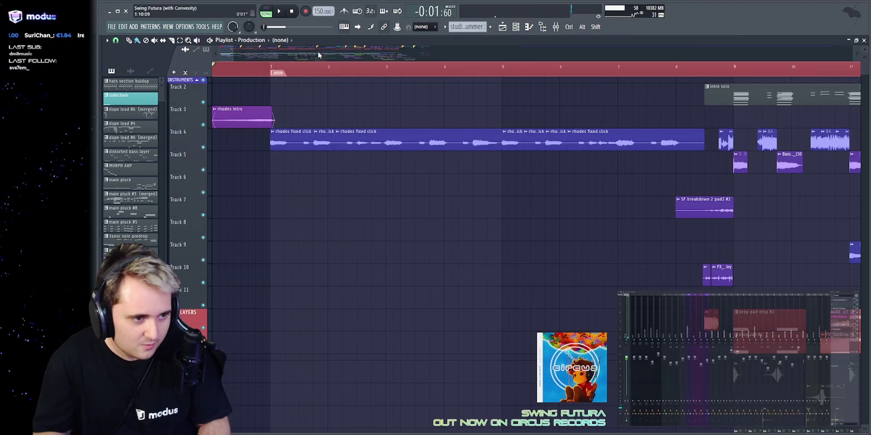
Inspect the channel settings of the rhodes fixed click audio clip on Track 4, and close them.
{"action": "left_click", "coordinate": [515, 27]}
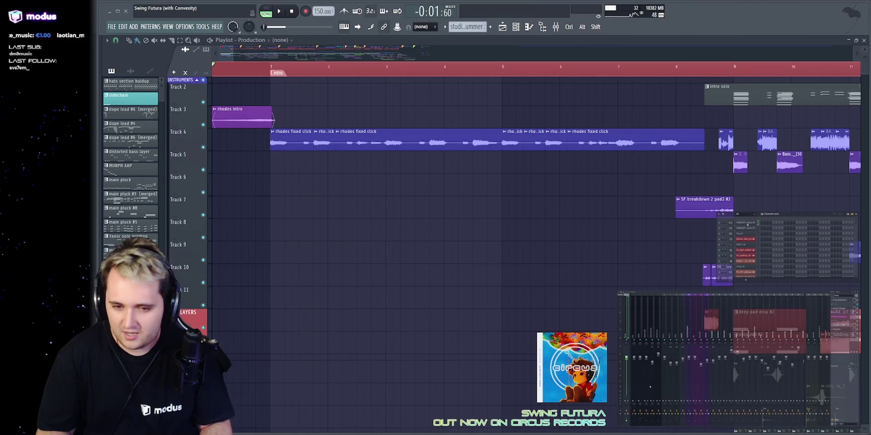
{"action": "key", "text": "Page_Down"}
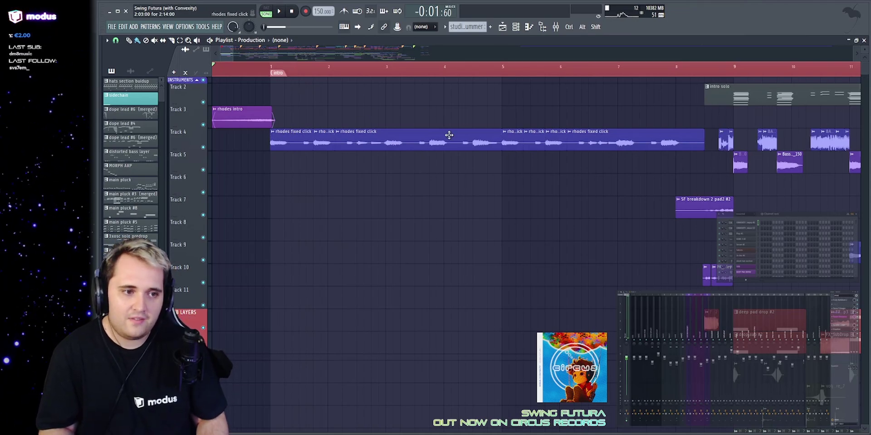
{"action": "left_click", "coordinate": [637, 139]}
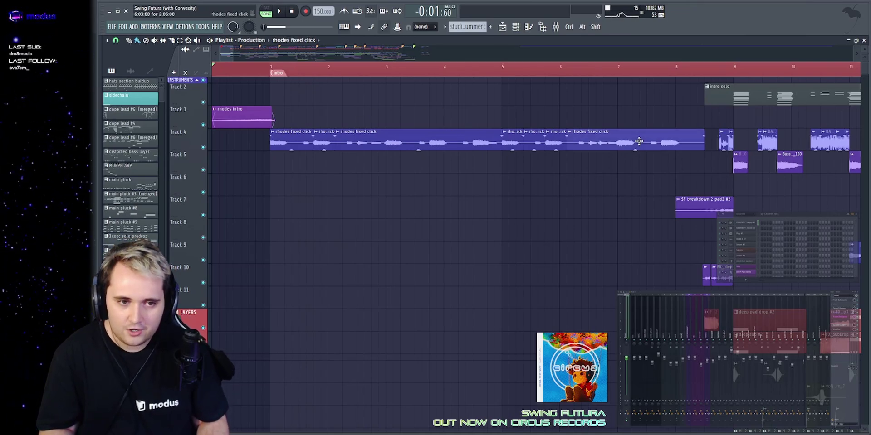
{"action": "double_click", "coordinate": [271, 134]}
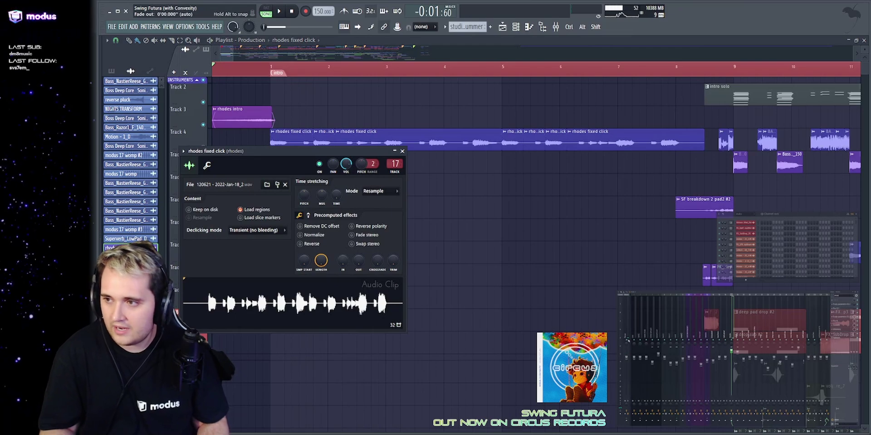
{"action": "key", "text": "Escape"}
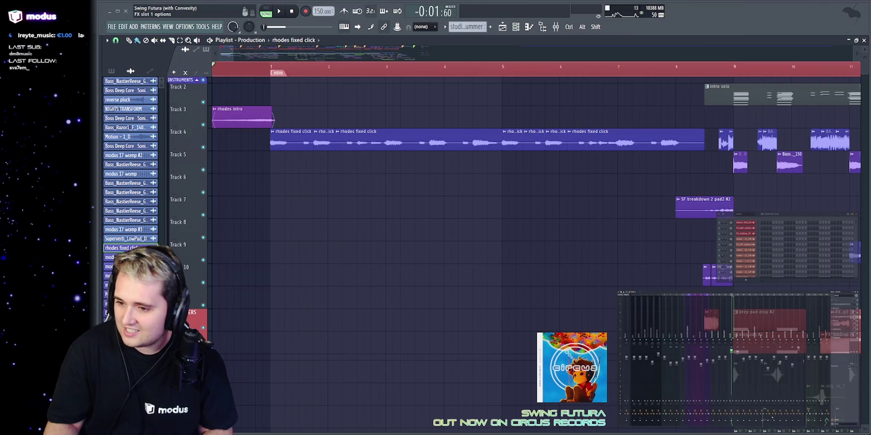
Show the RX 8 Mouth De-click settings on the rhodes mixer track in the middle of the playlist, and close them.
{"action": "left_click", "coordinate": [656, 93]}
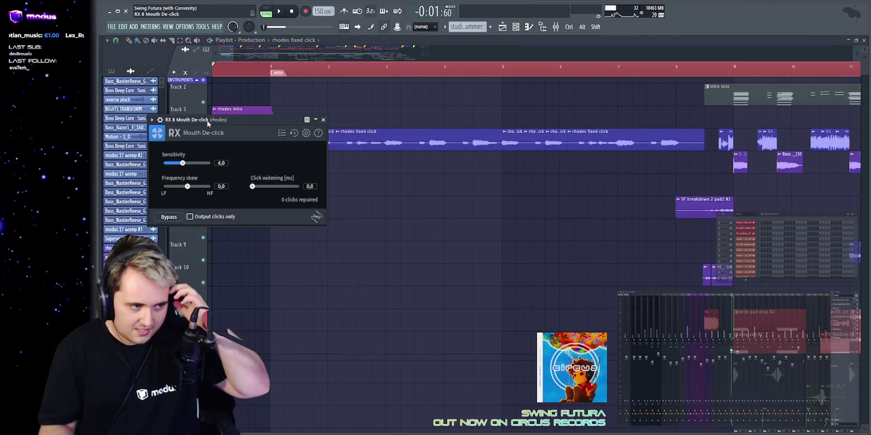
{"action": "left_click_drag", "start_coordinate": [207, 124], "coordinate": [385, 155]}
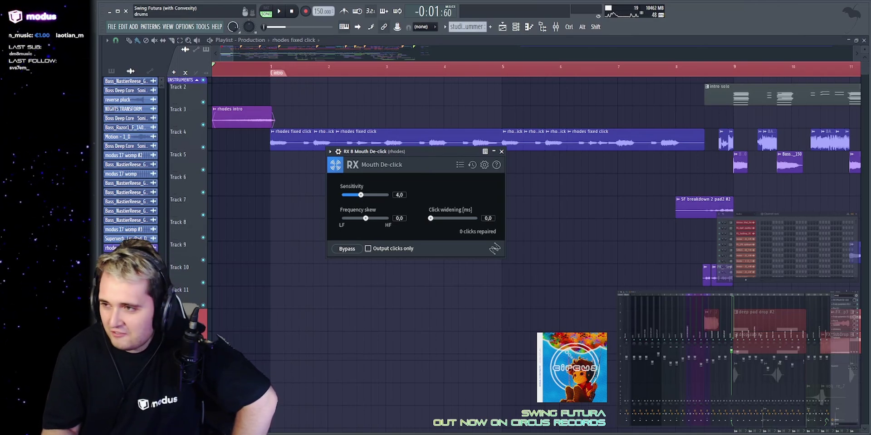
{"action": "left_click", "coordinate": [832, 308]}
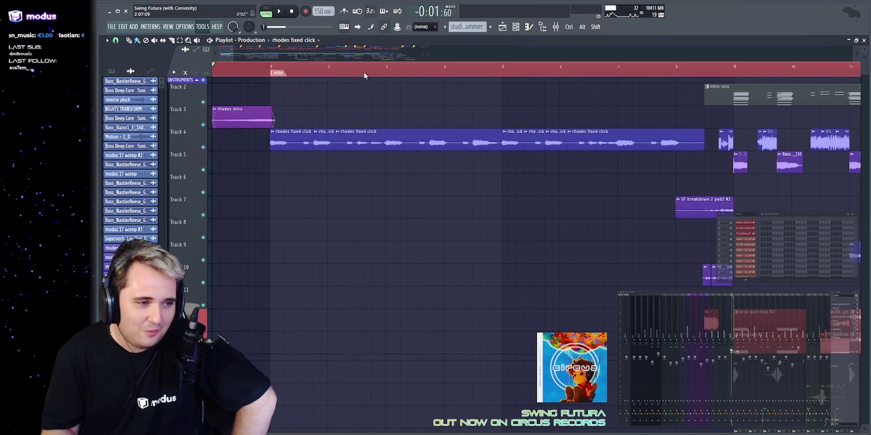
Play the rhodes fixed click clips from the intro marker, selecting and deselecting the opening clips on Track 4.
{"action": "left_click", "coordinate": [271, 64]}
{"action": "left_click_drag", "start_coordinate": [272, 156], "coordinate": [523, 156]}
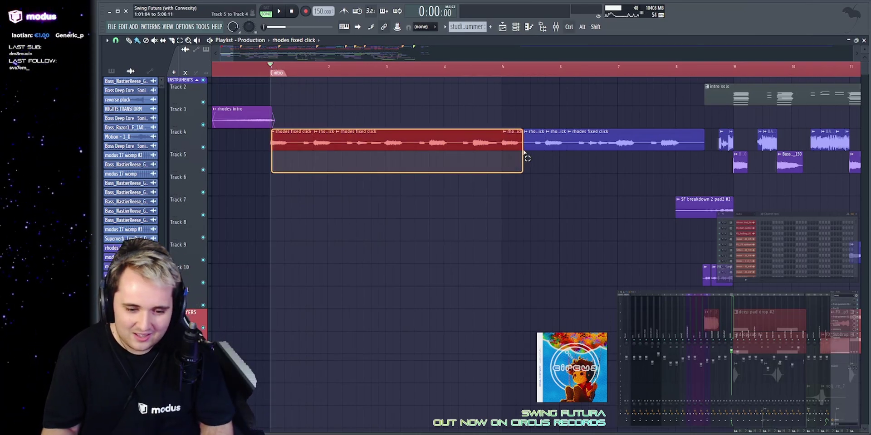
{"action": "key", "text": "space"}
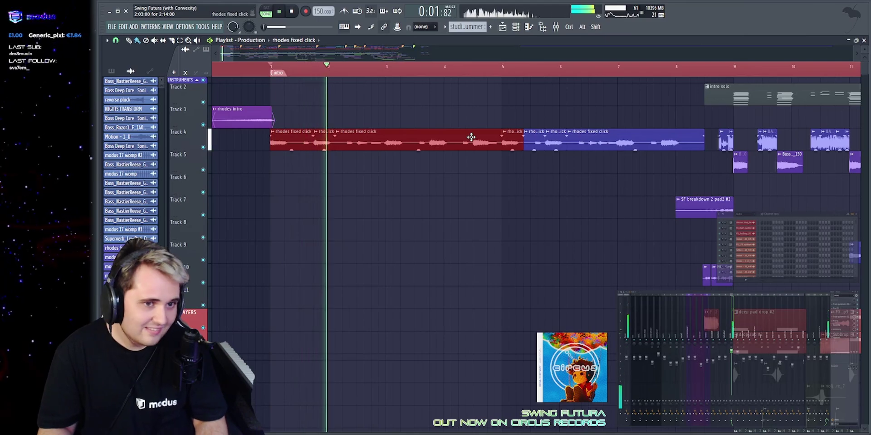
{"action": "right_click", "coordinate": [449, 117]}
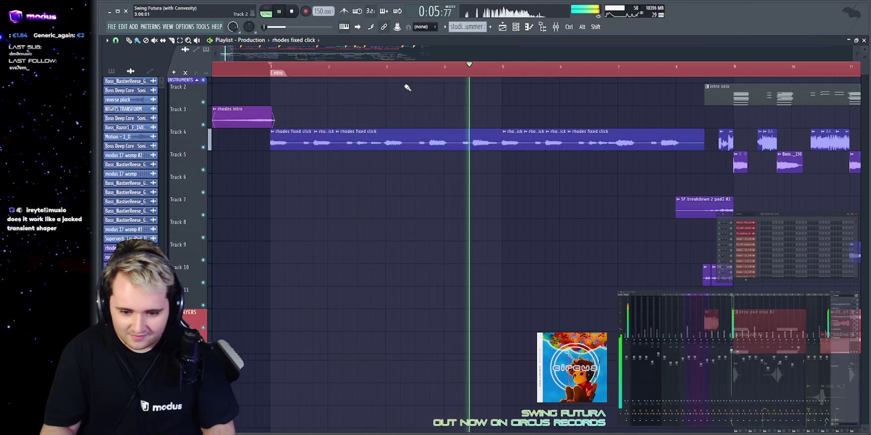
{"action": "key", "text": "space"}
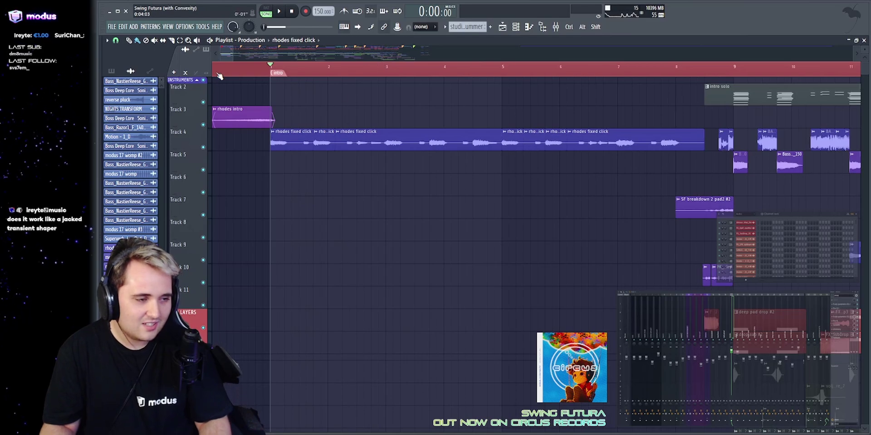
Solo Track 3, play the rhodes intro clip from the song start, and unsolo the track.
{"action": "scroll", "coordinate": [215, 67], "scroll_direction": "up", "scroll_amount": 2}
{"action": "scroll", "coordinate": [317, 107], "scroll_direction": "up", "scroll_amount": 2}
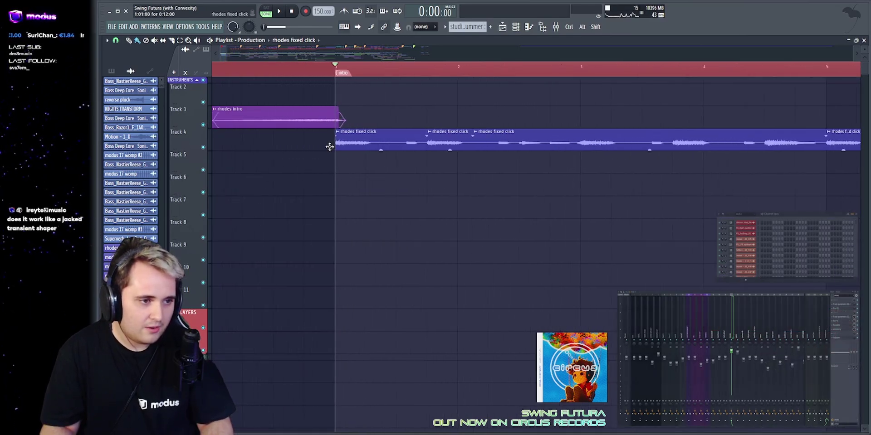
{"action": "right_click", "coordinate": [203, 124]}
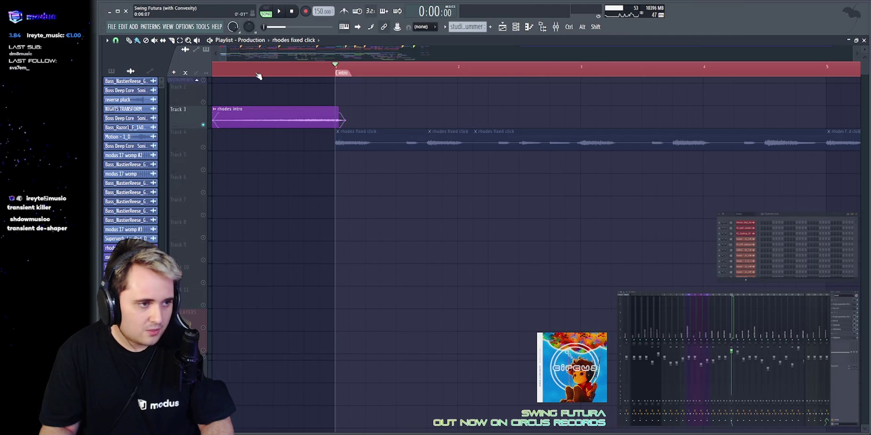
{"action": "left_click_drag", "start_coordinate": [259, 74], "coordinate": [204, 89]}
{"action": "key", "text": "space"}
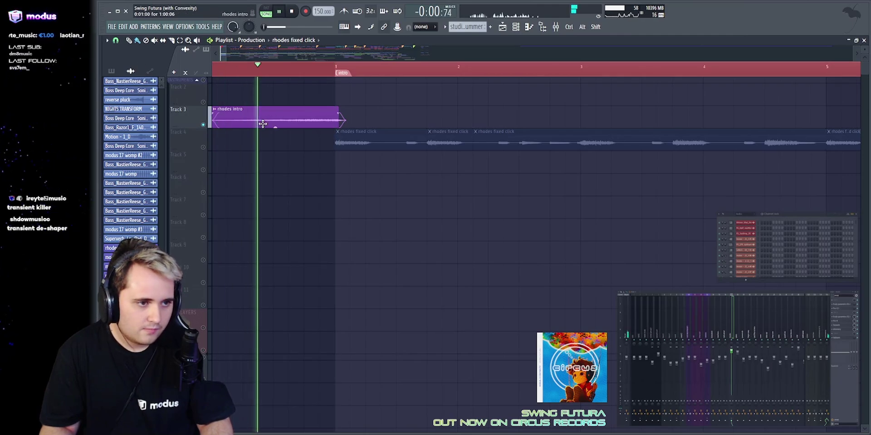
{"action": "right_click", "coordinate": [203, 125]}
Play the intro with all tracks, and examine the rhodes fixed click channel settings and the rhodes Pro-R reverb.
{"action": "key", "text": "space"}
{"action": "scroll", "coordinate": [281, 58], "scroll_direction": "down", "scroll_amount": 2}
{"action": "left_click_drag", "start_coordinate": [232, 54], "coordinate": [242, 54]}
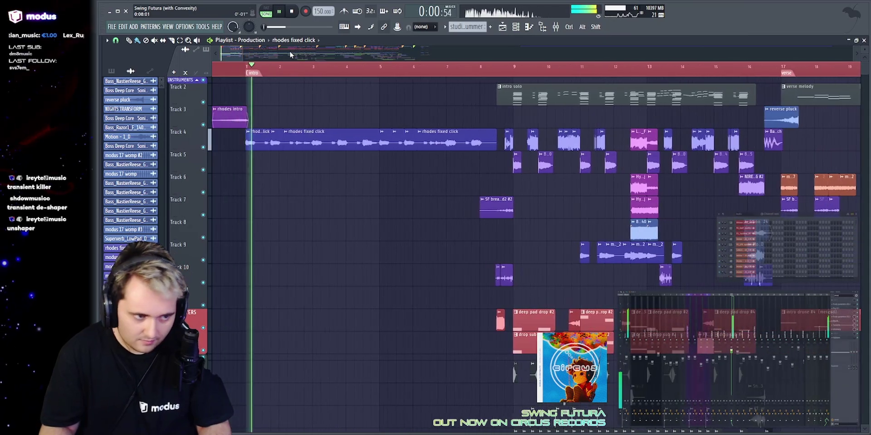
{"action": "double_click", "coordinate": [321, 143]}
{"action": "key", "text": "space"}
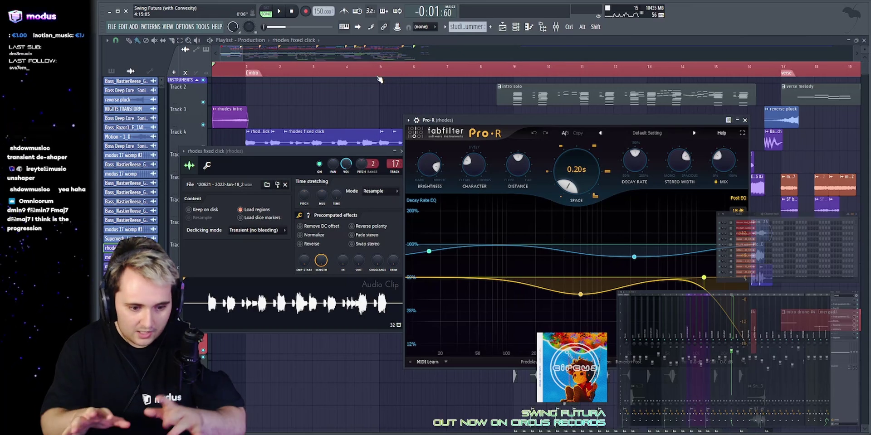
Close the open windows and play the intro while examining the rhodes Toraverb with the Cristal Cave preset.
{"action": "key", "text": "F5"}
{"action": "key", "text": "space"}
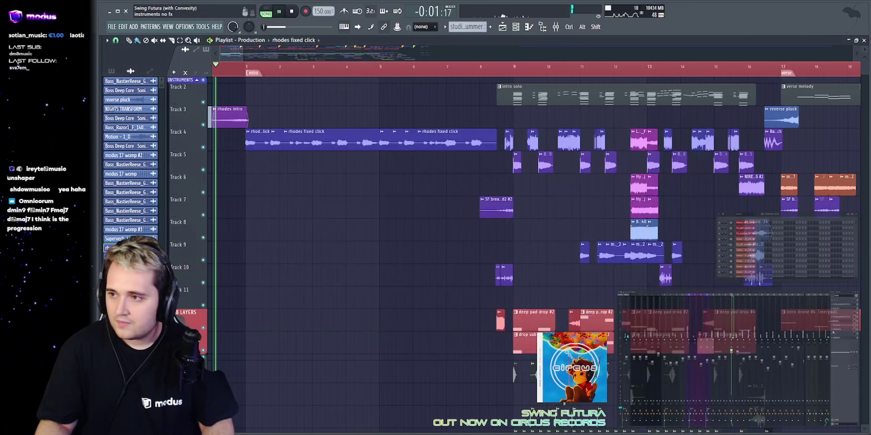
{"action": "key", "text": "space"}
{"action": "left_click", "coordinate": [842, 326]}
{"action": "key", "text": "space"}
{"action": "left_click_drag", "start_coordinate": [558, 133], "coordinate": [431, 107]}
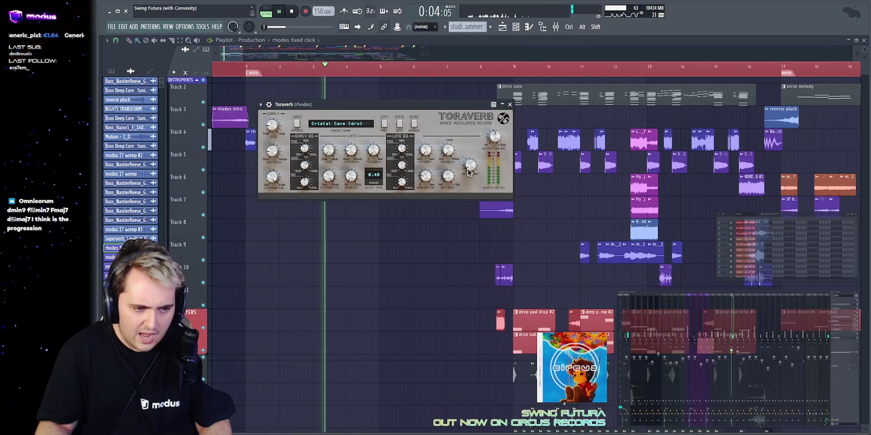
{"action": "key", "text": "Escape"}
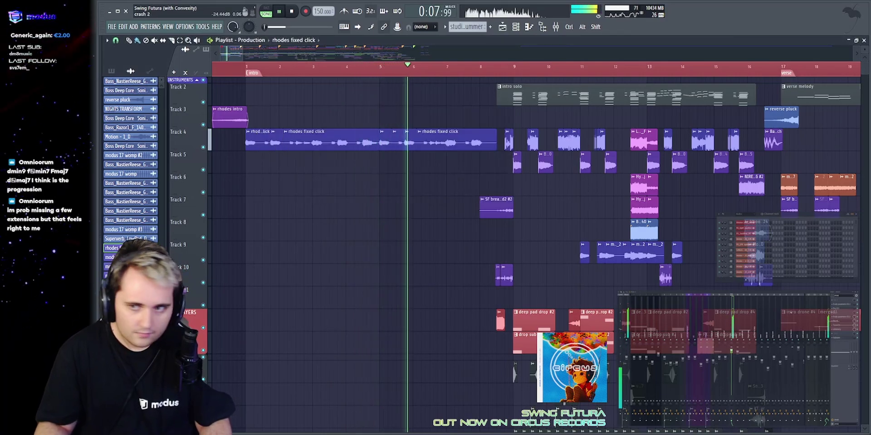
{"action": "key", "text": "space"}
Play the intro with the rhodes Toraverb and the shimmery Toraverb arranged one above the other for comparison.
{"action": "left_click", "coordinate": [837, 326]}
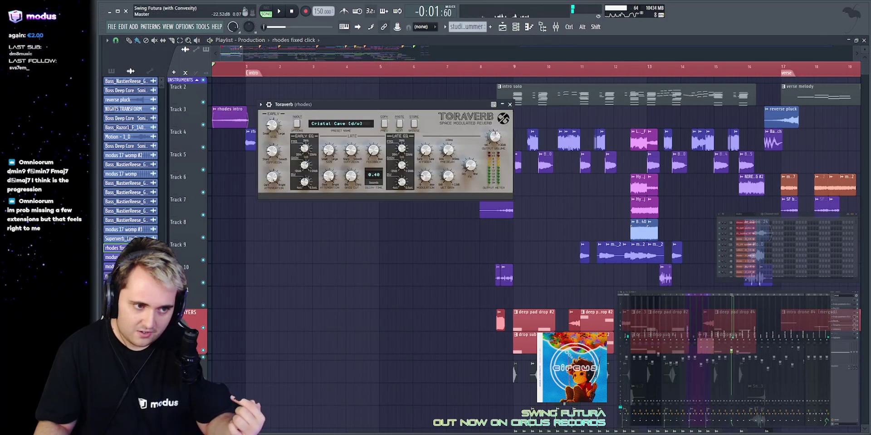
{"action": "left_click", "coordinate": [839, 331]}
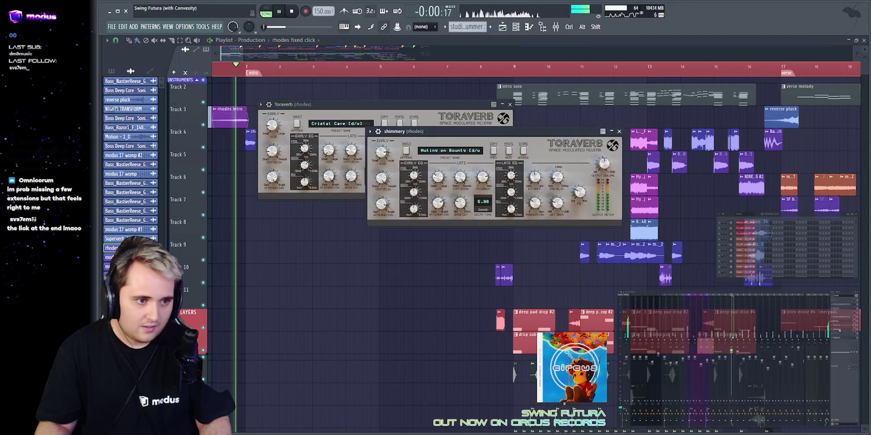
{"action": "left_click_drag", "start_coordinate": [529, 132], "coordinate": [420, 213]}
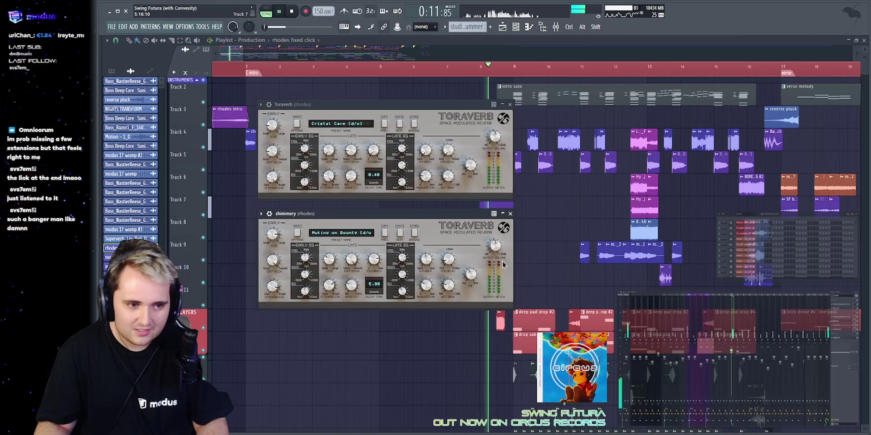
Stop playback and enlarge Track 32, which holds the rhodes Toraverb (Slot 9) FX automation clip.
{"action": "right_click", "coordinate": [563, 226]}
{"action": "scroll", "coordinate": [562, 222], "scroll_direction": "down", "scroll_amount": 12}
{"action": "key", "text": "space"}
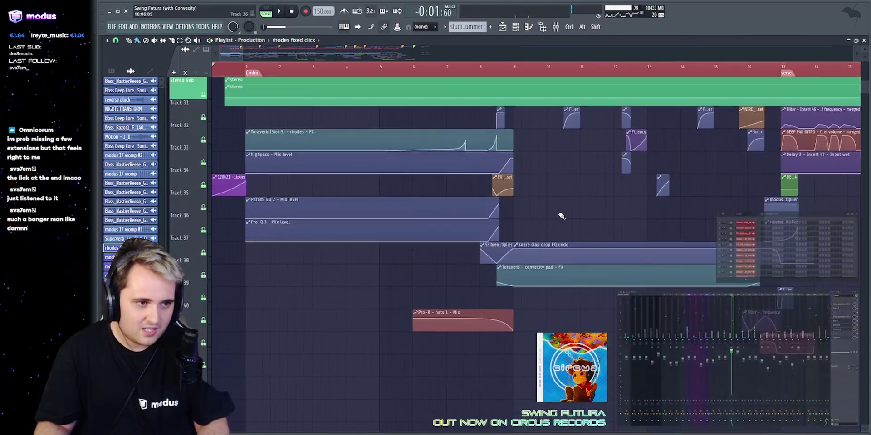
{"action": "scroll", "coordinate": [562, 216], "scroll_direction": "up", "scroll_amount": 1}
{"action": "left_click_drag", "start_coordinate": [186, 163], "coordinate": [186, 280]}
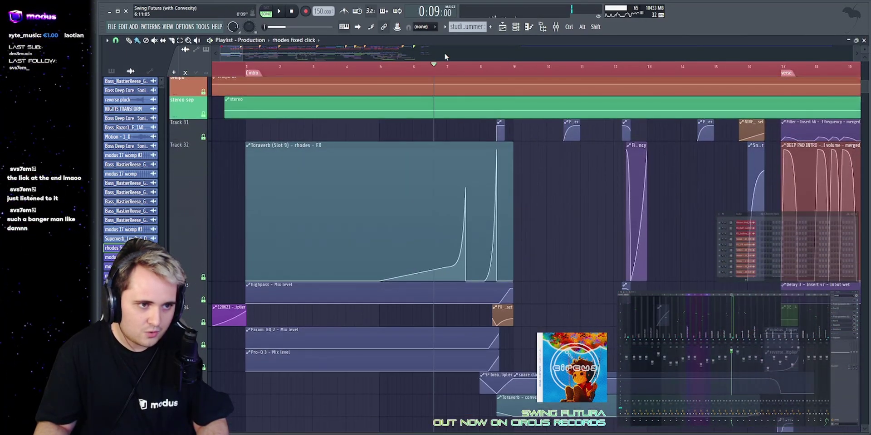
Play the end of the intro while following the rhodes Toraverb automation spikes, and return to the instrument tracks.
{"action": "scroll", "coordinate": [445, 59], "scroll_direction": "up", "scroll_amount": 6}
{"action": "key", "text": "space"}
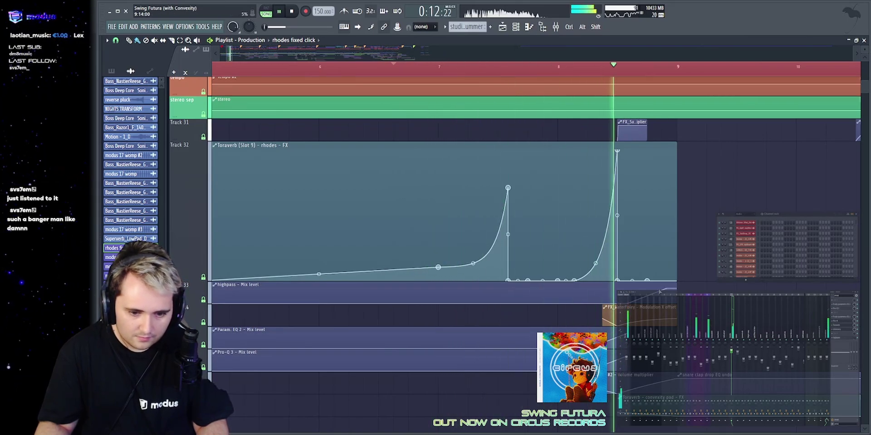
{"action": "scroll", "coordinate": [545, 159], "scroll_direction": "up", "scroll_amount": 10}
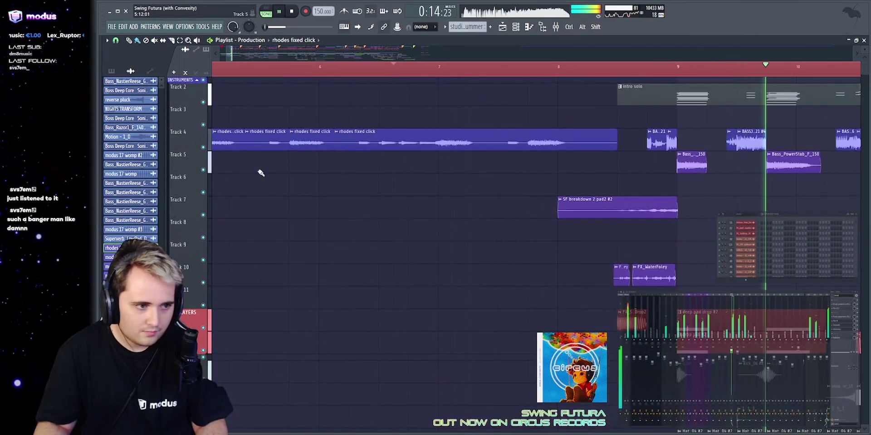
{"action": "key", "text": "space"}
{"action": "scroll", "coordinate": [607, 203], "scroll_direction": "up", "scroll_amount": 2}
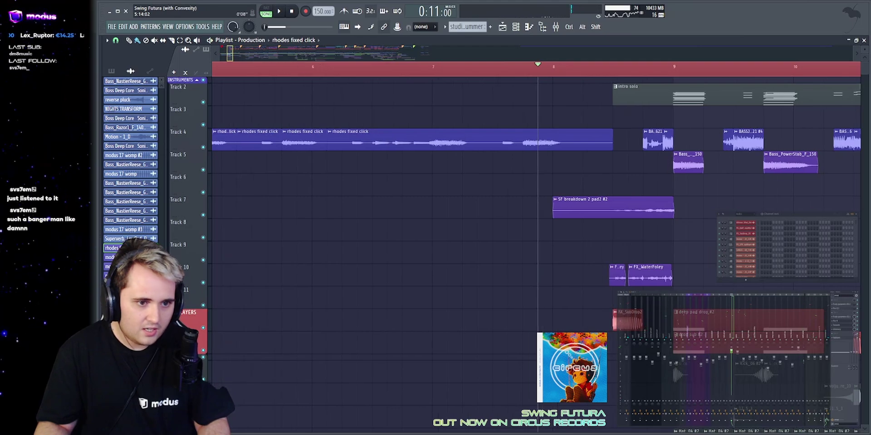
Solo Track 4 and play across the end of the rhodes clip into the bass clips before bar 9.
{"action": "left_click_drag", "start_coordinate": [607, 203], "coordinate": [373, 203]}
{"action": "left_click", "coordinate": [203, 147], "text": "ctrl"}
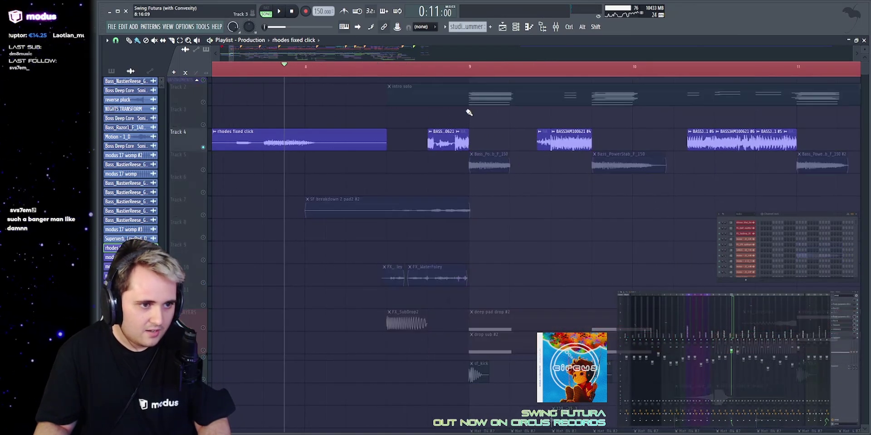
{"action": "scroll", "coordinate": [420, 72], "scroll_direction": "up", "scroll_amount": 3}
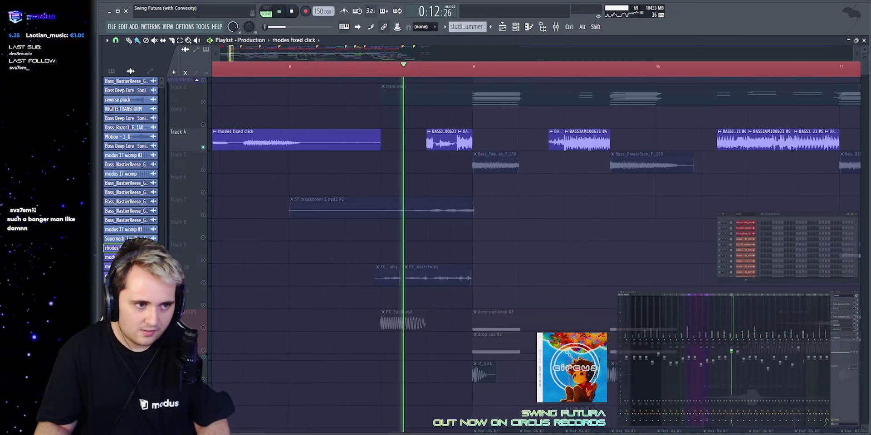
Inspect the channel settings of the BASSJAM100621 clip, briefly show the sample browser, and close both.
{"action": "double_click", "coordinate": [422, 146]}
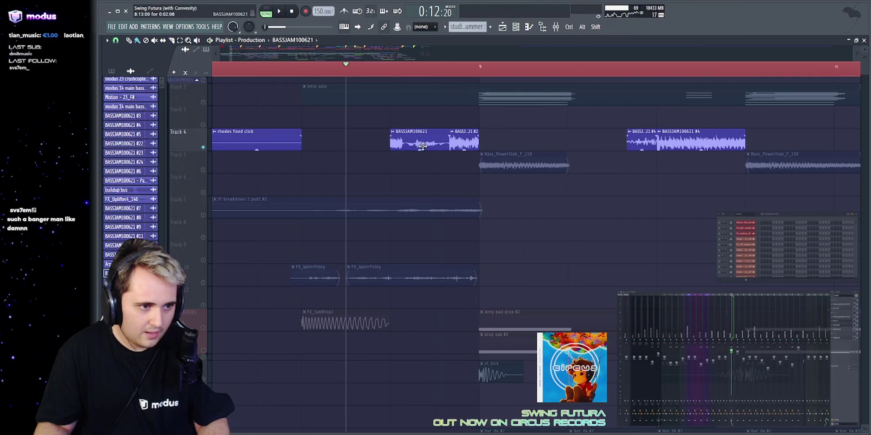
{"action": "left_click_drag", "start_coordinate": [624, 147], "coordinate": [504, 135]}
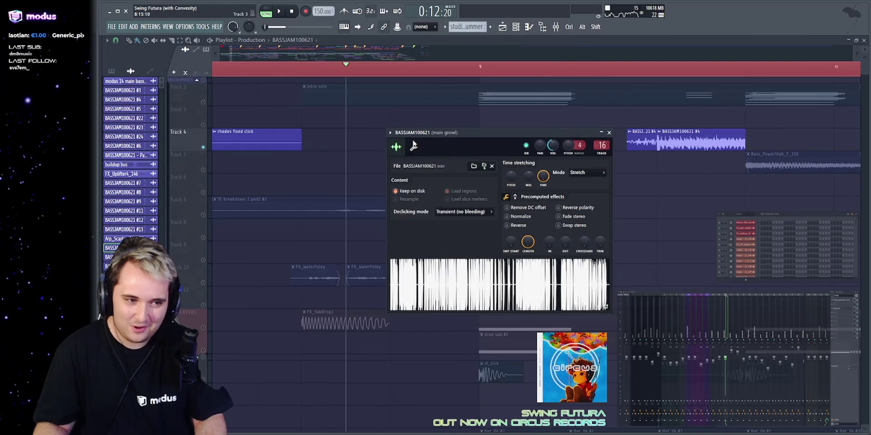
{"action": "key", "text": "alt+F8"}
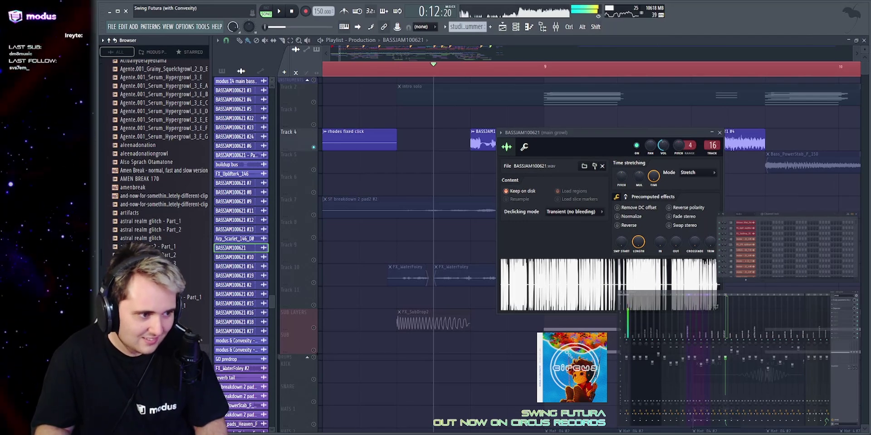
{"action": "key", "text": "alt+F8"}
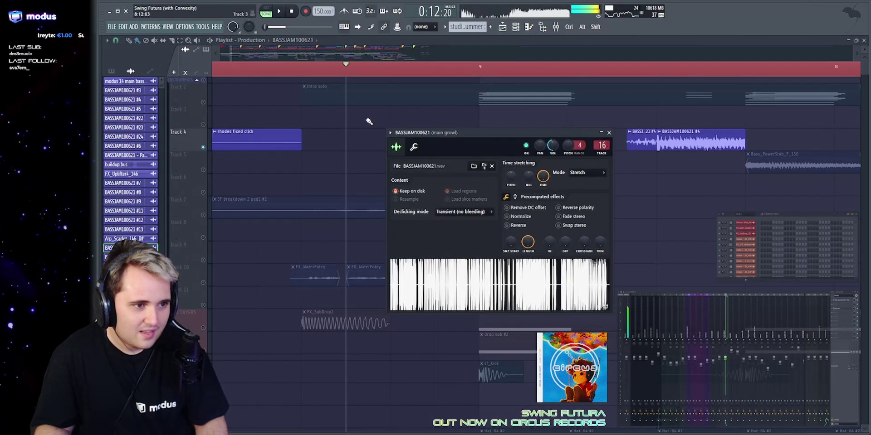
{"action": "key", "text": "Escape"}
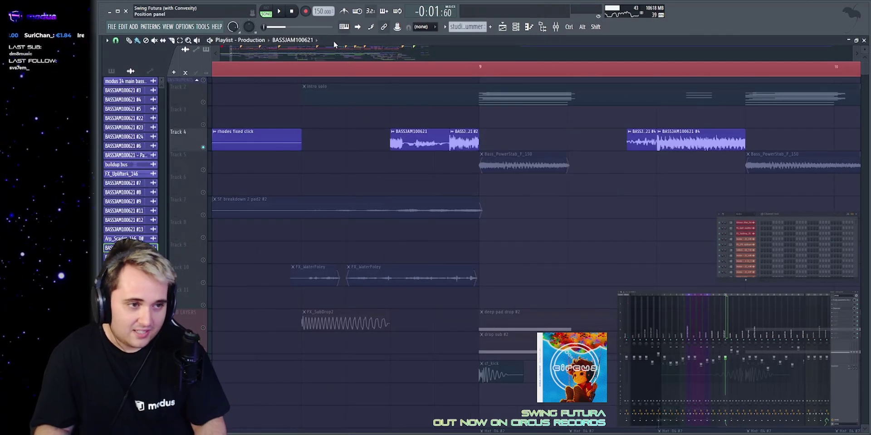
Play the soloed BASSJAM100621 clips on Track 4 around bars 9 to 11, and stop with the playback position in bar 10.
{"action": "key", "text": "space"}
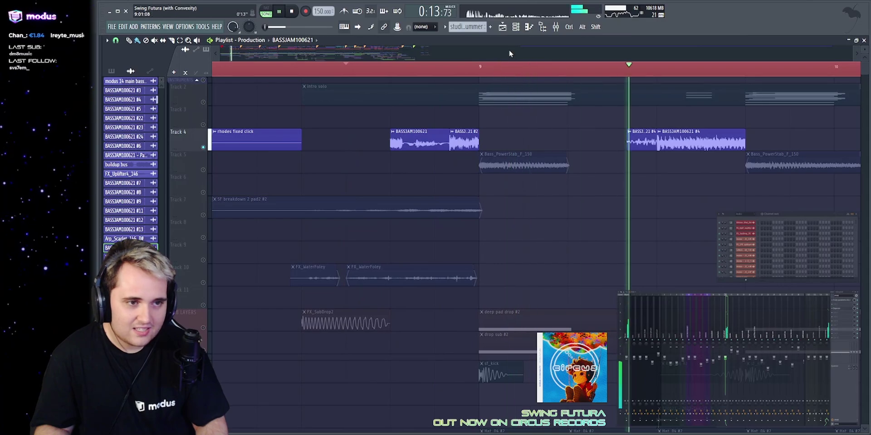
{"action": "scroll", "coordinate": [433, 103], "scroll_direction": "down", "scroll_amount": 1}
{"action": "key", "text": "space"}
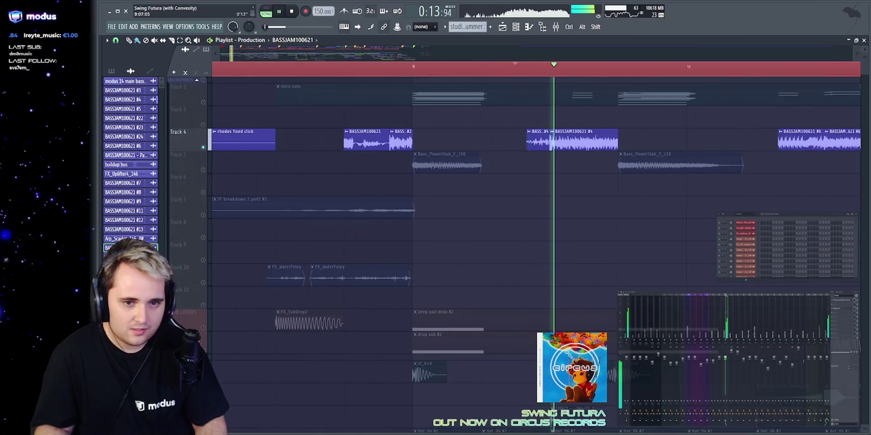
{"action": "scroll", "coordinate": [548, 73], "scroll_direction": "down", "scroll_amount": 1}
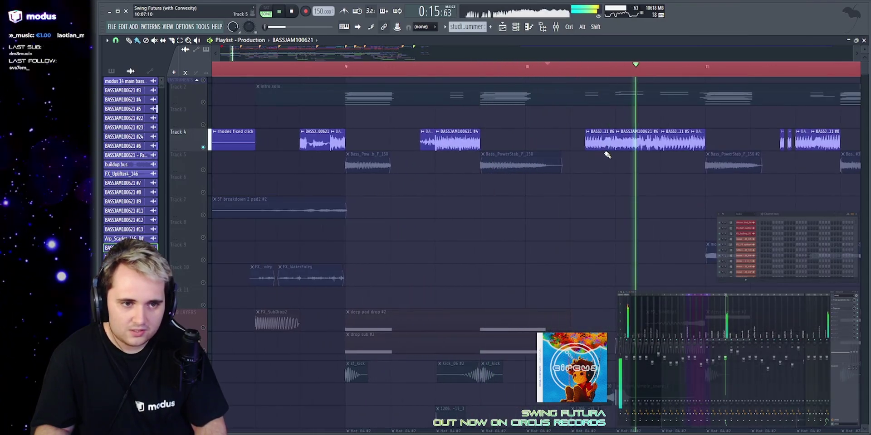
{"action": "scroll", "coordinate": [635, 138], "scroll_direction": "down", "scroll_amount": 1}
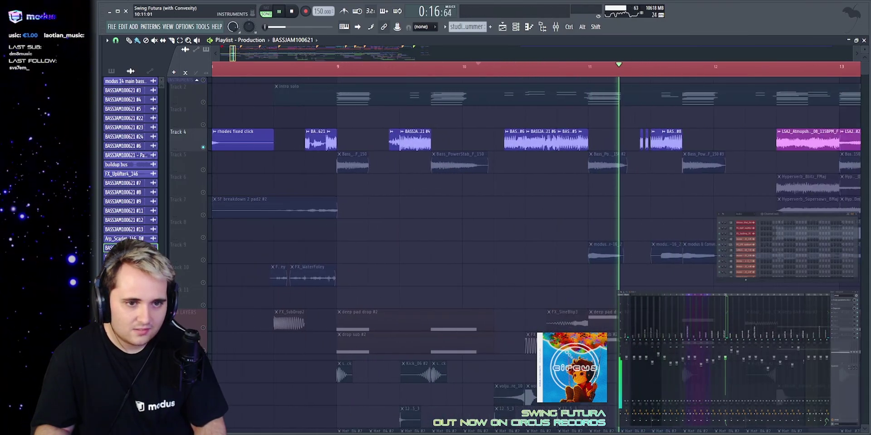
{"action": "left_click", "coordinate": [502, 67]}
{"action": "key", "text": "space"}
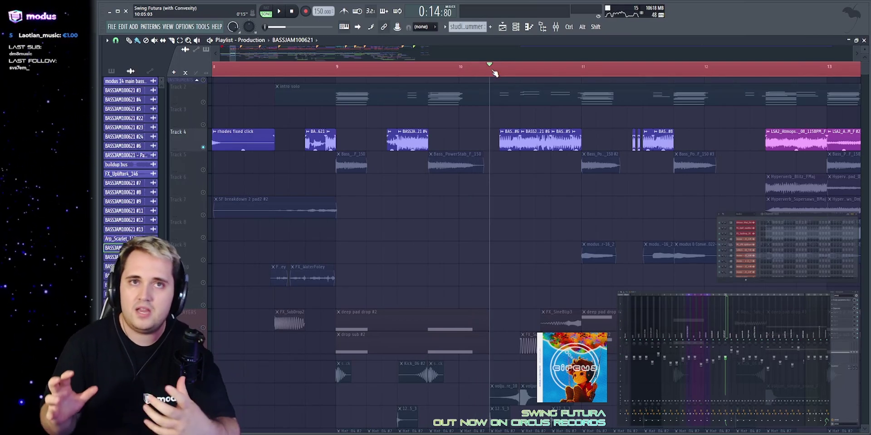
Audition the remaining Track 4 glitch clips from bar 10, skip ahead to about bar 13, and stop playback.
{"action": "scroll", "coordinate": [542, 57], "scroll_direction": "up", "scroll_amount": 2}
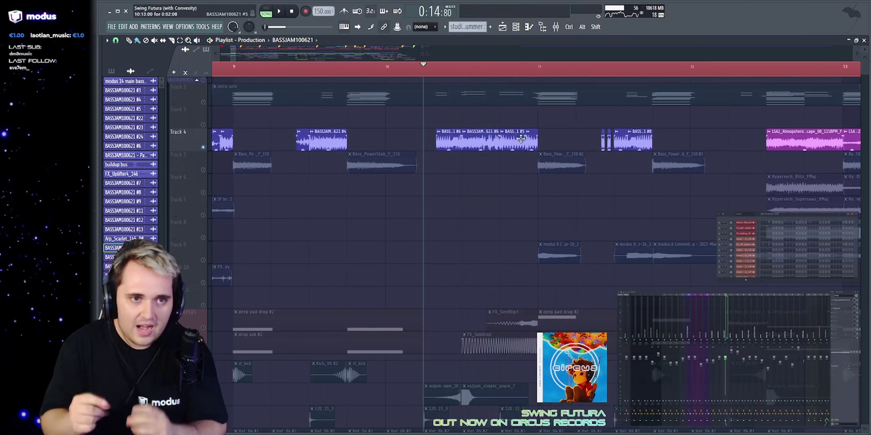
{"action": "key", "text": "space"}
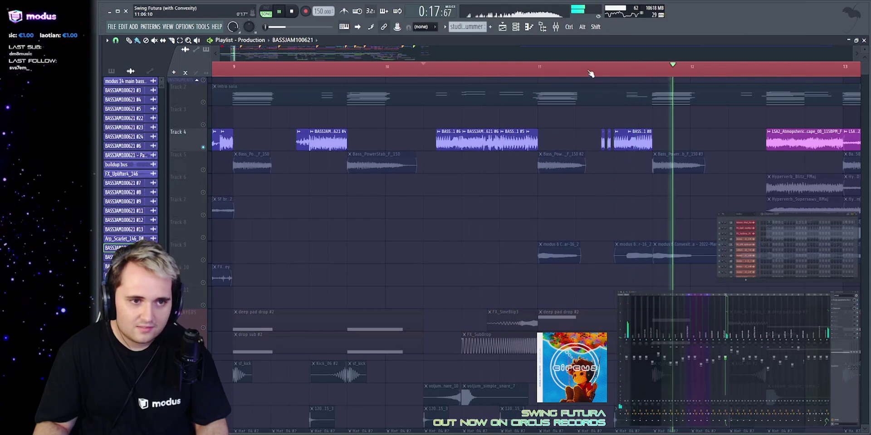
{"action": "key", "text": "space"}
{"action": "scroll", "coordinate": [640, 57], "scroll_direction": "down", "scroll_amount": 4}
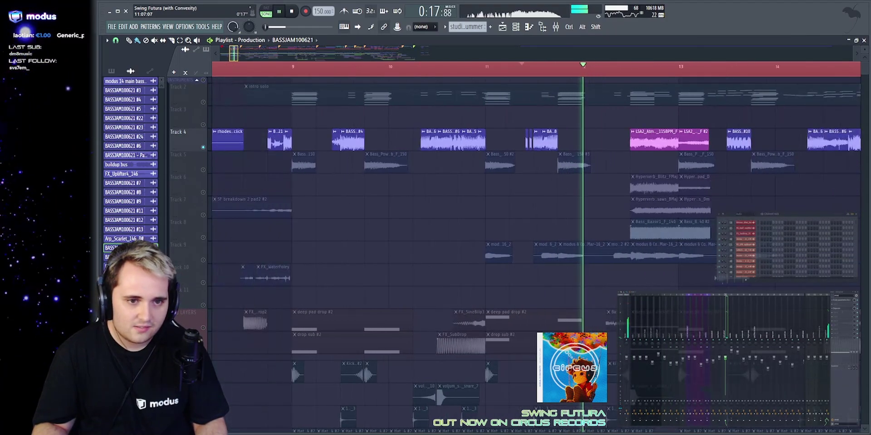
{"action": "left_click", "coordinate": [679, 70]}
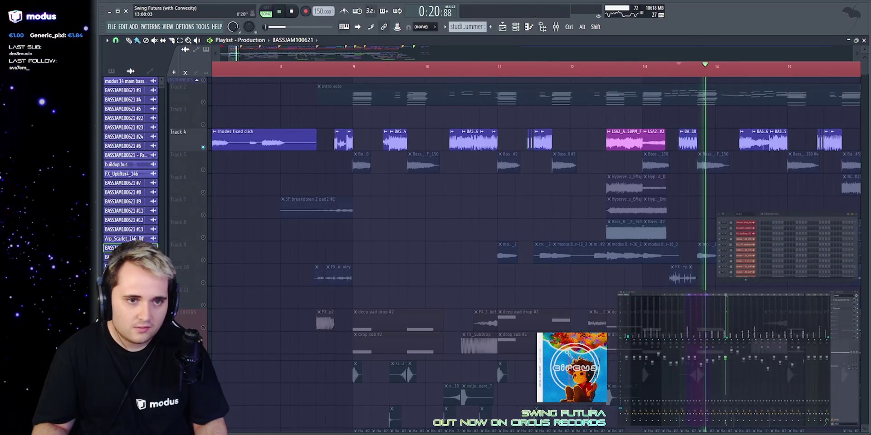
{"action": "scroll", "coordinate": [679, 70], "scroll_direction": "down", "scroll_amount": 1}
{"action": "scroll", "coordinate": [679, 51], "scroll_direction": "down", "scroll_amount": 1}
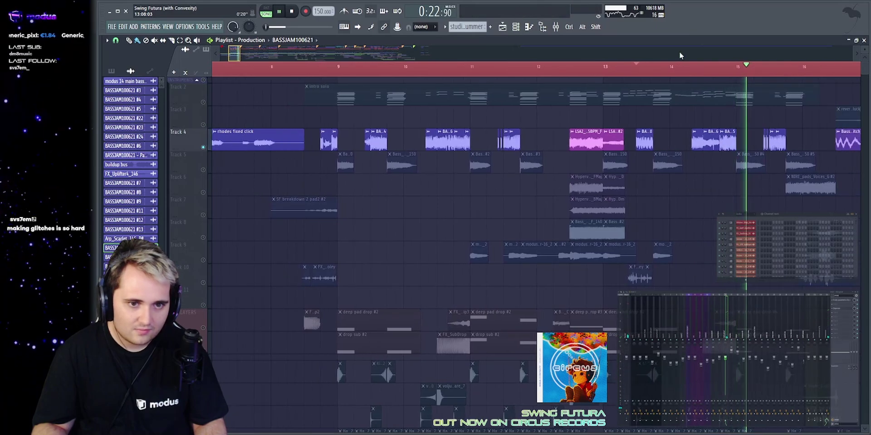
{"action": "key", "text": "space"}
Solo Track 5 and play its Bass_PowerStab_F_150 clips from just before bar 9 past bar 13.
{"action": "right_click", "coordinate": [203, 170]}
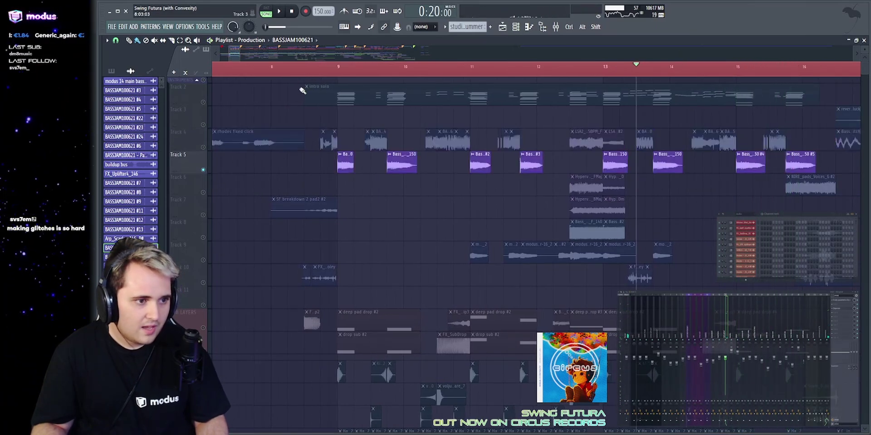
{"action": "scroll", "coordinate": [333, 61], "scroll_direction": "up", "scroll_amount": 5}
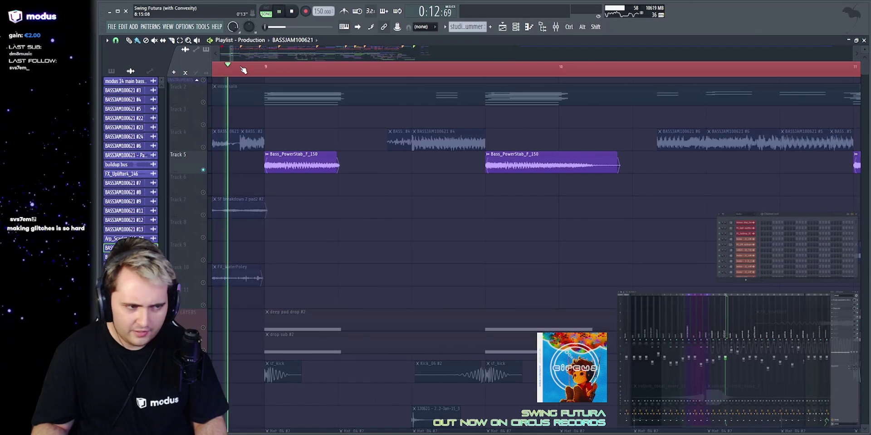
{"action": "key", "text": "space"}
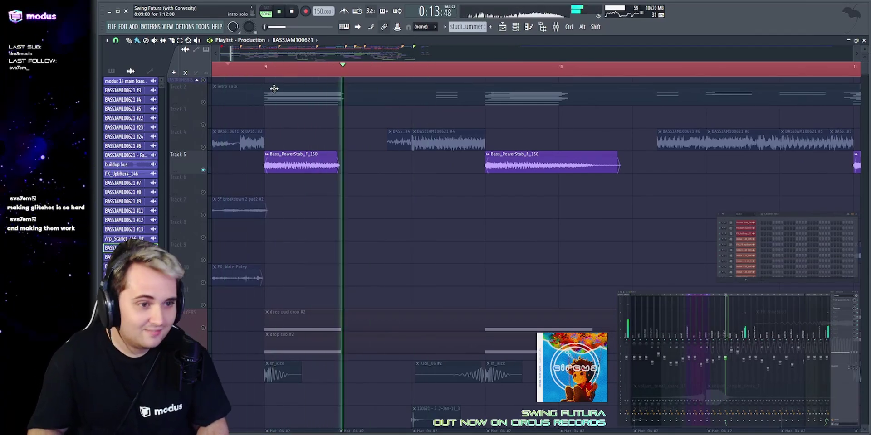
{"action": "scroll", "coordinate": [384, 47], "scroll_direction": "down", "scroll_amount": 1}
{"action": "scroll", "coordinate": [450, 52], "scroll_direction": "down", "scroll_amount": 3}
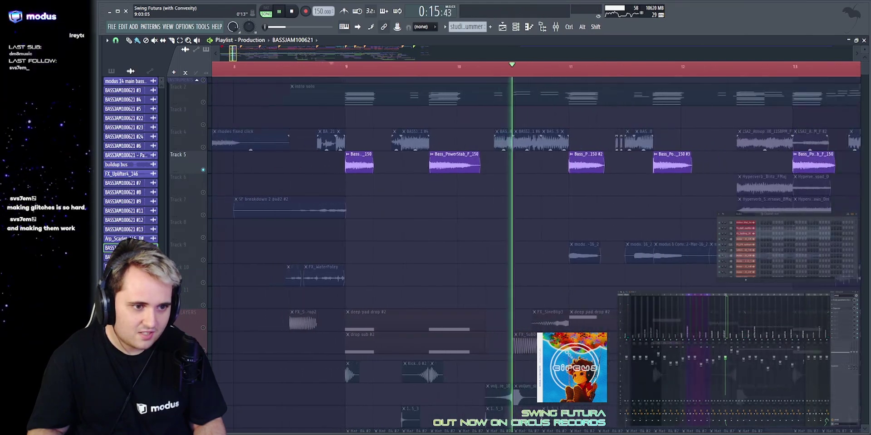
{"action": "scroll", "coordinate": [450, 54], "scroll_direction": "down", "scroll_amount": 1}
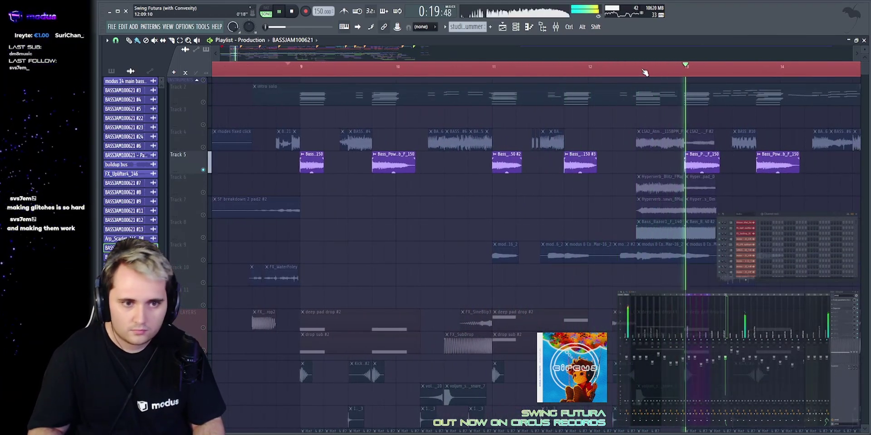
{"action": "scroll", "coordinate": [469, 157], "scroll_direction": "down", "scroll_amount": 1}
{"action": "scroll", "coordinate": [351, 175], "scroll_direction": "down", "scroll_amount": 2}
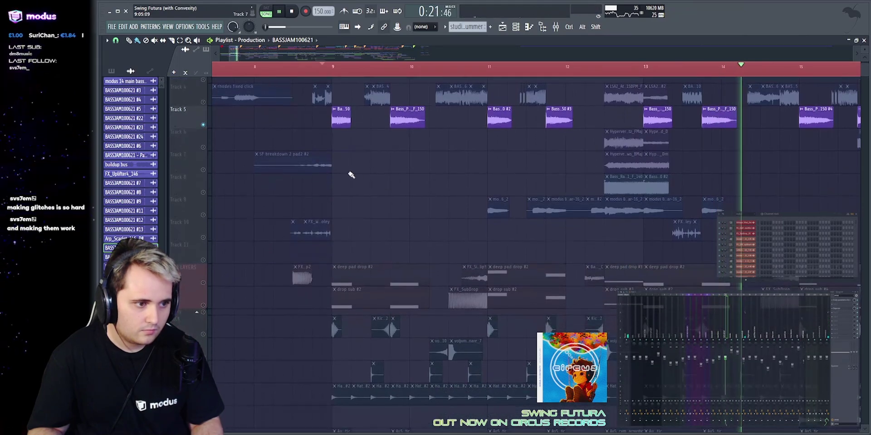
Solo Track 7 and replay the SF breakdown 2 pad2 #2 clip leading into bar 9.
{"action": "right_click", "coordinate": [203, 170]}
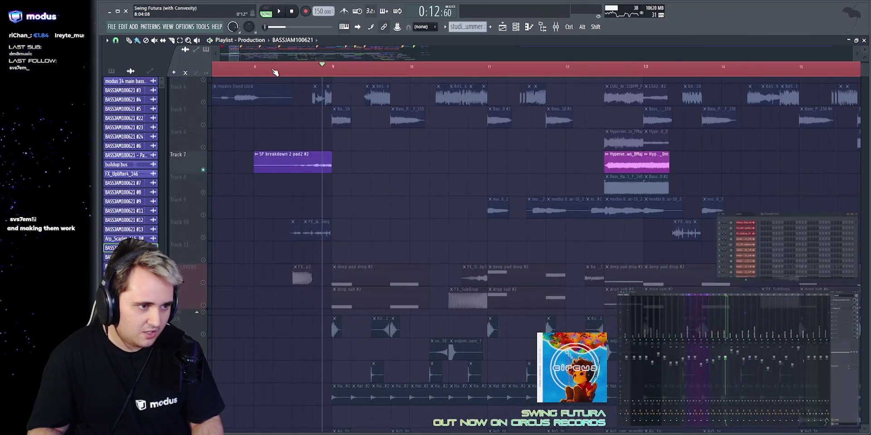
{"action": "key", "text": "space"}
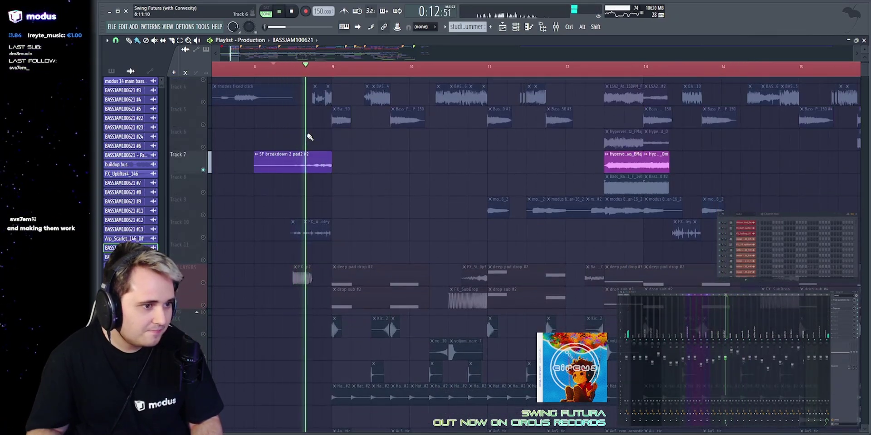
{"action": "key", "text": "space"}
{"action": "key", "text": "space"}
{"action": "key", "text": "space"}
{"action": "key", "text": "space"}
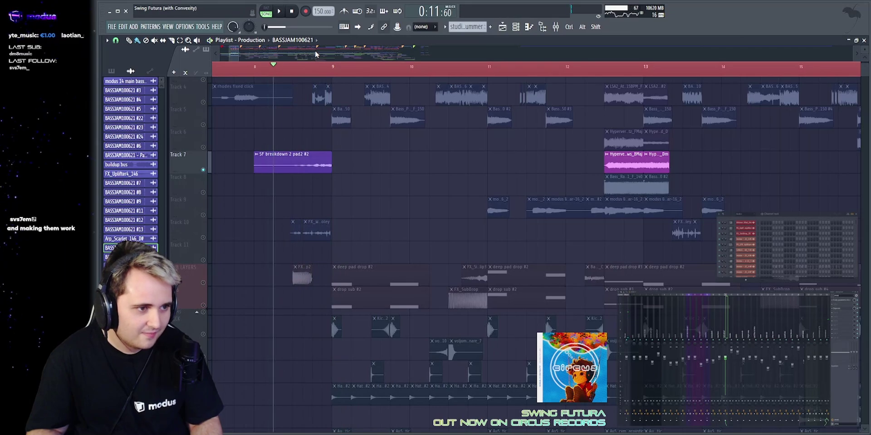
{"action": "scroll", "coordinate": [356, 175], "scroll_direction": "down", "scroll_amount": 3}
{"action": "scroll", "coordinate": [291, 150], "scroll_direction": "down", "scroll_amount": 2}
{"action": "key", "text": "space"}
{"action": "scroll", "coordinate": [291, 149], "scroll_direction": "up", "scroll_amount": 1}
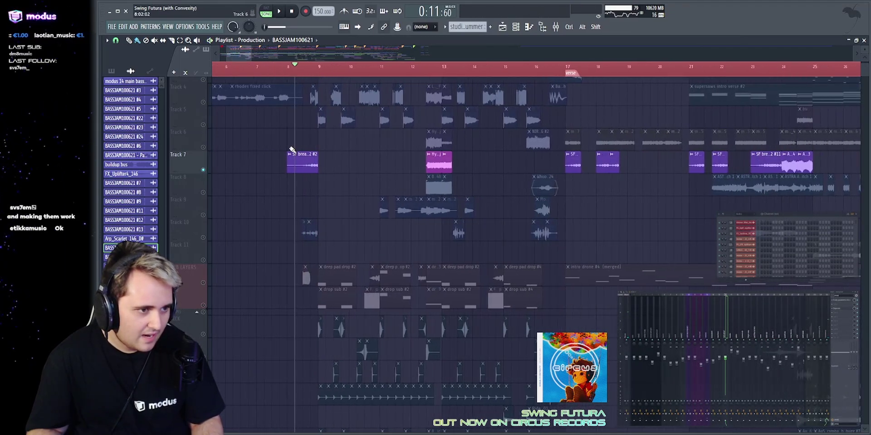
Inspect the channel settings of the SF breakdown 2 pad2 #2 clip on Track 7 and close them.
{"action": "left_click", "coordinate": [308, 162]}
{"action": "double_click", "coordinate": [308, 166]}
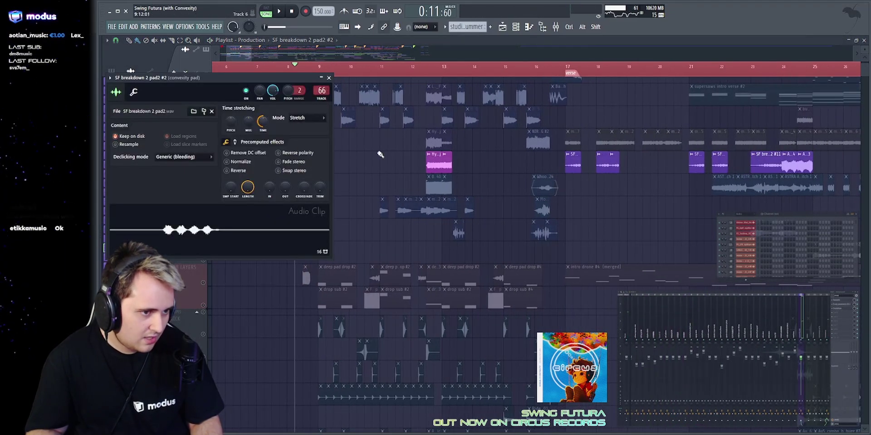
{"action": "key", "text": "Escape"}
Find the long SF breakdown 2 pad2 clip in the breakdown section of Track 7 and play it.
{"action": "scroll", "coordinate": [292, 66], "scroll_direction": "down", "scroll_amount": 6}
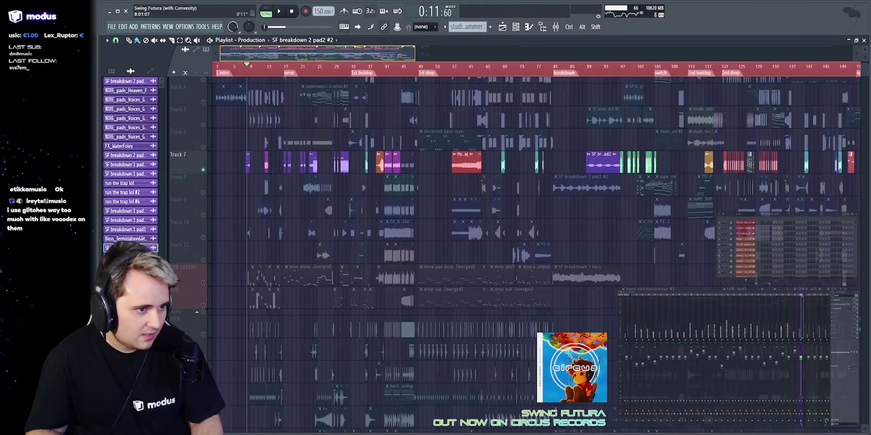
{"action": "scroll", "coordinate": [472, 68], "scroll_direction": "up", "scroll_amount": 4}
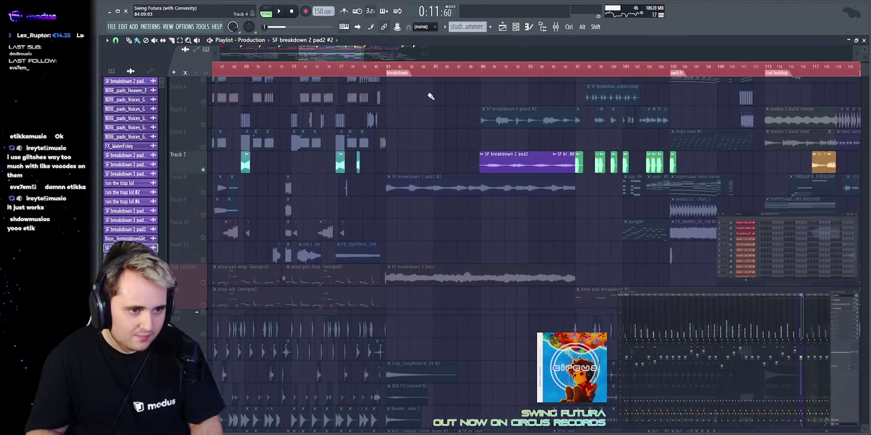
{"action": "key", "text": "space"}
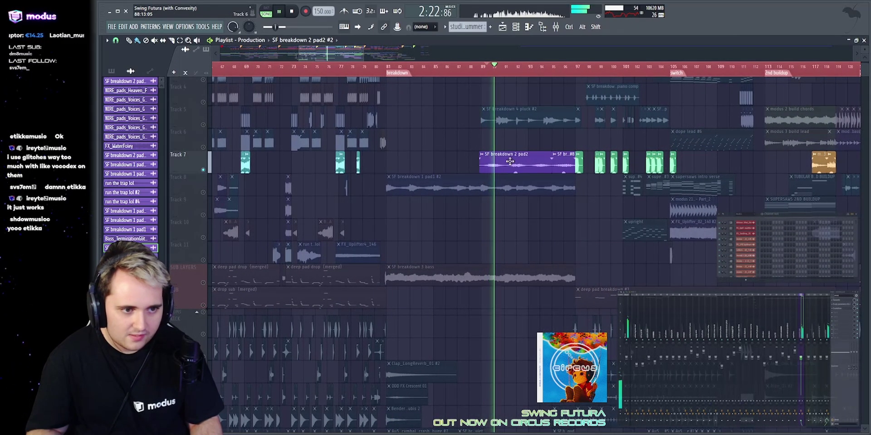
{"action": "scroll", "coordinate": [466, 50], "scroll_direction": "up", "scroll_amount": 2}
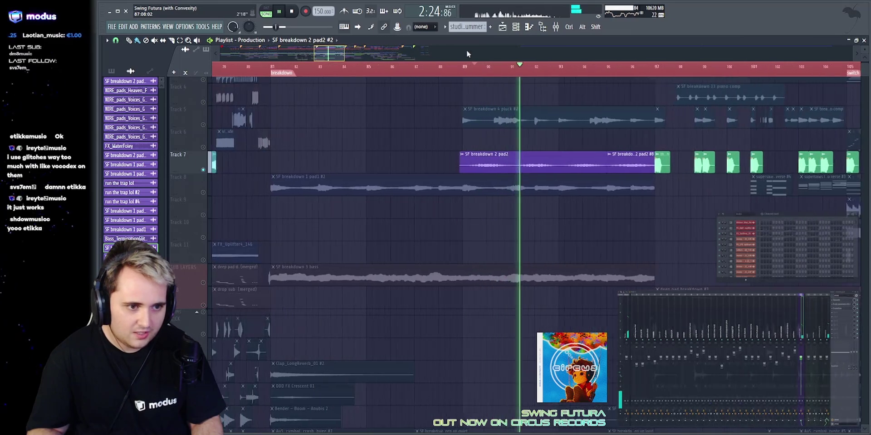
Show the SF breakdown 2 pad2 clip's channel settings and the Crystallizer interface on its mixer track, and close all windows.
{"action": "double_click", "coordinate": [525, 170]}
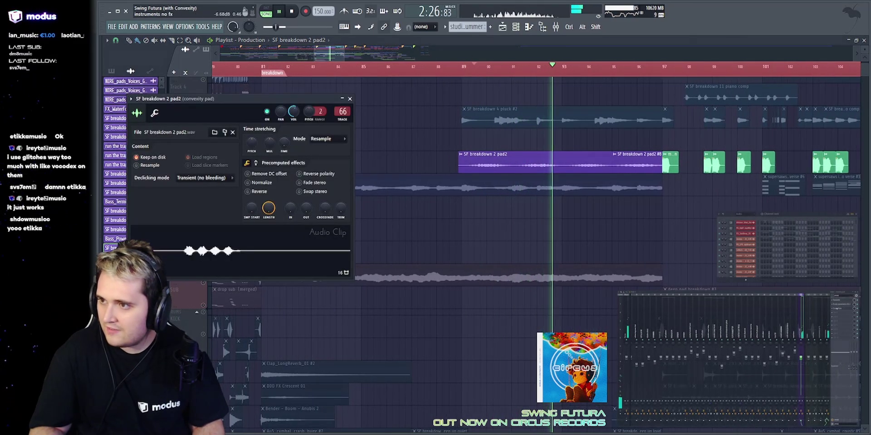
{"action": "left_click", "coordinate": [837, 308]}
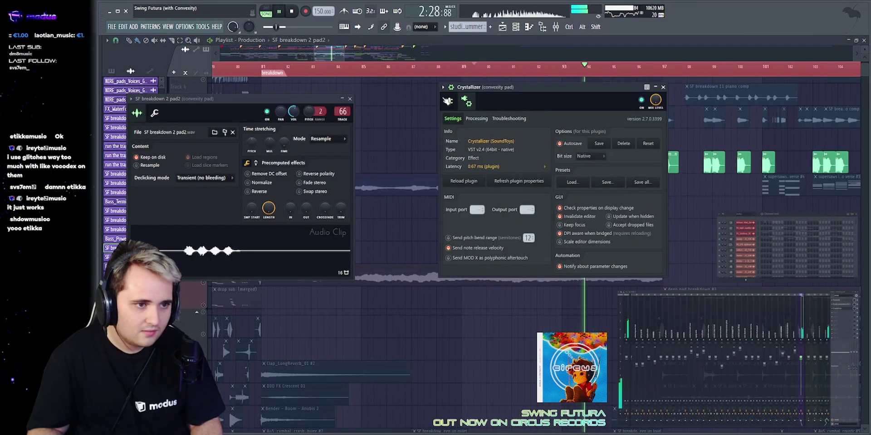
{"action": "left_click", "coordinate": [447, 101]}
{"action": "key", "text": "F12"}
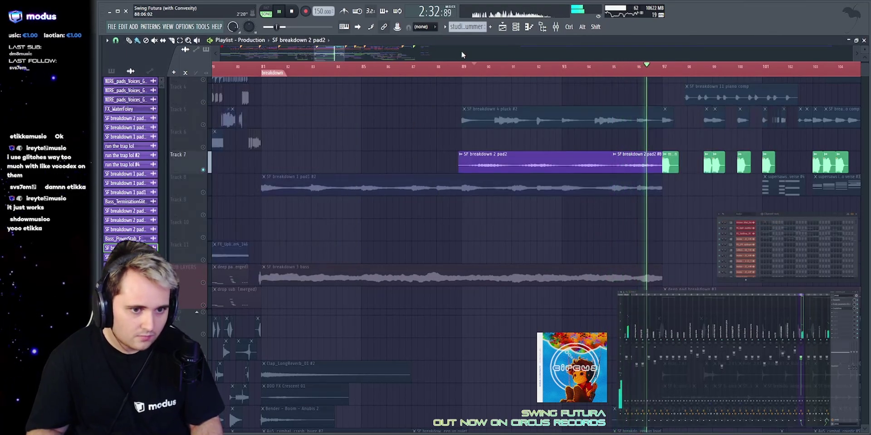
Return to the intro section and replay Track 7's SF breakdown 2 pad2 #2 clip leading into bar 9.
{"action": "left_click_drag", "start_coordinate": [333, 54], "coordinate": [241, 54]}
{"action": "key", "text": "space"}
{"action": "scroll", "coordinate": [242, 55], "scroll_direction": "up", "scroll_amount": 4}
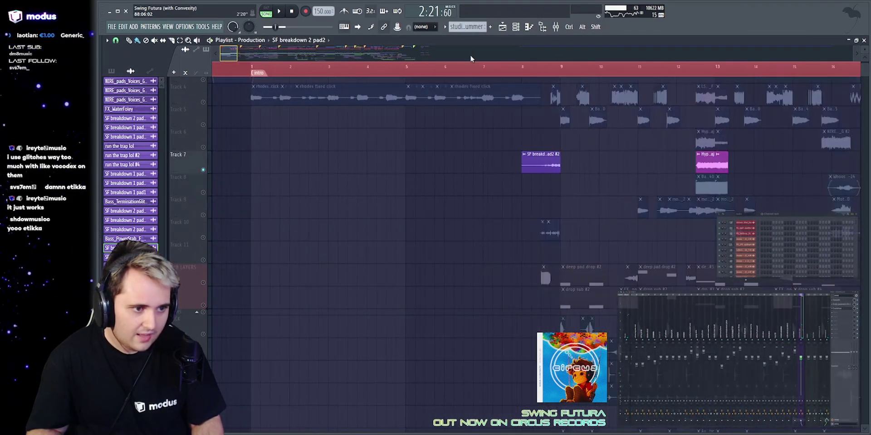
{"action": "key", "text": "space"}
{"action": "scroll", "coordinate": [614, 63], "scroll_direction": "up", "scroll_amount": 4}
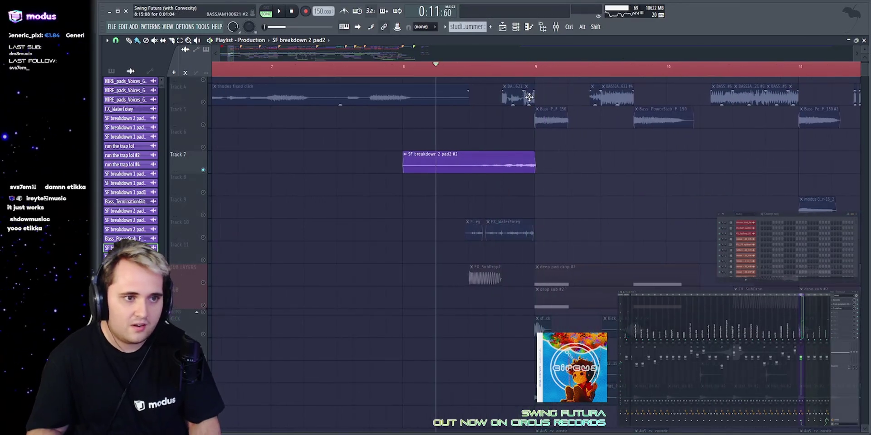
{"action": "scroll", "coordinate": [519, 55], "scroll_direction": "up", "scroll_amount": 4}
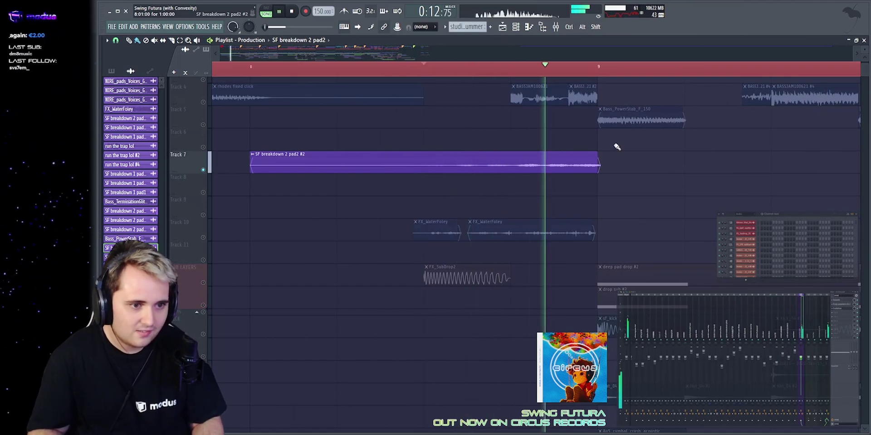
Solo Track 10 and play its two FX_WaterFoley clips before bar 9.
{"action": "scroll", "coordinate": [488, 53], "scroll_direction": "down", "scroll_amount": 2}
{"action": "scroll", "coordinate": [242, 200], "scroll_direction": "down", "scroll_amount": 2}
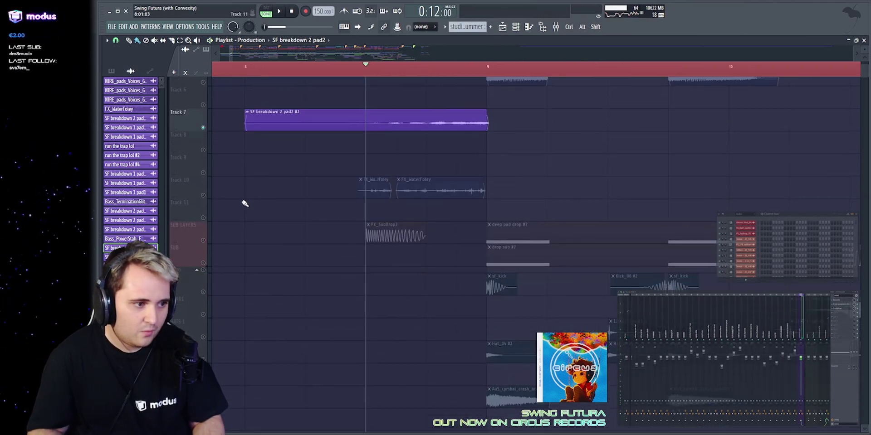
{"action": "right_click", "coordinate": [205, 191]}
{"action": "key", "text": "space"}
{"action": "key", "text": "space"}
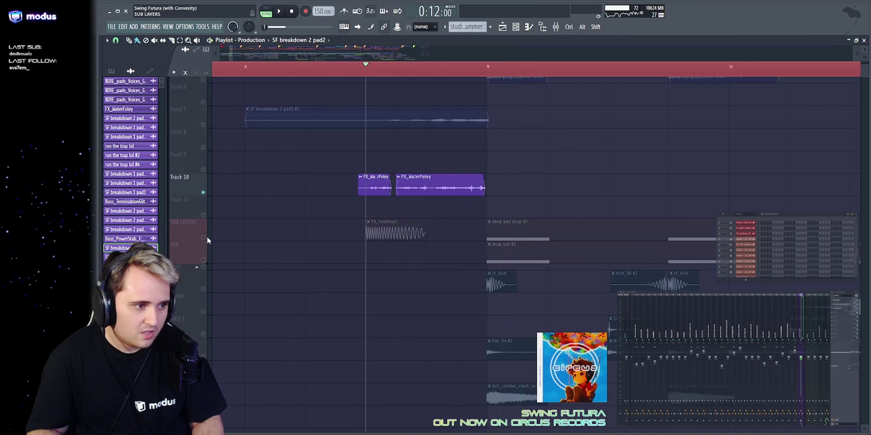
Solo the SUB LAYERS track and play its FX_SubDrop2 clip.
{"action": "right_click", "coordinate": [203, 238]}
{"action": "key", "text": "space"}
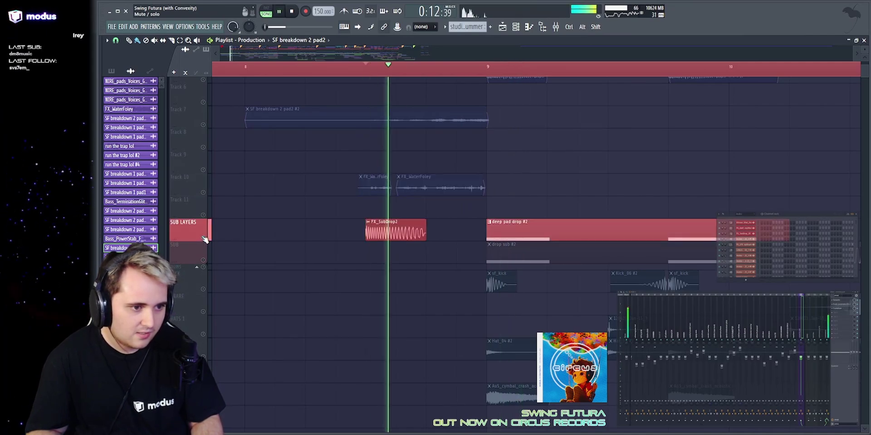
{"action": "key", "text": "space"}
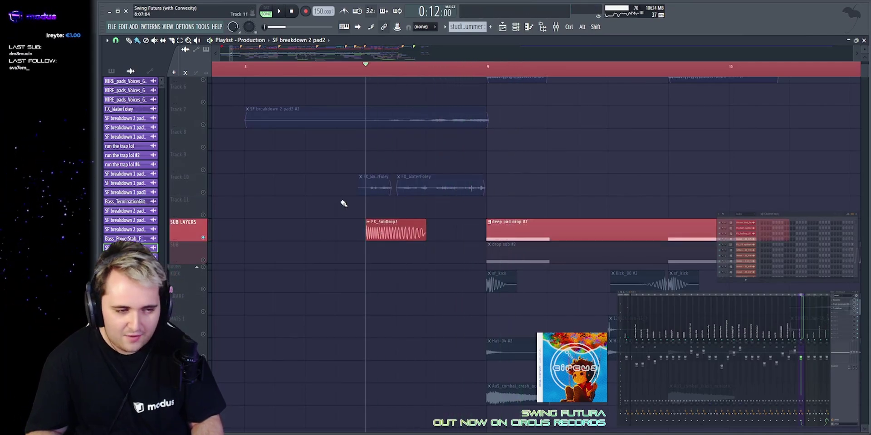
Play the transition into bar 9 with all tracks unmuted, and examine its automation clips, including Toraverb, highpass and FX_WaterFoley.
{"action": "key", "text": "space"}
{"action": "scroll", "coordinate": [343, 201], "scroll_direction": "down", "scroll_amount": 15}
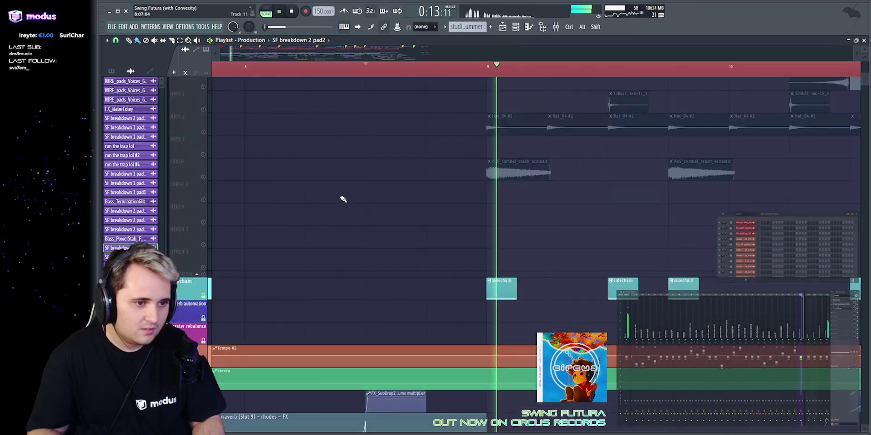
{"action": "scroll", "coordinate": [343, 199], "scroll_direction": "down", "scroll_amount": 1}
{"action": "key", "text": "space"}
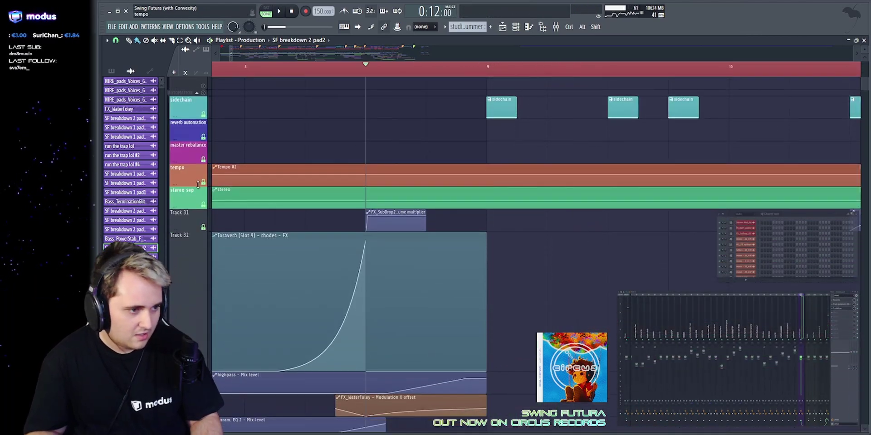
{"action": "key", "text": "space"}
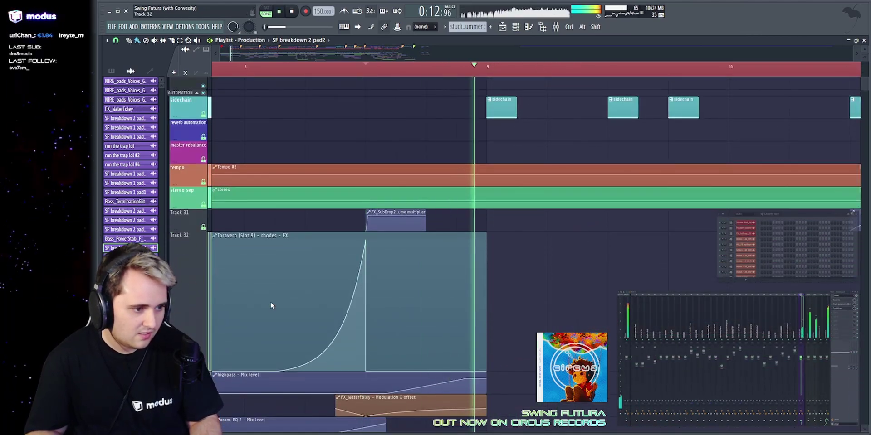
{"action": "scroll", "coordinate": [524, 206], "scroll_direction": "up", "scroll_amount": 15}
{"action": "scroll", "coordinate": [517, 195], "scroll_direction": "up", "scroll_amount": 6}
{"action": "key", "text": "space"}
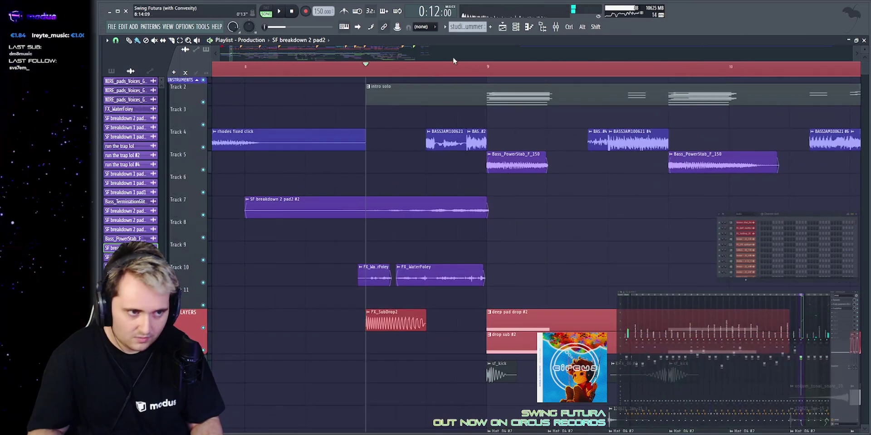
Solo Track 4 and play the rhodes fixed click clips from the start of the intro.
{"action": "scroll", "coordinate": [451, 59], "scroll_direction": "down", "scroll_amount": 6}
{"action": "scroll", "coordinate": [449, 55], "scroll_direction": "down", "scroll_amount": 3}
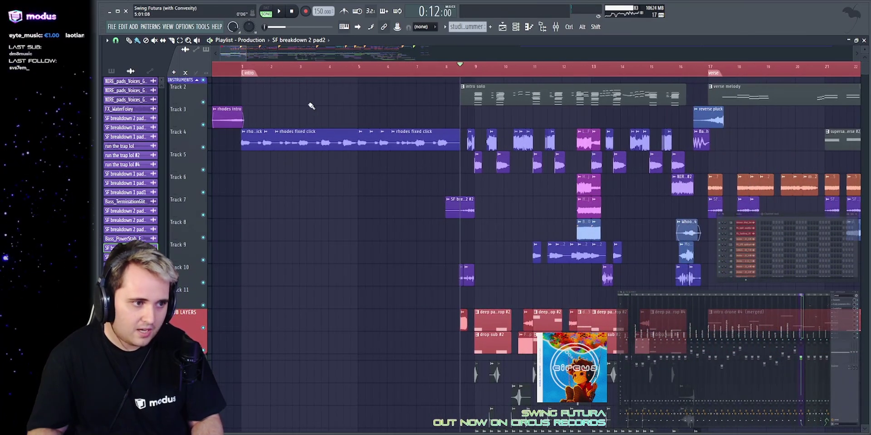
{"action": "right_click", "coordinate": [204, 148]}
{"action": "key", "text": "space"}
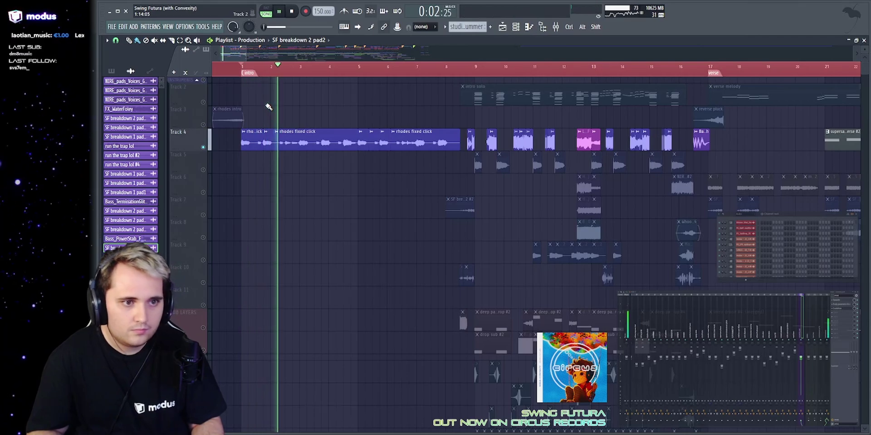
{"action": "key", "text": "space"}
Solo Track 2 and play the intro solo clip from just before bar 9.
{"action": "right_click", "coordinate": [204, 102]}
{"action": "left_click", "coordinate": [472, 67]}
{"action": "key", "text": "space"}
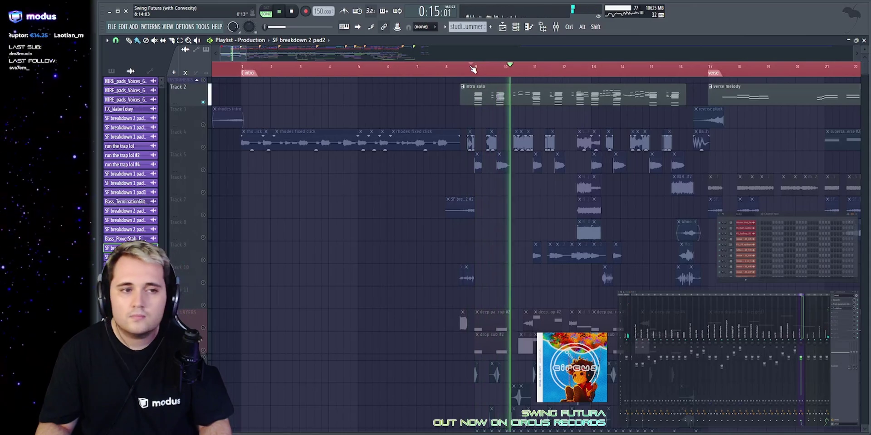
{"action": "key", "text": "space"}
Open the intro solo pattern's notes in the piano roll and switch from the rhodes channel to the piano channel.
{"action": "left_click", "coordinate": [537, 92]}
{"action": "double_click", "coordinate": [537, 93]}
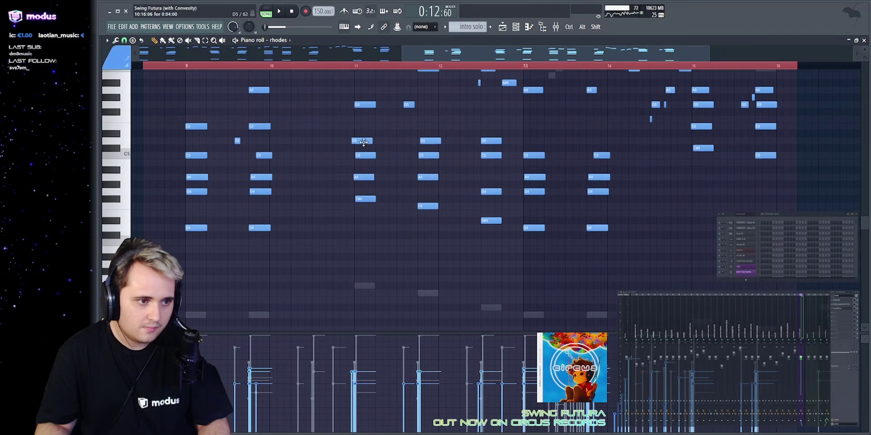
{"action": "scroll", "coordinate": [362, 136], "scroll_direction": "up", "scroll_amount": 10}
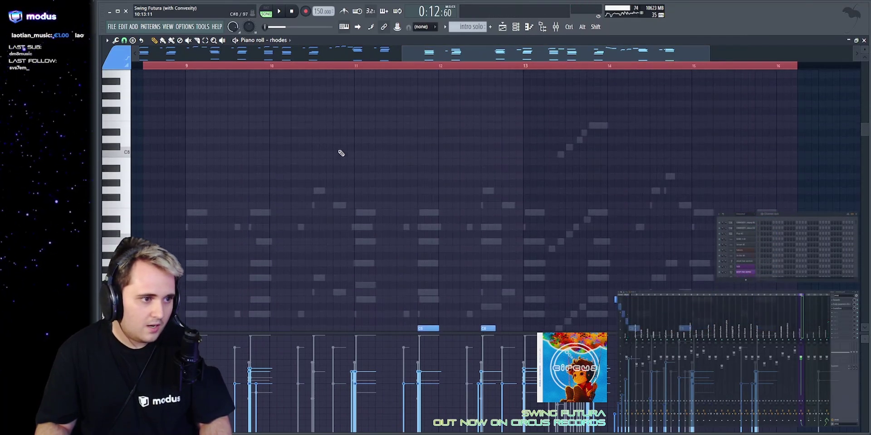
{"action": "scroll", "coordinate": [278, 136], "scroll_direction": "down", "scroll_amount": 3}
{"action": "double_click", "coordinate": [263, 127]}
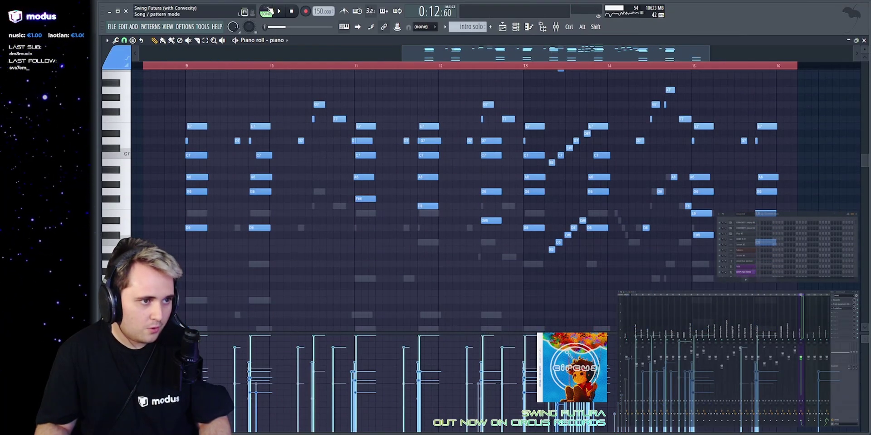
Play the intro solo pattern in pattern mode from just before bar 9, showing the piano's chords and upper notes.
{"action": "key", "text": "space"}
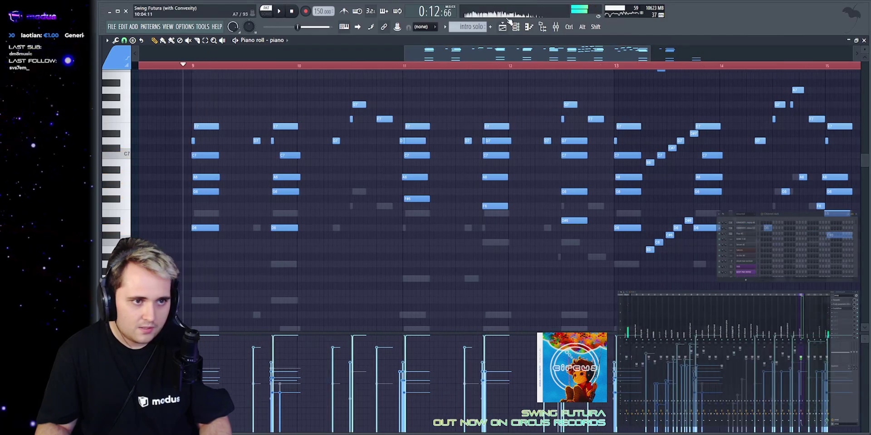
{"action": "key", "text": "space"}
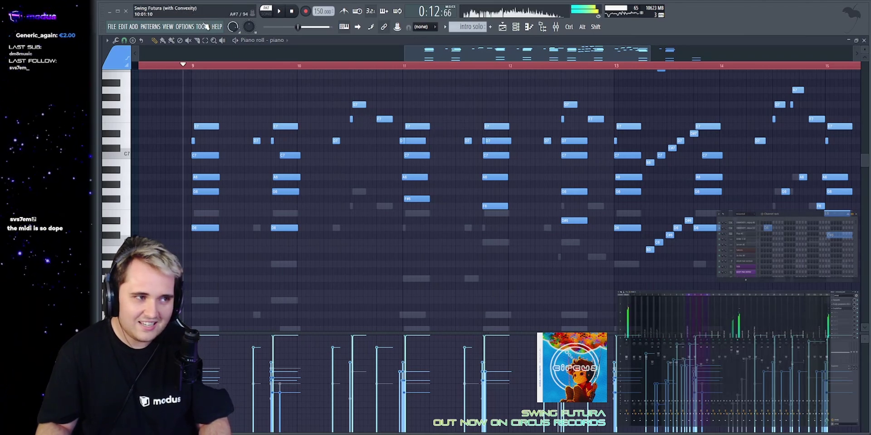
{"action": "scroll", "coordinate": [308, 168], "scroll_direction": "up", "scroll_amount": 3}
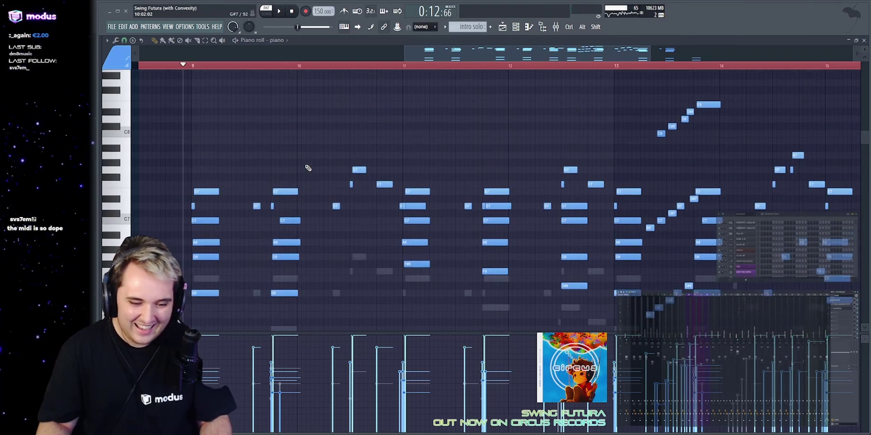
{"action": "key", "text": "space"}
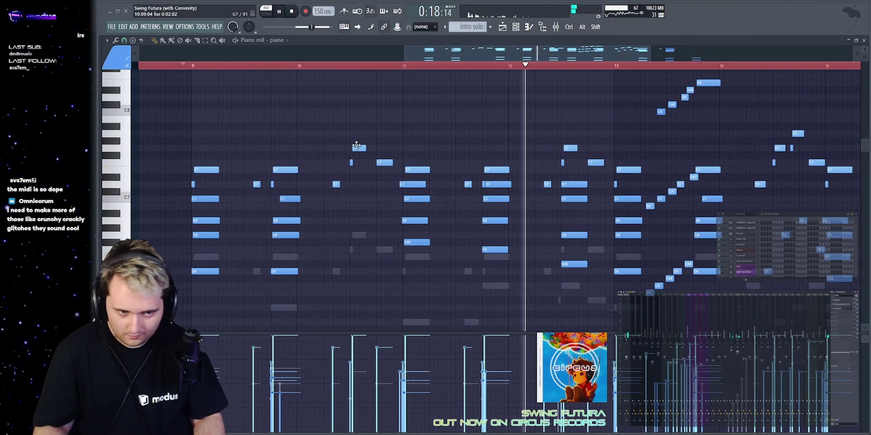
Show bars 11 to 16 of the piano part and replay the ascending run from bar 13.
{"action": "left_click_drag", "start_coordinate": [551, 53], "coordinate": [611, 54]}
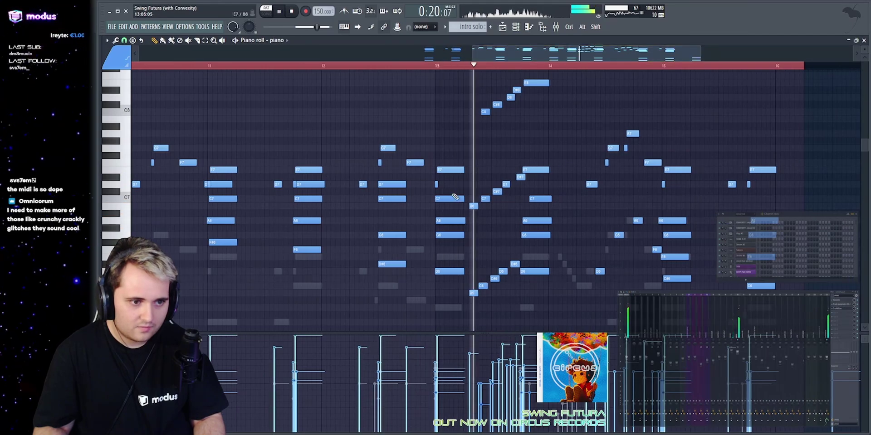
{"action": "key", "text": "space"}
{"action": "scroll", "coordinate": [554, 146], "scroll_direction": "up", "scroll_amount": 2}
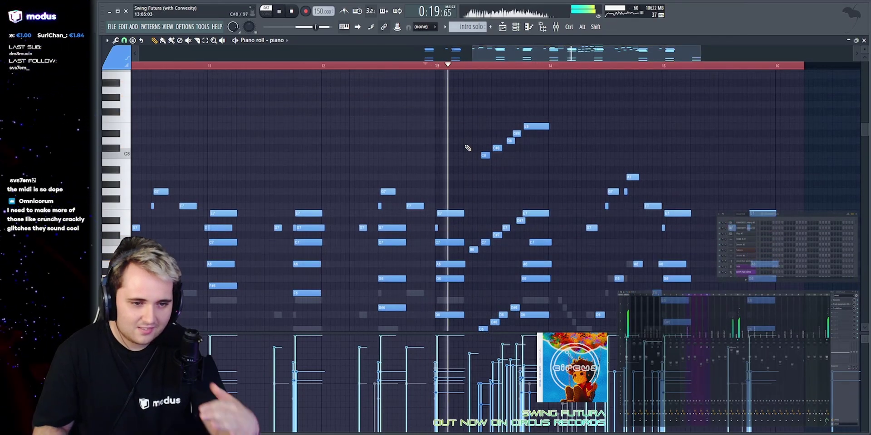
{"action": "mouse_move", "coordinate": [540, 54]}
{"action": "left_mouse_down"}
{"action": "mouse_move", "coordinate": [560, 53]}
{"action": "mouse_move", "coordinate": [522, 53]}
{"action": "left_mouse_up"}
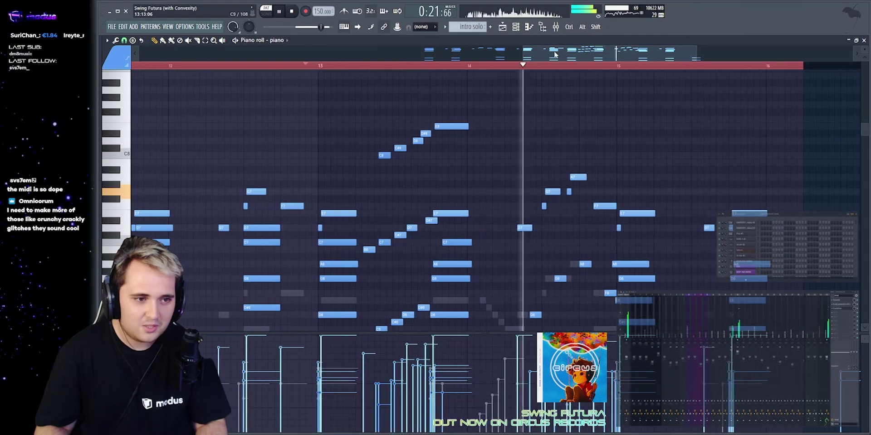
Replay the piano part from the middle of bar 12 and examine the melody leading into bar 15 up close.
{"action": "left_click", "coordinate": [213, 66]}
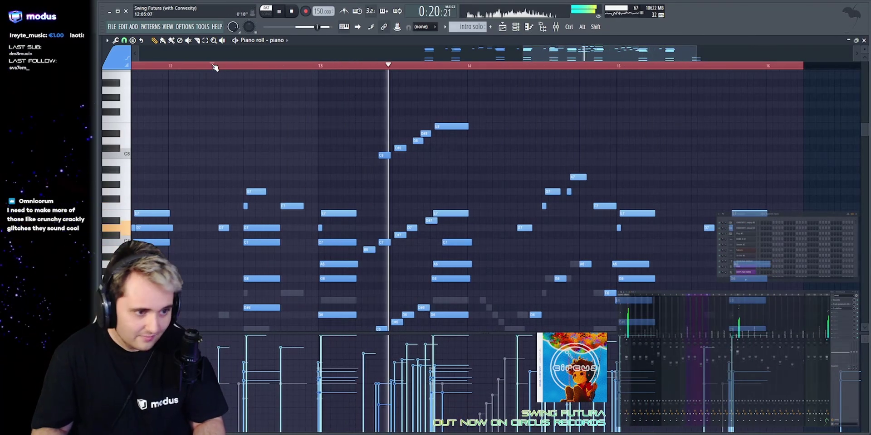
{"action": "scroll", "coordinate": [418, 116], "scroll_direction": "down", "scroll_amount": 2}
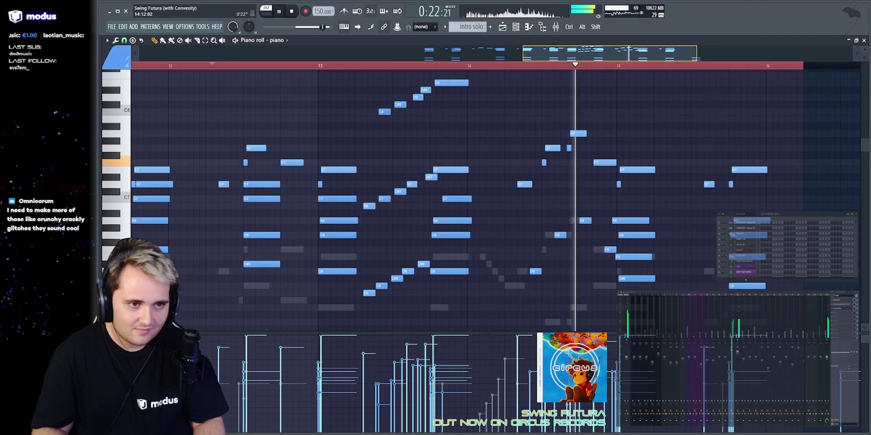
{"action": "left_click_drag", "start_coordinate": [609, 53], "coordinate": [639, 64]}
{"action": "scroll", "coordinate": [347, 171], "scroll_direction": "up", "scroll_amount": 3}
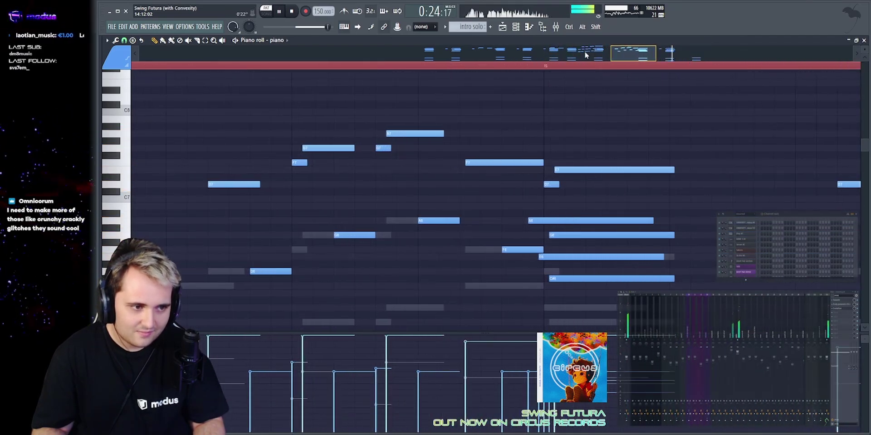
{"action": "key", "text": "space"}
Replay only the piano melody in the second half of bar 14, and stop playback.
{"action": "scroll", "coordinate": [365, 140], "scroll_direction": "down", "scroll_amount": 2}
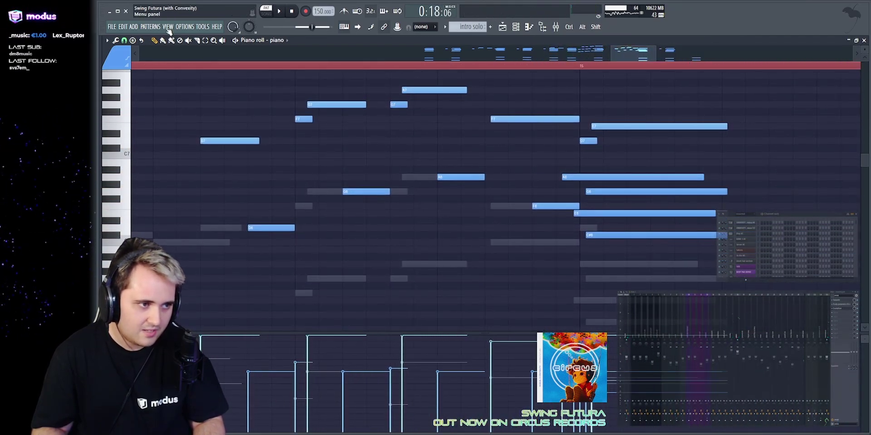
{"action": "key", "text": "space"}
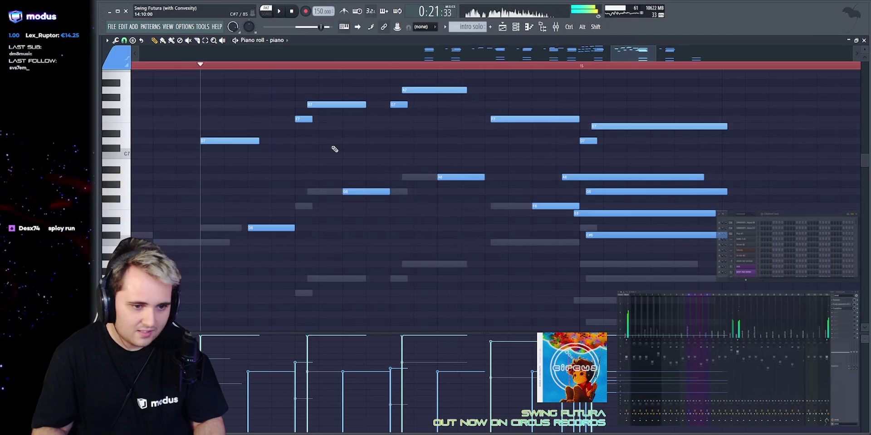
{"action": "key", "text": "space"}
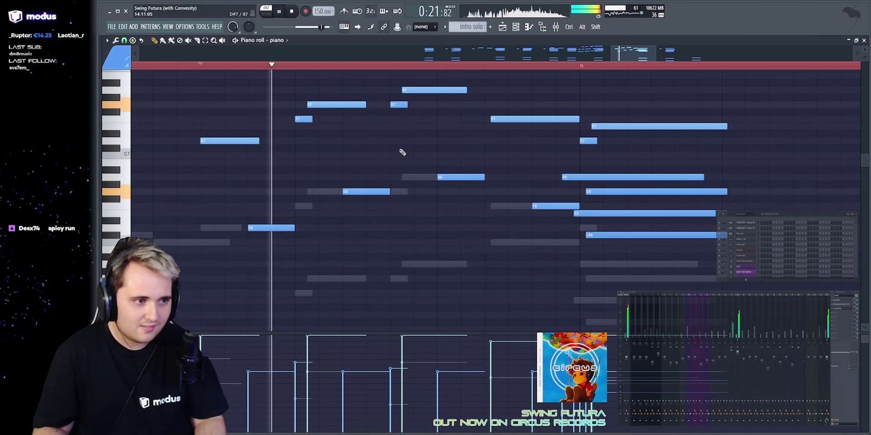
{"action": "mouse_move", "coordinate": [633, 53]}
{"action": "left_mouse_down"}
{"action": "mouse_move", "coordinate": [665, 54]}
{"action": "mouse_move", "coordinate": [559, 53]}
{"action": "left_mouse_up"}
{"action": "key", "text": "space"}
Audition the descending low piano notes F#3, F3, D#3 and D3, and play the pattern on from bar 13.
{"action": "scroll", "coordinate": [476, 160], "scroll_direction": "down", "scroll_amount": 13}
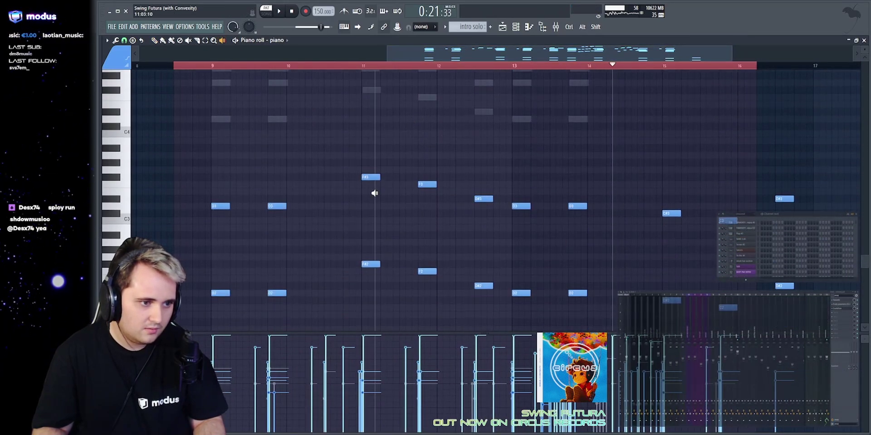
{"action": "left_click", "coordinate": [375, 193]}
{"action": "left_click", "coordinate": [421, 190]}
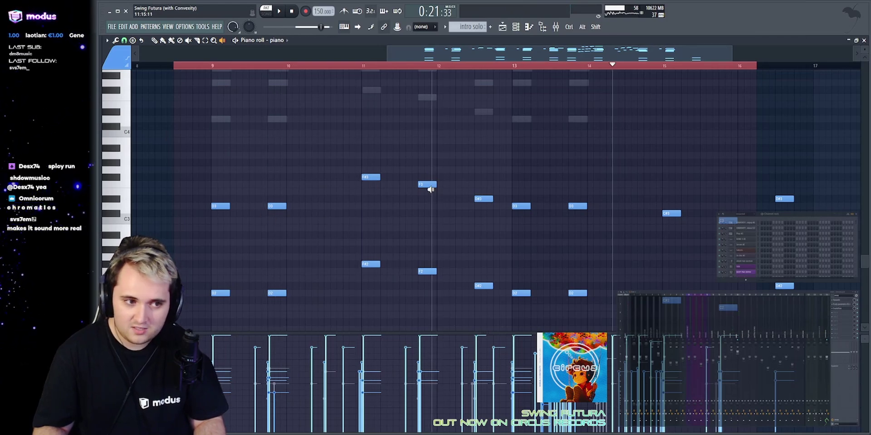
{"action": "left_click", "coordinate": [482, 200]}
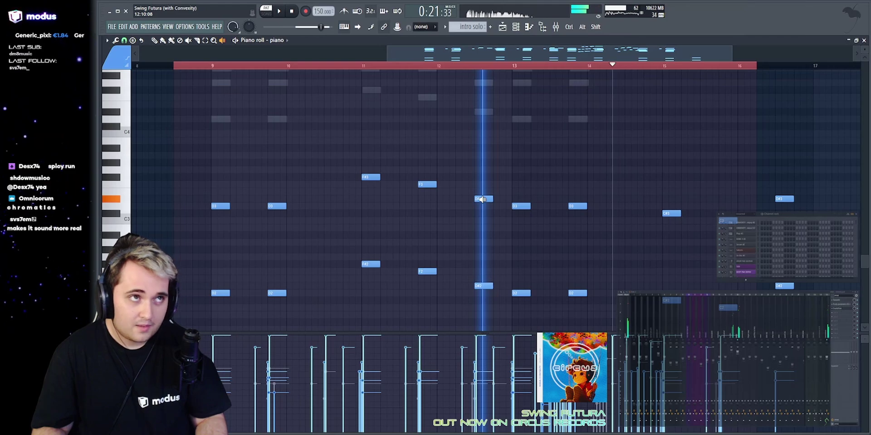
{"action": "left_click", "coordinate": [519, 194]}
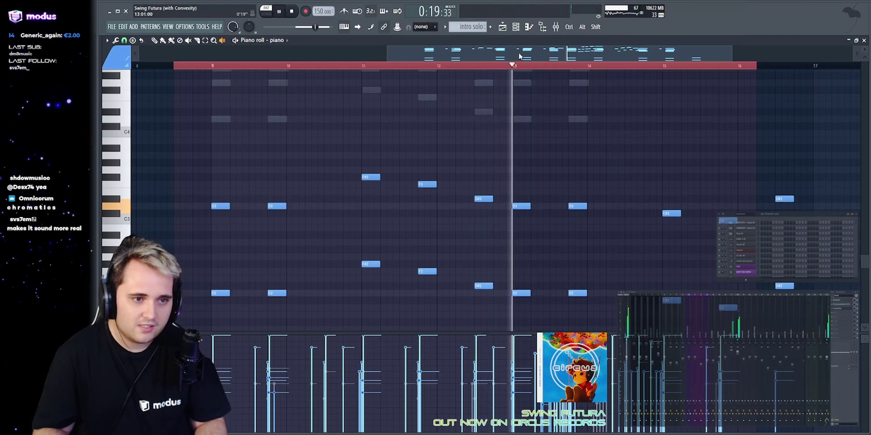
{"action": "left_click_drag", "start_coordinate": [519, 57], "coordinate": [581, 58]}
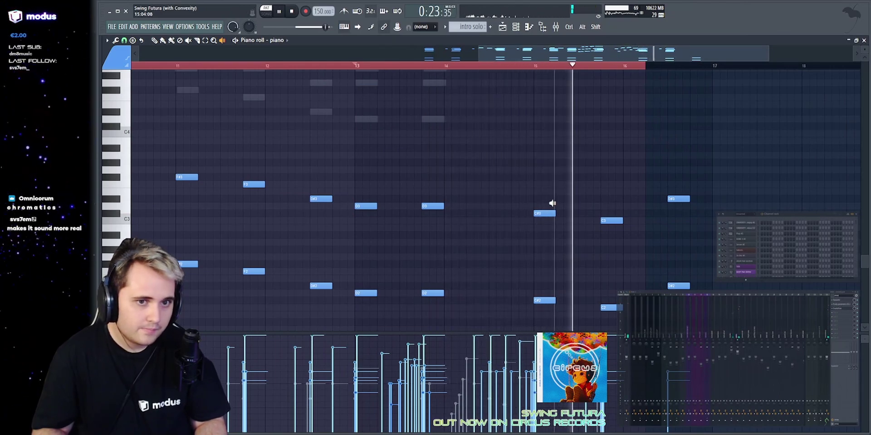
Play the piano part from late in bar 15 and examine the upper notes leading up to it.
{"action": "key", "text": "space"}
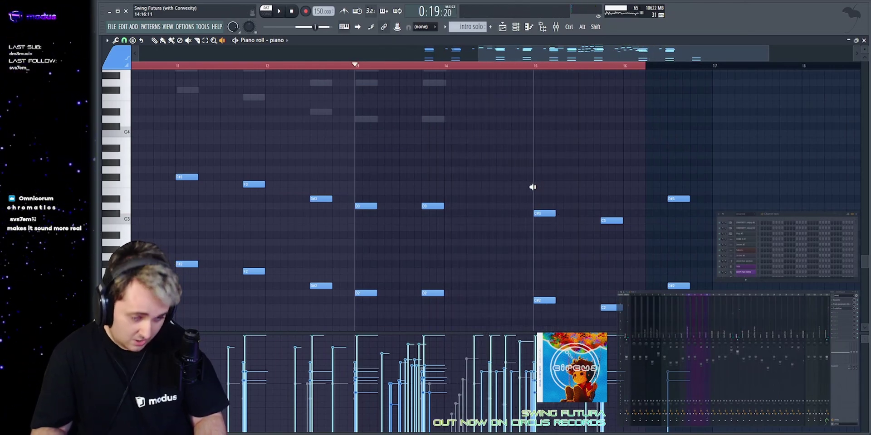
{"action": "left_click", "coordinate": [602, 66]}
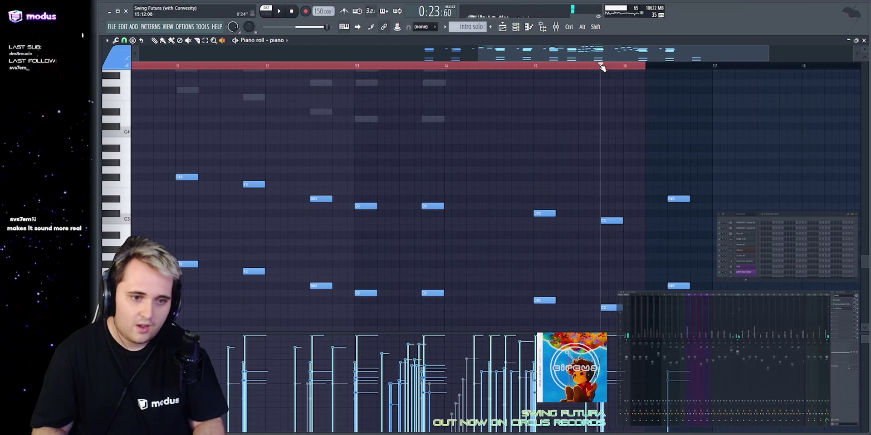
{"action": "scroll", "coordinate": [592, 111], "scroll_direction": "up", "scroll_amount": 5}
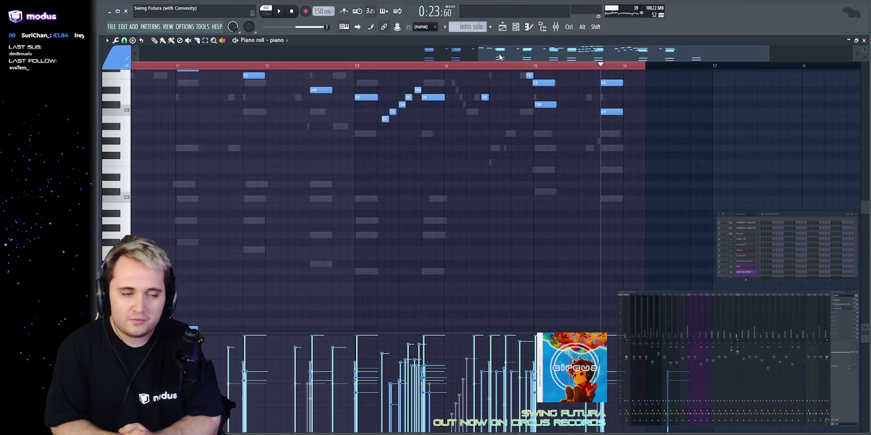
{"action": "key", "text": "space"}
{"action": "scroll", "coordinate": [575, 133], "scroll_direction": "up", "scroll_amount": 1}
{"action": "scroll", "coordinate": [576, 133], "scroll_direction": "up", "scroll_amount": 7}
{"action": "key", "text": "space"}
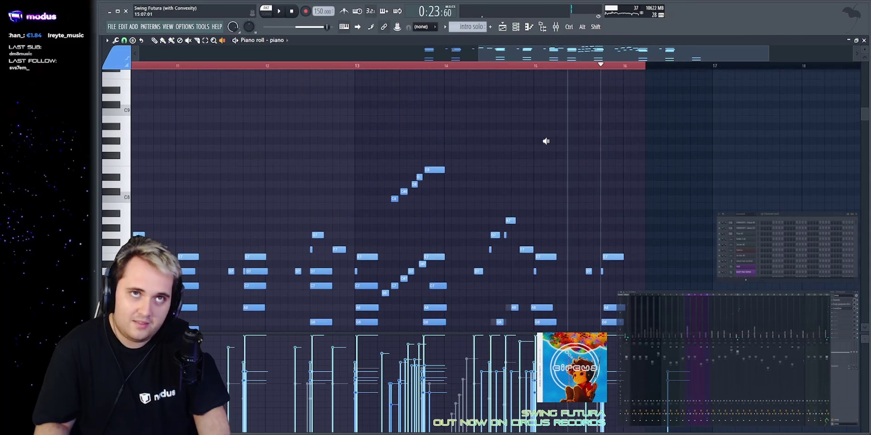
Go back to bar 9 in the piano part and bring up the notes of the piano #2 layer.
{"action": "left_click_drag", "start_coordinate": [297, 59], "coordinate": [326, 57]}
{"action": "scroll", "coordinate": [422, 146], "scroll_direction": "down", "scroll_amount": 2}
{"action": "scroll", "coordinate": [427, 149], "scroll_direction": "down", "scroll_amount": 4}
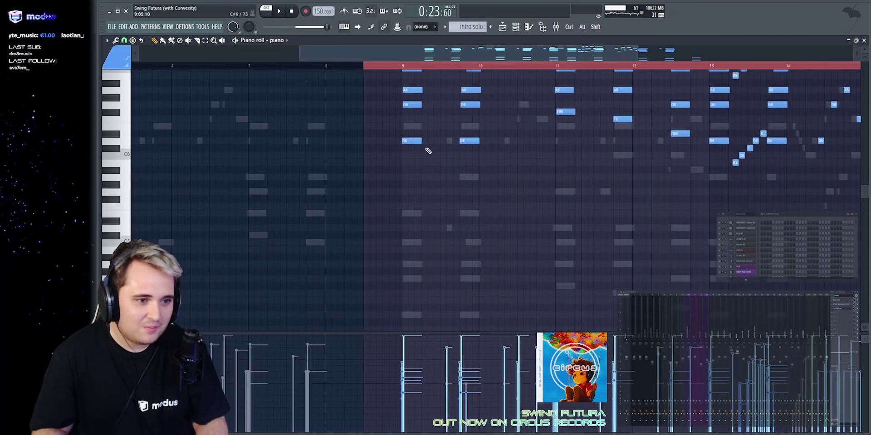
{"action": "right_click", "coordinate": [413, 128]}
{"action": "scroll", "coordinate": [440, 123], "scroll_direction": "up", "scroll_amount": 3}
{"action": "left_click_drag", "start_coordinate": [422, 55], "coordinate": [481, 54]}
{"action": "scroll", "coordinate": [329, 240], "scroll_direction": "down", "scroll_amount": 2}
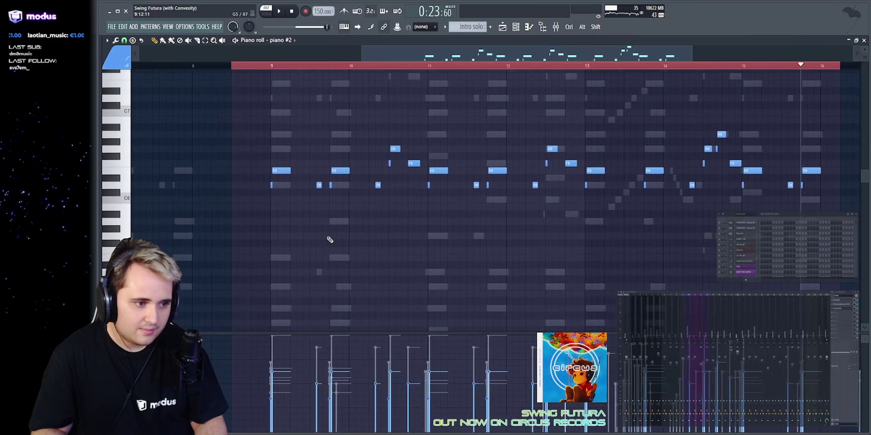
Bring up the rhodes notes, play the part around bars 9 to 11, and show bars 13 to 16 up close.
{"action": "right_click", "coordinate": [284, 258]}
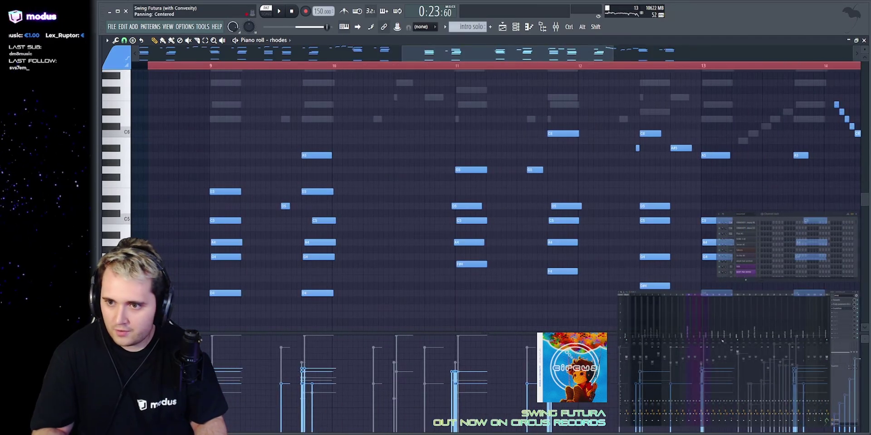
{"action": "key", "text": "space"}
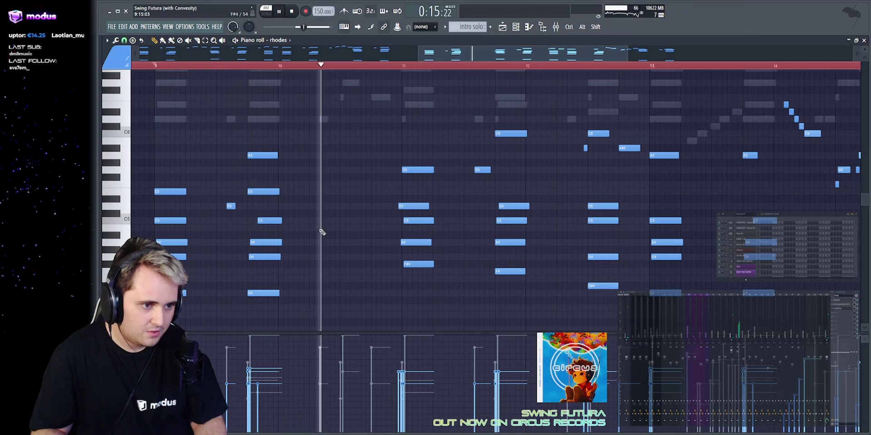
{"action": "left_click_drag", "start_coordinate": [472, 51], "coordinate": [483, 63]}
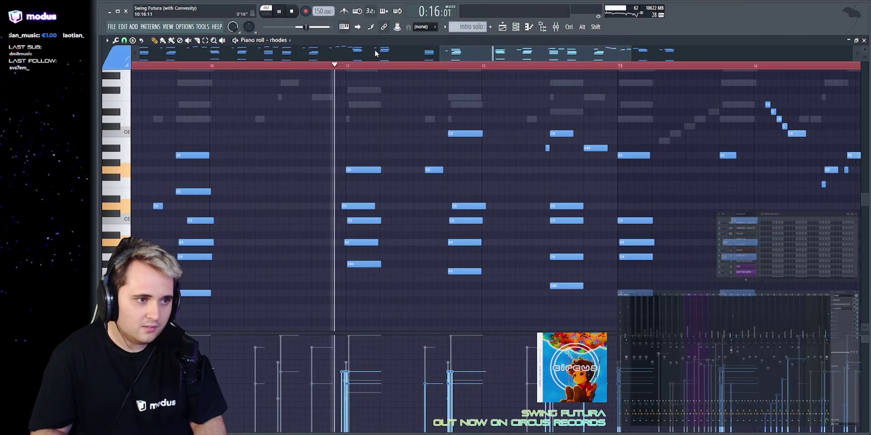
{"action": "left_click_drag", "start_coordinate": [486, 54], "coordinate": [602, 60]}
{"action": "scroll", "coordinate": [456, 124], "scroll_direction": "up", "scroll_amount": 3}
{"action": "key", "text": "space"}
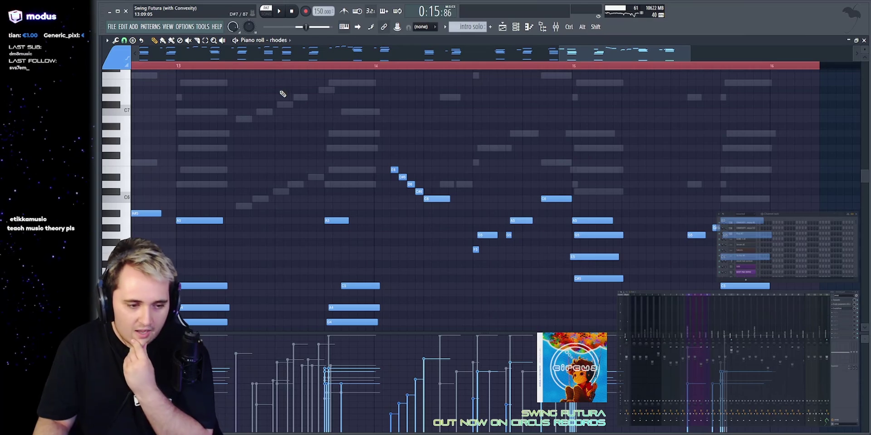
Switch to the piano notes and examine the parallel ascending runs in bar 13.
{"action": "double_click", "coordinate": [283, 107]}
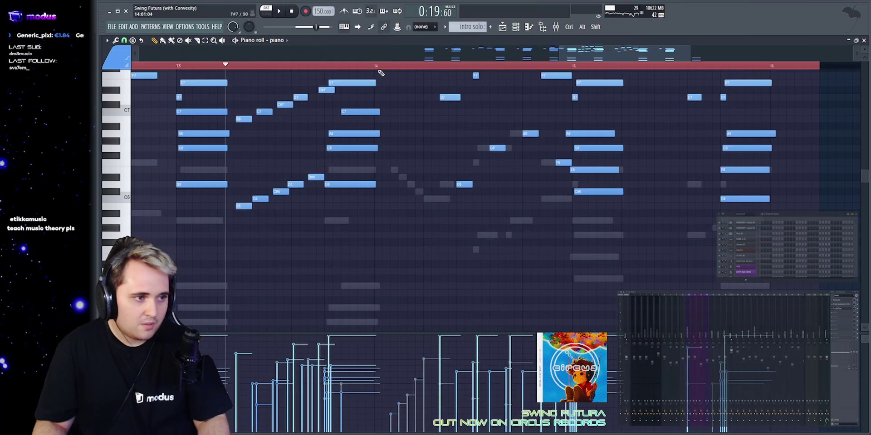
{"action": "scroll", "coordinate": [234, 138], "scroll_direction": "up", "scroll_amount": 6}
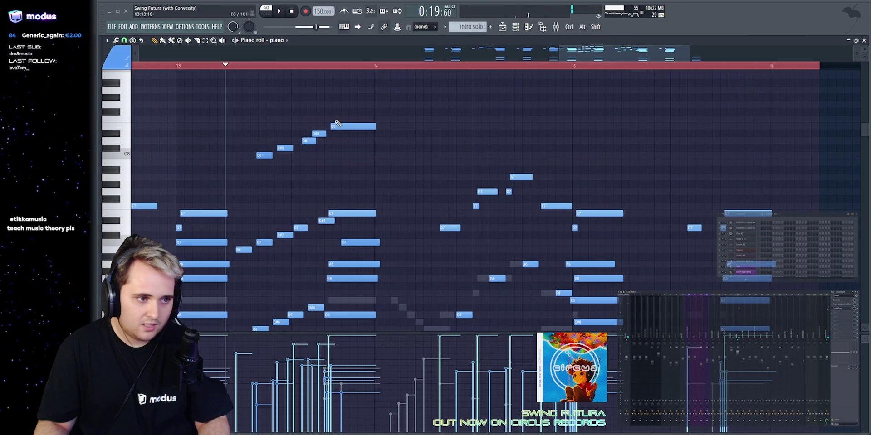
{"action": "scroll", "coordinate": [336, 124], "scroll_direction": "down", "scroll_amount": 2}
{"action": "scroll", "coordinate": [521, 204], "scroll_direction": "down", "scroll_amount": 4}
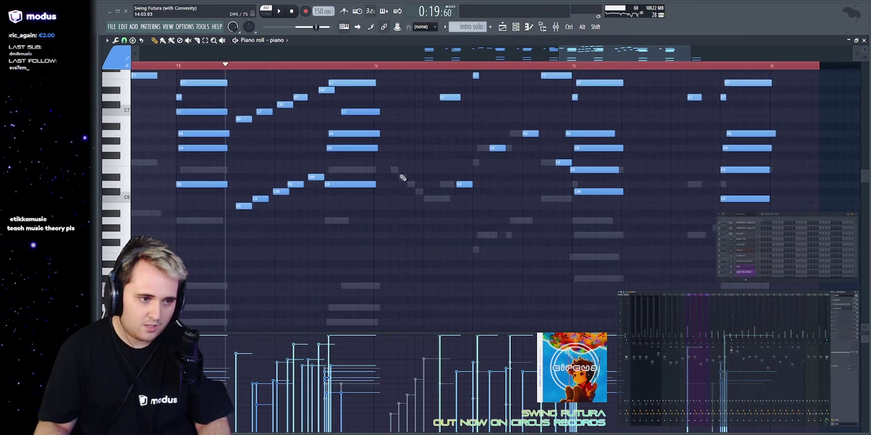
Switch back to the rhodes notes and play from early in bar 13 into the descending run of bar 14.
{"action": "double_click", "coordinate": [395, 170]}
{"action": "key", "text": "space"}
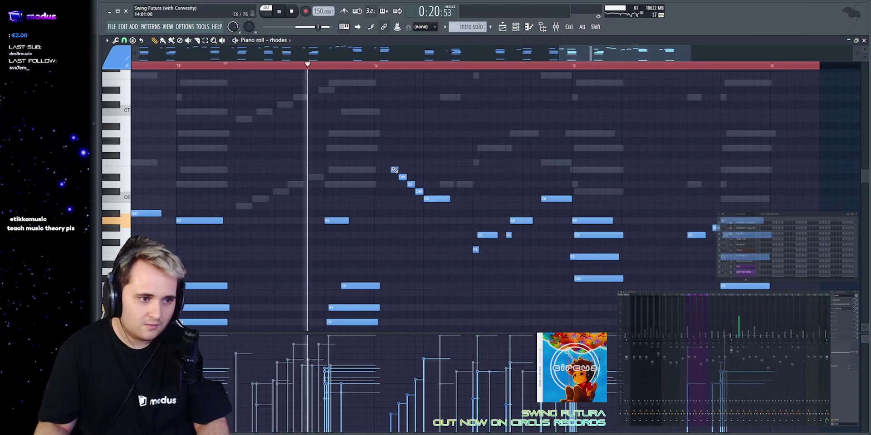
{"action": "left_click_drag", "start_coordinate": [585, 53], "coordinate": [535, 58]}
{"action": "key", "text": "space"}
Return to the playlist at bar 9 and leave only tracks 4, 6, 7 and 8 audible.
{"action": "left_click", "coordinate": [503, 28]}
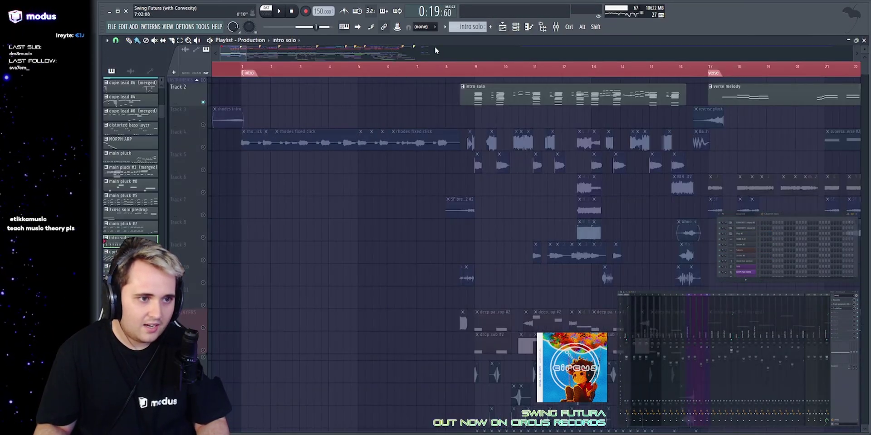
{"action": "left_click_drag", "start_coordinate": [234, 53], "coordinate": [235, 54]}
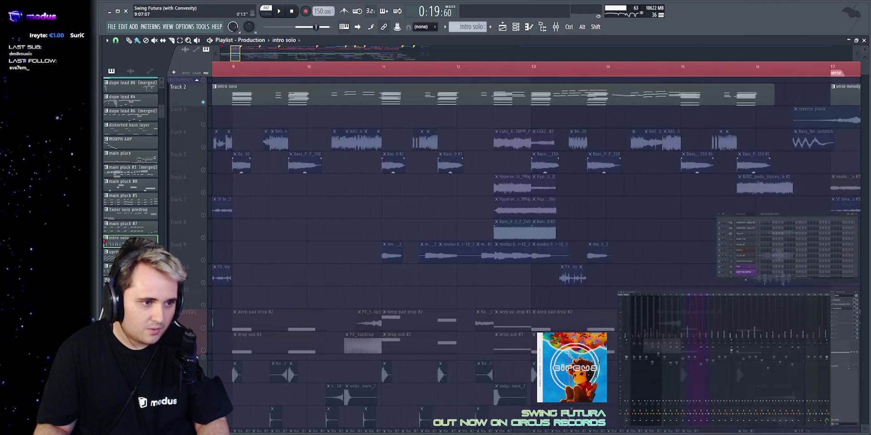
{"action": "scroll", "coordinate": [327, 190], "scroll_direction": "down", "scroll_amount": 1}
{"action": "left_click", "coordinate": [203, 124]}
{"action": "left_click", "coordinate": [203, 169]}
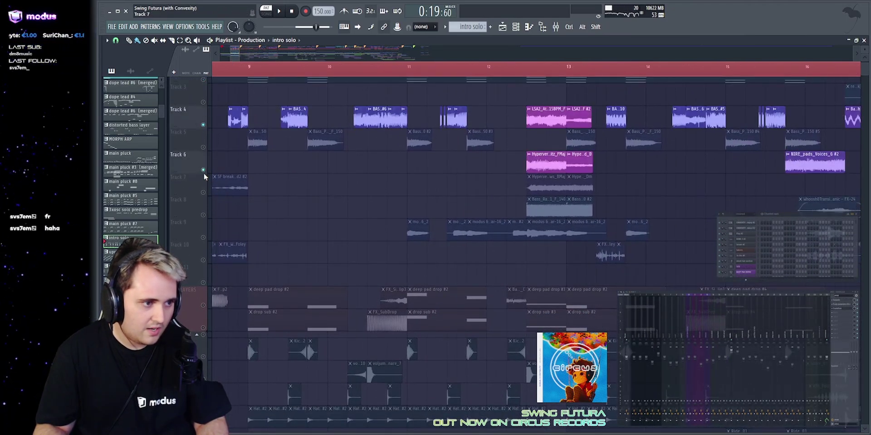
{"action": "left_click", "coordinate": [202, 192]}
{"action": "left_click", "coordinate": [203, 215]}
{"action": "scroll", "coordinate": [525, 150], "scroll_direction": "up", "scroll_amount": 1}
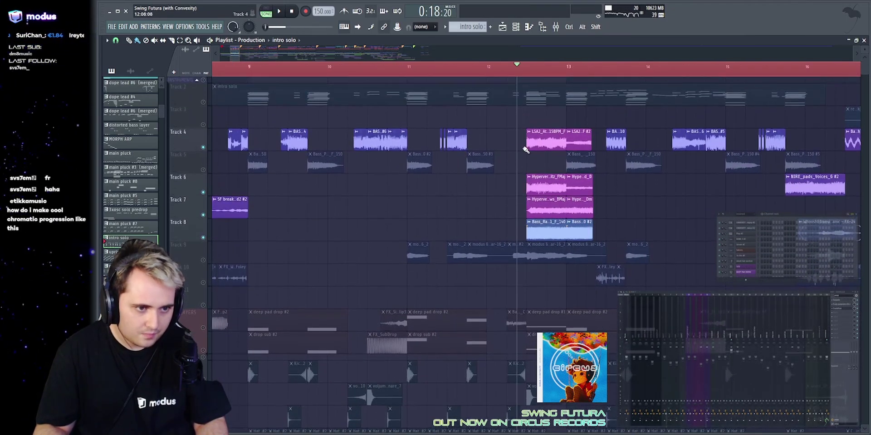
Play the stacked soundscape, Hyperverb and Bass_Razor1 clips together from the first half of bar 12.
{"action": "left_click_drag", "start_coordinate": [516, 143], "coordinate": [560, 219]}
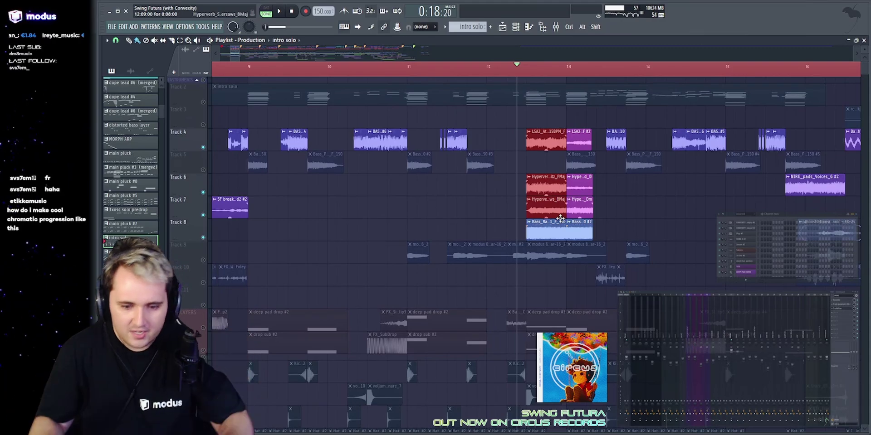
{"action": "key", "text": "space"}
{"action": "left_click", "coordinate": [503, 147], "text": "ctrl"}
{"action": "key", "text": "space"}
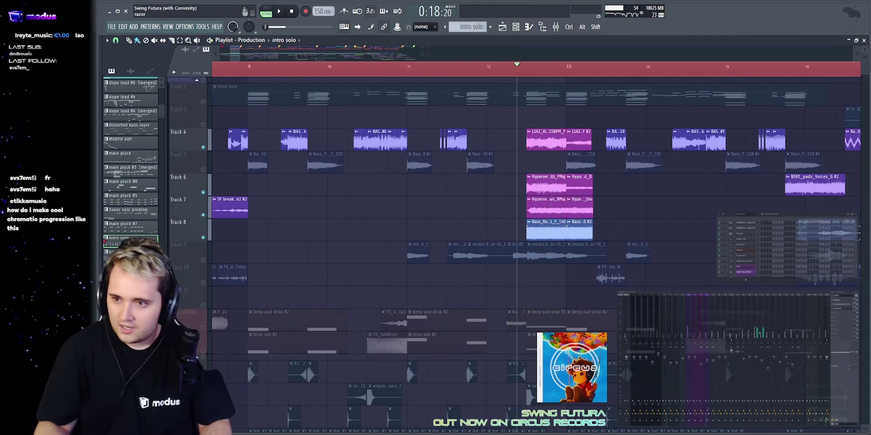
{"action": "scroll", "coordinate": [527, 67], "scroll_direction": "up", "scroll_amount": 5}
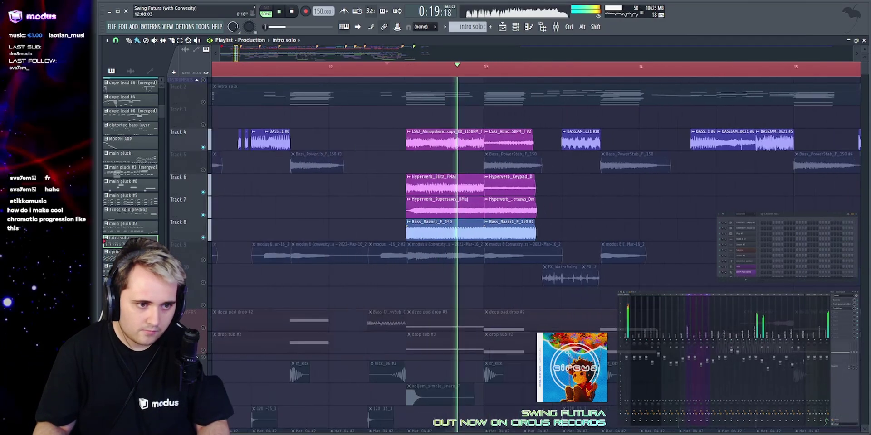
Audition the Bass_Razor1 layer on track 8 and the Hyperverb_Supersaws layer on track 7, each in solo.
{"action": "right_click", "coordinate": [203, 238]}
{"action": "key", "text": "space"}
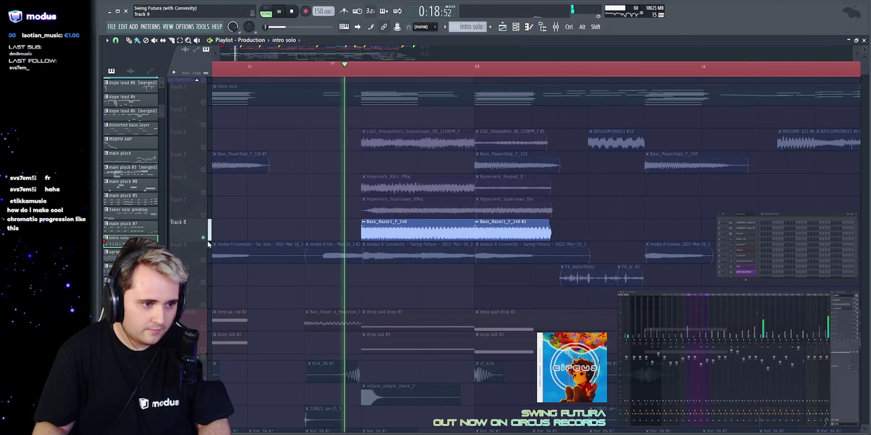
{"action": "right_click", "coordinate": [203, 215]}
{"action": "key", "text": "space"}
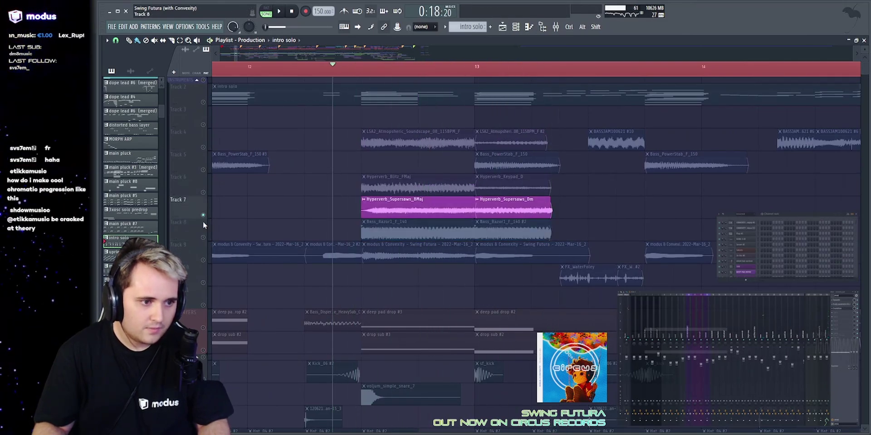
{"action": "key", "text": "space"}
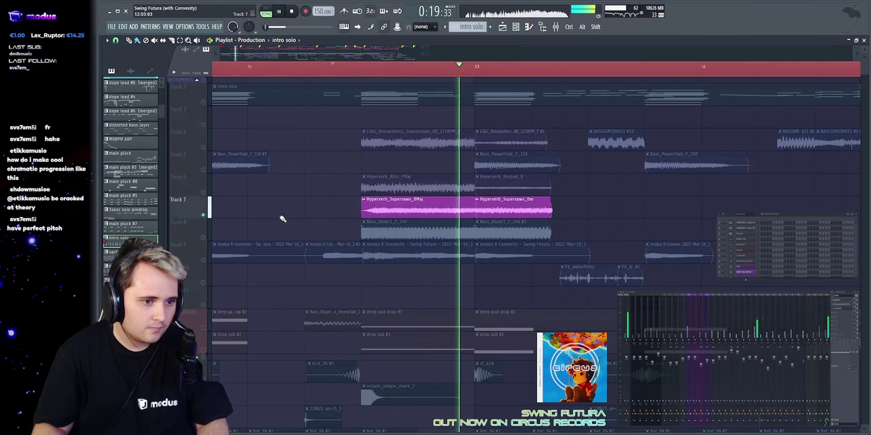
Audition the Hyperverb_Blitz layer on track 6 and the LSA2 atmospheric soundscape on track 4, each in solo.
{"action": "right_click", "coordinate": [203, 192]}
{"action": "key", "text": "space"}
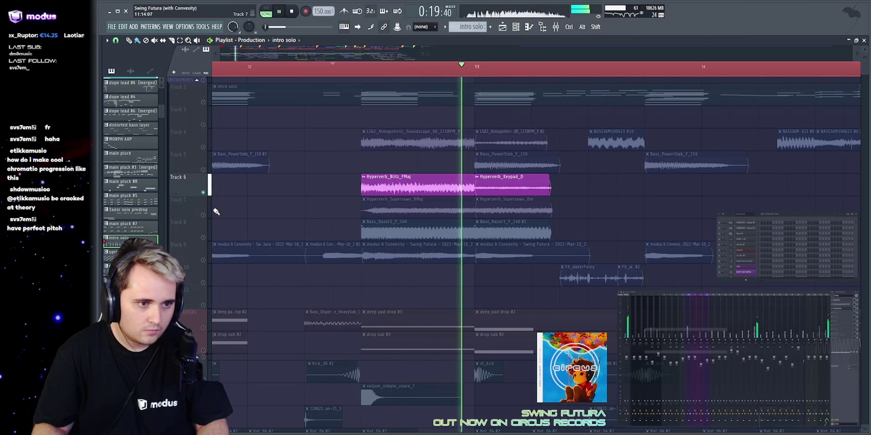
{"action": "key", "text": "space"}
{"action": "right_click", "coordinate": [203, 147]}
{"action": "key", "text": "space"}
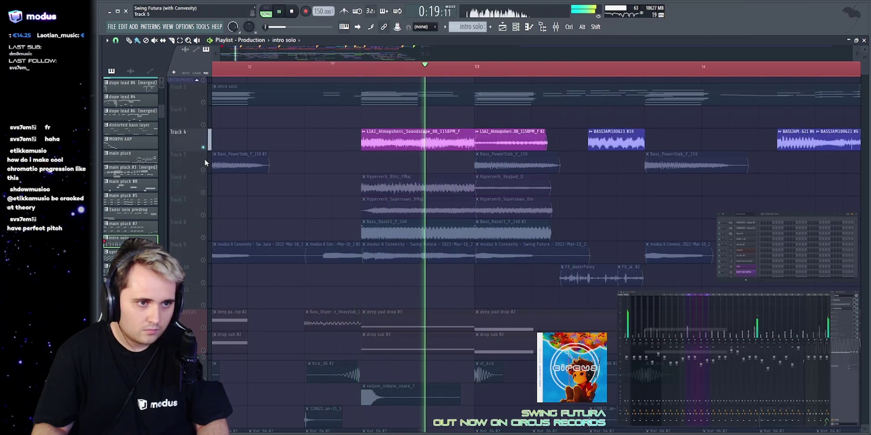
{"action": "key", "text": "space"}
Make all the instrument and sub layer tracks audible again and play them together from bar 12.
{"action": "right_click", "coordinate": [203, 192]}
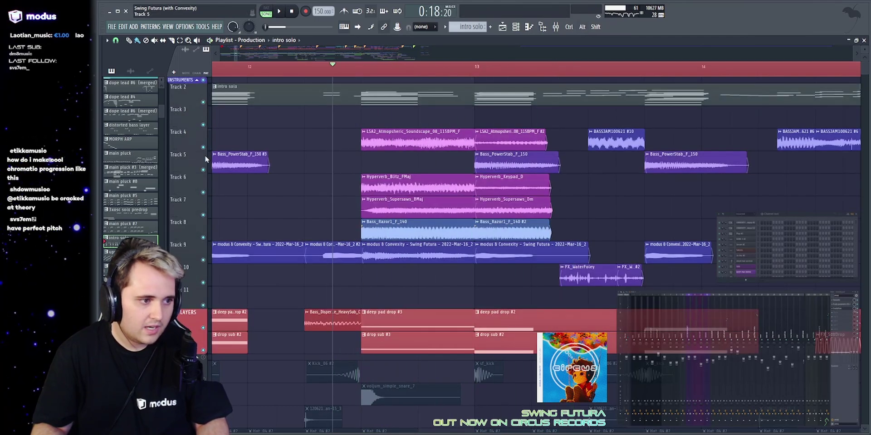
{"action": "key", "text": "space"}
{"action": "scroll", "coordinate": [203, 192], "scroll_direction": "down", "scroll_amount": 3}
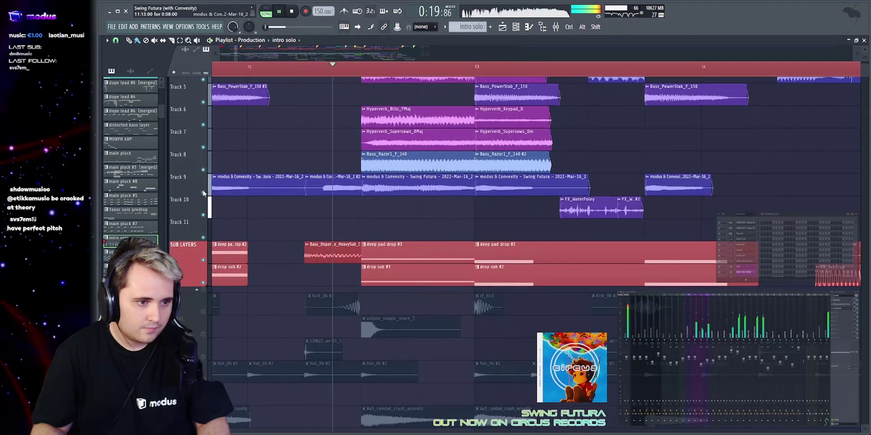
{"action": "key", "text": "space"}
Solo the recorded clips on track 9 and play them from just before bar 11.
{"action": "right_click", "coordinate": [203, 193]}
{"action": "mouse_move", "coordinate": [312, 53]}
{"action": "left_mouse_down"}
{"action": "mouse_move", "coordinate": [312, 16]}
{"action": "mouse_move", "coordinate": [312, 52]}
{"action": "left_mouse_up"}
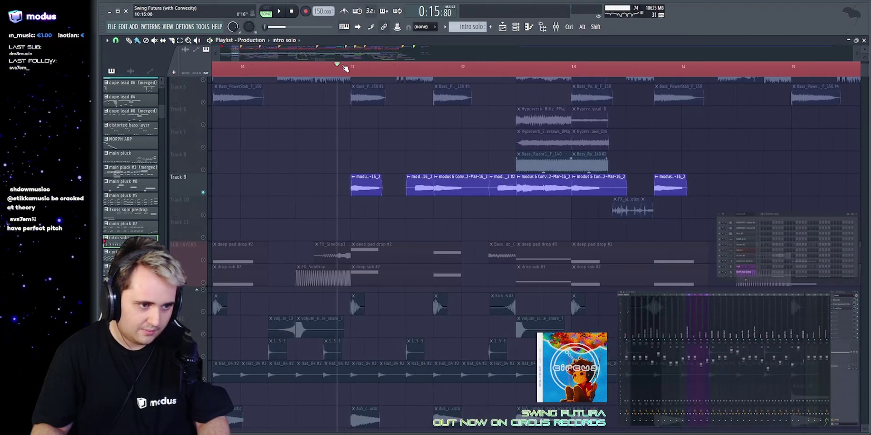
{"action": "key", "text": "space"}
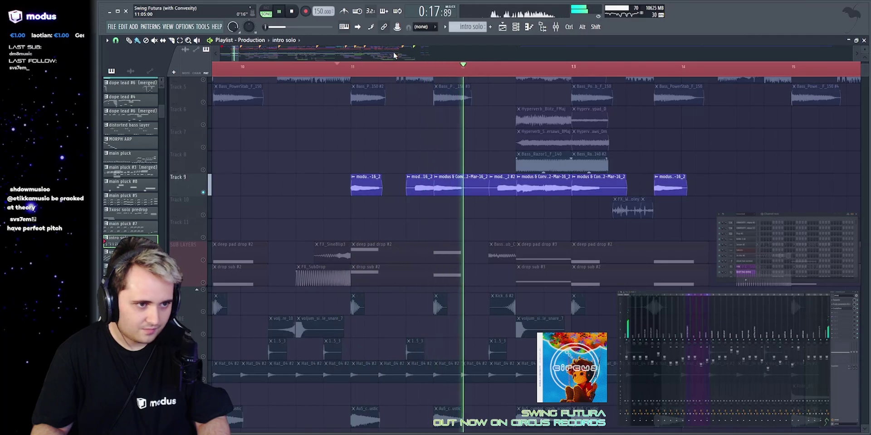
Move to the breakdown section, solo the pluck clip on track 5, and play it from bar 90.
{"action": "left_click_drag", "start_coordinate": [393, 51], "coordinate": [460, 53]}
{"action": "key", "text": "space"}
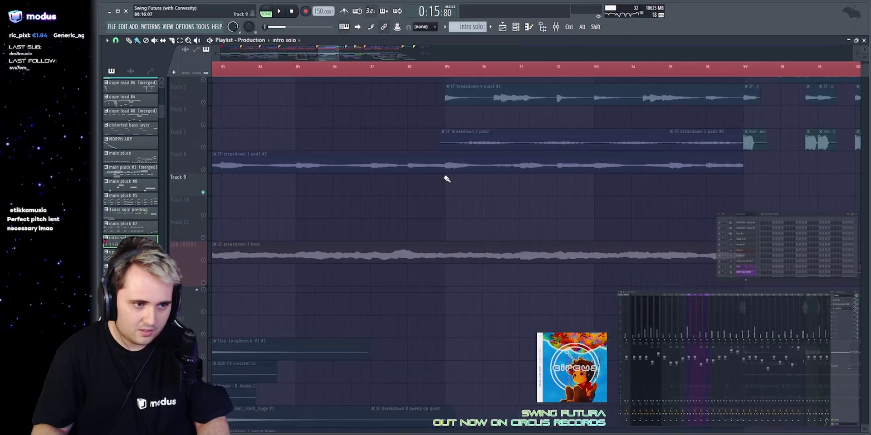
{"action": "scroll", "coordinate": [446, 179], "scroll_direction": "up", "scroll_amount": 3}
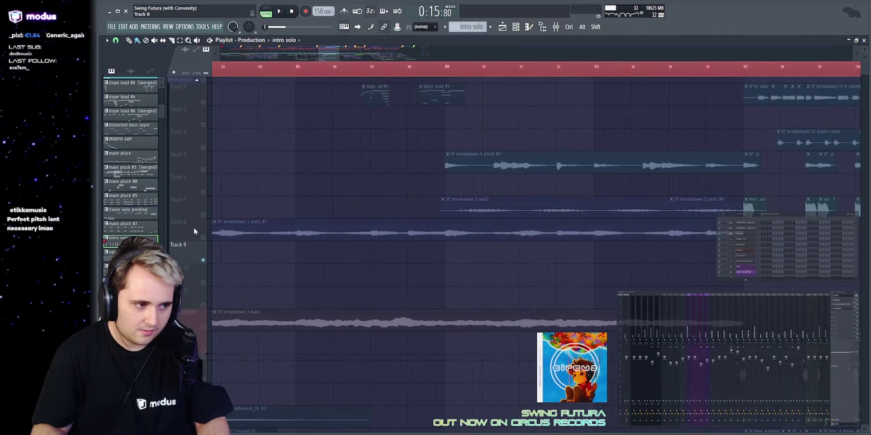
{"action": "left_click", "coordinate": [207, 170]}
{"action": "left_click", "coordinate": [491, 69]}
{"action": "key", "text": "space"}
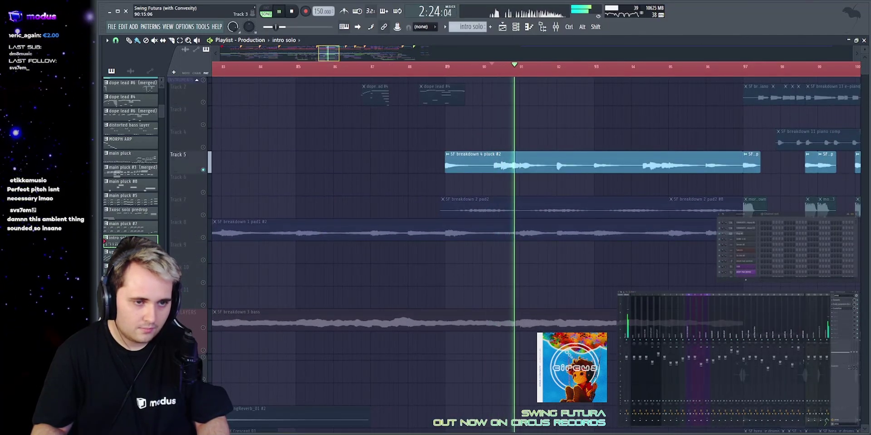
{"action": "scroll", "coordinate": [506, 117], "scroll_direction": "down", "scroll_amount": 2}
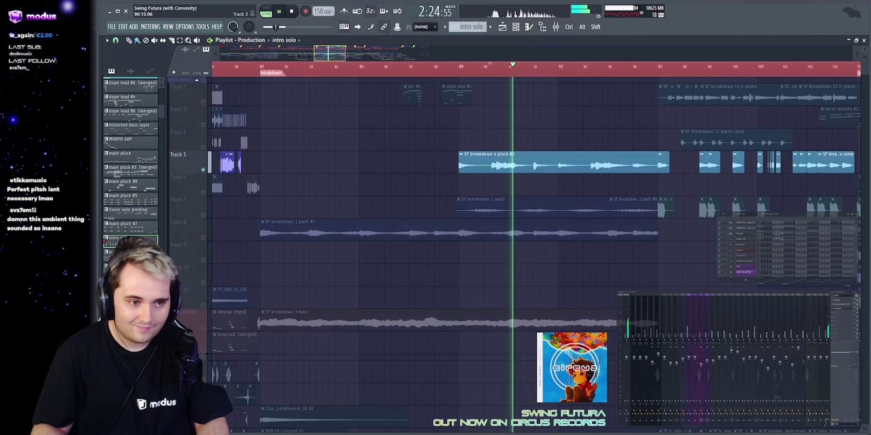
Stop playback and open the audio clip settings of SF breakdown 4 pluck #2.
{"action": "key", "text": "space"}
{"action": "left_click", "coordinate": [546, 168]}
{"action": "double_click", "coordinate": [547, 169]}
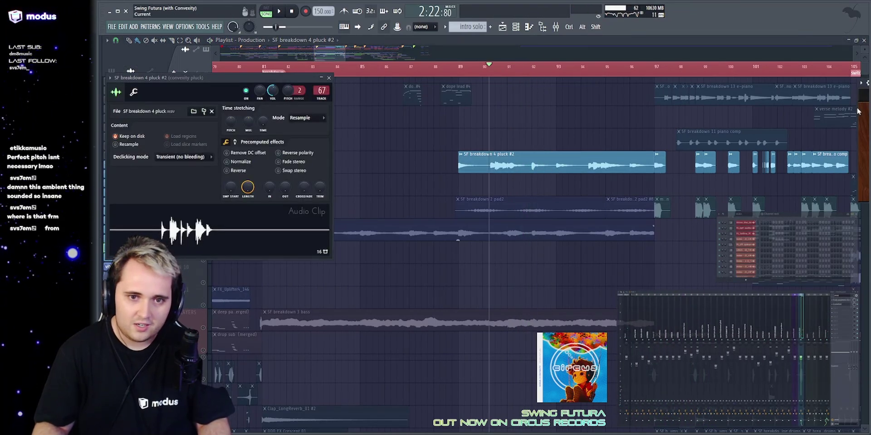
Close the settings of the breakdown pluck clip and briefly play the breakdown section.
{"action": "left_click_drag", "start_coordinate": [858, 112], "coordinate": [340, 138]}
{"action": "key", "text": "alt+F12"}
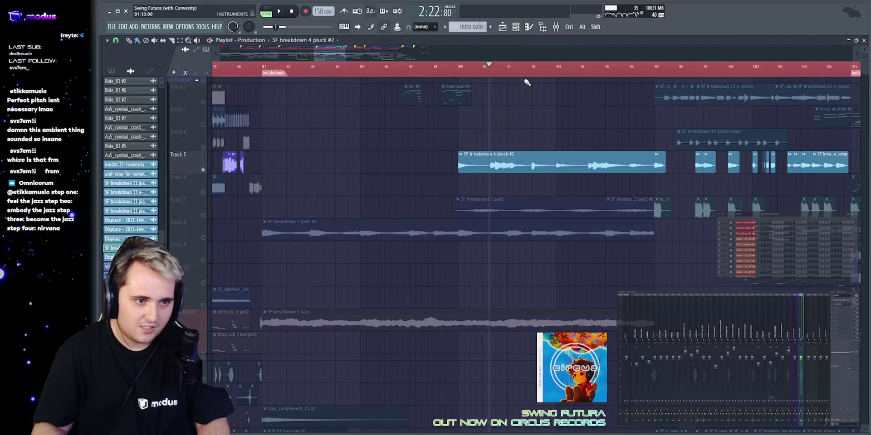
{"action": "key", "text": "space"}
{"action": "key", "text": "space"}
Return to the intro solo section, solo the recorded clips on track 9 and play them from bar 11.
{"action": "left_click_drag", "start_coordinate": [329, 54], "coordinate": [232, 53]}
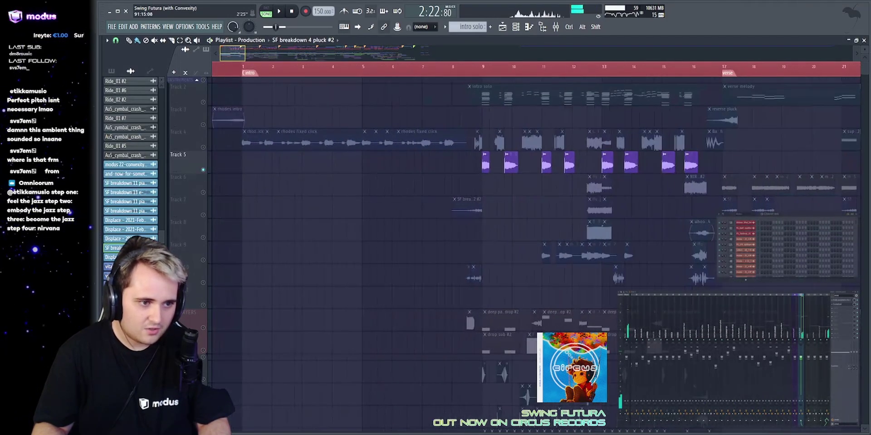
{"action": "left_click_drag", "start_coordinate": [537, 54], "coordinate": [540, 53]}
{"action": "scroll", "coordinate": [280, 272], "scroll_direction": "down", "scroll_amount": 1}
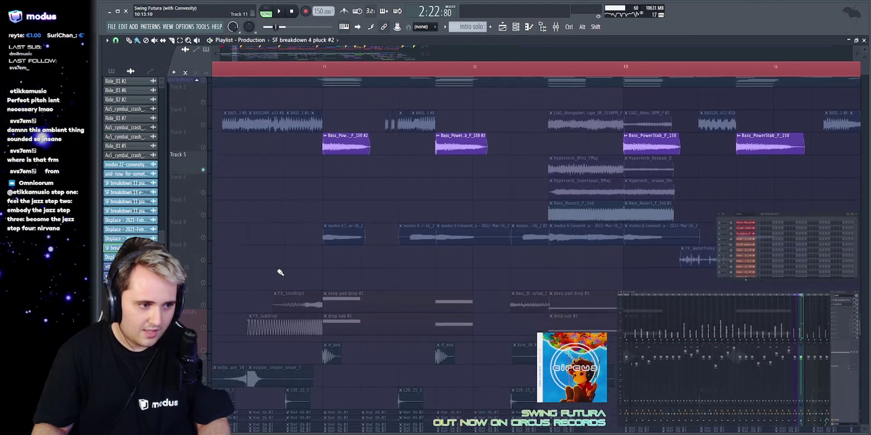
{"action": "scroll", "coordinate": [280, 272], "scroll_direction": "down", "scroll_amount": 1}
{"action": "right_click", "coordinate": [203, 215]}
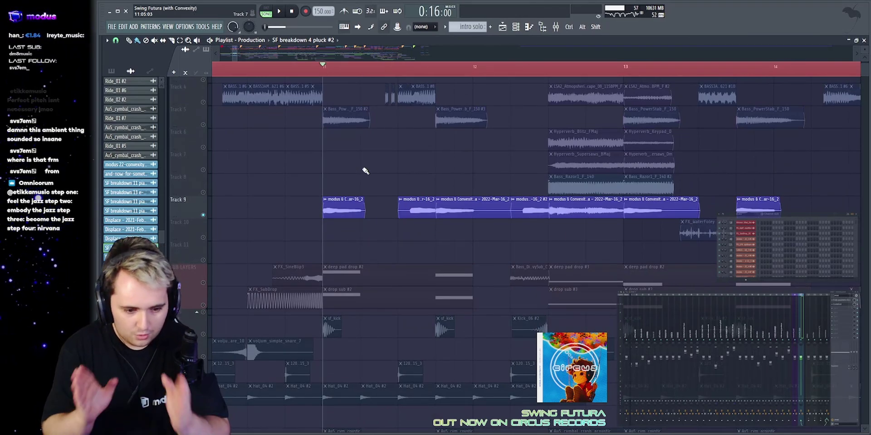
{"action": "key", "text": "space"}
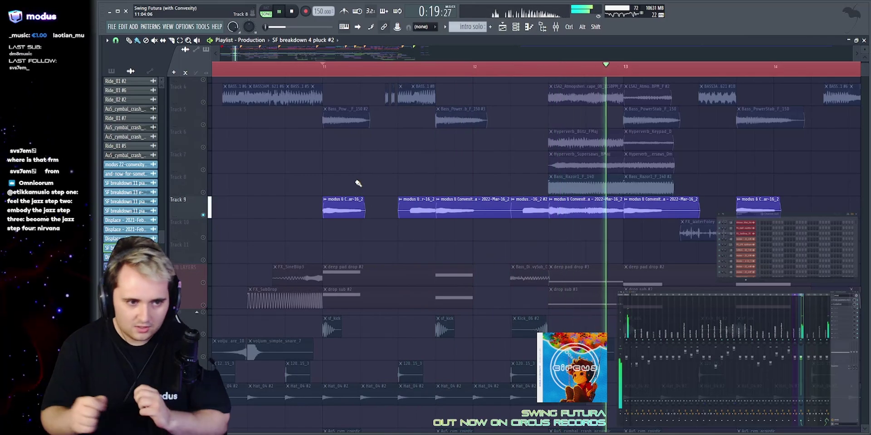
{"action": "scroll", "coordinate": [462, 49], "scroll_direction": "down", "scroll_amount": 3}
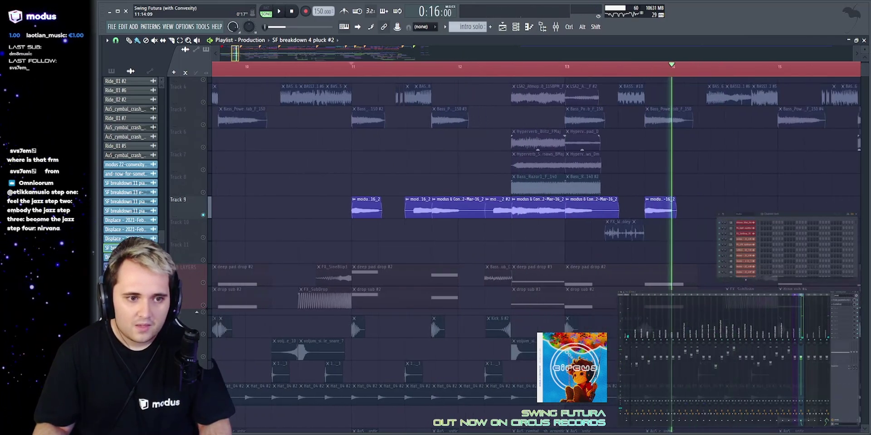
{"action": "key", "text": "space"}
Mark the recorded clips on track 9 between bars 10 and 14, and clear the selection again.
{"action": "scroll", "coordinate": [439, 113], "scroll_direction": "up", "scroll_amount": 2}
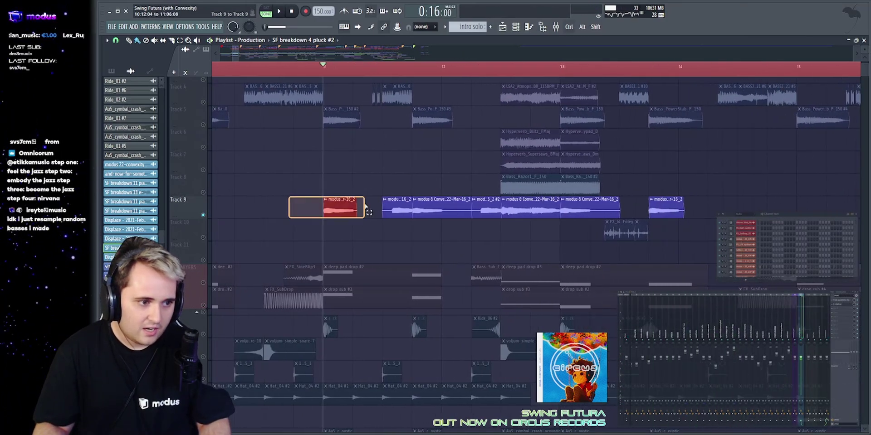
{"action": "left_click_drag", "start_coordinate": [365, 207], "coordinate": [720, 206]}
{"action": "left_click", "coordinate": [721, 207], "text": "ctrl"}
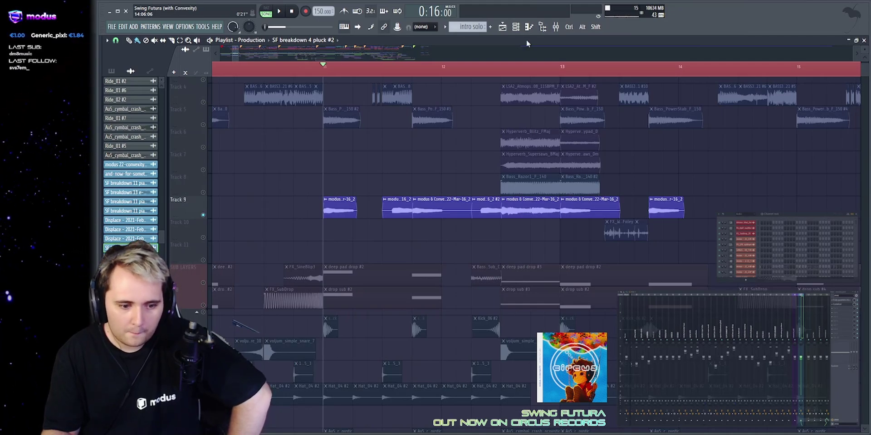
Save the project and keep the playlist maximized.
{"action": "key", "text": "ctrl+s"}
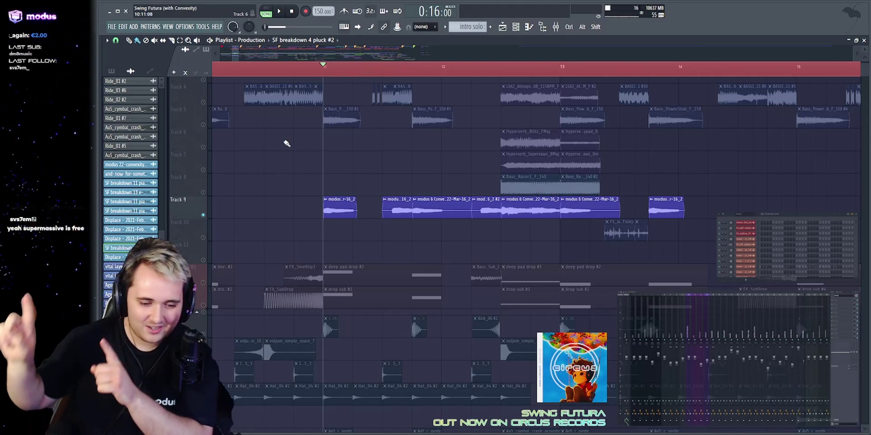
{"action": "key", "text": "Return"}
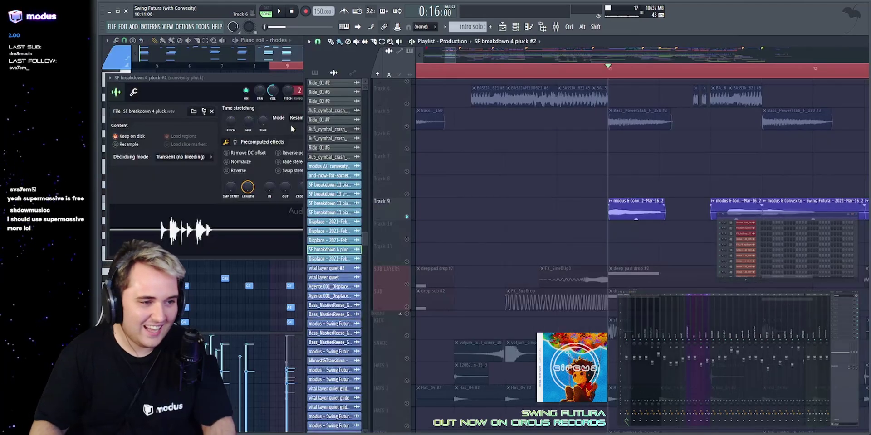
{"action": "key", "text": "Return"}
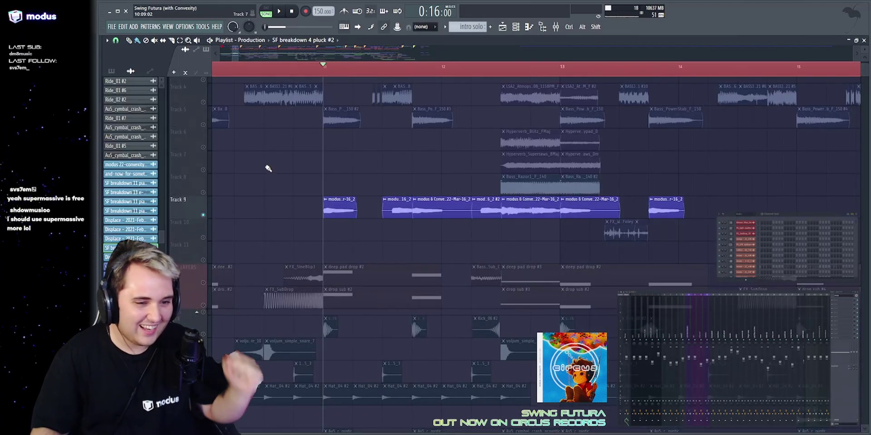
Solo the foley FX clip on track 10 and place the playback position at its start.
{"action": "scroll", "coordinate": [278, 177], "scroll_direction": "down", "scroll_amount": 2}
{"action": "scroll", "coordinate": [286, 183], "scroll_direction": "up", "scroll_amount": 4}
{"action": "scroll", "coordinate": [284, 175], "scroll_direction": "down", "scroll_amount": 3}
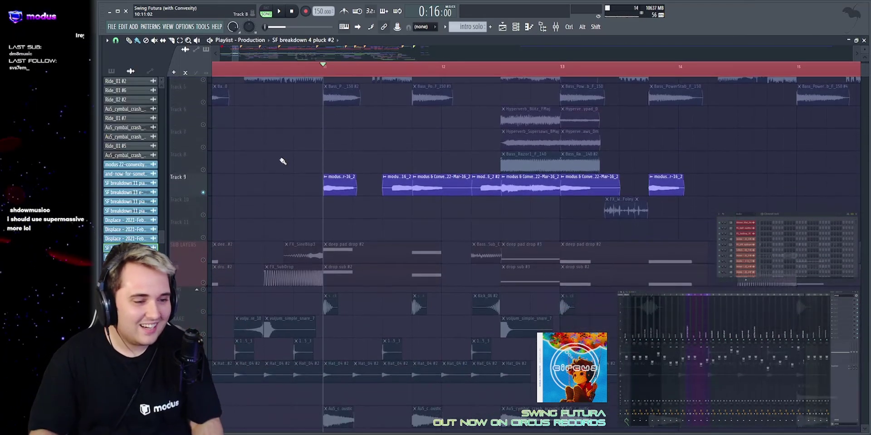
{"action": "scroll", "coordinate": [282, 162], "scroll_direction": "down", "scroll_amount": 1}
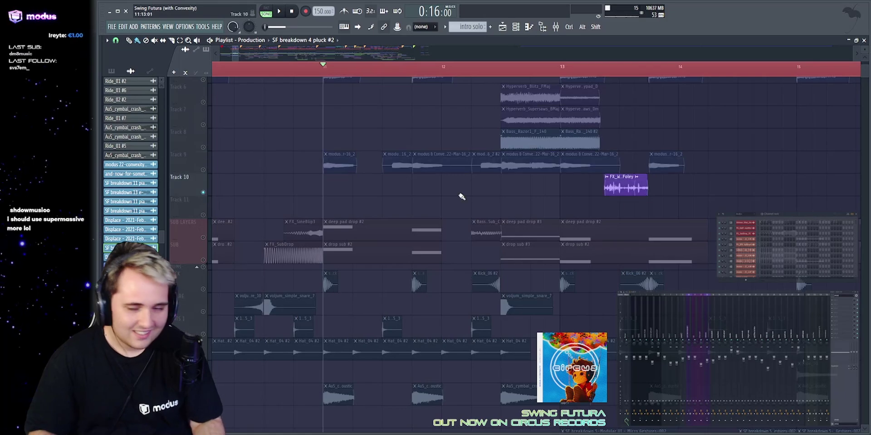
{"action": "left_click", "coordinate": [604, 67]}
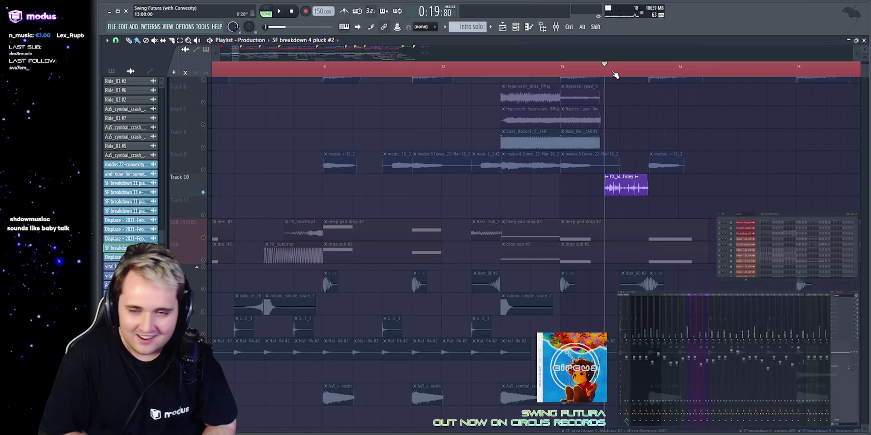
Step through several mixer tracks, including dune and crash, and briefly play the soloed foley clip.
{"action": "left_click", "coordinate": [627, 319]}
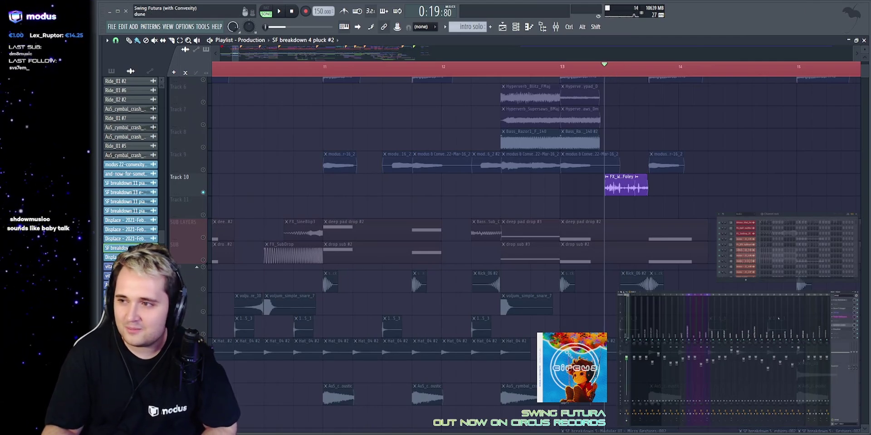
{"action": "left_click", "coordinate": [653, 316]}
{"action": "left_click", "coordinate": [665, 314]}
{"action": "left_click", "coordinate": [671, 312]}
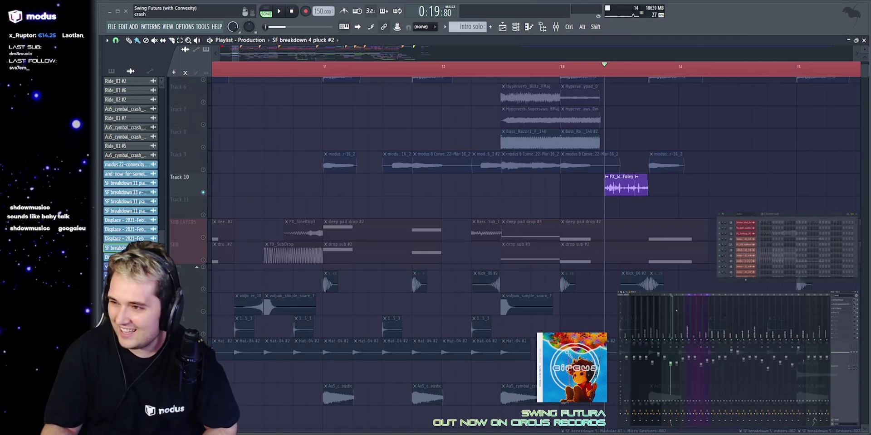
{"action": "left_click", "coordinate": [677, 311]}
{"action": "left_click", "coordinate": [684, 309]}
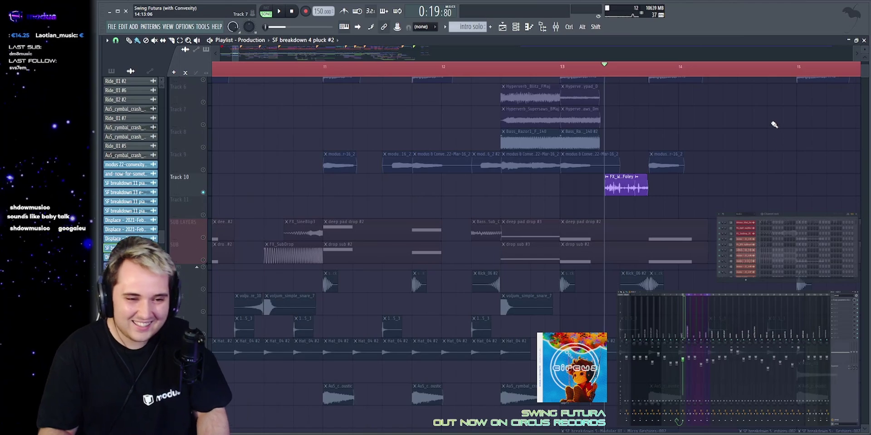
{"action": "key", "text": "space"}
{"action": "key", "text": "space"}
Solo the SUB LAYERS track and play it from bar 11.
{"action": "right_click", "coordinate": [203, 237]}
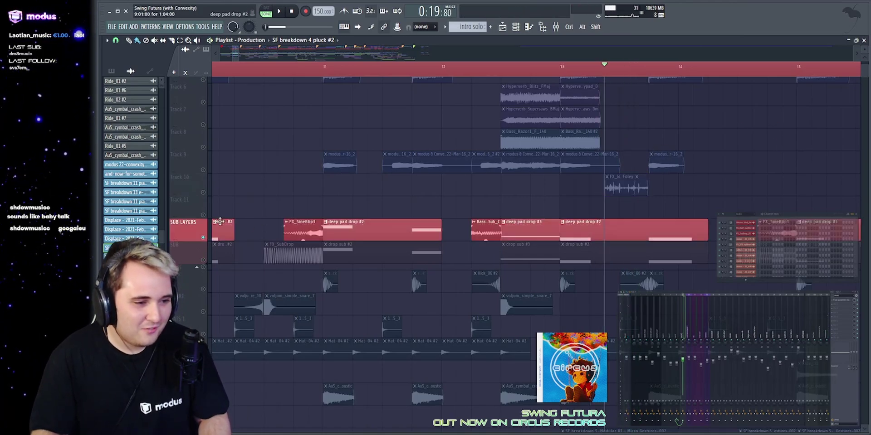
{"action": "left_click", "coordinate": [324, 69]}
{"action": "key", "text": "space"}
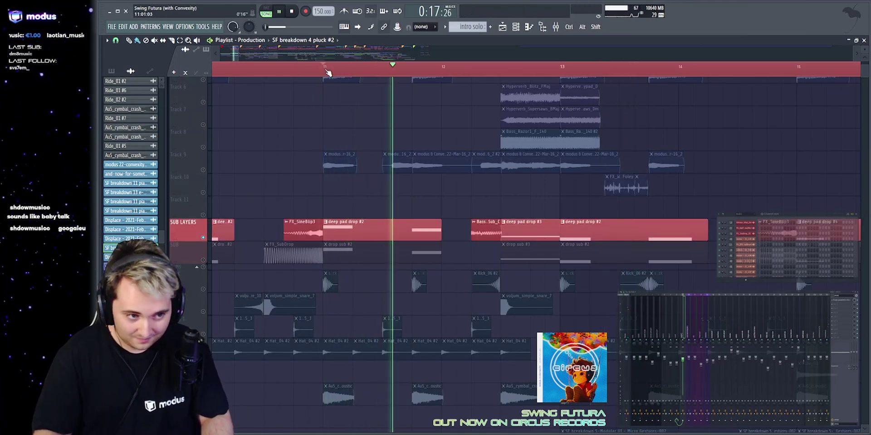
{"action": "key", "text": "space"}
Open the deep pad drop #2 pattern's notes and play them.
{"action": "left_click", "coordinate": [383, 225]}
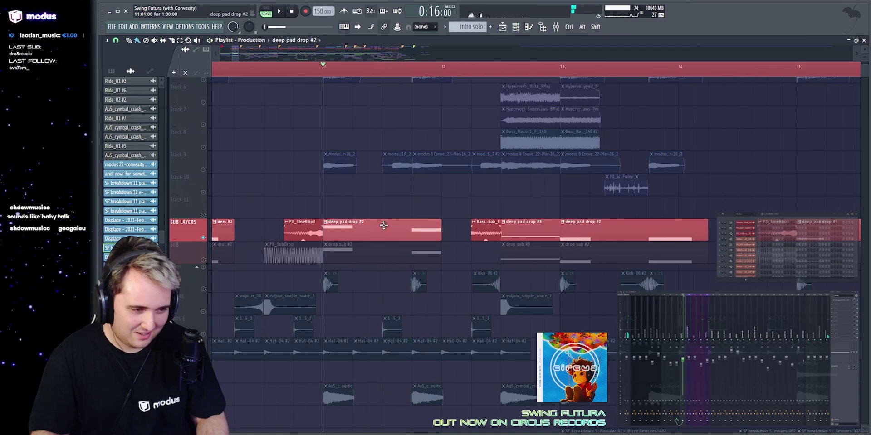
{"action": "double_click", "coordinate": [384, 226]}
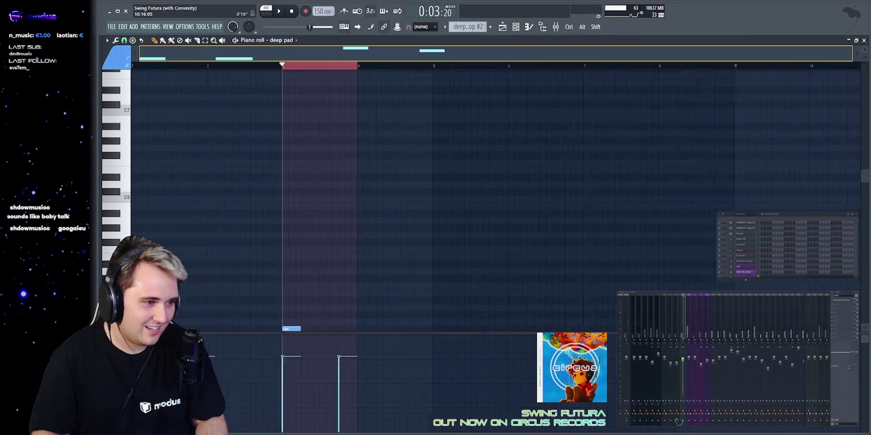
{"action": "key", "text": "space"}
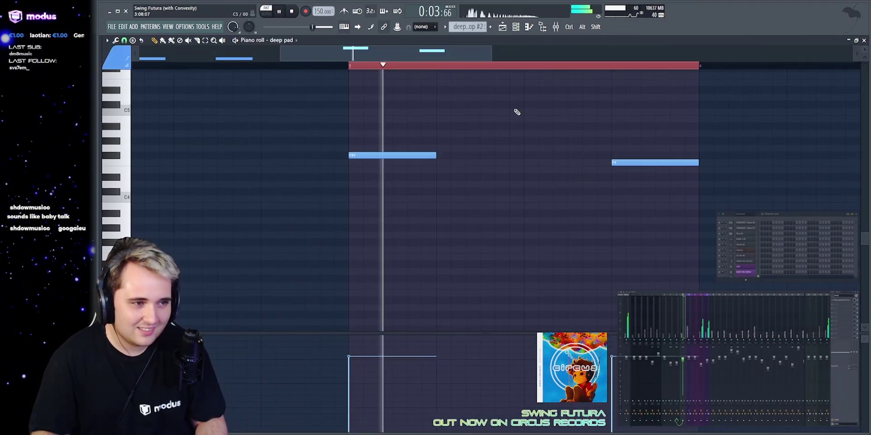
{"action": "key", "text": "space"}
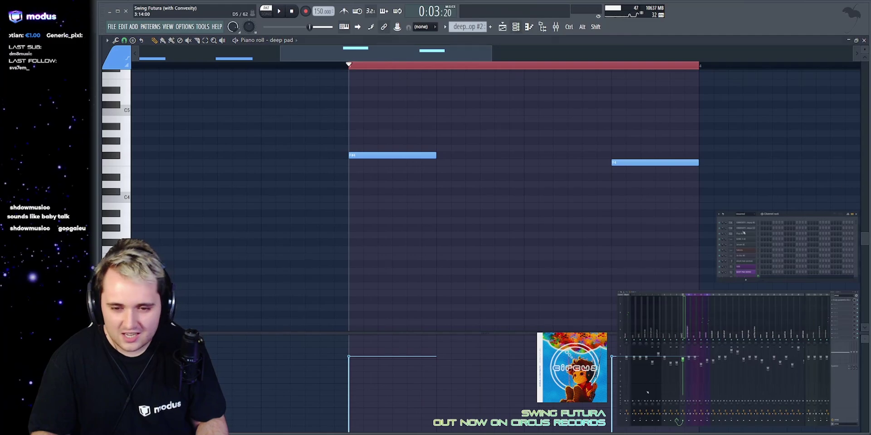
Open the deep pad channel's Serum instrument and play a few test notes on it.
{"action": "scroll", "coordinate": [751, 251], "scroll_direction": "down", "scroll_amount": 3}
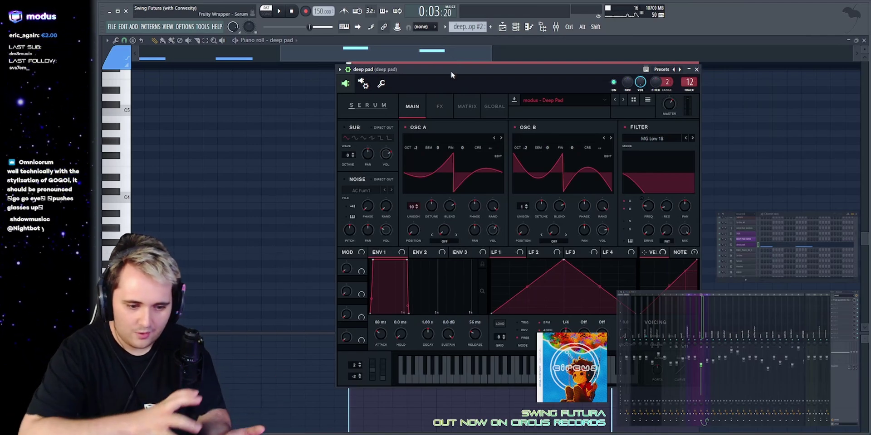
{"action": "key", "text": "z"}
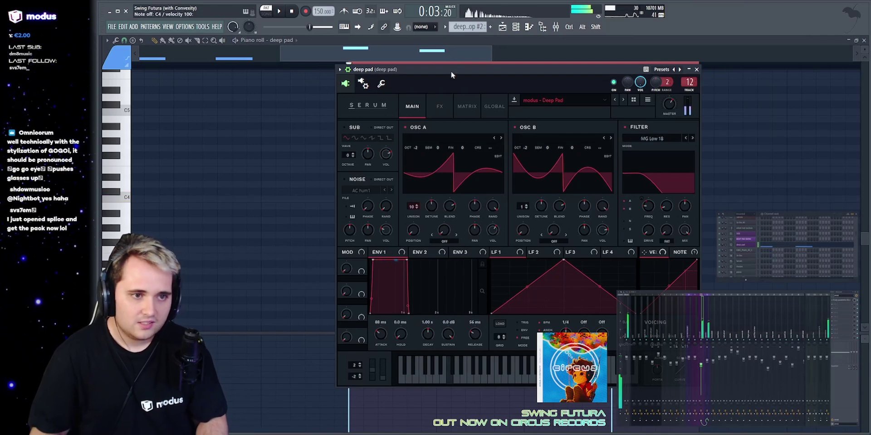
{"action": "key", "text": "v"}
{"action": "key", "text": "c"}
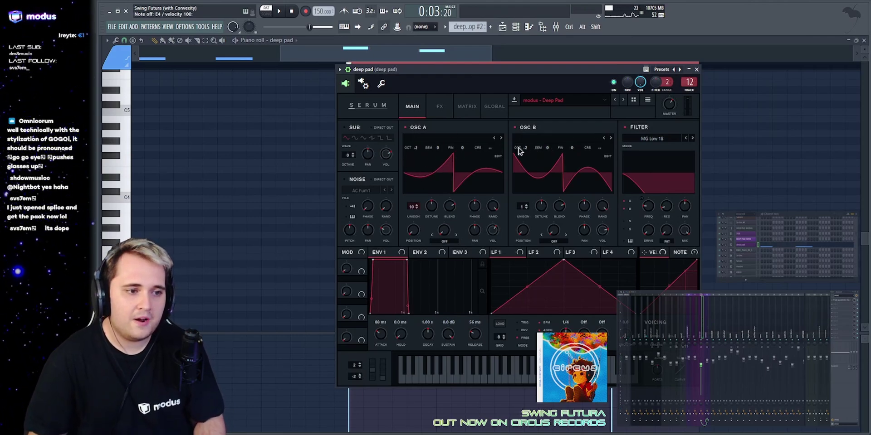
Inspect oscillator A's wavetable in its editor, close the editor and play more test notes on the deep pad.
{"action": "left_click", "coordinate": [497, 157]}
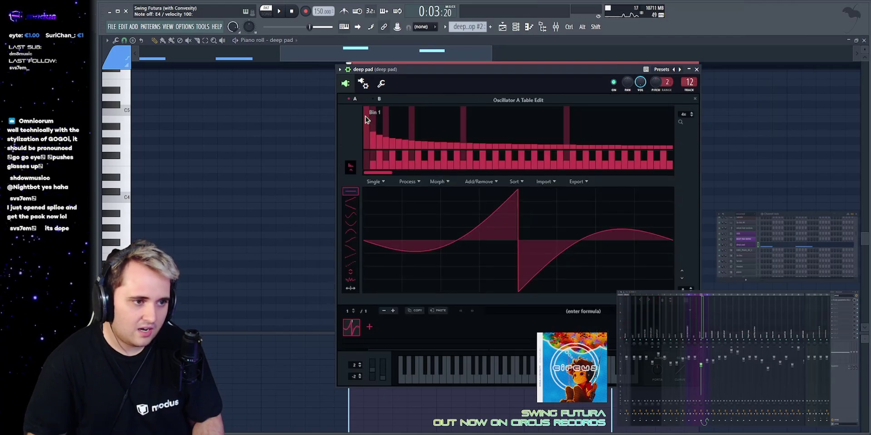
{"action": "left_click", "coordinate": [694, 99]}
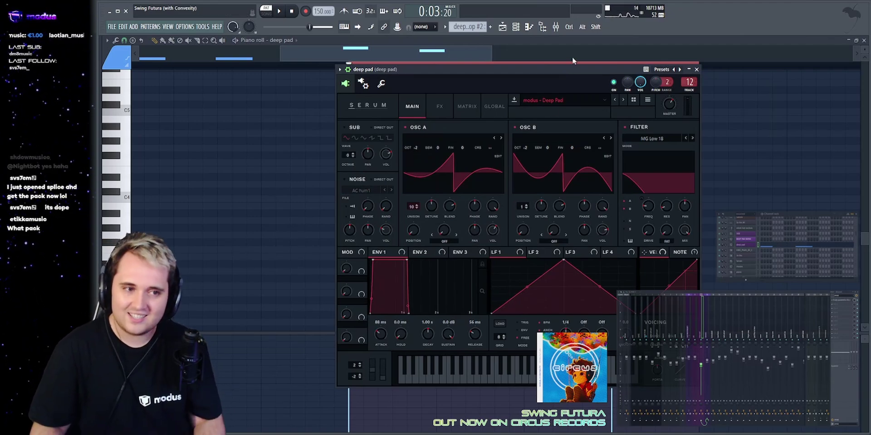
{"action": "key", "text": "b"}
{"action": "key", "text": "n"}
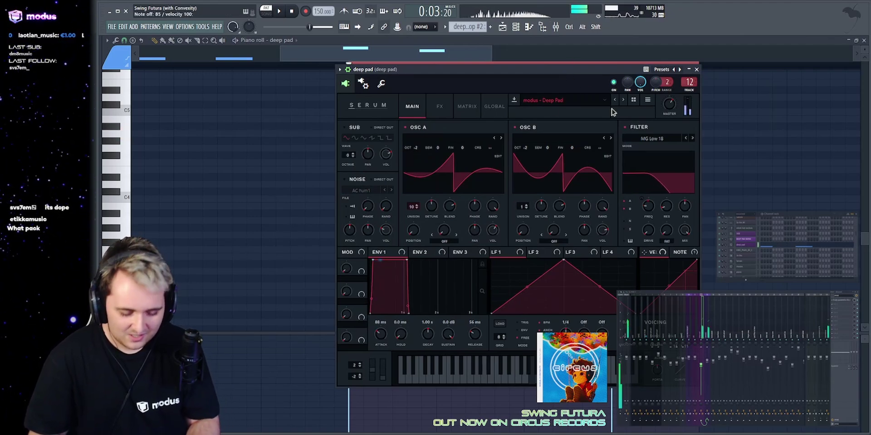
{"action": "key", "text": "v"}
{"action": "key", "text": "n"}
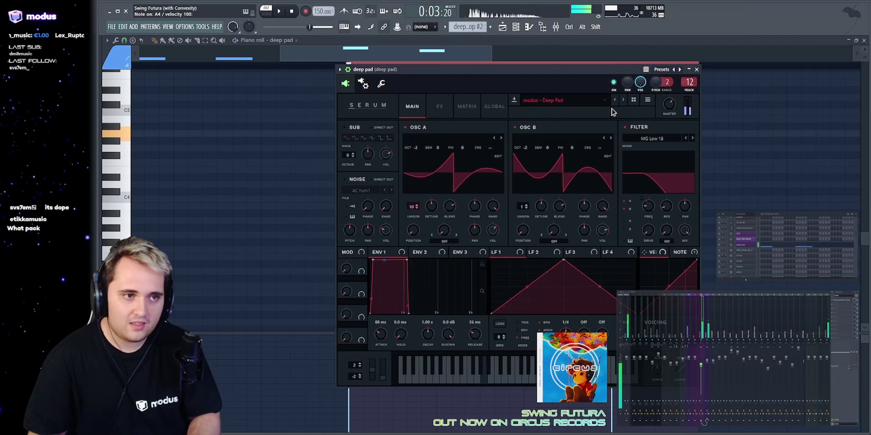
{"action": "key", "text": "m"}
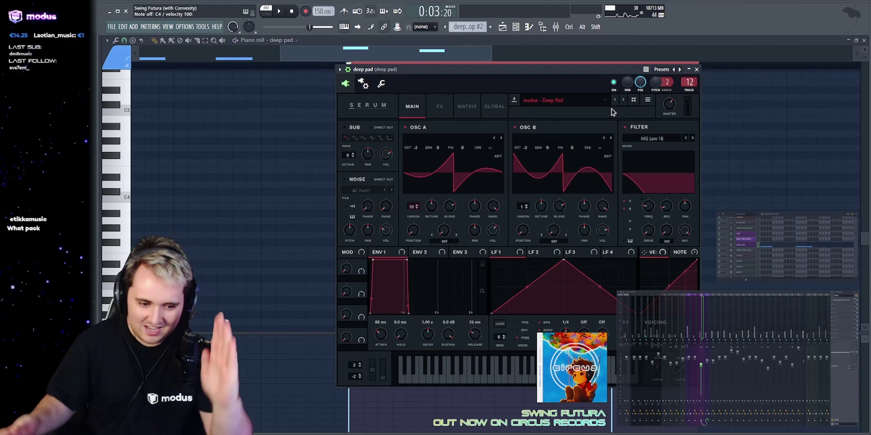
Close the deep pad synth, return to the playlist, solo the SUB track and play it from bar 11.
{"action": "right_click", "coordinate": [240, 149]}
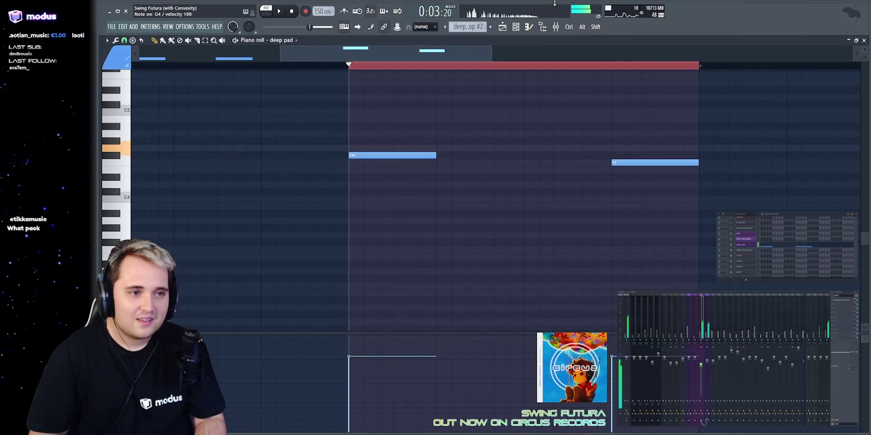
{"action": "left_click", "coordinate": [502, 27]}
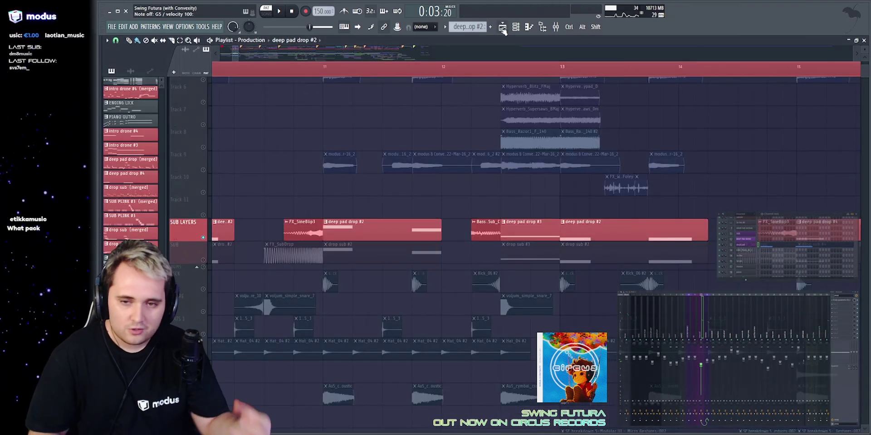
{"action": "right_click", "coordinate": [203, 260]}
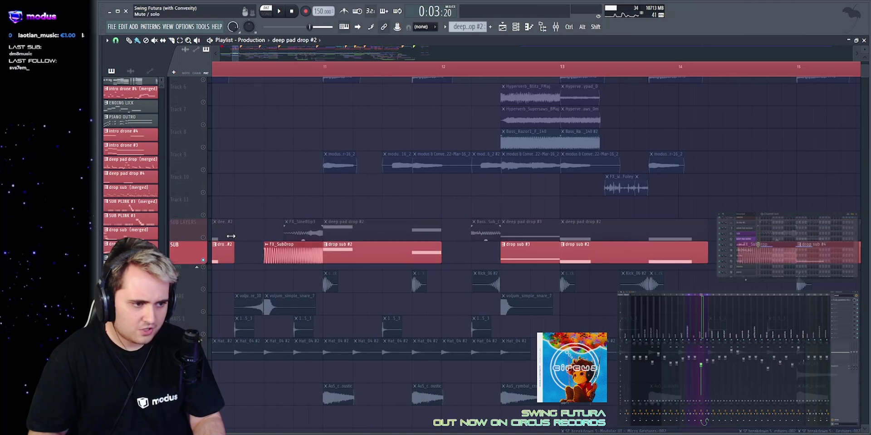
{"action": "left_click", "coordinate": [321, 74]}
{"action": "key", "text": "space"}
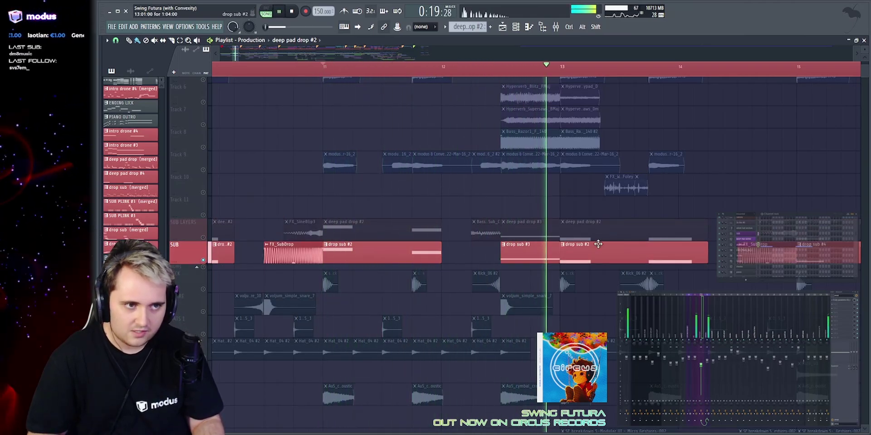
Stop the SUB playback, then solo the DRUMS group and set the playback position to bar 9.
{"action": "key", "text": "space"}
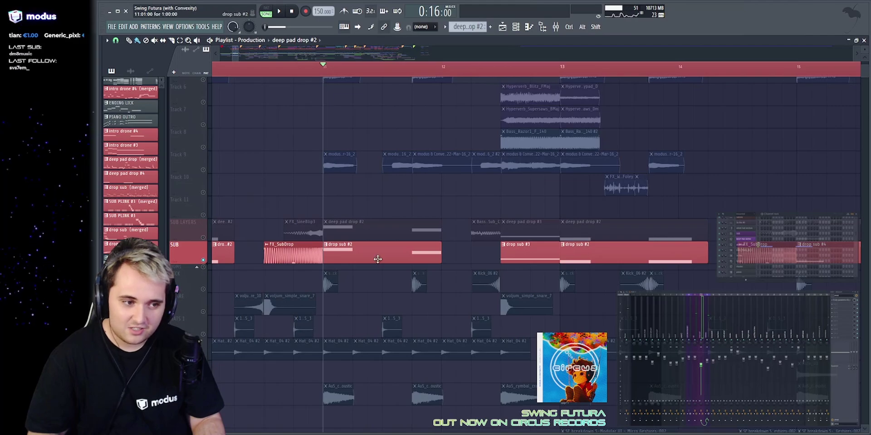
{"action": "key", "text": "space"}
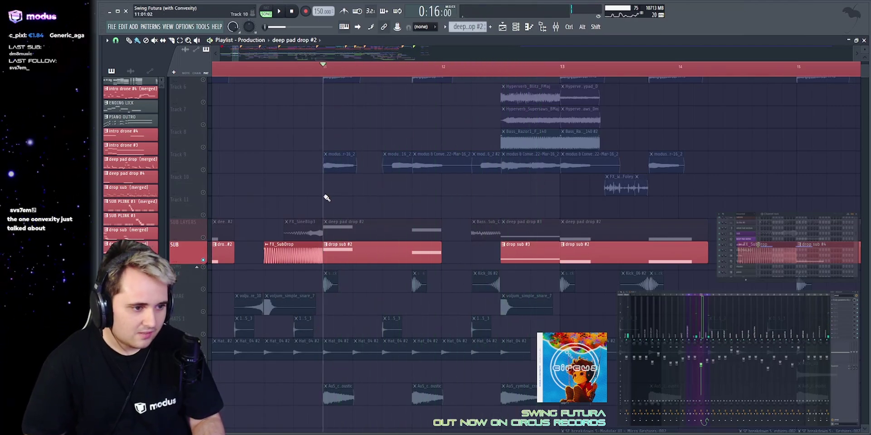
{"action": "scroll", "coordinate": [317, 192], "scroll_direction": "down", "scroll_amount": 4}
{"action": "right_click", "coordinate": [203, 176]}
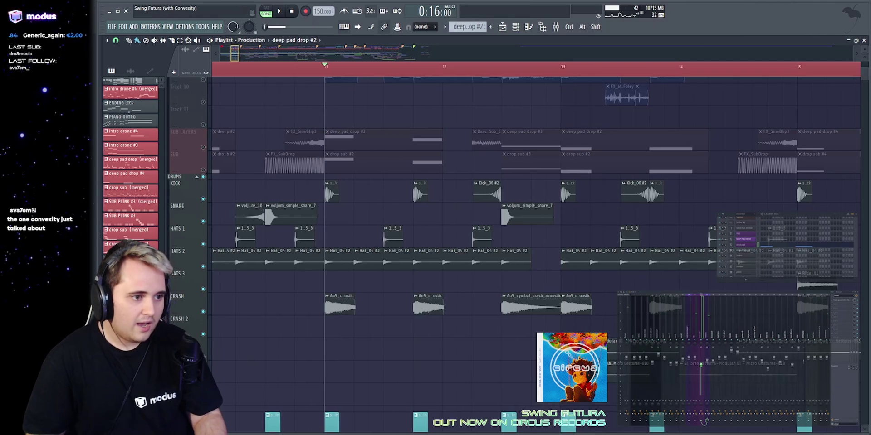
{"action": "scroll", "coordinate": [305, 68], "scroll_direction": "up", "scroll_amount": 5}
{"action": "left_click", "coordinate": [313, 68]}
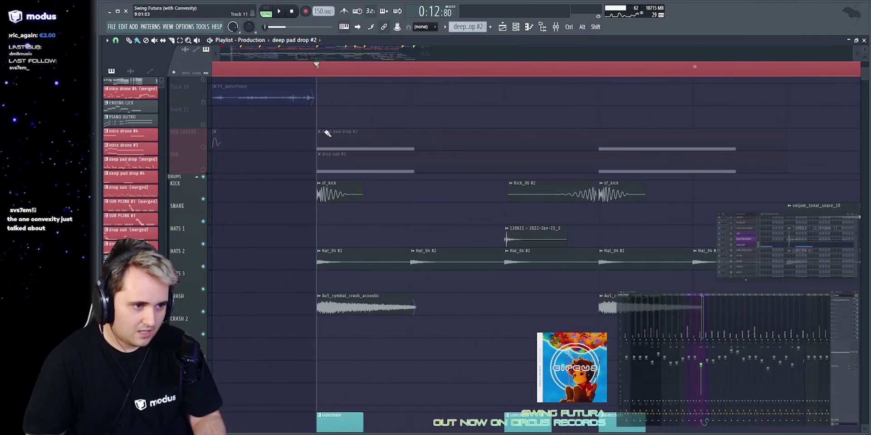
Inspect the sf_kick clip's sample settings, close them and play the soloed drums from bar 9.
{"action": "double_click", "coordinate": [342, 186]}
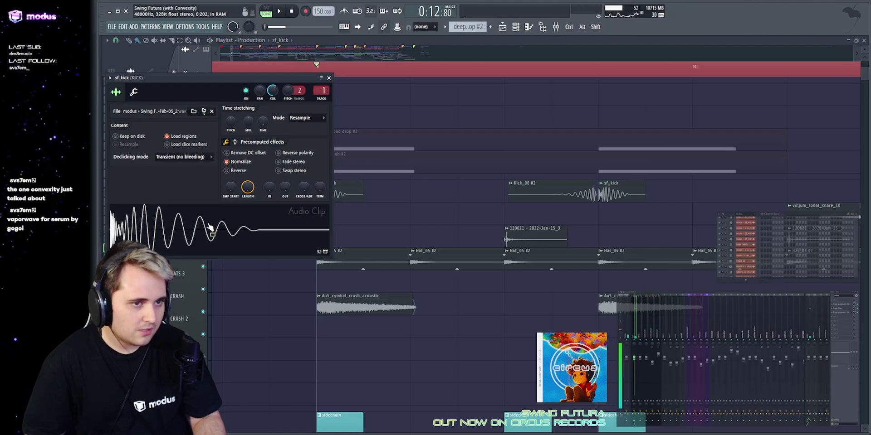
{"action": "left_click", "coordinate": [206, 112]}
{"action": "key", "text": "space"}
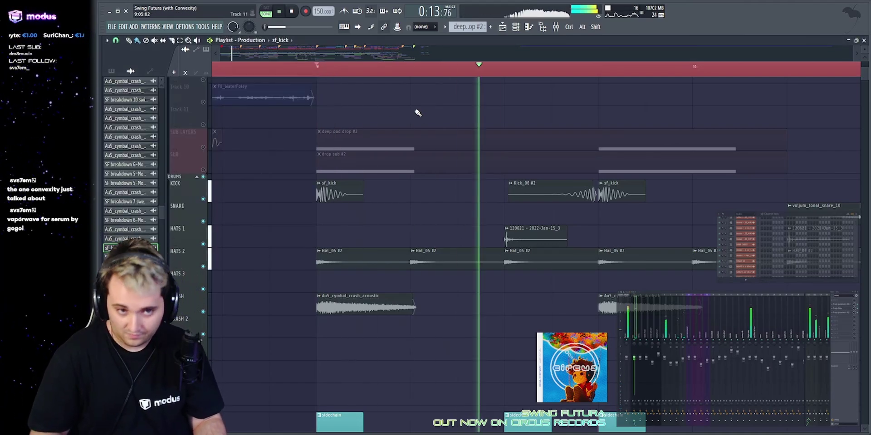
{"action": "left_click_drag", "start_coordinate": [232, 53], "coordinate": [234, 54]}
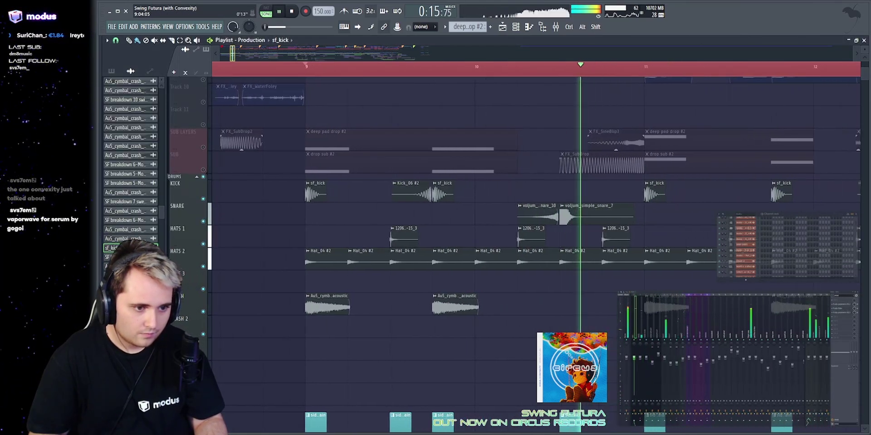
{"action": "key", "text": "space"}
Inspect the voljum_simple_snare_7 clip's sample settings, close them and play the drums from bar 9 through the snare hit.
{"action": "left_click", "coordinate": [556, 212]}
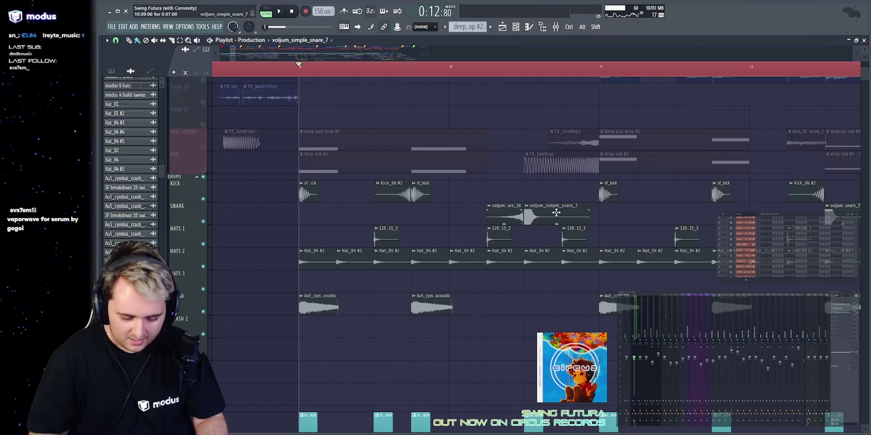
{"action": "double_click", "coordinate": [556, 212]}
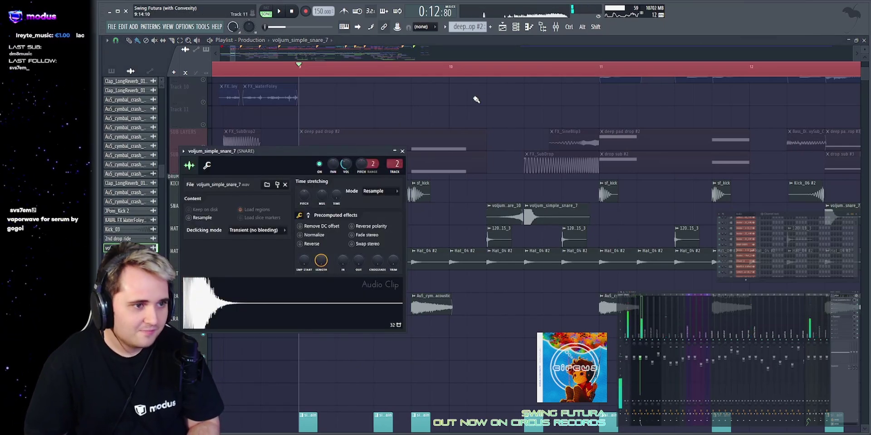
{"action": "key", "text": "Escape"}
{"action": "key", "text": "space"}
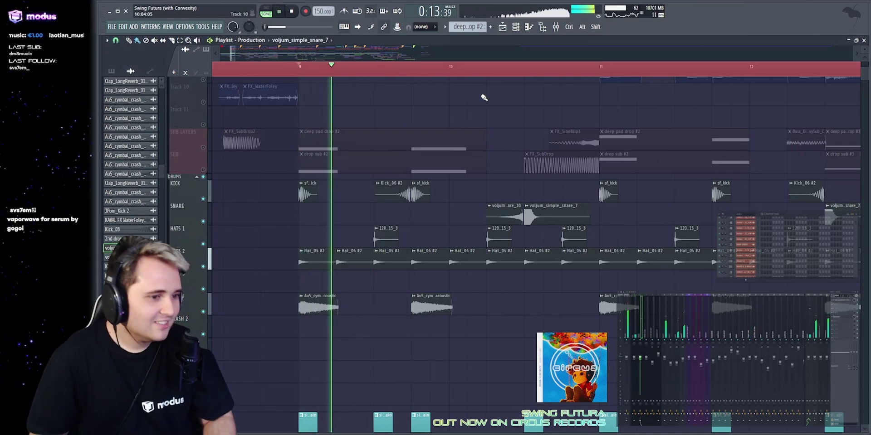
{"action": "scroll", "coordinate": [408, 64], "scroll_direction": "up", "scroll_amount": 3}
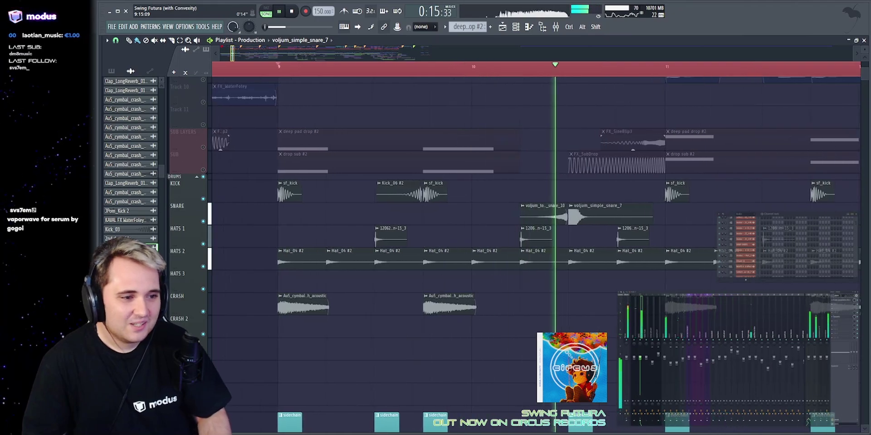
{"action": "key", "text": "space"}
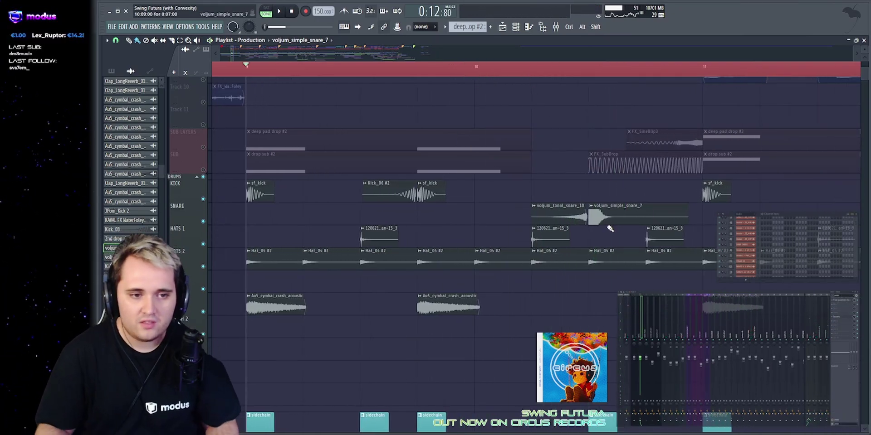
Open the finger snap clip on HATS 1 and inspect the Fruity Chorus, including its mix level, and the Disperser on its mixer track.
{"action": "double_click", "coordinate": [382, 231]}
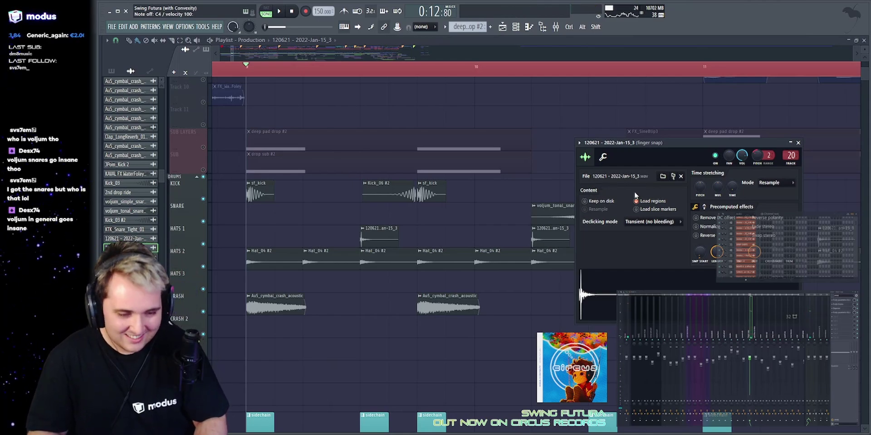
{"action": "left_click_drag", "start_coordinate": [591, 146], "coordinate": [546, 145]}
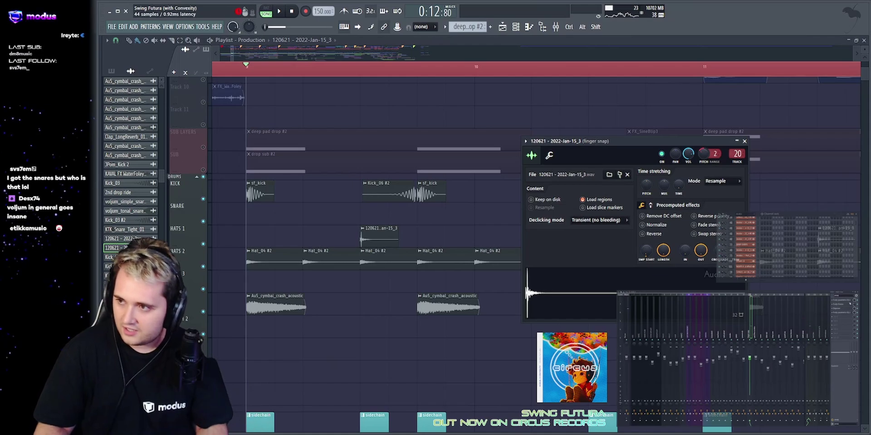
{"action": "left_click", "coordinate": [839, 304]}
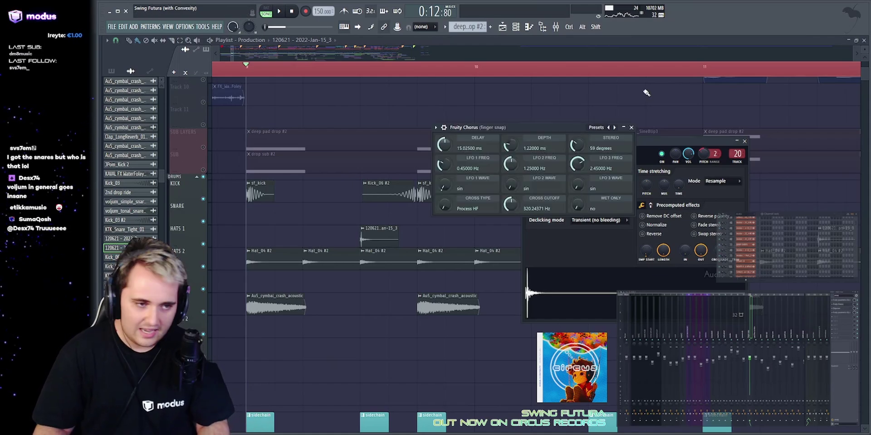
{"action": "left_click", "coordinate": [444, 128]}
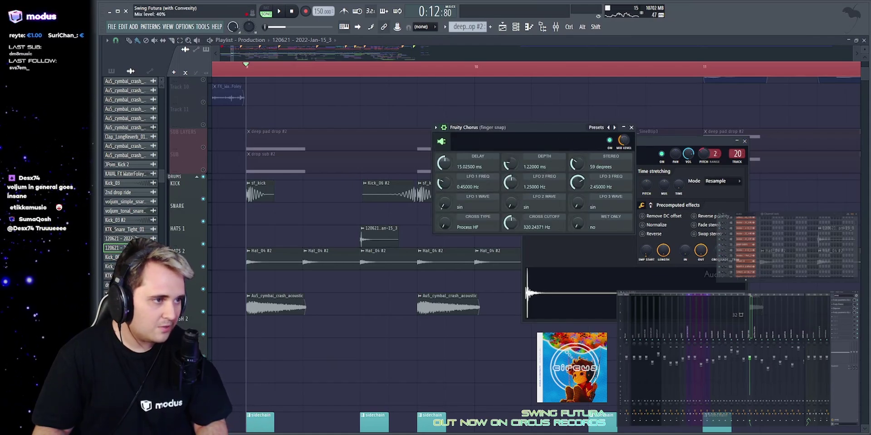
{"action": "right_click", "coordinate": [695, 105]}
{"action": "left_click", "coordinate": [843, 310]}
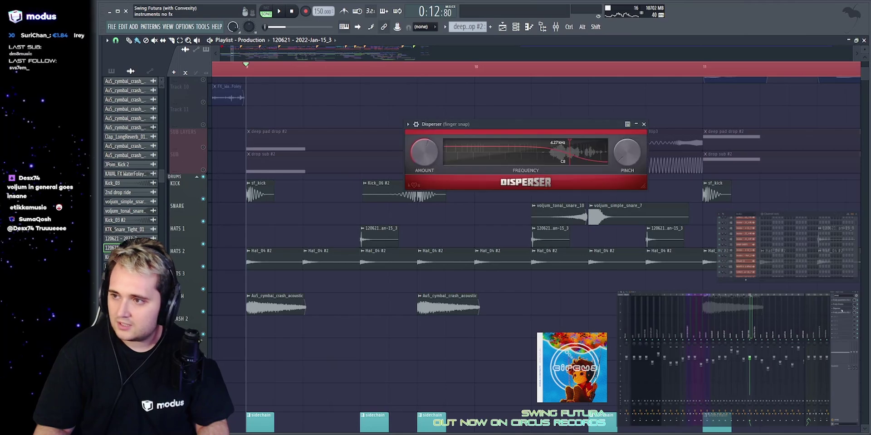
{"action": "left_click_drag", "start_coordinate": [507, 125], "coordinate": [482, 125]}
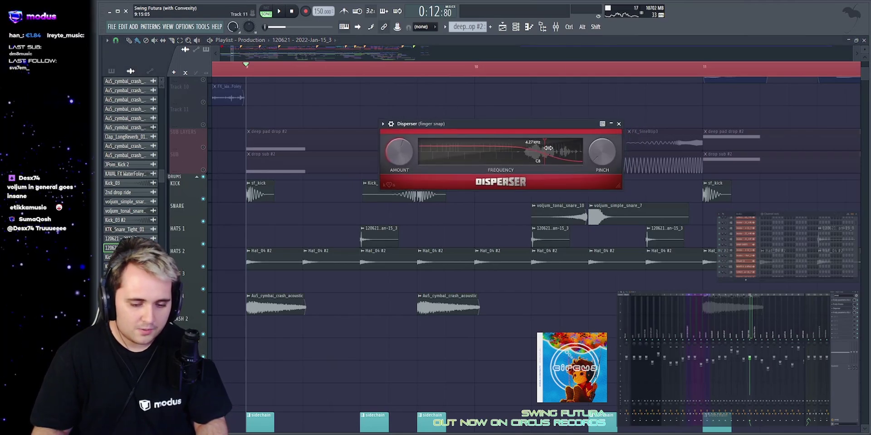
{"action": "right_click", "coordinate": [504, 92]}
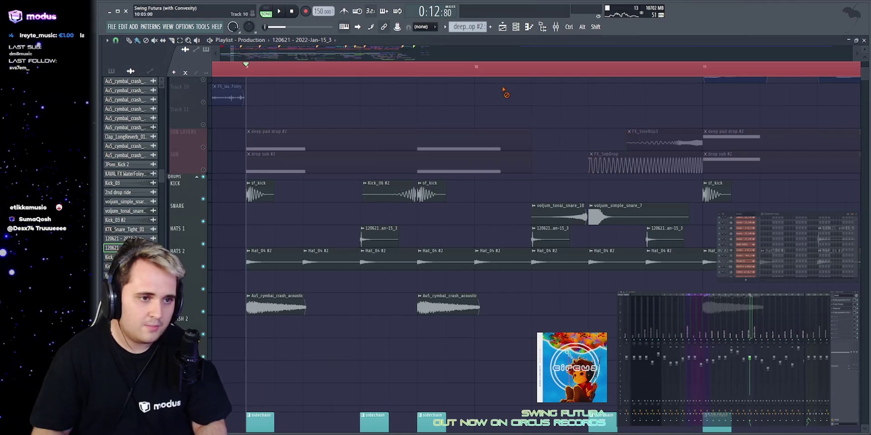
Play all the drums from bar 9, and solo the HATS 2 track to hear it alone.
{"action": "key", "text": "space"}
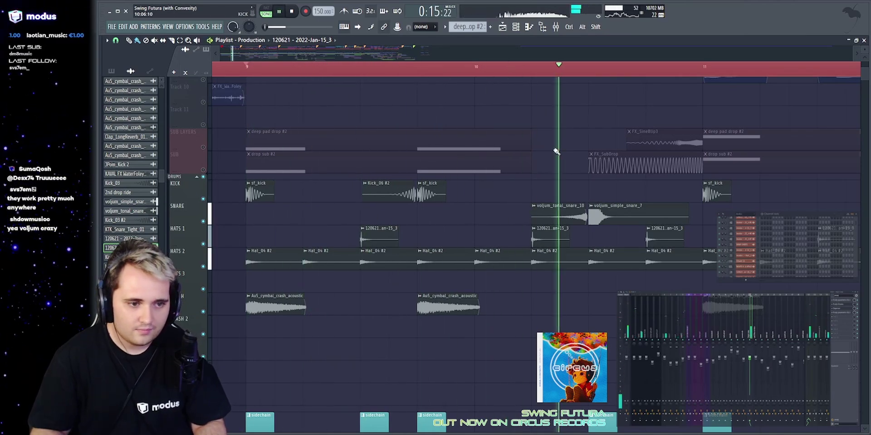
{"action": "scroll", "coordinate": [516, 67], "scroll_direction": "down", "scroll_amount": 2}
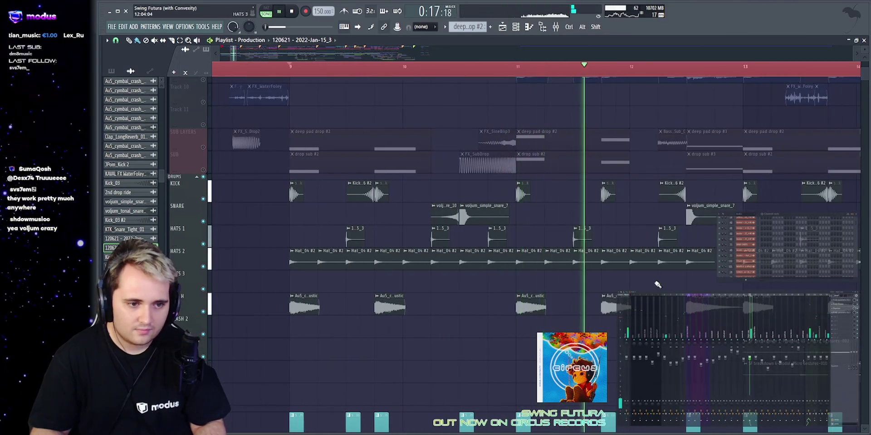
{"action": "scroll", "coordinate": [204, 201], "scroll_direction": "down", "scroll_amount": 3}
{"action": "key", "text": "space"}
{"action": "right_click", "coordinate": [204, 199]}
{"action": "key", "text": "space"}
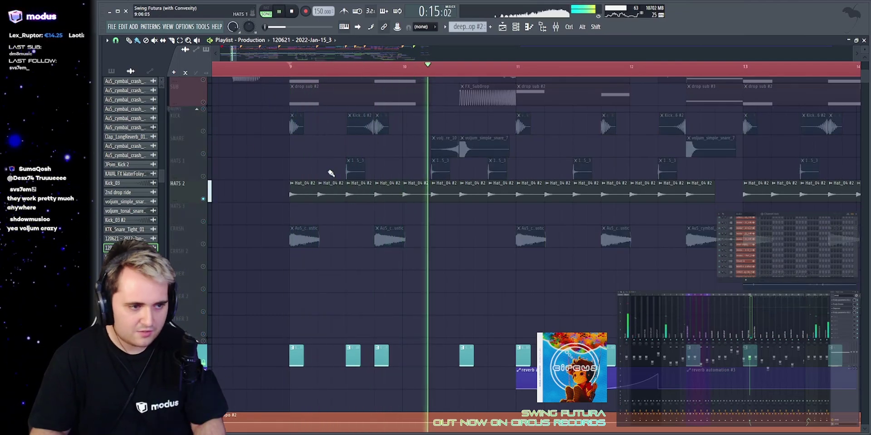
Solo the CRASH track and play its acoustic cymbal crashes from bar 9.
{"action": "right_click", "coordinate": [203, 244]}
{"action": "key", "text": "space"}
{"action": "scroll", "coordinate": [325, 73], "scroll_direction": "up", "scroll_amount": 5}
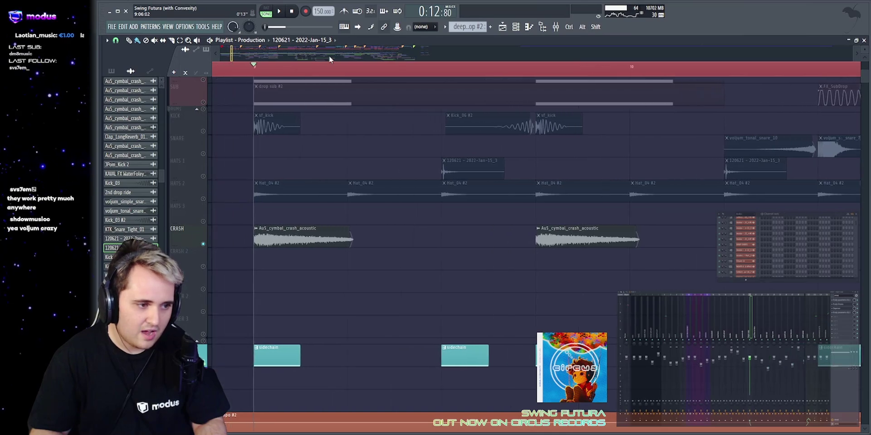
{"action": "key", "text": "space"}
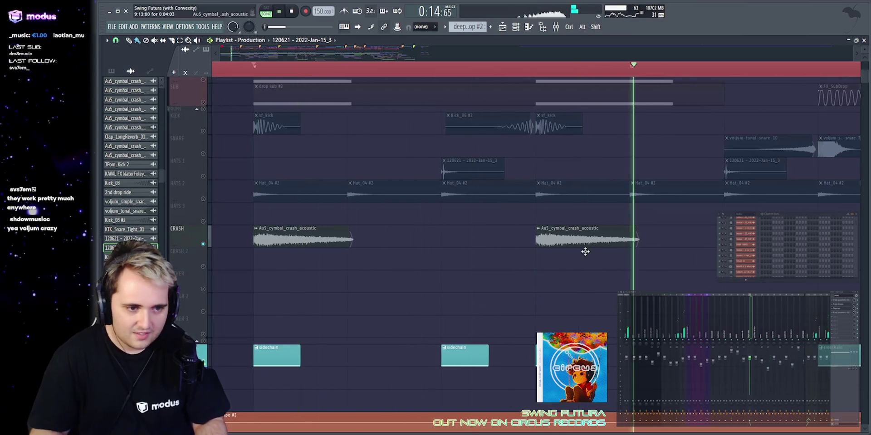
Examine the CRASH track's clips across the intro and verse while it plays, and stop the playback.
{"action": "scroll", "coordinate": [506, 56], "scroll_direction": "down", "scroll_amount": 3}
{"action": "scroll", "coordinate": [363, 68], "scroll_direction": "down", "scroll_amount": 8}
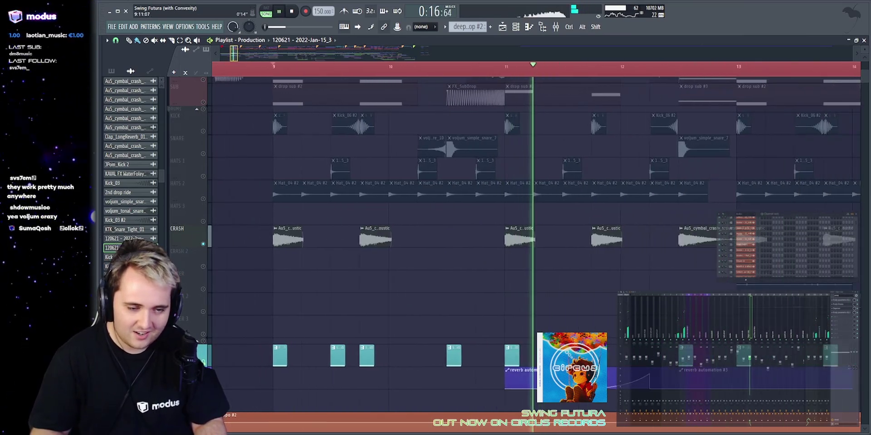
{"action": "scroll", "coordinate": [544, 233], "scroll_direction": "down", "scroll_amount": 2}
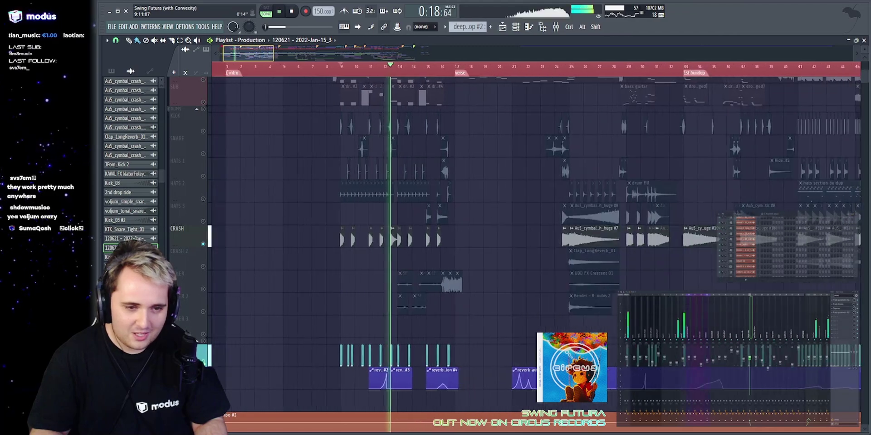
{"action": "scroll", "coordinate": [549, 236], "scroll_direction": "up", "scroll_amount": 7}
{"action": "left_click_drag", "start_coordinate": [517, 236], "coordinate": [625, 245]}
{"action": "left_click", "coordinate": [348, 221], "text": "ctrl"}
{"action": "scroll", "coordinate": [368, 52], "scroll_direction": "down", "scroll_amount": 4}
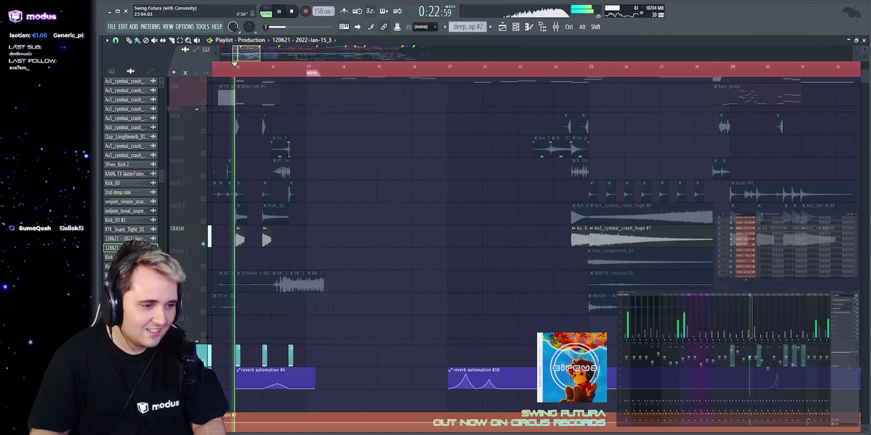
{"action": "scroll", "coordinate": [312, 66], "scroll_direction": "up", "scroll_amount": 3}
{"action": "scroll", "coordinate": [540, 272], "scroll_direction": "down", "scroll_amount": 4}
{"action": "key", "text": "space"}
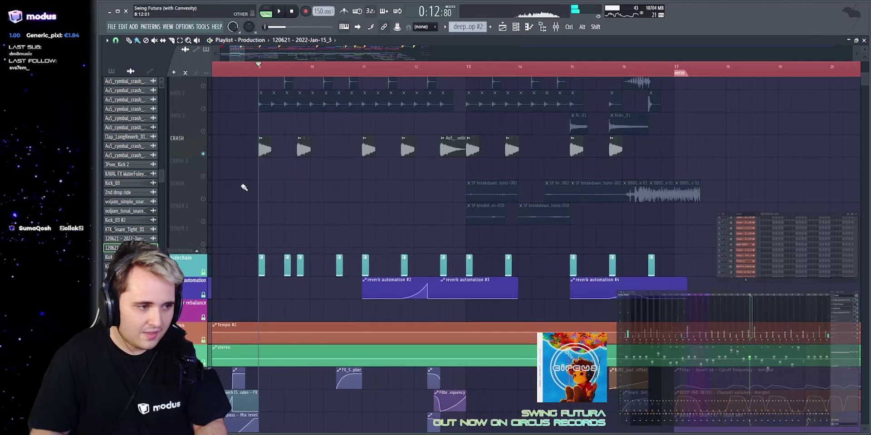
Solo the OTHER and OTHER 2 tracks together and play their Micro Gestures recordings from bar 13 twice.
{"action": "right_click", "coordinate": [204, 199]}
{"action": "left_click", "coordinate": [204, 221]}
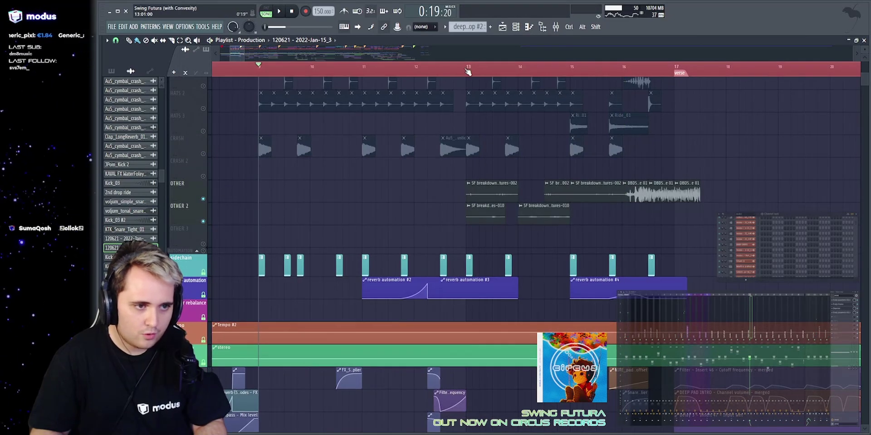
{"action": "key", "text": "space"}
{"action": "scroll", "coordinate": [483, 50], "scroll_direction": "up", "scroll_amount": 3}
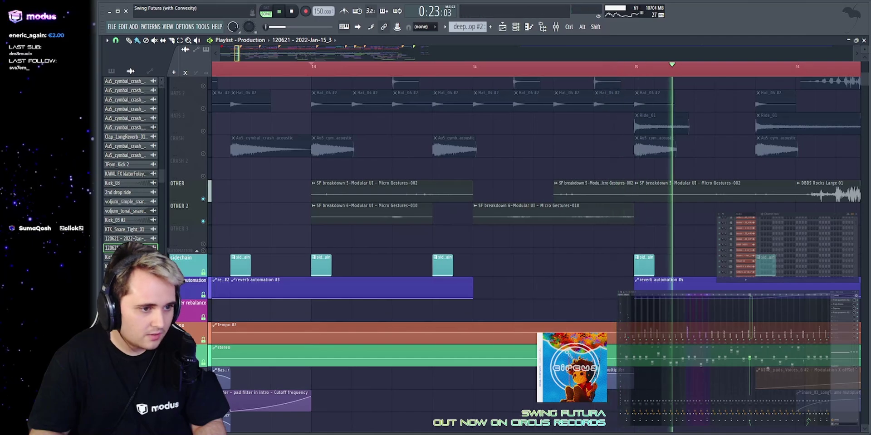
{"action": "scroll", "coordinate": [432, 65], "scroll_direction": "down", "scroll_amount": 2}
{"action": "key", "text": "space"}
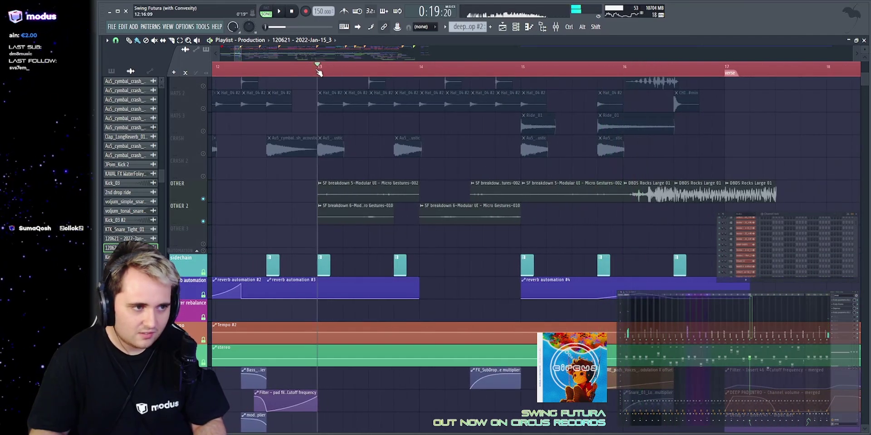
{"action": "key", "text": "space"}
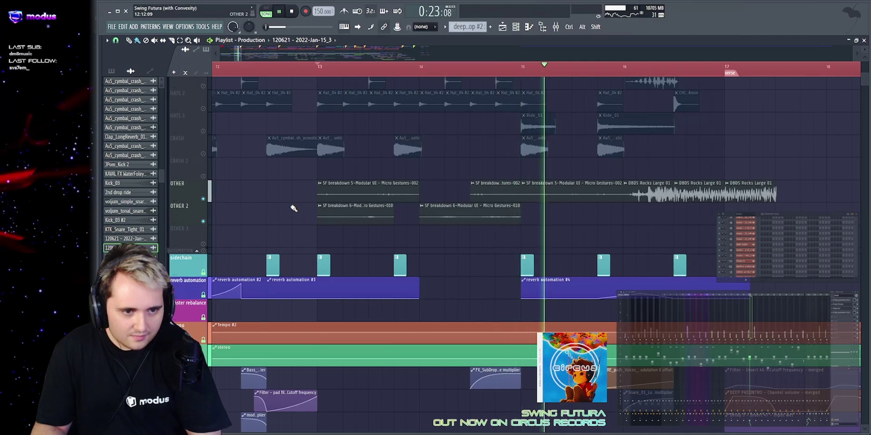
{"action": "key", "text": "space"}
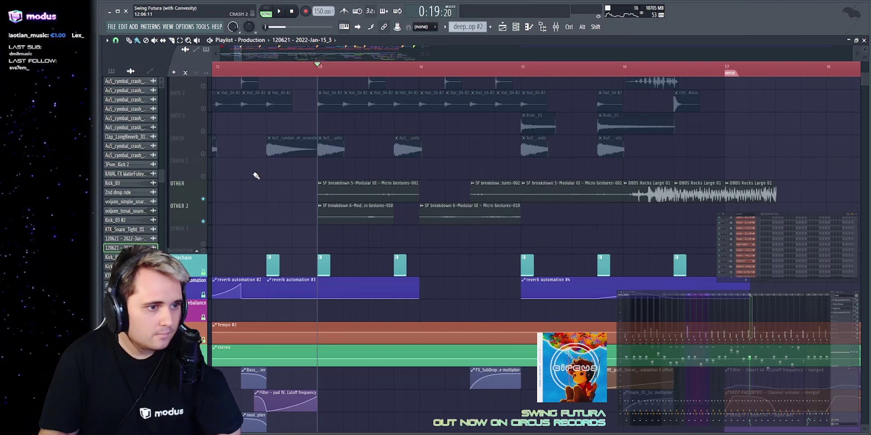
Open the Glitch With Friends vol 2 pack's Ambience & Texture > Tonal folder and audition the Man From Sol - Abstracted sample.
{"action": "key", "text": "alt+F8"}
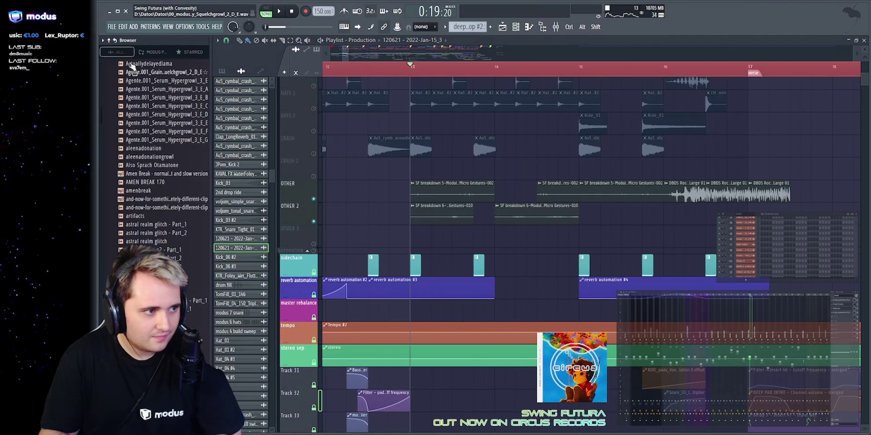
{"action": "left_click", "coordinate": [109, 40]}
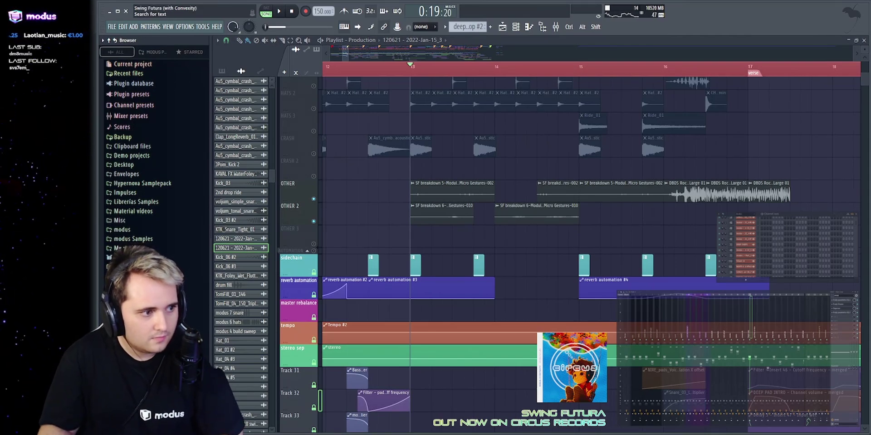
{"action": "key", "text": "Return"}
{"action": "left_click", "coordinate": [146, 64]}
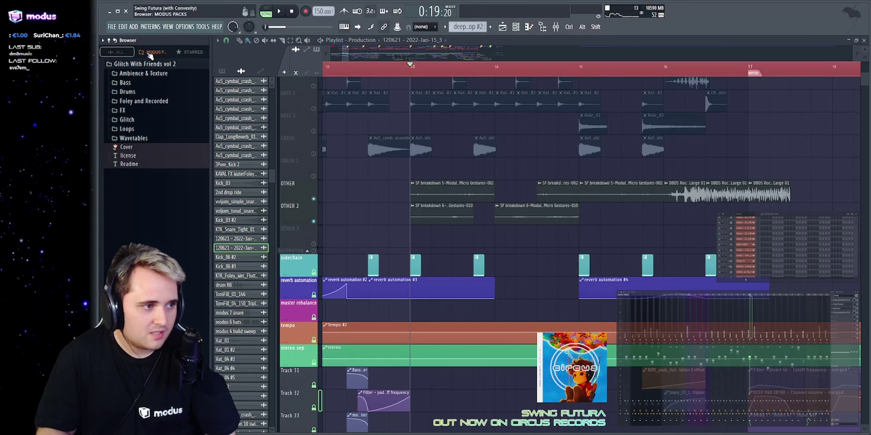
{"action": "left_click", "coordinate": [140, 75]}
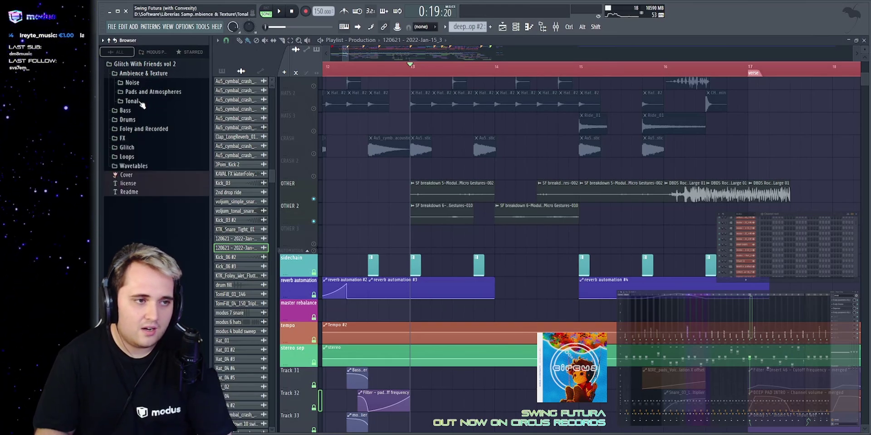
{"action": "left_click", "coordinate": [138, 102]}
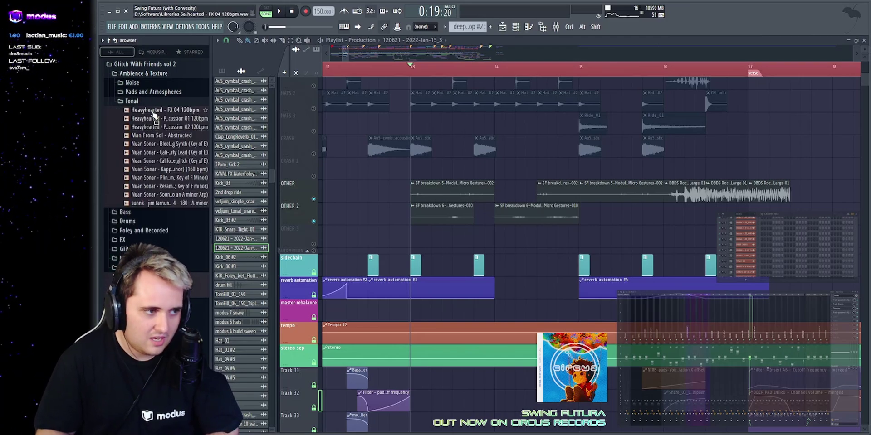
{"action": "left_click", "coordinate": [151, 136]}
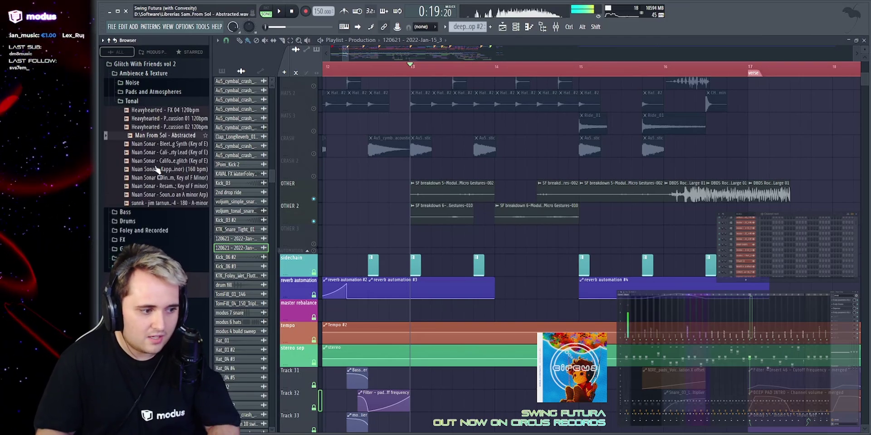
Audition samples in the pack's Glitch folder, including Man From Sol - Bandwidth Throttle, and return to the playlist with the browser closed.
{"action": "left_click", "coordinate": [152, 232]}
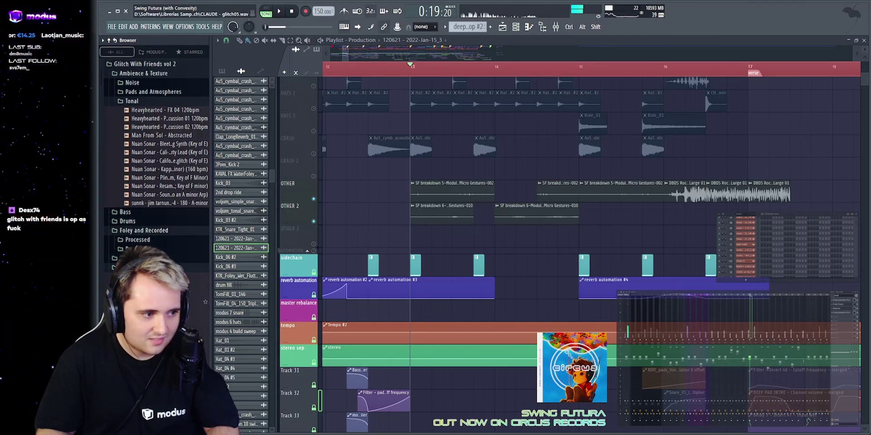
{"action": "scroll", "coordinate": [159, 260], "scroll_direction": "down", "scroll_amount": 3}
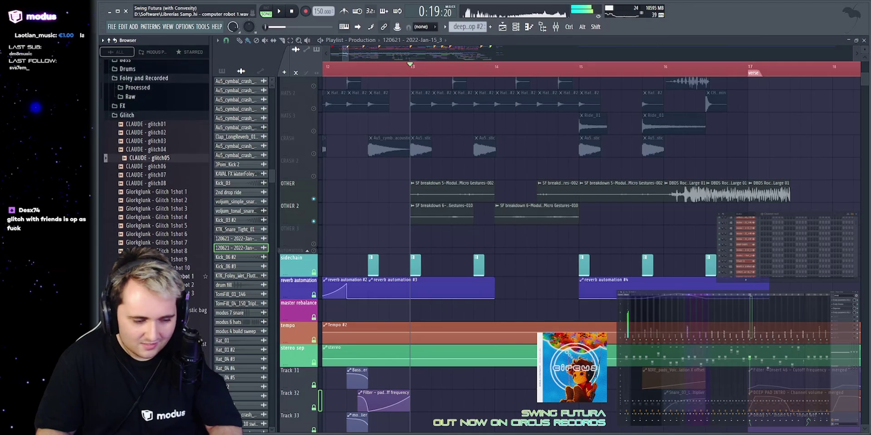
{"action": "scroll", "coordinate": [160, 260], "scroll_direction": "up", "scroll_amount": 3}
{"action": "scroll", "coordinate": [160, 260], "scroll_direction": "down", "scroll_amount": 1}
{"action": "scroll", "coordinate": [164, 191], "scroll_direction": "down", "scroll_amount": 6}
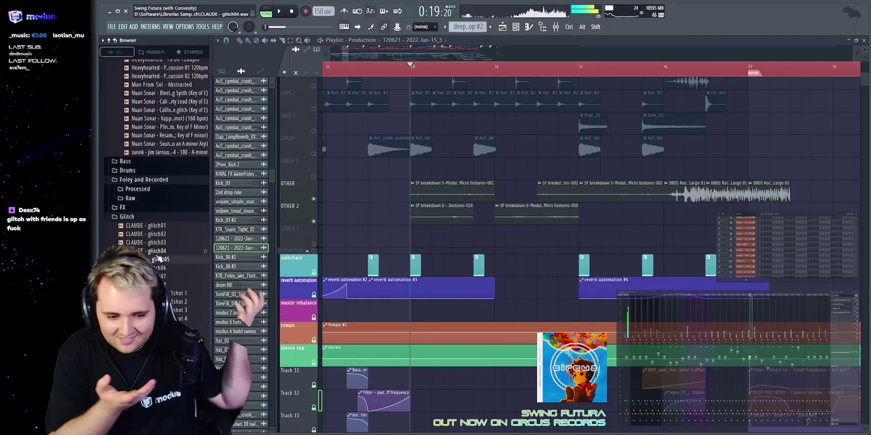
{"action": "scroll", "coordinate": [205, 191], "scroll_direction": "down", "scroll_amount": 2}
{"action": "left_click", "coordinate": [173, 225]}
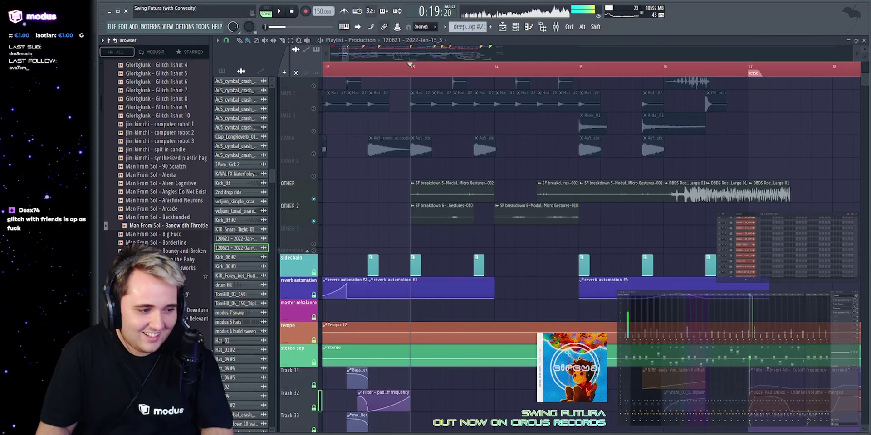
{"action": "key", "text": "alt+F8"}
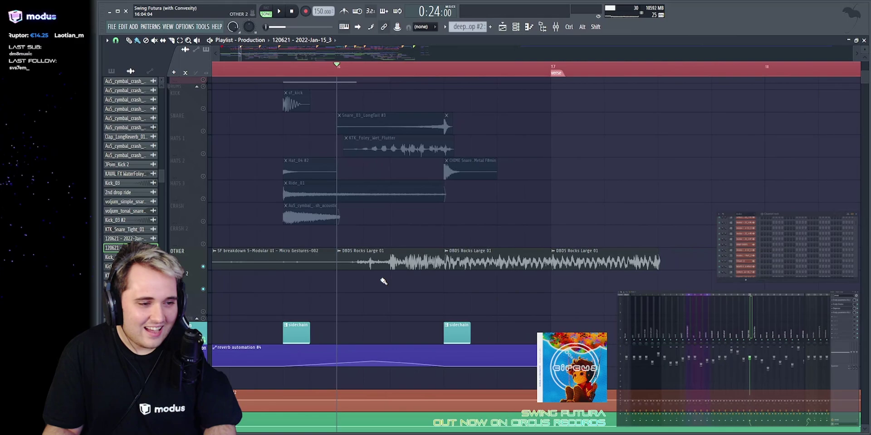
Point out the DBDS Rocks Large 01 clips on the OTHER track, check their sample settings, and play them from bar 16.
{"action": "left_click_drag", "start_coordinate": [381, 277], "coordinate": [737, 249]}
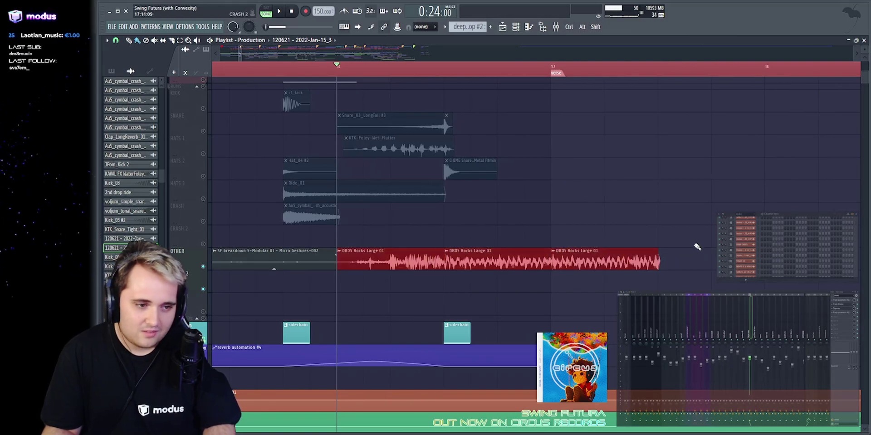
{"action": "key", "text": "ctrl+d"}
{"action": "double_click", "coordinate": [427, 257]}
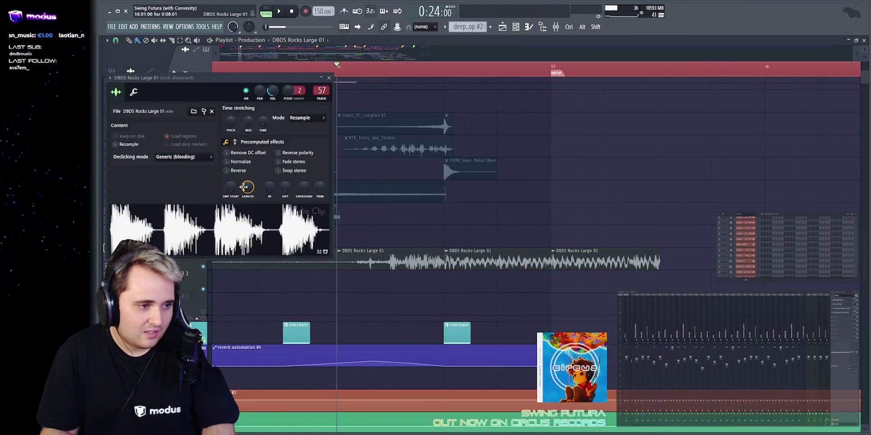
{"action": "key", "text": "Escape"}
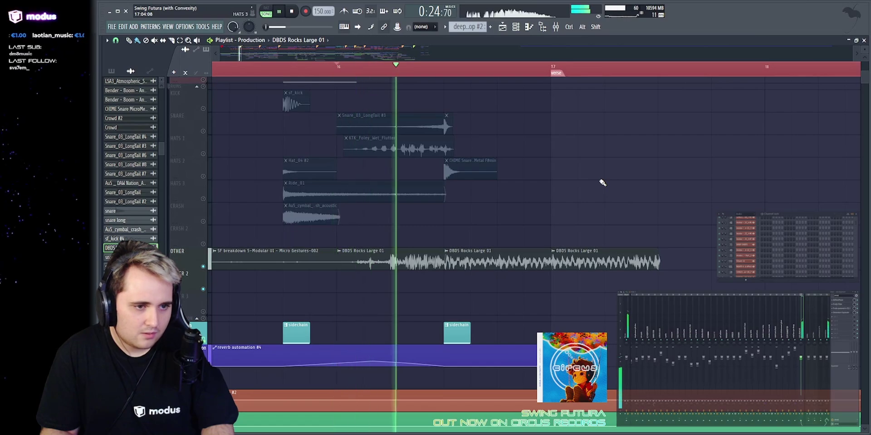
{"action": "key", "text": "space"}
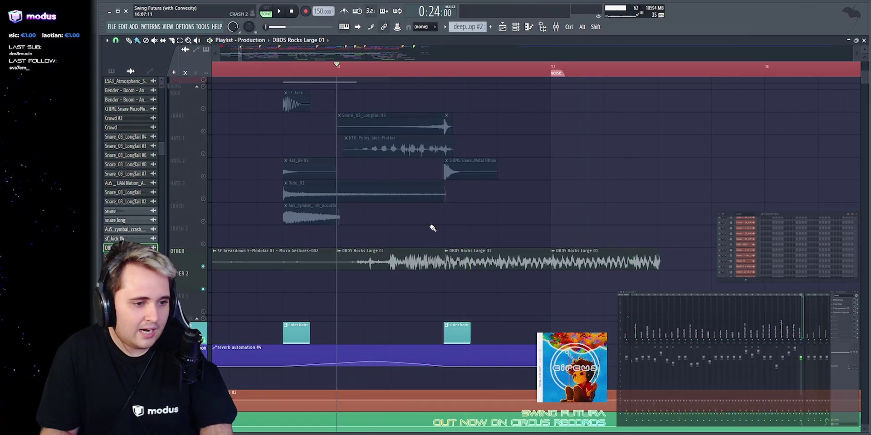
Open the DBDS Rocks Large 01 sample settings and the AllPassPhase effect on its mixer track, and listen to the clips.
{"action": "double_click", "coordinate": [412, 256]}
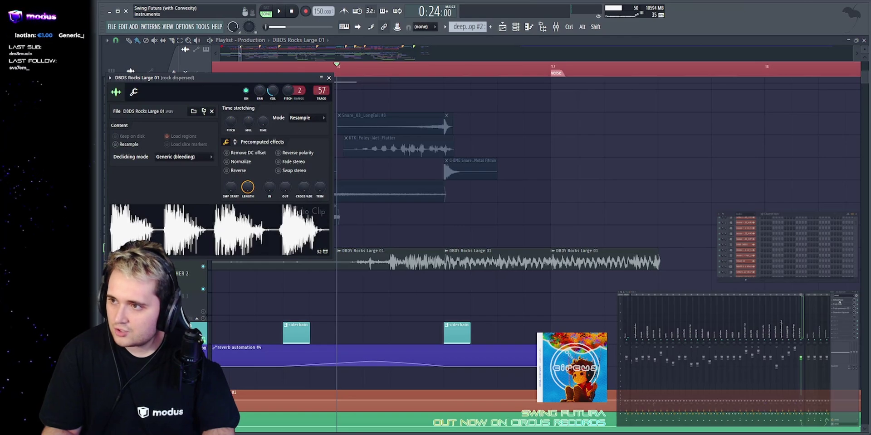
{"action": "left_click_drag", "start_coordinate": [706, 150], "coordinate": [571, 108]}
{"action": "key", "text": "space"}
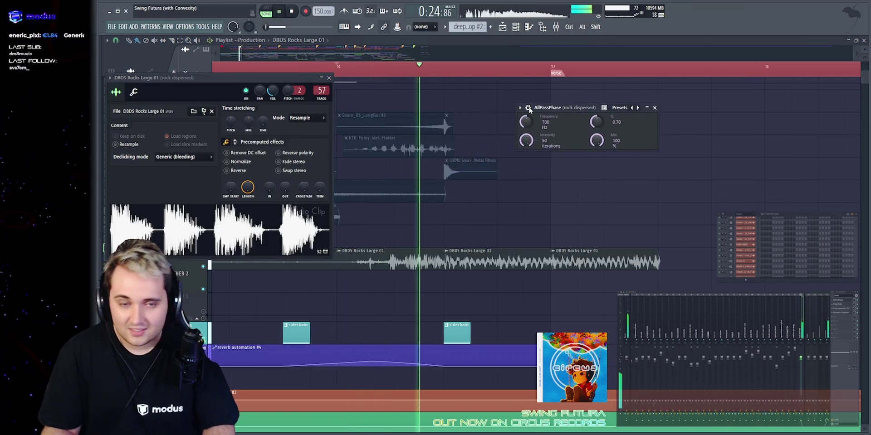
{"action": "key", "text": "space"}
Inspect the Fruity parametric EQ 2 on the rock dispersed mixer track while playing the clips, and close all plugin windows.
{"action": "left_click", "coordinate": [839, 305]}
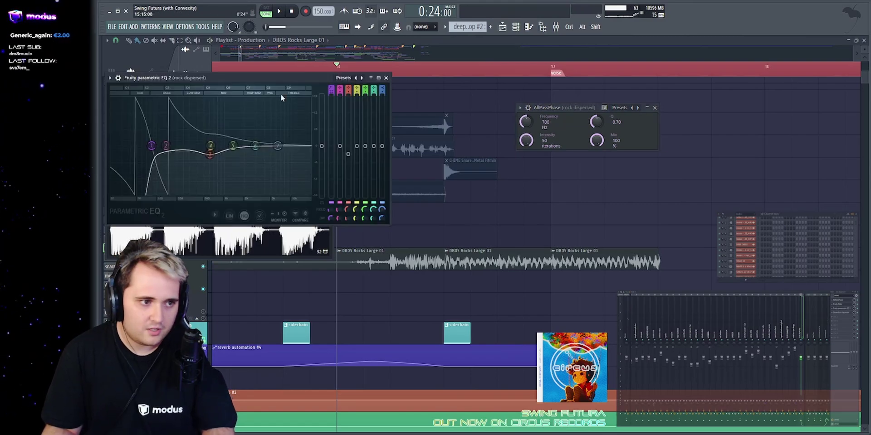
{"action": "key", "text": "space"}
{"action": "left_click_drag", "start_coordinate": [244, 77], "coordinate": [392, 140]}
{"action": "key", "text": "space"}
{"action": "key", "text": "F12"}
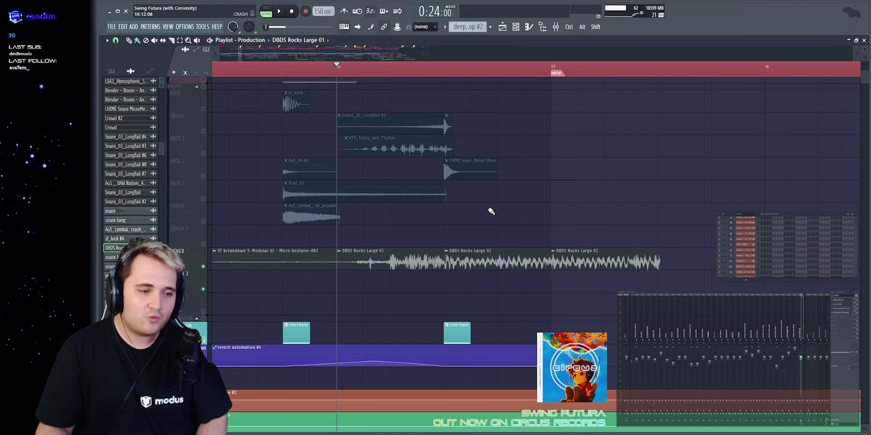
Inspect the Dimension Expander on the rock dispersed track during playback, close it, and replay the rocks clips into the verse.
{"action": "key", "text": "space"}
{"action": "left_click", "coordinate": [846, 313]}
{"action": "key", "text": "space"}
{"action": "left_click_drag", "start_coordinate": [361, 114], "coordinate": [570, 117]}
{"action": "key", "text": "space"}
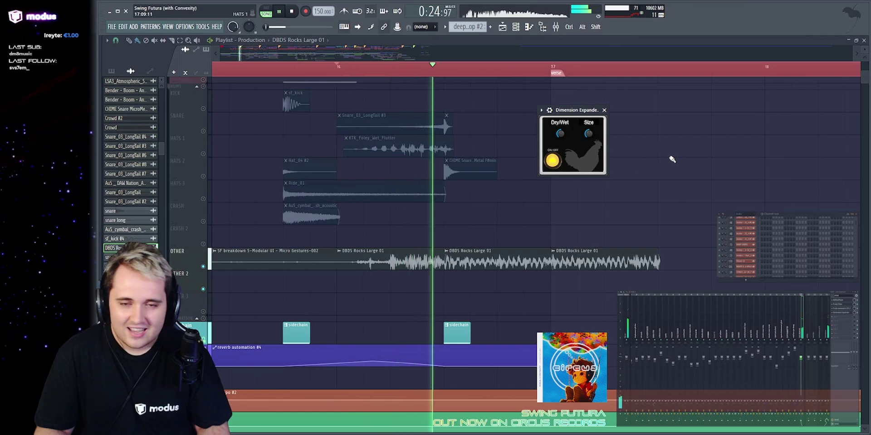
{"action": "key", "text": "space"}
{"action": "key", "text": "F12"}
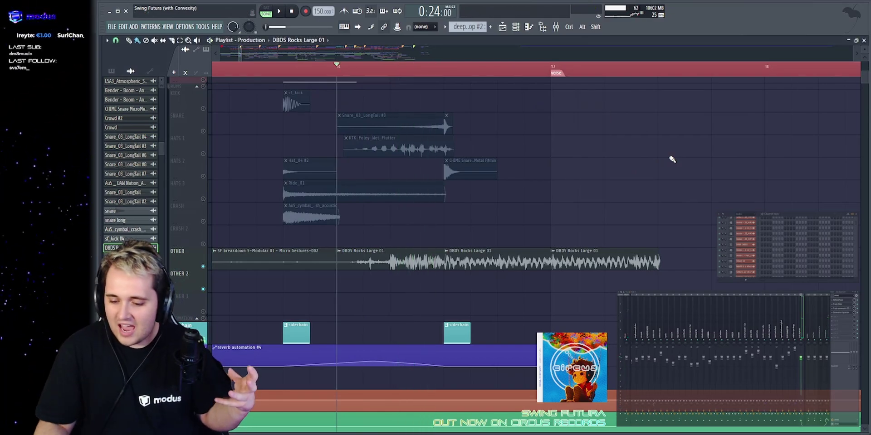
{"action": "key", "text": "space"}
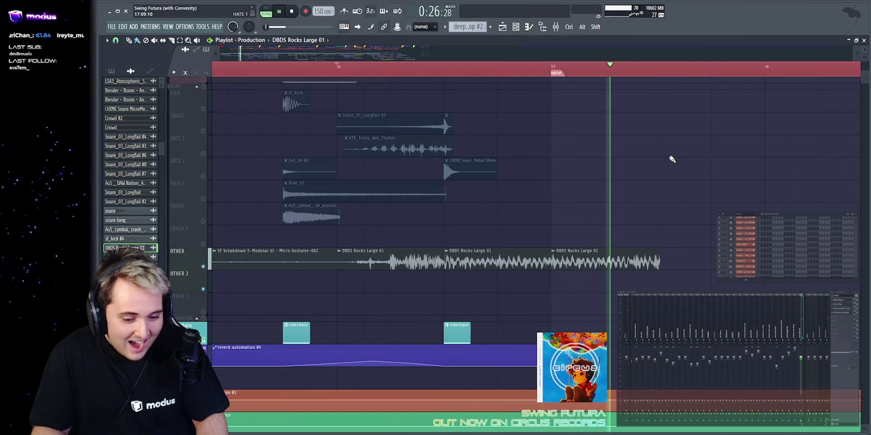
{"action": "key", "text": "space"}
Enable the DRUMS group alongside the OTHER track and play the transition from bar 16 twice.
{"action": "scroll", "coordinate": [550, 189], "scroll_direction": "up", "scroll_amount": 5}
{"action": "scroll", "coordinate": [335, 203], "scroll_direction": "down", "scroll_amount": 5}
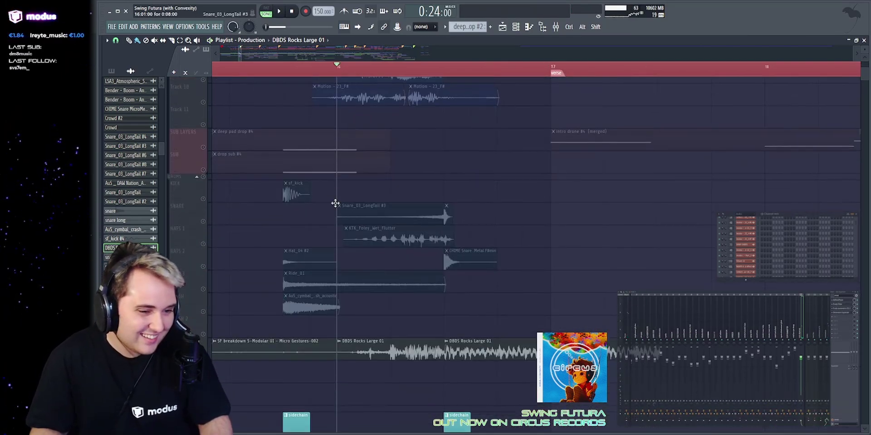
{"action": "left_click", "coordinate": [203, 177]}
{"action": "scroll", "coordinate": [447, 221], "scroll_direction": "down", "scroll_amount": 2}
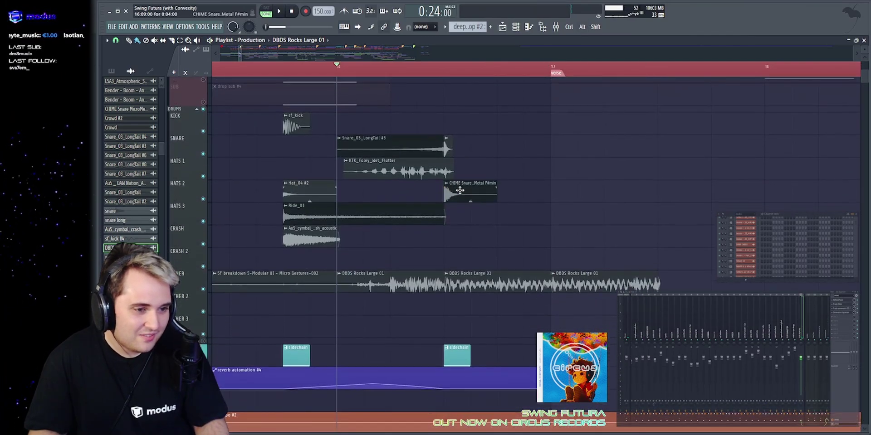
{"action": "key", "text": "space"}
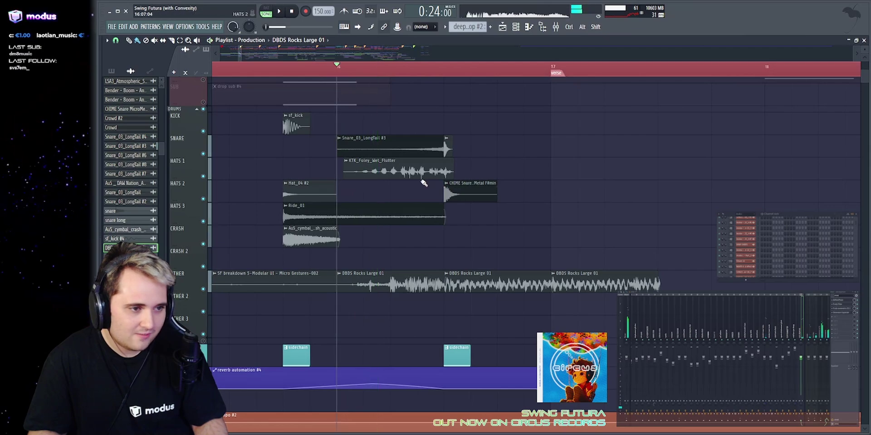
{"action": "key", "text": "space"}
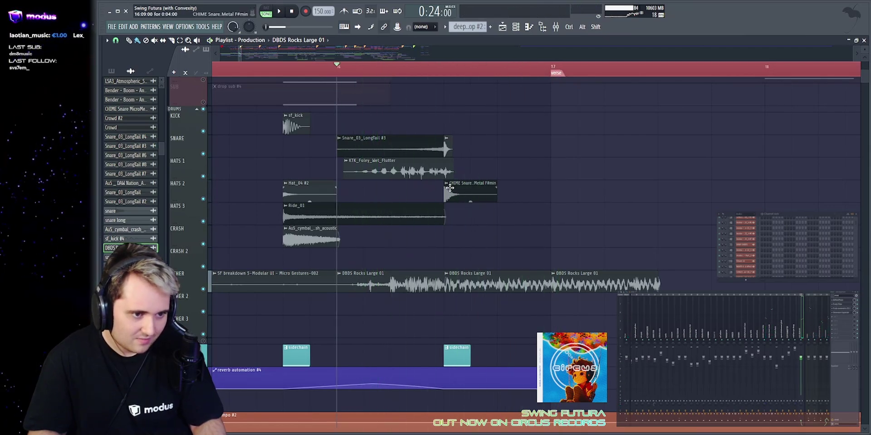
{"action": "key", "text": "space"}
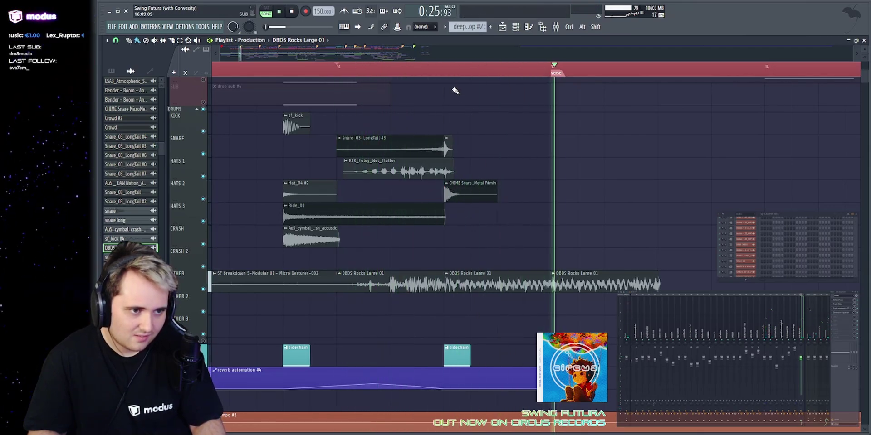
Move the playback start to the CHIME Snare MicroMetal F#min clip midway through bar 16, and check its sample settings.
{"action": "left_click", "coordinate": [445, 79]}
{"action": "key", "text": "space"}
{"action": "double_click", "coordinate": [466, 191]}
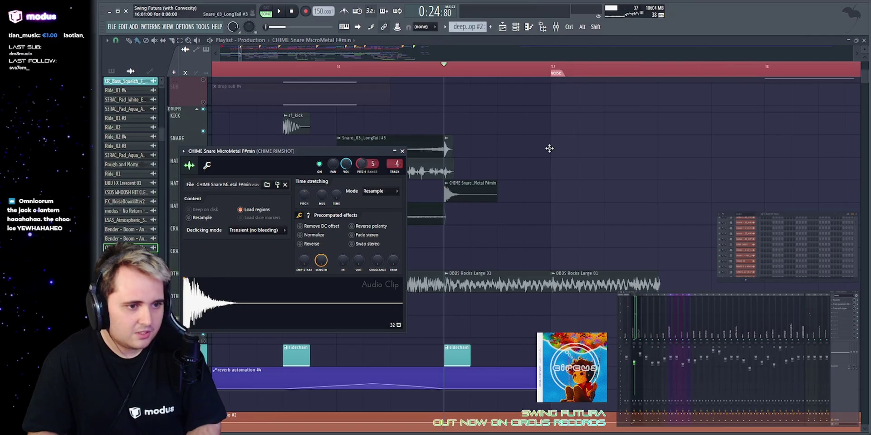
{"action": "key", "text": "Escape"}
Solo Track 4 and play its Bass_TerminationGlitch clip leading into the verse.
{"action": "scroll", "coordinate": [442, 114], "scroll_direction": "up", "scroll_amount": 3}
{"action": "scroll", "coordinate": [376, 57], "scroll_direction": "down", "scroll_amount": 2}
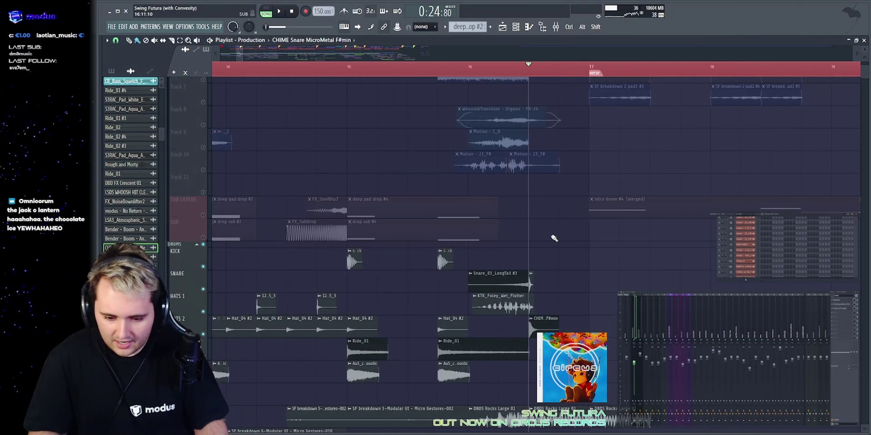
{"action": "scroll", "coordinate": [553, 238], "scroll_direction": "up", "scroll_amount": 3}
{"action": "scroll", "coordinate": [296, 124], "scroll_direction": "right", "scroll_amount": 3}
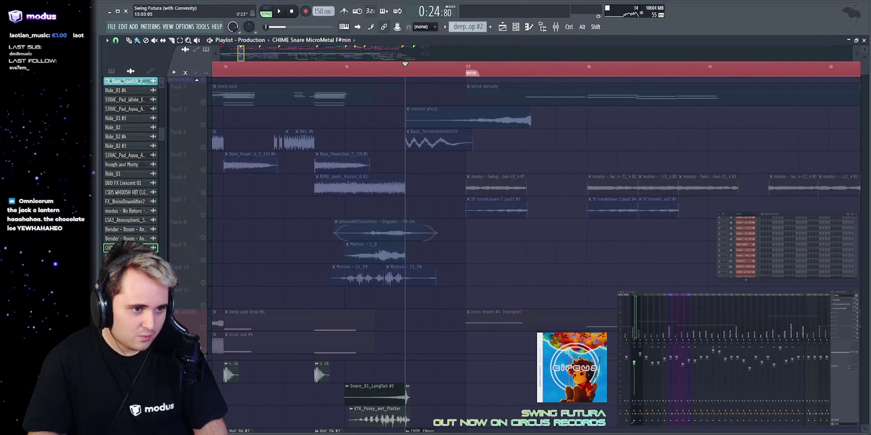
{"action": "right_click", "coordinate": [203, 148]}
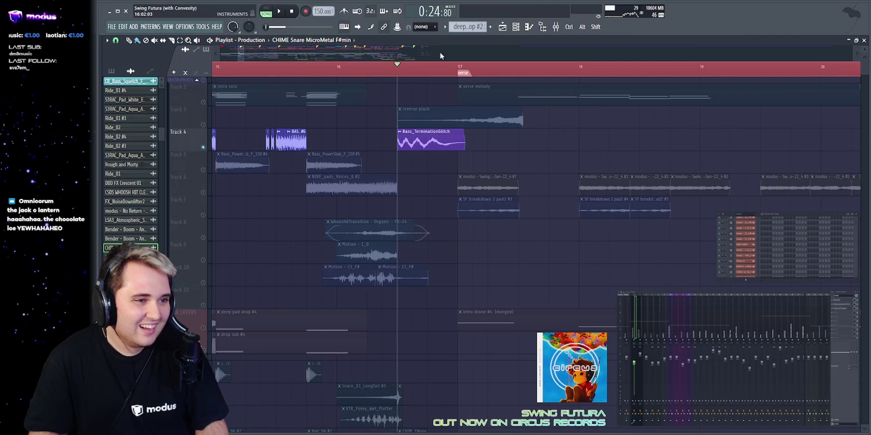
{"action": "scroll", "coordinate": [421, 114], "scroll_direction": "up", "scroll_amount": 3}
{"action": "scroll", "coordinate": [345, 122], "scroll_direction": "down", "scroll_amount": 1}
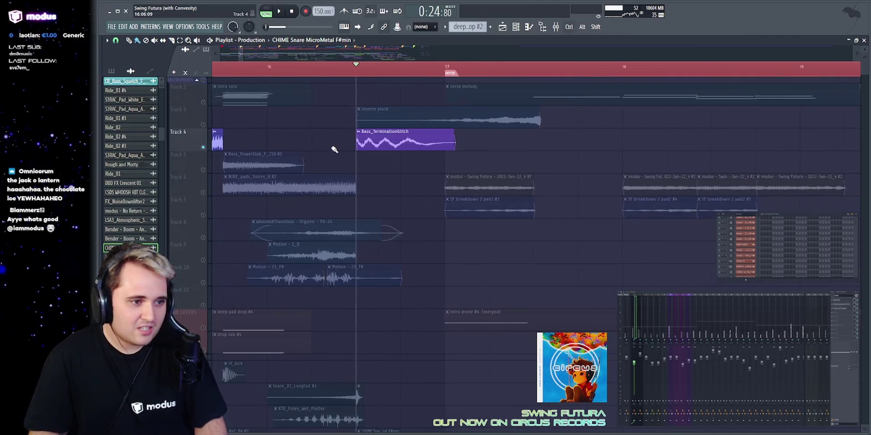
{"action": "key", "text": "space"}
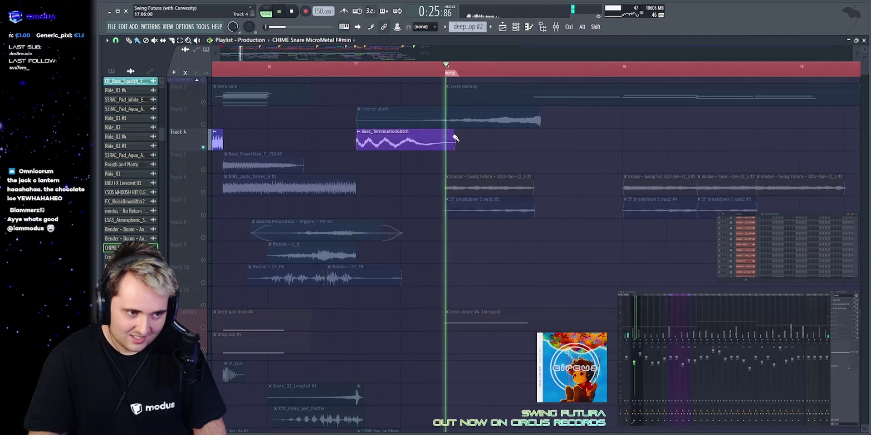
{"action": "key", "text": "space"}
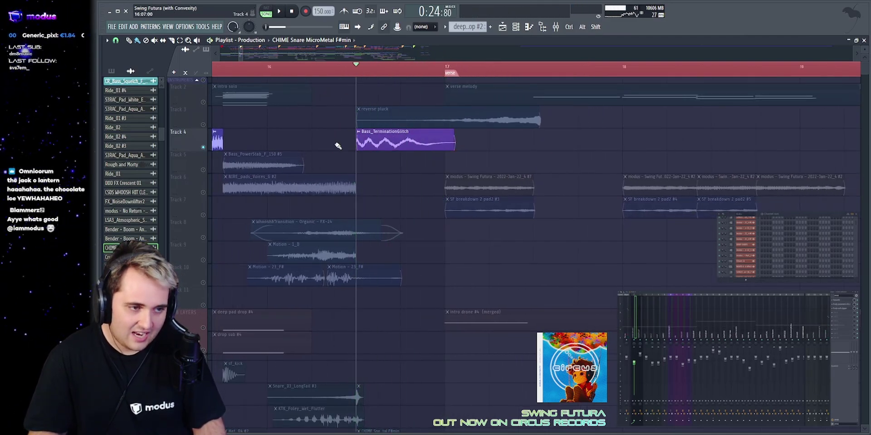
Check the sample settings of the Bass_TerminationGlitch clip on Track 4, close them, and replay the clip into the verse.
{"action": "double_click", "coordinate": [418, 138]}
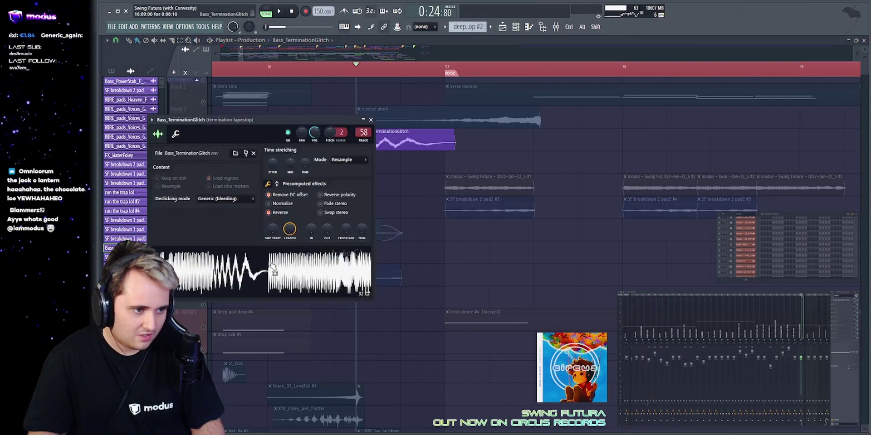
{"action": "left_click", "coordinate": [272, 268]}
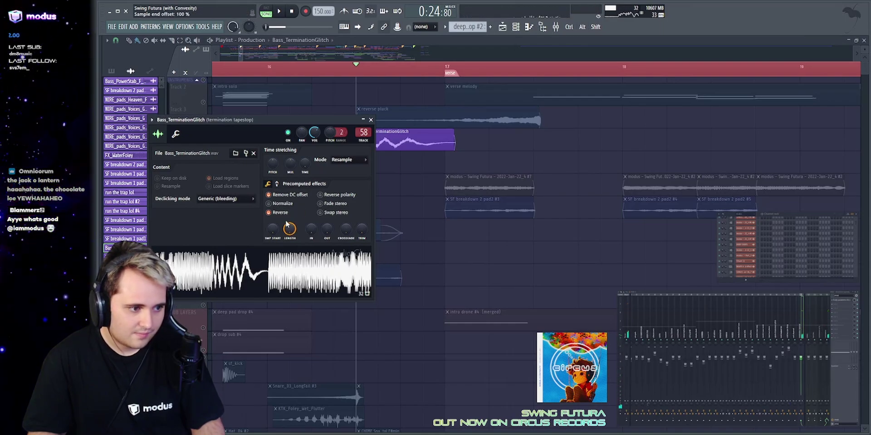
{"action": "left_click", "coordinate": [370, 120]}
{"action": "left_click_drag", "start_coordinate": [346, 136], "coordinate": [450, 144]}
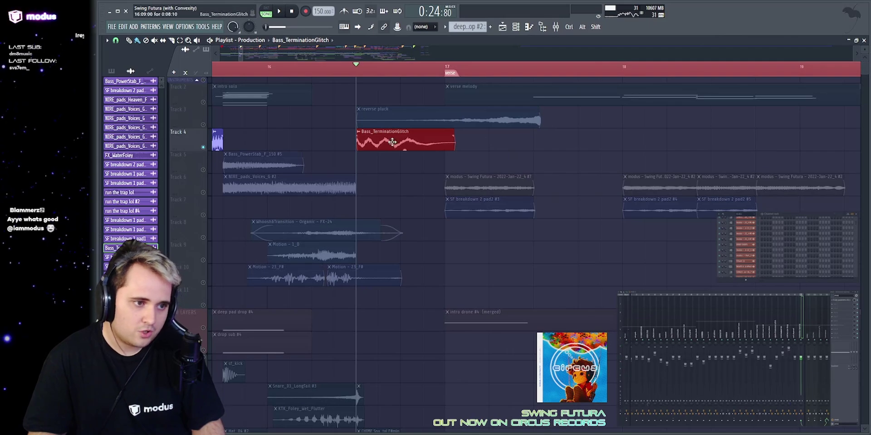
{"action": "key", "text": "space"}
{"action": "left_click", "coordinate": [328, 111], "text": "ctrl"}
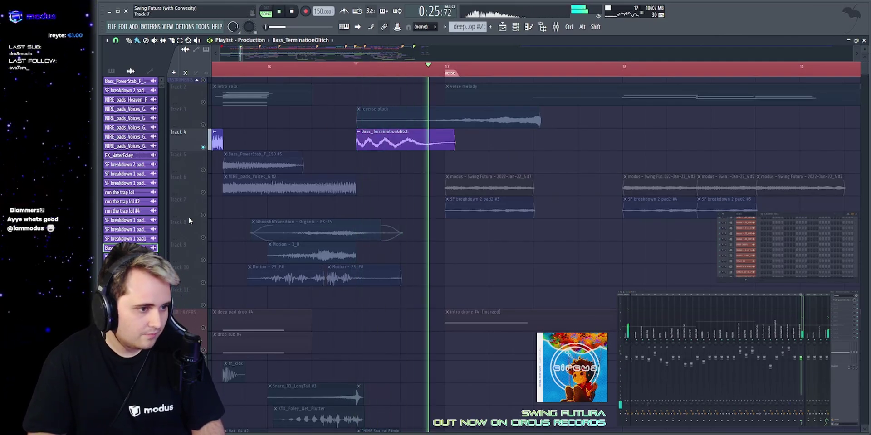
{"action": "key", "text": "space"}
Solo Tracks 8, 9 and 10 and play their whoosh and Motion clips from just before bar 16.
{"action": "left_click_drag", "start_coordinate": [240, 54], "coordinate": [238, 55]}
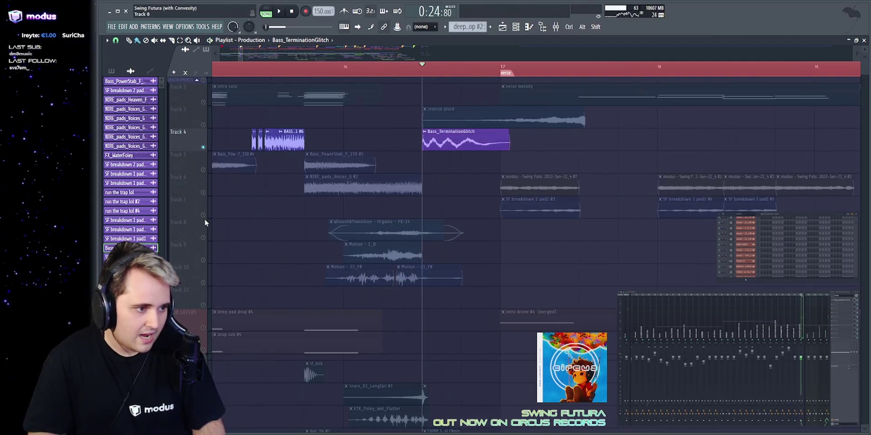
{"action": "left_click_drag", "start_coordinate": [203, 237], "coordinate": [203, 282]}
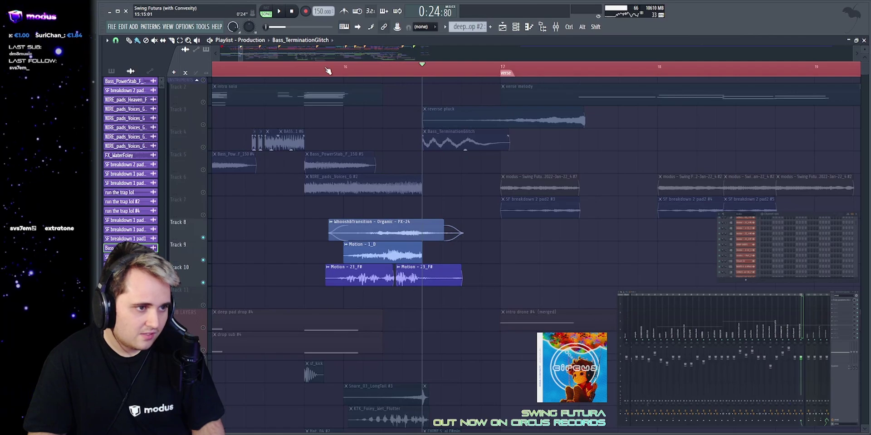
{"action": "left_click", "coordinate": [328, 70]}
{"action": "key", "text": "space"}
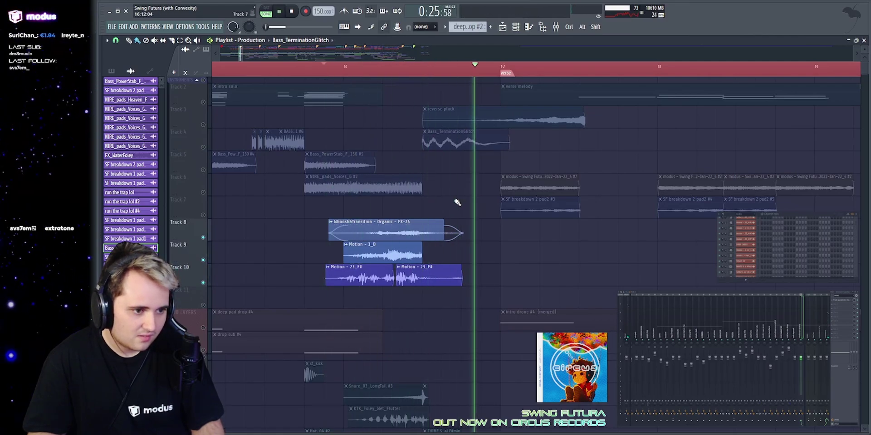
{"action": "scroll", "coordinate": [455, 200], "scroll_direction": "down", "scroll_amount": 4}
{"action": "key", "text": "space"}
Mute Track 8, open the Motion - 1_D clip's sample settings, and locate its source file in the browser's sample library.
{"action": "left_click_drag", "start_coordinate": [203, 147], "coordinate": [202, 162]}
{"action": "left_click", "coordinate": [203, 170]}
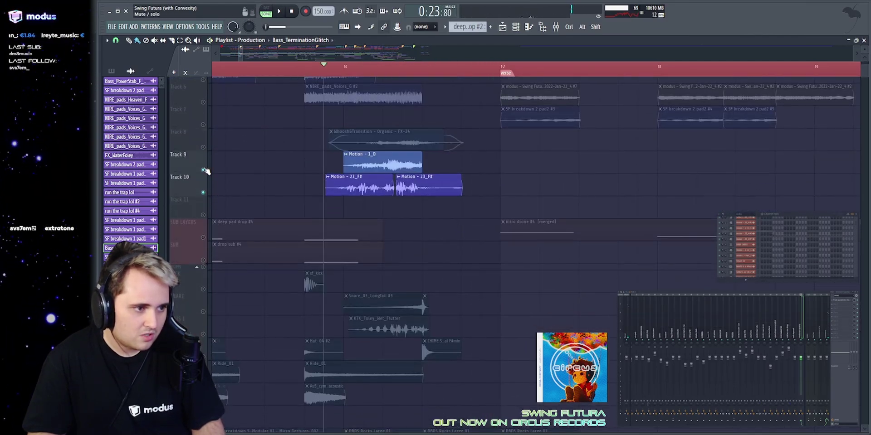
{"action": "left_click", "coordinate": [384, 160]}
{"action": "double_click", "coordinate": [386, 155]}
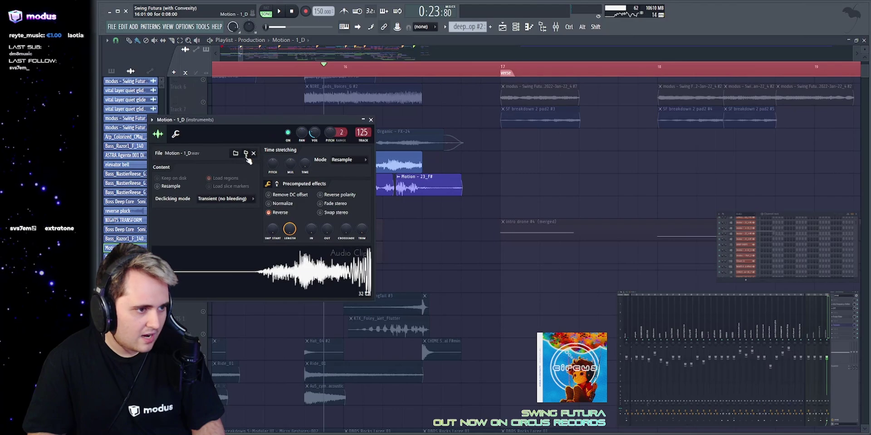
{"action": "left_click", "coordinate": [98, 203]}
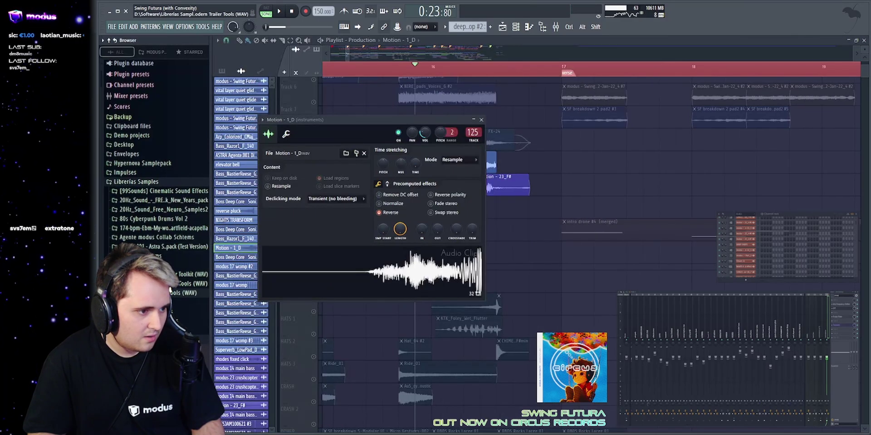
{"action": "scroll", "coordinate": [167, 203], "scroll_direction": "down", "scroll_amount": 4}
{"action": "key", "text": "space"}
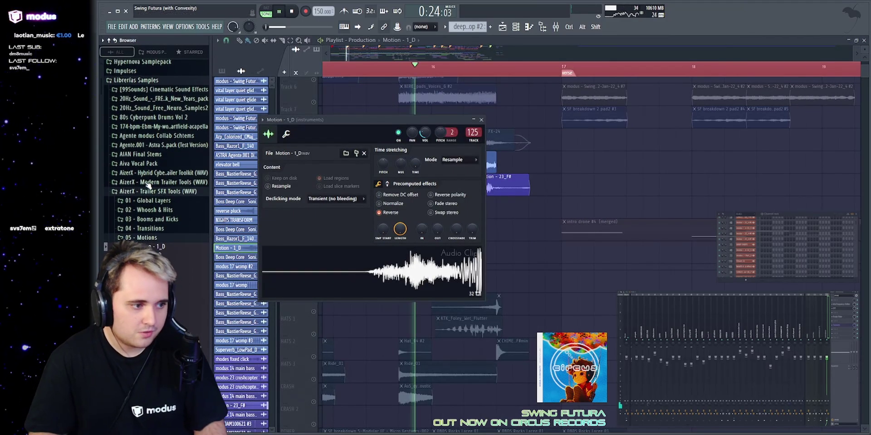
{"action": "key", "text": "Escape"}
{"action": "key", "text": "space"}
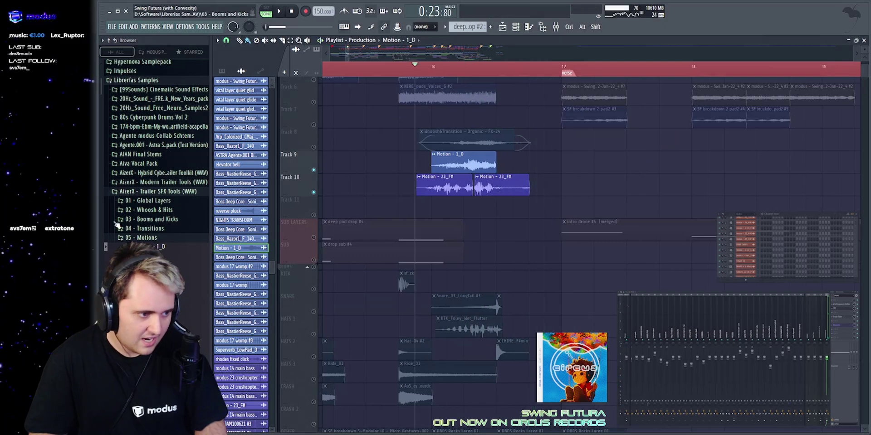
Audition Motion - 11_D and Motion - 24 from the 05 - Motions folder, then hide the browser.
{"action": "scroll", "coordinate": [136, 204], "scroll_direction": "down", "scroll_amount": 5}
{"action": "left_click", "coordinate": [159, 180]}
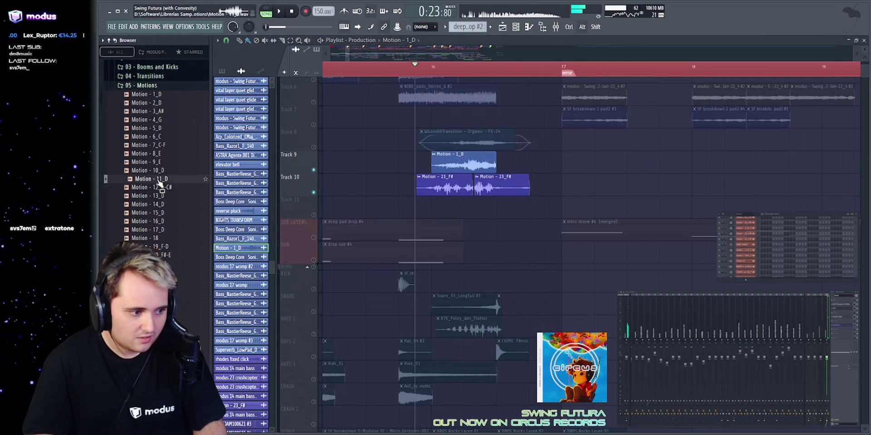
{"action": "scroll", "coordinate": [158, 179], "scroll_direction": "down", "scroll_amount": 6}
{"action": "left_click", "coordinate": [166, 137]}
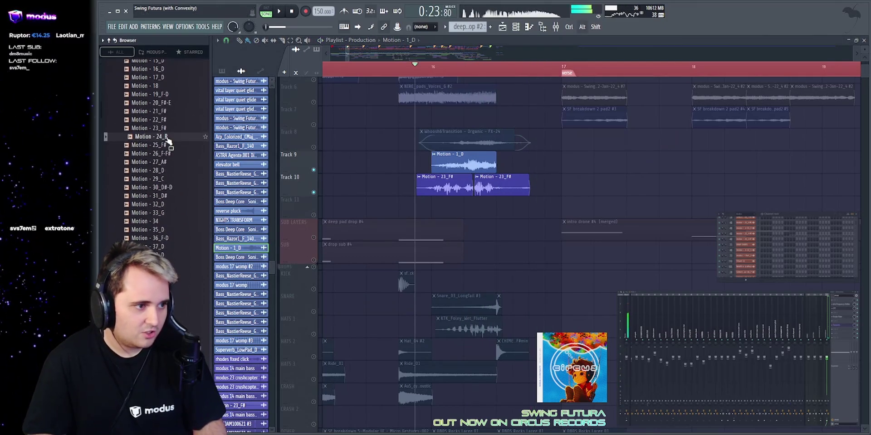
{"action": "key", "text": "alt+F8"}
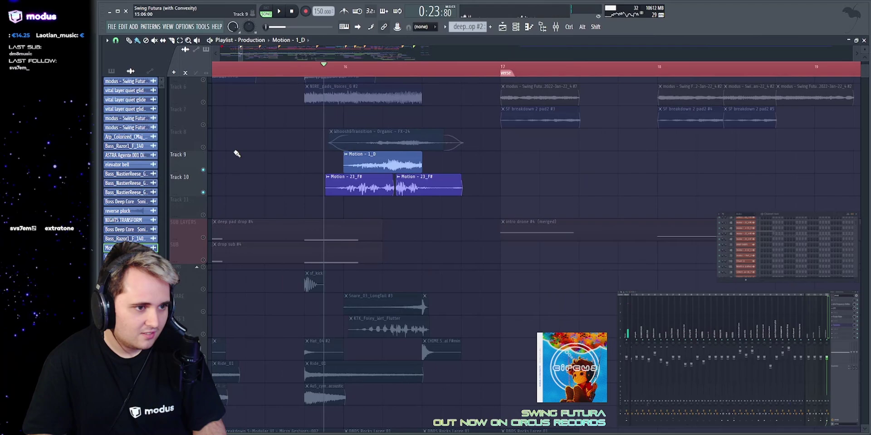
Solo Track 8 and play its Whoosh&Transition - Organic - FX-24 clip.
{"action": "right_click", "coordinate": [204, 148]}
{"action": "key", "text": "space"}
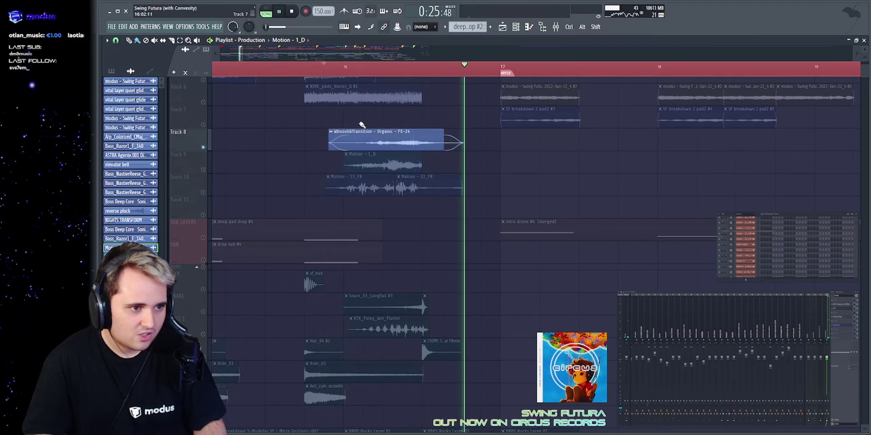
{"action": "key", "text": "space"}
Solo Track 6 and play its NIRE_pads_Voices_G #2 clip, replaying it from the clip's start.
{"action": "scroll", "coordinate": [361, 125], "scroll_direction": "up", "scroll_amount": 3}
{"action": "right_click", "coordinate": [203, 170]}
{"action": "key", "text": "space"}
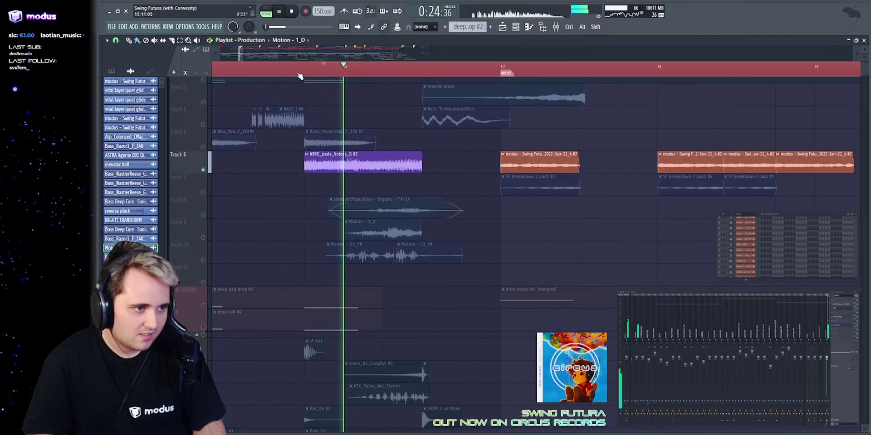
{"action": "left_click", "coordinate": [303, 71]}
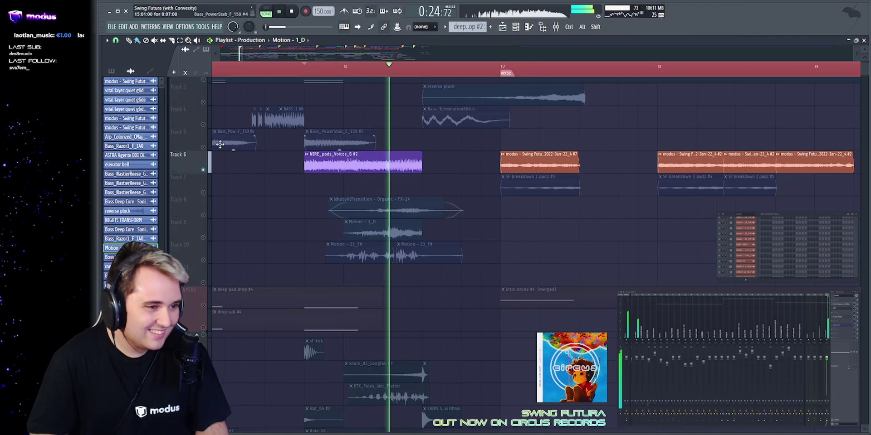
{"action": "key", "text": "space"}
{"action": "scroll", "coordinate": [308, 170], "scroll_direction": "up", "scroll_amount": 1}
{"action": "scroll", "coordinate": [309, 167], "scroll_direction": "down", "scroll_amount": 7}
{"action": "key", "text": "space"}
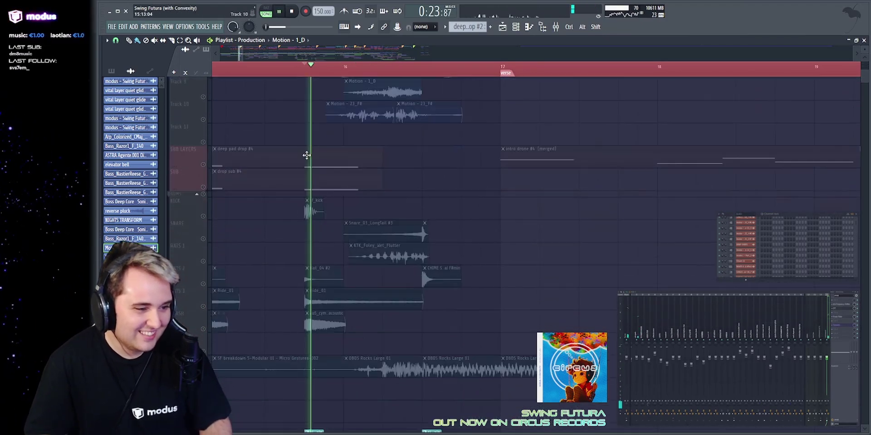
{"action": "scroll", "coordinate": [311, 156], "scroll_direction": "down", "scroll_amount": 4}
{"action": "scroll", "coordinate": [313, 157], "scroll_direction": "up", "scroll_amount": 12}
{"action": "key", "text": "space"}
{"action": "scroll", "coordinate": [336, 171], "scroll_direction": "down", "scroll_amount": 4}
Play Track 6 from the verse marker at bar 17, and check the sample settings of its first crushed vocoded saws clip.
{"action": "left_click", "coordinate": [399, 67]}
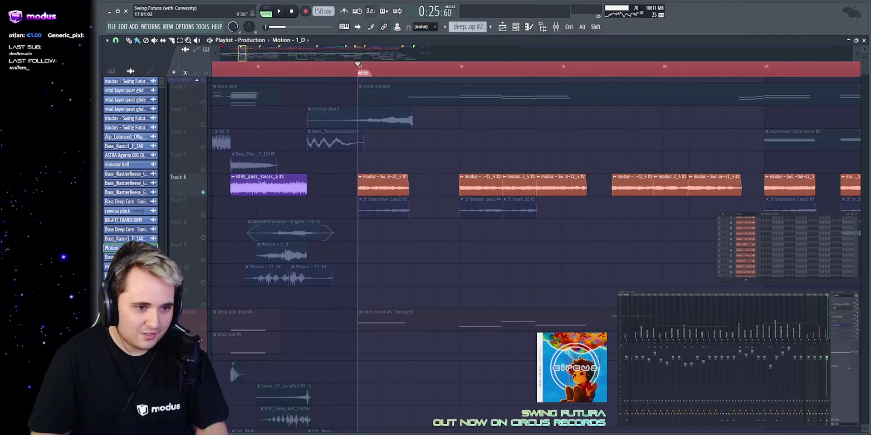
{"action": "key", "text": "space"}
{"action": "left_click_drag", "start_coordinate": [507, 53], "coordinate": [508, 53]}
{"action": "key", "text": "space"}
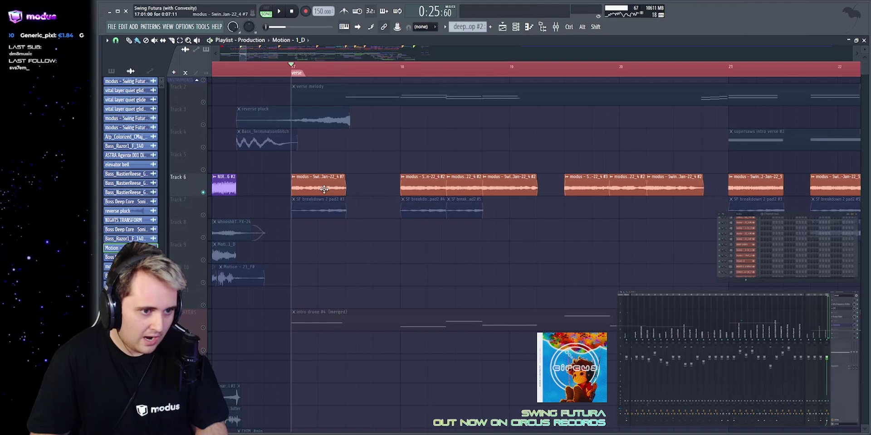
{"action": "double_click", "coordinate": [324, 190]}
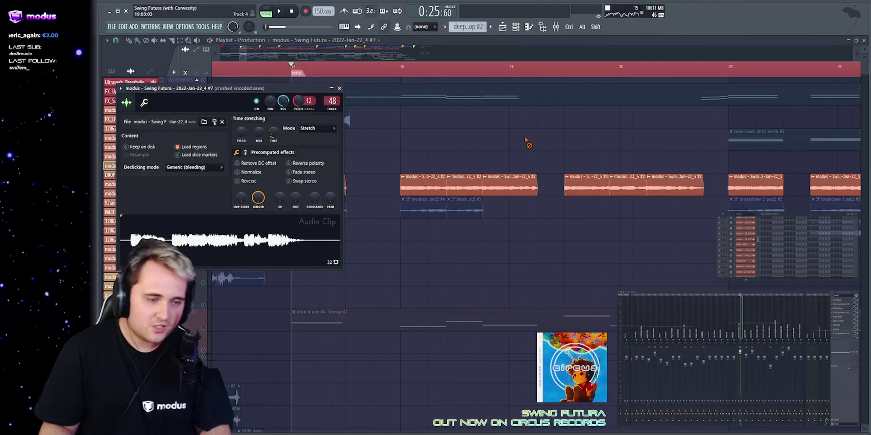
{"action": "left_click", "coordinate": [339, 88]}
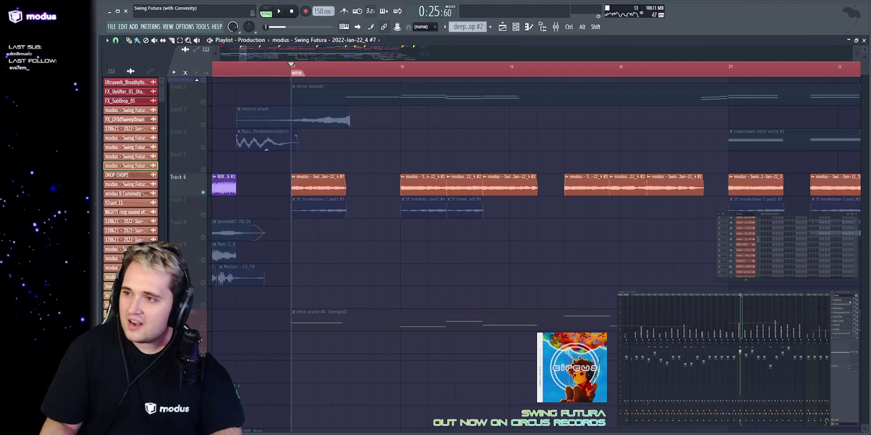
Open Crystallizer, the first Fruity parametric EQ 2 and AllPassPhase on the crushed vocoded saws track, arranging their windows for inspection.
{"action": "left_click", "coordinate": [838, 300]}
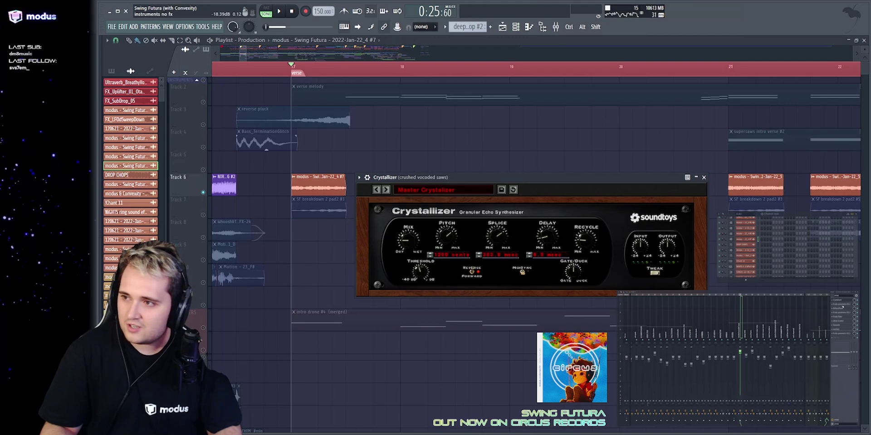
{"action": "left_click", "coordinate": [842, 308]}
{"action": "left_click_drag", "start_coordinate": [550, 140], "coordinate": [426, 117]}
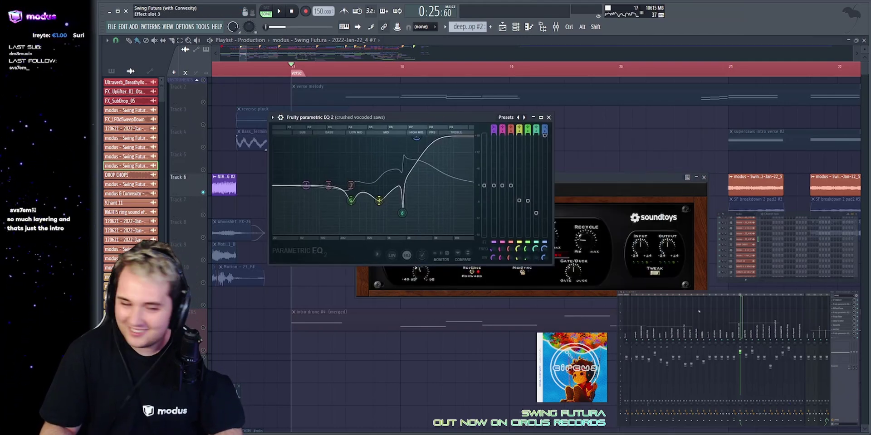
{"action": "left_click", "coordinate": [839, 308]}
{"action": "left_click_drag", "start_coordinate": [442, 174], "coordinate": [259, 172]}
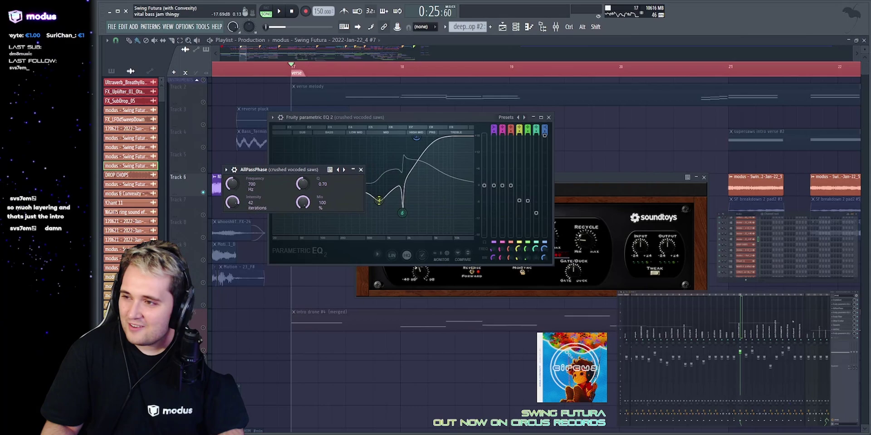
Inspect the second Fruity parametric EQ 2 and the Fruity Filter on the crushed vocoded saws track alongside the other effects.
{"action": "left_click", "coordinate": [843, 313]}
{"action": "left_click_drag", "start_coordinate": [217, 81], "coordinate": [390, 234]}
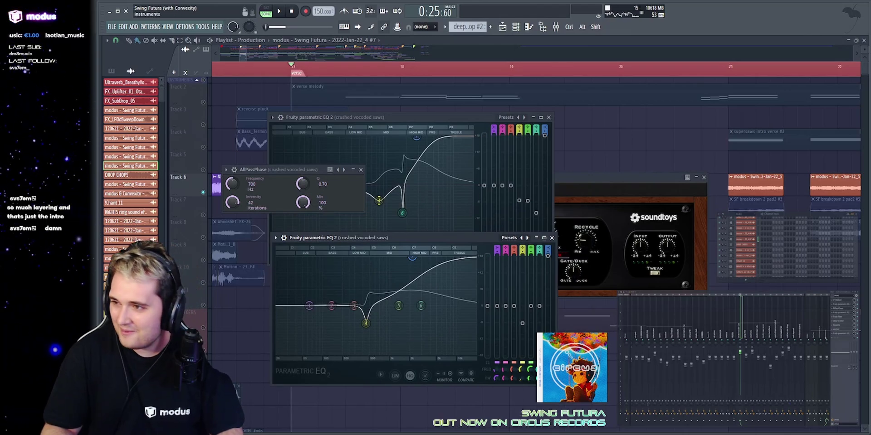
{"action": "left_click", "coordinate": [838, 318]}
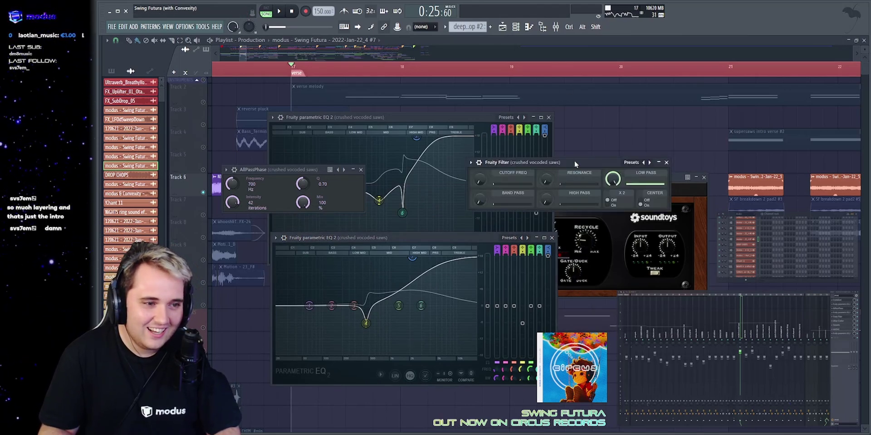
{"action": "left_click_drag", "start_coordinate": [574, 160], "coordinate": [466, 177]}
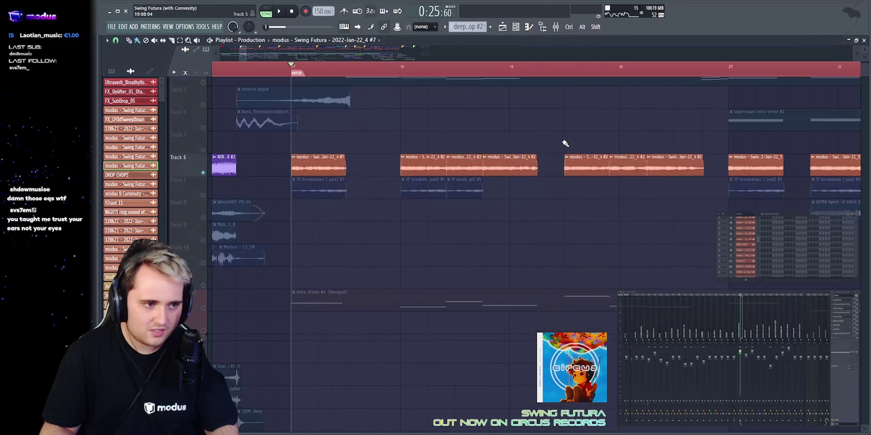
Play the vocoded saws from bar 17 while examining the automation clips on Tracks 31 to 36.
{"action": "scroll", "coordinate": [295, 214], "scroll_direction": "down", "scroll_amount": 5}
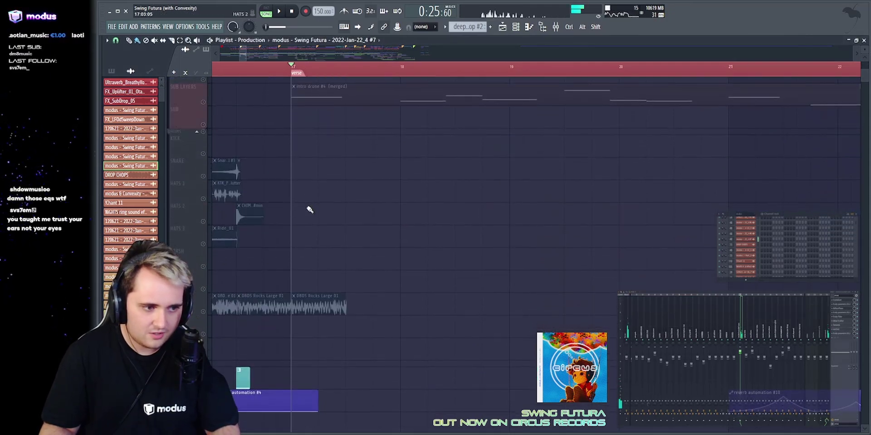
{"action": "key", "text": "space"}
{"action": "scroll", "coordinate": [309, 208], "scroll_direction": "down", "scroll_amount": 8}
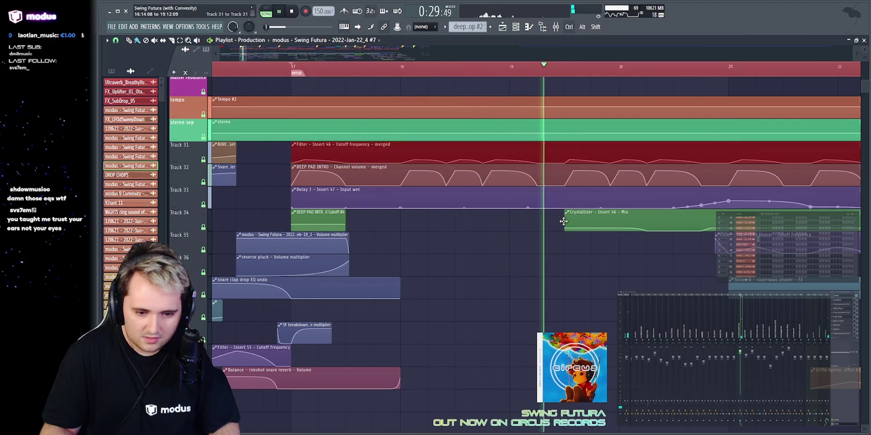
{"action": "scroll", "coordinate": [524, 310], "scroll_direction": "up", "scroll_amount": 12}
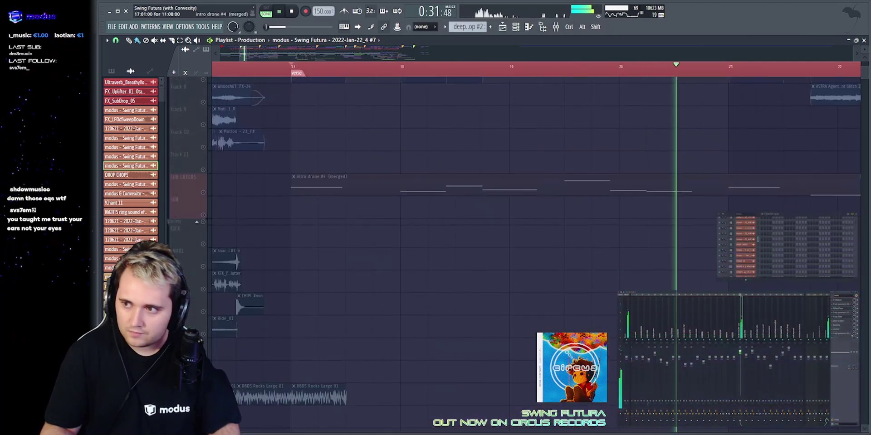
{"action": "key", "text": "space"}
Open dblue Crusher on the crushed vocoded saws track and replay the Track 6 verse clips from bar 17.
{"action": "left_click", "coordinate": [843, 322]}
{"action": "scroll", "coordinate": [519, 312], "scroll_direction": "up", "scroll_amount": 3}
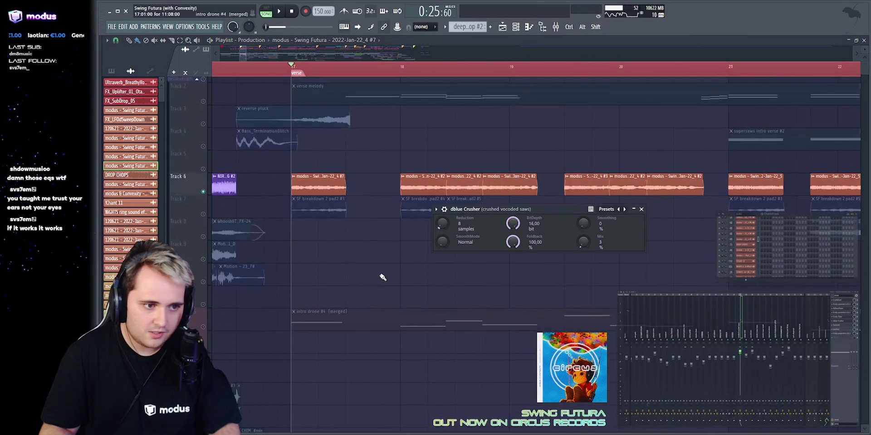
{"action": "key", "text": "space"}
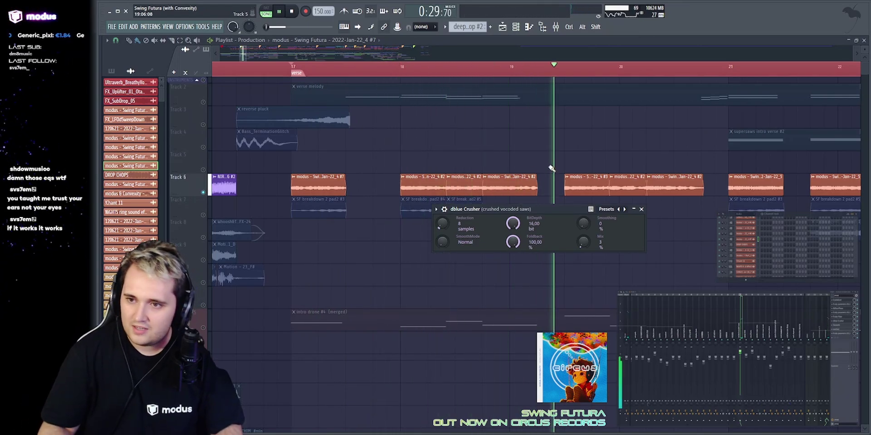
{"action": "key", "text": "space"}
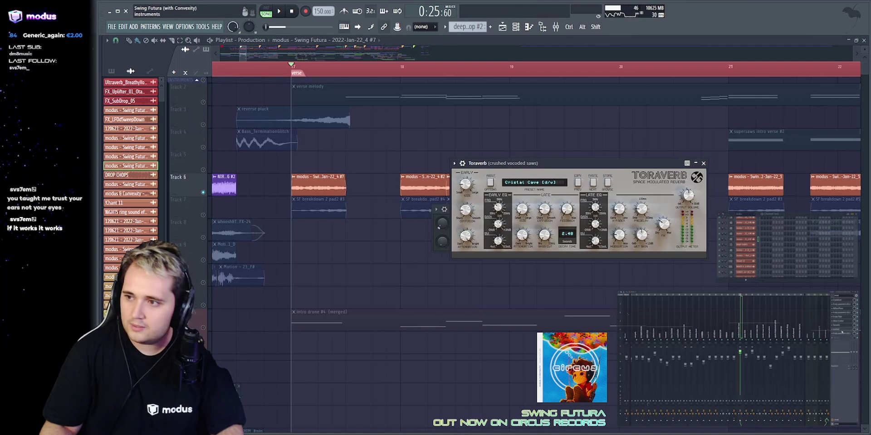
Inspect soothe2 and the following Fruity parametric EQ 2 on the crushed vocoded saws track during playback, and close all plugin windows.
{"action": "left_click", "coordinate": [837, 330]}
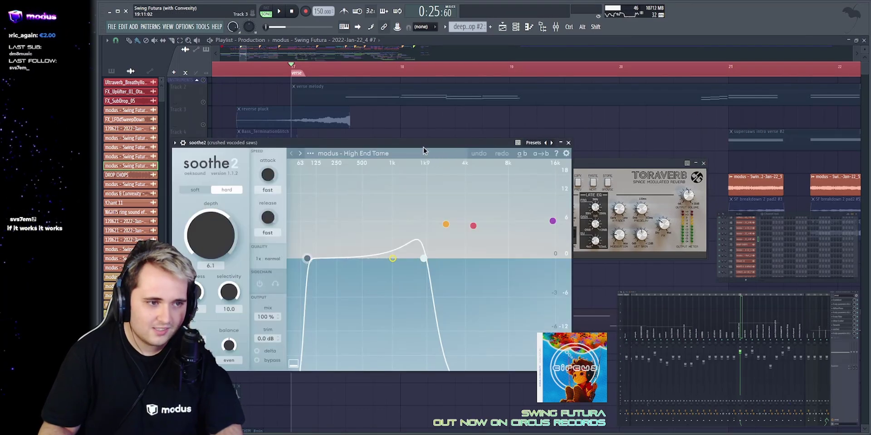
{"action": "left_click_drag", "start_coordinate": [421, 143], "coordinate": [466, 132]}
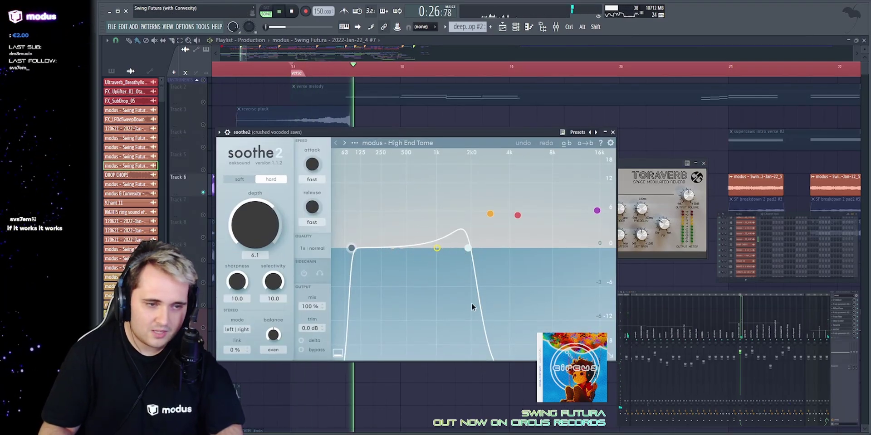
{"action": "left_click", "coordinate": [838, 334]}
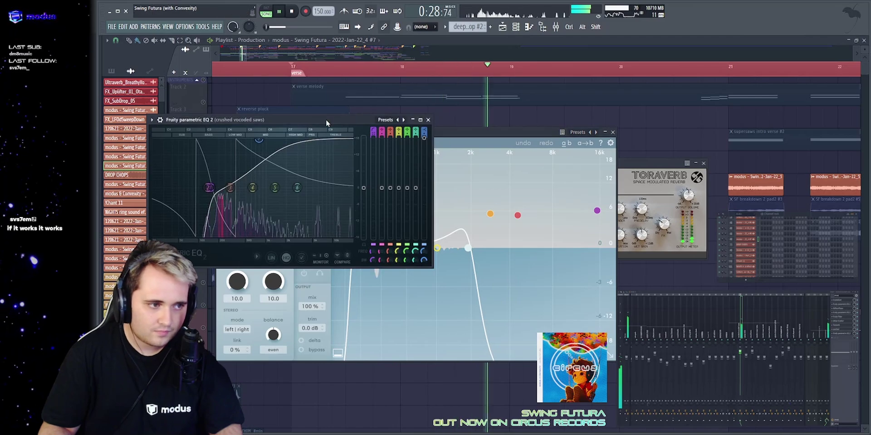
{"action": "left_click_drag", "start_coordinate": [327, 120], "coordinate": [465, 119]}
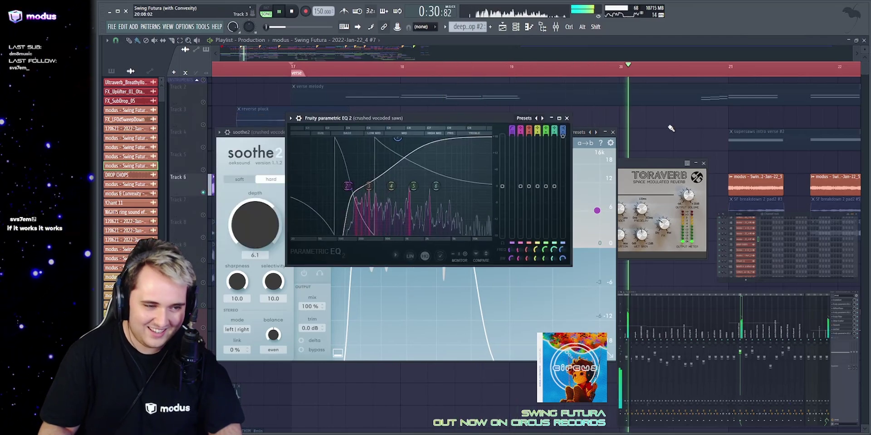
{"action": "key", "text": "space"}
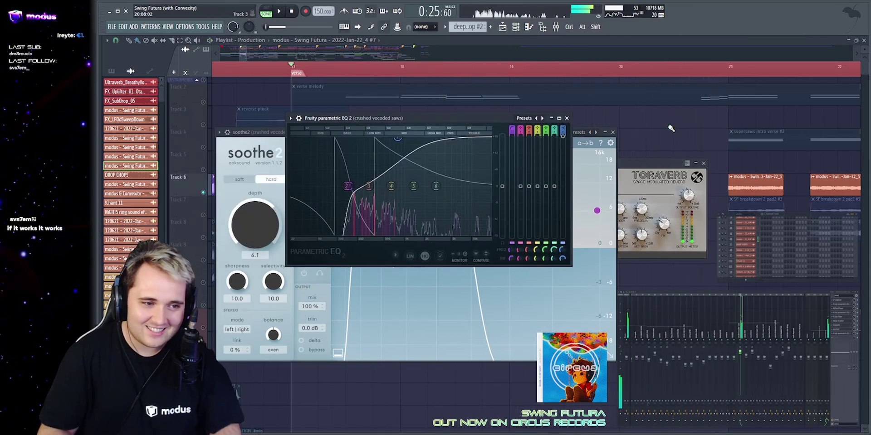
{"action": "key", "text": "ctrl+alt+h"}
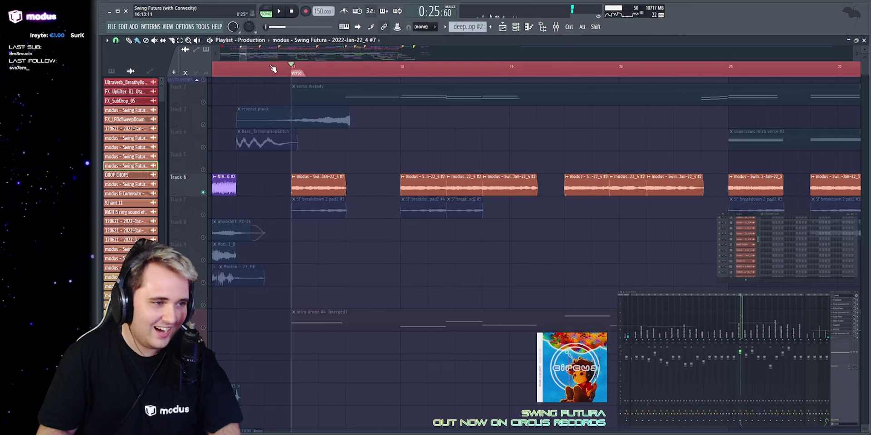
Replay the soloed vocoded saw clips on Track 6 from around bar 17 through the verse.
{"action": "key", "text": "space"}
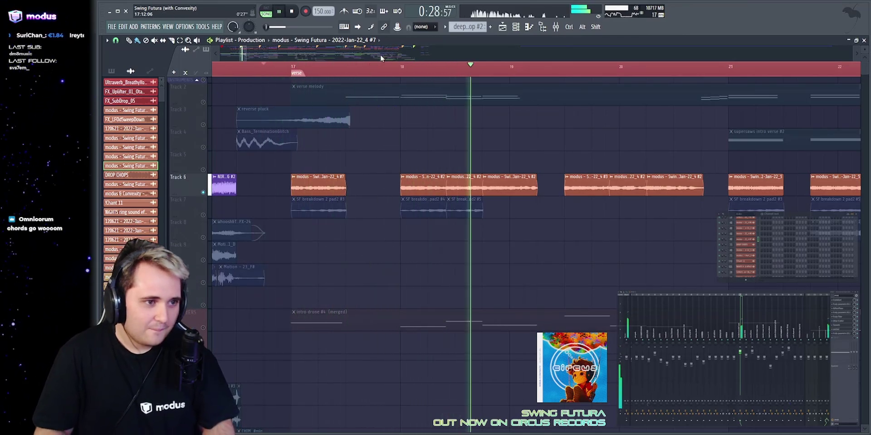
{"action": "left_click_drag", "start_coordinate": [243, 53], "coordinate": [243, 53]}
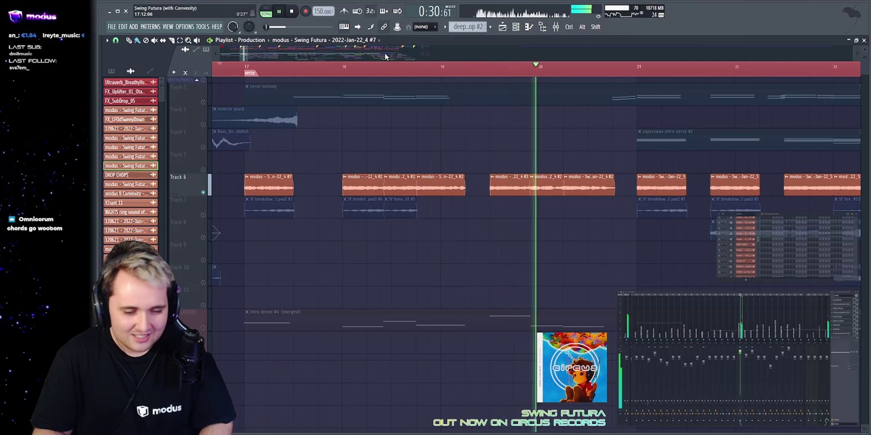
{"action": "key", "text": "space"}
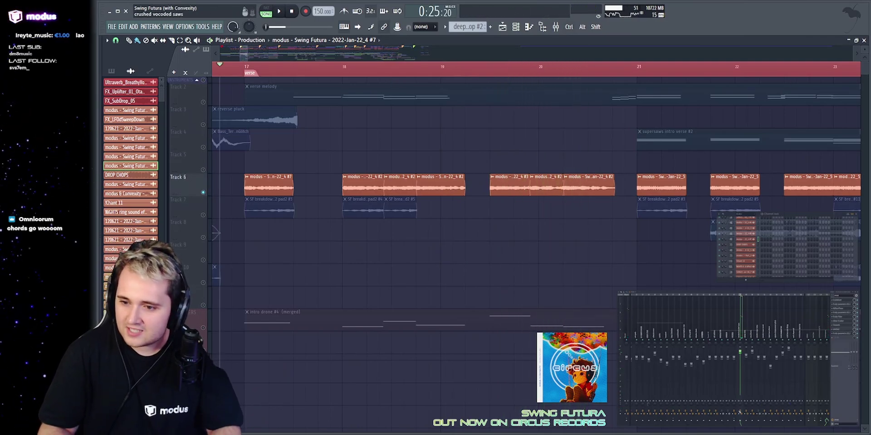
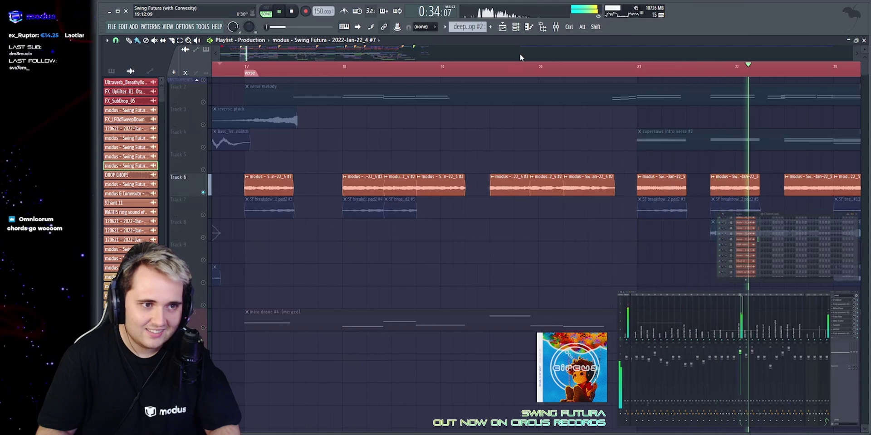
{"action": "scroll", "coordinate": [518, 52], "scroll_direction": "down", "scroll_amount": 2}
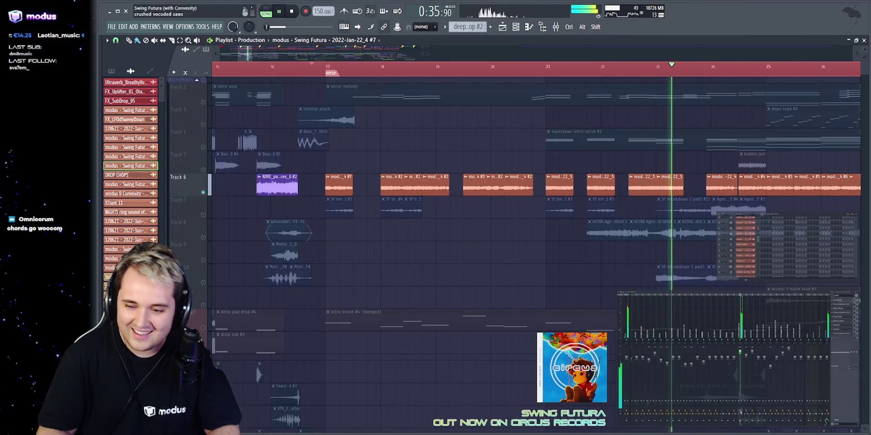
{"action": "key", "text": "space"}
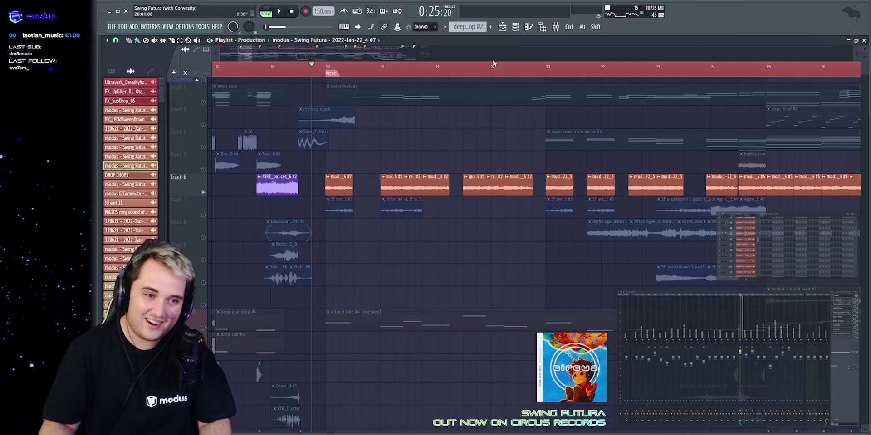
{"action": "scroll", "coordinate": [493, 63], "scroll_direction": "up", "scroll_amount": 3}
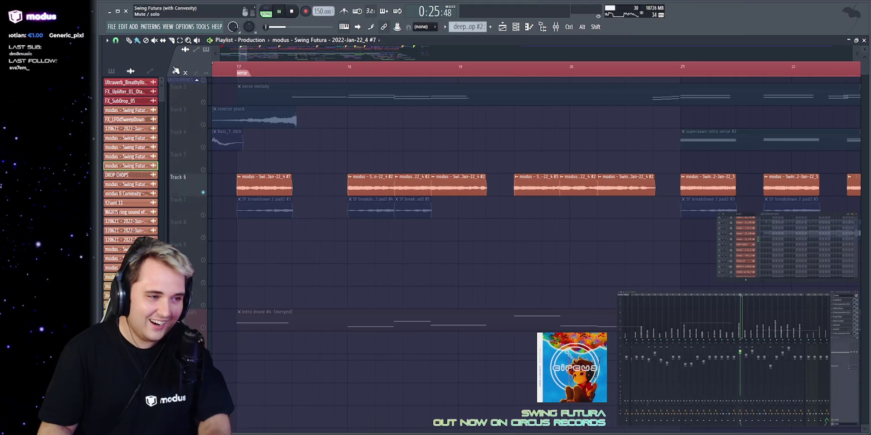
{"action": "left_click_drag", "start_coordinate": [246, 51], "coordinate": [246, 50]}
{"action": "scroll", "coordinate": [300, 148], "scroll_direction": "down", "scroll_amount": 2}
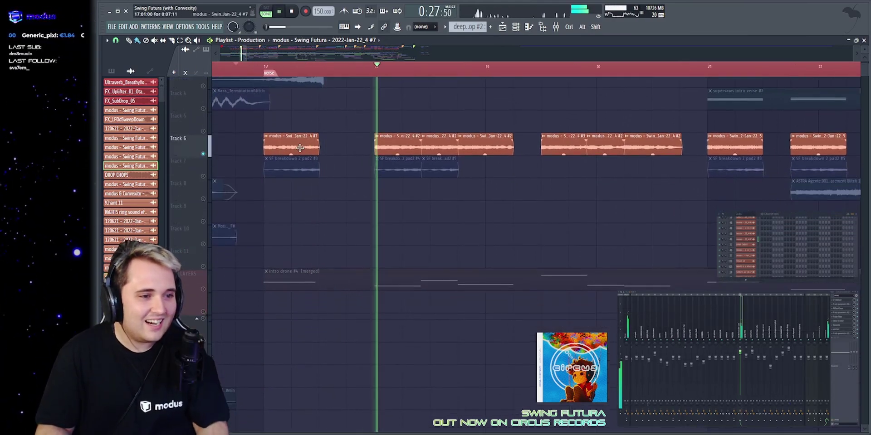
{"action": "key", "text": "space"}
Solo Track 7, listen to its verse clips, and select the SF breakdown 2 pad2 clips from bar 17 onward.
{"action": "right_click", "coordinate": [203, 170]}
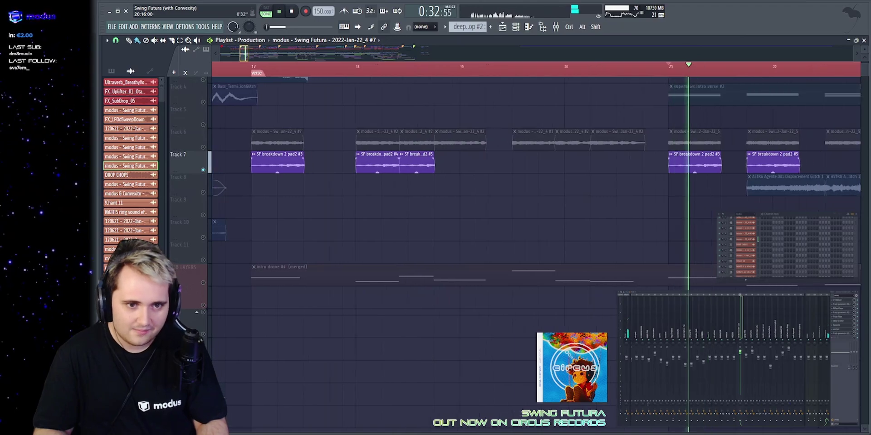
{"action": "scroll", "coordinate": [683, 50], "scroll_direction": "down", "scroll_amount": 4}
{"action": "scroll", "coordinate": [639, 52], "scroll_direction": "up", "scroll_amount": 1}
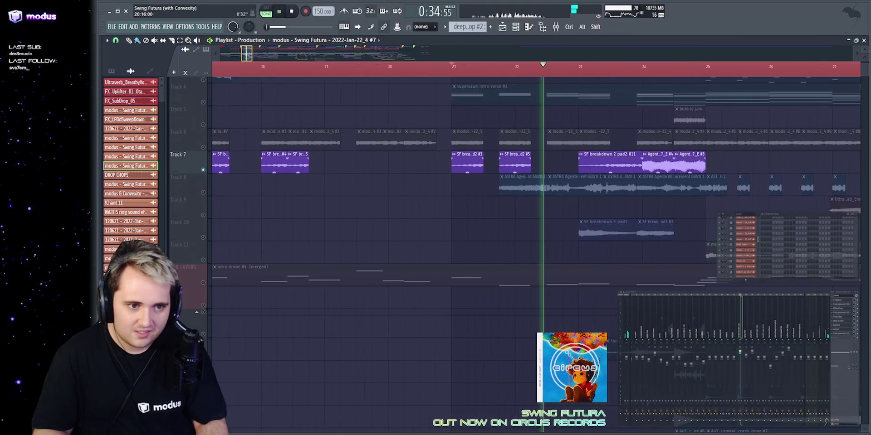
{"action": "scroll", "coordinate": [637, 51], "scroll_direction": "up", "scroll_amount": 3}
{"action": "key", "text": "space"}
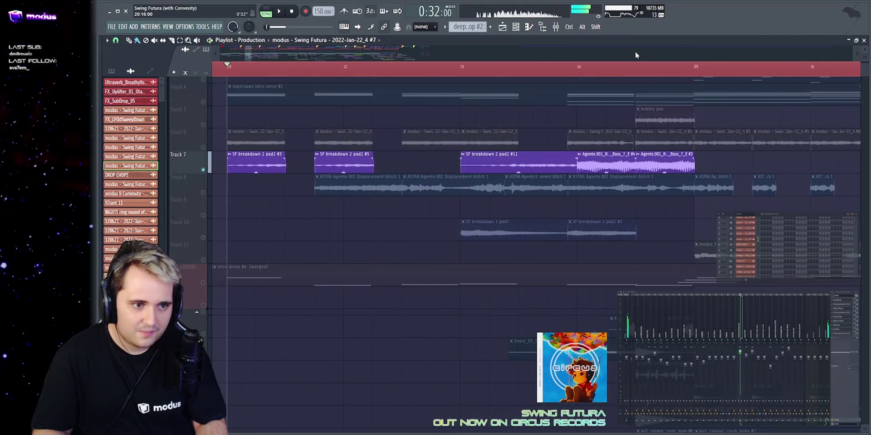
{"action": "scroll", "coordinate": [635, 53], "scroll_direction": "down", "scroll_amount": 3}
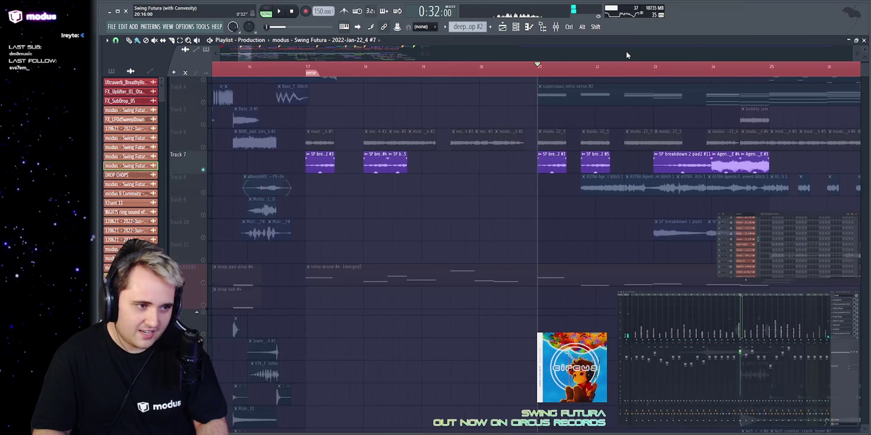
{"action": "left_click_drag", "start_coordinate": [288, 172], "coordinate": [707, 154]}
{"action": "scroll", "coordinate": [414, 257], "scroll_direction": "up", "scroll_amount": 2}
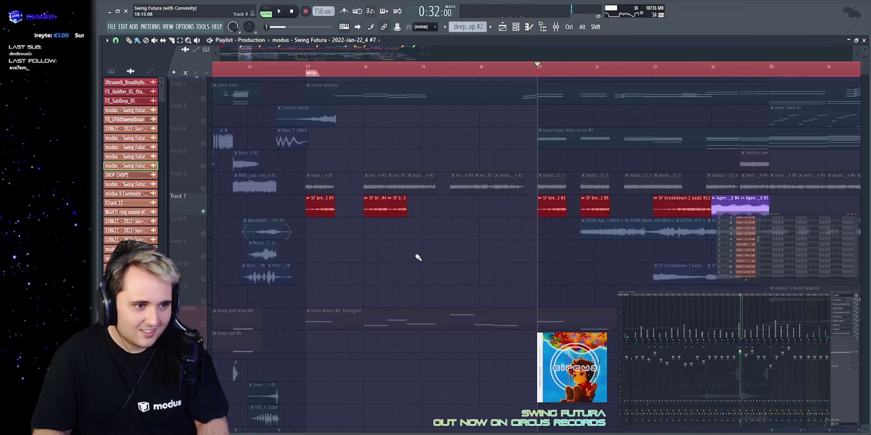
Solo and play Track 2, and open the verse melody pattern's cora notes in the piano roll.
{"action": "left_click", "coordinate": [240, 94]}
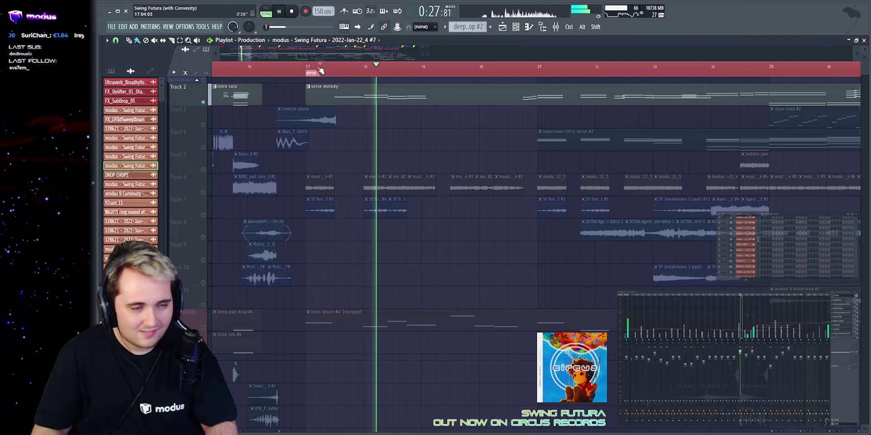
{"action": "key", "text": "space"}
{"action": "double_click", "coordinate": [381, 92]}
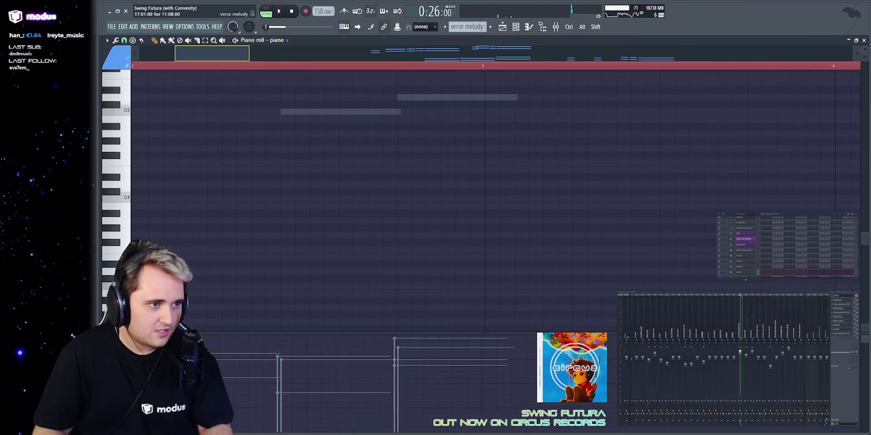
{"action": "double_click", "coordinate": [228, 135]}
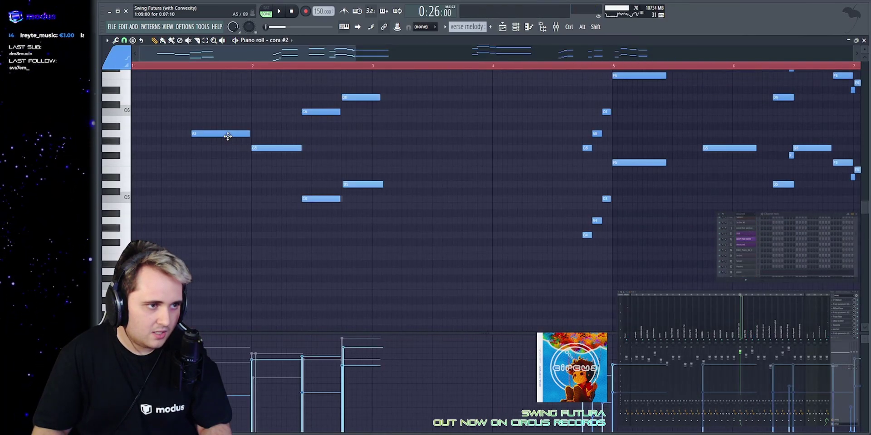
{"action": "scroll", "coordinate": [243, 136], "scroll_direction": "up", "scroll_amount": 3}
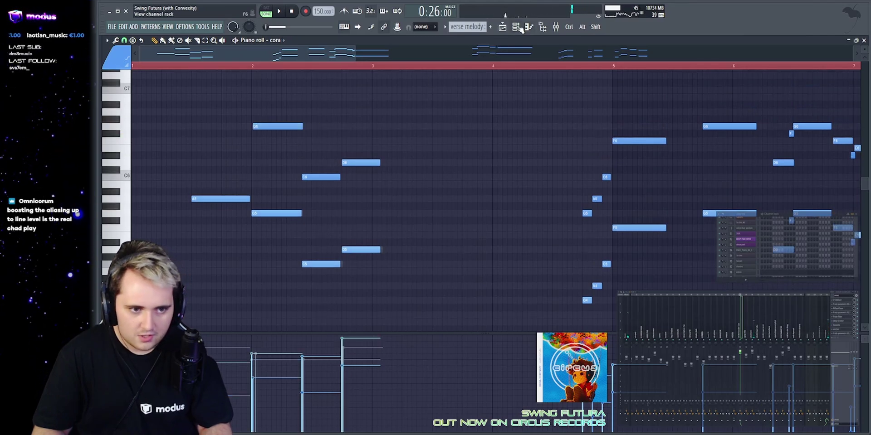
Open the cora #2 channel's instrument to inspect its Koto patch, and close its window.
{"action": "scroll", "coordinate": [785, 246], "scroll_direction": "down", "scroll_amount": 6}
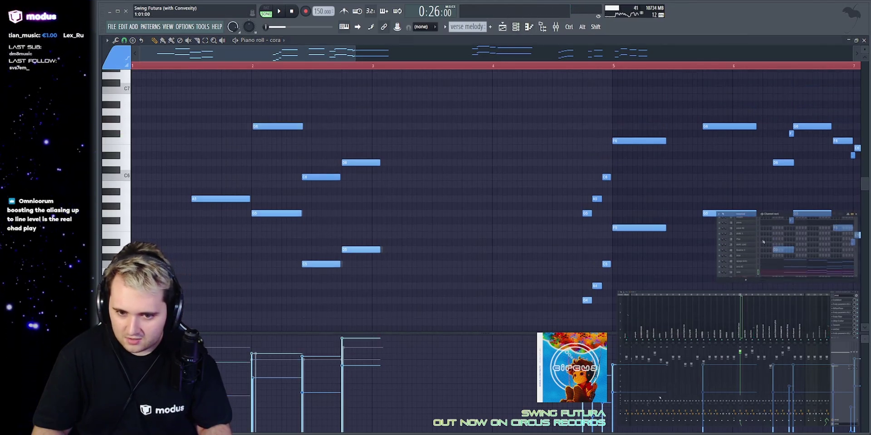
{"action": "left_click", "coordinate": [743, 250]}
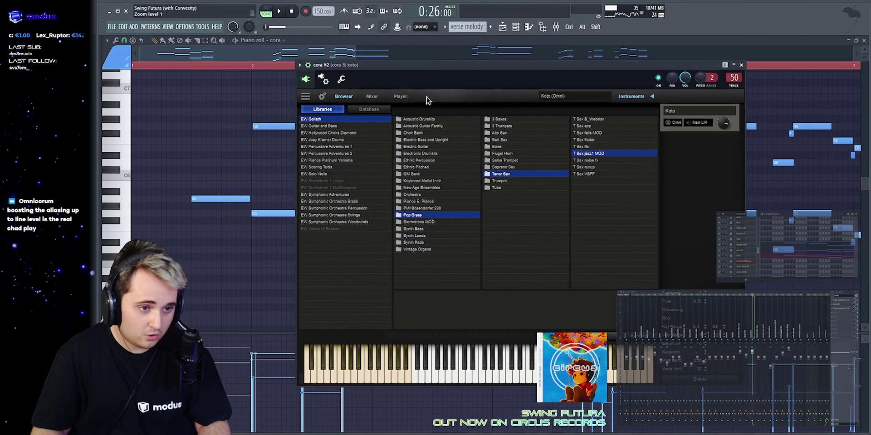
{"action": "left_click_drag", "start_coordinate": [485, 69], "coordinate": [384, 57]}
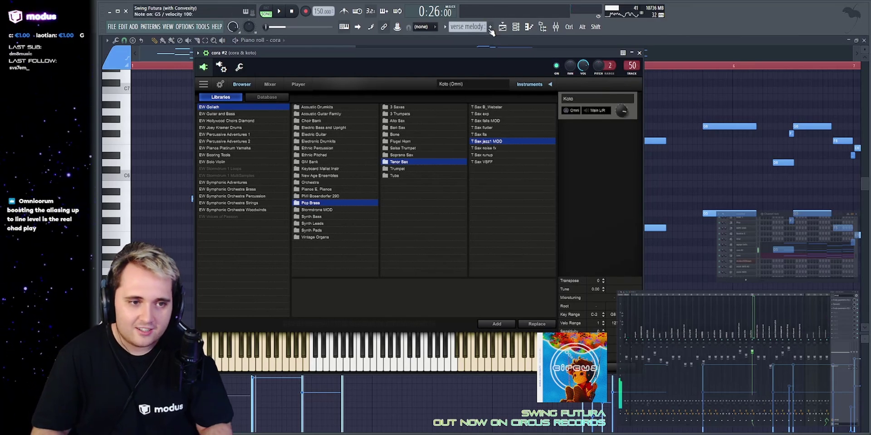
{"action": "key", "text": "Escape"}
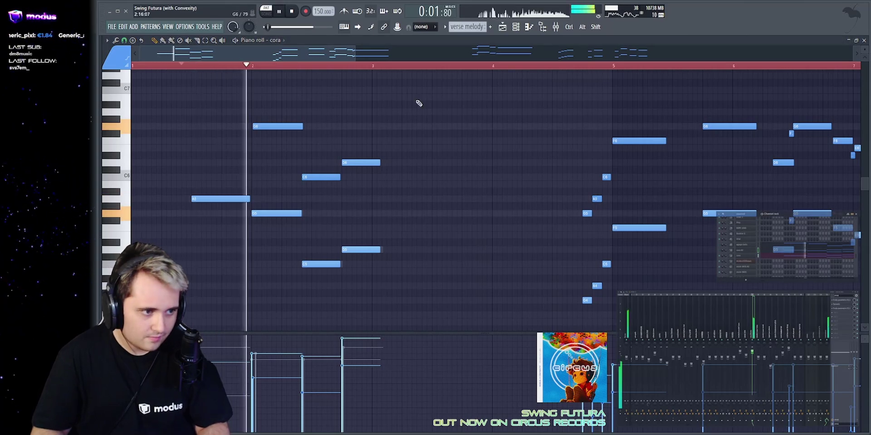
Play the verse melody's cora notes in pattern mode, including from just before bar 5, while viewing the wider pattern.
{"action": "left_click_drag", "start_coordinate": [354, 55], "coordinate": [449, 54]}
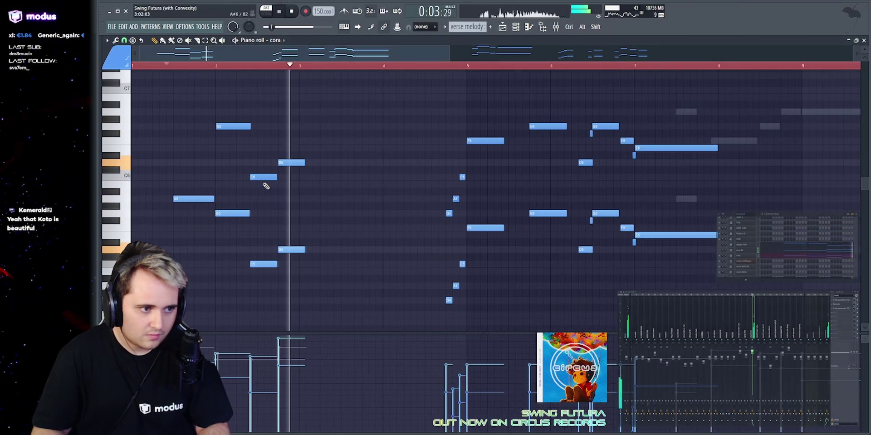
{"action": "left_click", "coordinate": [432, 67]}
{"action": "scroll", "coordinate": [438, 58], "scroll_direction": "down", "scroll_amount": 1}
{"action": "key", "text": "space"}
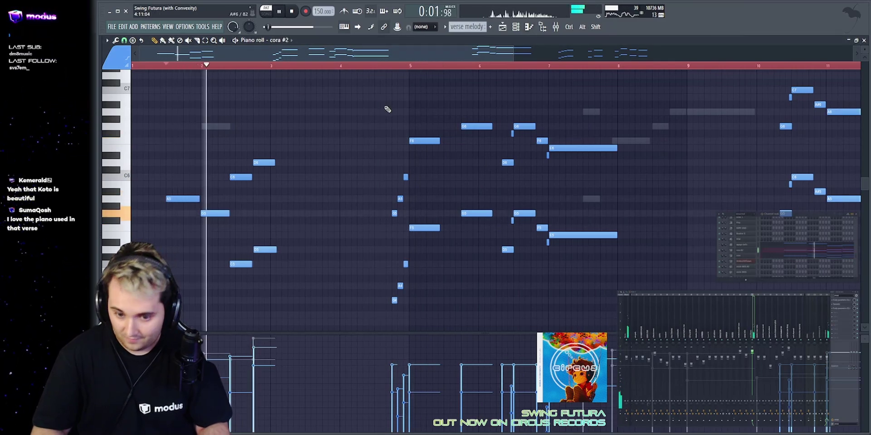
{"action": "left_click", "coordinate": [391, 67]}
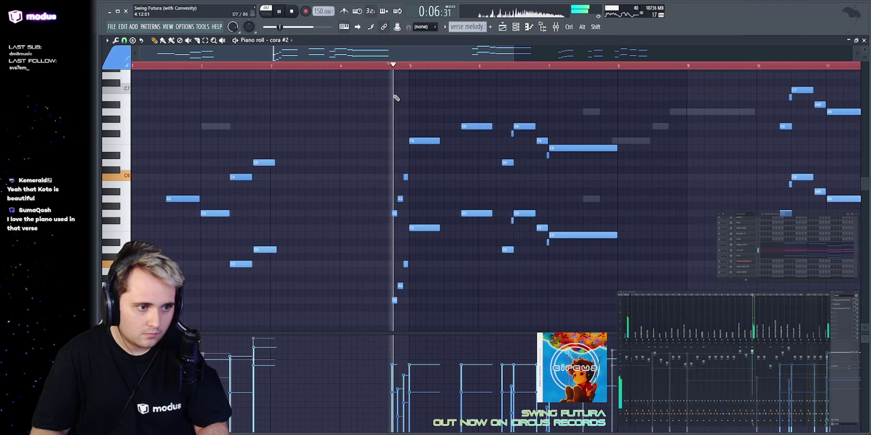
{"action": "scroll", "coordinate": [442, 54], "scroll_direction": "down", "scroll_amount": 1}
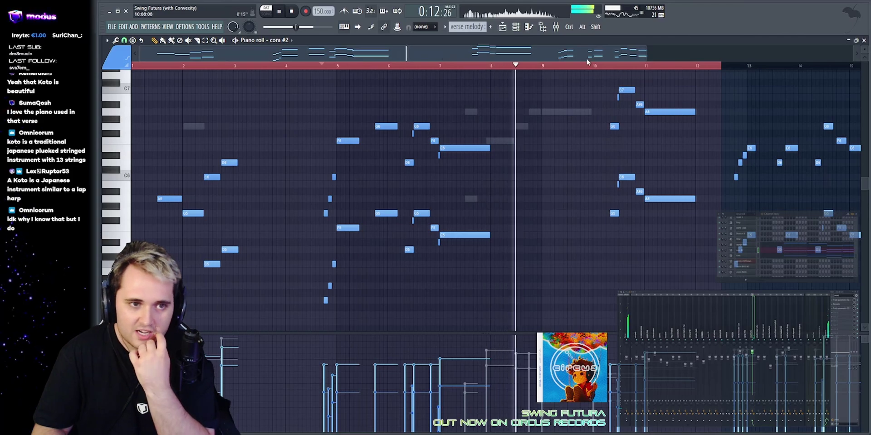
{"action": "scroll", "coordinate": [597, 133], "scroll_direction": "up", "scroll_amount": 3}
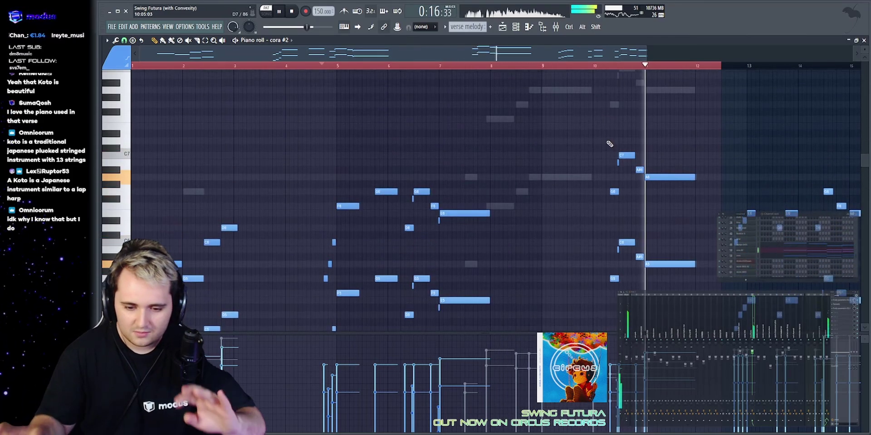
{"action": "key", "text": "space"}
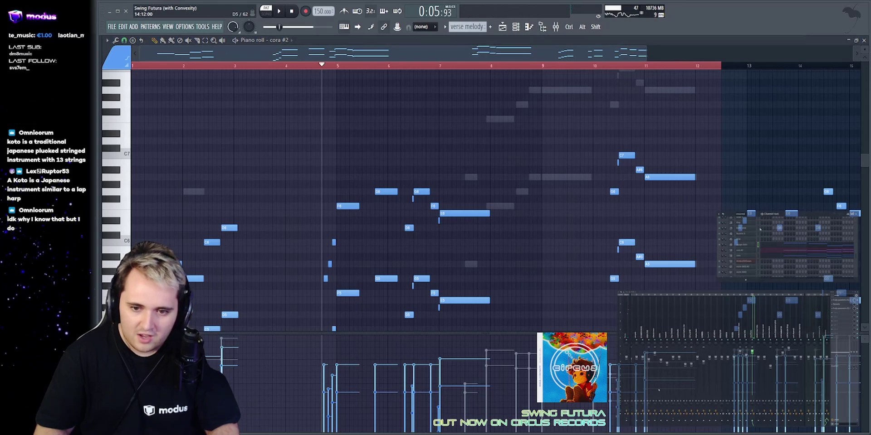
Show the agogo bells notes in the piano roll and play the verse melody from its first note in bar 1.
{"action": "left_click", "coordinate": [763, 244]}
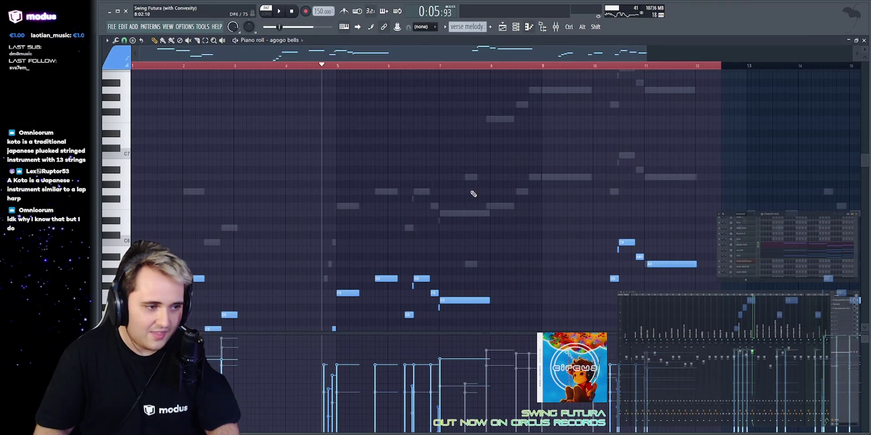
{"action": "left_click", "coordinate": [155, 67]}
{"action": "key", "text": "space"}
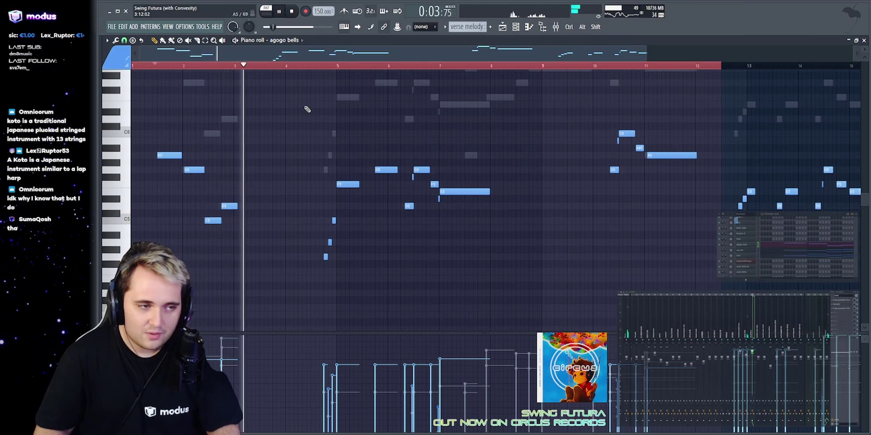
Play the verse melody's agogo bells from midway through bar 4, and show the piano channel's notes in the piano roll.
{"action": "left_click", "coordinate": [316, 65]}
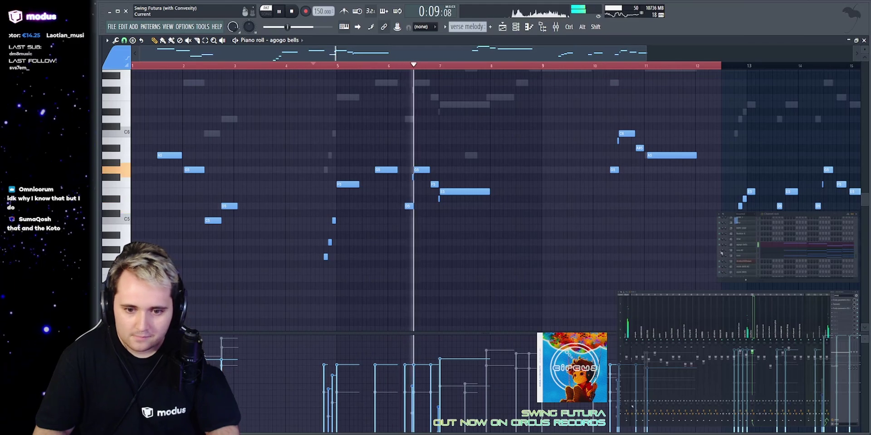
{"action": "key", "text": "space"}
{"action": "scroll", "coordinate": [353, 143], "scroll_direction": "up", "scroll_amount": 6}
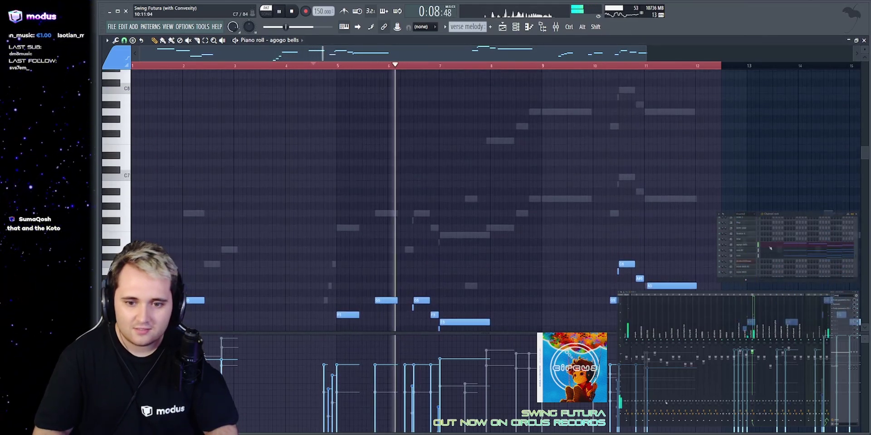
{"action": "double_click", "coordinate": [496, 143]}
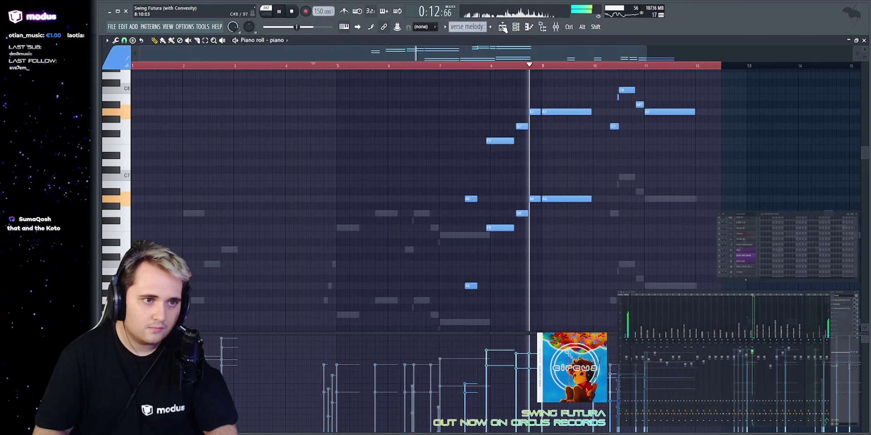
Keep playing the verse melody while examining the piano's low and high notes, with a brief look at the playlist, and stop playback.
{"action": "left_click", "coordinate": [502, 28]}
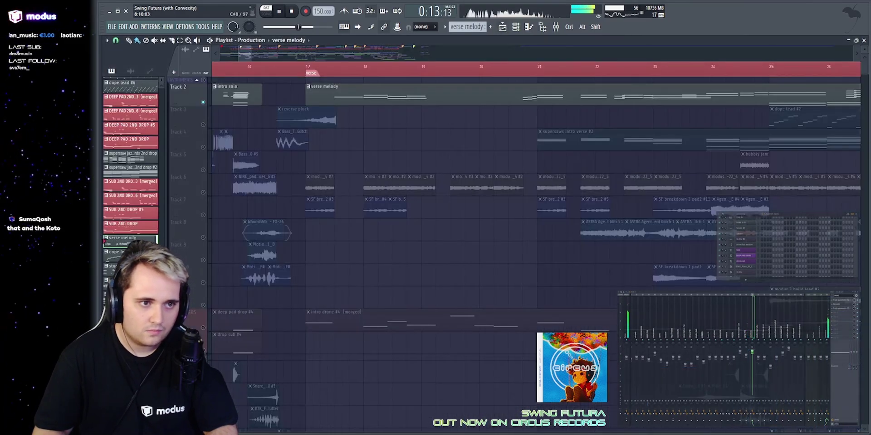
{"action": "left_click", "coordinate": [515, 27]}
{"action": "scroll", "coordinate": [585, 213], "scroll_direction": "up", "scroll_amount": 8}
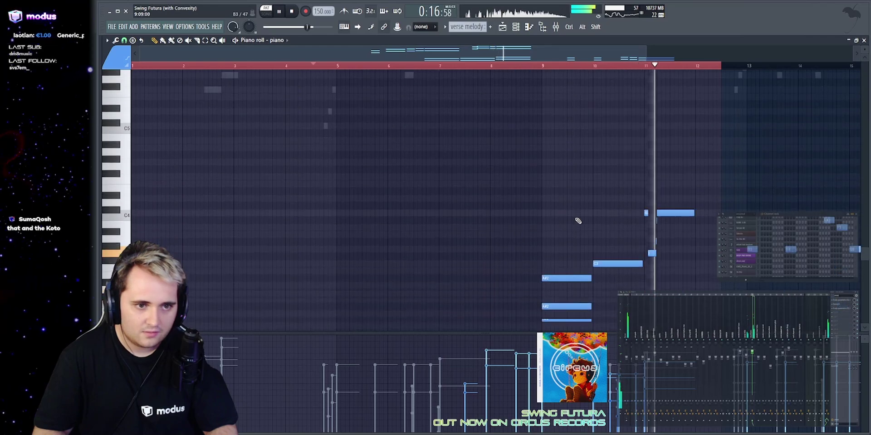
{"action": "scroll", "coordinate": [608, 195], "scroll_direction": "down", "scroll_amount": 2}
{"action": "scroll", "coordinate": [589, 171], "scroll_direction": "down", "scroll_amount": 8}
{"action": "key", "text": "space"}
{"action": "scroll", "coordinate": [568, 85], "scroll_direction": "up", "scroll_amount": 8}
{"action": "scroll", "coordinate": [653, 157], "scroll_direction": "up", "scroll_amount": 6}
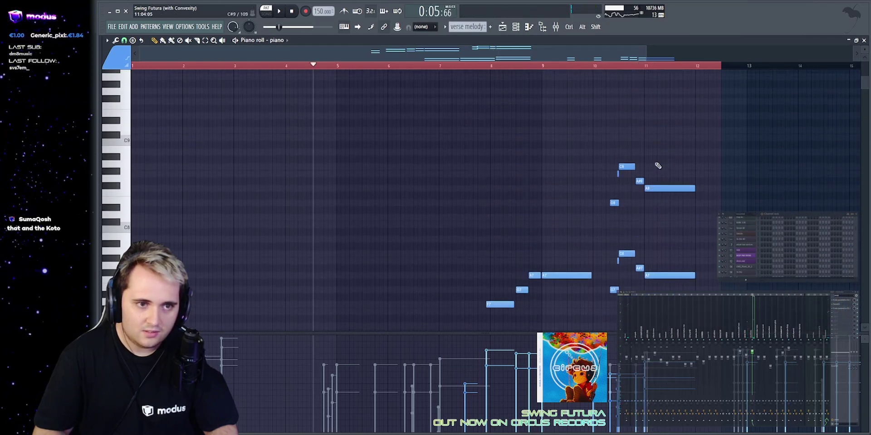
Examine the piano's octave-doubled high notes in bars 7 to 12 and its low notes in bars 9 to 12, and play the pattern.
{"action": "left_click_drag", "start_coordinate": [721, 122], "coordinate": [591, 295]}
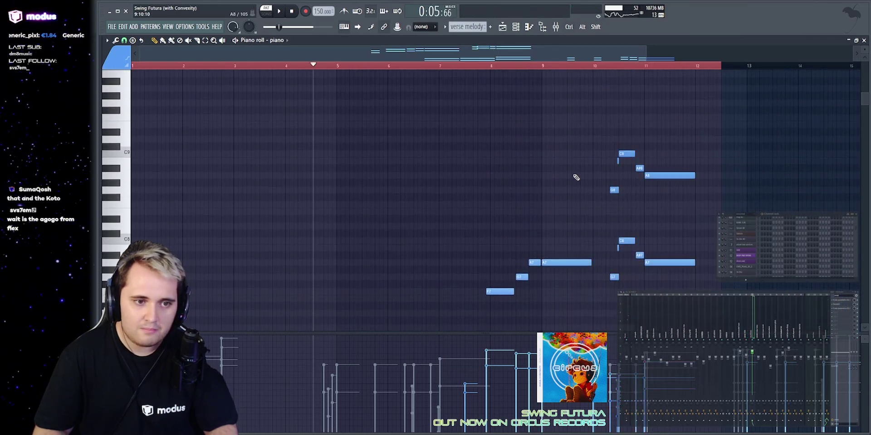
{"action": "left_click_drag", "start_coordinate": [533, 54], "coordinate": [621, 56]}
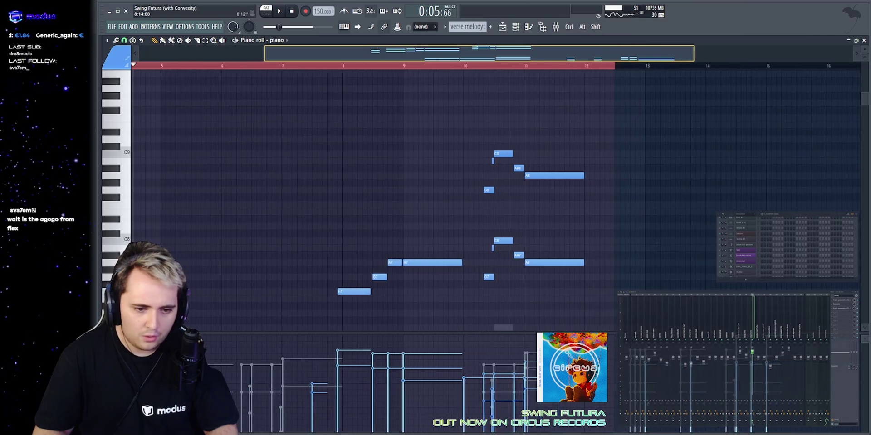
{"action": "scroll", "coordinate": [553, 134], "scroll_direction": "down", "scroll_amount": 20}
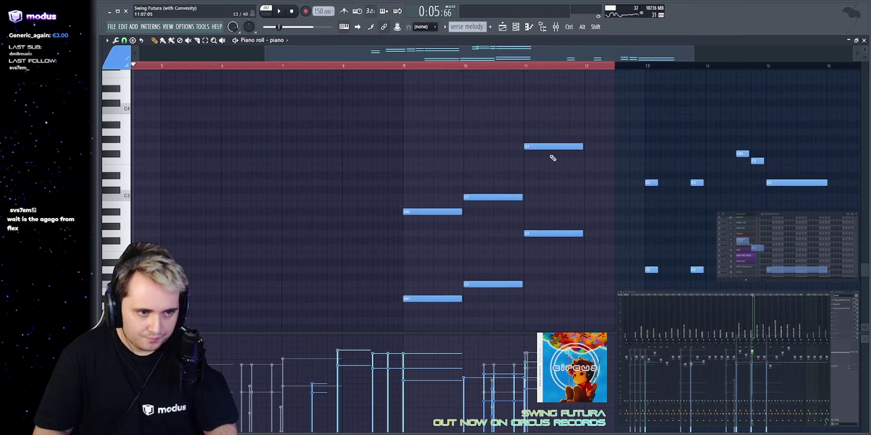
{"action": "left_click_drag", "start_coordinate": [561, 122], "coordinate": [426, 324]}
{"action": "scroll", "coordinate": [442, 142], "scroll_direction": "down", "scroll_amount": 1}
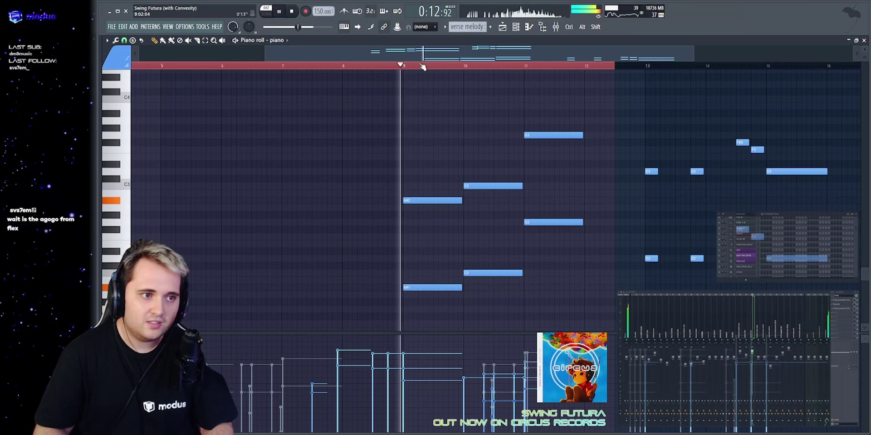
{"action": "key", "text": "space"}
Return to the playlist, solo Track 3 and then the SUB LAYERS track, and play the intro drone from just before the verse.
{"action": "key", "text": "F5"}
{"action": "left_click_drag", "start_coordinate": [491, 53], "coordinate": [491, 51]}
{"action": "key", "text": "space"}
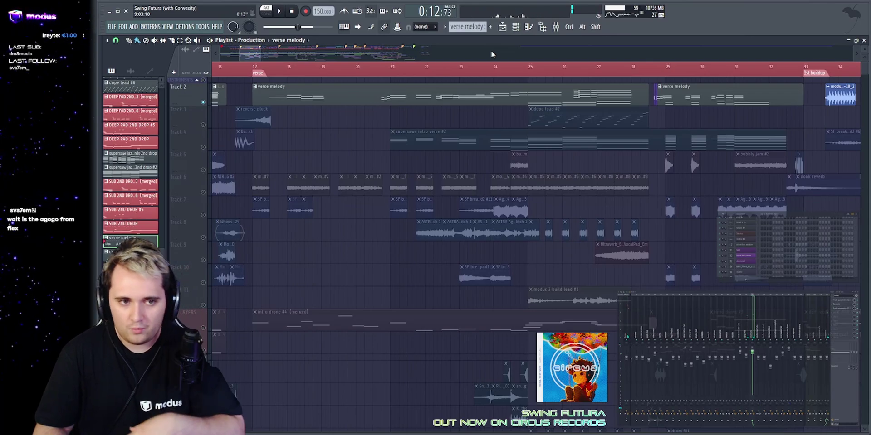
{"action": "right_click", "coordinate": [203, 125]}
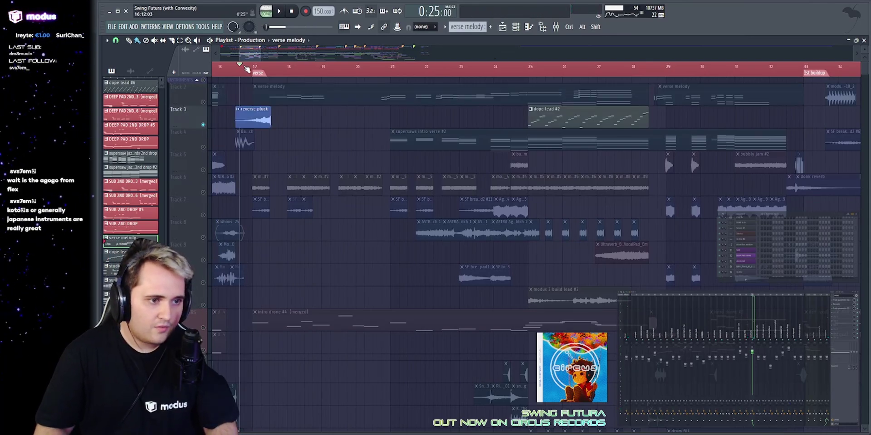
{"action": "right_click", "coordinate": [203, 328]}
{"action": "key", "text": "space"}
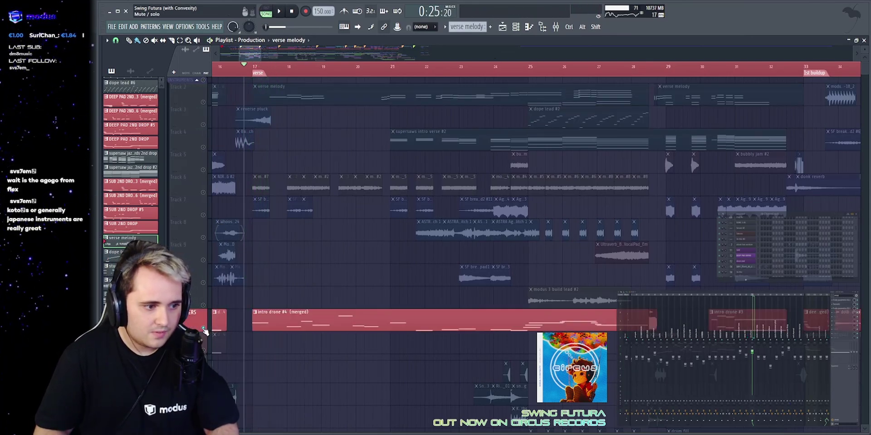
{"action": "scroll", "coordinate": [276, 267], "scroll_direction": "down", "scroll_amount": 7}
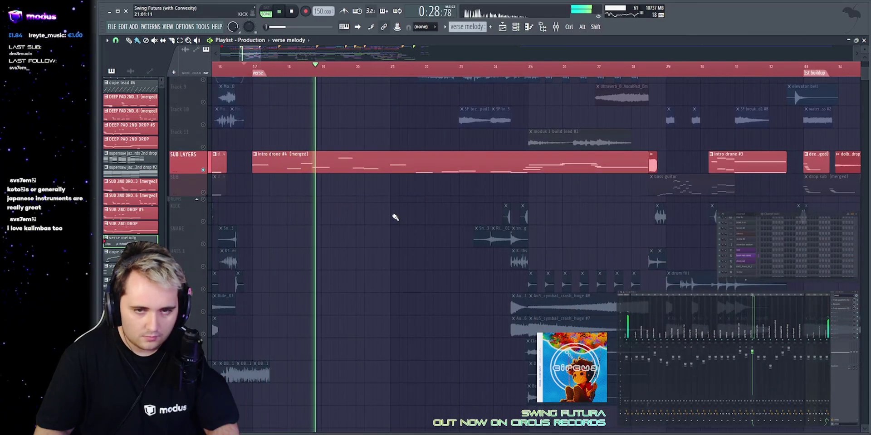
{"action": "scroll", "coordinate": [390, 222], "scroll_direction": "up", "scroll_amount": 7}
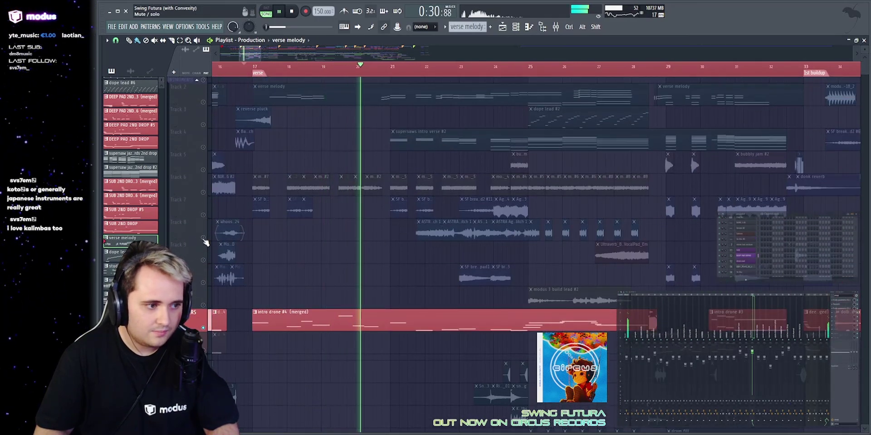
Solo Track 8 and play its ASTRA Agente.001 Displacement Glitch 1 clips from their start before bar 22.
{"action": "right_click", "coordinate": [203, 237]}
{"action": "key", "text": "space"}
{"action": "key", "text": "space"}
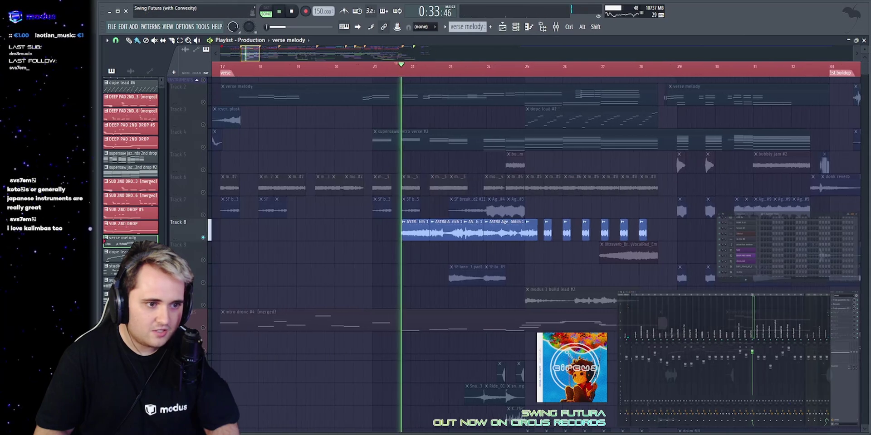
{"action": "scroll", "coordinate": [421, 66], "scroll_direction": "up", "scroll_amount": 3}
{"action": "scroll", "coordinate": [429, 49], "scroll_direction": "up", "scroll_amount": 1}
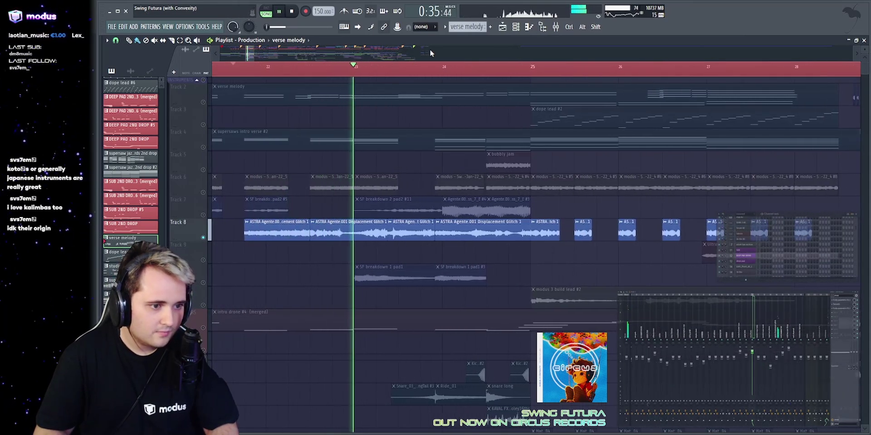
Open the ASTRA Agente.001 Displacement Glitch 1 clip and its Rezonator effect, play the changing chord states, and close the windows.
{"action": "left_click", "coordinate": [476, 238]}
{"action": "double_click", "coordinate": [476, 238]}
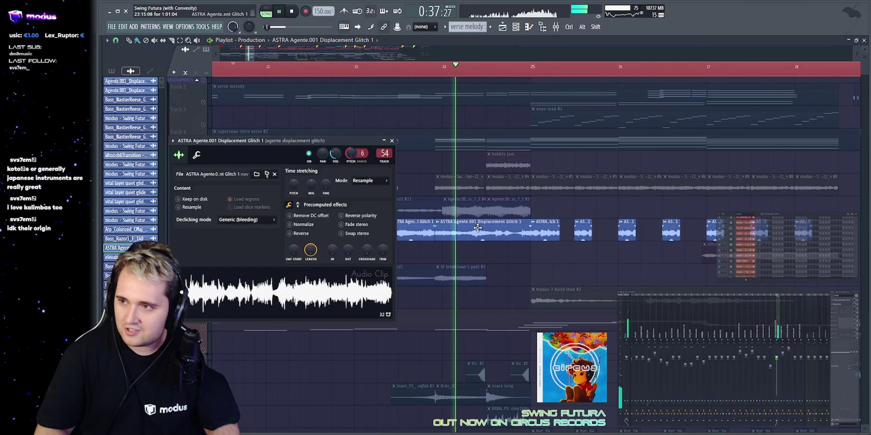
{"action": "key", "text": "space"}
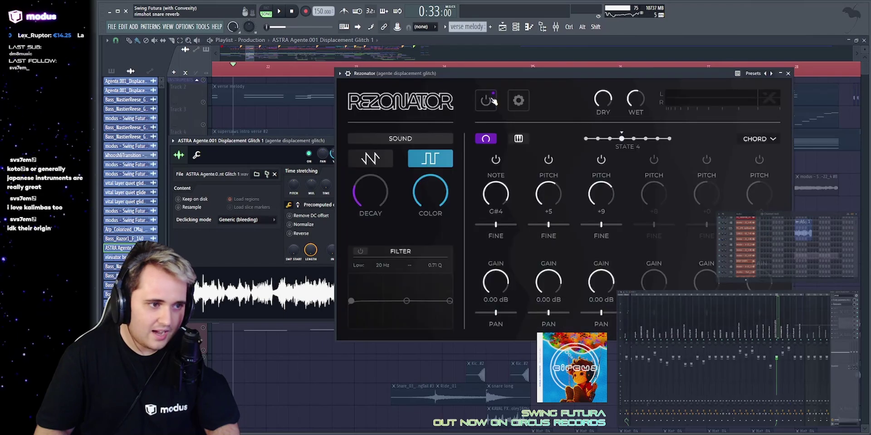
{"action": "left_click_drag", "start_coordinate": [509, 73], "coordinate": [349, 107]}
{"action": "key", "text": "space"}
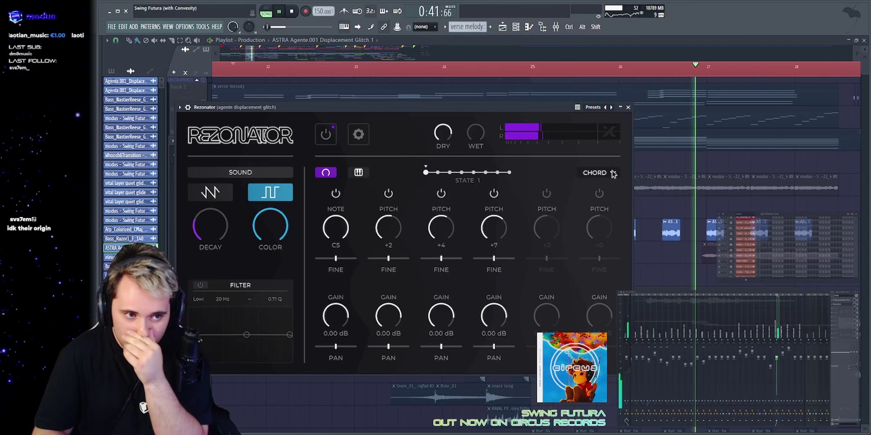
{"action": "right_click", "coordinate": [685, 169]}
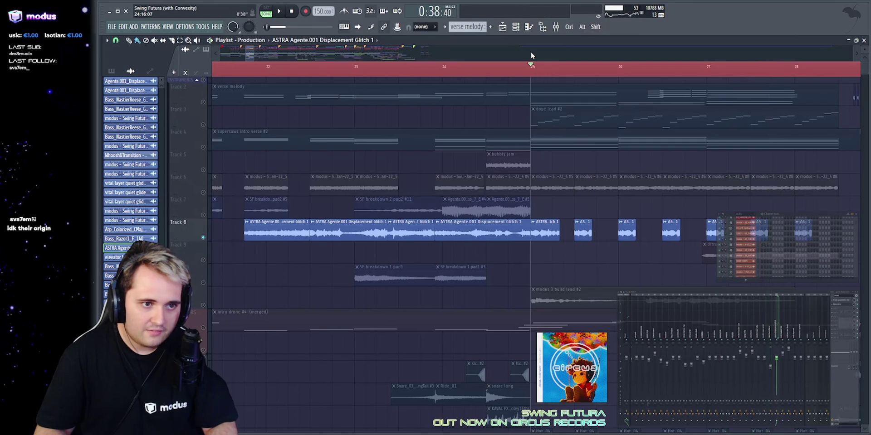
Highlight Track 8's short glitch clips from bar 25 onward, play them soloed from bar 25, and clear the selection.
{"action": "scroll", "coordinate": [530, 53], "scroll_direction": "right", "scroll_amount": 2}
{"action": "left_click_drag", "start_coordinate": [641, 233], "coordinate": [731, 230]}
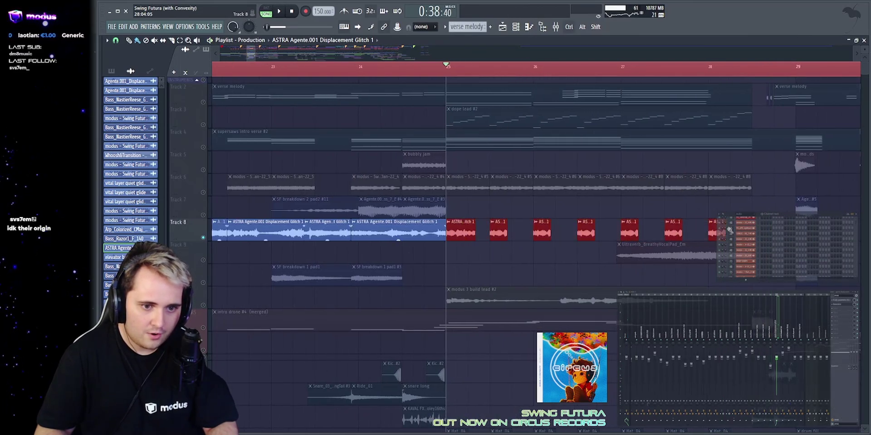
{"action": "key", "text": "space"}
{"action": "left_click", "coordinate": [743, 231], "text": "ctrl"}
{"action": "scroll", "coordinate": [515, 212], "scroll_direction": "down", "scroll_amount": 1}
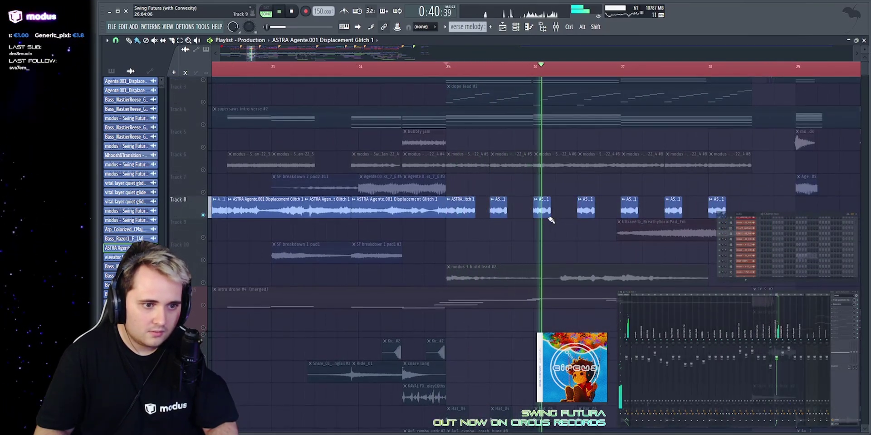
{"action": "scroll", "coordinate": [540, 217], "scroll_direction": "down", "scroll_amount": 3}
{"action": "scroll", "coordinate": [529, 241], "scroll_direction": "up", "scroll_amount": 4}
{"action": "key", "text": "space"}
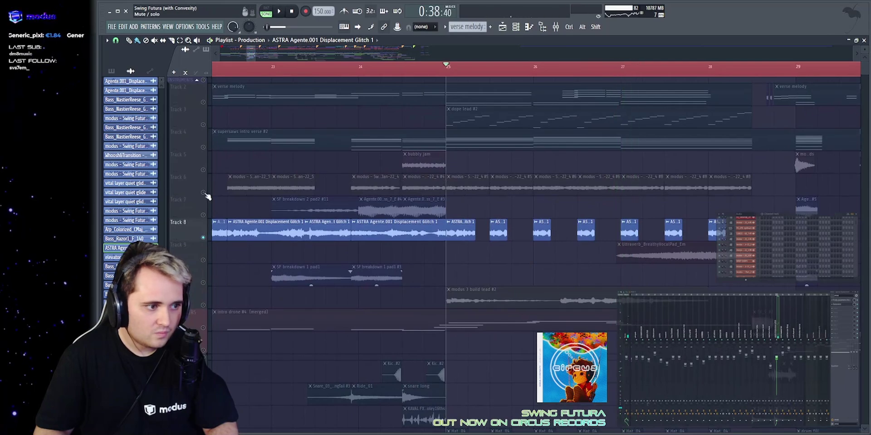
Solo Track 6 and play its audio clips from bar 25.
{"action": "left_click", "coordinate": [203, 193], "text": "ctrl"}
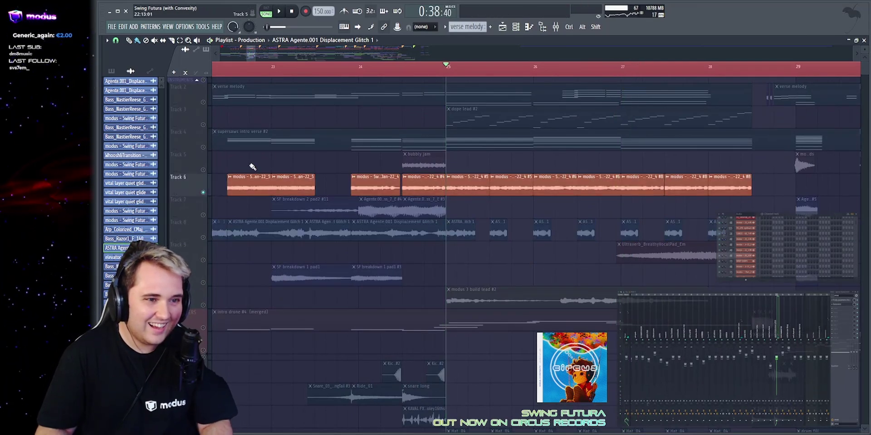
{"action": "key", "text": "space"}
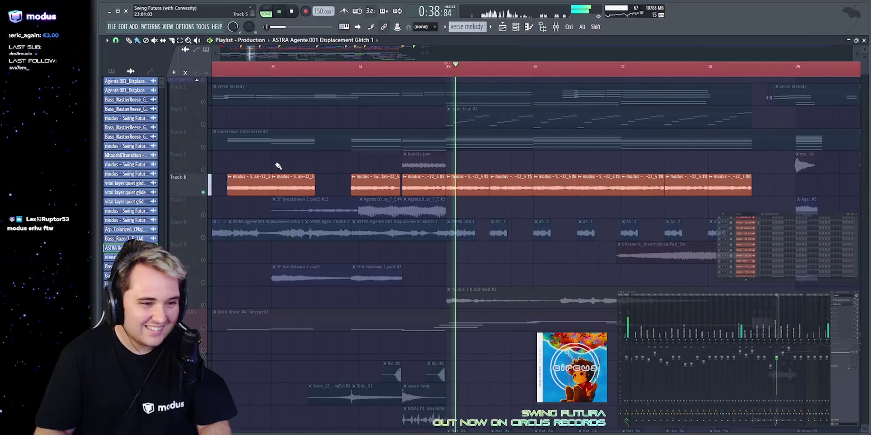
{"action": "key", "text": "space"}
Solo Track 4 and play the supersaws intro verse #2 pattern from bar 25.
{"action": "left_click", "coordinate": [203, 147], "text": "ctrl"}
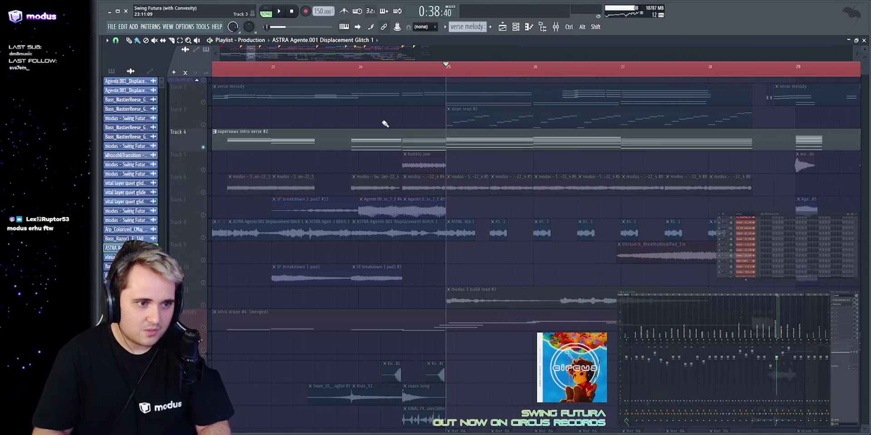
{"action": "key", "text": "space"}
{"action": "scroll", "coordinate": [443, 53], "scroll_direction": "down", "scroll_amount": 2}
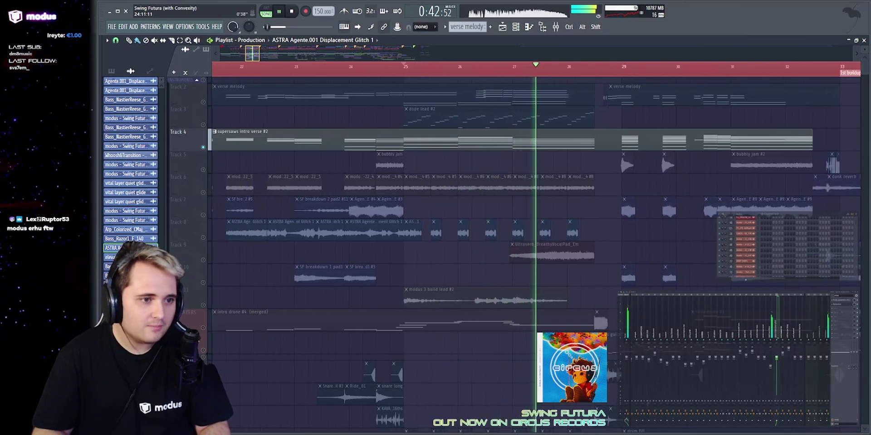
{"action": "scroll", "coordinate": [249, 53], "scroll_direction": "up", "scroll_amount": 1}
{"action": "key", "text": "space"}
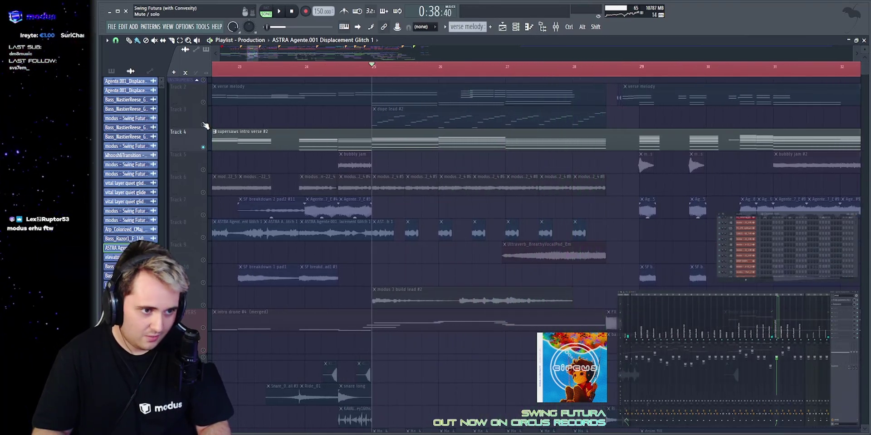
Solo Track 3 and play the dope lead #2 pattern from bar 25, and bring the 1st drop section into view.
{"action": "right_click", "coordinate": [203, 124]}
{"action": "key", "text": "space"}
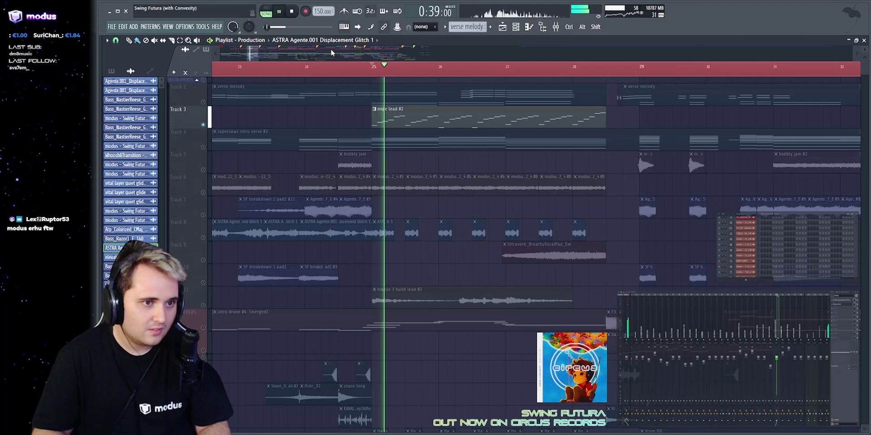
{"action": "scroll", "coordinate": [331, 49], "scroll_direction": "down", "scroll_amount": 4}
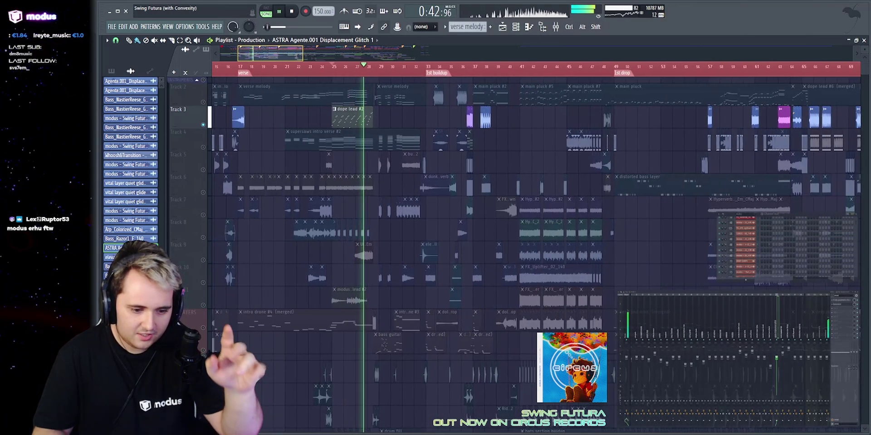
{"action": "left_click_drag", "start_coordinate": [247, 54], "coordinate": [270, 85]}
{"action": "key", "text": "space"}
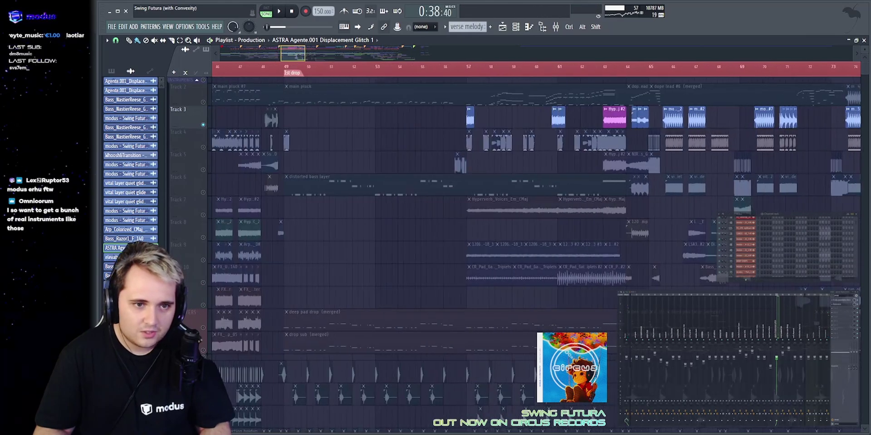
Solo Track 2 and play the dope lead in the 1st drop from bar 64, and return to the verse section.
{"action": "right_click", "coordinate": [203, 103]}
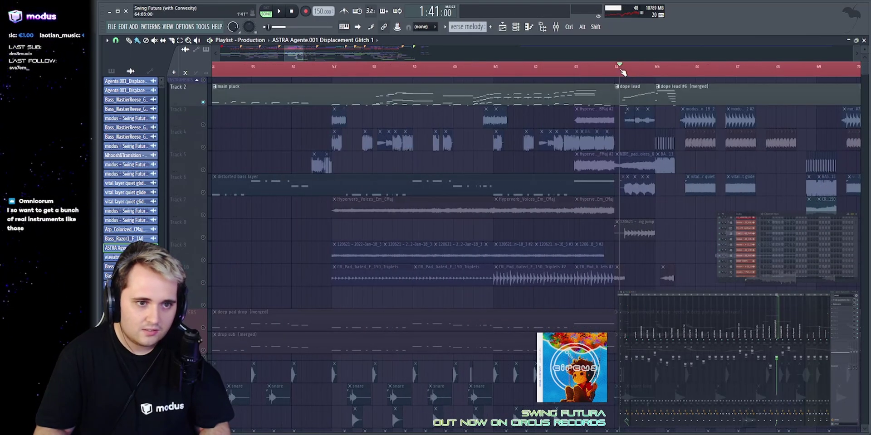
{"action": "key", "text": "space"}
{"action": "scroll", "coordinate": [591, 51], "scroll_direction": "down", "scroll_amount": 4}
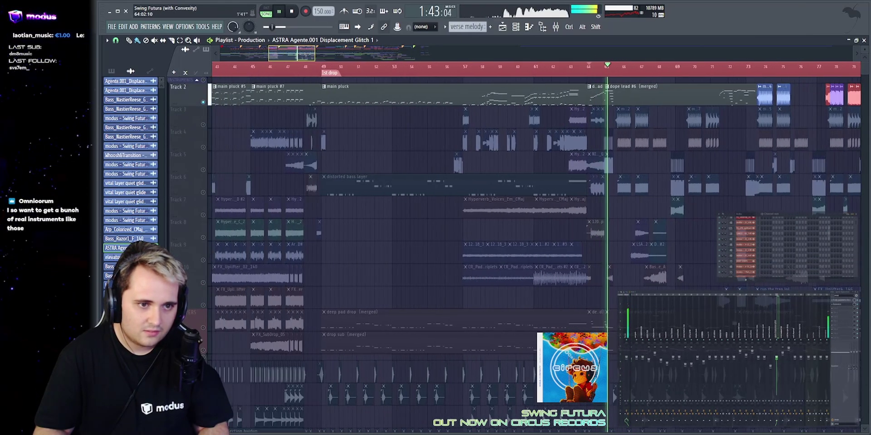
{"action": "key", "text": "space"}
{"action": "left_click_drag", "start_coordinate": [292, 53], "coordinate": [256, 78]}
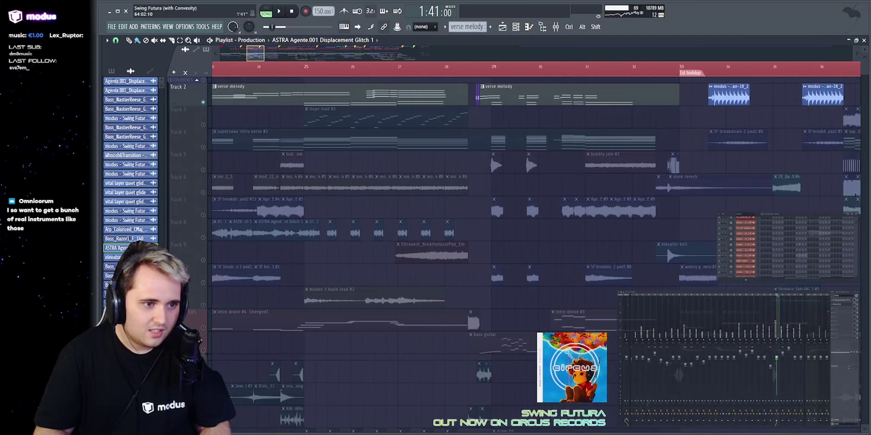
Restore all tracks from solo and play the full arrangement from the end of bar 28, ahead of the 1st buildup.
{"action": "scroll", "coordinate": [535, 227], "scroll_direction": "down", "scroll_amount": 4}
{"action": "scroll", "coordinate": [535, 227], "scroll_direction": "left", "scroll_amount": 5}
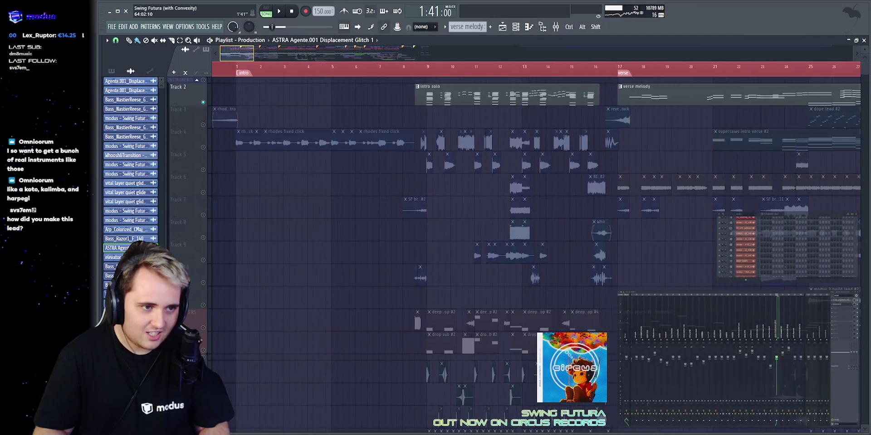
{"action": "left_click_drag", "start_coordinate": [509, 53], "coordinate": [532, 62]}
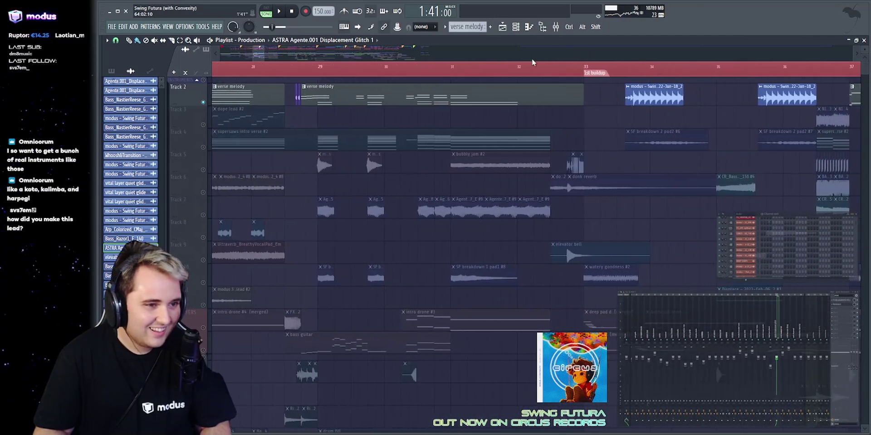
{"action": "right_click", "coordinate": [203, 102]}
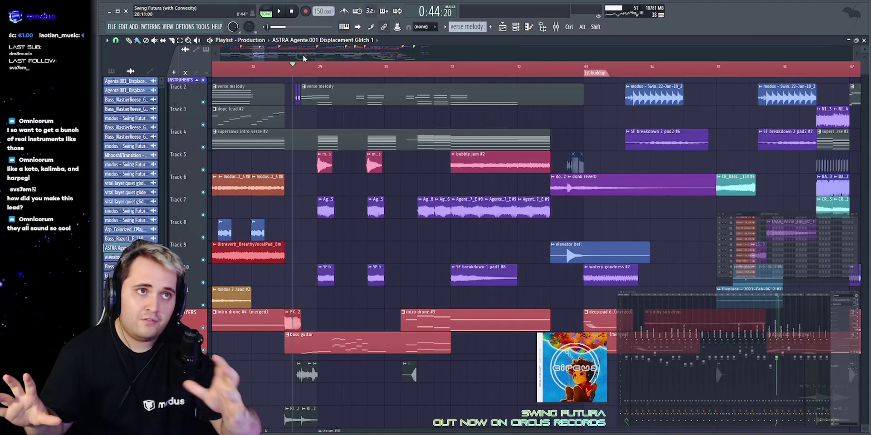
{"action": "left_click_drag", "start_coordinate": [290, 84], "coordinate": [544, 335]}
{"action": "left_click", "coordinate": [535, 266], "text": "ctrl"}
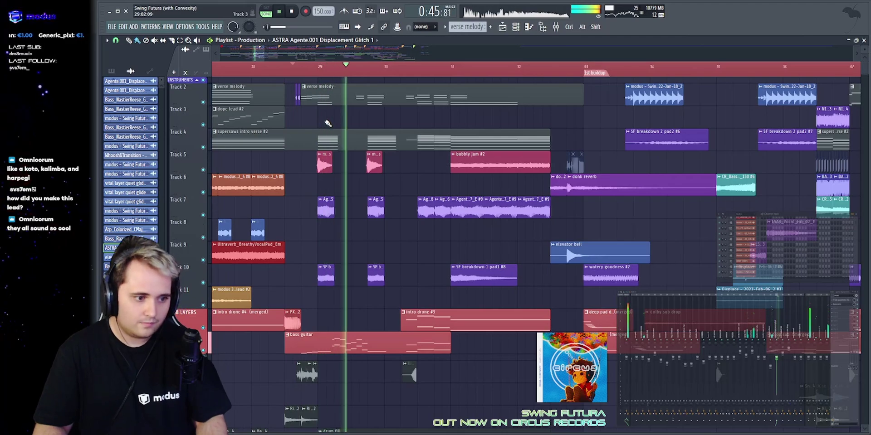
Solo the SUB track and play the bass guitar pattern from the end of bar 28.
{"action": "scroll", "coordinate": [359, 255], "scroll_direction": "down", "scroll_amount": 1}
{"action": "scroll", "coordinate": [359, 256], "scroll_direction": "down", "scroll_amount": 4}
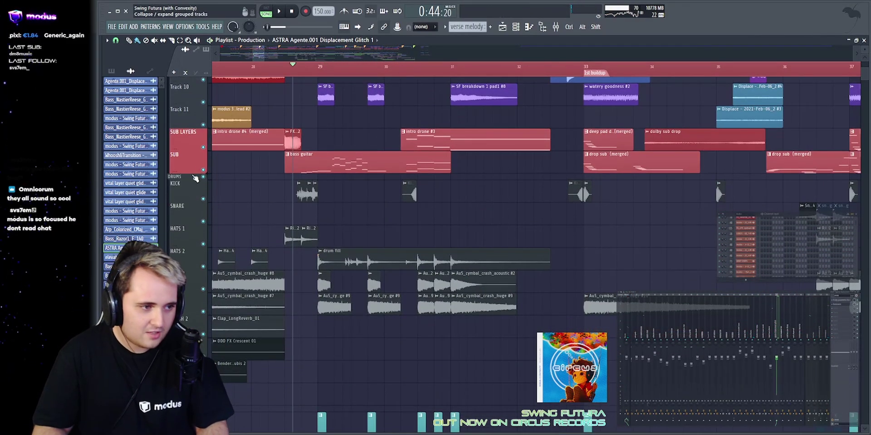
{"action": "right_click", "coordinate": [203, 170]}
{"action": "key", "text": "space"}
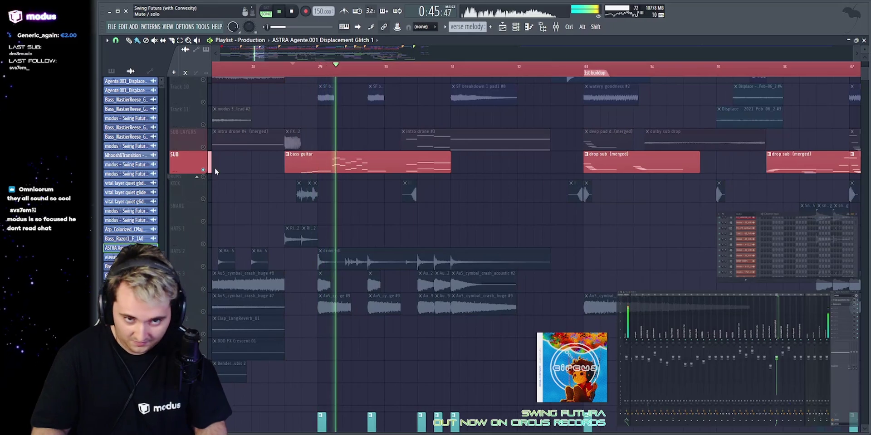
{"action": "key", "text": "space"}
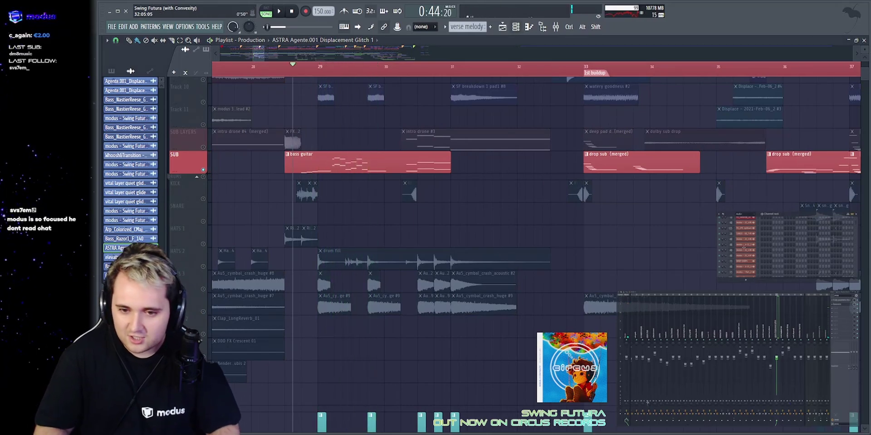
Locate the bass guitar pattern's violin BASS channel in the channel rack and show its MODO BASS instrument.
{"action": "key", "text": "Page_Down"}
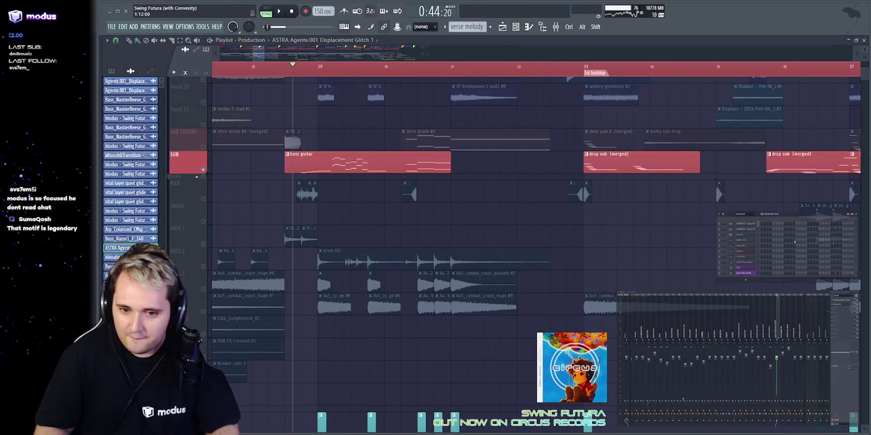
{"action": "scroll", "coordinate": [794, 242], "scroll_direction": "down", "scroll_amount": 6}
{"action": "scroll", "coordinate": [767, 243], "scroll_direction": "up", "scroll_amount": 4}
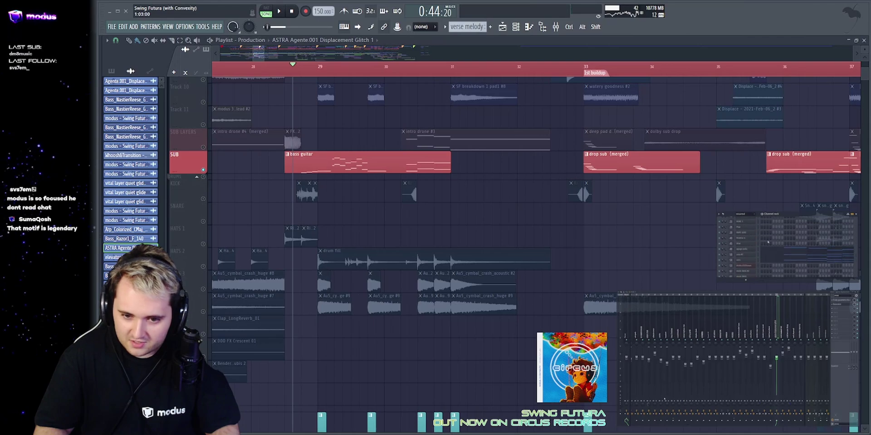
{"action": "scroll", "coordinate": [768, 243], "scroll_direction": "down", "scroll_amount": 5}
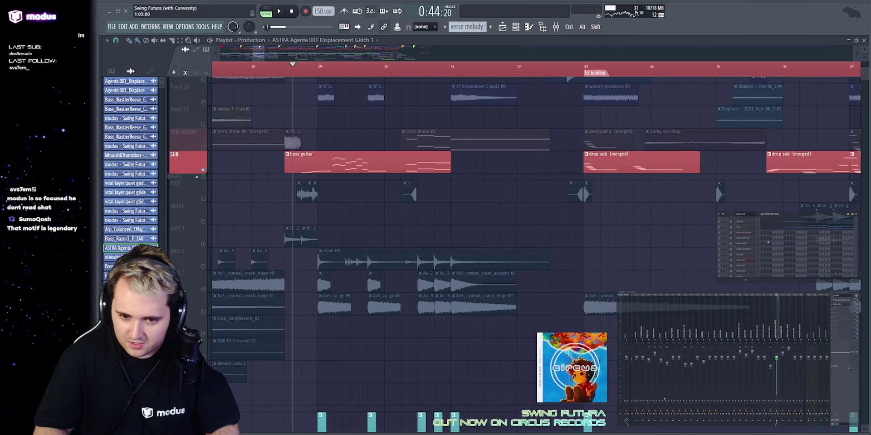
{"action": "scroll", "coordinate": [767, 242], "scroll_direction": "up", "scroll_amount": 10}
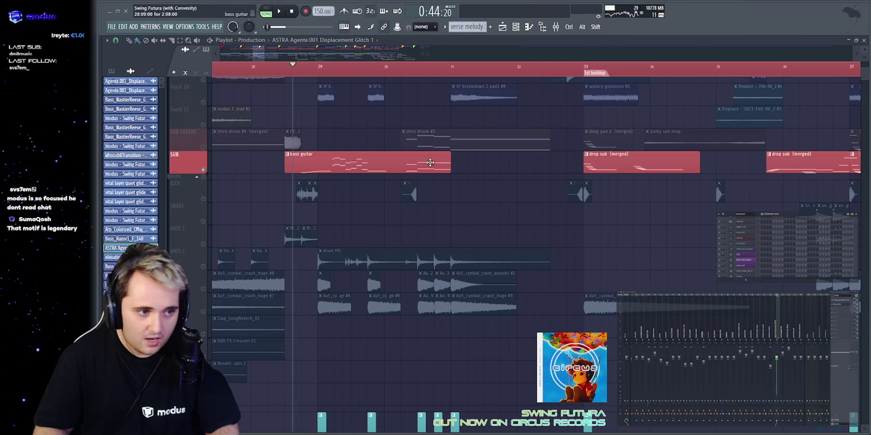
{"action": "left_click", "coordinate": [412, 162]}
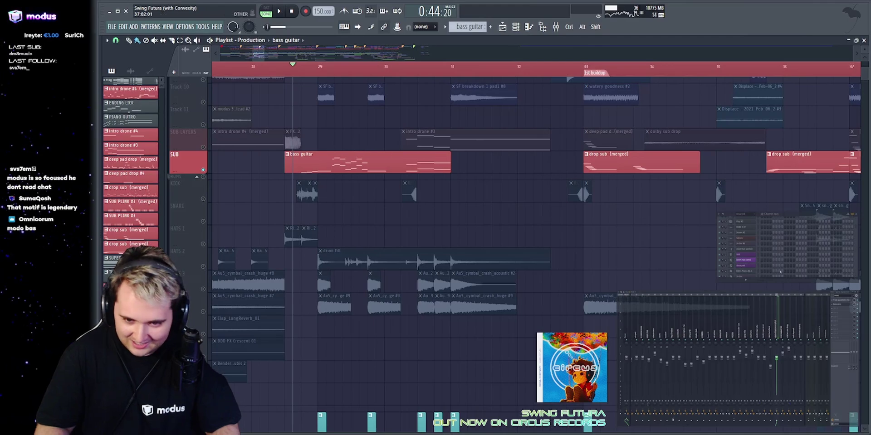
{"action": "scroll", "coordinate": [780, 271], "scroll_direction": "down", "scroll_amount": 5}
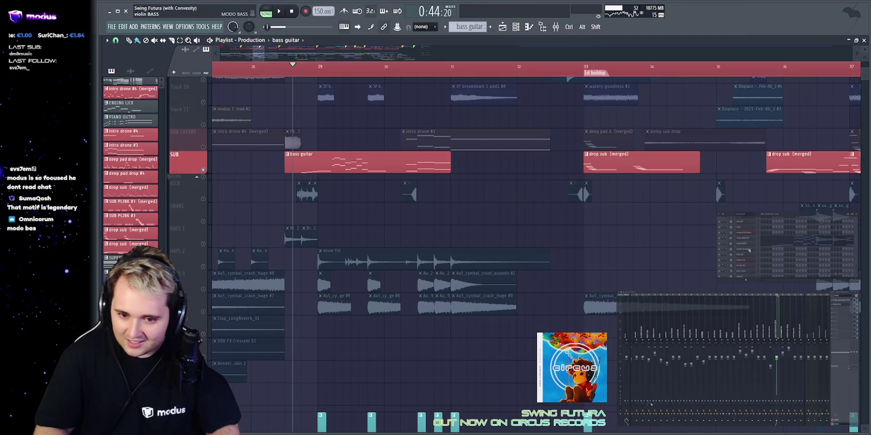
{"action": "left_click", "coordinate": [754, 250]}
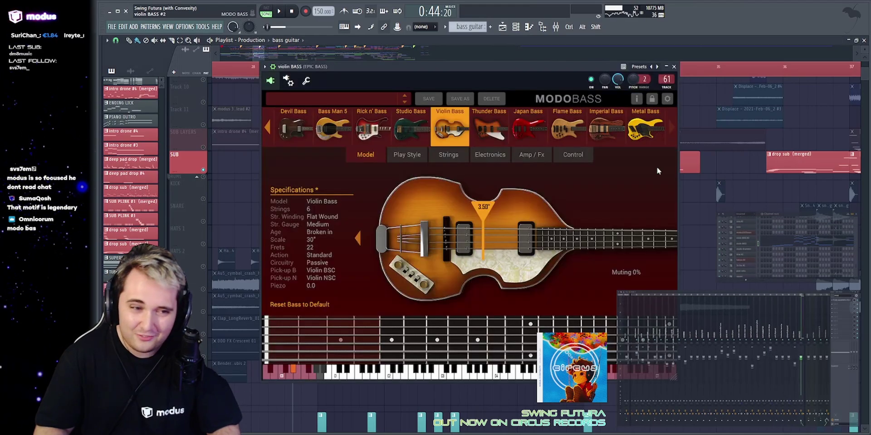
{"action": "left_click_drag", "start_coordinate": [463, 66], "coordinate": [428, 66]}
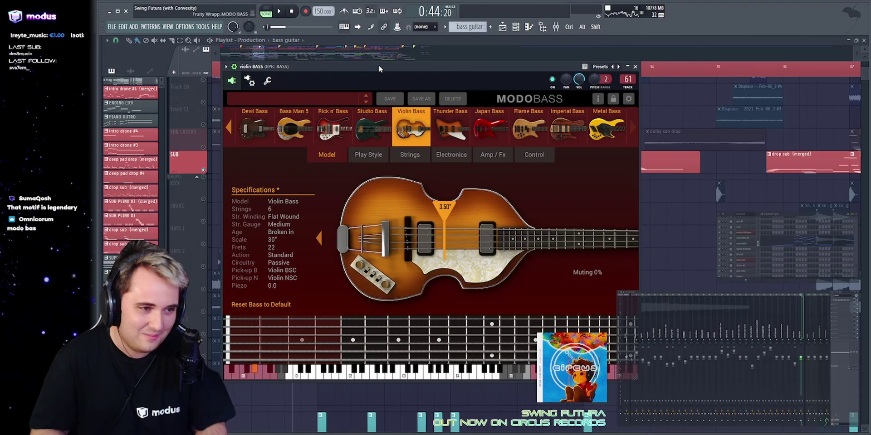
{"action": "left_click_drag", "start_coordinate": [379, 68], "coordinate": [438, 77]}
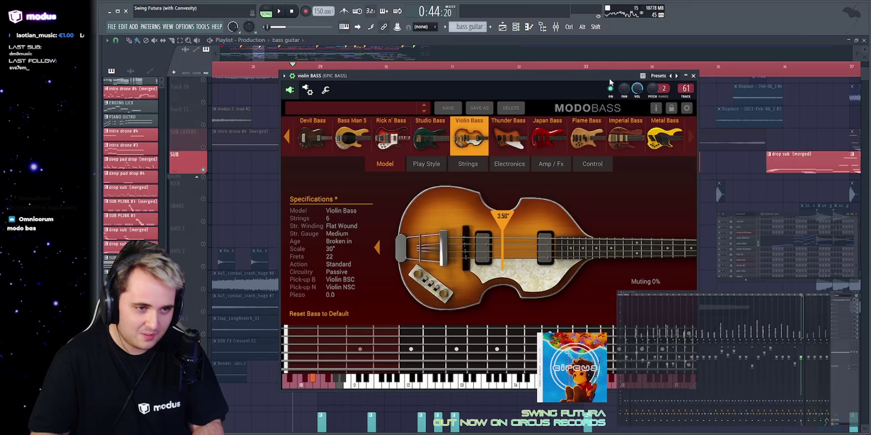
Play the soloed bass guitar pattern again, viewing the notes on the MODO BASS fretboard, and close the instrument.
{"action": "key", "text": "space"}
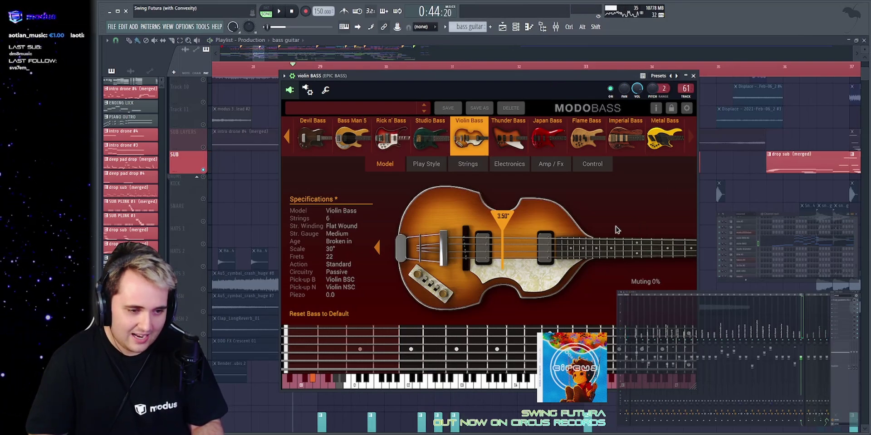
{"action": "key", "text": "space"}
{"action": "key", "text": "Escape"}
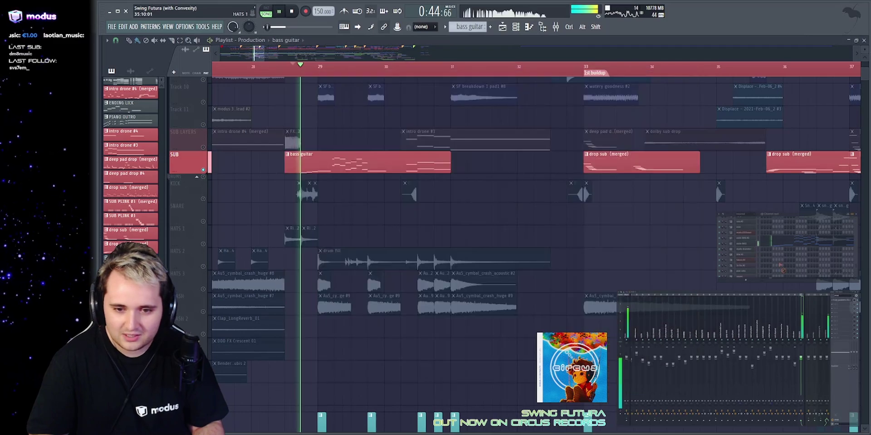
{"action": "key", "text": "space"}
{"action": "key", "text": "space"}
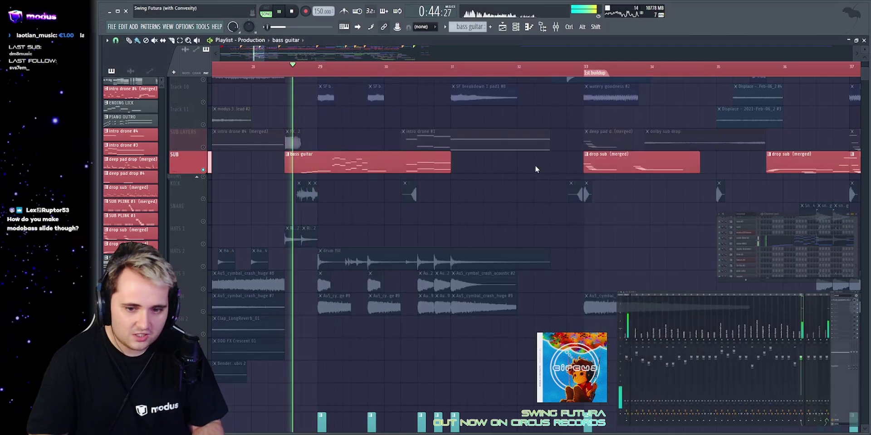
{"action": "key", "text": "Tab"}
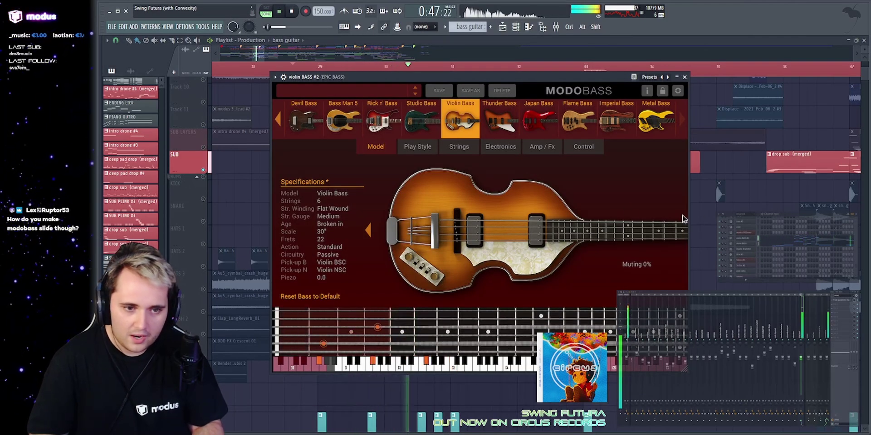
{"action": "key", "text": "Escape"}
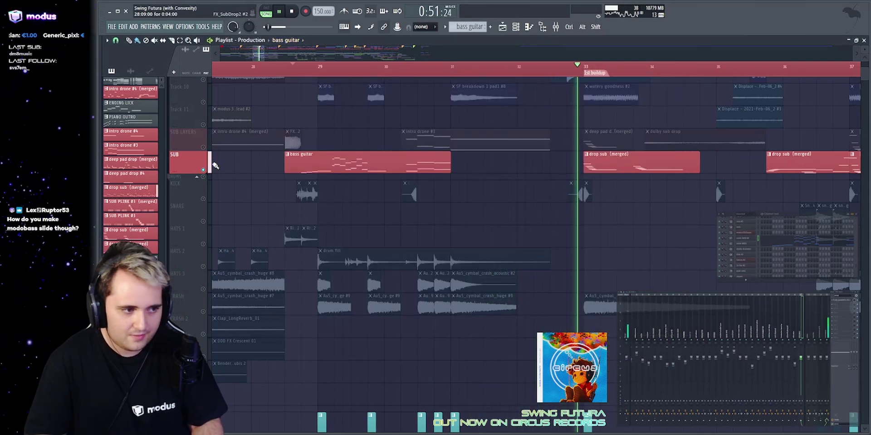
{"action": "key", "text": "space"}
Solo the DRUMS group and play its drum fill and cymbal crashes from the end of bar 28.
{"action": "right_click", "coordinate": [204, 176]}
{"action": "key", "text": "space"}
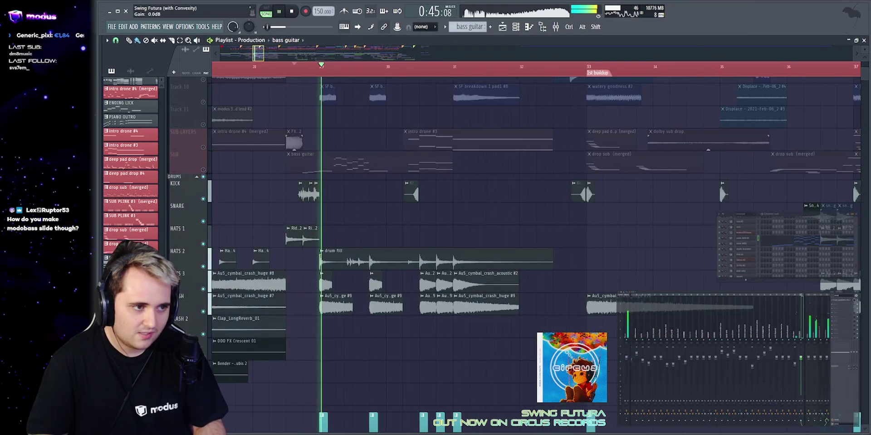
{"action": "scroll", "coordinate": [328, 107], "scroll_direction": "up", "scroll_amount": 4}
{"action": "scroll", "coordinate": [325, 229], "scroll_direction": "down", "scroll_amount": 2}
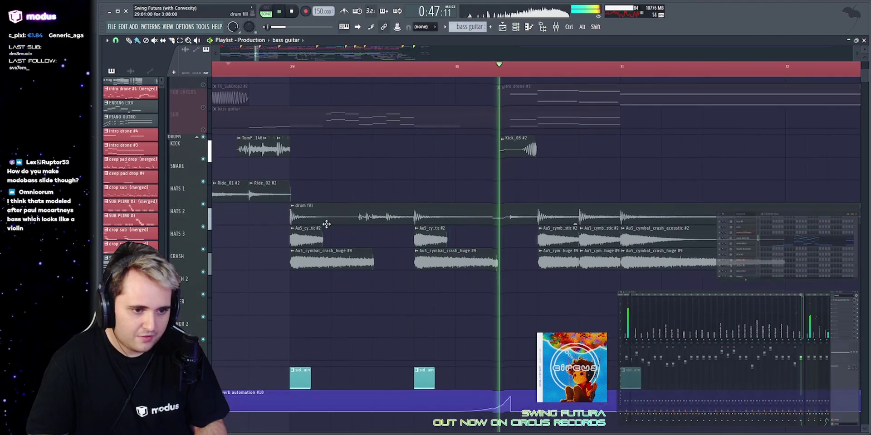
{"action": "scroll", "coordinate": [394, 64], "scroll_direction": "down", "scroll_amount": 2}
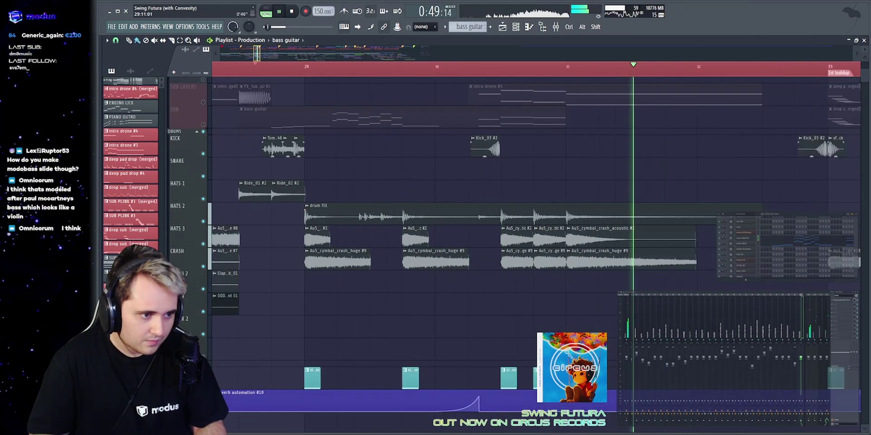
{"action": "left_click_drag", "start_coordinate": [268, 214], "coordinate": [688, 202]}
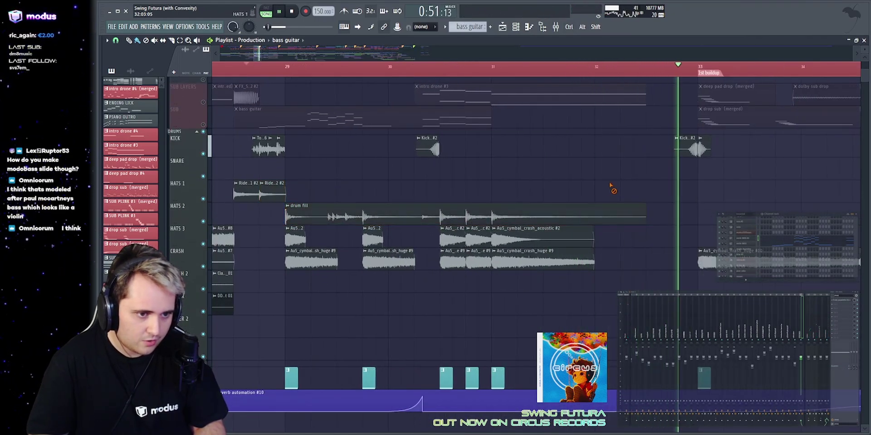
{"action": "scroll", "coordinate": [603, 193], "scroll_direction": "up", "scroll_amount": 10}
{"action": "key", "text": "space"}
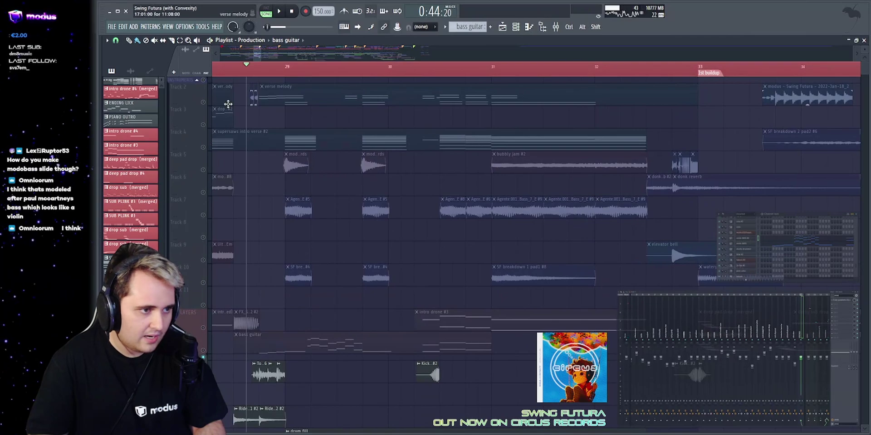
Solo Track 5 and play its modus 11 cool chords clips from the end of bar 28.
{"action": "scroll", "coordinate": [312, 67], "scroll_direction": "down", "scroll_amount": 1}
{"action": "right_click", "coordinate": [204, 169]}
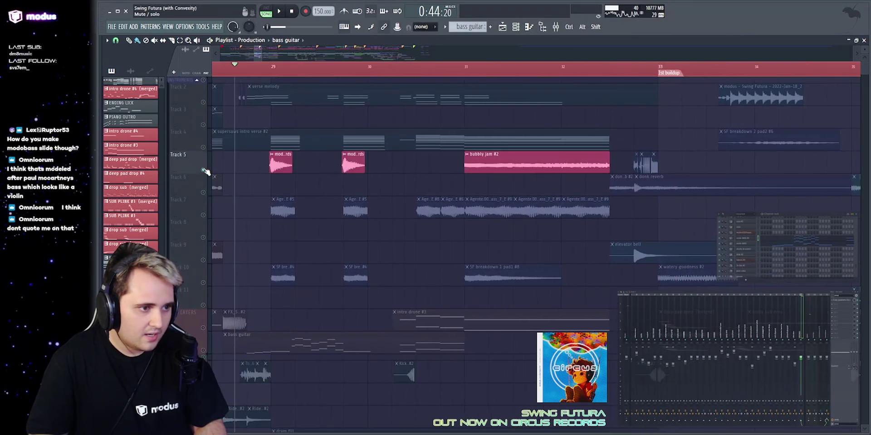
{"action": "key", "text": "space"}
{"action": "scroll", "coordinate": [297, 51], "scroll_direction": "up", "scroll_amount": 1}
{"action": "scroll", "coordinate": [298, 51], "scroll_direction": "up", "scroll_amount": 2}
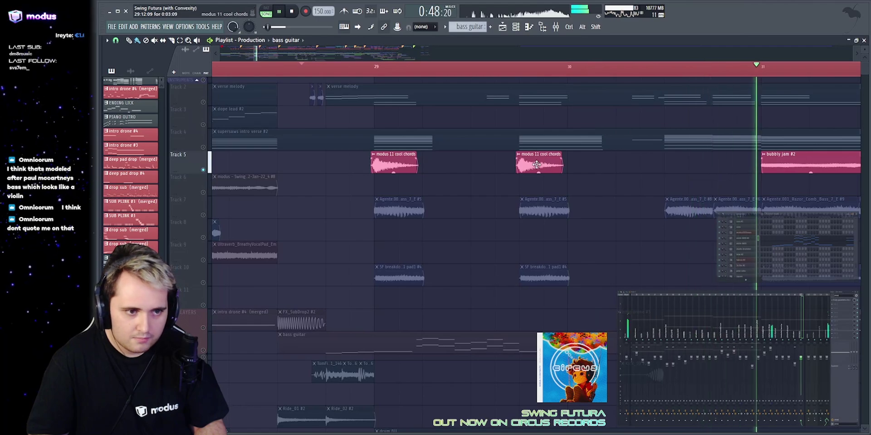
{"action": "key", "text": "space"}
Inspect the modus 11 cool chords clip's sample settings, preview a sample in the browser, and close both.
{"action": "left_click", "coordinate": [548, 166]}
{"action": "left_click", "coordinate": [111, 248]}
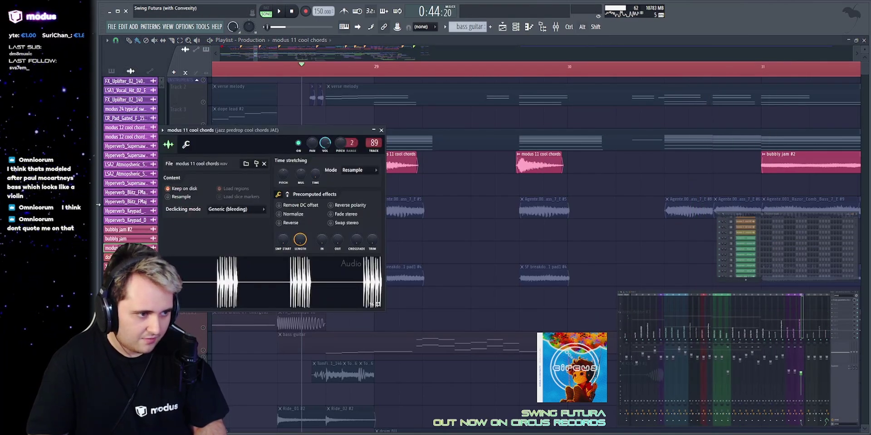
{"action": "key", "text": "alt+F8"}
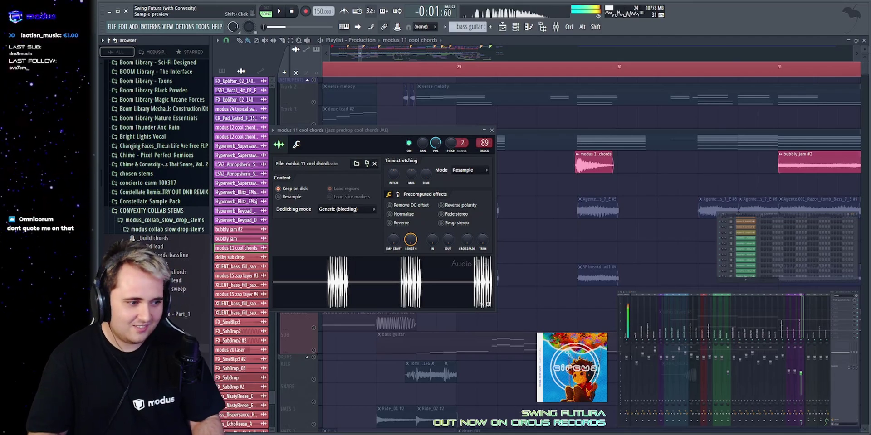
{"action": "key", "text": "alt+F8"}
{"action": "left_click", "coordinate": [382, 130]}
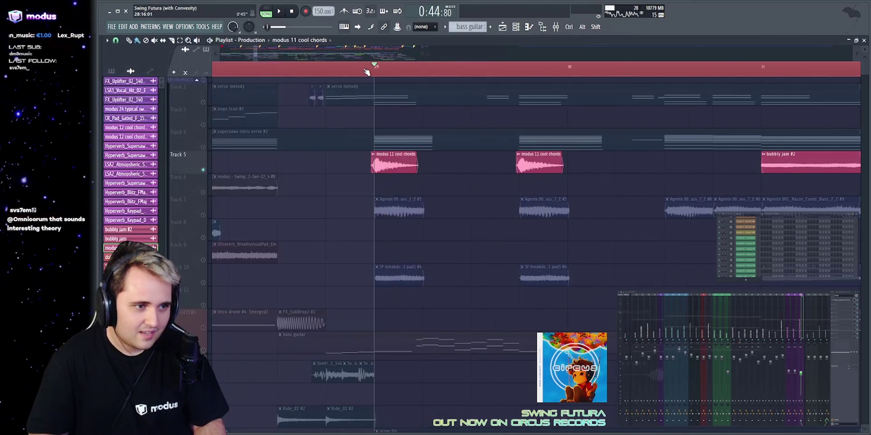
Play soloed Track 5 from bar 29, and replay the bubbly jam #2 clip from just before bar 31.
{"action": "key", "text": "space"}
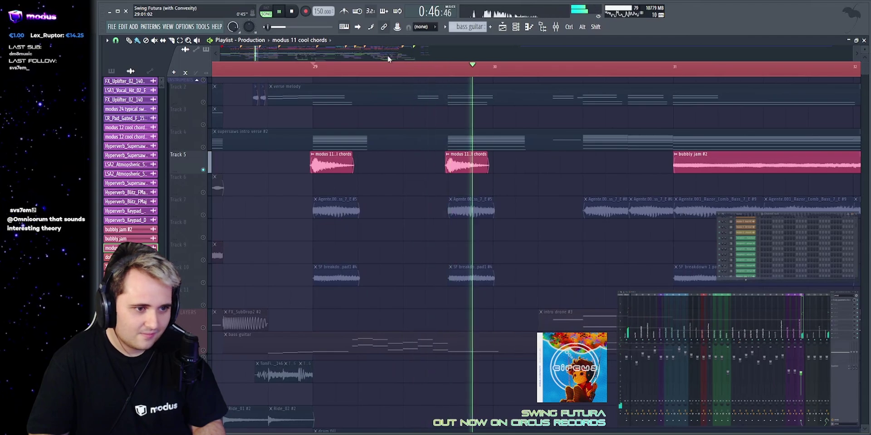
{"action": "left_click_drag", "start_coordinate": [257, 53], "coordinate": [260, 53]}
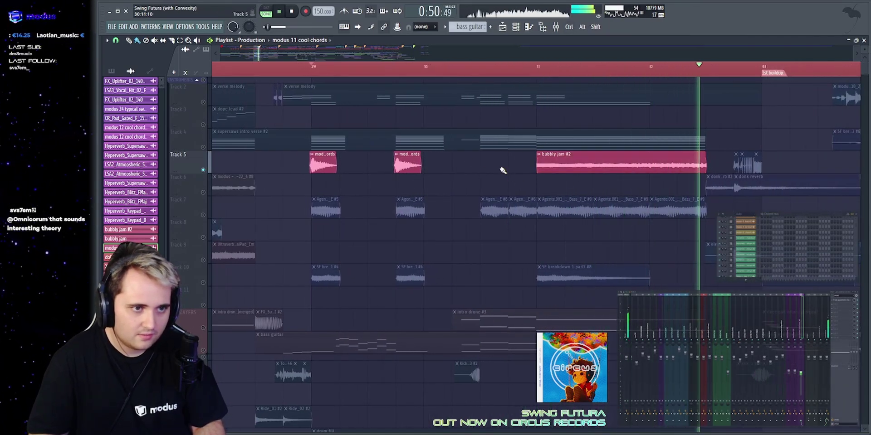
{"action": "key", "text": "space"}
{"action": "key", "text": "space"}
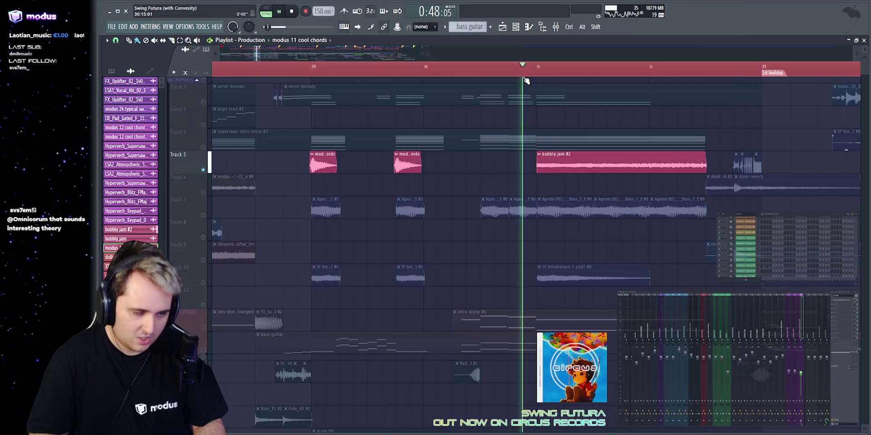
Play the soloed bubbly jam #2 clip on Track 5 from just before bar 31.
{"action": "key", "text": "space"}
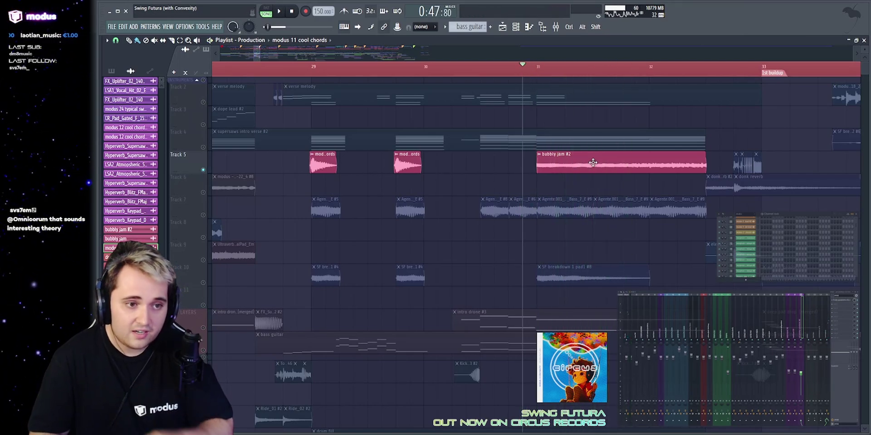
{"action": "key", "text": "space"}
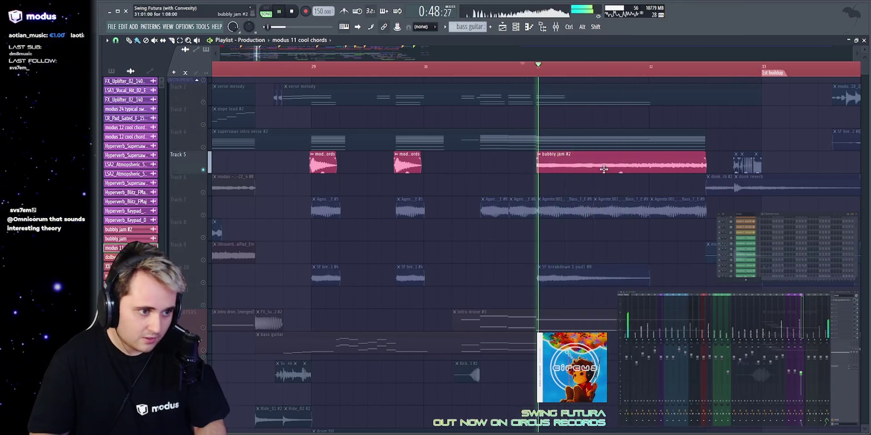
{"action": "key", "text": "space"}
Solo Track 7 and play its bass clips from the second chord hit in bar 29.
{"action": "right_click", "coordinate": [203, 215]}
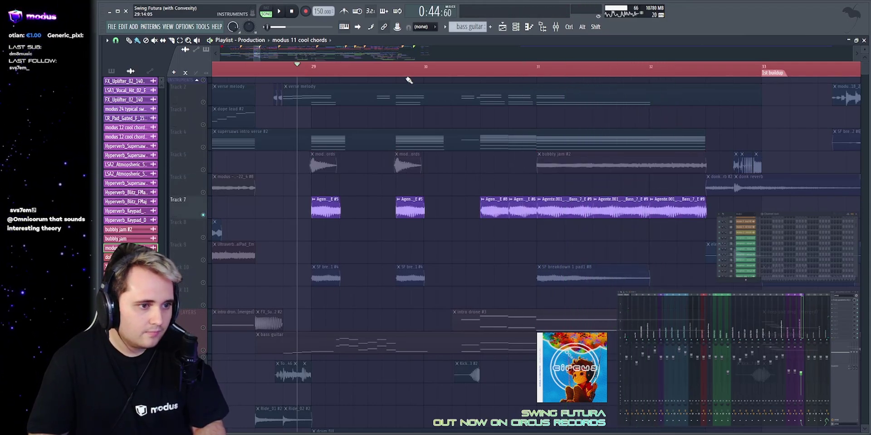
{"action": "key", "text": "space"}
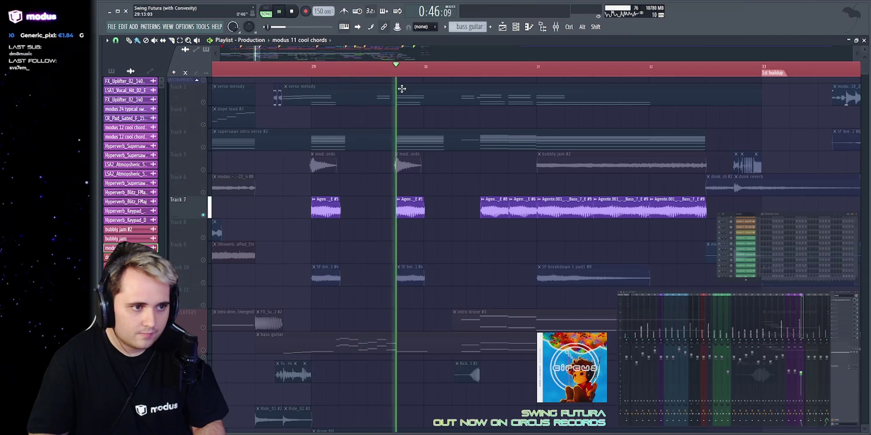
{"action": "scroll", "coordinate": [475, 150], "scroll_direction": "down", "scroll_amount": 3}
{"action": "scroll", "coordinate": [499, 163], "scroll_direction": "down", "scroll_amount": 1}
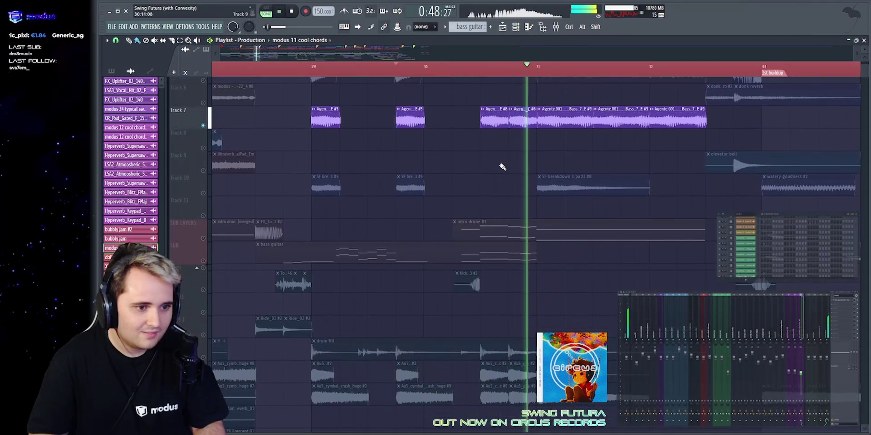
Solo the SUB LAYERS track and play its intro drone #3 clip.
{"action": "right_click", "coordinate": [203, 238]}
{"action": "key", "text": "space"}
{"action": "key", "text": "space"}
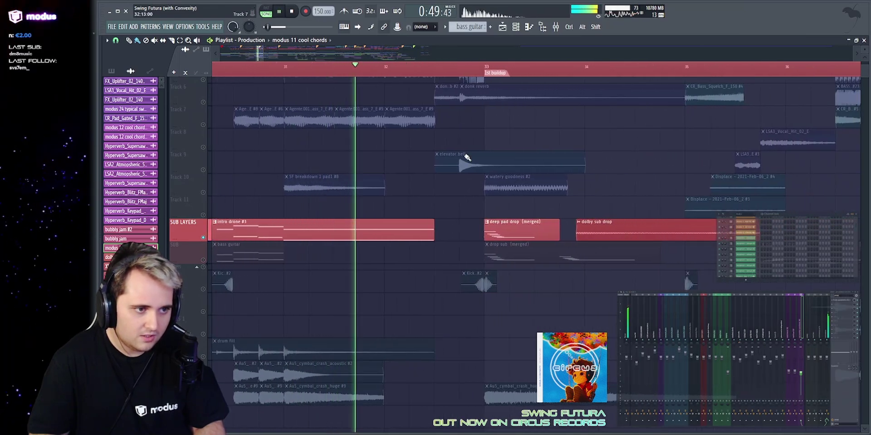
Solo Track 5 again and set the playhead near the end of the bubbly jam #2 clip, before the 1st buildup.
{"action": "scroll", "coordinate": [462, 163], "scroll_direction": "up", "scroll_amount": 4}
{"action": "right_click", "coordinate": [203, 170]}
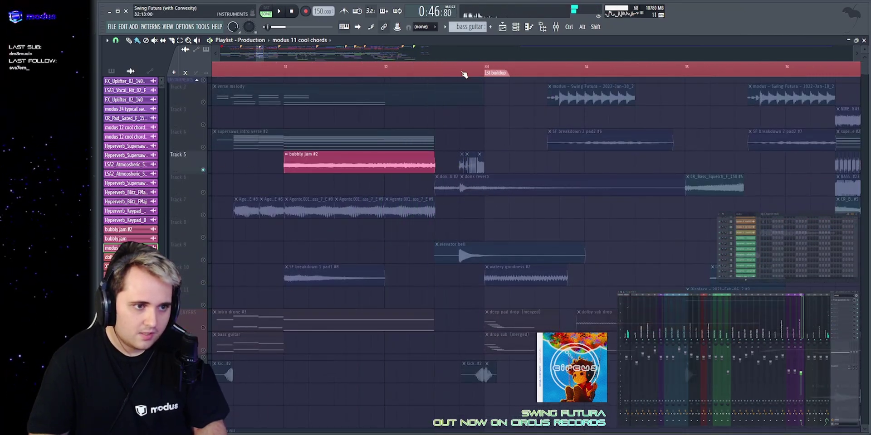
{"action": "key", "text": "space"}
{"action": "left_click", "coordinate": [396, 68]}
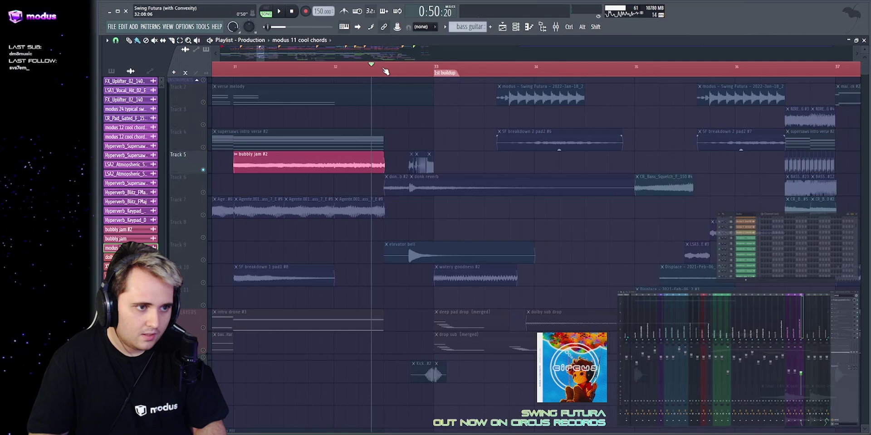
Solo Track 6 and play its donk reverb clips leading into the 1st buildup.
{"action": "right_click", "coordinate": [203, 81]}
{"action": "right_click", "coordinate": [203, 81]}
{"action": "right_click", "coordinate": [204, 193]}
{"action": "key", "text": "space"}
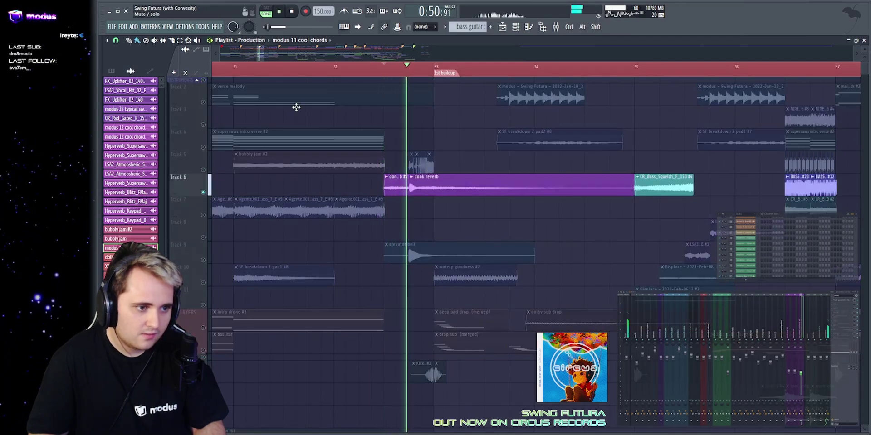
{"action": "key", "text": "space"}
Inspect the donk reverb clip's channel settings and source sample, and close the settings.
{"action": "scroll", "coordinate": [391, 193], "scroll_direction": "up", "scroll_amount": 5}
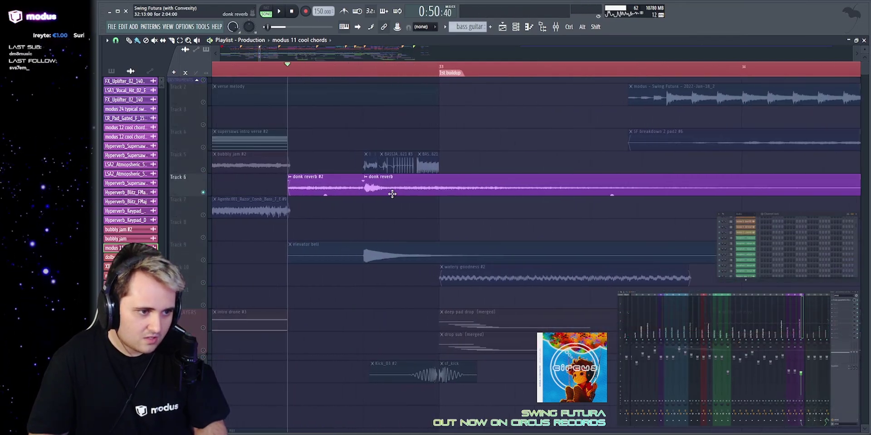
{"action": "double_click", "coordinate": [391, 193]}
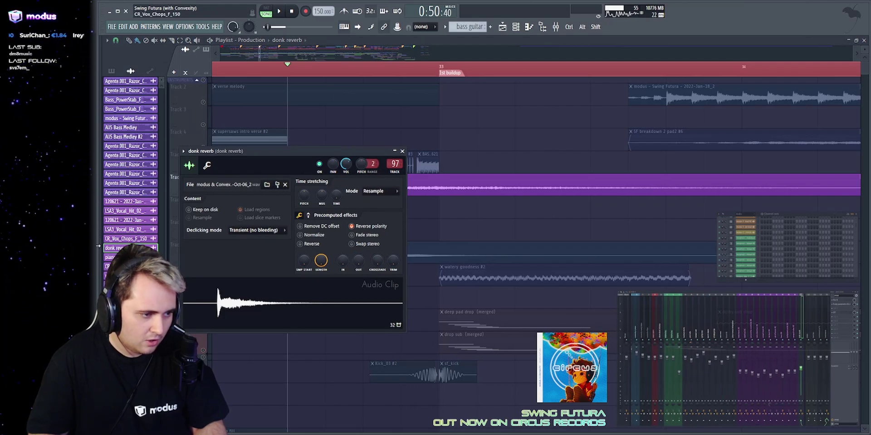
{"action": "mouse_move", "coordinate": [98, 246]}
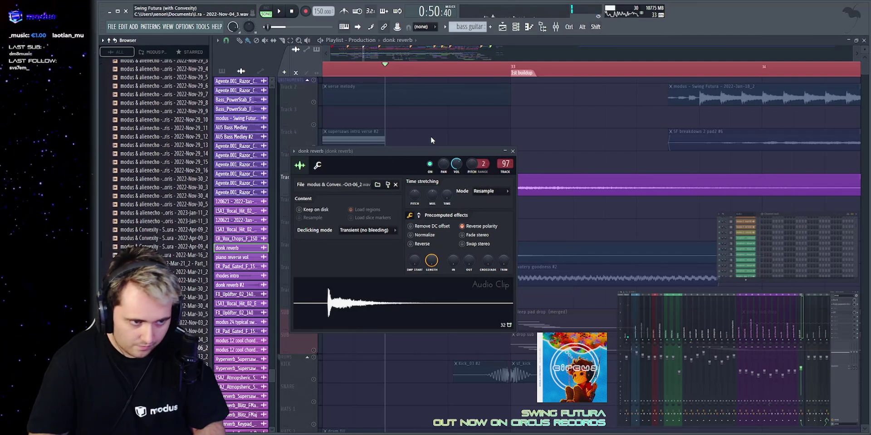
{"action": "left_click", "coordinate": [512, 151]}
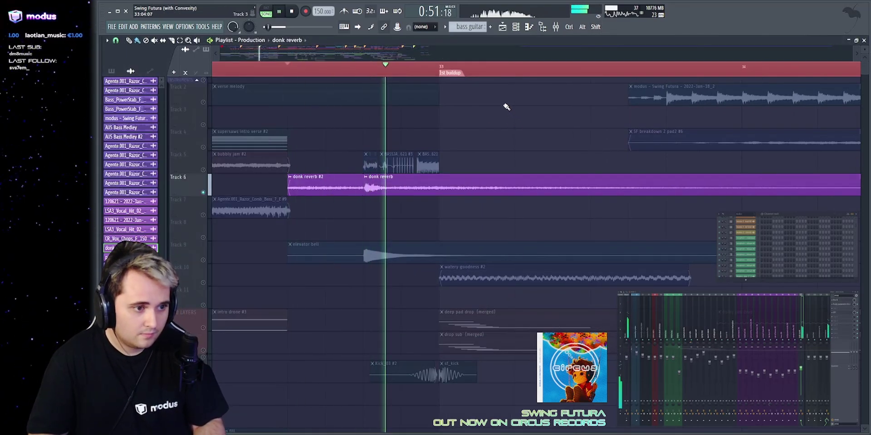
Play the donk reverb clips on Track 6 and look for their source recording in the file browser.
{"action": "scroll", "coordinate": [507, 113], "scroll_direction": "down", "scroll_amount": 4}
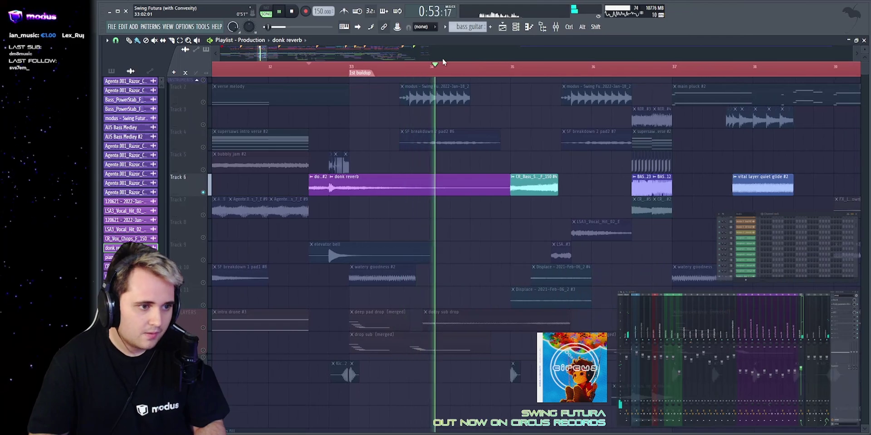
{"action": "mouse_move", "coordinate": [109, 348]}
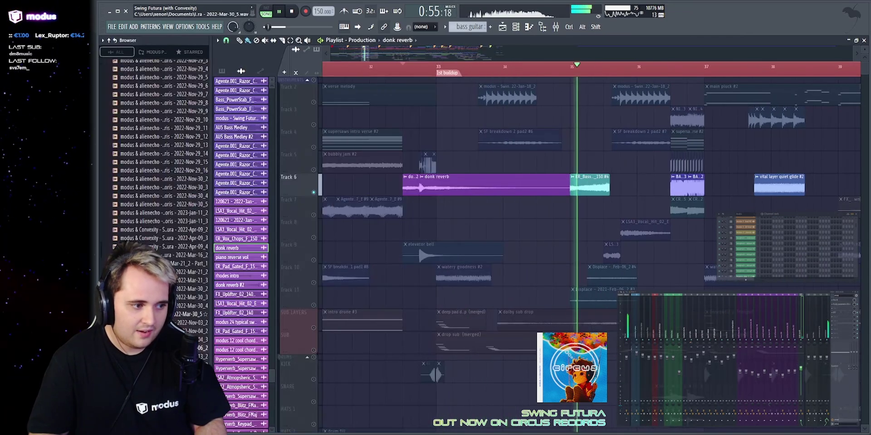
{"action": "key", "text": "space"}
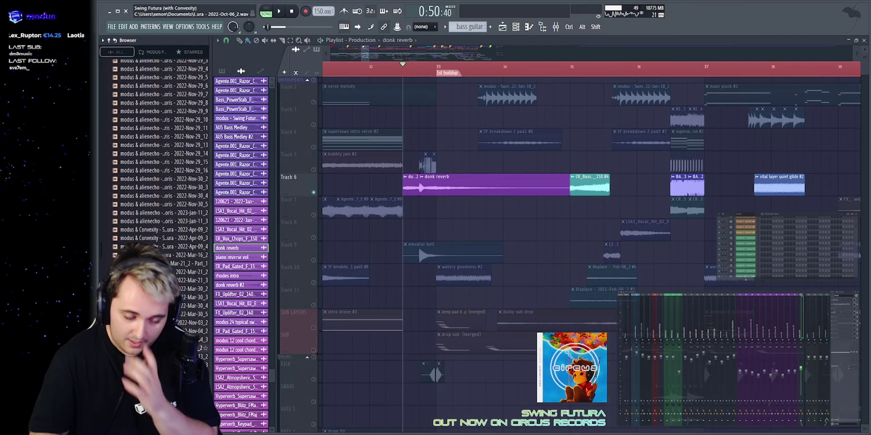
{"action": "key", "text": "alt+F8"}
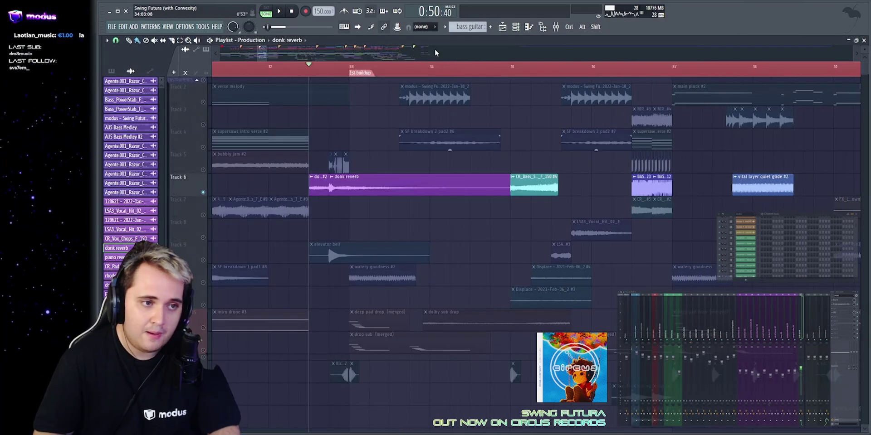
Restore all instrument tracks from solo and play the transition into the 1st buildup.
{"action": "scroll", "coordinate": [435, 53], "scroll_direction": "up", "scroll_amount": 2}
{"action": "key", "text": "space"}
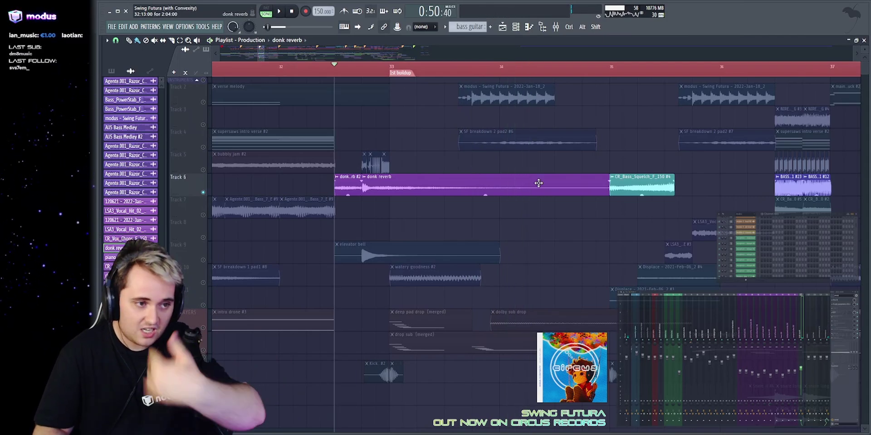
{"action": "right_click", "coordinate": [203, 81]}
{"action": "right_click", "coordinate": [203, 80]}
{"action": "key", "text": "space"}
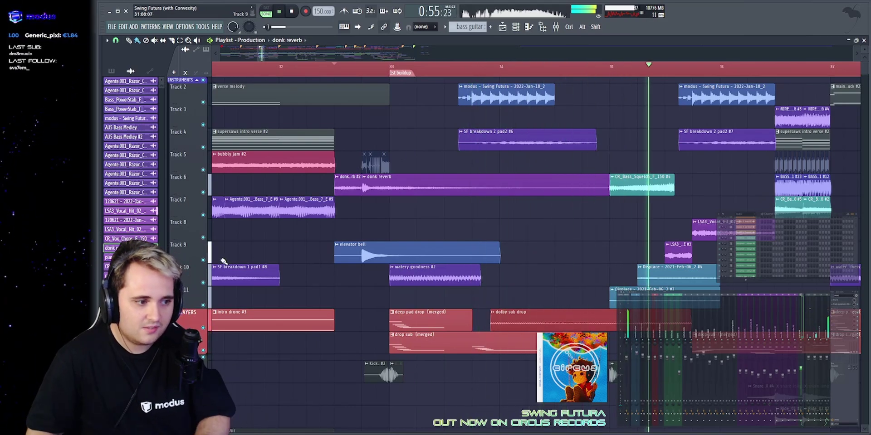
Solo Track 9 to play the elevator bell clip, and replay it with all instrument tracks restored.
{"action": "right_click", "coordinate": [202, 260]}
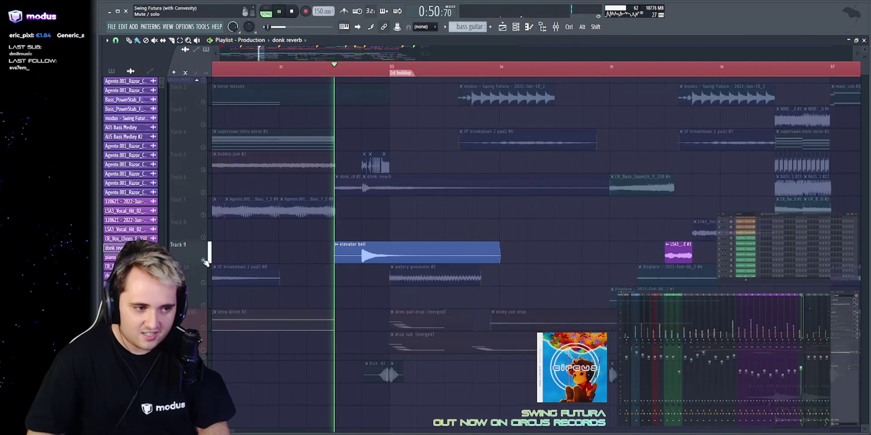
{"action": "key", "text": "space"}
{"action": "right_click", "coordinate": [203, 260]}
{"action": "key", "text": "space"}
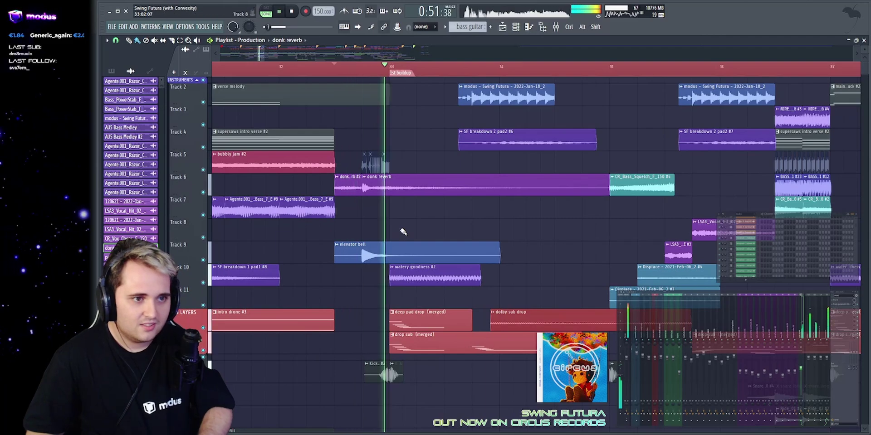
Solo Track 10 and set the playhead to the start of the 1st buildup at bar 33.
{"action": "scroll", "coordinate": [440, 241], "scroll_direction": "down", "scroll_amount": 2}
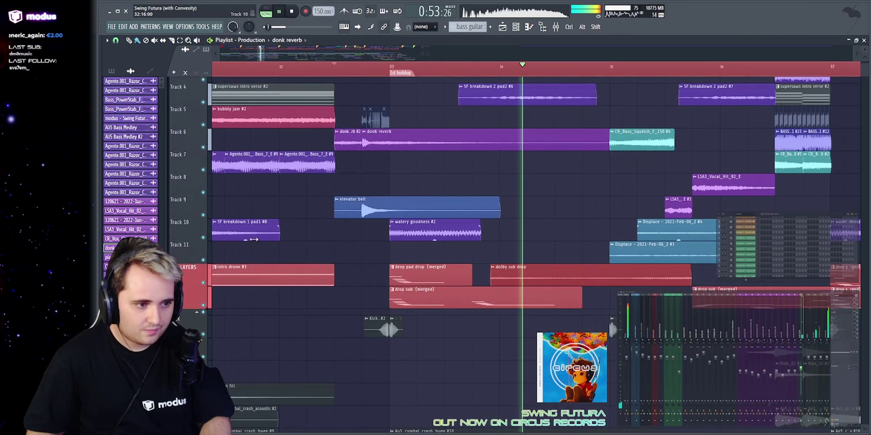
{"action": "right_click", "coordinate": [203, 238]}
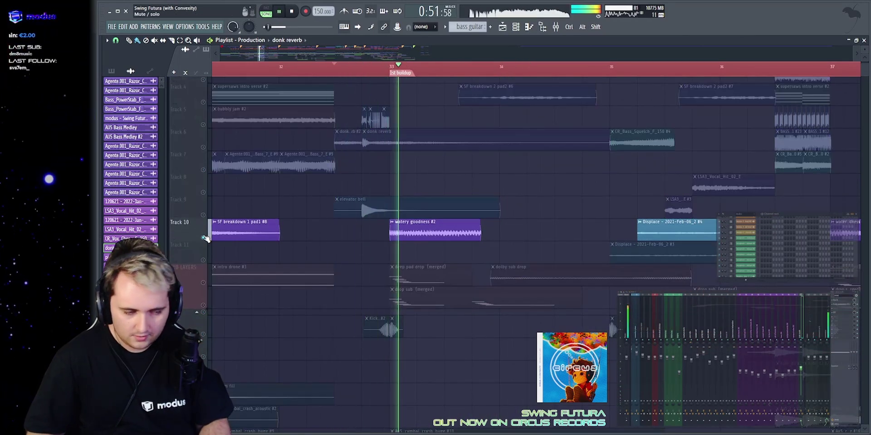
{"action": "key", "text": "space"}
{"action": "left_click", "coordinate": [391, 67]}
{"action": "scroll", "coordinate": [387, 140], "scroll_direction": "up", "scroll_amount": 3}
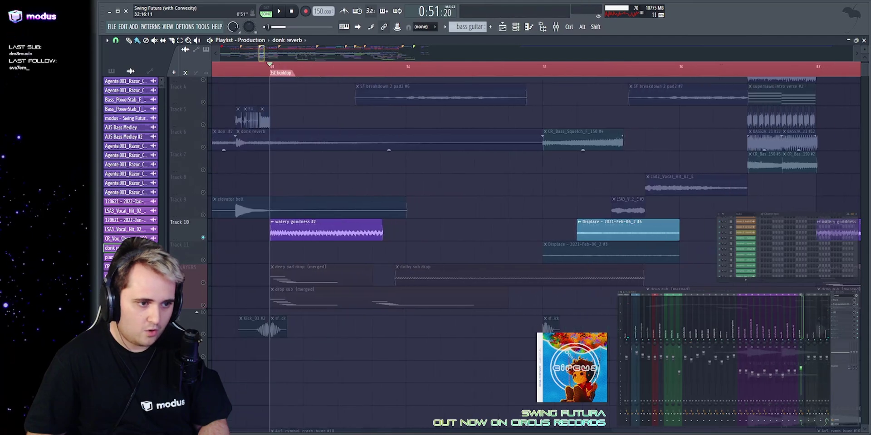
Play the watery goodness #2 clip while examining its delay, filter cutoff and Toraverb automation clips.
{"action": "scroll", "coordinate": [411, 202], "scroll_direction": "down", "scroll_amount": 5}
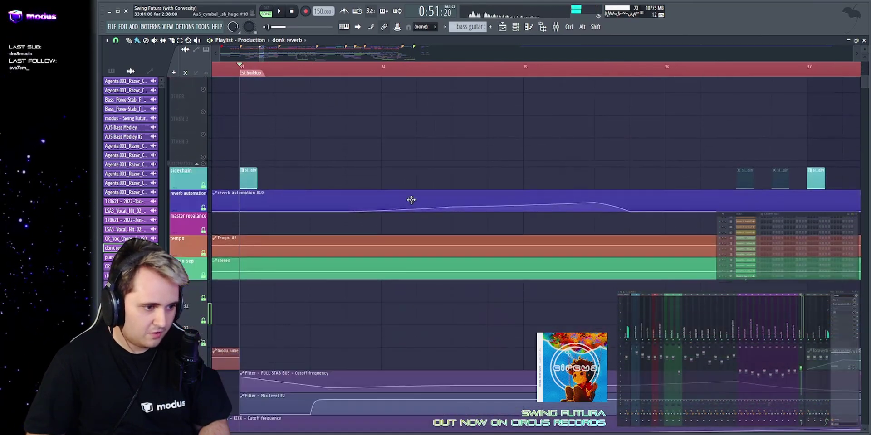
{"action": "scroll", "coordinate": [410, 200], "scroll_direction": "down", "scroll_amount": 5}
{"action": "key", "text": "space"}
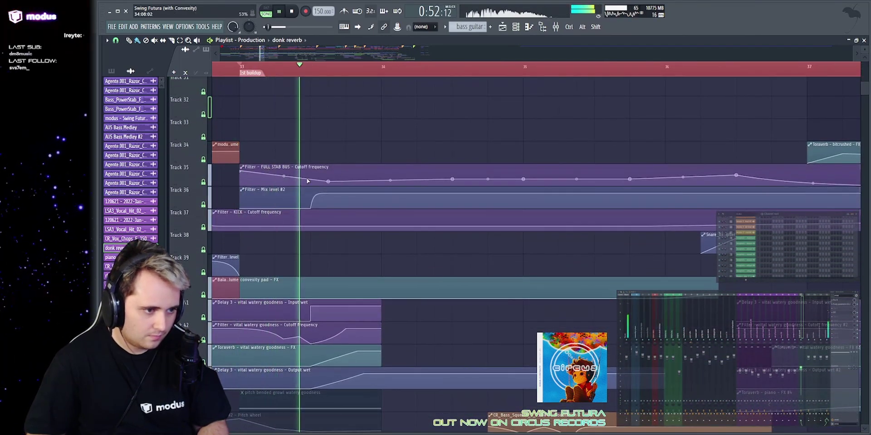
{"action": "scroll", "coordinate": [254, 277], "scroll_direction": "down", "scroll_amount": 3}
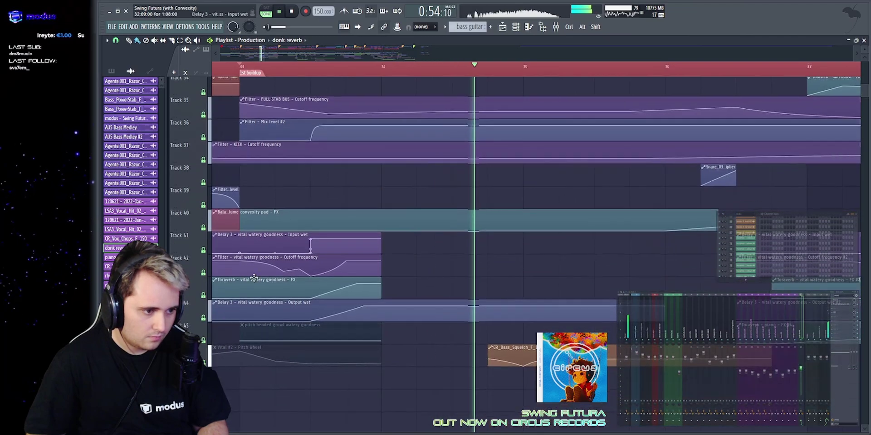
{"action": "scroll", "coordinate": [254, 277], "scroll_direction": "down", "scroll_amount": 2}
{"action": "key", "text": "space"}
{"action": "key", "text": "space"}
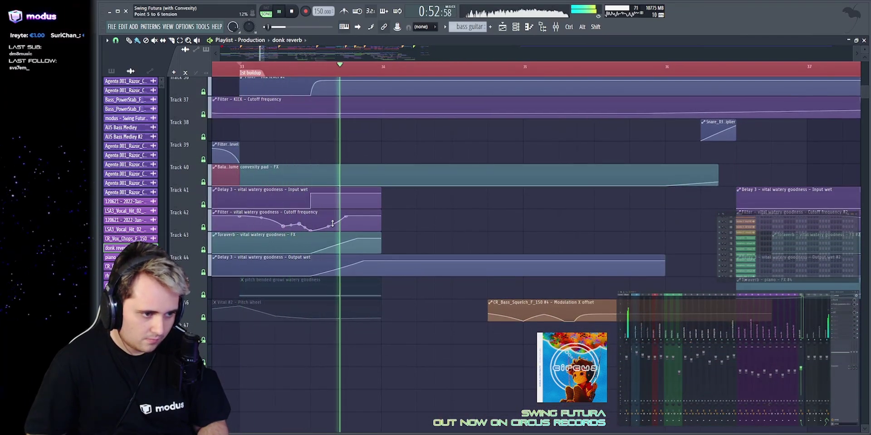
{"action": "left_click_drag", "start_coordinate": [417, 222], "coordinate": [308, 223]}
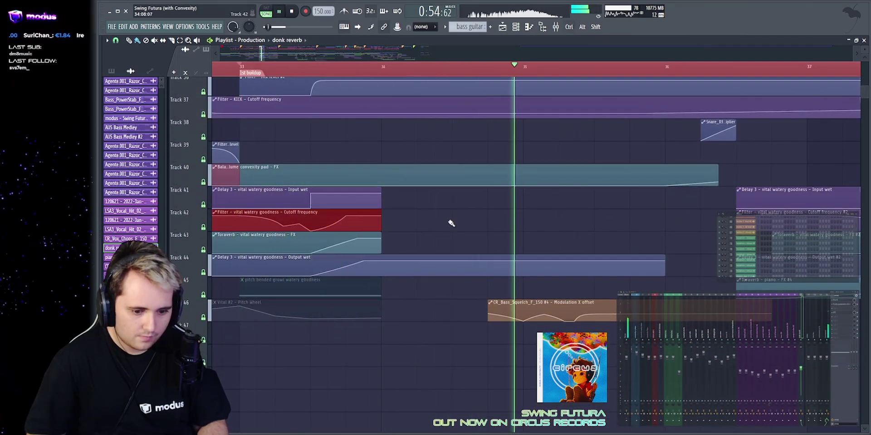
Inspect the watery goodness #2 clip's channel settings and its Toraverb effect during playback, and close all their windows.
{"action": "scroll", "coordinate": [449, 224], "scroll_direction": "up", "scroll_amount": 15}
{"action": "key", "text": "space"}
{"action": "left_click", "coordinate": [312, 278]}
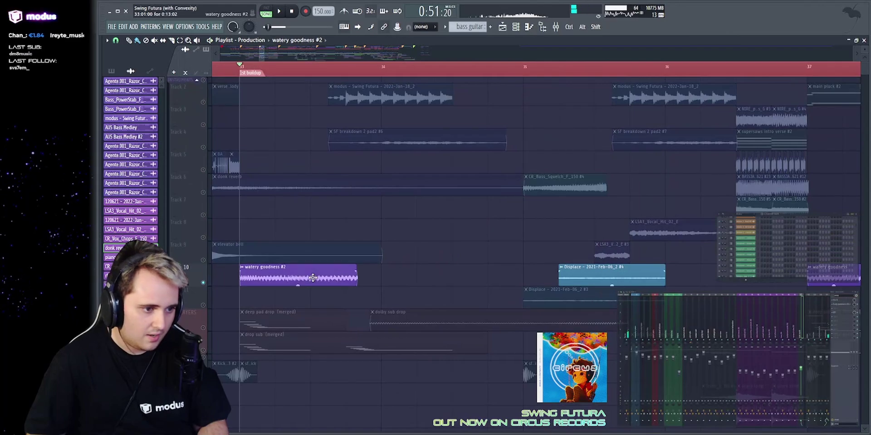
{"action": "double_click", "coordinate": [312, 278]}
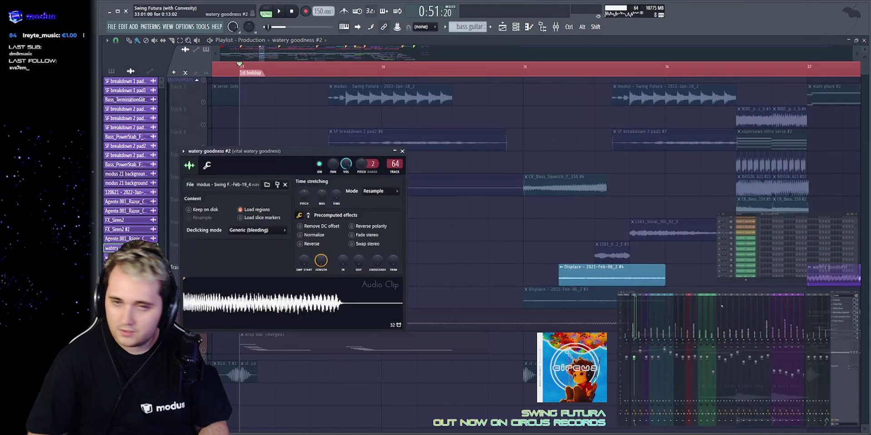
{"action": "left_click_drag", "start_coordinate": [721, 306], "coordinate": [396, 98]}
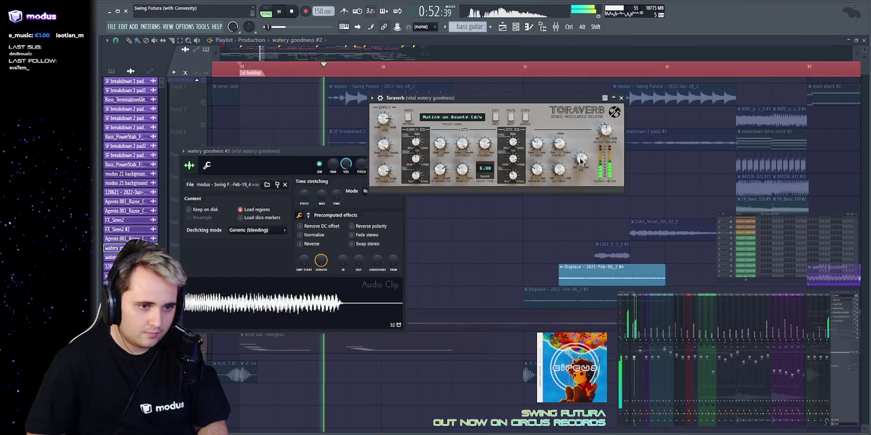
{"action": "key", "text": "F12"}
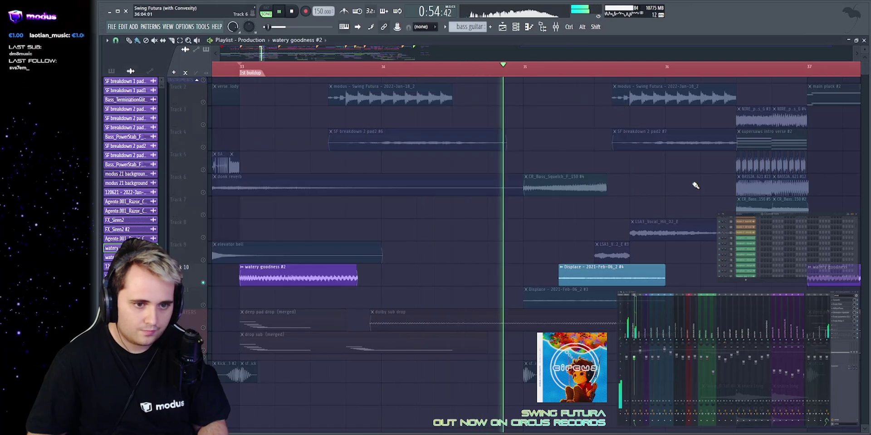
Solo Track 11 together with Track 10 and move the playhead to the Displace clip at bar 35.
{"action": "scroll", "coordinate": [582, 183], "scroll_direction": "down", "scroll_amount": 1}
{"action": "key", "text": "space"}
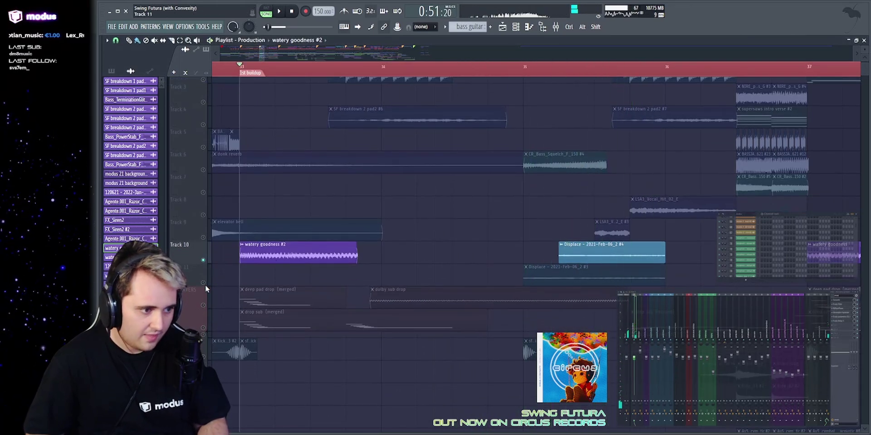
{"action": "scroll", "coordinate": [536, 50], "scroll_direction": "right", "scroll_amount": 3}
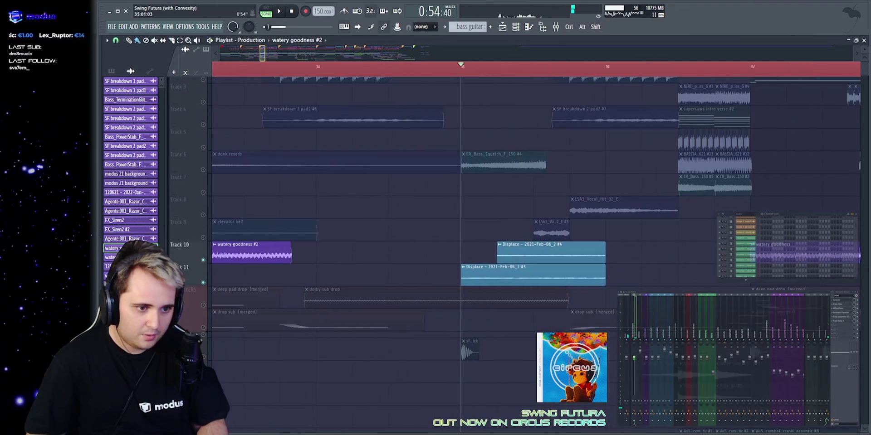
Play the two Displace clips on Tracks 10 and 11 from bar 35.
{"action": "key", "text": "space"}
{"action": "scroll", "coordinate": [498, 202], "scroll_direction": "up", "scroll_amount": 1}
{"action": "key", "text": "space"}
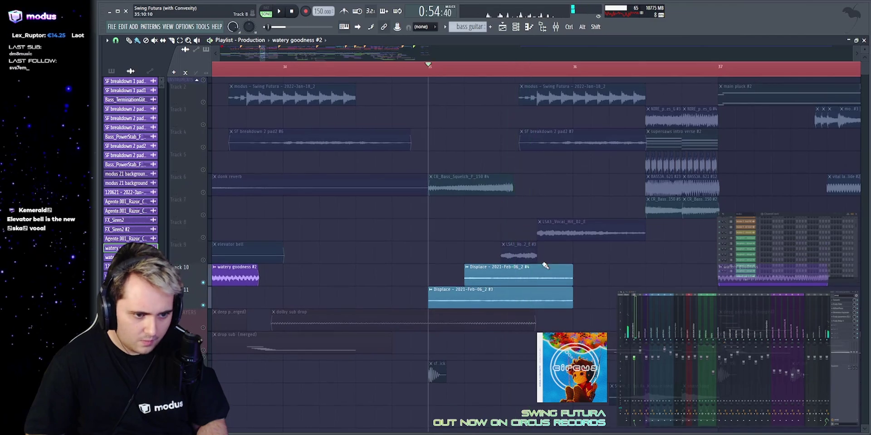
{"action": "left_click_drag", "start_coordinate": [609, 274], "coordinate": [555, 298], "text": "ctrl"}
{"action": "left_click", "coordinate": [618, 283], "text": "ctrl"}
{"action": "key", "text": "space"}
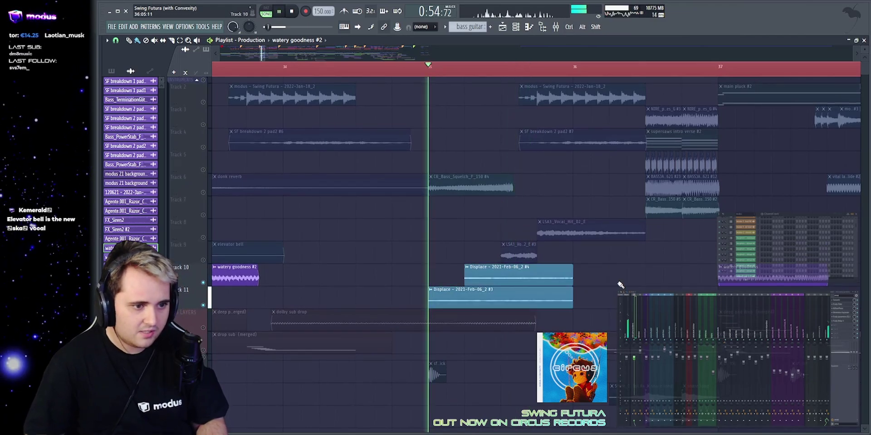
Select both Displace clips, replay them from bar 35 and clear the selection.
{"action": "scroll", "coordinate": [386, 50], "scroll_direction": "down", "scroll_amount": 3}
{"action": "key", "text": "space"}
{"action": "scroll", "coordinate": [384, 181], "scroll_direction": "up", "scroll_amount": 4}
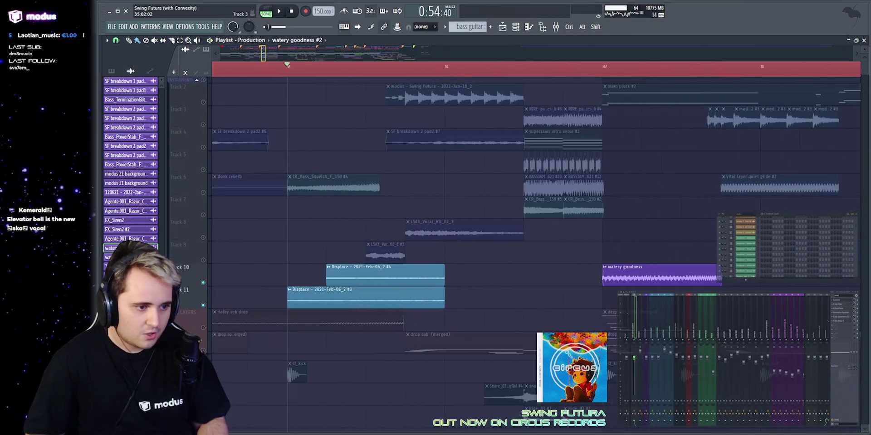
{"action": "left_click_drag", "start_coordinate": [281, 265], "coordinate": [361, 300], "text": "ctrl"}
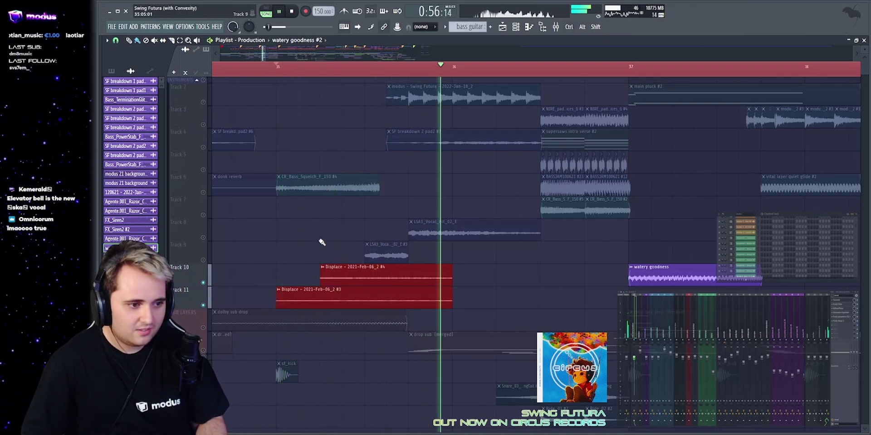
{"action": "key", "text": "space"}
{"action": "left_click", "coordinate": [230, 259], "text": "ctrl"}
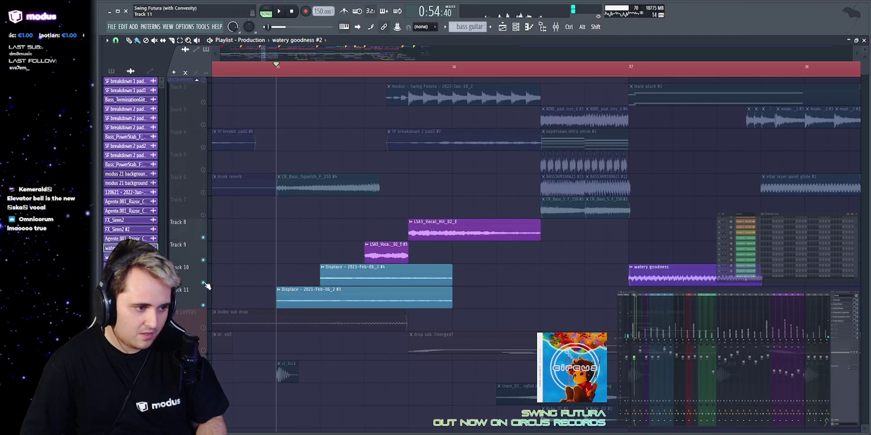
Mute Tracks 10 and 11 to play the LSA3 vocal clips alone, and return the playhead to bar 35.
{"action": "left_click_drag", "start_coordinate": [203, 283], "coordinate": [203, 305]}
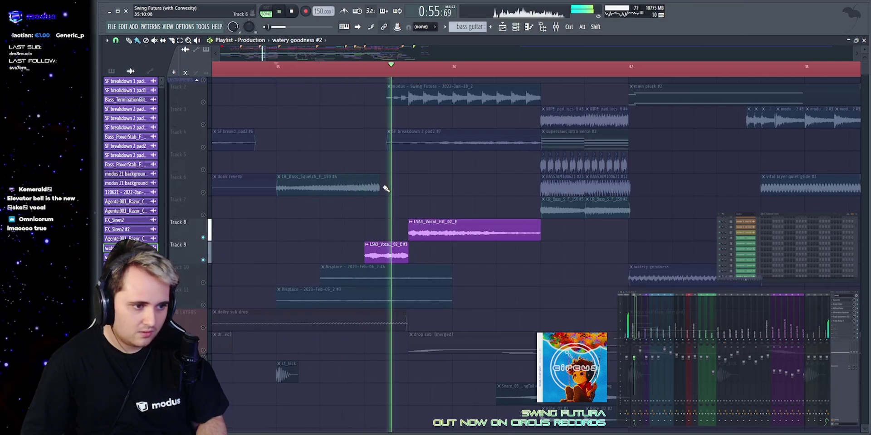
{"action": "left_click", "coordinate": [275, 67]}
{"action": "key", "text": "space"}
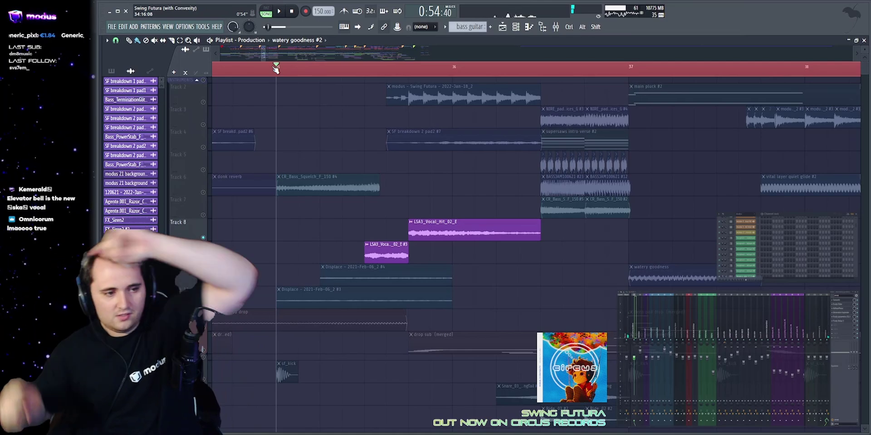
Unmute Tracks 10 and 11 and play the Displace clips together with the vocal clips.
{"action": "left_click_drag", "start_coordinate": [203, 306], "coordinate": [204, 283]}
{"action": "key", "text": "space"}
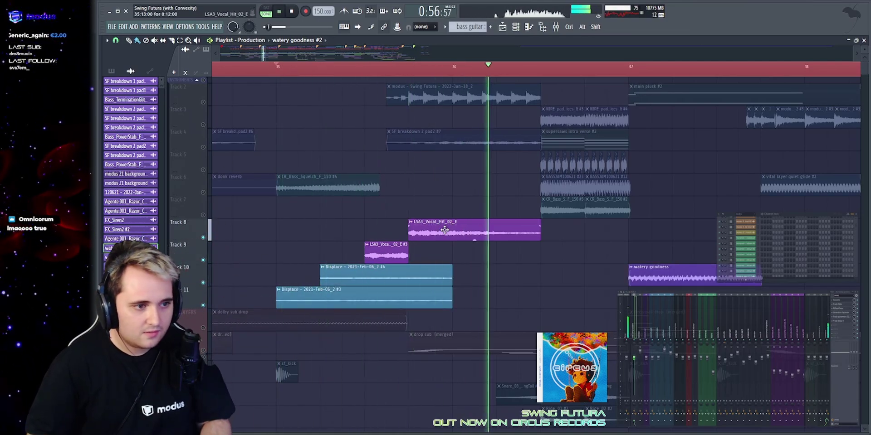
{"action": "key", "text": "space"}
Solo Track 6 and play its CR_Bass_Squelch clip from bar 35.
{"action": "right_click", "coordinate": [203, 192]}
{"action": "key", "text": "space"}
{"action": "left_click_drag", "start_coordinate": [263, 53], "coordinate": [263, 45]}
{"action": "key", "text": "space"}
{"action": "scroll", "coordinate": [308, 79], "scroll_direction": "up", "scroll_amount": 2}
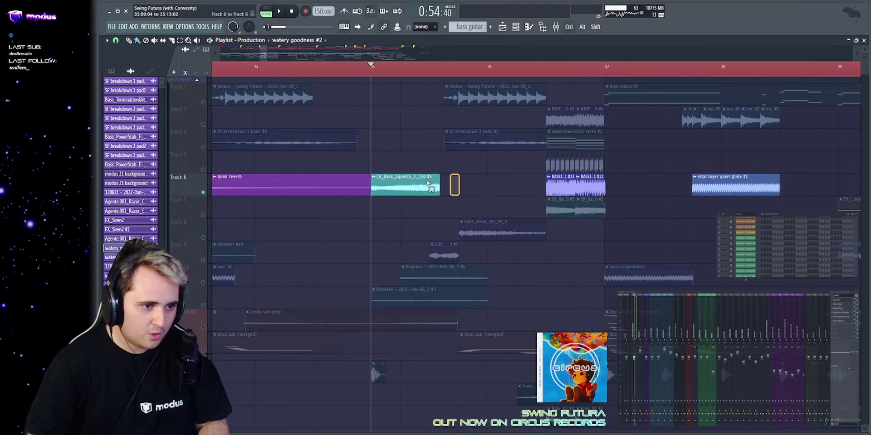
{"action": "key", "text": "space"}
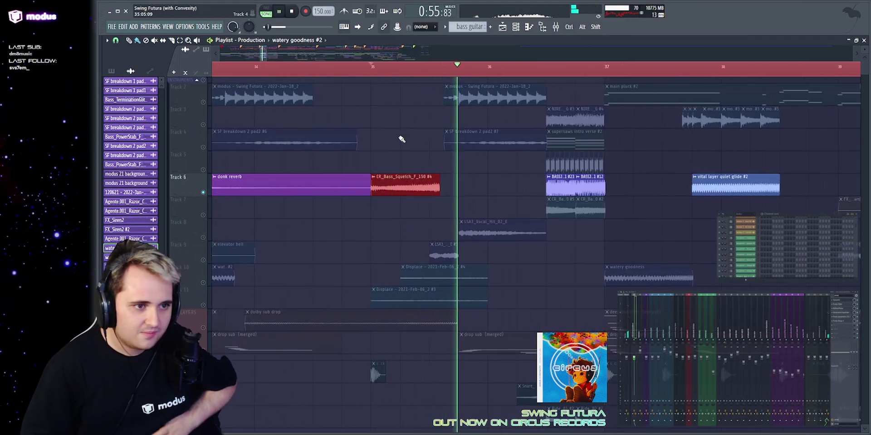
{"action": "key", "text": "space"}
Solo Track 2, play its two modus - Swing Futura clips and set the playhead to bar 33.
{"action": "right_click", "coordinate": [204, 103]}
{"action": "left_click_drag", "start_coordinate": [267, 51], "coordinate": [266, 51]}
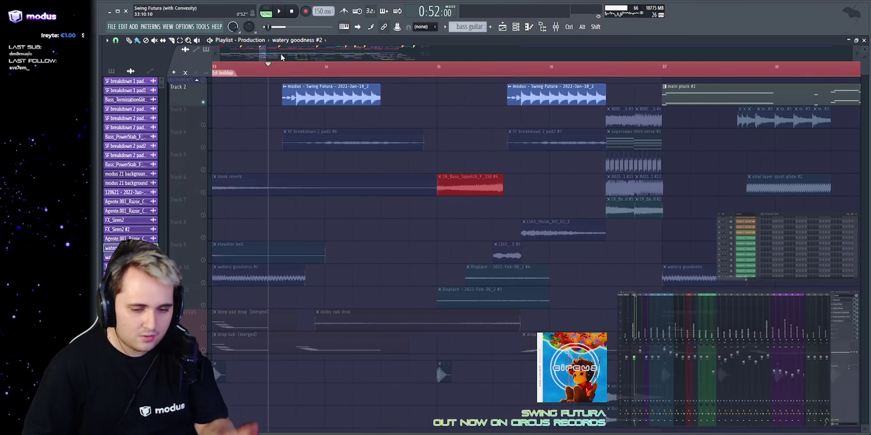
{"action": "key", "text": "space"}
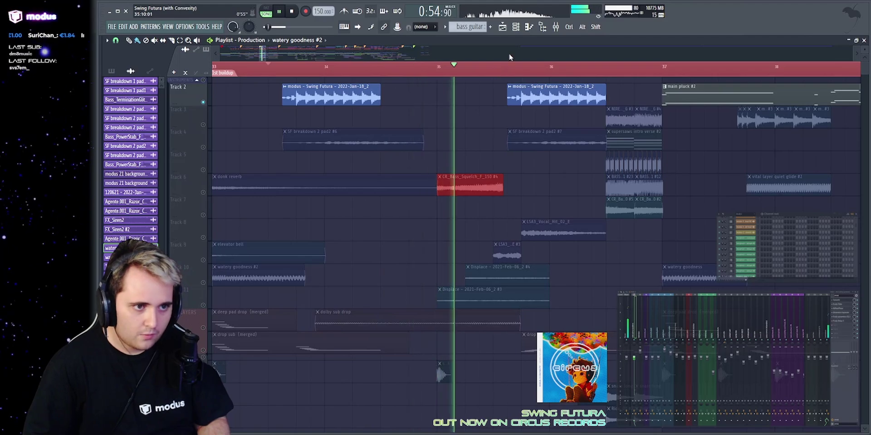
{"action": "left_click_drag", "start_coordinate": [508, 53], "coordinate": [509, 51]}
{"action": "scroll", "coordinate": [511, 53], "scroll_direction": "down", "scroll_amount": 1}
{"action": "key", "text": "space"}
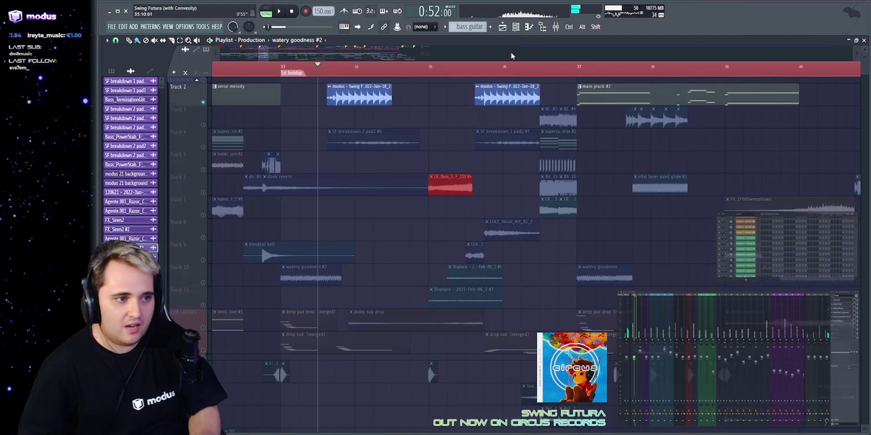
{"action": "key", "text": "space"}
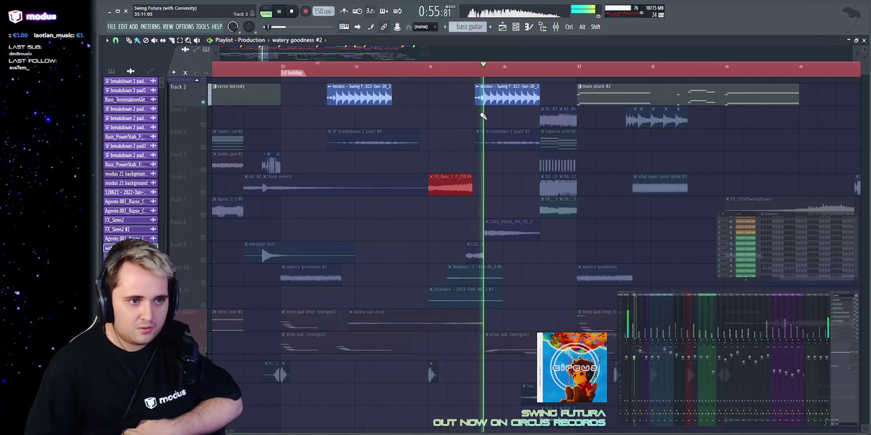
{"action": "left_click", "coordinate": [284, 68]}
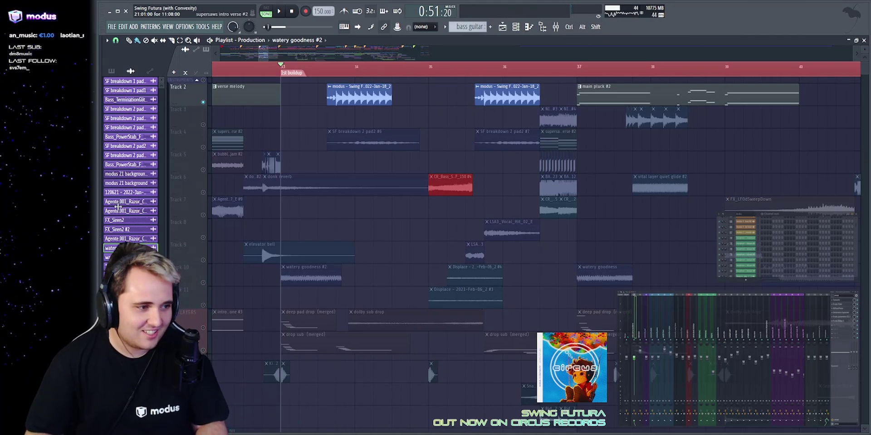
{"action": "key", "text": "alt+F8"}
{"action": "left_click", "coordinate": [109, 40]}
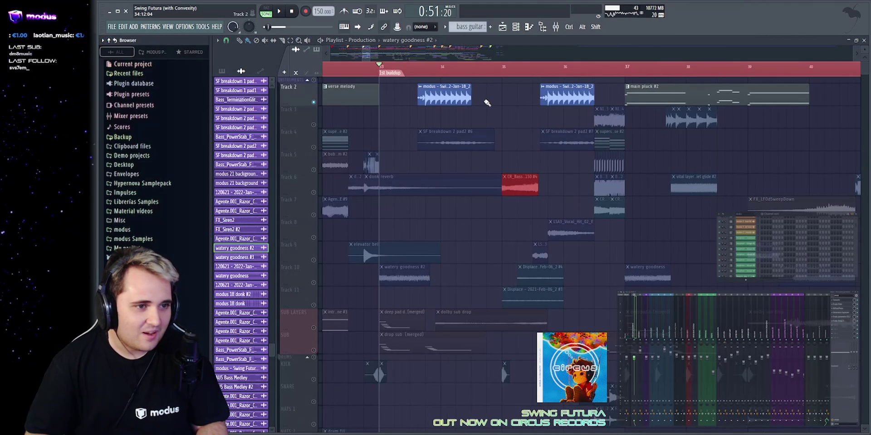
{"action": "key", "text": "alt+F8"}
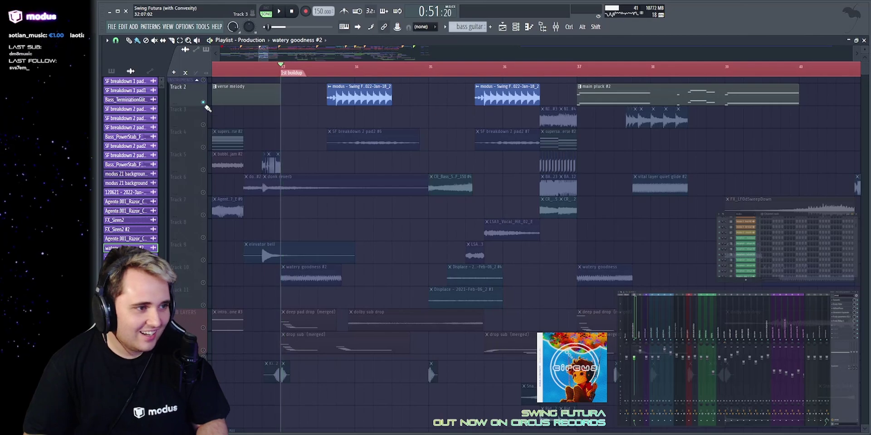
Unsolo Track 2, solo the SUB track and play its drop sub clip from the 1st buildup marker.
{"action": "right_click", "coordinate": [203, 103]}
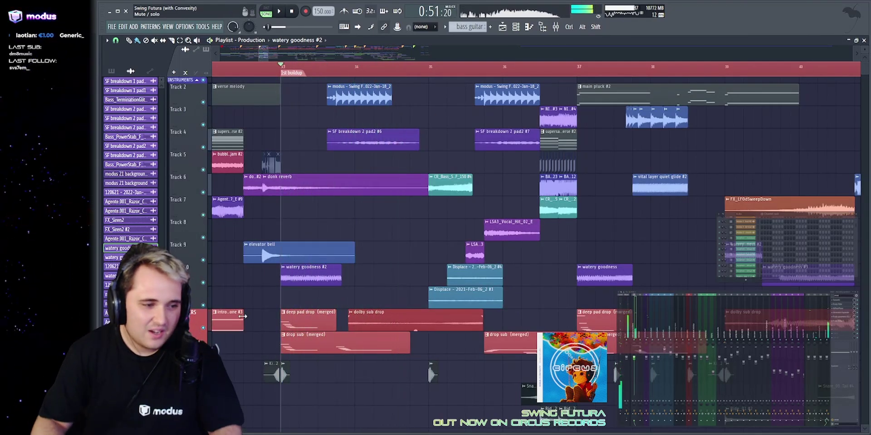
{"action": "scroll", "coordinate": [242, 316], "scroll_direction": "down", "scroll_amount": 3}
{"action": "right_click", "coordinate": [203, 283]}
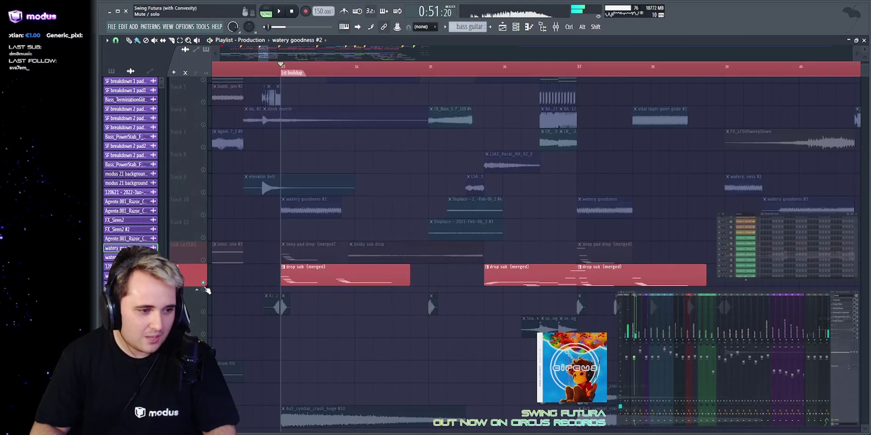
{"action": "key", "text": "space"}
Solo the SUB LAYERS track and play its dolby sub drop clip from just before bar 34.
{"action": "right_click", "coordinate": [203, 261]}
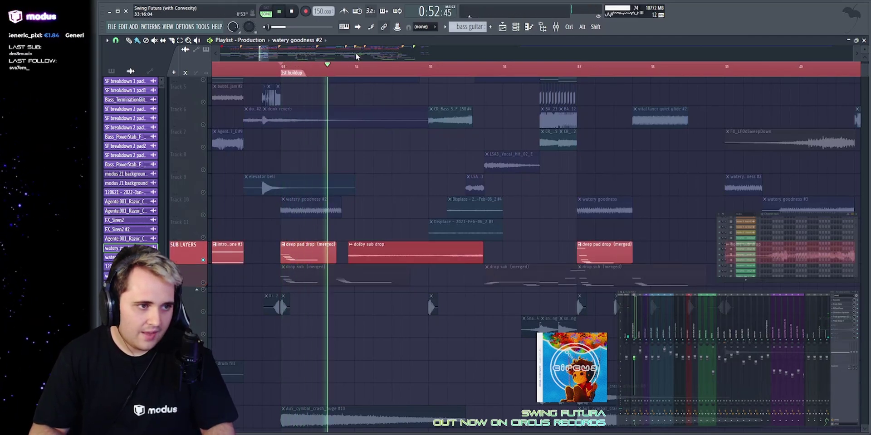
{"action": "scroll", "coordinate": [354, 54], "scroll_direction": "up", "scroll_amount": 2}
{"action": "left_click", "coordinate": [307, 75]}
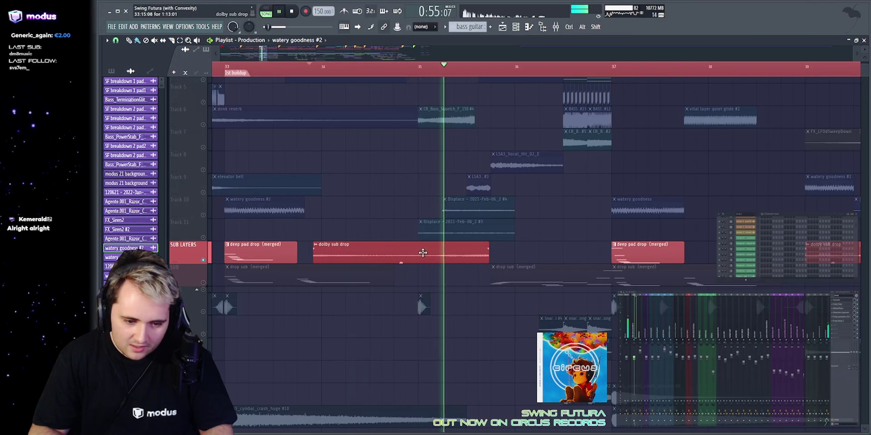
{"action": "key", "text": "space"}
Inspect the dolby sub drop clip's channel settings, preview samples in the browser, and close both.
{"action": "left_click", "coordinate": [455, 248]}
{"action": "double_click", "coordinate": [455, 249]}
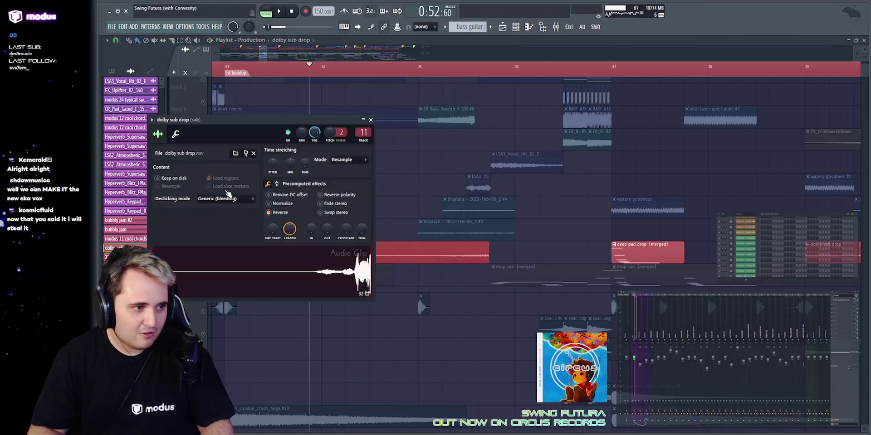
{"action": "key", "text": "alt+F8"}
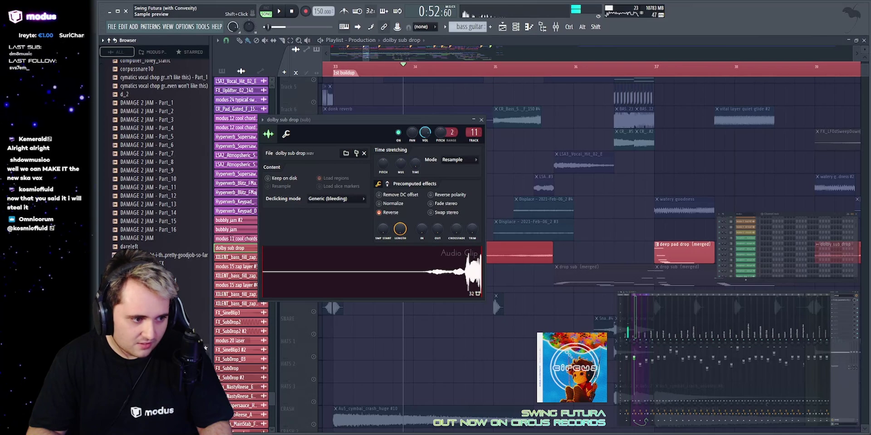
{"action": "key", "text": "Escape"}
{"action": "key", "text": "Escape"}
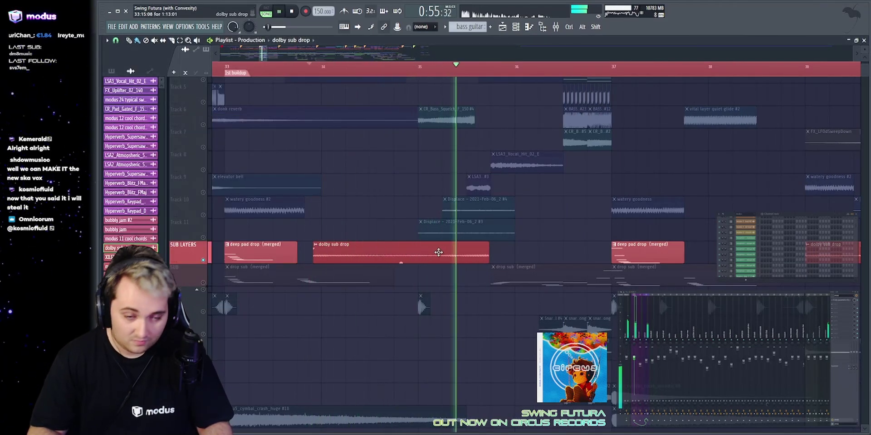
Unsolo the SUB LAYERS track, play all tracks of the buildup and move the playhead to the supersaws clip before bar 37.
{"action": "key", "text": "space"}
{"action": "left_click", "coordinate": [203, 282]}
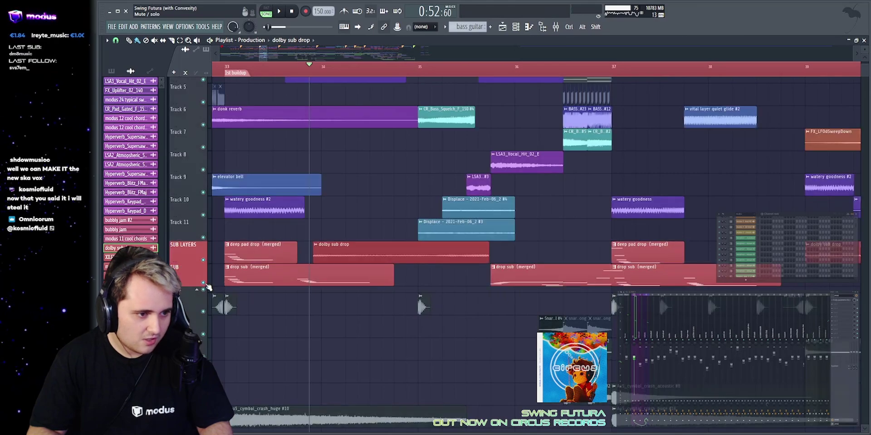
{"action": "scroll", "coordinate": [373, 194], "scroll_direction": "up", "scroll_amount": 3}
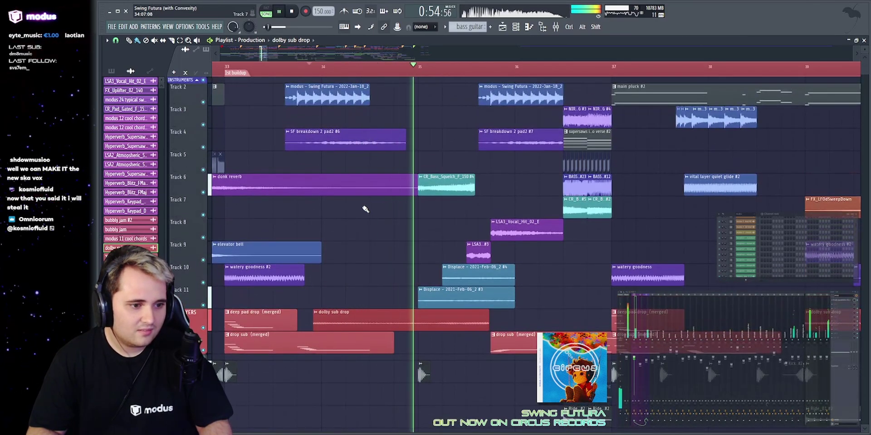
{"action": "left_click_drag", "start_coordinate": [263, 54], "coordinate": [265, 54]}
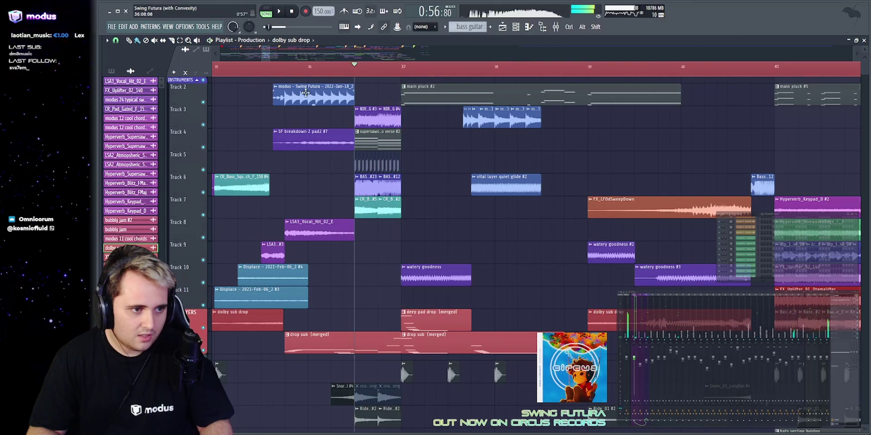
Solo Tracks 4 and 5 one after the other and play each one's clip before bar 37.
{"action": "right_click", "coordinate": [203, 147]}
{"action": "key", "text": "space"}
{"action": "key", "text": "space"}
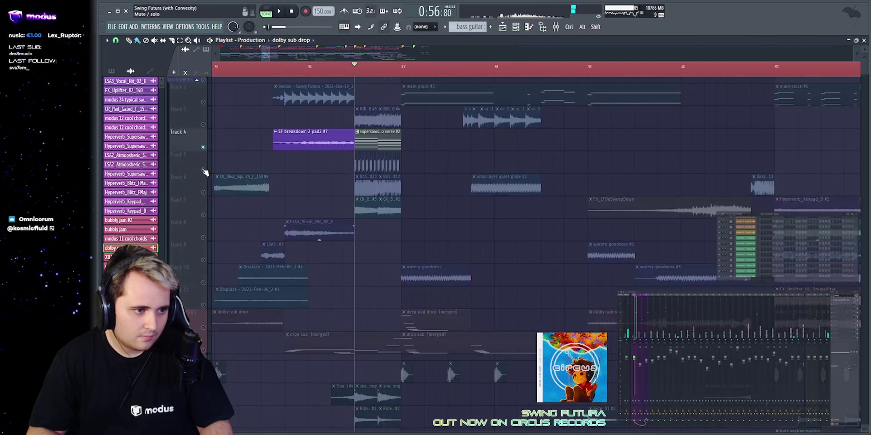
{"action": "right_click", "coordinate": [203, 170]}
{"action": "key", "text": "space"}
Solo Track 3 and play its two purple audio clips just before bar 37.
{"action": "right_click", "coordinate": [204, 124]}
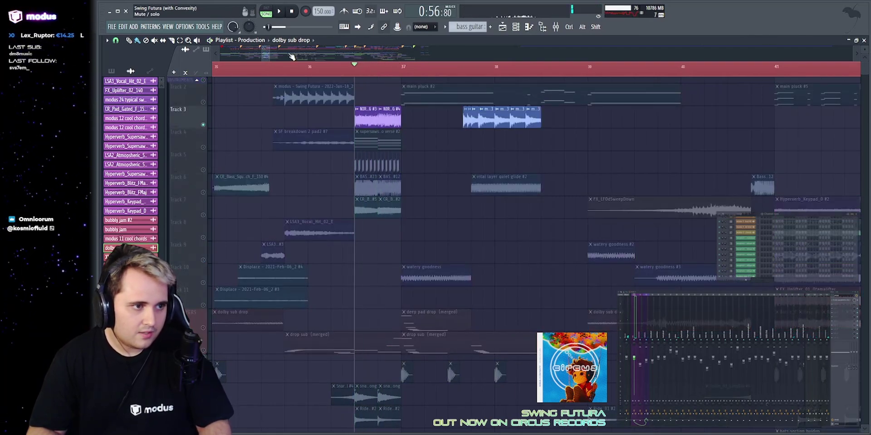
{"action": "key", "text": "space"}
{"action": "scroll", "coordinate": [294, 54], "scroll_direction": "up", "scroll_amount": 2}
{"action": "key", "text": "space"}
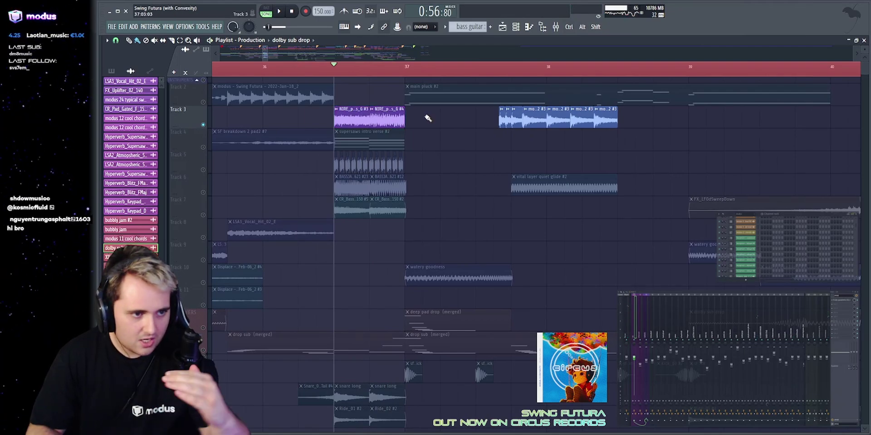
{"action": "key", "text": "space"}
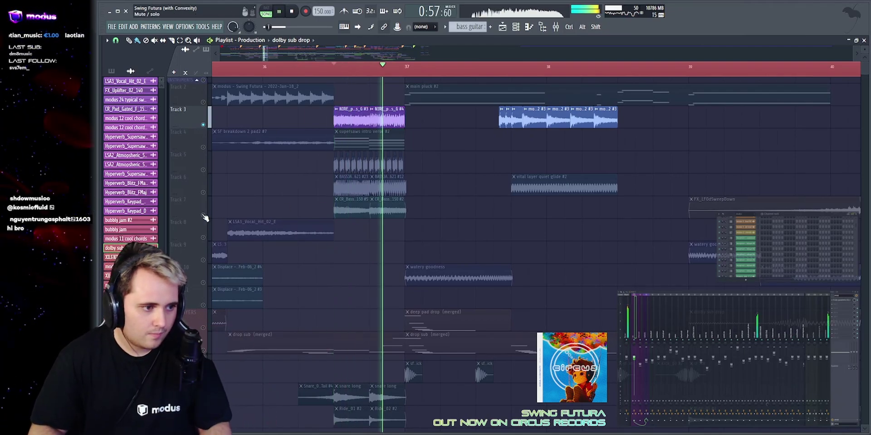
Solo Tracks 7 and 6 one after the other and play each one's bass clips before bar 37.
{"action": "right_click", "coordinate": [203, 215]}
{"action": "key", "text": "space"}
{"action": "right_click", "coordinate": [203, 193]}
{"action": "key", "text": "space"}
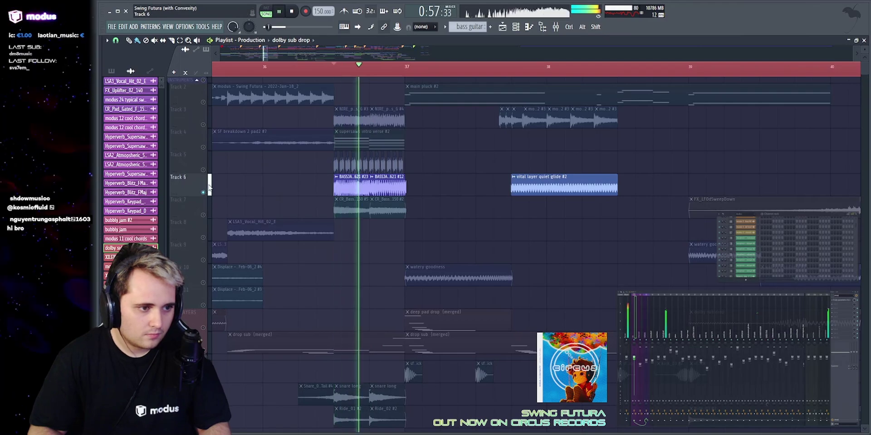
{"action": "key", "text": "space"}
Unsolo Track 6 and play all tracks together through the fill before bar 37.
{"action": "right_click", "coordinate": [203, 193]}
{"action": "key", "text": "space"}
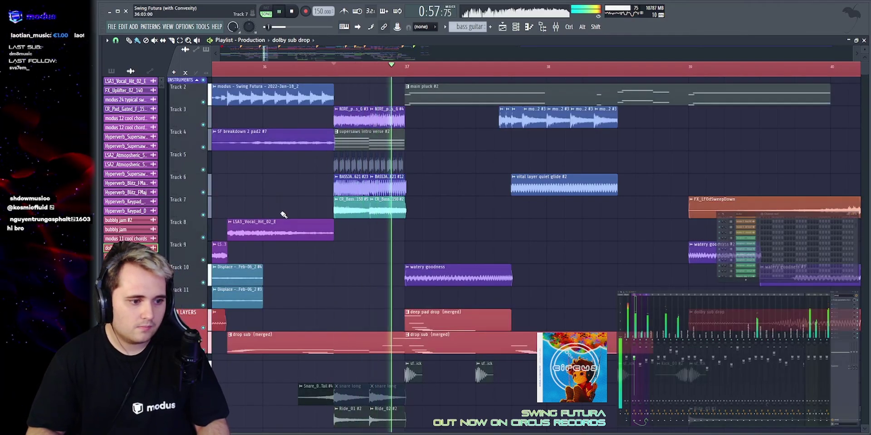
{"action": "key", "text": "space"}
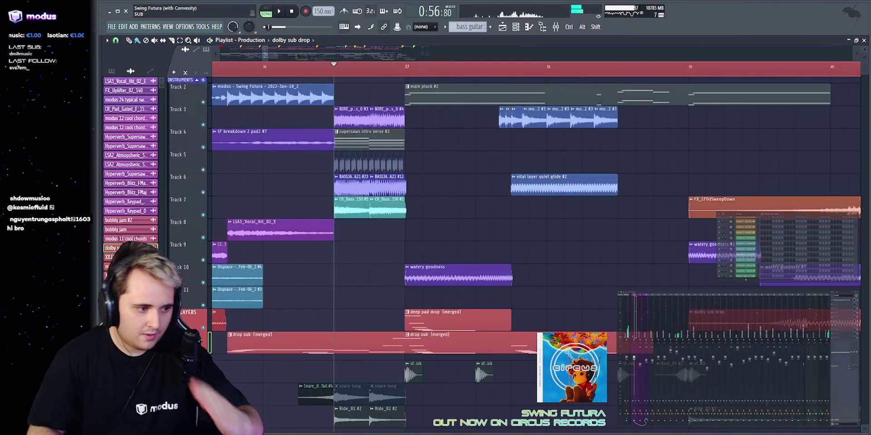
Solo and play the SUB track's drop sub clip before bar 37, and play all tracks together past bar 37.
{"action": "right_click", "coordinate": [209, 345]}
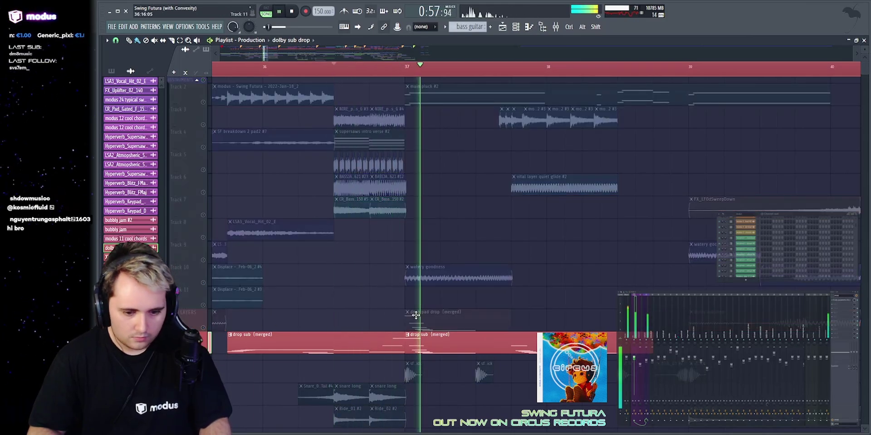
{"action": "key", "text": "space"}
{"action": "right_click", "coordinate": [203, 216]}
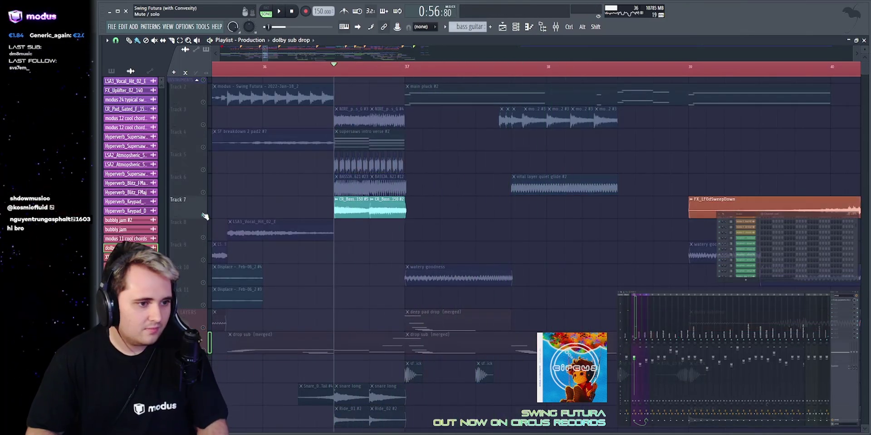
{"action": "right_click", "coordinate": [203, 216]}
{"action": "key", "text": "space"}
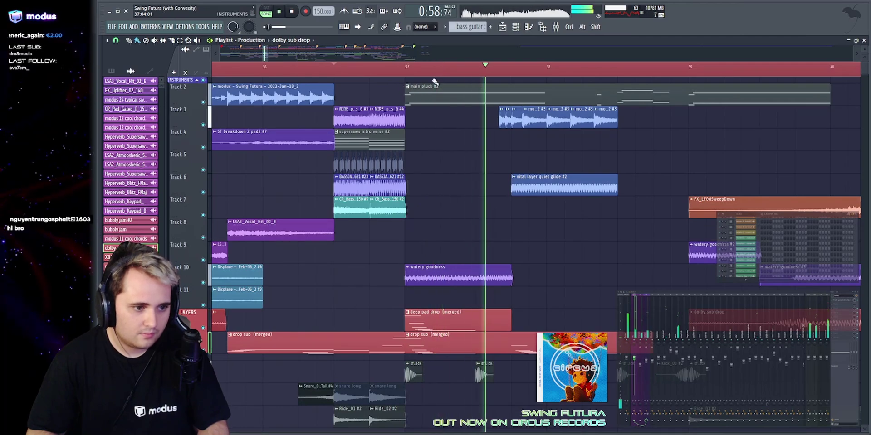
{"action": "left_click_drag", "start_coordinate": [267, 54], "coordinate": [269, 53]}
{"action": "key", "text": "space"}
Solo Track 2 and play its main pluck #2 clip from bar 37, selecting and deselecting the clip.
{"action": "right_click", "coordinate": [204, 102]}
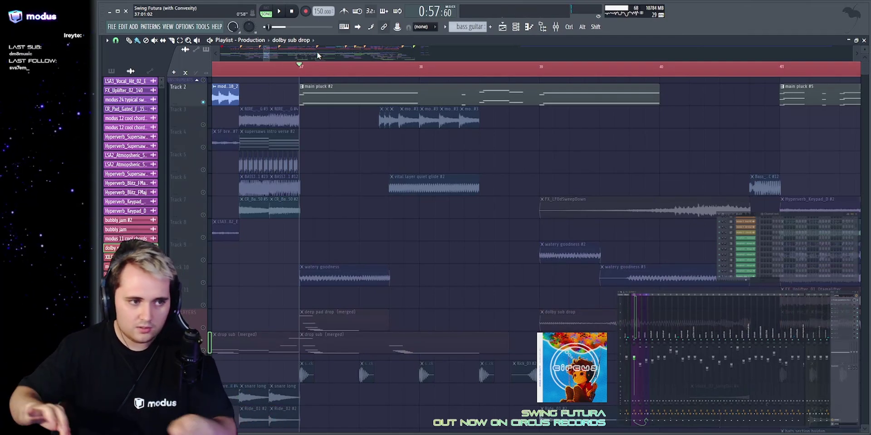
{"action": "key", "text": "space"}
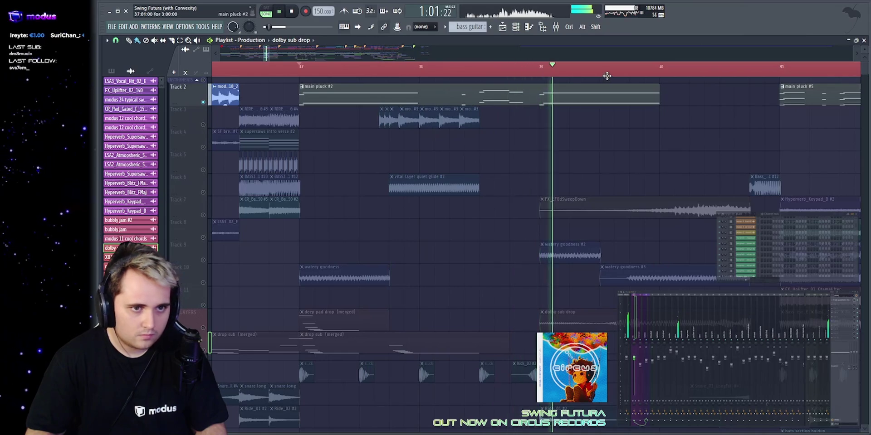
{"action": "left_click", "coordinate": [305, 95]}
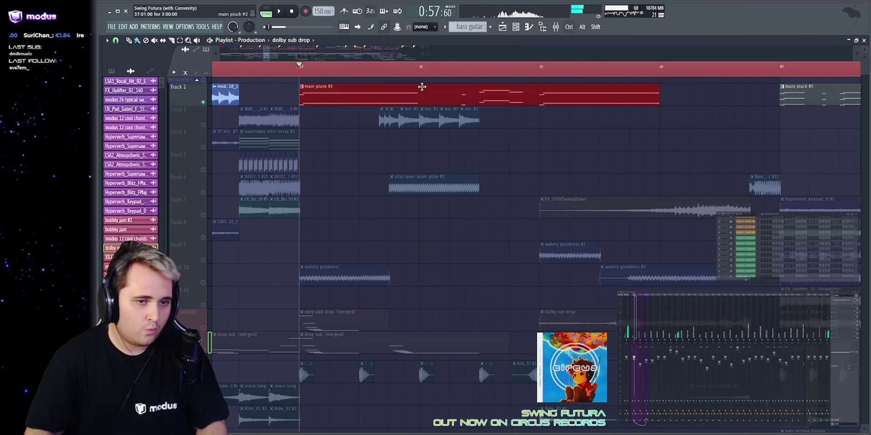
{"action": "left_click", "coordinate": [343, 134], "text": "ctrl"}
Solo Track 3 and play its row of short blue audio clips around bar 38.
{"action": "right_click", "coordinate": [203, 125]}
{"action": "key", "text": "space"}
{"action": "key", "text": "space"}
{"action": "left_click", "coordinate": [376, 68]}
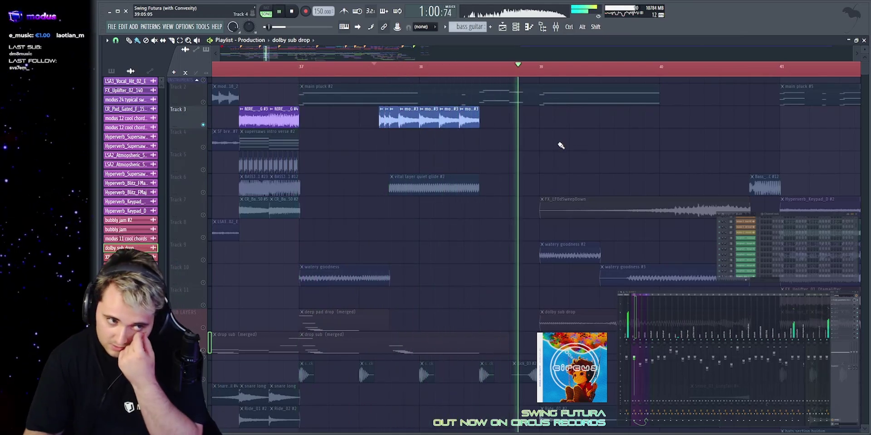
{"action": "key", "text": "space"}
Solo Track 6, select its vital layer quiet glide #2 clip and play it.
{"action": "right_click", "coordinate": [203, 192]}
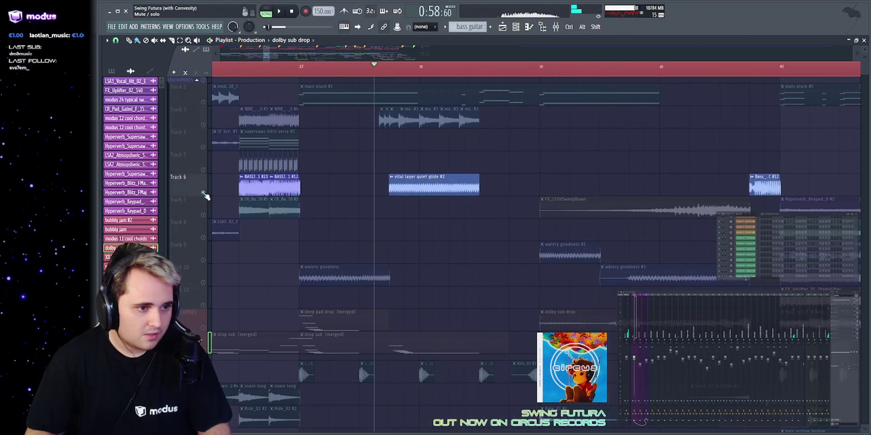
{"action": "key", "text": "space"}
{"action": "key", "text": "space"}
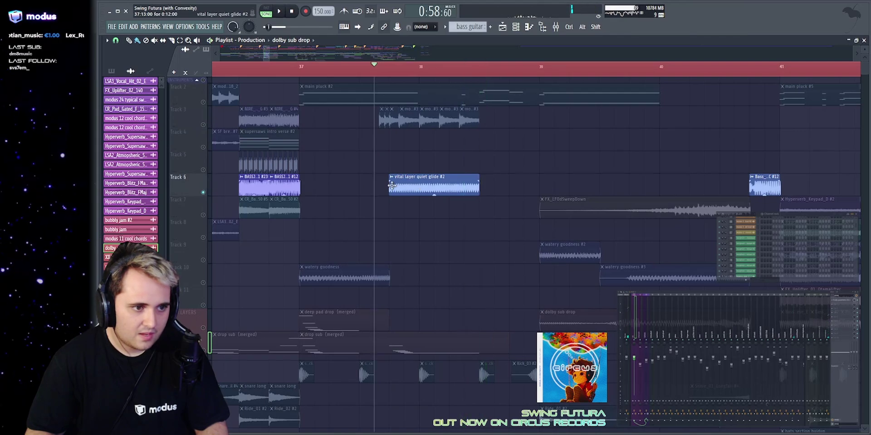
{"action": "left_click_drag", "start_coordinate": [349, 196], "coordinate": [512, 177]}
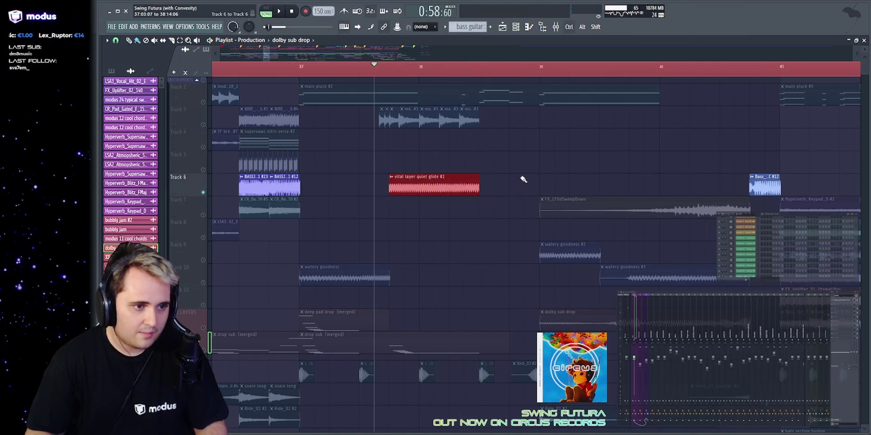
{"action": "key", "text": "space"}
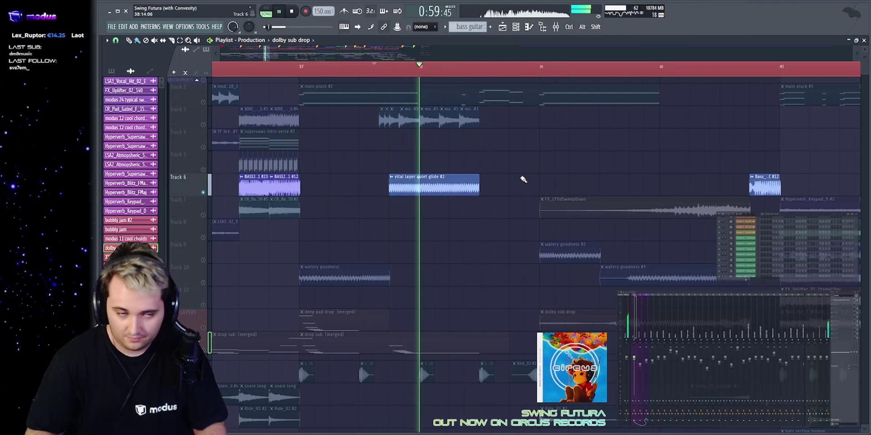
Unsolo Track 6 and play all tracks together from shortly before bar 38 through bar 39.
{"action": "right_click", "coordinate": [204, 306]}
{"action": "key", "text": "space"}
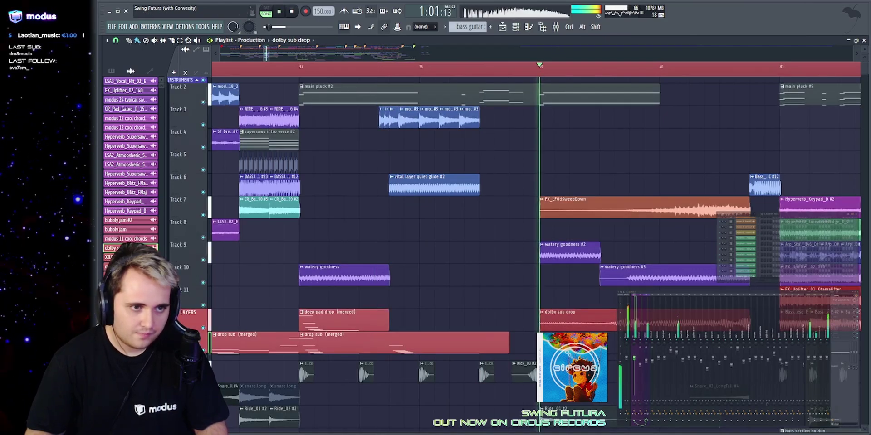
{"action": "scroll", "coordinate": [500, 222], "scroll_direction": "down", "scroll_amount": 5}
{"action": "key", "text": "space"}
{"action": "key", "text": "space"}
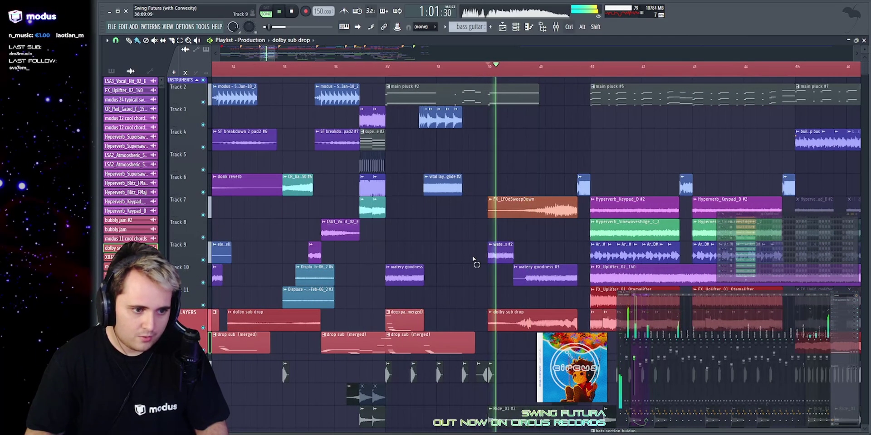
Select the watery goodness #2 and #3 clips on Tracks 9 and 10 and play the full section from bar 39.
{"action": "left_click_drag", "start_coordinate": [474, 260], "coordinate": [522, 276]}
{"action": "left_click_drag", "start_coordinate": [260, 53], "coordinate": [258, 53]}
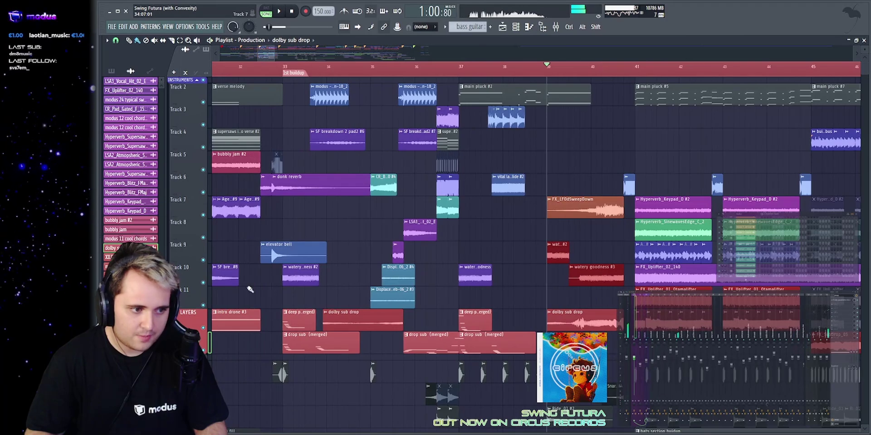
{"action": "key", "text": "space"}
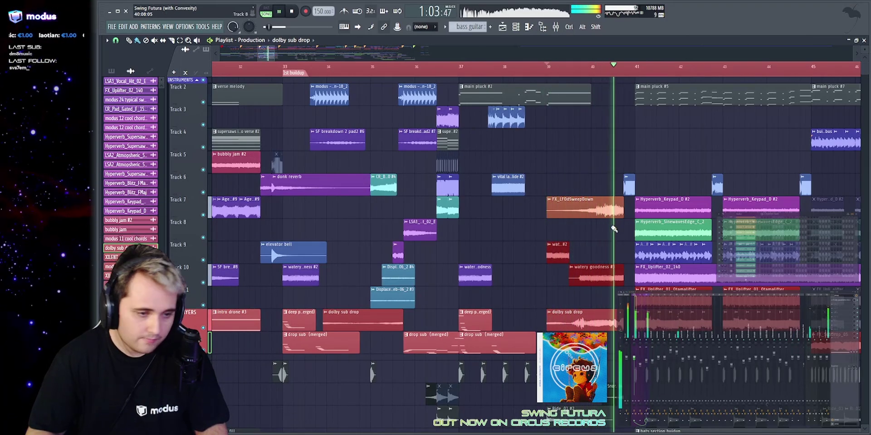
{"action": "key", "text": "space"}
Solo Track 7 and play its FX_LFOdSweepDown clip from bar 39.
{"action": "scroll", "coordinate": [524, 50], "scroll_direction": "up", "scroll_amount": 2}
{"action": "scroll", "coordinate": [524, 54], "scroll_direction": "up", "scroll_amount": 1}
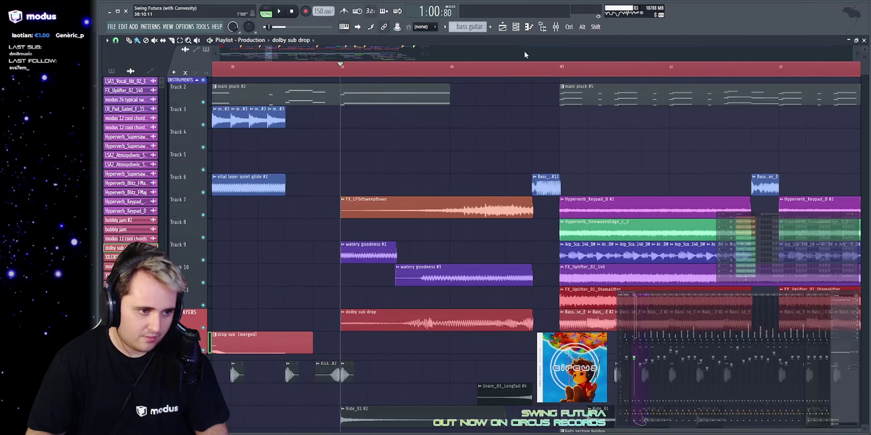
{"action": "right_click", "coordinate": [206, 216]}
{"action": "key", "text": "space"}
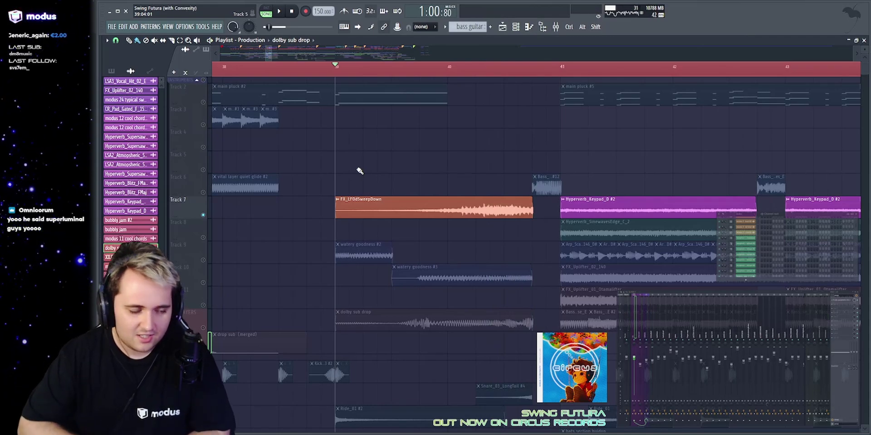
{"action": "key", "text": "space"}
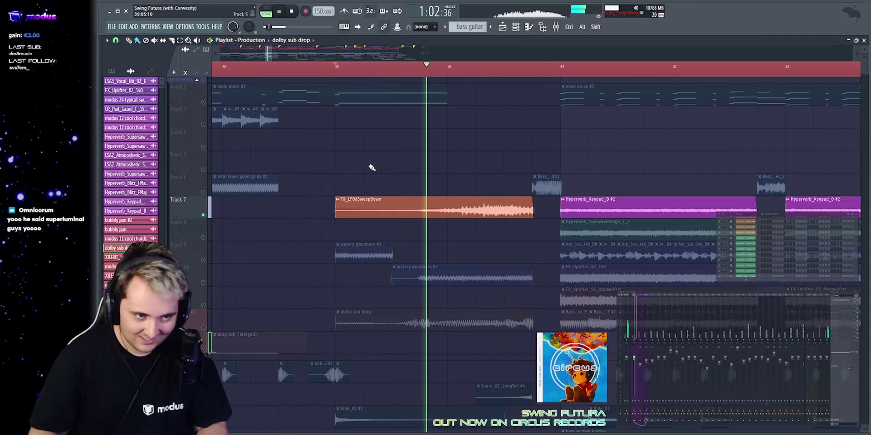
{"action": "key", "text": "space"}
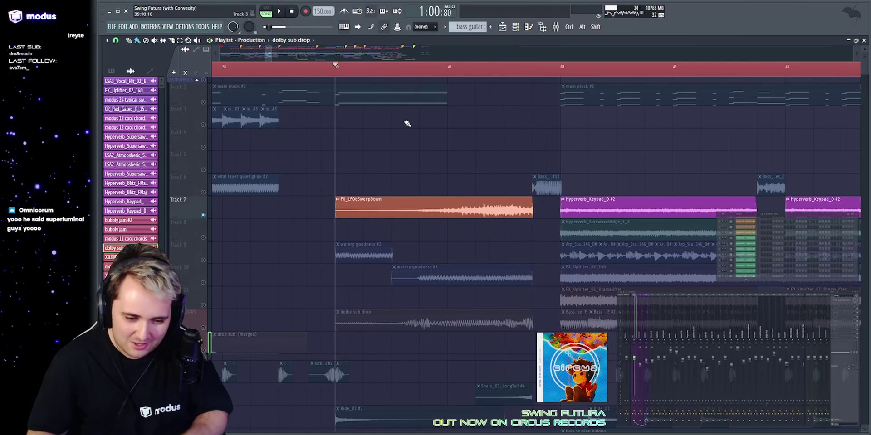
{"action": "mouse_move", "coordinate": [366, 133]}
{"action": "left_mouse_down"}
{"action": "mouse_move", "coordinate": [439, 210]}
{"action": "mouse_move", "coordinate": [514, 236]}
{"action": "left_mouse_up"}
{"action": "left_click", "coordinate": [434, 156], "text": "ctrl"}
Solo the SUB LAYERS track and play its dolby sub drop clip from bar 39.
{"action": "scroll", "coordinate": [265, 278], "scroll_direction": "down", "scroll_amount": 3}
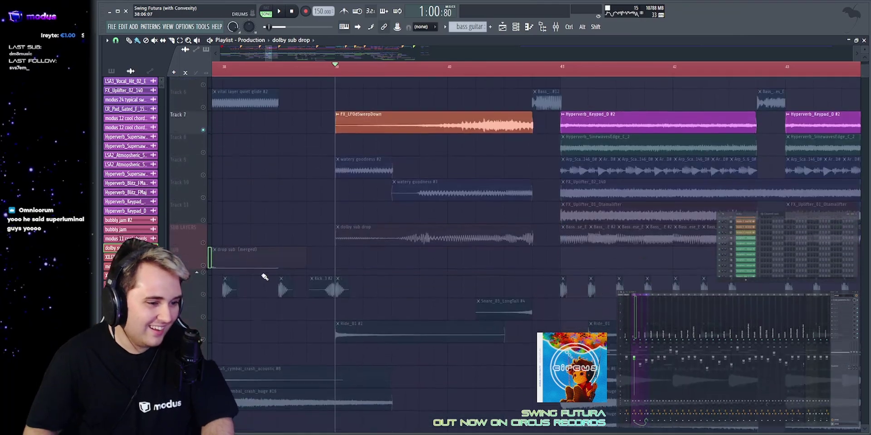
{"action": "right_click", "coordinate": [203, 239]}
{"action": "key", "text": "space"}
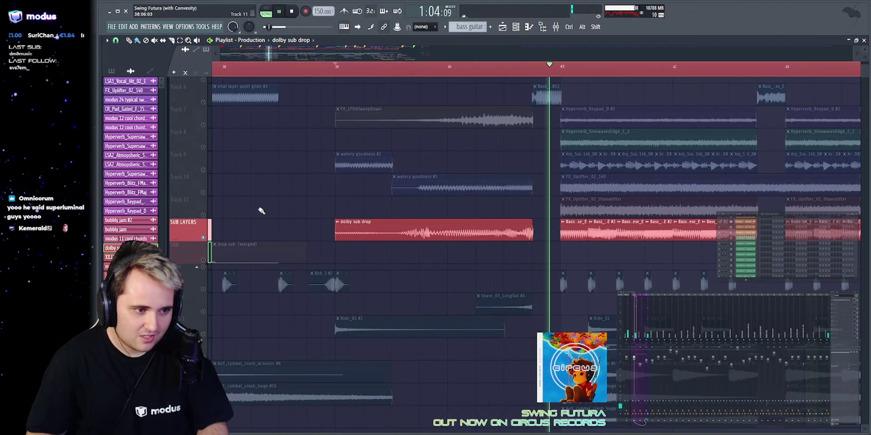
{"action": "key", "text": "space"}
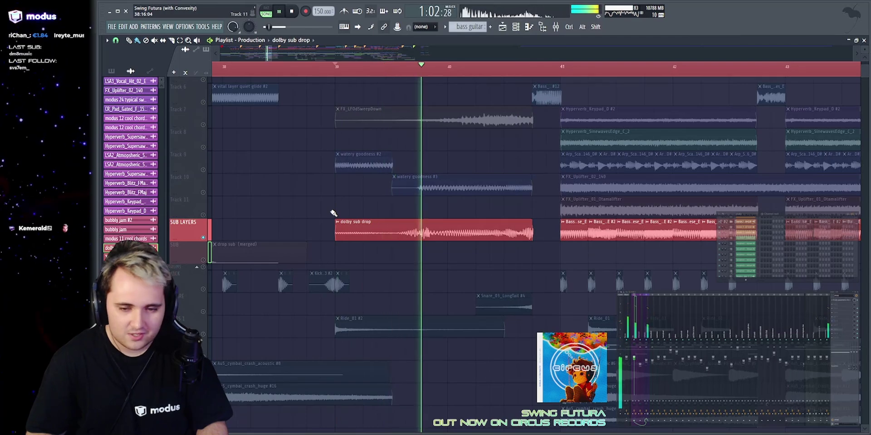
{"action": "key", "text": "space"}
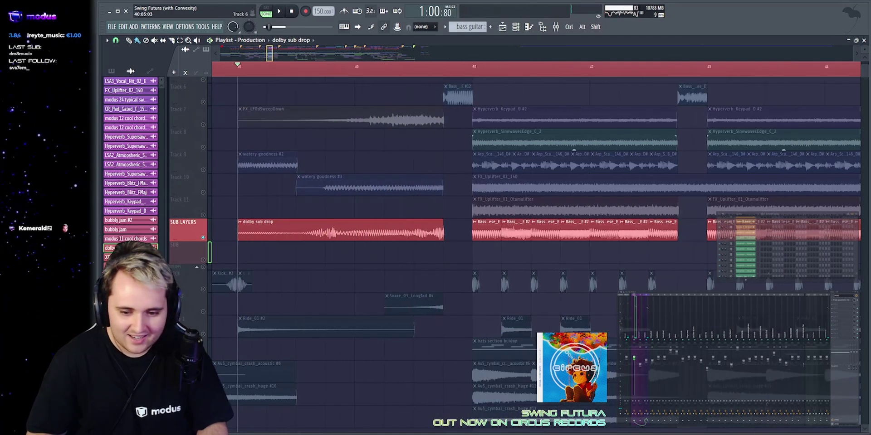
{"action": "key", "text": "space"}
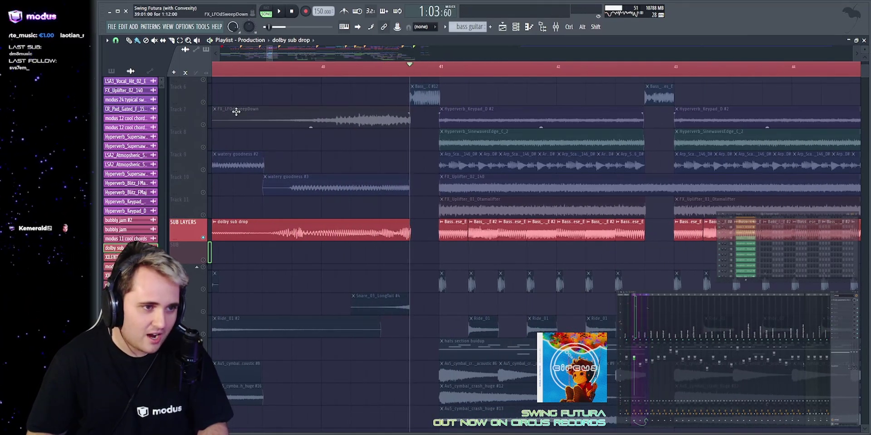
Solo Track 6 and play its Bass_NastierReese_Glides_C #12 clip just before bar 41.
{"action": "right_click", "coordinate": [204, 102]}
{"action": "key", "text": "space"}
{"action": "scroll", "coordinate": [494, 95], "scroll_direction": "up", "scroll_amount": 5}
{"action": "key", "text": "space"}
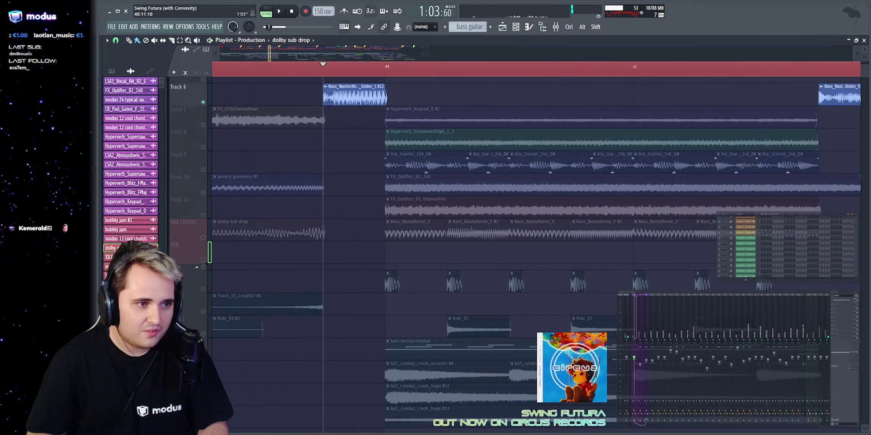
Open and close the channel settings of the Bass_NastierReese_Glides_C #12 clip, and replay the clip before bar 41.
{"action": "left_click", "coordinate": [340, 103]}
{"action": "double_click", "coordinate": [336, 105]}
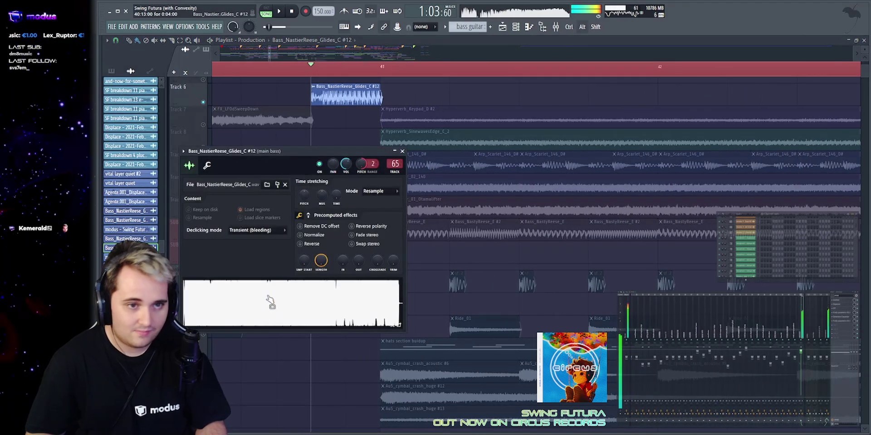
{"action": "key", "text": "Escape"}
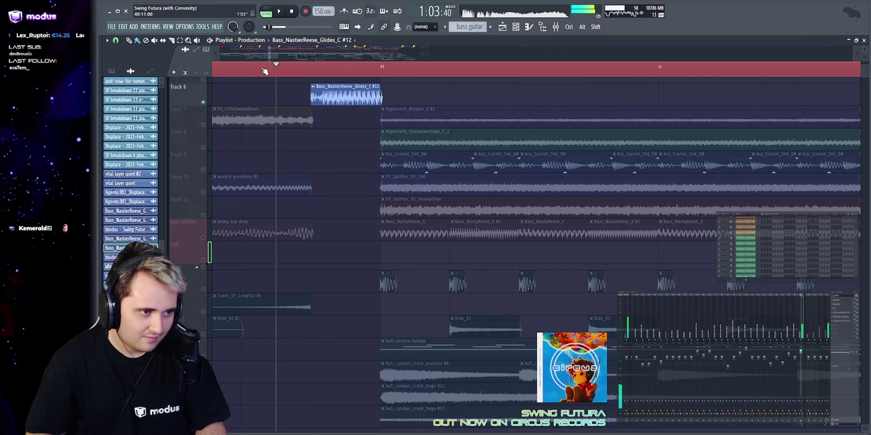
{"action": "scroll", "coordinate": [303, 57], "scroll_direction": "down", "scroll_amount": 3}
{"action": "key", "text": "space"}
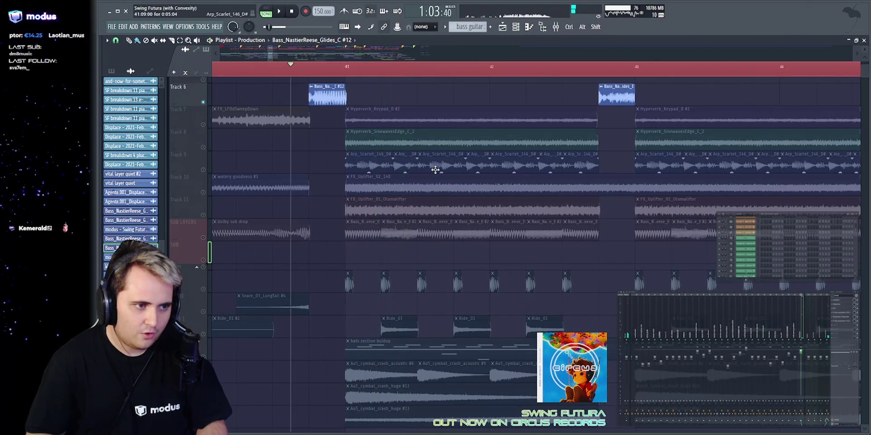
Play Track 6's short bass clips just before bars 43 and 45.
{"action": "scroll", "coordinate": [421, 164], "scroll_direction": "up", "scroll_amount": 3}
{"action": "scroll", "coordinate": [394, 160], "scroll_direction": "up", "scroll_amount": 1}
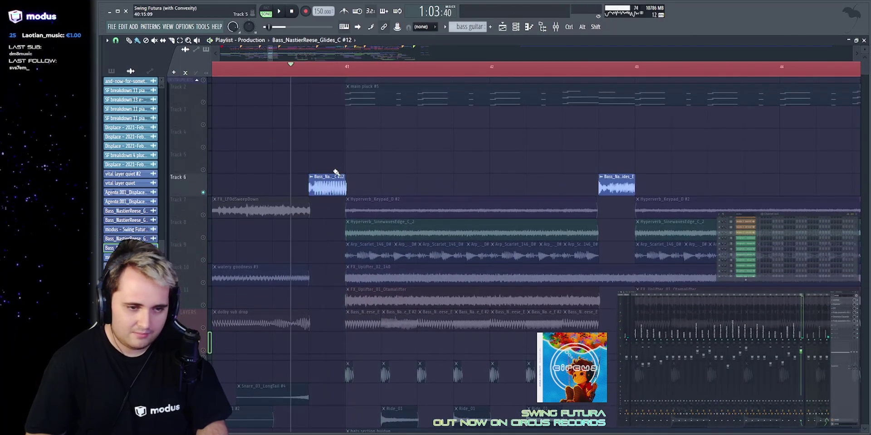
{"action": "scroll", "coordinate": [542, 68], "scroll_direction": "down", "scroll_amount": 1}
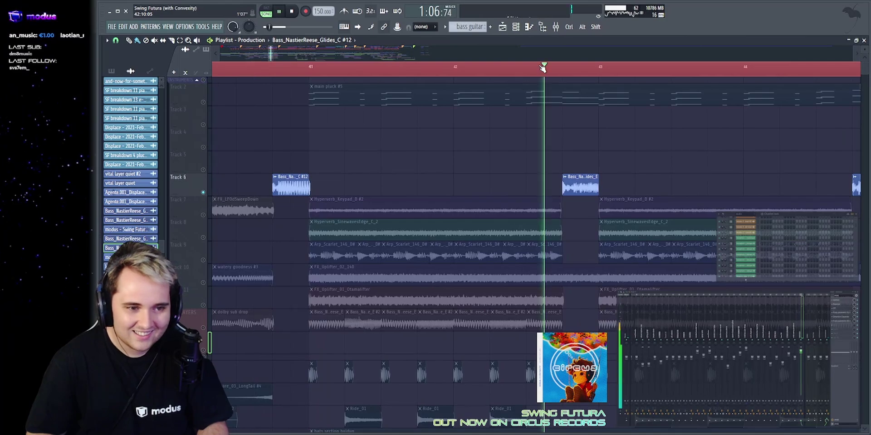
{"action": "scroll", "coordinate": [565, 57], "scroll_direction": "down", "scroll_amount": 2}
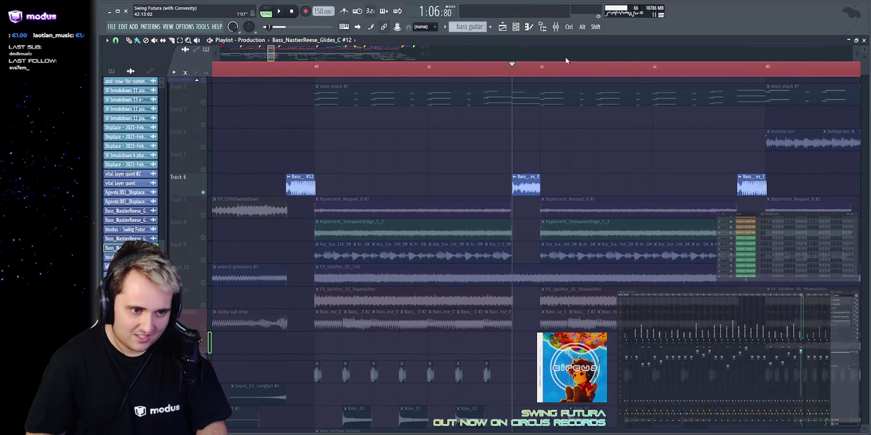
{"action": "left_click_drag", "start_coordinate": [467, 162], "coordinate": [535, 170]}
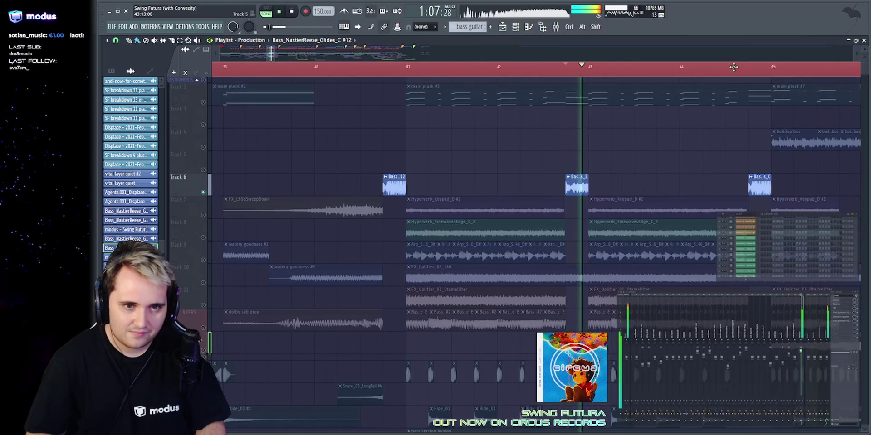
{"action": "scroll", "coordinate": [449, 180], "scroll_direction": "down", "scroll_amount": 1}
{"action": "scroll", "coordinate": [397, 55], "scroll_direction": "down", "scroll_amount": 1}
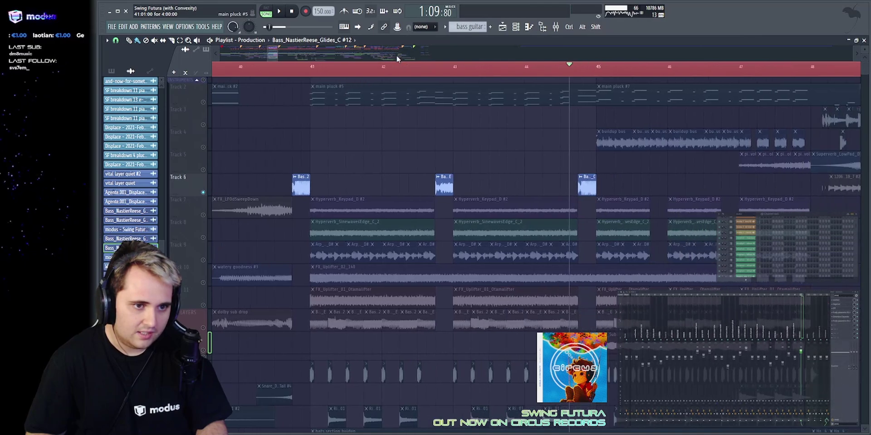
Unsolo Track 6 and play all tracks together from bar 41.
{"action": "right_click", "coordinate": [203, 103]}
{"action": "right_click", "coordinate": [204, 102]}
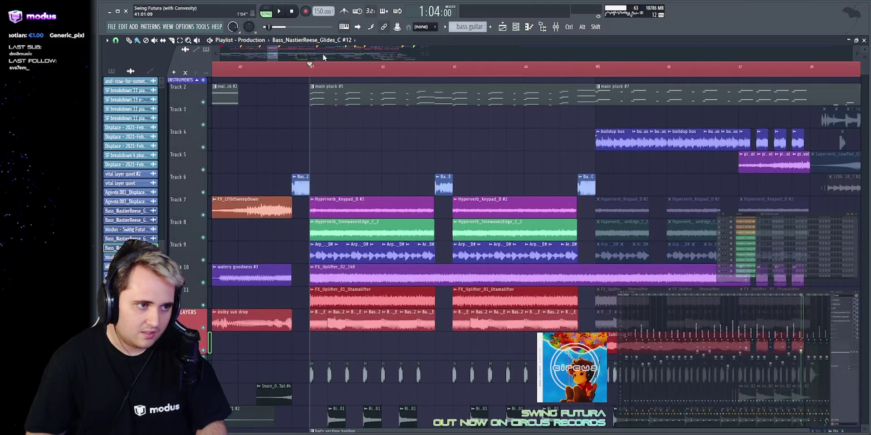
{"action": "scroll", "coordinate": [322, 54], "scroll_direction": "down", "scroll_amount": 5}
{"action": "key", "text": "space"}
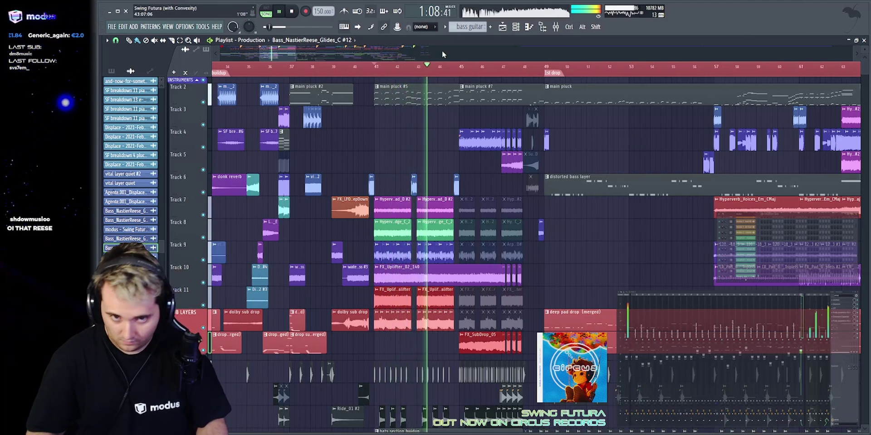
Solo Track 2 and play its main pluck clips through the 1st buildup.
{"action": "key", "text": "space"}
{"action": "right_click", "coordinate": [204, 103]}
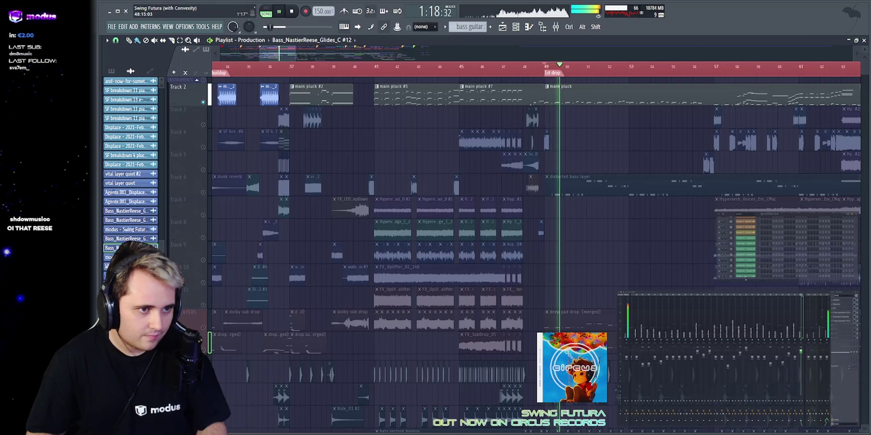
{"action": "scroll", "coordinate": [400, 70], "scroll_direction": "up", "scroll_amount": 2}
{"action": "key", "text": "space"}
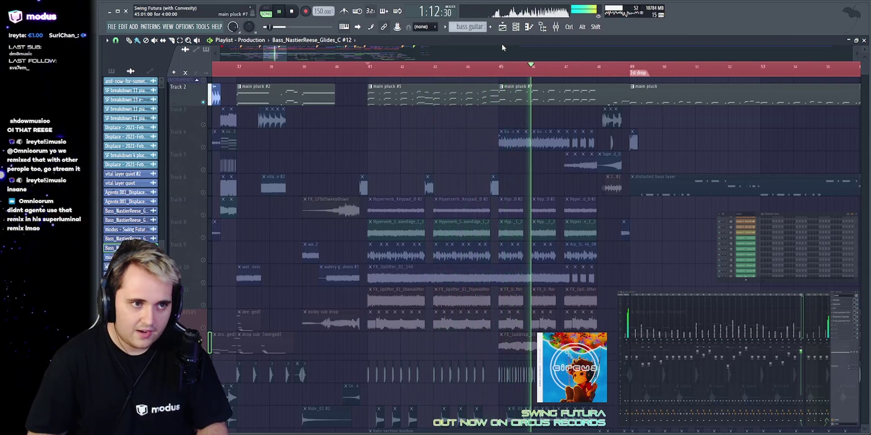
{"action": "scroll", "coordinate": [511, 86], "scroll_direction": "up", "scroll_amount": 3}
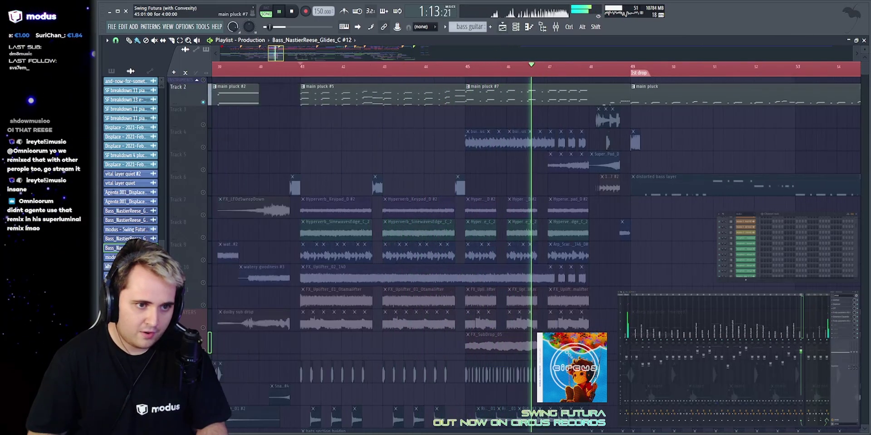
Select the main pluck #7 clip, look through the mixer tracks and play Track 2 from bar 41.
{"action": "left_click", "coordinate": [472, 99]}
{"action": "key", "text": "space"}
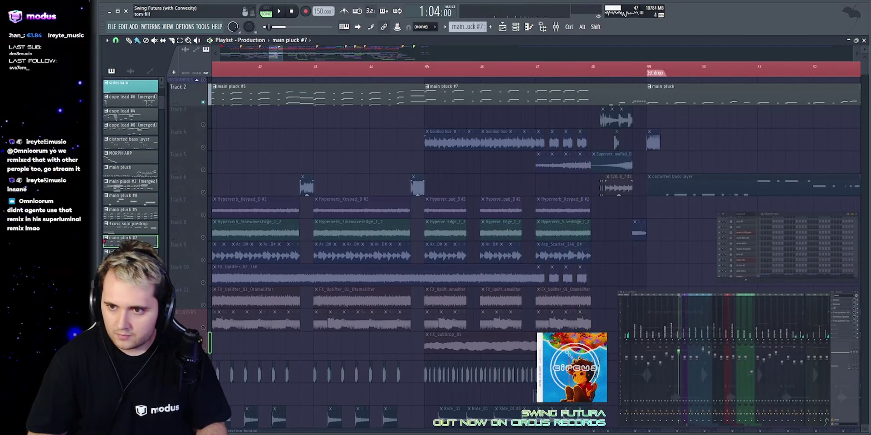
{"action": "scroll", "coordinate": [668, 321], "scroll_direction": "down", "scroll_amount": 5}
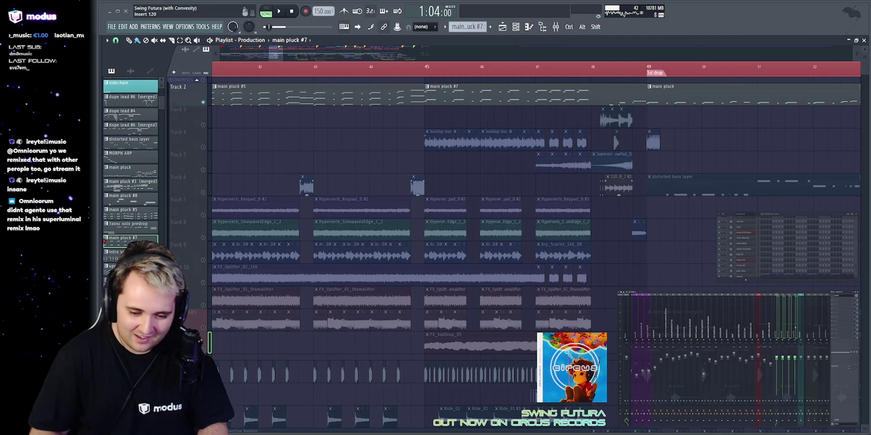
{"action": "scroll", "coordinate": [763, 320], "scroll_direction": "up", "scroll_amount": 10}
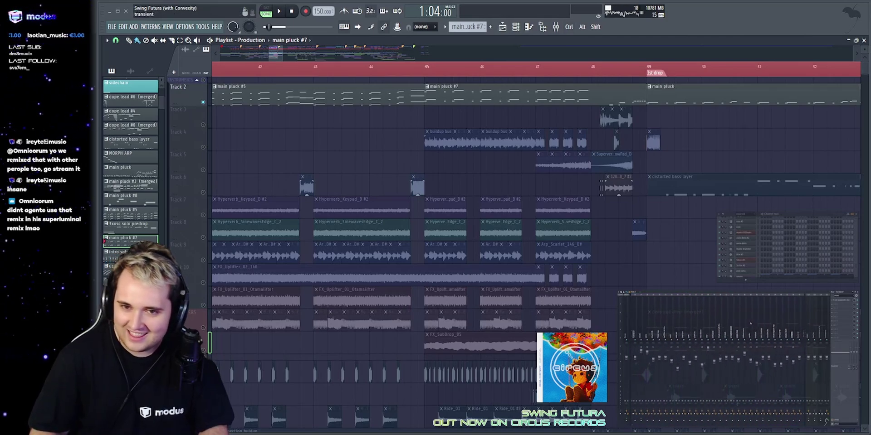
{"action": "key", "text": "space"}
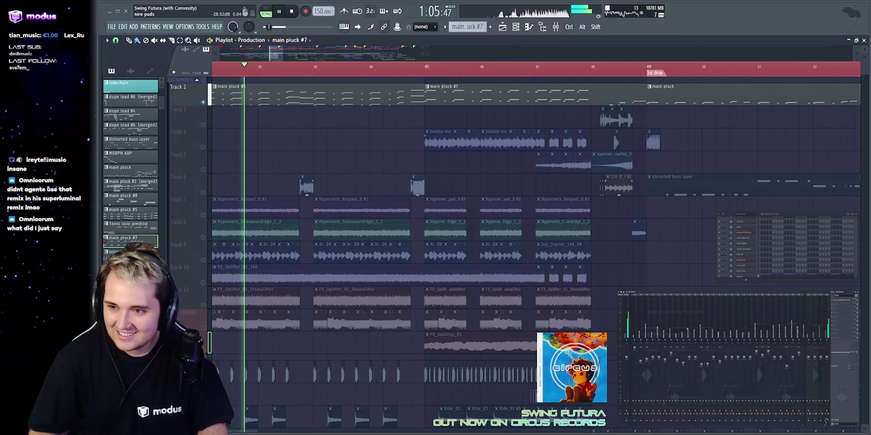
{"action": "scroll", "coordinate": [687, 329], "scroll_direction": "up", "scroll_amount": 8}
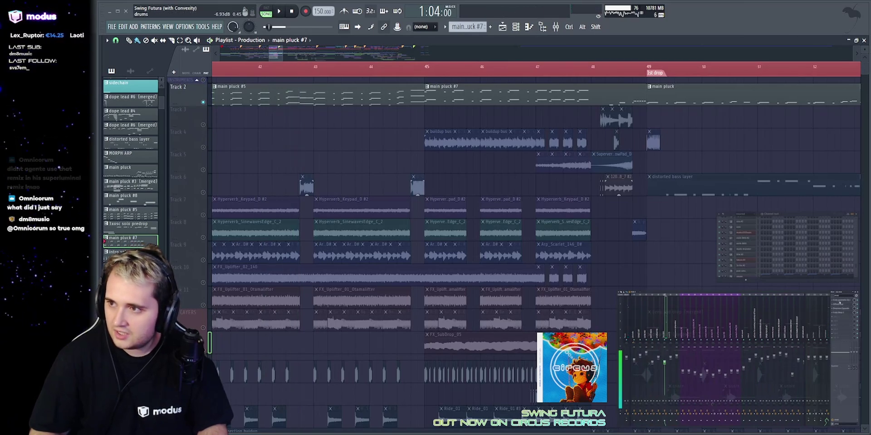
Open the pluck's kHs Frequency Shifter from the mixer, watch it while Track 2 plays, and close it.
{"action": "scroll", "coordinate": [676, 315], "scroll_direction": "down", "scroll_amount": 5}
{"action": "left_click", "coordinate": [802, 318]}
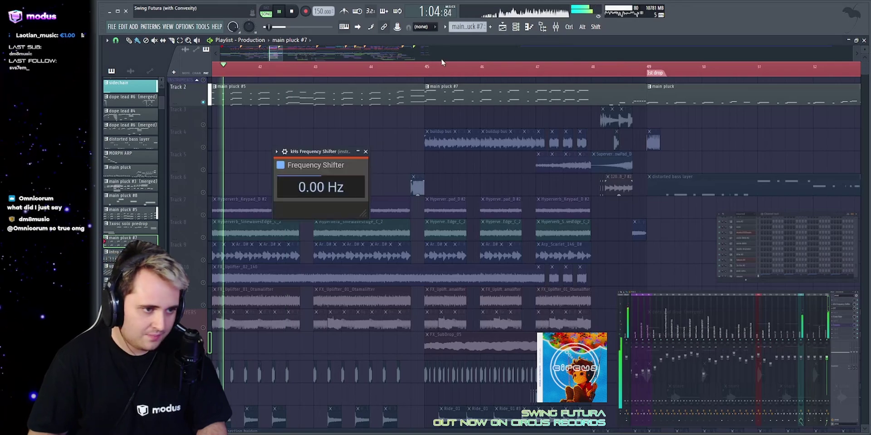
{"action": "left_click_drag", "start_coordinate": [309, 151], "coordinate": [335, 118]}
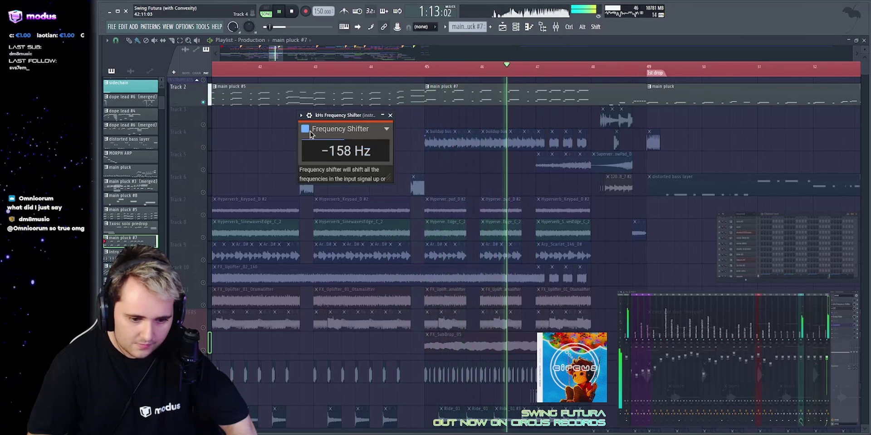
{"action": "key", "text": "Escape"}
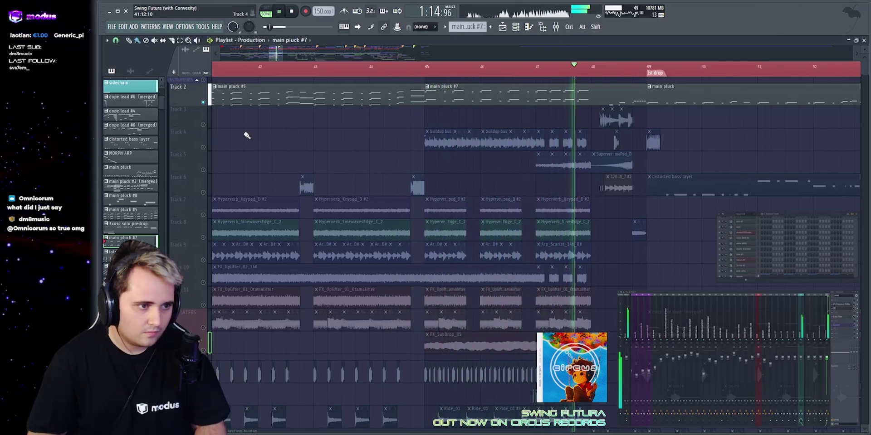
Solo Track 7 and play its Hyperverb_Keypad_D #2 clips from bar 41.
{"action": "key", "text": "space"}
{"action": "scroll", "coordinate": [428, 53], "scroll_direction": "up", "scroll_amount": 2}
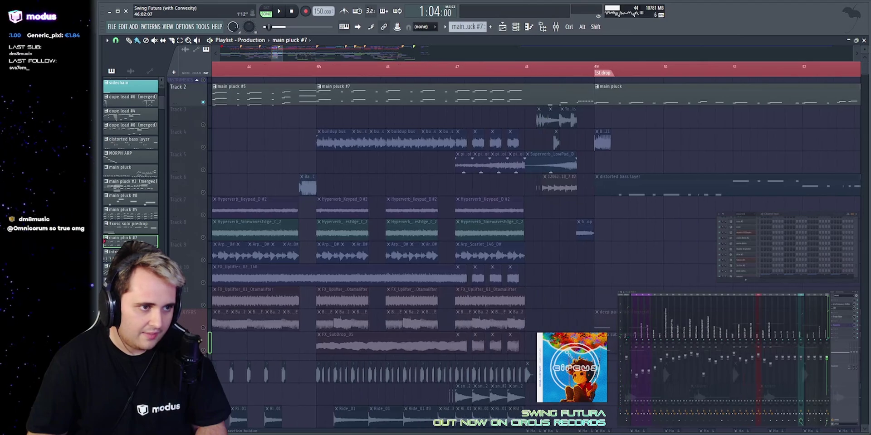
{"action": "scroll", "coordinate": [394, 67], "scroll_direction": "down", "scroll_amount": 3}
{"action": "scroll", "coordinate": [355, 54], "scroll_direction": "up", "scroll_amount": 1}
{"action": "right_click", "coordinate": [203, 215]}
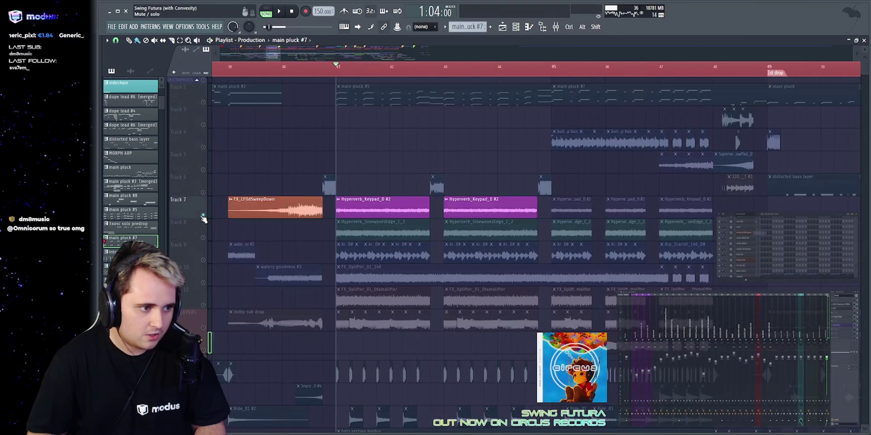
{"action": "key", "text": "space"}
{"action": "left_click", "coordinate": [502, 27]}
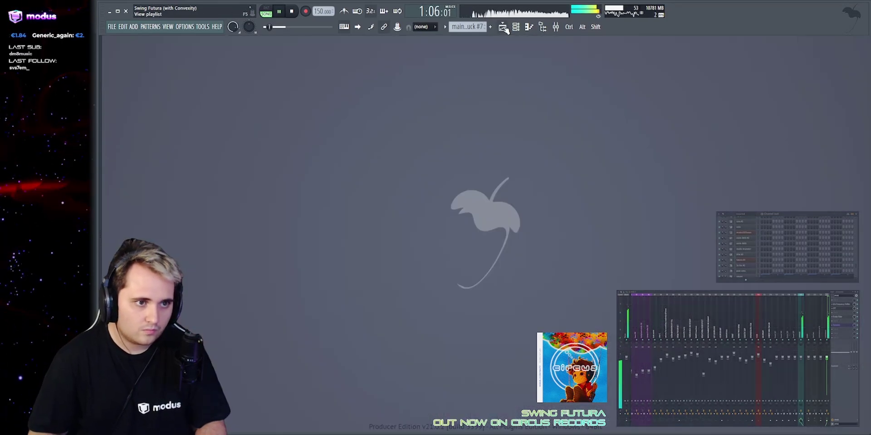
{"action": "left_click", "coordinate": [502, 27]}
{"action": "scroll", "coordinate": [384, 200], "scroll_direction": "down", "scroll_amount": 2}
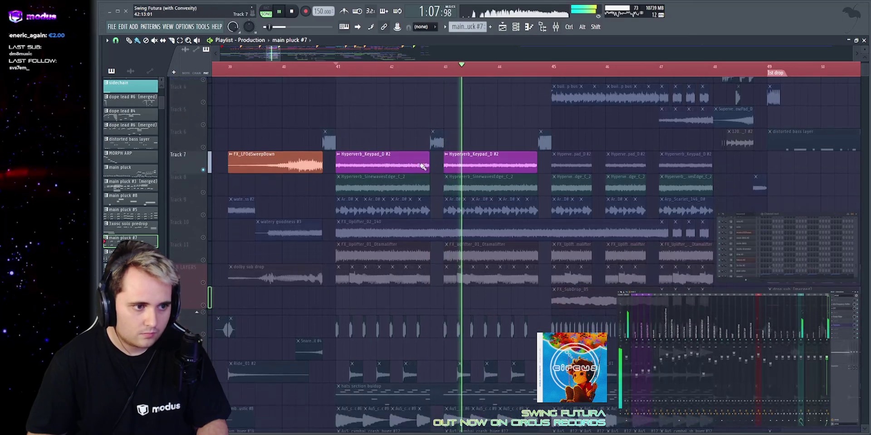
Open the Hyperverb_Keypad_D #2 channel settings and its kHs Trance Gate effect, play the clip, and close both windows.
{"action": "key", "text": "space"}
{"action": "double_click", "coordinate": [389, 161]}
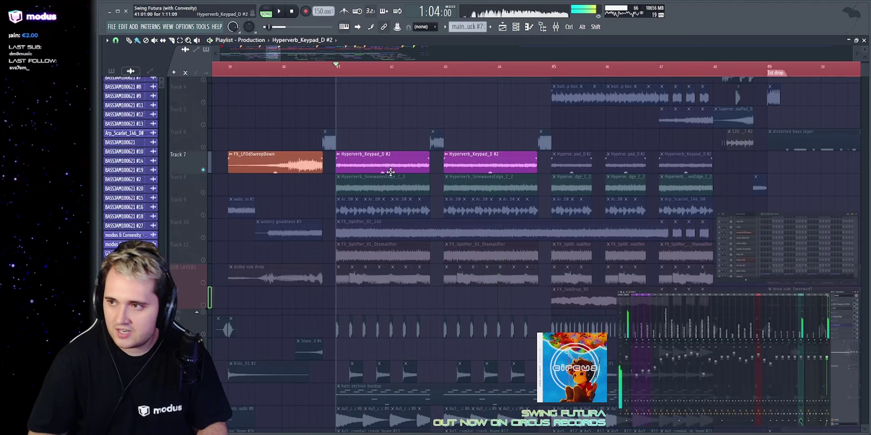
{"action": "left_click", "coordinate": [838, 305]}
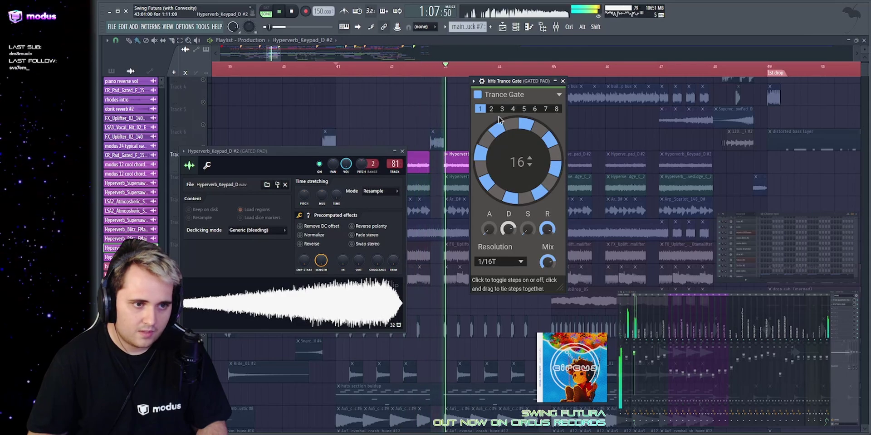
{"action": "key", "text": "F12"}
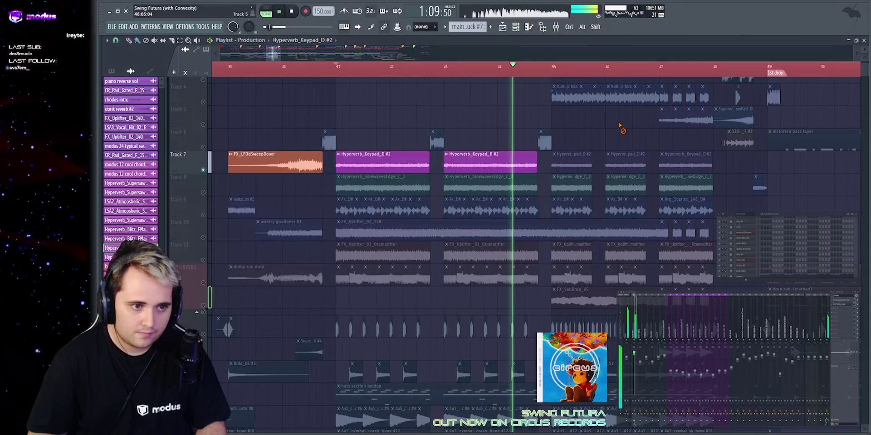
Solo Track 8 and Track 9 in turn, playing each from bar 41.
{"action": "key", "text": "space"}
{"action": "key", "text": "space"}
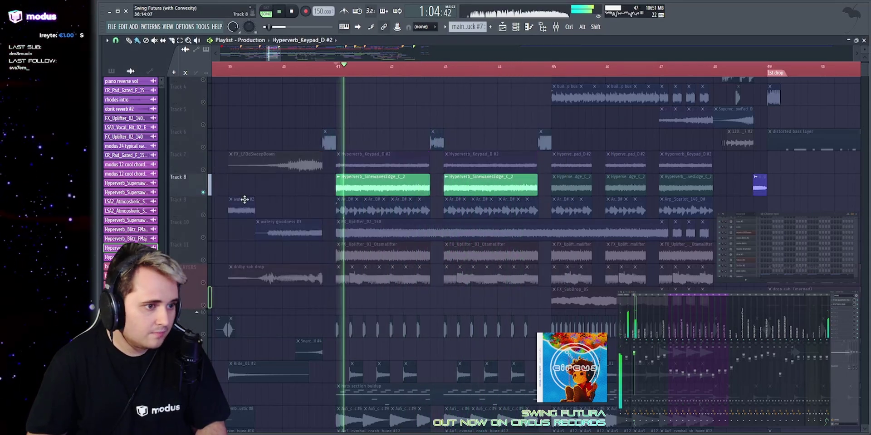
{"action": "key", "text": "space"}
{"action": "right_click", "coordinate": [204, 214]}
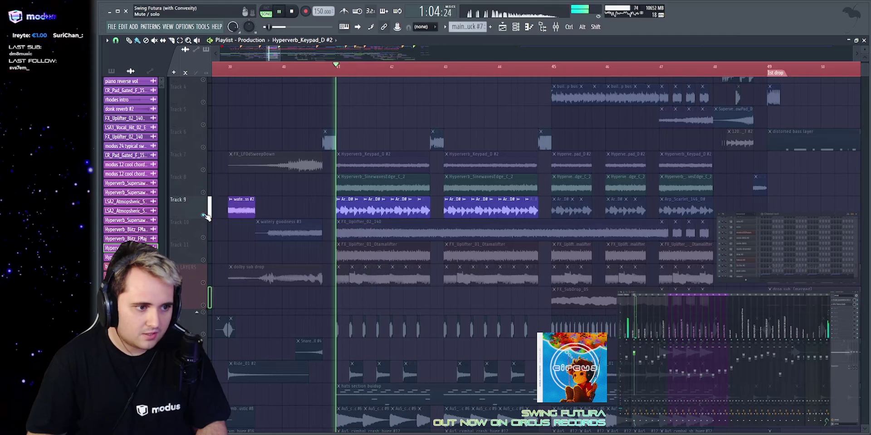
{"action": "key", "text": "space"}
Replay Track 9's Arp_Scarlet_146_D# clips from bar 41.
{"action": "left_click_drag", "start_coordinate": [270, 53], "coordinate": [271, 69]}
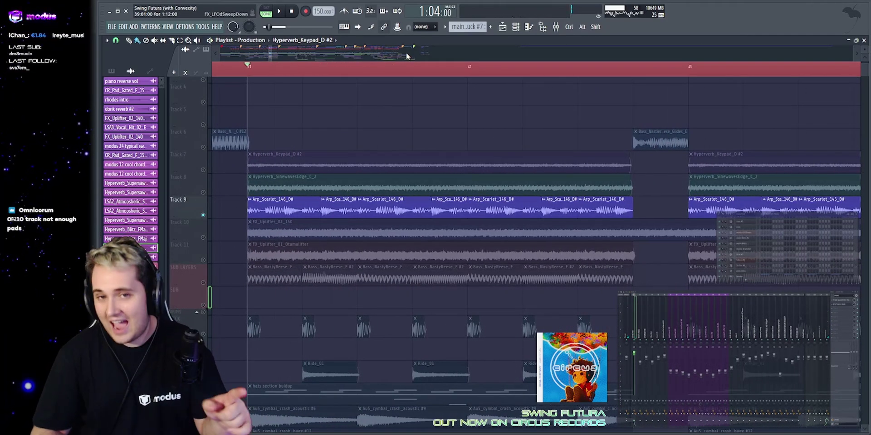
{"action": "key", "text": "space"}
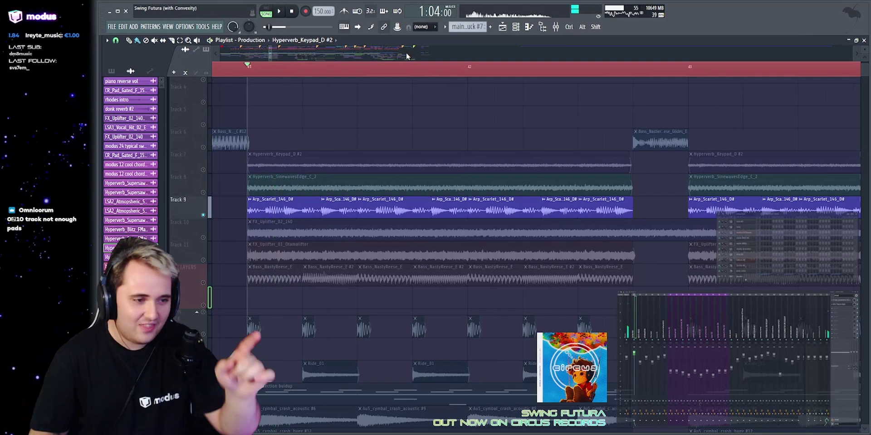
{"action": "key", "text": "space"}
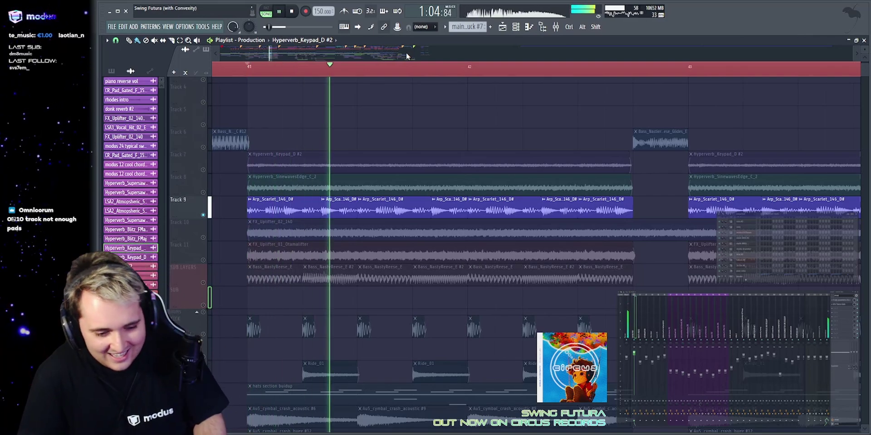
{"action": "left_click_drag", "start_coordinate": [271, 53], "coordinate": [271, 45]}
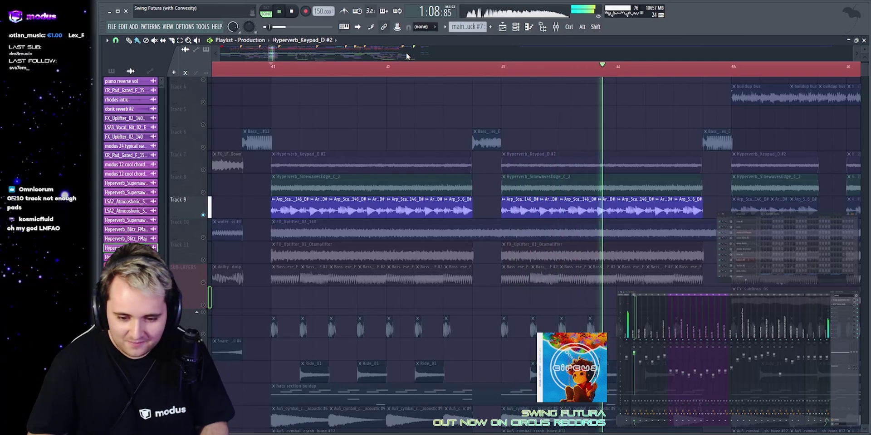
{"action": "key", "text": "space"}
{"action": "key", "text": "space"}
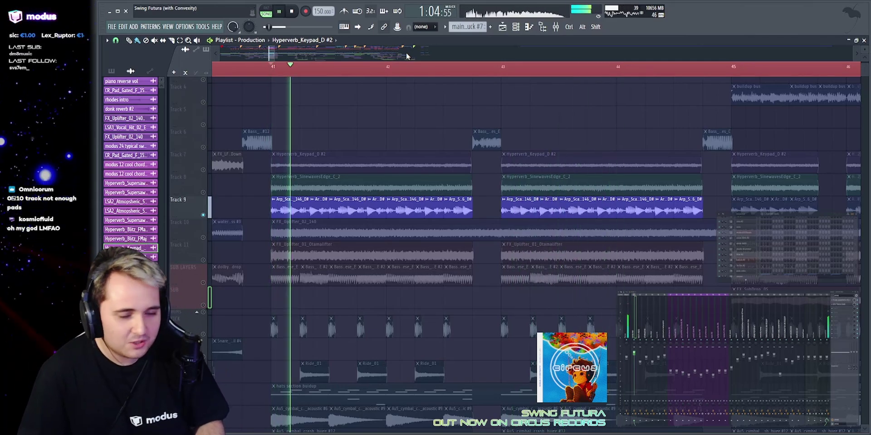
Solo Track 10 and play its FX_Uplifter_02_140 clip from bar 41.
{"action": "key", "text": "space"}
{"action": "right_click", "coordinate": [203, 237]}
{"action": "key", "text": "space"}
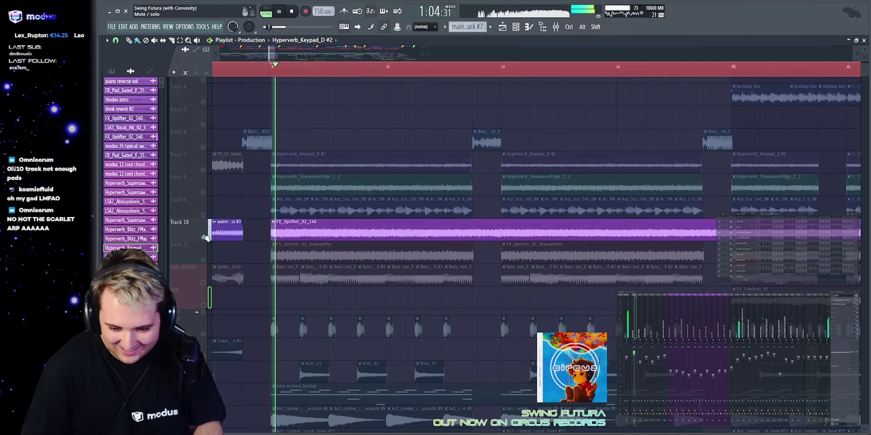
{"action": "scroll", "coordinate": [273, 204], "scroll_direction": "down", "scroll_amount": 4, "text": "ctrl"}
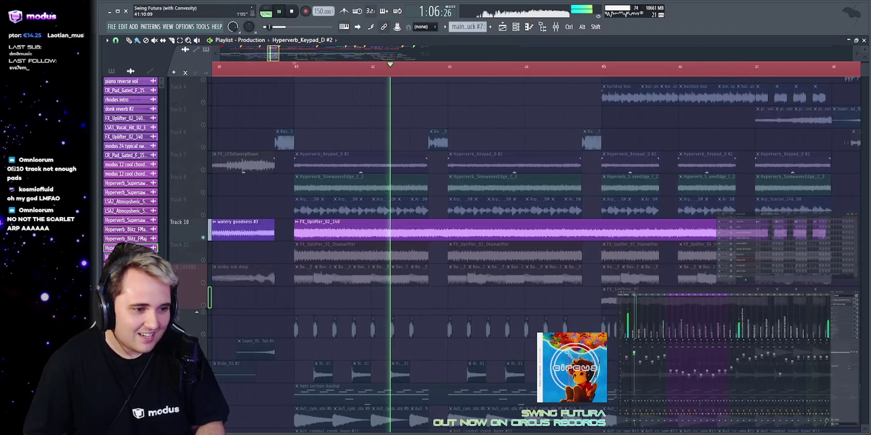
{"action": "scroll", "coordinate": [374, 205], "scroll_direction": "up", "scroll_amount": 1, "text": "ctrl"}
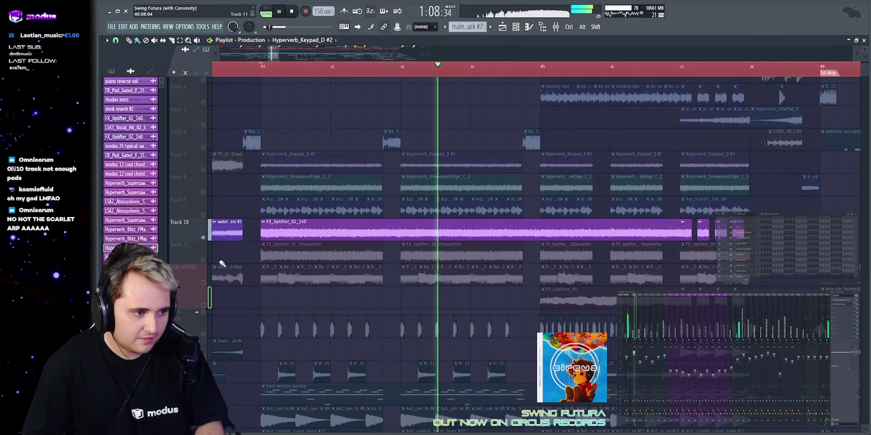
Solo Track 11 and play its two FX_Uplifter_01_Otamalifter clips from bar 41.
{"action": "key", "text": "space"}
{"action": "left_click", "coordinate": [203, 260], "text": "ctrl"}
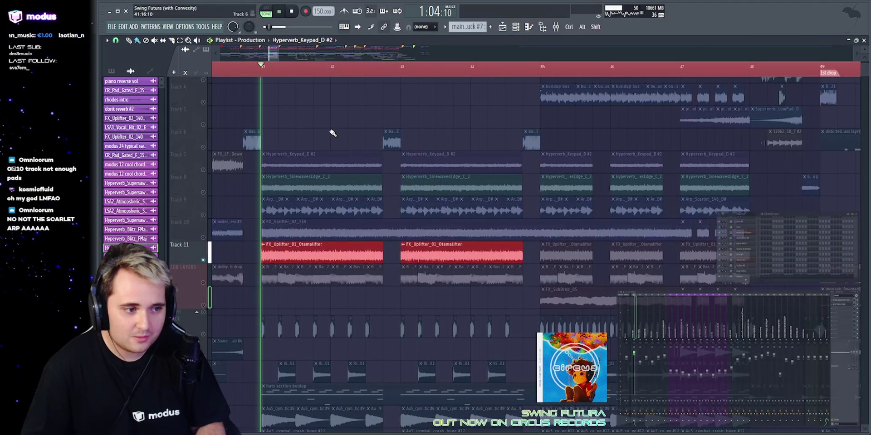
{"action": "key", "text": "space"}
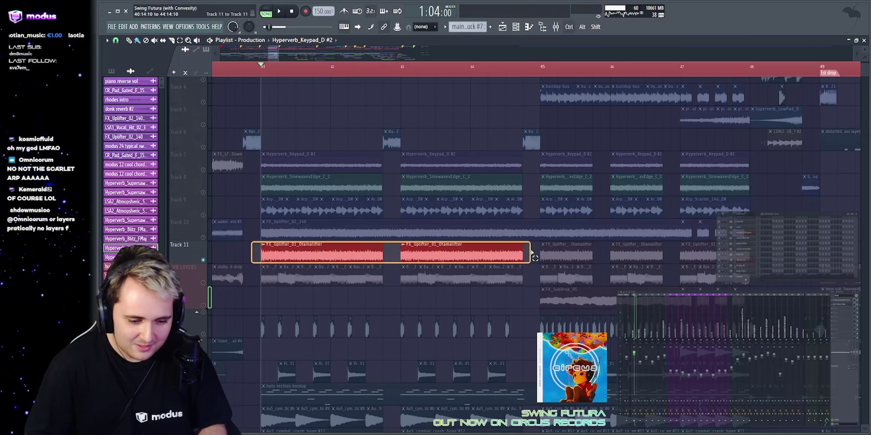
{"action": "left_click_drag", "start_coordinate": [532, 252], "coordinate": [534, 252]}
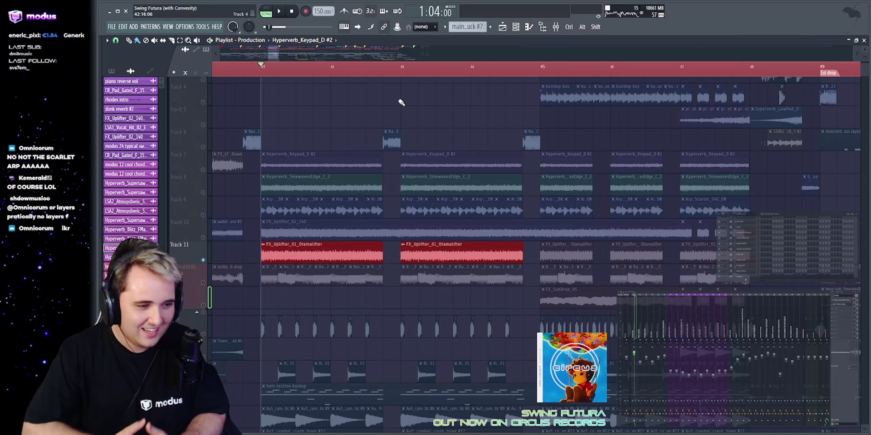
{"action": "key", "text": "space"}
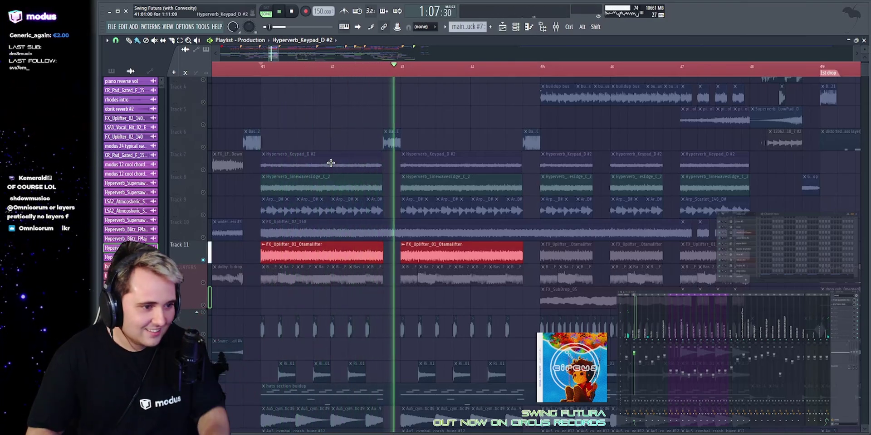
Solo the SUB LAYERS track and play its reese bass clips from bar 41.
{"action": "scroll", "coordinate": [225, 223], "scroll_direction": "down", "scroll_amount": 2}
{"action": "left_click", "coordinate": [205, 237]}
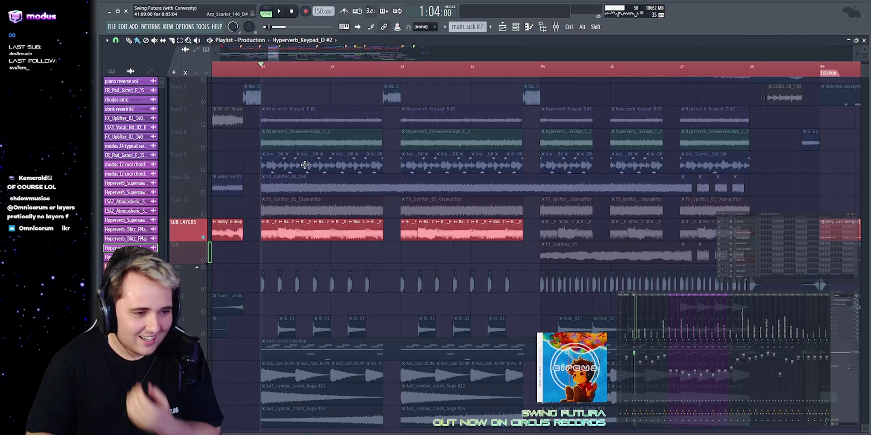
{"action": "left_click_drag", "start_coordinate": [273, 53], "coordinate": [270, 58]}
{"action": "left_click_drag", "start_coordinate": [276, 229], "coordinate": [540, 252]}
{"action": "key", "text": "space"}
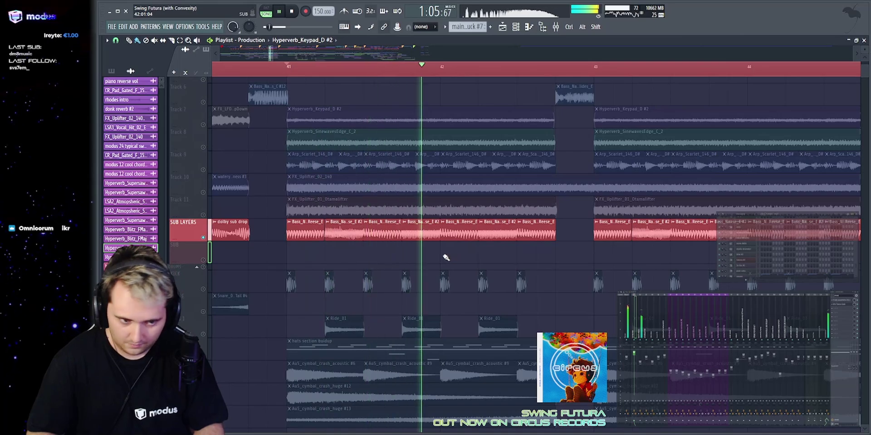
{"action": "scroll", "coordinate": [401, 48], "scroll_direction": "down", "scroll_amount": 3}
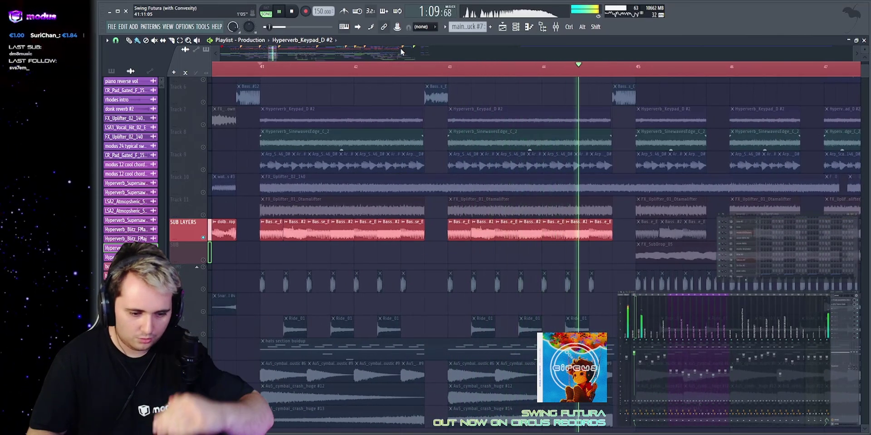
Solo the DRUMS group in place of SUB LAYERS and play the buildup drums from bar 41.
{"action": "scroll", "coordinate": [345, 183], "scroll_direction": "down", "scroll_amount": 3}
{"action": "key", "text": "space"}
{"action": "right_click", "coordinate": [203, 204]}
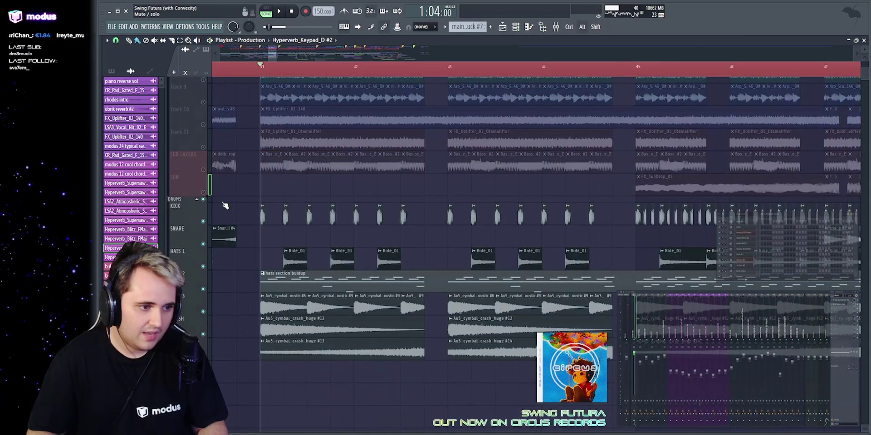
{"action": "scroll", "coordinate": [254, 208], "scroll_direction": "down", "scroll_amount": 2}
{"action": "key", "text": "space"}
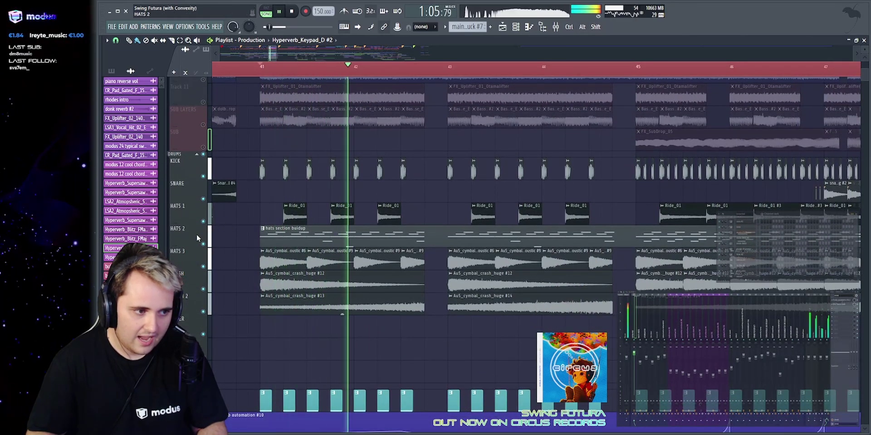
Open the xilent hat section FPC behind the hats section buildup pattern and audition its closed hi-hat pads.
{"action": "left_click", "coordinate": [385, 244]}
{"action": "key", "text": "space"}
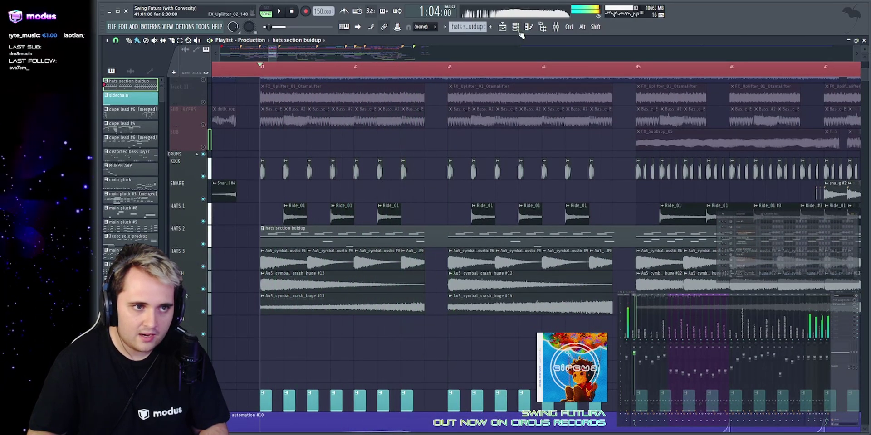
{"action": "scroll", "coordinate": [749, 233], "scroll_direction": "down", "scroll_amount": 5}
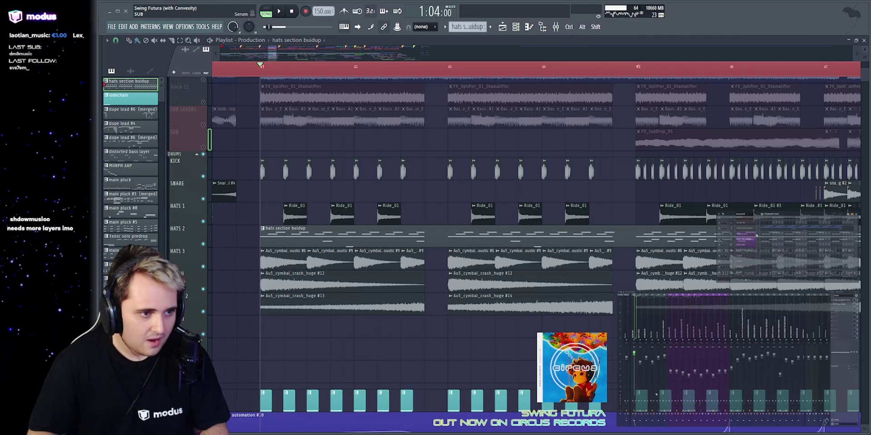
{"action": "left_click", "coordinate": [744, 229]}
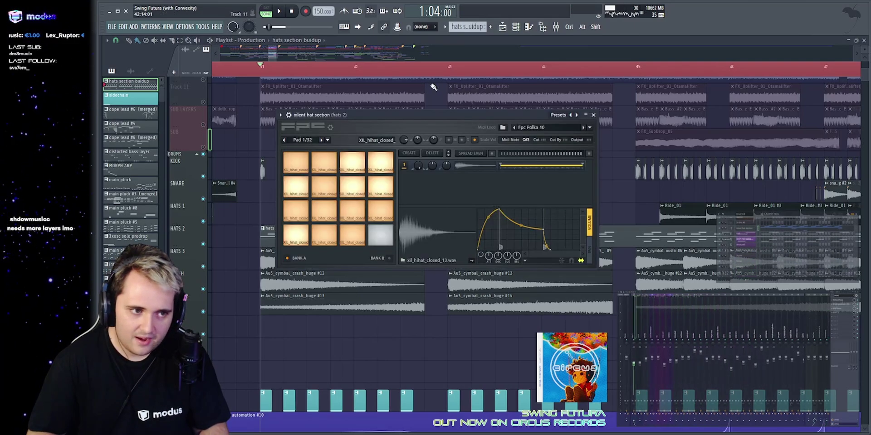
{"action": "left_click_drag", "start_coordinate": [409, 112], "coordinate": [407, 105]}
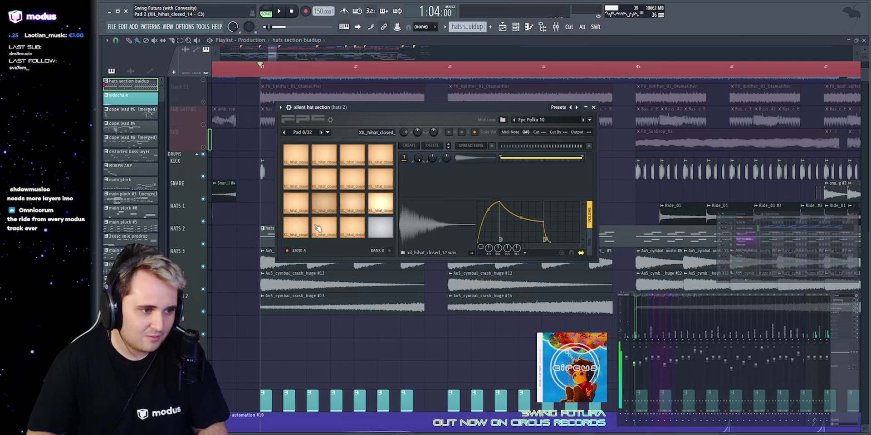
{"action": "left_click", "coordinate": [354, 232]}
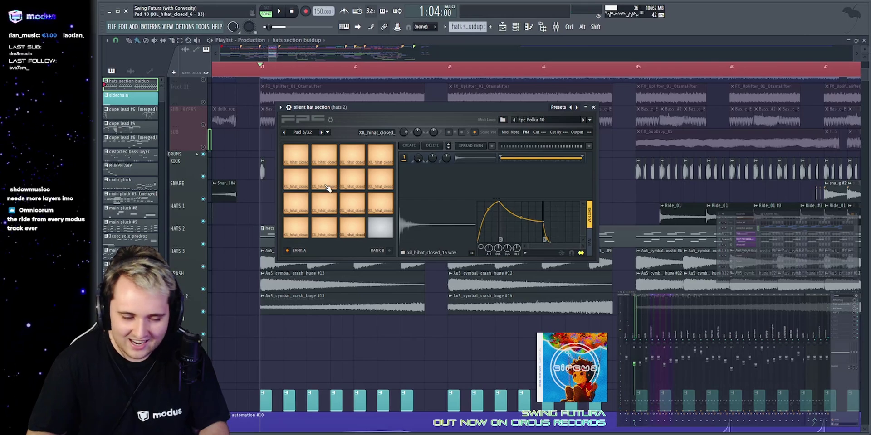
{"action": "key", "text": "Escape"}
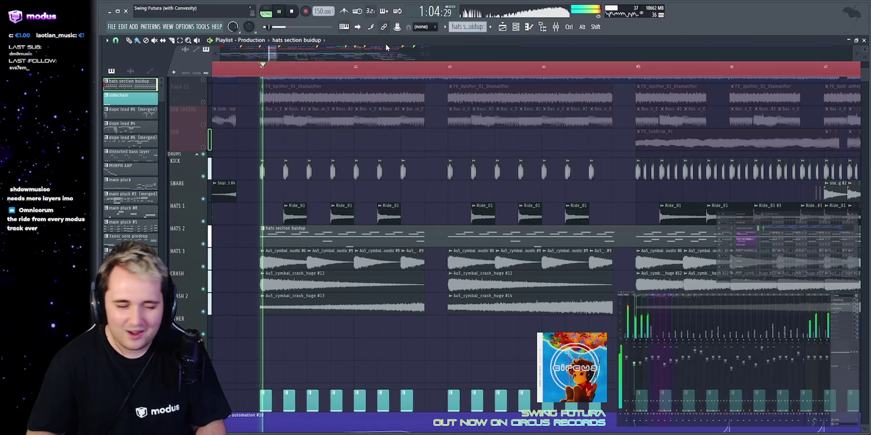
Play the soloed drums from bar 41 through bar 47, highlighting the snare long and Ride_01 clips before the drop.
{"action": "key", "text": "space"}
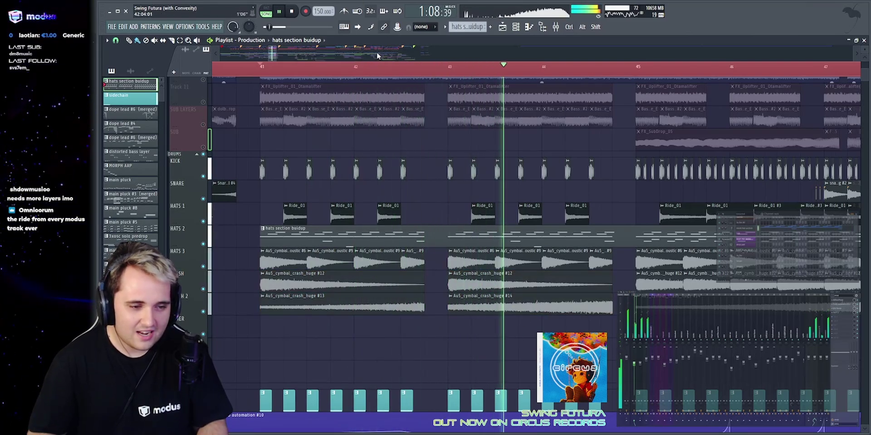
{"action": "scroll", "coordinate": [377, 57], "scroll_direction": "down", "scroll_amount": 2}
{"action": "left_click_drag", "start_coordinate": [273, 54], "coordinate": [275, 55]}
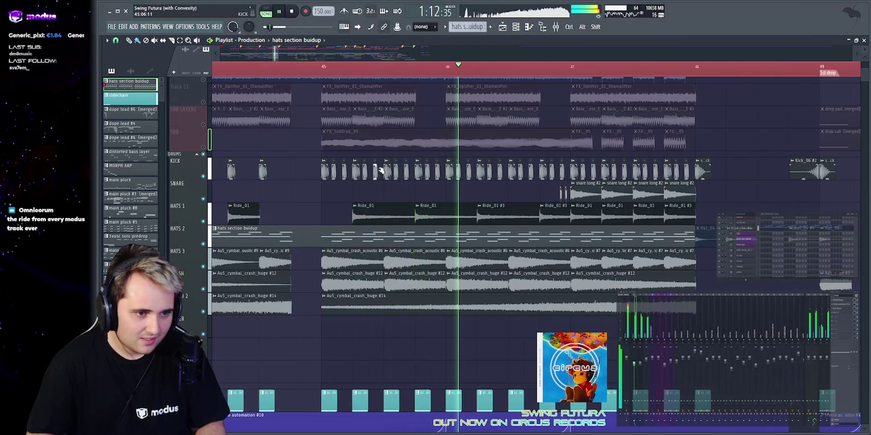
{"action": "left_click_drag", "start_coordinate": [535, 190], "coordinate": [713, 209]}
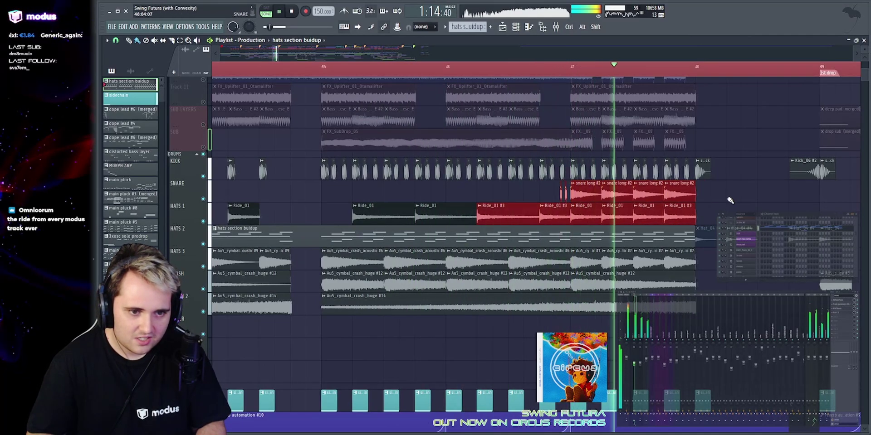
{"action": "left_click", "coordinate": [731, 200], "text": "ctrl"}
{"action": "scroll", "coordinate": [725, 194], "scroll_direction": "up", "scroll_amount": 4}
{"action": "scroll", "coordinate": [708, 189], "scroll_direction": "up", "scroll_amount": 1}
{"action": "key", "text": "space"}
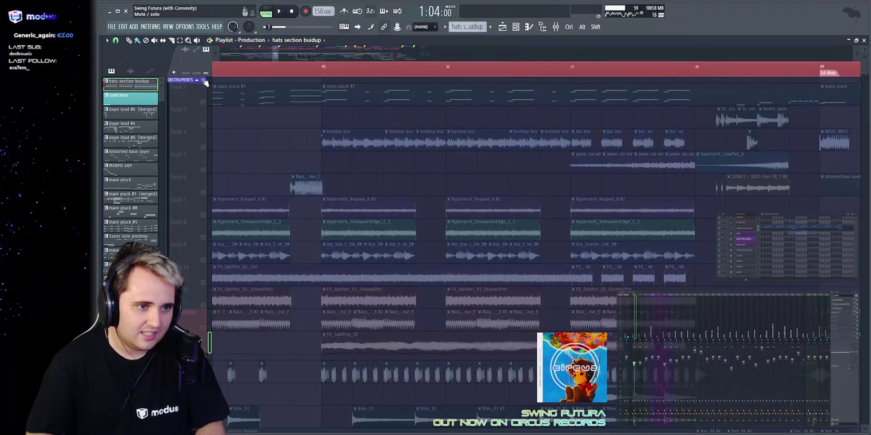
Bring all tracks back in and play the full buildup from just before bar 47.
{"action": "left_click", "coordinate": [203, 80]}
{"action": "left_click", "coordinate": [560, 68]}
{"action": "key", "text": "space"}
{"action": "left_click_drag", "start_coordinate": [591, 54], "coordinate": [593, 54]}
{"action": "key", "text": "space"}
{"action": "scroll", "coordinate": [358, 219], "scroll_direction": "down", "scroll_amount": 2}
{"action": "scroll", "coordinate": [367, 224], "scroll_direction": "up", "scroll_amount": 3}
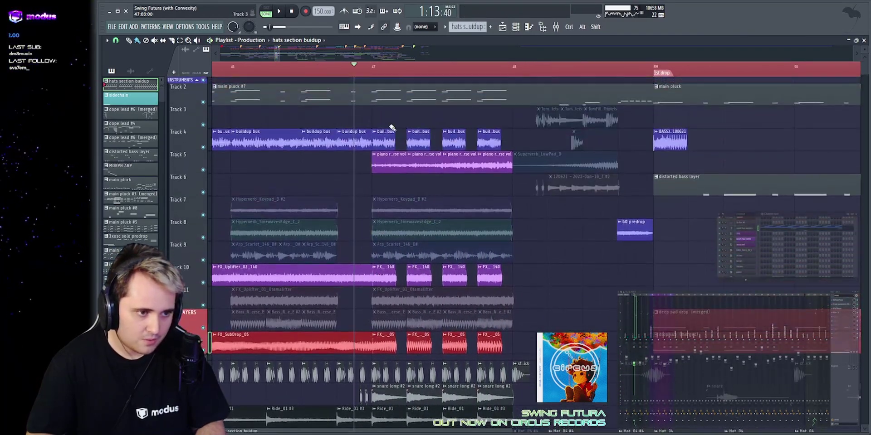
Solo Track 5, play its piano reverse vol clips from bar 47, and release the solo.
{"action": "right_click", "coordinate": [203, 169]}
{"action": "key", "text": "space"}
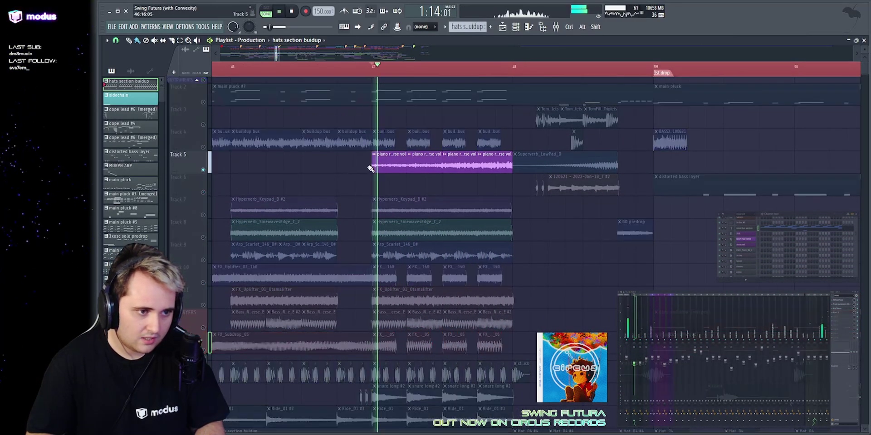
{"action": "key", "text": "space"}
{"action": "right_click", "coordinate": [203, 170]}
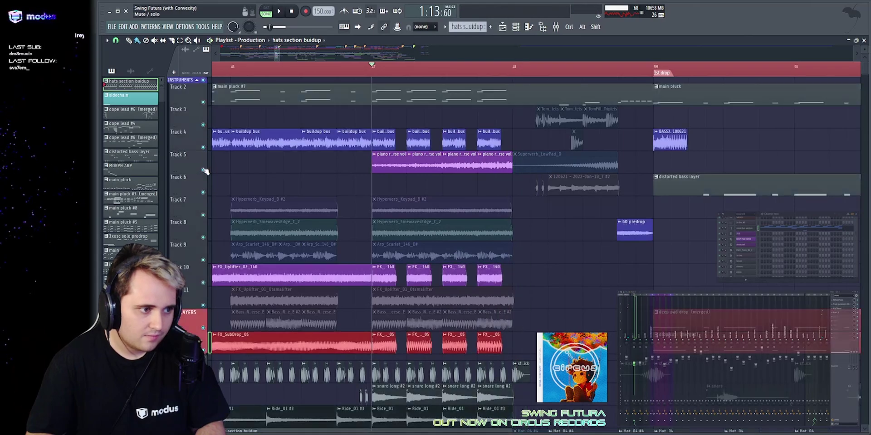
Play all tracks from bar 47 into the predrop section at bar 48.
{"action": "key", "text": "space"}
{"action": "key", "text": "space"}
{"action": "key", "text": "space"}
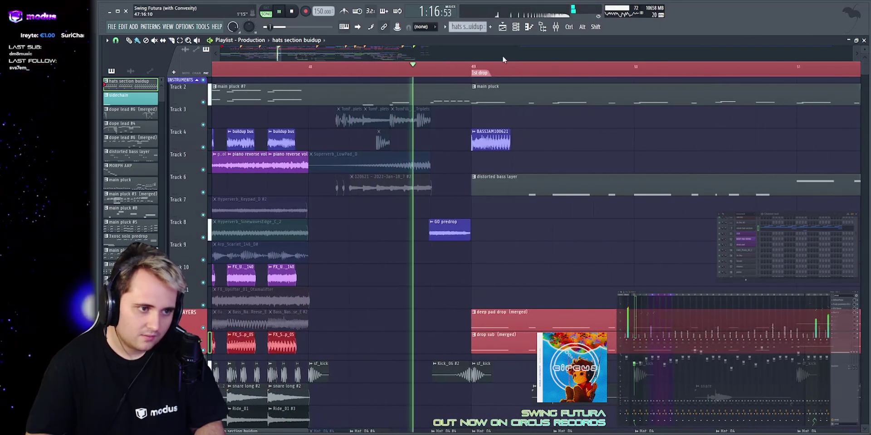
Replay the predrop section with all tracks from bar 48.
{"action": "key", "text": "space"}
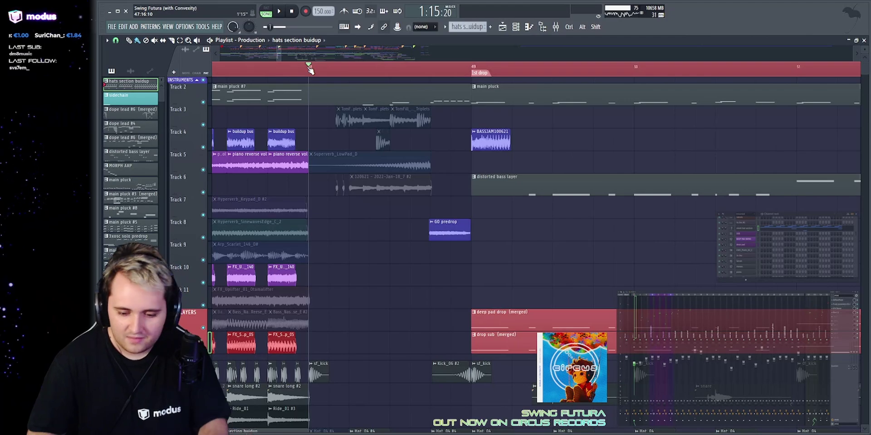
{"action": "key", "text": "space"}
{"action": "key", "text": "space"}
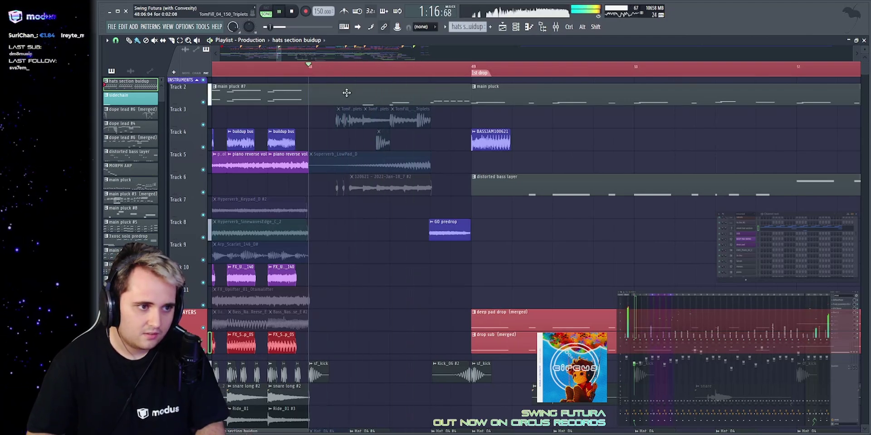
{"action": "left_click", "coordinate": [454, 104]}
{"action": "left_click", "coordinate": [460, 133]}
{"action": "key", "text": "space"}
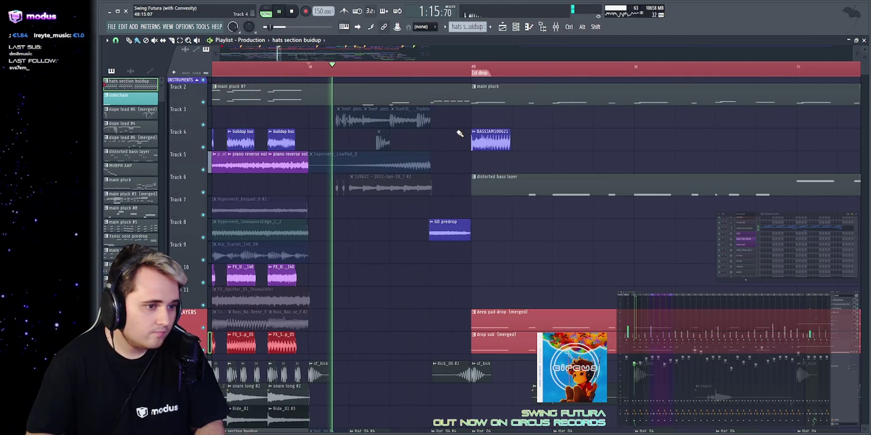
Solo Track 8 and play its GO predrop clip leading into the 1st drop.
{"action": "scroll", "coordinate": [459, 132], "scroll_direction": "down", "scroll_amount": 3}
{"action": "key", "text": "space"}
{"action": "right_click", "coordinate": [204, 171]}
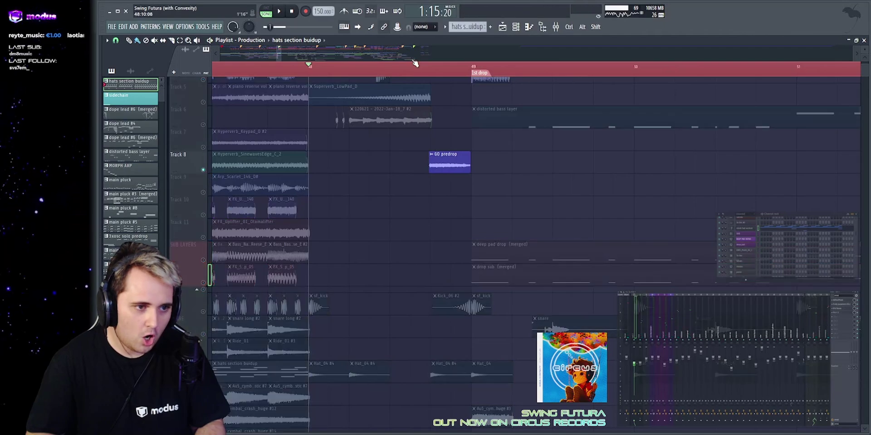
{"action": "scroll", "coordinate": [426, 53], "scroll_direction": "up", "scroll_amount": 3}
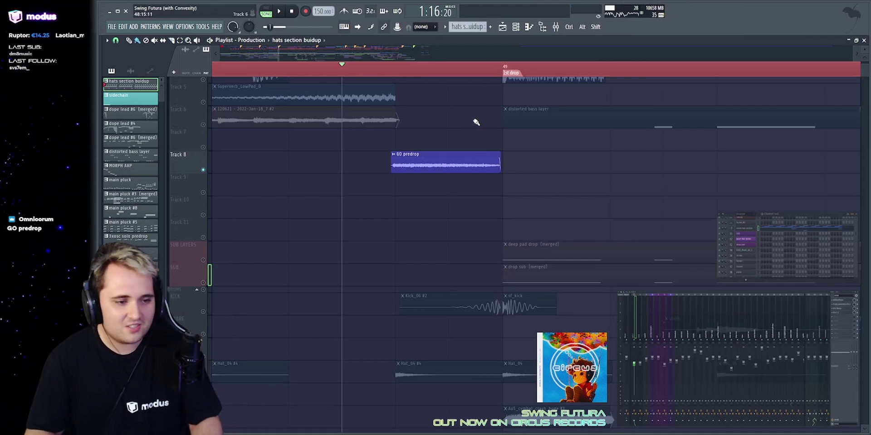
{"action": "scroll", "coordinate": [476, 123], "scroll_direction": "up", "scroll_amount": 3}
{"action": "scroll", "coordinate": [502, 50], "scroll_direction": "down", "scroll_amount": 2}
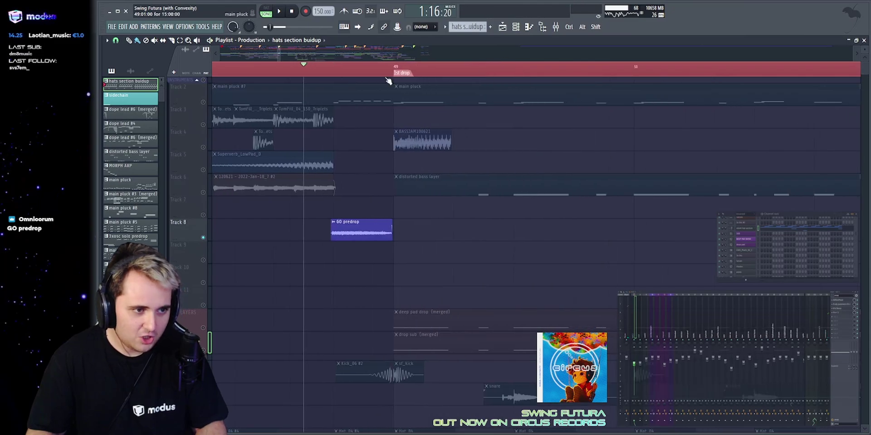
{"action": "key", "text": "space"}
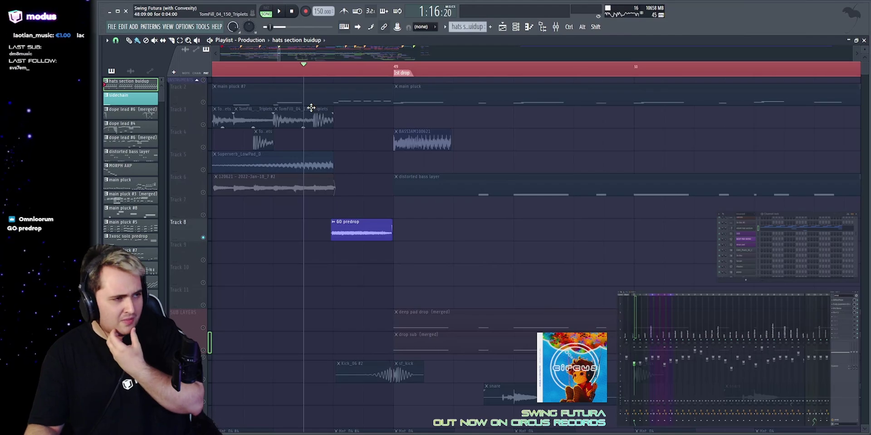
{"action": "key", "text": "space"}
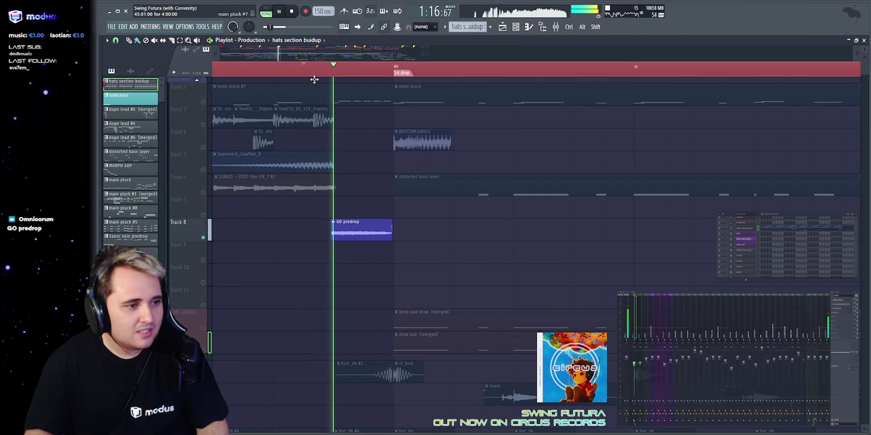
Release the solo and play the 1st drop with all tracks from bar 49.
{"action": "right_click", "coordinate": [204, 80]}
{"action": "key", "text": "space"}
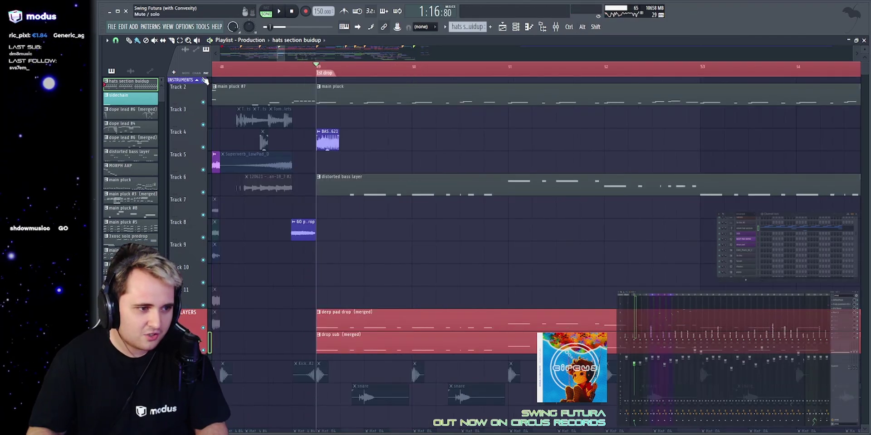
{"action": "left_click", "coordinate": [203, 80]}
{"action": "key", "text": "space"}
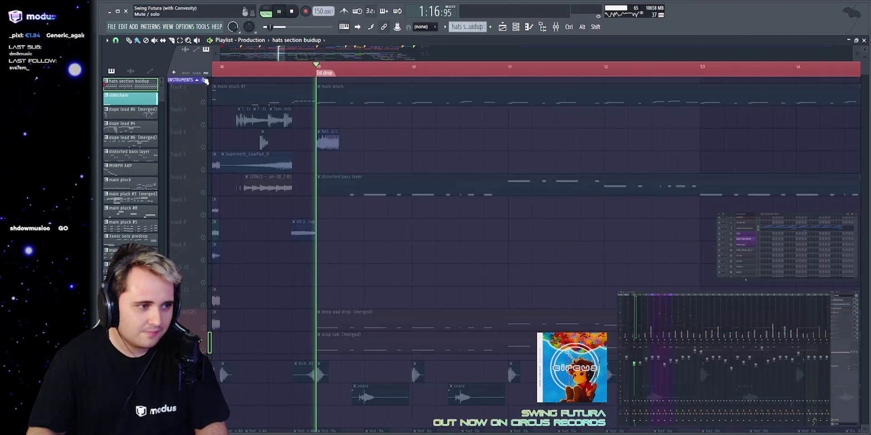
{"action": "key", "text": "space"}
{"action": "right_click", "coordinate": [204, 80]}
{"action": "key", "text": "space"}
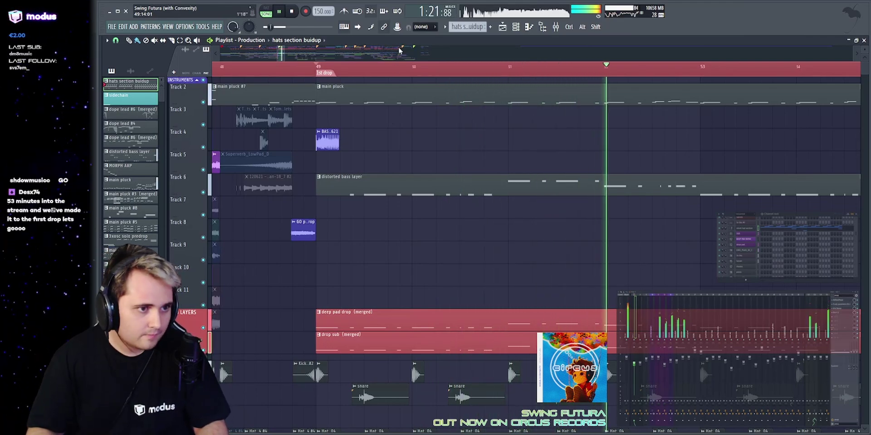
{"action": "scroll", "coordinate": [390, 119], "scroll_direction": "down", "scroll_amount": 4}
{"action": "key", "text": "space"}
Solo Track 2 and play its main pluck pattern from bar 49, selecting that pattern.
{"action": "scroll", "coordinate": [399, 49], "scroll_direction": "up", "scroll_amount": 4}
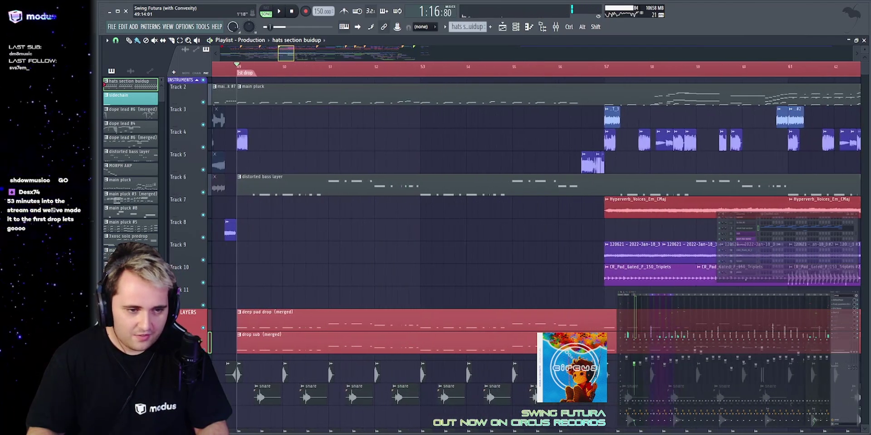
{"action": "left_click", "coordinate": [206, 101], "text": "ctrl"}
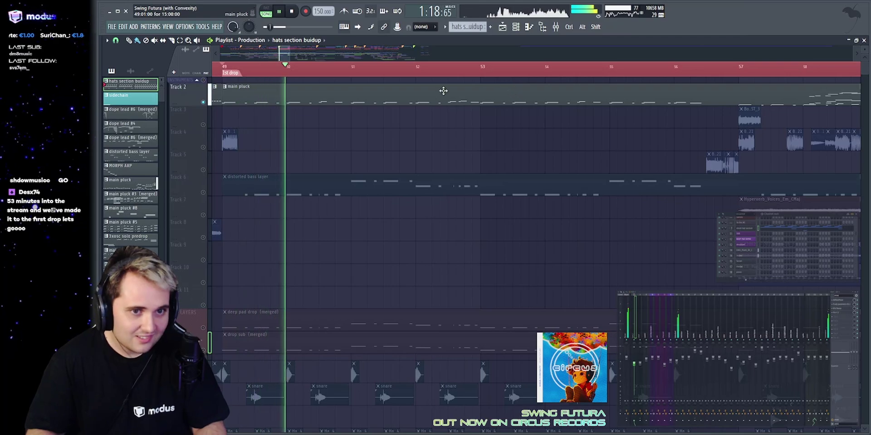
{"action": "left_click", "coordinate": [373, 92]}
{"action": "key", "text": "space"}
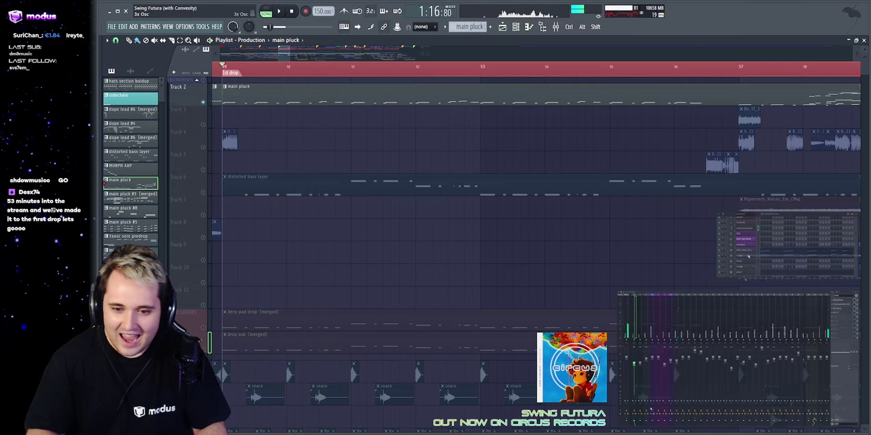
Open the bitcrushed 3x Osc channel of the main pluck pattern and view it while playing from bar 49.
{"action": "left_click", "coordinate": [740, 255]}
{"action": "key", "text": "space"}
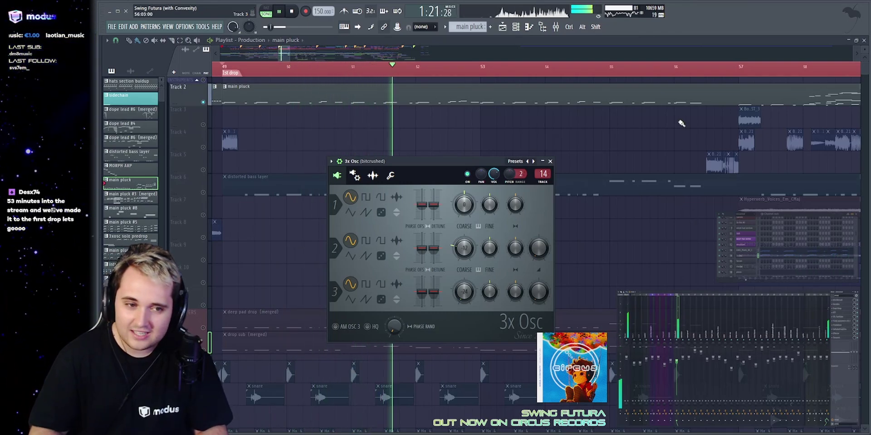
{"action": "key", "text": "Escape"}
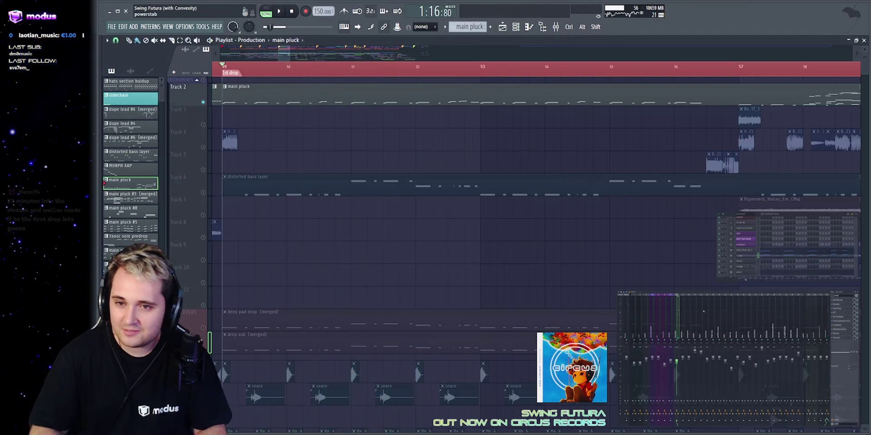
Replay the soloed main pluck from bar 49 through to bar 56.
{"action": "key", "text": "space"}
{"action": "key", "text": "space"}
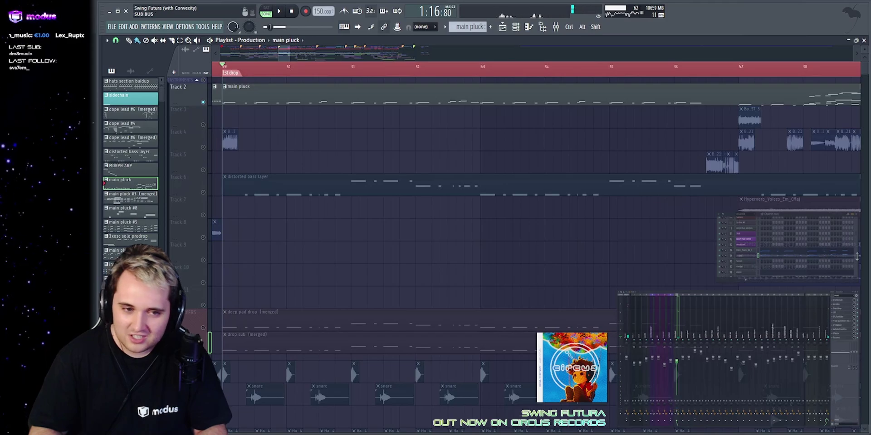
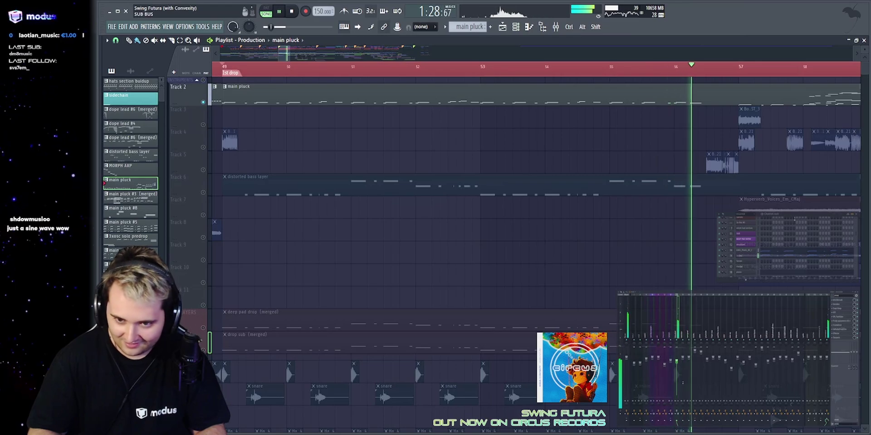
{"action": "key", "text": "space"}
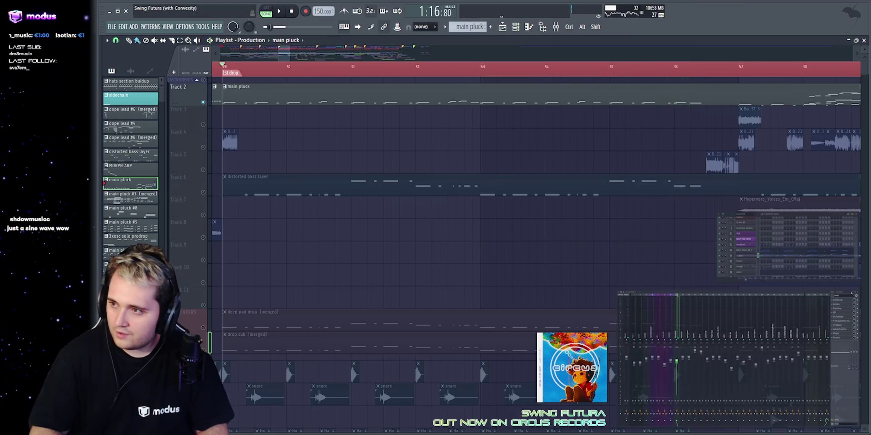
Open the kHs Bitcrush effect on the bitcrushed mixer track and play the soloed main pluck from bar 49.
{"action": "left_click", "coordinate": [837, 301]}
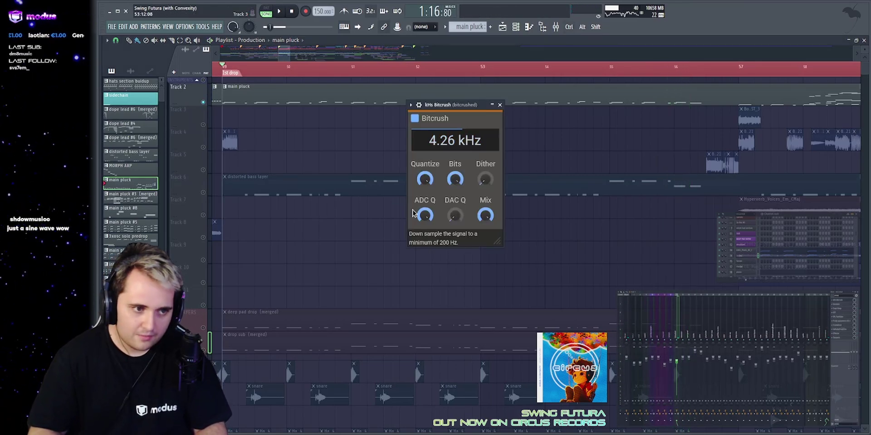
{"action": "key", "text": "space"}
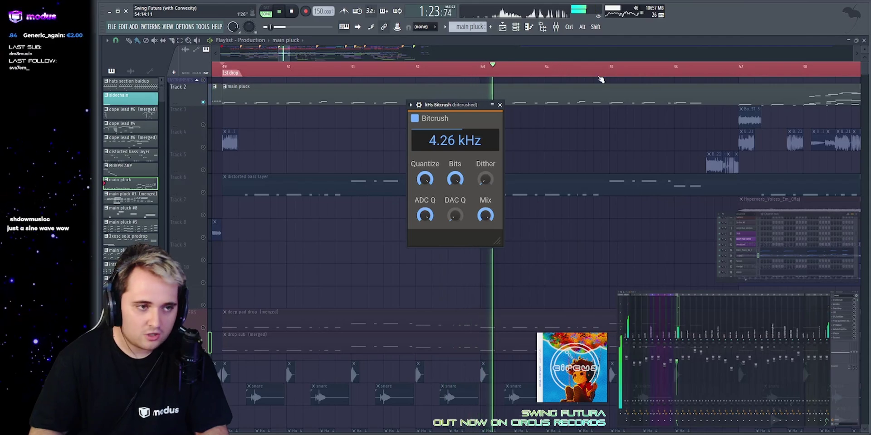
{"action": "key", "text": "space"}
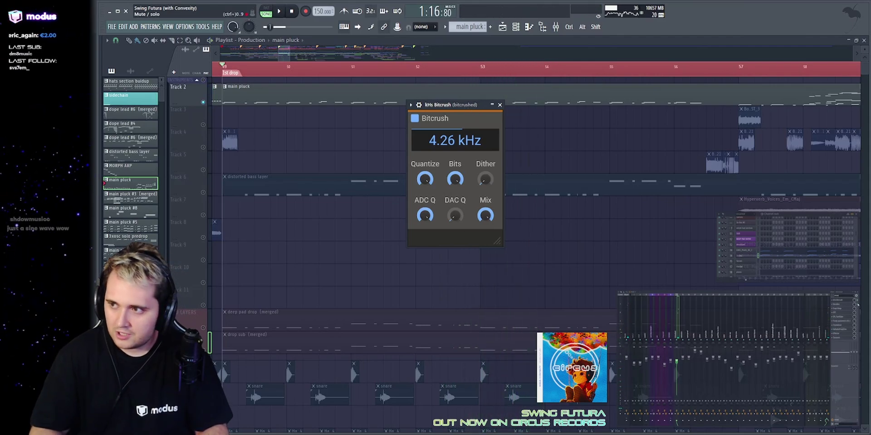
Open the Vocodex effect of the bitcrushed track beside Bitcrush, play the pluck from bar 49, and close both effects.
{"action": "left_click", "coordinate": [841, 305]}
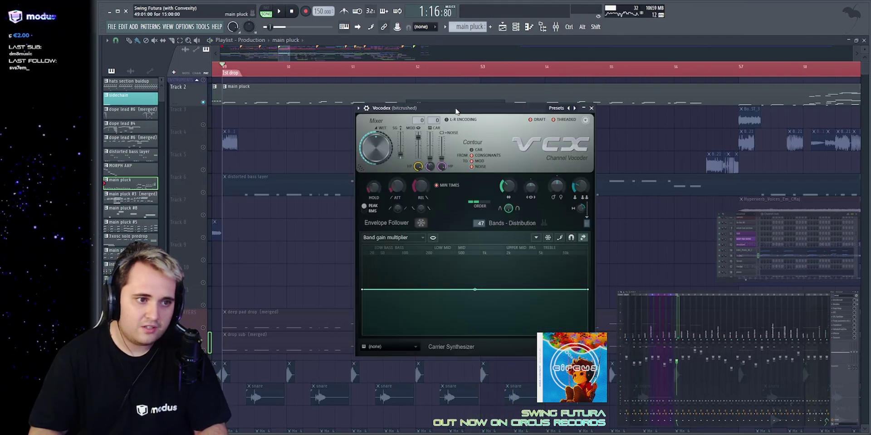
{"action": "left_click_drag", "start_coordinate": [455, 111], "coordinate": [629, 89]}
{"action": "key", "text": "space"}
{"action": "key", "text": "space"}
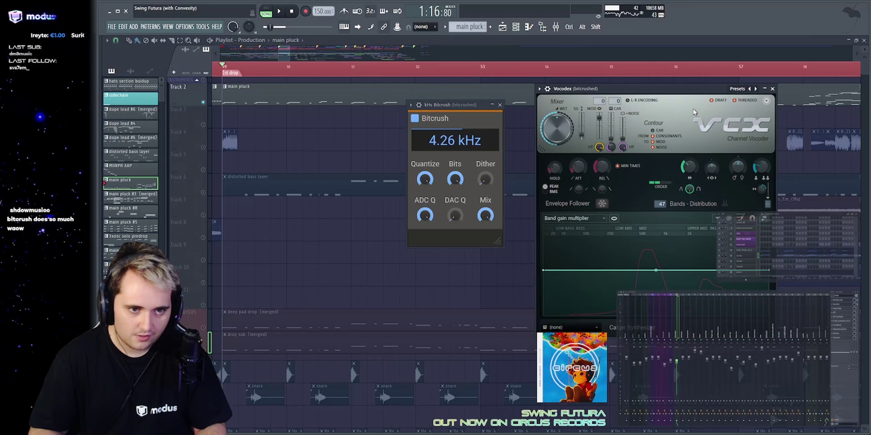
{"action": "key", "text": "space"}
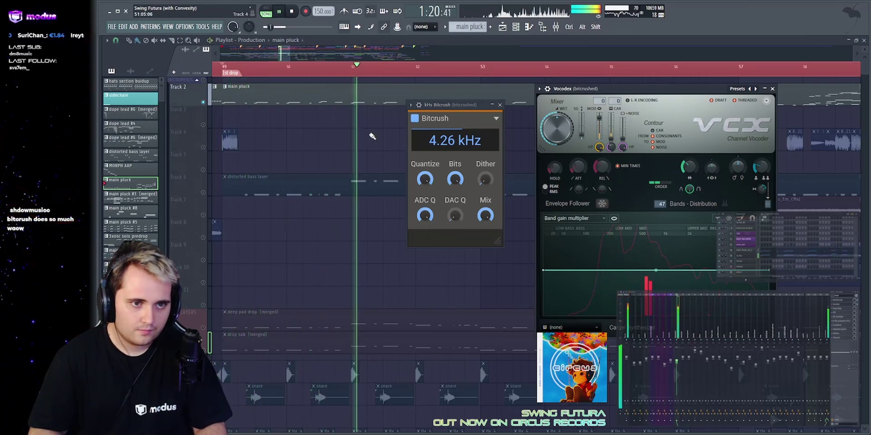
{"action": "right_click", "coordinate": [366, 155]}
{"action": "key", "text": "space"}
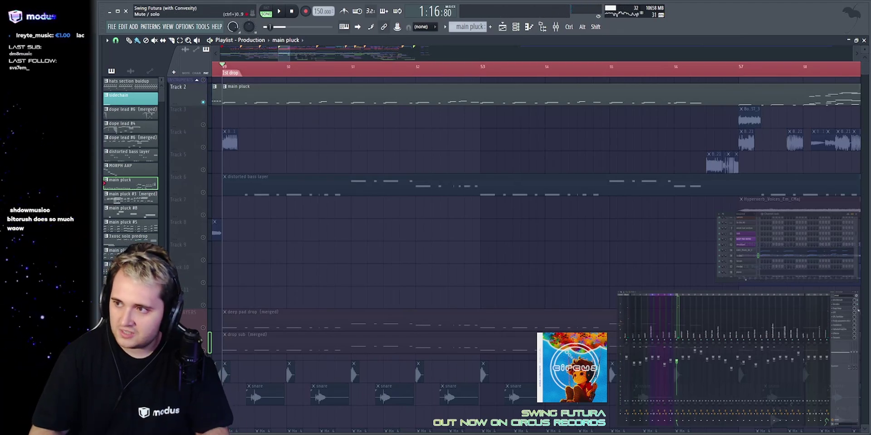
Open the bitcrushed track's Snap Heap, remove its four disabled Dispersers, and play the main pluck from bar 49.
{"action": "left_click", "coordinate": [842, 310]}
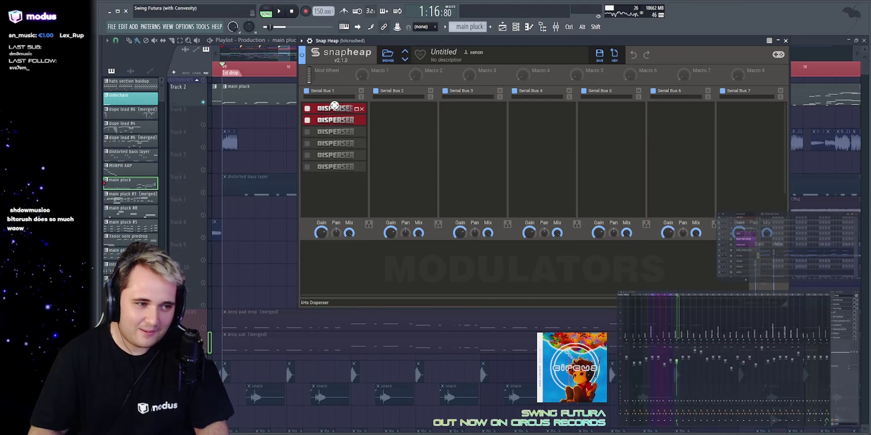
{"action": "key", "text": "space"}
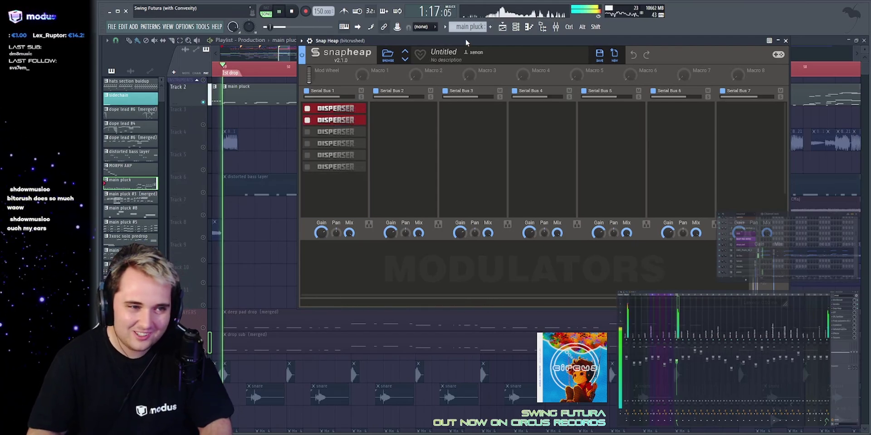
{"action": "key", "text": "space"}
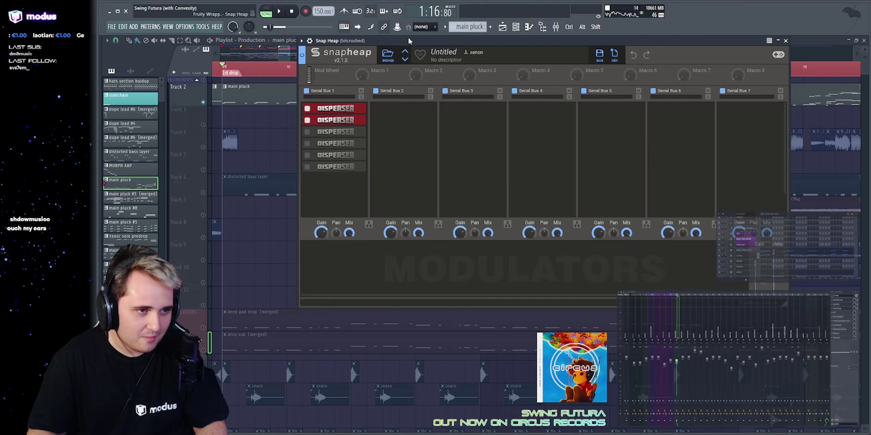
{"action": "key", "text": "space"}
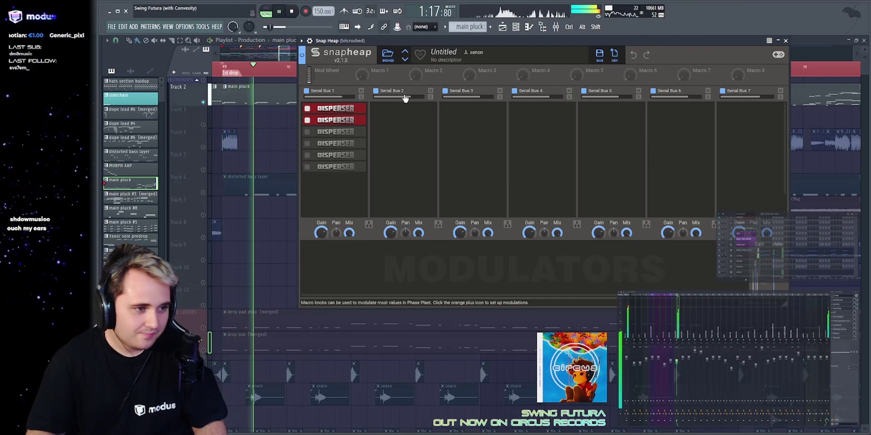
{"action": "key", "text": "space"}
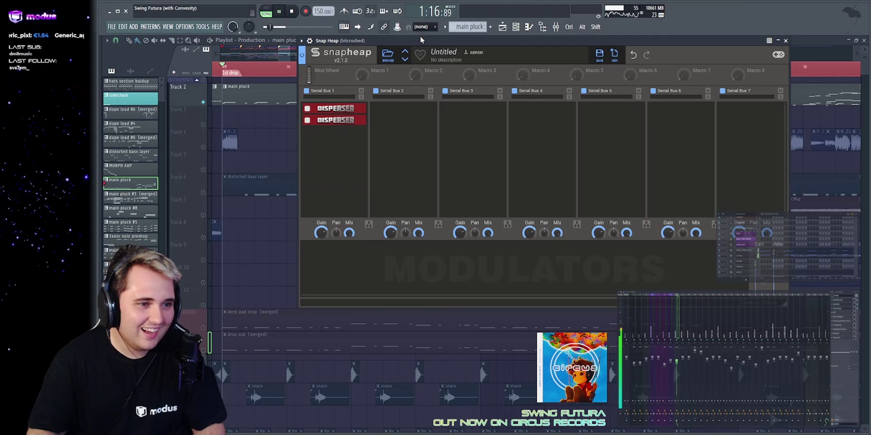
{"action": "key", "text": "space"}
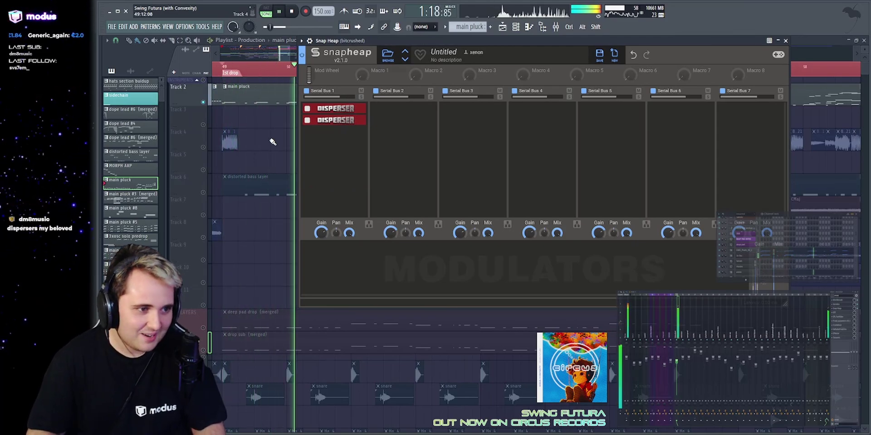
{"action": "key", "text": "Escape"}
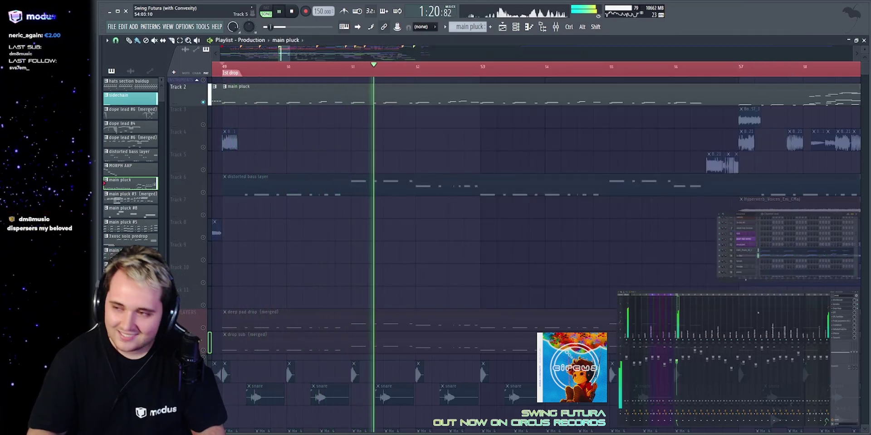
{"action": "key", "text": "space"}
Open the OTT compressor of the bitcrushed track and watch its bands while playing the main pluck from bar 49.
{"action": "left_click", "coordinate": [844, 313]}
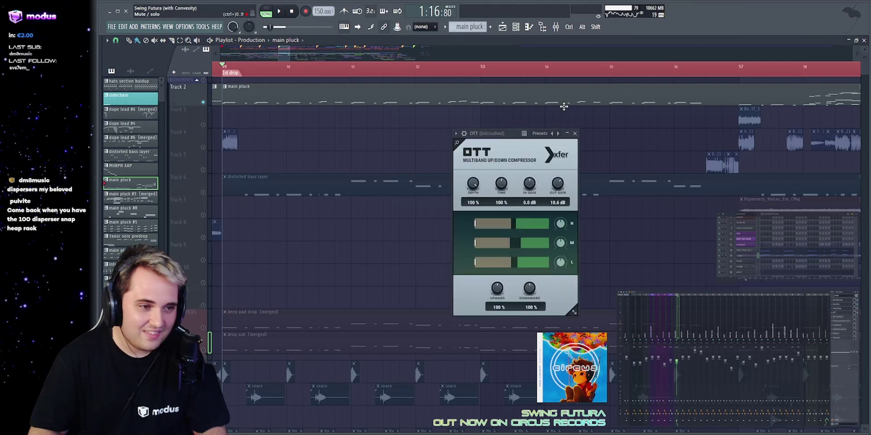
{"action": "left_click_drag", "start_coordinate": [488, 136], "coordinate": [358, 119]}
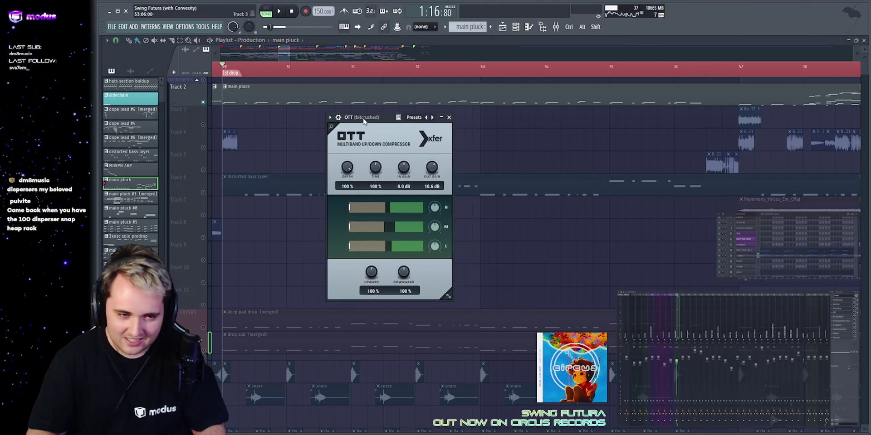
{"action": "key", "text": "space"}
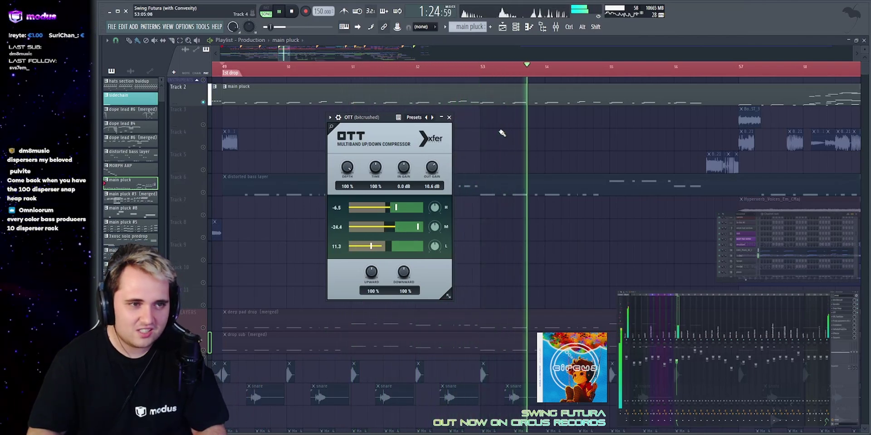
{"action": "key", "text": "Escape"}
{"action": "key", "text": "space"}
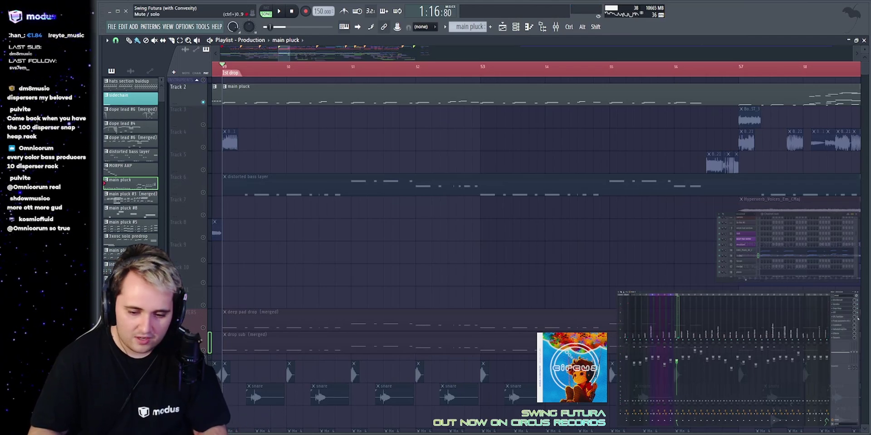
Open the bitcrushed track's SPL TwinTube and view its harmonics and saturation settings while playing from bar 49.
{"action": "key", "text": "space"}
{"action": "left_click", "coordinate": [839, 317]}
{"action": "key", "text": "space"}
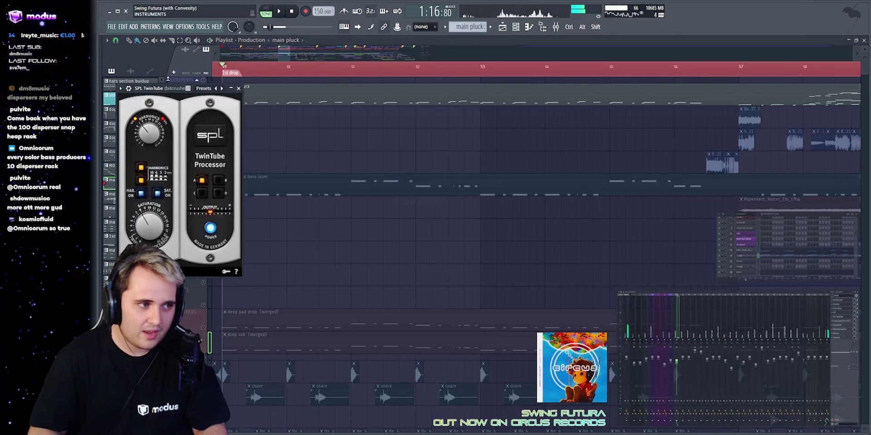
{"action": "key", "text": "Escape"}
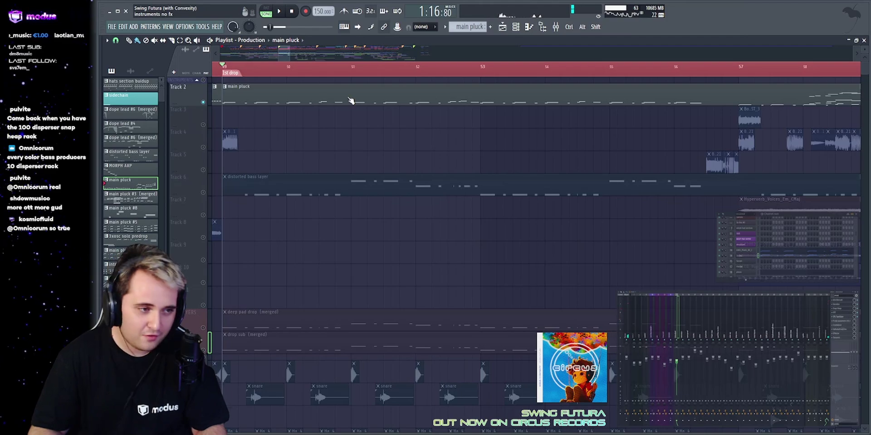
{"action": "left_click", "coordinate": [839, 317]}
{"action": "key", "text": "space"}
{"action": "left_click_drag", "start_coordinate": [160, 89], "coordinate": [424, 122]}
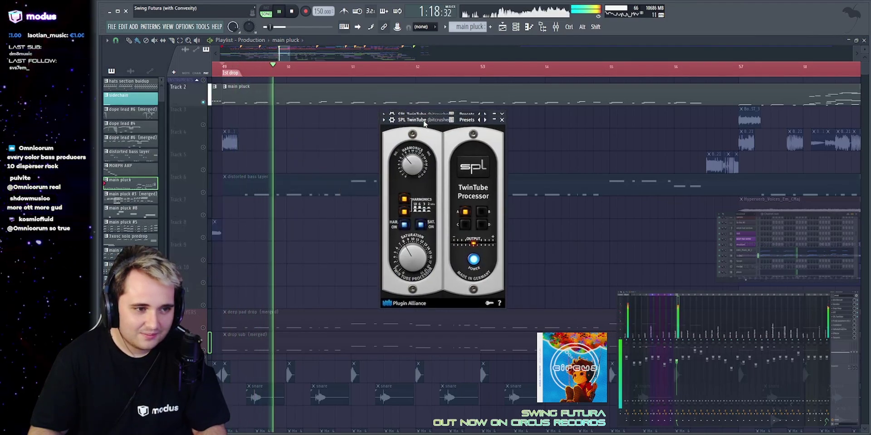
{"action": "key", "text": "space"}
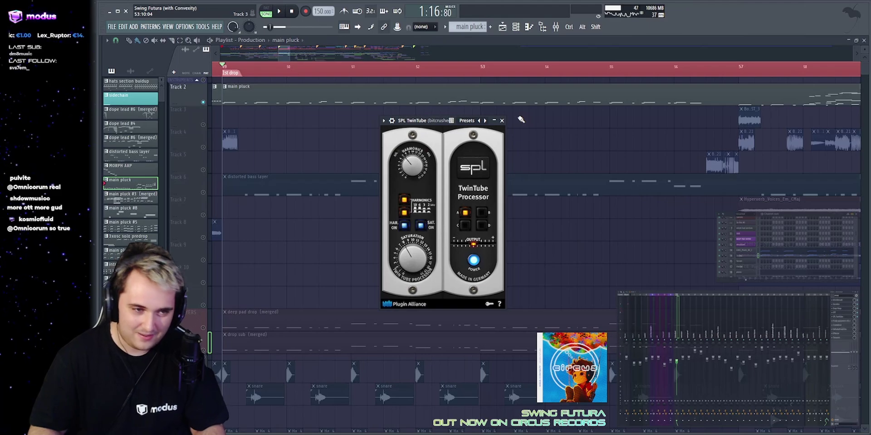
{"action": "key", "text": "Escape"}
Replay the soloed main pluck from bar 49 with all effect windows closed.
{"action": "key", "text": "space"}
{"action": "key", "text": "space"}
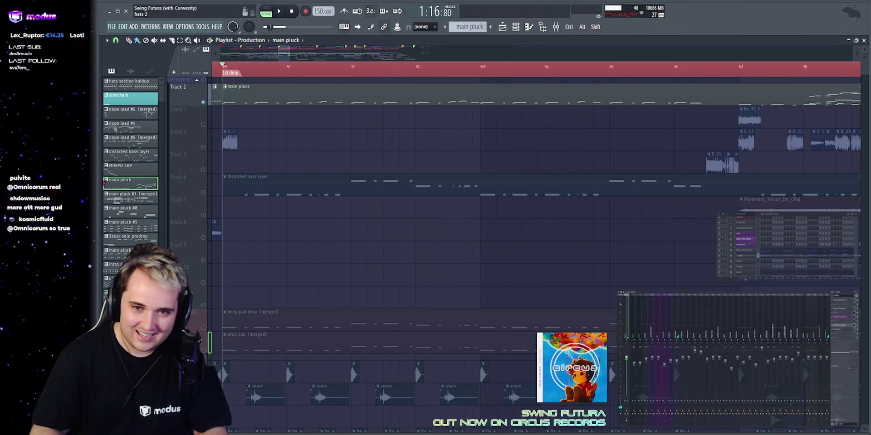
{"action": "key", "text": "space"}
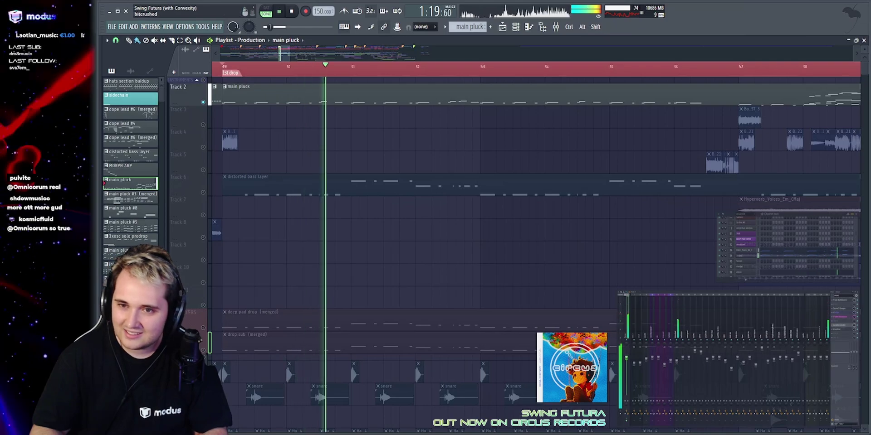
{"action": "key", "text": "space"}
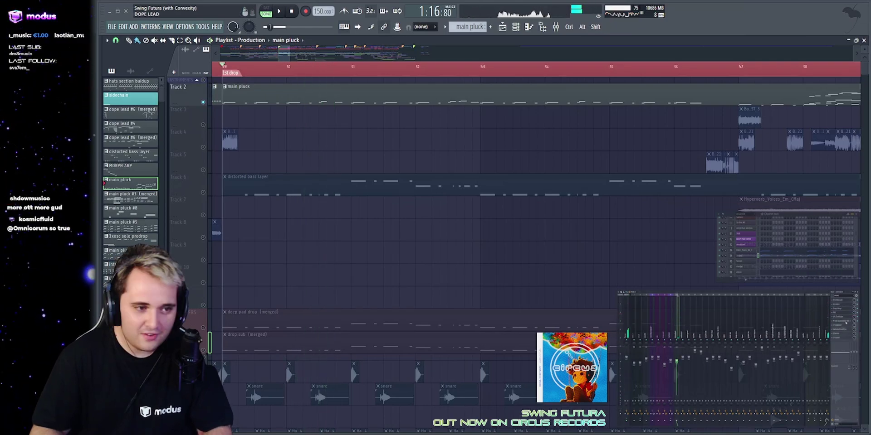
Open the bitcrushed track's Fruity Parametric EQ 2 and examine its curve while playing the main pluck from bar 49.
{"action": "left_click", "coordinate": [845, 322]}
{"action": "left_click_drag", "start_coordinate": [349, 137], "coordinate": [428, 97]}
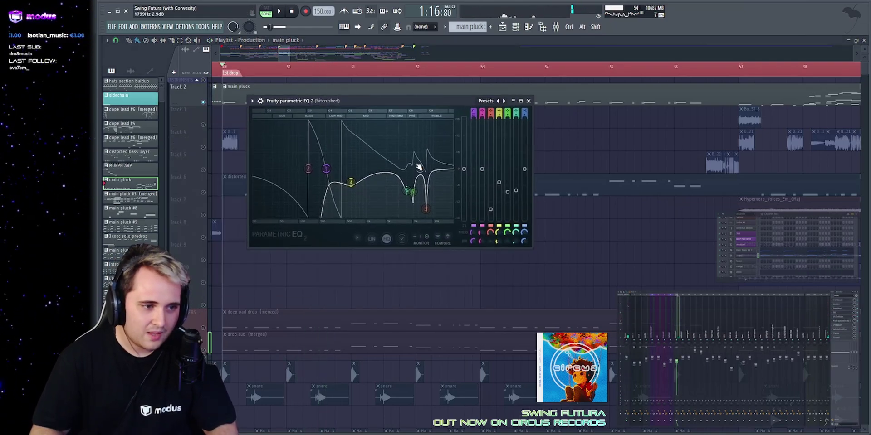
{"action": "key", "text": "space"}
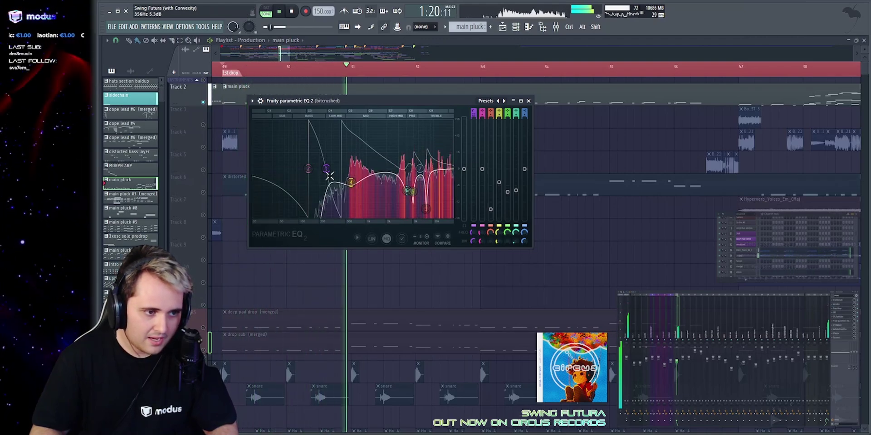
{"action": "key", "text": "space"}
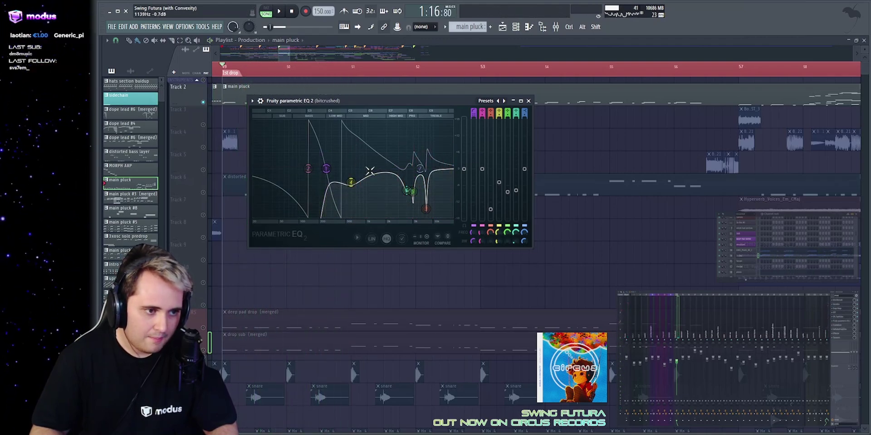
{"action": "key", "text": "space"}
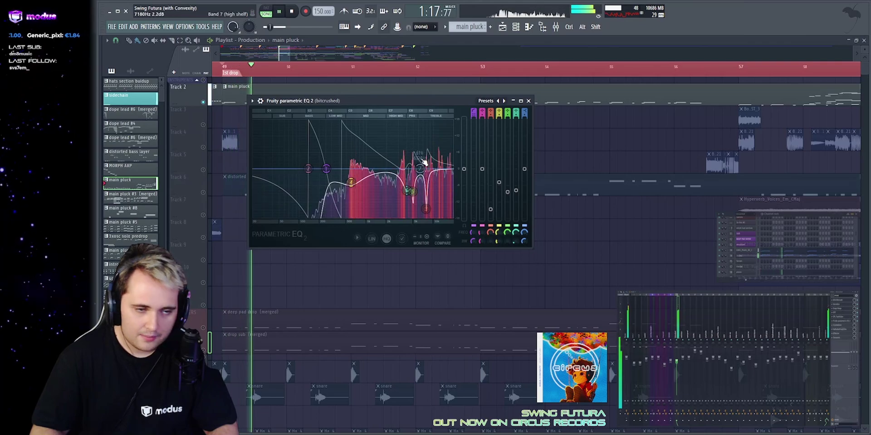
{"action": "key", "text": "Escape"}
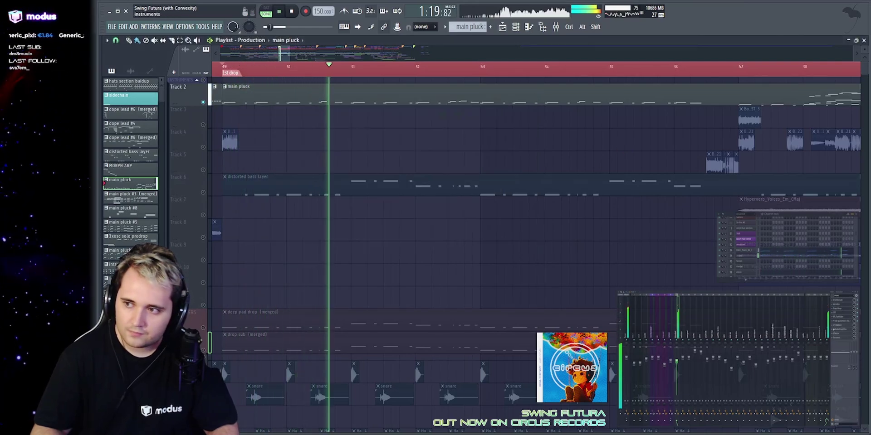
Open the bitcrushed track's Crystallizer with the Great Doubler preset and examine its settings between playbacks from bar 49.
{"action": "key", "text": "space"}
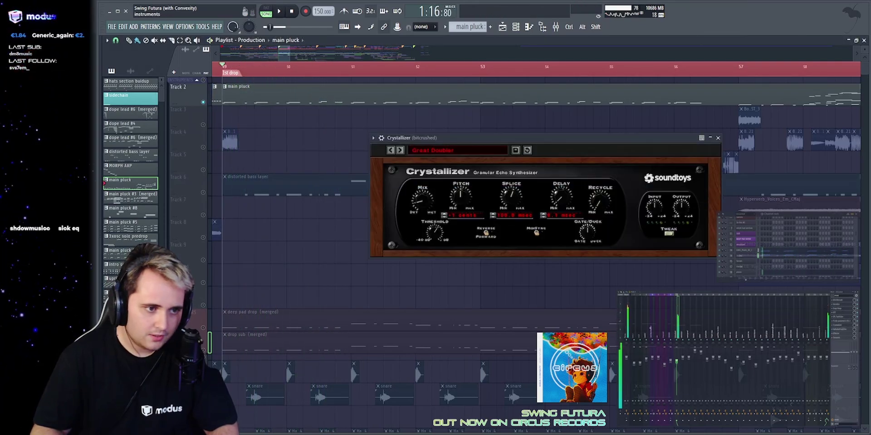
{"action": "key", "text": "space"}
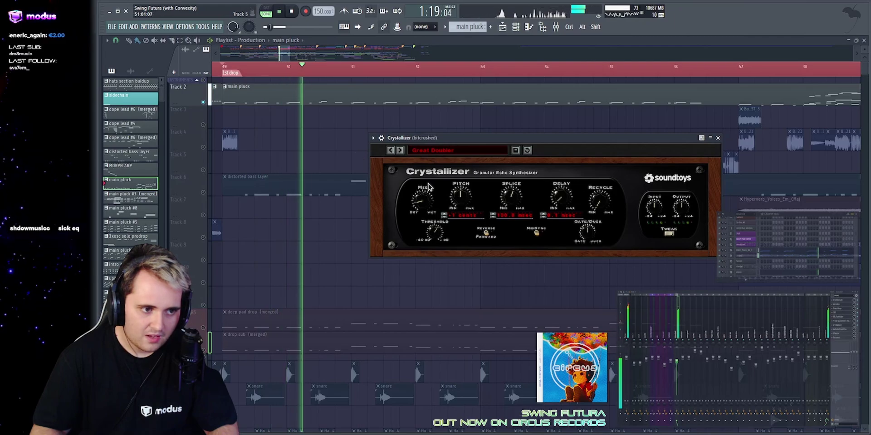
{"action": "left_click_drag", "start_coordinate": [444, 139], "coordinate": [412, 128]}
{"action": "key", "text": "space"}
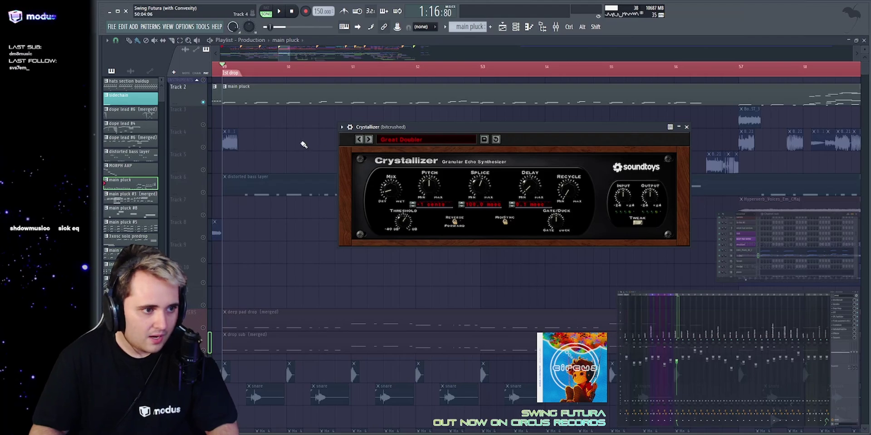
{"action": "key", "text": "Escape"}
{"action": "key", "text": "space"}
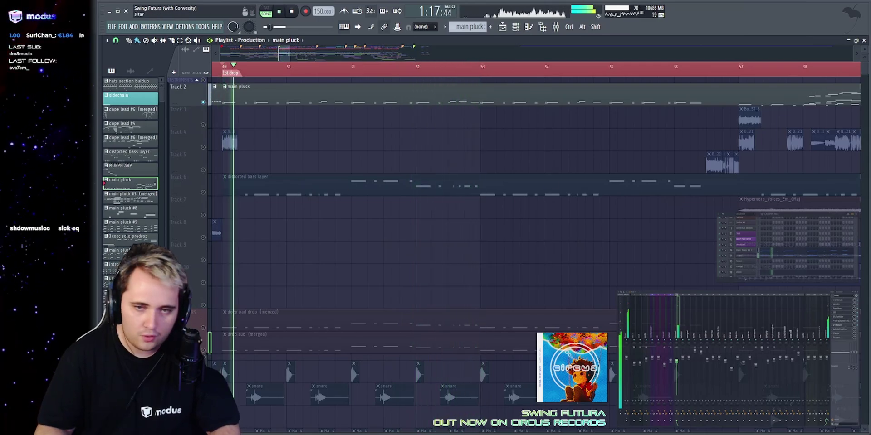
{"action": "key", "text": "space"}
{"action": "left_click", "coordinate": [838, 326]}
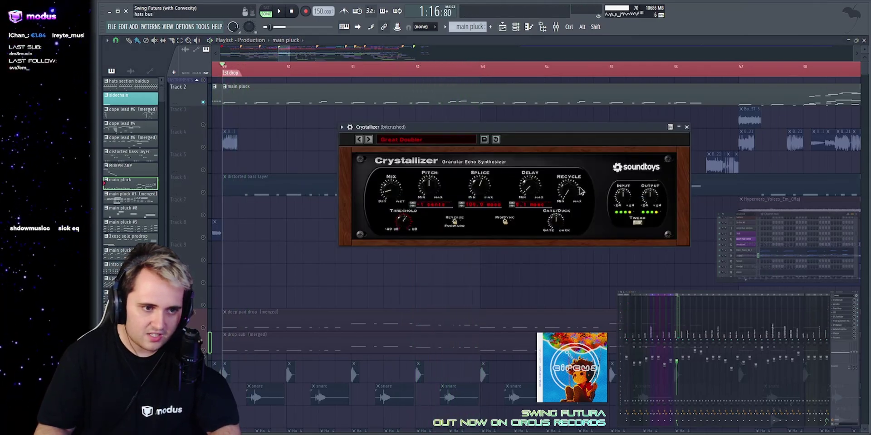
Play the main pluck from bar 49 once more and close the bitcrushed track's Crystallizer.
{"action": "key", "text": "space"}
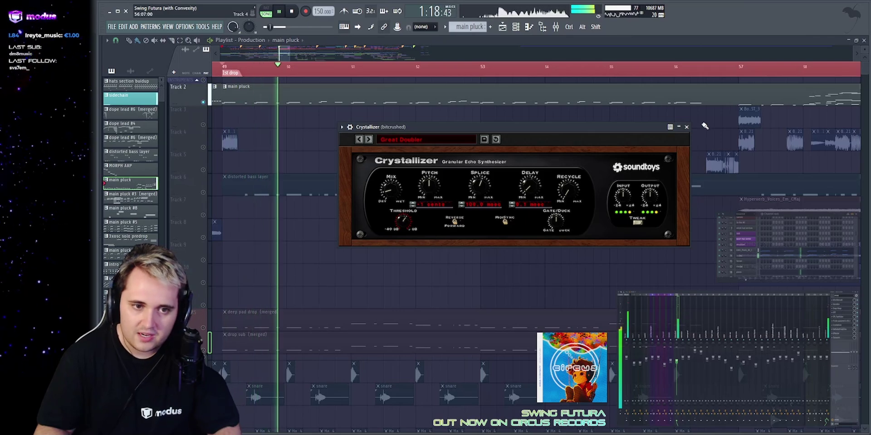
{"action": "left_click", "coordinate": [686, 127]}
{"action": "key", "text": "space"}
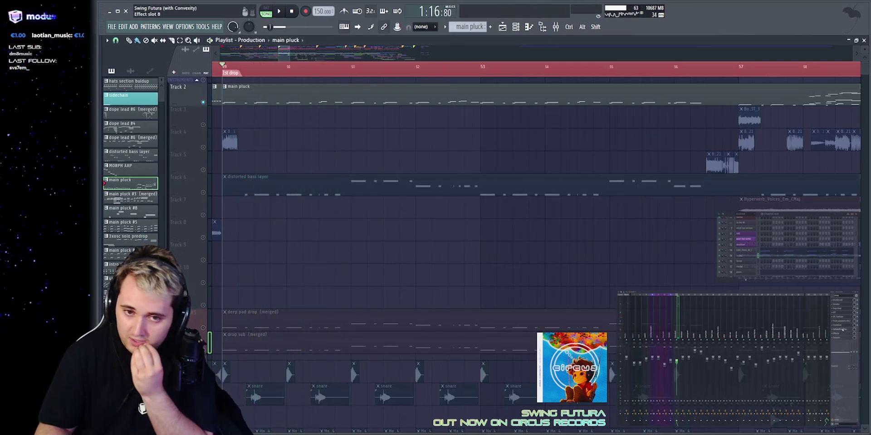
Open the bitcrushed track's ValhallaFreqEcho and examine its settings while playing the main pluck from bar 49 several times.
{"action": "left_click", "coordinate": [842, 330]}
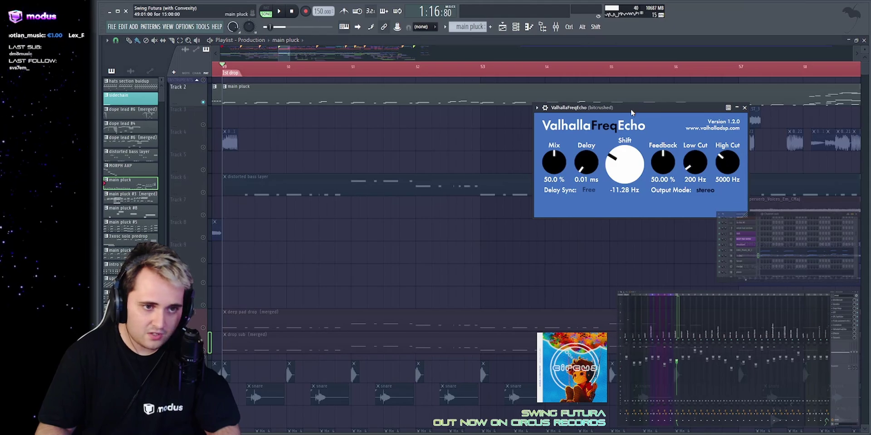
{"action": "left_click_drag", "start_coordinate": [631, 110], "coordinate": [332, 120]}
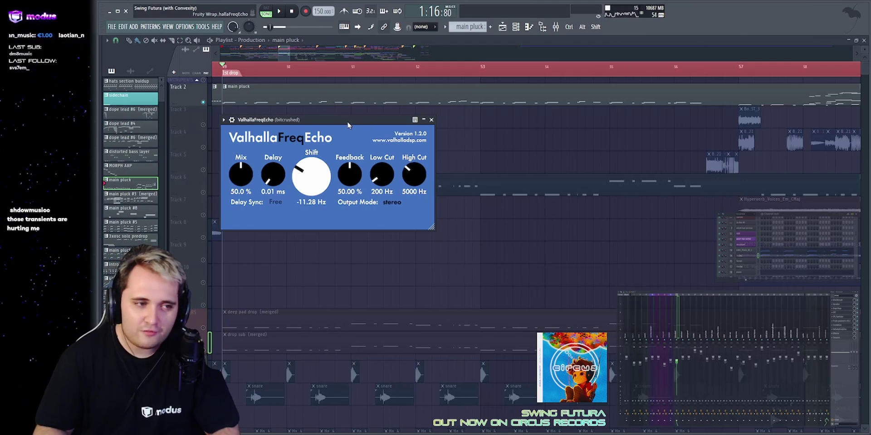
{"action": "key", "text": "space"}
{"action": "key", "text": "space"}
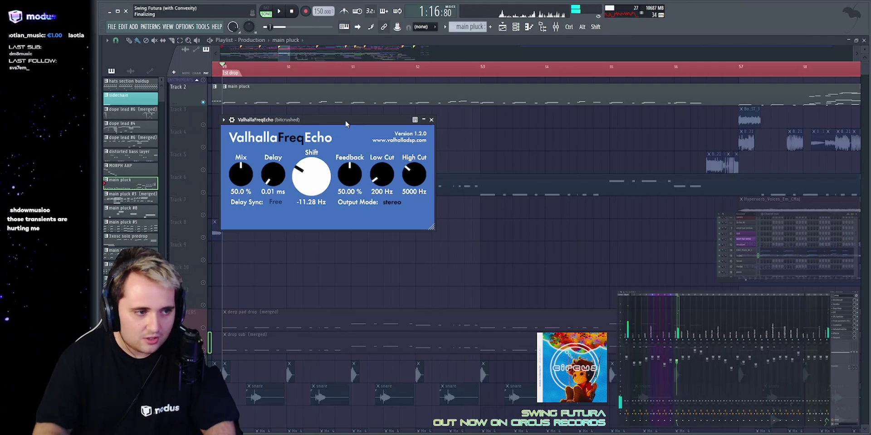
{"action": "key", "text": "space"}
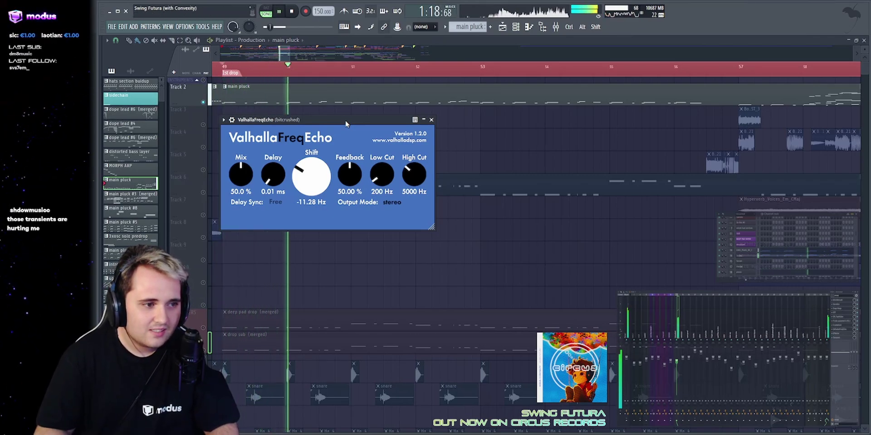
{"action": "key", "text": "space"}
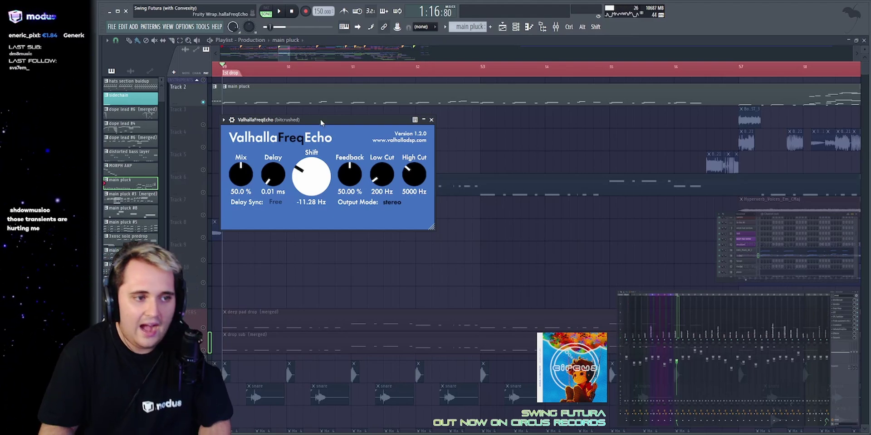
{"action": "key", "text": "space"}
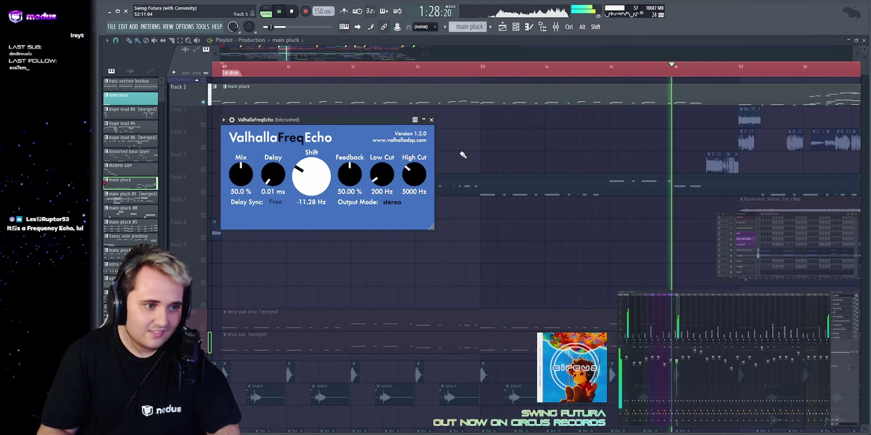
{"action": "key", "text": "space"}
{"action": "right_click", "coordinate": [503, 140]}
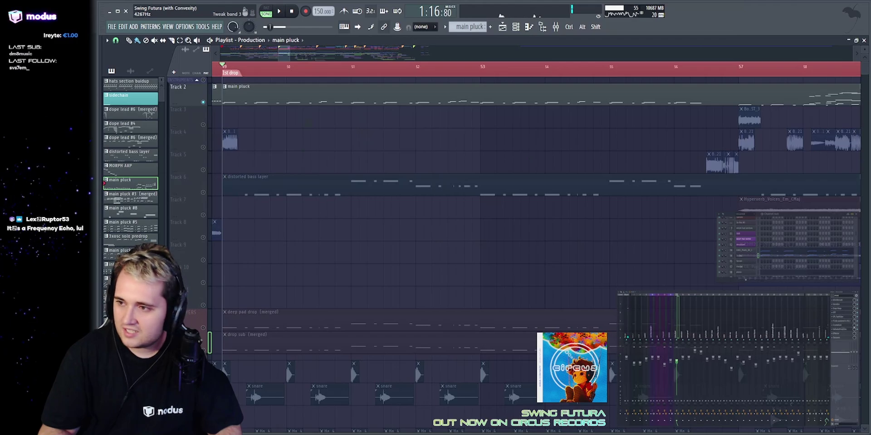
Open the bitcrushed track's Effector and examine its delay settings while playing the main pluck from bar 49.
{"action": "left_click", "coordinate": [843, 335]}
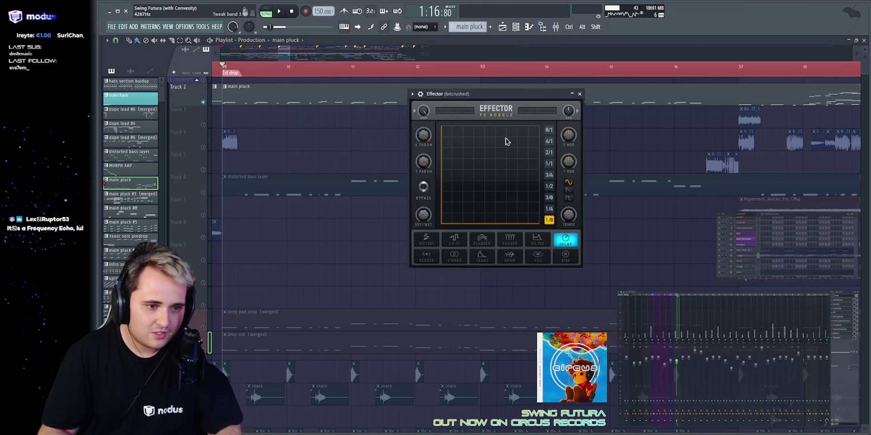
{"action": "key", "text": "space"}
{"action": "left_click_drag", "start_coordinate": [496, 93], "coordinate": [479, 93]}
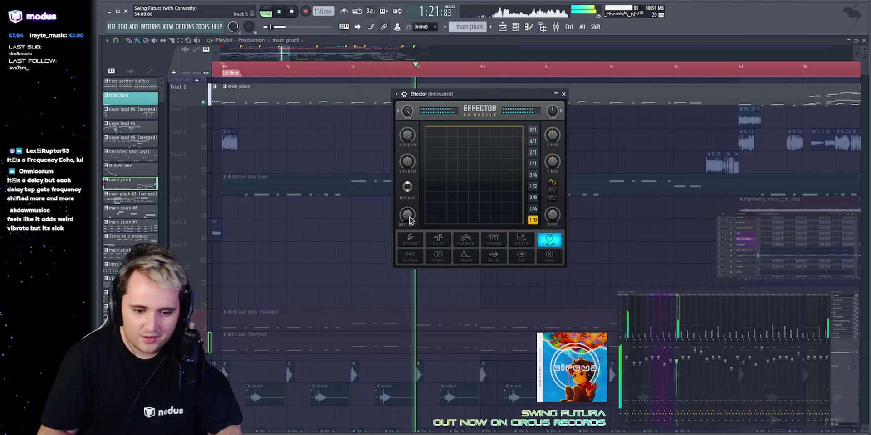
{"action": "key", "text": "Escape"}
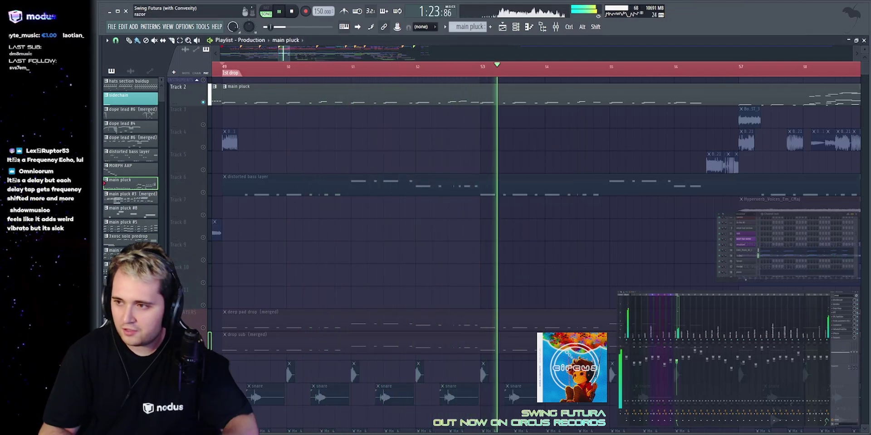
{"action": "key", "text": "space"}
Open the bitcrushed track's Toraverb and view its reverb settings while playing the main pluck from bar 49.
{"action": "left_click", "coordinate": [849, 339]}
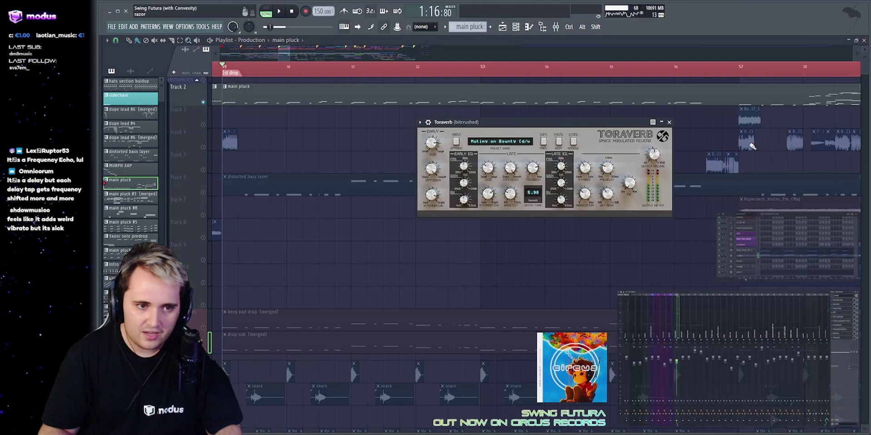
{"action": "left_click_drag", "start_coordinate": [569, 125], "coordinate": [451, 116]}
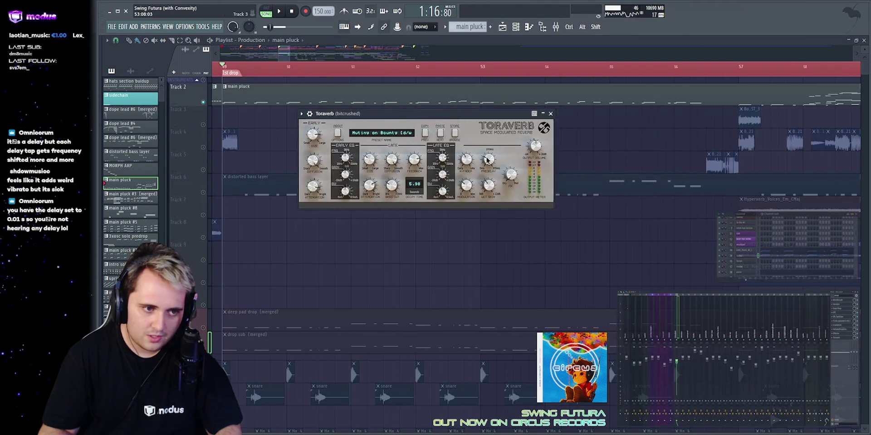
{"action": "key", "text": "space"}
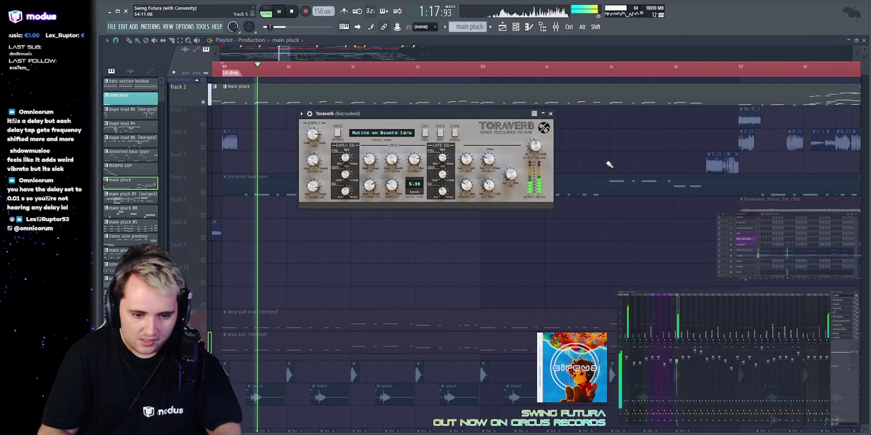
{"action": "scroll", "coordinate": [624, 165], "scroll_direction": "down", "scroll_amount": 3}
{"action": "key", "text": "Escape"}
Look through the playlist's automation tracks in the 1st drop while the main pluck plays, and stop playback.
{"action": "scroll", "coordinate": [624, 160], "scroll_direction": "down", "scroll_amount": 9}
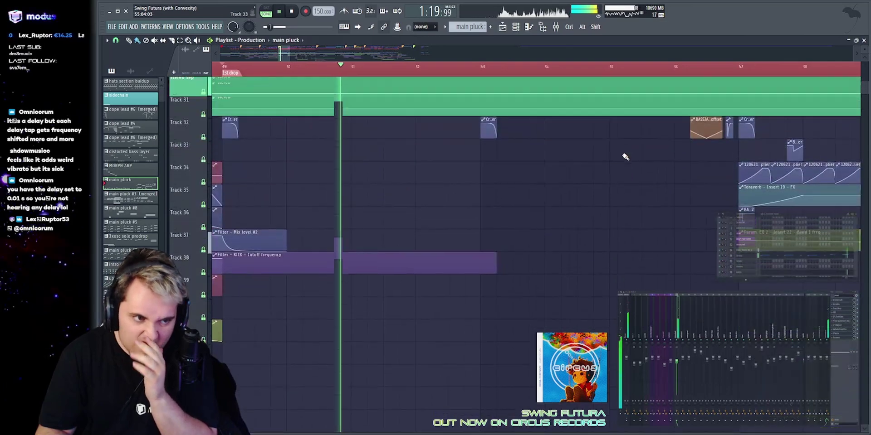
{"action": "scroll", "coordinate": [625, 157], "scroll_direction": "up", "scroll_amount": 2}
{"action": "scroll", "coordinate": [419, 158], "scroll_direction": "down", "scroll_amount": 6}
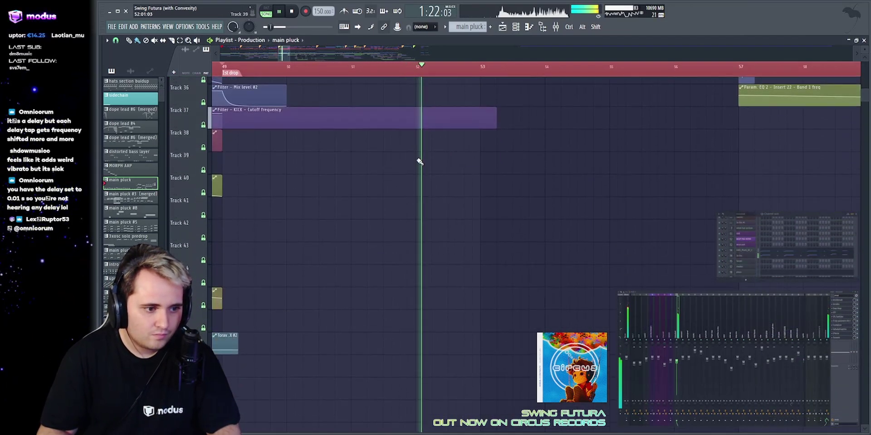
{"action": "scroll", "coordinate": [422, 158], "scroll_direction": "up", "scroll_amount": 6}
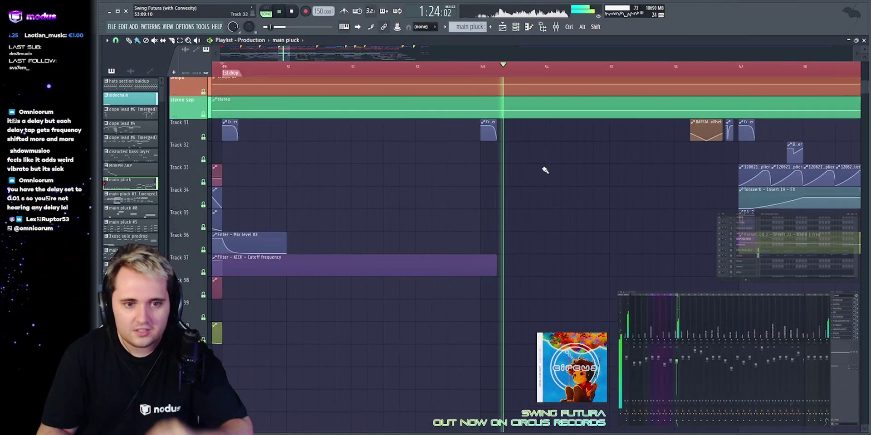
{"action": "scroll", "coordinate": [590, 175], "scroll_direction": "up", "scroll_amount": 2}
{"action": "scroll", "coordinate": [598, 177], "scroll_direction": "up", "scroll_amount": 8}
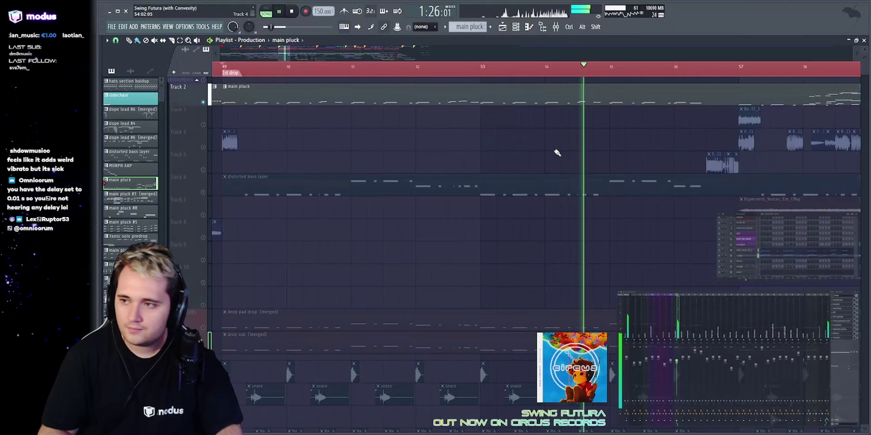
{"action": "key", "text": "space"}
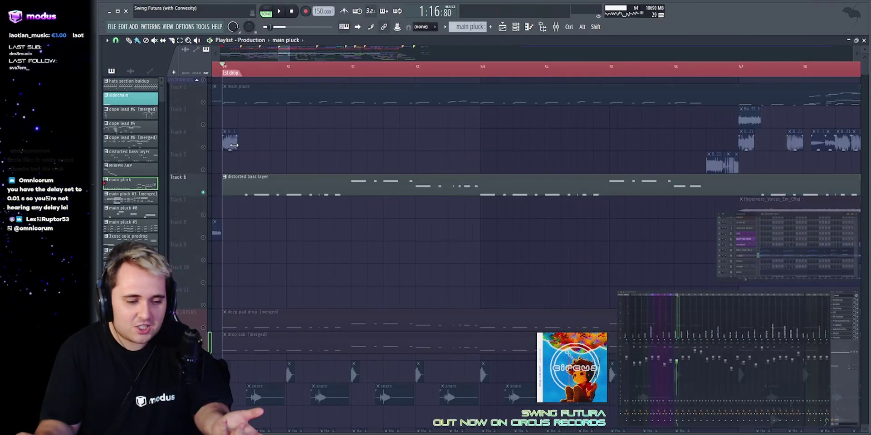
Play the soloed distorted bass layer from bar 49 and view its notes in the piano roll.
{"action": "key", "text": "space"}
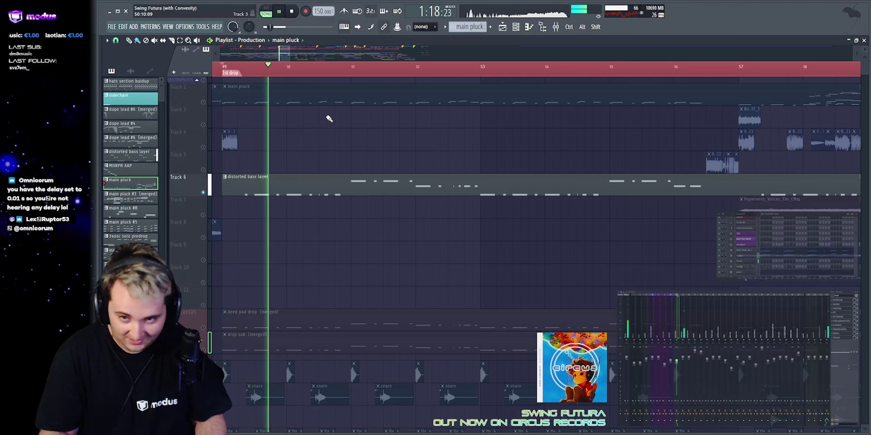
{"action": "key", "text": "space"}
{"action": "double_click", "coordinate": [380, 185]}
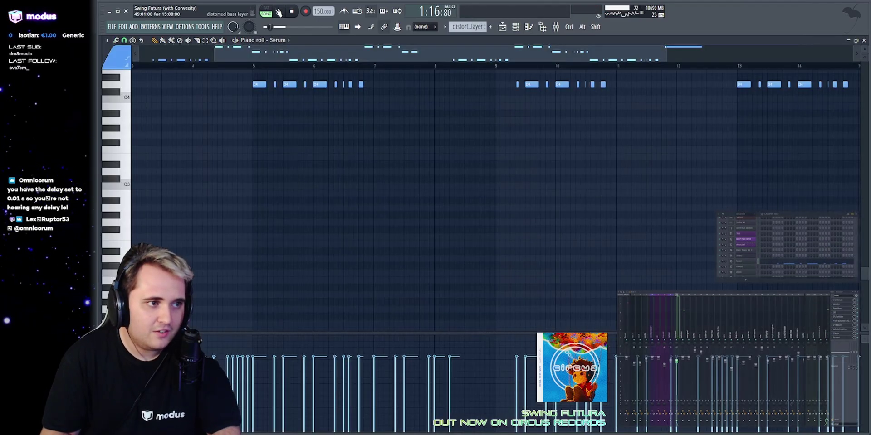
{"action": "left_click", "coordinate": [248, 65]}
{"action": "scroll", "coordinate": [349, 164], "scroll_direction": "up", "scroll_amount": 5}
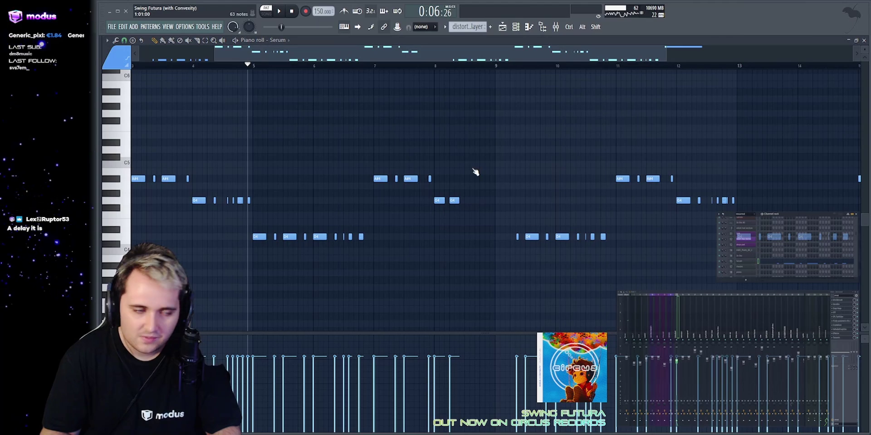
Open the distorted bass layer's Serum, audition its sound and view its effects page.
{"action": "key", "text": "Return"}
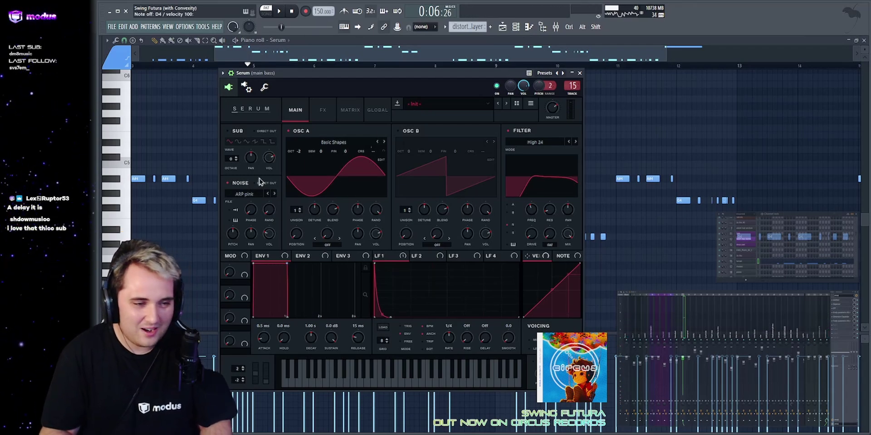
{"action": "key", "text": "x"}
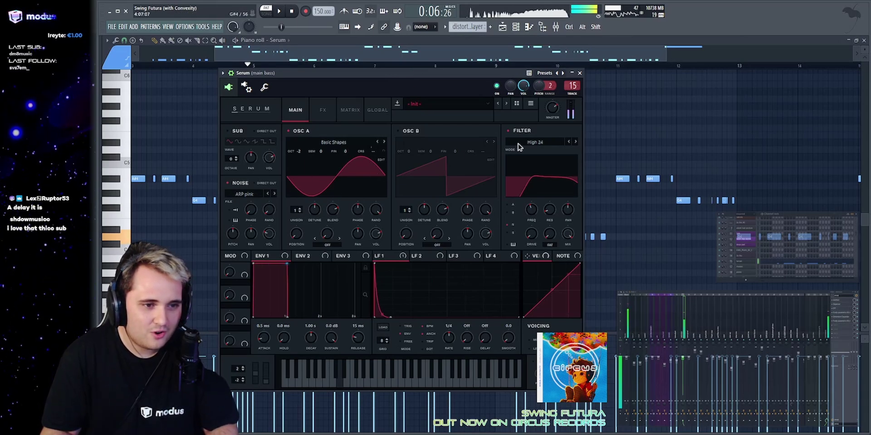
{"action": "left_click", "coordinate": [322, 110]}
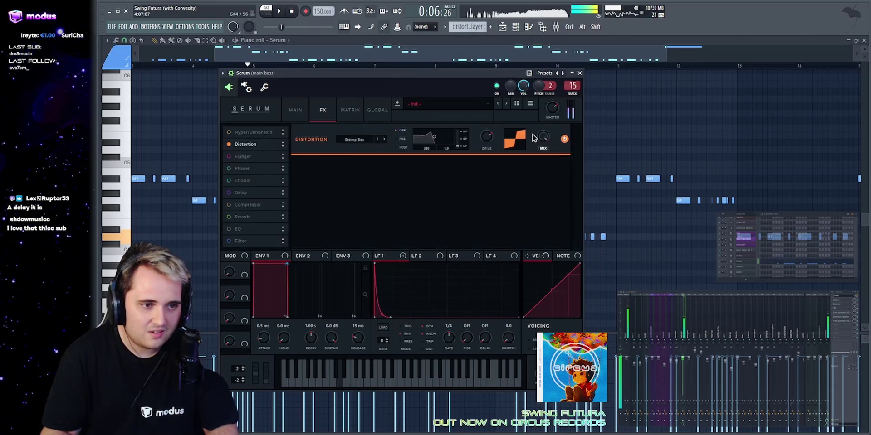
Compare the bass with Serum's Stomp Box distortion off and on, leave it enabled and close Serum.
{"action": "left_click", "coordinate": [229, 144]}
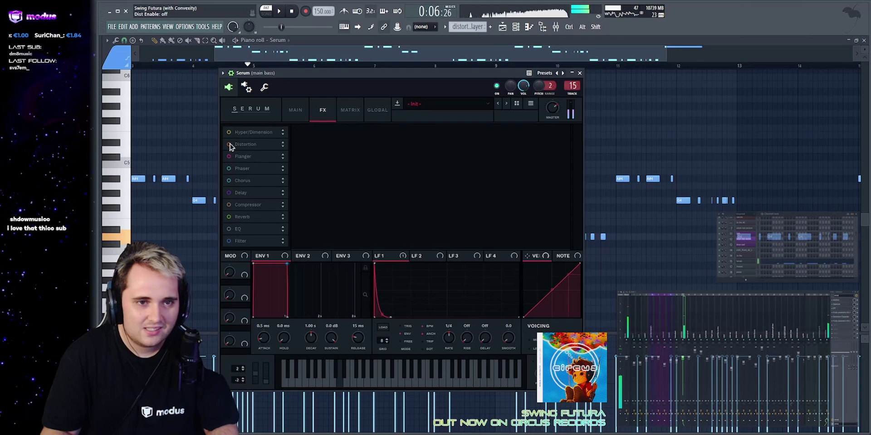
{"action": "left_click", "coordinate": [228, 144]}
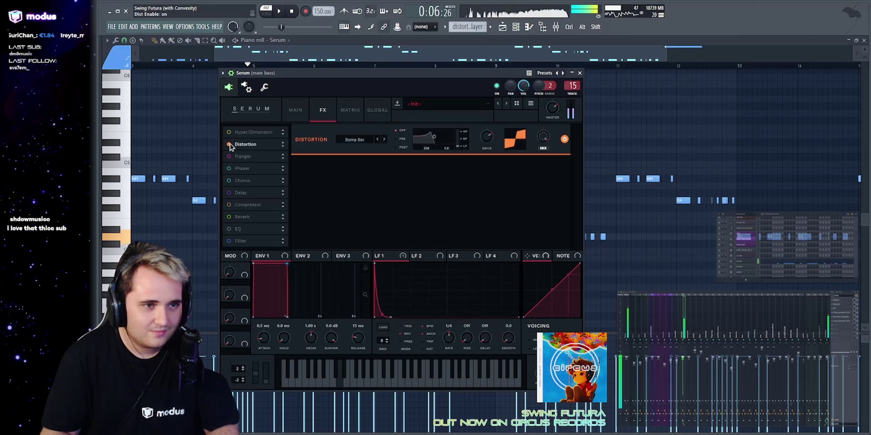
{"action": "left_click", "coordinate": [229, 145]}
{"action": "left_click", "coordinate": [229, 145]}
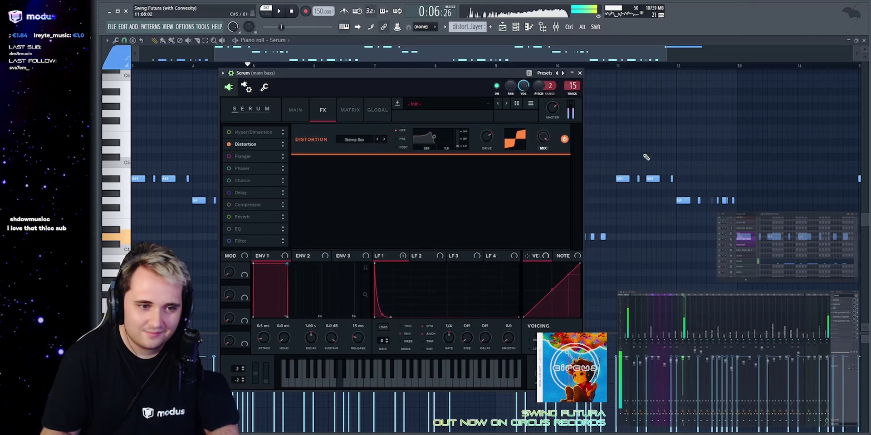
{"action": "key", "text": "Escape"}
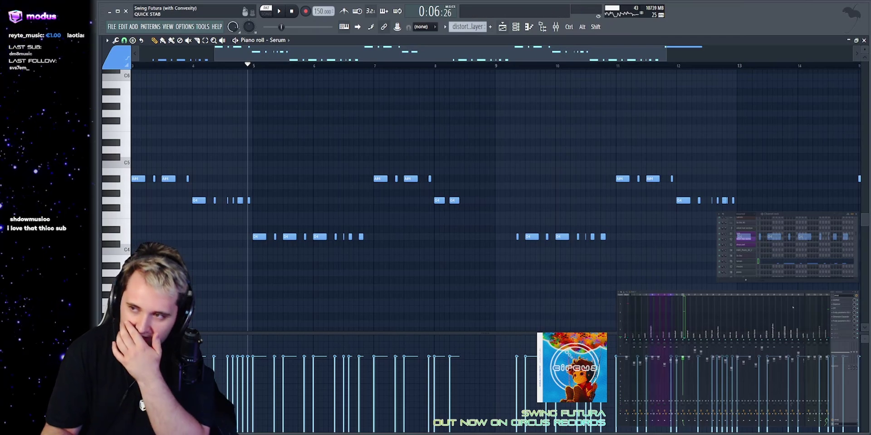
Open the main bass track's Disperser, audition several bass notes through it and close it.
{"action": "left_click", "coordinate": [837, 305]}
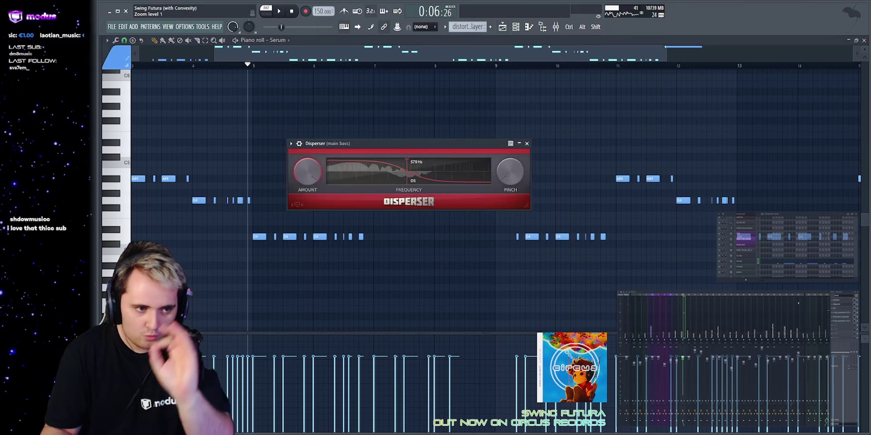
{"action": "key", "text": "v"}
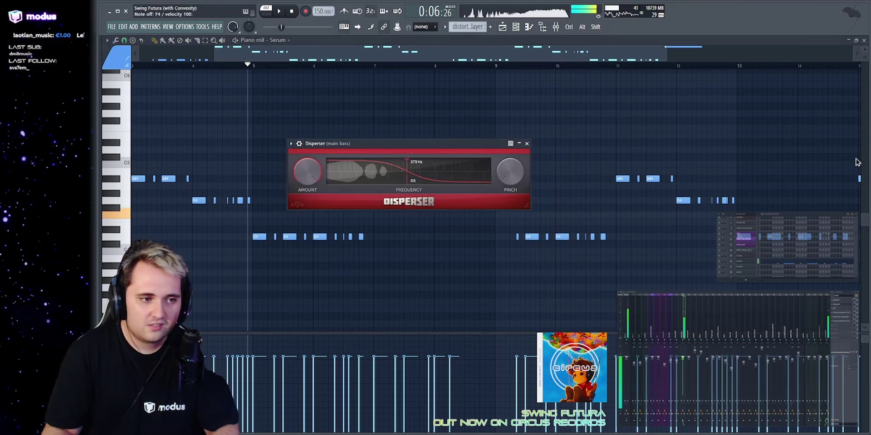
{"action": "key", "text": "r"}
{"action": "key", "text": "v"}
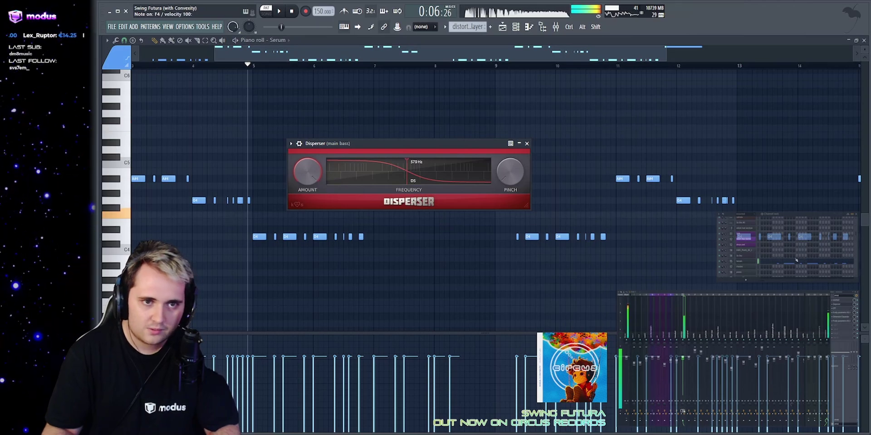
{"action": "key", "text": "r"}
{"action": "key", "text": "v"}
{"action": "left_click", "coordinate": [526, 143]}
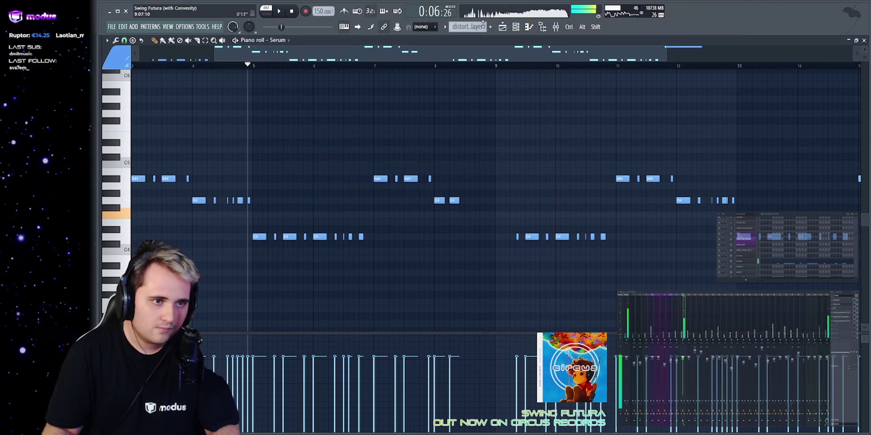
Return to the playlist and play the soloed distorted bass layer from bar 49.
{"action": "left_click", "coordinate": [506, 28]}
{"action": "left_click", "coordinate": [224, 67]}
{"action": "key", "text": "space"}
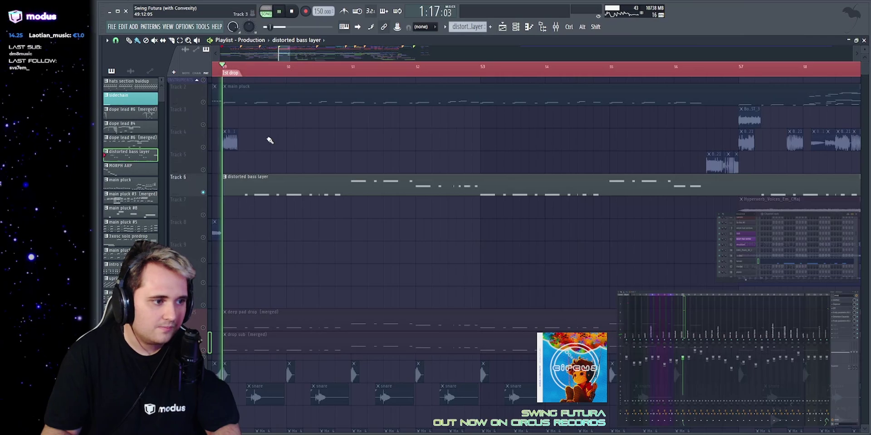
Solo and play the deep pad drop on the SUB LAYERS track, then audition the drop sub track beneath it.
{"action": "scroll", "coordinate": [268, 181], "scroll_direction": "down", "scroll_amount": 3}
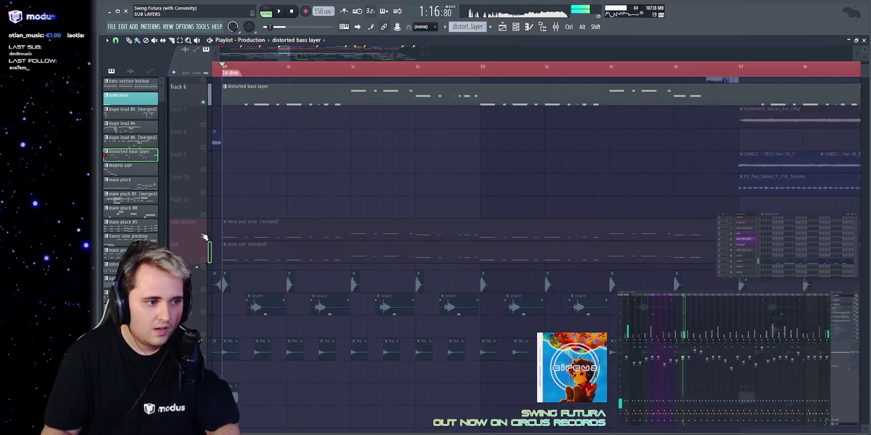
{"action": "left_click", "coordinate": [202, 237]}
{"action": "scroll", "coordinate": [335, 168], "scroll_direction": "down", "scroll_amount": 2}
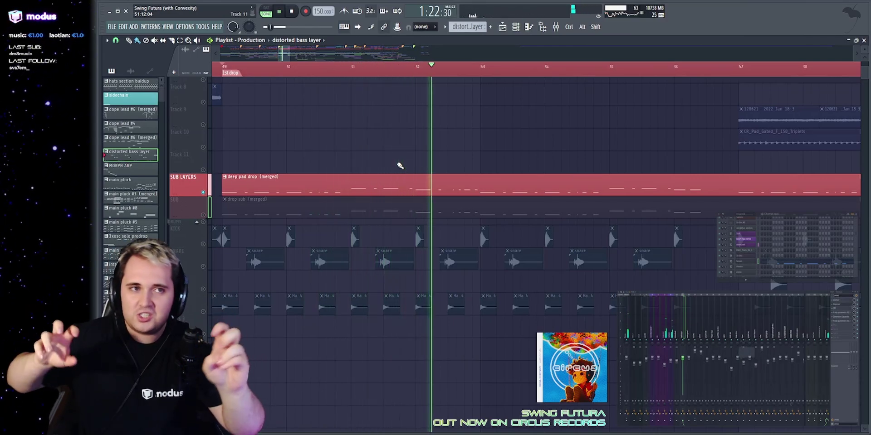
{"action": "left_click", "coordinate": [193, 214]}
Solo the DRUMS group and play it from the start of the 1st drop at bar 49.
{"action": "left_click_drag", "start_coordinate": [280, 54], "coordinate": [287, 56]}
{"action": "scroll", "coordinate": [298, 144], "scroll_direction": "down", "scroll_amount": 1}
{"action": "scroll", "coordinate": [298, 144], "scroll_direction": "down", "scroll_amount": 3}
{"action": "key", "text": "space"}
{"action": "right_click", "coordinate": [204, 155]}
{"action": "key", "text": "space"}
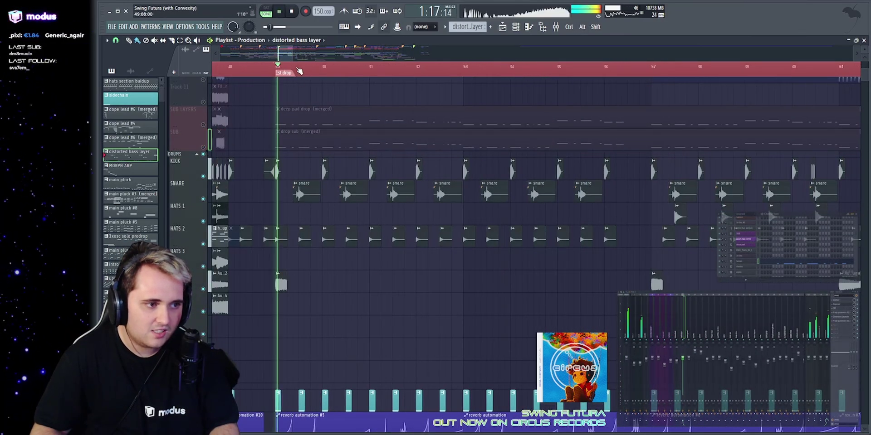
Follow the soloed drum tracks through the 1st drop and briefly select the crash cymbal clip at bar 57.
{"action": "scroll", "coordinate": [291, 76], "scroll_direction": "up", "scroll_amount": 4}
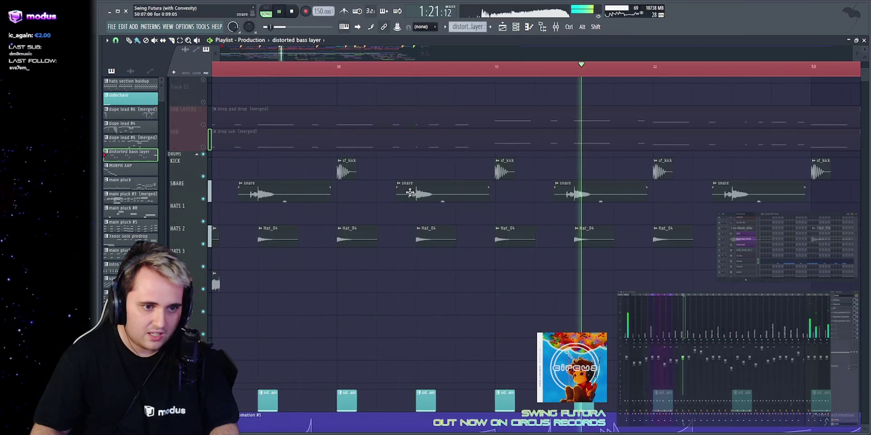
{"action": "scroll", "coordinate": [424, 68], "scroll_direction": "down", "scroll_amount": 1}
{"action": "scroll", "coordinate": [306, 68], "scroll_direction": "down", "scroll_amount": 3}
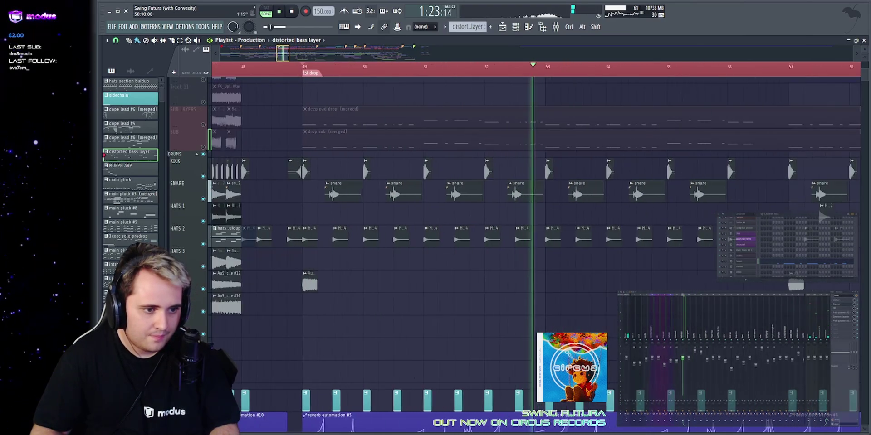
{"action": "scroll", "coordinate": [540, 223], "scroll_direction": "down", "scroll_amount": 5}
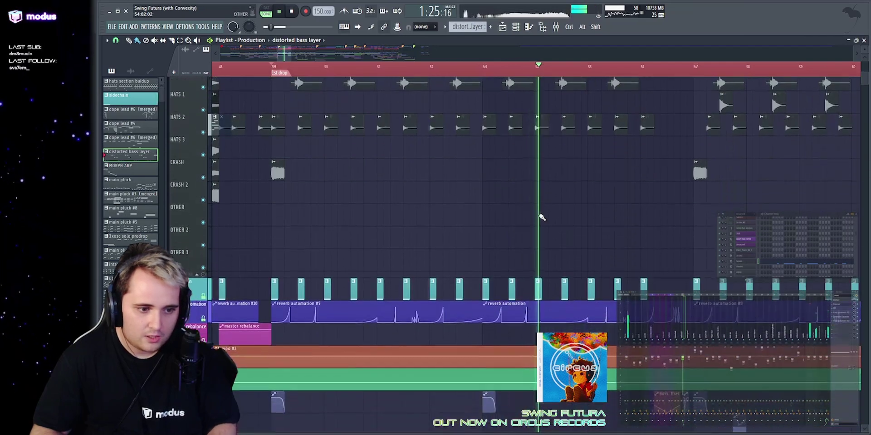
{"action": "scroll", "coordinate": [592, 216], "scroll_direction": "up", "scroll_amount": 4}
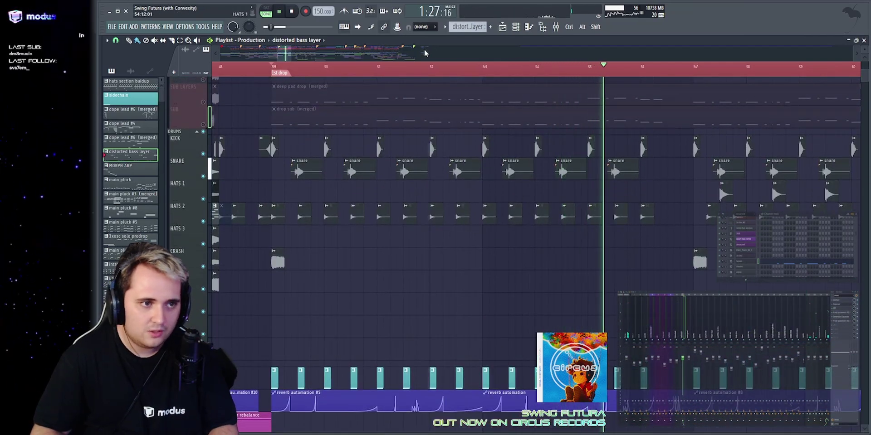
{"action": "scroll", "coordinate": [395, 231], "scroll_direction": "up", "scroll_amount": 4}
{"action": "left_click_drag", "start_coordinate": [385, 230], "coordinate": [532, 291]}
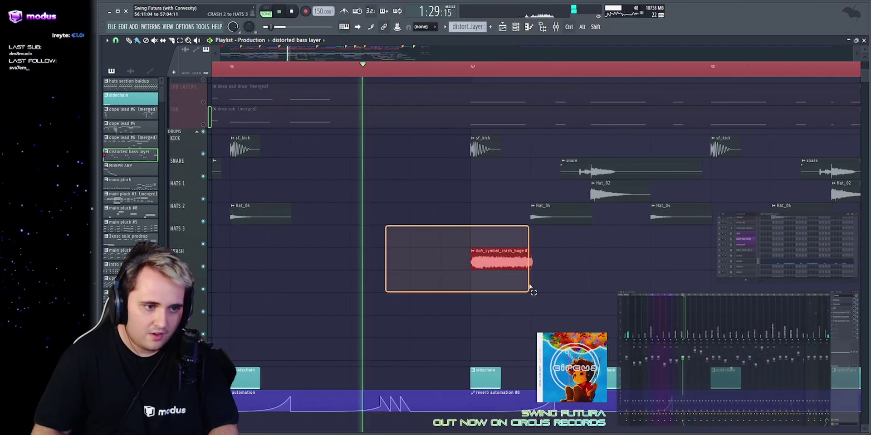
{"action": "left_click", "coordinate": [532, 290], "text": "ctrl"}
{"action": "scroll", "coordinate": [473, 53], "scroll_direction": "down", "scroll_amount": 4}
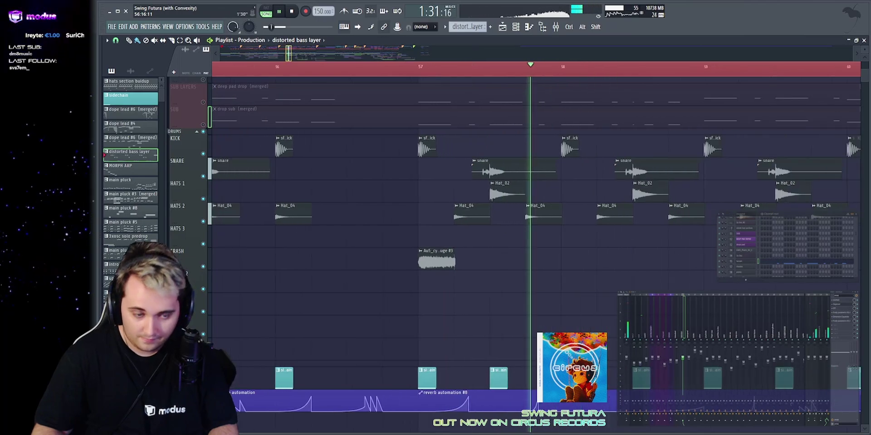
Briefly select the Hat_02 hits on HATS 1 from bar 57 while the drums play, and clear the selection.
{"action": "left_click_drag", "start_coordinate": [347, 192], "coordinate": [751, 194]}
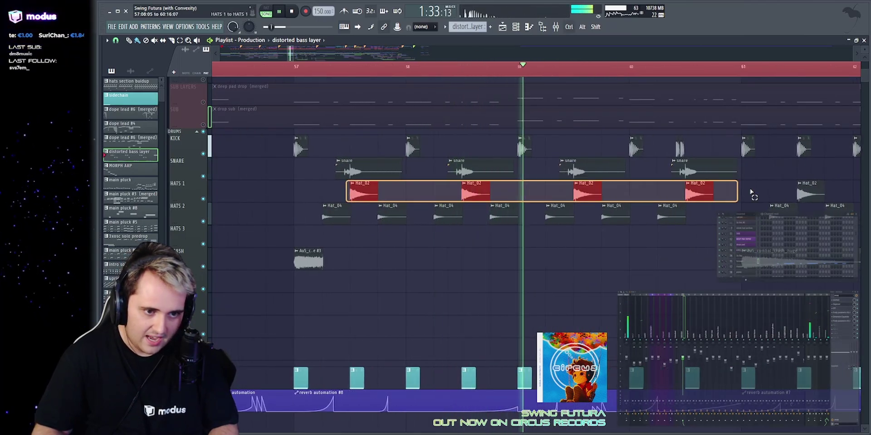
{"action": "left_click", "coordinate": [750, 194], "text": "ctrl"}
{"action": "scroll", "coordinate": [518, 52], "scroll_direction": "down", "scroll_amount": 2}
{"action": "scroll", "coordinate": [517, 51], "scroll_direction": "down", "scroll_amount": 6}
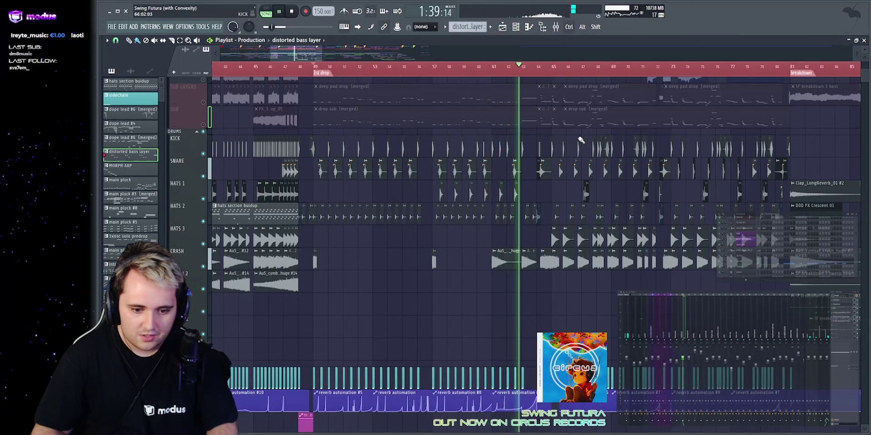
Solo the INSTRUMENTS group and play it from just before bar 57.
{"action": "scroll", "coordinate": [625, 201], "scroll_direction": "up", "scroll_amount": 2}
{"action": "scroll", "coordinate": [625, 201], "scroll_direction": "up", "scroll_amount": 7}
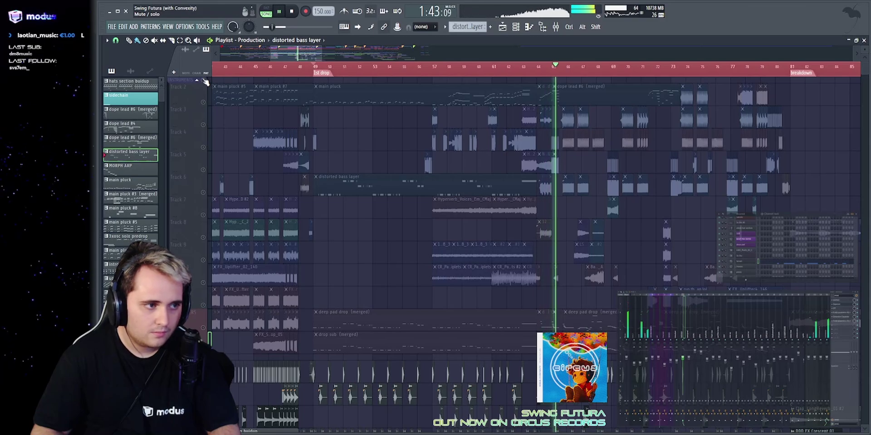
{"action": "key", "text": "space"}
{"action": "right_click", "coordinate": [204, 81]}
{"action": "left_click", "coordinate": [428, 66]}
{"action": "key", "text": "space"}
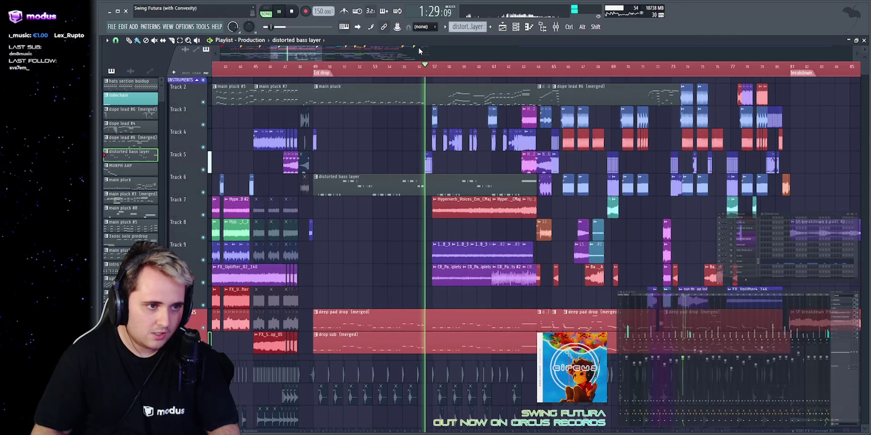
Unsolo the INSTRUMENTS group, play all tracks together around bar 57 and stop playback.
{"action": "scroll", "coordinate": [428, 67], "scroll_direction": "up", "scroll_amount": 6}
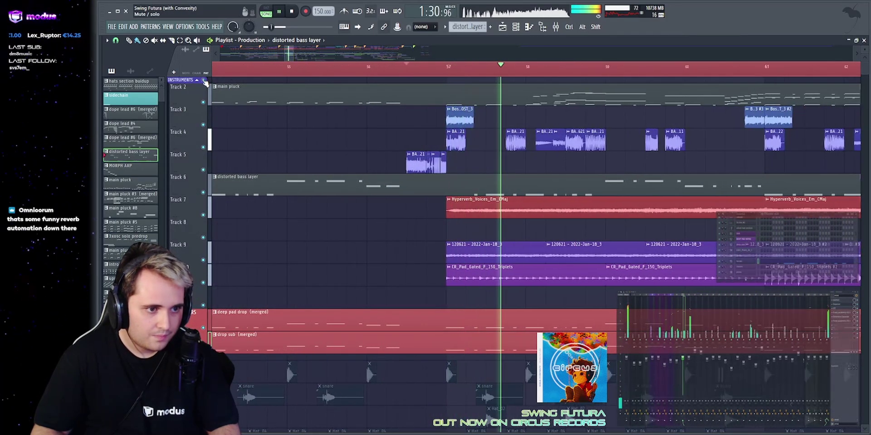
{"action": "key", "text": "space"}
{"action": "right_click", "coordinate": [204, 81]}
{"action": "left_click", "coordinate": [203, 81]}
{"action": "key", "text": "space"}
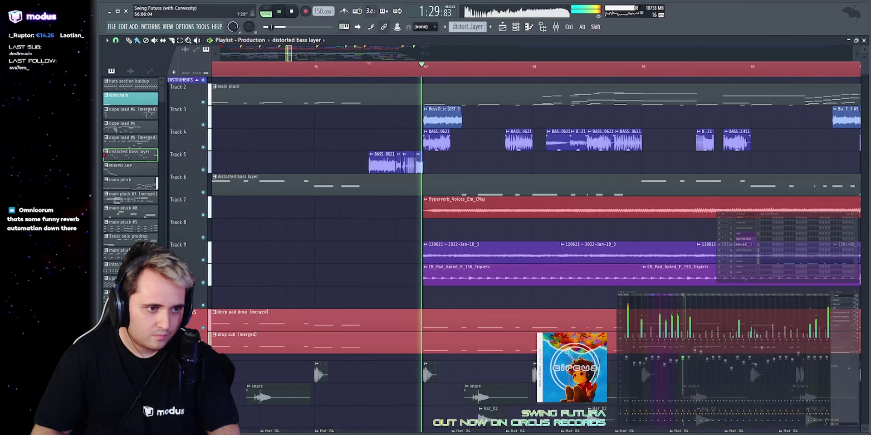
{"action": "scroll", "coordinate": [482, 67], "scroll_direction": "up", "scroll_amount": 4}
{"action": "key", "text": "space"}
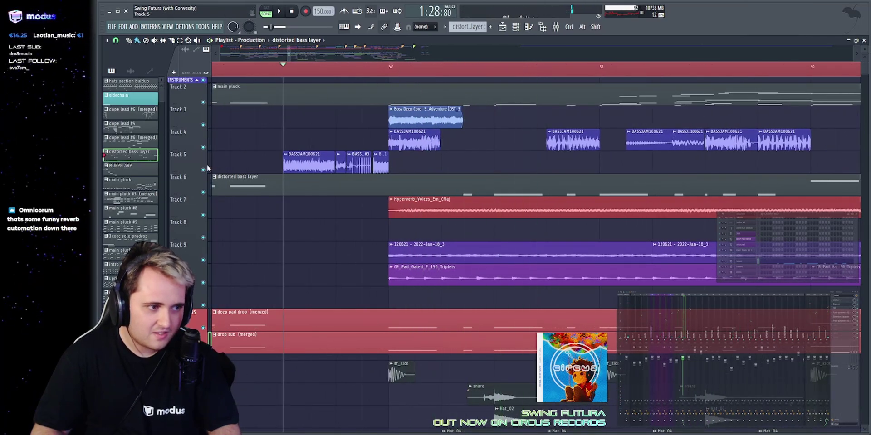
Solo Track 5 and play its BASSJAM100621 clips leading into bar 57.
{"action": "right_click", "coordinate": [203, 170]}
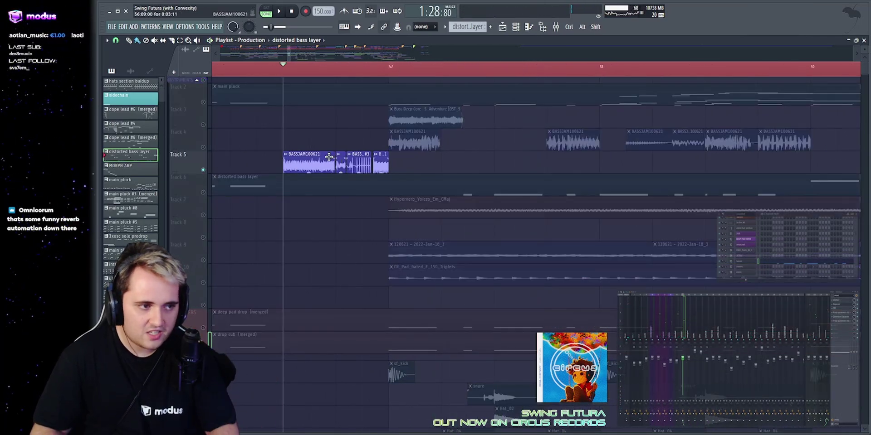
{"action": "key", "text": "space"}
{"action": "key", "text": "space"}
Solo Track 4 and play its BASSJAM100621 bass clips, skipping ahead to the second clip in bar 57.
{"action": "right_click", "coordinate": [203, 147]}
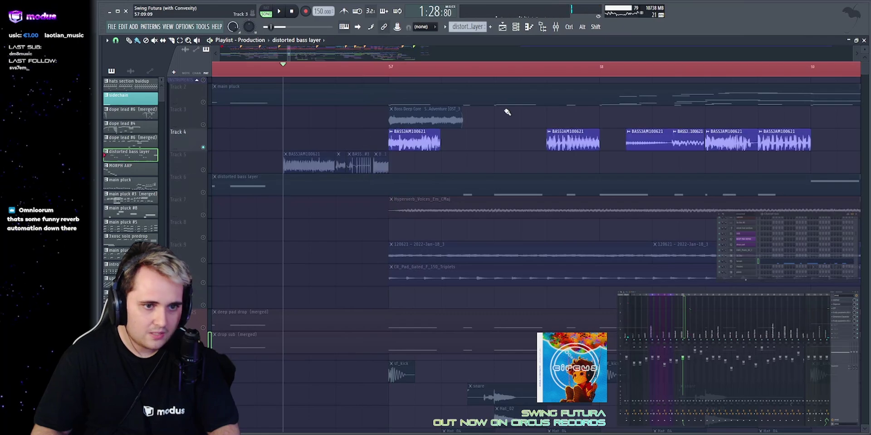
{"action": "key", "text": "space"}
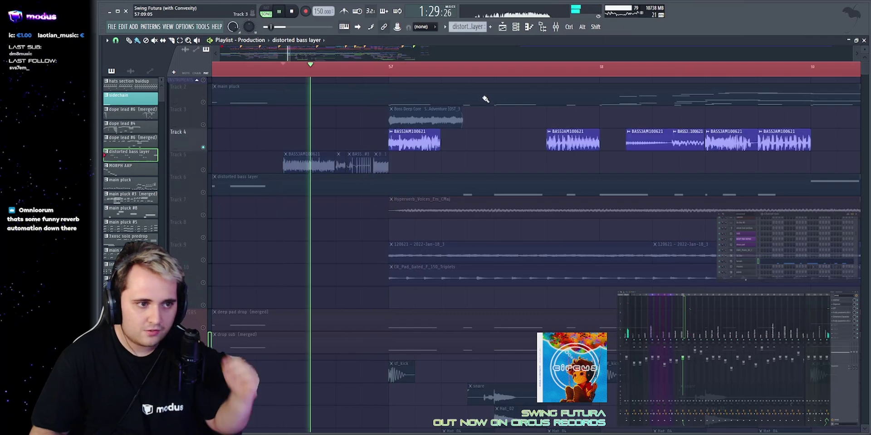
{"action": "left_click", "coordinate": [547, 69]}
{"action": "scroll", "coordinate": [408, 82], "scroll_direction": "down", "scroll_amount": 1}
{"action": "scroll", "coordinate": [412, 83], "scroll_direction": "up", "scroll_amount": 1}
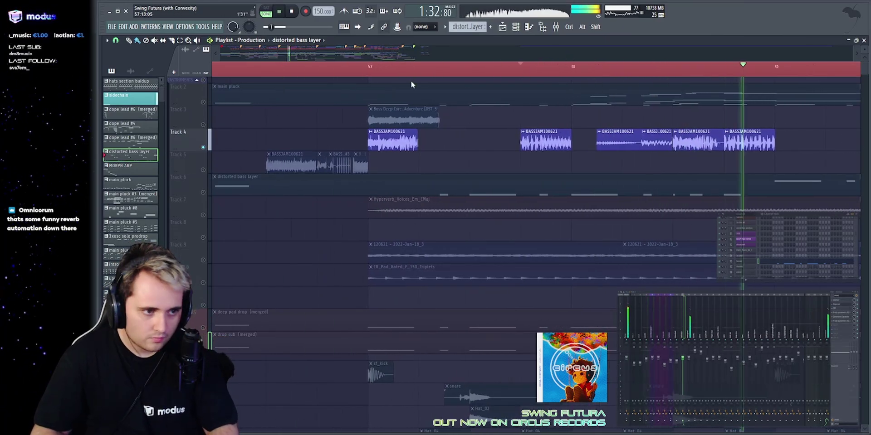
Solo Track 3, play the Boss Deep Core clip from bar 57 and stop playback.
{"action": "key", "text": "space"}
{"action": "right_click", "coordinate": [203, 124]}
{"action": "left_click", "coordinate": [364, 69]}
{"action": "key", "text": "space"}
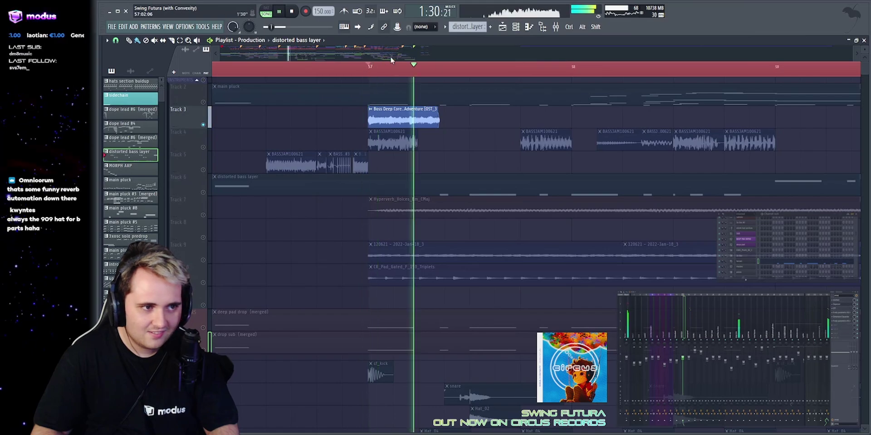
{"action": "key", "text": "space"}
View the Boss Deep Core clip on Track 3 up close, briefly select it and clear the selection.
{"action": "scroll", "coordinate": [390, 60], "scroll_direction": "up", "scroll_amount": 3}
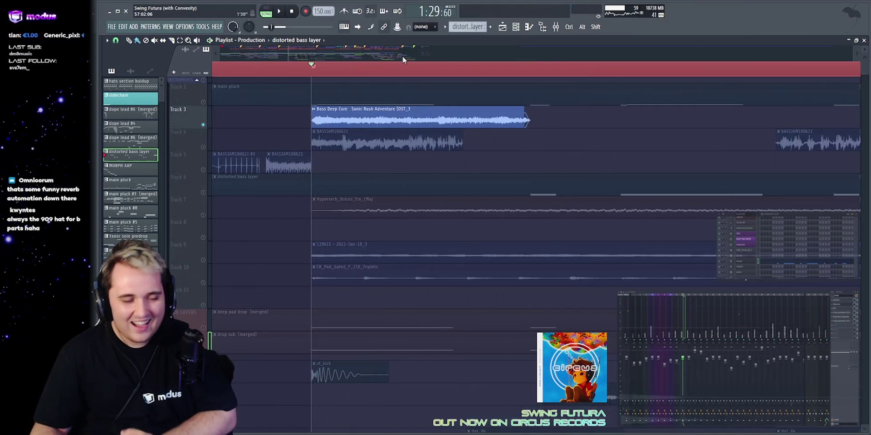
{"action": "scroll", "coordinate": [402, 55], "scroll_direction": "left", "scroll_amount": 3}
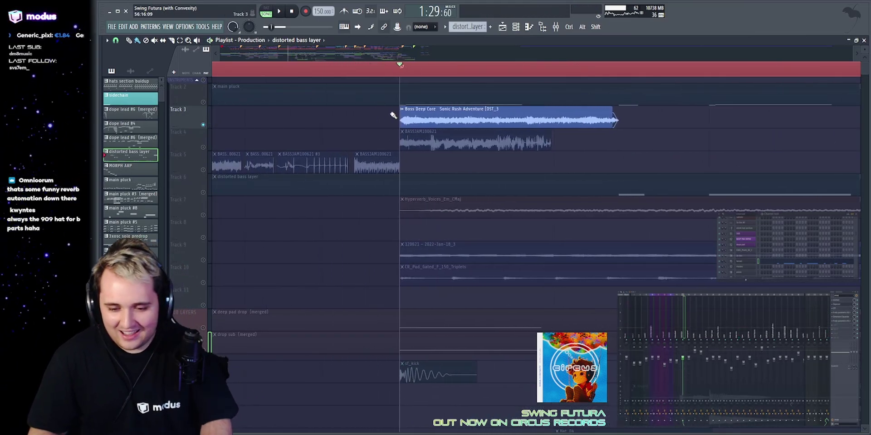
{"action": "left_click_drag", "start_coordinate": [393, 115], "coordinate": [645, 121]}
{"action": "left_click", "coordinate": [644, 119], "text": "ctrl"}
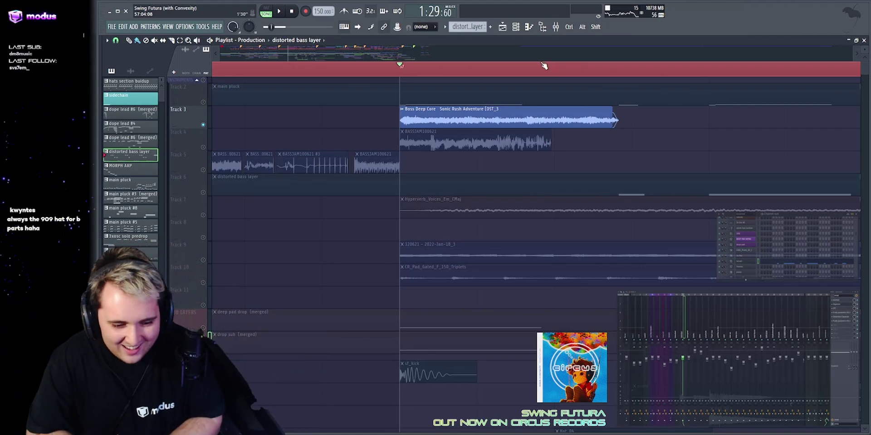
Replay the soloed Boss Deep Core clip several times from bar 57, stop playback and clear the clip selection.
{"action": "key", "text": "space"}
{"action": "key", "text": "space"}
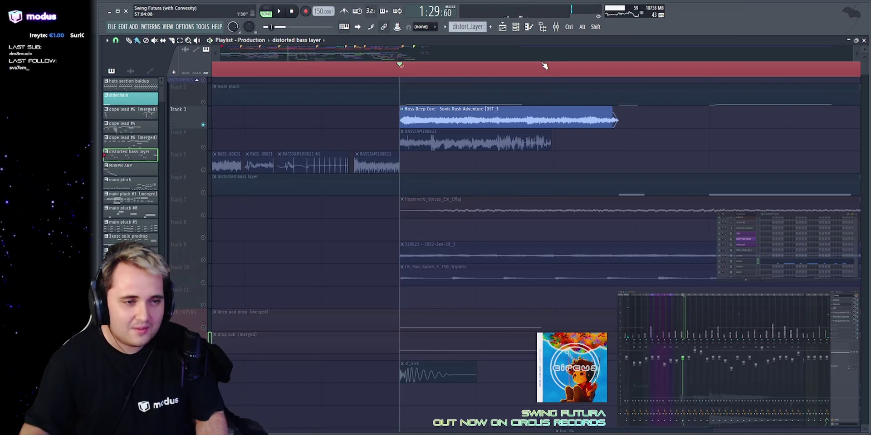
{"action": "key", "text": "space"}
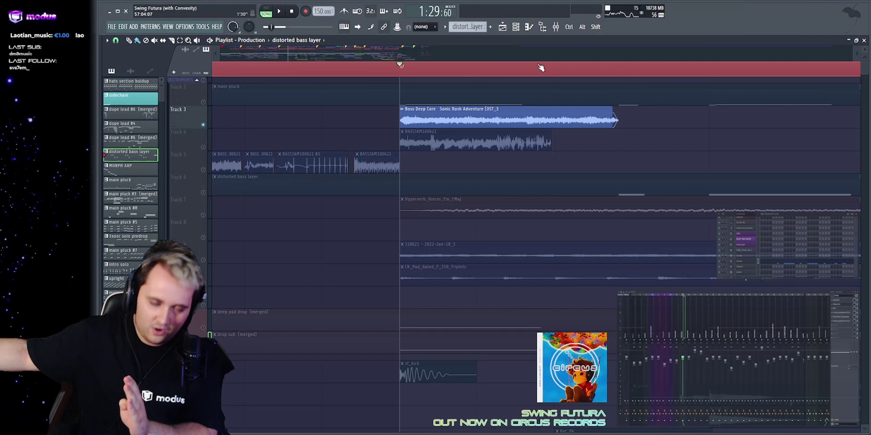
{"action": "key", "text": "space"}
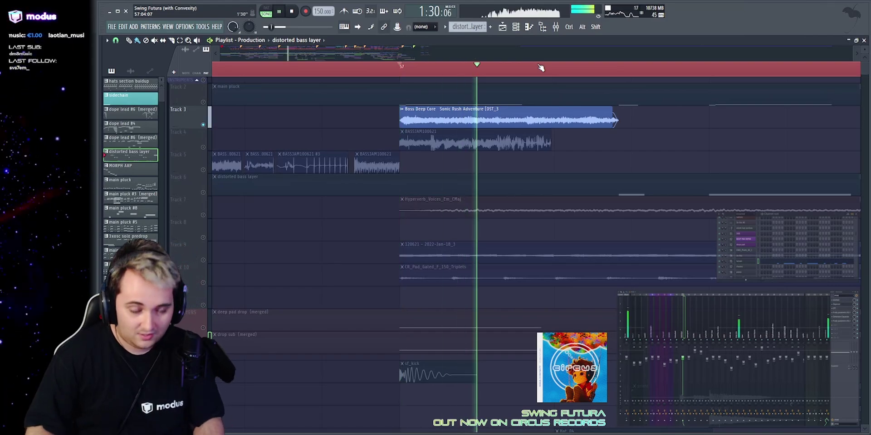
{"action": "key", "text": "space"}
{"action": "left_click_drag", "start_coordinate": [374, 116], "coordinate": [781, 118]}
{"action": "left_click", "coordinate": [757, 134], "text": "ctrl"}
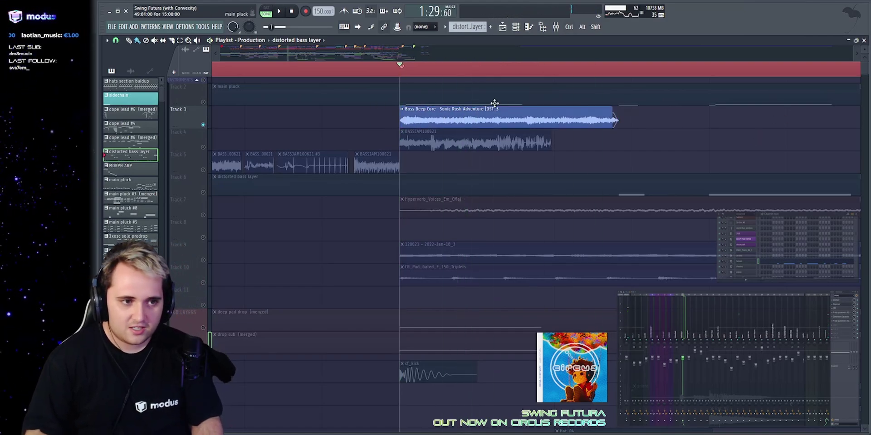
Open and close the Boss Deep Core clip's sampler settings, then select the clip, replay it and deselect it.
{"action": "double_click", "coordinate": [459, 117]}
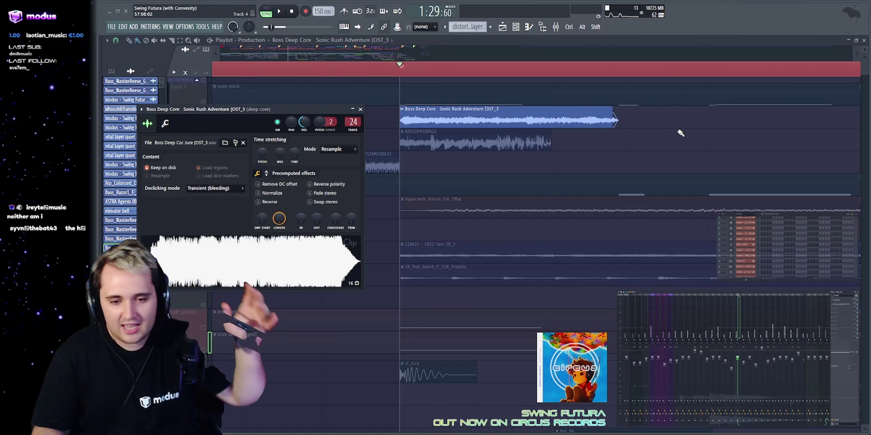
{"action": "left_click", "coordinate": [361, 110]}
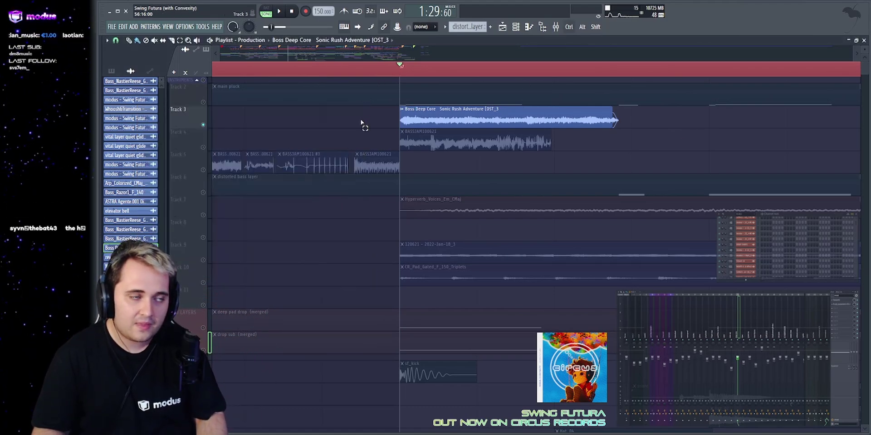
{"action": "left_click_drag", "start_coordinate": [361, 122], "coordinate": [656, 123]}
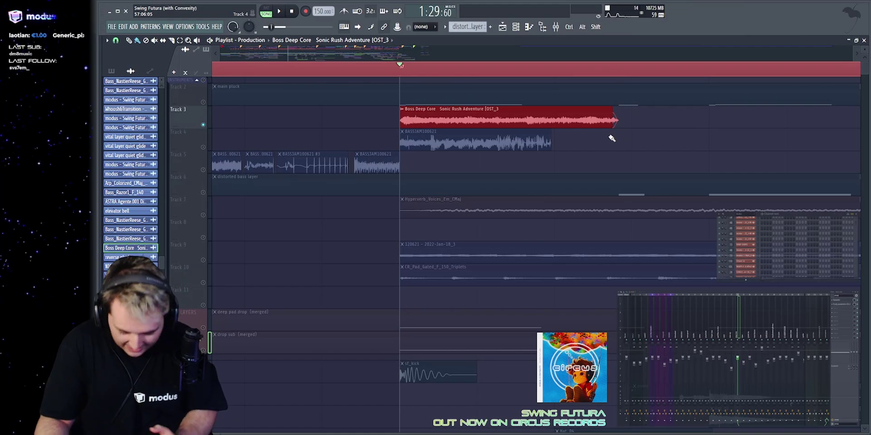
{"action": "key", "text": "space"}
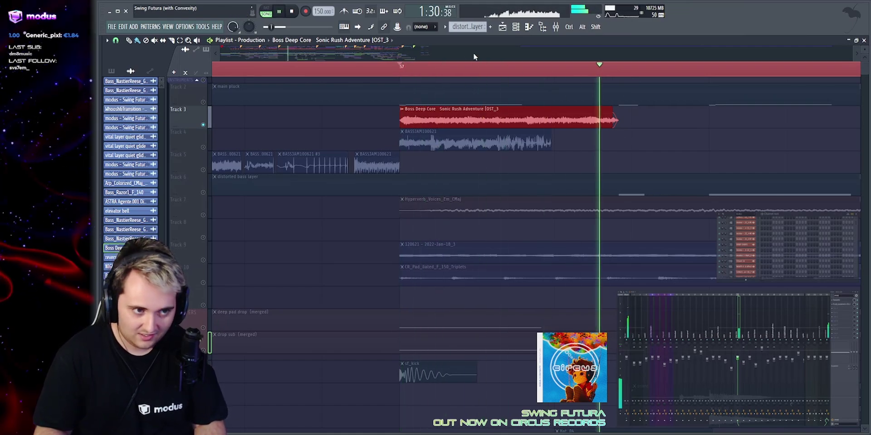
{"action": "key", "text": "space"}
{"action": "left_click", "coordinate": [624, 133], "text": "ctrl"}
Play the soloed sample once more, unsolo Track 3 and play all tracks from bar 57.
{"action": "scroll", "coordinate": [490, 59], "scroll_direction": "down", "scroll_amount": 3}
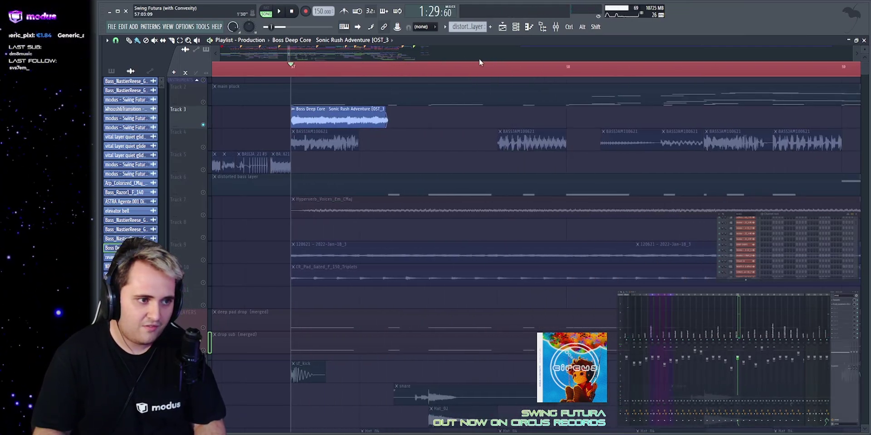
{"action": "key", "text": "space"}
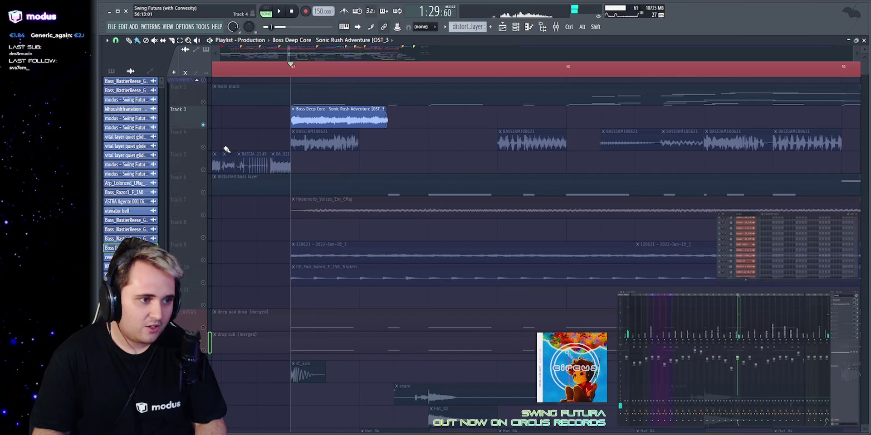
{"action": "right_click", "coordinate": [203, 124]}
{"action": "key", "text": "space"}
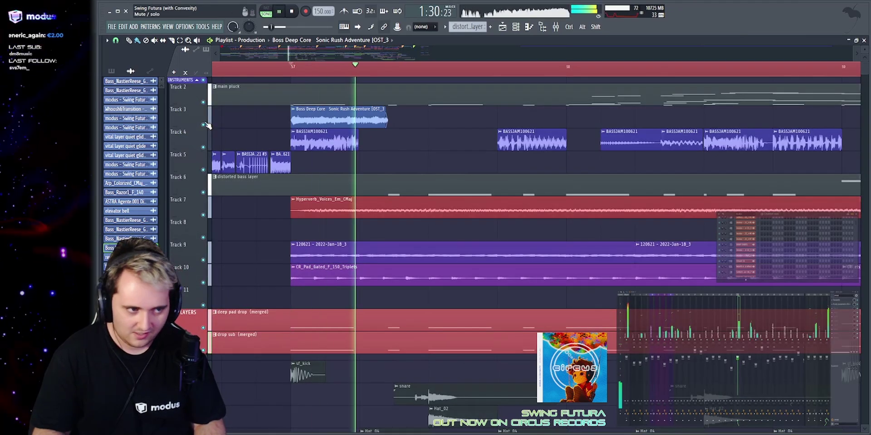
Replay all tracks from just before bar 57, briefly selecting the Boss Deep Core clip on Track 3, and stop playback.
{"action": "left_click", "coordinate": [219, 74]}
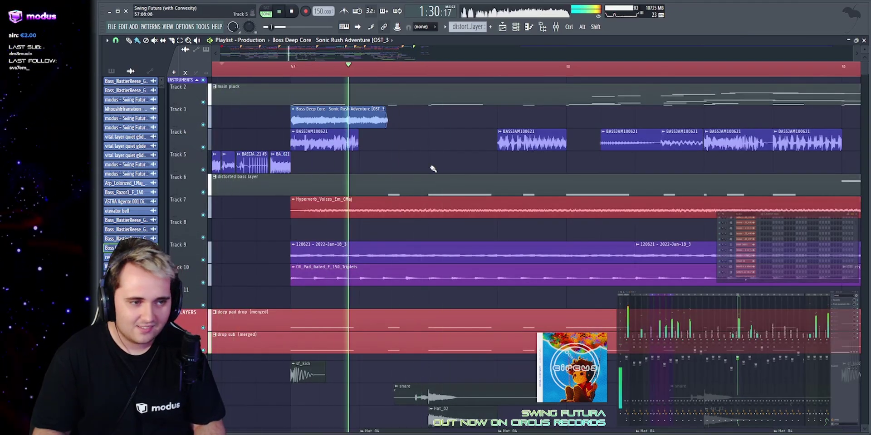
{"action": "key", "text": "space"}
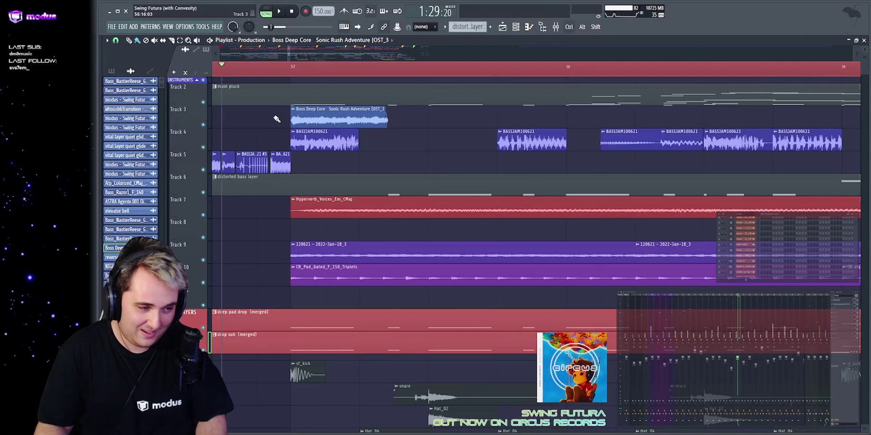
{"action": "left_click_drag", "start_coordinate": [277, 119], "coordinate": [493, 124]}
{"action": "key", "text": "space"}
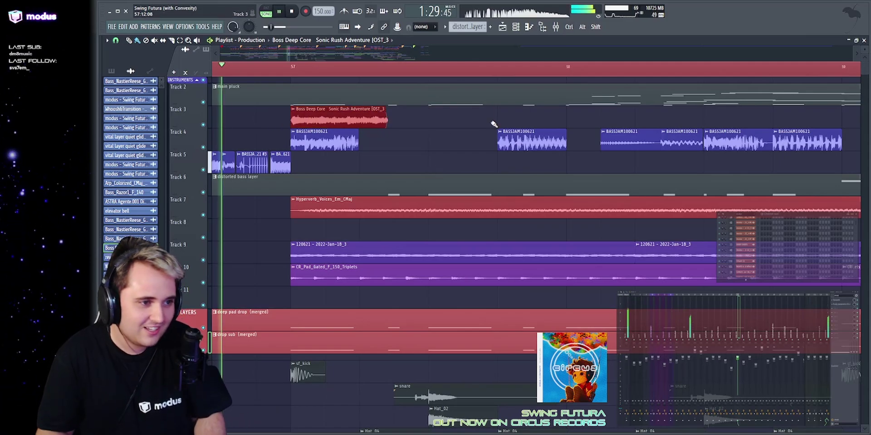
{"action": "left_click", "coordinate": [493, 125]}
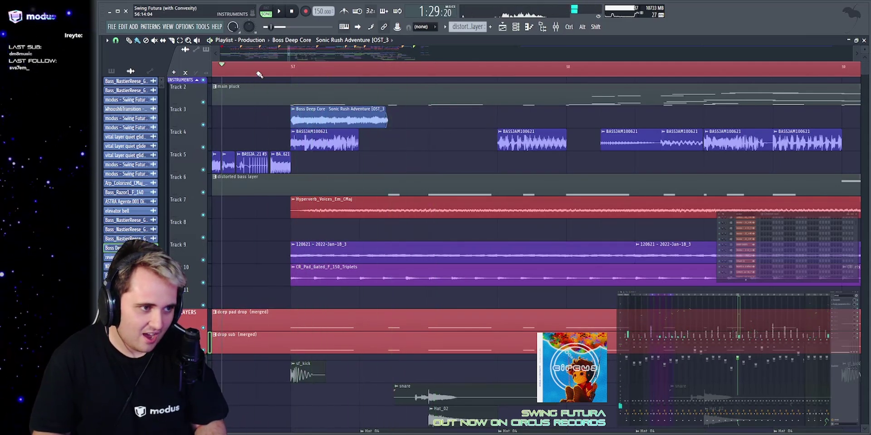
{"action": "key", "text": "space"}
{"action": "key", "text": "space"}
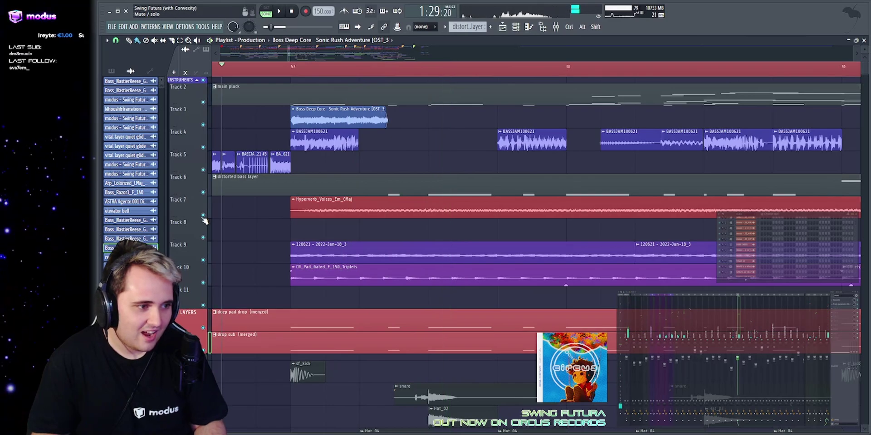
Solo Track 7, play its Hyperverb_Voices_Em_CMaj clips, jump ahead to bar 61 and stop playback.
{"action": "right_click", "coordinate": [203, 215]}
{"action": "key", "text": "space"}
{"action": "scroll", "coordinate": [292, 46], "scroll_direction": "down", "scroll_amount": 3}
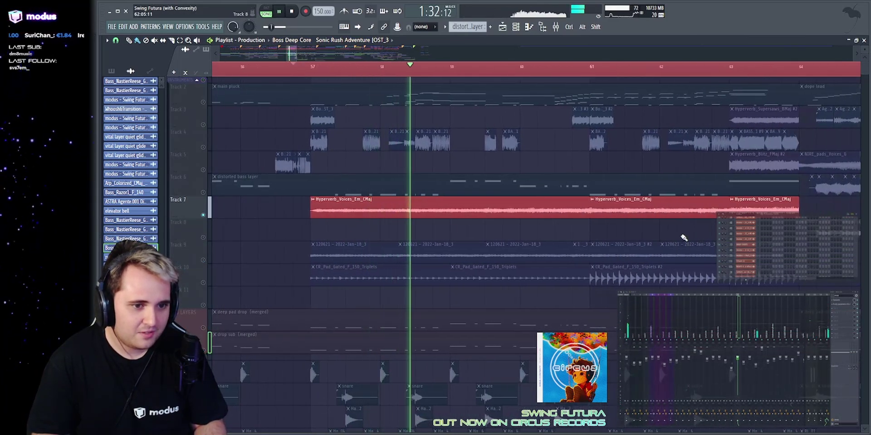
{"action": "left_click", "coordinate": [589, 71]}
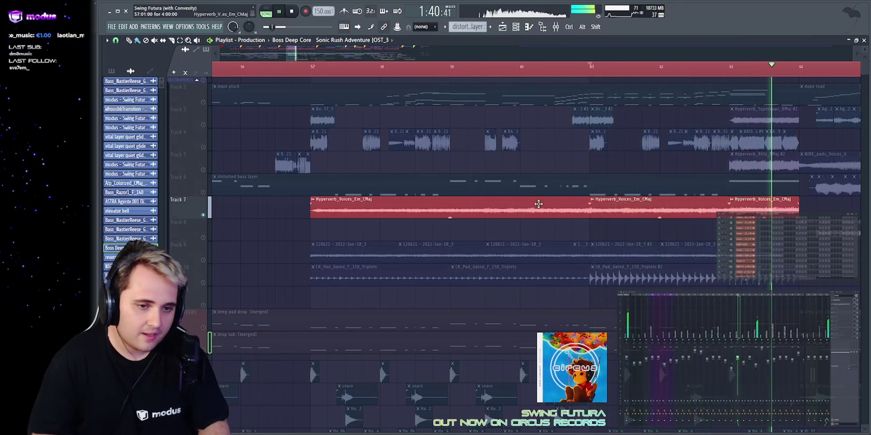
{"action": "key", "text": "space"}
Solo Track 9 and play it from just before bar 57 while viewing the 120621 - 2022-Jan-18_3 clip's sampler settings.
{"action": "right_click", "coordinate": [203, 259]}
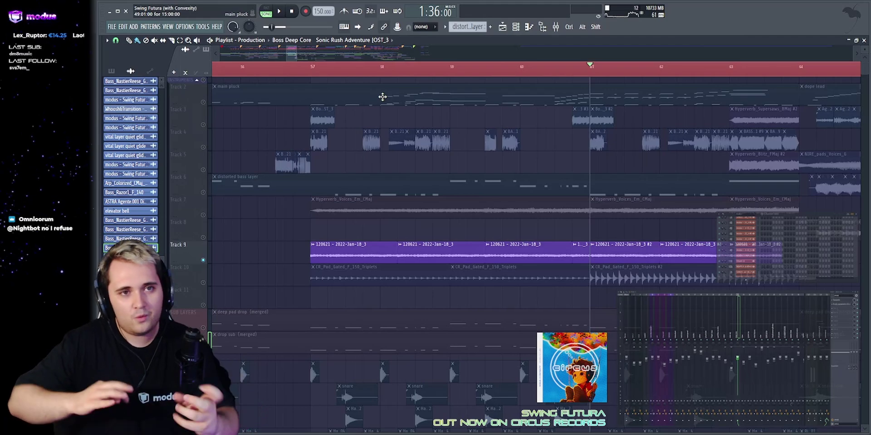
{"action": "left_click", "coordinate": [307, 69]}
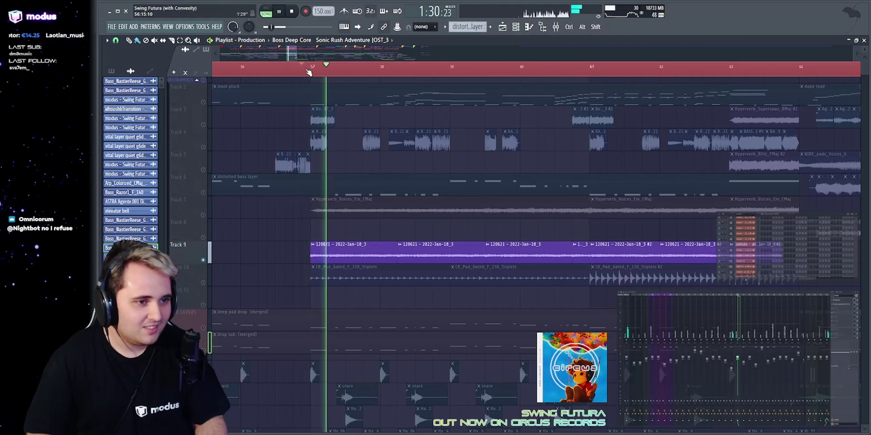
{"action": "double_click", "coordinate": [369, 256]}
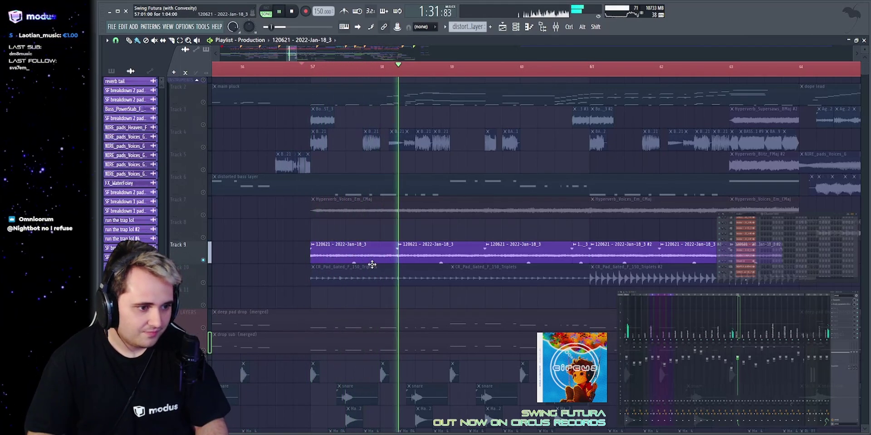
{"action": "left_click_drag", "start_coordinate": [255, 140], "coordinate": [346, 114]}
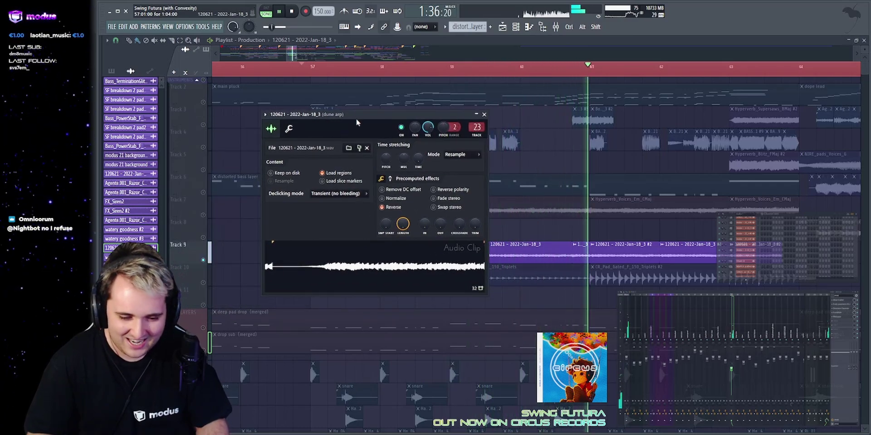
{"action": "left_click_drag", "start_coordinate": [366, 118], "coordinate": [355, 118]}
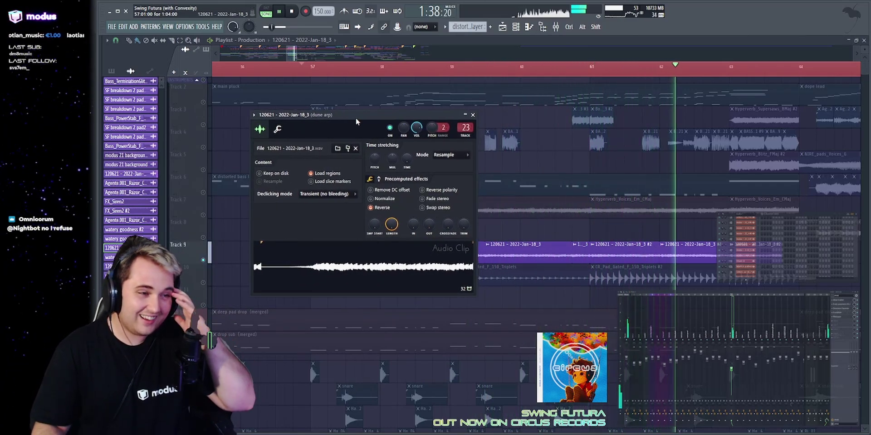
{"action": "left_click", "coordinate": [294, 14]}
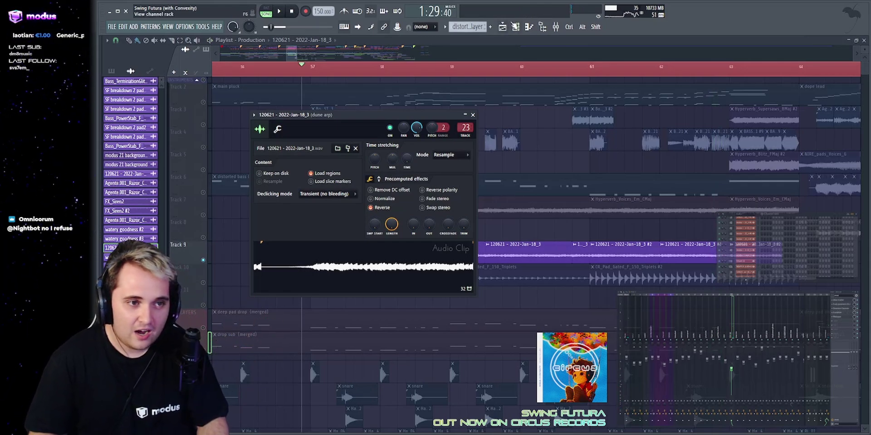
View the DUNE 3 synth from the channel rack, resume playback and close the synth and sampler windows.
{"action": "left_click", "coordinate": [517, 30]}
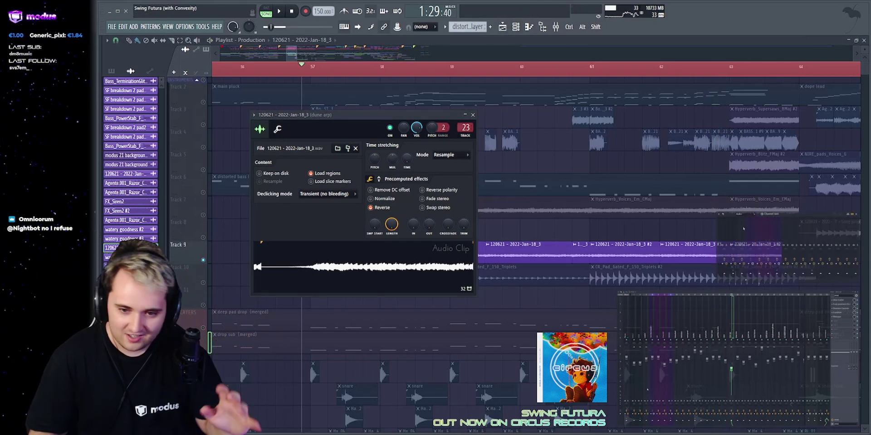
{"action": "left_click", "coordinate": [744, 229]}
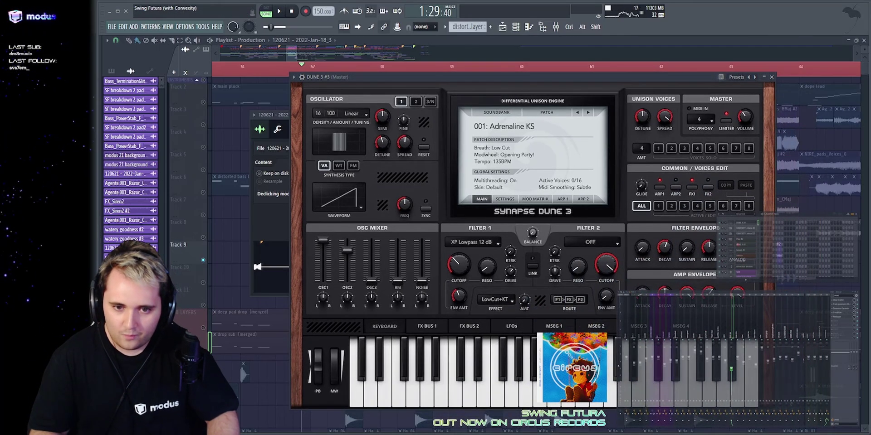
{"action": "left_click", "coordinate": [338, 130]}
{"action": "key", "text": "space"}
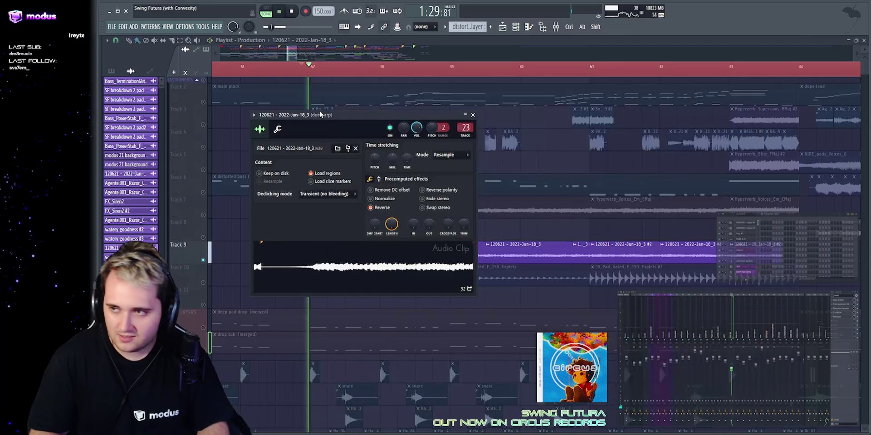
{"action": "key", "text": "Escape"}
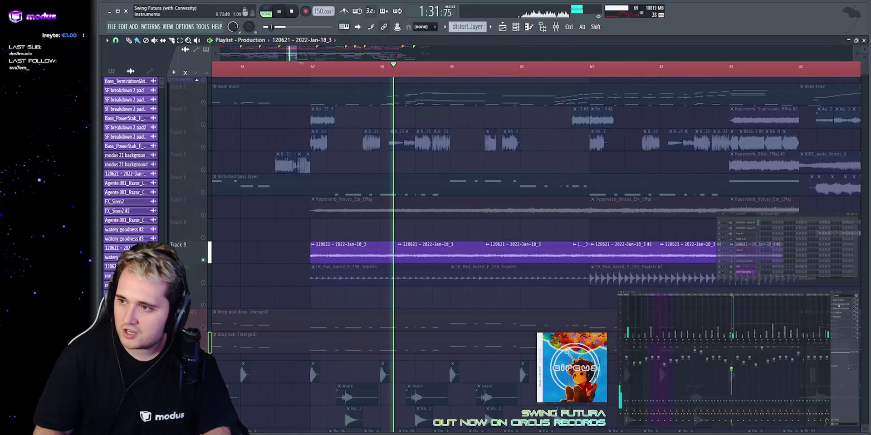
View the MAutopan settings on the dune arp mixer track during playback and close the effect window.
{"action": "left_click", "coordinate": [837, 317]}
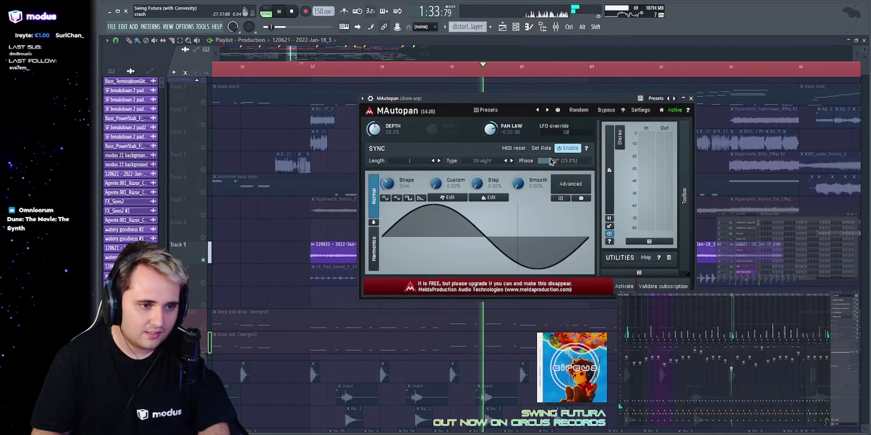
{"action": "key", "text": "Escape"}
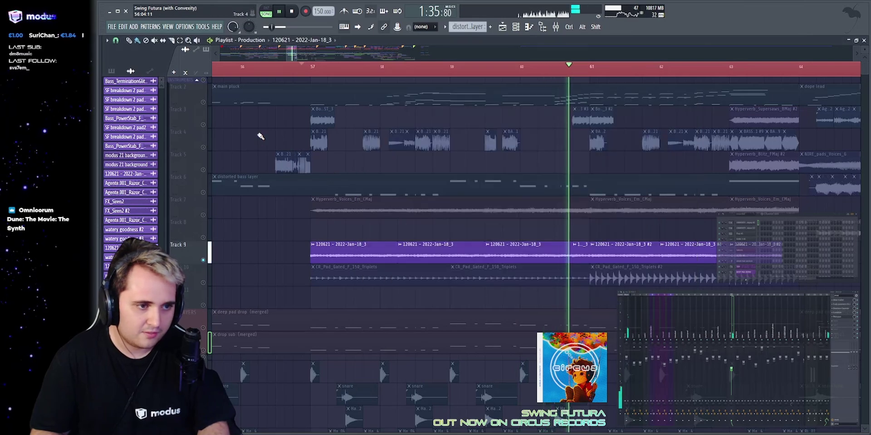
{"action": "scroll", "coordinate": [260, 136], "scroll_direction": "down", "scroll_amount": 2}
{"action": "scroll", "coordinate": [272, 204], "scroll_direction": "up", "scroll_amount": 2}
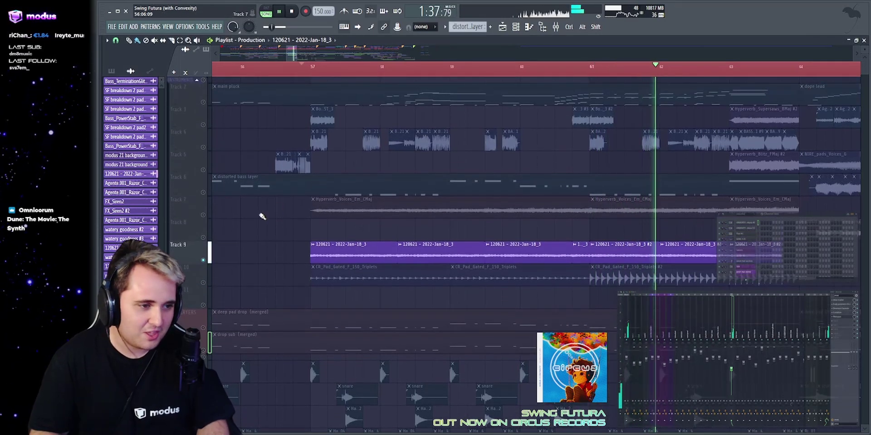
Solo Track 10 and play its CR_Pad_Gated_F_150_Triplets clips from before bar 57 through the following section.
{"action": "left_click", "coordinate": [203, 282]}
{"action": "key", "text": "space"}
{"action": "key", "text": "space"}
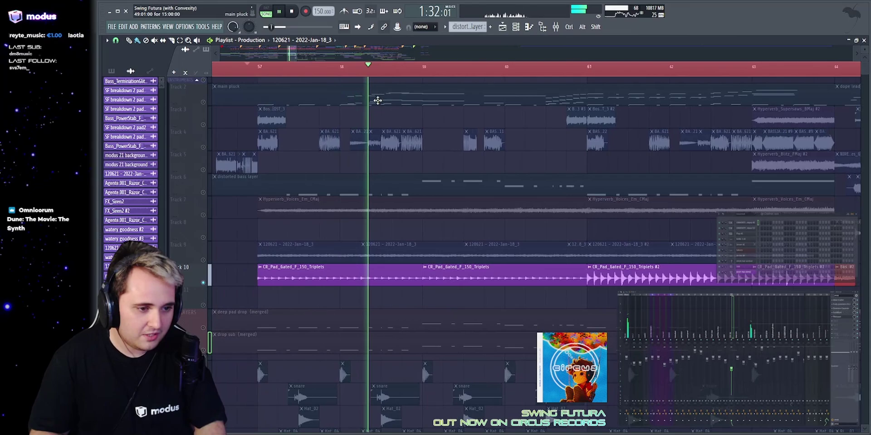
{"action": "scroll", "coordinate": [535, 254], "scroll_direction": "down", "scroll_amount": 3}
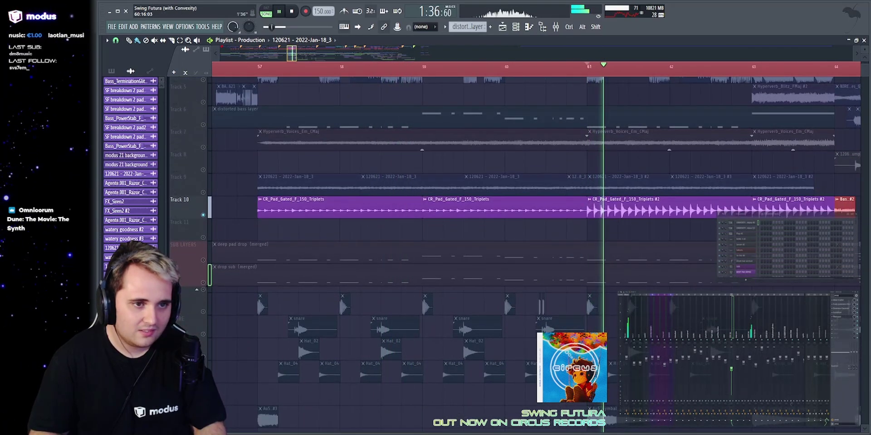
{"action": "scroll", "coordinate": [595, 54], "scroll_direction": "down", "scroll_amount": 2}
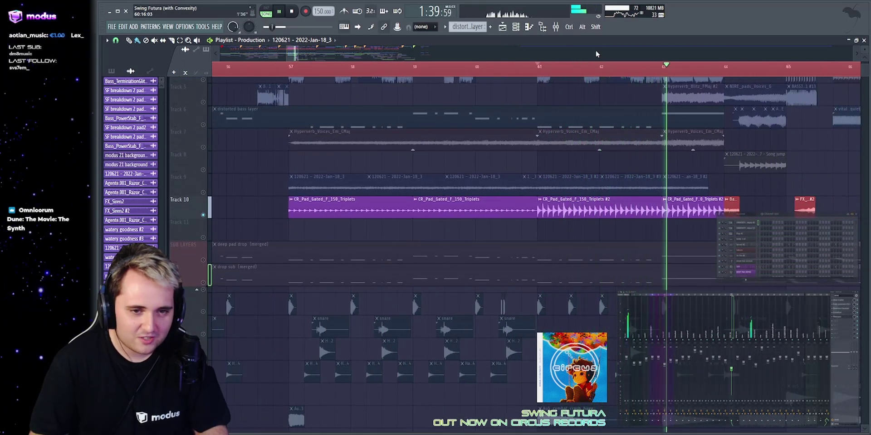
Solo the deep pad drop (merged) track in the sub layers, play it from bar 61 and stop playback.
{"action": "scroll", "coordinate": [203, 189], "scroll_direction": "down", "scroll_amount": 3}
{"action": "right_click", "coordinate": [203, 192]}
{"action": "key", "text": "space"}
{"action": "key", "text": "space"}
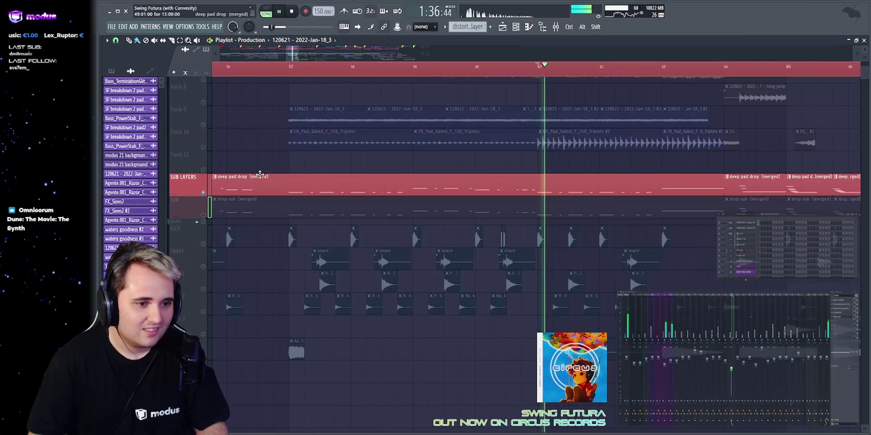
{"action": "scroll", "coordinate": [331, 211], "scroll_direction": "down", "scroll_amount": 2}
{"action": "scroll", "coordinate": [325, 198], "scroll_direction": "up", "scroll_amount": 4}
{"action": "scroll", "coordinate": [324, 198], "scroll_direction": "up", "scroll_amount": 5}
{"action": "key", "text": "space"}
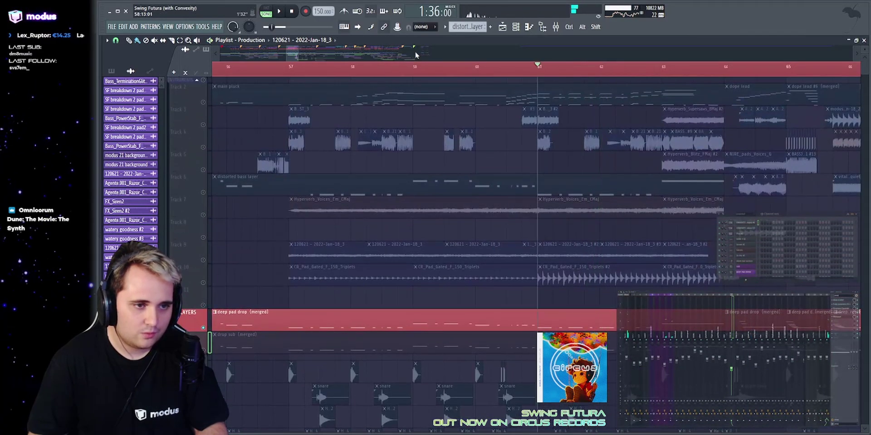
Solo Track 2, open the main pluck pattern in the piano roll and play it from bar 57.
{"action": "left_click", "coordinate": [205, 103]}
{"action": "left_click", "coordinate": [287, 67]}
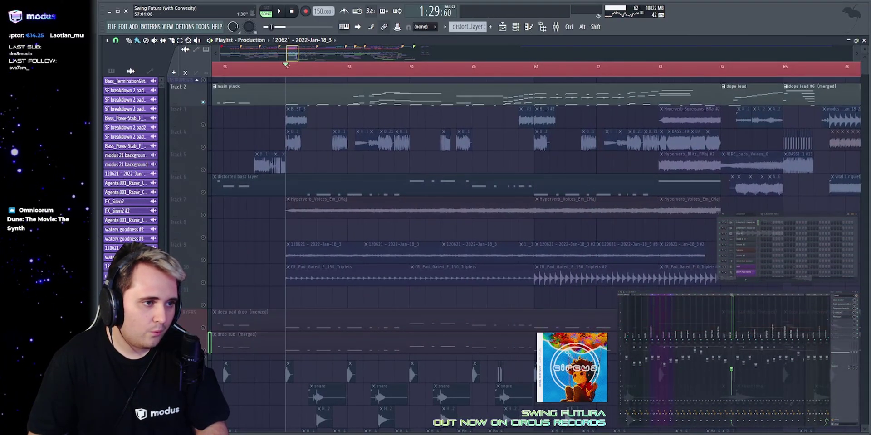
{"action": "scroll", "coordinate": [300, 67], "scroll_direction": "down", "scroll_amount": 5}
{"action": "double_click", "coordinate": [447, 99]}
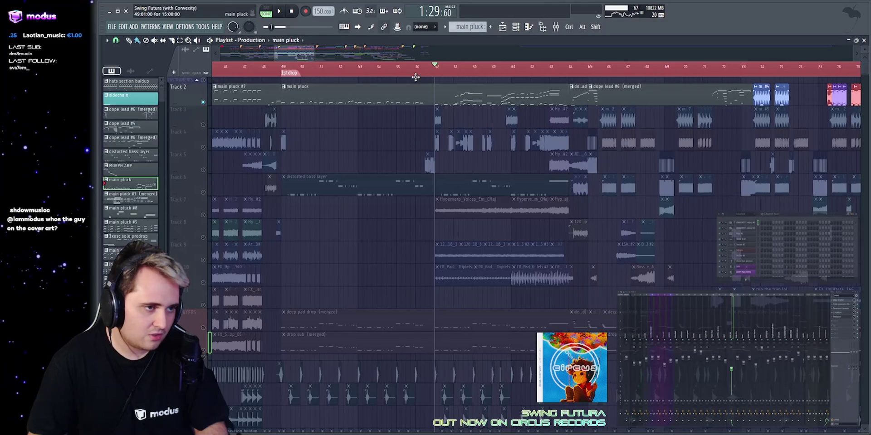
{"action": "left_click_drag", "start_coordinate": [410, 58], "coordinate": [411, 51]}
{"action": "scroll", "coordinate": [362, 54], "scroll_direction": "down", "scroll_amount": 1}
{"action": "key", "text": "space"}
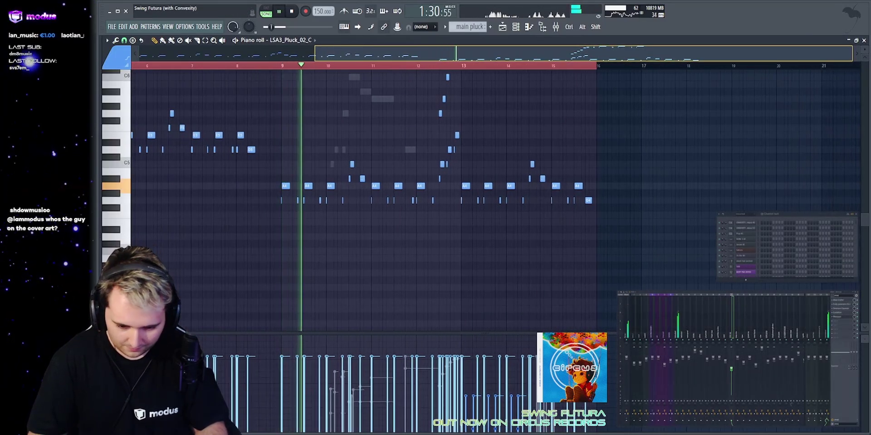
Examine the LSA3_Pluck_02_C notes up close during playback, stop, and look over the pattern from bar 1 to bar 13.
{"action": "scroll", "coordinate": [354, 53], "scroll_direction": "up", "scroll_amount": 3}
{"action": "scroll", "coordinate": [237, 215], "scroll_direction": "up", "scroll_amount": 3}
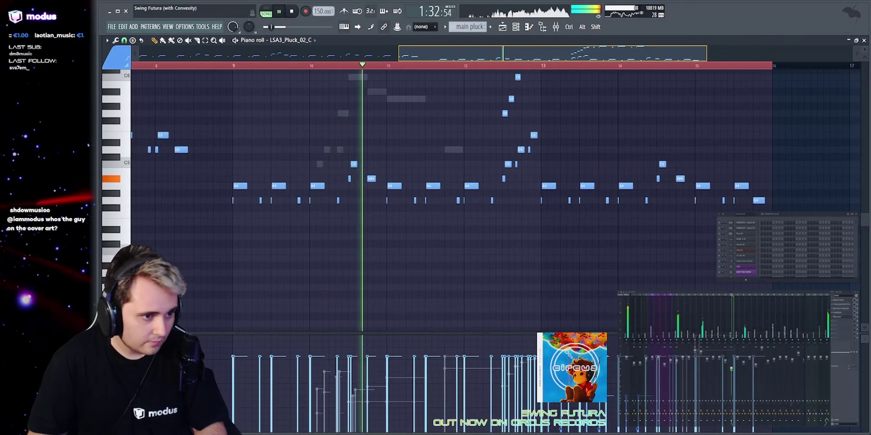
{"action": "scroll", "coordinate": [237, 215], "scroll_direction": "up", "scroll_amount": 3}
{"action": "key", "text": "space"}
{"action": "scroll", "coordinate": [352, 50], "scroll_direction": "down", "scroll_amount": 4}
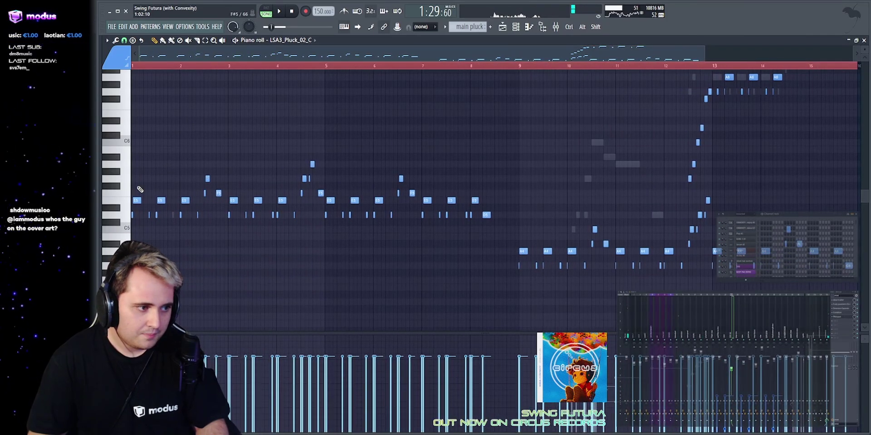
{"action": "left_click_drag", "start_coordinate": [195, 198], "coordinate": [123, 225]}
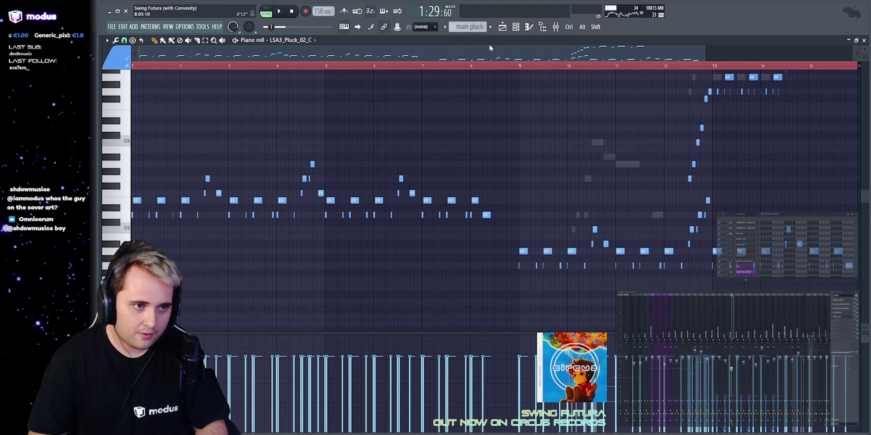
{"action": "scroll", "coordinate": [489, 50], "scroll_direction": "up", "scroll_amount": 3}
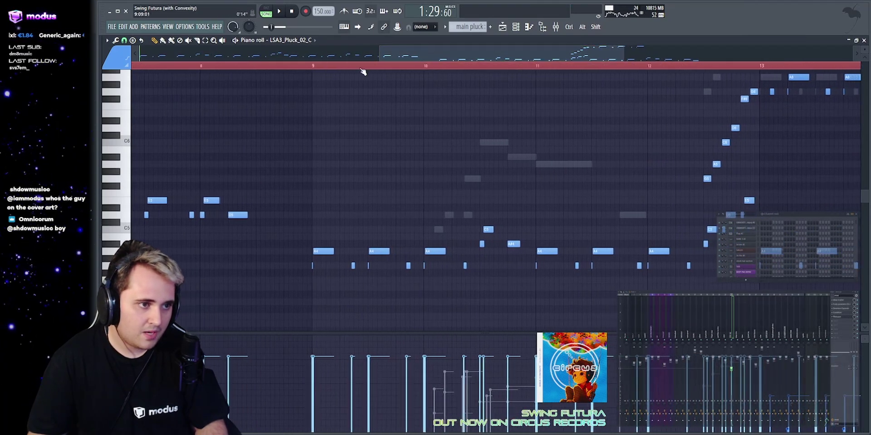
Switch the piano roll to the DUNE 3 notes of the main pluck pattern and play them twice from bar 9.
{"action": "left_click_drag", "start_coordinate": [361, 69], "coordinate": [314, 70]}
{"action": "double_click", "coordinate": [439, 230]}
{"action": "key", "text": "space"}
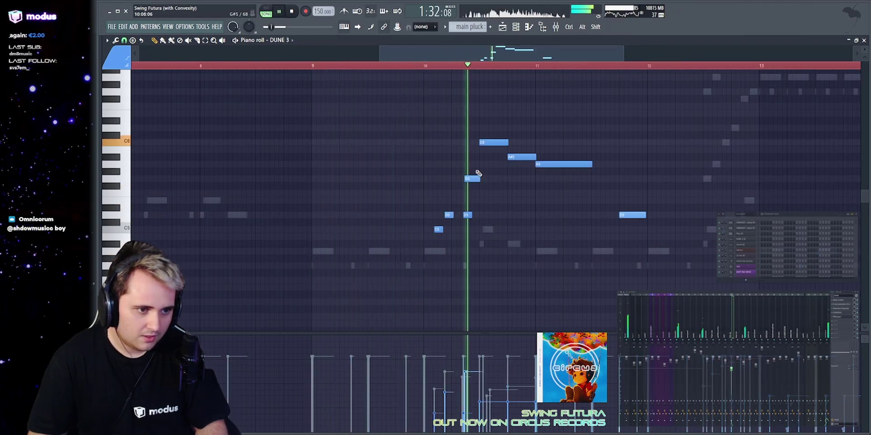
{"action": "key", "text": "space"}
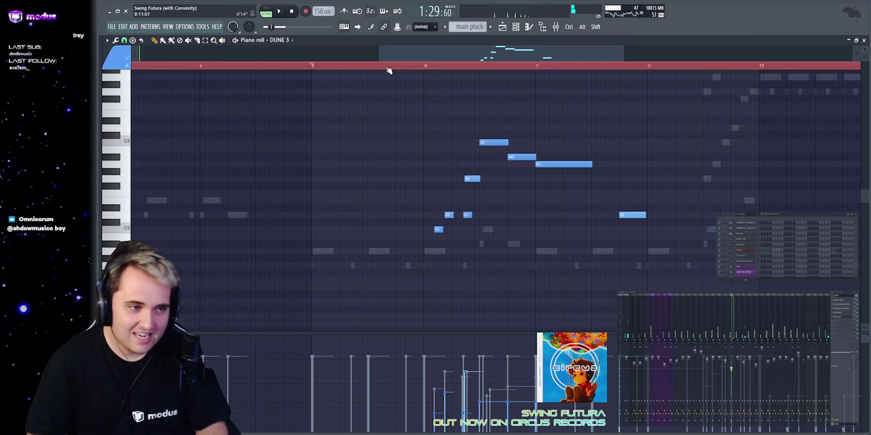
{"action": "key", "text": "space"}
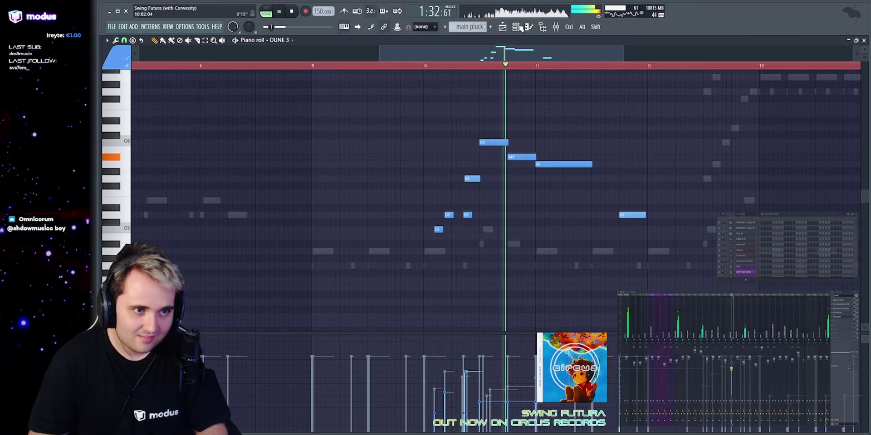
Stop playback, switch the piano roll to the piano notes of the main pluck pattern and play them from bar 10.
{"action": "scroll", "coordinate": [815, 257], "scroll_direction": "down", "scroll_amount": 6}
{"action": "key", "text": "space"}
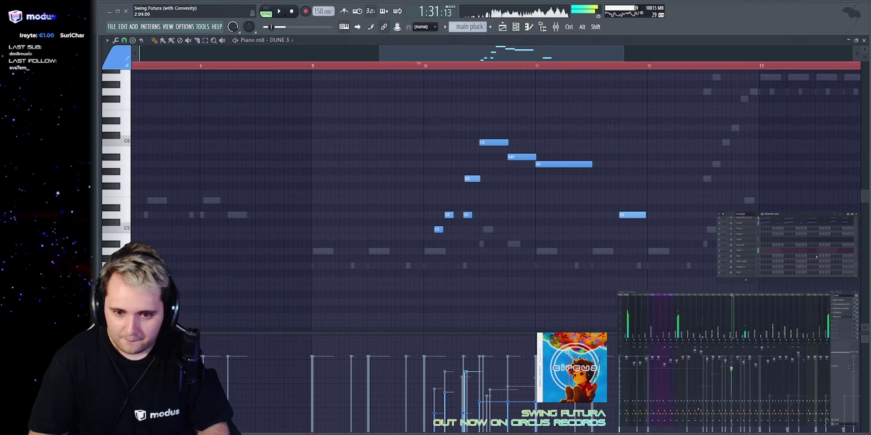
{"action": "scroll", "coordinate": [788, 247], "scroll_direction": "up", "scroll_amount": 3}
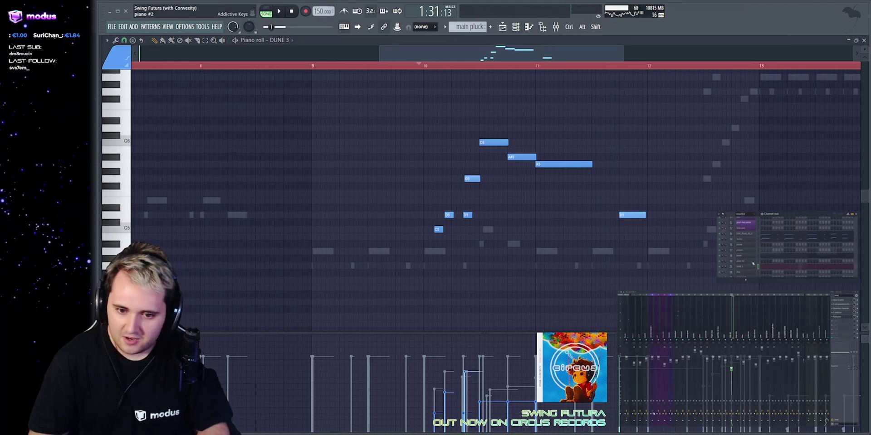
{"action": "left_click", "coordinate": [789, 257]}
{"action": "key", "text": "space"}
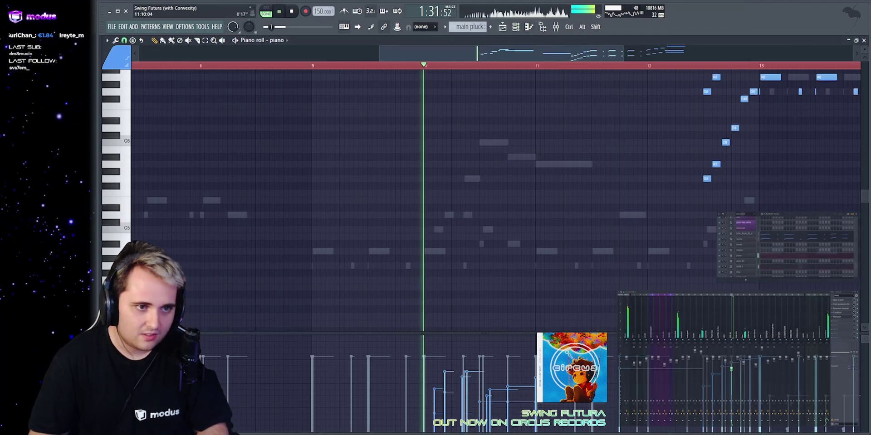
Examine the high piano melody between bars 10 and 12 by selecting and deselecting its notes, and play it through bar 15.
{"action": "scroll", "coordinate": [540, 171], "scroll_direction": "up", "scroll_amount": 1}
{"action": "scroll", "coordinate": [538, 168], "scroll_direction": "up", "scroll_amount": 5}
{"action": "scroll", "coordinate": [421, 141], "scroll_direction": "up", "scroll_amount": 3}
{"action": "key", "text": "space"}
{"action": "left_click_drag", "start_coordinate": [336, 122], "coordinate": [618, 266], "text": "ctrl"}
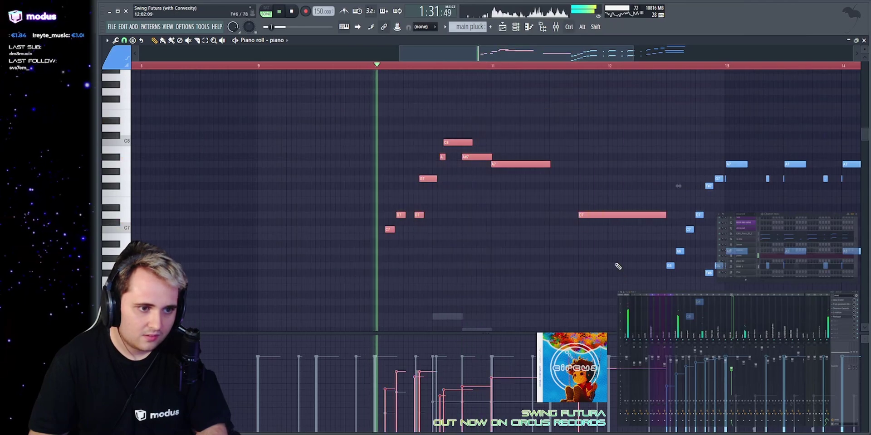
{"action": "left_click", "coordinate": [571, 145], "text": "ctrl"}
{"action": "key", "text": "space"}
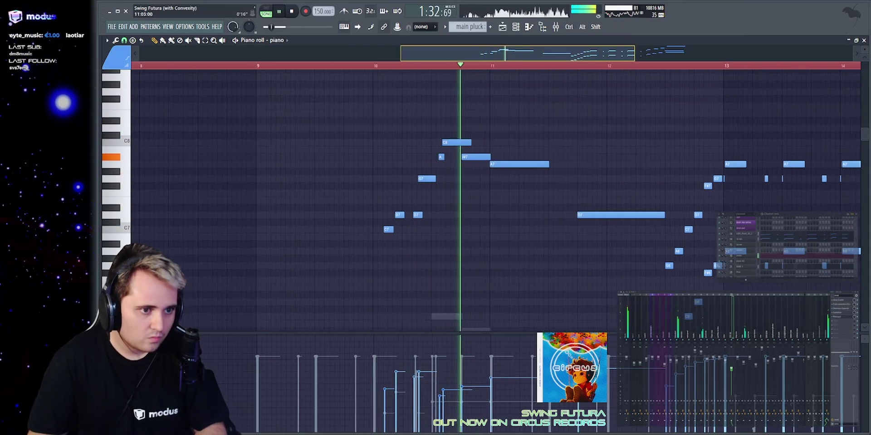
{"action": "left_click_drag", "start_coordinate": [512, 54], "coordinate": [606, 54]}
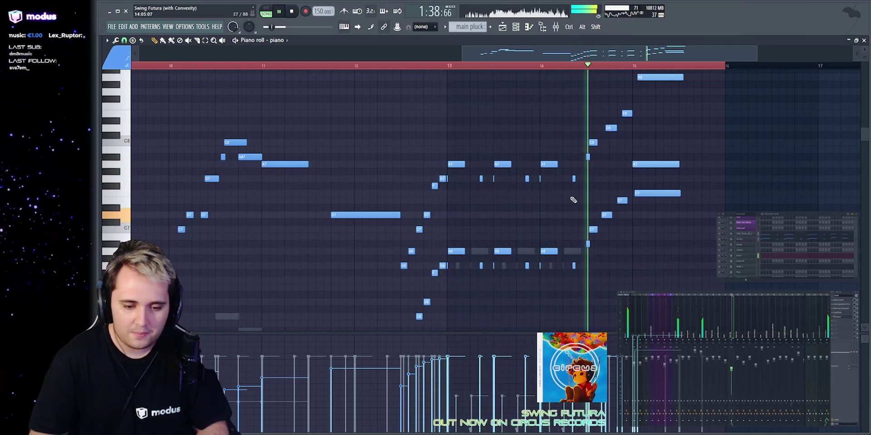
Look over the rising piano run before bar 13 across its octaves, play the notes to the pattern's end and stop playback.
{"action": "scroll", "coordinate": [769, 261], "scroll_direction": "down", "scroll_amount": 3}
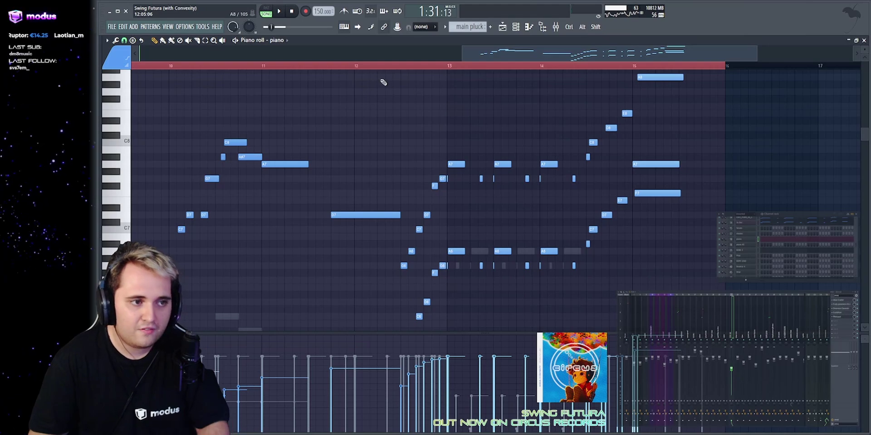
{"action": "left_click_drag", "start_coordinate": [477, 53], "coordinate": [441, 50]}
{"action": "left_click_drag", "start_coordinate": [206, 110], "coordinate": [443, 272]}
{"action": "left_click_drag", "start_coordinate": [444, 273], "coordinate": [238, 105]}
{"action": "scroll", "coordinate": [447, 237], "scroll_direction": "down", "scroll_amount": 8}
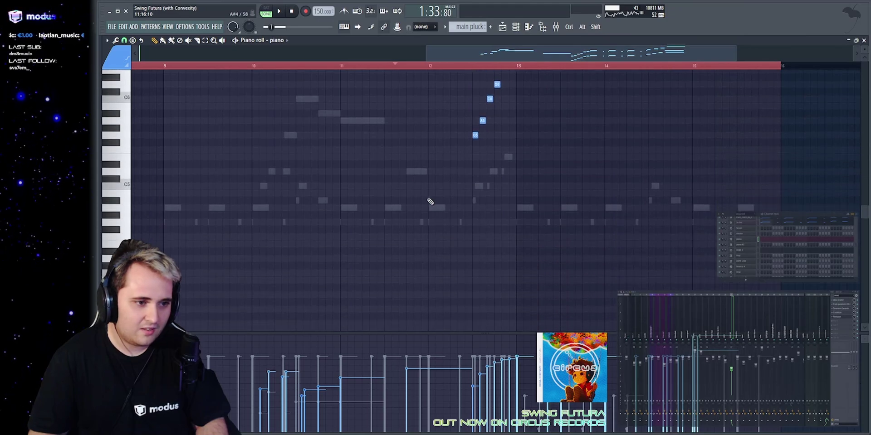
{"action": "scroll", "coordinate": [429, 200], "scroll_direction": "up", "scroll_amount": 7}
{"action": "key", "text": "space"}
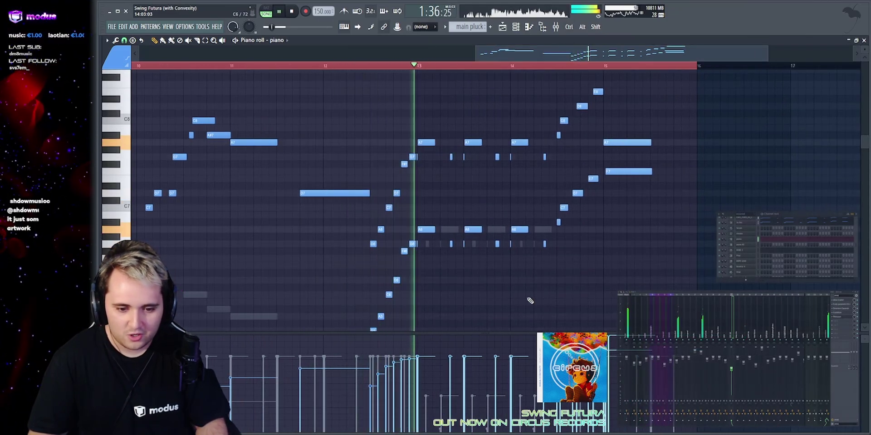
{"action": "scroll", "coordinate": [534, 293], "scroll_direction": "up", "scroll_amount": 2}
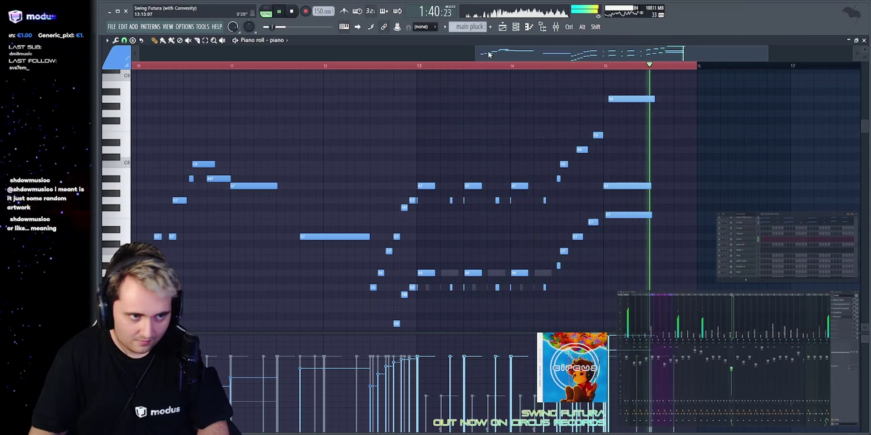
{"action": "key", "text": "space"}
Return to the playlist, solo Tracks 3, 4 and 5 together and play them from bar 57.
{"action": "key", "text": "F5"}
{"action": "scroll", "coordinate": [353, 146], "scroll_direction": "up", "scroll_amount": 3}
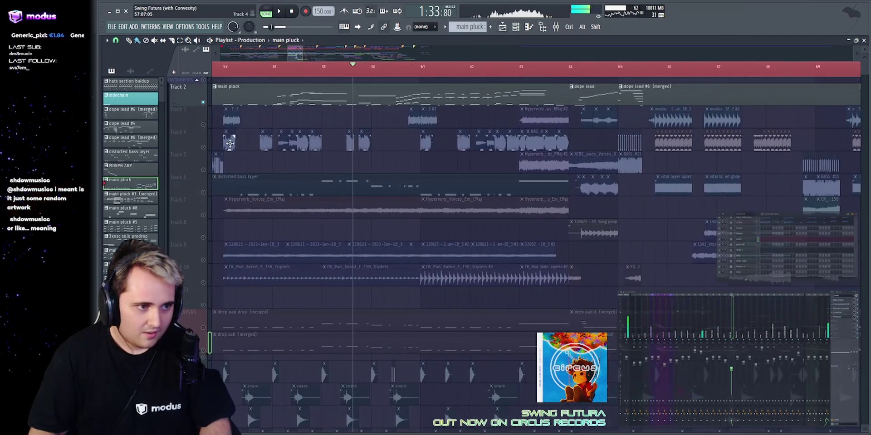
{"action": "right_click", "coordinate": [203, 125]}
{"action": "left_click", "coordinate": [203, 148]}
{"action": "left_click", "coordinate": [203, 170]}
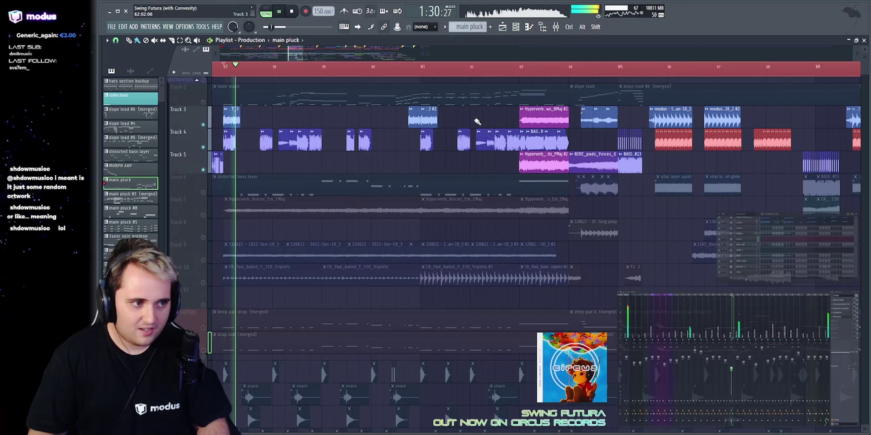
{"action": "left_click_drag", "start_coordinate": [293, 54], "coordinate": [291, 84]}
{"action": "scroll", "coordinate": [555, 127], "scroll_direction": "up", "scroll_amount": 2}
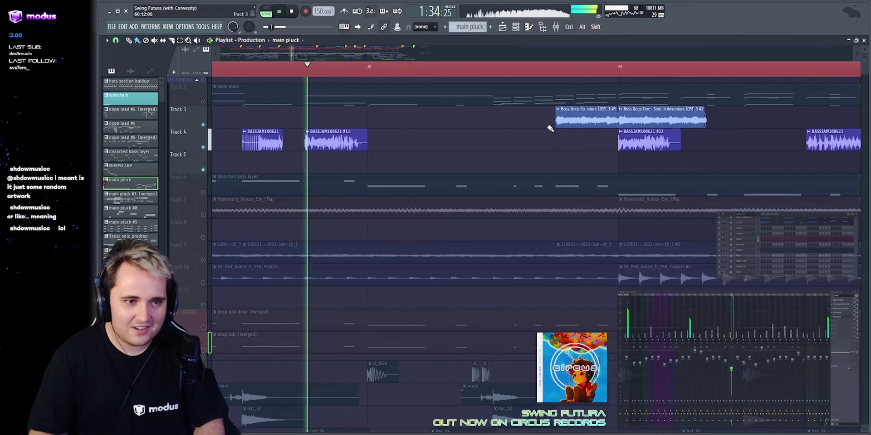
Point out the Bass Deep Core clips in Track 3 around bar 61 and play from where they start.
{"action": "left_click_drag", "start_coordinate": [516, 118], "coordinate": [735, 121]}
{"action": "left_click", "coordinate": [737, 120], "text": "ctrl"}
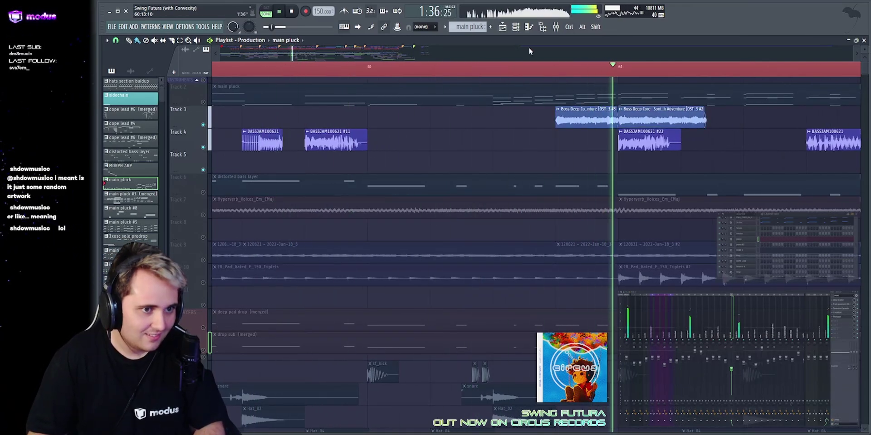
{"action": "left_click_drag", "start_coordinate": [529, 48], "coordinate": [513, 47]}
{"action": "key", "text": "space"}
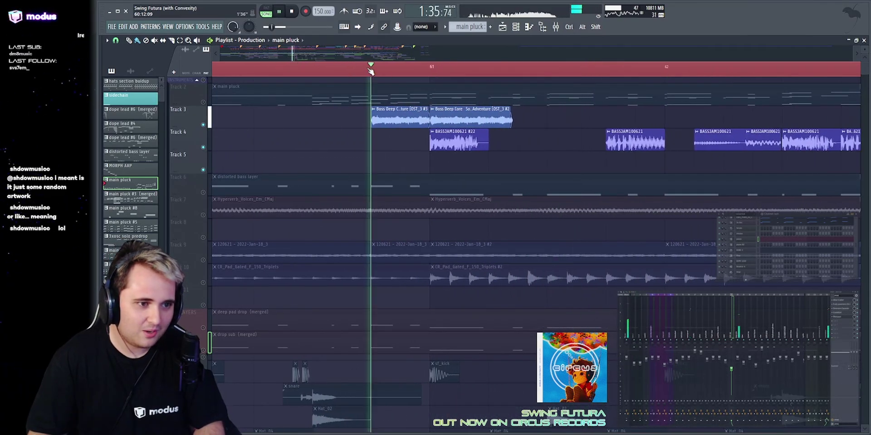
{"action": "scroll", "coordinate": [409, 56], "scroll_direction": "down", "scroll_amount": 1}
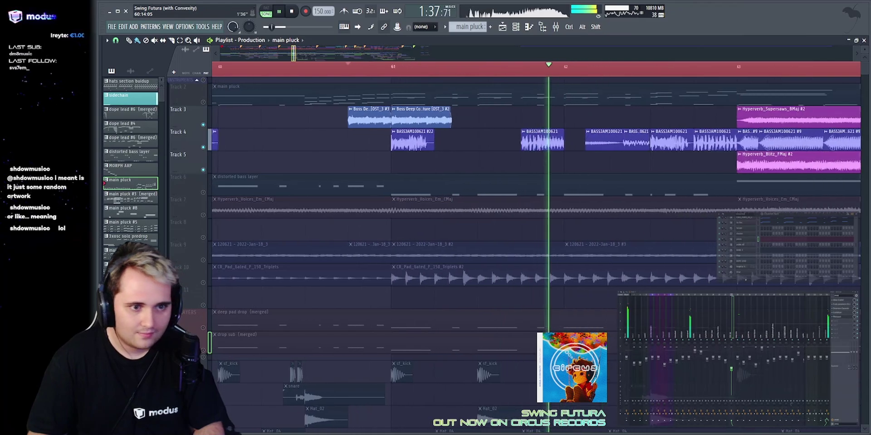
Follow the soloed Tracks 3 to 5 through the Hyperverb and Agente clips in bars 63 and 64 and stop playback.
{"action": "scroll", "coordinate": [311, 119], "scroll_direction": "down", "scroll_amount": 3}
{"action": "scroll", "coordinate": [308, 120], "scroll_direction": "up", "scroll_amount": 1}
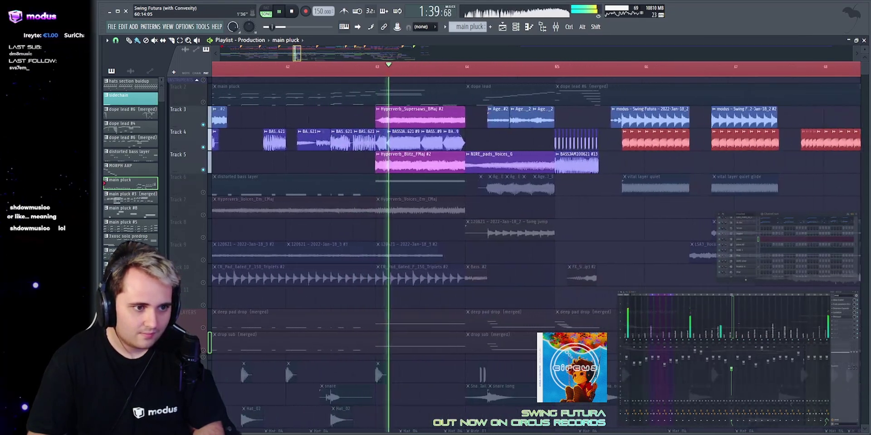
{"action": "scroll", "coordinate": [422, 68], "scroll_direction": "up", "scroll_amount": 1}
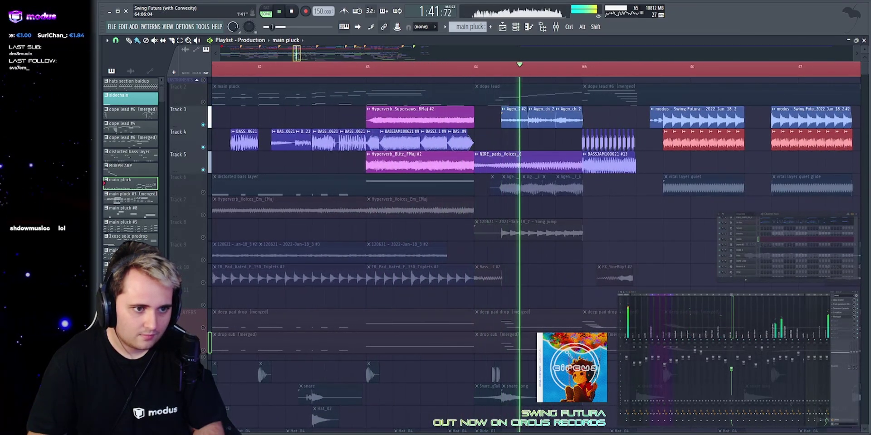
{"action": "scroll", "coordinate": [422, 120], "scroll_direction": "down", "scroll_amount": 3}
{"action": "scroll", "coordinate": [506, 120], "scroll_direction": "up", "scroll_amount": 3}
{"action": "key", "text": "space"}
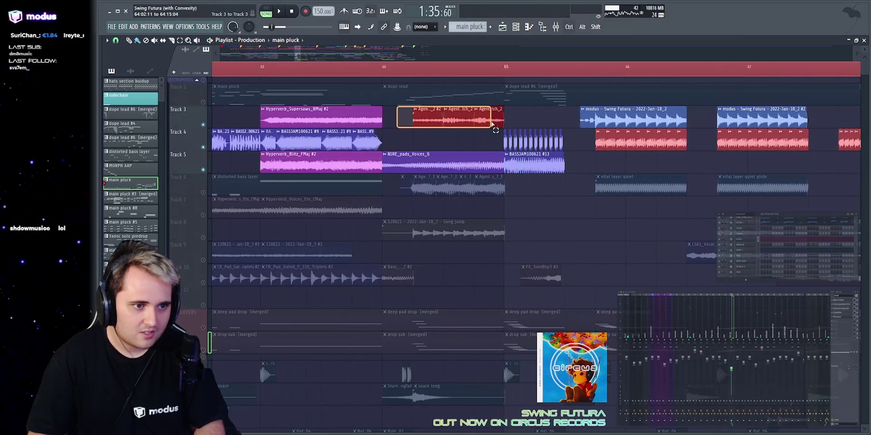
Solo Track 5, play its NIRE pads voices clip from bar 64 and stop playback.
{"action": "right_click", "coordinate": [204, 170]}
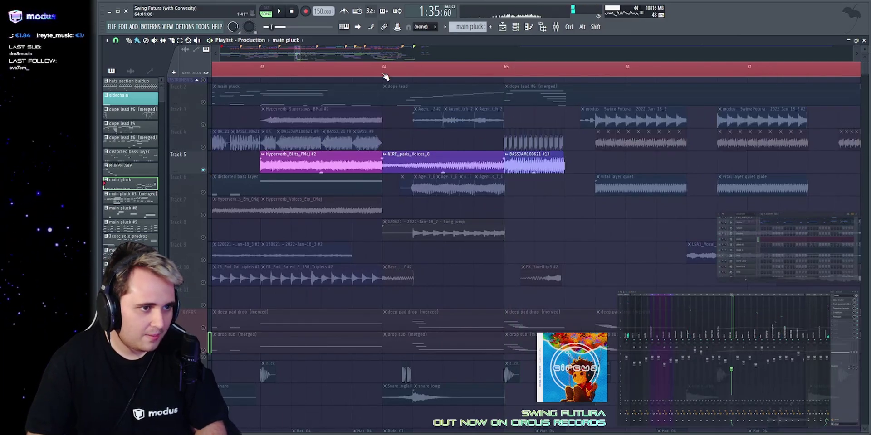
{"action": "left_click", "coordinate": [384, 74]}
{"action": "key", "text": "space"}
{"action": "key", "text": "space"}
Solo Track 6 and play its distorted bass layer up to bar 63, selecting and deselecting the clip.
{"action": "right_click", "coordinate": [204, 192]}
{"action": "scroll", "coordinate": [261, 79], "scroll_direction": "down", "scroll_amount": 4}
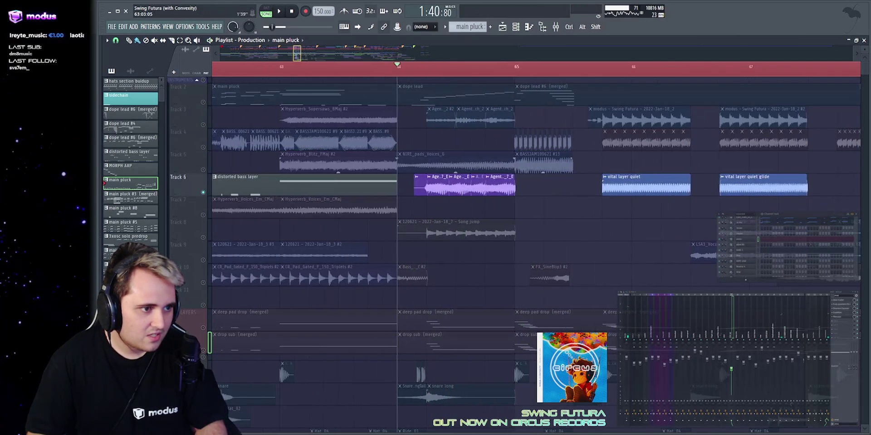
{"action": "left_click", "coordinate": [336, 67]}
{"action": "key", "text": "space"}
{"action": "scroll", "coordinate": [327, 69], "scroll_direction": "down", "scroll_amount": 3}
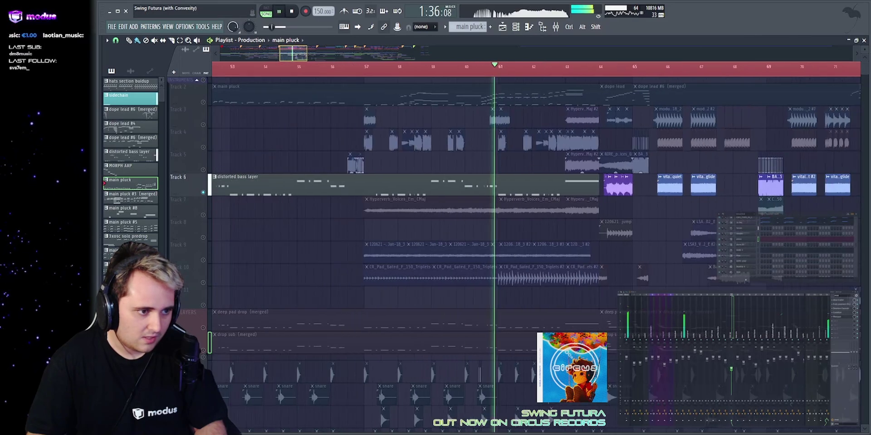
{"action": "left_click", "coordinate": [386, 186], "text": "ctrl"}
{"action": "scroll", "coordinate": [633, 69], "scroll_direction": "up", "scroll_amount": 6}
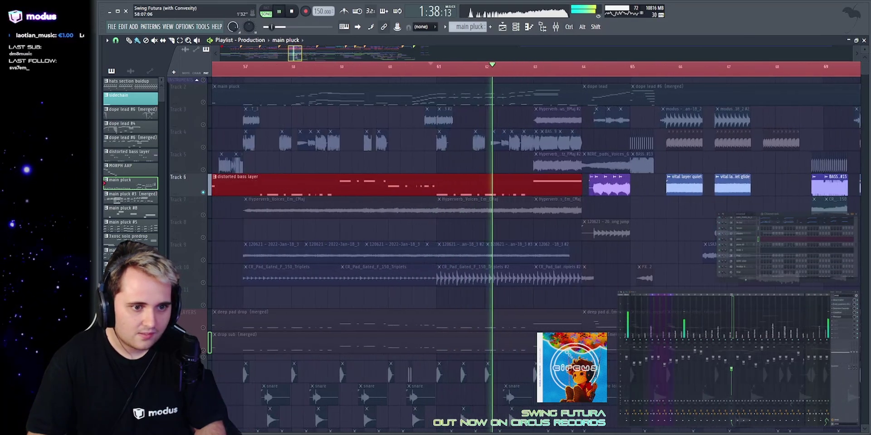
{"action": "left_click", "coordinate": [590, 207], "text": "ctrl"}
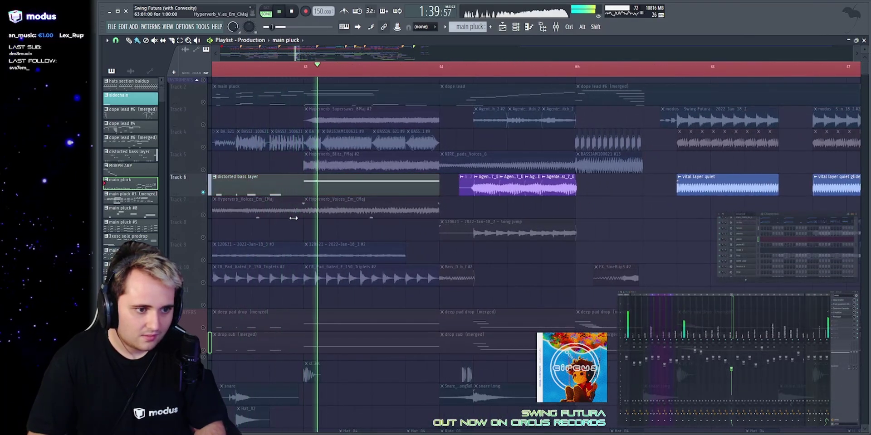
Solo Track 8, play its Song jump clip repeatedly from bar 64 and stop playback.
{"action": "right_click", "coordinate": [203, 237]}
{"action": "key", "text": "space"}
{"action": "key", "text": "space"}
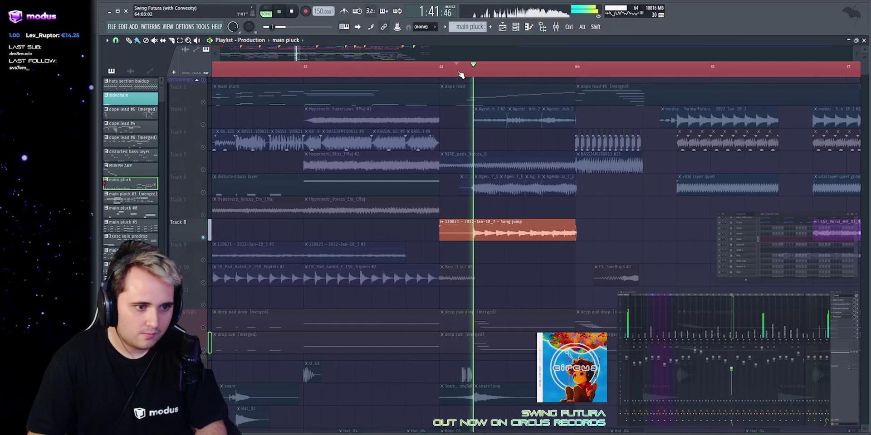
{"action": "key", "text": "space"}
{"action": "key", "text": "space"}
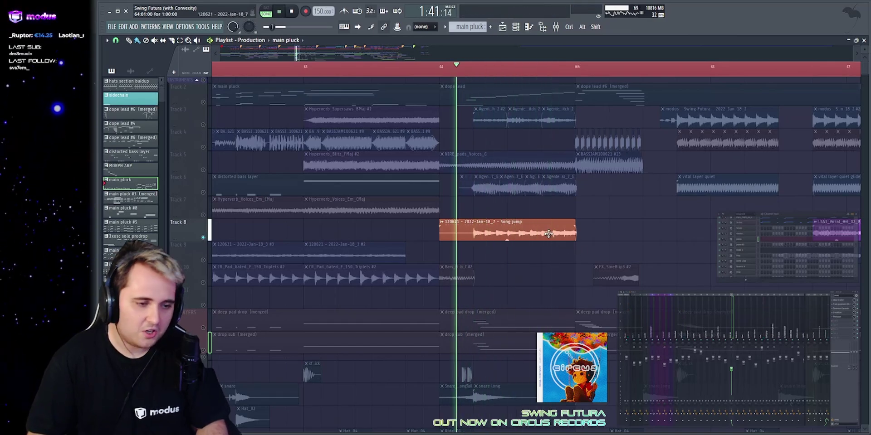
{"action": "key", "text": "space"}
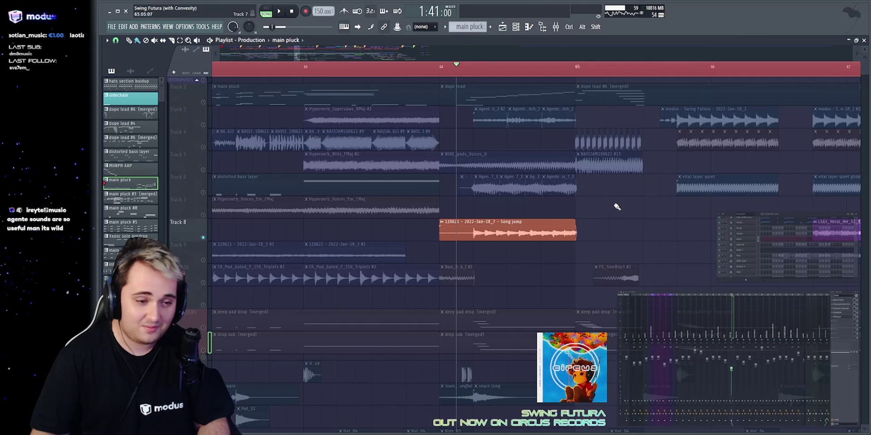
{"action": "key", "text": "space"}
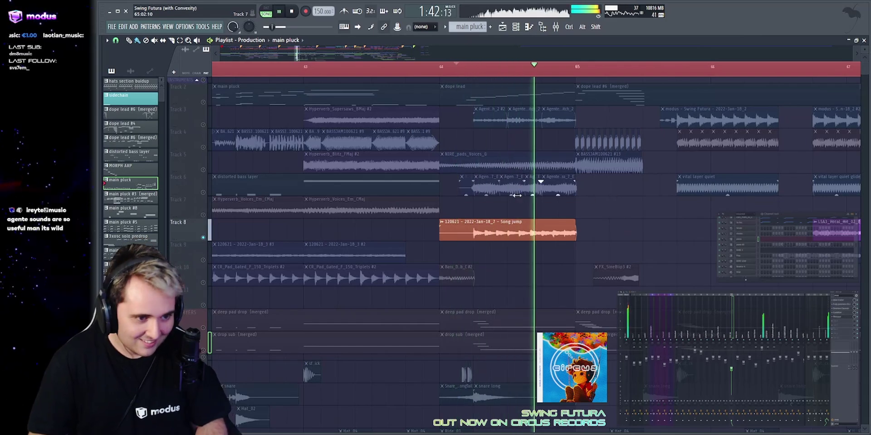
{"action": "key", "text": "space"}
Solo Track 6 again, play its Agente clips from bar 64 and stop playback.
{"action": "right_click", "coordinate": [204, 193]}
{"action": "scroll", "coordinate": [538, 227], "scroll_direction": "down", "scroll_amount": 2}
{"action": "key", "text": "space"}
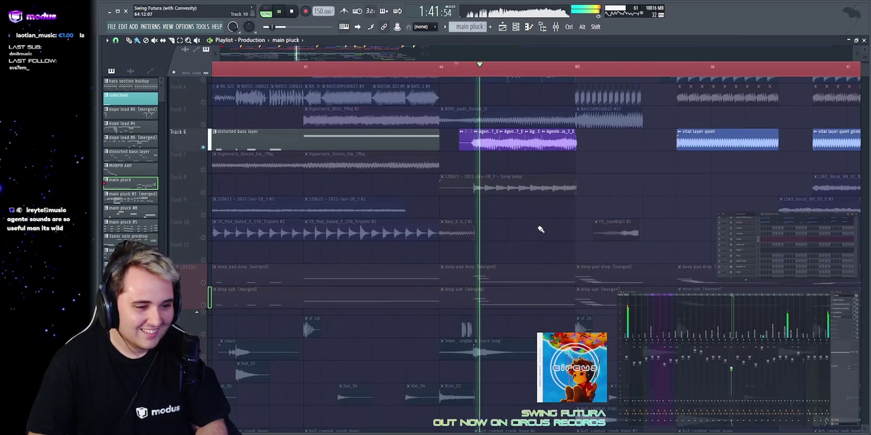
{"action": "key", "text": "space"}
Solo the sub layers together with the sub and play them from bar 64, then solo and play the CRASH track.
{"action": "right_click", "coordinate": [203, 239]}
{"action": "left_click", "coordinate": [203, 261]}
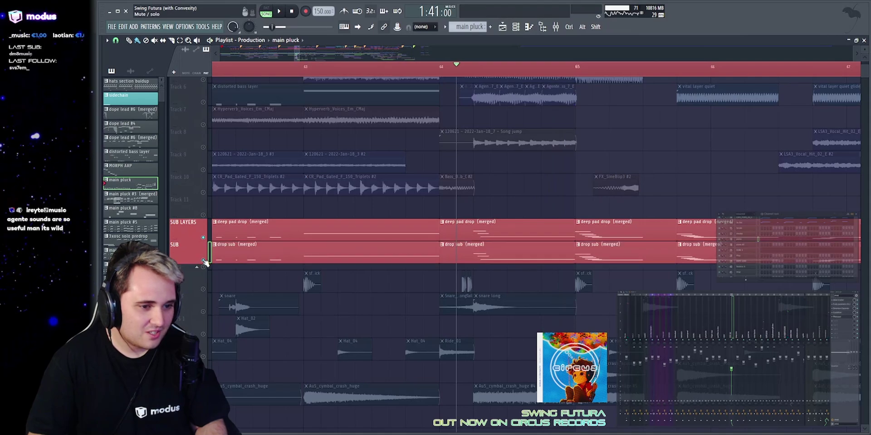
{"action": "scroll", "coordinate": [210, 250], "scroll_direction": "down", "scroll_amount": 7}
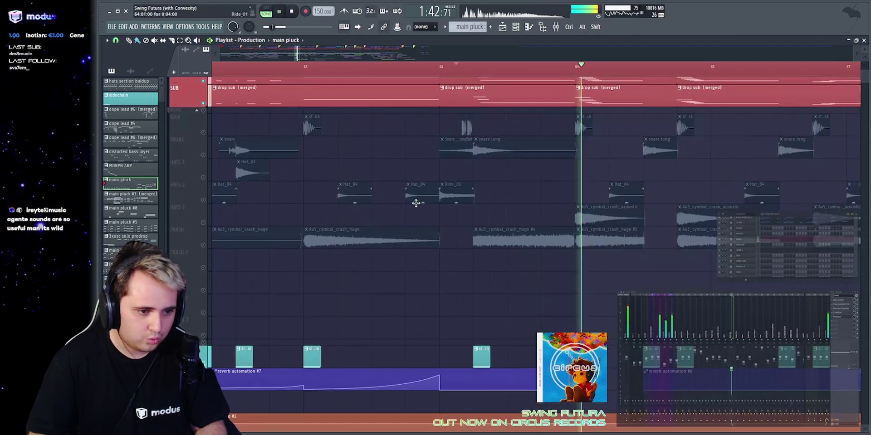
{"action": "key", "text": "space"}
{"action": "right_click", "coordinate": [203, 244]}
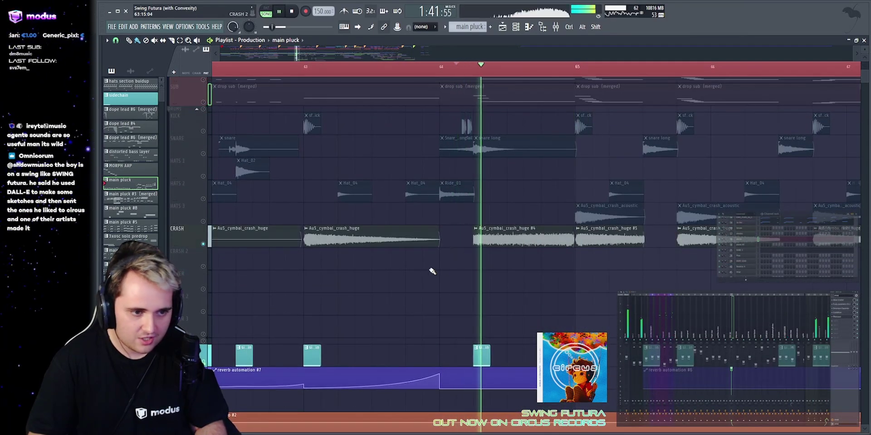
{"action": "key", "text": "space"}
Re-enable all playlist tracks, play the full arrangement from bar 64 and stop playback.
{"action": "scroll", "coordinate": [614, 180], "scroll_direction": "up", "scroll_amount": 11}
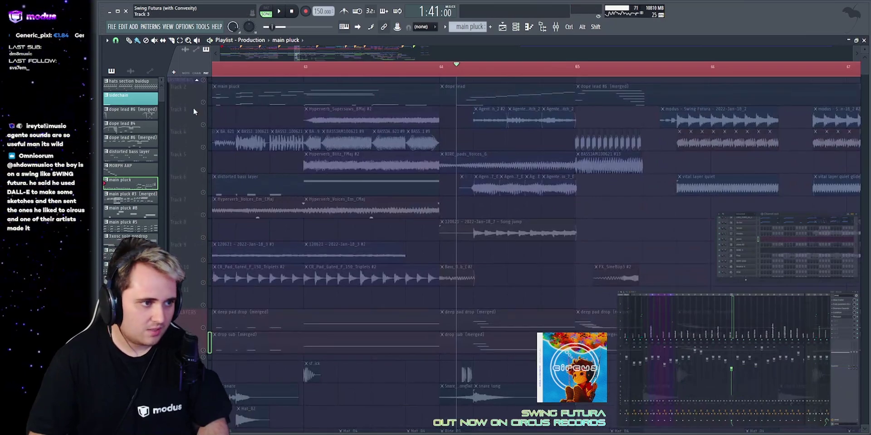
{"action": "right_click", "coordinate": [204, 103]}
{"action": "key", "text": "space"}
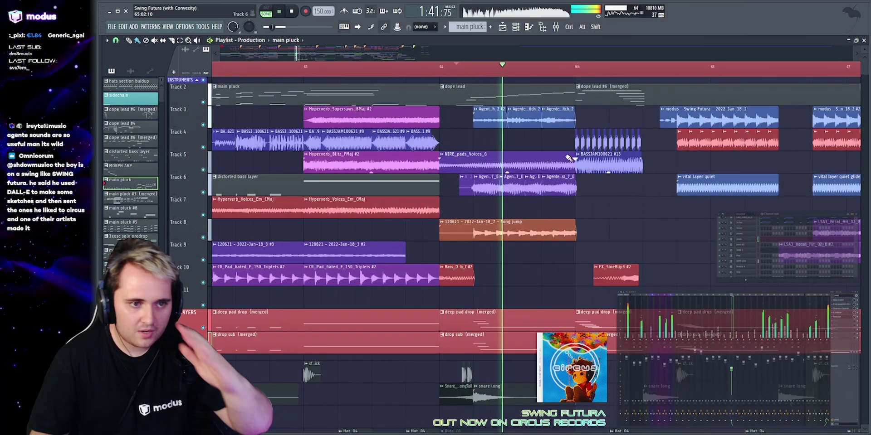
{"action": "key", "text": "space"}
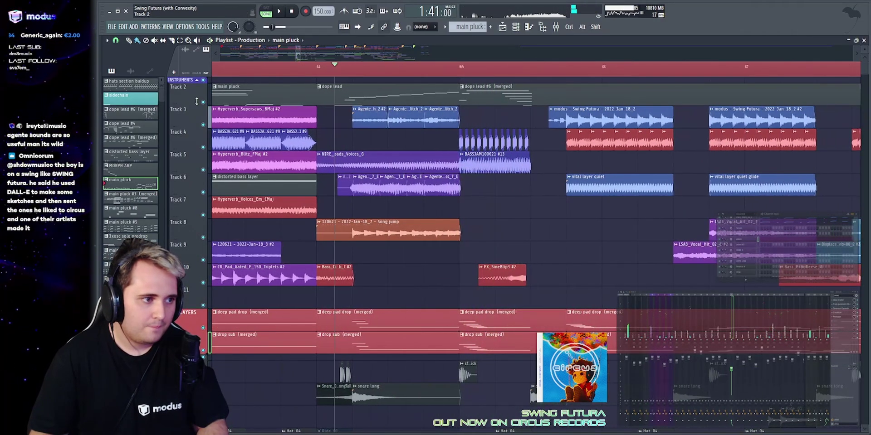
Solo Track 2, play its dope lead clips from bar 64, bring in Track 8 and stop playback.
{"action": "right_click", "coordinate": [203, 102]}
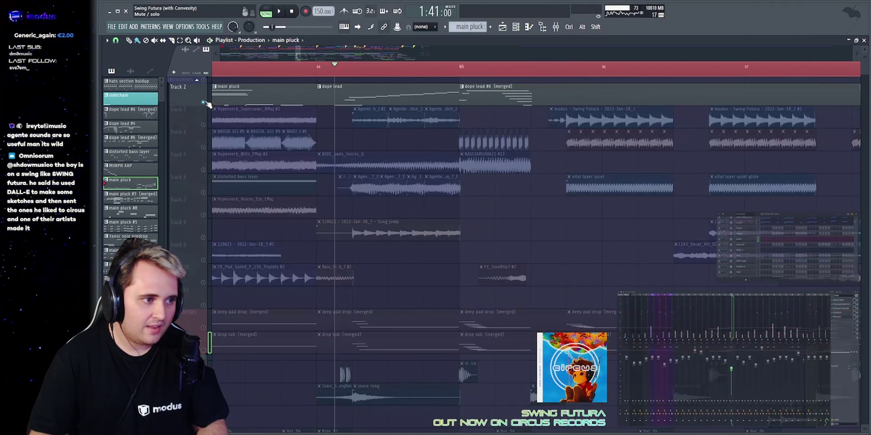
{"action": "key", "text": "space"}
{"action": "left_click", "coordinate": [204, 237]}
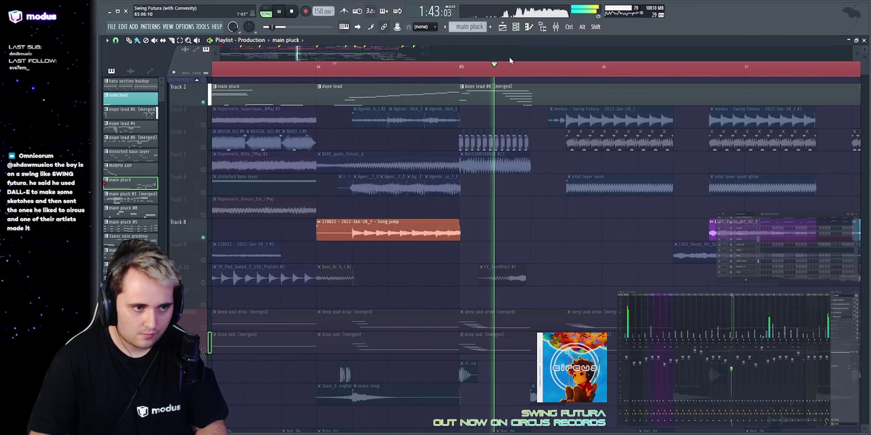
{"action": "key", "text": "space"}
Solo Track 4, play its short BASSJAM100621 #14 clips from bar 65 and stop playback.
{"action": "right_click", "coordinate": [203, 148]}
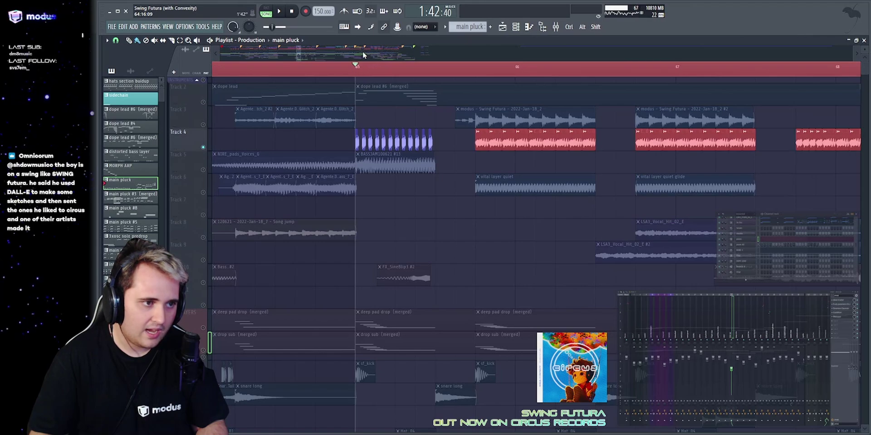
{"action": "scroll", "coordinate": [363, 55], "scroll_direction": "up", "scroll_amount": 4}
{"action": "key", "text": "space"}
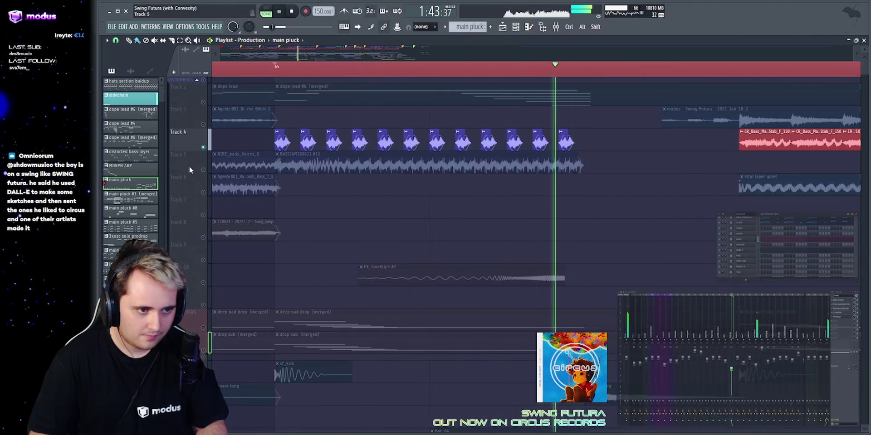
{"action": "key", "text": "space"}
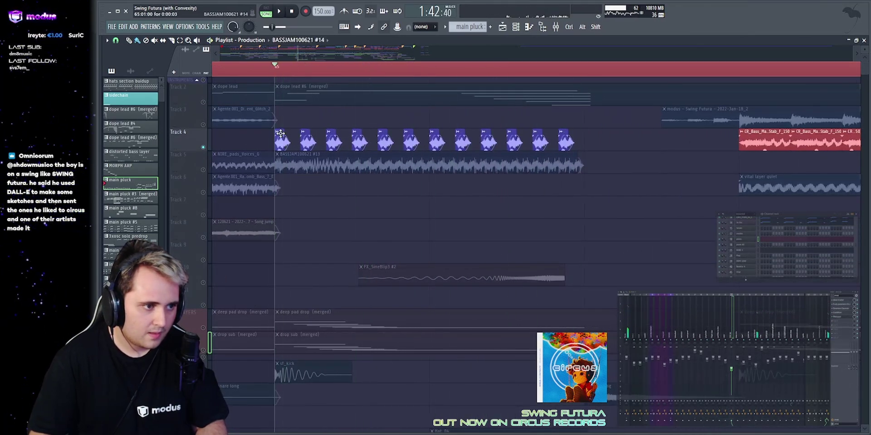
Inspect the sample settings of the first BASSJAM100621 #14 clip on Track 4, then close them and replay the clips.
{"action": "double_click", "coordinate": [280, 134]}
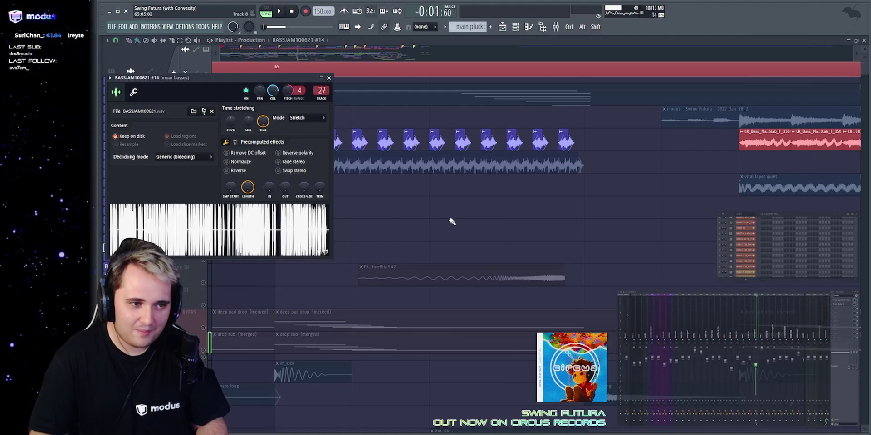
{"action": "key", "text": "Escape"}
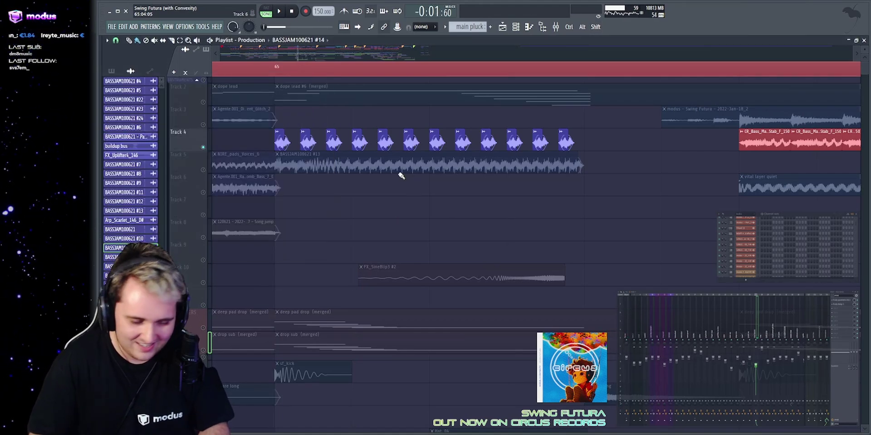
{"action": "left_click_drag", "start_coordinate": [275, 96], "coordinate": [384, 121]}
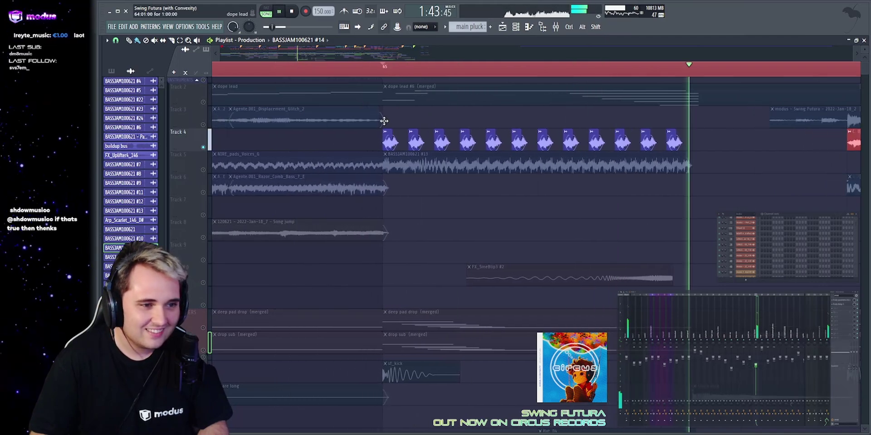
Extend the last BASSJAM100621 #14 clip on Track 4 up to the red bass stabs, play it and restore its short length.
{"action": "left_click_drag", "start_coordinate": [673, 131], "coordinate": [846, 134]}
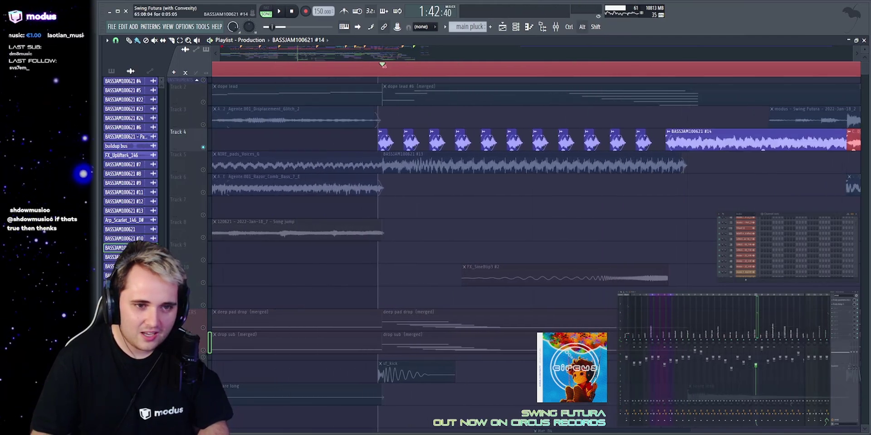
{"action": "key", "text": "space"}
{"action": "scroll", "coordinate": [619, 48], "scroll_direction": "down", "scroll_amount": 3}
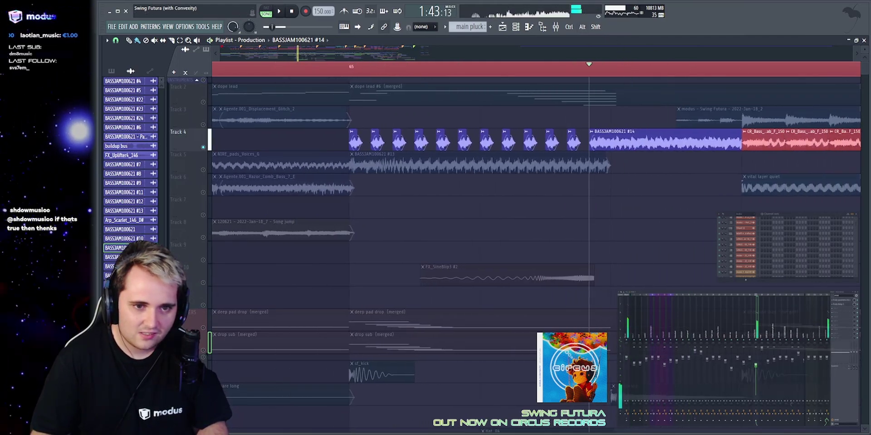
{"action": "key", "text": "space"}
{"action": "key", "text": "space"}
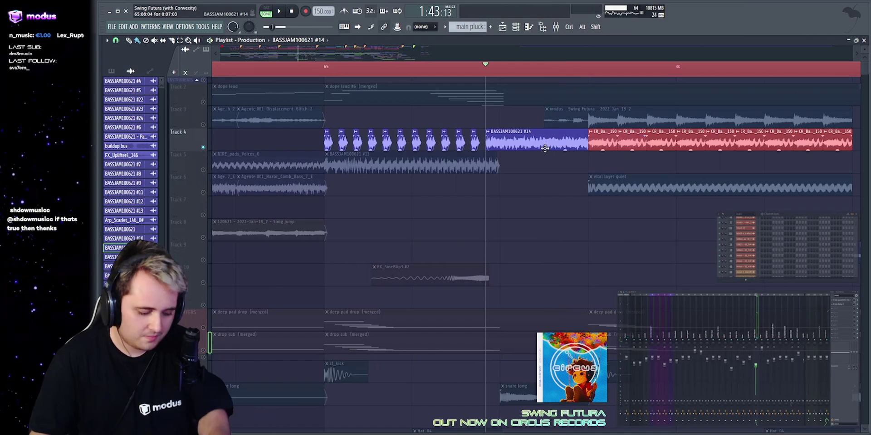
{"action": "scroll", "coordinate": [311, 133], "scroll_direction": "up", "scroll_amount": 1}
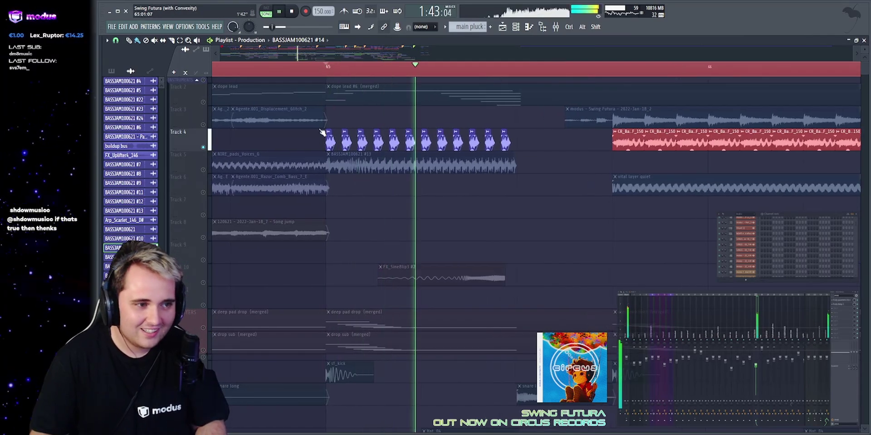
{"action": "left_click_drag", "start_coordinate": [305, 132], "coordinate": [499, 148]}
{"action": "right_click", "coordinate": [534, 153]}
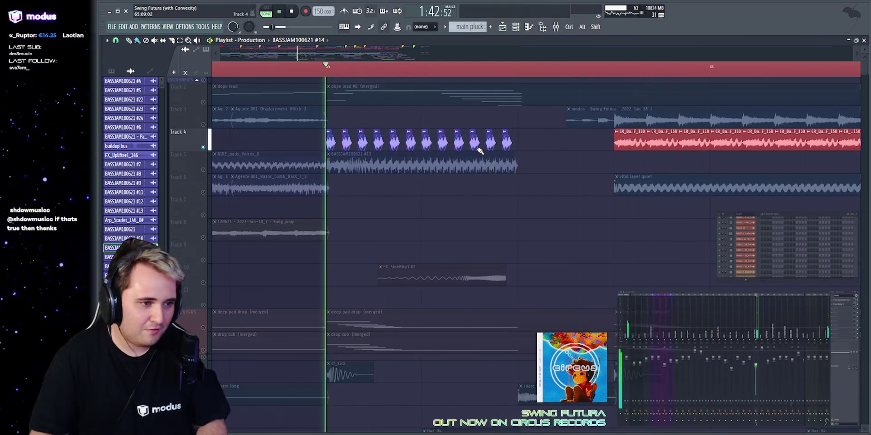
Solo Track 5 and play its BASSJAM100621 #13 clip from bar 65, then play it together with Track 4.
{"action": "right_click", "coordinate": [203, 169]}
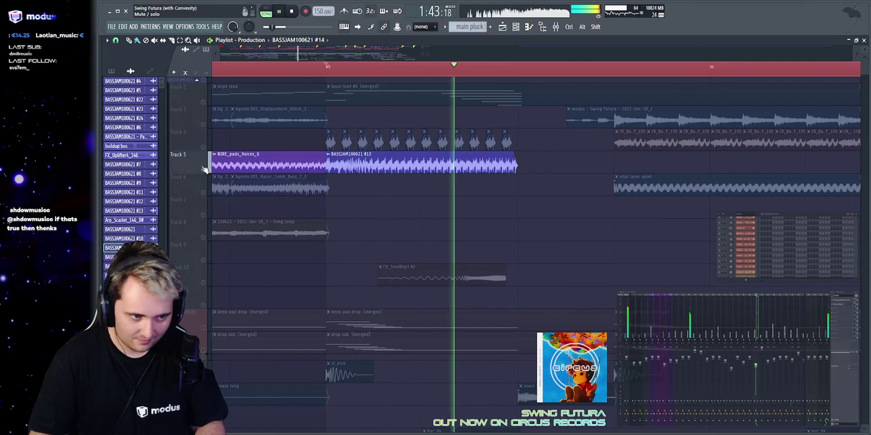
{"action": "key", "text": "space"}
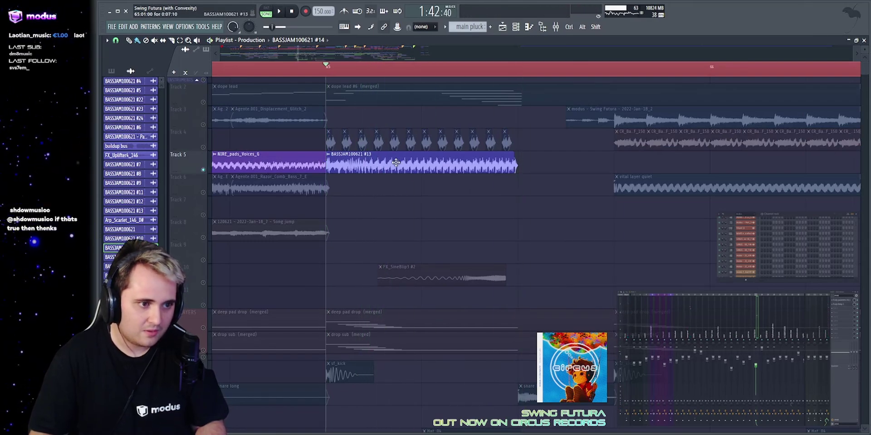
{"action": "key", "text": "space"}
{"action": "key", "text": "space"}
{"action": "left_click", "coordinate": [203, 147]}
{"action": "key", "text": "space"}
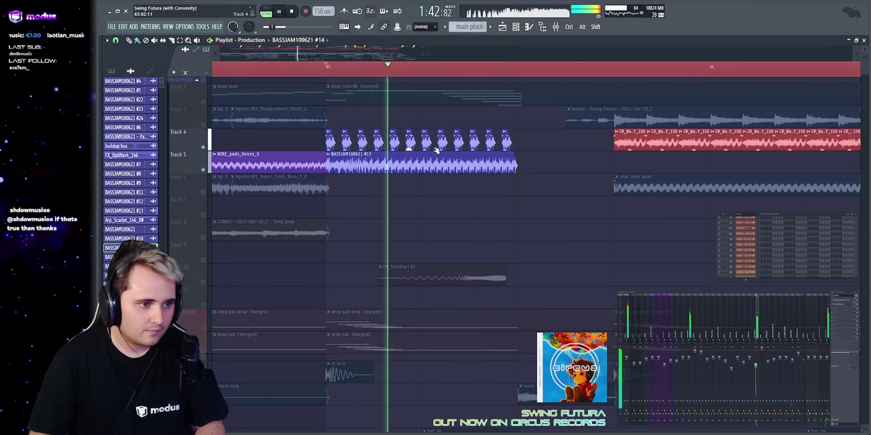
{"action": "key", "text": "space"}
Solo Track 10, play its FX_SineBlip3 #2 clip from bar 65 and stop playback.
{"action": "scroll", "coordinate": [209, 220], "scroll_direction": "down", "scroll_amount": 3}
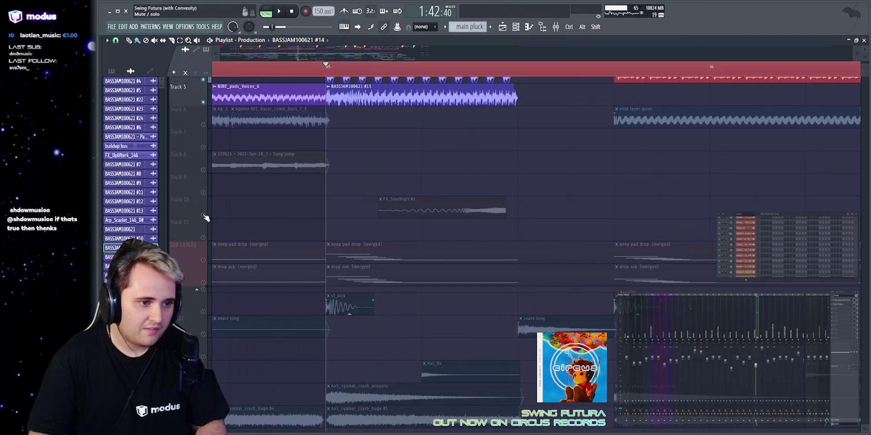
{"action": "right_click", "coordinate": [203, 215]}
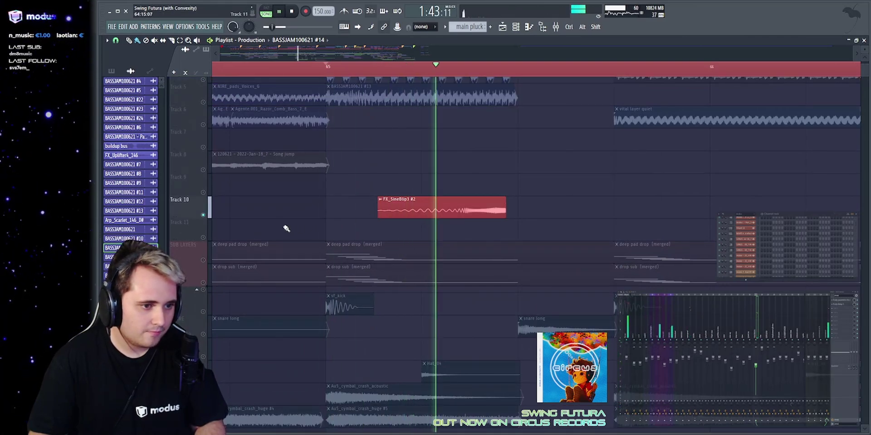
{"action": "scroll", "coordinate": [552, 179], "scroll_direction": "up", "scroll_amount": 3}
{"action": "key", "text": "space"}
Solo the whole INSTRUMENTS group, play it from bar 65 through bar 66 and stop playback.
{"action": "right_click", "coordinate": [204, 80]}
{"action": "key", "text": "space"}
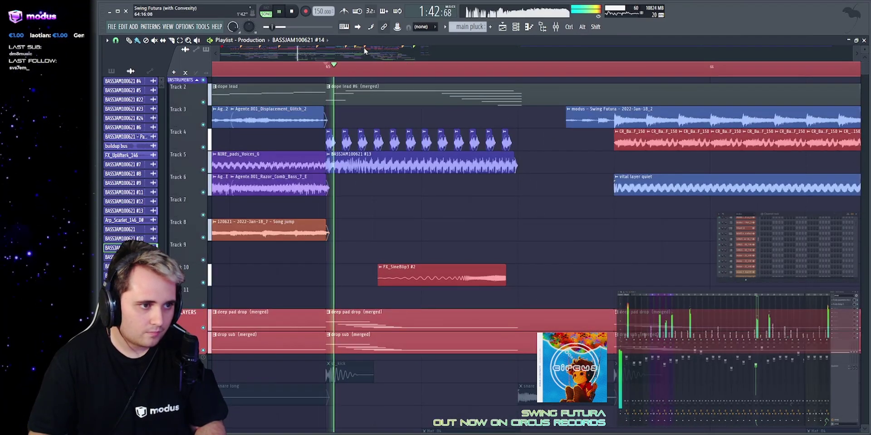
{"action": "scroll", "coordinate": [369, 52], "scroll_direction": "down", "scroll_amount": 4}
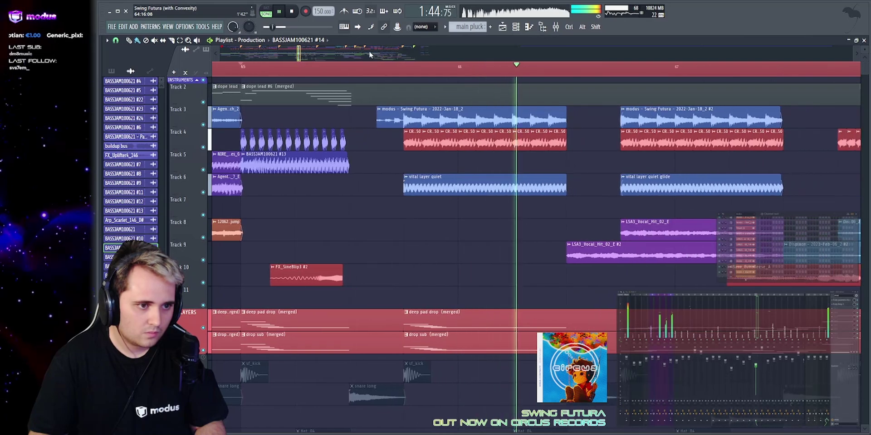
{"action": "key", "text": "space"}
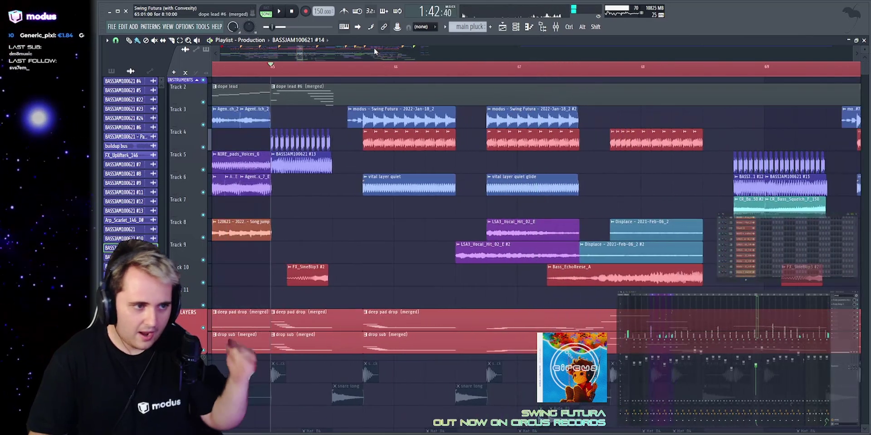
Play the instruments from just before bar 66, then solo Track 3 with the modus - Swing Futura clips and stop playback.
{"action": "scroll", "coordinate": [373, 47], "scroll_direction": "up", "scroll_amount": 1}
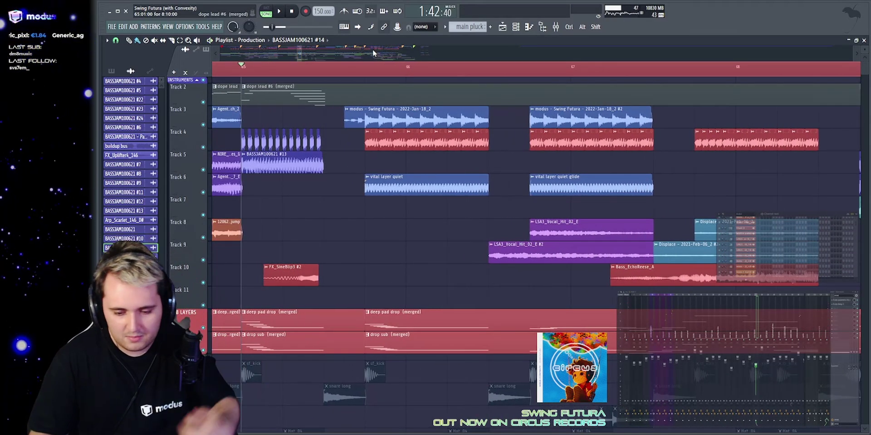
{"action": "key", "text": "space"}
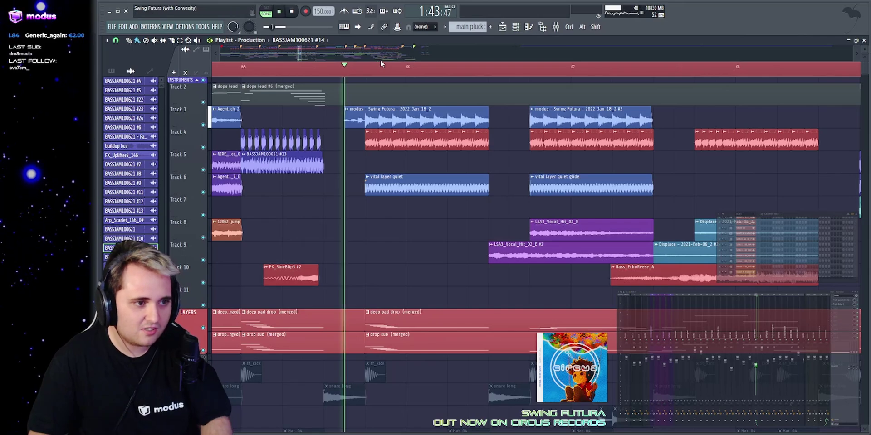
{"action": "scroll", "coordinate": [378, 61], "scroll_direction": "up", "scroll_amount": 1}
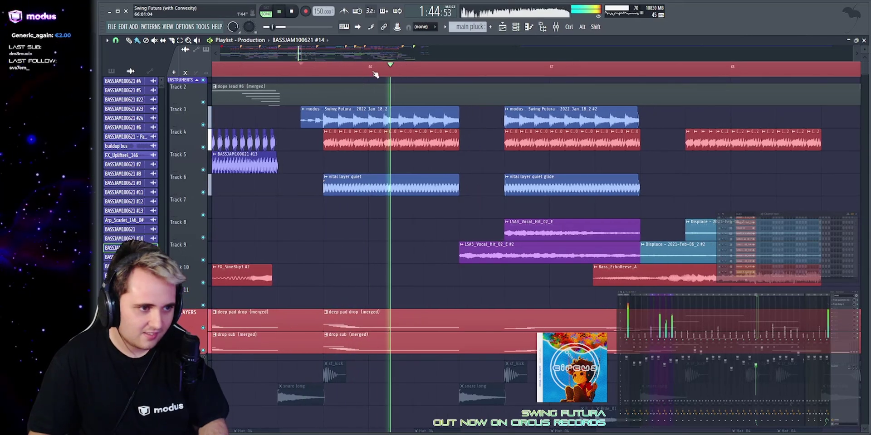
{"action": "right_click", "coordinate": [203, 125]}
{"action": "key", "text": "space"}
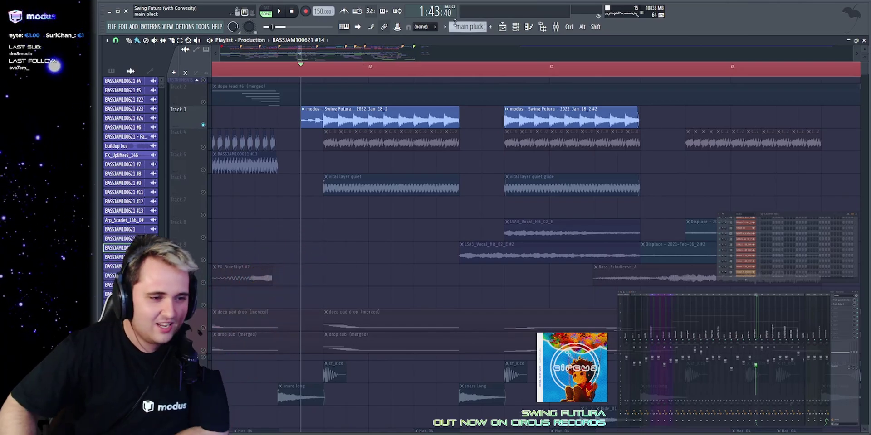
Look through the automation tracks and the muted layer clips further down the playlist around bars 66 and 67.
{"action": "scroll", "coordinate": [465, 219], "scroll_direction": "down", "scroll_amount": 10}
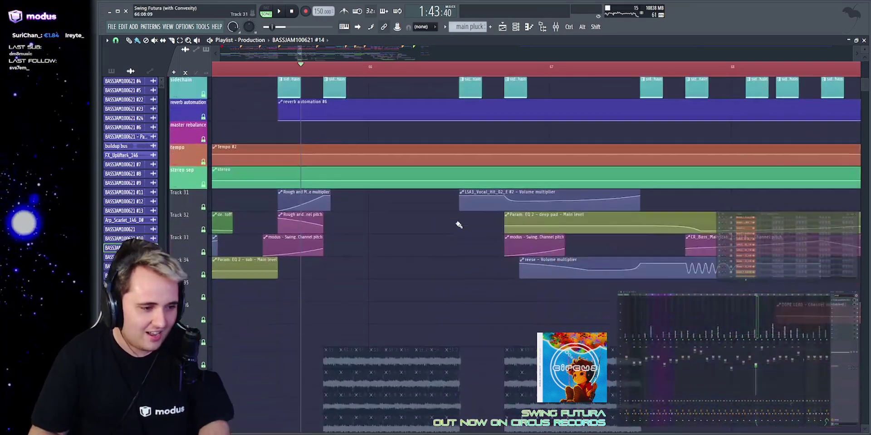
{"action": "scroll", "coordinate": [461, 220], "scroll_direction": "down", "scroll_amount": 5}
{"action": "left_click_drag", "start_coordinate": [276, 95], "coordinate": [715, 278]}
{"action": "left_click", "coordinate": [731, 257]}
{"action": "scroll", "coordinate": [354, 206], "scroll_direction": "up", "scroll_amount": 15}
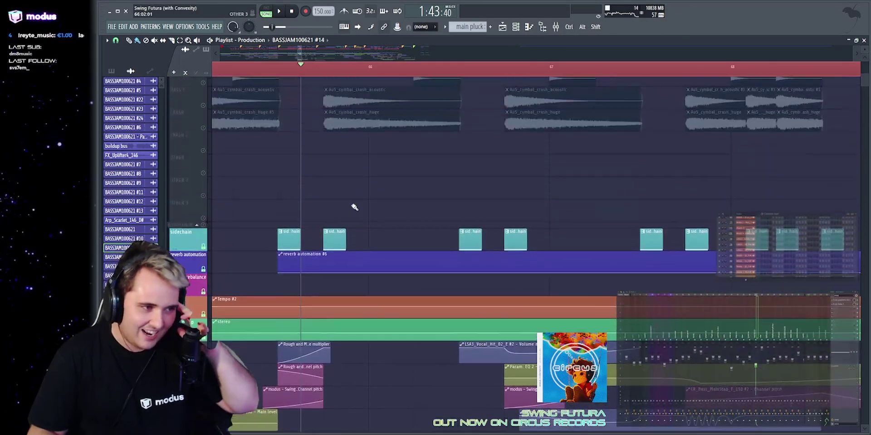
{"action": "scroll", "coordinate": [197, 109], "scroll_direction": "down", "scroll_amount": 5}
{"action": "scroll", "coordinate": [205, 119], "scroll_direction": "down", "scroll_amount": 5}
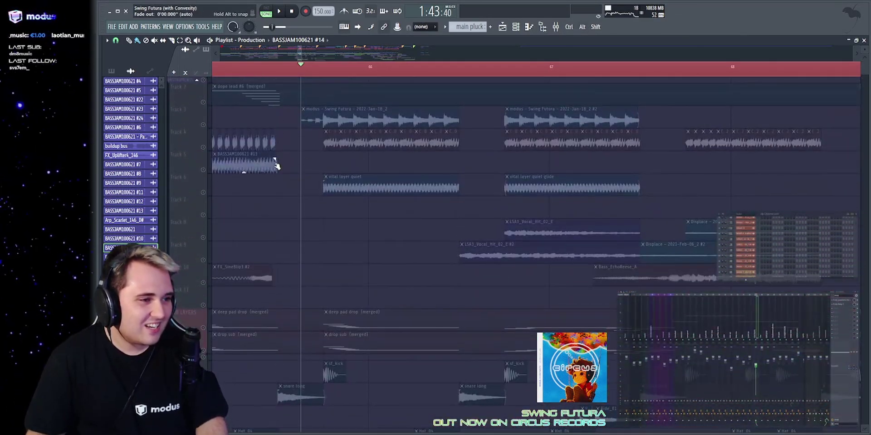
{"action": "scroll", "coordinate": [278, 162], "scroll_direction": "up", "scroll_amount": 5}
{"action": "scroll", "coordinate": [325, 219], "scroll_direction": "down", "scroll_amount": 5}
{"action": "scroll", "coordinate": [221, 85], "scroll_direction": "up", "scroll_amount": 2}
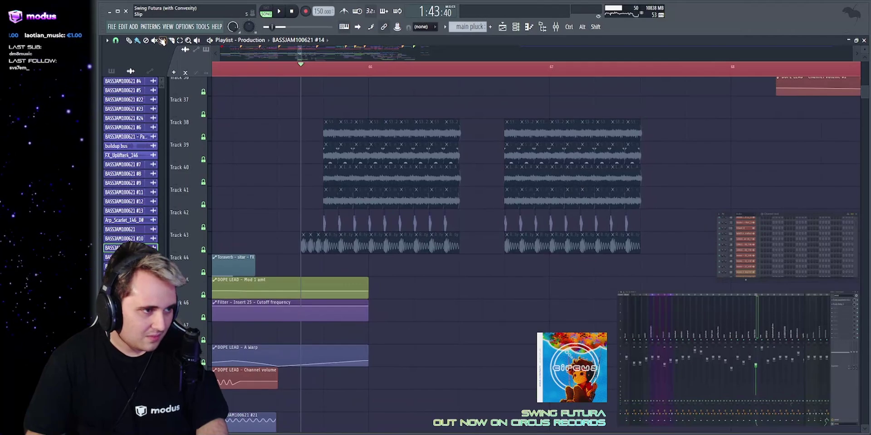
Unmute the layer clips on Tracks 38 to 43 around bars 66 and 67 and clear the selection.
{"action": "left_click_drag", "start_coordinate": [278, 118], "coordinate": [718, 255]}
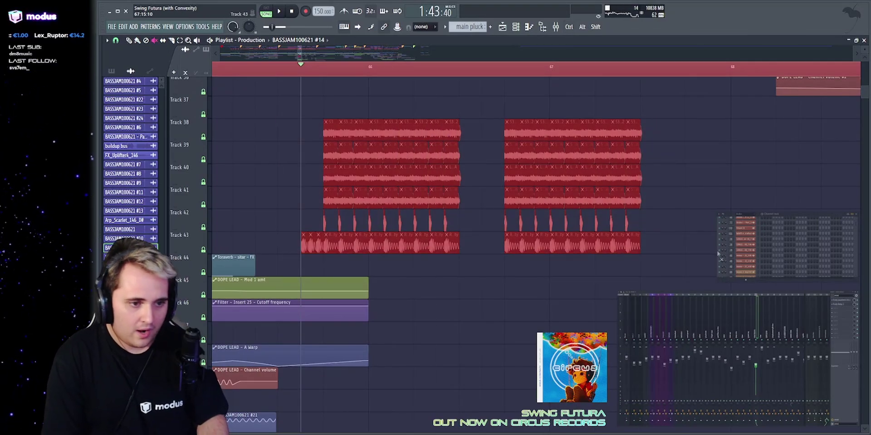
{"action": "key", "text": "alt+shift+m"}
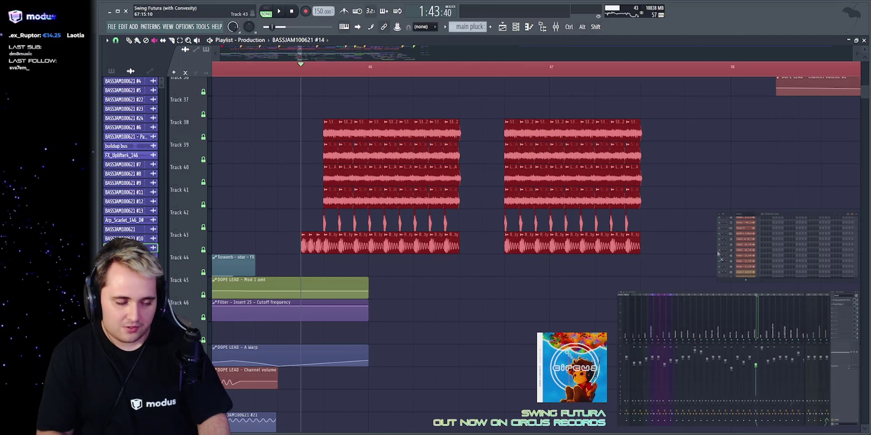
{"action": "key", "text": "ctrl+d"}
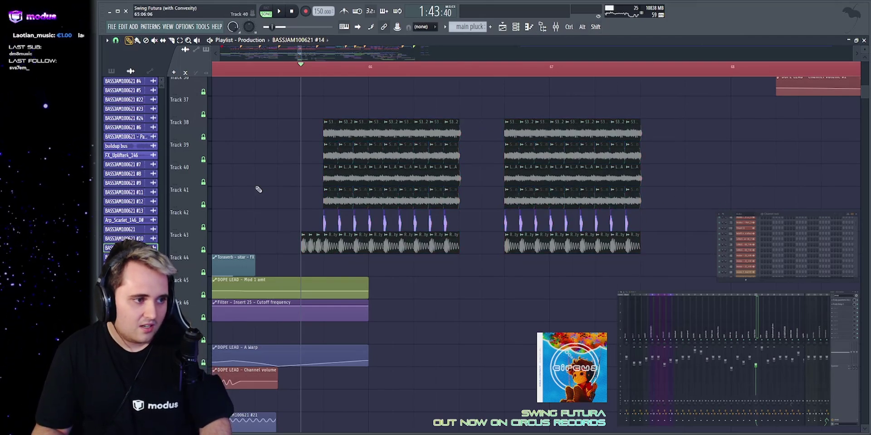
Mute the layered clips on tracks 39 to 43 around bars 66 and 67, leaving the pad on track 38 active.
{"action": "scroll", "coordinate": [268, 188], "scroll_direction": "up", "scroll_amount": 5}
{"action": "scroll", "coordinate": [321, 185], "scroll_direction": "down", "scroll_amount": 4}
{"action": "left_click_drag", "start_coordinate": [285, 166], "coordinate": [656, 278]}
{"action": "key", "text": "alt+m"}
{"action": "key", "text": "ctrl+d"}
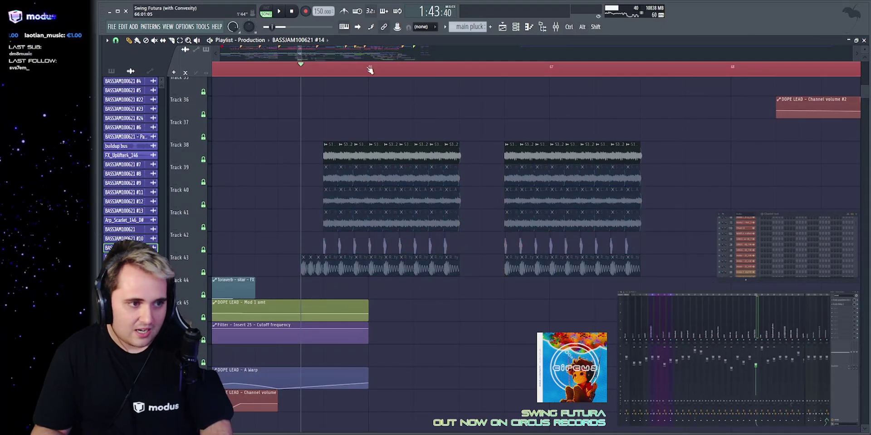
Inspect the S3RAC_Pad_Aqua_Amin #2 sample on track 38 and audition the pad layers of tracks 38 and 39 in isolation.
{"action": "left_click_drag", "start_coordinate": [301, 54], "coordinate": [298, 56]}
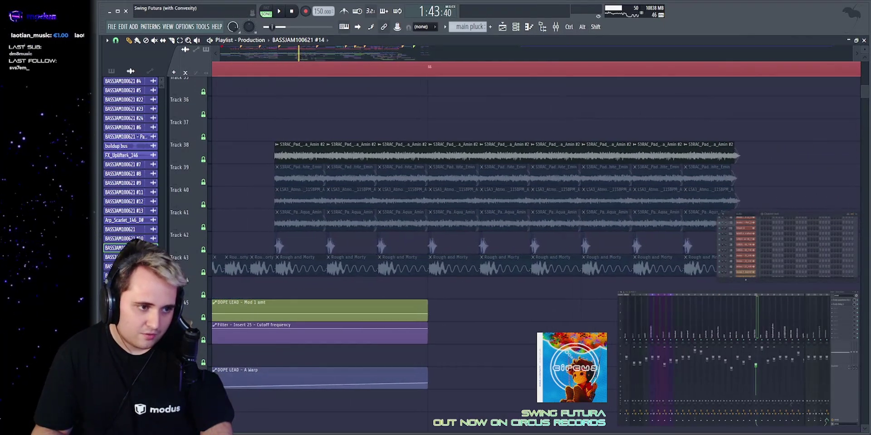
{"action": "double_click", "coordinate": [369, 149]}
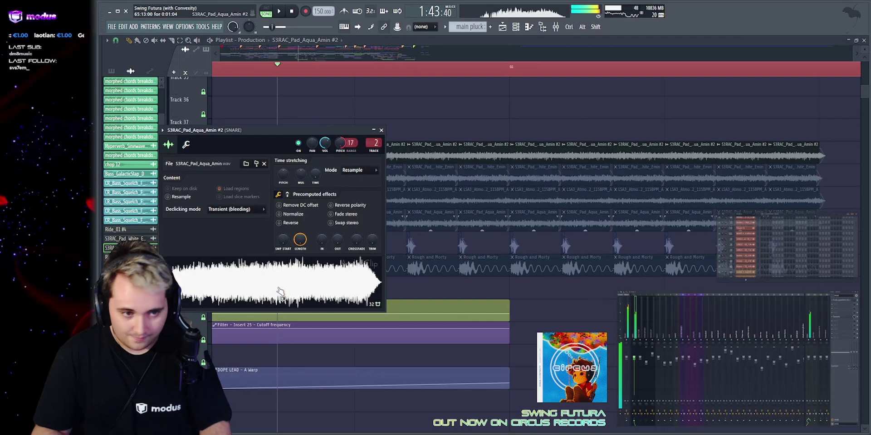
{"action": "key", "text": "Escape"}
{"action": "left_click_drag", "start_coordinate": [298, 55], "coordinate": [299, 52]}
{"action": "key", "text": "space"}
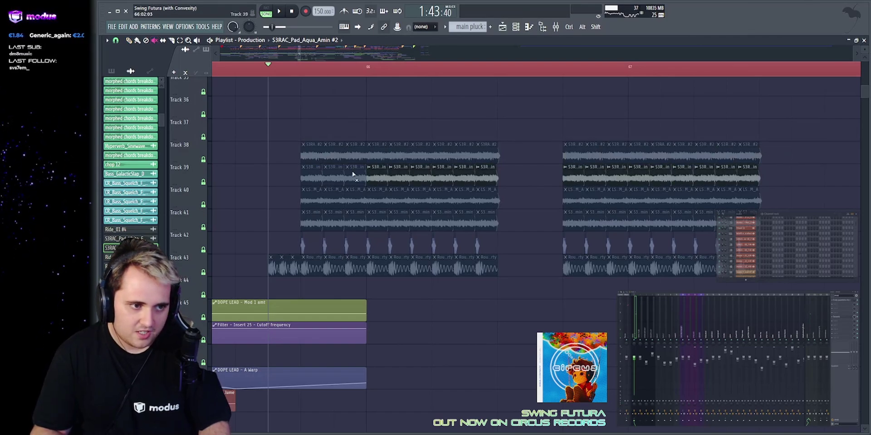
{"action": "key", "text": "space"}
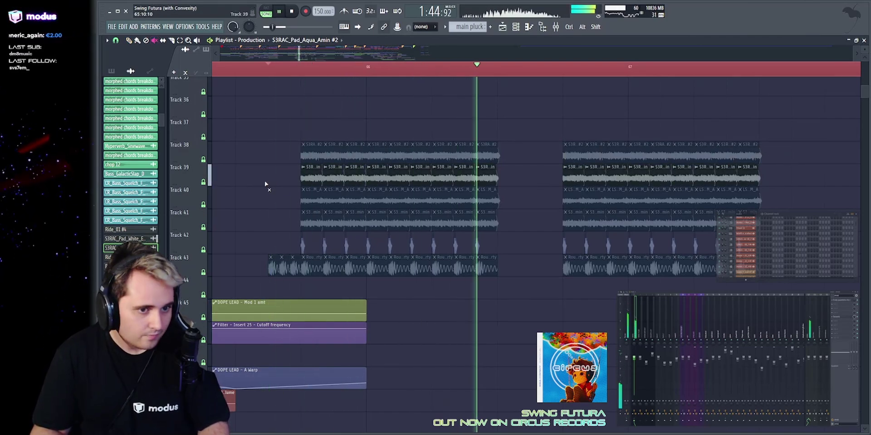
{"action": "key", "text": "space"}
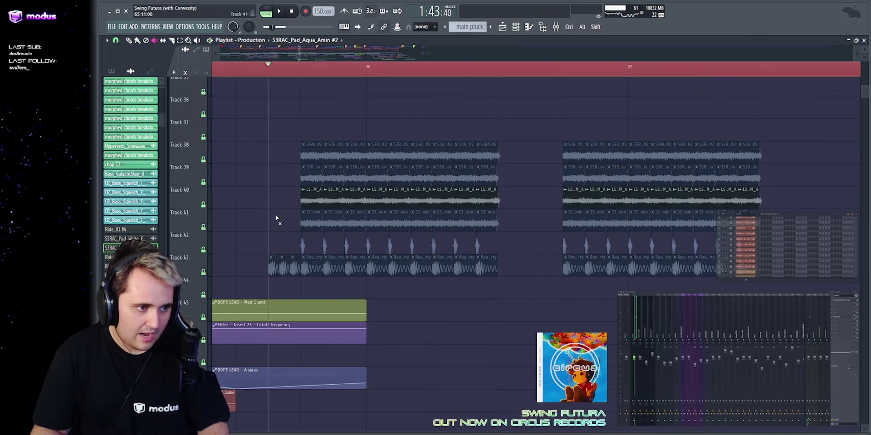
Inspect the LSA3_Atmospheric_Soundscape_02_115BPM_A sample on track 40, check its source in the file browser, and play the layer alone.
{"action": "double_click", "coordinate": [310, 196]}
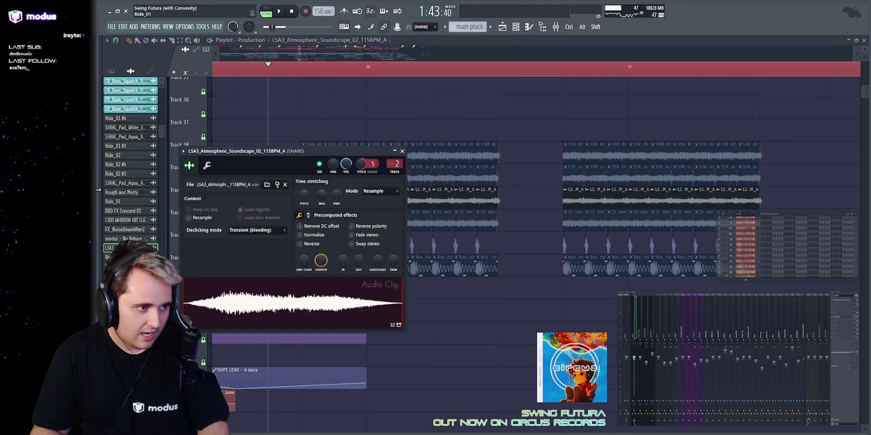
{"action": "left_click", "coordinate": [98, 190]}
{"action": "scroll", "coordinate": [155, 246], "scroll_direction": "up", "scroll_amount": 8}
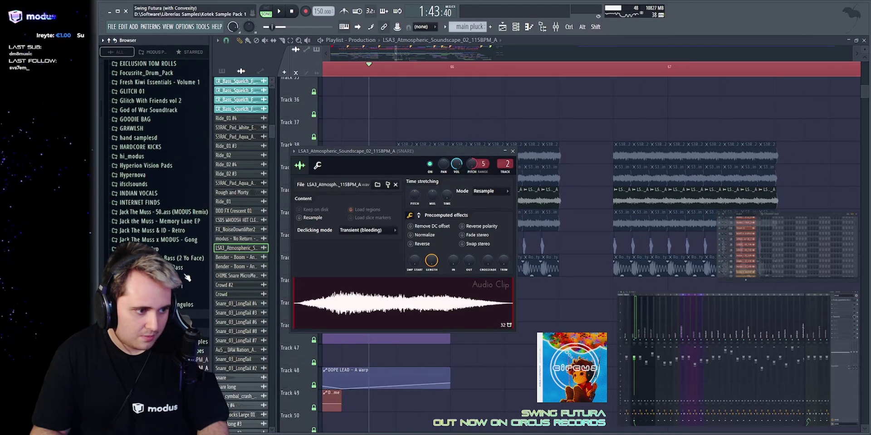
{"action": "key", "text": "alt+F8"}
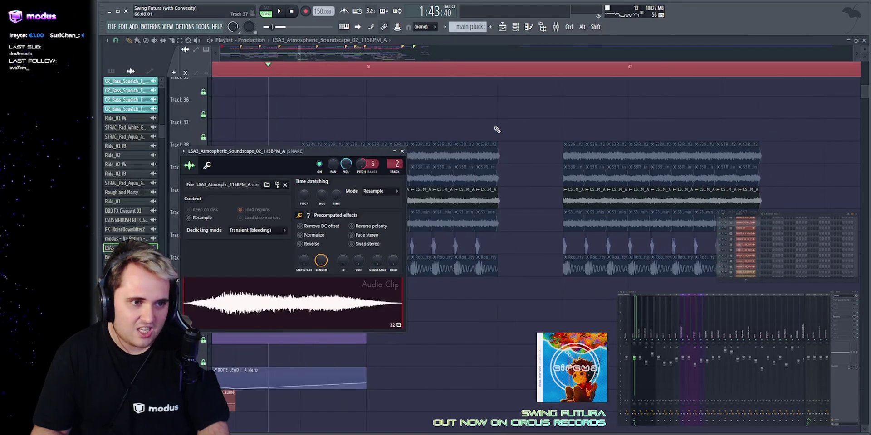
{"action": "key", "text": "Escape"}
{"action": "key", "text": "space"}
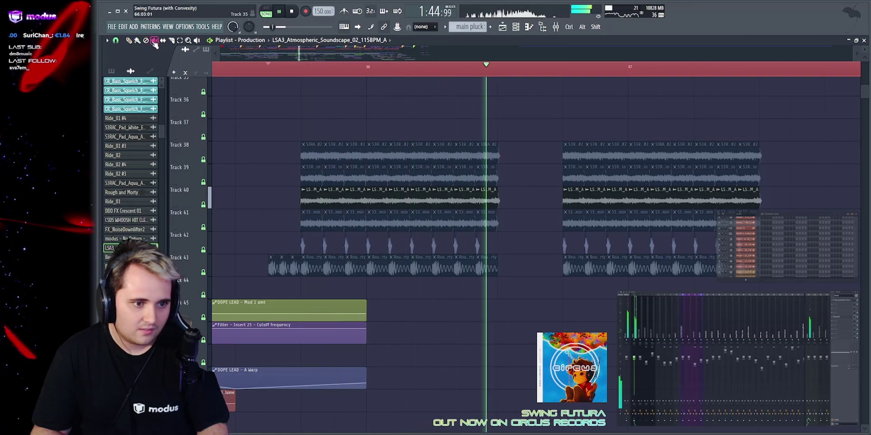
{"action": "scroll", "coordinate": [228, 167], "scroll_direction": "down", "scroll_amount": 1}
{"action": "key", "text": "space"}
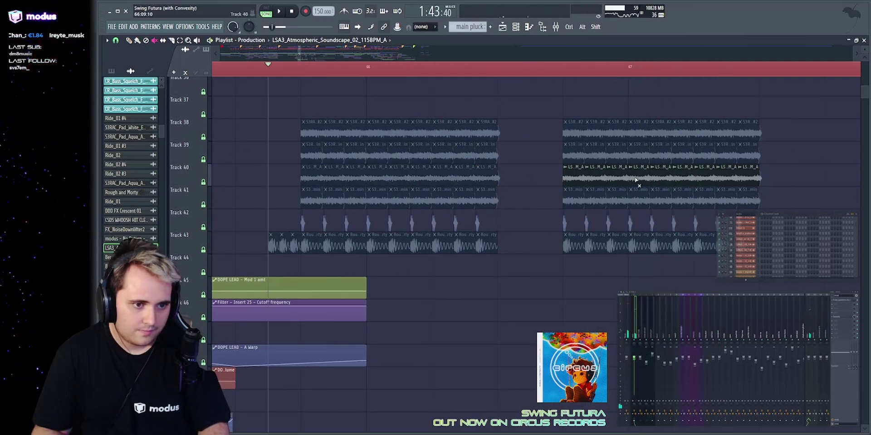
Audition the pad layer on track 41 and the short bass hits on track 42 separately.
{"action": "key", "text": "space"}
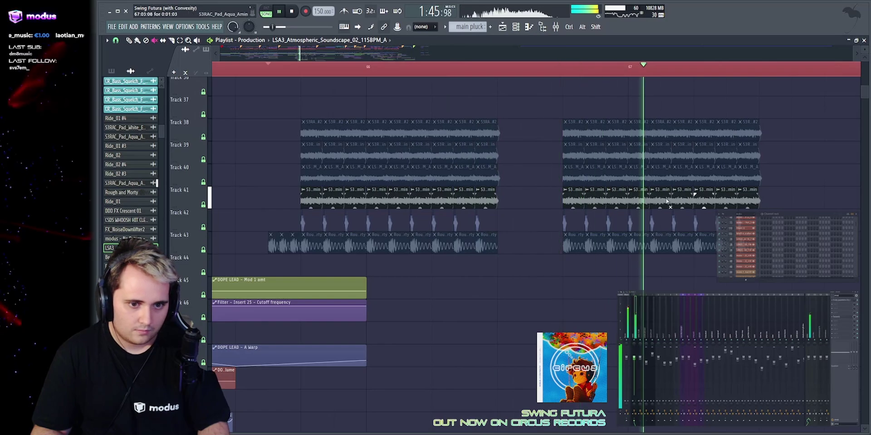
{"action": "key", "text": "space"}
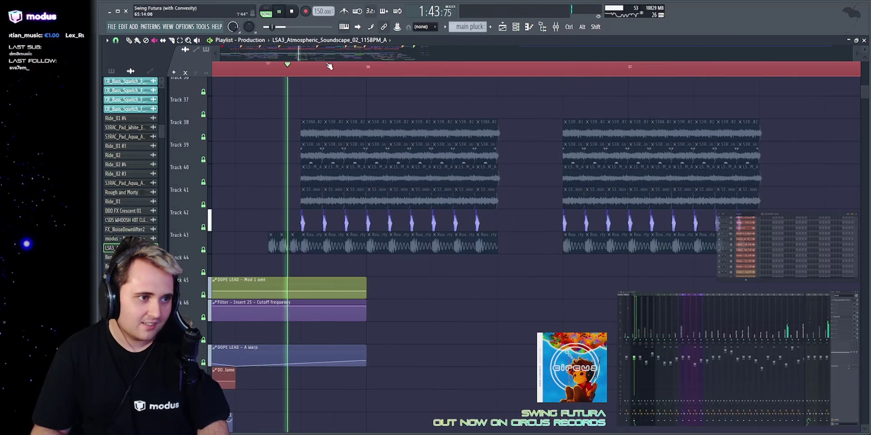
{"action": "scroll", "coordinate": [329, 66], "scroll_direction": "up", "scroll_amount": 3}
{"action": "key", "text": "space"}
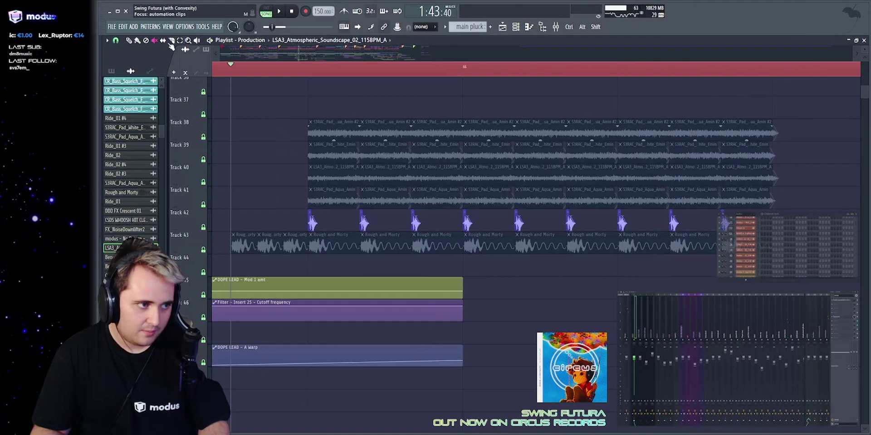
Inspect the BASSJAM100621 #14 sample on track 42 and play its clips in isolation across both phrases.
{"action": "double_click", "coordinate": [308, 224]}
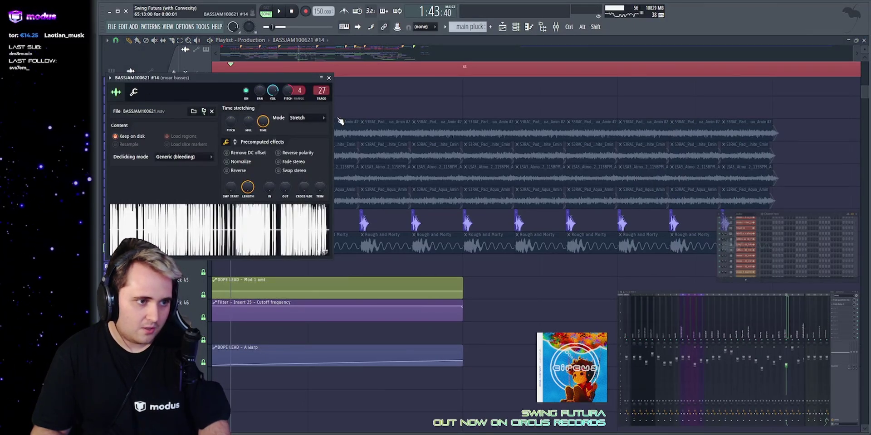
{"action": "left_click", "coordinate": [328, 78]}
{"action": "key", "text": "space"}
{"action": "scroll", "coordinate": [419, 57], "scroll_direction": "down", "scroll_amount": 1}
{"action": "key", "text": "space"}
{"action": "mouse_move", "coordinate": [424, 54]}
{"action": "left_mouse_down"}
{"action": "mouse_move", "coordinate": [423, 62]}
{"action": "mouse_move", "coordinate": [423, 54]}
{"action": "left_mouse_up"}
{"action": "key", "text": "space"}
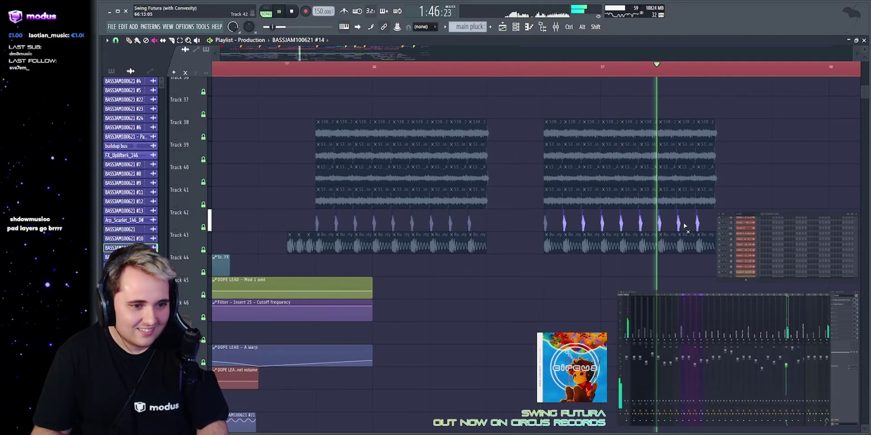
{"action": "key", "text": "space"}
Isolate track 43, inspect its Rough and Morty sample and source folder in the browser, and play the layer alone.
{"action": "mouse_move", "coordinate": [408, 52]}
{"action": "left_mouse_down"}
{"action": "mouse_move", "coordinate": [408, 62]}
{"action": "mouse_move", "coordinate": [408, 54]}
{"action": "left_mouse_up"}
{"action": "key", "text": "space"}
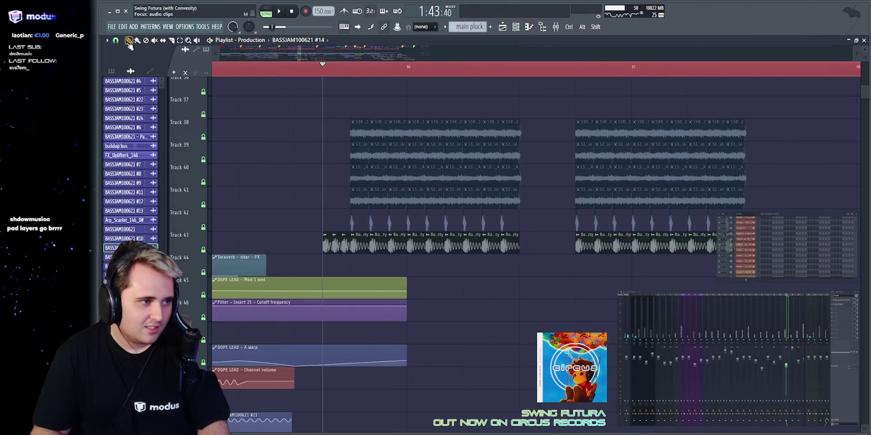
{"action": "double_click", "coordinate": [361, 236]}
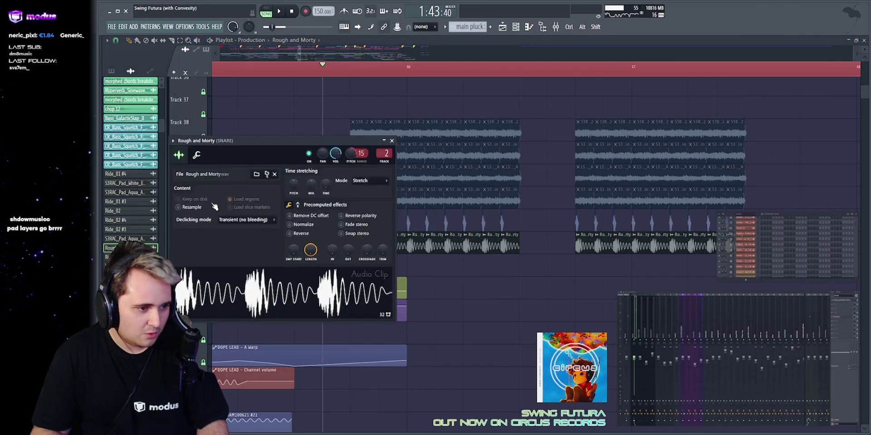
{"action": "left_click", "coordinate": [98, 245]}
{"action": "scroll", "coordinate": [151, 240], "scroll_direction": "up", "scroll_amount": 8}
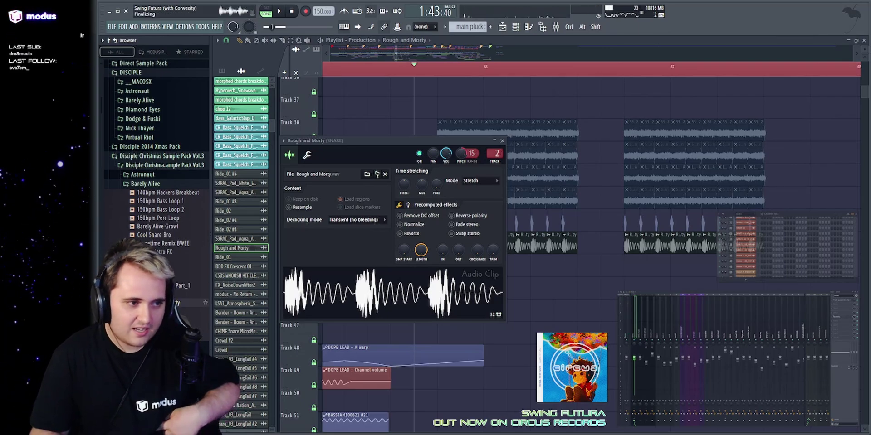
{"action": "left_click", "coordinate": [502, 141]}
{"action": "key", "text": "space"}
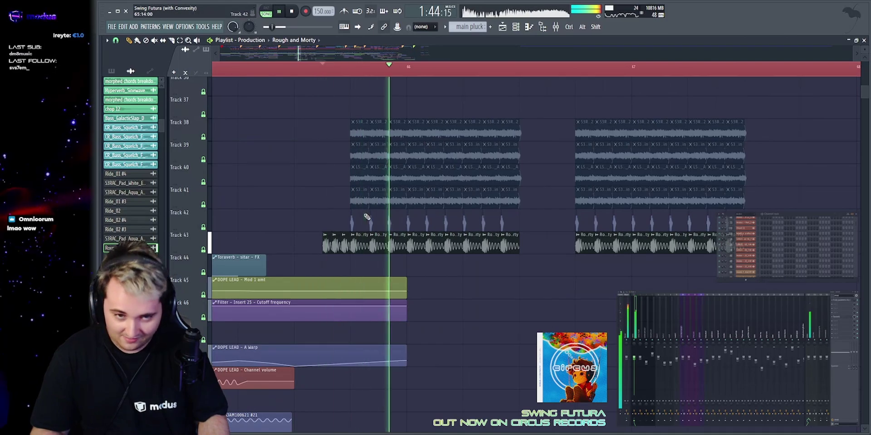
{"action": "key", "text": "space"}
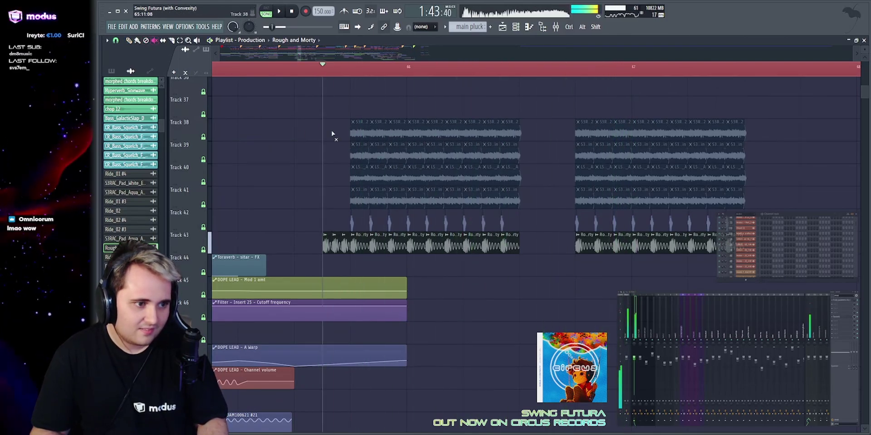
Unmute all clips on tracks 38 to 42 and play them together with the Rough and Morty layer.
{"action": "mouse_move", "coordinate": [331, 130]}
{"action": "left_mouse_down"}
{"action": "mouse_move", "coordinate": [782, 247]}
{"action": "mouse_move", "coordinate": [789, 232]}
{"action": "left_mouse_up"}
{"action": "key", "text": "alt+shift+m"}
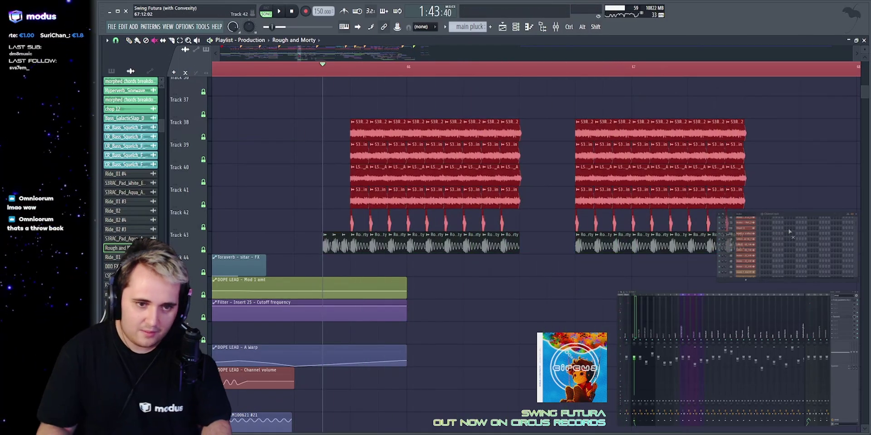
{"action": "key", "text": "ctrl+d"}
{"action": "key", "text": "space"}
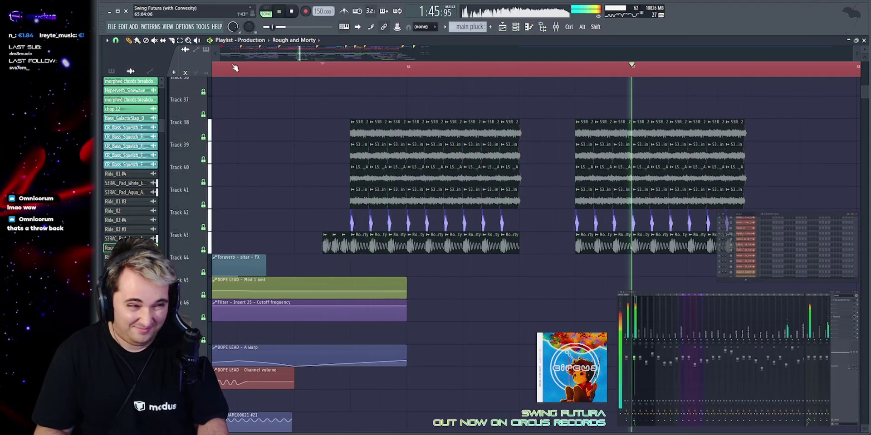
{"action": "key", "text": "space"}
Mute every layered clip on tracks 38 to 43 and clear the selection.
{"action": "left_click_drag", "start_coordinate": [297, 119], "coordinate": [792, 255]}
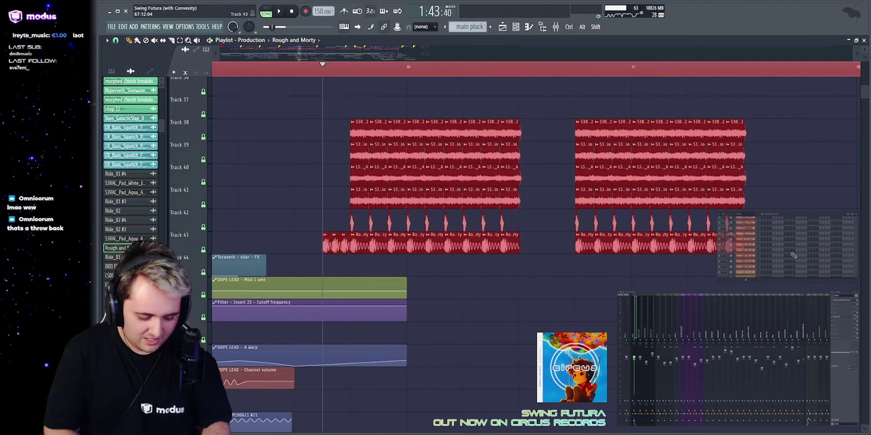
{"action": "key", "text": "ctrl+d"}
Solo track 3, inspect its modus - Swing Futura - 2022-Jan-18_2 clip, and play the rendered stab.
{"action": "scroll", "coordinate": [179, 87], "scroll_direction": "up", "scroll_amount": 5}
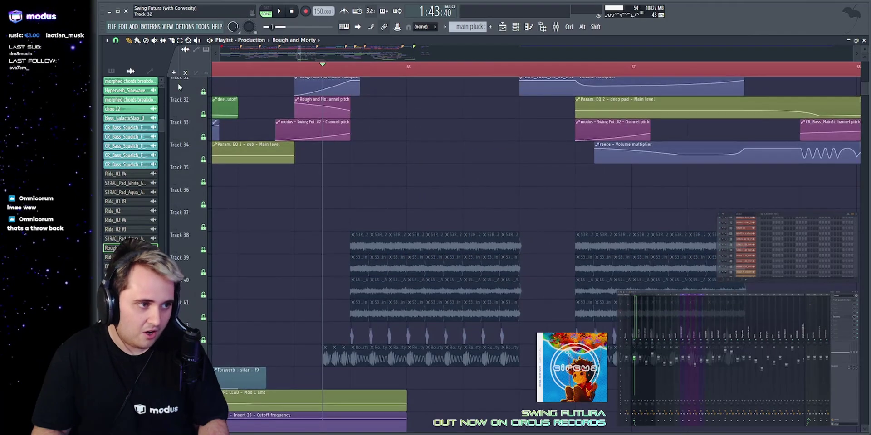
{"action": "scroll", "coordinate": [361, 200], "scroll_direction": "up", "scroll_amount": 20}
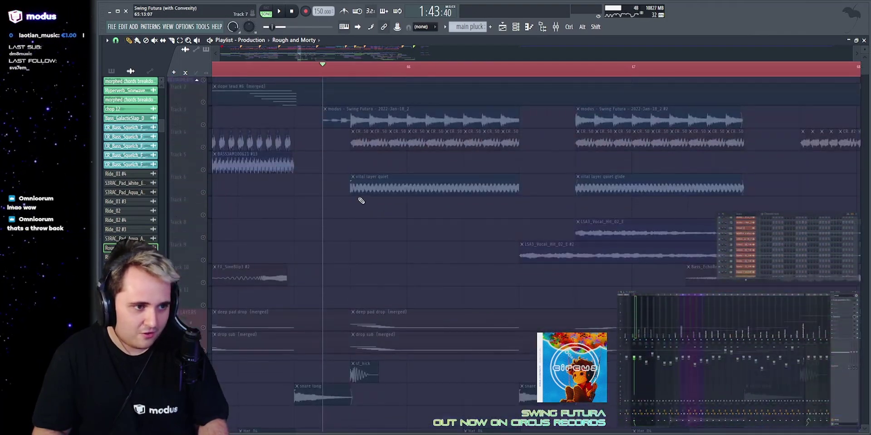
{"action": "double_click", "coordinate": [390, 123]}
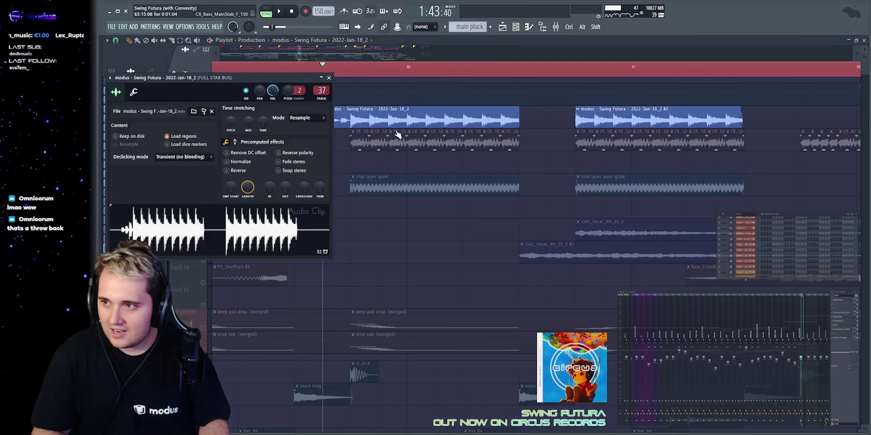
{"action": "key", "text": "space"}
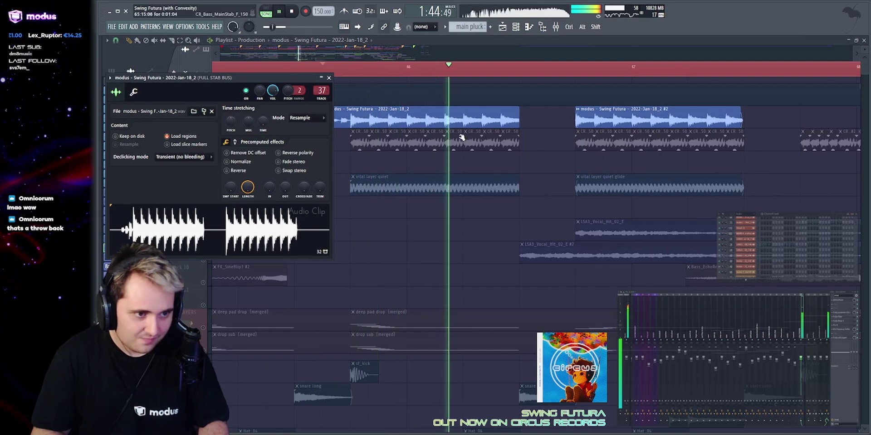
{"action": "right_click", "coordinate": [546, 129]}
{"action": "key", "text": "space"}
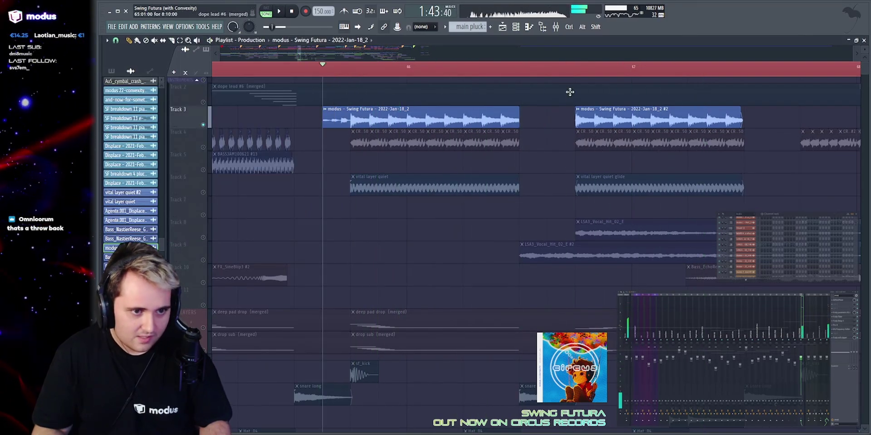
Inspect the second stab clip on track 3, modus - Swing Futura - 2022-Jan-18_2 #2, and play it from its start.
{"action": "scroll", "coordinate": [578, 52], "scroll_direction": "up", "scroll_amount": 1}
{"action": "double_click", "coordinate": [512, 115]}
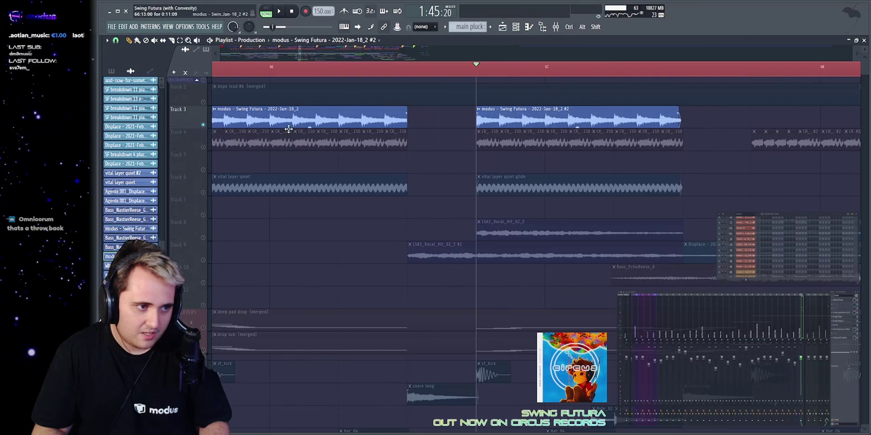
{"action": "key", "text": "space"}
{"action": "key", "text": "space"}
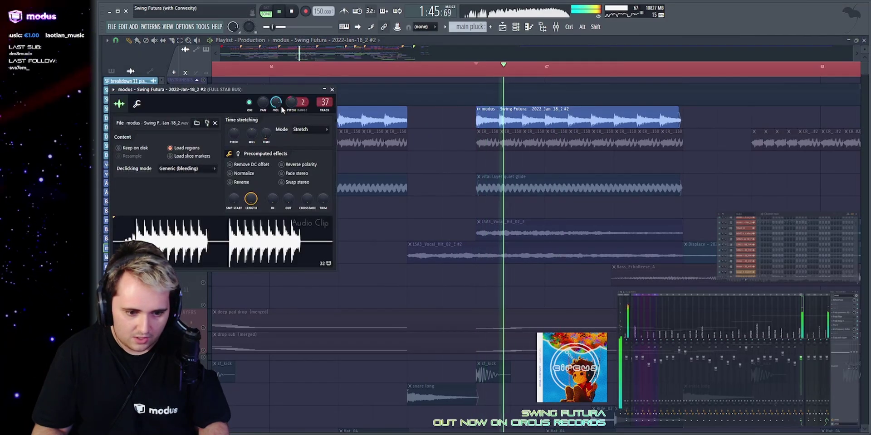
{"action": "key", "text": "Escape"}
{"action": "key", "text": "space"}
Examine the second stab's Channel pitch automation clip on track 33 and play the stab to hear the pitch change.
{"action": "scroll", "coordinate": [444, 159], "scroll_direction": "down", "scroll_amount": 10}
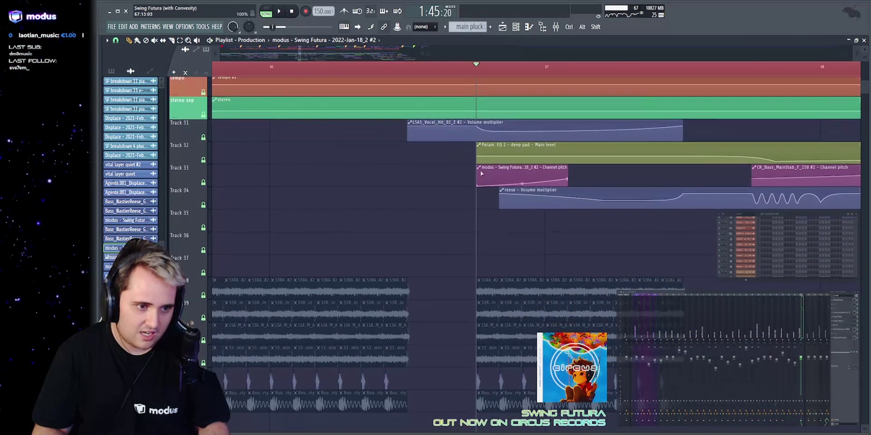
{"action": "left_click_drag", "start_coordinate": [450, 175], "coordinate": [577, 183]}
{"action": "key", "text": "space"}
{"action": "scroll", "coordinate": [412, 216], "scroll_direction": "up", "scroll_amount": 10}
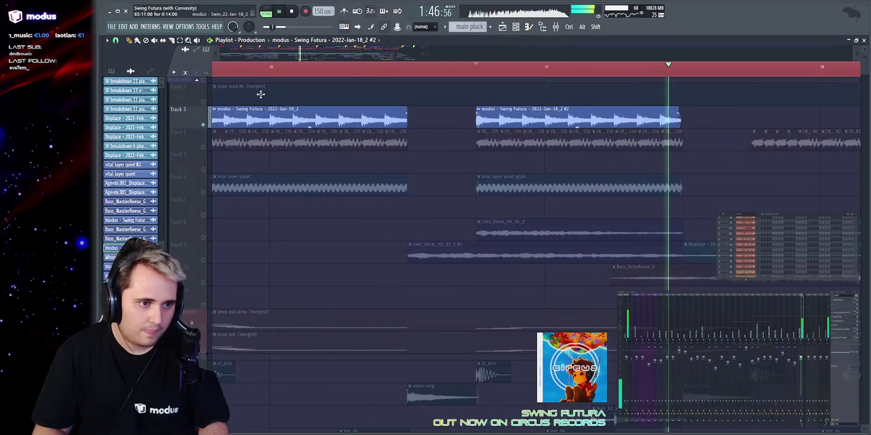
Solo track 4 and play its CR_Bass_MainStab_F_150 clips from just before bar 66.
{"action": "right_click", "coordinate": [203, 148]}
{"action": "scroll", "coordinate": [297, 55], "scroll_direction": "up", "scroll_amount": 3}
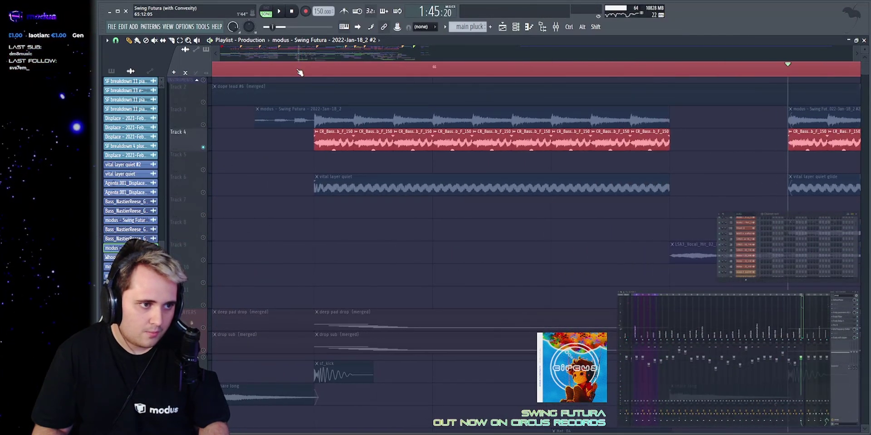
{"action": "key", "text": "space"}
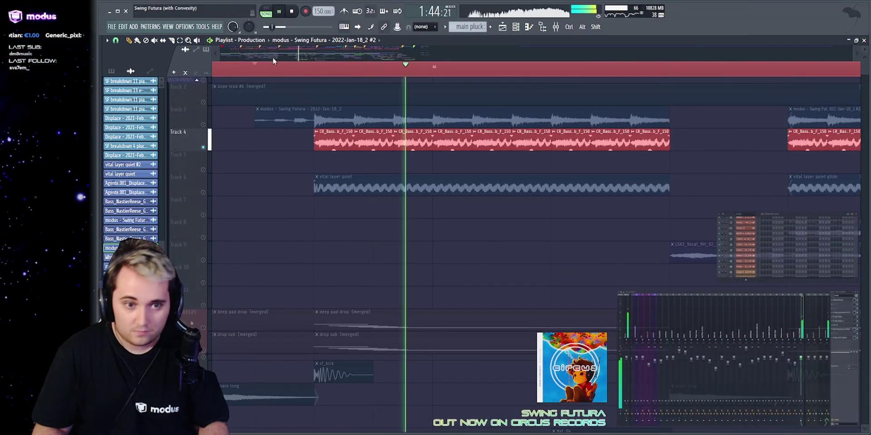
Solo track 6 and play its vital layer quiet clip from just before bar 66.
{"action": "scroll", "coordinate": [273, 57], "scroll_direction": "down", "scroll_amount": 2}
{"action": "scroll", "coordinate": [273, 57], "scroll_direction": "down", "scroll_amount": 3}
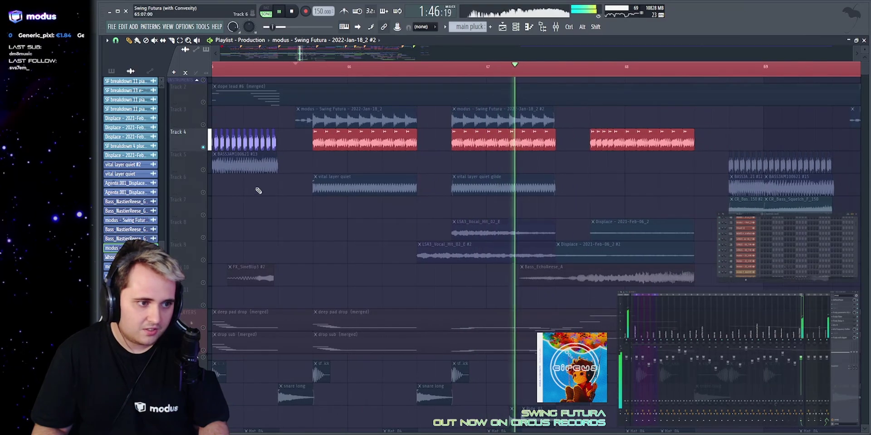
{"action": "right_click", "coordinate": [204, 193]}
{"action": "key", "text": "space"}
{"action": "scroll", "coordinate": [327, 59], "scroll_direction": "up", "scroll_amount": 2}
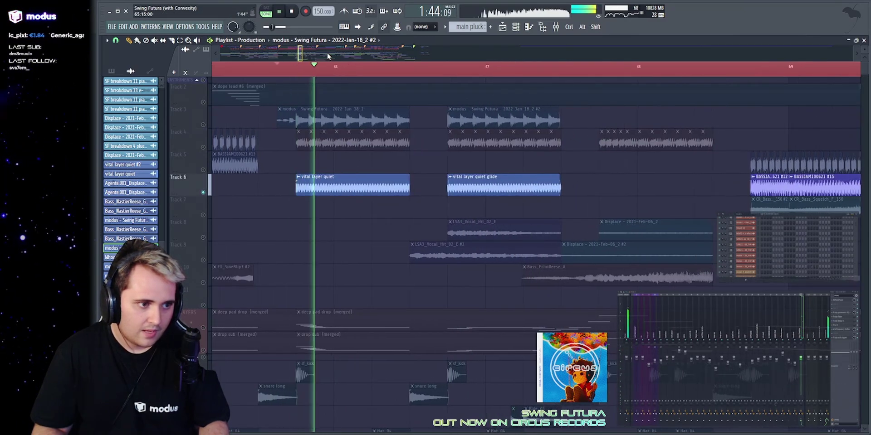
{"action": "key", "text": "space"}
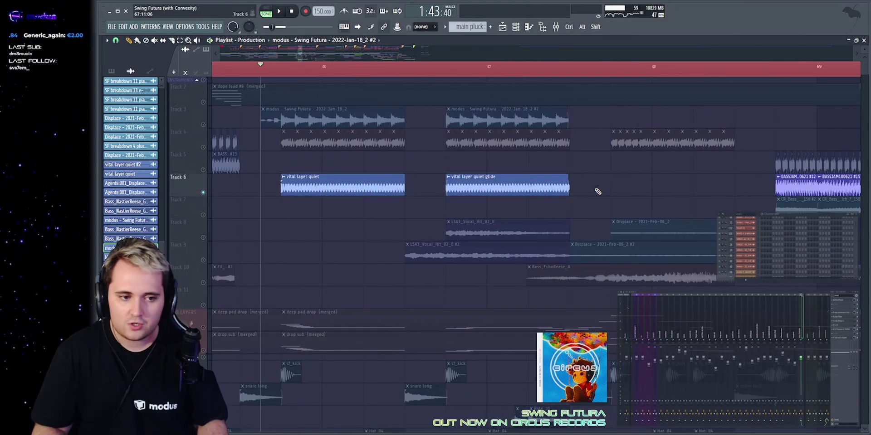
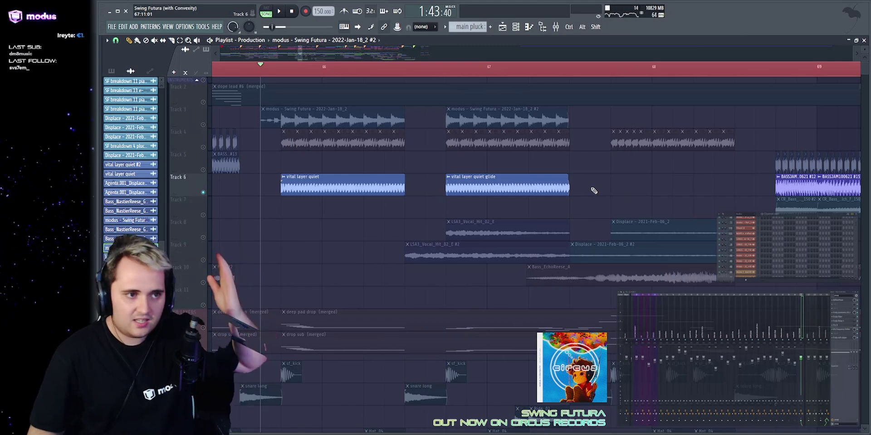
Re-enable the INSTRUMENTS track group and briefly play the layered stab from just before bar 66.
{"action": "left_click", "coordinate": [204, 81]}
{"action": "key", "text": "space"}
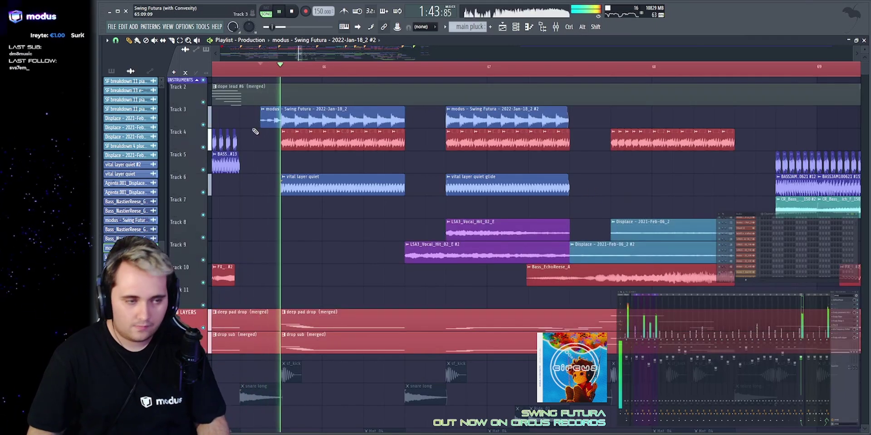
{"action": "key", "text": "space"}
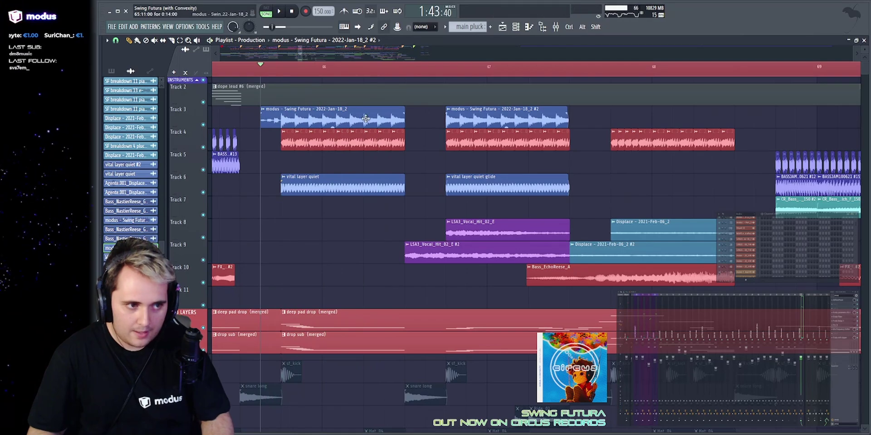
Isolate the SUB and SUB LAYERS tracks and play their drop sub and deep pad drop patterns from just before bar 66.
{"action": "scroll", "coordinate": [398, 123], "scroll_direction": "down", "scroll_amount": 5}
{"action": "right_click", "coordinate": [203, 237]}
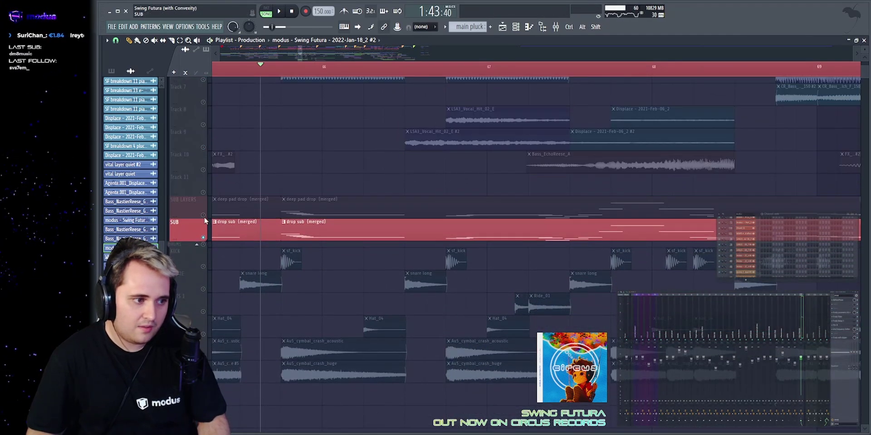
{"action": "left_click", "coordinate": [203, 215]}
{"action": "key", "text": "space"}
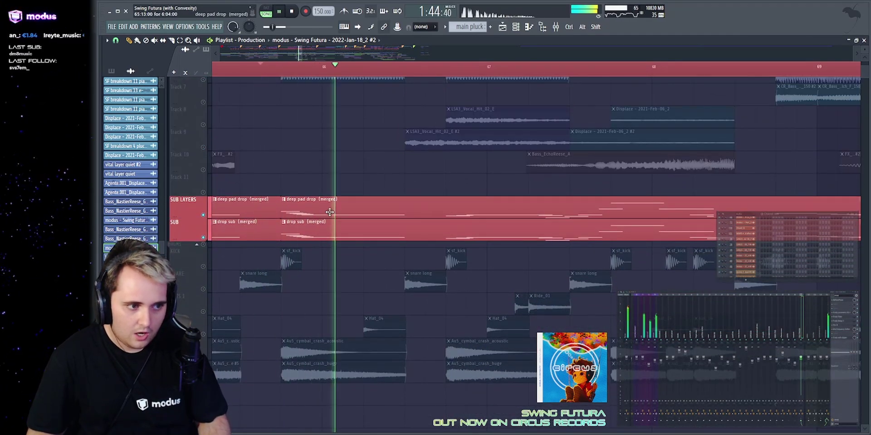
{"action": "scroll", "coordinate": [420, 54], "scroll_direction": "down", "scroll_amount": 4}
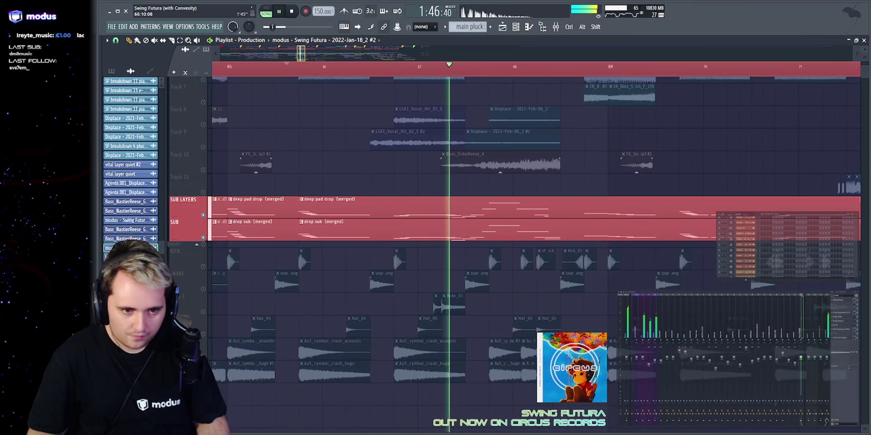
{"action": "left_click_drag", "start_coordinate": [426, 68], "coordinate": [429, 73]}
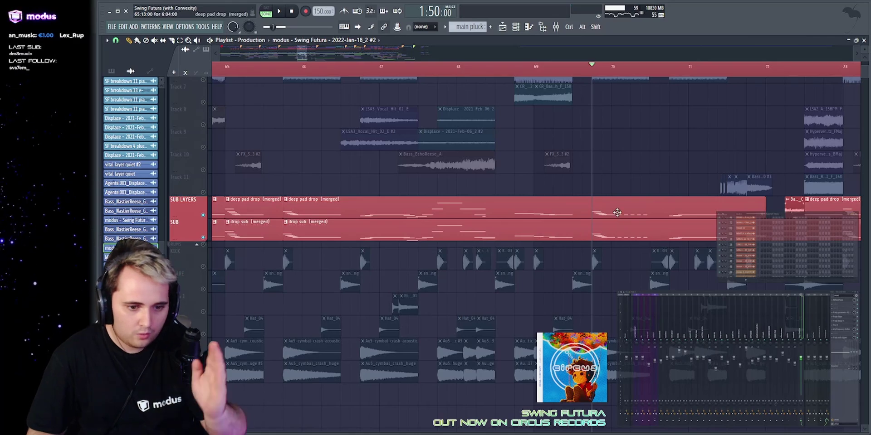
Re-enable the INSTRUMENTS track group and play the stab just before bar 70 with its sub layers.
{"action": "scroll", "coordinate": [611, 167], "scroll_direction": "up", "scroll_amount": 5}
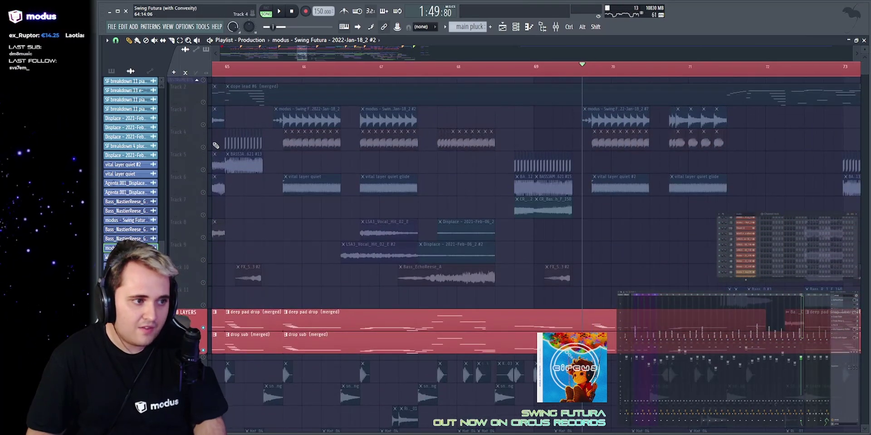
{"action": "left_click", "coordinate": [203, 80]}
{"action": "key", "text": "space"}
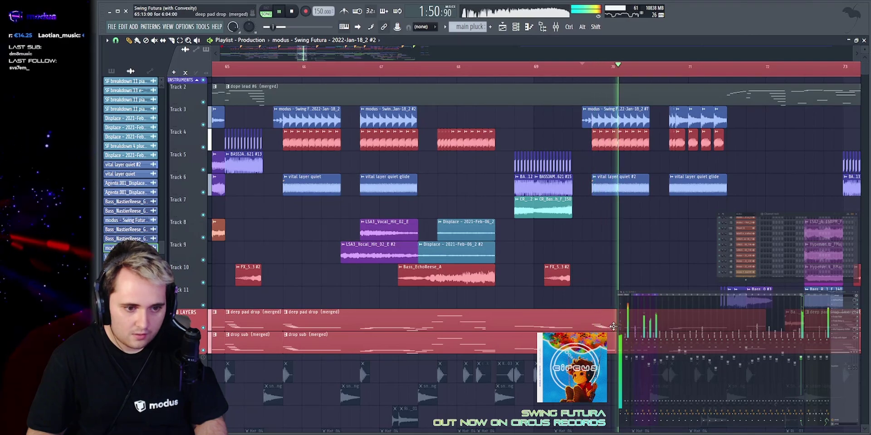
{"action": "key", "text": "space"}
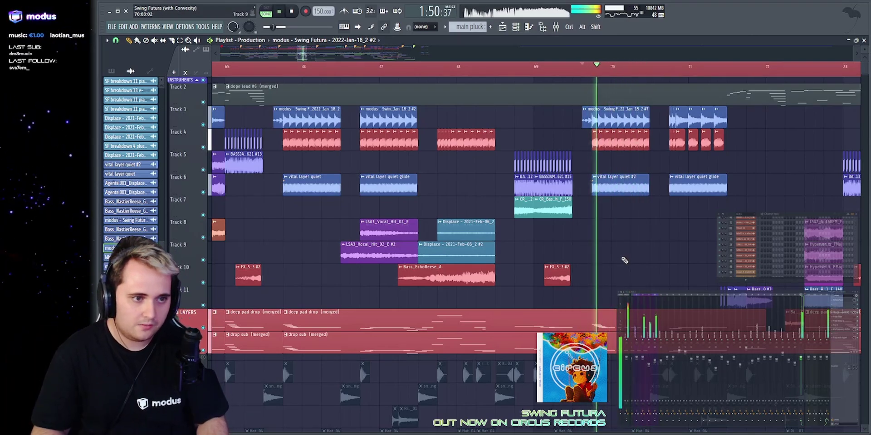
{"action": "key", "text": "space"}
Highlight the deep pad drop and drop sub patterns beneath the bar 70 stab, and clear the selection.
{"action": "scroll", "coordinate": [466, 64], "scroll_direction": "up", "scroll_amount": 7}
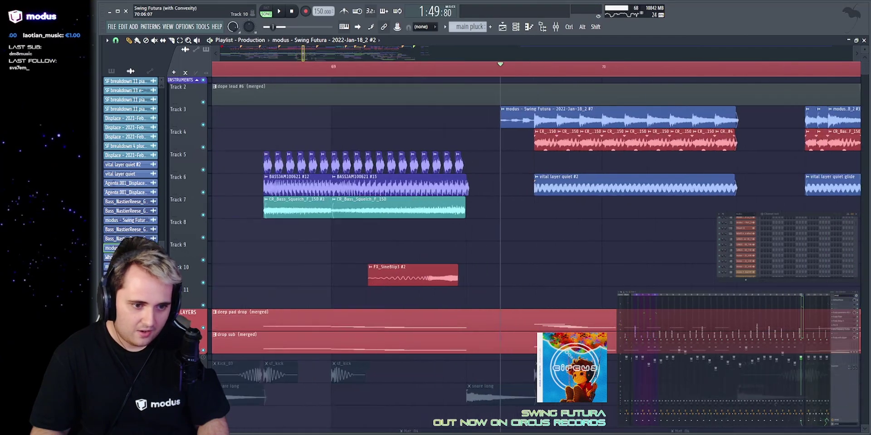
{"action": "left_click_drag", "start_coordinate": [339, 320], "coordinate": [731, 346]}
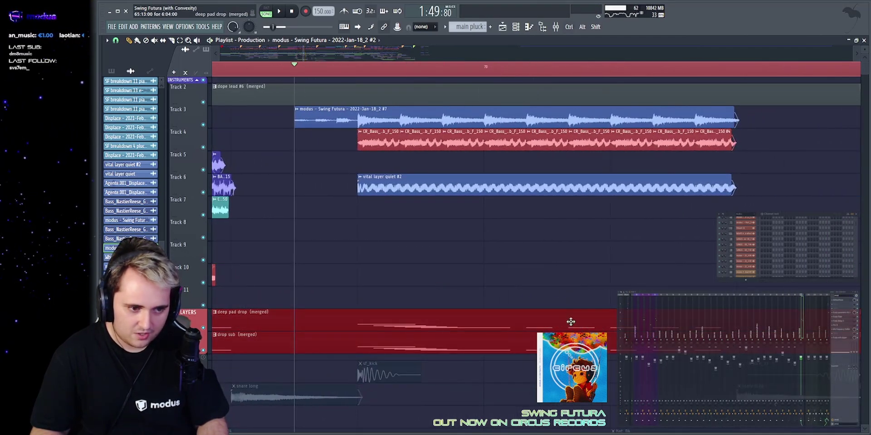
{"action": "key", "text": "ctrl+d"}
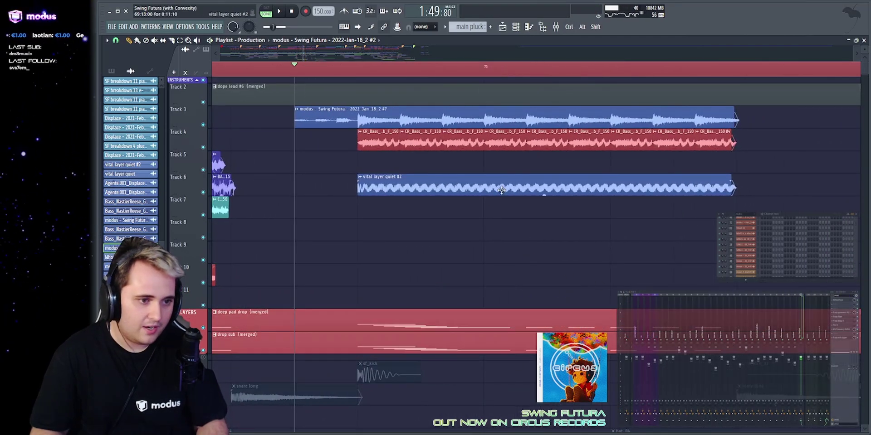
Play all instrument layers together from the stab just before bar 66 into bar 67.
{"action": "scroll", "coordinate": [657, 68], "scroll_direction": "down", "scroll_amount": 7}
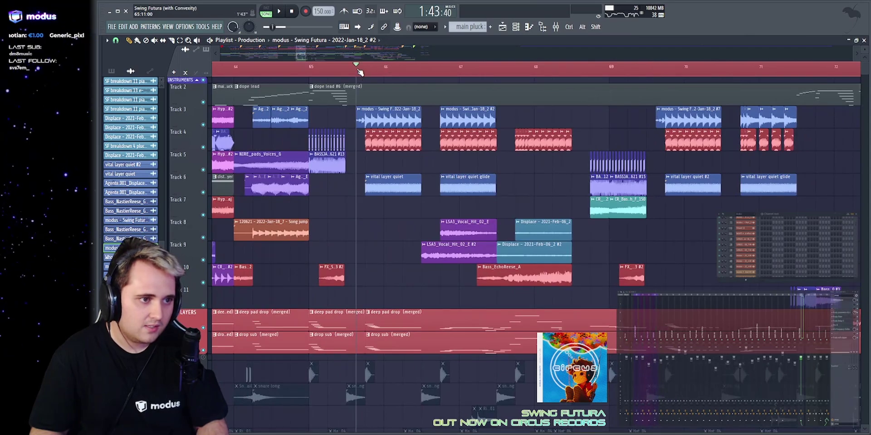
{"action": "key", "text": "space"}
{"action": "scroll", "coordinate": [360, 68], "scroll_direction": "up", "scroll_amount": 3}
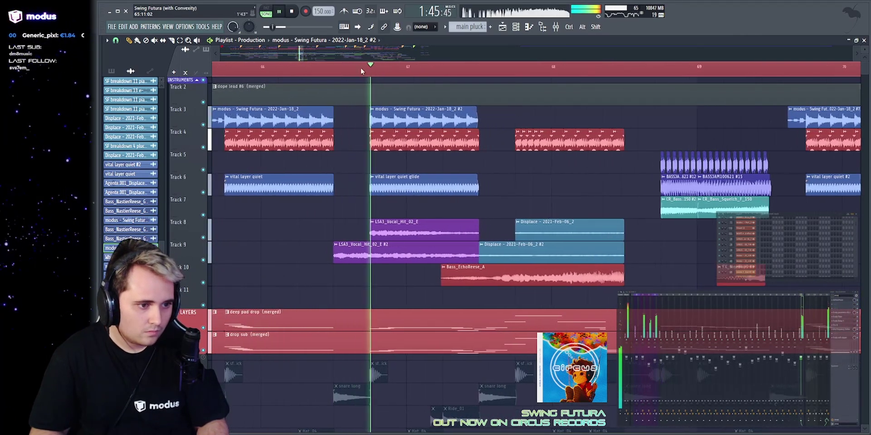
{"action": "key", "text": "space"}
Isolate tracks 8 and 9 and play their LSA3_Vocal_Hit_02_E and Displace - 2021-Feb-06_2 clips.
{"action": "left_click_drag", "start_coordinate": [344, 253], "coordinate": [404, 228]}
{"action": "left_click_drag", "start_coordinate": [496, 247], "coordinate": [538, 235]}
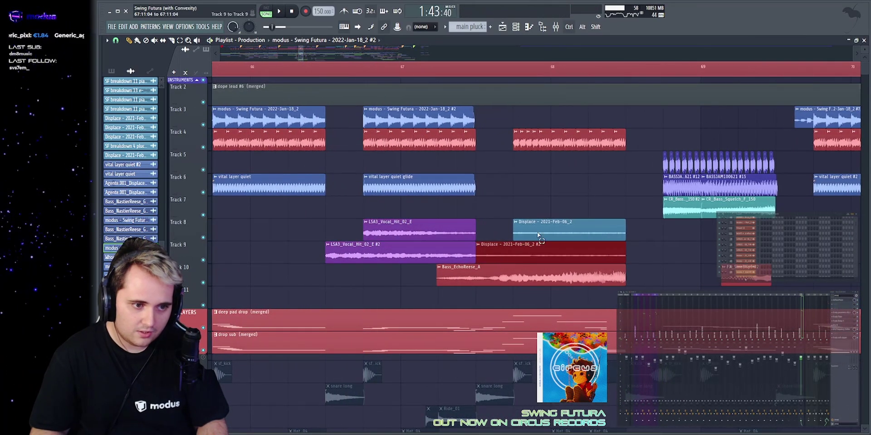
{"action": "left_click", "coordinate": [236, 248]}
{"action": "right_click", "coordinate": [203, 238]}
{"action": "left_click", "coordinate": [203, 261]}
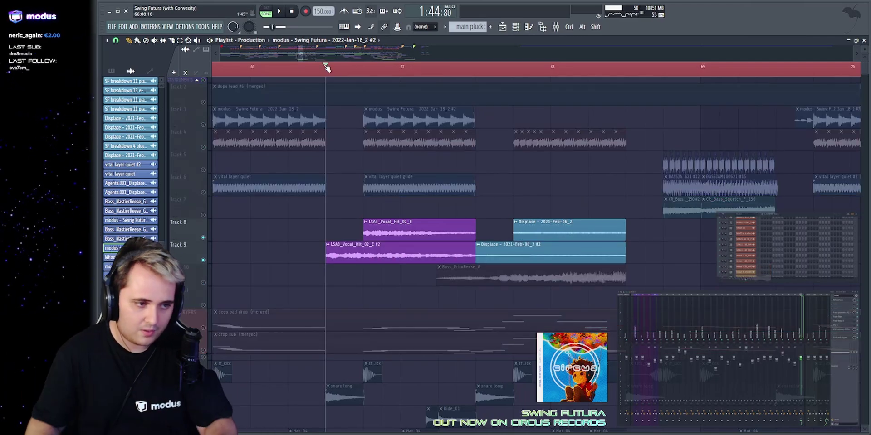
{"action": "key", "text": "space"}
{"action": "left_click_drag", "start_coordinate": [301, 53], "coordinate": [300, 58]}
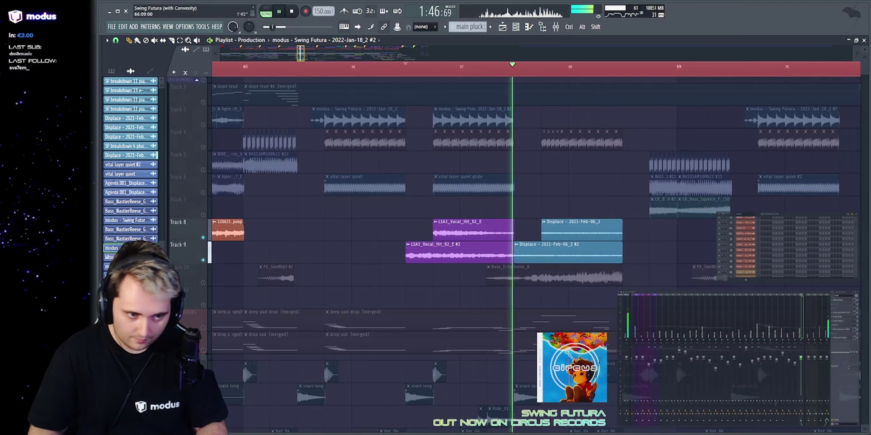
{"action": "key", "text": "space"}
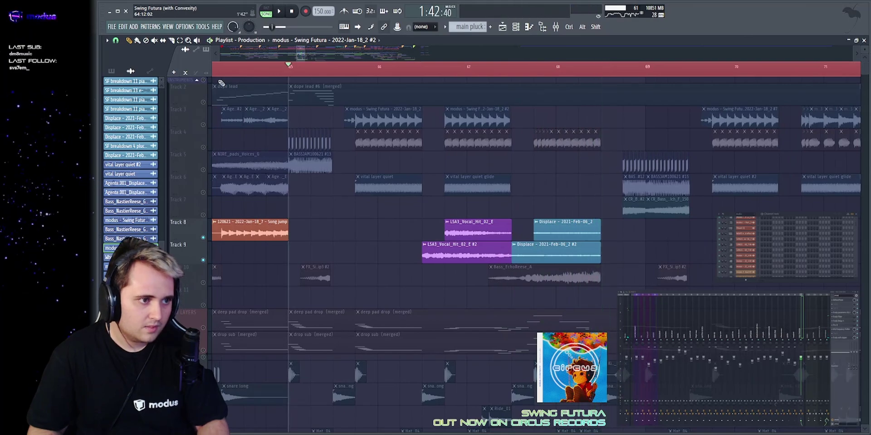
Restore the INSTRUMENTS track group and play the drop from bar 65 to bar 69.
{"action": "left_click", "coordinate": [203, 81]}
{"action": "key", "text": "space"}
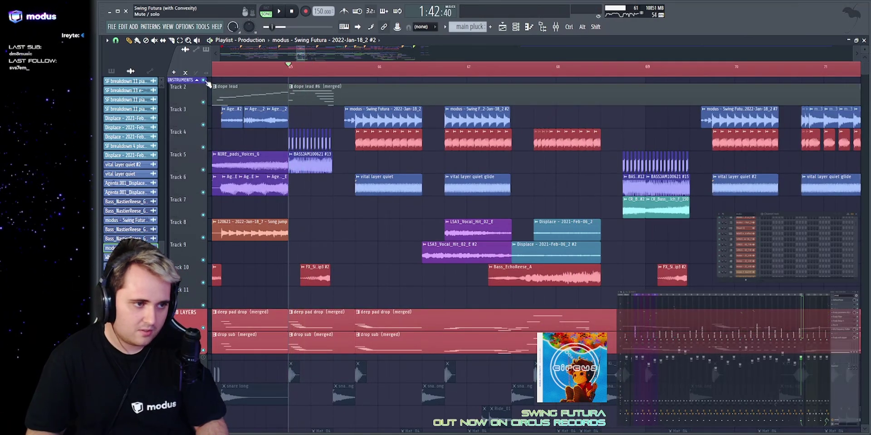
{"action": "key", "text": "space"}
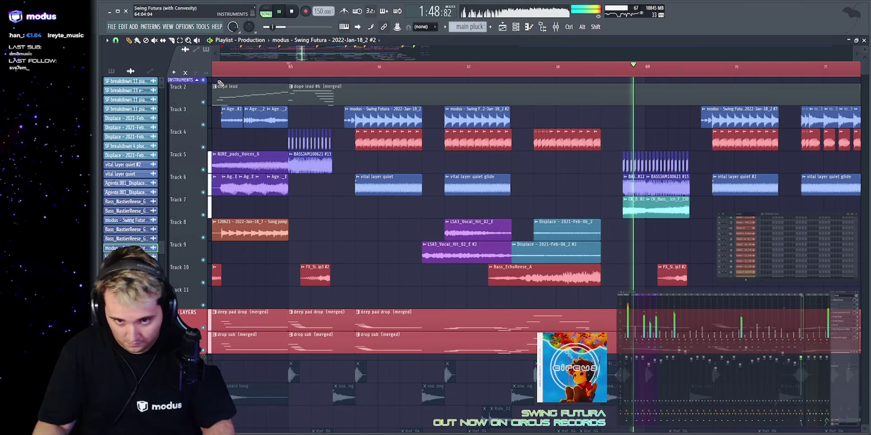
Look over the clips around bar 69 and restart playback briefly from bar 65.
{"action": "scroll", "coordinate": [353, 55], "scroll_direction": "up", "scroll_amount": 5}
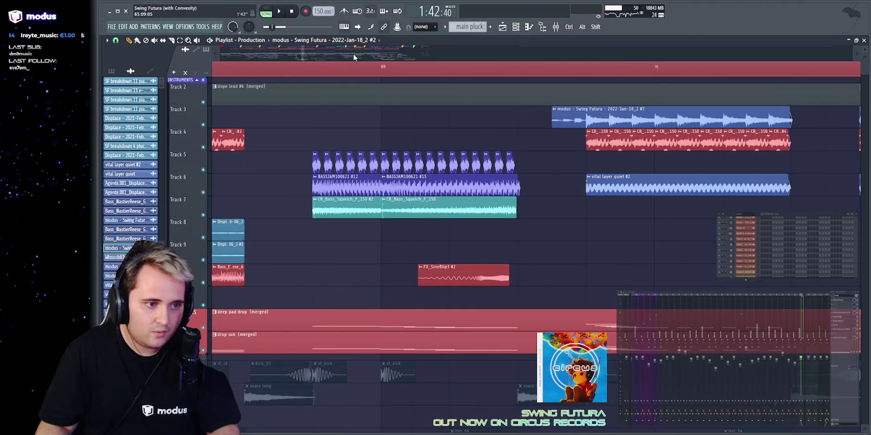
{"action": "left_click_drag", "start_coordinate": [358, 54], "coordinate": [359, 56]}
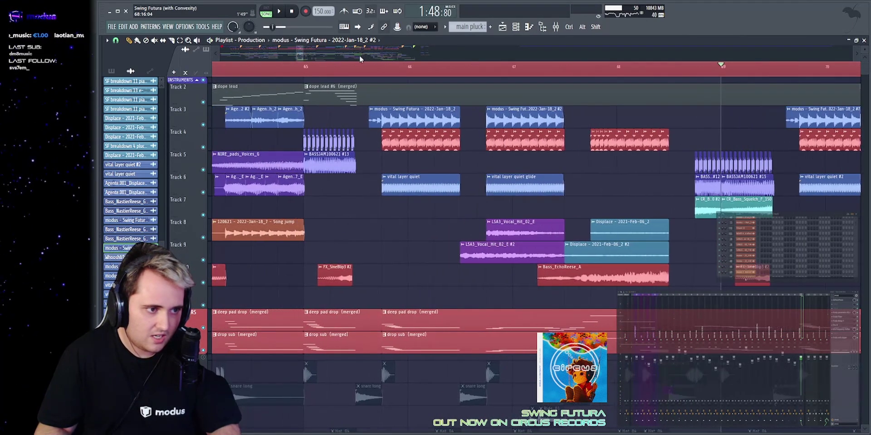
{"action": "left_click", "coordinate": [306, 69]}
{"action": "key", "text": "space"}
{"action": "key", "text": "space"}
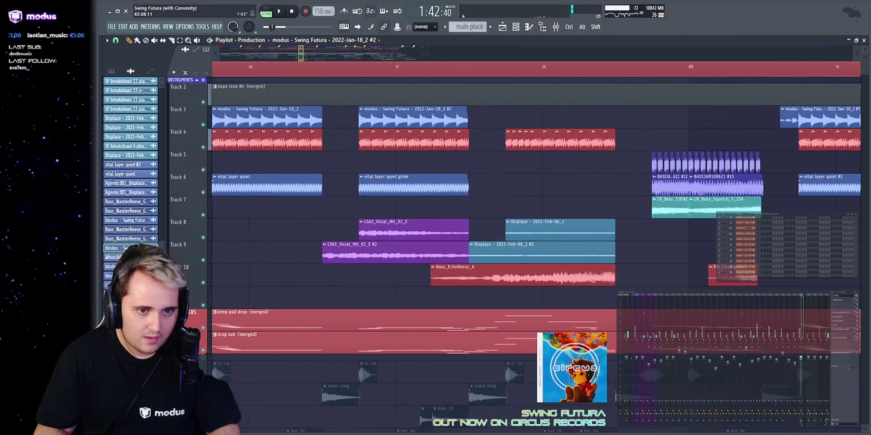
Play the BASSJAM100621 and CR_Bass_Squelch_F_150 layers on tracks 5 to 7 around bar 69.
{"action": "scroll", "coordinate": [355, 52], "scroll_direction": "up", "scroll_amount": 5}
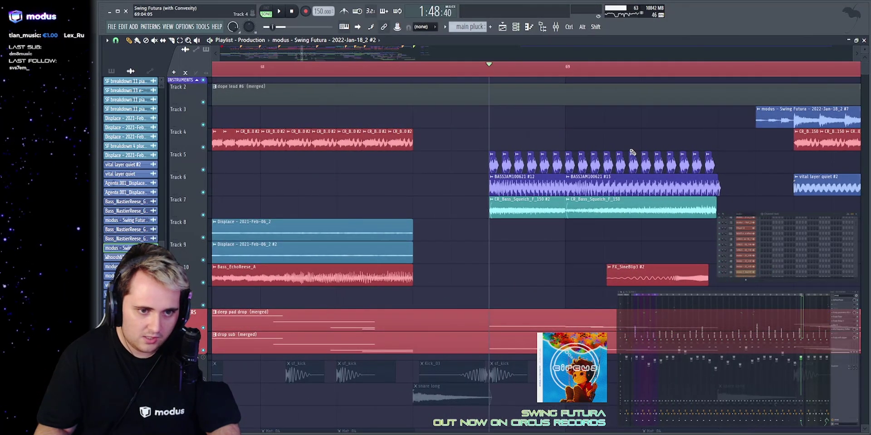
{"action": "key", "text": "space"}
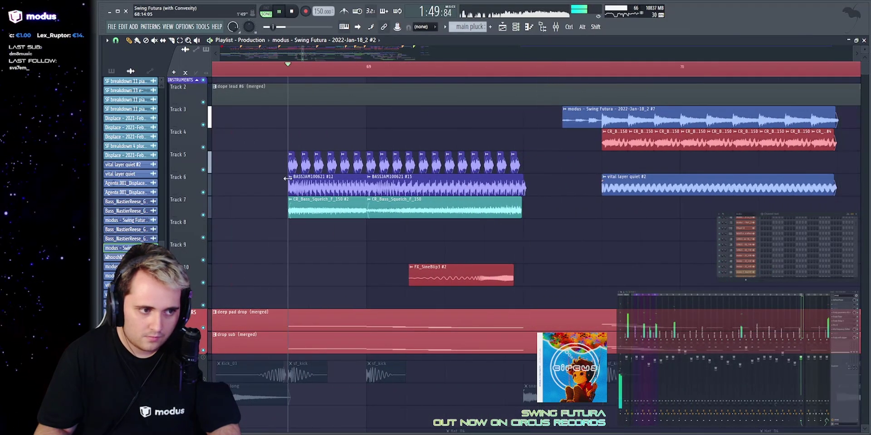
{"action": "key", "text": "space"}
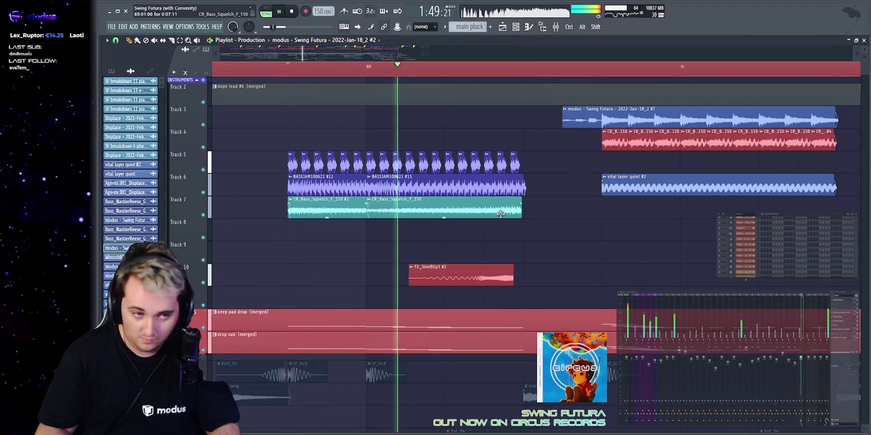
{"action": "scroll", "coordinate": [408, 145], "scroll_direction": "down", "scroll_amount": 4}
{"action": "scroll", "coordinate": [394, 122], "scroll_direction": "up", "scroll_amount": 4}
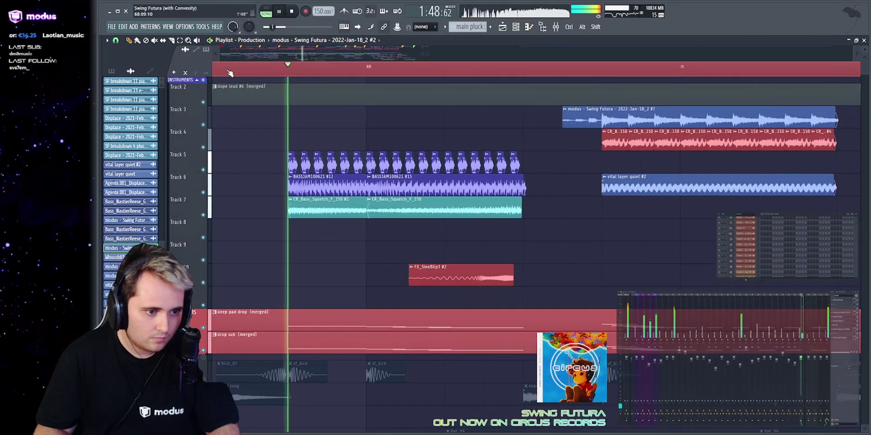
Solo track 10 and play its FX_SineBlip3 #2 clip near bar 69.
{"action": "key", "text": "space"}
{"action": "right_click", "coordinate": [203, 283]}
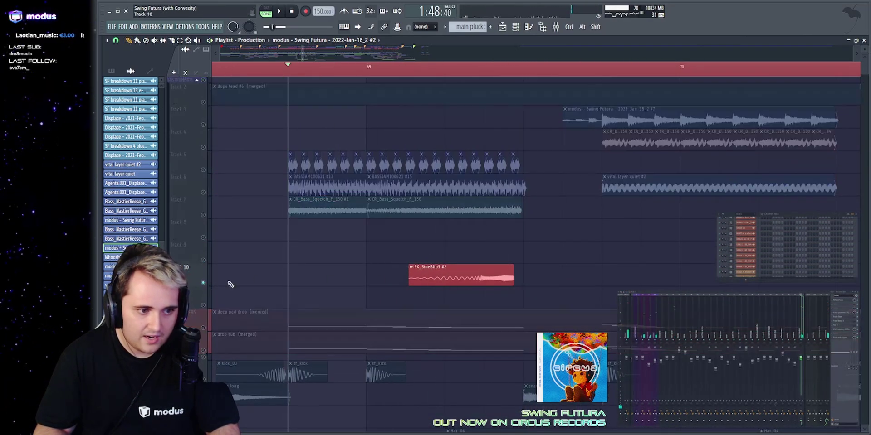
{"action": "key", "text": "space"}
{"action": "key", "text": "space"}
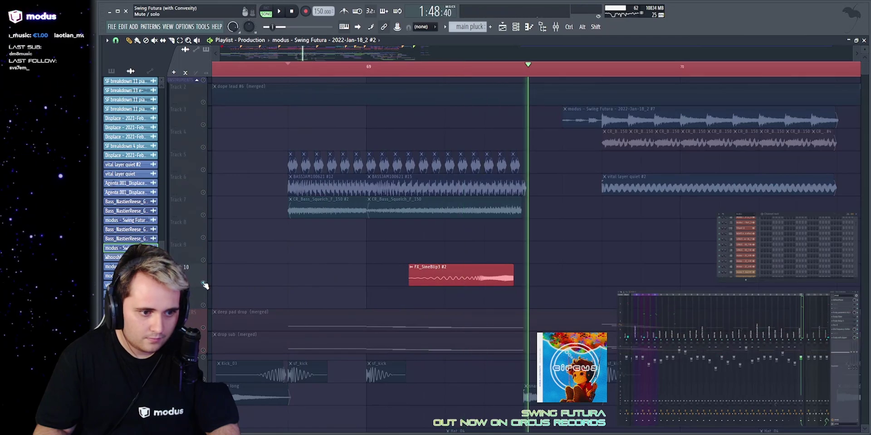
Unsolo track 10 and play the full arrangement from just before bar 69 past bar 72.
{"action": "right_click", "coordinate": [203, 284]}
{"action": "key", "text": "space"}
{"action": "left_click_drag", "start_coordinate": [302, 53], "coordinate": [305, 54]}
{"action": "scroll", "coordinate": [212, 87], "scroll_direction": "down", "scroll_amount": 1}
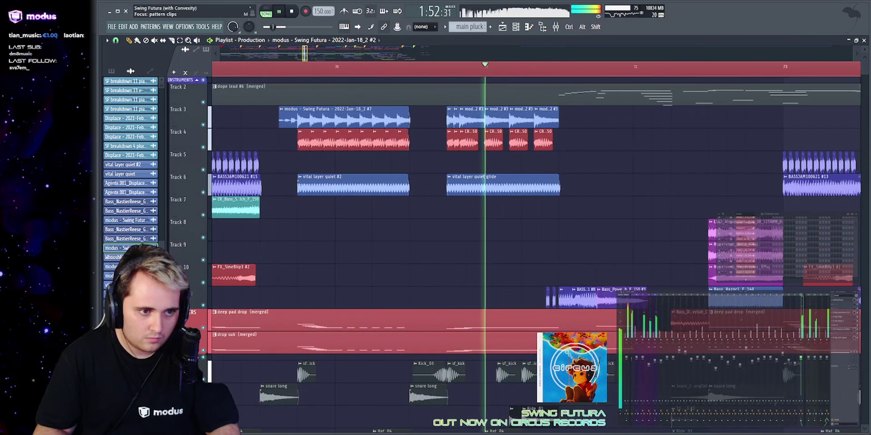
{"action": "scroll", "coordinate": [212, 87], "scroll_direction": "down", "scroll_amount": 1}
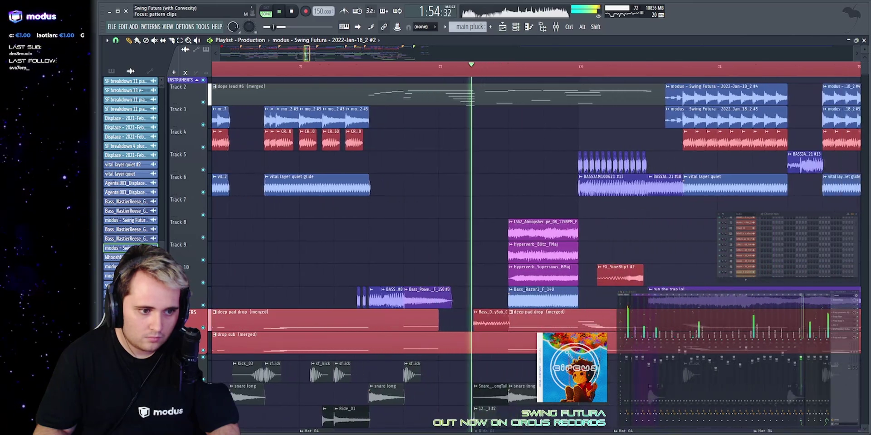
Play the full arrangement past bar 74 and clear the clip selection made across tracks 2 to 11.
{"action": "scroll", "coordinate": [207, 50], "scroll_direction": "down", "scroll_amount": 1}
{"action": "left_click_drag", "start_coordinate": [321, 83], "coordinate": [537, 304]}
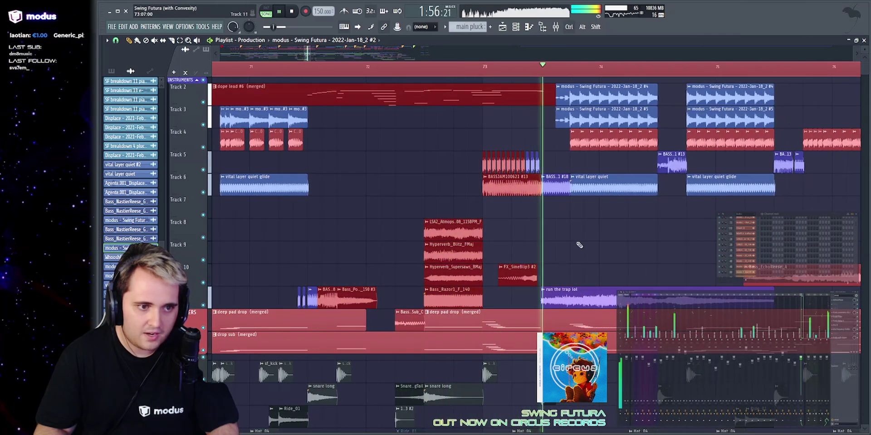
{"action": "left_click", "coordinate": [577, 245], "text": "ctrl"}
{"action": "key", "text": "space"}
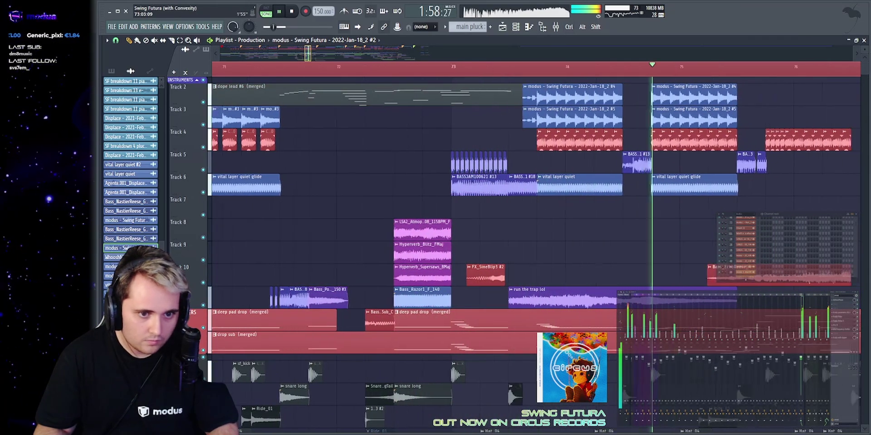
Audition the BASSJAM100621 #13 clips on soloed track 5 between bars 74 and 76, and unsolo the track.
{"action": "right_click", "coordinate": [203, 170]}
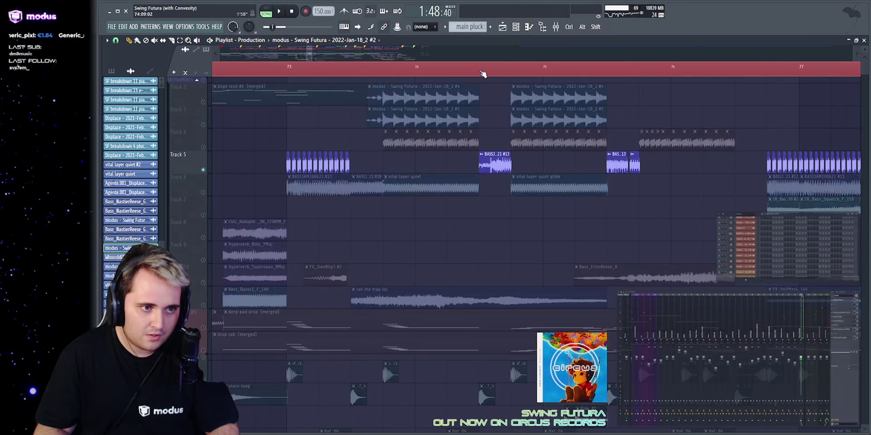
{"action": "scroll", "coordinate": [603, 72], "scroll_direction": "down", "scroll_amount": 1}
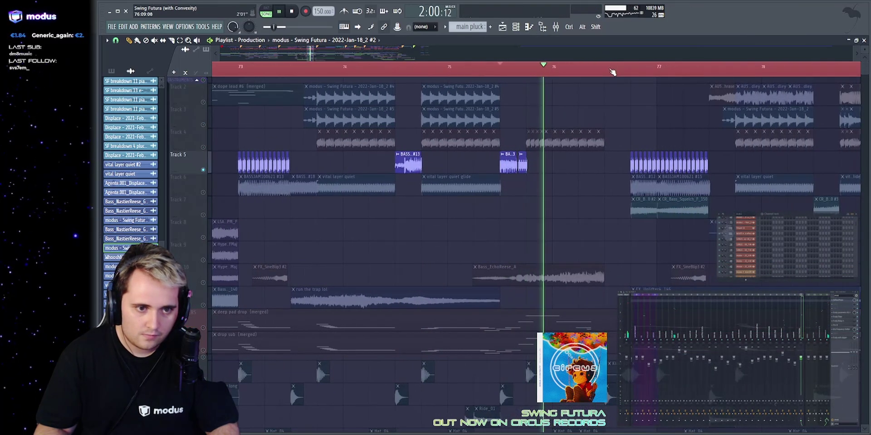
{"action": "right_click", "coordinate": [203, 171]}
Play the full arrangement from the middle of bar 74 to just before bar 77.
{"action": "key", "text": "space"}
{"action": "left_click", "coordinate": [400, 71]}
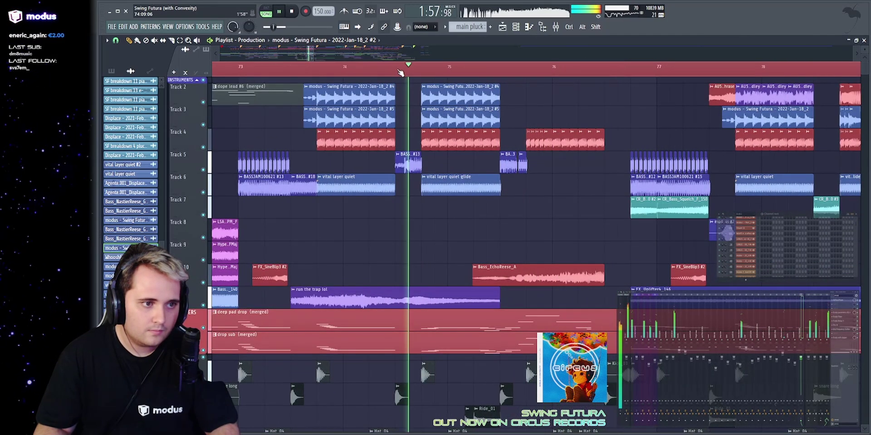
{"action": "left_click", "coordinate": [397, 69]}
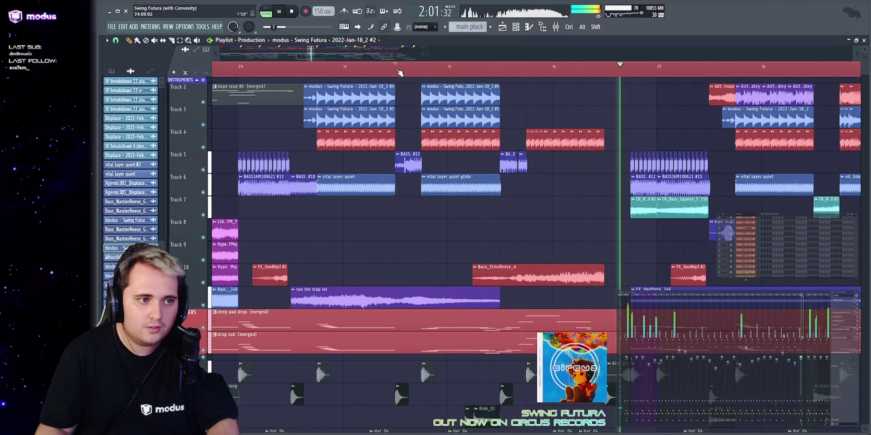
Audition the Bass_EchoReese_A clip on soloed track 10, and play the full arrangement past bar 77 with the track unsoloed.
{"action": "right_click", "coordinate": [203, 282]}
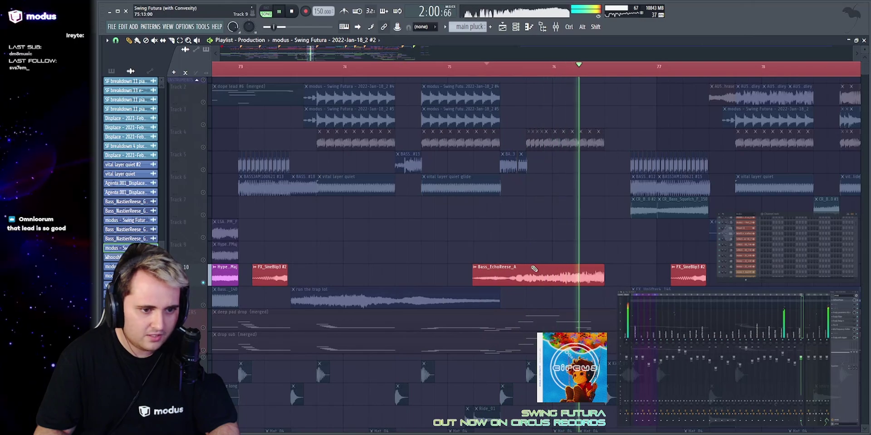
{"action": "key", "text": "space"}
{"action": "key", "text": "space"}
{"action": "key", "text": "space"}
{"action": "left_click_drag", "start_coordinate": [435, 254], "coordinate": [582, 274]}
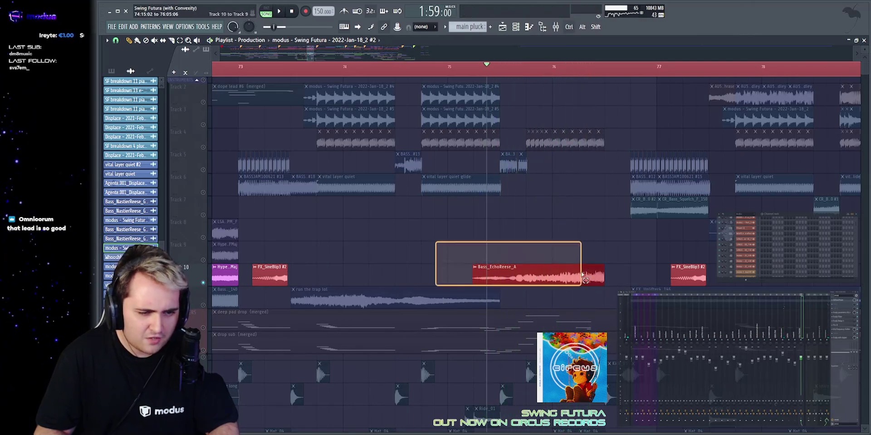
{"action": "left_click_drag", "start_coordinate": [646, 283], "coordinate": [645, 282]}
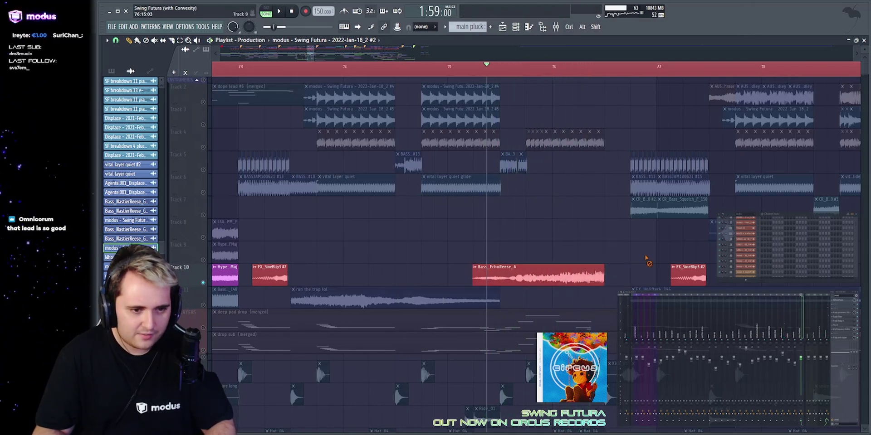
{"action": "key", "text": "space"}
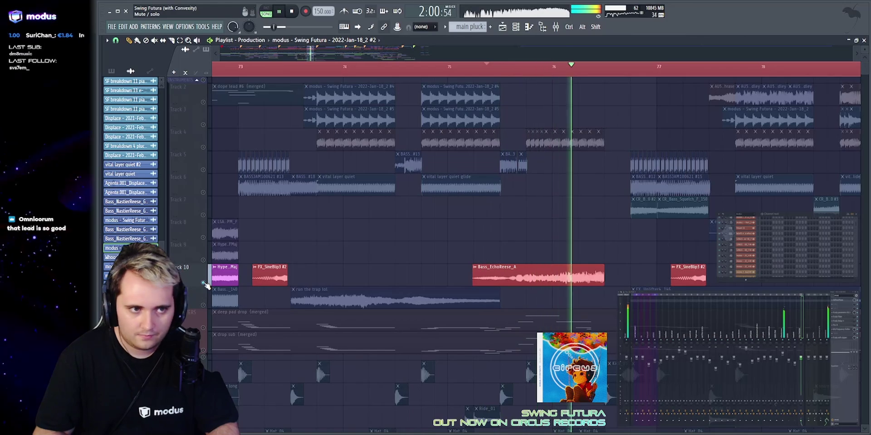
{"action": "right_click", "coordinate": [204, 283]}
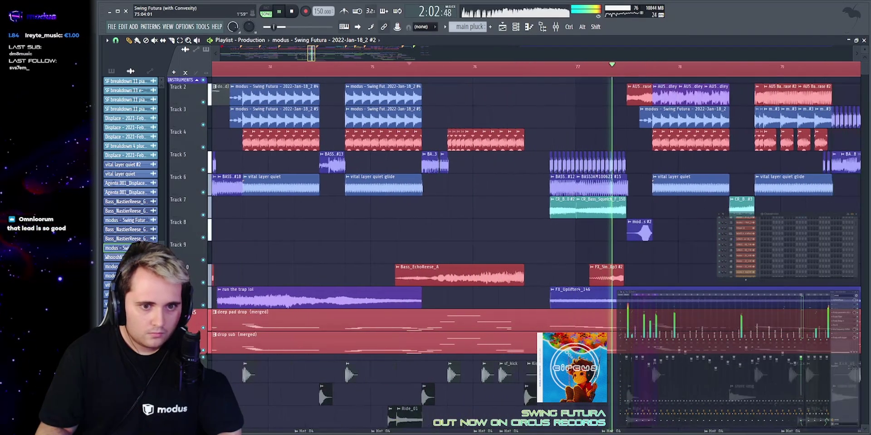
{"action": "key", "text": "space"}
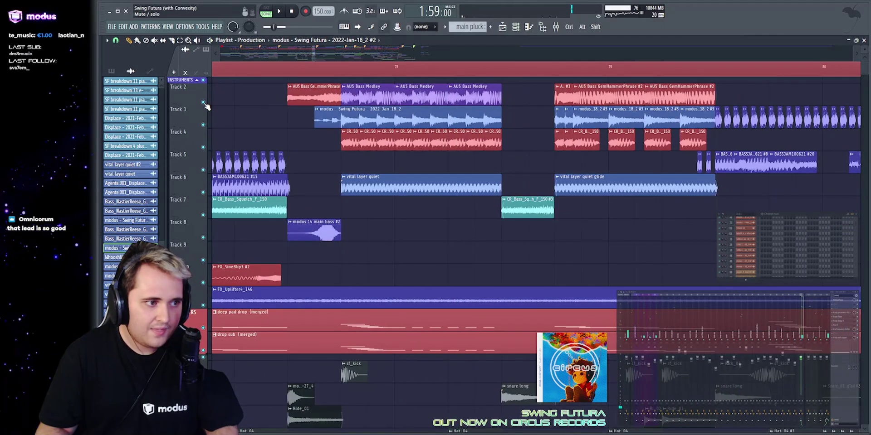
Solo track 2 and preview the AU5 Bass GemHammerPhrase clip's source sample in the browser.
{"action": "right_click", "coordinate": [203, 103]}
{"action": "scroll", "coordinate": [304, 53], "scroll_direction": "up", "scroll_amount": 3}
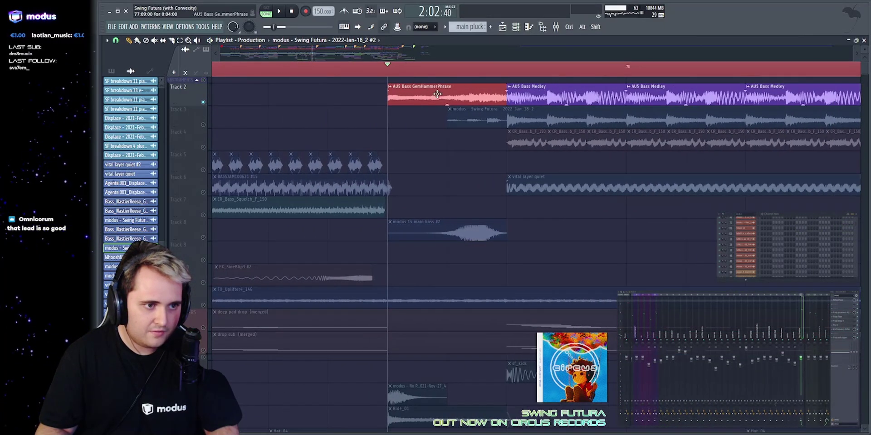
{"action": "double_click", "coordinate": [437, 94]}
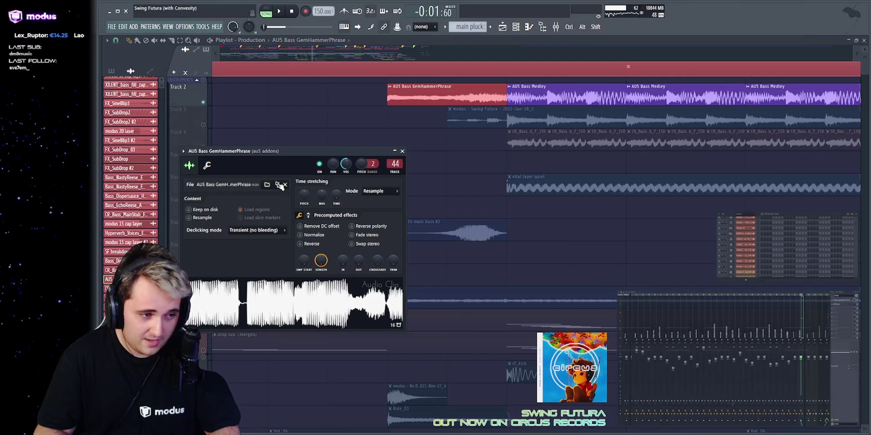
{"action": "left_click", "coordinate": [98, 249]}
{"action": "scroll", "coordinate": [172, 169], "scroll_direction": "down", "scroll_amount": 4}
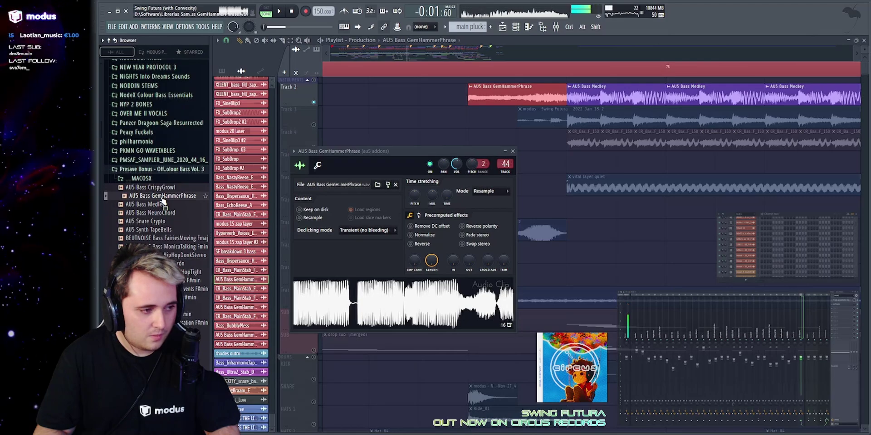
{"action": "mouse_move", "coordinate": [98, 216]}
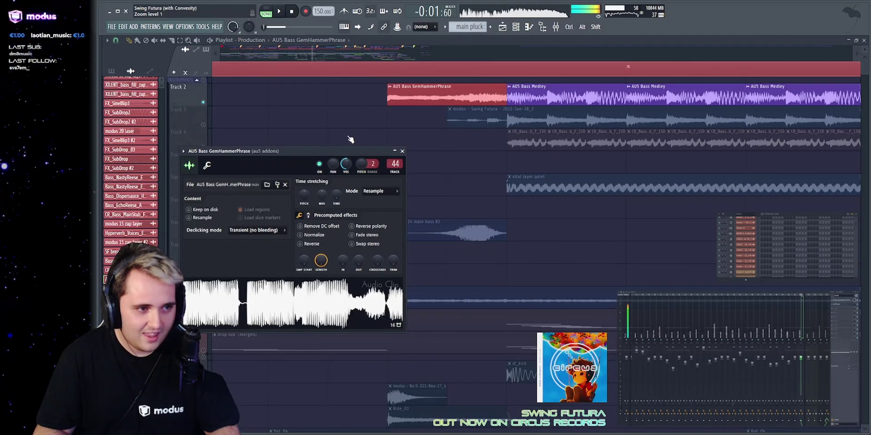
{"action": "key", "text": "Escape"}
Play the AU5 Bass GemHammerPhrase and AU5 Bass Medley clips on soloed track 2 around bar 78.
{"action": "key", "text": "space"}
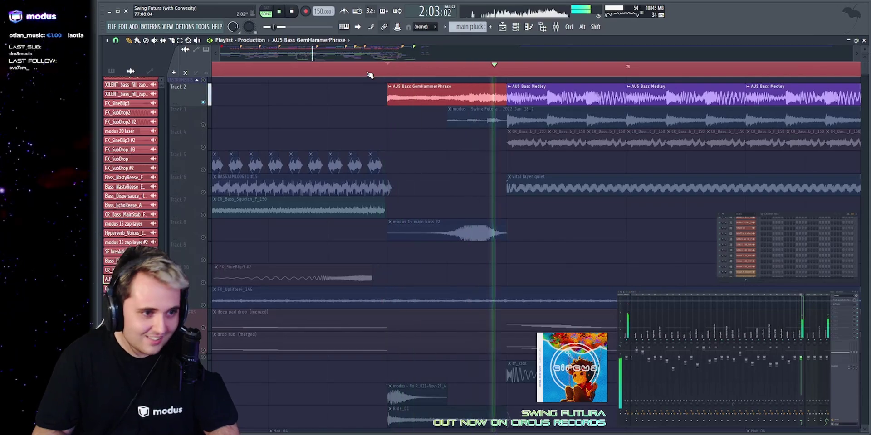
{"action": "key", "text": "space"}
{"action": "left_click_drag", "start_coordinate": [331, 84], "coordinate": [800, 108]}
{"action": "left_click", "coordinate": [822, 100], "text": "ctrl"}
{"action": "key", "text": "space"}
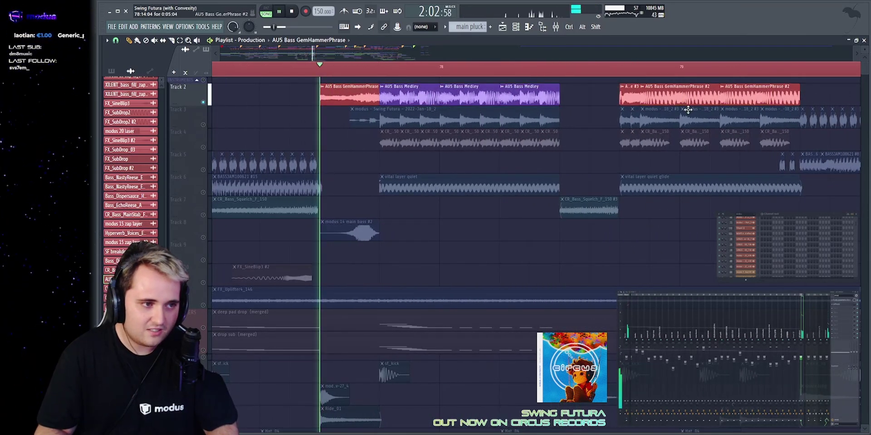
{"action": "key", "text": "space"}
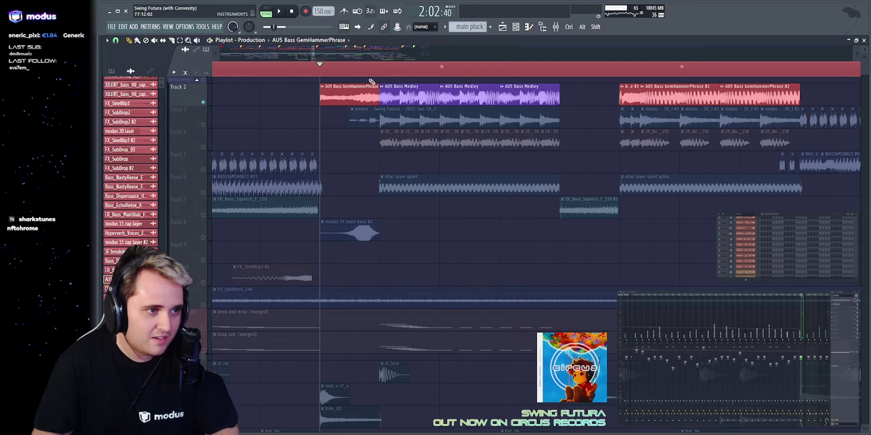
{"action": "key", "text": "space"}
{"action": "scroll", "coordinate": [368, 51], "scroll_direction": "down", "scroll_amount": 2}
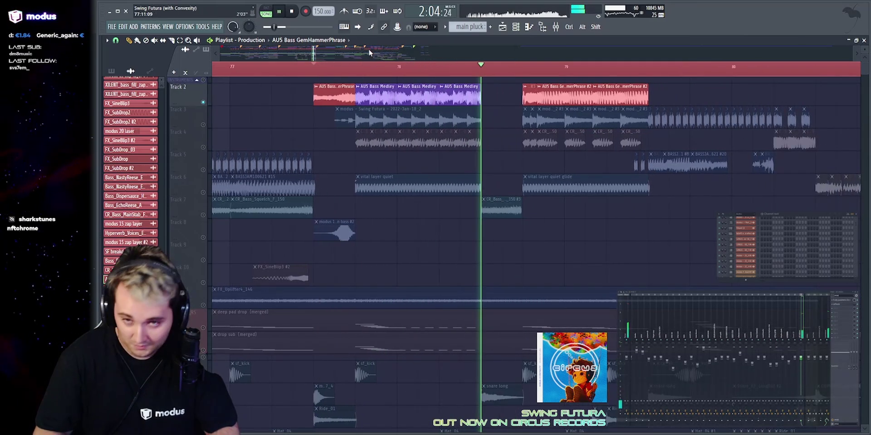
{"action": "key", "text": "space"}
Play the AU5 Bass GemHammerPhrase #2 clips on soloed track 2 from just before bar 79.
{"action": "left_click", "coordinate": [513, 71]}
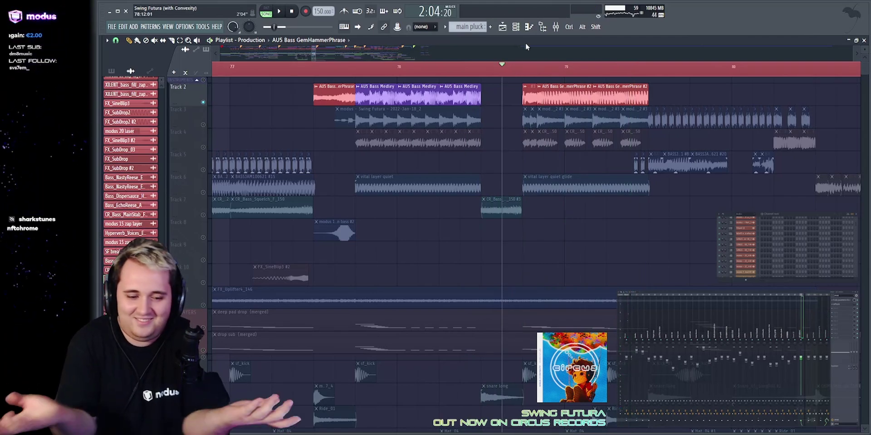
{"action": "key", "text": "space"}
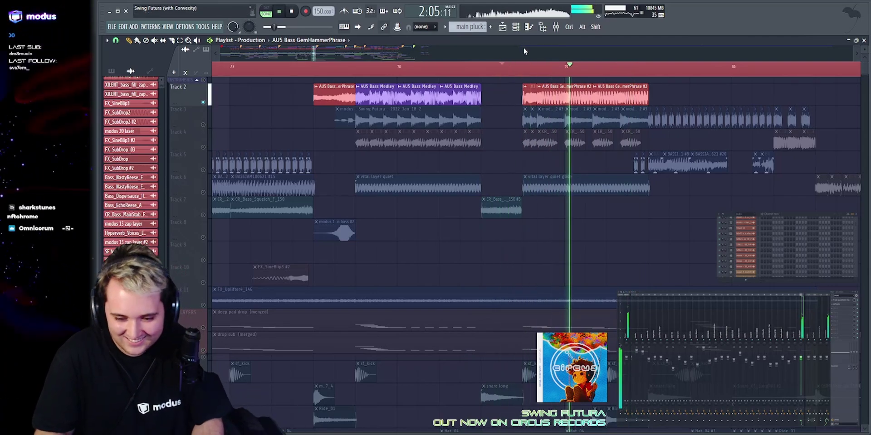
{"action": "key", "text": "space"}
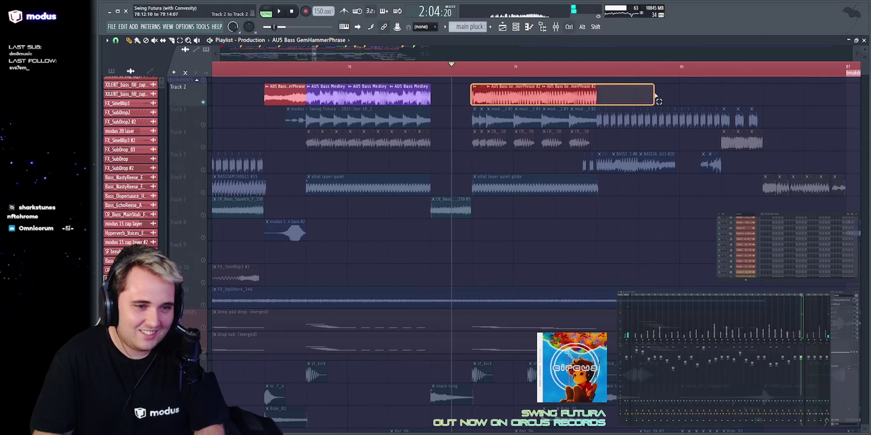
Solo track 3, enable track 2 alongside it, and play both layers from just before bar 79.
{"action": "right_click", "coordinate": [203, 125]}
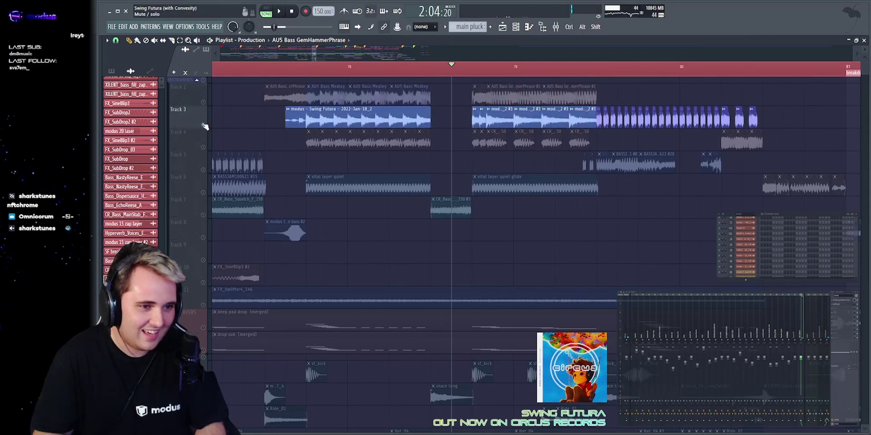
{"action": "key", "text": "space"}
{"action": "left_click", "coordinate": [203, 103]}
{"action": "key", "text": "space"}
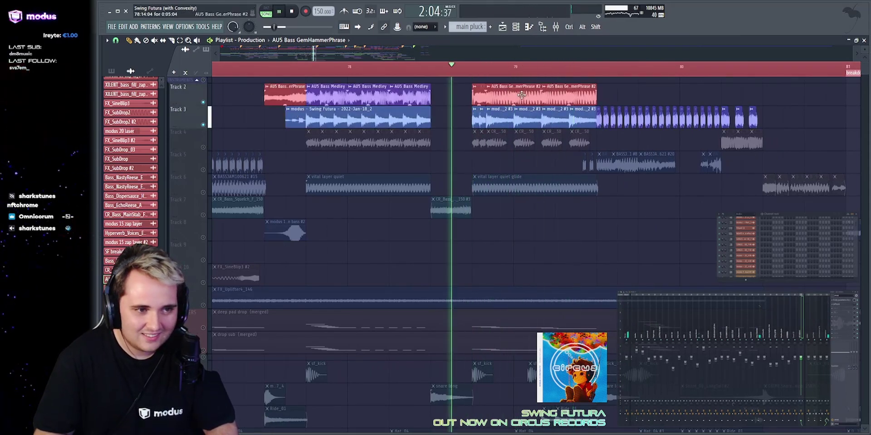
{"action": "key", "text": "space"}
{"action": "key", "text": "space"}
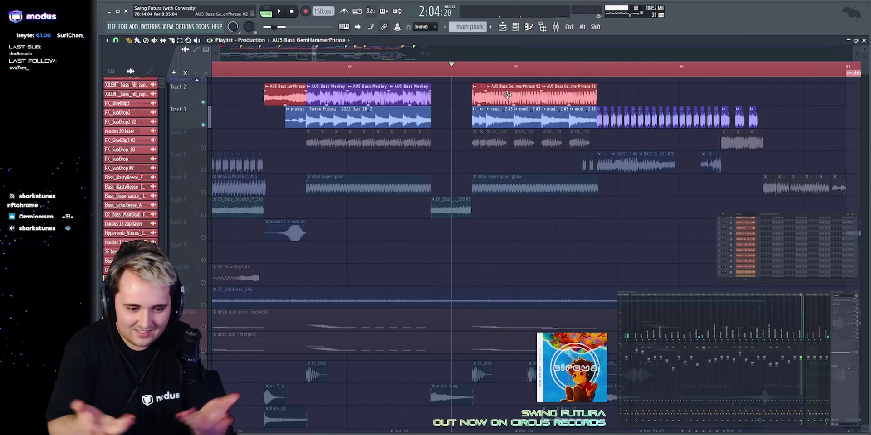
Solo track 4 and play its CR_Bass clips around bars 78 and 79.
{"action": "key", "text": "space"}
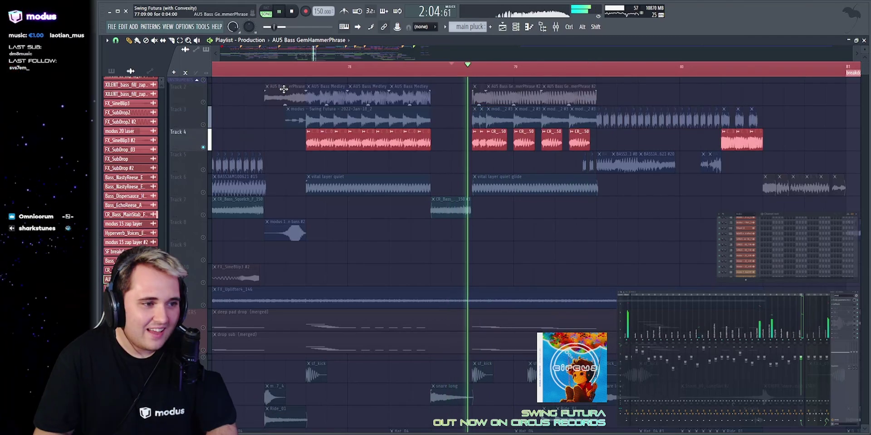
{"action": "key", "text": "space"}
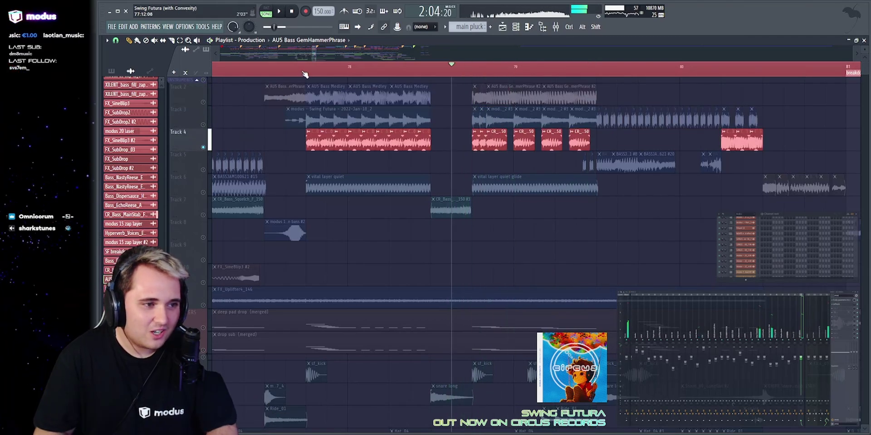
{"action": "left_click_drag", "start_coordinate": [293, 149], "coordinate": [603, 147]}
{"action": "key", "text": "ctrl+d"}
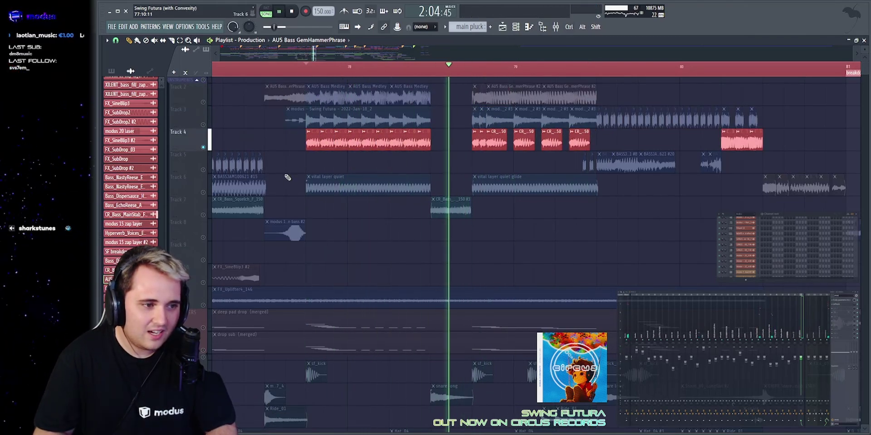
Point out the vital layer quiet clips on track 6, and play the CR_Bass_Squelch clip on soloed track 7 before bar 79.
{"action": "left_click_drag", "start_coordinate": [298, 182], "coordinate": [373, 187]}
{"action": "right_click", "coordinate": [203, 215]}
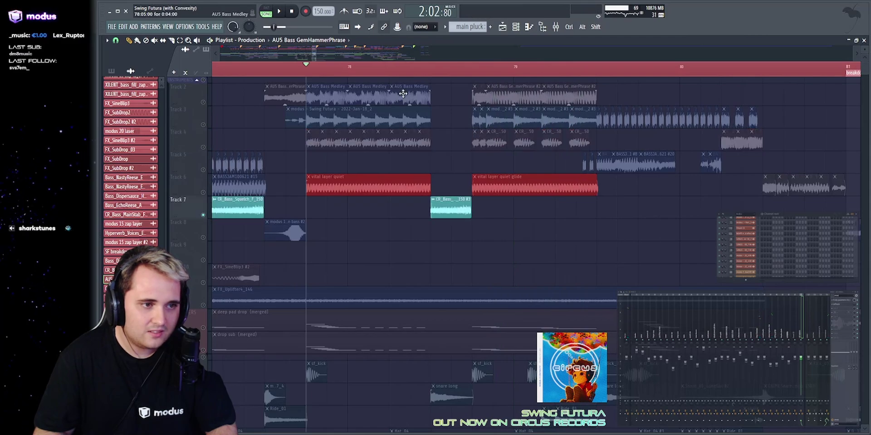
{"action": "left_click", "coordinate": [430, 64]}
{"action": "scroll", "coordinate": [430, 58], "scroll_direction": "right", "scroll_amount": 1}
{"action": "key", "text": "ctrl+d"}
{"action": "key", "text": "space"}
Restore all tracks from solo and play the full arrangement from just before bar 78 towards the breakdown.
{"action": "right_click", "coordinate": [203, 124]}
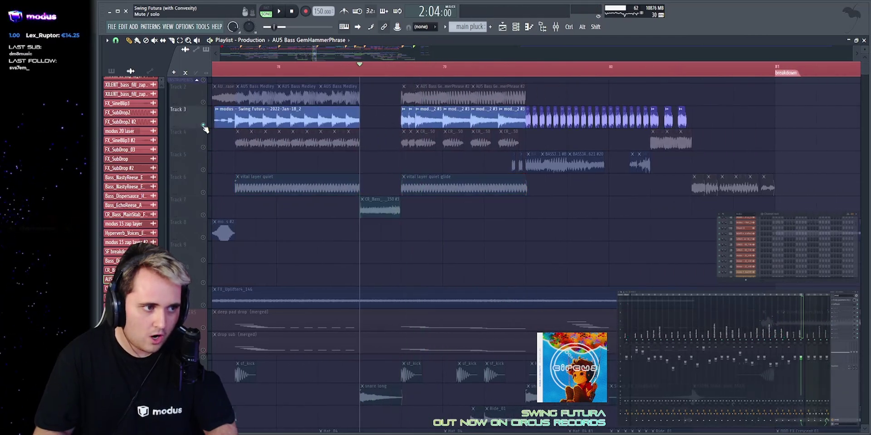
{"action": "right_click", "coordinate": [203, 125]}
{"action": "left_click", "coordinate": [235, 69]}
{"action": "key", "text": "space"}
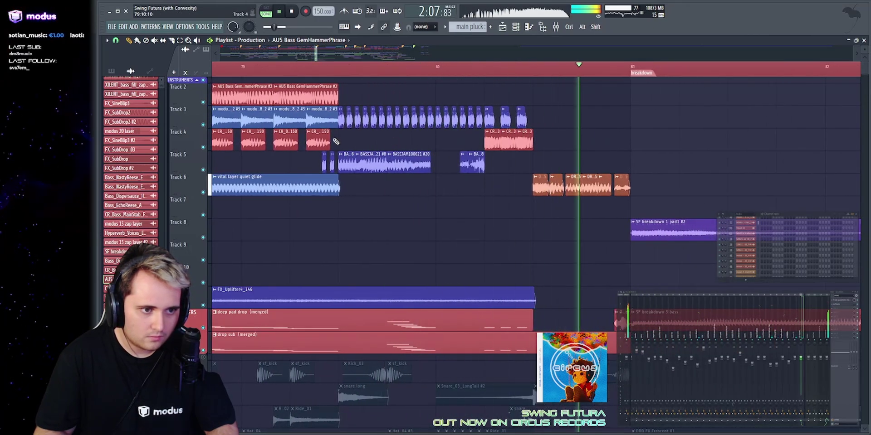
Solo track 4 and play its three CR_Bass clips in bar 80.
{"action": "right_click", "coordinate": [202, 148]}
{"action": "key", "text": "space"}
{"action": "left_click", "coordinate": [499, 69]}
{"action": "key", "text": "space"}
{"action": "scroll", "coordinate": [538, 131], "scroll_direction": "up", "scroll_amount": 5}
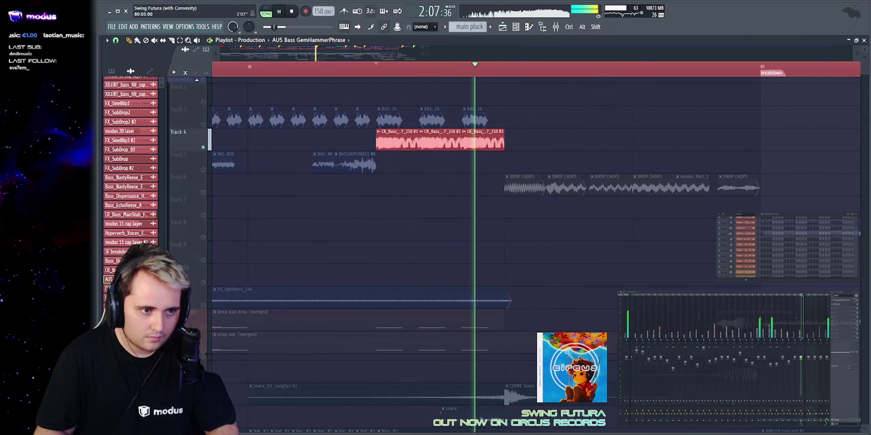
{"action": "key", "text": "space"}
Solo track 6 and play its DROP CHOPS clips leading into the breakdown at bar 81.
{"action": "scroll", "coordinate": [497, 64], "scroll_direction": "down", "scroll_amount": 3}
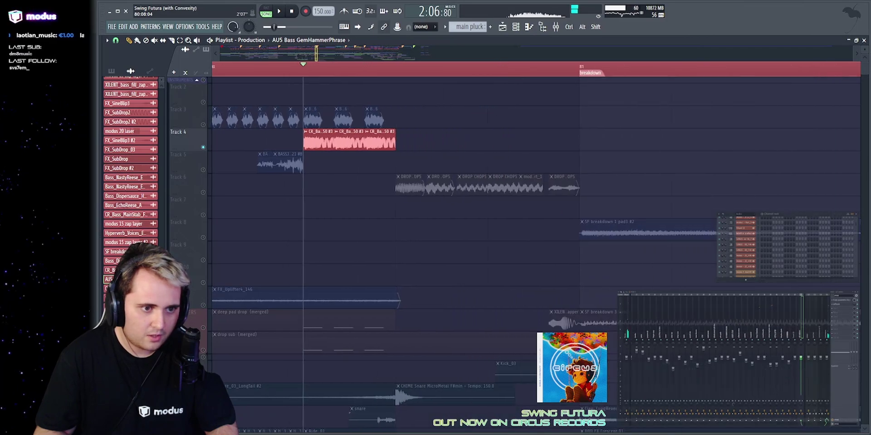
{"action": "right_click", "coordinate": [203, 192]}
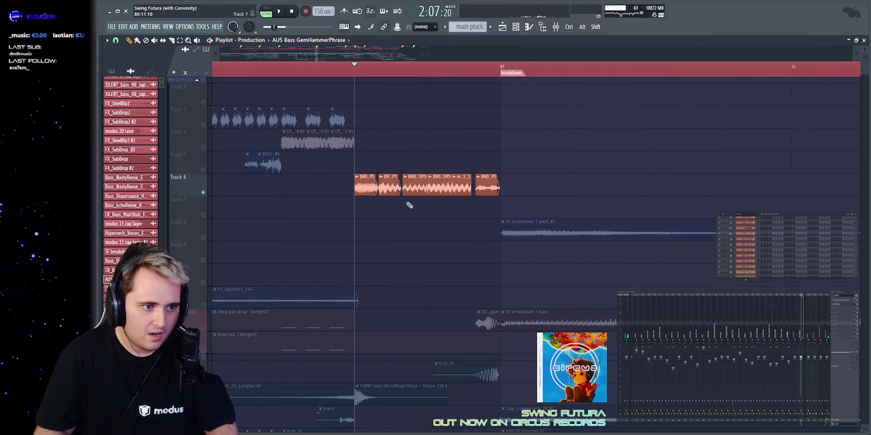
{"action": "scroll", "coordinate": [401, 66], "scroll_direction": "down", "scroll_amount": 5}
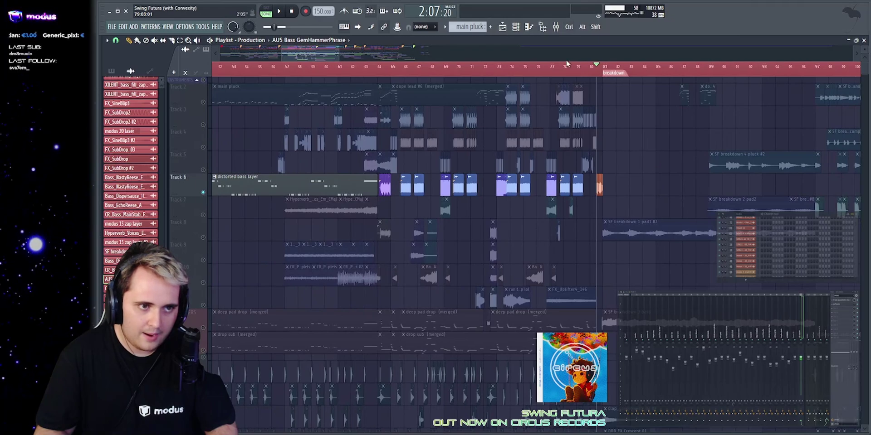
{"action": "scroll", "coordinate": [566, 63], "scroll_direction": "up", "scroll_amount": 8}
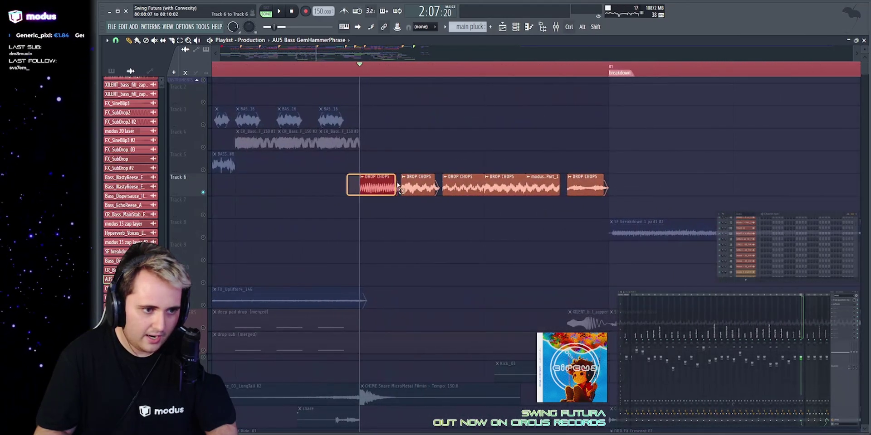
{"action": "key", "text": "space"}
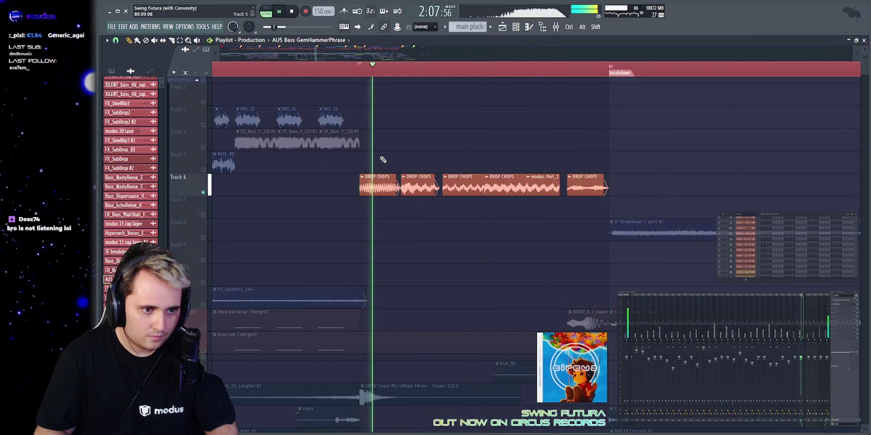
{"action": "scroll", "coordinate": [427, 57], "scroll_direction": "down", "scroll_amount": 4}
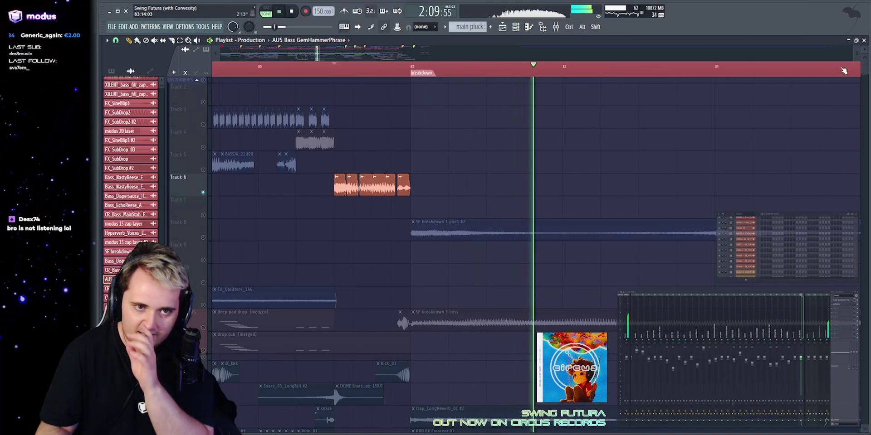
Restore the instrument tracks from solo and play the breakdown from its marker at bar 81.
{"action": "scroll", "coordinate": [594, 54], "scroll_direction": "down", "scroll_amount": 3}
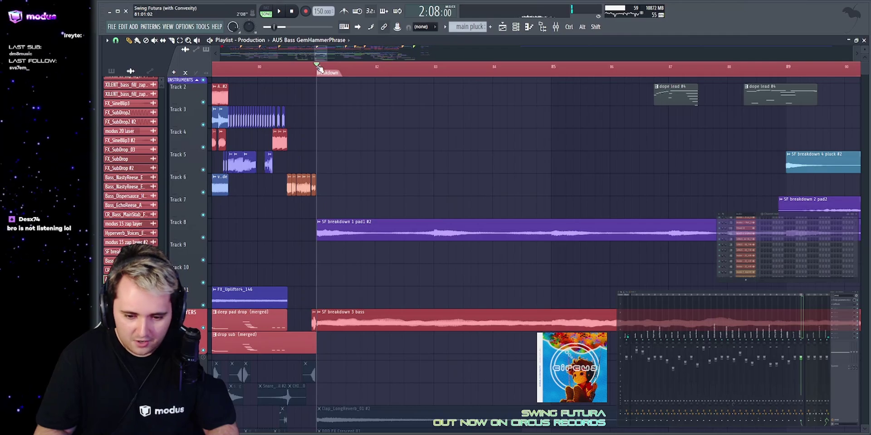
{"action": "scroll", "coordinate": [319, 53], "scroll_direction": "down", "scroll_amount": 10}
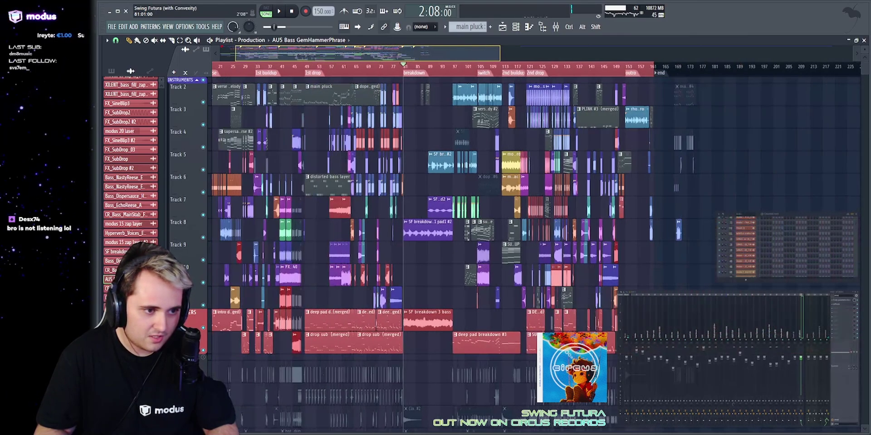
{"action": "scroll", "coordinate": [448, 48], "scroll_direction": "up", "scroll_amount": 10}
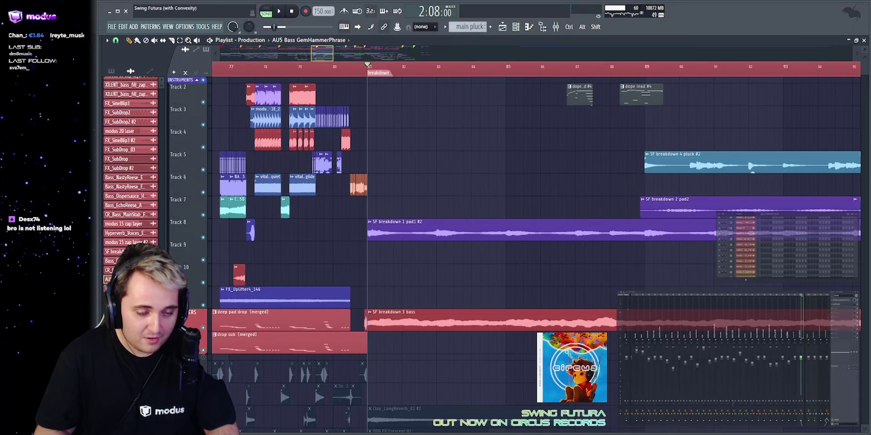
{"action": "key", "text": "space"}
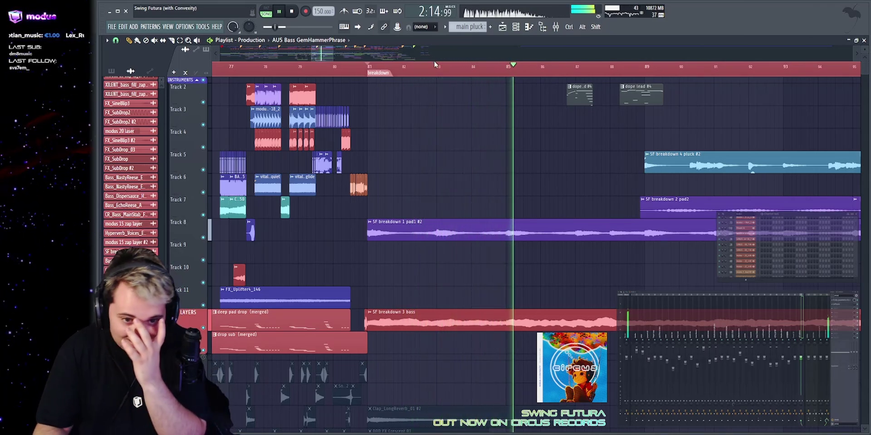
{"action": "scroll", "coordinate": [453, 56], "scroll_direction": "up", "scroll_amount": 2}
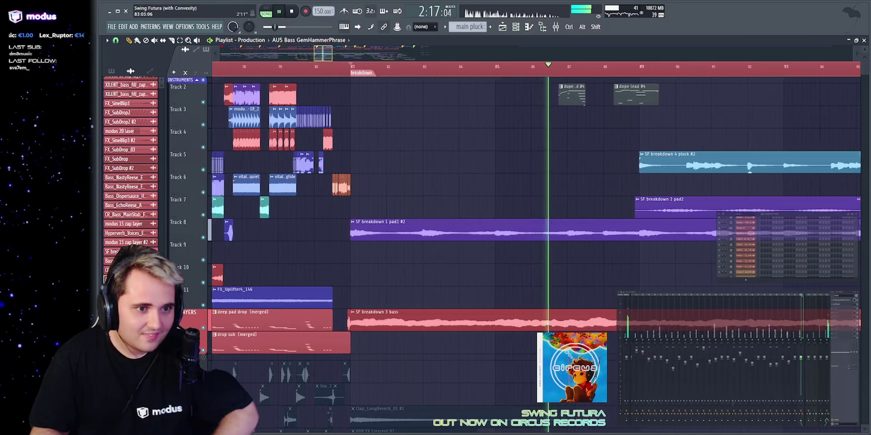
{"action": "scroll", "coordinate": [544, 86], "scroll_direction": "down", "scroll_amount": 1}
Point out the dope lead #4 clips on track 2 and follow the playback past bar 97.
{"action": "left_click_drag", "start_coordinate": [520, 84], "coordinate": [696, 103]}
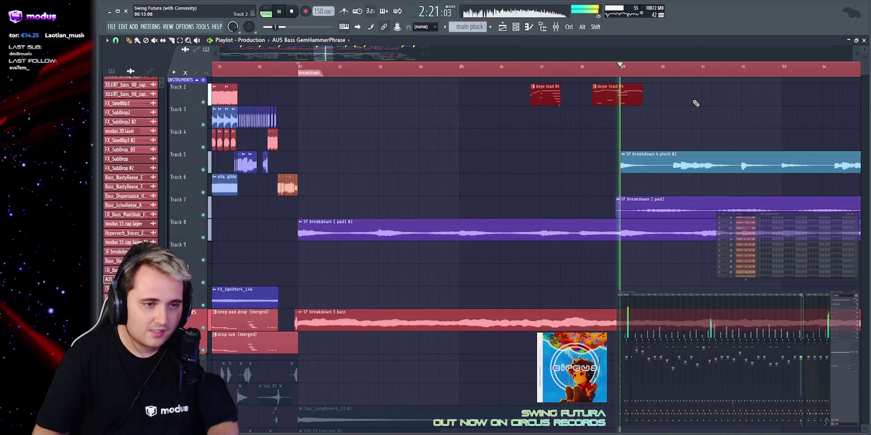
{"action": "left_click", "coordinate": [692, 100], "text": "ctrl"}
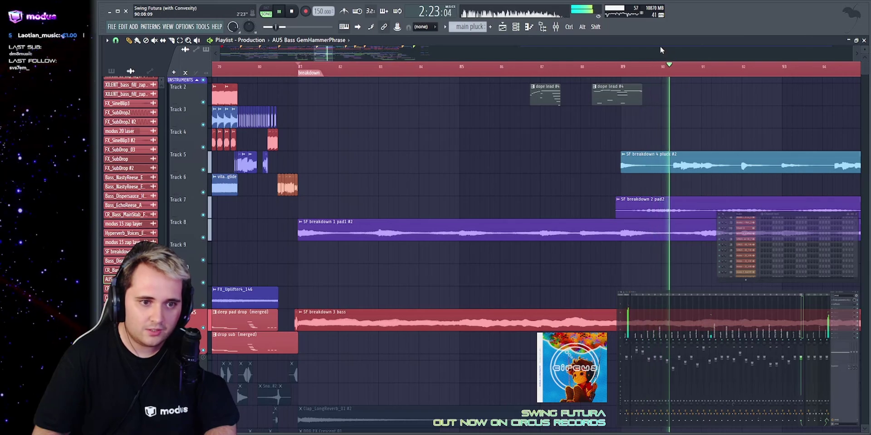
{"action": "left_click_drag", "start_coordinate": [333, 53], "coordinate": [338, 54]}
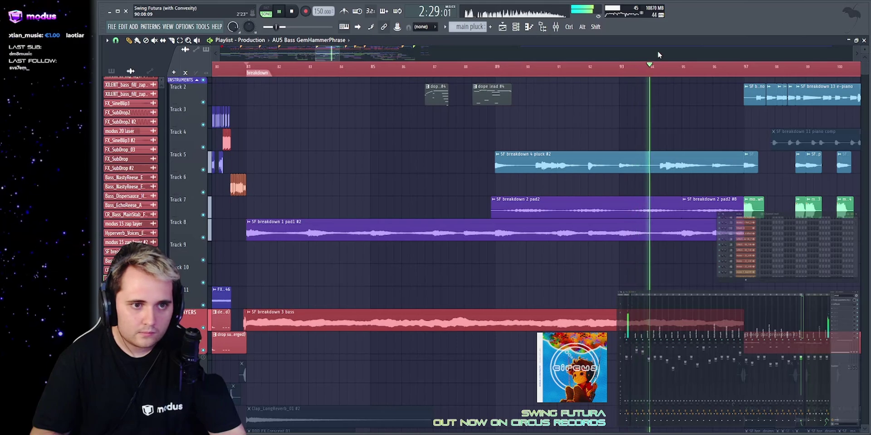
{"action": "scroll", "coordinate": [657, 50], "scroll_direction": "down", "scroll_amount": 1}
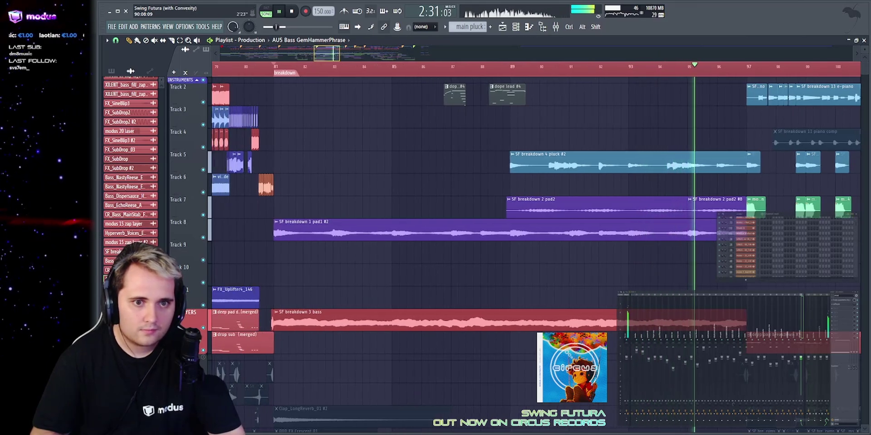
{"action": "scroll", "coordinate": [536, 244], "scroll_direction": "down", "scroll_amount": 3}
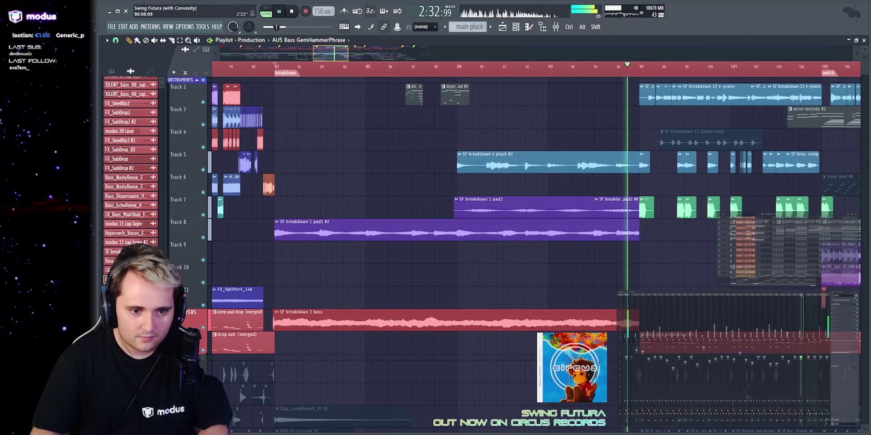
{"action": "scroll", "coordinate": [536, 244], "scroll_direction": "right", "scroll_amount": 3}
{"action": "scroll", "coordinate": [454, 245], "scroll_direction": "right", "scroll_amount": 2}
{"action": "scroll", "coordinate": [417, 245], "scroll_direction": "up", "scroll_amount": 4}
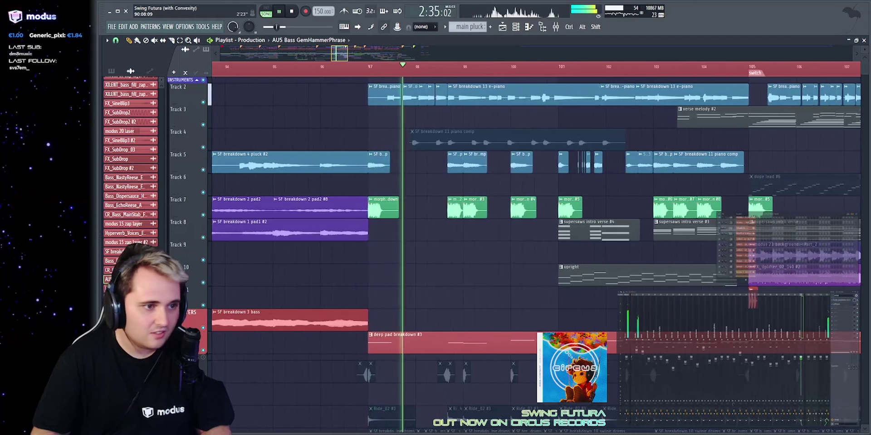
Play the e-piano section from bar 97 and point out the piano comp and green morph clips around bar 98.
{"action": "left_click_drag", "start_coordinate": [657, 51], "coordinate": [657, 51]}
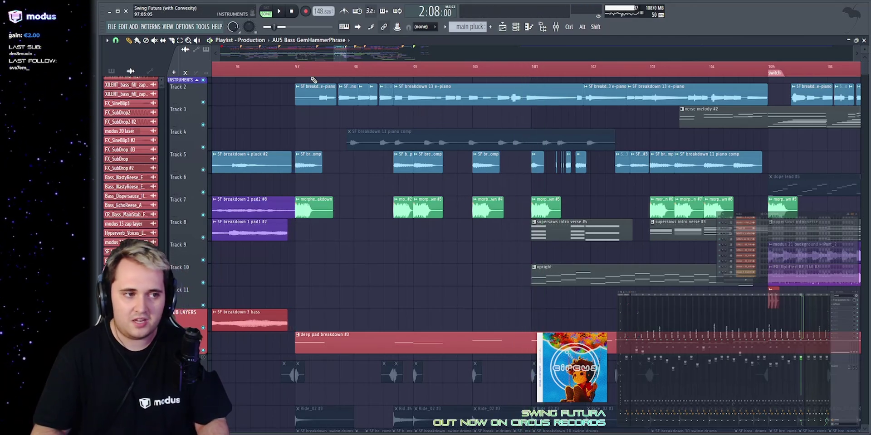
{"action": "key", "text": "space"}
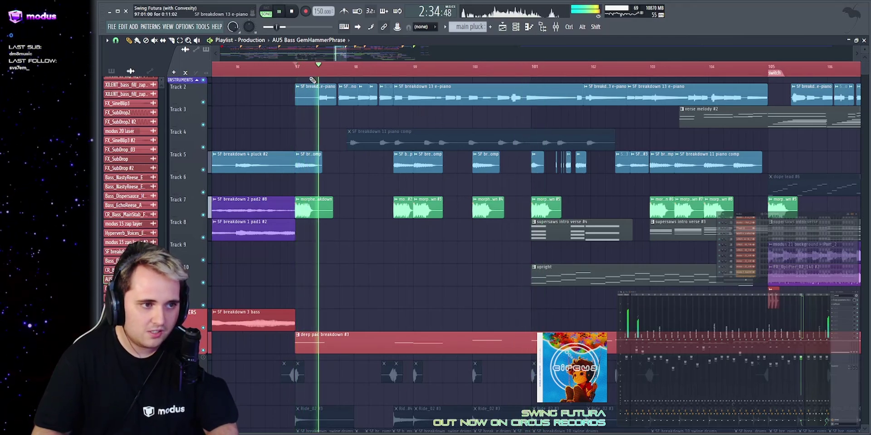
{"action": "left_click_drag", "start_coordinate": [379, 211], "coordinate": [446, 173]}
{"action": "left_click", "coordinate": [462, 172], "text": "ctrl"}
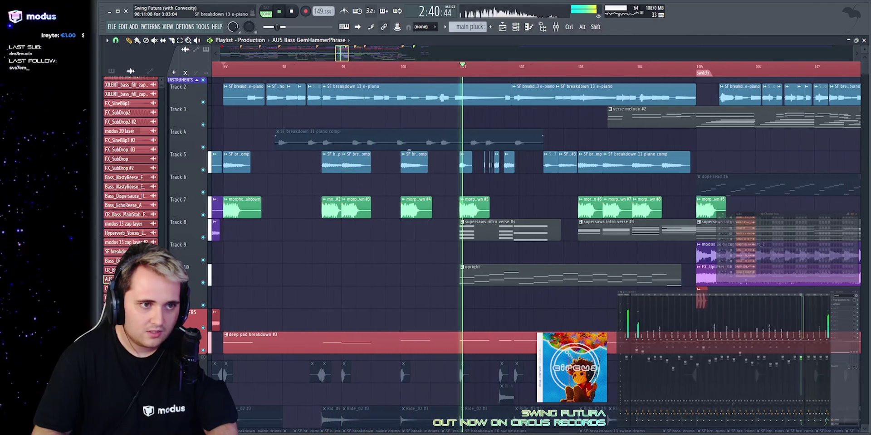
{"action": "key", "text": "space"}
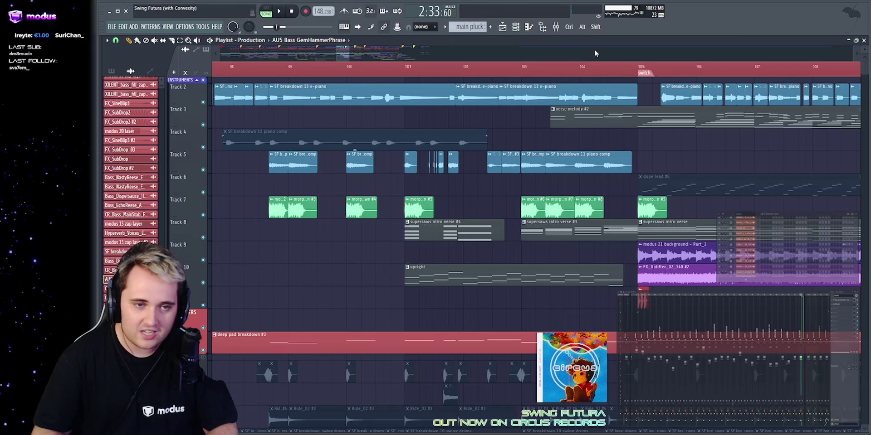
Play the arrangement from bar 101 through the switch marker, then stop playback.
{"action": "scroll", "coordinate": [595, 53], "scroll_direction": "down", "scroll_amount": 6}
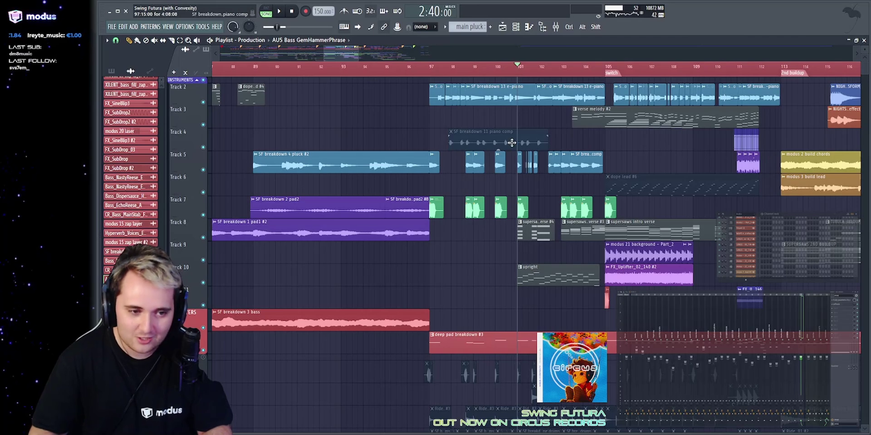
{"action": "key", "text": "space"}
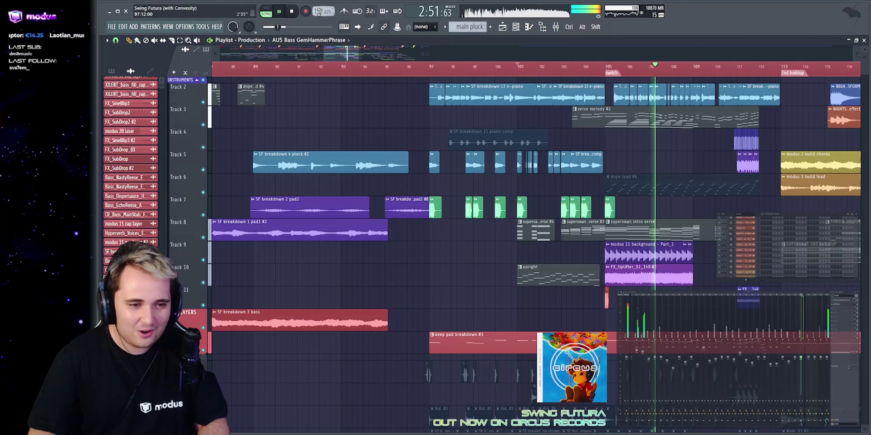
{"action": "key", "text": "space"}
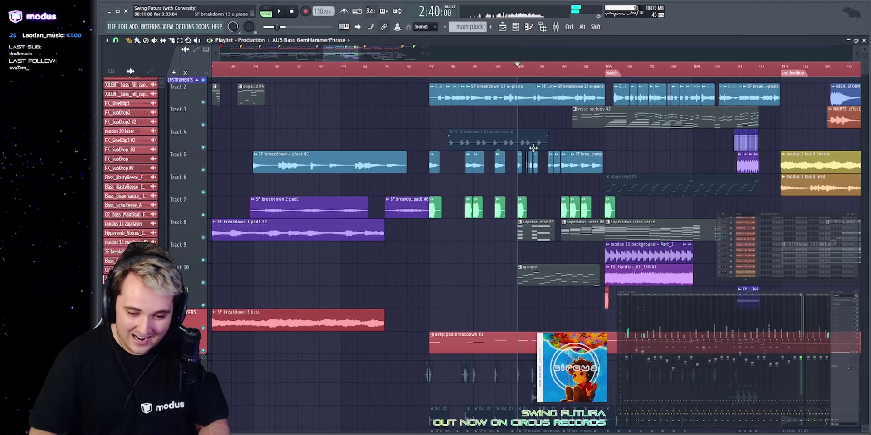
Place the playhead in bar 96 and point out the clips around the switch section up to the 2nd buildup.
{"action": "left_click", "coordinate": [412, 68]}
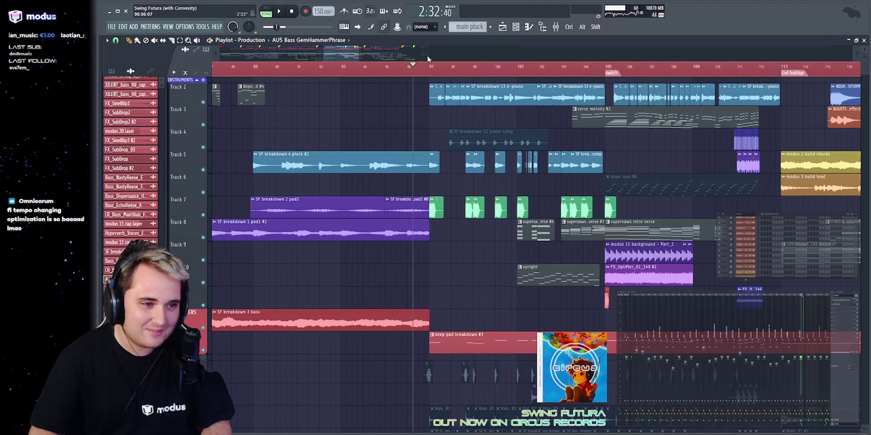
{"action": "left_click_drag", "start_coordinate": [341, 54], "coordinate": [337, 47]}
{"action": "scroll", "coordinate": [432, 52], "scroll_direction": "up", "scroll_amount": 2}
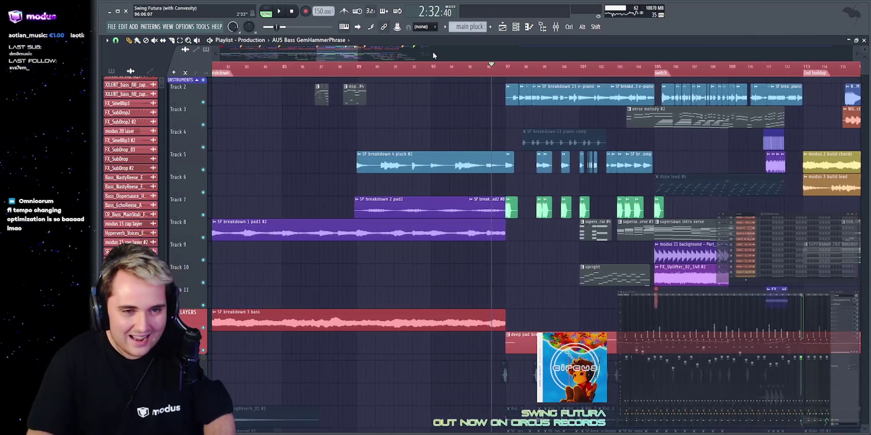
{"action": "left_click_drag", "start_coordinate": [639, 90], "coordinate": [809, 341]}
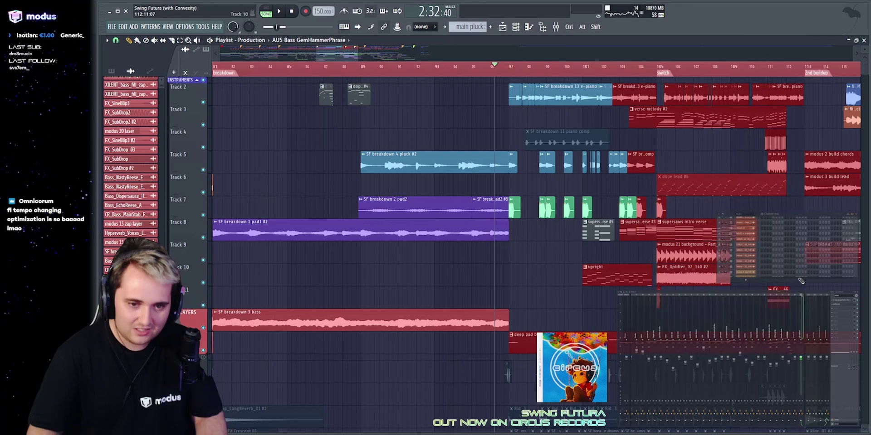
{"action": "left_click", "coordinate": [800, 281], "text": "ctrl"}
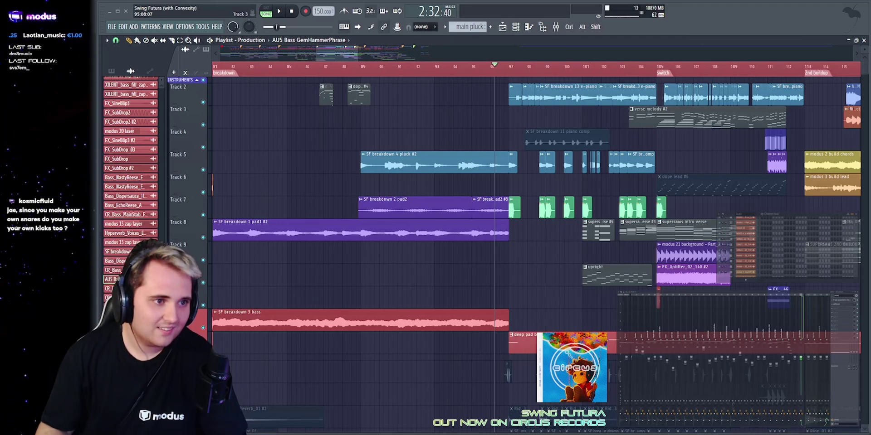
Inspect the breakdown's effect tracks and highlight the FX Crescent 01 and Bender - Boom - Anubis 2 clips at bar 81.
{"action": "left_click_drag", "start_coordinate": [338, 54], "coordinate": [328, 60]}
{"action": "scroll", "coordinate": [533, 232], "scroll_direction": "up", "scroll_amount": 3}
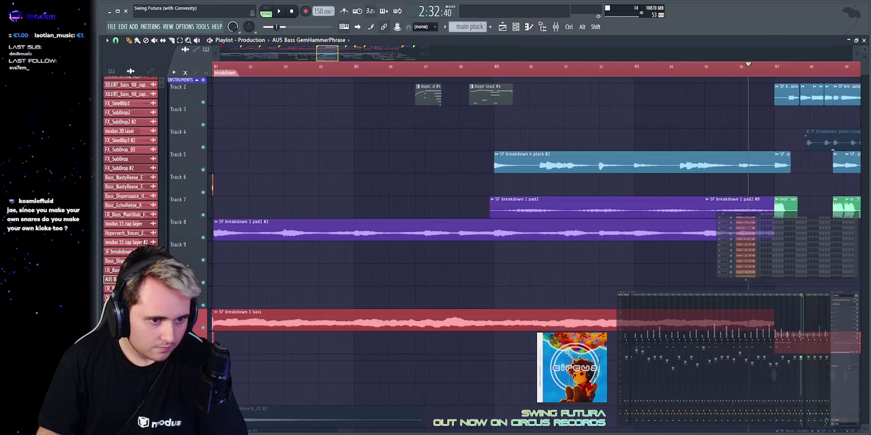
{"action": "scroll", "coordinate": [533, 232], "scroll_direction": "down", "scroll_amount": 5}
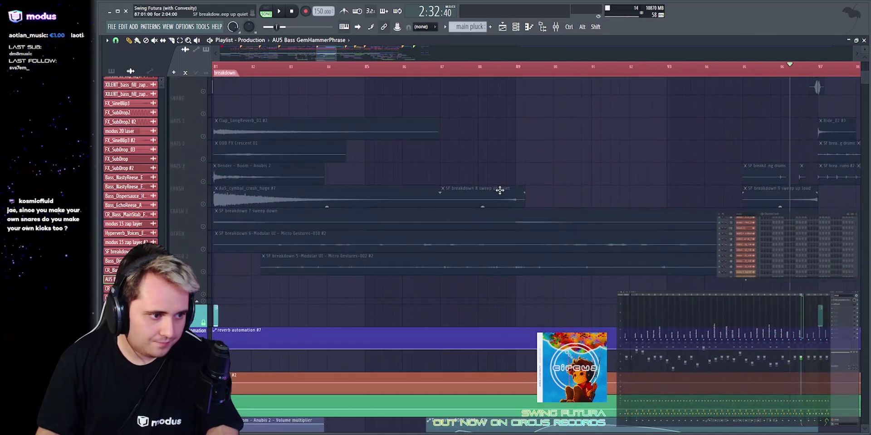
{"action": "scroll", "coordinate": [272, 159], "scroll_direction": "down", "scroll_amount": 5}
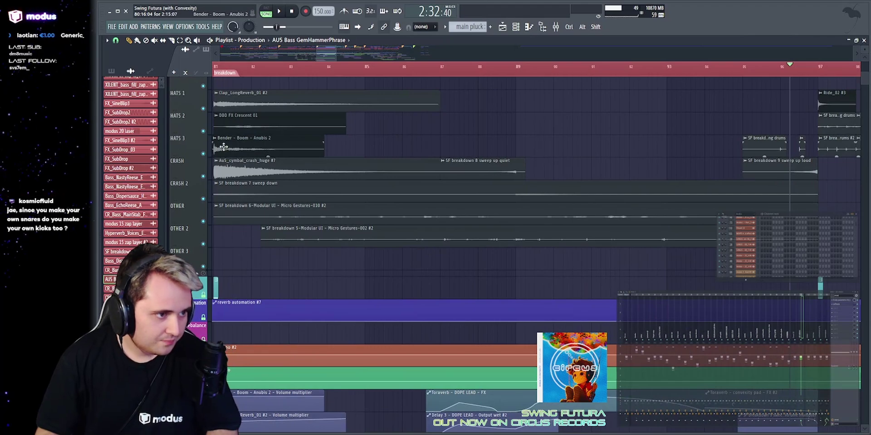
{"action": "left_click_drag", "start_coordinate": [247, 116], "coordinate": [274, 142]}
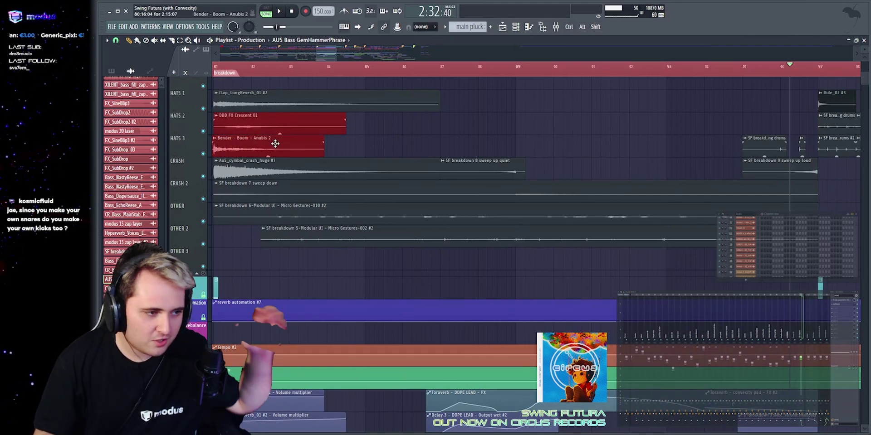
Solo the CRASH 2, OTHER and OTHER 2 tracks and play the sweep down and Micro Gestures layers from bar 82.
{"action": "right_click", "coordinate": [203, 199]}
{"action": "left_click", "coordinate": [203, 222]}
{"action": "left_click", "coordinate": [204, 244]}
{"action": "left_click", "coordinate": [265, 68]}
{"action": "key", "text": "space"}
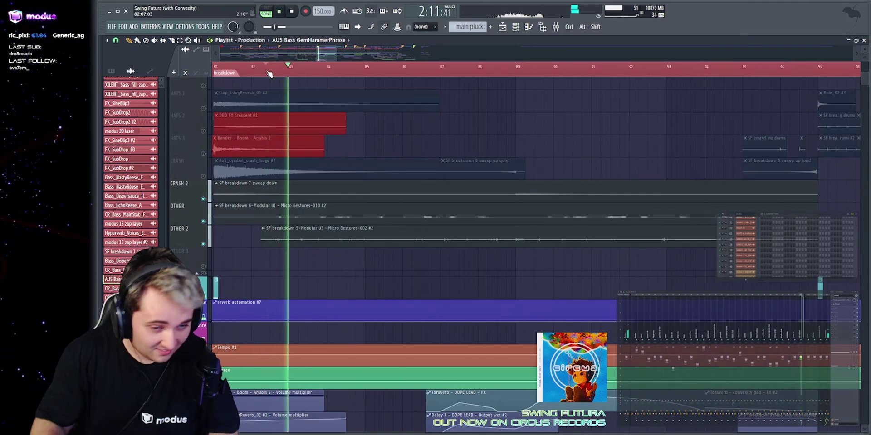
{"action": "left_click", "coordinate": [499, 125], "text": "ctrl"}
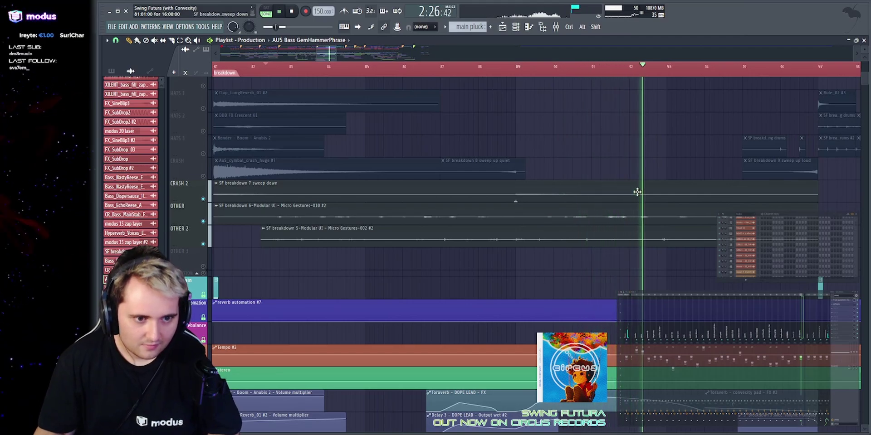
{"action": "double_click", "coordinate": [626, 233]}
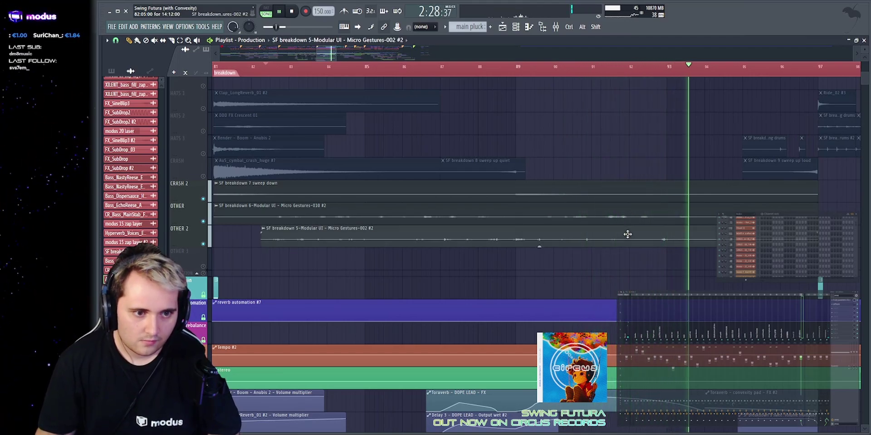
Inspect the channel settings of the Micro Gestures-010 #2 clip, then stop playback and look over the breakdown's effect layers.
{"action": "double_click", "coordinate": [631, 206]}
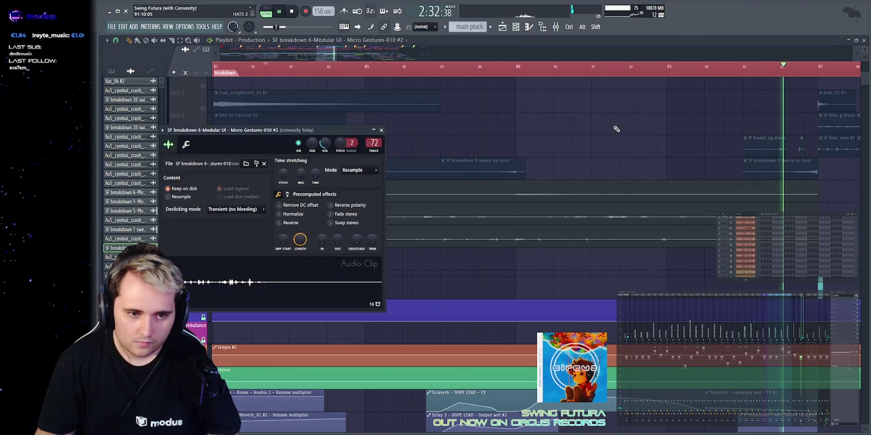
{"action": "key", "text": "space"}
{"action": "left_click_drag", "start_coordinate": [326, 53], "coordinate": [327, 53]}
{"action": "scroll", "coordinate": [645, 64], "scroll_direction": "down", "scroll_amount": 1}
{"action": "scroll", "coordinate": [645, 65], "scroll_direction": "up", "scroll_amount": 2}
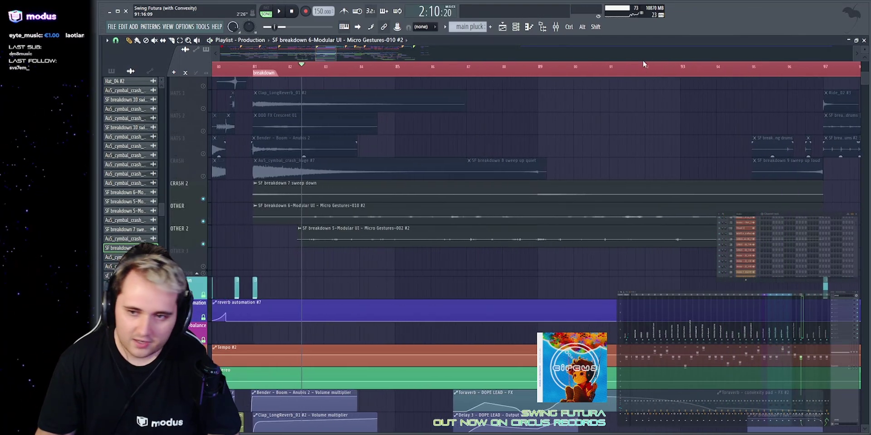
{"action": "left_click_drag", "start_coordinate": [773, 190], "coordinate": [662, 257]}
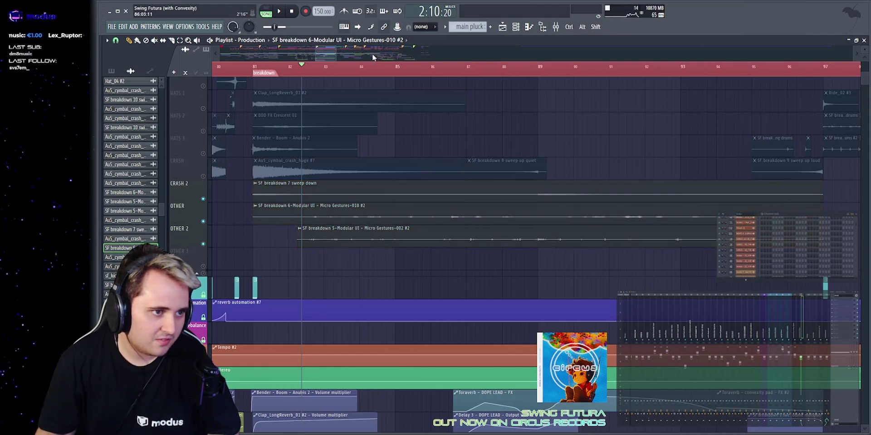
{"action": "left_click_drag", "start_coordinate": [335, 54], "coordinate": [339, 54]}
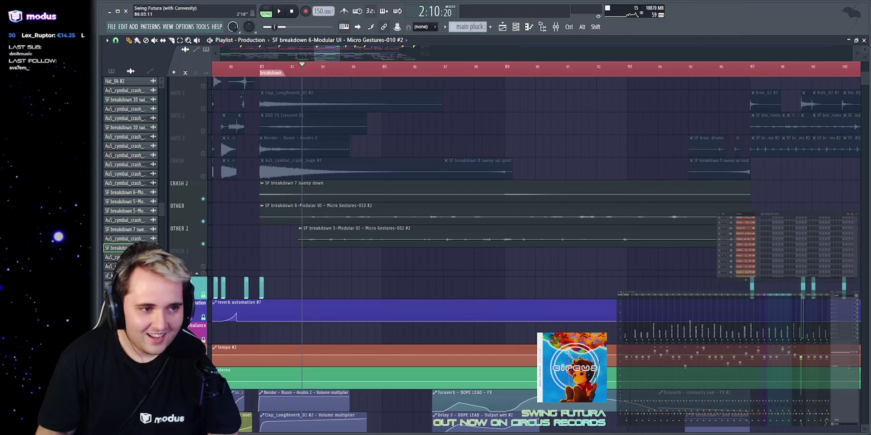
{"action": "scroll", "coordinate": [245, 97], "scroll_direction": "up", "scroll_amount": 2}
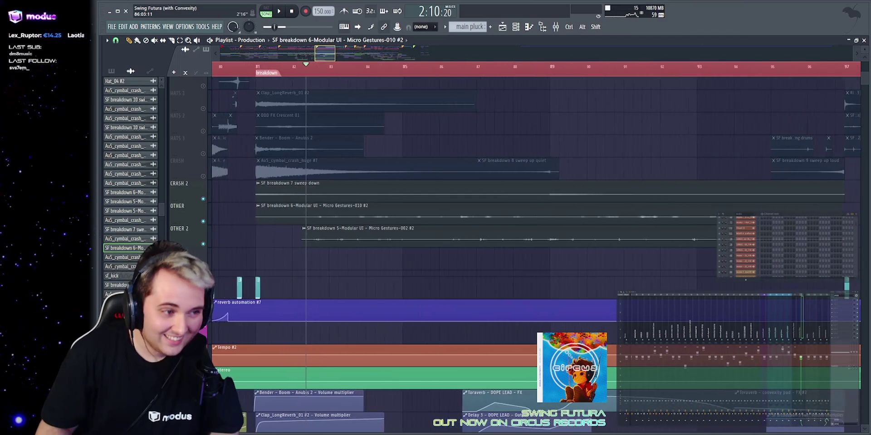
Solo the HATS 2 track and play the FX Crescent 01 clip from bar 81, then stop playback.
{"action": "right_click", "coordinate": [206, 132]}
{"action": "scroll", "coordinate": [309, 50], "scroll_direction": "up", "scroll_amount": 2}
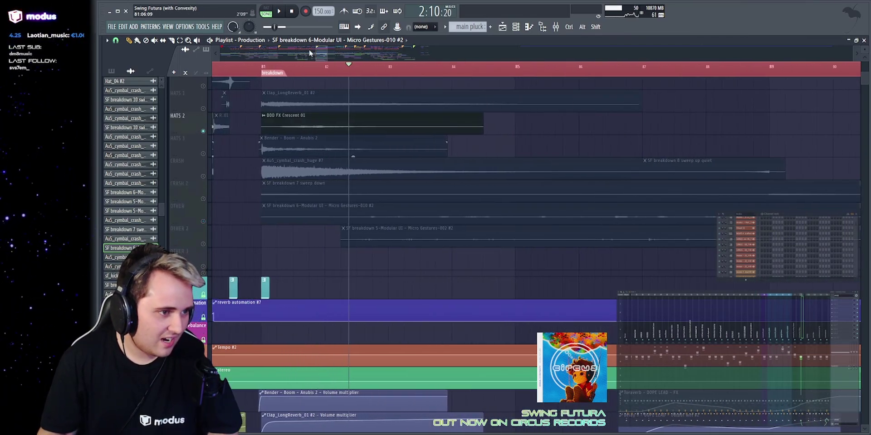
{"action": "left_click", "coordinate": [278, 71]}
{"action": "key", "text": "space"}
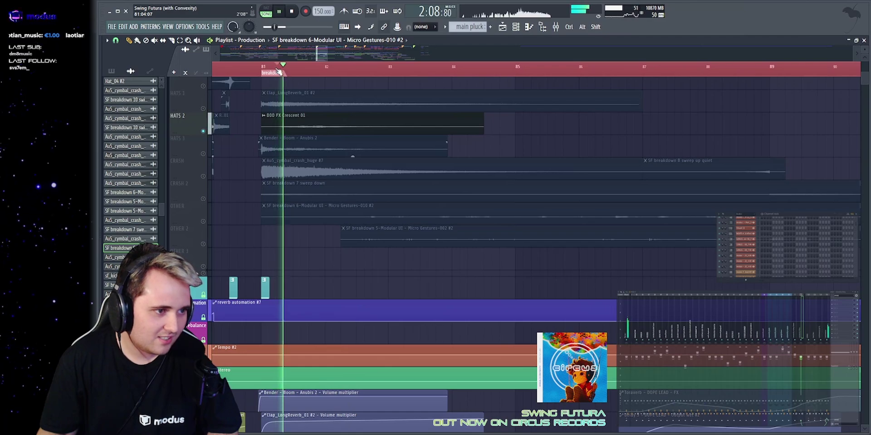
{"action": "scroll", "coordinate": [370, 159], "scroll_direction": "up", "scroll_amount": 6}
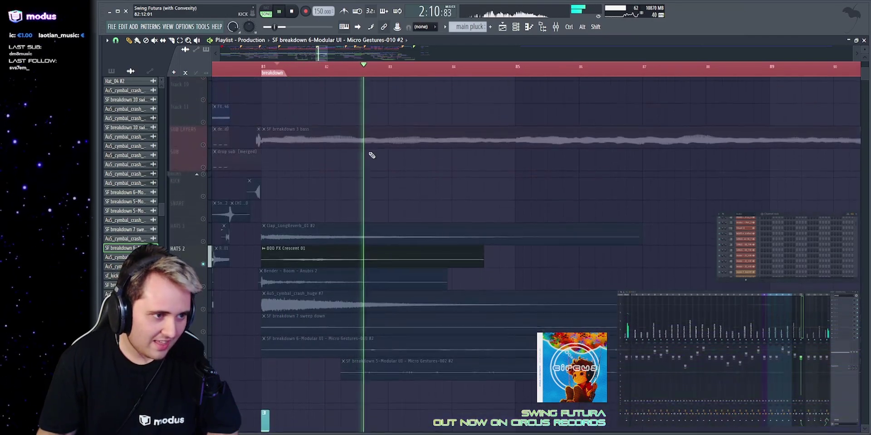
{"action": "key", "text": "space"}
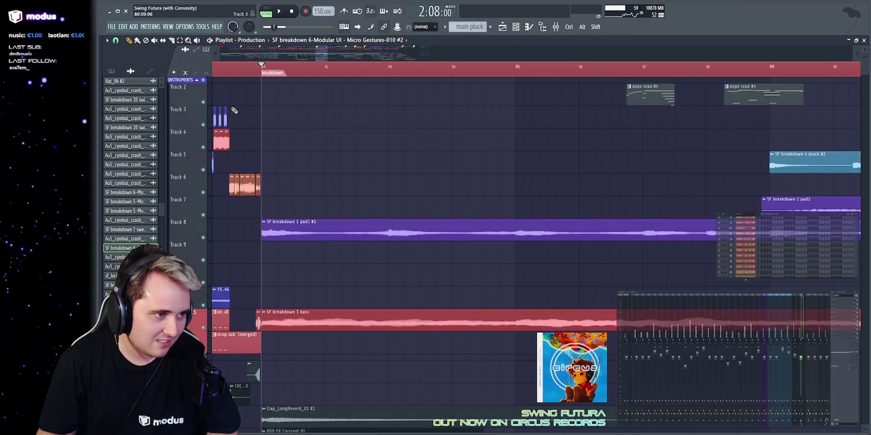
Play the full breakdown from bar 81, then solo HATS 2 again and replay the FX Crescent 01 layer for comparison.
{"action": "key", "text": "space"}
{"action": "scroll", "coordinate": [301, 184], "scroll_direction": "down", "scroll_amount": 8}
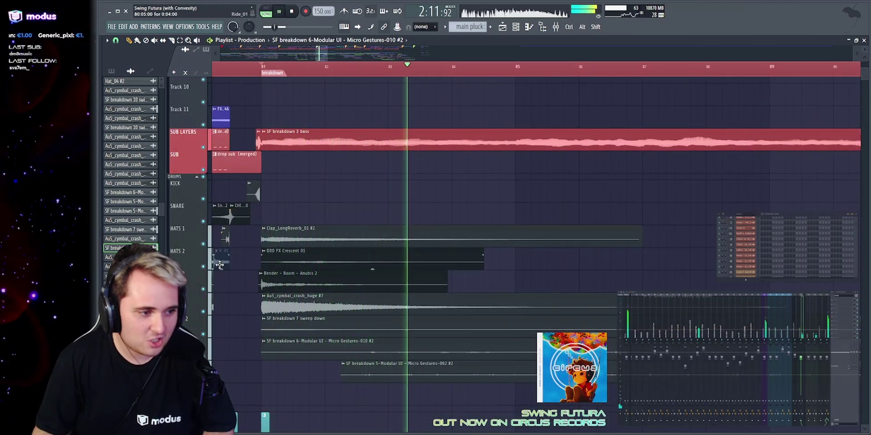
{"action": "right_click", "coordinate": [204, 267]}
{"action": "key", "text": "space"}
{"action": "key", "text": "space"}
{"action": "scroll", "coordinate": [305, 222], "scroll_direction": "down", "scroll_amount": 1}
{"action": "scroll", "coordinate": [306, 222], "scroll_direction": "down", "scroll_amount": 3}
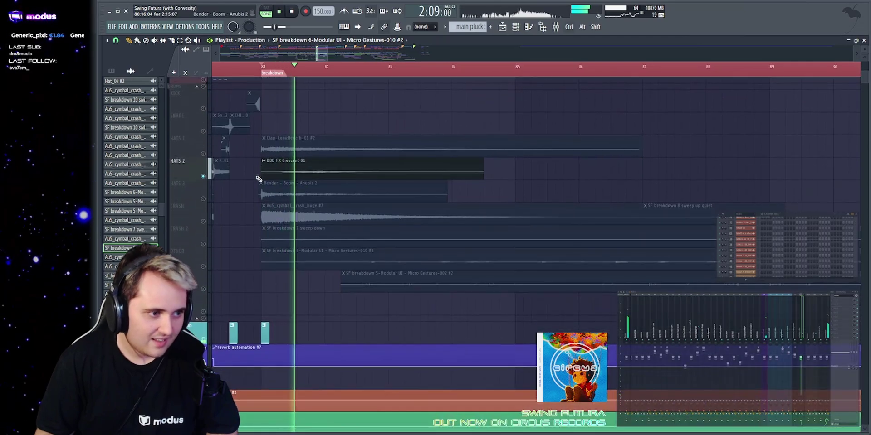
{"action": "scroll", "coordinate": [255, 203], "scroll_direction": "down", "scroll_amount": 4}
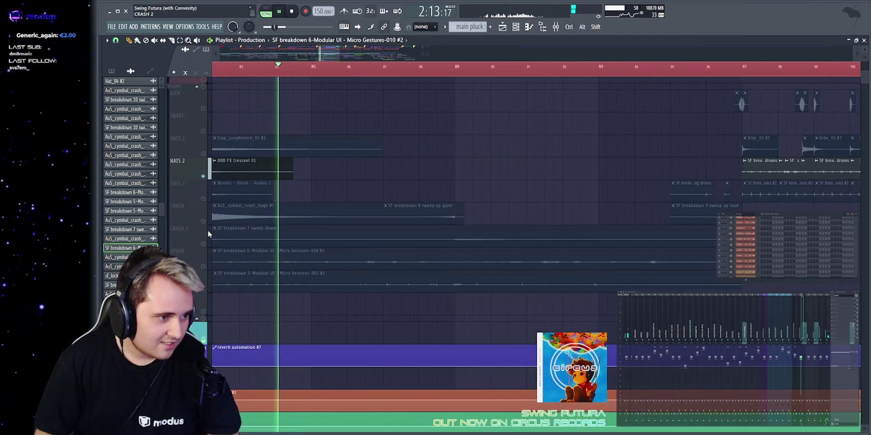
Unsolo the HATS 2 track and play all breakdown tracks from bar 88, then stop playback.
{"action": "right_click", "coordinate": [203, 176]}
{"action": "key", "text": "space"}
{"action": "left_click", "coordinate": [445, 68]}
{"action": "key", "text": "space"}
{"action": "scroll", "coordinate": [443, 142], "scroll_direction": "up", "scroll_amount": 6}
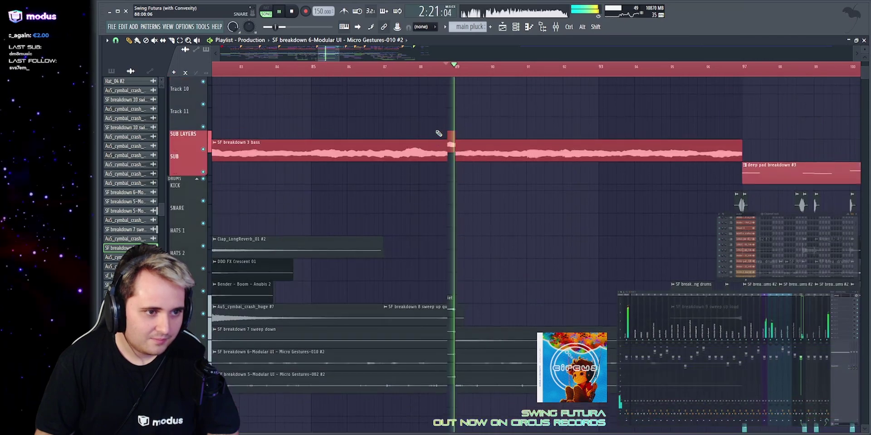
{"action": "key", "text": "space"}
Solo Track 8 and audition the SF breakdown 1 pad1 #2 clip from bar 81.
{"action": "right_click", "coordinate": [203, 237]}
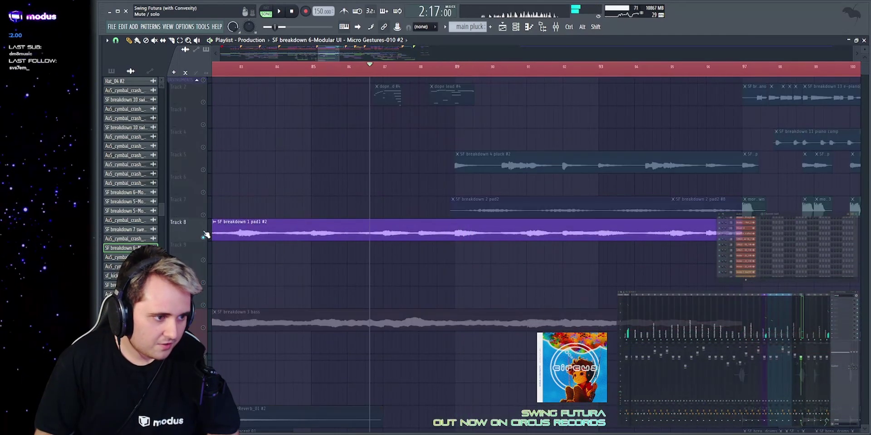
{"action": "scroll", "coordinate": [317, 72], "scroll_direction": "left", "scroll_amount": 3}
{"action": "left_click", "coordinate": [272, 67]}
{"action": "key", "text": "space"}
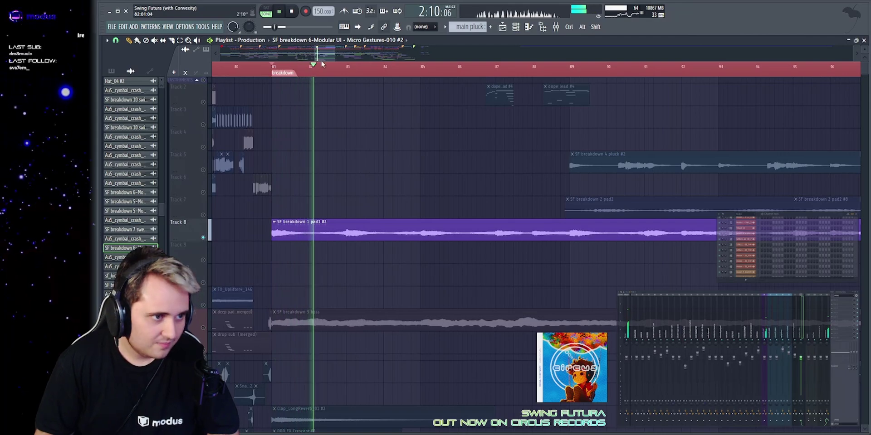
{"action": "scroll", "coordinate": [275, 66], "scroll_direction": "up", "scroll_amount": 2}
{"action": "key", "text": "space"}
Inspect the pad1 #2 clip's channel settings and the Crystallizer effect on its mixer track while the pad plays.
{"action": "left_click", "coordinate": [437, 241]}
{"action": "double_click", "coordinate": [438, 241]}
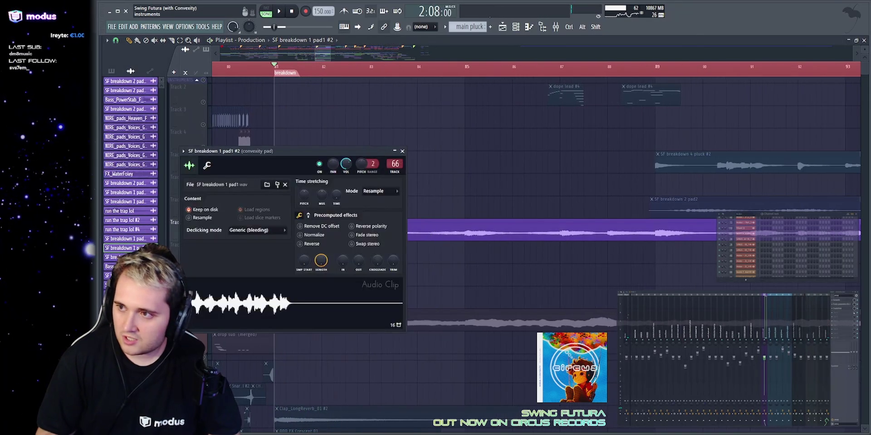
{"action": "key", "text": "space"}
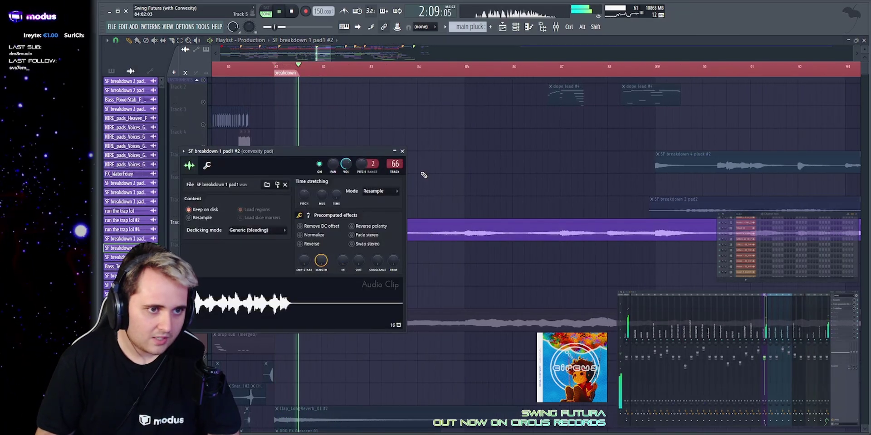
{"action": "key", "text": "Escape"}
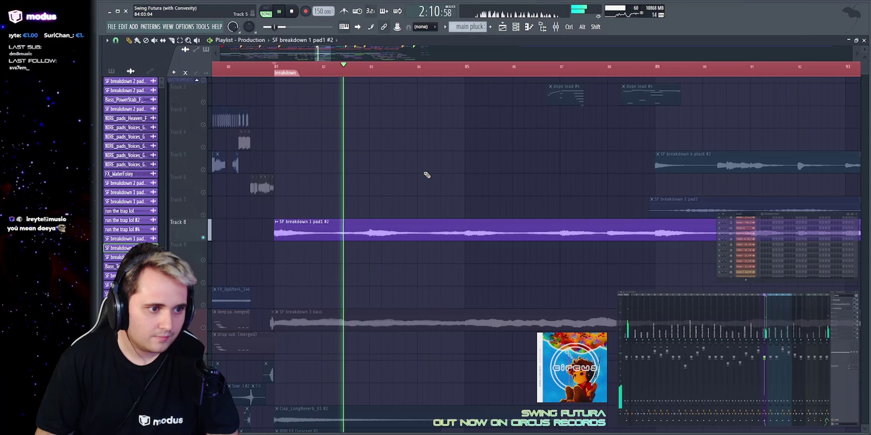
{"action": "left_click", "coordinate": [837, 309]}
{"action": "left_click_drag", "start_coordinate": [509, 87], "coordinate": [411, 114]}
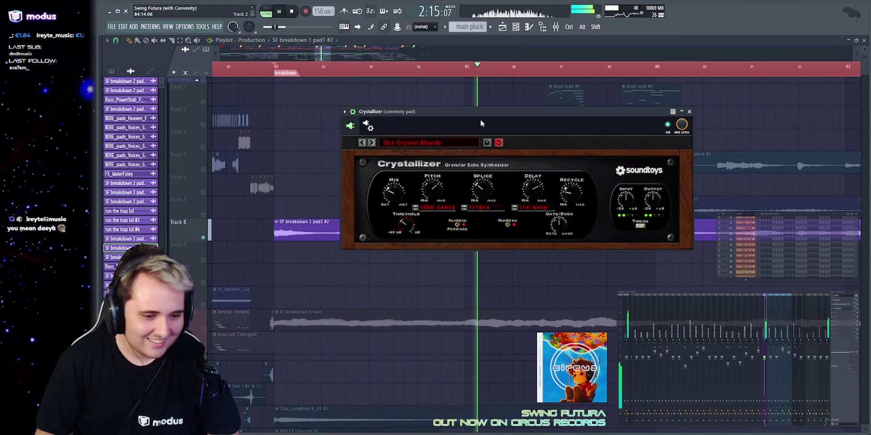
{"action": "key", "text": "Escape"}
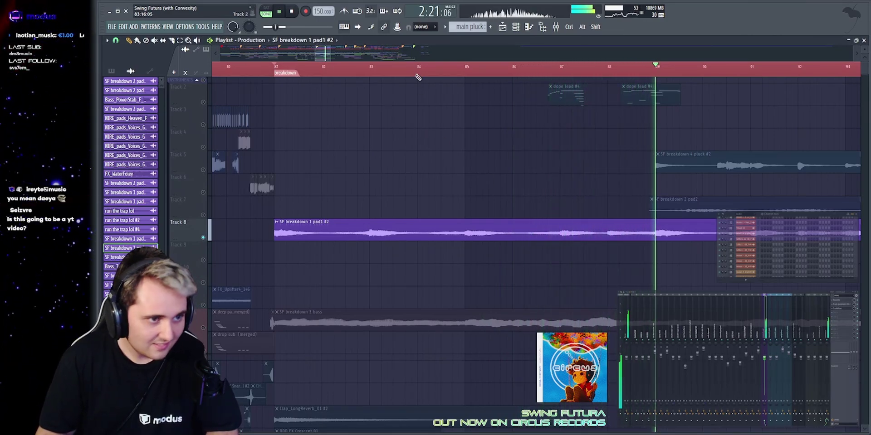
Follow the soloed pad through the breakdown, then replay it from bar 89 and stop playback.
{"action": "left_click_drag", "start_coordinate": [323, 53], "coordinate": [327, 53]}
{"action": "scroll", "coordinate": [429, 263], "scroll_direction": "down", "scroll_amount": 1}
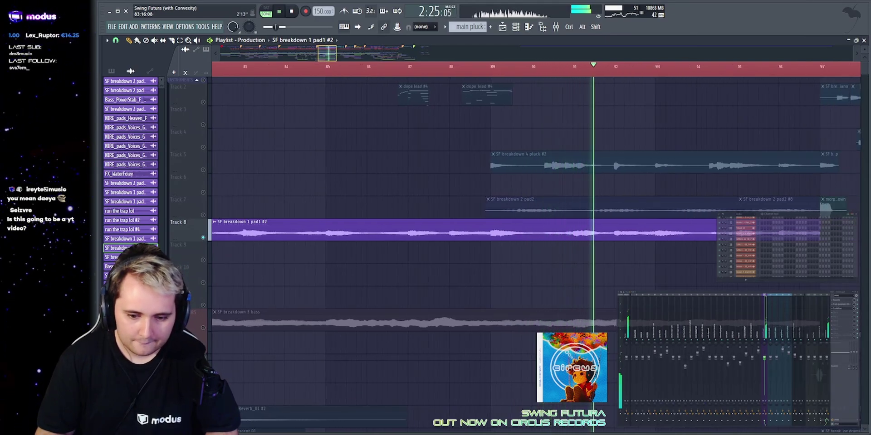
{"action": "scroll", "coordinate": [362, 263], "scroll_direction": "down", "scroll_amount": 1}
{"action": "scroll", "coordinate": [428, 54], "scroll_direction": "up", "scroll_amount": 3}
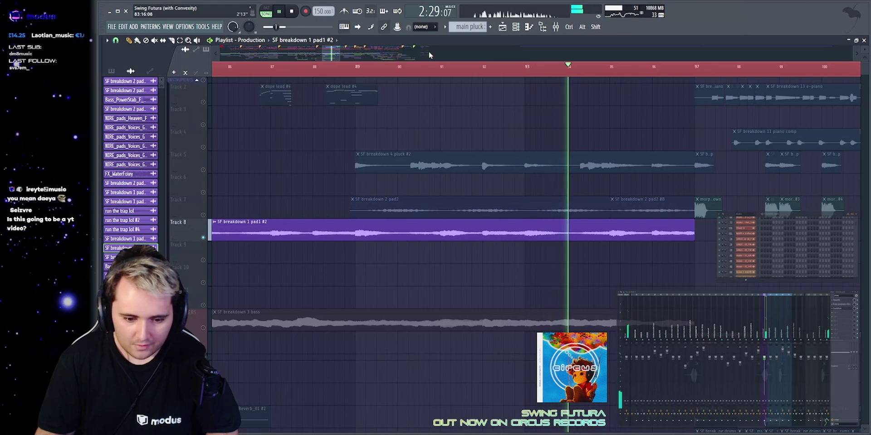
{"action": "key", "text": "space"}
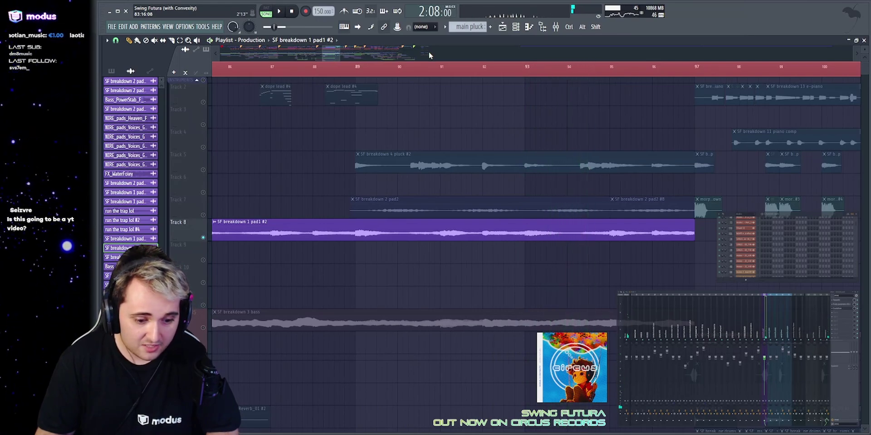
{"action": "left_click", "coordinate": [356, 69]}
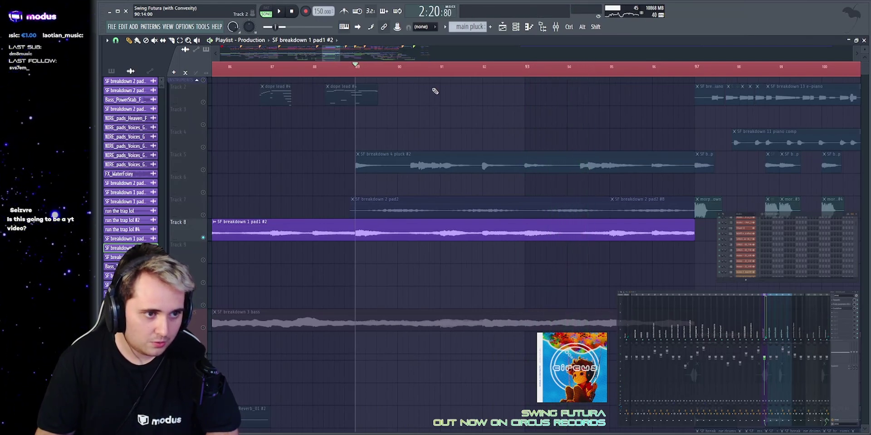
{"action": "key", "text": "space"}
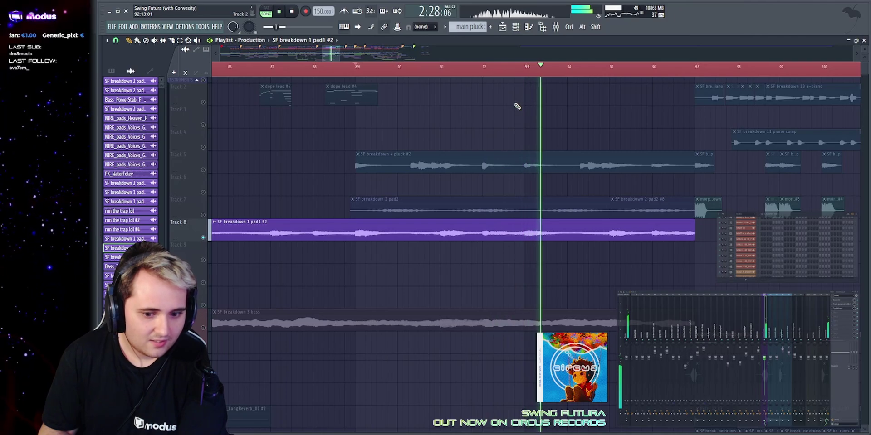
{"action": "key", "text": "space"}
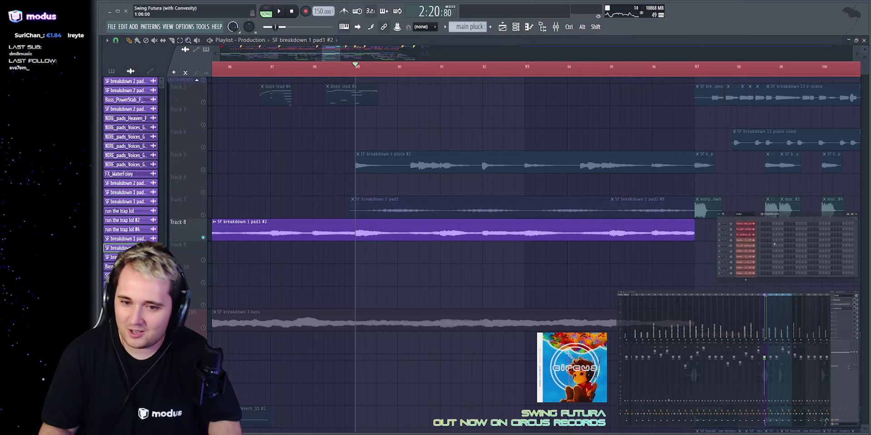
Add a Fruit Kick instrument to the channel rack to show its controls, then undo the addition.
{"action": "scroll", "coordinate": [774, 244], "scroll_direction": "down", "scroll_amount": 3}
{"action": "left_click", "coordinate": [744, 214]}
{"action": "left_click", "coordinate": [755, 234]}
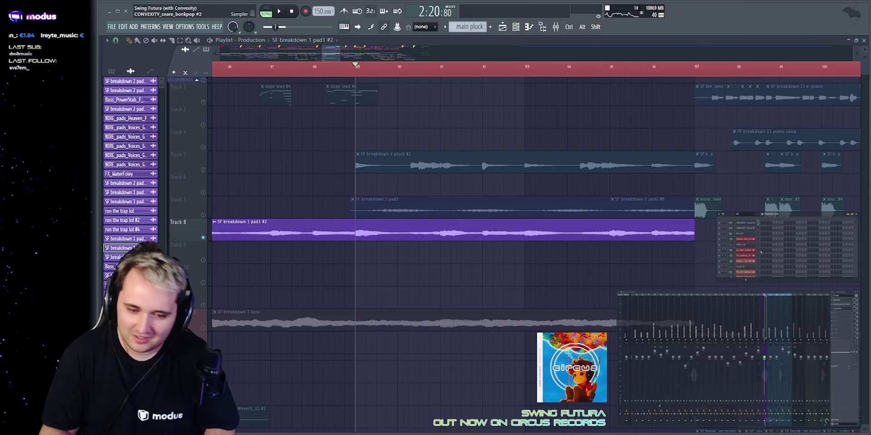
{"action": "left_click", "coordinate": [761, 252]}
{"action": "left_click_drag", "start_coordinate": [256, 151], "coordinate": [545, 124]}
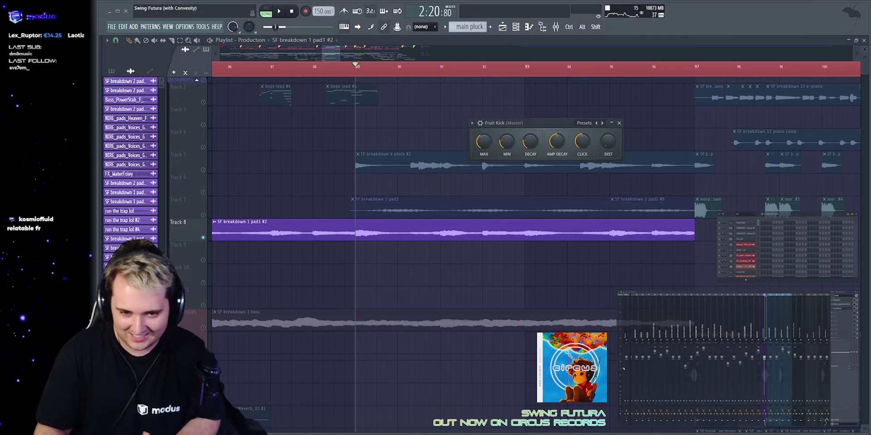
{"action": "key", "text": "ctrl+z"}
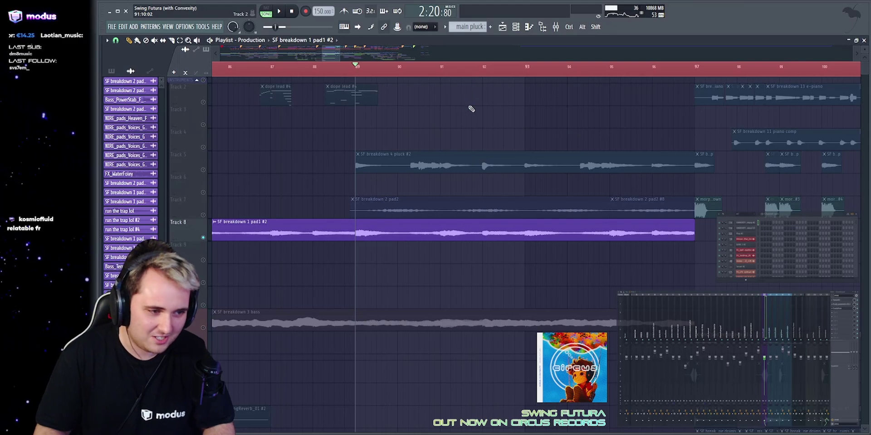
Replay the soloed pad from bar 89, then add a BassDrum instrument and move its window over the playlist.
{"action": "key", "text": "space"}
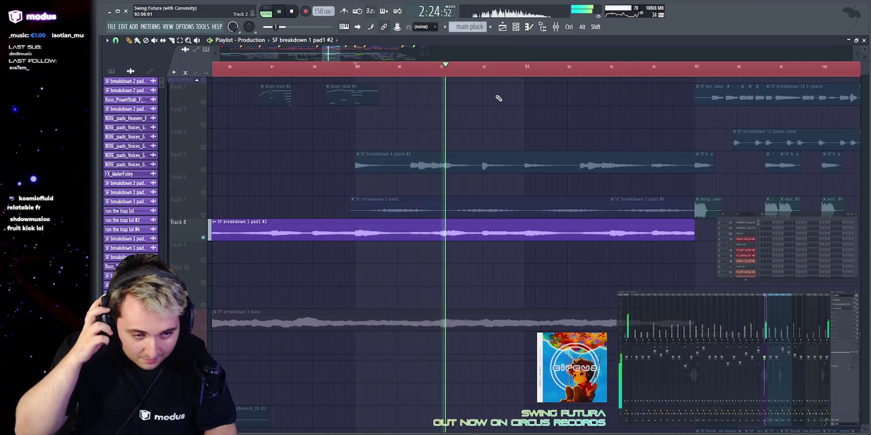
{"action": "key", "text": "space"}
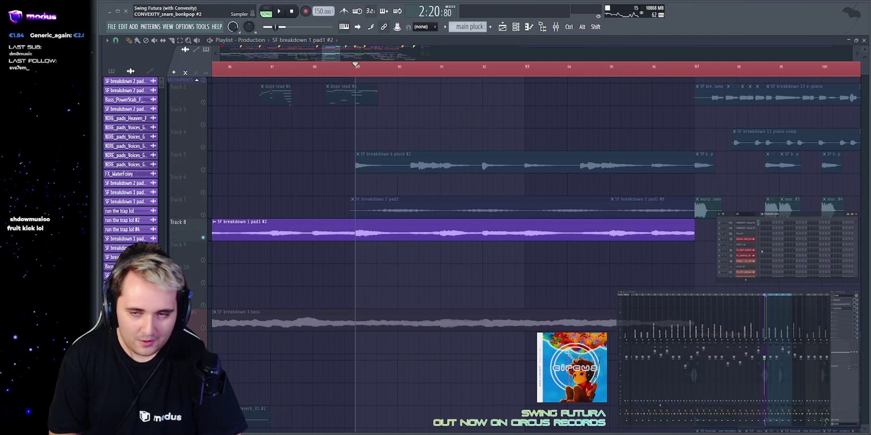
{"action": "left_click", "coordinate": [761, 251]}
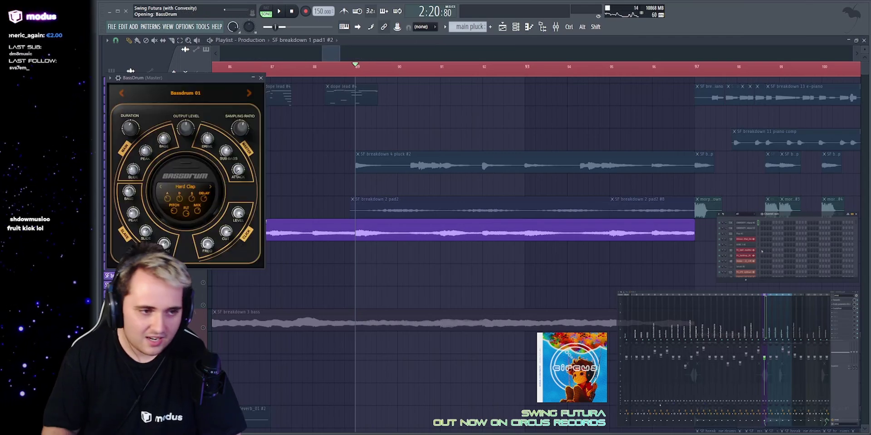
{"action": "left_click_drag", "start_coordinate": [186, 77], "coordinate": [511, 91]}
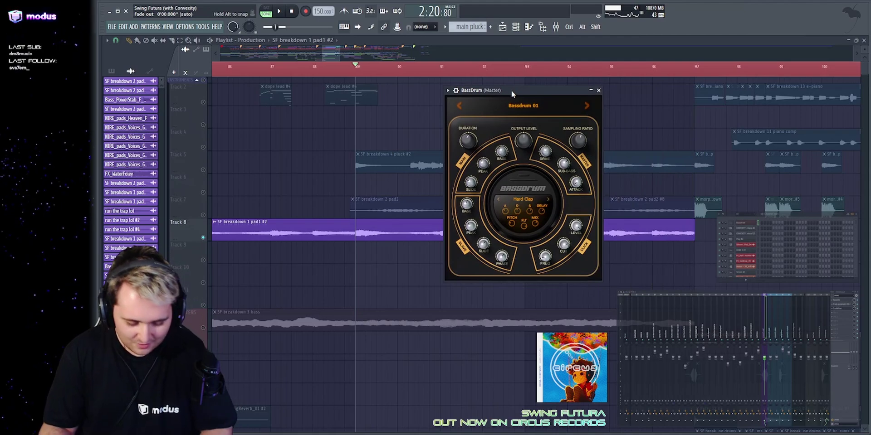
Play test notes on the BassDrum instrument, browse its Factory presets library, then undo adding the instrument.
{"action": "key", "text": "z"}
{"action": "key", "text": "z"}
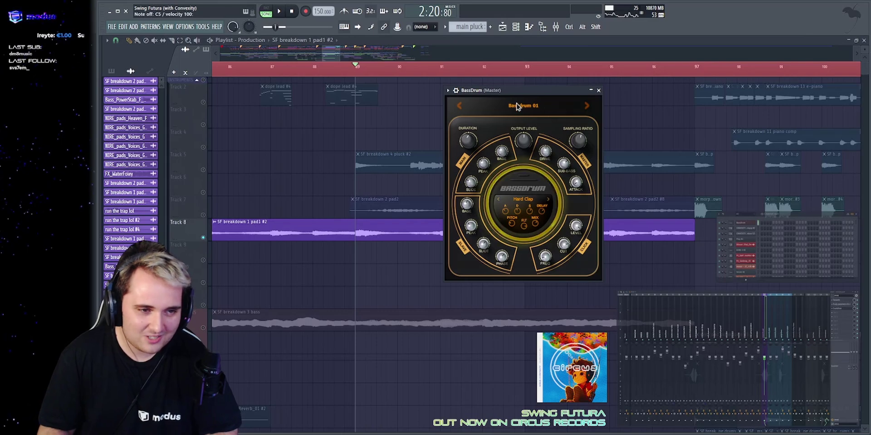
{"action": "left_click", "coordinate": [517, 105]}
{"action": "scroll", "coordinate": [533, 157], "scroll_direction": "down", "scroll_amount": 8}
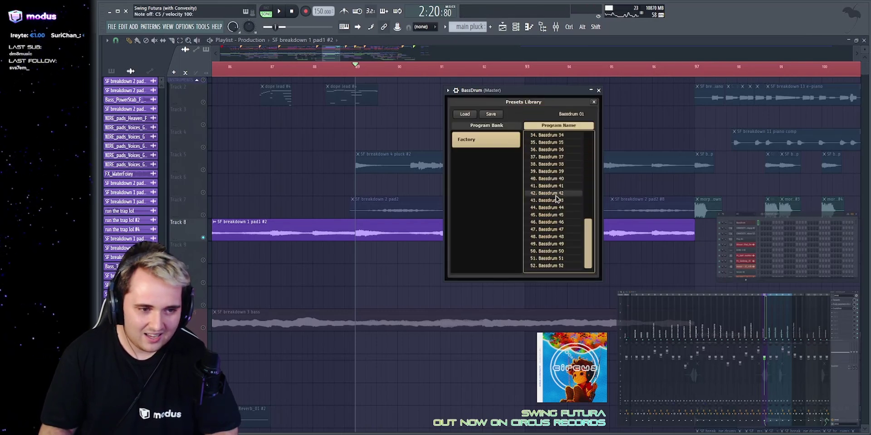
{"action": "left_click", "coordinate": [594, 102]}
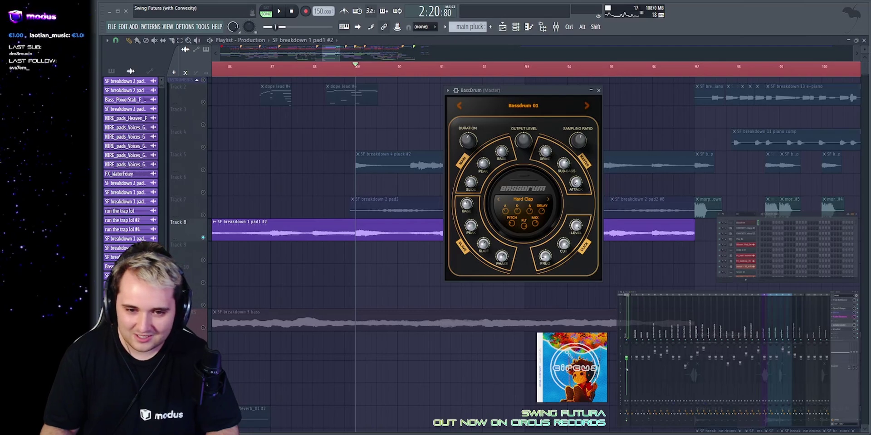
{"action": "key", "text": "ctrl+z"}
Replay the soloed pad1 #2 clip from bar 89 twice, marking out its second half while it plays, and stop playback.
{"action": "key", "text": "space"}
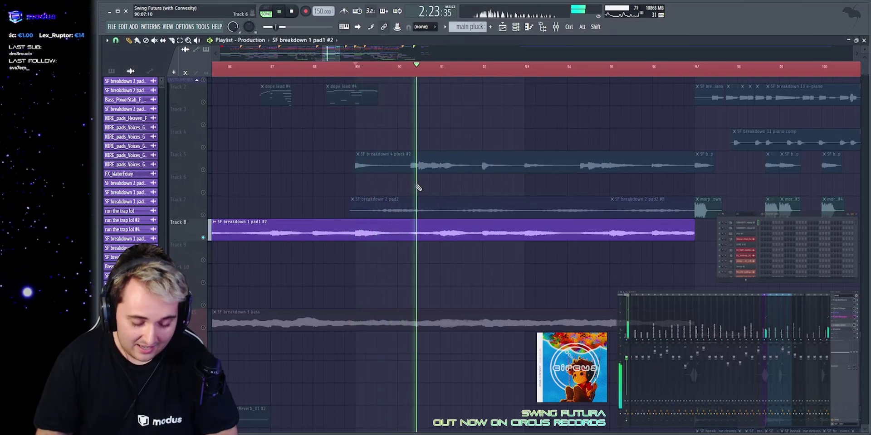
{"action": "key", "text": "space"}
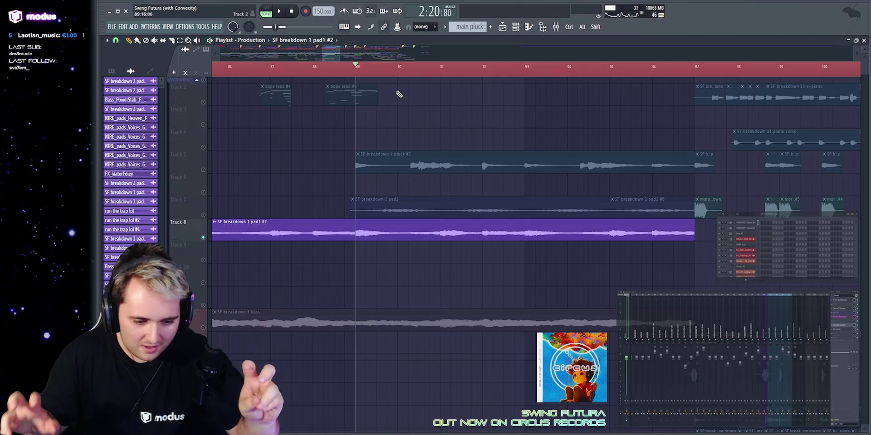
{"action": "key", "text": "space"}
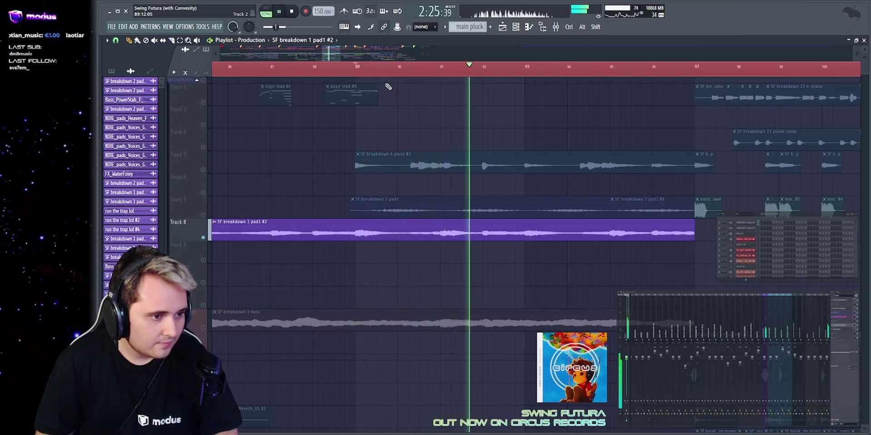
{"action": "left_click_drag", "start_coordinate": [327, 53], "coordinate": [329, 53]}
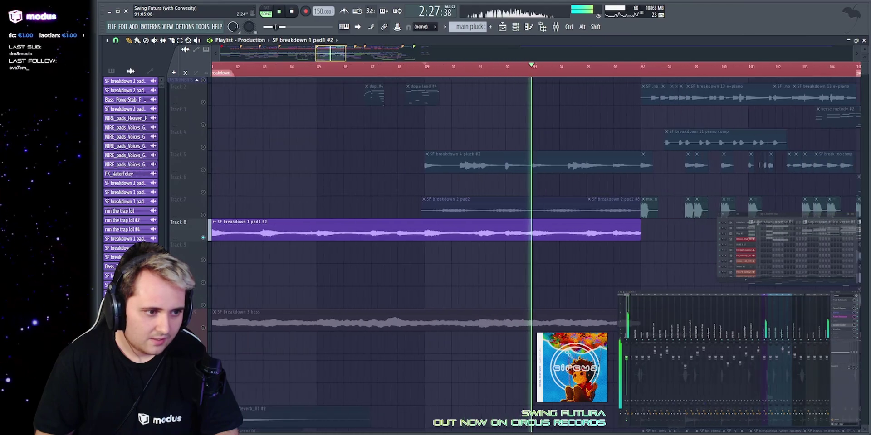
{"action": "scroll", "coordinate": [437, 227], "scroll_direction": "down", "scroll_amount": 2}
{"action": "left_click_drag", "start_coordinate": [436, 223], "coordinate": [672, 237]}
{"action": "left_click", "coordinate": [672, 237], "text": "ctrl"}
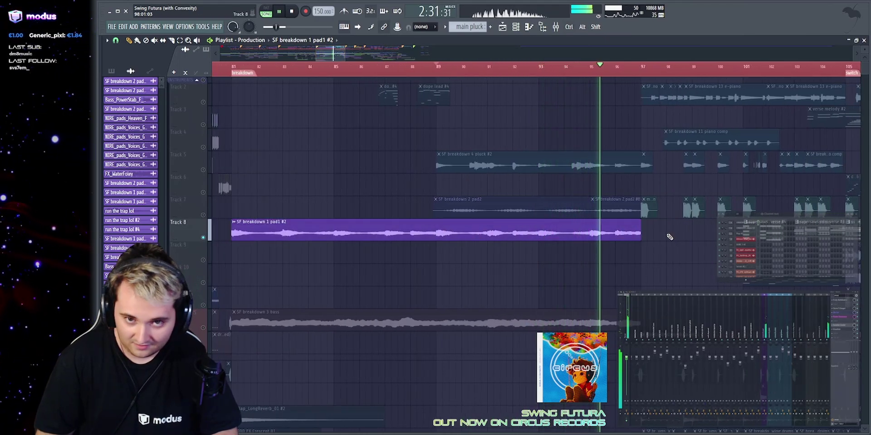
{"action": "key", "text": "space"}
Outline the pad1 #2 clip's passage from bar 89 to its end, then briefly replay the opening of that passage.
{"action": "left_click", "coordinate": [434, 232], "text": "ctrl"}
{"action": "left_click_drag", "start_coordinate": [434, 233], "coordinate": [661, 239]}
{"action": "left_click", "coordinate": [662, 239]}
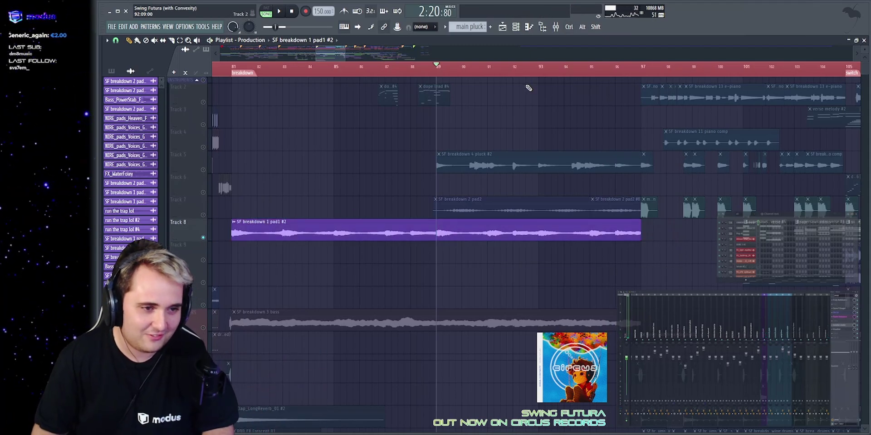
{"action": "key", "text": "space"}
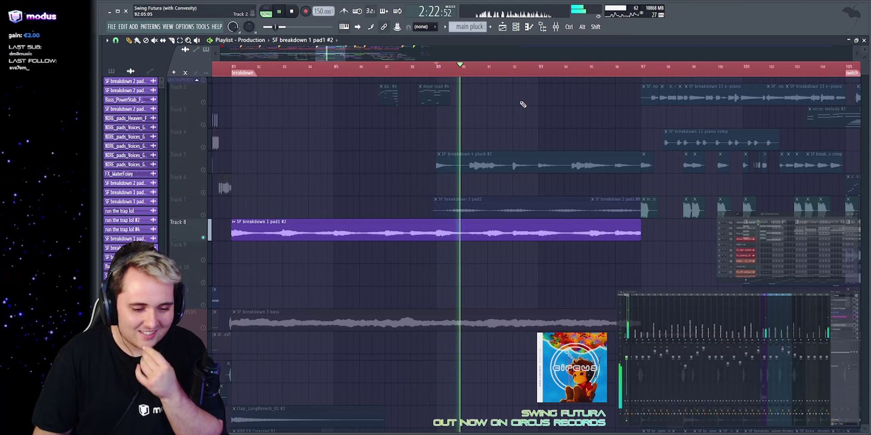
{"action": "key", "text": "space"}
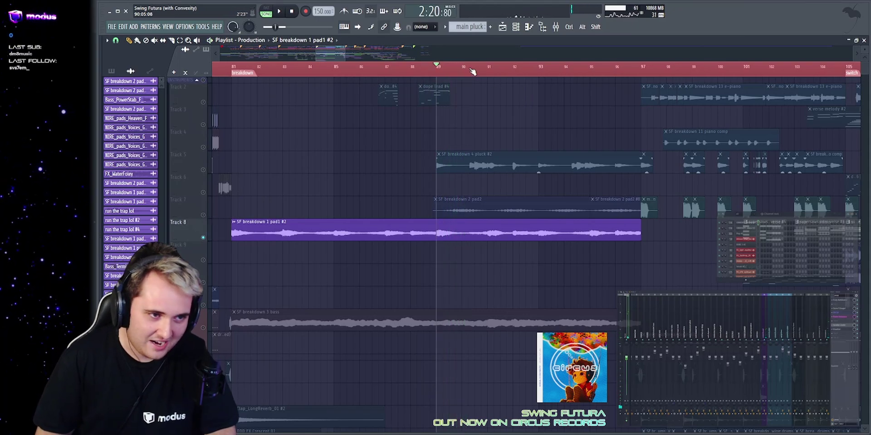
Examine the pad1 #2 waveform around bar 89 up close and replay it over the next few bars.
{"action": "scroll", "coordinate": [481, 56], "scroll_direction": "up", "scroll_amount": 3}
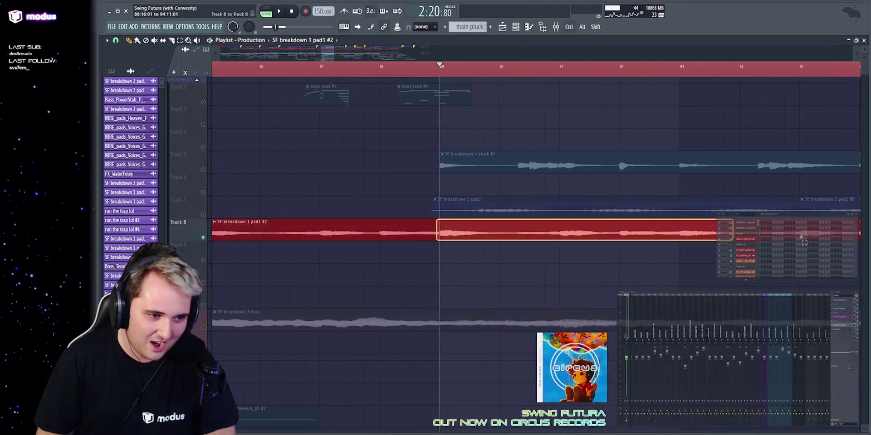
{"action": "key", "text": "space"}
{"action": "scroll", "coordinate": [542, 56], "scroll_direction": "down", "scroll_amount": 3}
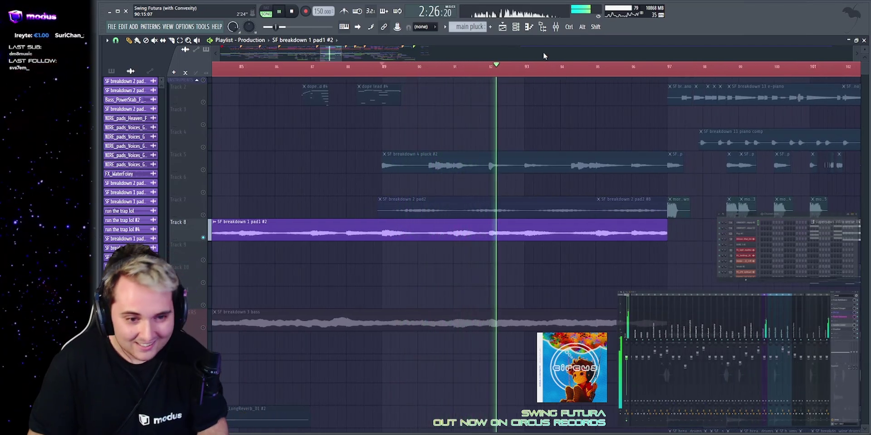
{"action": "key", "text": "space"}
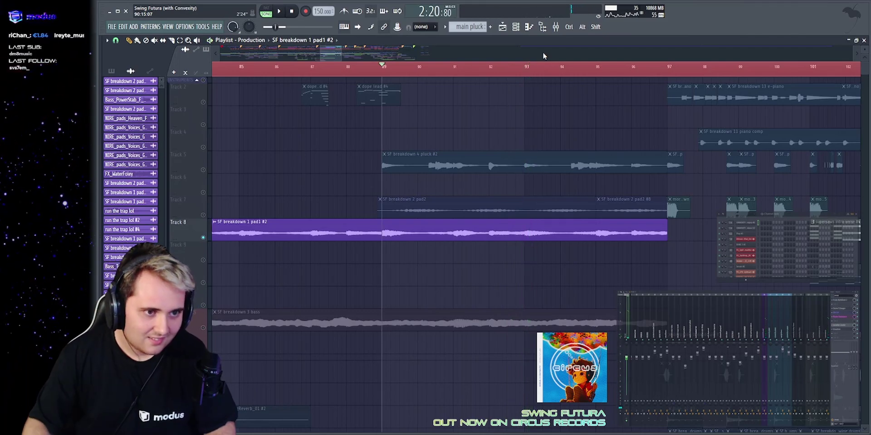
Audition the soloed pad from bar 95 and from bar 93, then place the playhead at bar 92.
{"action": "left_click", "coordinate": [597, 68]}
{"action": "key", "text": "space"}
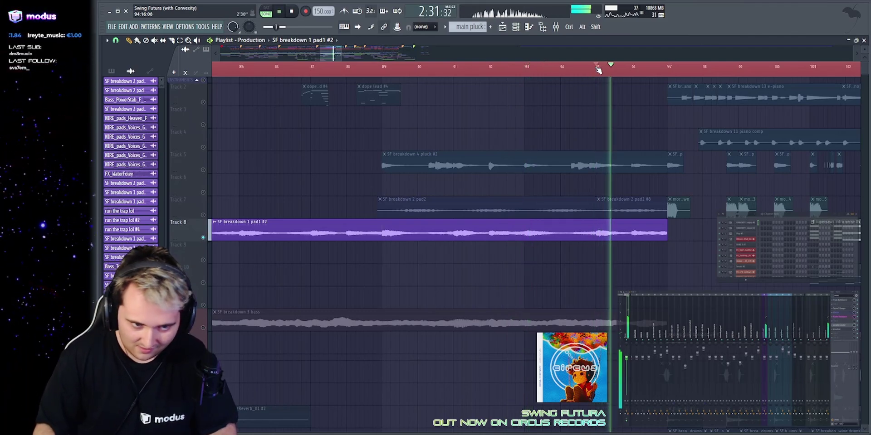
{"action": "key", "text": "space"}
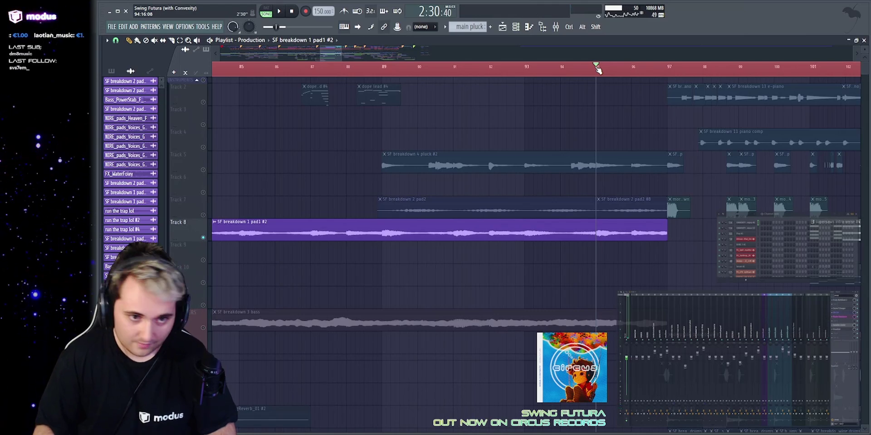
{"action": "left_click", "coordinate": [524, 70]}
{"action": "key", "text": "space"}
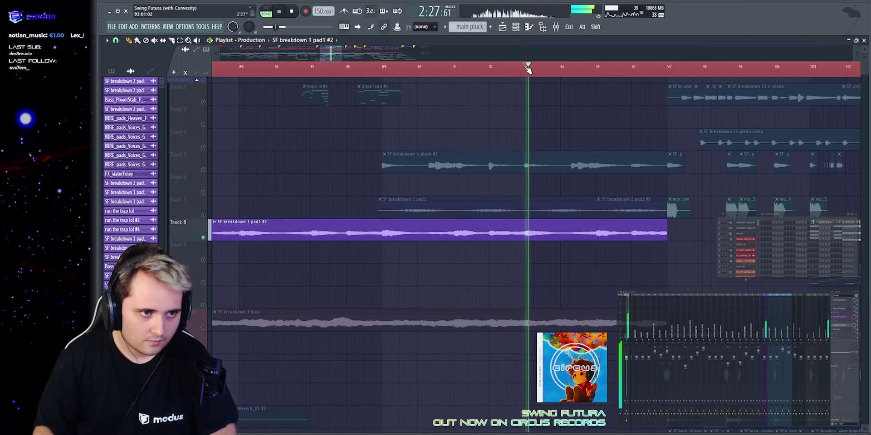
{"action": "key", "text": "space"}
{"action": "scroll", "coordinate": [532, 58], "scroll_direction": "up", "scroll_amount": 1}
{"action": "scroll", "coordinate": [499, 68], "scroll_direction": "up", "scroll_amount": 1}
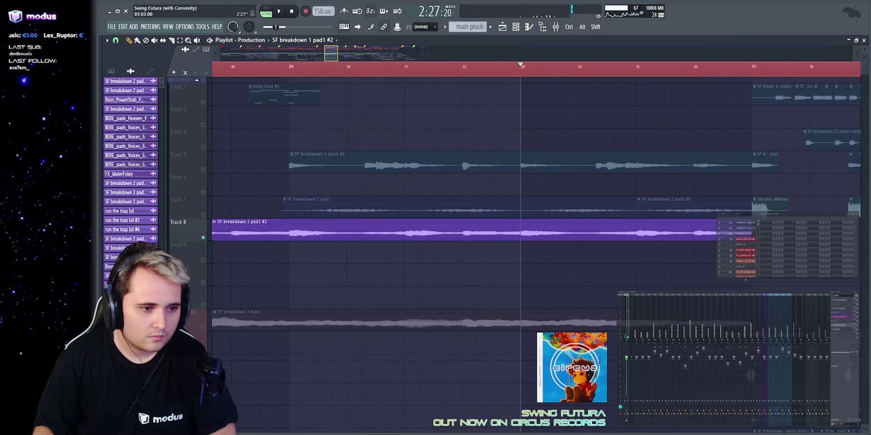
{"action": "left_click", "coordinate": [464, 70]}
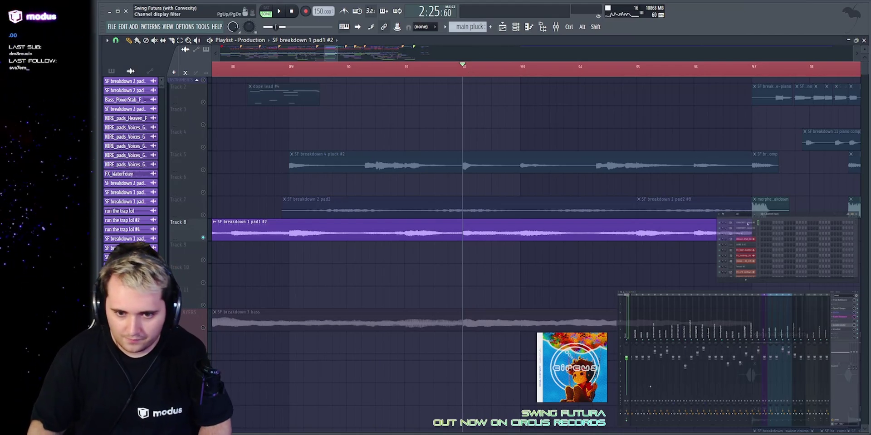
Show the Unsorted channel group, open the piano channel's Addictive Keys instrument, play some notes on it and close its window.
{"action": "left_click", "coordinate": [748, 231]}
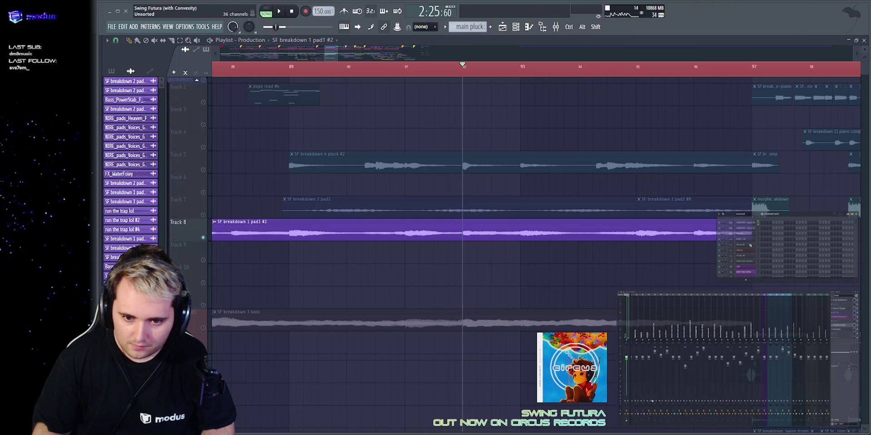
{"action": "scroll", "coordinate": [751, 232], "scroll_direction": "down", "scroll_amount": 6}
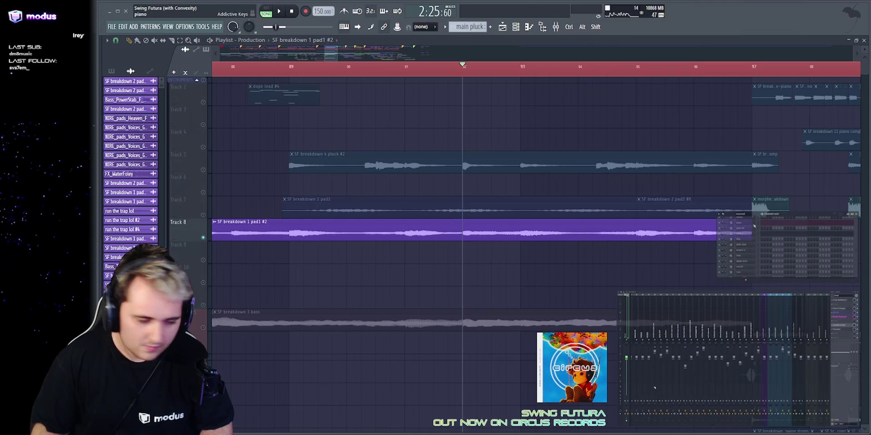
{"action": "left_click", "coordinate": [754, 225]}
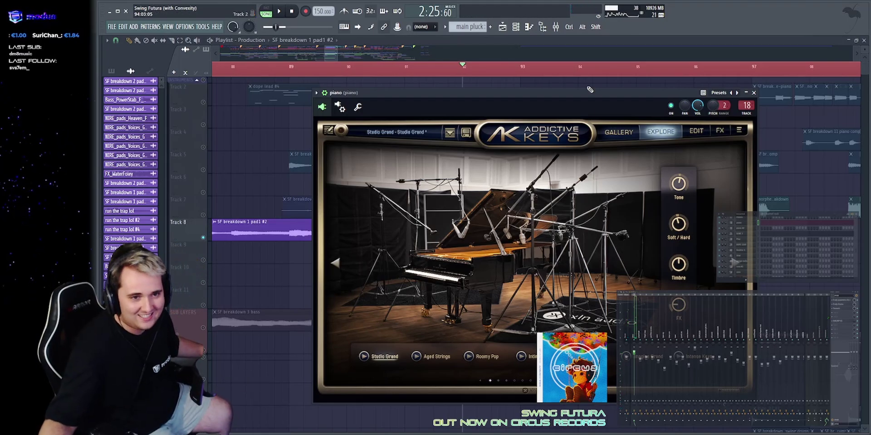
{"action": "left_click", "coordinate": [572, 86]}
{"action": "right_click", "coordinate": [578, 93]}
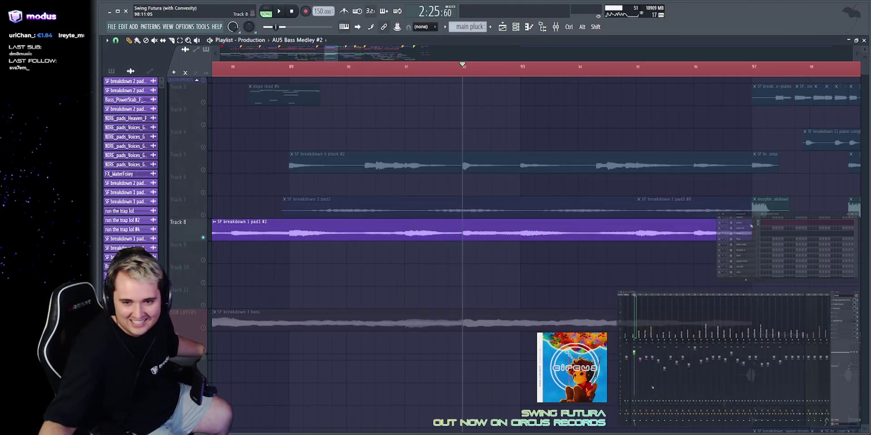
{"action": "left_click", "coordinate": [750, 224]}
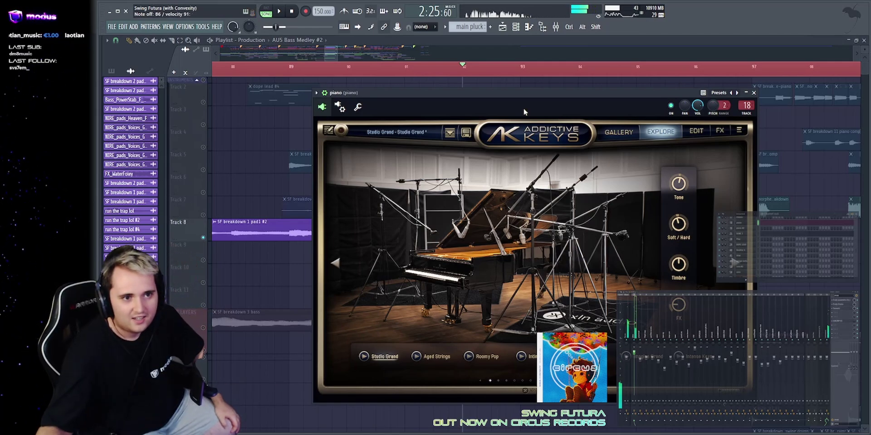
{"action": "left_click", "coordinate": [753, 93]}
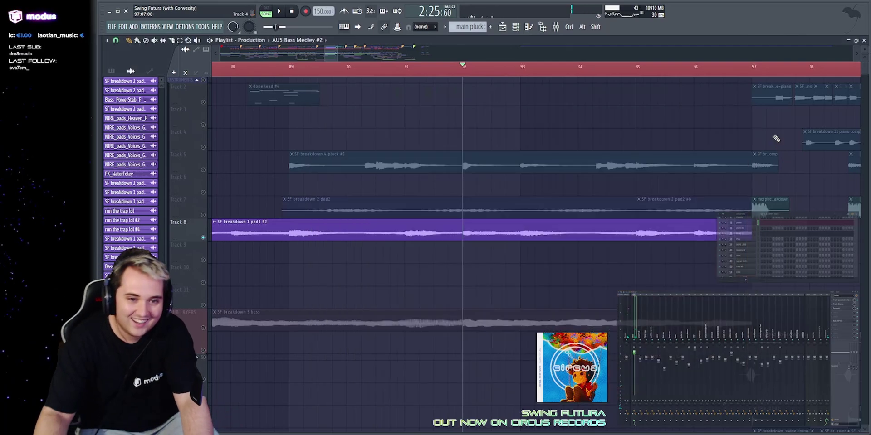
Briefly play the soloed pad from bar 92, then examine the layers leading up to the switch marker at bar 105.
{"action": "key", "text": "space"}
{"action": "key", "text": "space"}
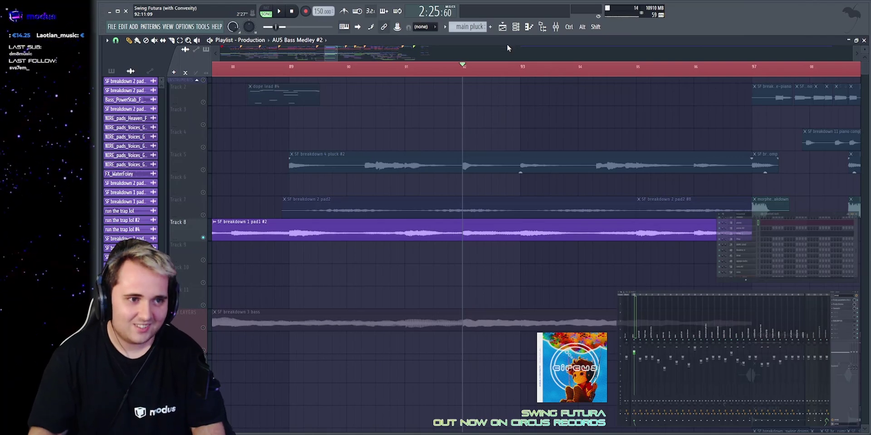
{"action": "mouse_move", "coordinate": [508, 48]}
{"action": "left_mouse_down"}
{"action": "mouse_move", "coordinate": [520, 60]}
{"action": "mouse_move", "coordinate": [506, 48]}
{"action": "left_mouse_up"}
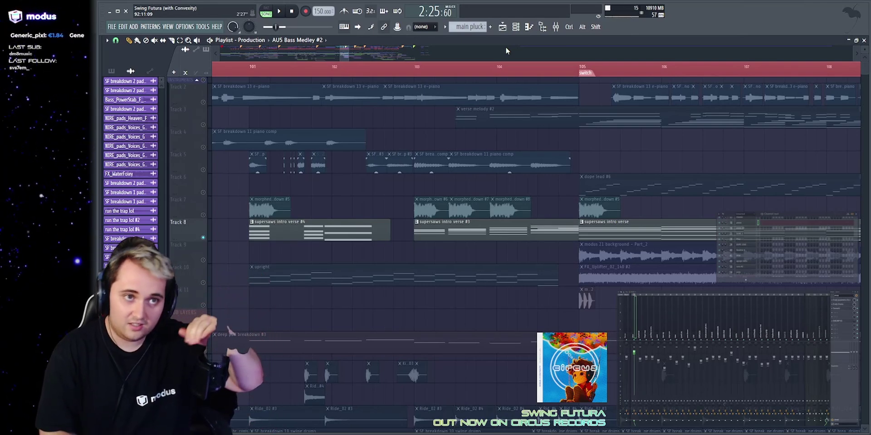
{"action": "scroll", "coordinate": [500, 52], "scroll_direction": "down", "scroll_amount": 2}
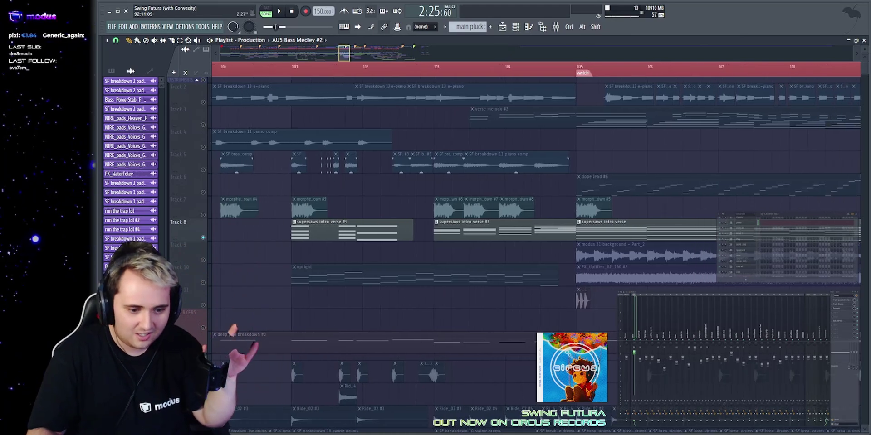
{"action": "scroll", "coordinate": [500, 53], "scroll_direction": "down", "scroll_amount": 1}
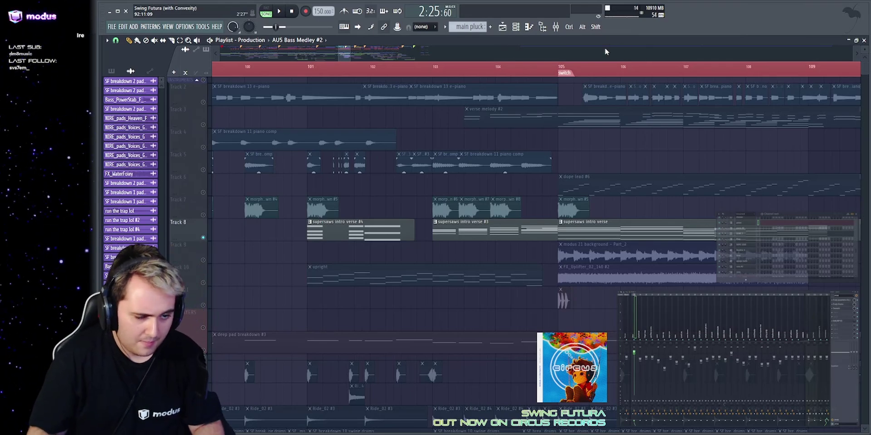
Solo Track 7 with the SF breakdown 2 pad2 clips and play it from just before bar 89.
{"action": "left_click_drag", "start_coordinate": [344, 53], "coordinate": [331, 54]}
{"action": "right_click", "coordinate": [203, 215]}
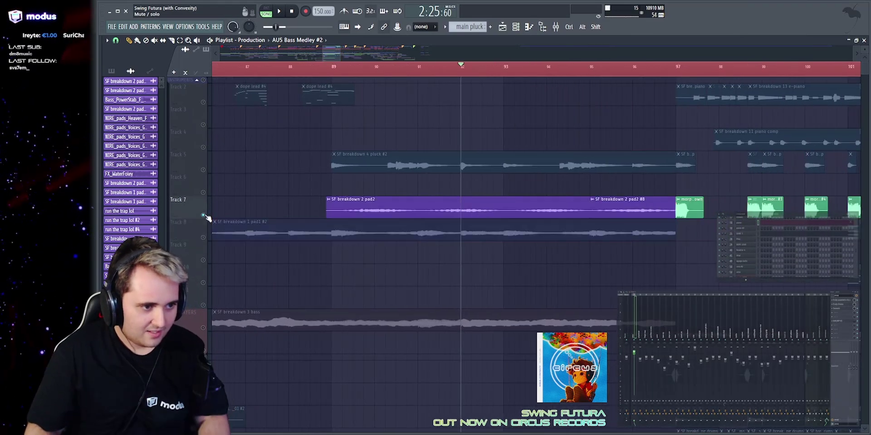
{"action": "left_click", "coordinate": [327, 72]}
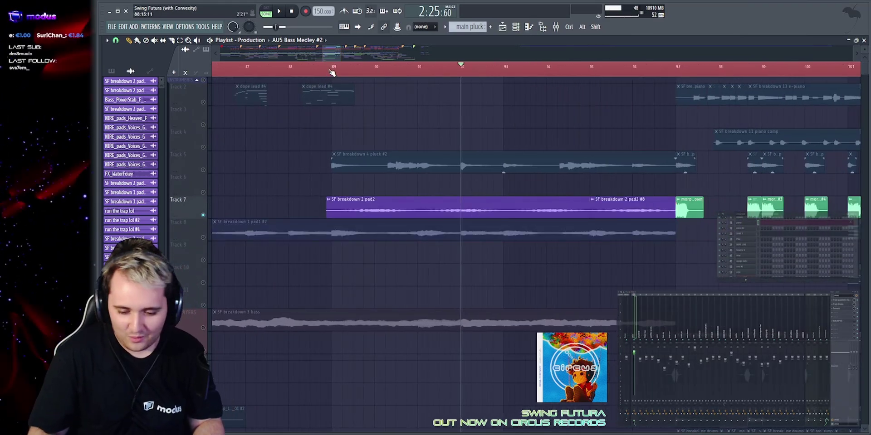
{"action": "key", "text": "space"}
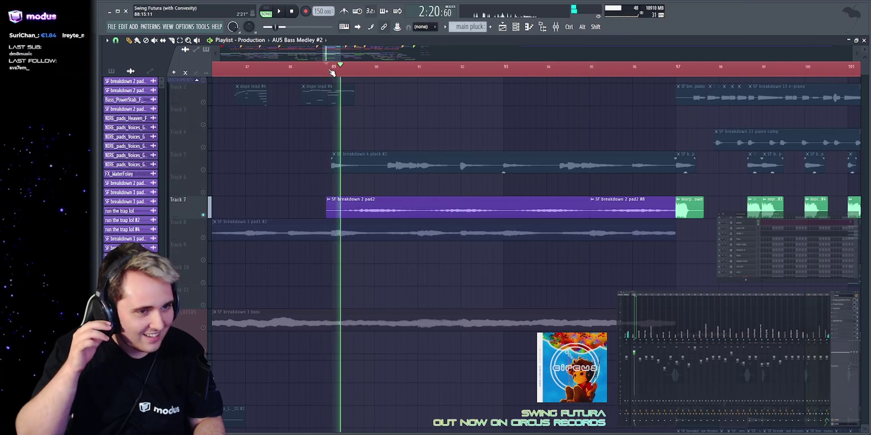
{"action": "key", "text": "space"}
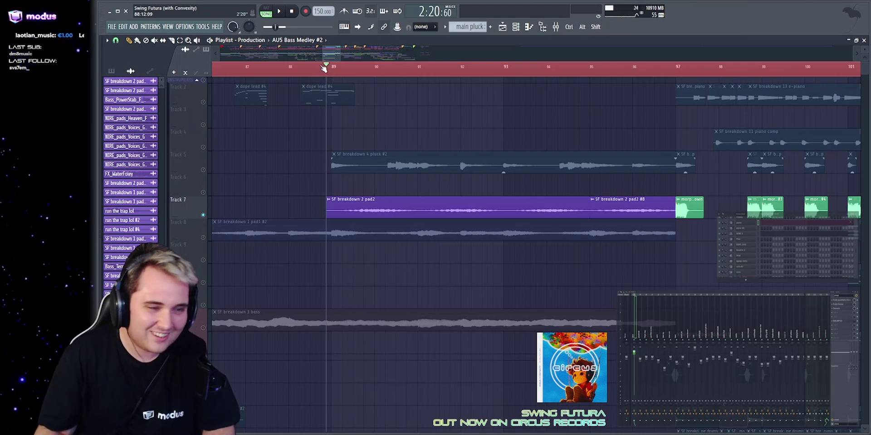
{"action": "left_click", "coordinate": [321, 68]}
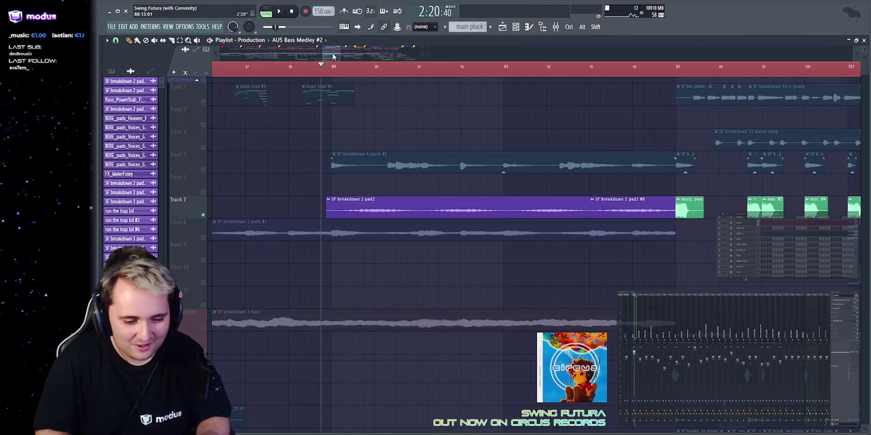
{"action": "key", "text": "space"}
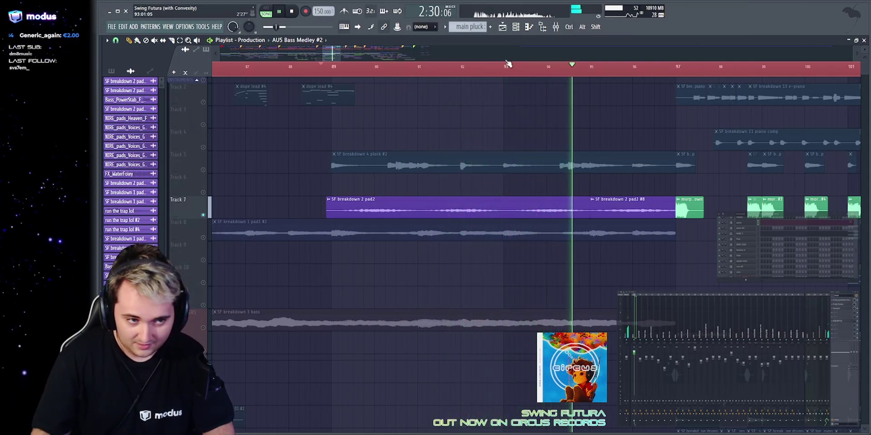
Open the audio clip settings of the SF breakdown 2 pad2 #8 clip on Track 7, stop playback and close them.
{"action": "scroll", "coordinate": [510, 54], "scroll_direction": "up", "scroll_amount": 4}
{"action": "left_click_drag", "start_coordinate": [467, 212], "coordinate": [598, 204]}
{"action": "left_click", "coordinate": [612, 185], "text": "ctrl"}
{"action": "left_click", "coordinate": [540, 210]}
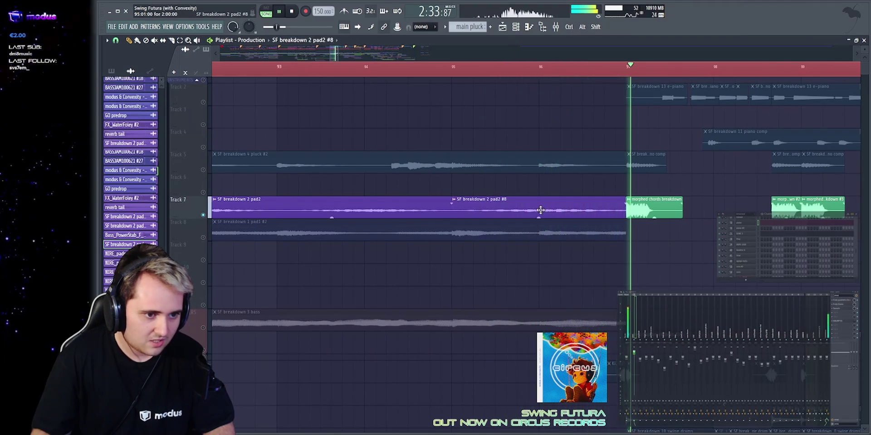
{"action": "double_click", "coordinate": [540, 210]}
{"action": "key", "text": "space"}
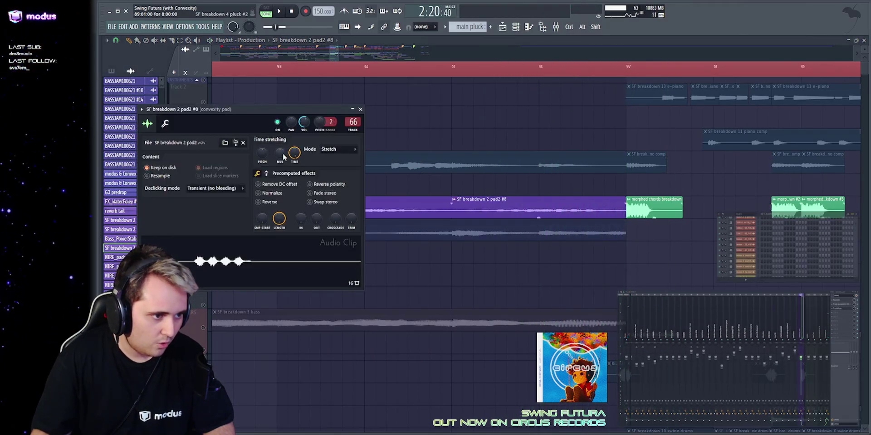
{"action": "key", "text": "Escape"}
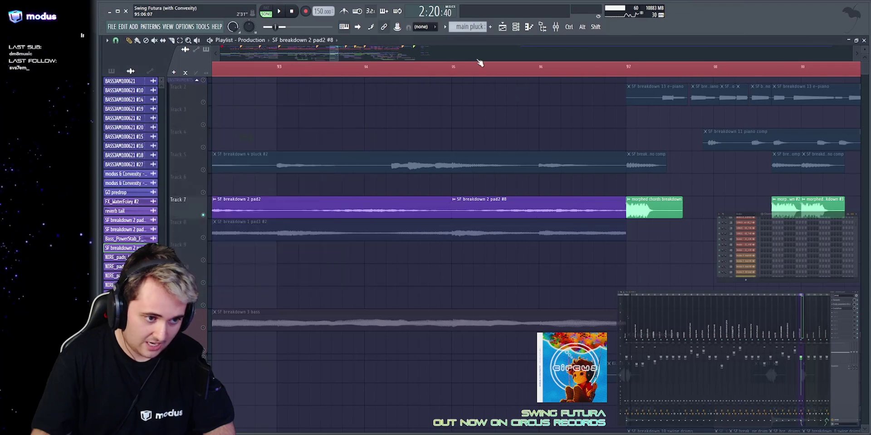
Place the playhead at bar 95 and play the soloed second pad from there.
{"action": "left_click", "coordinate": [451, 67]}
{"action": "key", "text": "space"}
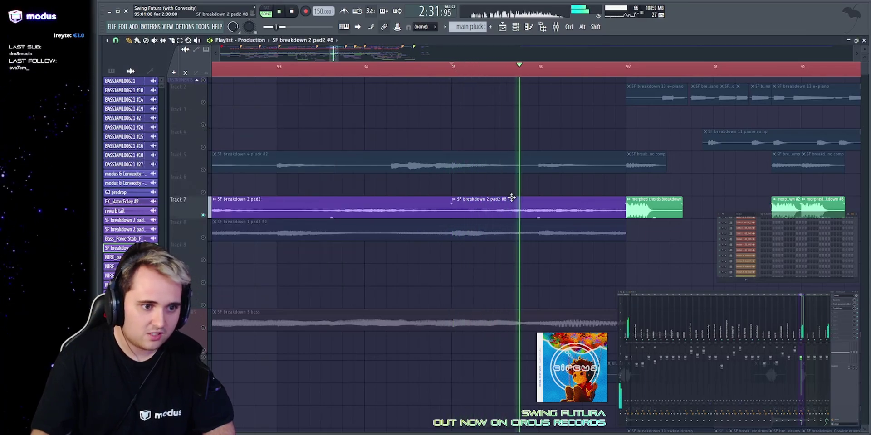
{"action": "key", "text": "space"}
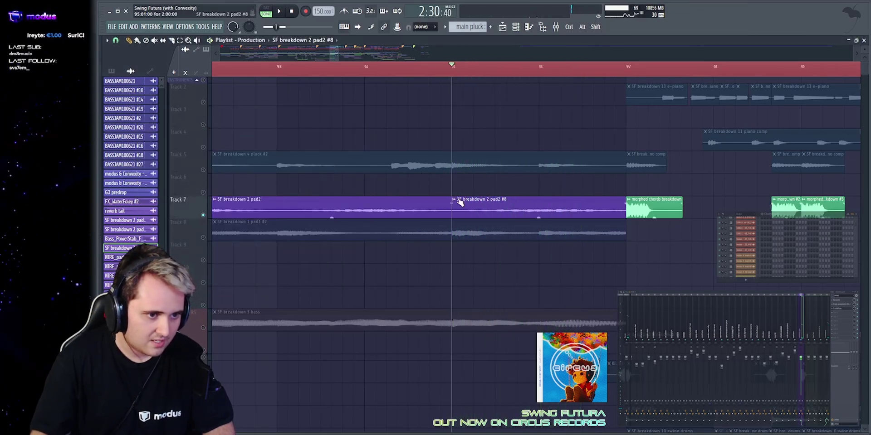
Solo the pluck on Track 5, enable the pads on Tracks 7 and 8 alongside it, and play them from bar 95.
{"action": "right_click", "coordinate": [203, 170]}
{"action": "key", "text": "space"}
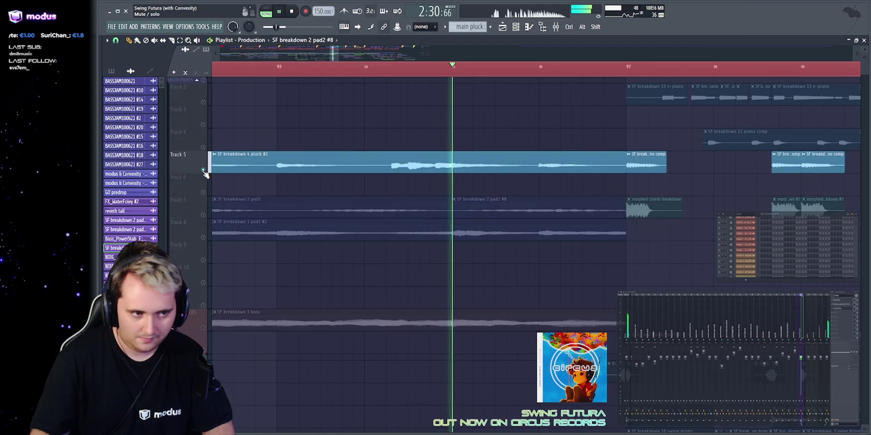
{"action": "left_click", "coordinate": [203, 215]}
{"action": "left_click", "coordinate": [204, 237]}
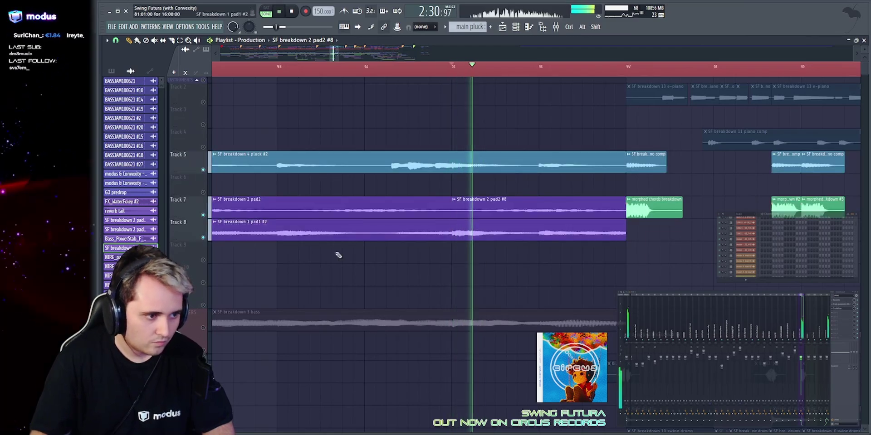
{"action": "scroll", "coordinate": [456, 259], "scroll_direction": "down", "scroll_amount": 2}
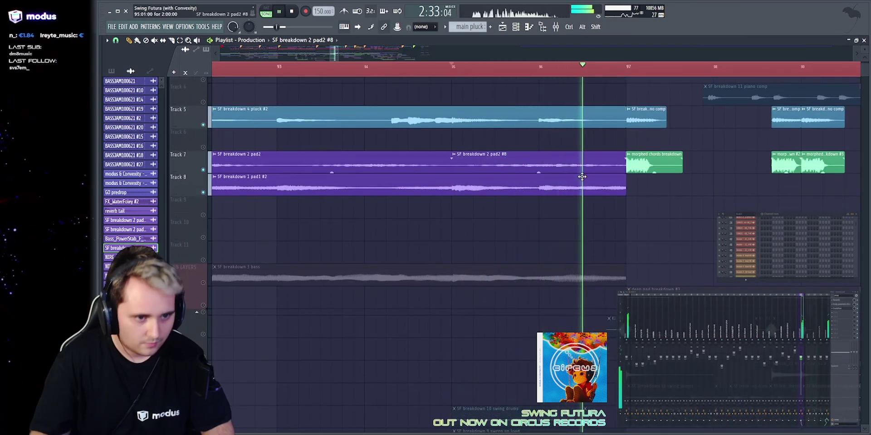
{"action": "scroll", "coordinate": [375, 253], "scroll_direction": "down", "scroll_amount": 5}
{"action": "key", "text": "space"}
Enable the SUB LAYERS bass track, restore all tracks from solo and play the full arrangement from bar 95.
{"action": "left_click", "coordinate": [203, 170]}
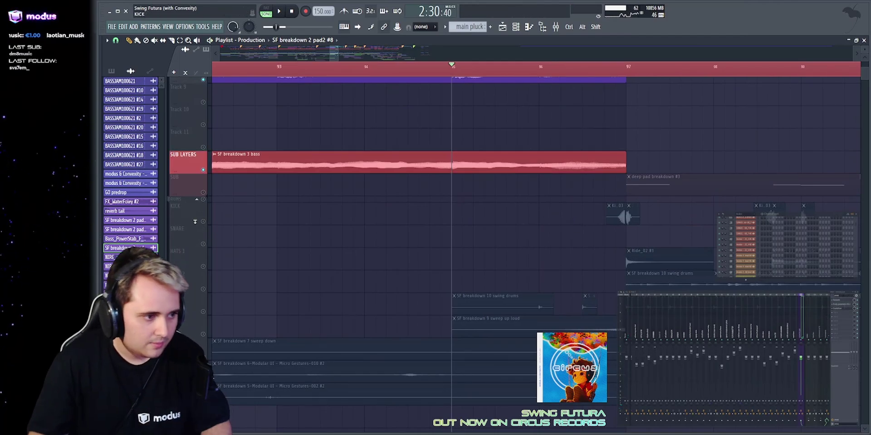
{"action": "right_click", "coordinate": [203, 200]}
{"action": "scroll", "coordinate": [538, 220], "scroll_direction": "up", "scroll_amount": 7}
{"action": "key", "text": "space"}
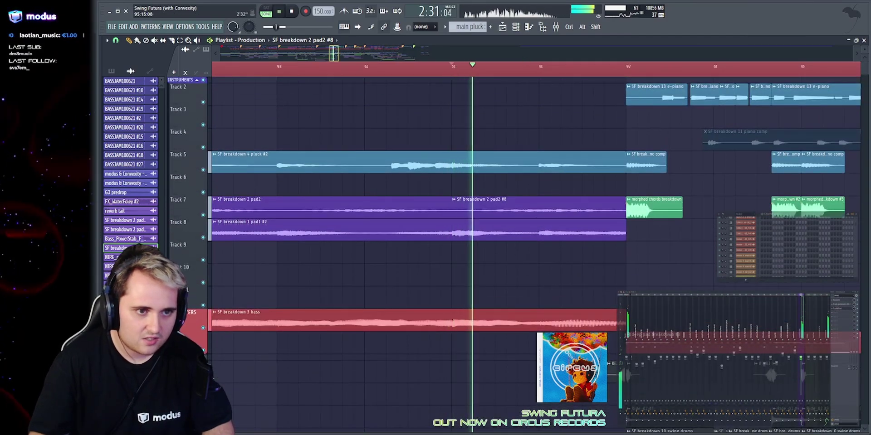
{"action": "left_click_drag", "start_coordinate": [338, 54], "coordinate": [341, 53]}
{"action": "scroll", "coordinate": [539, 218], "scroll_direction": "down", "scroll_amount": 4}
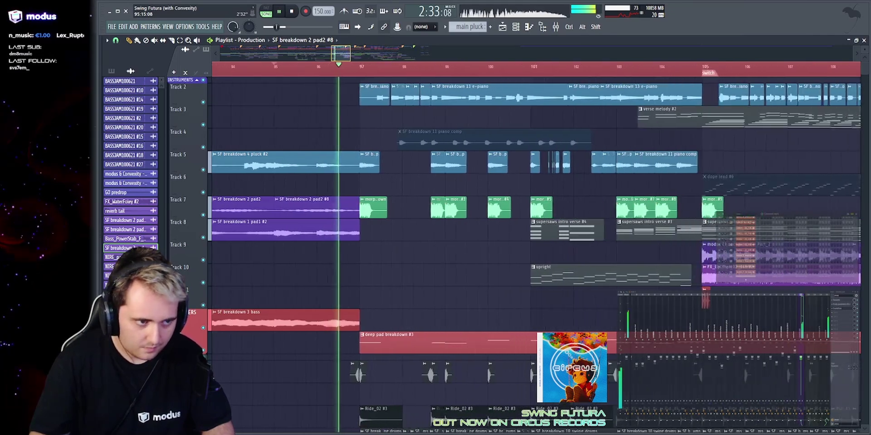
{"action": "key", "text": "space"}
Examine the breakdown's automation tracks and mute the Tempo #2 automation clip.
{"action": "scroll", "coordinate": [488, 202], "scroll_direction": "down", "scroll_amount": 10}
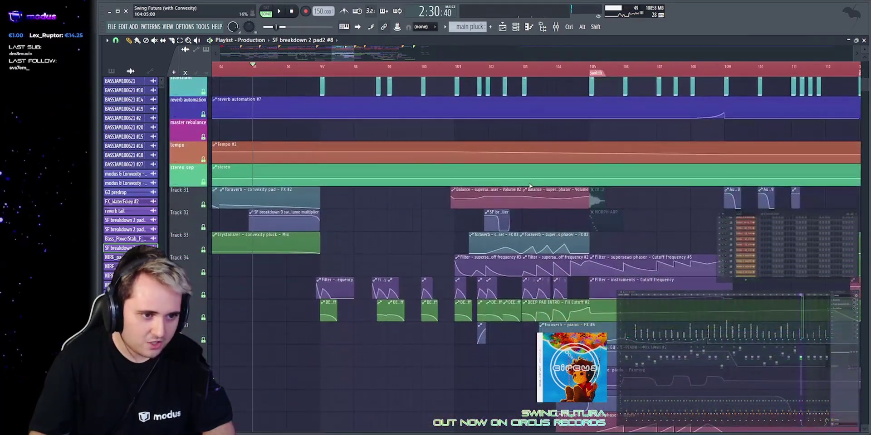
{"action": "scroll", "coordinate": [488, 201], "scroll_direction": "down", "scroll_amount": 6}
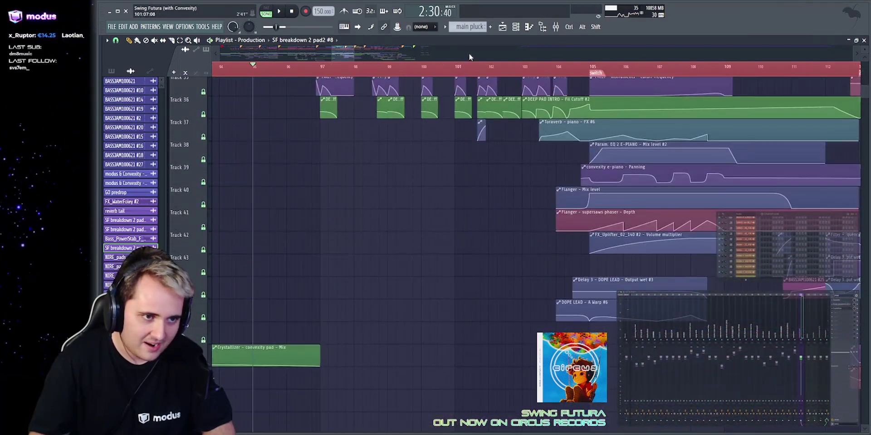
{"action": "scroll", "coordinate": [495, 132], "scroll_direction": "down", "scroll_amount": 2}
{"action": "scroll", "coordinate": [261, 183], "scroll_direction": "up", "scroll_amount": 5}
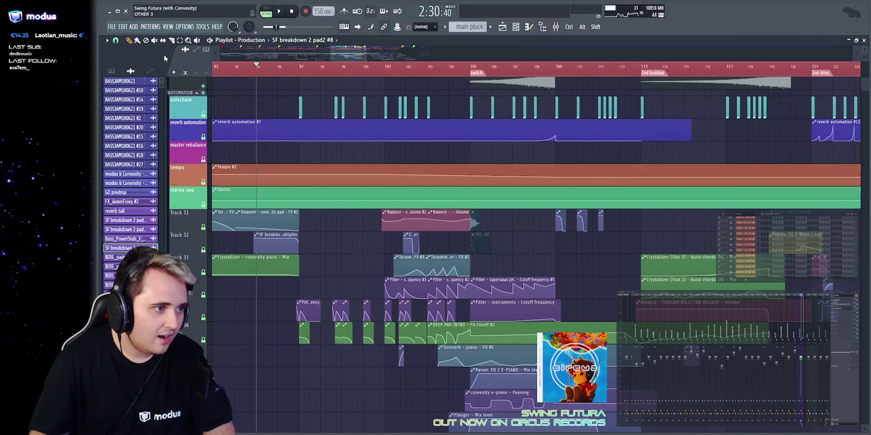
{"action": "left_click", "coordinate": [378, 167]}
{"action": "left_click", "coordinate": [129, 40]}
Return to the instrument tracks and play the full breakdown from bar 95 up to bar 97.
{"action": "scroll", "coordinate": [346, 169], "scroll_direction": "up", "scroll_amount": 9}
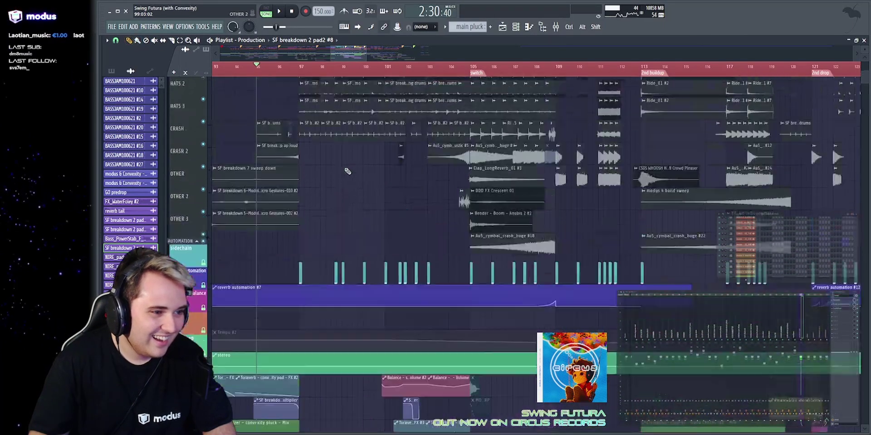
{"action": "scroll", "coordinate": [400, 397], "scroll_direction": "up", "scroll_amount": 2}
{"action": "scroll", "coordinate": [379, 68], "scroll_direction": "up", "scroll_amount": 2}
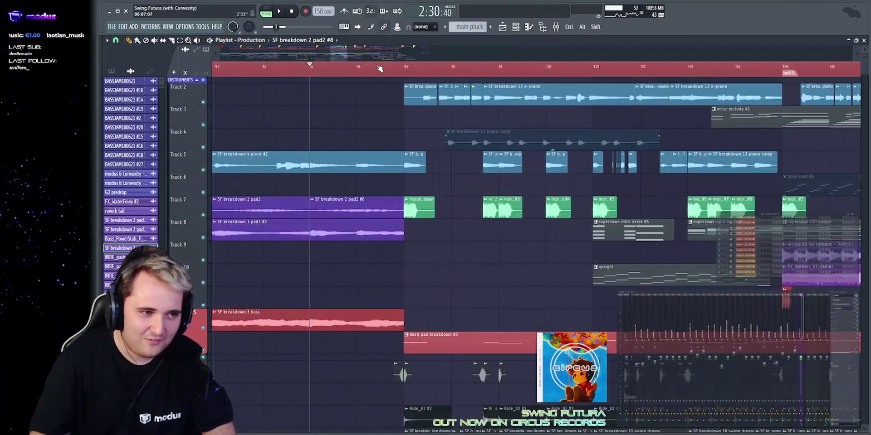
{"action": "key", "text": "space"}
{"action": "scroll", "coordinate": [372, 75], "scroll_direction": "up", "scroll_amount": 3}
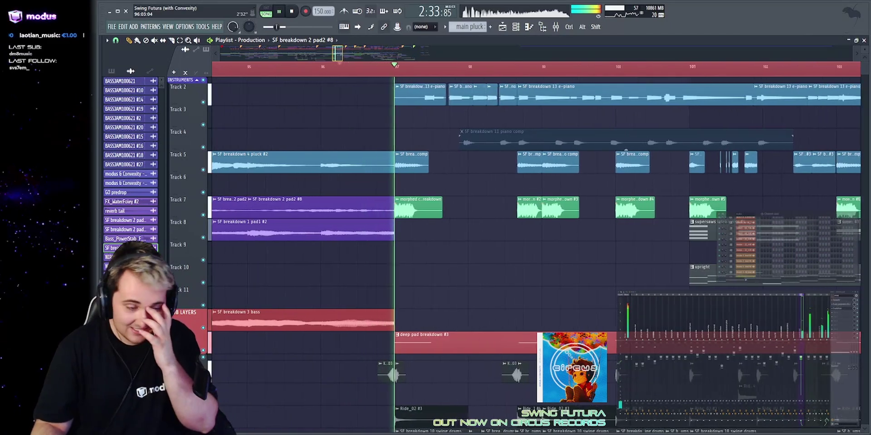
{"action": "key", "text": "space"}
Solo Track 7 and play its morphed chords breakdown clips from bar 97.
{"action": "right_click", "coordinate": [203, 215]}
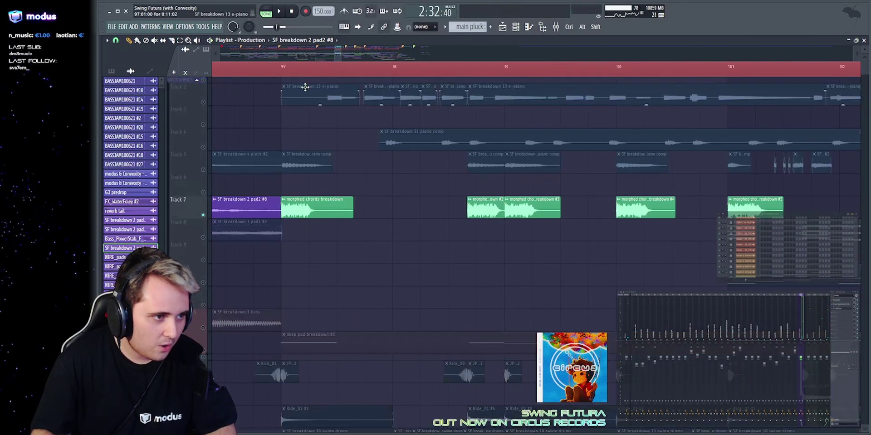
{"action": "key", "text": "space"}
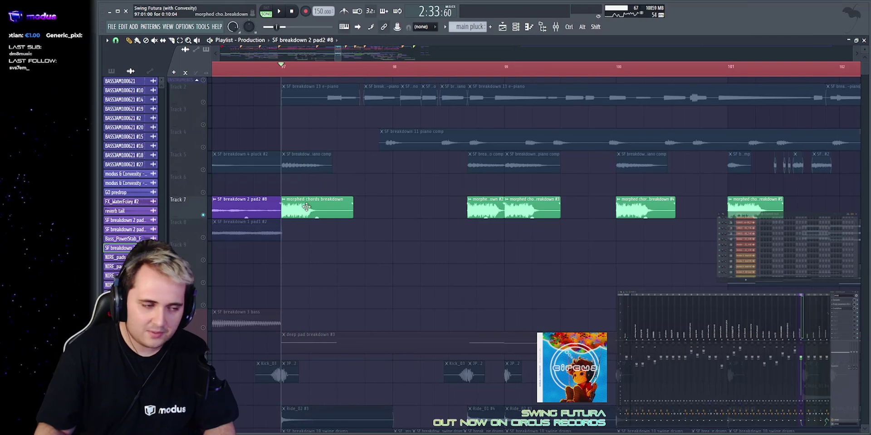
{"action": "key", "text": "space"}
Open the morphed chords breakdown clip's audio settings, stop playback, inspect the sample and close the window.
{"action": "double_click", "coordinate": [307, 206]}
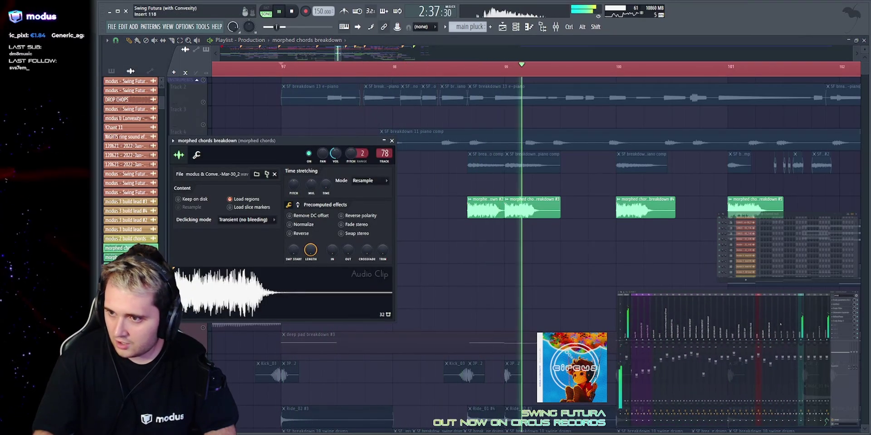
{"action": "key", "text": "space"}
{"action": "scroll", "coordinate": [776, 323], "scroll_direction": "up", "scroll_amount": 6}
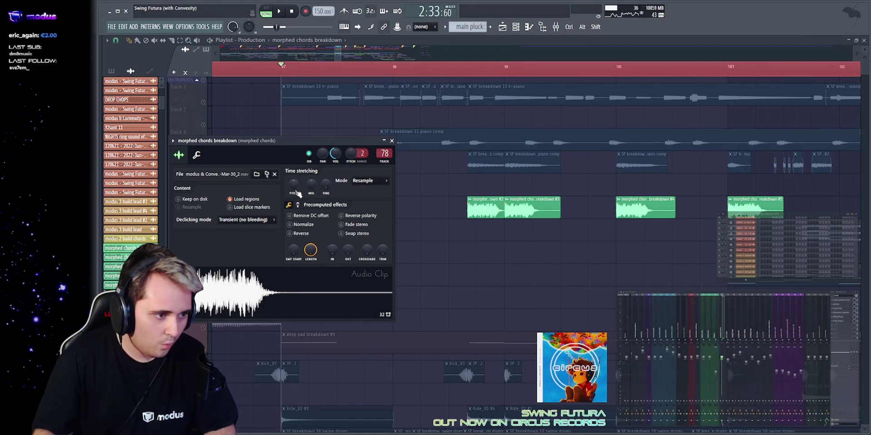
{"action": "key", "text": "Escape"}
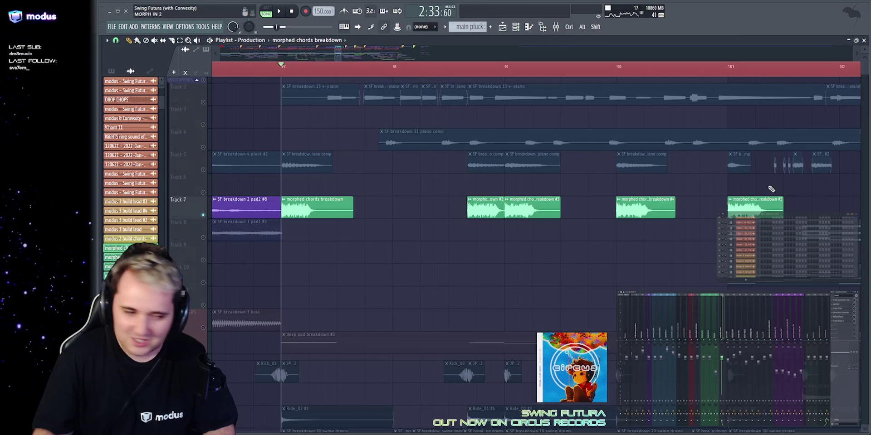
Replay the first soloed morphed chord from bar 97 several times.
{"action": "key", "text": "space"}
{"action": "key", "text": "space"}
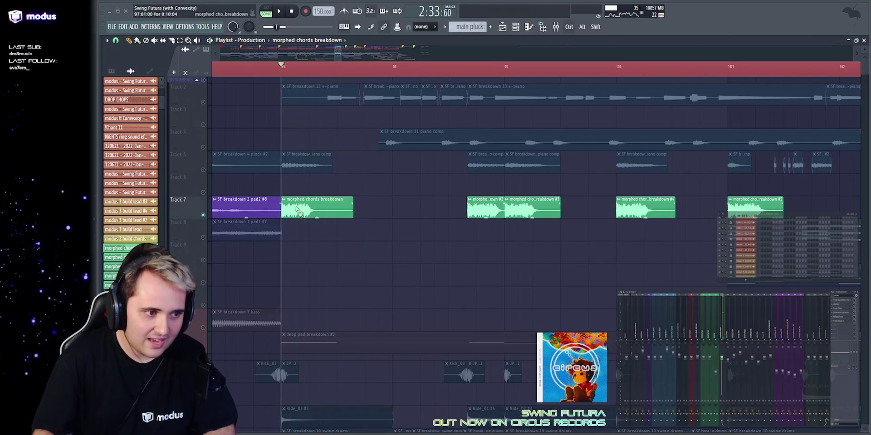
{"action": "key", "text": "space"}
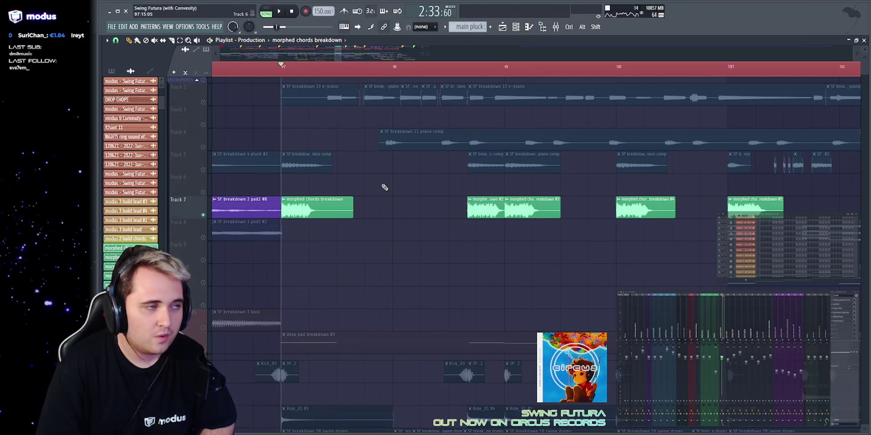
{"action": "key", "text": "space"}
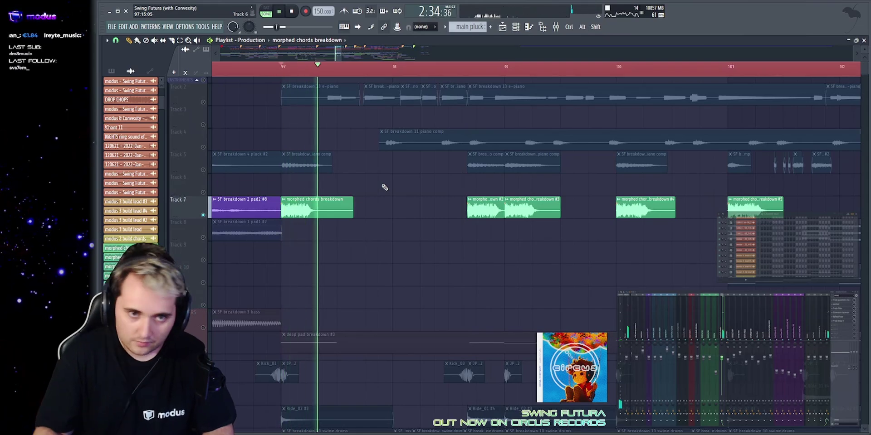
{"action": "key", "text": "space"}
{"action": "key", "text": "space"}
{"action": "key", "text": "space"}
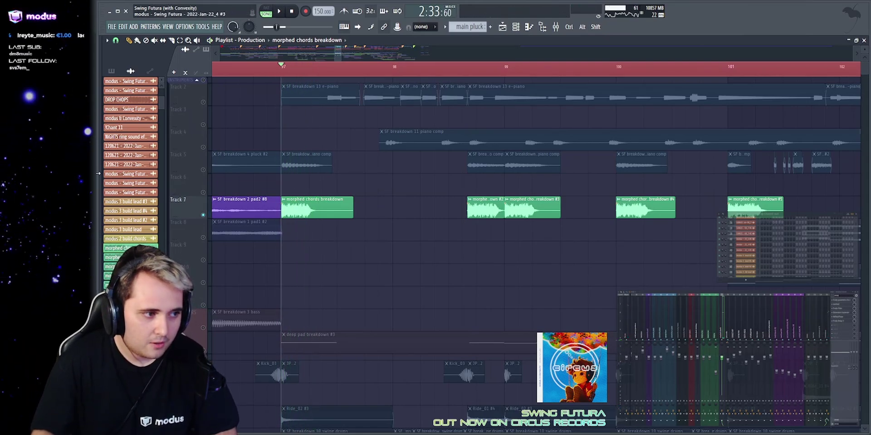
Briefly show and hide the file browser, then audition the morphed chords clip at bar 97 again.
{"action": "key", "text": "alt+F8"}
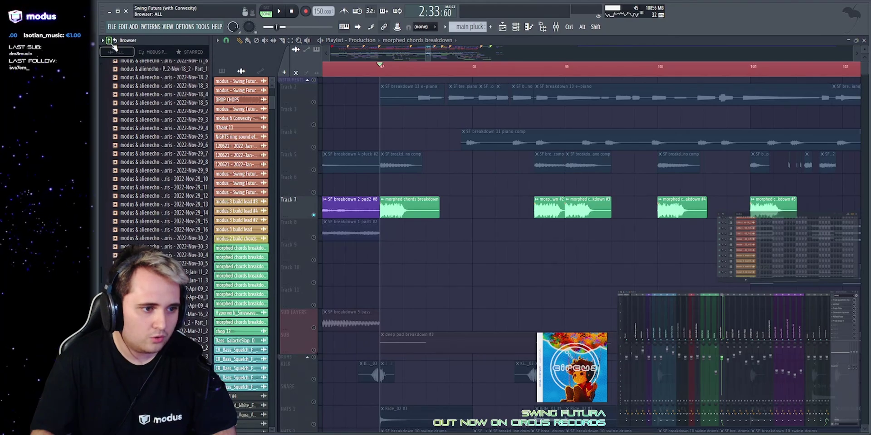
{"action": "key", "text": "alt+F8"}
{"action": "key", "text": "space"}
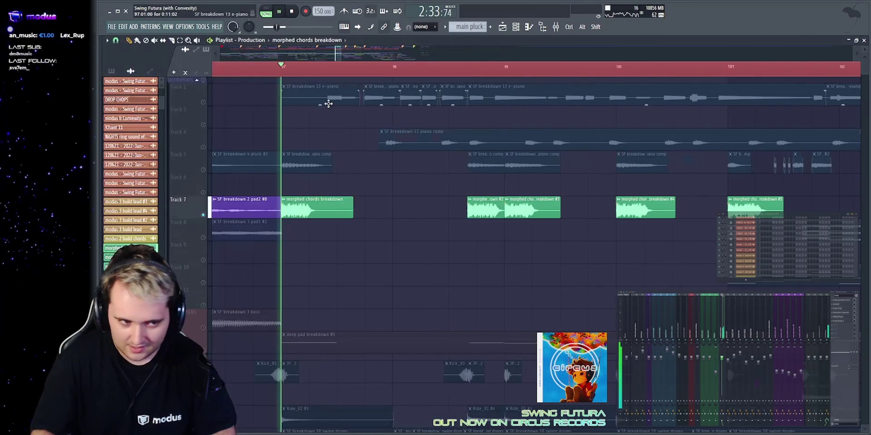
{"action": "key", "text": "space"}
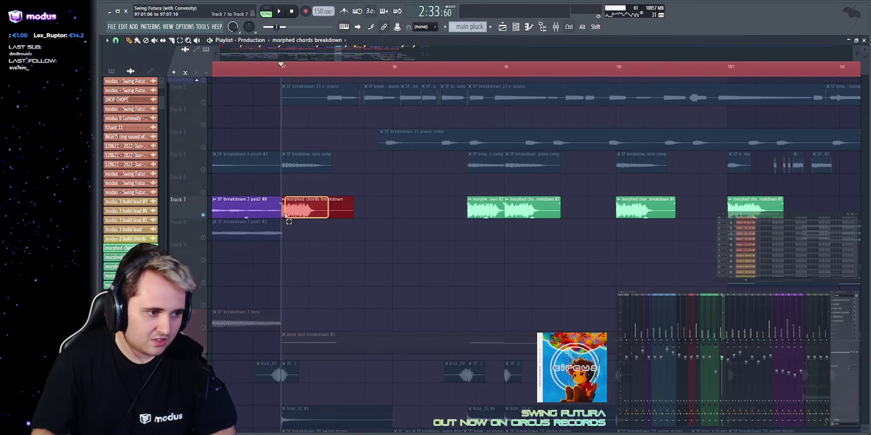
{"action": "left_click", "coordinate": [414, 176], "text": "ctrl"}
{"action": "key", "text": "space"}
{"action": "key", "text": "space"}
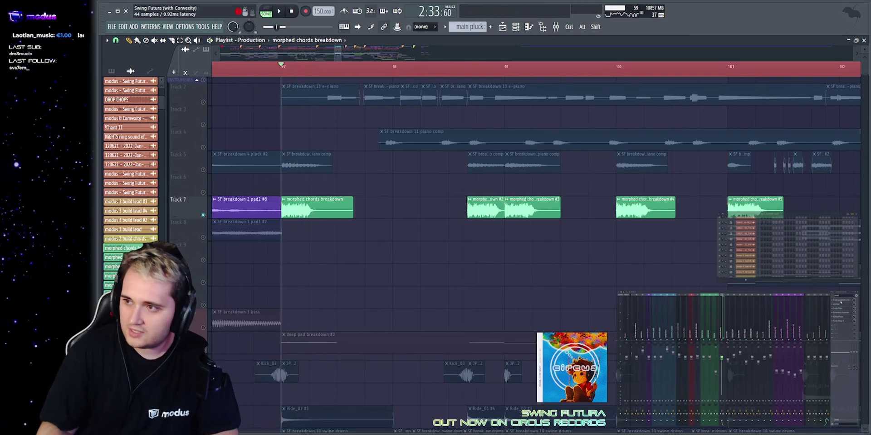
Open the Fruity parametric EQ 2 on the morphed chords mixer channel, reposition its window and start playback from bar 97.
{"action": "left_click", "coordinate": [841, 302]}
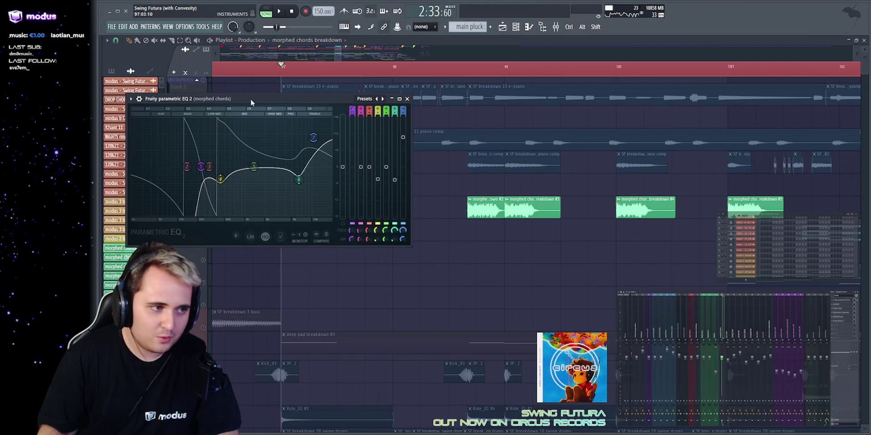
{"action": "left_click_drag", "start_coordinate": [250, 99], "coordinate": [388, 147]}
{"action": "key", "text": "space"}
Open soothe2 on the morphed chords channel and audition the chords through its High End Tame preset.
{"action": "left_click", "coordinate": [842, 305]}
{"action": "key", "text": "space"}
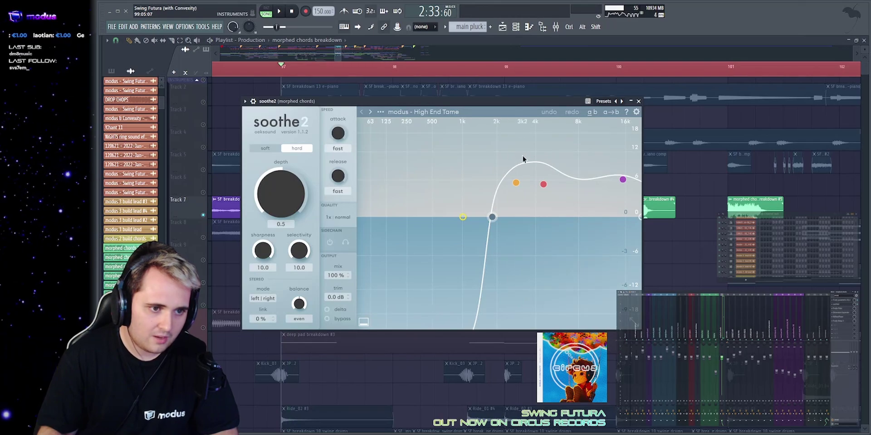
{"action": "key", "text": "space"}
{"action": "key", "text": "space"}
Enable soothe2's delta to hear only the removed signal, switch it off again and replay the chords from bar 97.
{"action": "left_click", "coordinate": [340, 310]}
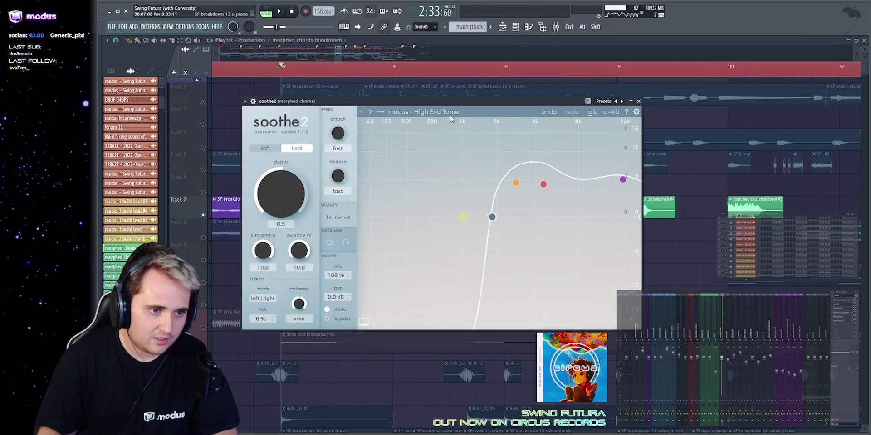
{"action": "key", "text": "space"}
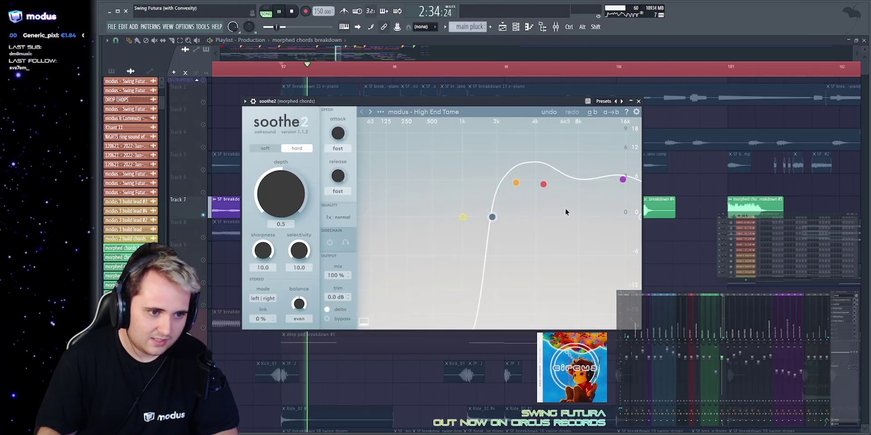
{"action": "left_click", "coordinate": [327, 309]}
{"action": "key", "text": "space"}
{"action": "key", "text": "space"}
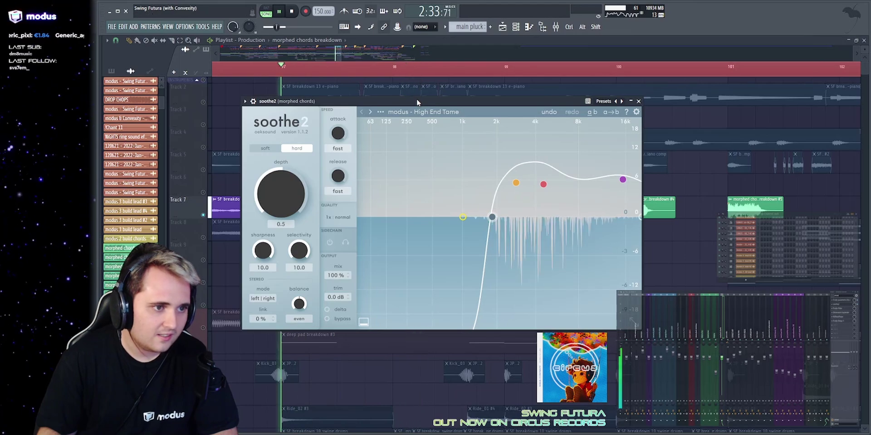
Stop playback, replace soothe2 with the morphed chords channel's Fruity Filter window and audition the chords through it.
{"action": "key", "text": "space"}
{"action": "key", "text": "Escape"}
{"action": "left_click", "coordinate": [846, 309]}
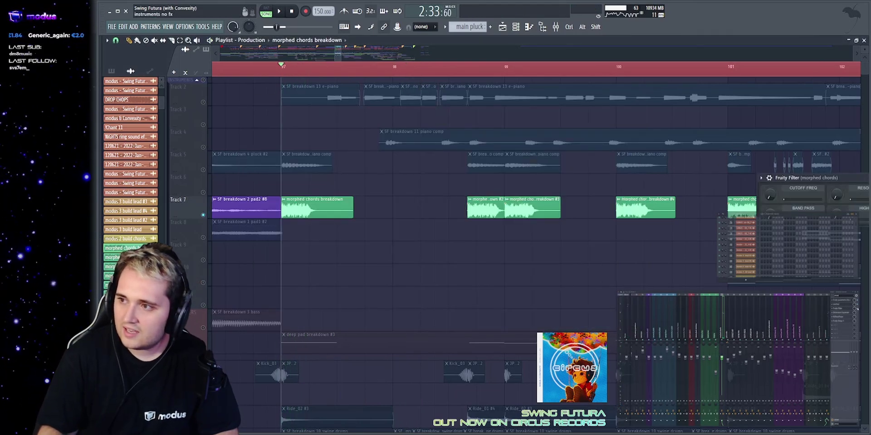
{"action": "left_click_drag", "start_coordinate": [782, 178], "coordinate": [372, 162]}
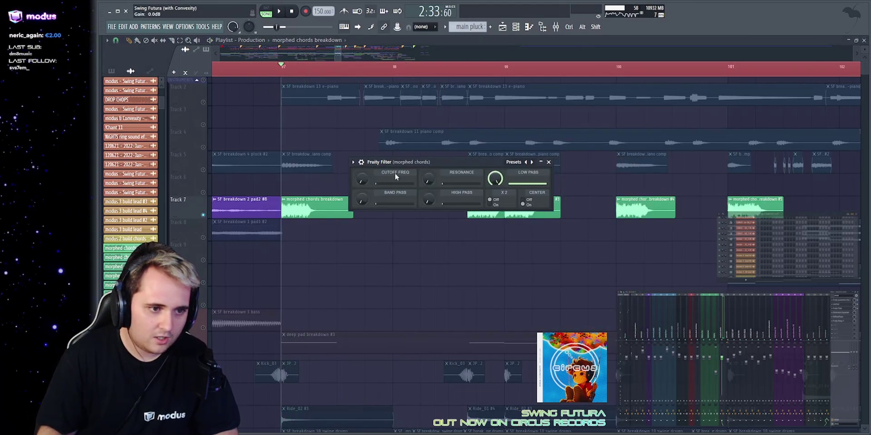
{"action": "key", "text": "space"}
{"action": "key", "text": "space"}
{"action": "key", "text": "space"}
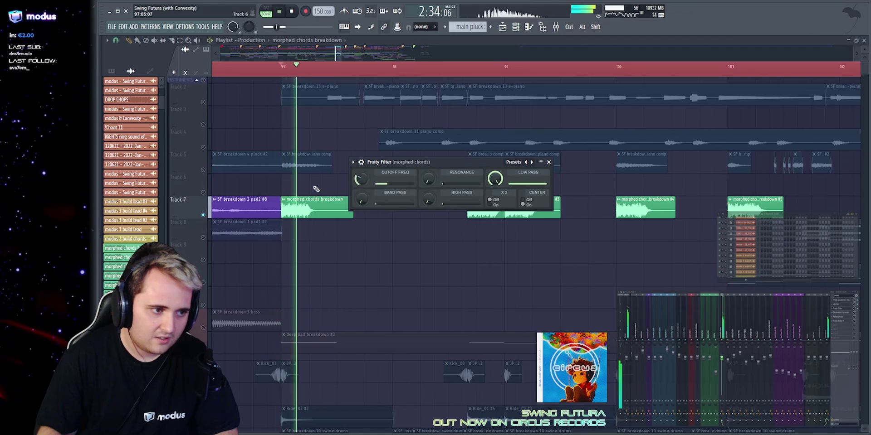
Close the filter window and inspect the morphed chords filter's cutoff frequency automation clips on track 35.
{"action": "key", "text": "Escape"}
{"action": "scroll", "coordinate": [306, 163], "scroll_direction": "down", "scroll_amount": 10}
{"action": "scroll", "coordinate": [302, 161], "scroll_direction": "down", "scroll_amount": 5}
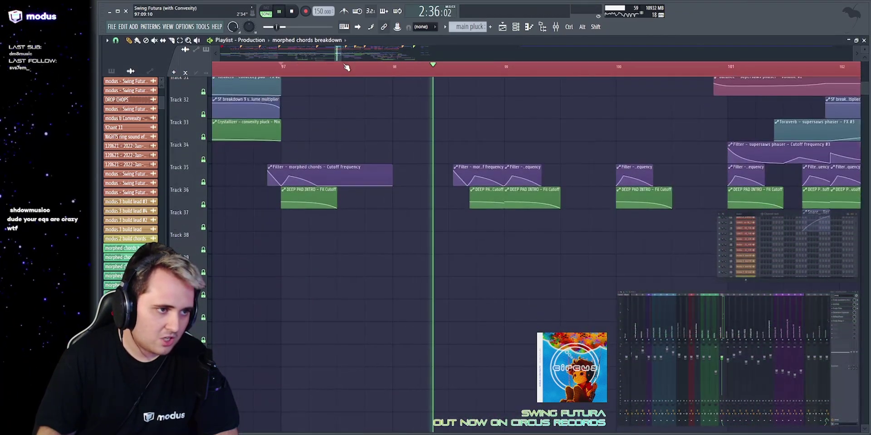
{"action": "key", "text": "space"}
Audition track 6 soloed from the verse marker at bar 17, then return to the breakdown with track 7 soloed.
{"action": "scroll", "coordinate": [339, 53], "scroll_direction": "down", "scroll_amount": 8}
{"action": "scroll", "coordinate": [358, 51], "scroll_direction": "up", "scroll_amount": 4}
{"action": "left_click", "coordinate": [357, 70]}
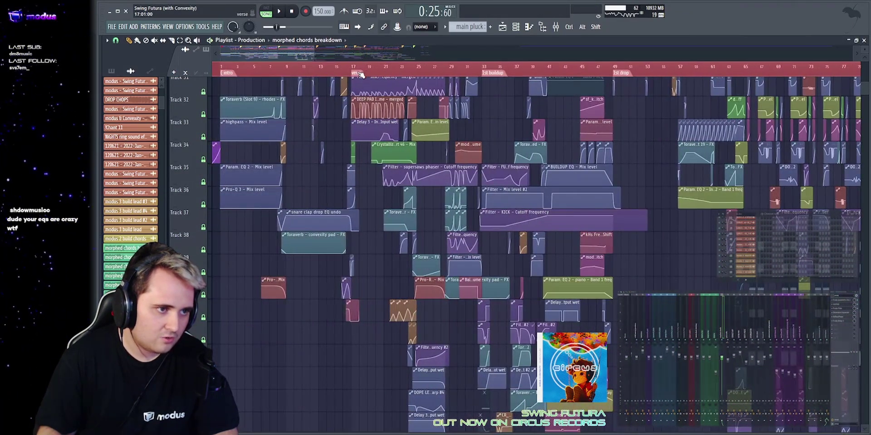
{"action": "key", "text": "space"}
{"action": "scroll", "coordinate": [347, 105], "scroll_direction": "up", "scroll_amount": 3}
{"action": "scroll", "coordinate": [346, 106], "scroll_direction": "up", "scroll_amount": 10}
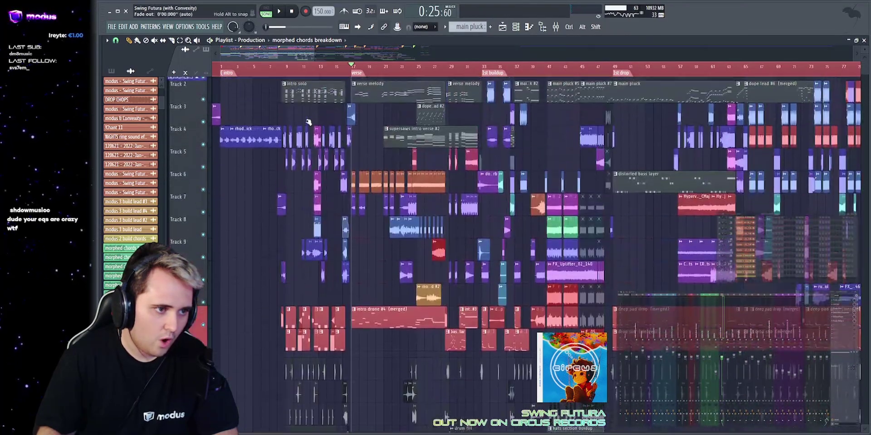
{"action": "right_click", "coordinate": [202, 190]}
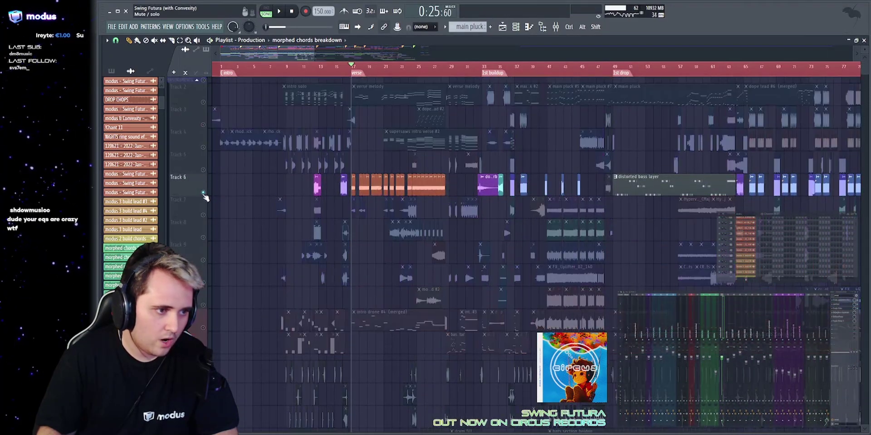
{"action": "key", "text": "space"}
{"action": "left_click_drag", "start_coordinate": [282, 56], "coordinate": [340, 54]}
{"action": "right_click", "coordinate": [203, 215]}
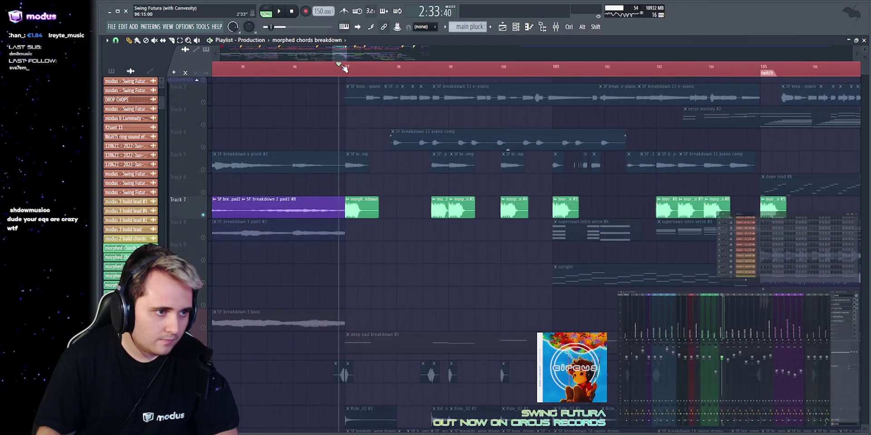
Play the soloed morphed chords from bar 97 and move the playhead to the middle of bar 98.
{"action": "key", "text": "space"}
{"action": "scroll", "coordinate": [383, 107], "scroll_direction": "down", "scroll_amount": 1}
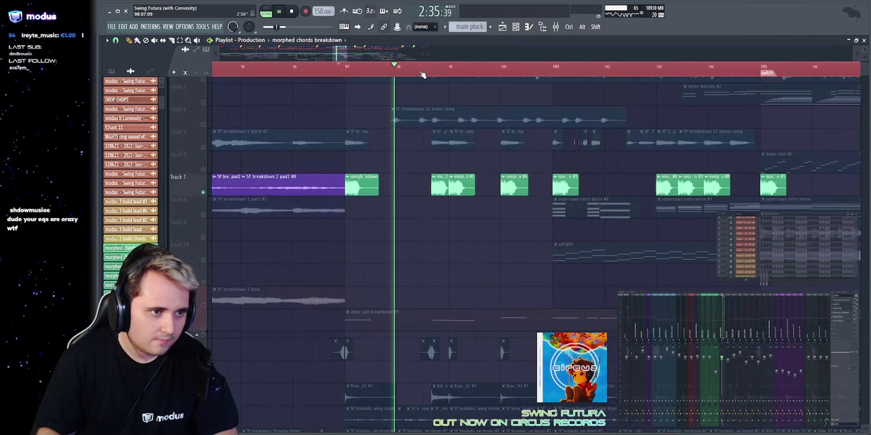
{"action": "left_click", "coordinate": [422, 74]}
{"action": "key", "text": "space"}
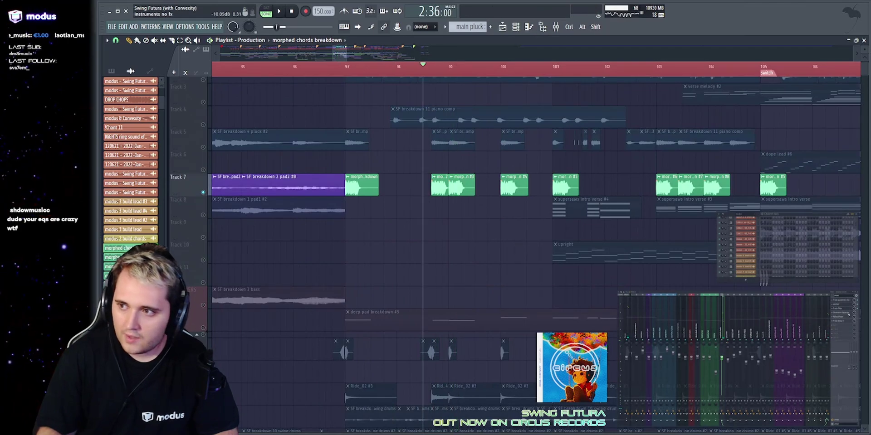
Open the Dimension Expander on the morphed chords channel and audition the chords through it from mid-bar 98.
{"action": "left_click", "coordinate": [848, 313]}
{"action": "key", "text": "space"}
{"action": "left_click_drag", "start_coordinate": [660, 169], "coordinate": [565, 162]}
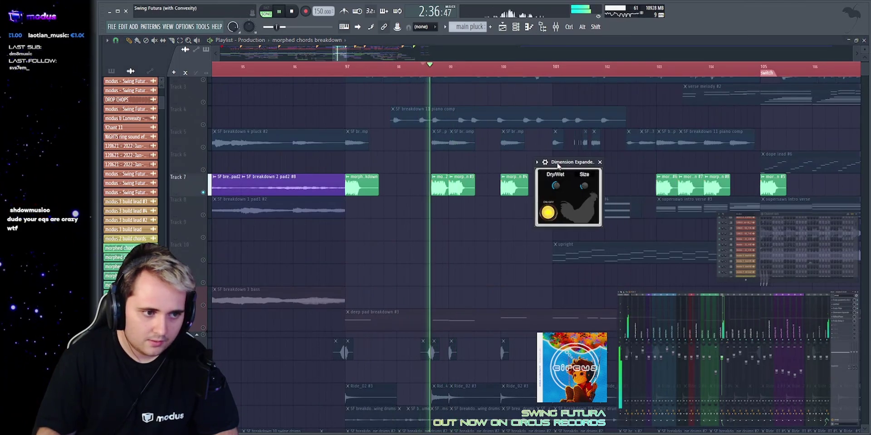
{"action": "key", "text": "Escape"}
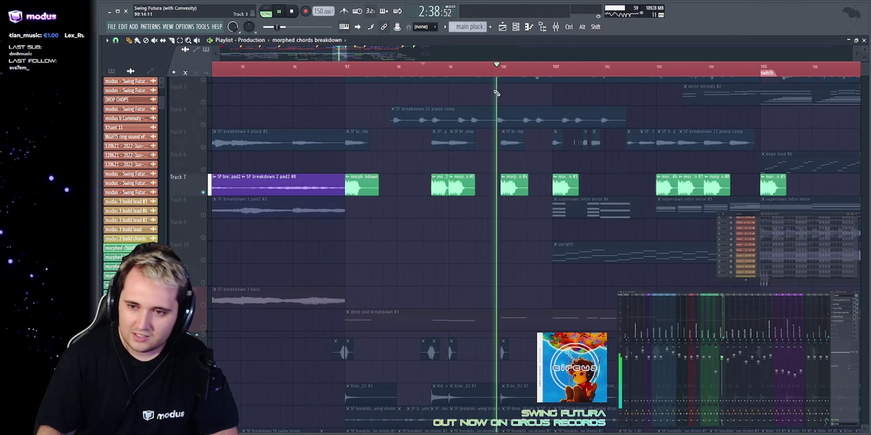
{"action": "key", "text": "space"}
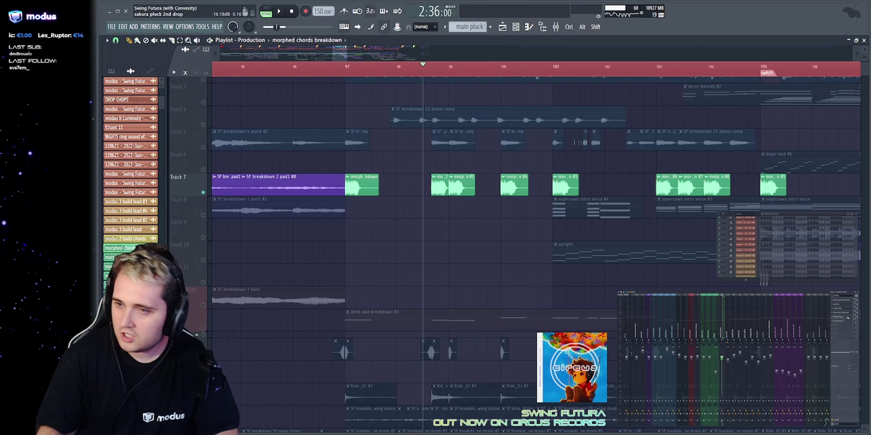
Open AllPassPhase on the morphed chords channel, reposition its window and briefly play the chords.
{"action": "left_click", "coordinate": [847, 318]}
{"action": "left_click_drag", "start_coordinate": [687, 185], "coordinate": [313, 112]}
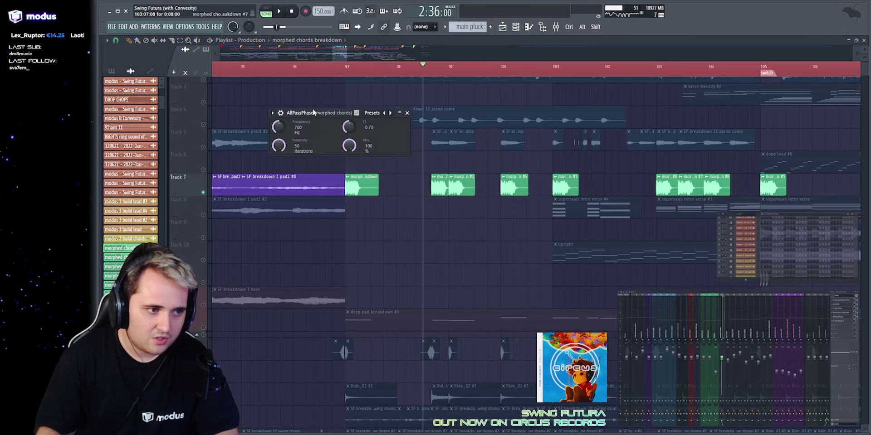
{"action": "key", "text": "space"}
{"action": "key", "text": "space"}
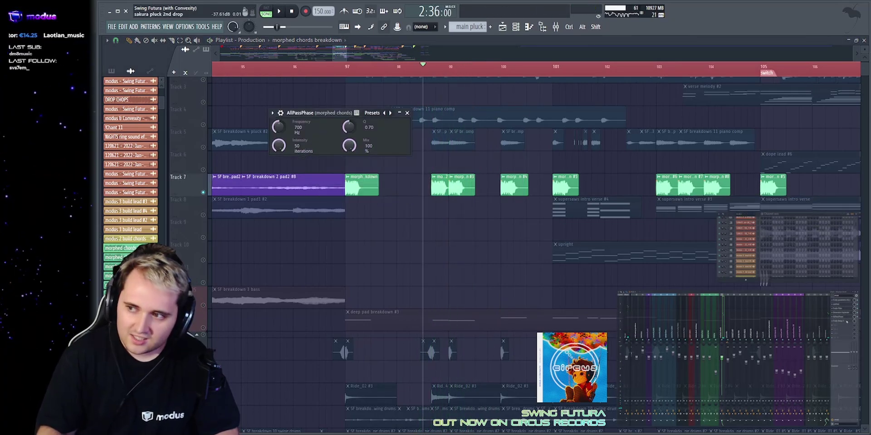
Open Fruity Delay 3 on the morphed chords channel, audition the chords through it and close the plugin windows.
{"action": "left_click", "coordinate": [847, 321]}
{"action": "left_click_drag", "start_coordinate": [546, 136], "coordinate": [509, 153]}
{"action": "key", "text": "space"}
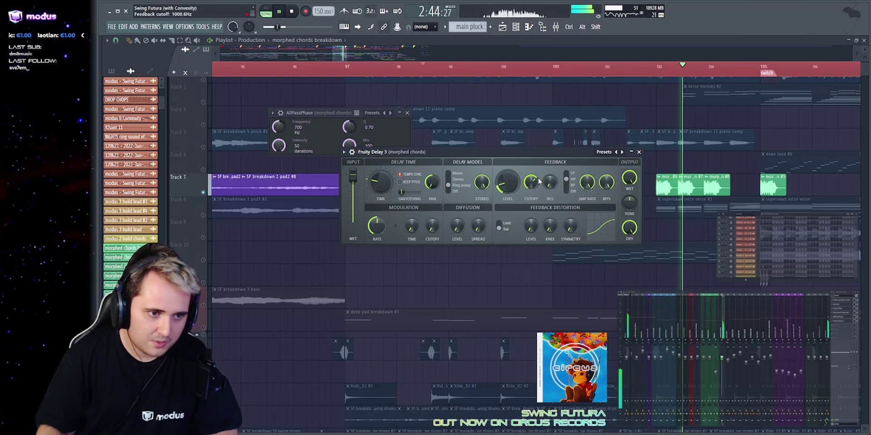
{"action": "right_click", "coordinate": [640, 99]}
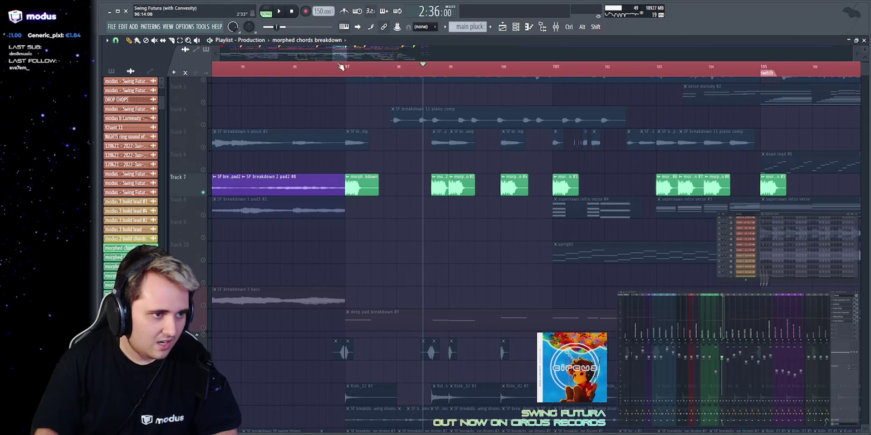
Solo track 5 and play its piano comp clips from bar 97.
{"action": "scroll", "coordinate": [315, 189], "scroll_direction": "down", "scroll_amount": 2}
{"action": "scroll", "coordinate": [312, 193], "scroll_direction": "up", "scroll_amount": 3}
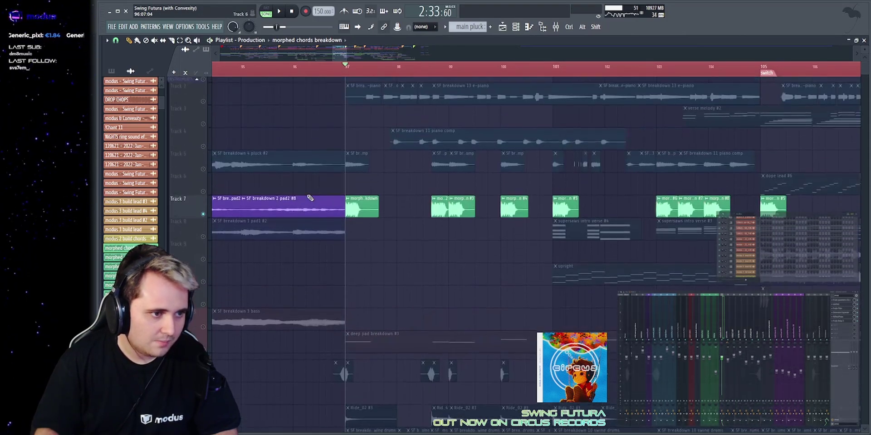
{"action": "right_click", "coordinate": [203, 170]}
{"action": "scroll", "coordinate": [397, 69], "scroll_direction": "up", "scroll_amount": 3}
{"action": "key", "text": "space"}
{"action": "scroll", "coordinate": [397, 69], "scroll_direction": "down", "scroll_amount": 1}
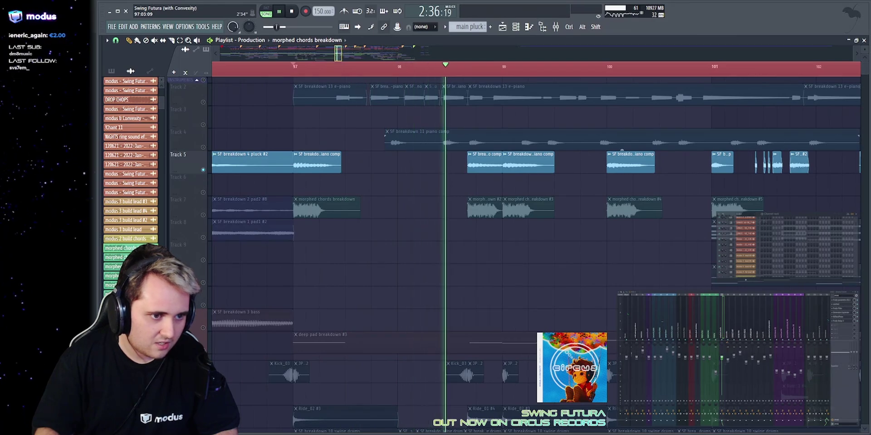
{"action": "scroll", "coordinate": [302, 67], "scroll_direction": "down", "scroll_amount": 3}
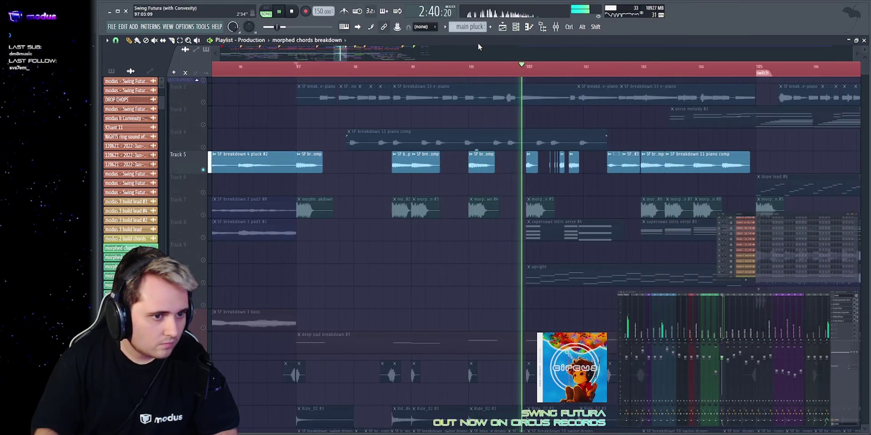
{"action": "key", "text": "space"}
Place the playhead at bar 101, briefly select the chopped piano comp clips on track 5 and audition them.
{"action": "scroll", "coordinate": [547, 67], "scroll_direction": "up", "scroll_amount": 5}
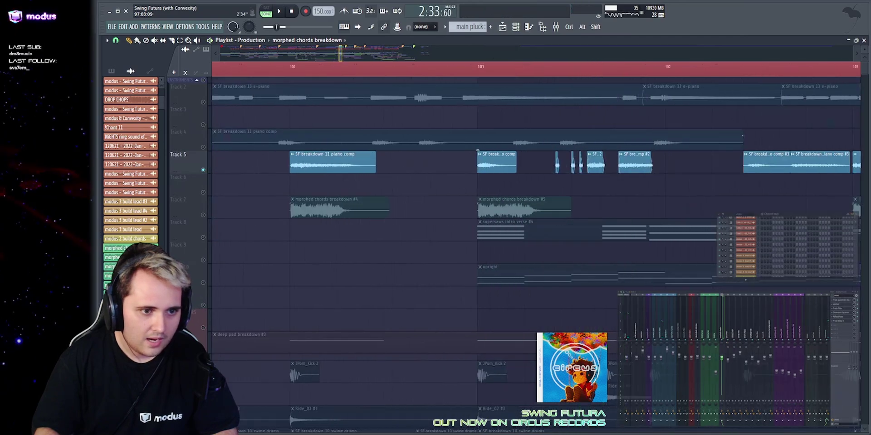
{"action": "left_click_drag", "start_coordinate": [480, 159], "coordinate": [734, 172], "text": "ctrl"}
{"action": "key", "text": "ctrl+d"}
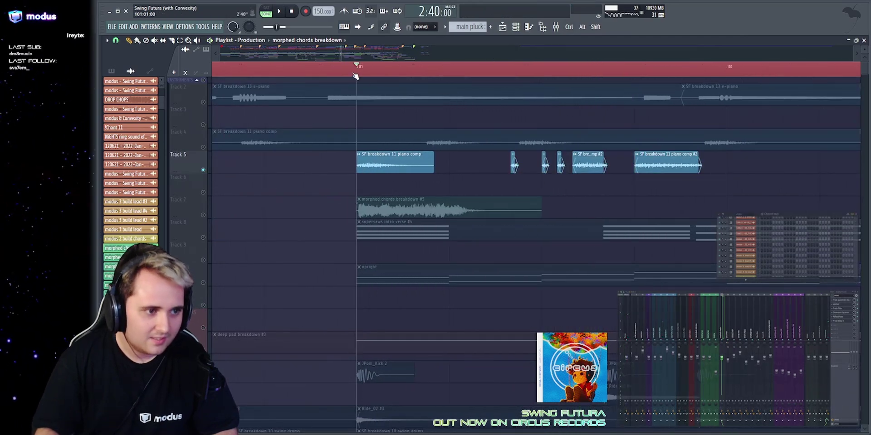
{"action": "scroll", "coordinate": [415, 64], "scroll_direction": "down", "scroll_amount": 3}
{"action": "scroll", "coordinate": [751, 66], "scroll_direction": "up", "scroll_amount": 2}
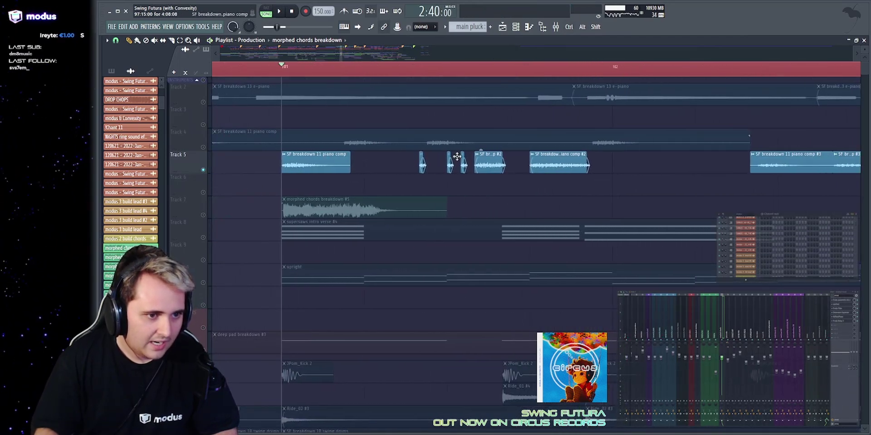
{"action": "left_click_drag", "start_coordinate": [395, 164], "coordinate": [606, 165], "text": "ctrl"}
{"action": "right_click", "coordinate": [606, 165]}
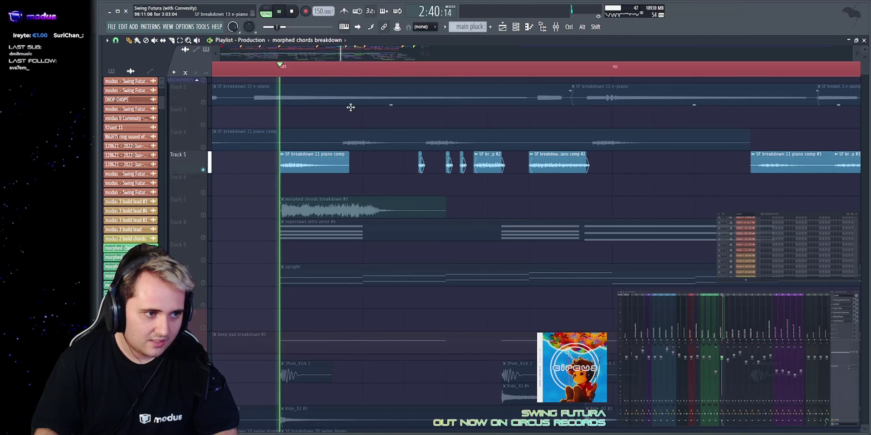
{"action": "key", "text": "space"}
Open the channel settings of the SF breakdown 11 piano comp clip at bar 101 and close them again.
{"action": "left_click", "coordinate": [328, 166]}
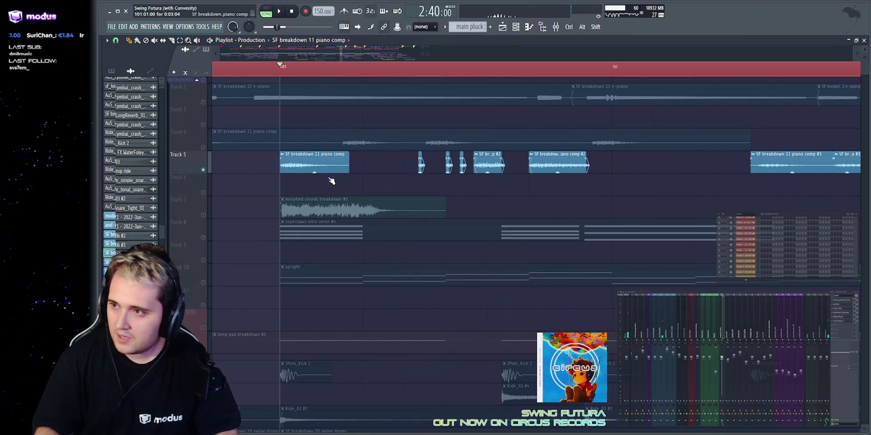
{"action": "double_click", "coordinate": [329, 166]}
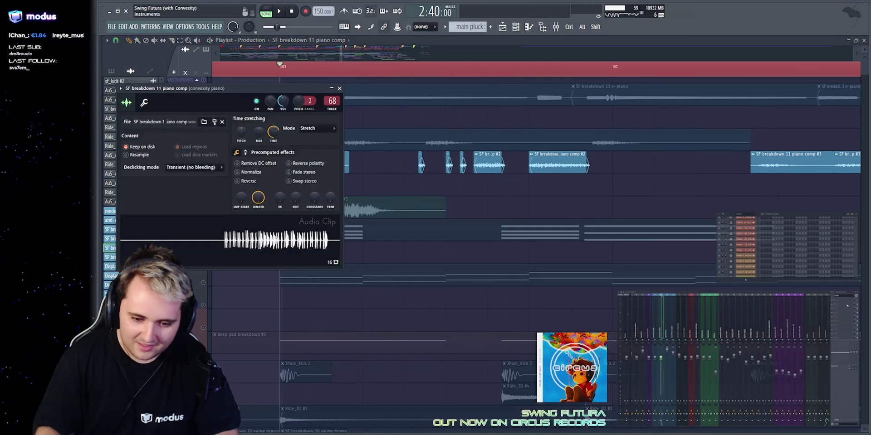
{"action": "right_click", "coordinate": [380, 170]}
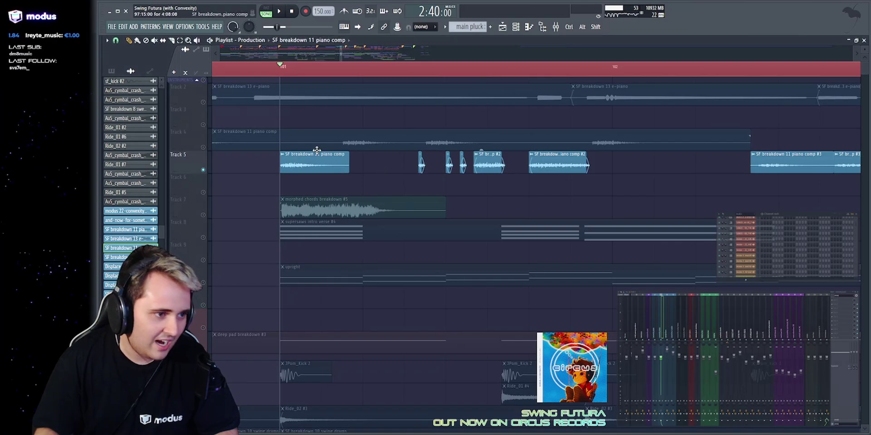
Play the soloed piano comp on track 5 from bar 101 up to the switch marker at bar 105.
{"action": "left_click_drag", "start_coordinate": [386, 169], "coordinate": [593, 169]}
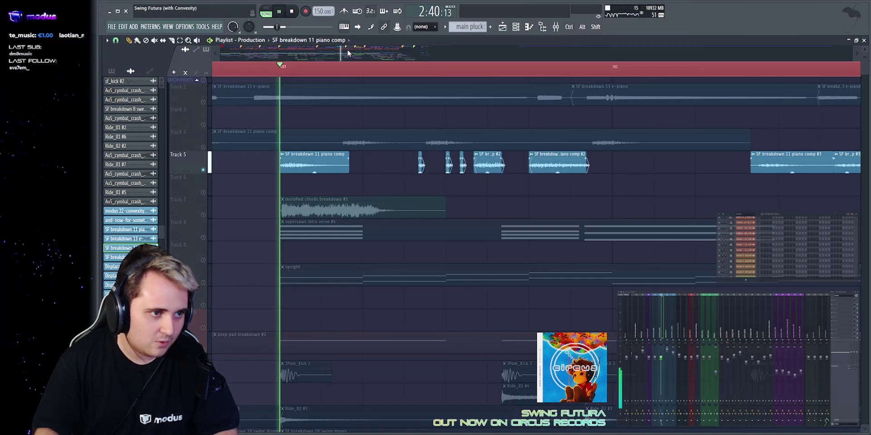
{"action": "scroll", "coordinate": [348, 52], "scroll_direction": "down", "scroll_amount": 3}
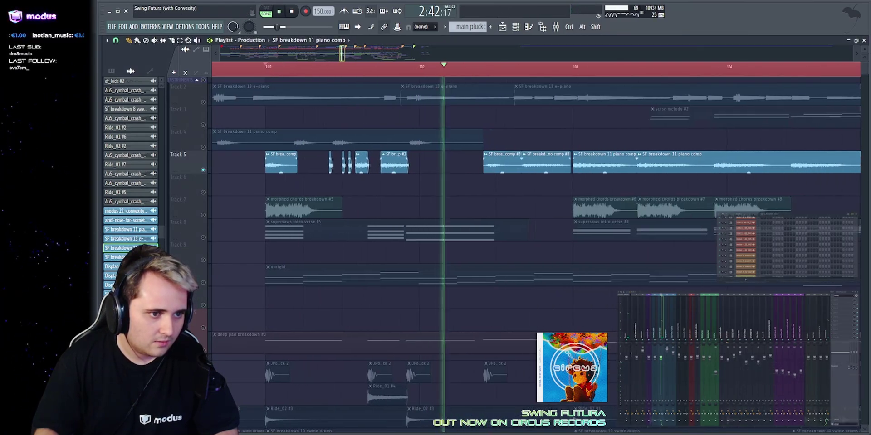
{"action": "scroll", "coordinate": [503, 55], "scroll_direction": "down", "scroll_amount": 2}
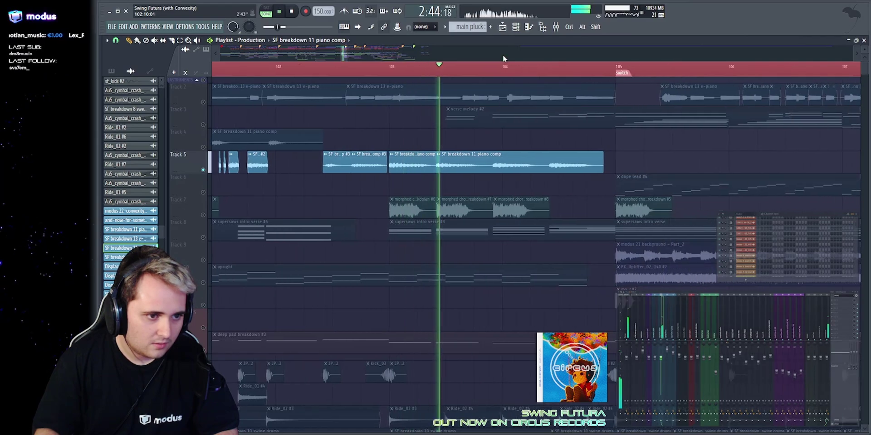
{"action": "scroll", "coordinate": [502, 54], "scroll_direction": "down", "scroll_amount": 3}
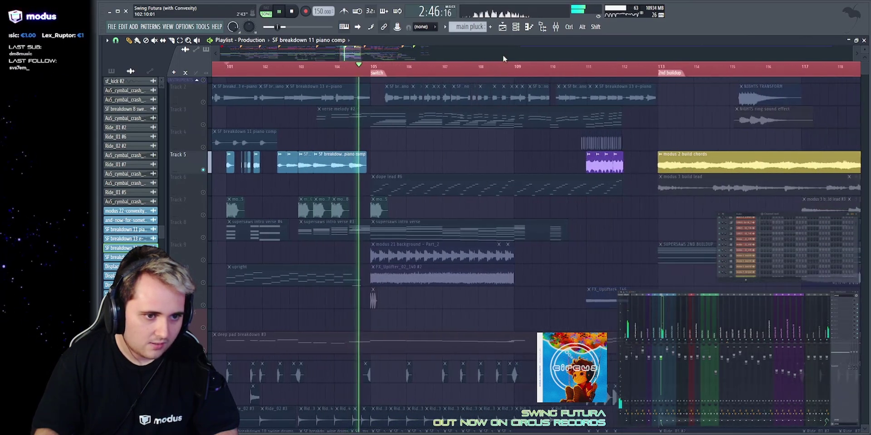
{"action": "scroll", "coordinate": [502, 55], "scroll_direction": "down", "scroll_amount": 2}
{"action": "key", "text": "space"}
{"action": "scroll", "coordinate": [317, 119], "scroll_direction": "up", "scroll_amount": 3}
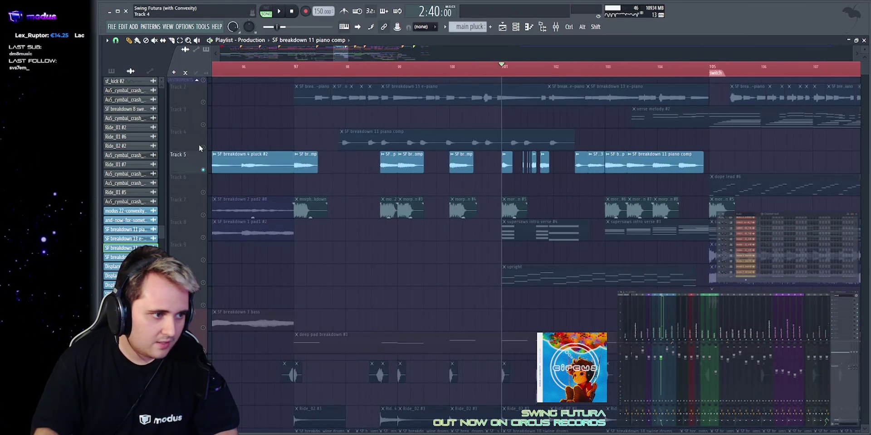
Solo track 4, unmute its SF breakdown 11 piano comp clip and audition it from just before bar 98.
{"action": "left_click", "coordinate": [200, 147]}
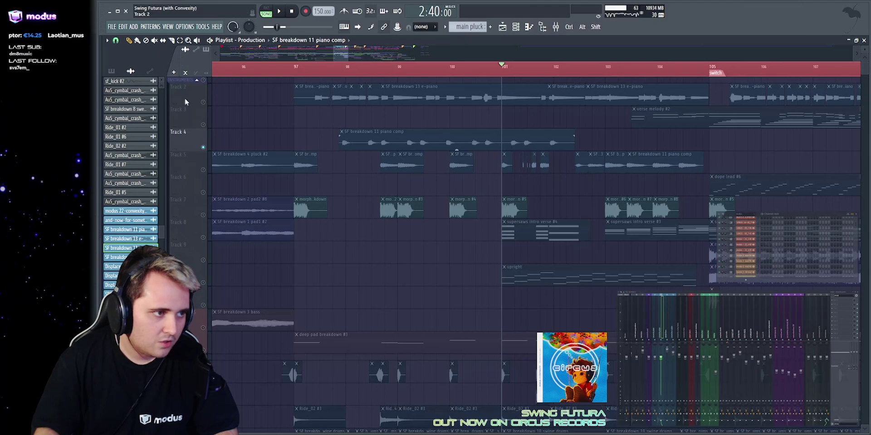
{"action": "left_click", "coordinate": [204, 102]}
{"action": "left_click", "coordinate": [345, 139]}
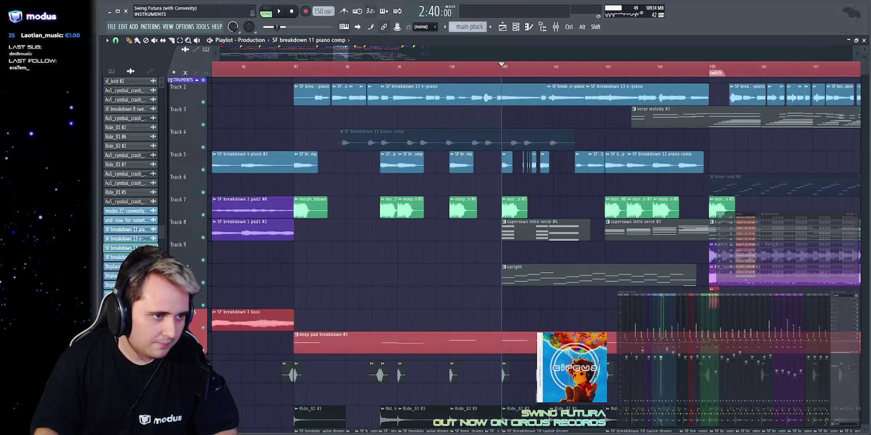
{"action": "right_click", "coordinate": [200, 148]}
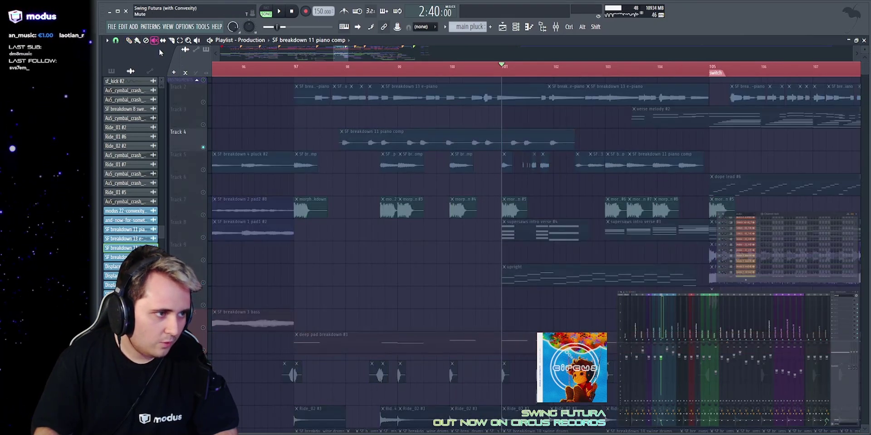
{"action": "left_click", "coordinate": [388, 139]}
{"action": "key", "text": "space"}
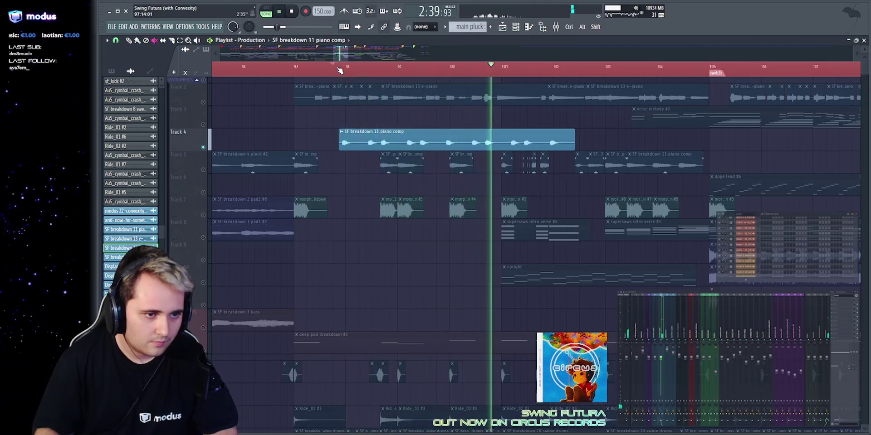
{"action": "key", "text": "space"}
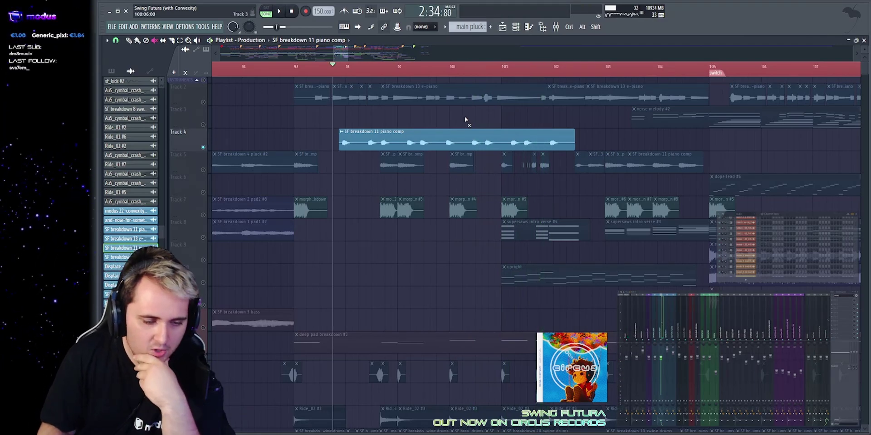
{"action": "scroll", "coordinate": [397, 226], "scroll_direction": "down", "scroll_amount": 5}
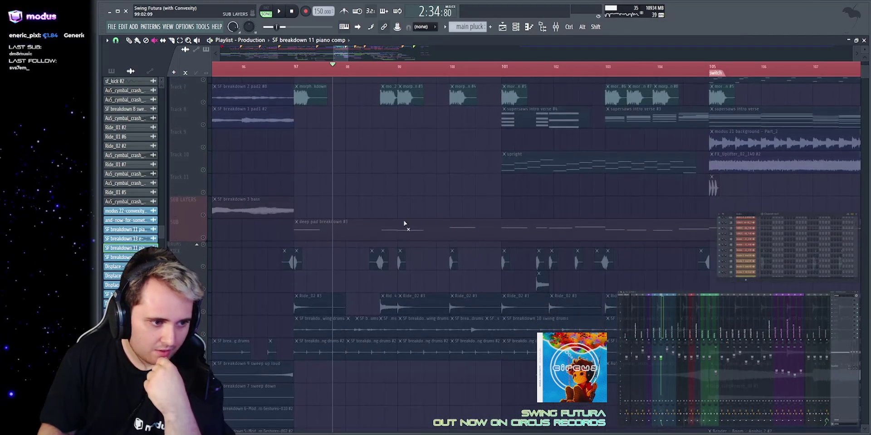
{"action": "scroll", "coordinate": [465, 247], "scroll_direction": "up", "scroll_amount": 5}
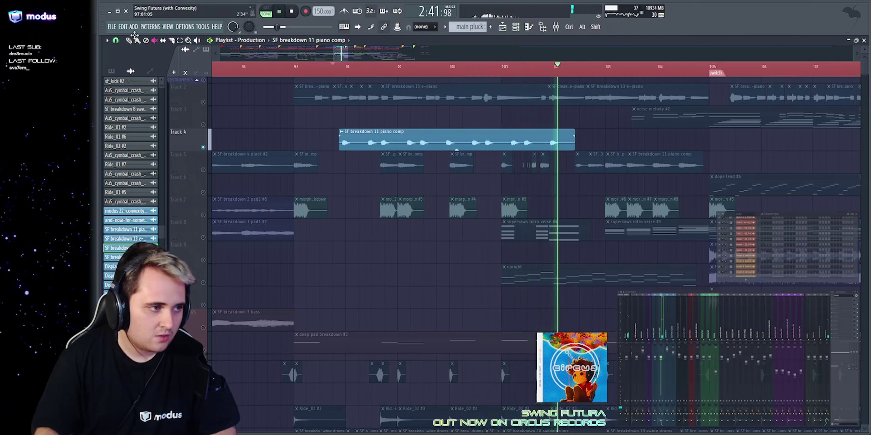
Mute the piano comp clip on track 4 again and briefly play all tracks from shortly after bar 97.
{"action": "left_click", "coordinate": [203, 102]}
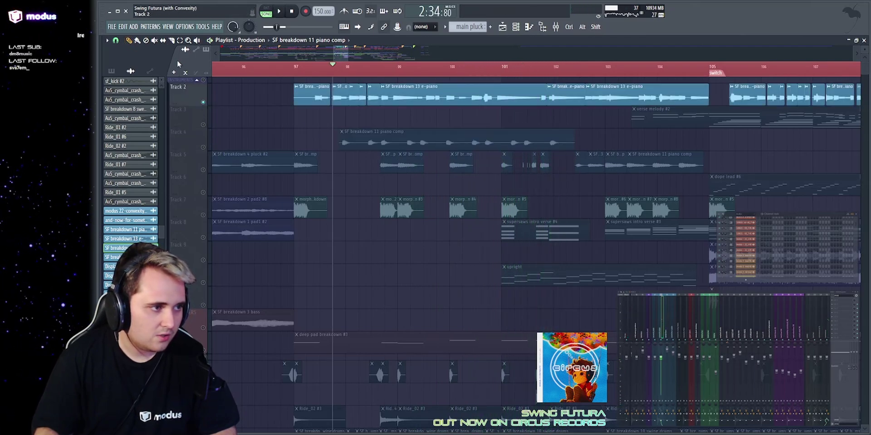
{"action": "left_click", "coordinate": [203, 103]}
{"action": "left_click", "coordinate": [350, 137]}
{"action": "key", "text": "space"}
{"action": "key", "text": "space"}
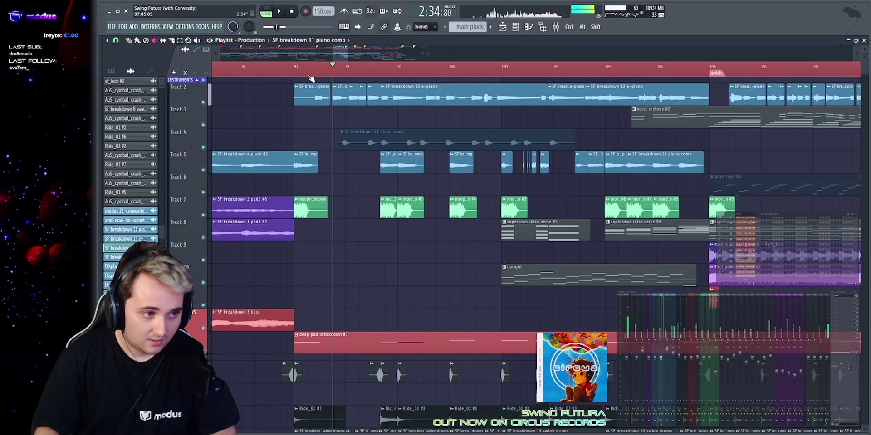
{"action": "left_click", "coordinate": [307, 67]}
{"action": "key", "text": "space"}
{"action": "key", "text": "space"}
{"action": "left_click", "coordinate": [127, 43]}
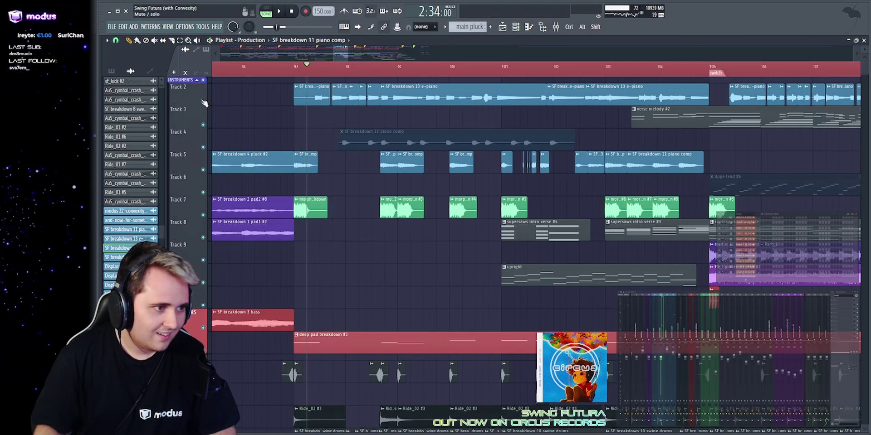
Solo track 2 with the SF breakdown 13 e-piano clips and save the project.
{"action": "left_click", "coordinate": [204, 102]}
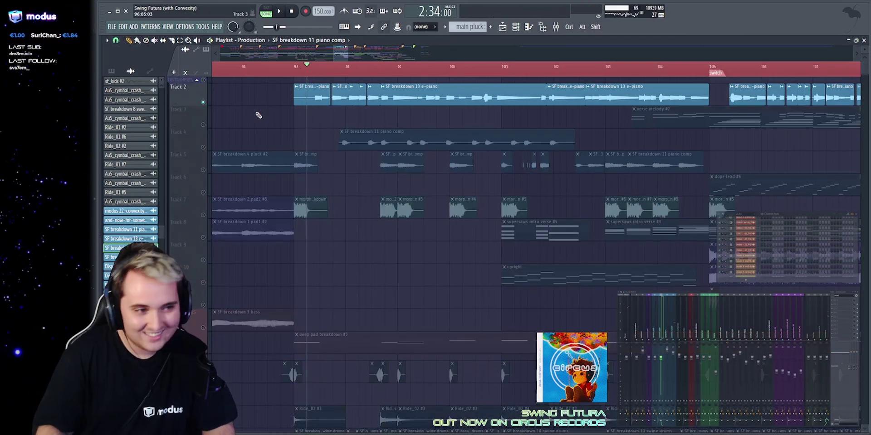
{"action": "scroll", "coordinate": [318, 204], "scroll_direction": "up", "scroll_amount": 4}
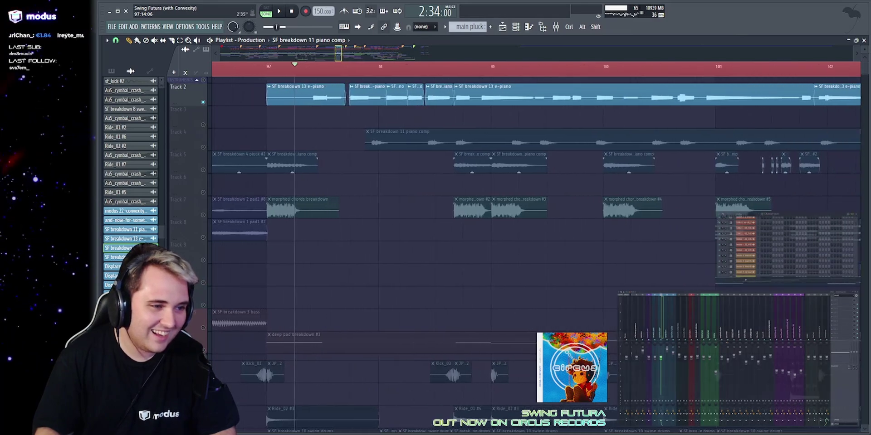
{"action": "key", "text": "ctrl+s"}
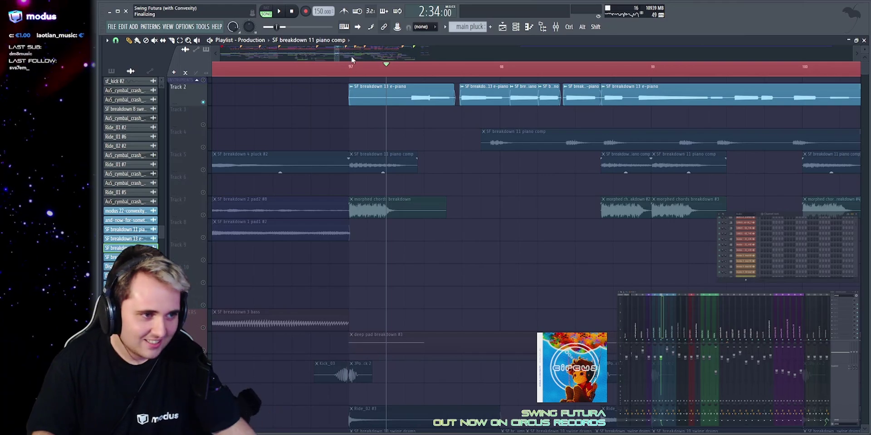
Place the playhead at bar 97 and audition the soloed e-piano clips on track 2 up to about bar 102.
{"action": "left_click", "coordinate": [352, 67]}
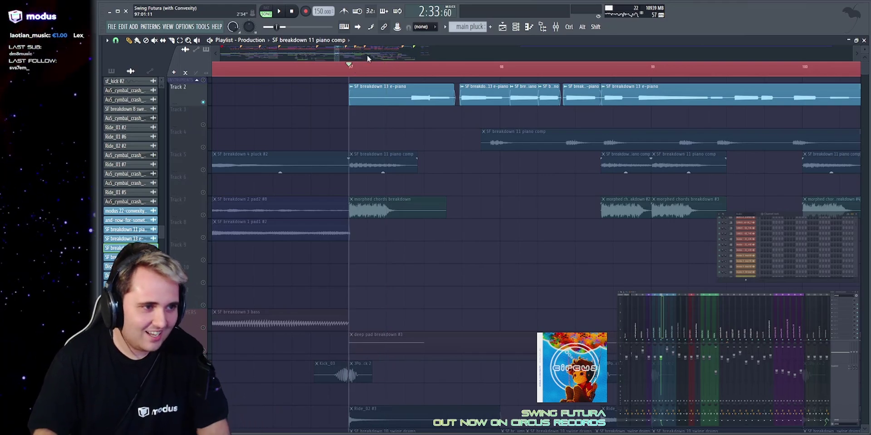
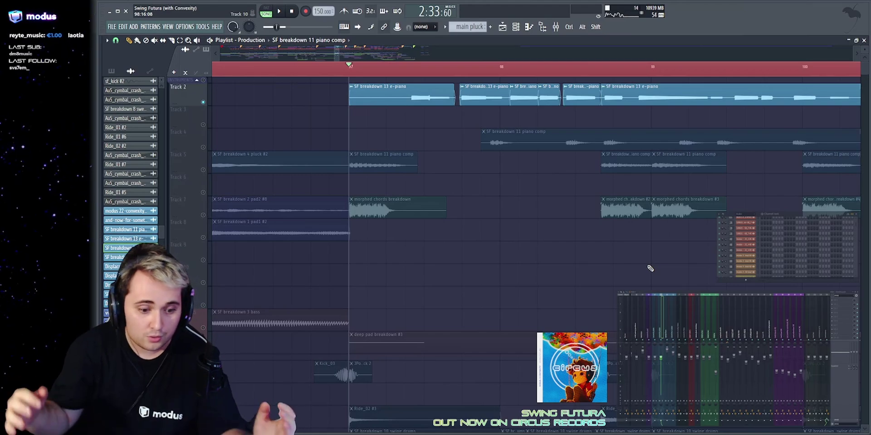
{"action": "key", "text": "space"}
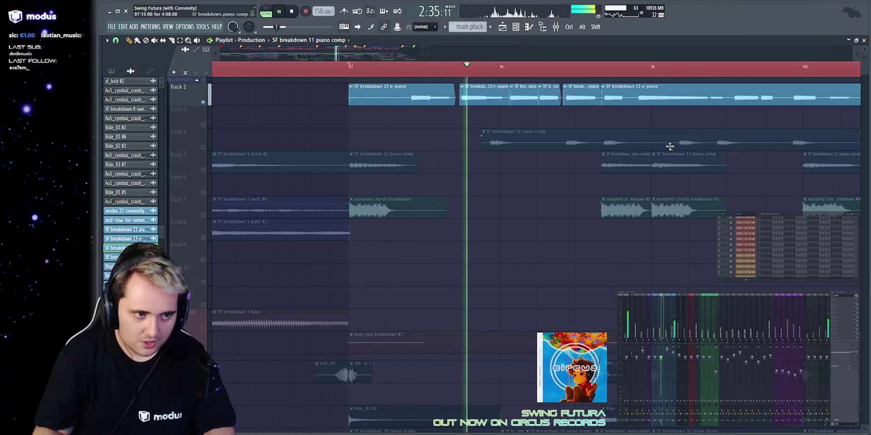
{"action": "key", "text": "space"}
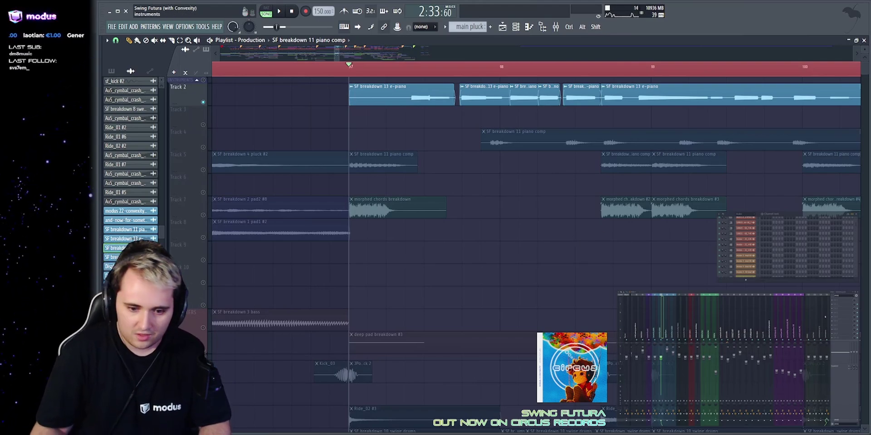
{"action": "key", "text": "space"}
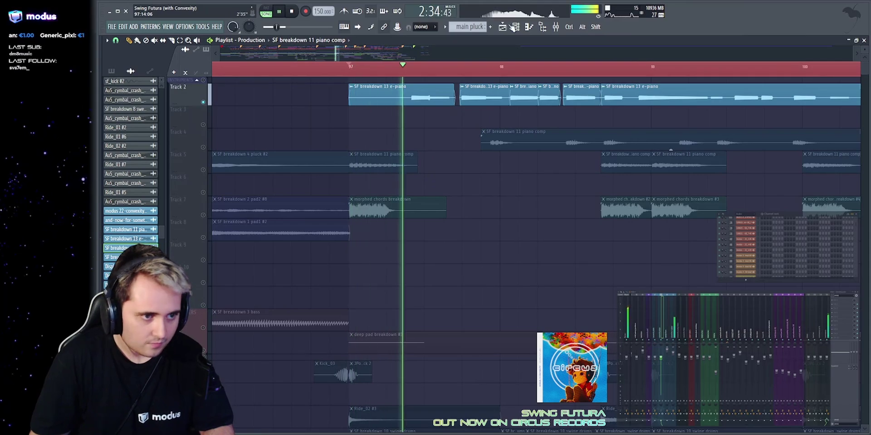
{"action": "left_click_drag", "start_coordinate": [339, 53], "coordinate": [336, 53]}
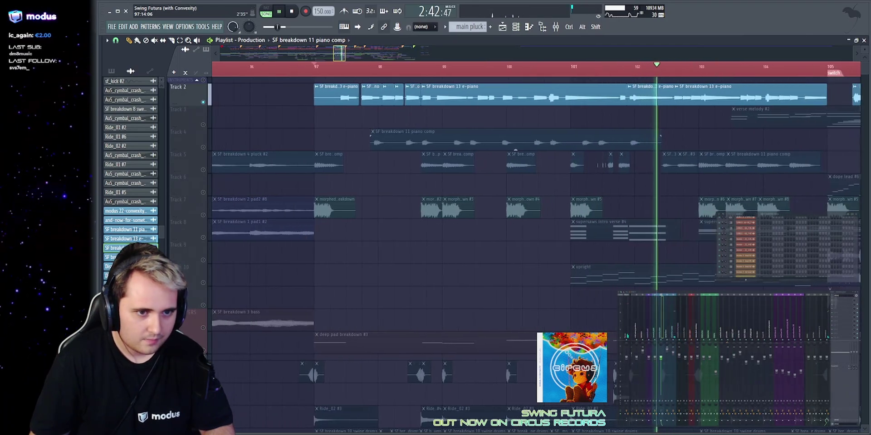
{"action": "key", "text": "space"}
Replay the soloed e-piano from slightly after the start of bar 97 to about bar 100.
{"action": "scroll", "coordinate": [483, 56], "scroll_direction": "up", "scroll_amount": 3}
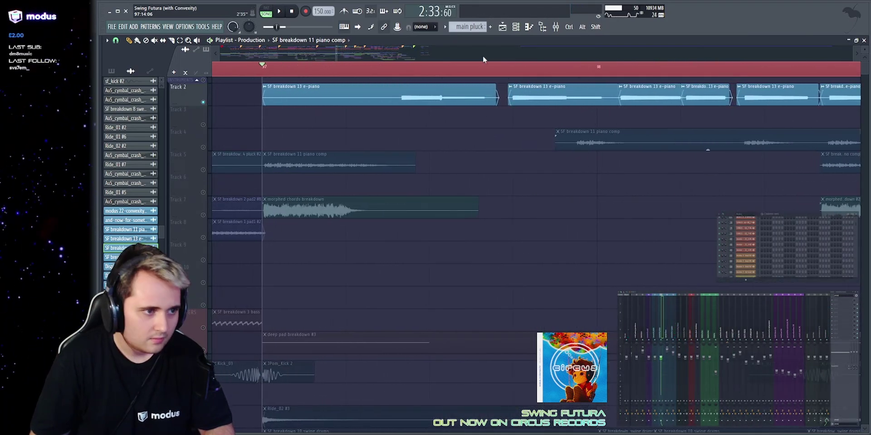
{"action": "left_click", "coordinate": [272, 70]}
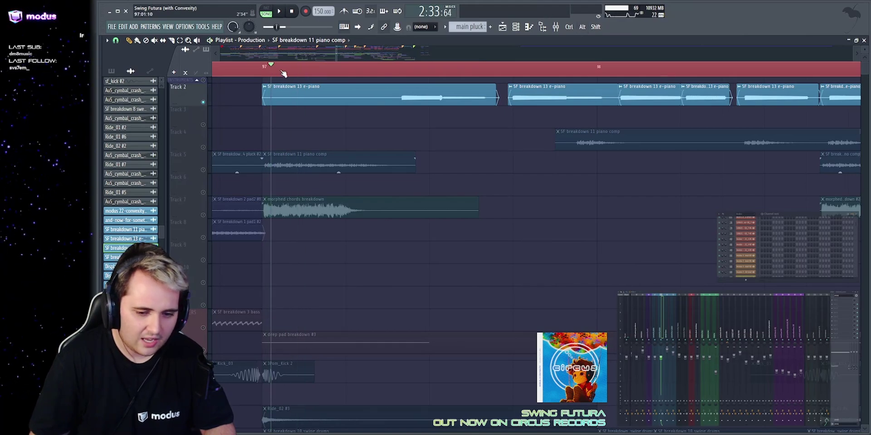
{"action": "key", "text": "space"}
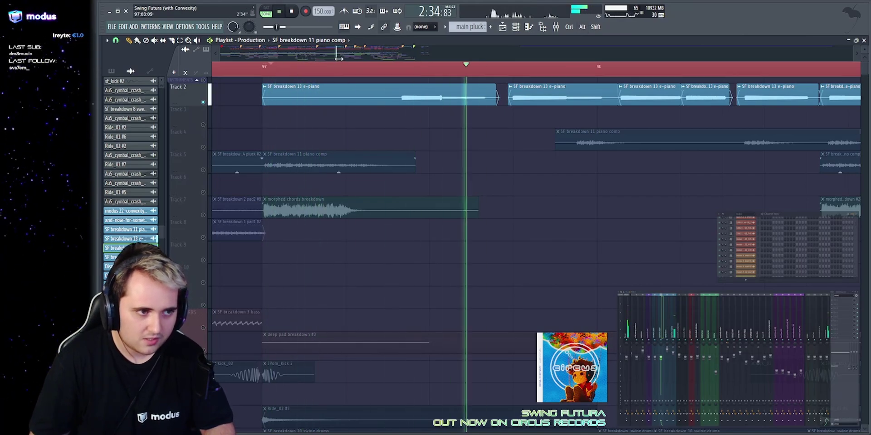
{"action": "left_click_drag", "start_coordinate": [338, 54], "coordinate": [355, 54]}
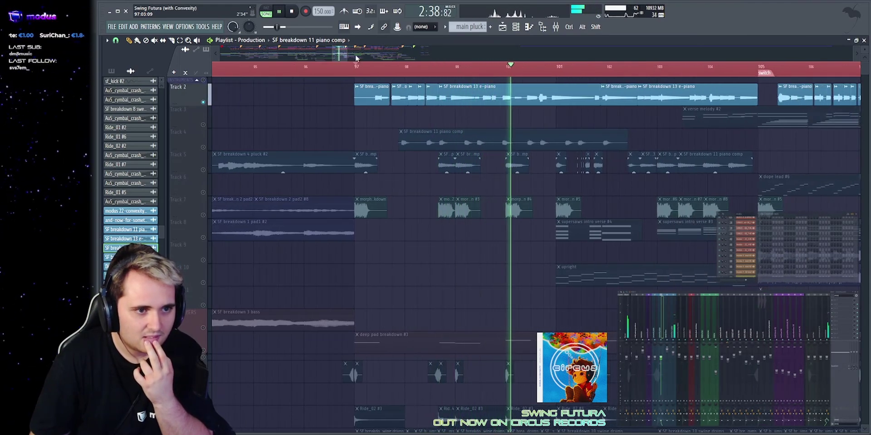
{"action": "key", "text": "space"}
Reset the playhead to the first e-piano clip at bar 97 and play track 2 past bar 103.
{"action": "scroll", "coordinate": [355, 54], "scroll_direction": "up", "scroll_amount": 4}
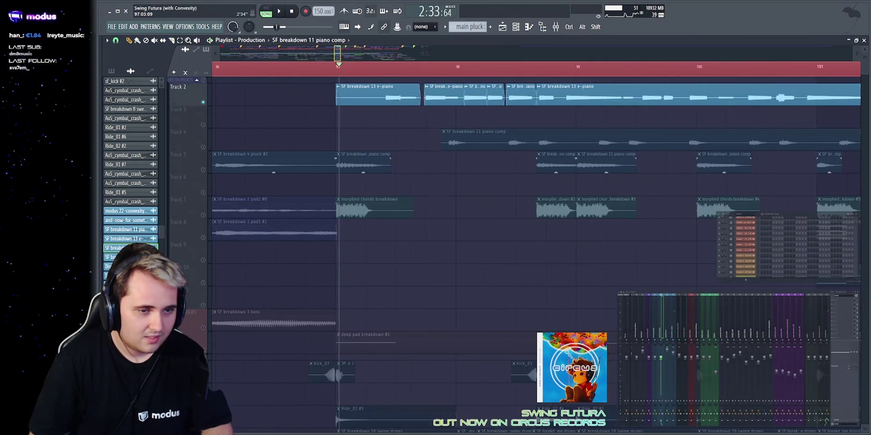
{"action": "left_click_drag", "start_coordinate": [303, 128], "coordinate": [391, 80]}
{"action": "left_click", "coordinate": [401, 130]}
{"action": "left_click", "coordinate": [282, 69]}
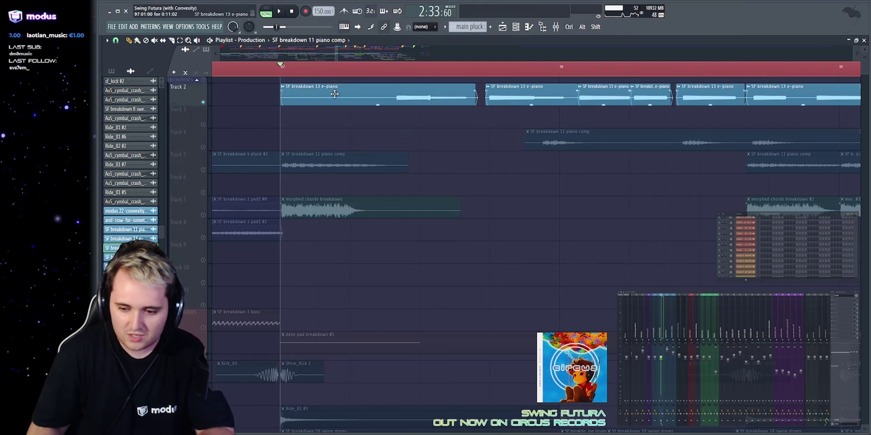
{"action": "key", "text": "space"}
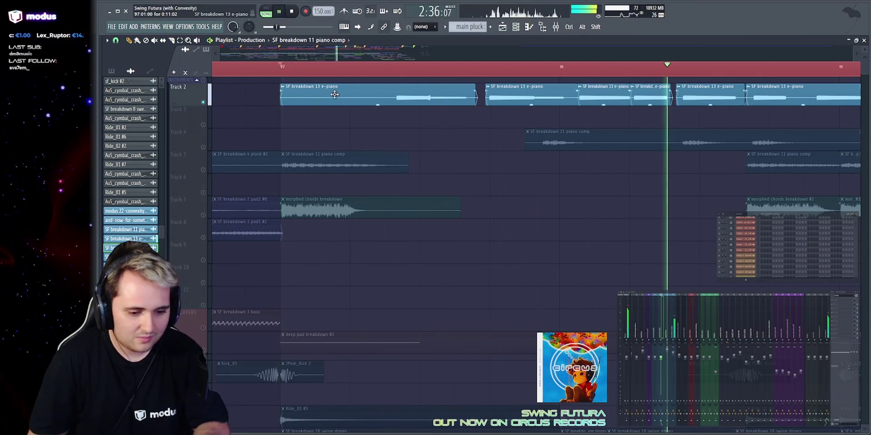
{"action": "mouse_move", "coordinate": [336, 53]}
{"action": "left_mouse_down"}
{"action": "mouse_move", "coordinate": [336, 40]}
{"action": "mouse_move", "coordinate": [340, 56]}
{"action": "left_mouse_up"}
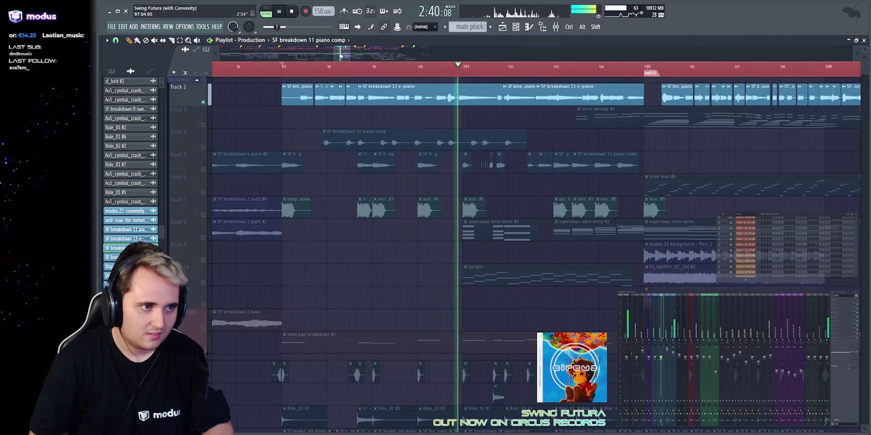
{"action": "scroll", "coordinate": [339, 55], "scroll_direction": "up", "scroll_amount": 1}
{"action": "scroll", "coordinate": [340, 54], "scroll_direction": "down", "scroll_amount": 1}
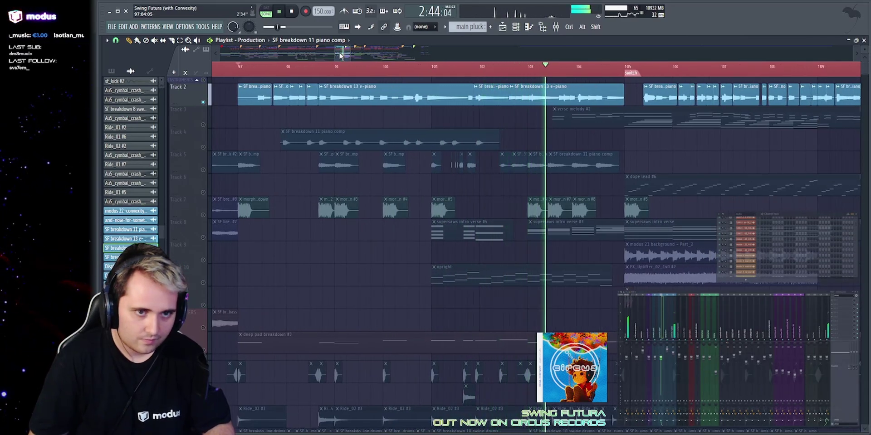
{"action": "key", "text": "space"}
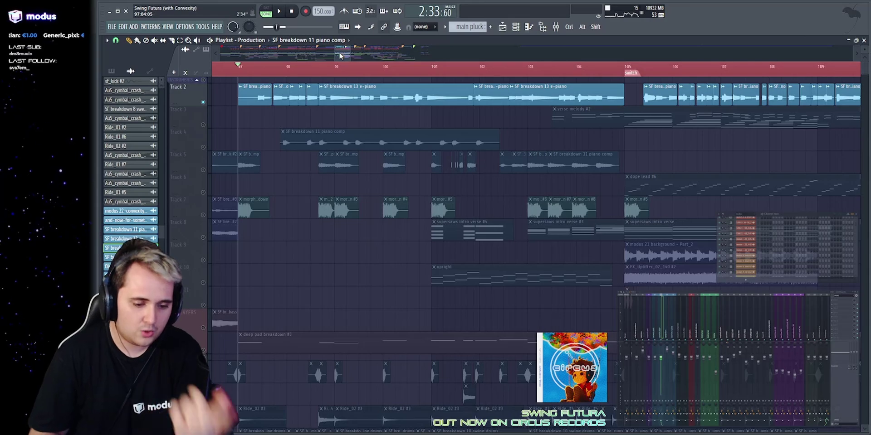
Play the soloed e-piano from bar 97 past the switch marker at bar 105 and through its chopped clips beyond bar 109.
{"action": "key", "text": "space"}
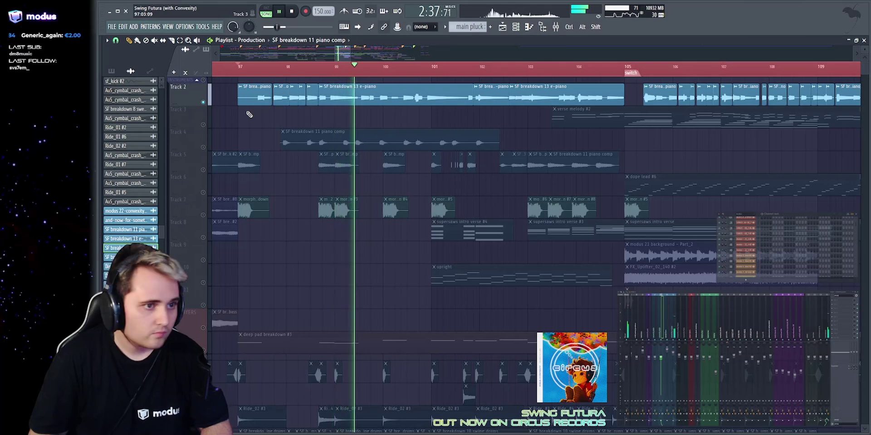
{"action": "left_click_drag", "start_coordinate": [378, 54], "coordinate": [380, 62]}
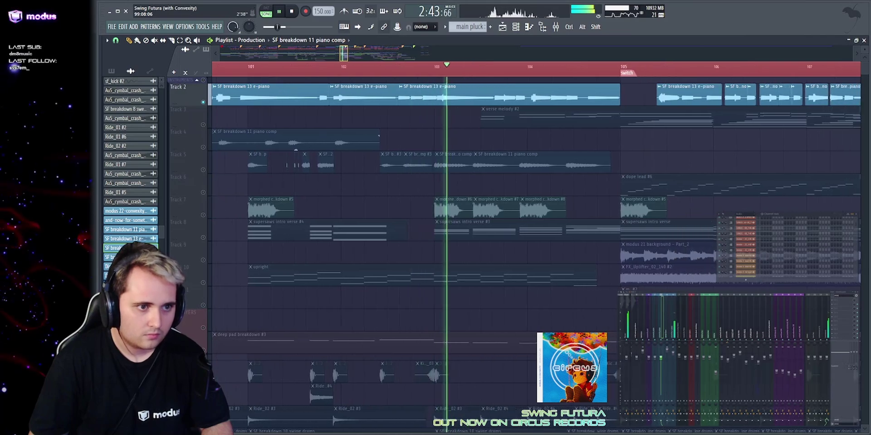
{"action": "scroll", "coordinate": [344, 53], "scroll_direction": "down", "scroll_amount": 3}
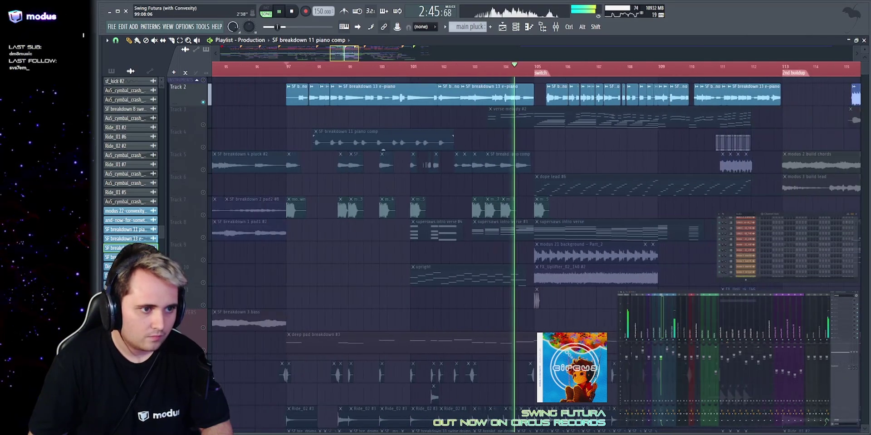
{"action": "scroll", "coordinate": [377, 78], "scroll_direction": "up", "scroll_amount": 4}
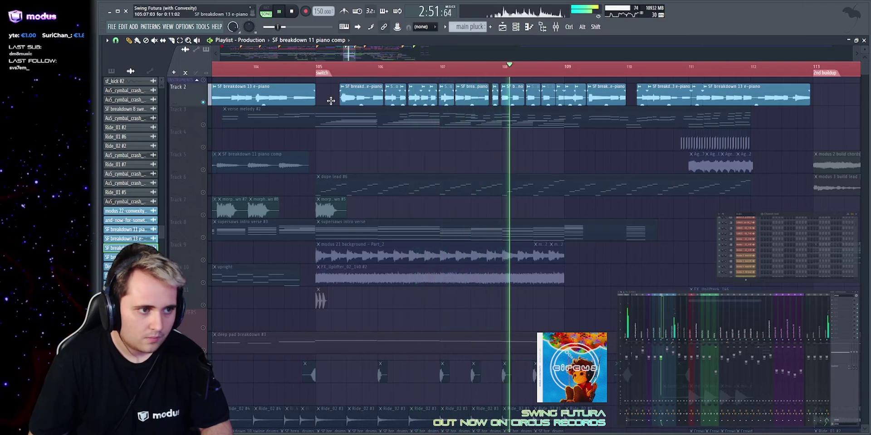
{"action": "left_click_drag", "start_coordinate": [325, 95], "coordinate": [818, 97]}
{"action": "left_click", "coordinate": [820, 98], "text": "ctrl"}
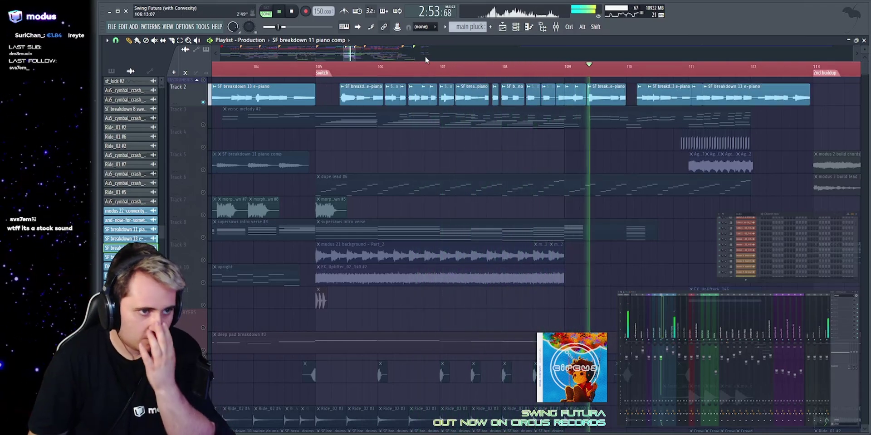
{"action": "scroll", "coordinate": [426, 52], "scroll_direction": "up", "scroll_amount": 1}
{"action": "scroll", "coordinate": [425, 51], "scroll_direction": "up", "scroll_amount": 2}
{"action": "key", "text": "space"}
{"action": "scroll", "coordinate": [425, 50], "scroll_direction": "down", "scroll_amount": 1}
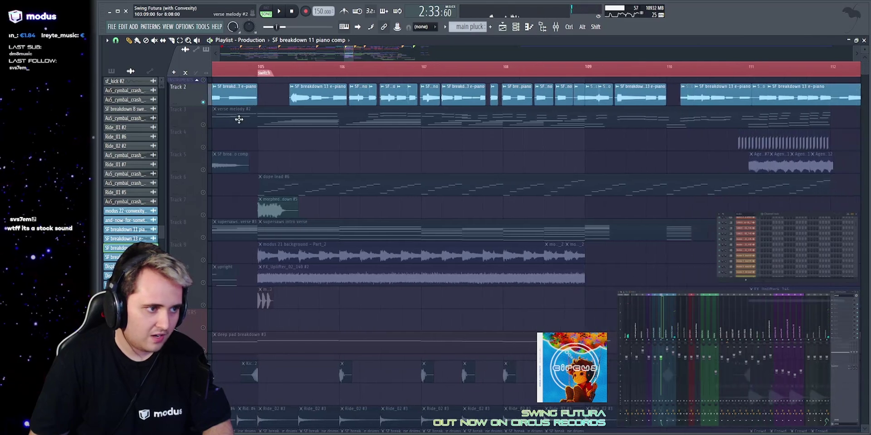
Solo the verse melody on track 3 and play it briefly from the switch marker at bar 105.
{"action": "right_click", "coordinate": [203, 125]}
{"action": "left_click", "coordinate": [259, 68]}
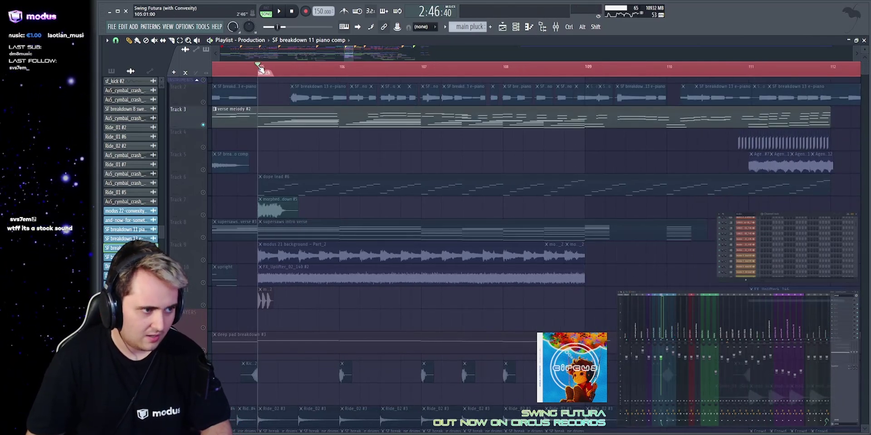
{"action": "key", "text": "space"}
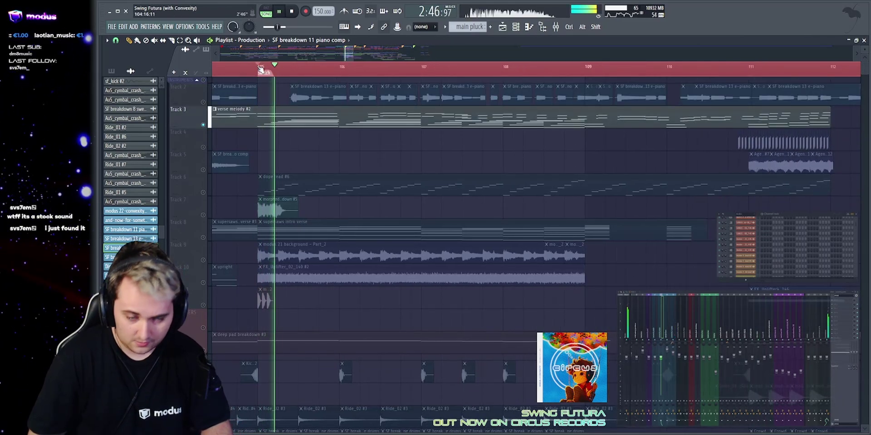
{"action": "key", "text": "space"}
Solo the e-piano clips on track 2 again and play them briefly from bar 105.
{"action": "left_click", "coordinate": [203, 102], "text": "ctrl"}
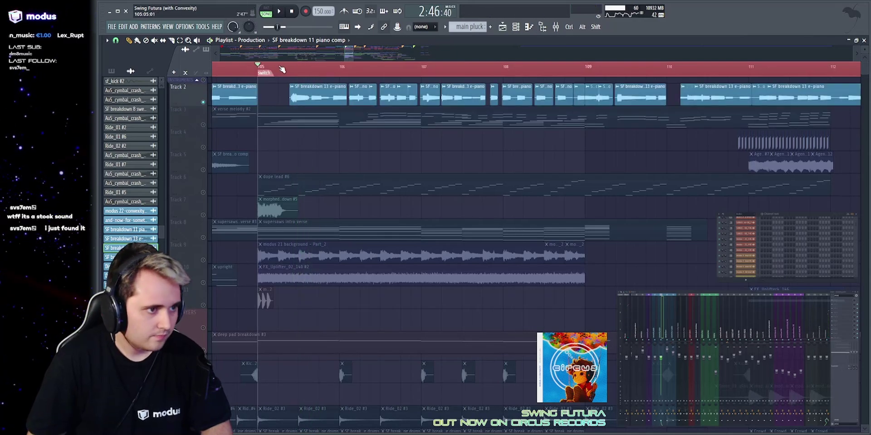
{"action": "key", "text": "space"}
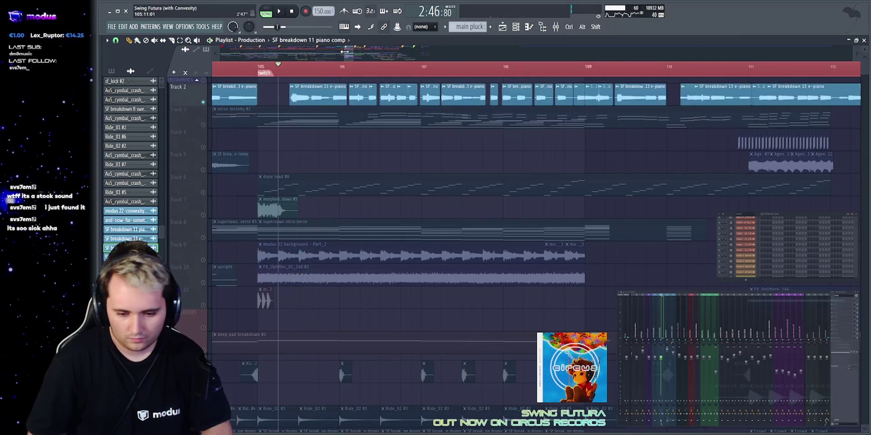
{"action": "key", "text": "space"}
{"action": "key", "text": "space"}
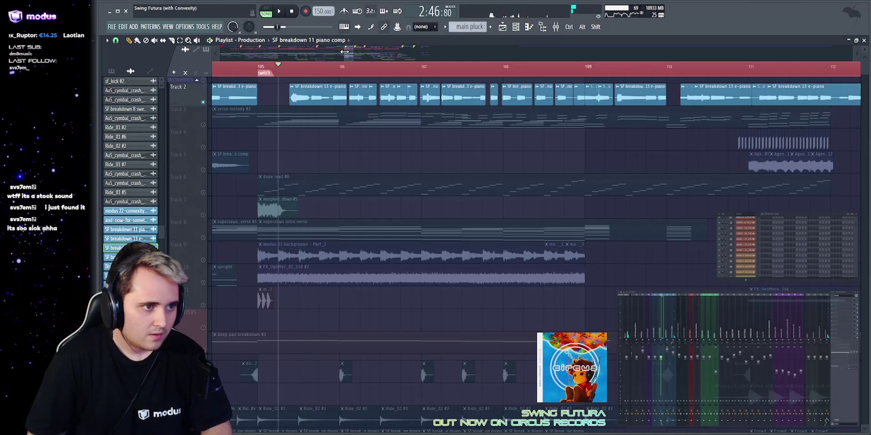
Move the playhead to just before bar 100 and look over the instrument, sub and drum tracks around the switch section.
{"action": "left_click_drag", "start_coordinate": [344, 52], "coordinate": [350, 55]}
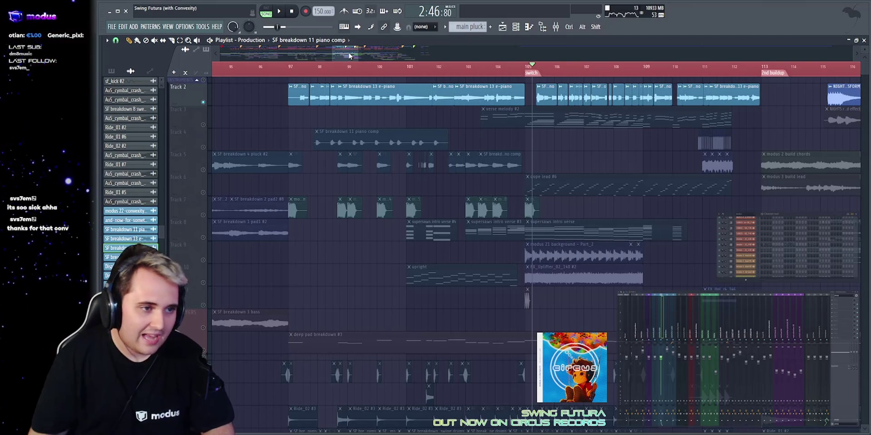
{"action": "scroll", "coordinate": [296, 65], "scroll_direction": "left", "scroll_amount": 1}
{"action": "mouse_move", "coordinate": [326, 66]}
{"action": "left_mouse_down"}
{"action": "mouse_move", "coordinate": [474, 70]}
{"action": "mouse_move", "coordinate": [516, 85]}
{"action": "mouse_move", "coordinate": [330, 104]}
{"action": "mouse_move", "coordinate": [396, 108]}
{"action": "left_mouse_up"}
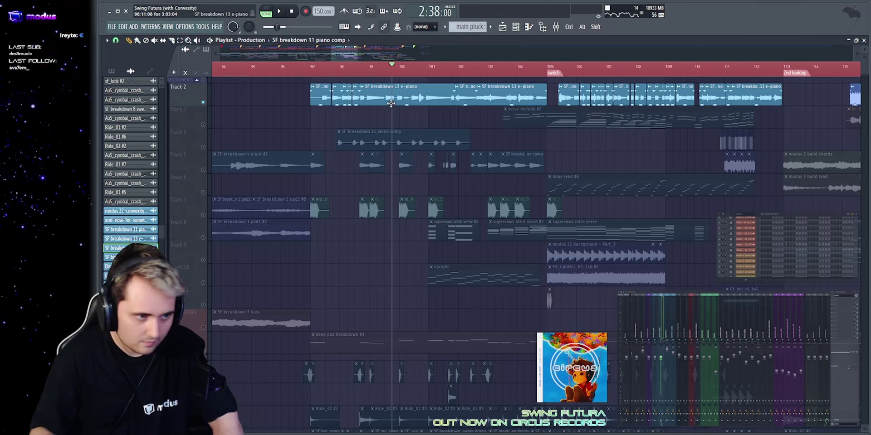
{"action": "left_click_drag", "start_coordinate": [398, 57], "coordinate": [402, 65]}
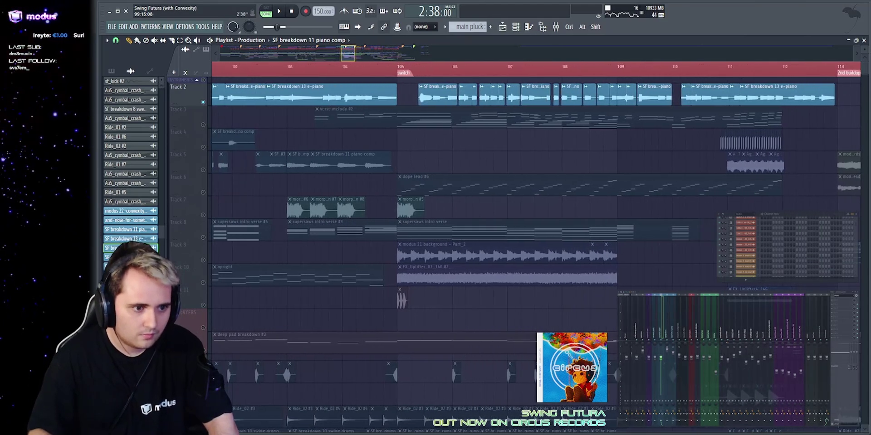
{"action": "left_click_drag", "start_coordinate": [341, 53], "coordinate": [343, 54]}
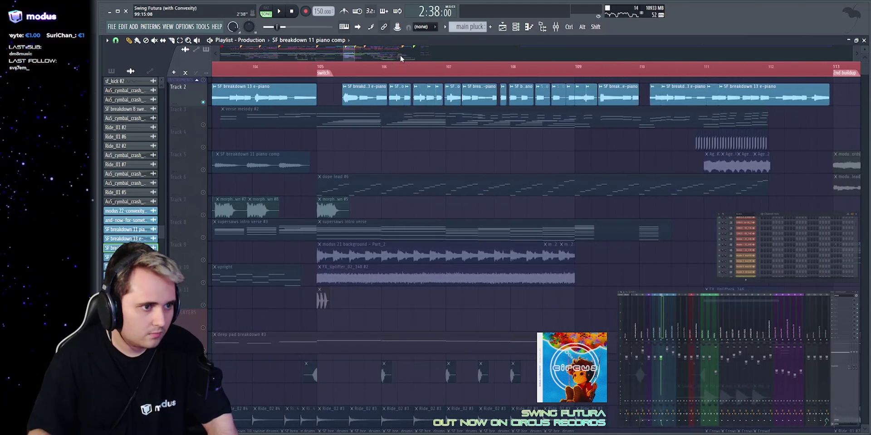
{"action": "scroll", "coordinate": [443, 145], "scroll_direction": "down", "scroll_amount": 6}
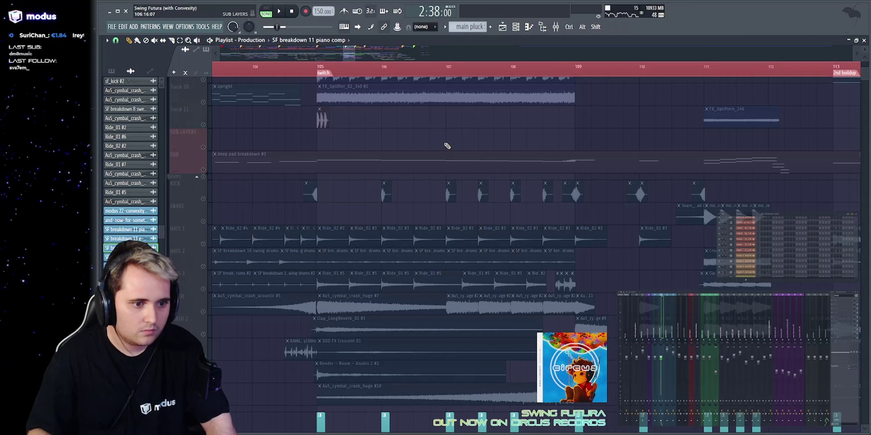
{"action": "scroll", "coordinate": [447, 145], "scroll_direction": "up", "scroll_amount": 5}
{"action": "scroll", "coordinate": [399, 223], "scroll_direction": "up", "scroll_amount": 6}
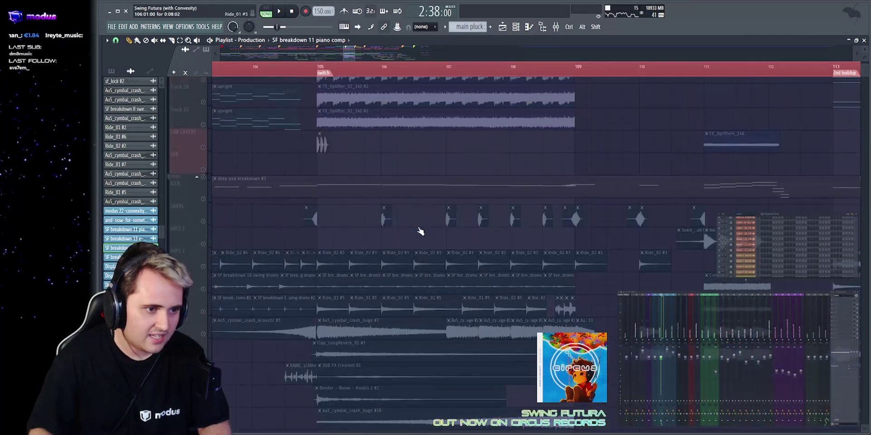
Solo the verse melody on track 3, play it from bar 105 and follow its notes in the piano roll.
{"action": "right_click", "coordinate": [204, 125]}
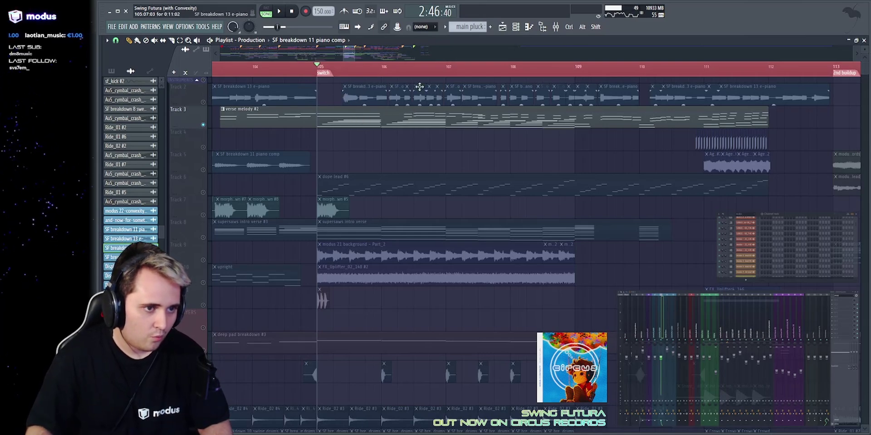
{"action": "key", "text": "space"}
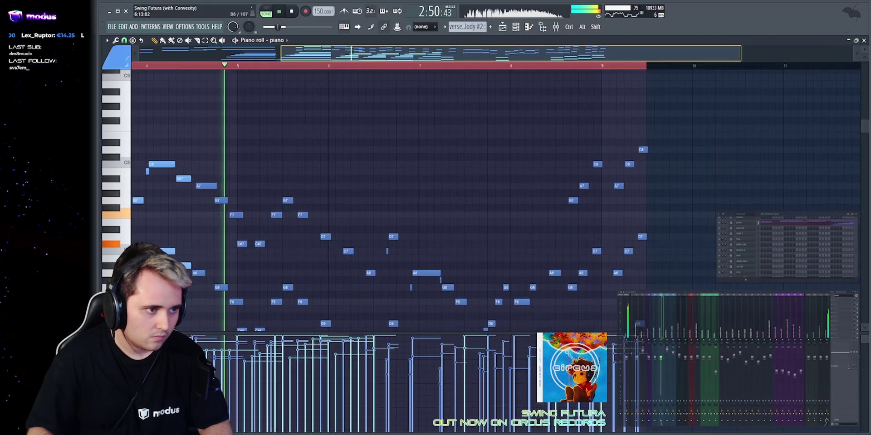
{"action": "left_click_drag", "start_coordinate": [467, 53], "coordinate": [356, 56]}
{"action": "key", "text": "space"}
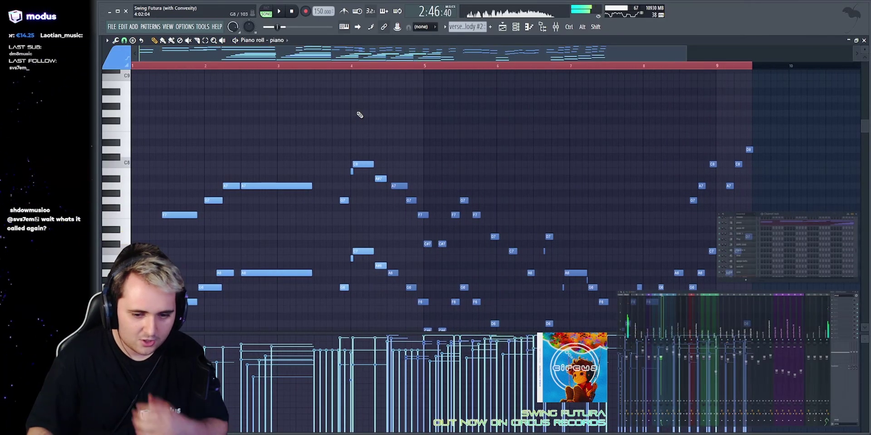
Switch to pattern playback mode and examine the verse melody's notes from the high melody down to the lowest bass notes.
{"action": "scroll", "coordinate": [358, 117], "scroll_direction": "down", "scroll_amount": 3}
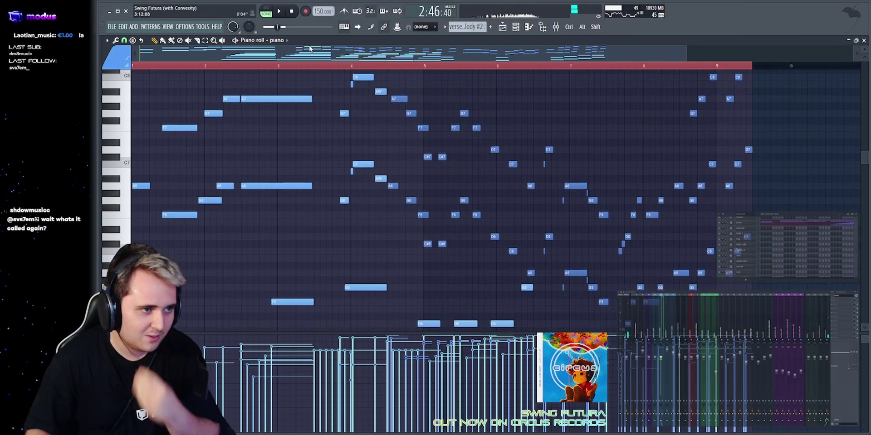
{"action": "key", "text": "l"}
{"action": "scroll", "coordinate": [329, 127], "scroll_direction": "down", "scroll_amount": 4}
{"action": "scroll", "coordinate": [328, 127], "scroll_direction": "down", "scroll_amount": 6}
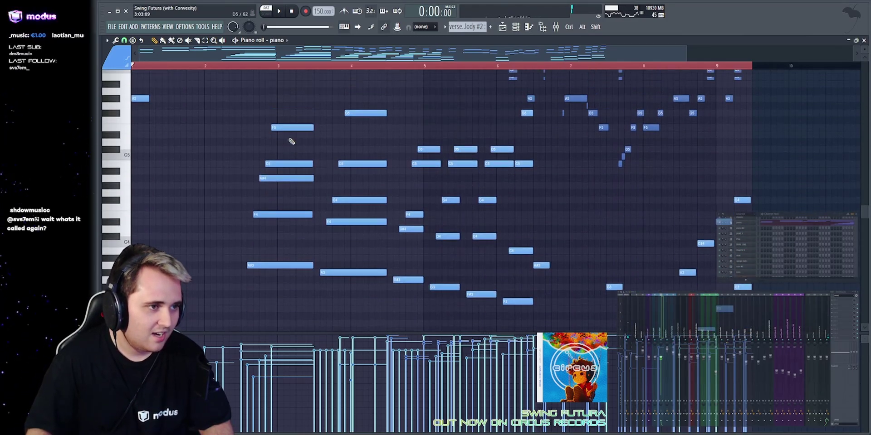
{"action": "scroll", "coordinate": [271, 191], "scroll_direction": "up", "scroll_amount": 6}
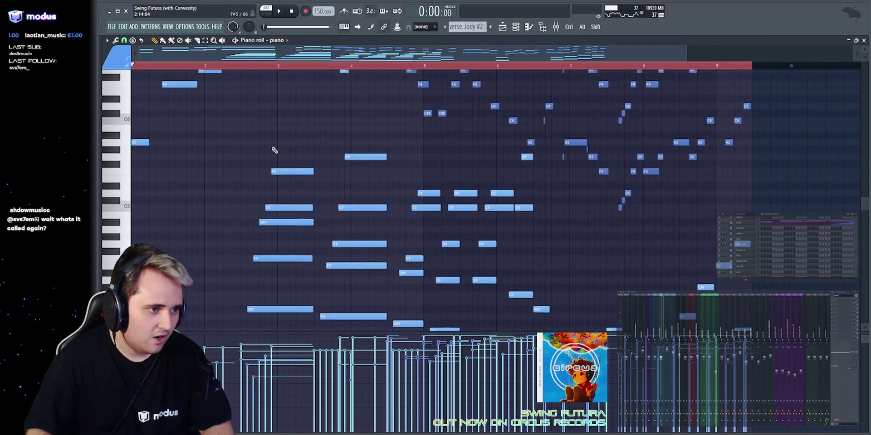
{"action": "scroll", "coordinate": [259, 196], "scroll_direction": "down", "scroll_amount": 5}
Point out the descending bass notes with temporary selections across bars 3 to 6, clear the selection and return to the playlist.
{"action": "left_click", "coordinate": [286, 267]}
{"action": "left_click", "coordinate": [359, 274]}
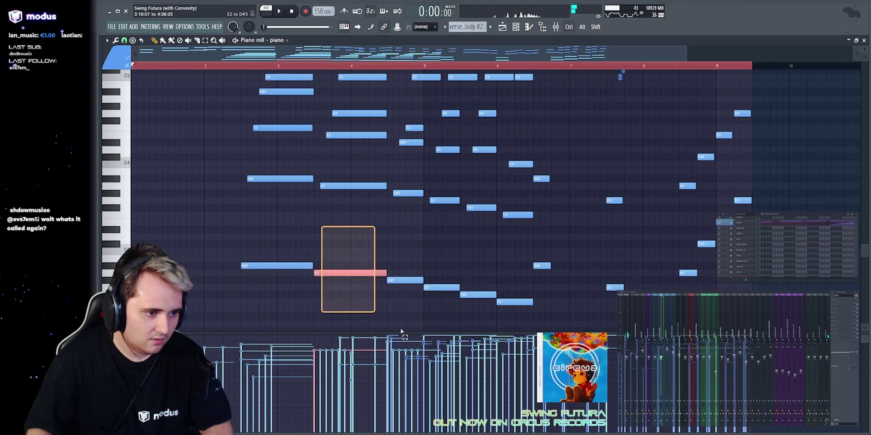
{"action": "left_click", "coordinate": [406, 281]}
{"action": "left_click_drag", "start_coordinate": [426, 288], "coordinate": [511, 312]}
{"action": "right_click", "coordinate": [499, 257]}
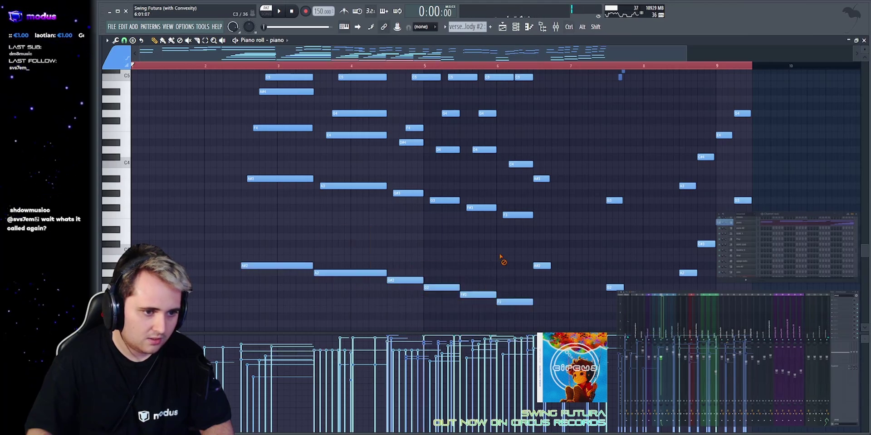
{"action": "left_click", "coordinate": [503, 28]}
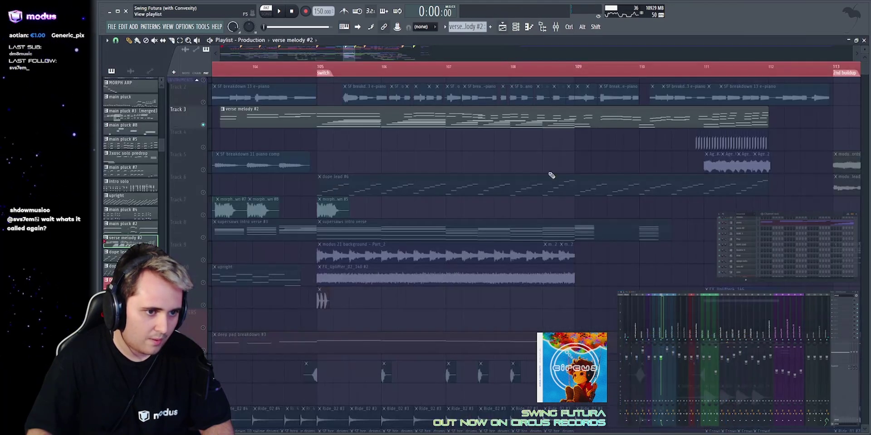
Solo the dope lead on track 6, then switch the solo back to the verse melody on track 3.
{"action": "scroll", "coordinate": [553, 181], "scroll_direction": "down", "scroll_amount": 4}
{"action": "scroll", "coordinate": [238, 87], "scroll_direction": "up", "scroll_amount": 4}
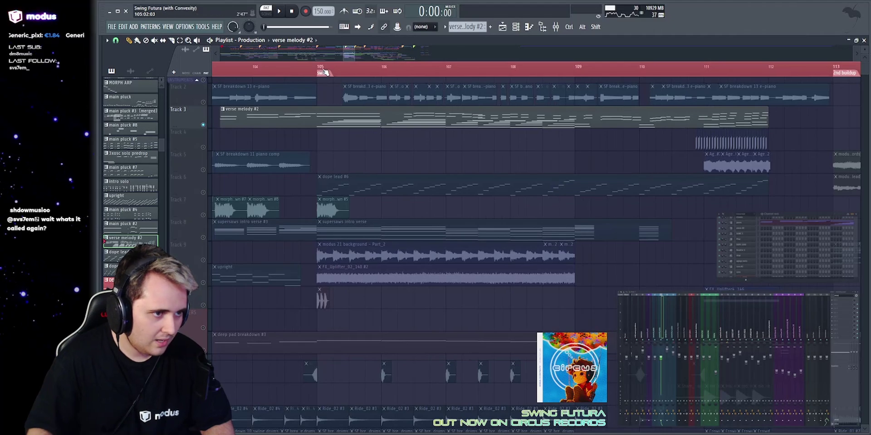
{"action": "right_click", "coordinate": [204, 192]}
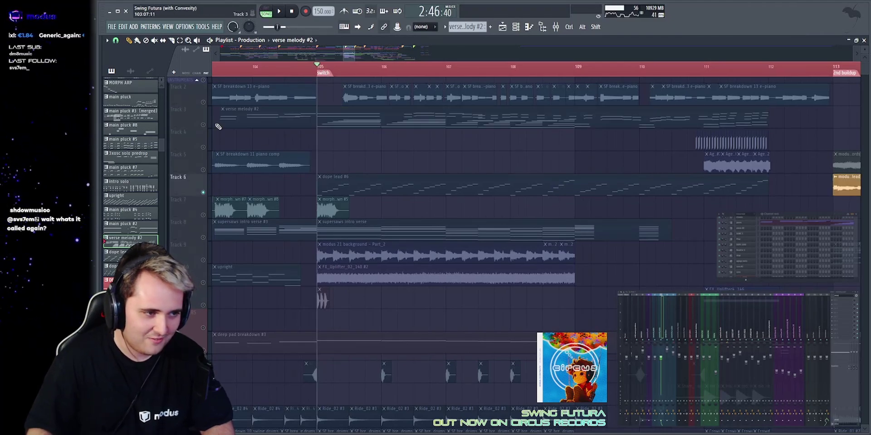
{"action": "right_click", "coordinate": [204, 125]}
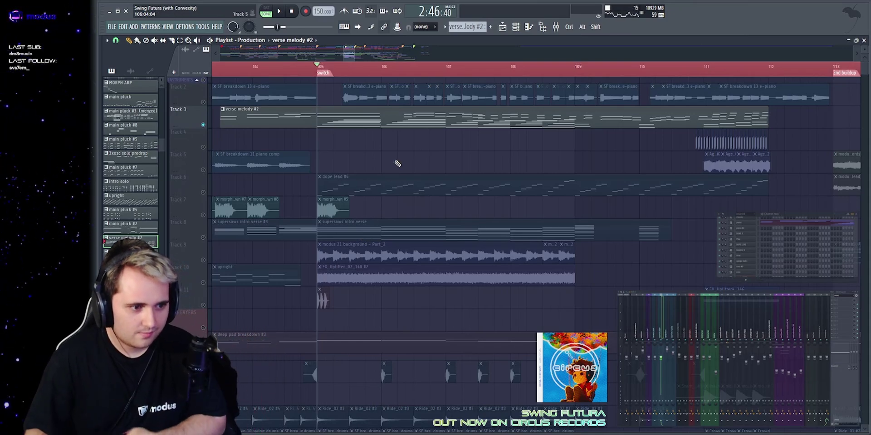
Solo the modus 21 background clips on track 9 and audition them from bar 105 to about bar 107.
{"action": "left_click", "coordinate": [203, 261]}
{"action": "key", "text": "space"}
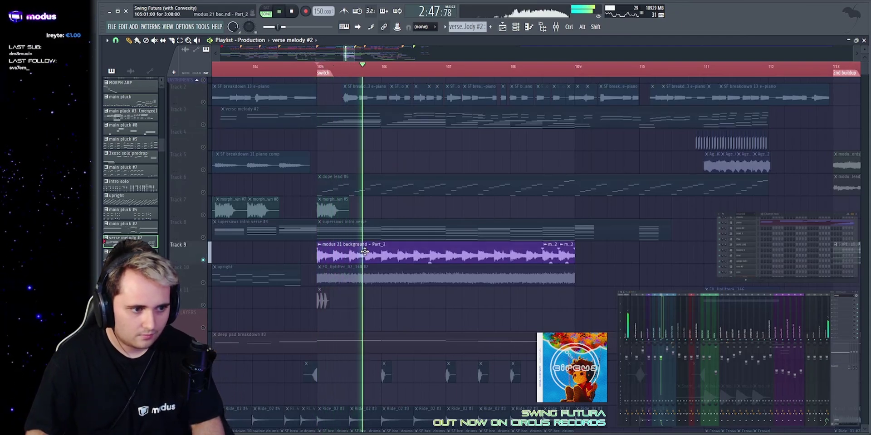
{"action": "scroll", "coordinate": [483, 232], "scroll_direction": "down", "scroll_amount": 2}
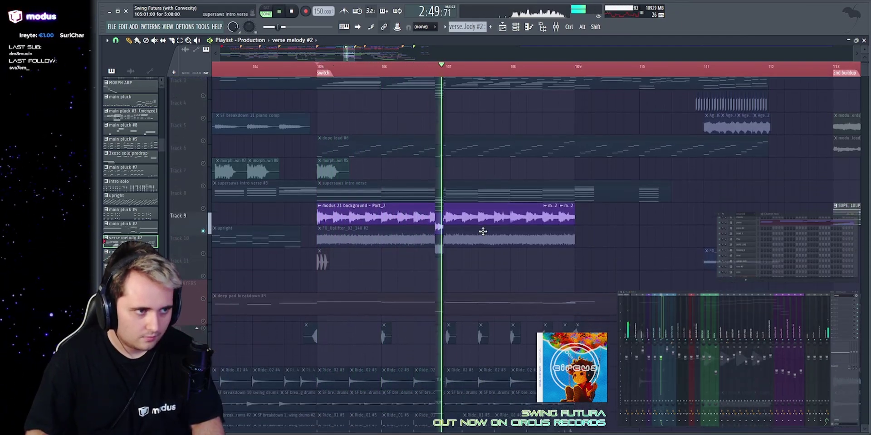
{"action": "scroll", "coordinate": [453, 163], "scroll_direction": "down", "scroll_amount": 3}
{"action": "key", "text": "space"}
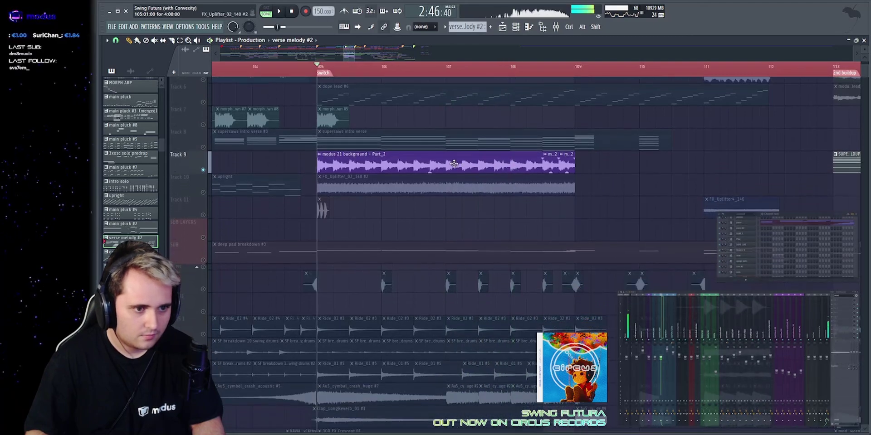
{"action": "left_click_drag", "start_coordinate": [307, 170], "coordinate": [637, 167]}
{"action": "left_click", "coordinate": [637, 167], "text": "ctrl"}
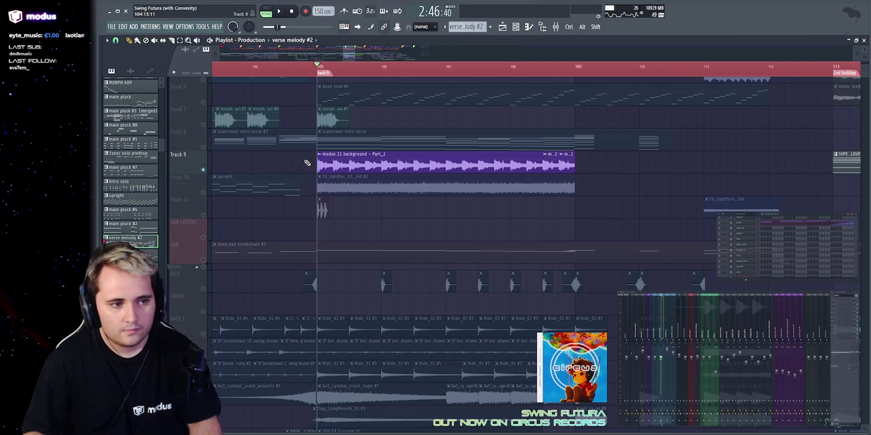
{"action": "scroll", "coordinate": [307, 163], "scroll_direction": "up", "scroll_amount": 4}
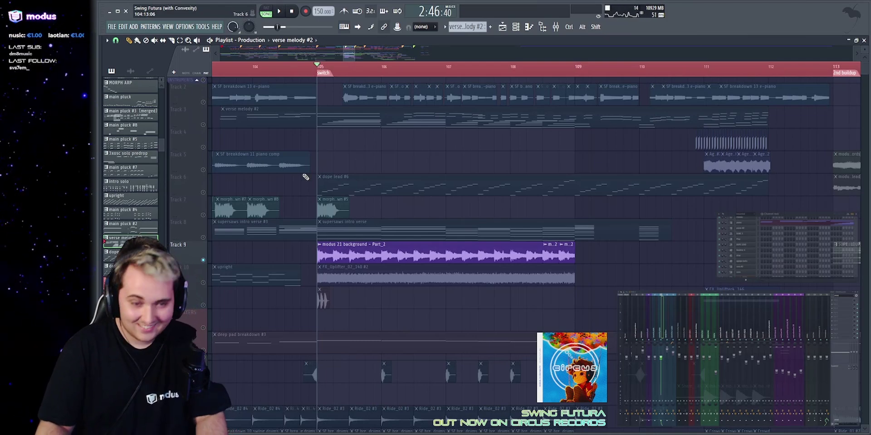
Solo track 3, inspect the verse melody #2 pattern's notes in the piano roll and go back to the playlist.
{"action": "right_click", "coordinate": [202, 125]}
{"action": "double_click", "coordinate": [369, 123]}
{"action": "scroll", "coordinate": [375, 53], "scroll_direction": "left", "scroll_amount": 3}
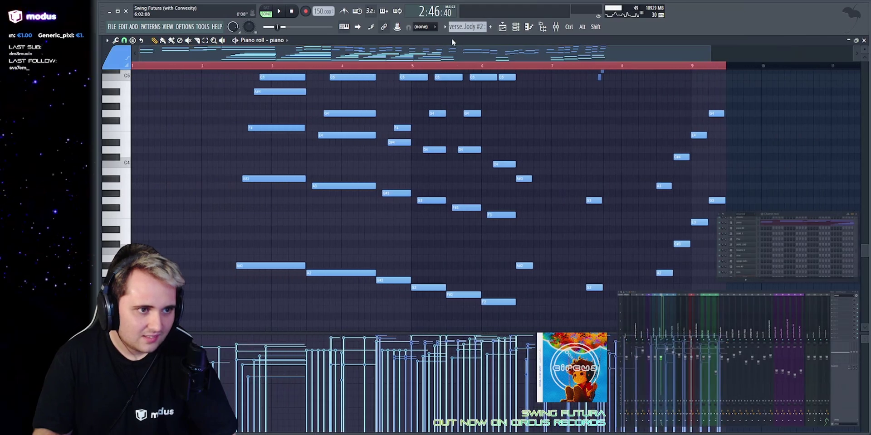
{"action": "left_click", "coordinate": [501, 27]}
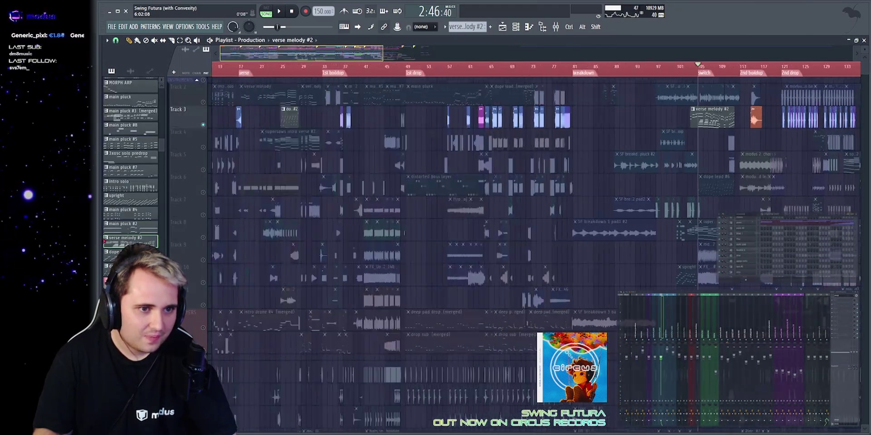
Go to the first verse around bars 17 to 33 and end the solo so all tracks are active.
{"action": "left_click_drag", "start_coordinate": [362, 54], "coordinate": [255, 54]}
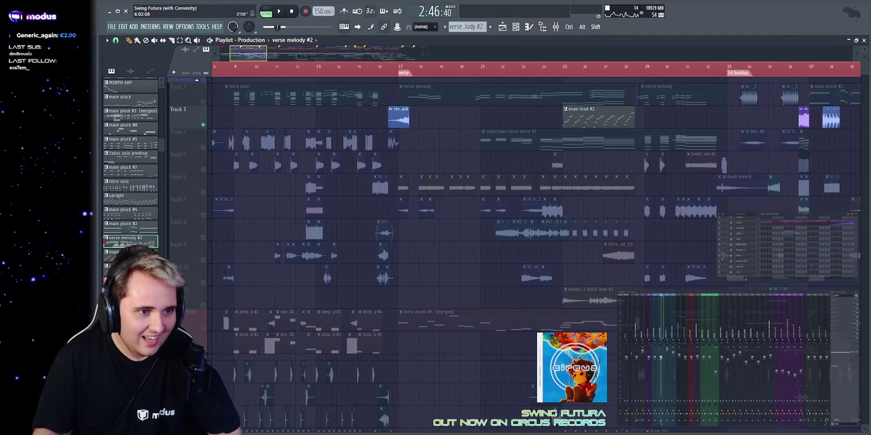
{"action": "scroll", "coordinate": [426, 53], "scroll_direction": "up", "scroll_amount": 2}
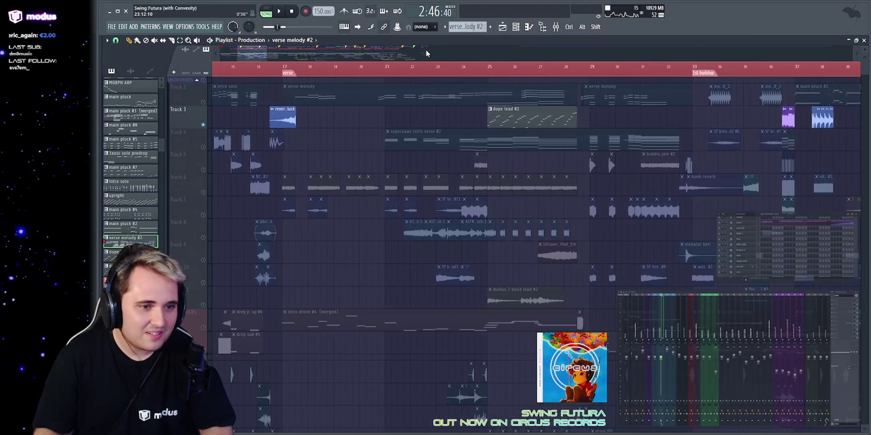
{"action": "right_click", "coordinate": [204, 102]}
{"action": "right_click", "coordinate": [204, 103]}
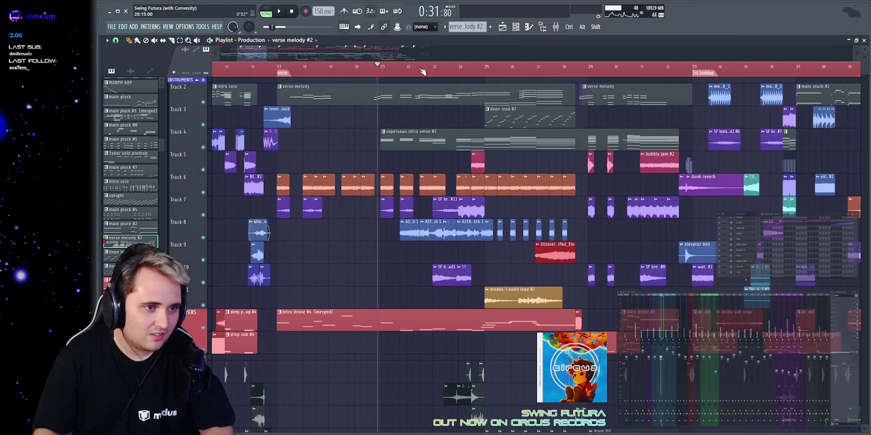
Play the full first-verse mix from about bar 21, then jump to just before bar 25 and listen past bar 26.
{"action": "key", "text": "space"}
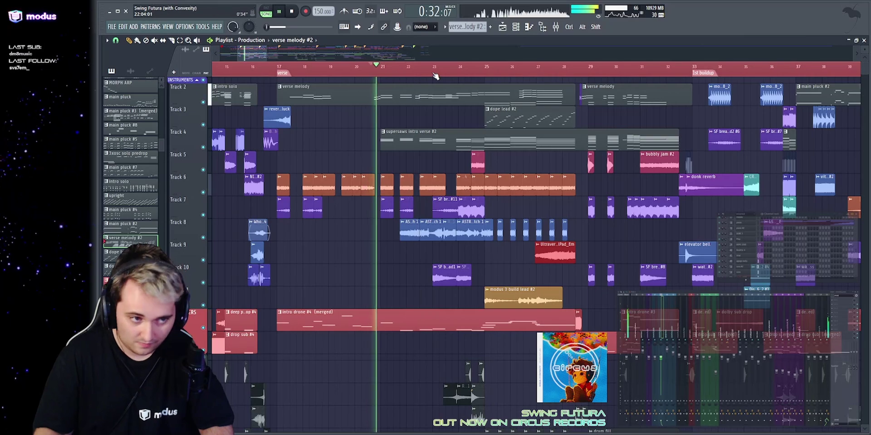
{"action": "left_click", "coordinate": [479, 68]}
{"action": "left_click_drag", "start_coordinate": [480, 54], "coordinate": [485, 60]}
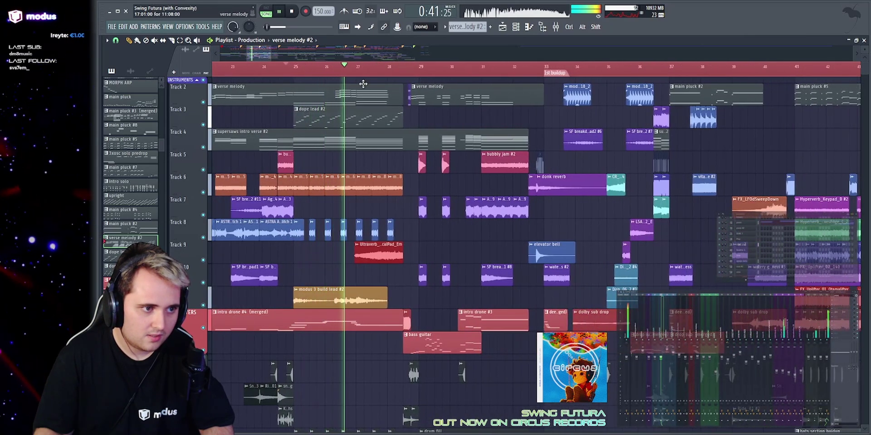
Stop playback, highlight the first verse's melody, dope lead and supersaws clips, and return to the switch section around bar 105.
{"action": "key", "text": "space"}
{"action": "left_click_drag", "start_coordinate": [298, 86], "coordinate": [329, 137]}
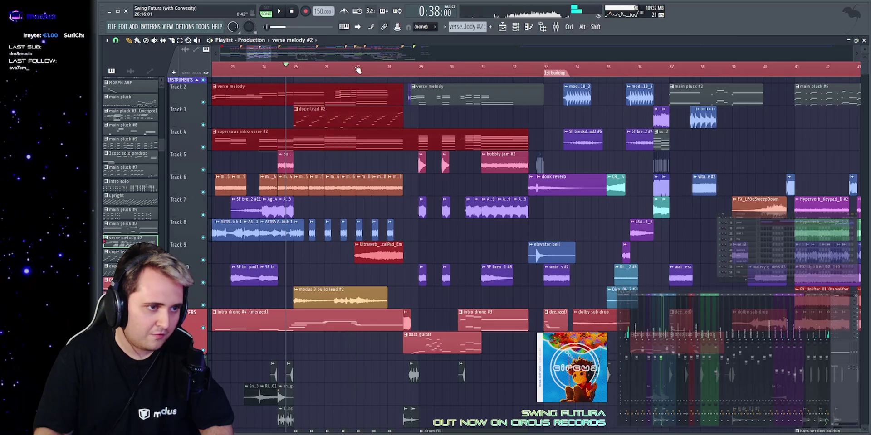
{"action": "left_click_drag", "start_coordinate": [260, 53], "coordinate": [352, 49]}
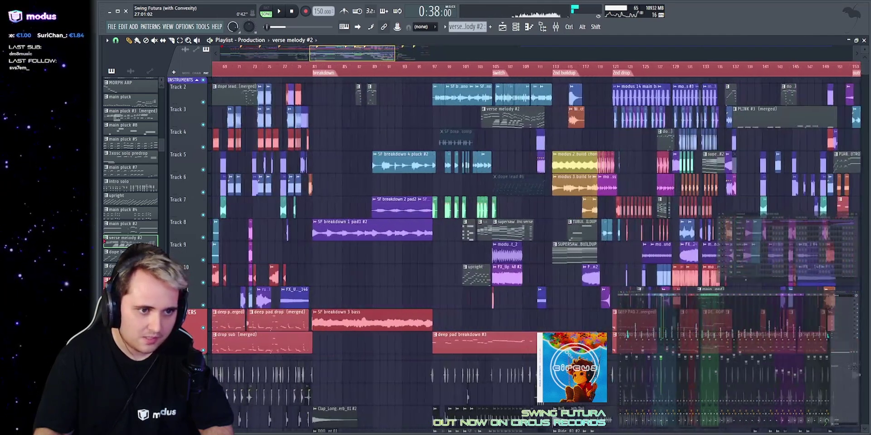
{"action": "scroll", "coordinate": [305, 70], "scroll_direction": "up", "scroll_amount": 5}
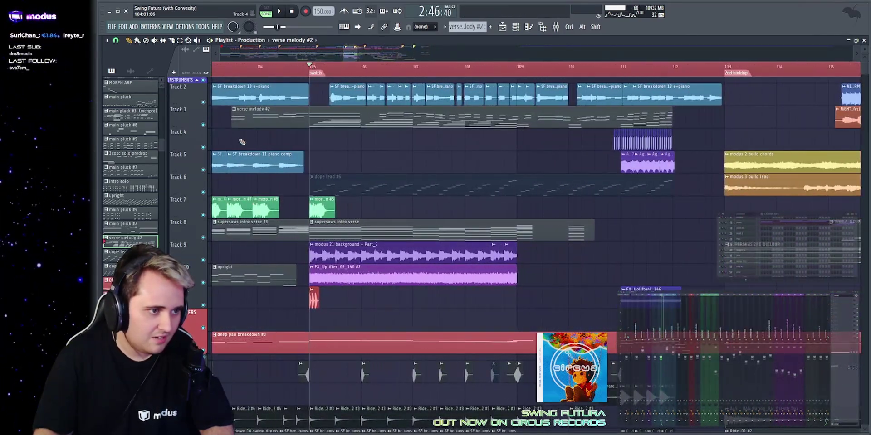
Solo track 3, play the verse melody #2 pattern and follow its descending low notes in the piano roll.
{"action": "right_click", "coordinate": [204, 125]}
{"action": "key", "text": "space"}
{"action": "double_click", "coordinate": [371, 121]}
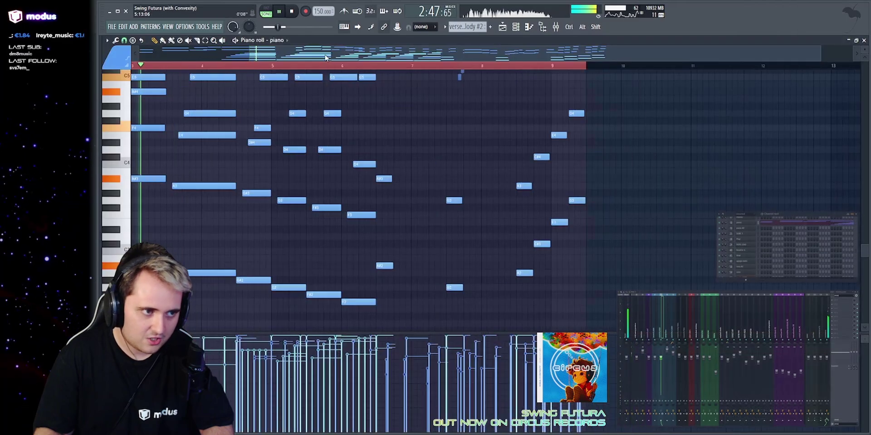
{"action": "left_click_drag", "start_coordinate": [453, 56], "coordinate": [324, 56]}
{"action": "scroll", "coordinate": [399, 201], "scroll_direction": "down", "scroll_amount": 4}
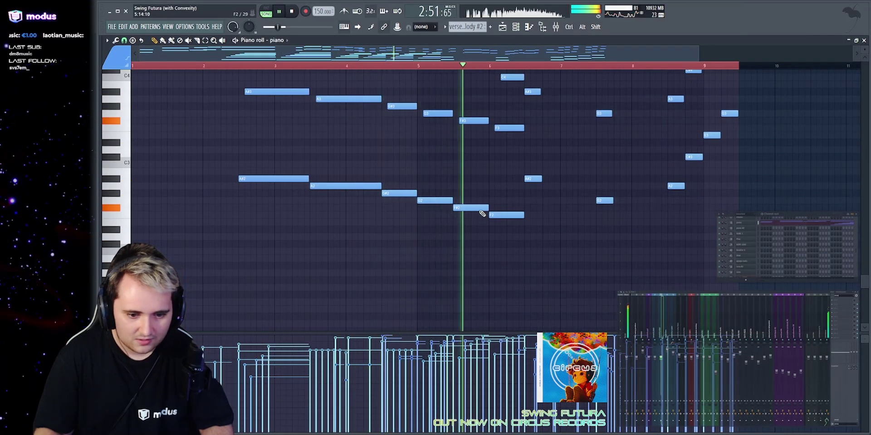
{"action": "key", "text": "space"}
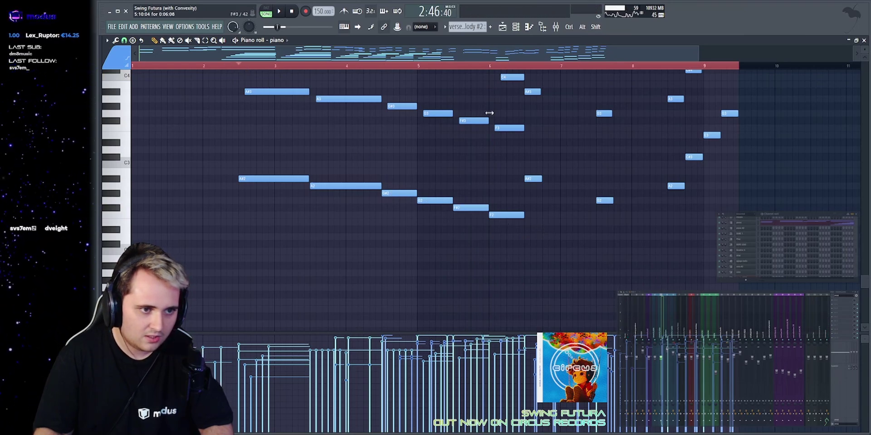
Highlight the chord notes around bar 6 of the verse melody #2 pattern and examine its lowest bass notes.
{"action": "left_click_drag", "start_coordinate": [513, 196], "coordinate": [500, 69]}
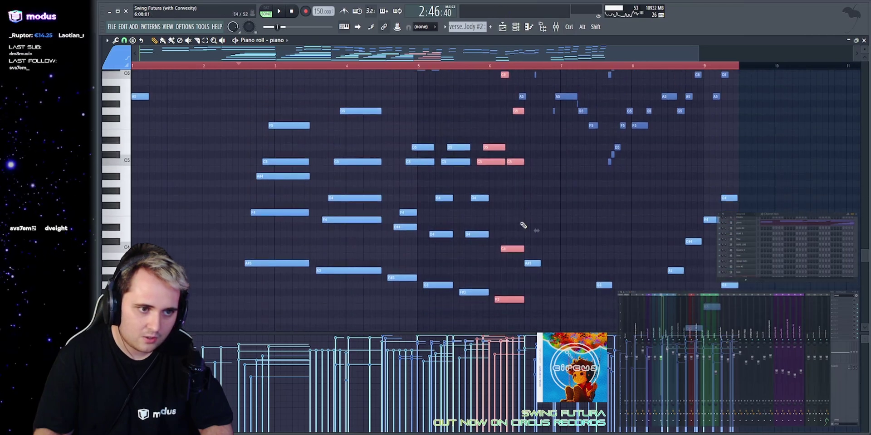
{"action": "scroll", "coordinate": [522, 224], "scroll_direction": "down", "scroll_amount": 5}
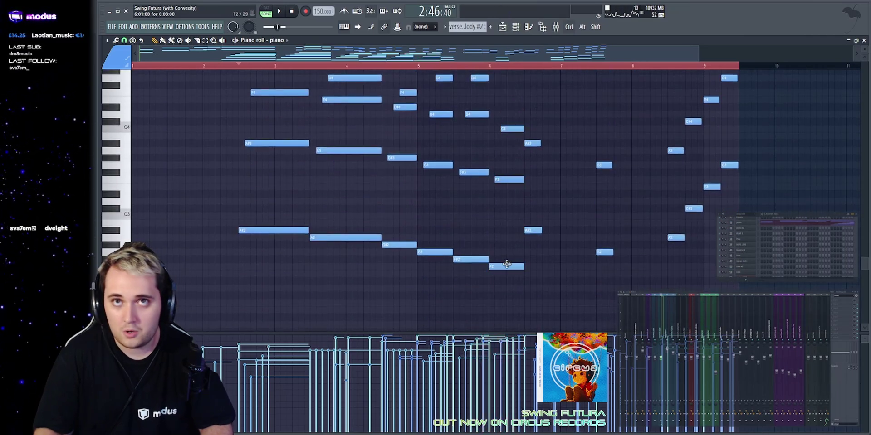
{"action": "mouse_move", "coordinate": [508, 261]}
{"action": "left_mouse_down"}
{"action": "mouse_move", "coordinate": [539, 196]}
{"action": "mouse_move", "coordinate": [508, 266]}
{"action": "left_mouse_up"}
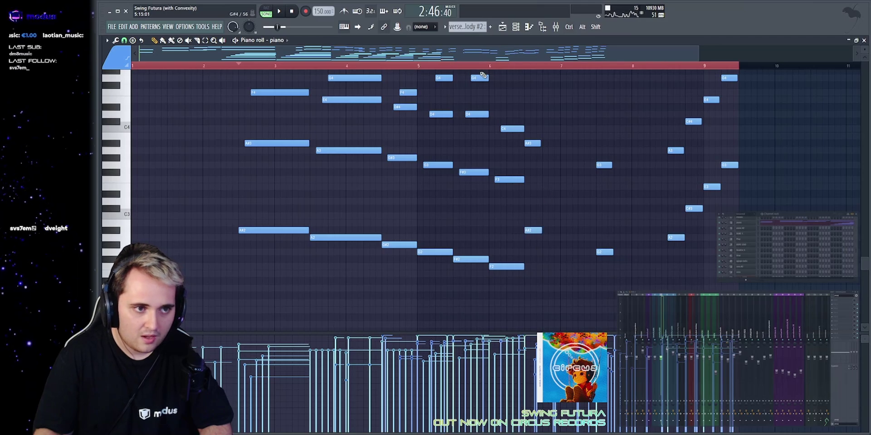
Play the verse melody #2 pattern from just before bar 6 to past bar 9 while viewing its high and low notes.
{"action": "key", "text": "space"}
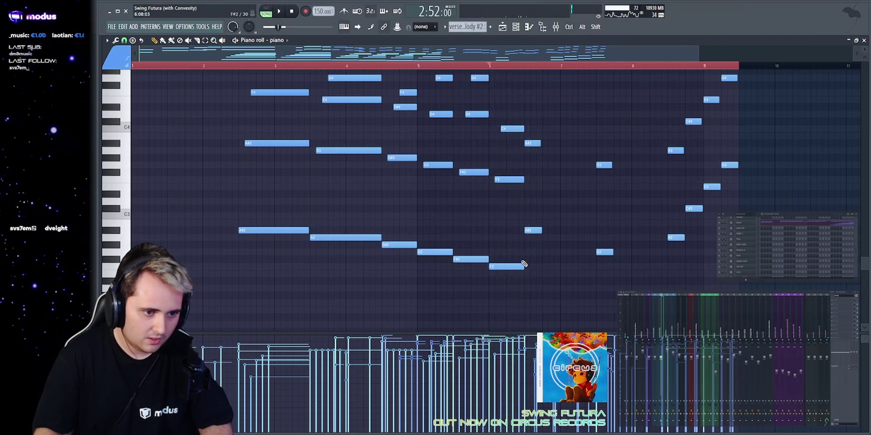
{"action": "key", "text": "space"}
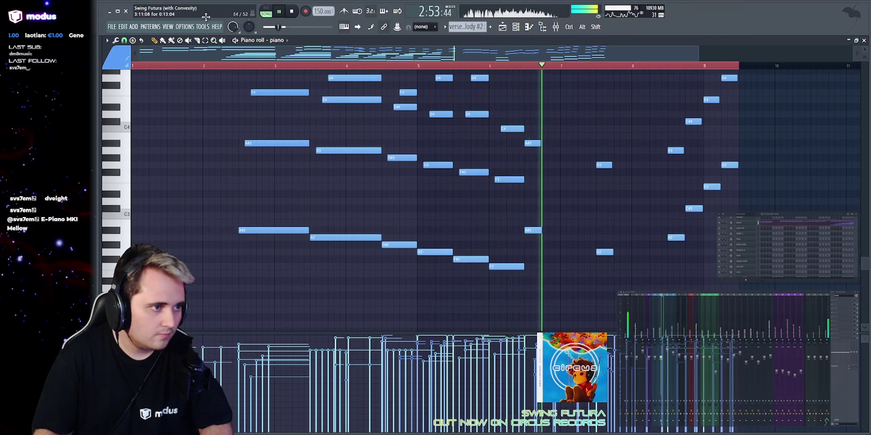
{"action": "scroll", "coordinate": [592, 166], "scroll_direction": "up", "scroll_amount": 5}
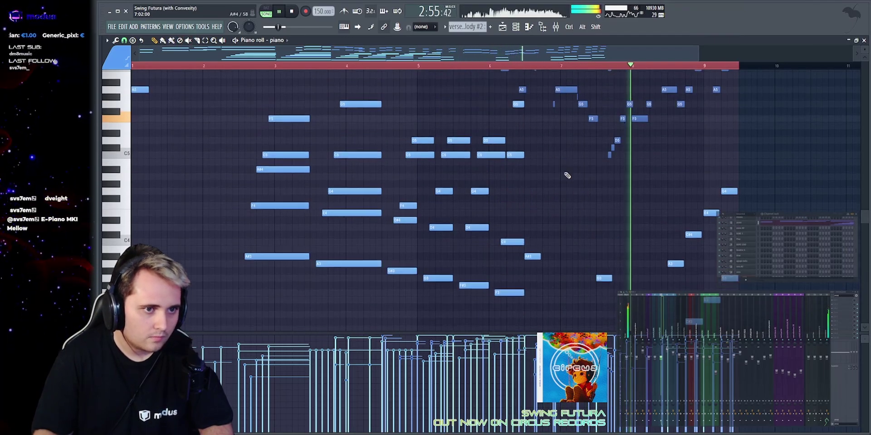
{"action": "scroll", "coordinate": [607, 173], "scroll_direction": "up", "scroll_amount": 4}
{"action": "scroll", "coordinate": [628, 179], "scroll_direction": "down", "scroll_amount": 11}
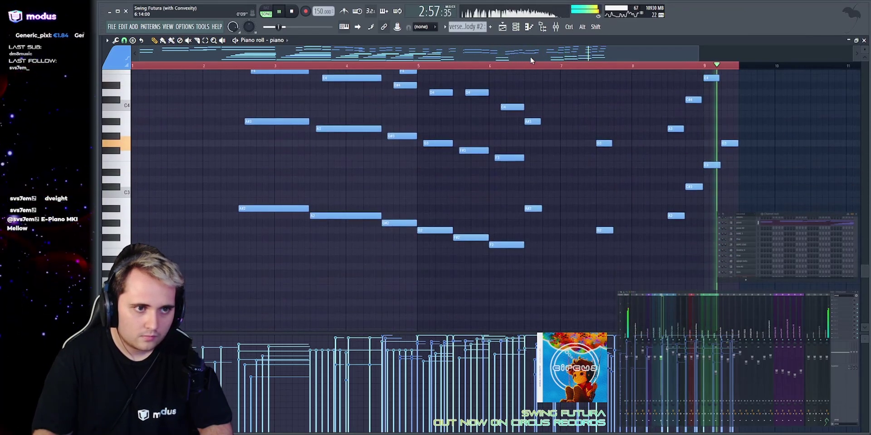
{"action": "key", "text": "space"}
Highlight the rising octave notes at the end of the verse melody #2 pattern and clear the selection.
{"action": "scroll", "coordinate": [532, 58], "scroll_direction": "up", "scroll_amount": 3}
{"action": "scroll", "coordinate": [321, 266], "scroll_direction": "up", "scroll_amount": 4}
{"action": "left_click_drag", "start_coordinate": [274, 320], "coordinate": [422, 120]}
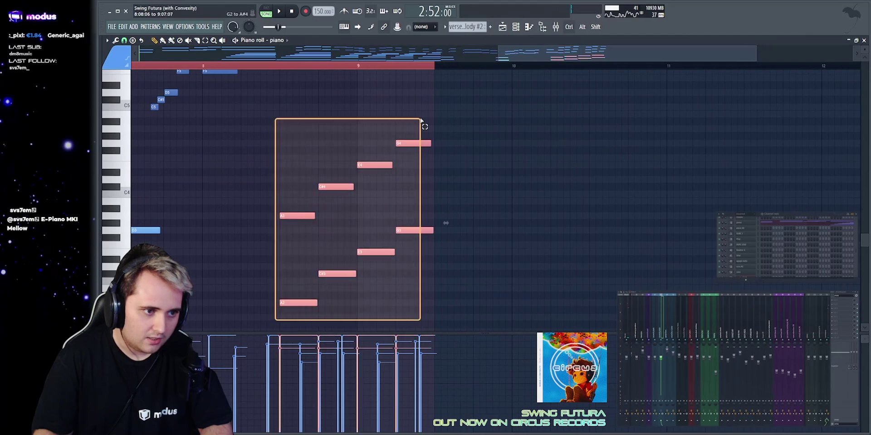
{"action": "left_click", "coordinate": [445, 222], "text": "ctrl"}
Return to the playlist and examine the breakdown's clips and tracks between about bars 93 and 117.
{"action": "left_click", "coordinate": [502, 27]}
{"action": "scroll", "coordinate": [467, 54], "scroll_direction": "down", "scroll_amount": 4}
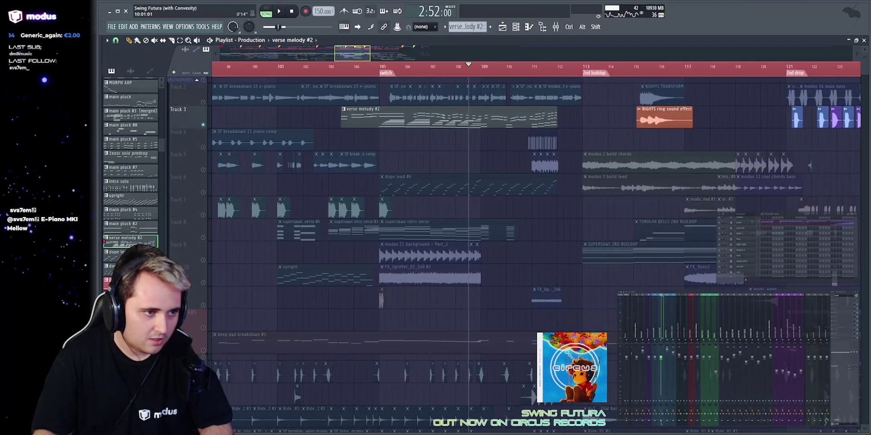
{"action": "scroll", "coordinate": [345, 54], "scroll_direction": "up", "scroll_amount": 1}
{"action": "scroll", "coordinate": [576, 204], "scroll_direction": "up", "scroll_amount": 3}
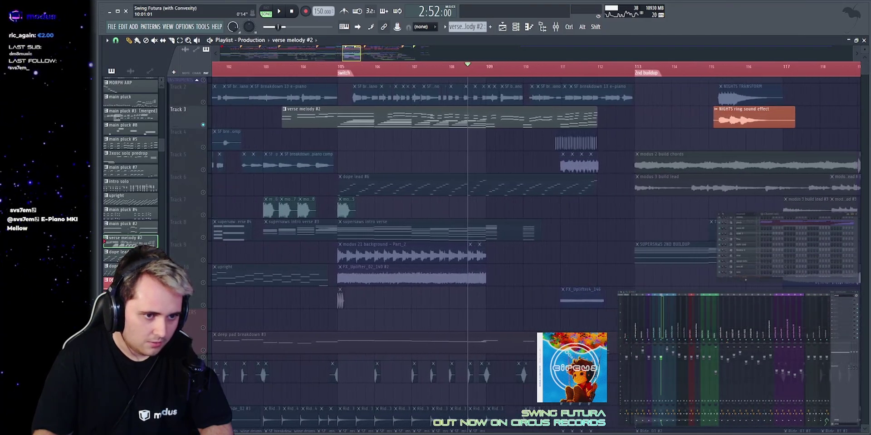
{"action": "scroll", "coordinate": [562, 205], "scroll_direction": "down", "scroll_amount": 7}
{"action": "left_click_drag", "start_coordinate": [331, 53], "coordinate": [356, 54]}
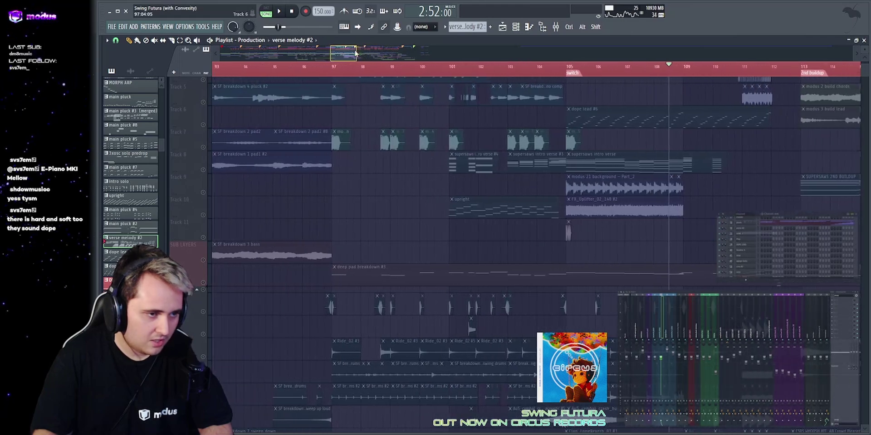
{"action": "scroll", "coordinate": [393, 118], "scroll_direction": "down", "scroll_amount": 1}
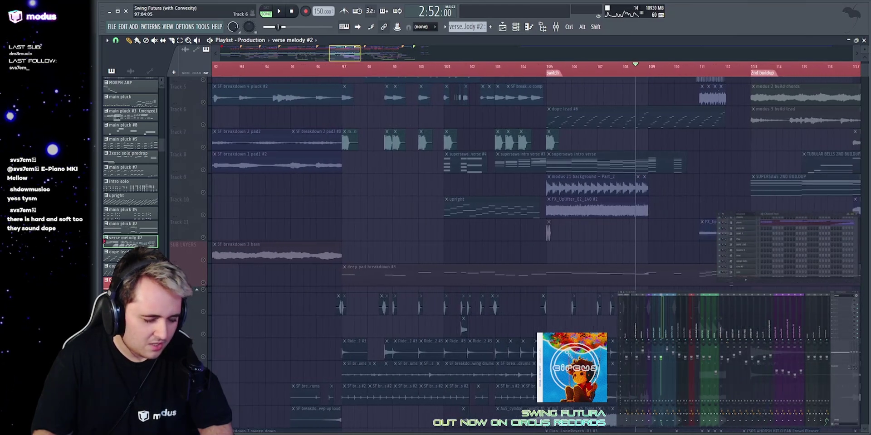
{"action": "scroll", "coordinate": [388, 146], "scroll_direction": "up", "scroll_amount": 3}
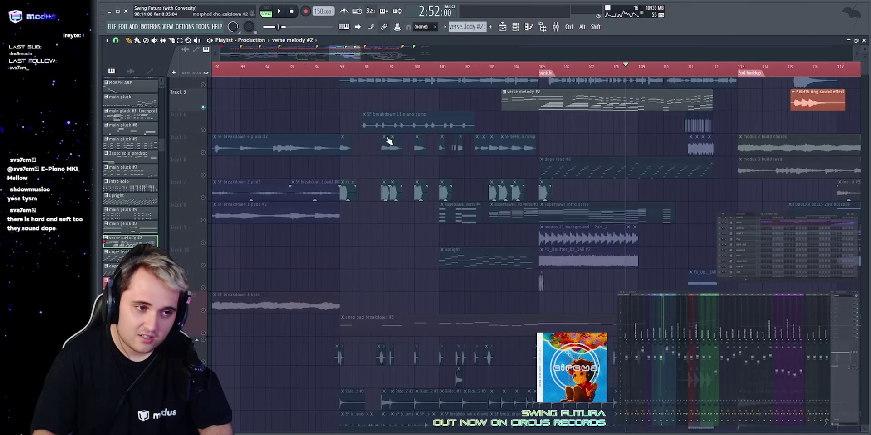
Open the sample settings of the SF breakdown 13 e-piano clip and bring up the SF breakdown sample folder in the browser.
{"action": "left_click", "coordinate": [400, 102]}
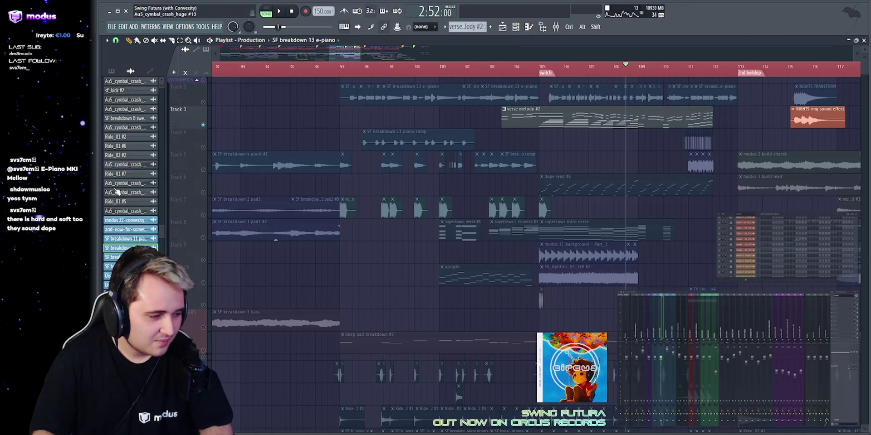
{"action": "key", "text": "alt+F8"}
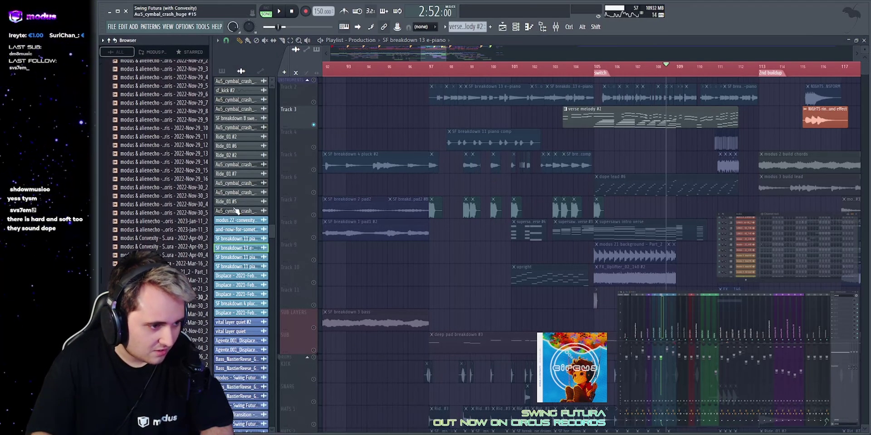
{"action": "left_click", "coordinate": [109, 40]}
{"action": "key", "text": "alt+F8"}
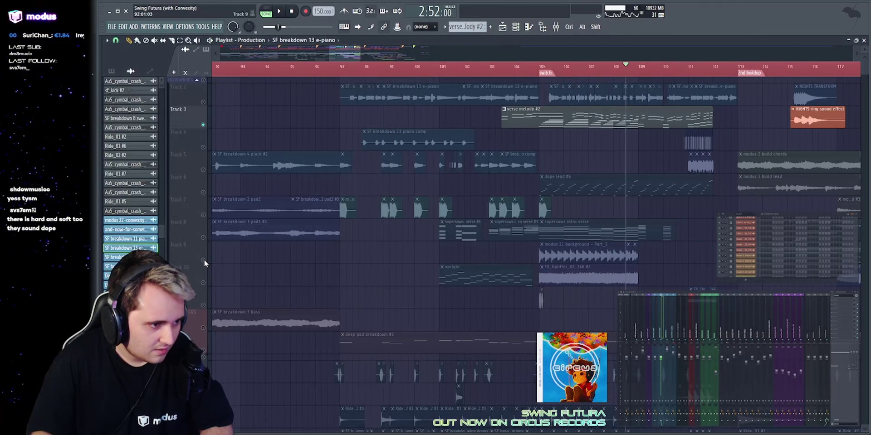
{"action": "left_click", "coordinate": [141, 248]}
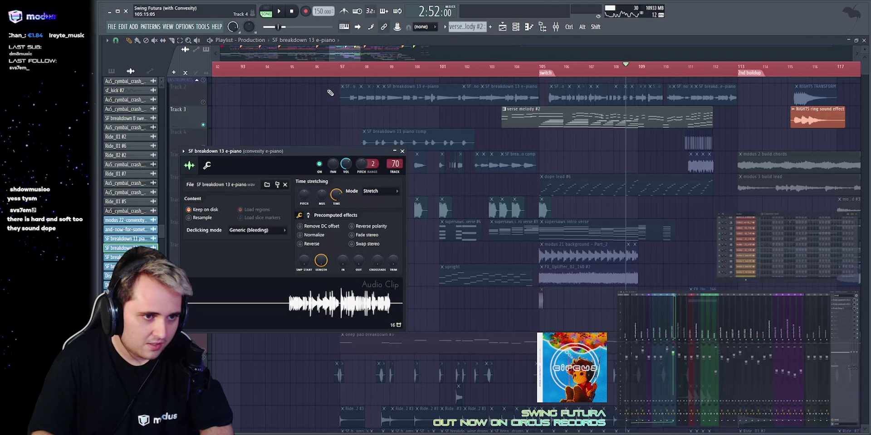
{"action": "key", "text": "alt+F8"}
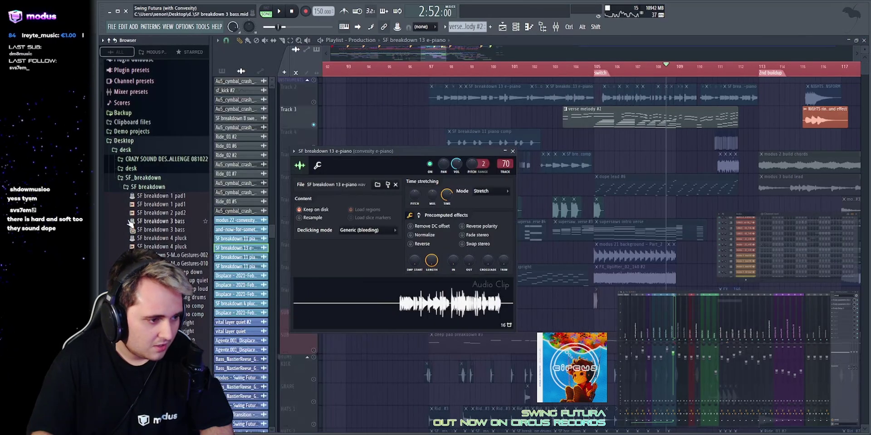
{"action": "scroll", "coordinate": [160, 213], "scroll_direction": "down", "scroll_amount": 2}
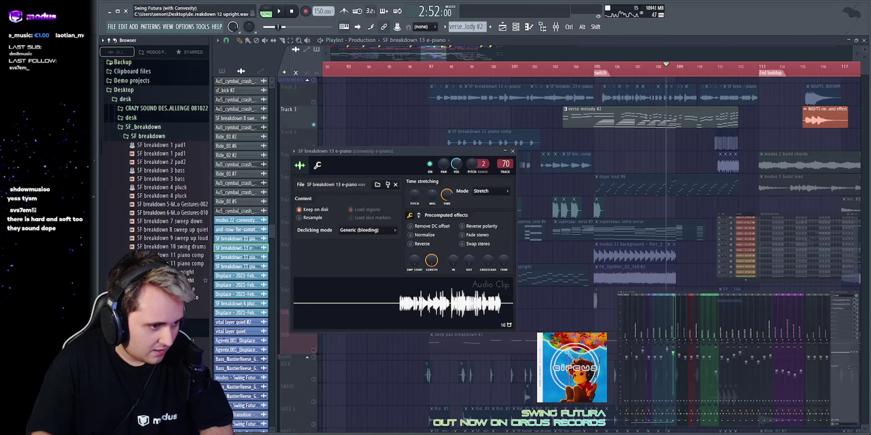
Add the SF breakdown 12 upright sample to the playlist and place it on track 11 starting at bar 81.
{"action": "left_click_drag", "start_coordinate": [479, 313], "coordinate": [424, 321]}
{"action": "scroll", "coordinate": [424, 321], "scroll_direction": "down", "scroll_amount": 5}
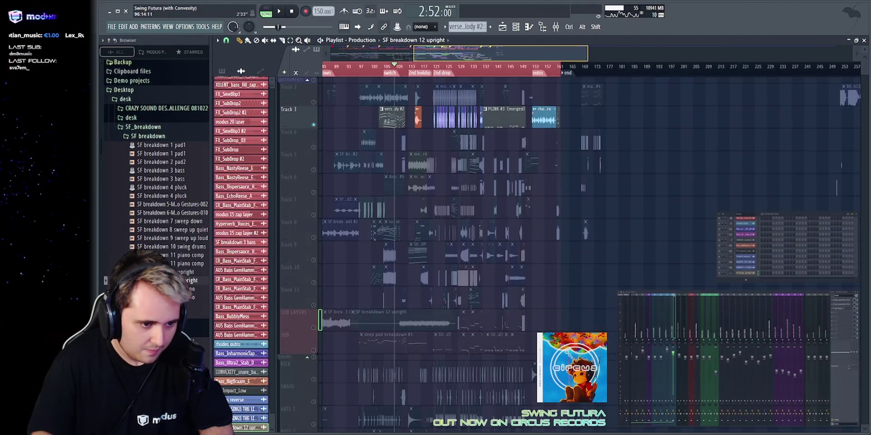
{"action": "scroll", "coordinate": [399, 319], "scroll_direction": "up", "scroll_amount": 6}
{"action": "key", "text": "alt+F8"}
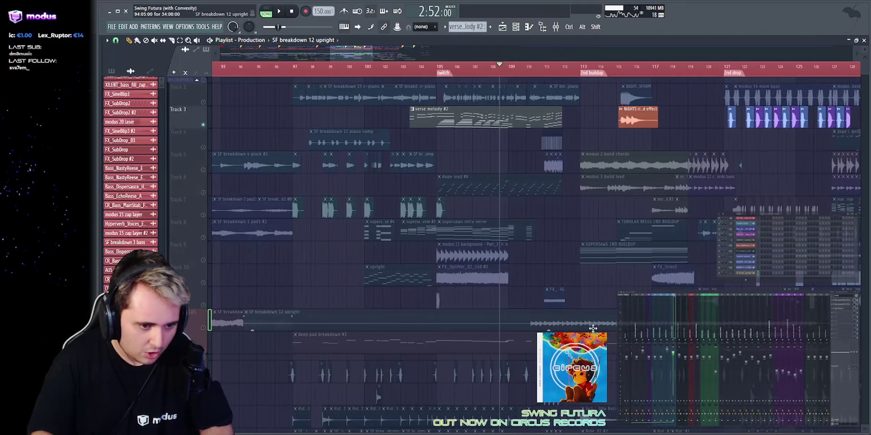
{"action": "left_click_drag", "start_coordinate": [593, 328], "coordinate": [315, 286]}
Solo track 11 and audition the SF breakdown 12 upright clip from just before bar 97.
{"action": "right_click", "coordinate": [203, 328]}
{"action": "left_click", "coordinate": [288, 67]}
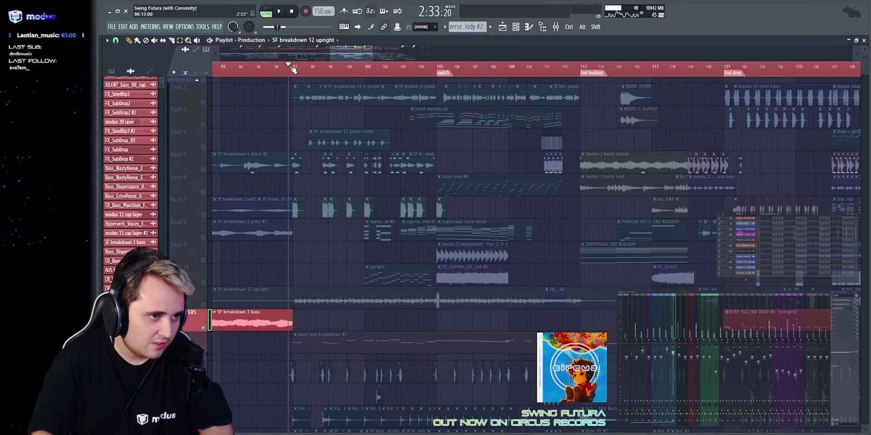
{"action": "left_click_drag", "start_coordinate": [372, 54], "coordinate": [343, 56]}
{"action": "left_click", "coordinate": [480, 308]}
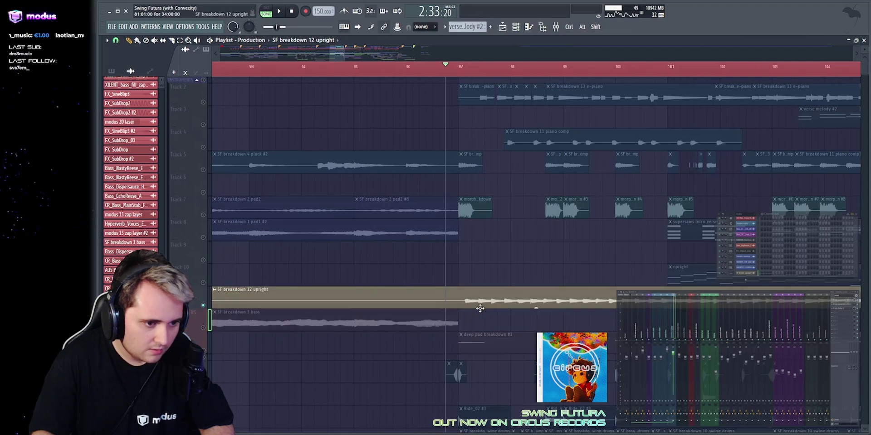
{"action": "key", "text": "space"}
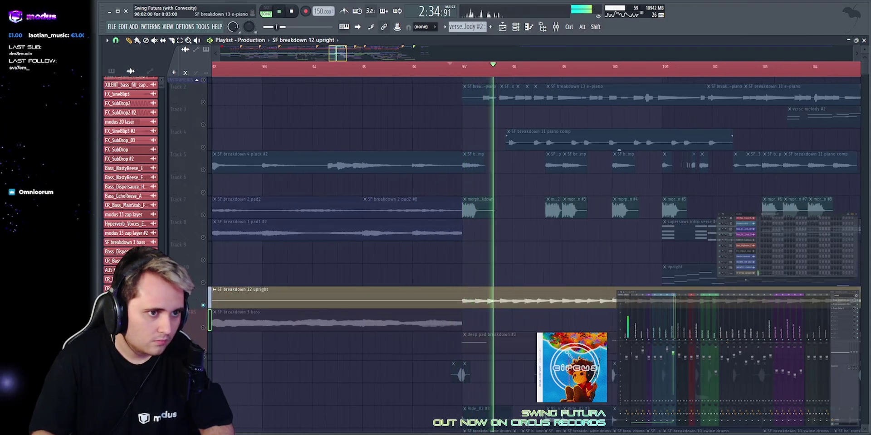
{"action": "scroll", "coordinate": [519, 91], "scroll_direction": "down", "scroll_amount": 3, "text": "ctrl"}
{"action": "left_click_drag", "start_coordinate": [341, 53], "coordinate": [345, 53]}
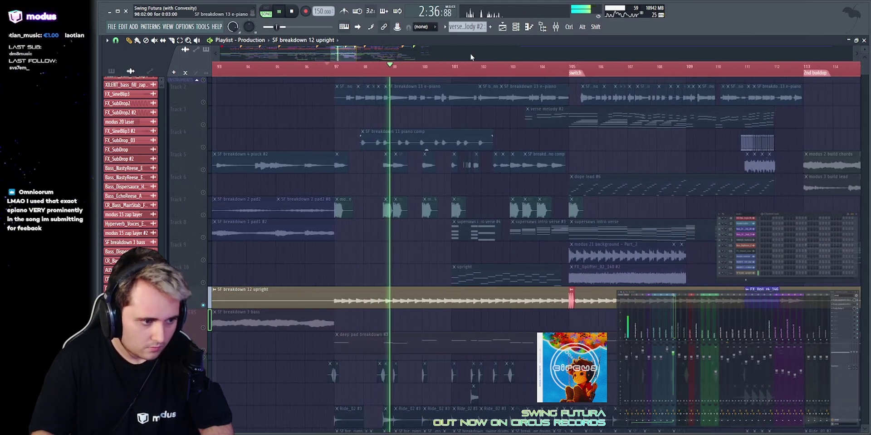
End the solo on track 11, stop playback and mute the SF breakdown 3 bass and deep pad breakdown #3 tracks.
{"action": "right_click", "coordinate": [203, 306]}
{"action": "key", "text": "space"}
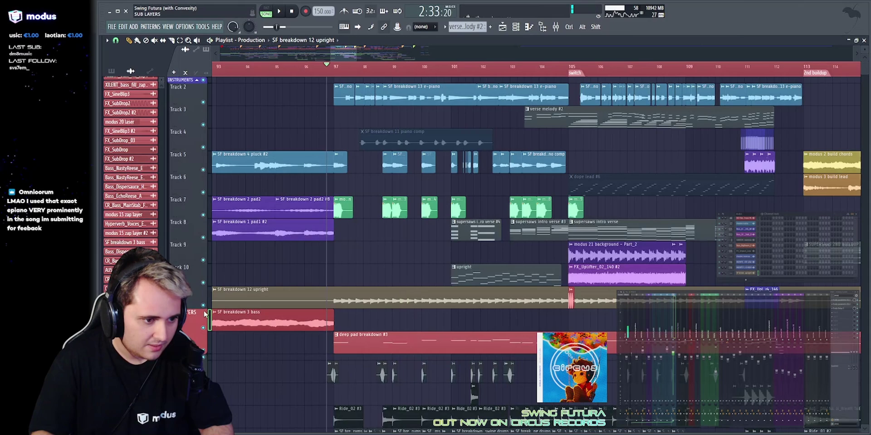
{"action": "left_click", "coordinate": [203, 350]}
{"action": "left_click", "coordinate": [203, 328]}
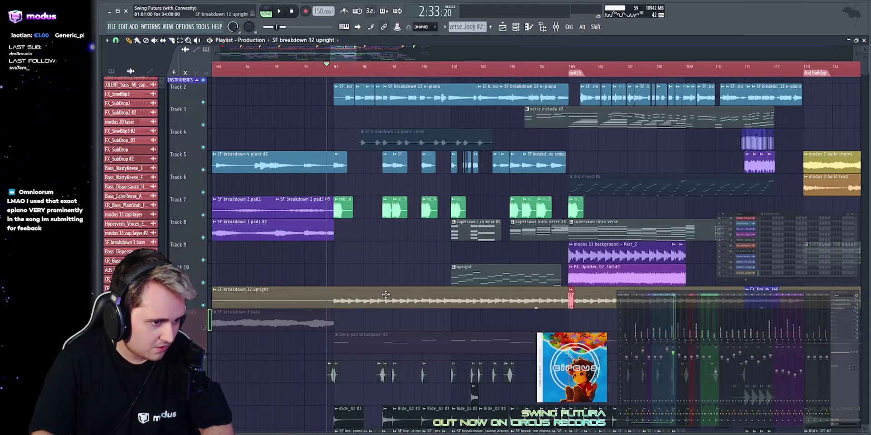
Play the breakdown mix from just before bar 97 and set the SF breakdown 12 upright channel's volume to 63%.
{"action": "key", "text": "space"}
{"action": "double_click", "coordinate": [365, 294]}
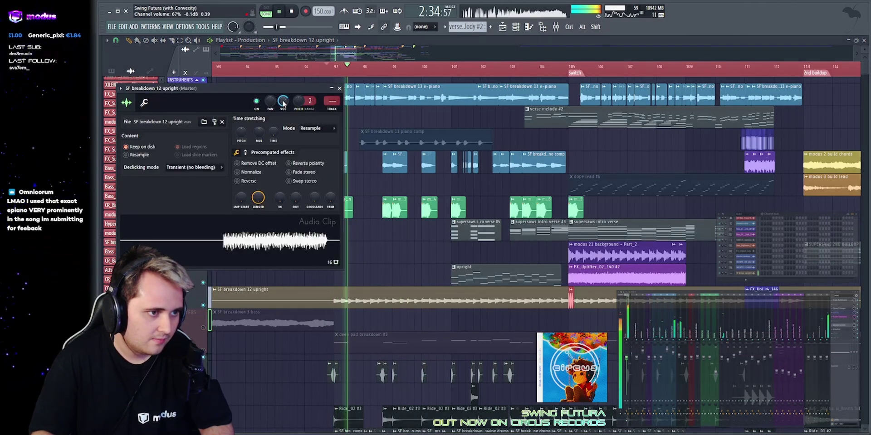
{"action": "left_click_drag", "start_coordinate": [284, 104], "coordinate": [283, 107]}
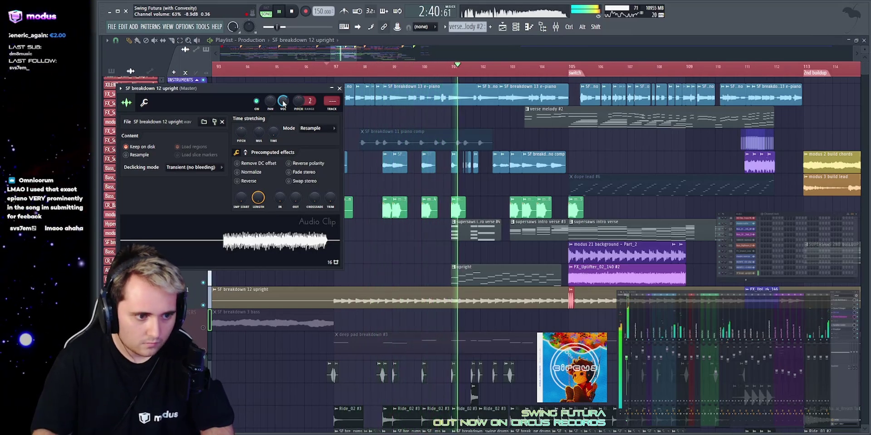
{"action": "left_click", "coordinate": [339, 89]}
{"action": "scroll", "coordinate": [517, 245], "scroll_direction": "up", "scroll_amount": 4}
{"action": "scroll", "coordinate": [451, 249], "scroll_direction": "down", "scroll_amount": 3}
{"action": "key", "text": "space"}
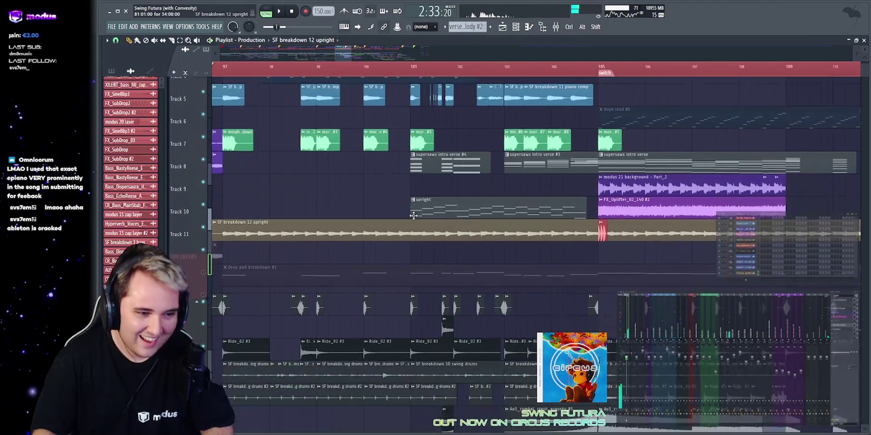
Solo track 10 and audition the upright pattern from just before bar 101.
{"action": "right_click", "coordinate": [203, 216]}
{"action": "left_click", "coordinate": [404, 69]}
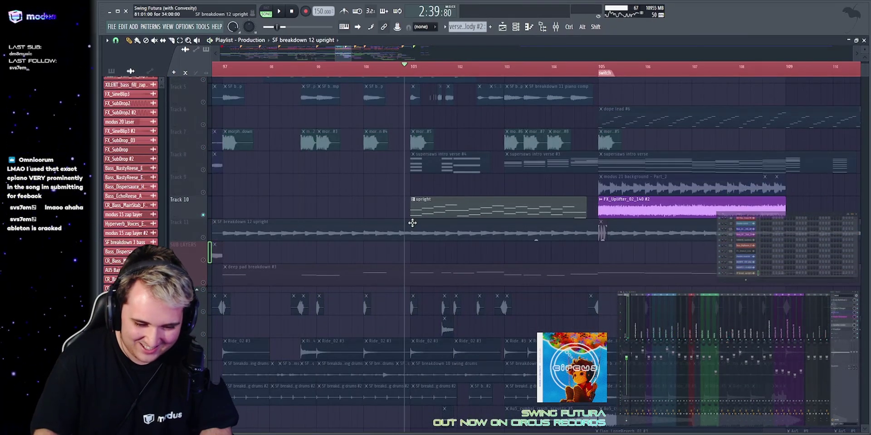
{"action": "left_click_drag", "start_coordinate": [413, 223], "coordinate": [521, 208], "text": "ctrl"}
{"action": "key", "text": "space"}
{"action": "left_click", "coordinate": [360, 202], "text": "ctrl"}
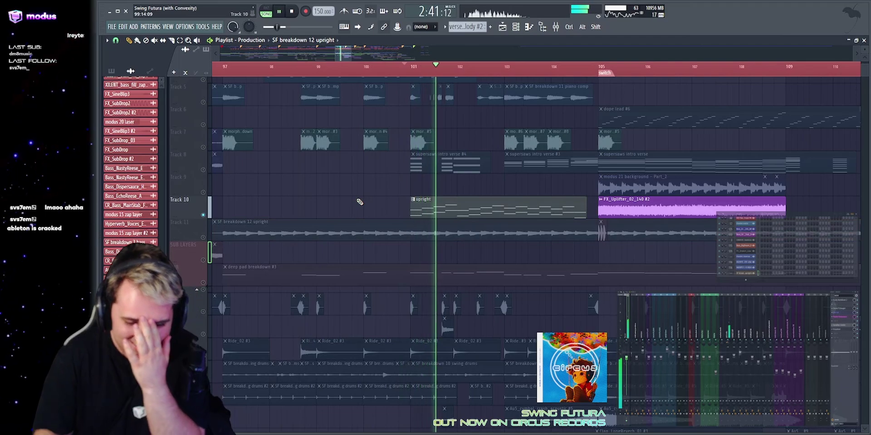
Restart playback of the soloed upright clip on Track 10 from just before bar 101.
{"action": "key", "text": "space"}
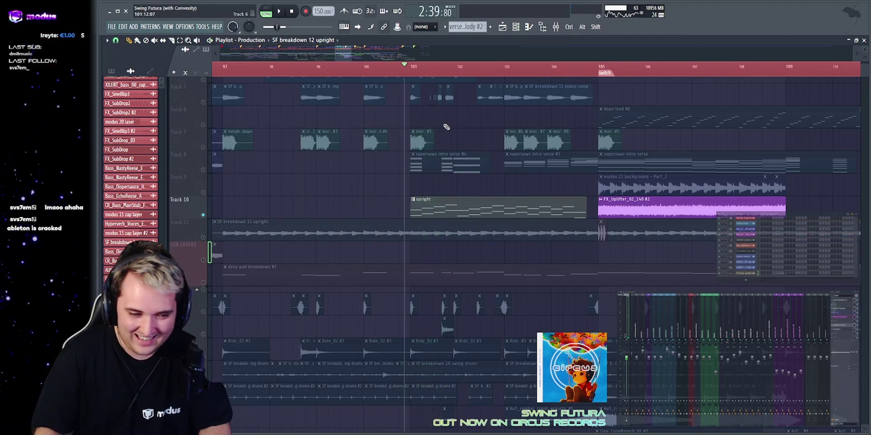
{"action": "left_click_drag", "start_coordinate": [403, 206], "coordinate": [530, 204], "text": "ctrl"}
{"action": "left_click", "coordinate": [570, 185], "text": "ctrl"}
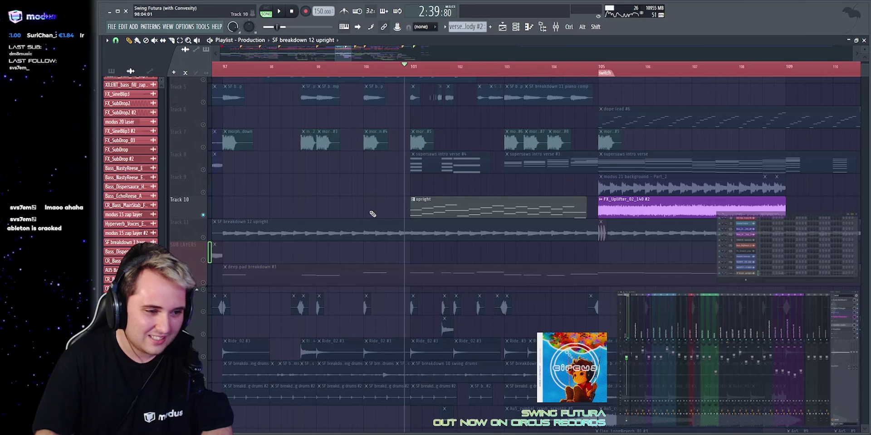
{"action": "key", "text": "space"}
Select the upright pattern and open the Kontakt instrument on its pizzi cello channel, placing the window over the playlist.
{"action": "left_click", "coordinate": [473, 209]}
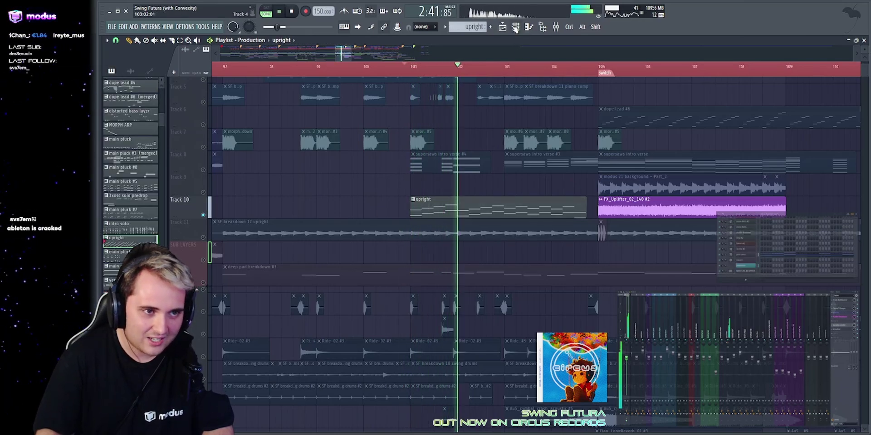
{"action": "left_click", "coordinate": [516, 28]}
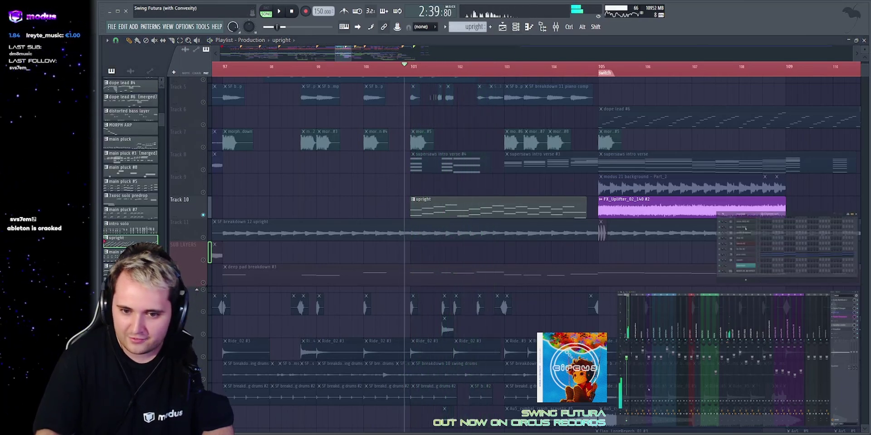
{"action": "left_click", "coordinate": [745, 254]}
{"action": "left_click_drag", "start_coordinate": [564, 70], "coordinate": [381, 65]}
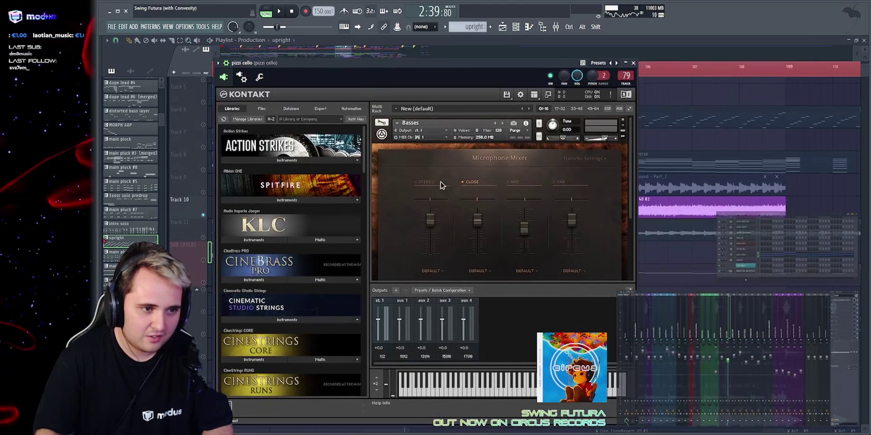
Reload the view of the Basses instrument in Kontakt and show its Performance page.
{"action": "left_click", "coordinate": [382, 134]}
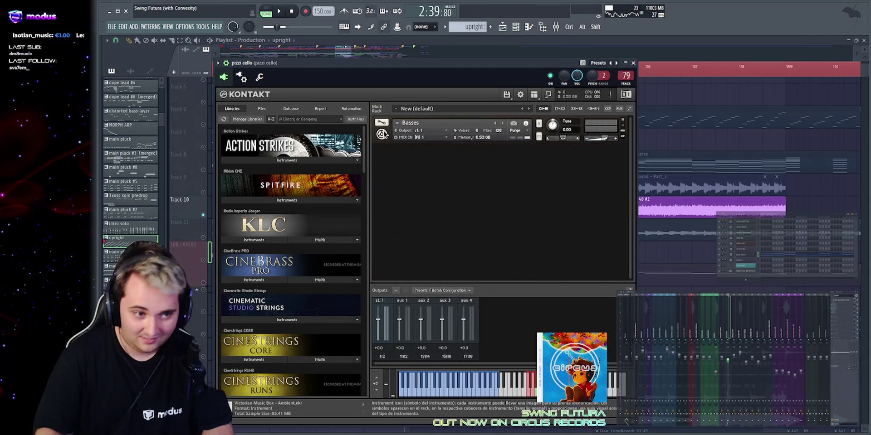
{"action": "left_click", "coordinate": [526, 131]}
{"action": "left_click_drag", "start_coordinate": [425, 72], "coordinate": [414, 69]}
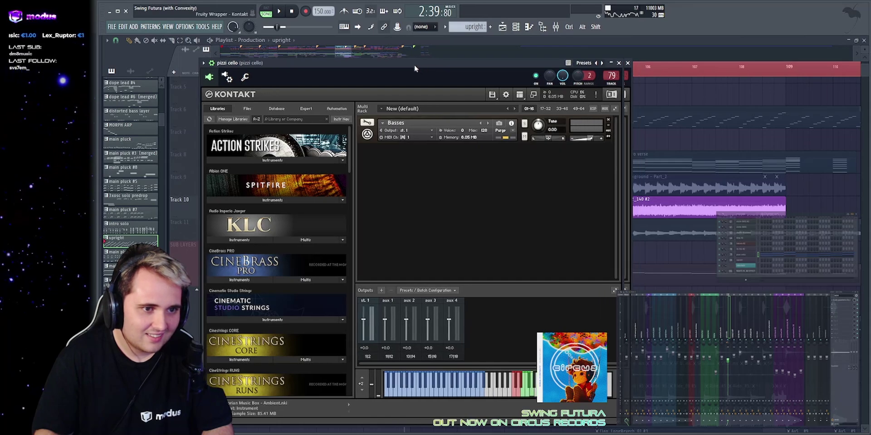
{"action": "left_click", "coordinate": [367, 136]}
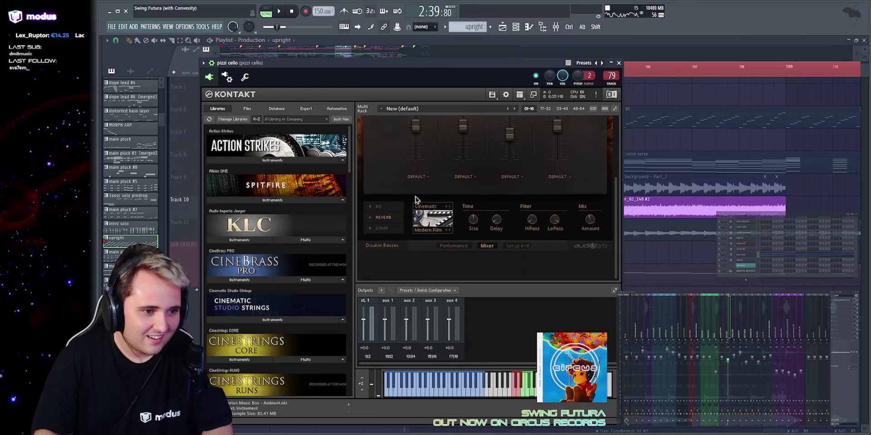
{"action": "scroll", "coordinate": [446, 234], "scroll_direction": "up", "scroll_amount": 2}
{"action": "scroll", "coordinate": [441, 225], "scroll_direction": "down", "scroll_amount": 2}
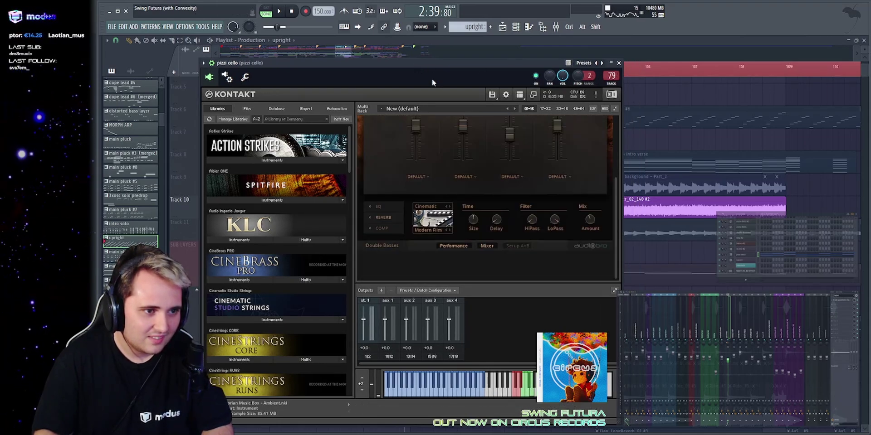
{"action": "left_click", "coordinate": [452, 244]}
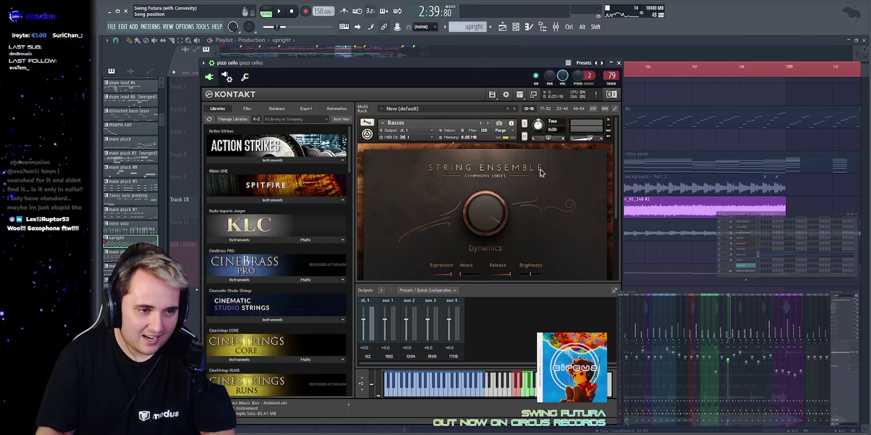
Return to the playlist, view the pizzi cello instrument once more and close it.
{"action": "left_click", "coordinate": [676, 101]}
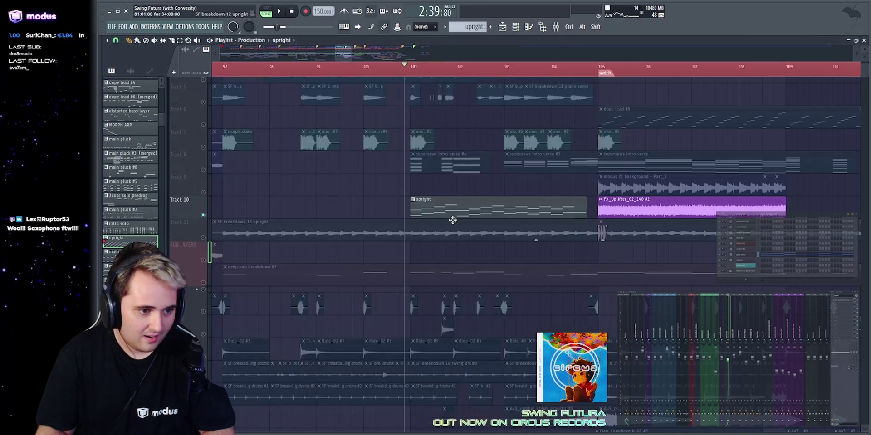
{"action": "left_click_drag", "start_coordinate": [409, 232], "coordinate": [593, 233]}
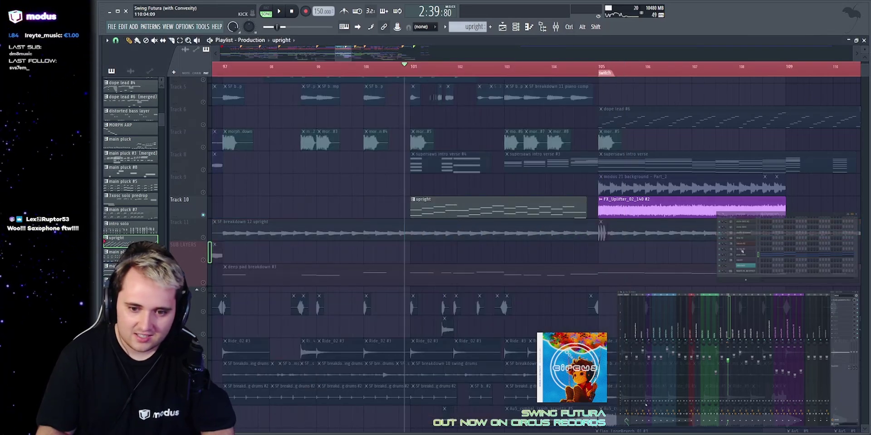
{"action": "key", "text": "Tab"}
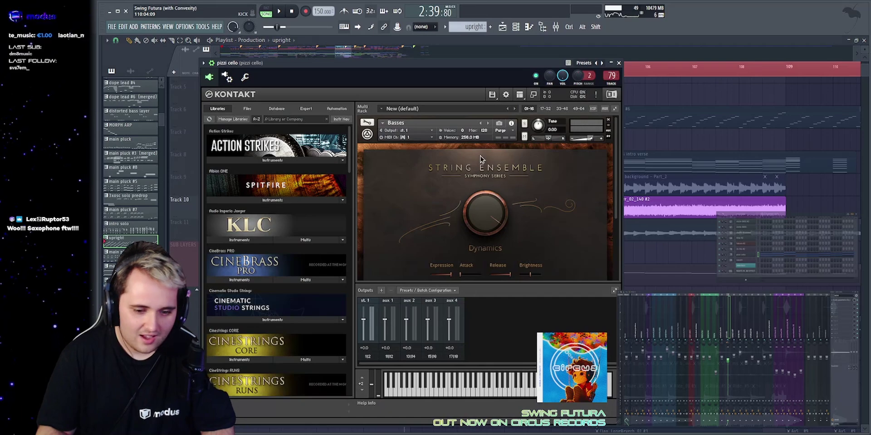
{"action": "key", "text": "Escape"}
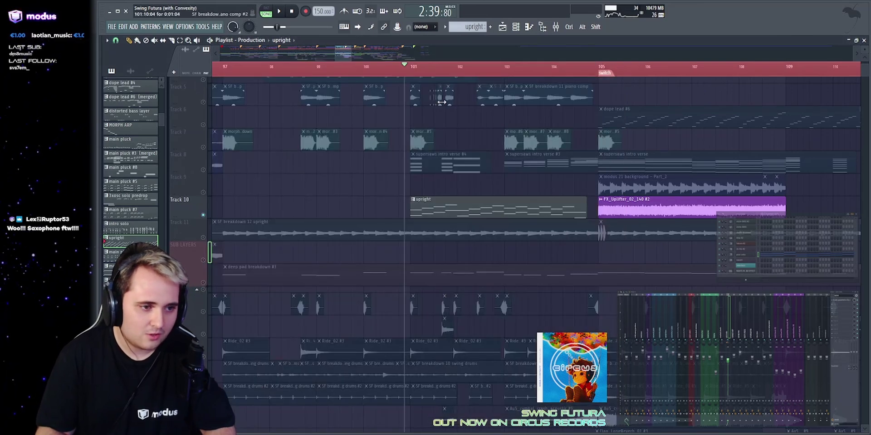
Play the Track 10 upright clip again through bar 102 and stop the playback.
{"action": "scroll", "coordinate": [441, 102], "scroll_direction": "down", "scroll_amount": 2}
{"action": "key", "text": "space"}
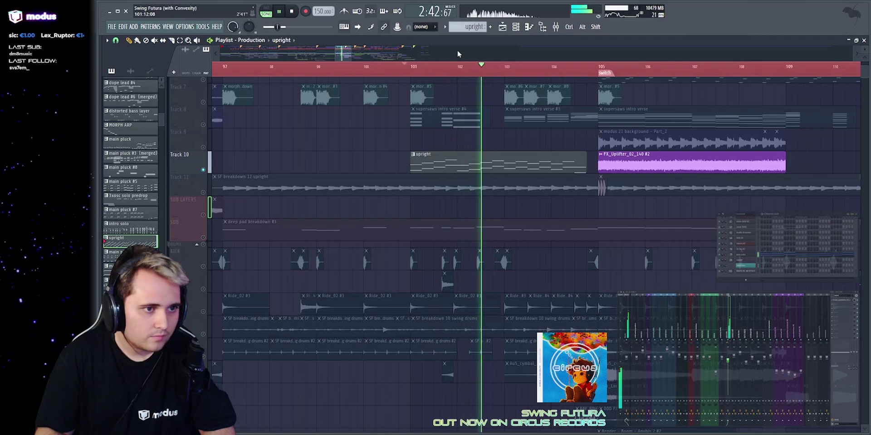
{"action": "left_click_drag", "start_coordinate": [343, 53], "coordinate": [344, 56]}
{"action": "key", "text": "space"}
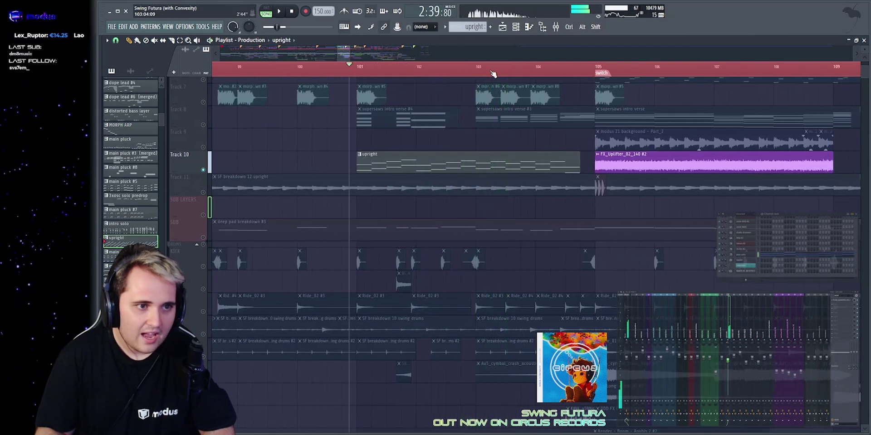
Solo Track 11 and play the SF breakdown 12 upright audio from bar 103.
{"action": "scroll", "coordinate": [490, 51], "scroll_direction": "up", "scroll_amount": 2}
{"action": "scroll", "coordinate": [490, 53], "scroll_direction": "up", "scroll_amount": 2}
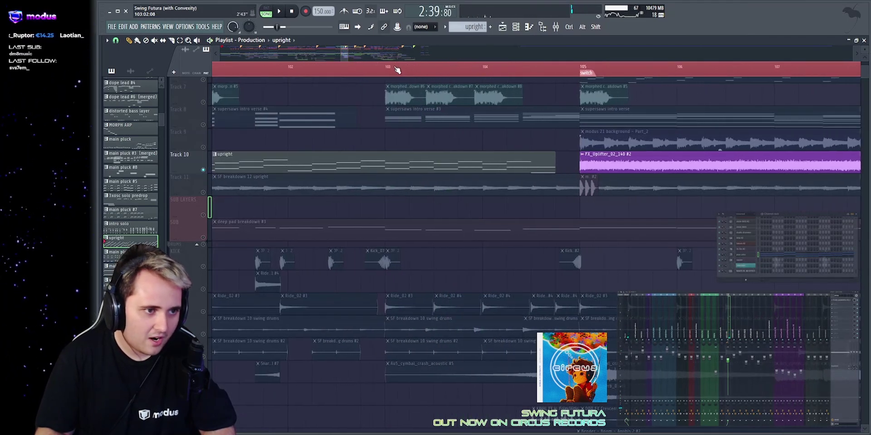
{"action": "right_click", "coordinate": [204, 192]}
{"action": "key", "text": "space"}
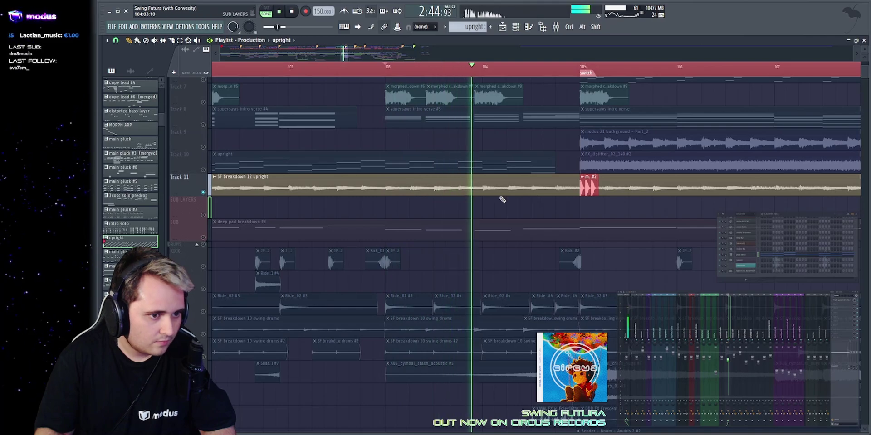
Solo Track 10 for comparison, view the upright clip's notes in the piano roll and return to the playlist.
{"action": "key", "text": "space"}
{"action": "right_click", "coordinate": [204, 171]}
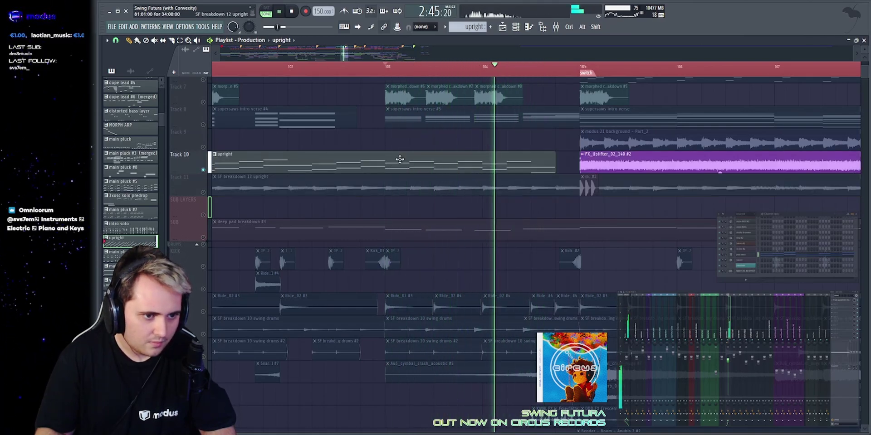
{"action": "key", "text": "space"}
{"action": "double_click", "coordinate": [420, 164]}
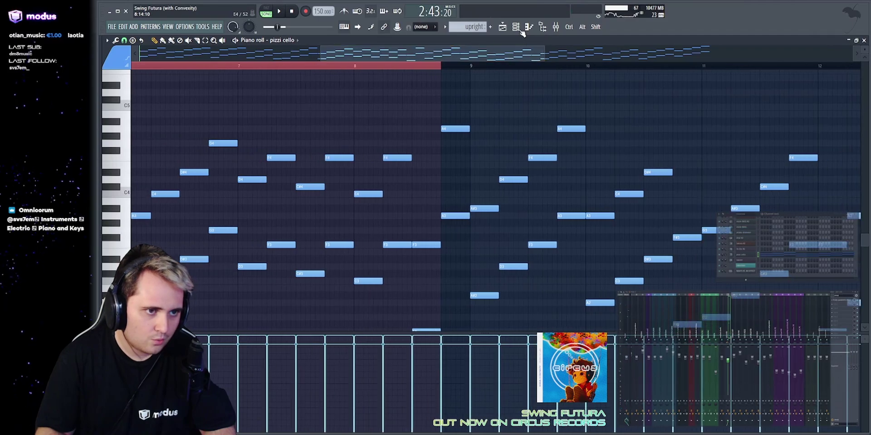
{"action": "left_click", "coordinate": [503, 28]}
Solo Tracks 7 and 8 together and play the morphed breakdown and supersaws layers from bar 103.
{"action": "scroll", "coordinate": [528, 146], "scroll_direction": "up", "scroll_amount": 5}
{"action": "scroll", "coordinate": [490, 155], "scroll_direction": "down", "scroll_amount": 2}
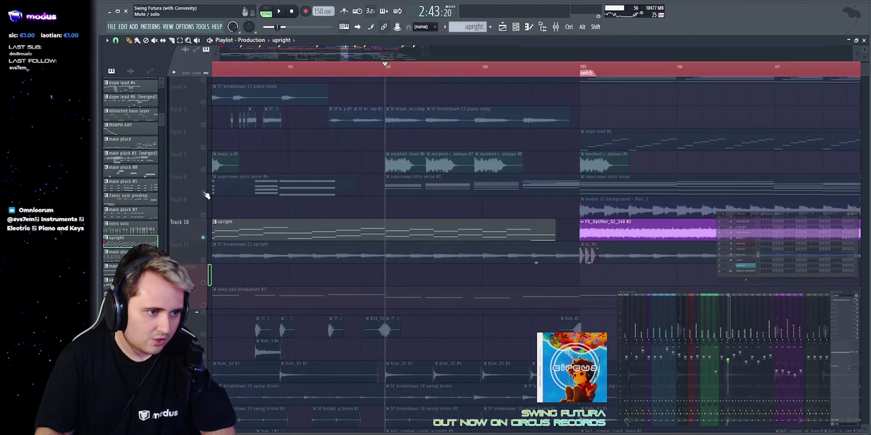
{"action": "right_click", "coordinate": [204, 193]}
{"action": "left_click", "coordinate": [204, 170]}
{"action": "scroll", "coordinate": [361, 177], "scroll_direction": "up", "scroll_amount": 2}
{"action": "scroll", "coordinate": [394, 124], "scroll_direction": "down", "scroll_amount": 5}
{"action": "key", "text": "space"}
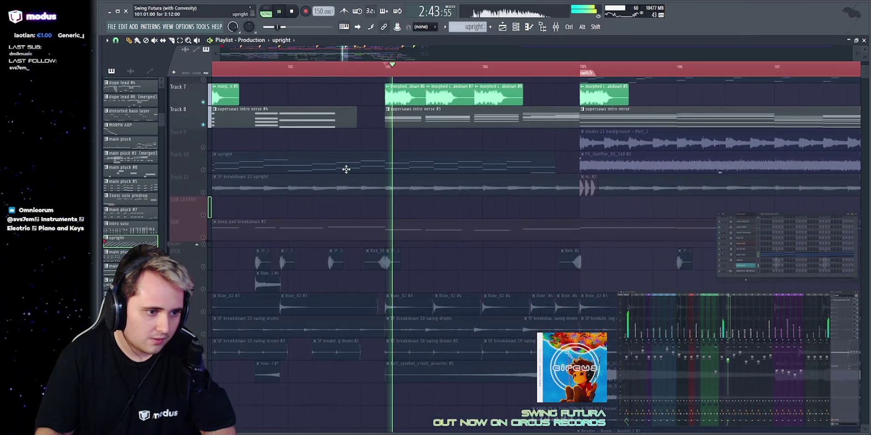
{"action": "scroll", "coordinate": [346, 169], "scroll_direction": "up", "scroll_amount": 2}
{"action": "key", "text": "space"}
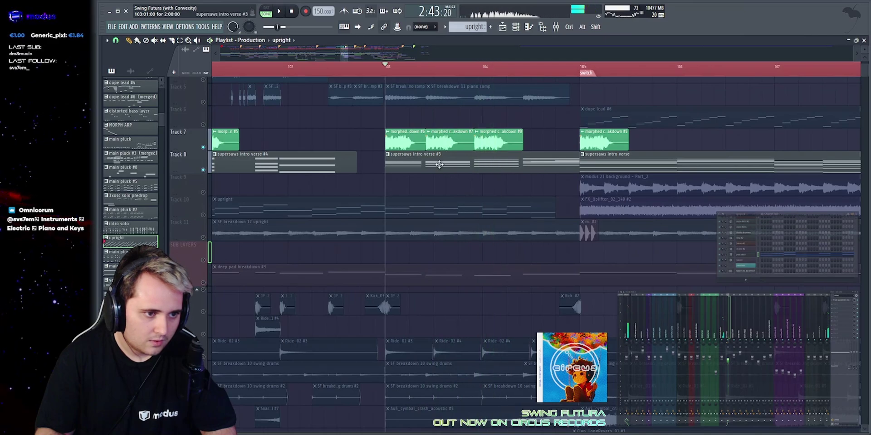
Examine the supersaws intro verse #3 chords in the piano roll and return to the playlist.
{"action": "double_click", "coordinate": [439, 164]}
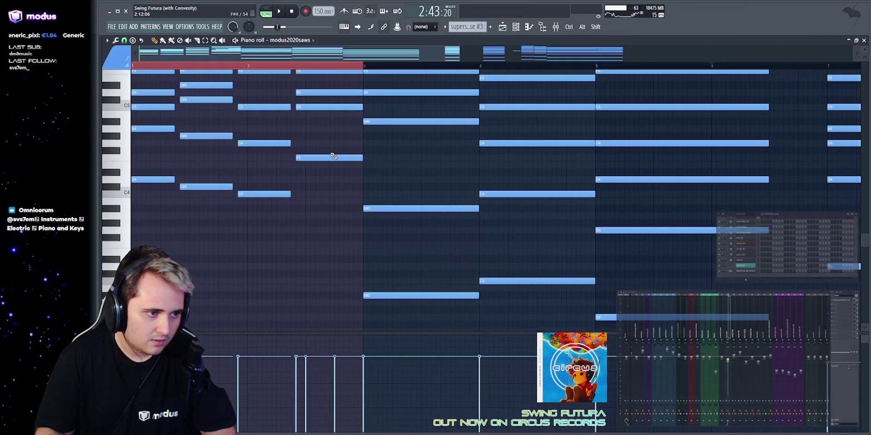
{"action": "scroll", "coordinate": [333, 156], "scroll_direction": "up", "scroll_amount": 3}
{"action": "scroll", "coordinate": [231, 123], "scroll_direction": "up", "scroll_amount": 1}
{"action": "key", "text": "space"}
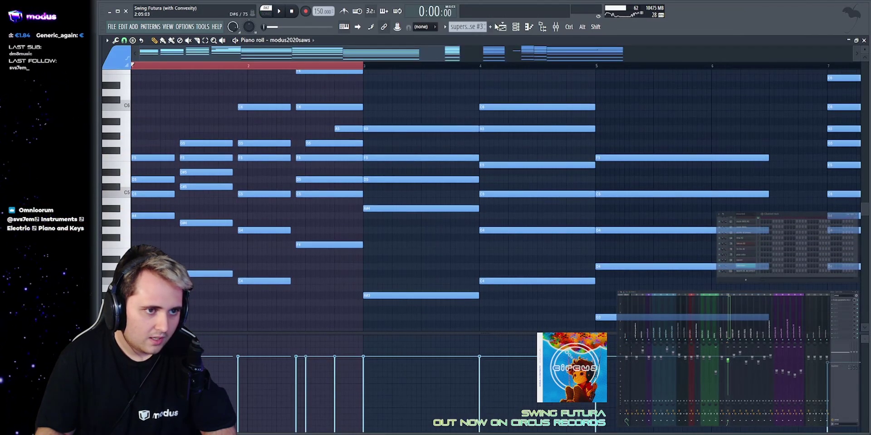
{"action": "left_click", "coordinate": [501, 27]}
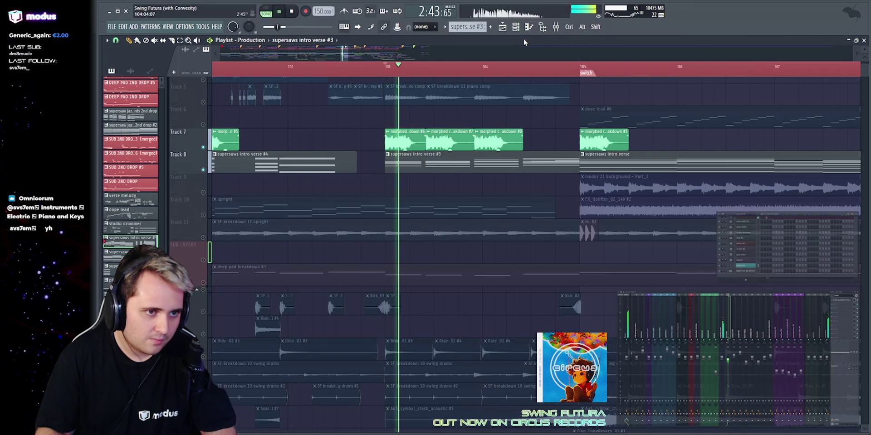
Follow the supersaws intro verse #3 notes in the piano roll during song playback, return to the playlist and stop.
{"action": "key", "text": "F7"}
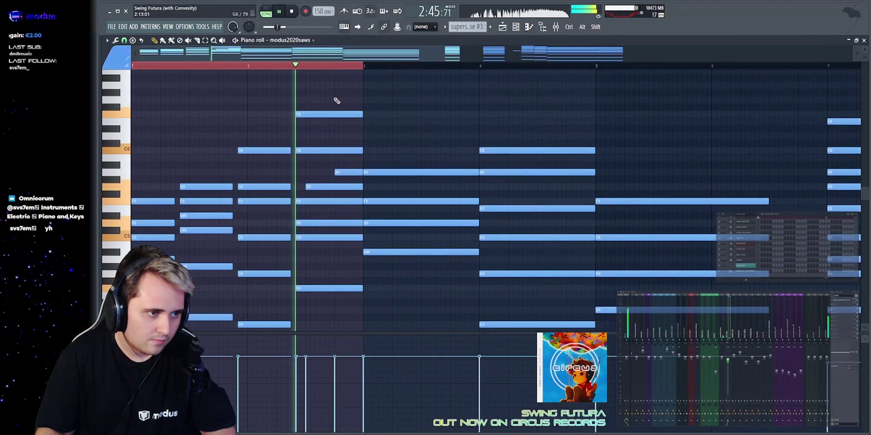
{"action": "key", "text": "space"}
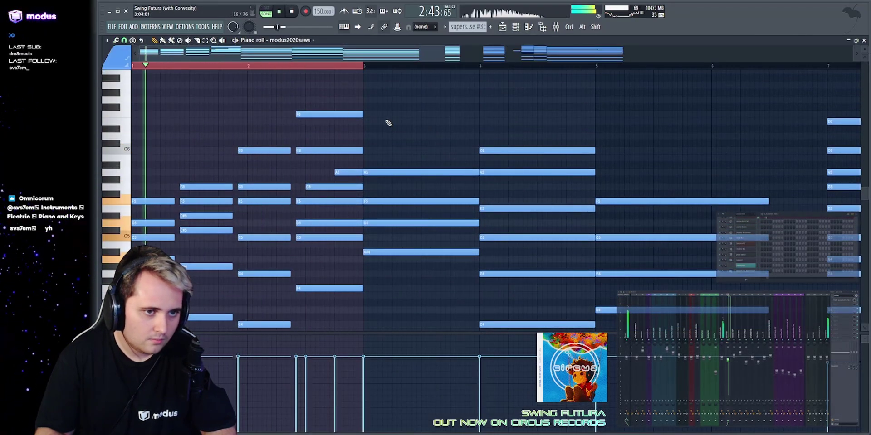
{"action": "key", "text": "F5"}
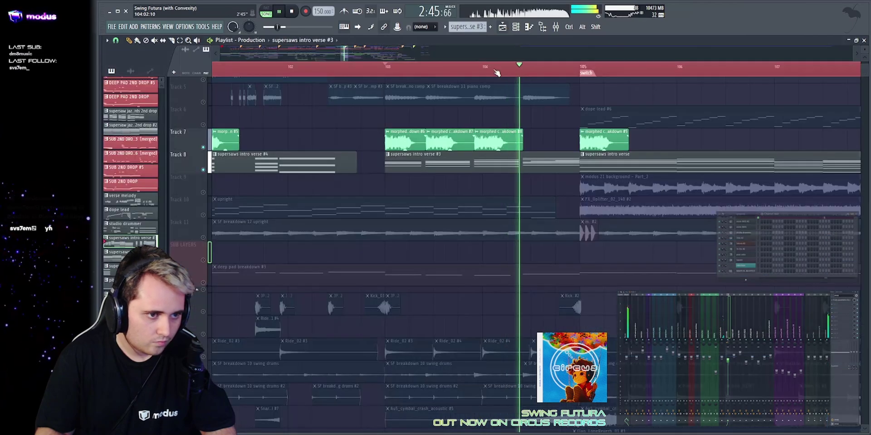
{"action": "scroll", "coordinate": [206, 175], "scroll_direction": "down", "scroll_amount": 2}
{"action": "key", "text": "space"}
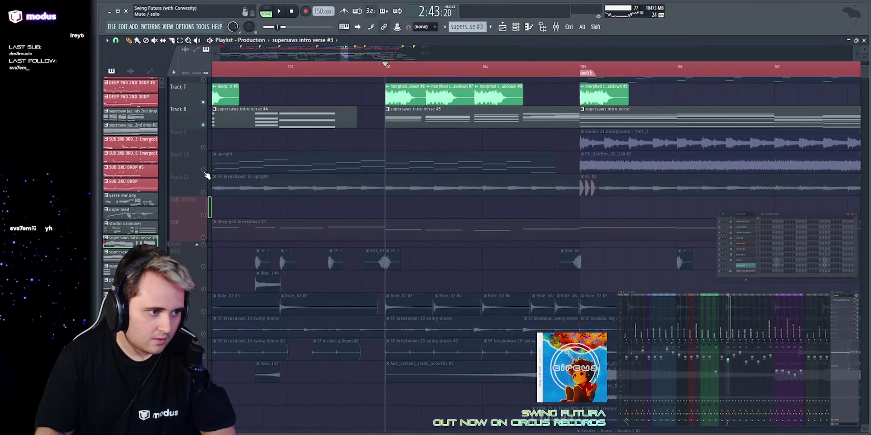
Solo Track 10 and play its upright clip repeatedly from bar 103.
{"action": "right_click", "coordinate": [204, 171]}
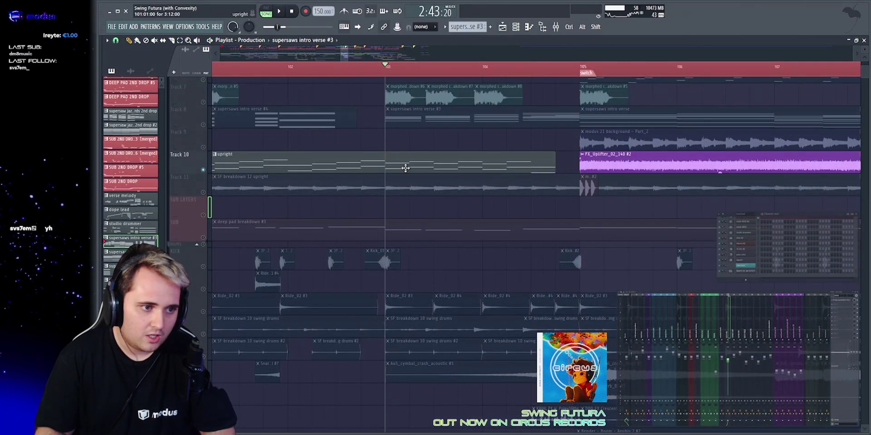
{"action": "key", "text": "space"}
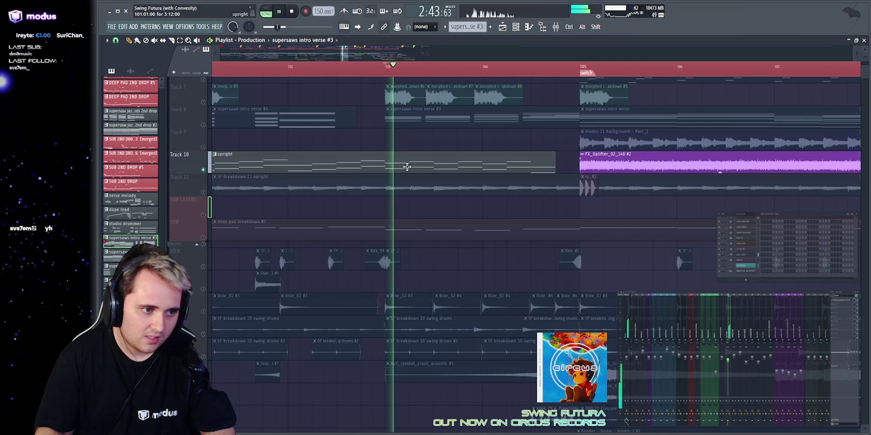
{"action": "key", "text": "space"}
{"action": "key", "text": "space"}
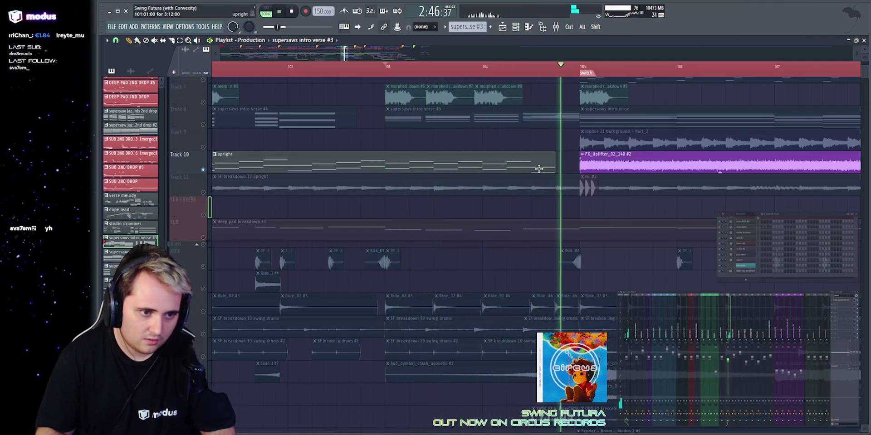
{"action": "key", "text": "space"}
{"action": "key", "text": "space"}
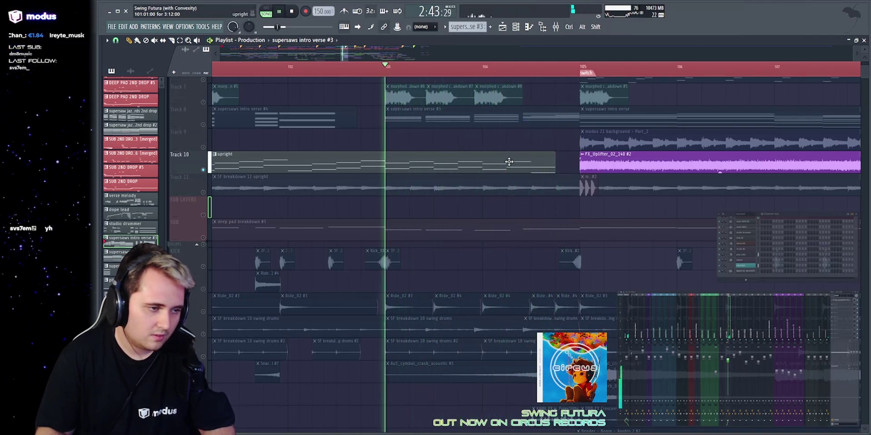
Switch the solo to Track 11 with the SF breakdown 12 upright audio and stop the playback.
{"action": "right_click", "coordinate": [203, 192]}
{"action": "key", "text": "space"}
{"action": "scroll", "coordinate": [399, 70], "scroll_direction": "down", "scroll_amount": 1}
{"action": "scroll", "coordinate": [399, 70], "scroll_direction": "down", "scroll_amount": 4}
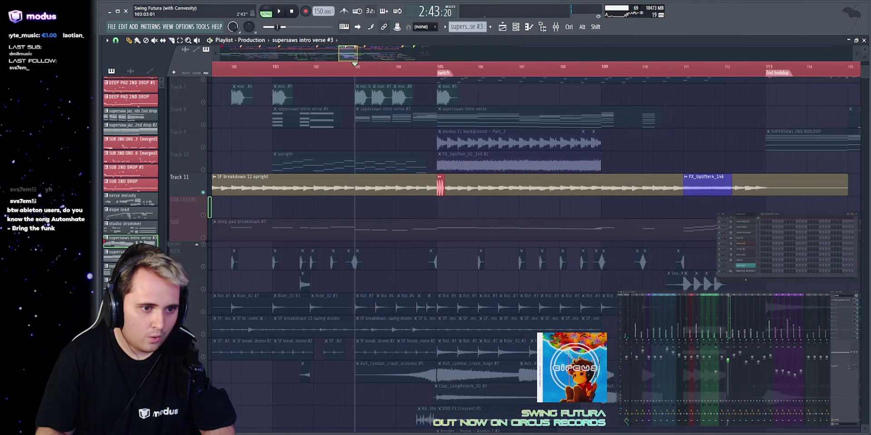
Move the SF breakdown 12 upright clip from Track 11 to the SUB LAYERS track and solo that track.
{"action": "scroll", "coordinate": [399, 70], "scroll_direction": "up", "scroll_amount": 1}
{"action": "left_click", "coordinate": [405, 195]}
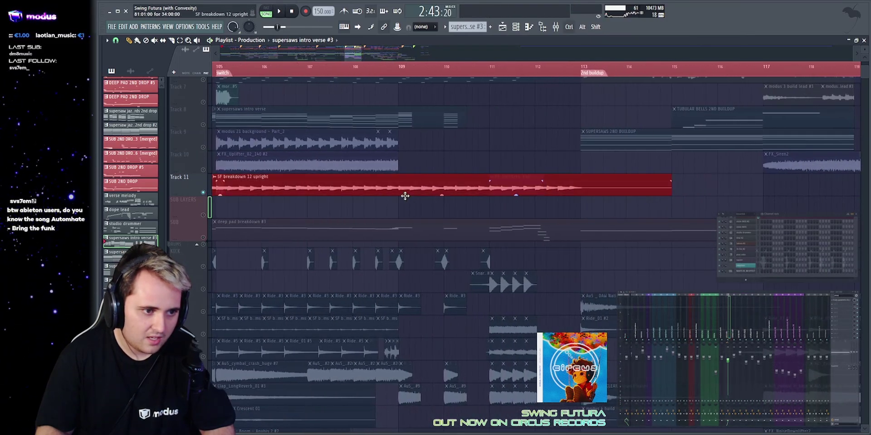
{"action": "left_click_drag", "start_coordinate": [405, 195], "coordinate": [405, 218]}
{"action": "right_click", "coordinate": [203, 216]}
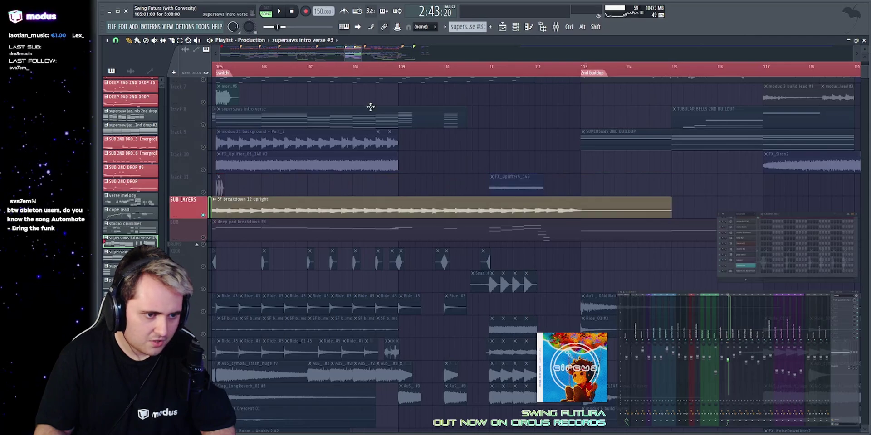
Play the upright clip on the soloed SUB LAYERS track through bar 111, stop, and remove the clip.
{"action": "key", "text": "space"}
{"action": "scroll", "coordinate": [400, 68], "scroll_direction": "up", "scroll_amount": 2}
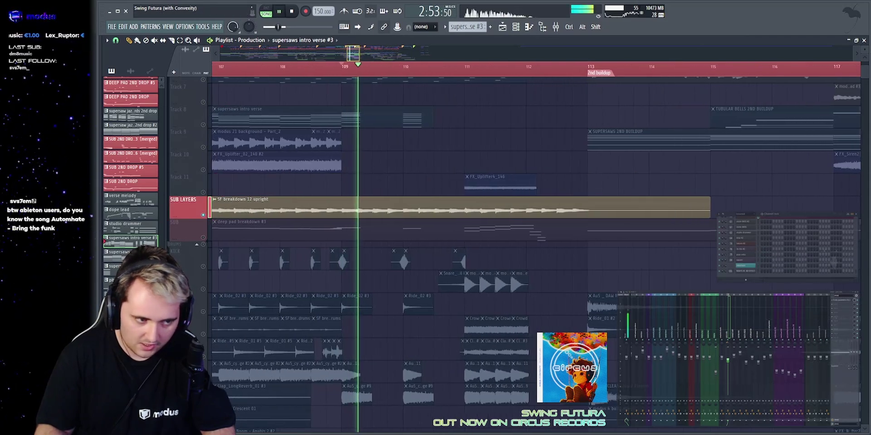
{"action": "scroll", "coordinate": [354, 54], "scroll_direction": "up", "scroll_amount": 1}
{"action": "scroll", "coordinate": [440, 235], "scroll_direction": "up", "scroll_amount": 2}
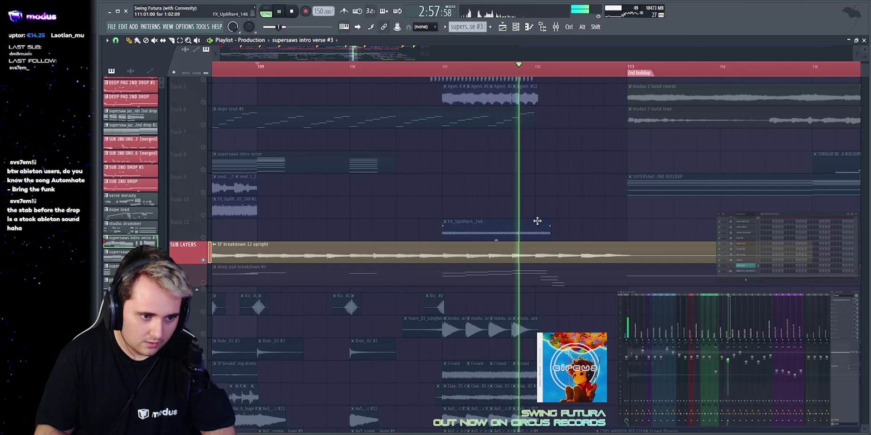
{"action": "key", "text": "space"}
{"action": "scroll", "coordinate": [532, 150], "scroll_direction": "up", "scroll_amount": 3}
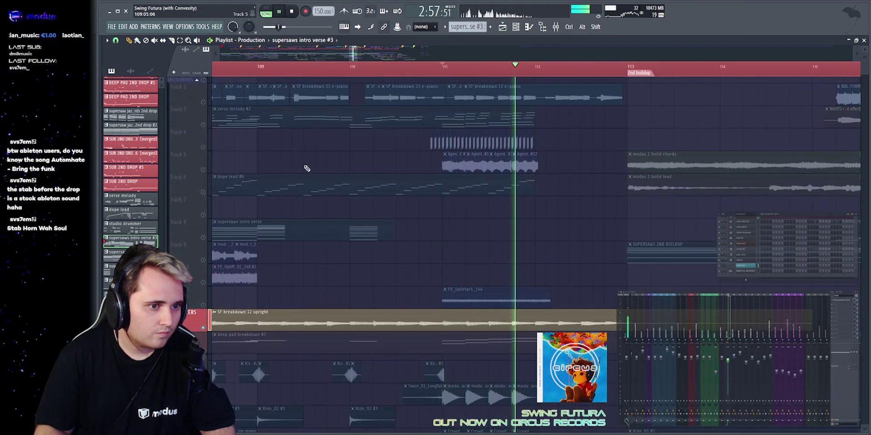
{"action": "scroll", "coordinate": [317, 218], "scroll_direction": "down", "scroll_amount": 3}
{"action": "key", "text": "space"}
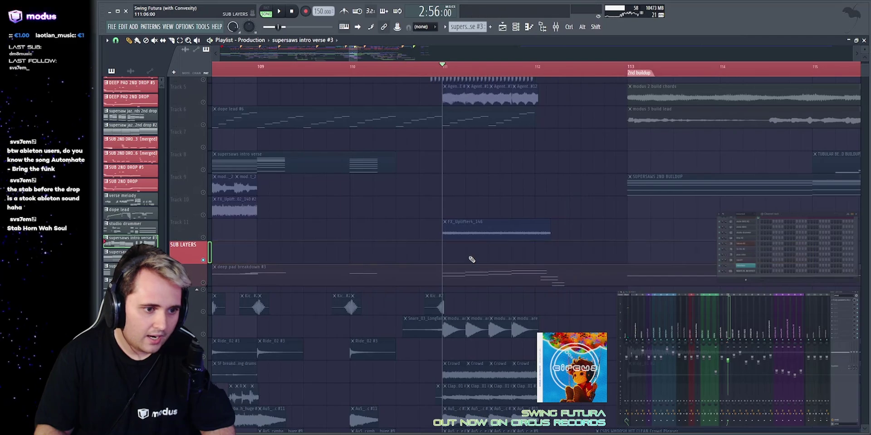
Solo the SUB track and play the deep pad breakdown #3 pattern twice from bar 111.
{"action": "scroll", "coordinate": [420, 229], "scroll_direction": "down", "scroll_amount": 3}
{"action": "left_click", "coordinate": [207, 216]}
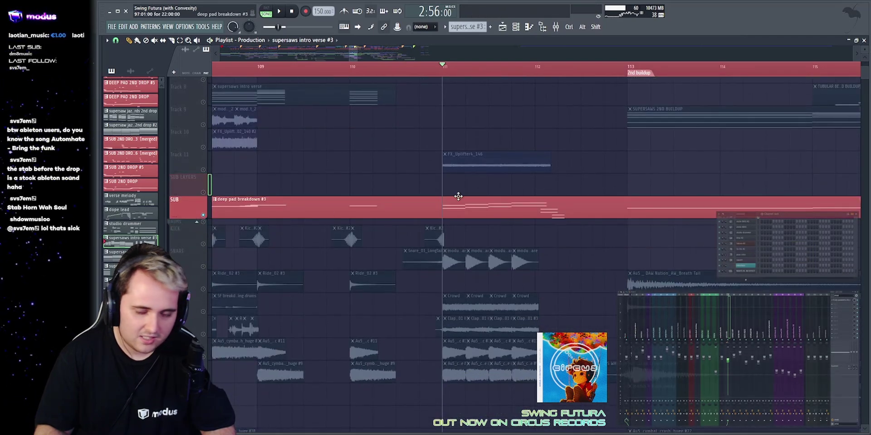
{"action": "key", "text": "space"}
{"action": "scroll", "coordinate": [505, 243], "scroll_direction": "up", "scroll_amount": 5}
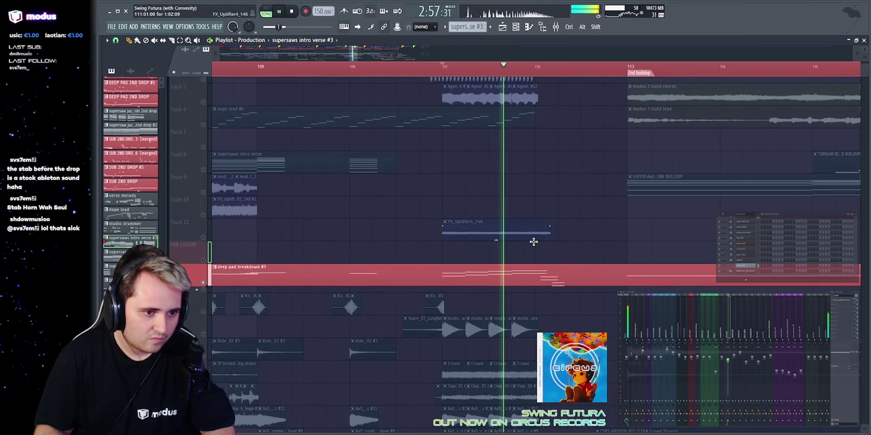
{"action": "scroll", "coordinate": [540, 245], "scroll_direction": "down", "scroll_amount": 5}
{"action": "key", "text": "space"}
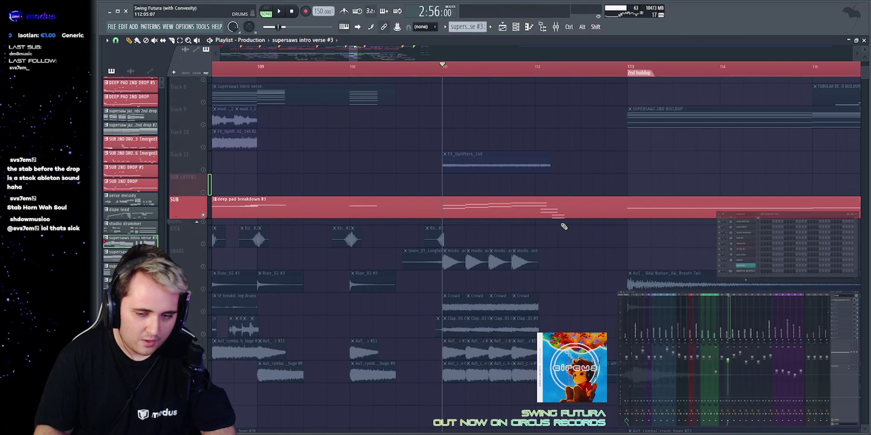
{"action": "key", "text": "space"}
{"action": "scroll", "coordinate": [517, 194], "scroll_direction": "up", "scroll_amount": 6}
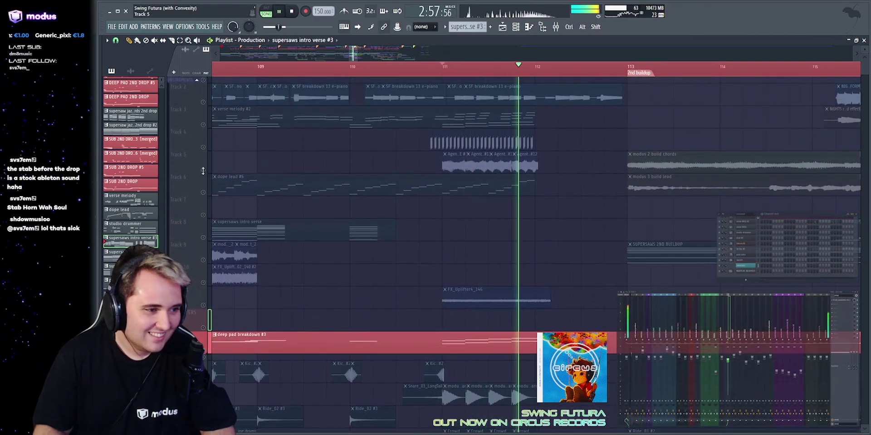
Solo Track 5 and play its Razor Comb Bass clips from bar 111.
{"action": "right_click", "coordinate": [201, 169]}
{"action": "key", "text": "space"}
{"action": "scroll", "coordinate": [541, 159], "scroll_direction": "up", "scroll_amount": 5}
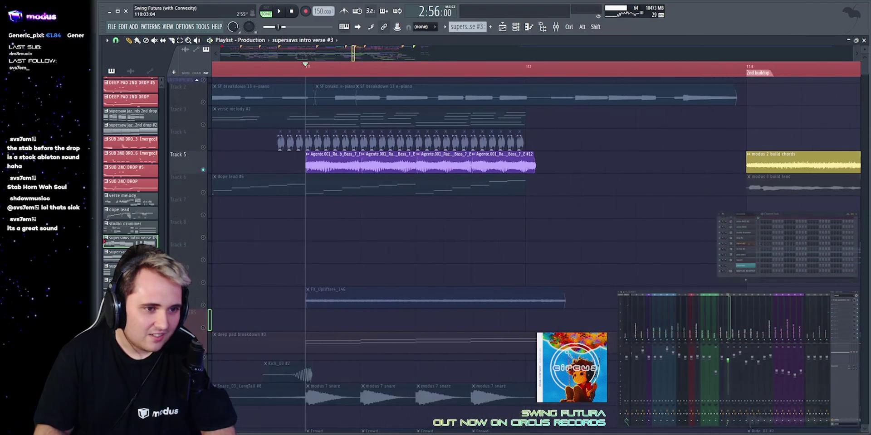
{"action": "left_click_drag", "start_coordinate": [236, 160], "coordinate": [591, 163]}
{"action": "right_click", "coordinate": [591, 163]}
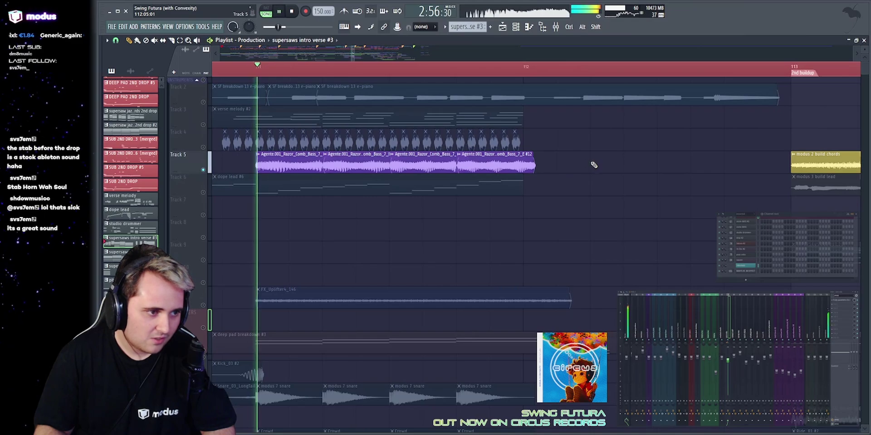
{"action": "key", "text": "space"}
Solo Track 4 briefly, return the solo to Track 5 and replay the Razor Comb Bass clips.
{"action": "right_click", "coordinate": [204, 147]}
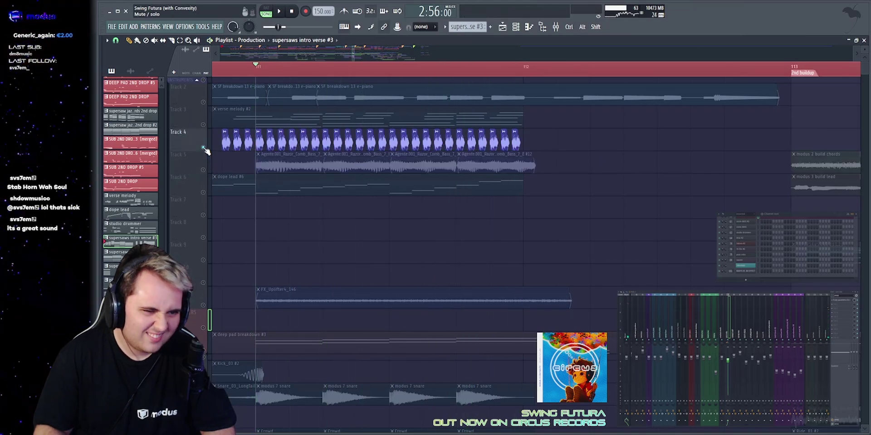
{"action": "left_click_drag", "start_coordinate": [249, 167], "coordinate": [604, 168]}
{"action": "left_click", "coordinate": [592, 163], "text": "ctrl"}
{"action": "right_click", "coordinate": [203, 170]}
{"action": "key", "text": "space"}
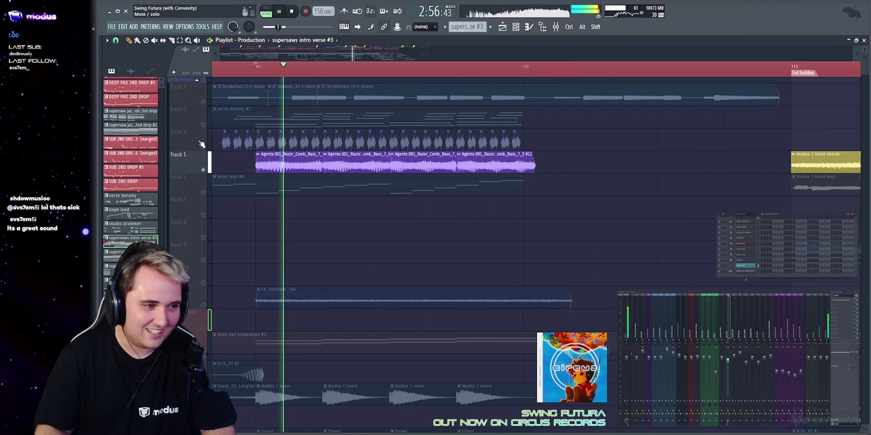
{"action": "key", "text": "space"}
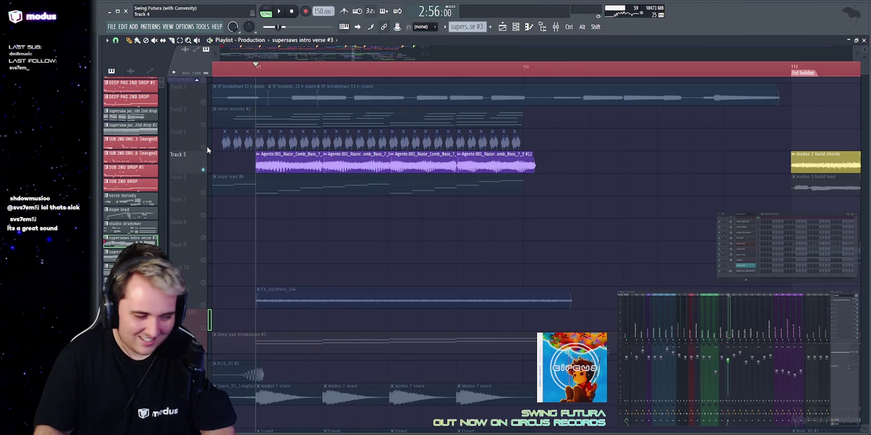
Switch the solo to Track 4 and play its short repeated clips from bar 111.
{"action": "right_click", "coordinate": [204, 148]}
{"action": "key", "text": "space"}
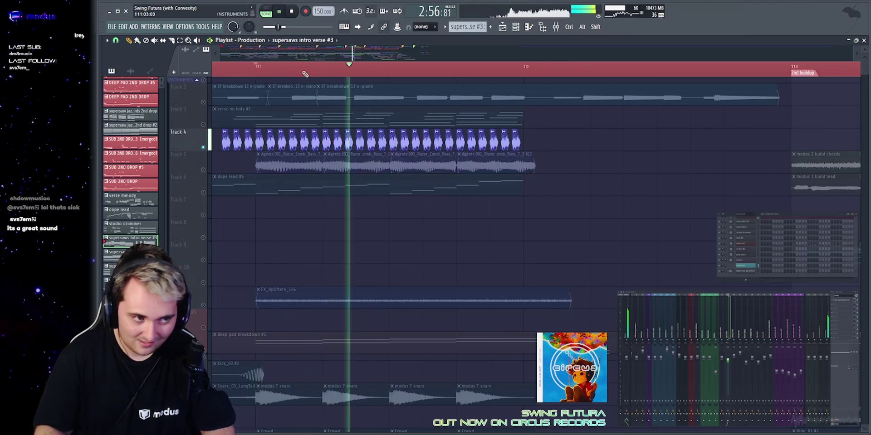
{"action": "key", "text": "space"}
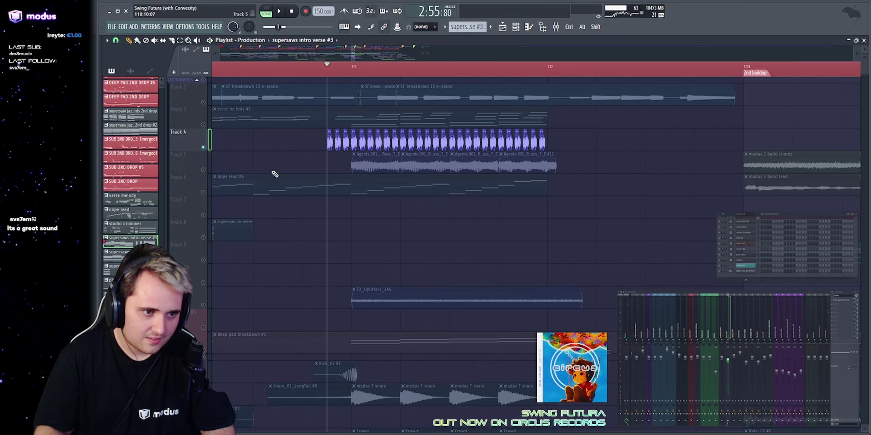
Replay Track 4 from its first clip before bar 111 and examine the automation clips on Tracks 39 to 47.
{"action": "key", "text": "space"}
{"action": "scroll", "coordinate": [406, 204], "scroll_direction": "down", "scroll_amount": 15}
{"action": "key", "text": "space"}
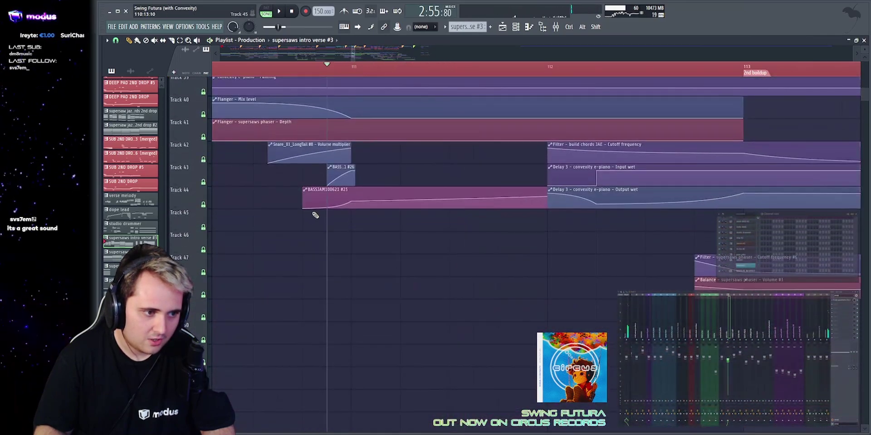
{"action": "key", "text": "space"}
{"action": "scroll", "coordinate": [467, 202], "scroll_direction": "up", "scroll_amount": 12}
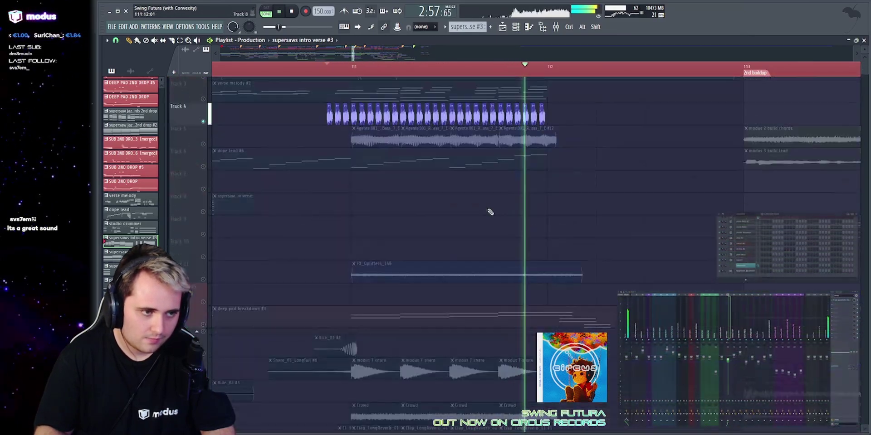
{"action": "key", "text": "space"}
Solo Track 3 and play the verse melody #2 pattern from just before bar 111.
{"action": "left_click", "coordinate": [198, 120]}
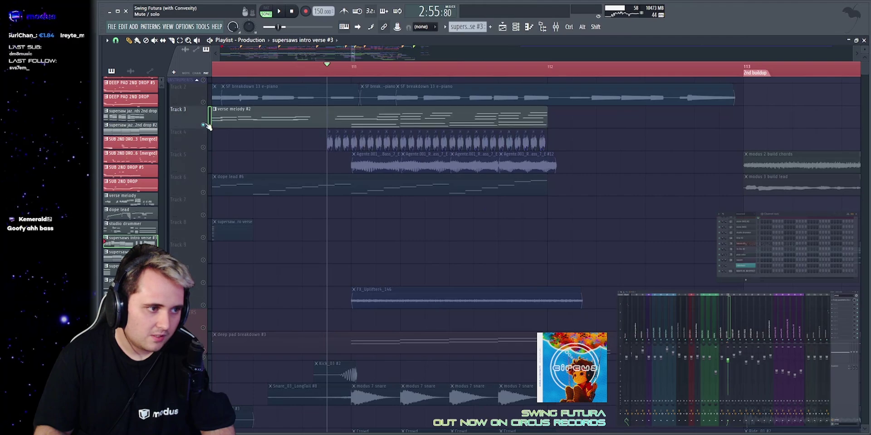
{"action": "key", "text": "space"}
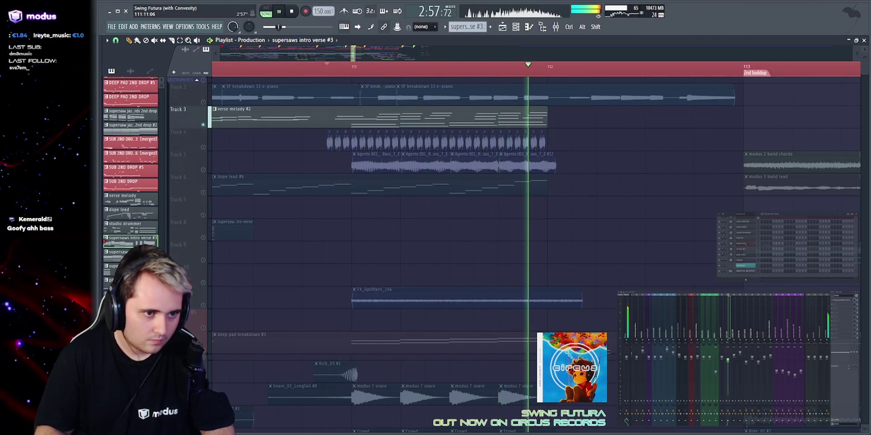
{"action": "key", "text": "space"}
Add Track 2 to the solo and play the SF breakdown 13 e-piano clips together with the verse melody.
{"action": "scroll", "coordinate": [509, 111], "scroll_direction": "down", "scroll_amount": 1}
{"action": "left_click", "coordinate": [203, 102]}
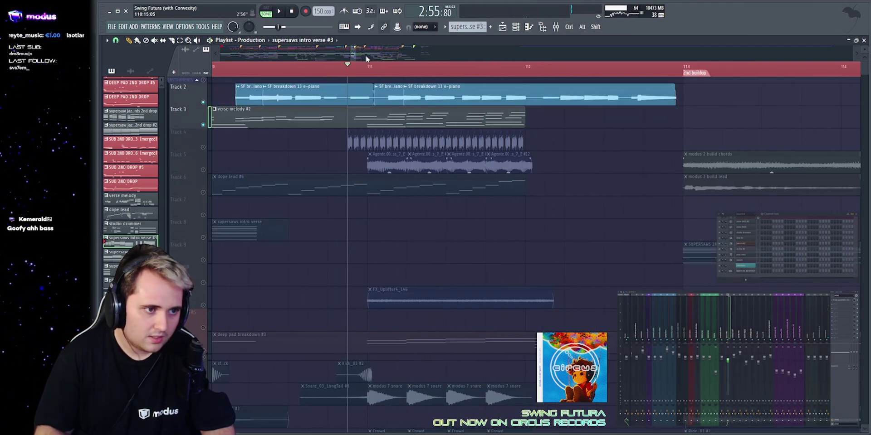
{"action": "scroll", "coordinate": [367, 59], "scroll_direction": "right", "scroll_amount": 2}
{"action": "left_click_drag", "start_coordinate": [441, 101], "coordinate": [594, 100]}
{"action": "left_click", "coordinate": [610, 99], "text": "ctrl"}
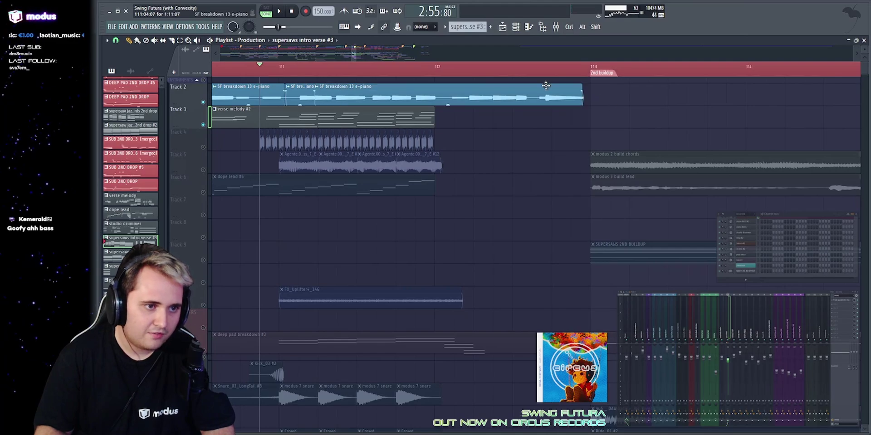
{"action": "key", "text": "space"}
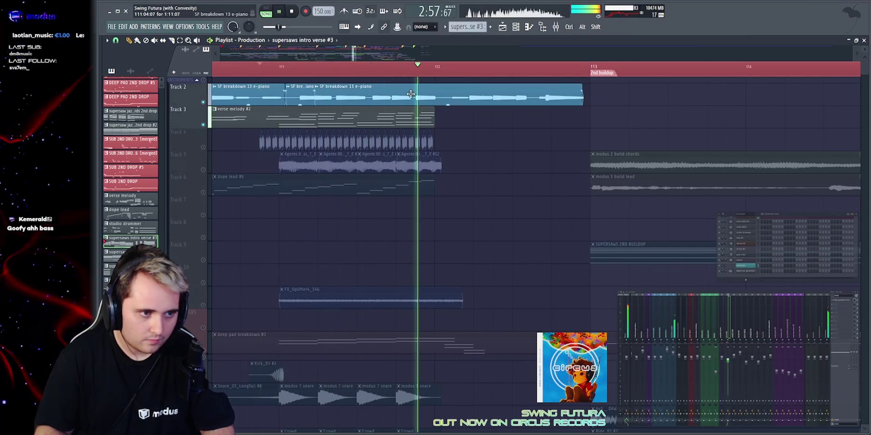
{"action": "scroll", "coordinate": [410, 94], "scroll_direction": "down", "scroll_amount": 3}
{"action": "key", "text": "space"}
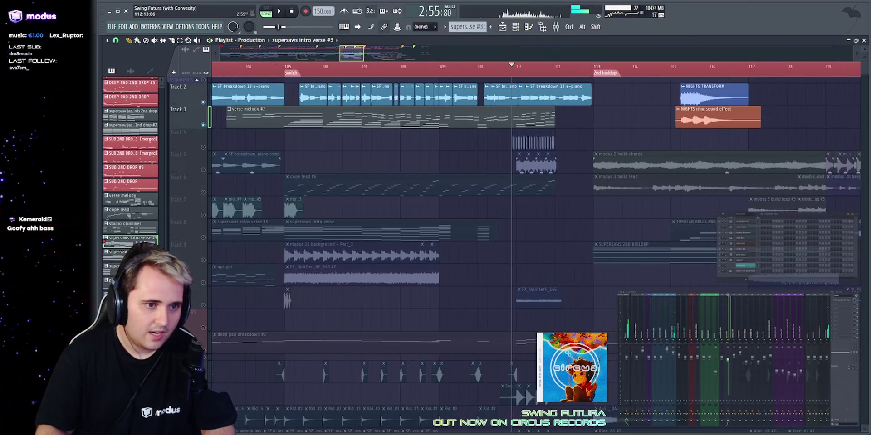
Turn off the track solos and unmute the Tempo #2 automation clip.
{"action": "left_click_drag", "start_coordinate": [351, 53], "coordinate": [347, 53]}
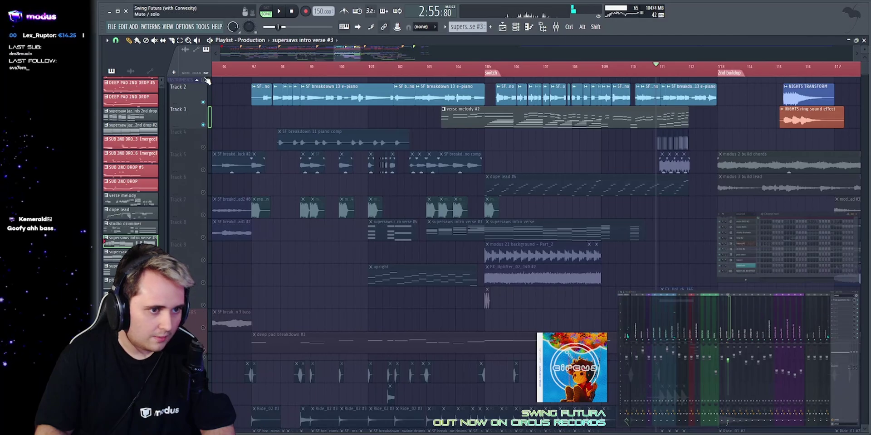
{"action": "scroll", "coordinate": [186, 123], "scroll_direction": "down", "scroll_amount": 10}
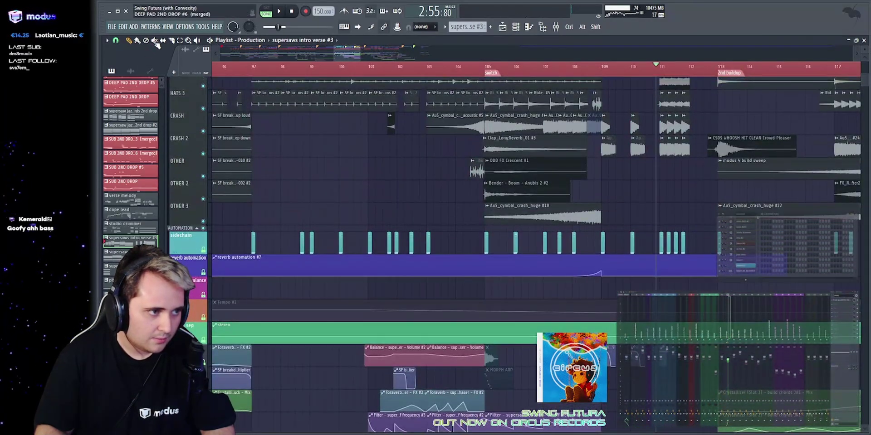
{"action": "left_click", "coordinate": [370, 307]}
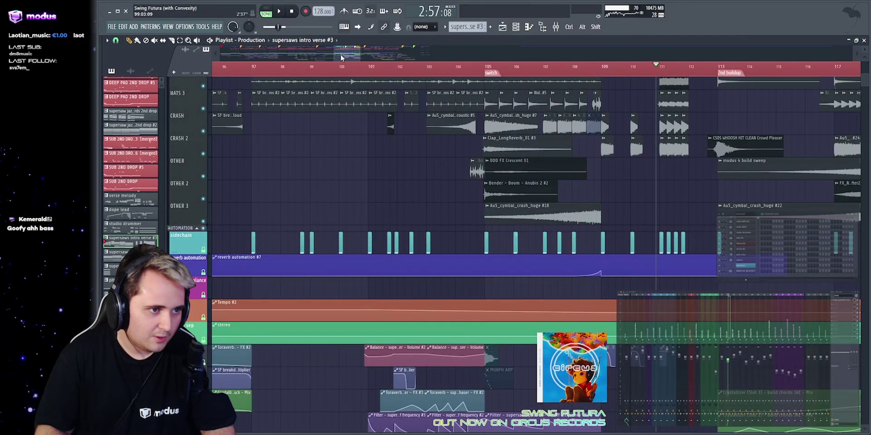
Mute the SUB track and play the arrangement from the 2nd buildup marker at bar 113.
{"action": "left_click_drag", "start_coordinate": [343, 56], "coordinate": [356, 55]}
{"action": "scroll", "coordinate": [392, 140], "scroll_direction": "up", "scroll_amount": 8}
{"action": "scroll", "coordinate": [417, 147], "scroll_direction": "down", "scroll_amount": 1}
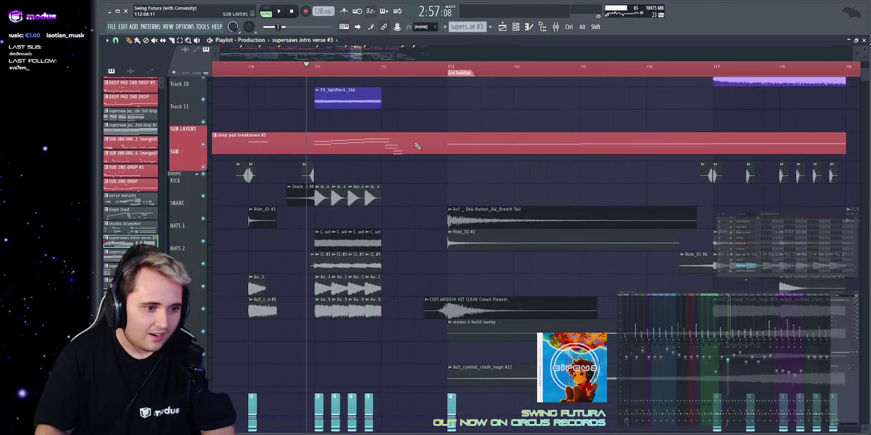
{"action": "scroll", "coordinate": [417, 147], "scroll_direction": "down", "scroll_amount": 4}
{"action": "scroll", "coordinate": [218, 107], "scroll_direction": "up", "scroll_amount": 3}
{"action": "left_click", "coordinate": [203, 103]}
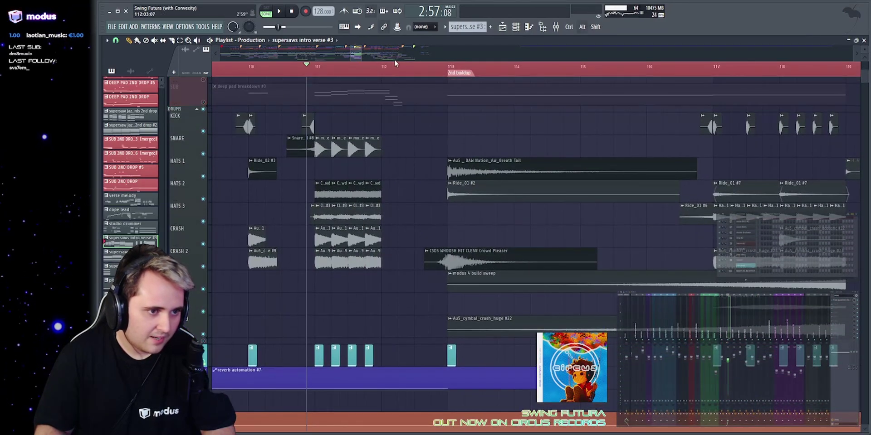
{"action": "left_click", "coordinate": [446, 72]}
{"action": "key", "text": "space"}
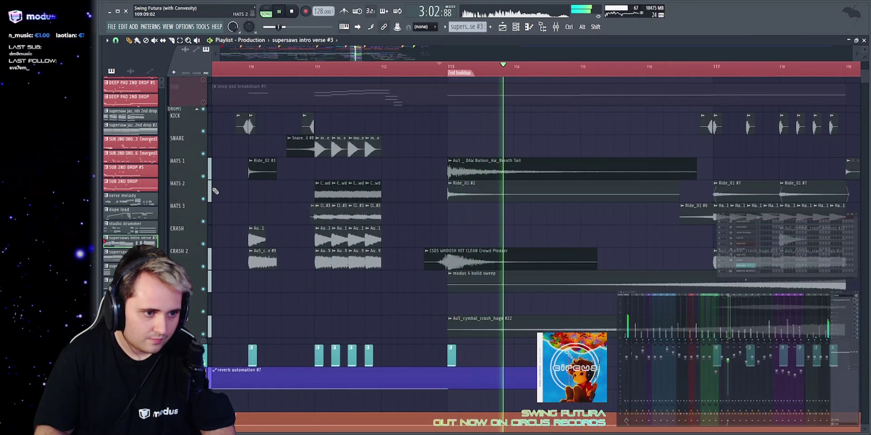
{"action": "key", "text": "space"}
Solo HATS 1, play it from bar 113 and inspect the Au5 _ DAW Nation_AW_Breath Tail sample's settings.
{"action": "right_click", "coordinate": [203, 176]}
{"action": "key", "text": "space"}
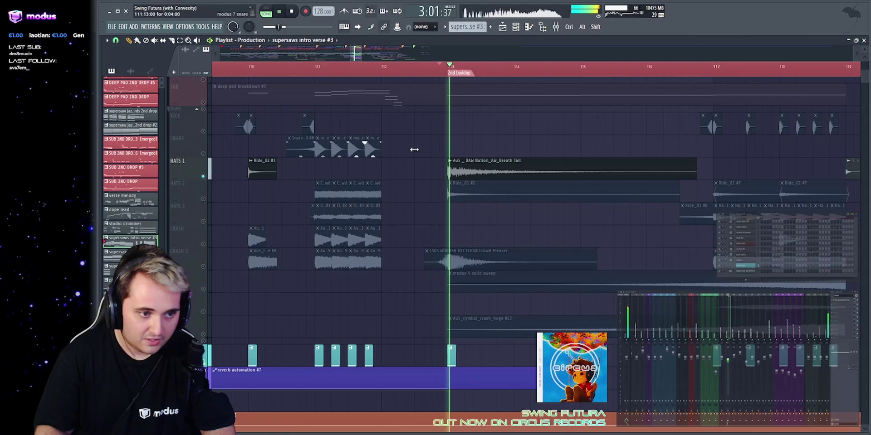
{"action": "left_click", "coordinate": [491, 160]}
{"action": "double_click", "coordinate": [492, 161]}
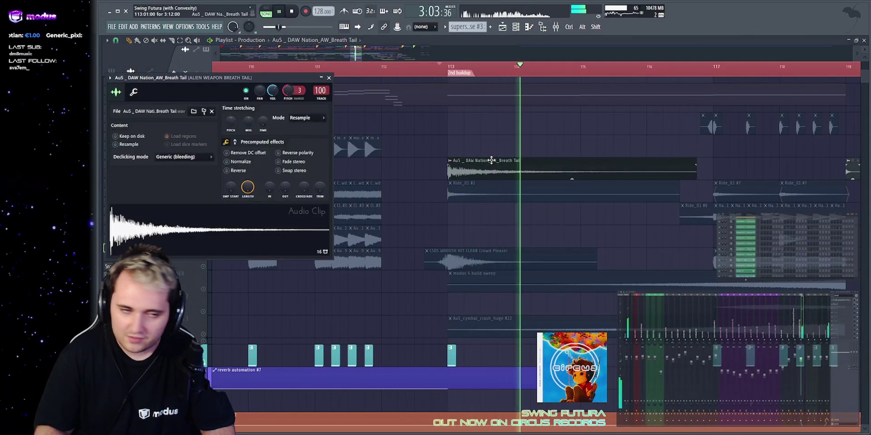
{"action": "left_click_drag", "start_coordinate": [189, 204], "coordinate": [313, 234]}
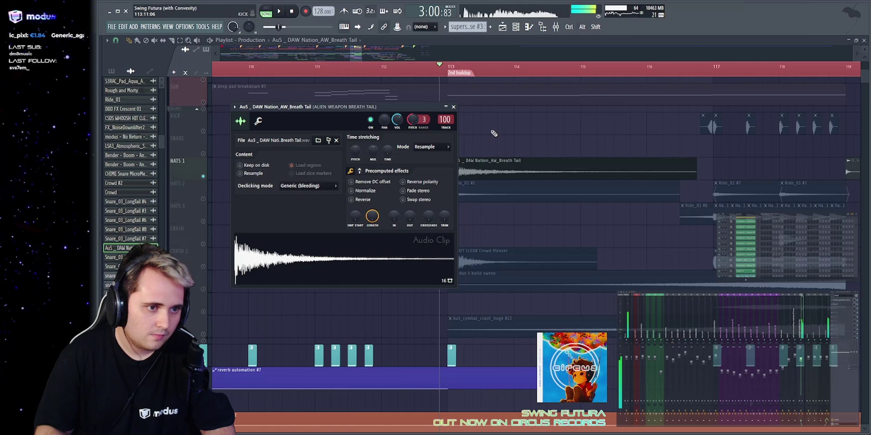
{"action": "key", "text": "Escape"}
Solo HATS 2 and play its Ride_01 #2 clip from the 2nd buildup marker at bar 113.
{"action": "right_click", "coordinate": [203, 199]}
{"action": "key", "text": "space"}
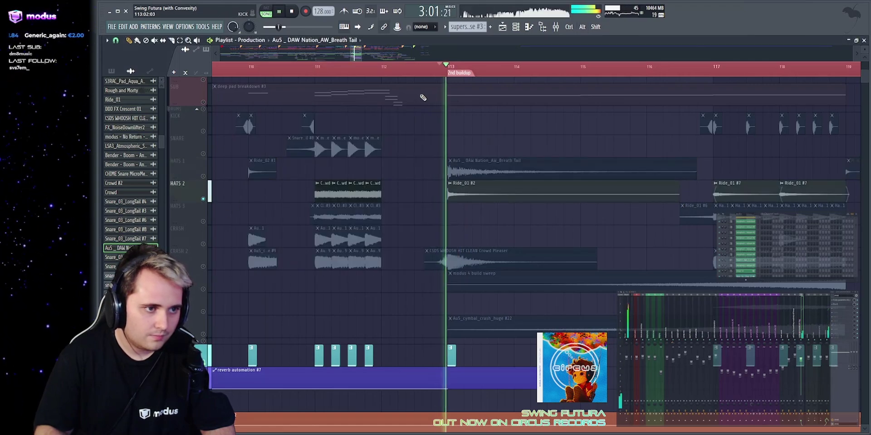
{"action": "scroll", "coordinate": [396, 269], "scroll_direction": "up", "scroll_amount": 1}
{"action": "left_click_drag", "start_coordinate": [396, 270], "coordinate": [294, 202]}
{"action": "key", "text": "space"}
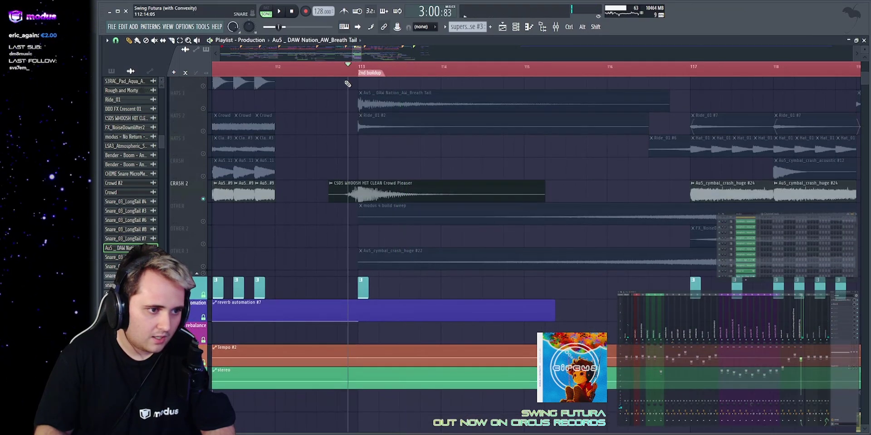
With CRASH 2 soloed, play the CSDS WHOOSH HIT CLEAN Crowd Pleaser clip, inspect its sample settings and locate its BOOM Library - Cinematic Strikes folder.
{"action": "double_click", "coordinate": [358, 200]}
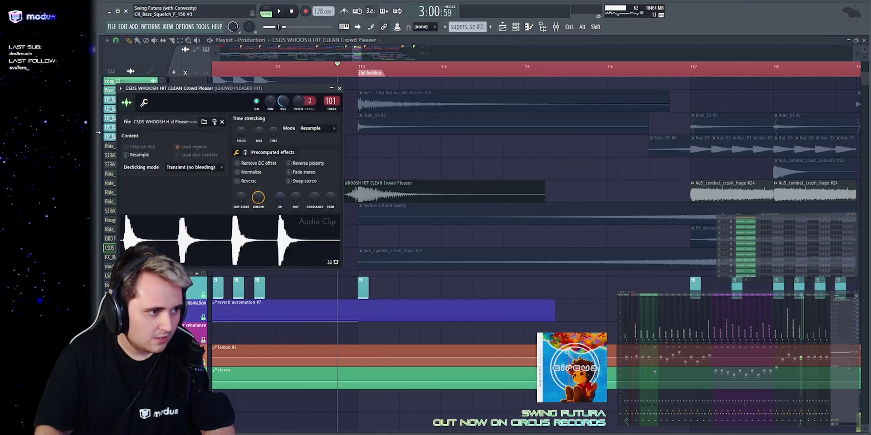
{"action": "key", "text": "alt+F8"}
{"action": "key", "text": "space"}
{"action": "scroll", "coordinate": [147, 127], "scroll_direction": "up", "scroll_amount": 15}
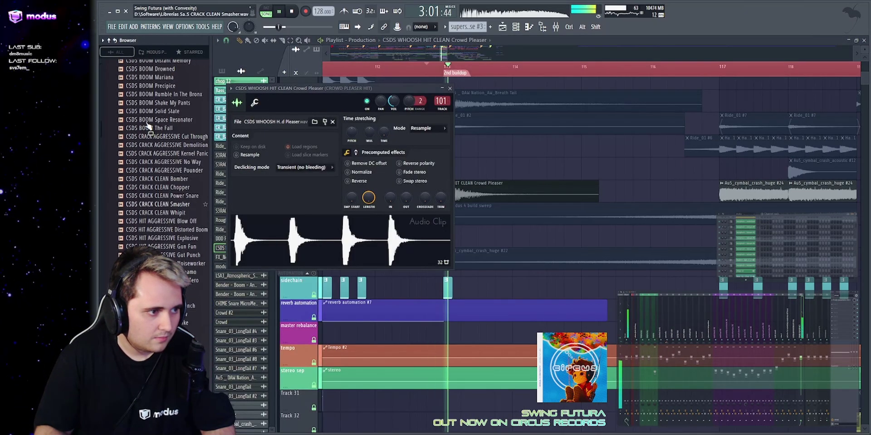
{"action": "scroll", "coordinate": [163, 162], "scroll_direction": "down", "scroll_amount": 5}
{"action": "left_click", "coordinate": [157, 101]}
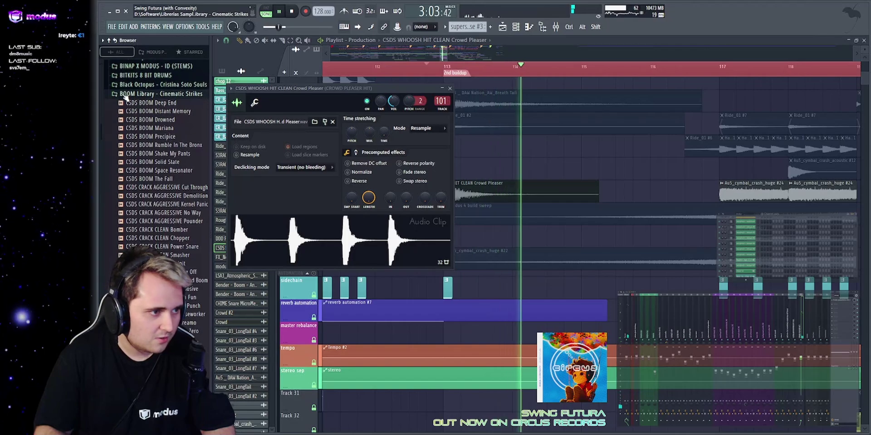
{"action": "key", "text": "Escape"}
{"action": "key", "text": "space"}
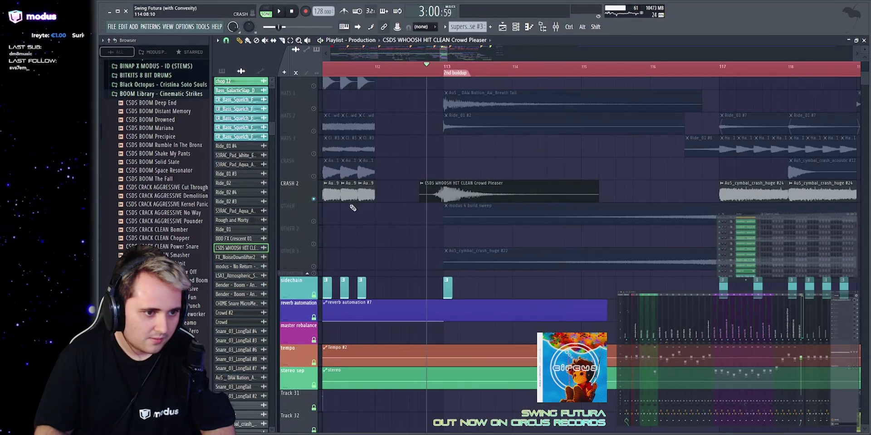
{"action": "key", "text": "space"}
{"action": "key", "text": "alt+F8"}
Solo the OTHER track, play the modus 4 build sweep clip through the 2nd buildup and inspect its sample settings.
{"action": "left_click", "coordinate": [359, 212]}
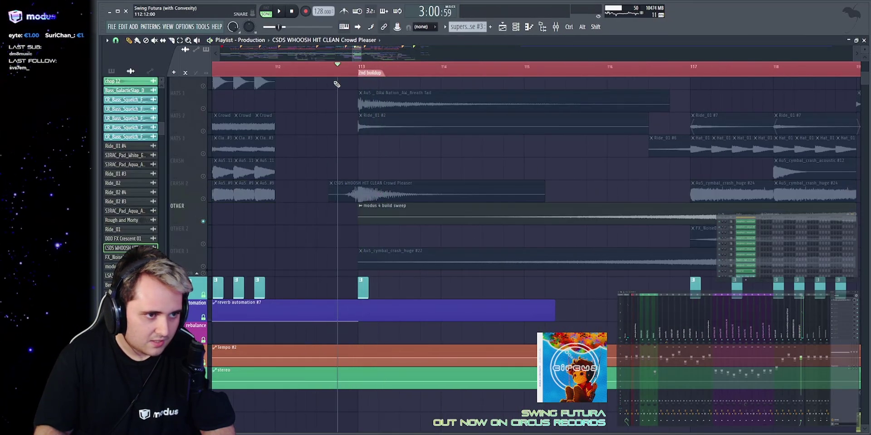
{"action": "key", "text": "space"}
{"action": "scroll", "coordinate": [377, 67], "scroll_direction": "down", "scroll_amount": 3}
{"action": "left_click", "coordinate": [443, 68]}
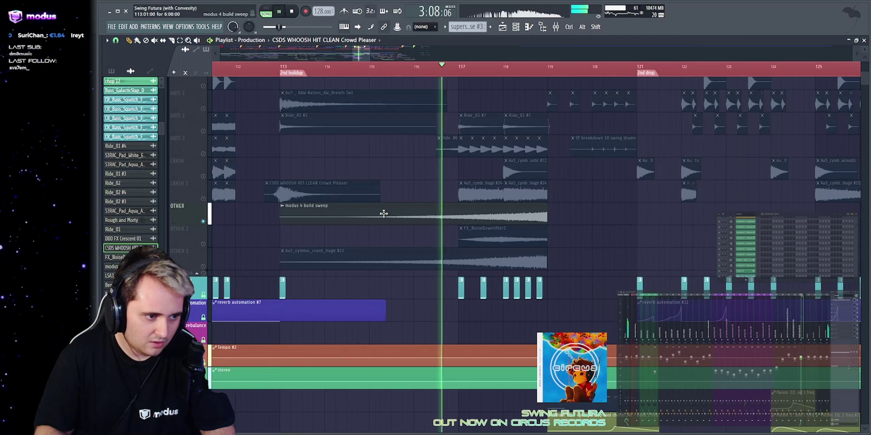
{"action": "double_click", "coordinate": [382, 217]}
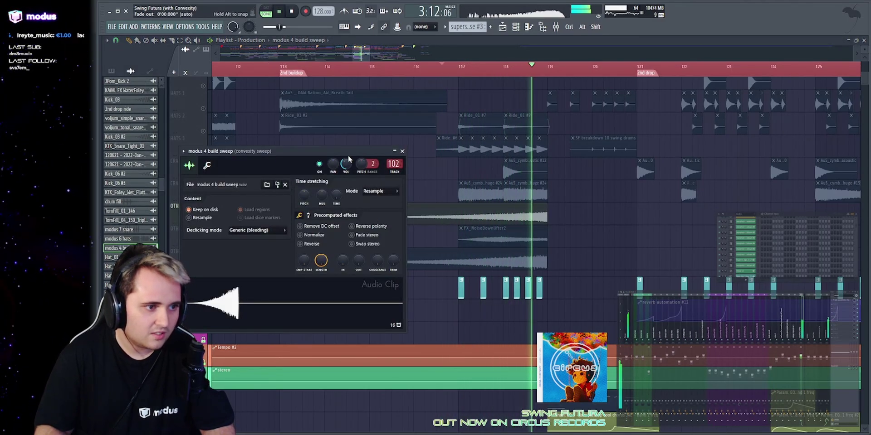
{"action": "left_click", "coordinate": [403, 152]}
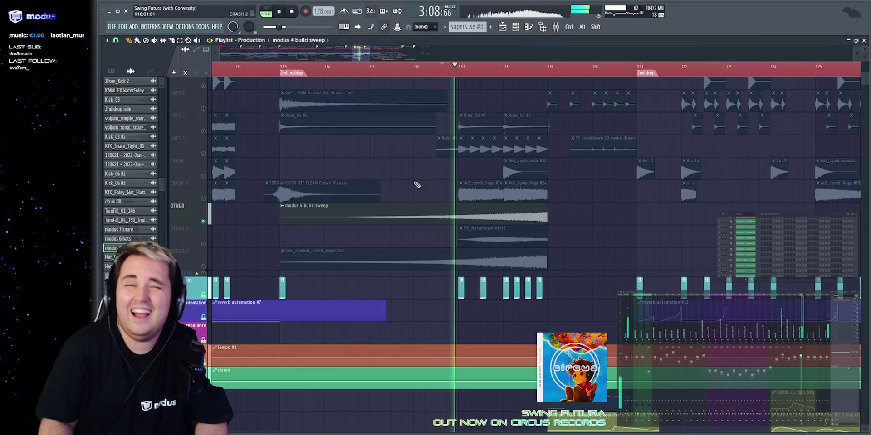
{"action": "scroll", "coordinate": [424, 185], "scroll_direction": "down", "scroll_amount": 2}
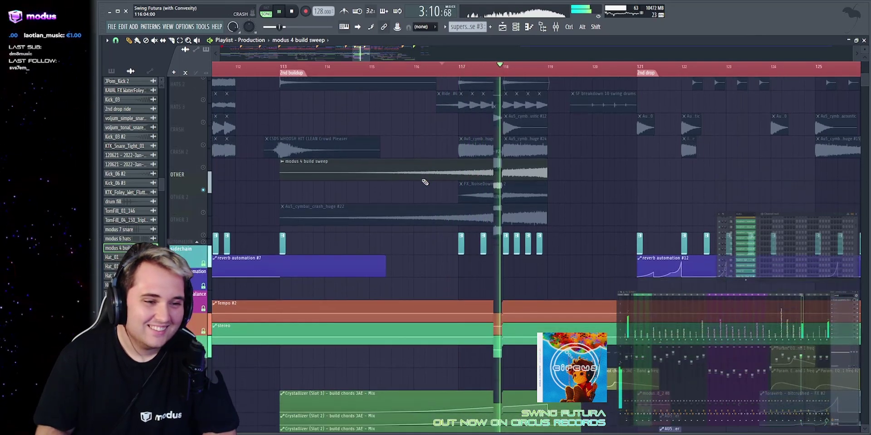
{"action": "scroll", "coordinate": [425, 183], "scroll_direction": "up", "scroll_amount": 5}
{"action": "key", "text": "space"}
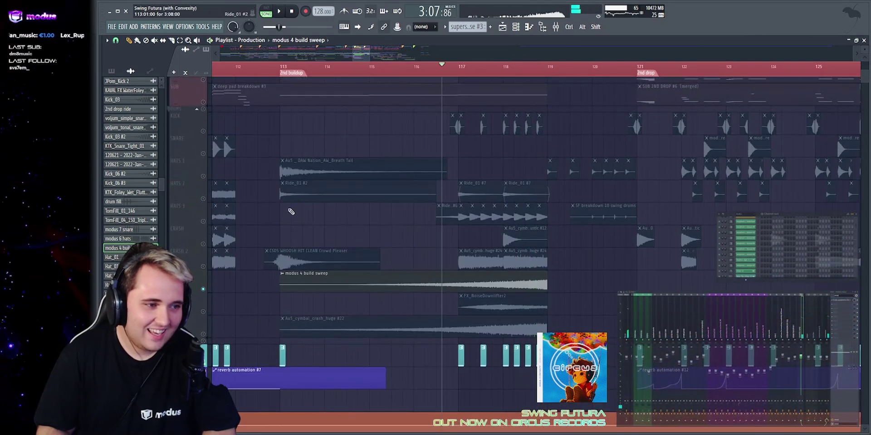
Return the playhead to the 2nd buildup marker at bar 113 and unmute the INSTRUMENTS tracks.
{"action": "scroll", "coordinate": [284, 208], "scroll_direction": "up", "scroll_amount": 2}
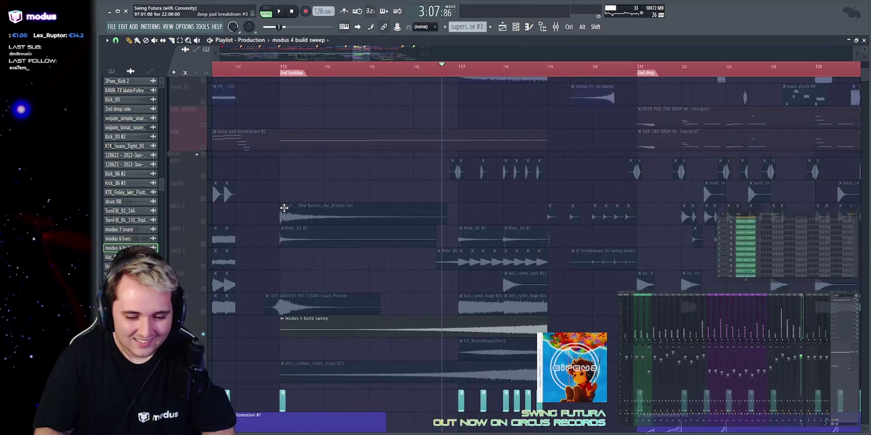
{"action": "scroll", "coordinate": [267, 208], "scroll_direction": "up", "scroll_amount": 1}
{"action": "scroll", "coordinate": [268, 205], "scroll_direction": "up", "scroll_amount": 8}
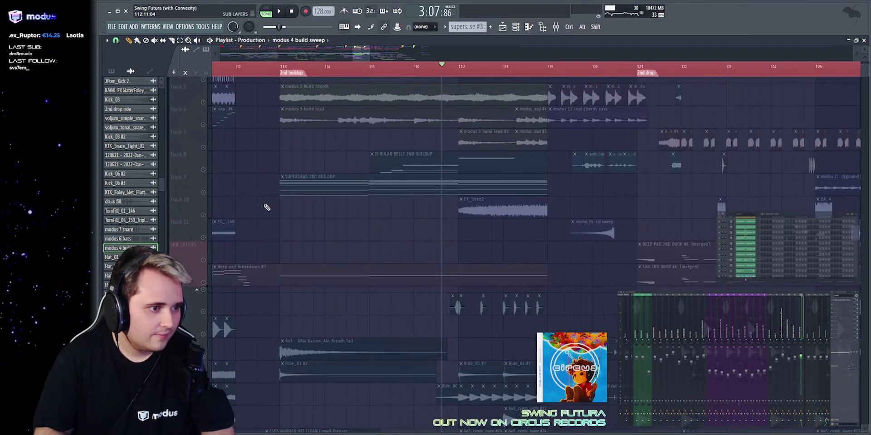
{"action": "left_click", "coordinate": [281, 66]}
{"action": "left_click_drag", "start_coordinate": [370, 53], "coordinate": [324, 56]}
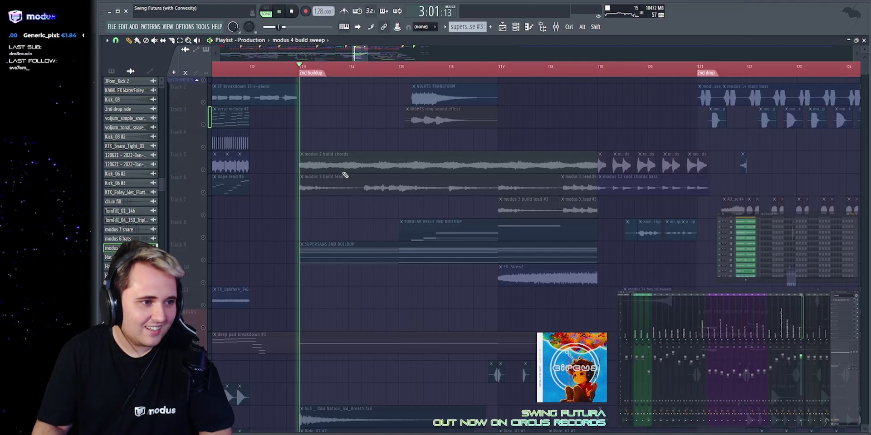
{"action": "left_click", "coordinate": [205, 81]}
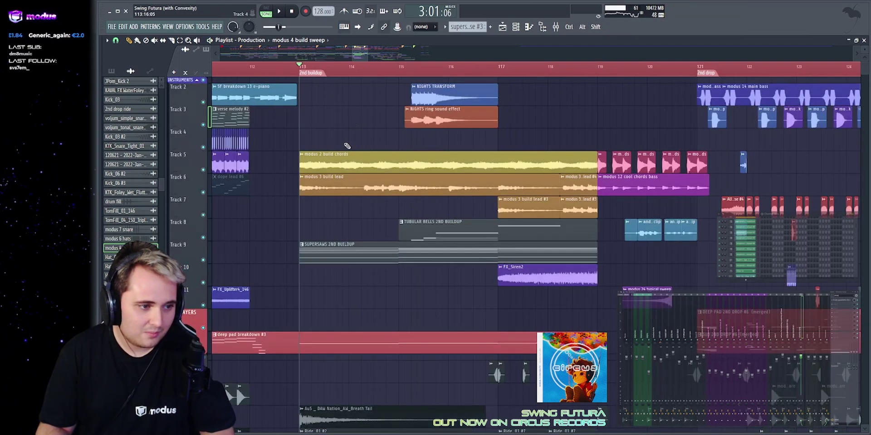
Solo Track 5 and play the modus 2 build chords clip from bar 113.
{"action": "right_click", "coordinate": [203, 170]}
{"action": "key", "text": "space"}
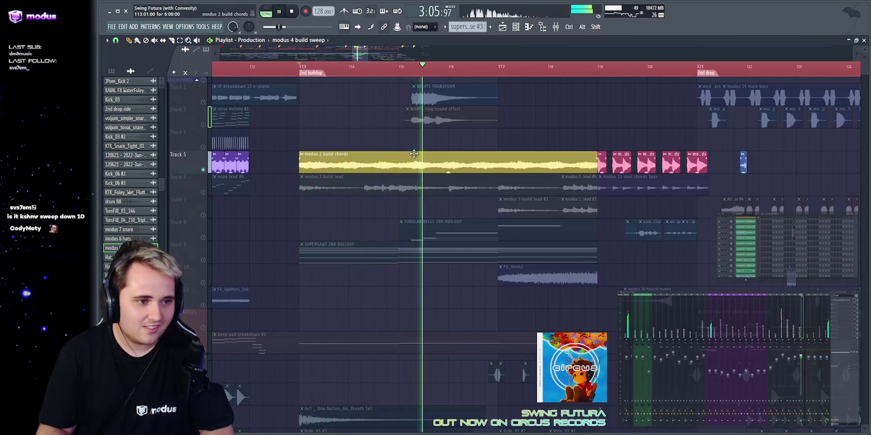
{"action": "left_click", "coordinate": [404, 165]}
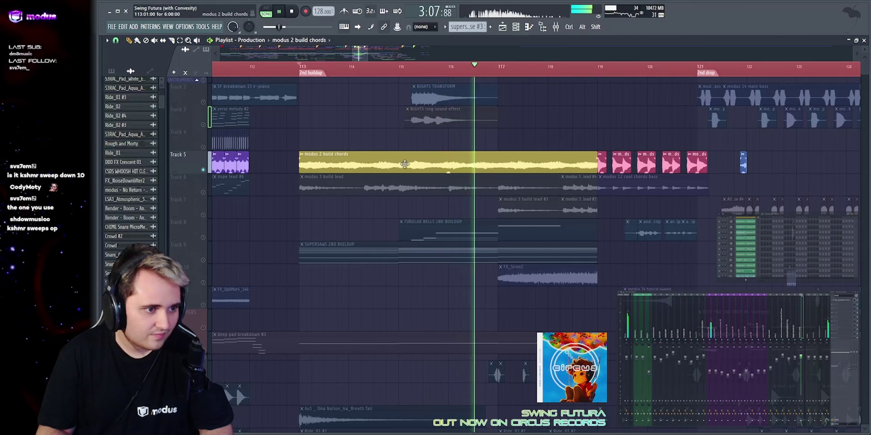
{"action": "double_click", "coordinate": [404, 164]}
{"action": "key", "text": "Escape"}
{"action": "key", "text": "space"}
{"action": "left_click_drag", "start_coordinate": [293, 164], "coordinate": [429, 162]}
{"action": "left_click", "coordinate": [336, 131], "text": "ctrl"}
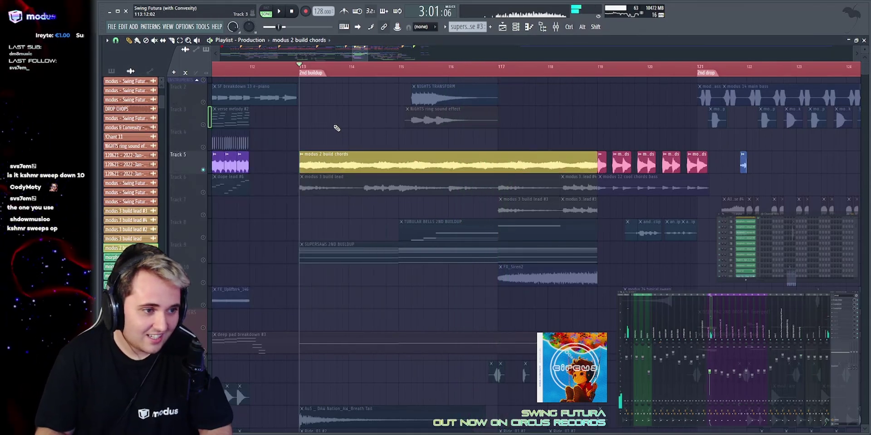
{"action": "key", "text": "space"}
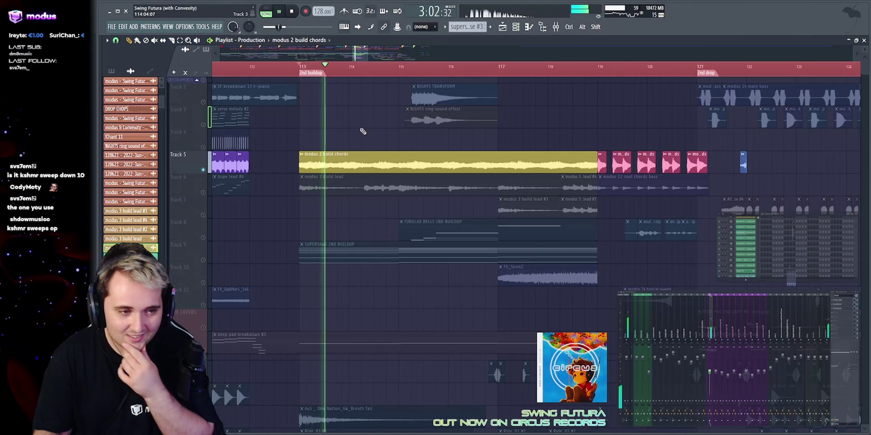
{"action": "key", "text": "space"}
Inspect the modus 2 build chords sample settings and the Fruity Filter on its mixer track.
{"action": "double_click", "coordinate": [457, 159]}
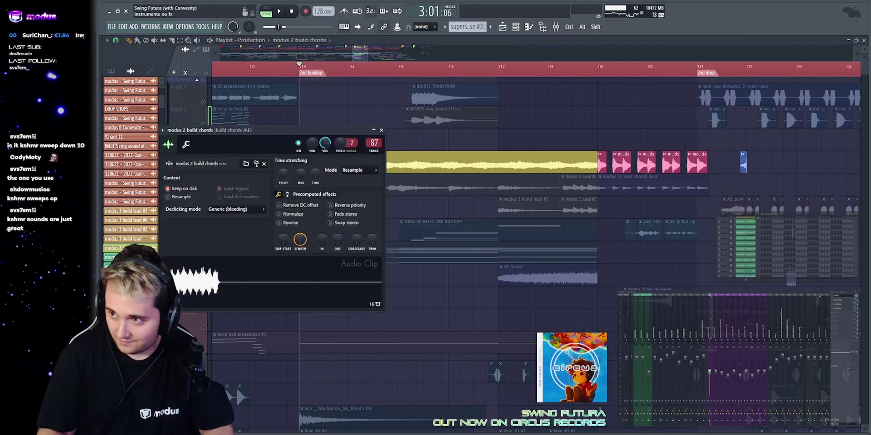
{"action": "left_click", "coordinate": [839, 300]}
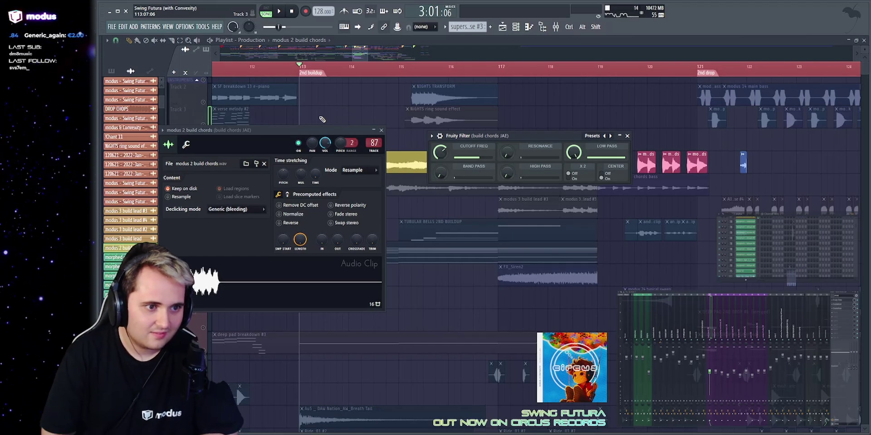
{"action": "left_click", "coordinate": [322, 119]}
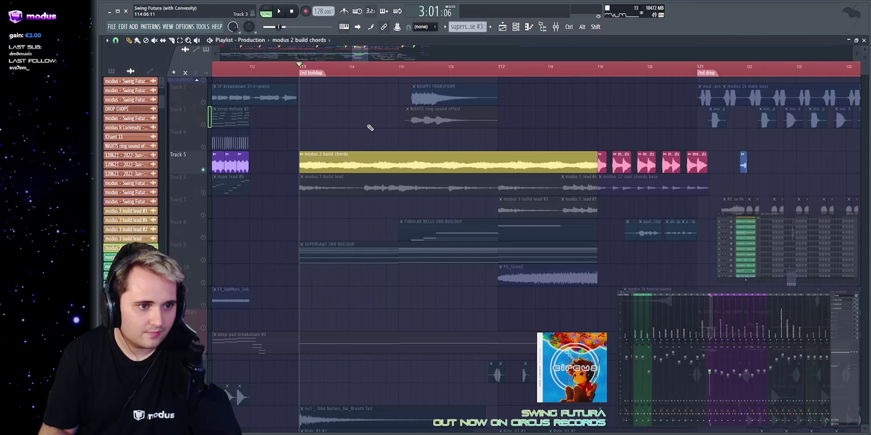
Solo Track 6 and play the opening of the modus 3 build lead clip repeatedly from bar 113.
{"action": "scroll", "coordinate": [370, 122], "scroll_direction": "down", "scroll_amount": 1}
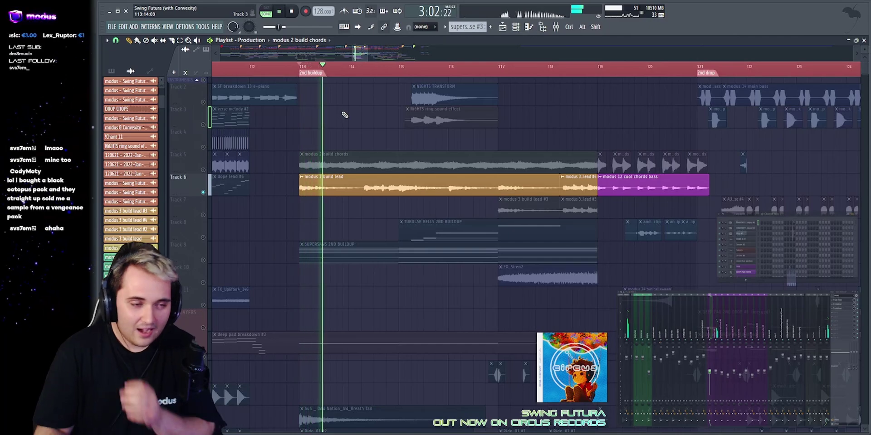
{"action": "key", "text": "space"}
{"action": "left_click_drag", "start_coordinate": [367, 54], "coordinate": [360, 54]}
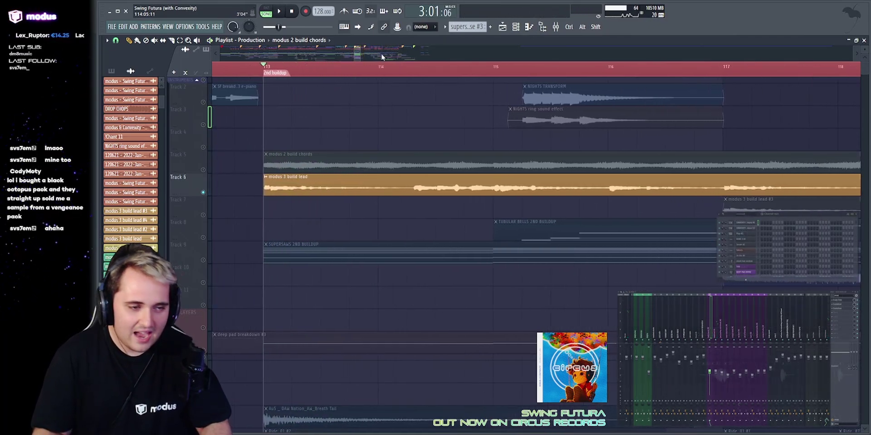
{"action": "key", "text": "space"}
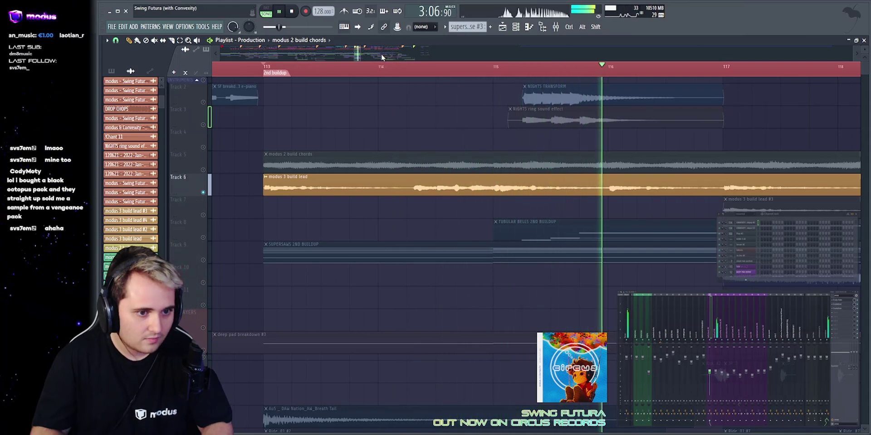
{"action": "key", "text": "space"}
{"action": "key", "text": "space"}
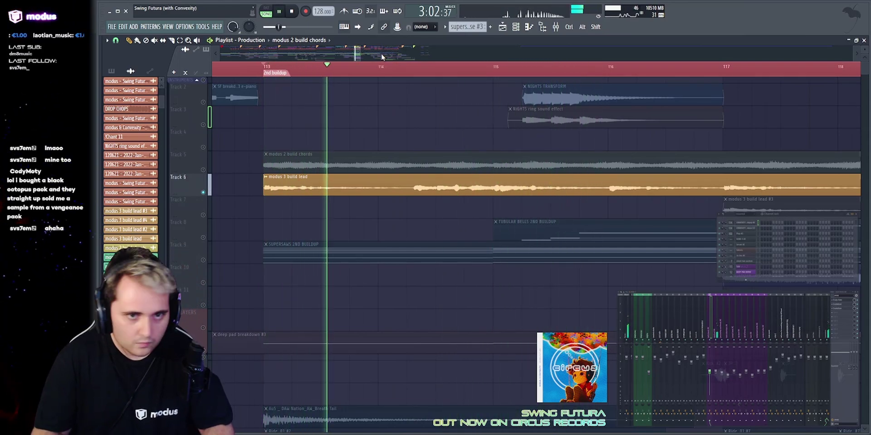
{"action": "key", "text": "space"}
{"action": "key", "text": "space"}
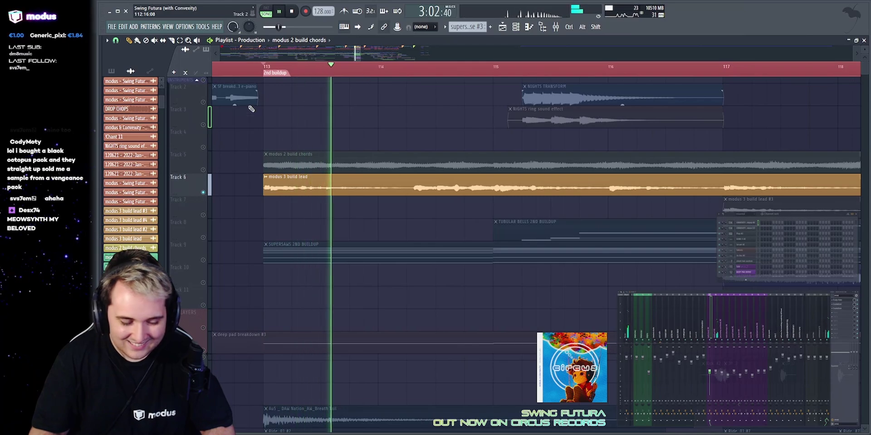
{"action": "key", "text": "space"}
{"action": "left_click_drag", "start_coordinate": [244, 195], "coordinate": [411, 189]}
{"action": "left_click", "coordinate": [430, 103], "text": "ctrl"}
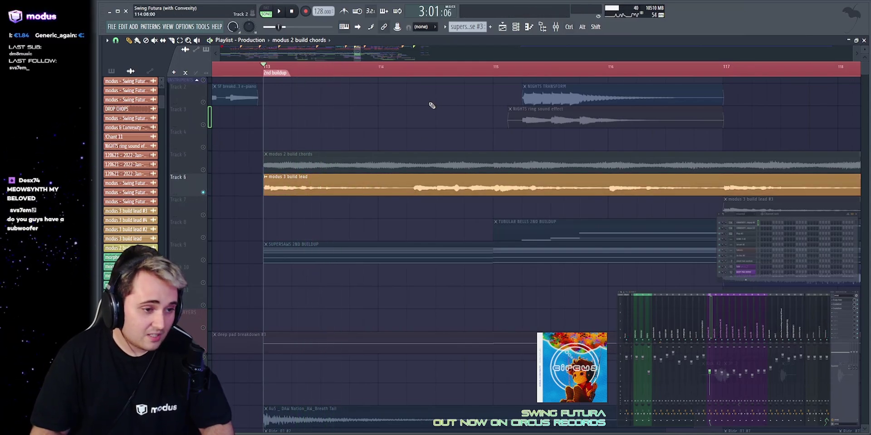
{"action": "left_click_drag", "start_coordinate": [269, 191], "coordinate": [452, 181]}
{"action": "left_click", "coordinate": [455, 122], "text": "ctrl"}
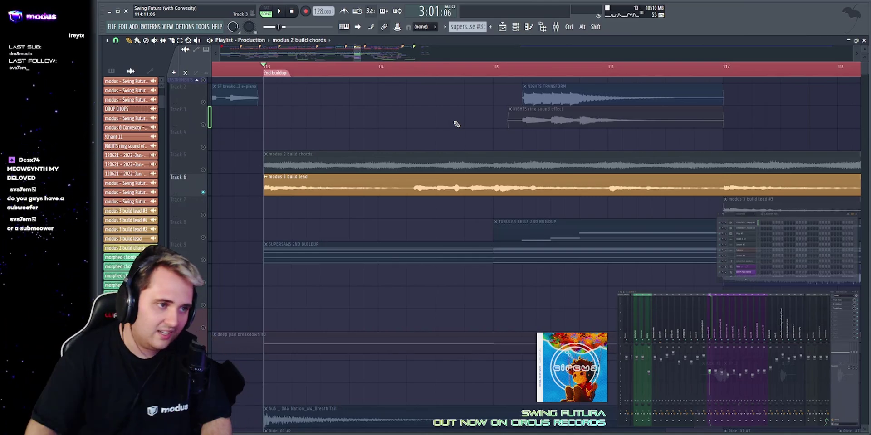
Reset the playhead to bar 113 and replay the soloed modus 3 build lead further into the 2nd buildup.
{"action": "left_click_drag", "start_coordinate": [269, 66], "coordinate": [325, 67]}
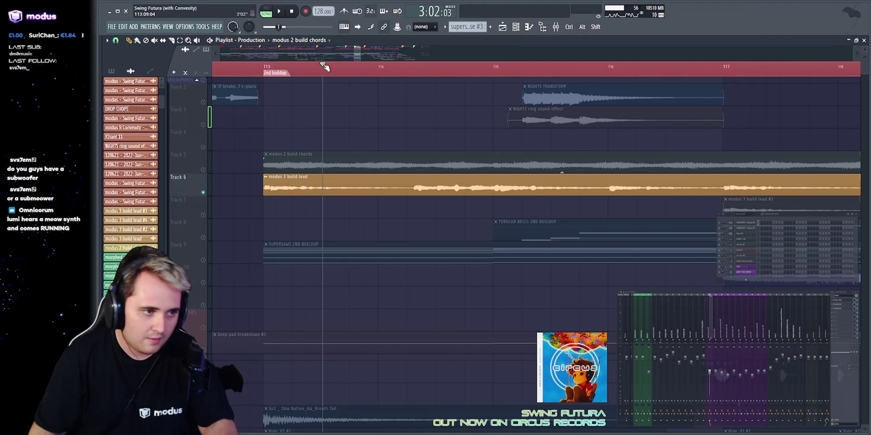
{"action": "left_click", "coordinate": [264, 68]}
{"action": "key", "text": "space"}
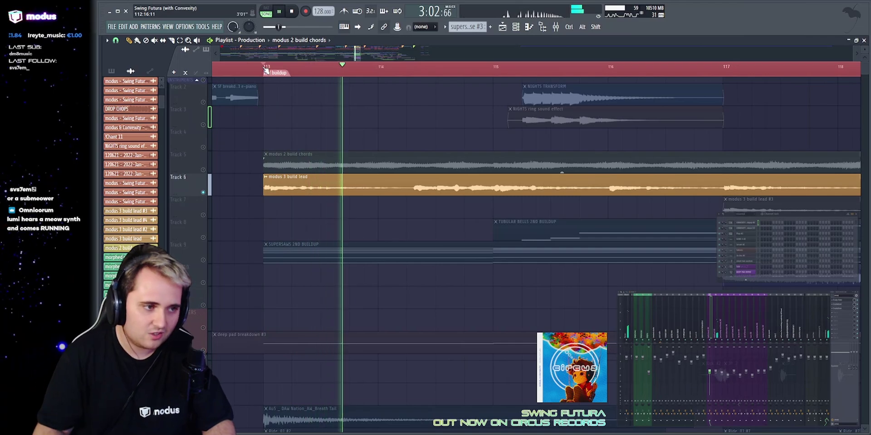
{"action": "key", "text": "space"}
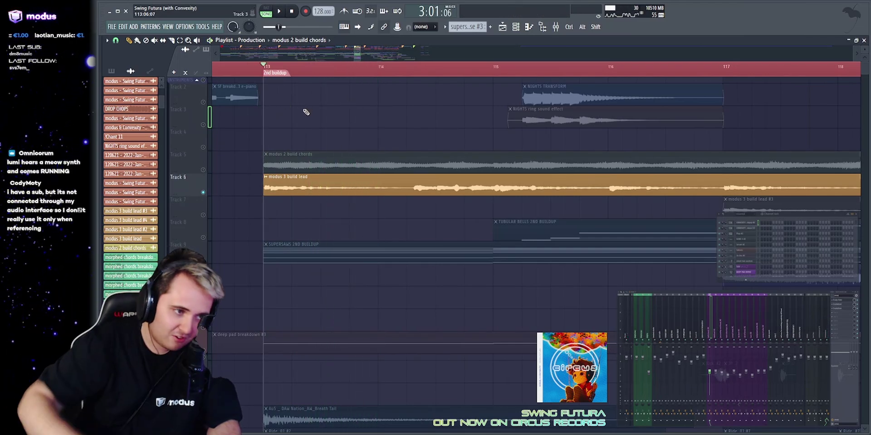
{"action": "key", "text": "space"}
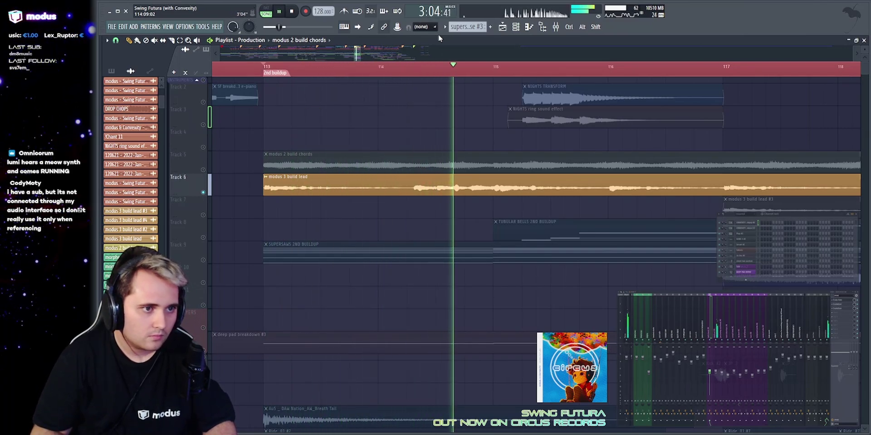
{"action": "scroll", "coordinate": [501, 190], "scroll_direction": "down", "scroll_amount": 4}
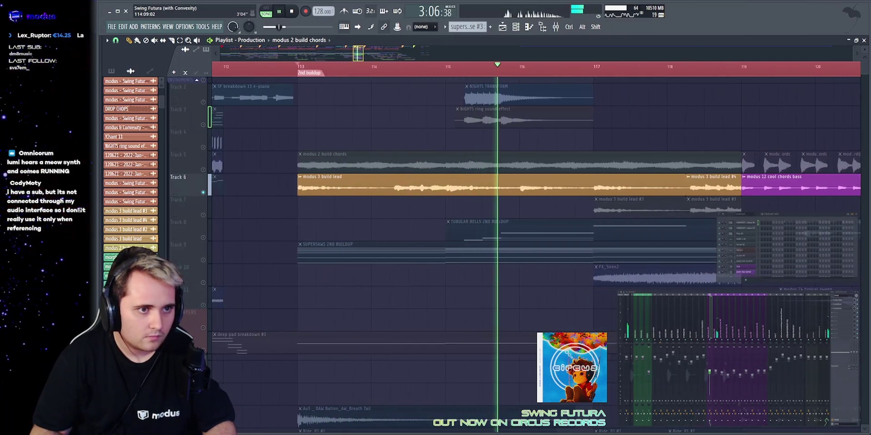
Stop the soloed lead and move the playhead from bar 108 to bar 114 to compare the tempo around the 2nd buildup.
{"action": "scroll", "coordinate": [501, 191], "scroll_direction": "down", "scroll_amount": 2}
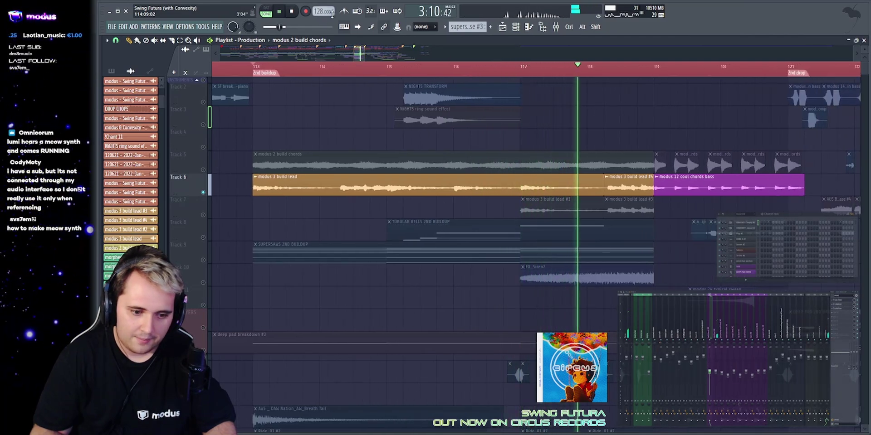
{"action": "key", "text": "space"}
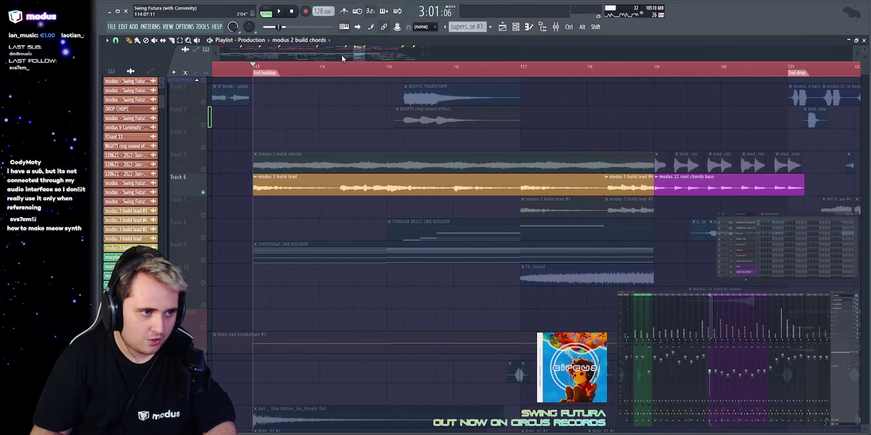
{"action": "left_click_drag", "start_coordinate": [353, 53], "coordinate": [346, 54]}
{"action": "scroll", "coordinate": [349, 55], "scroll_direction": "down", "scroll_amount": 1}
{"action": "left_click", "coordinate": [319, 68]}
{"action": "left_click", "coordinate": [283, 69]}
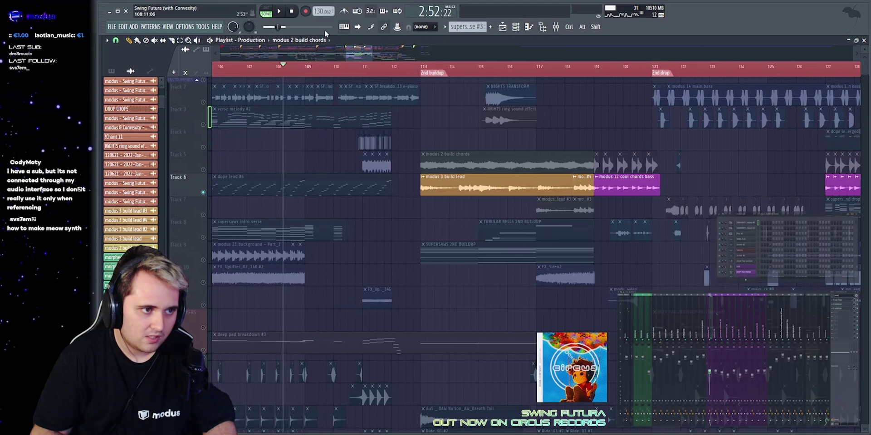
{"action": "left_click_drag", "start_coordinate": [284, 74], "coordinate": [473, 76]}
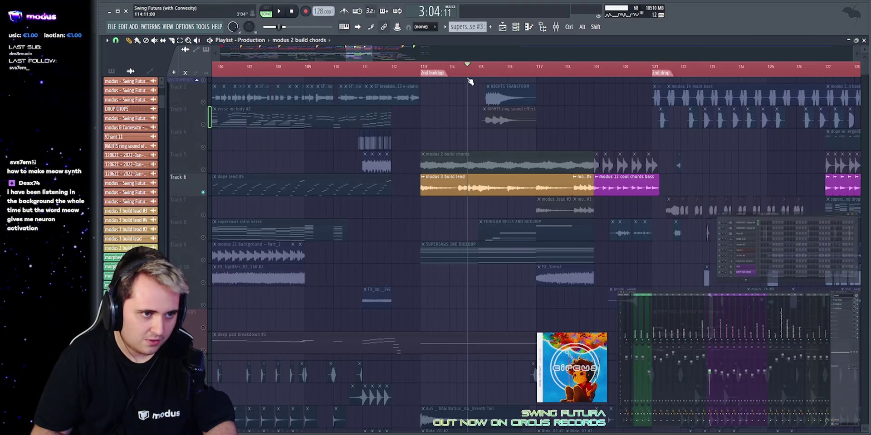
Solo Track 5 and replay the modus 2 build chords clip from bar 113.
{"action": "scroll", "coordinate": [449, 53], "scroll_direction": "up", "scroll_amount": 2}
{"action": "right_click", "coordinate": [202, 170]}
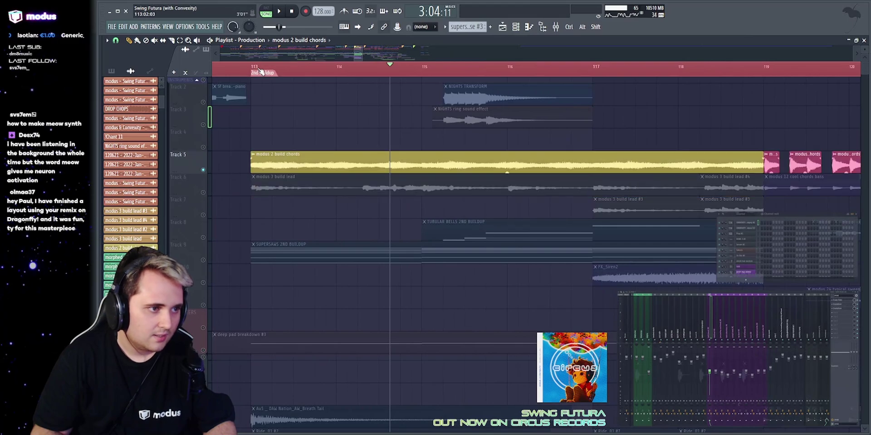
{"action": "left_click", "coordinate": [253, 68]}
{"action": "key", "text": "space"}
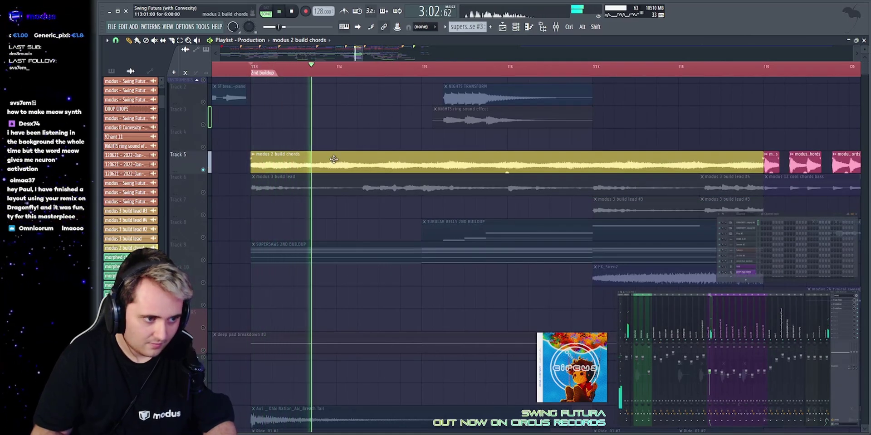
{"action": "scroll", "coordinate": [302, 164], "scroll_direction": "down", "scroll_amount": 2}
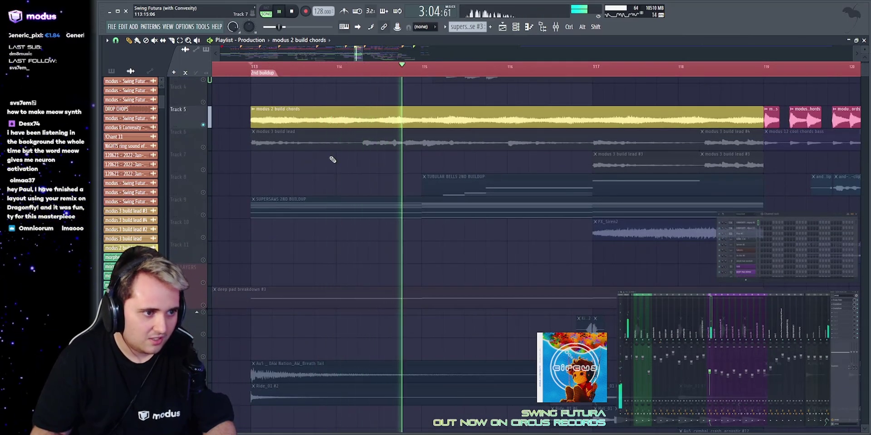
Solo Track 9 and play the SUPERSAWS 2ND BUILDUP pattern from bar 113.
{"action": "right_click", "coordinate": [203, 215]}
{"action": "key", "text": "space"}
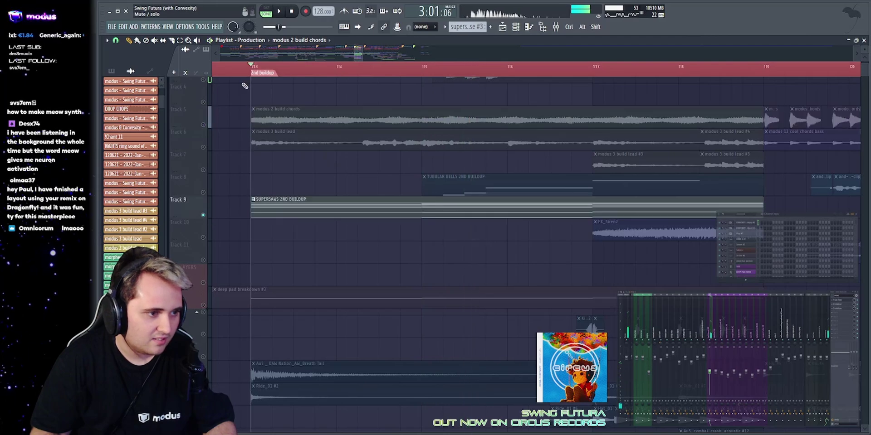
{"action": "key", "text": "space"}
{"action": "left_click_drag", "start_coordinate": [356, 53], "coordinate": [356, 51]}
{"action": "scroll", "coordinate": [294, 49], "scroll_direction": "down", "scroll_amount": 1}
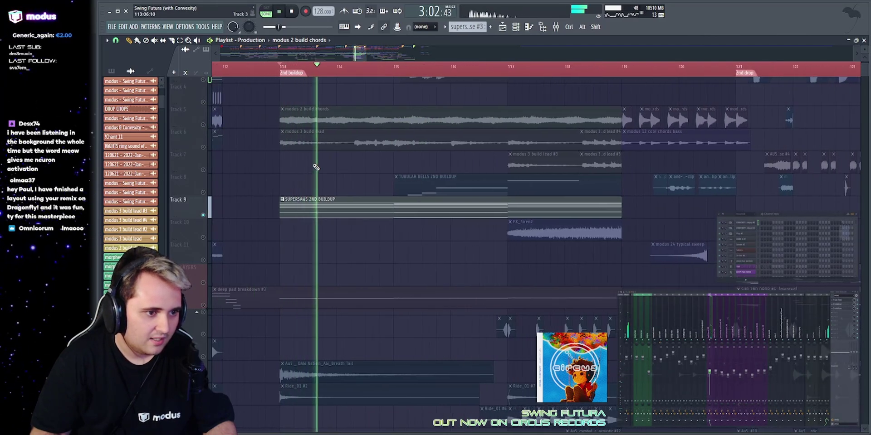
{"action": "scroll", "coordinate": [476, 140], "scroll_direction": "up", "scroll_amount": 2}
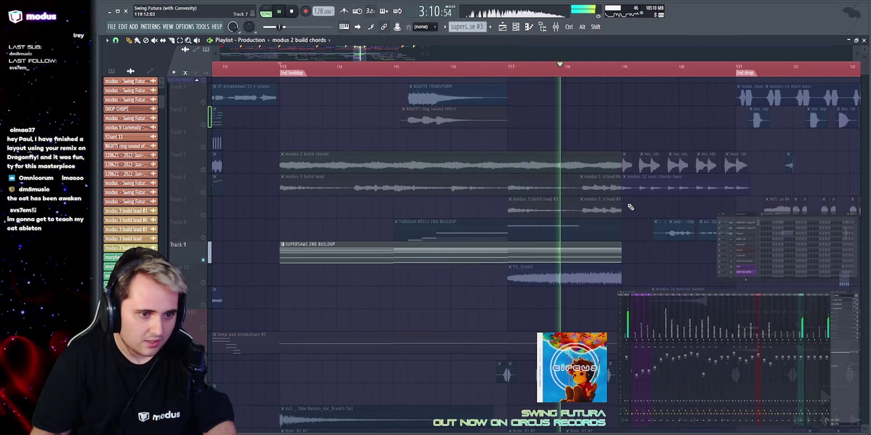
{"action": "key", "text": "space"}
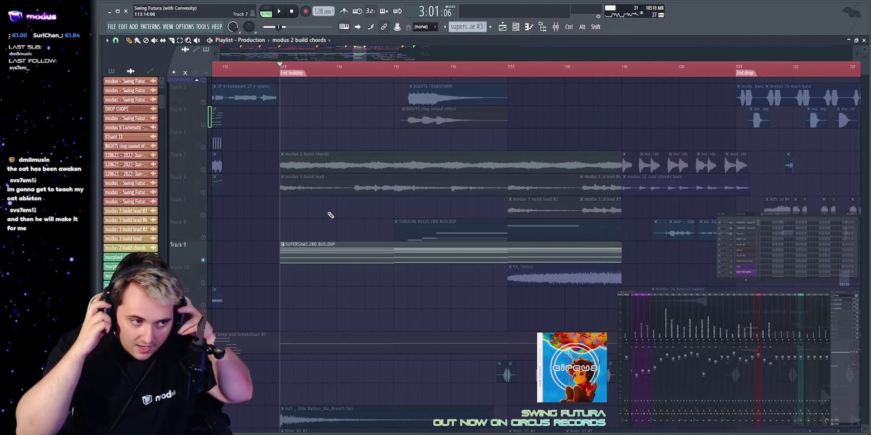
Restore all tracks with both NIGHTS clips and the TUBULAR BELLS 2ND BUILDUP clip muted, and play the 2nd buildup from bar 113.
{"action": "right_click", "coordinate": [203, 102]}
{"action": "right_click", "coordinate": [203, 102]}
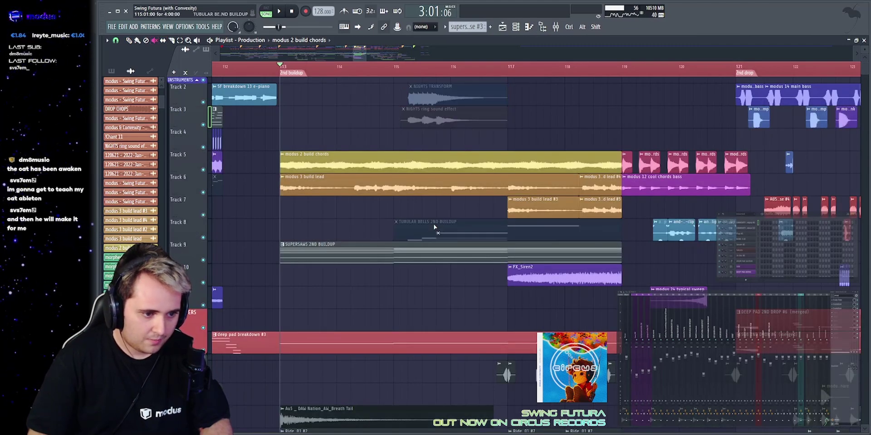
{"action": "scroll", "coordinate": [433, 224], "scroll_direction": "down", "scroll_amount": 5}
{"action": "scroll", "coordinate": [434, 216], "scroll_direction": "up", "scroll_amount": 4}
{"action": "key", "text": "space"}
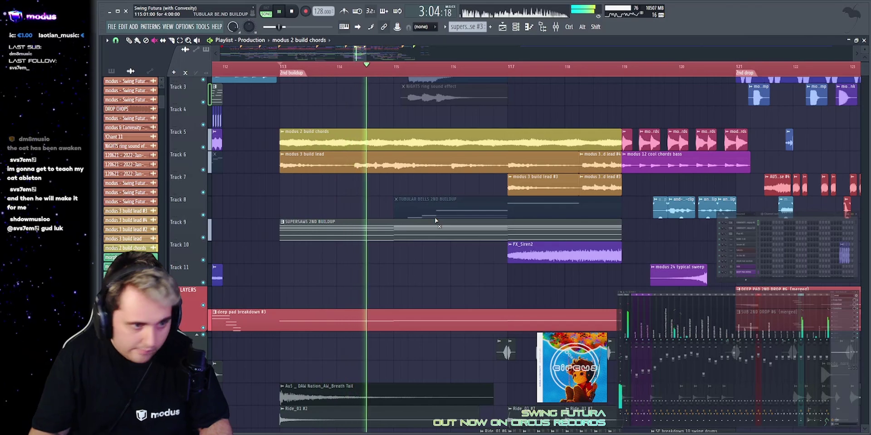
{"action": "scroll", "coordinate": [435, 216], "scroll_direction": "up", "scroll_amount": 1}
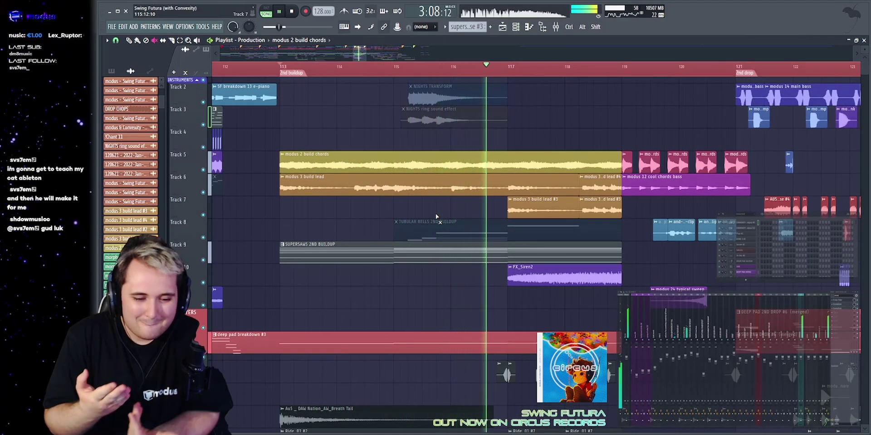
{"action": "key", "text": "space"}
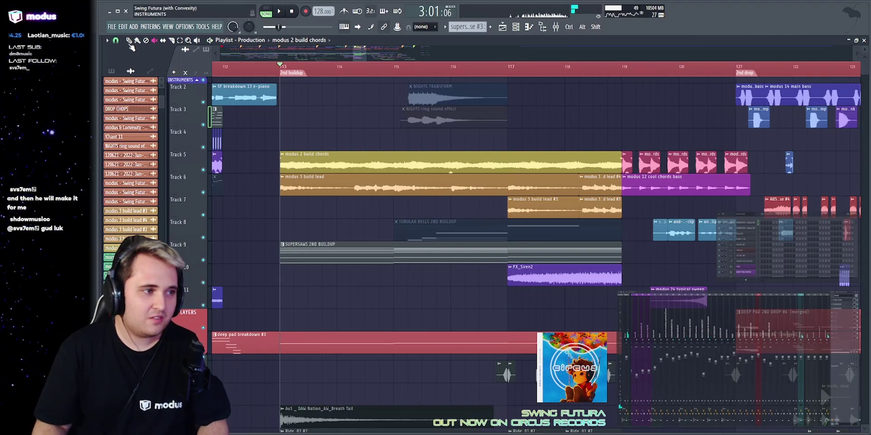
Unmute the TUBULAR BELLS 2ND BUILDUP clip, solo Track 8 and play it from bar 115.
{"action": "left_click", "coordinate": [444, 230]}
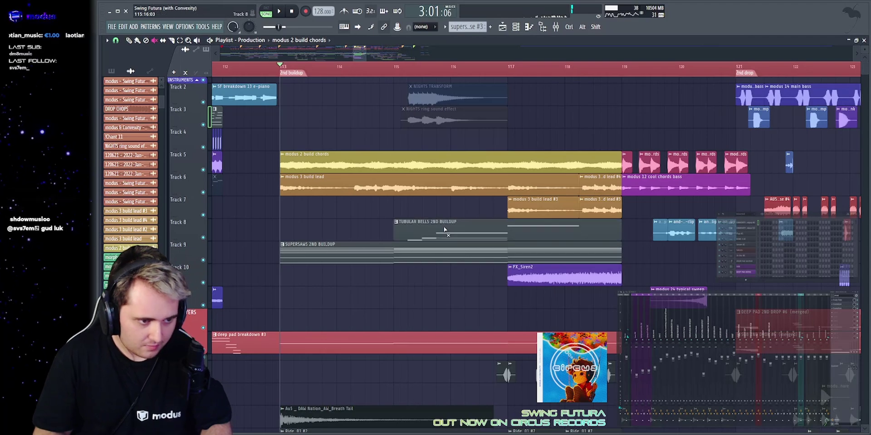
{"action": "right_click", "coordinate": [203, 238]}
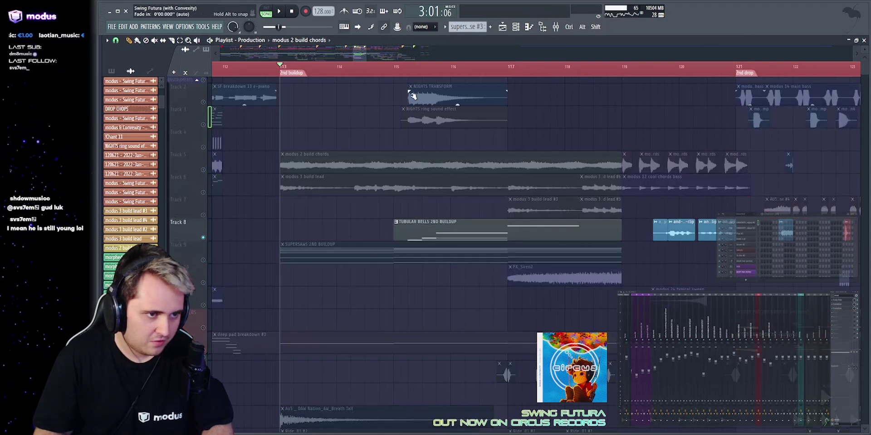
{"action": "left_click", "coordinate": [401, 68]}
{"action": "key", "text": "space"}
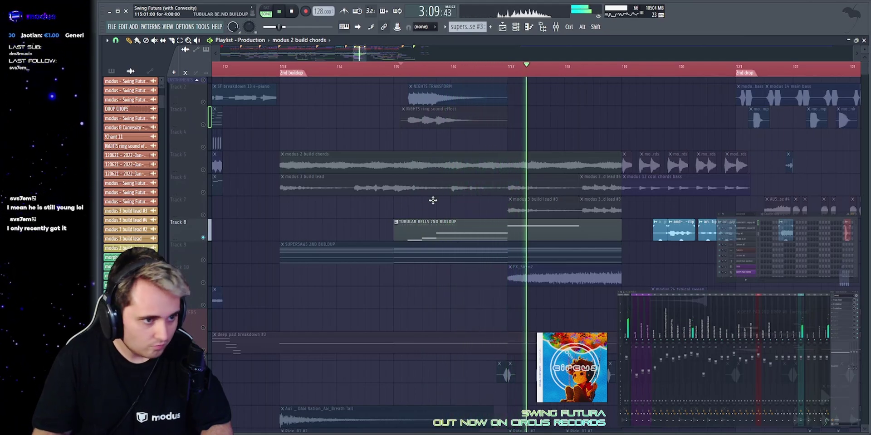
{"action": "key", "text": "space"}
{"action": "left_click", "coordinate": [404, 228]}
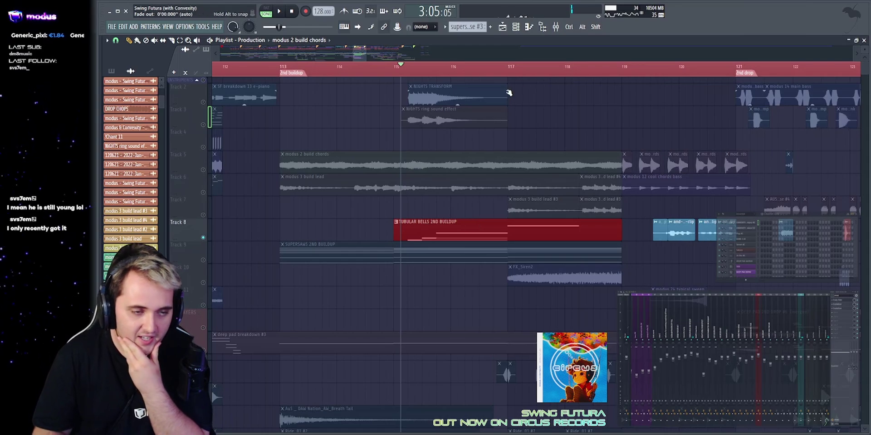
{"action": "left_click", "coordinate": [557, 119]}
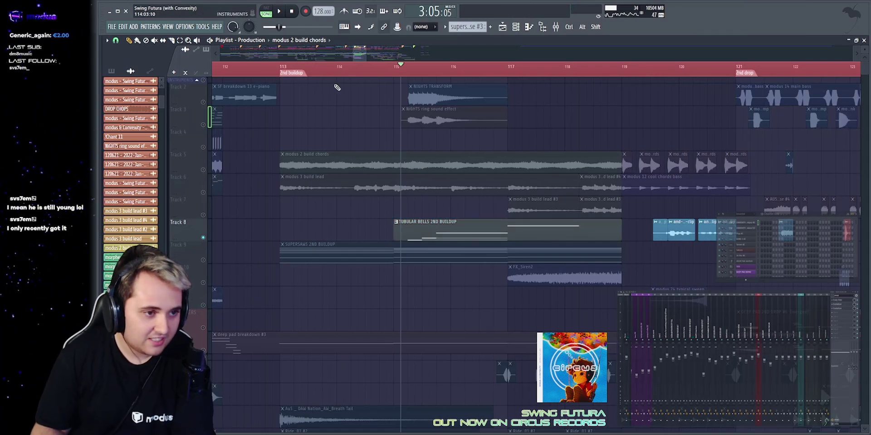
Solo Track 3, unmute the NIGHTS ring sound effect clip and play short bursts from its last ring, just before bar 116.
{"action": "right_click", "coordinate": [204, 125]}
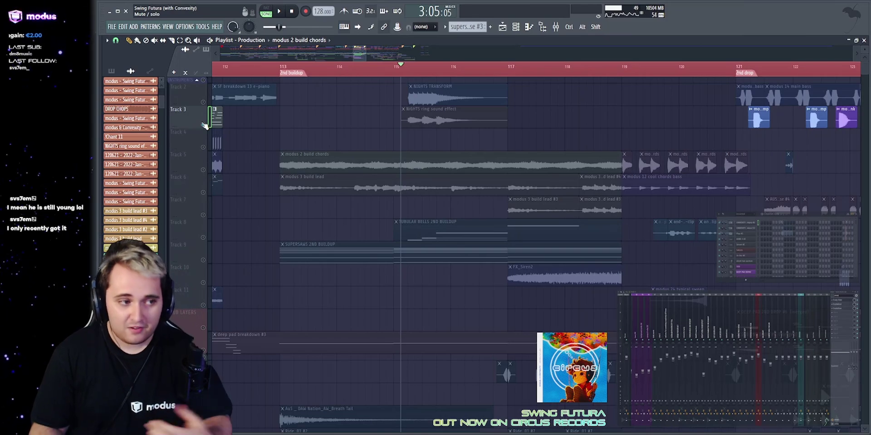
{"action": "left_click", "coordinate": [466, 119]}
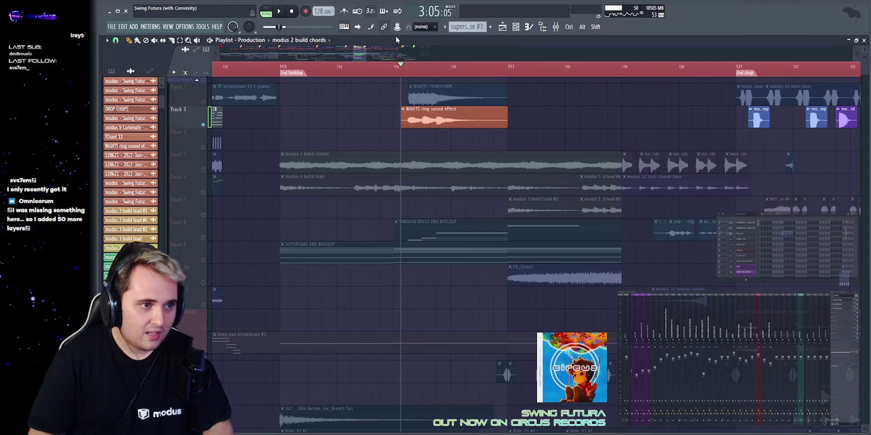
{"action": "scroll", "coordinate": [387, 68], "scroll_direction": "up", "scroll_amount": 5}
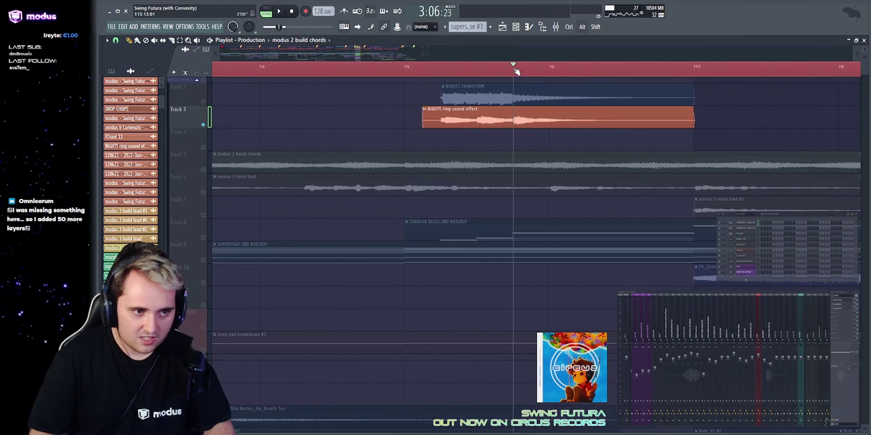
{"action": "left_click_drag", "start_coordinate": [514, 69], "coordinate": [511, 71]}
{"action": "key", "text": "space"}
{"action": "key", "text": "space"}
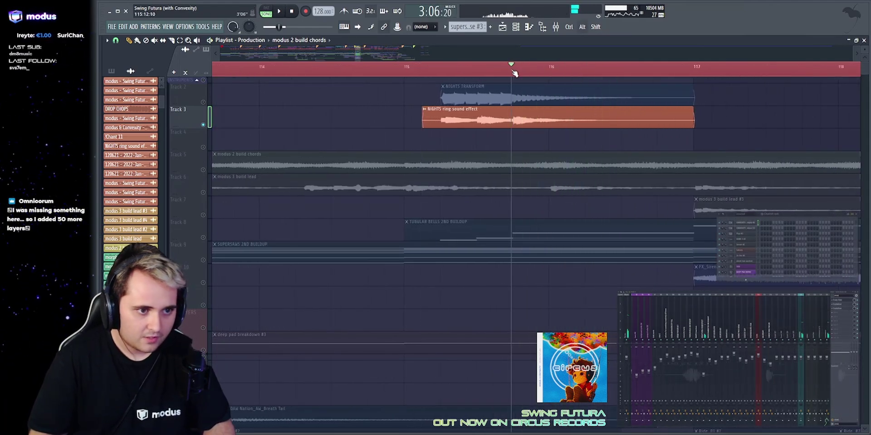
{"action": "key", "text": "space"}
{"action": "key", "text": "space"}
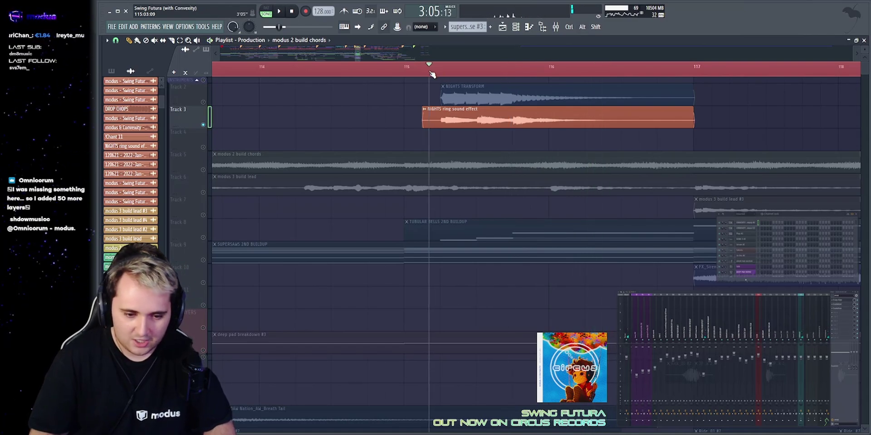
Replay the soloed NIGHTS ring sound effect from near its start, just after bar 115.
{"action": "left_click_drag", "start_coordinate": [434, 122], "coordinate": [575, 125]}
{"action": "key", "text": "space"}
{"action": "left_click", "coordinate": [736, 121], "text": "ctrl"}
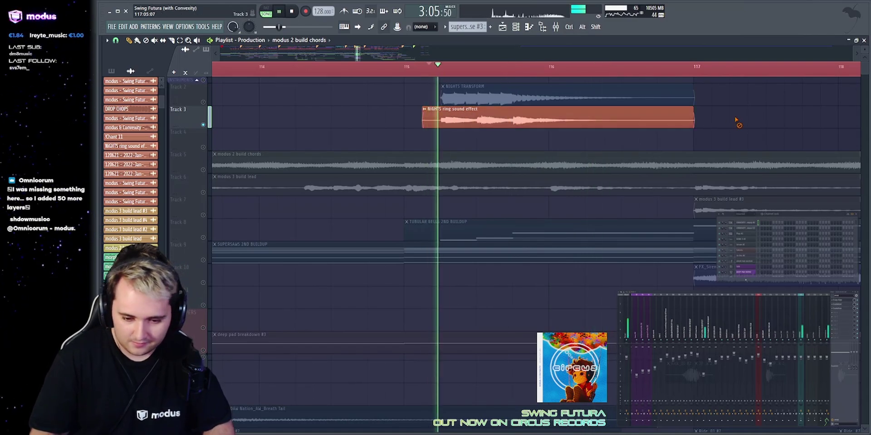
{"action": "scroll", "coordinate": [538, 171], "scroll_direction": "right", "scroll_amount": 3}
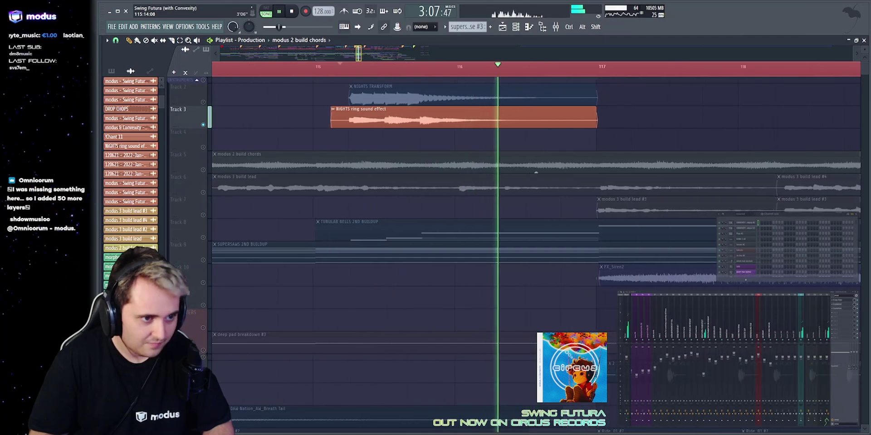
{"action": "key", "text": "space"}
Inspect the NIGHTS ring sound effect sample settings and its Toraverb reverbs, close them and replay the clip.
{"action": "double_click", "coordinate": [400, 116]}
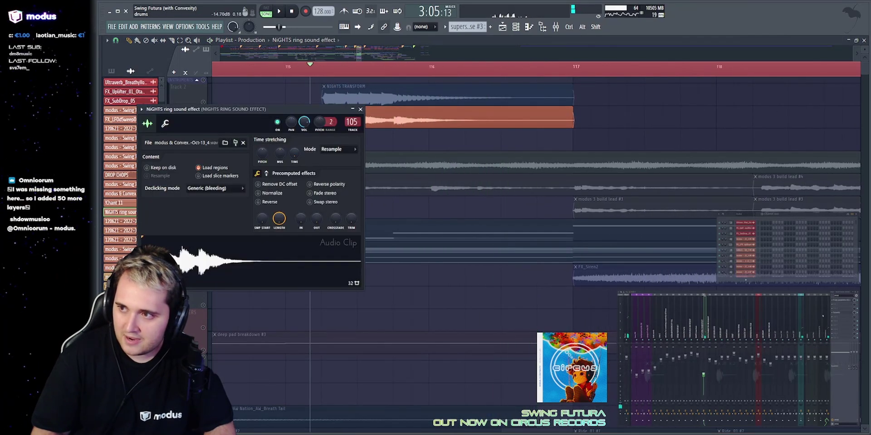
{"action": "left_click", "coordinate": [840, 313]}
{"action": "left_click_drag", "start_coordinate": [488, 112], "coordinate": [285, 218]}
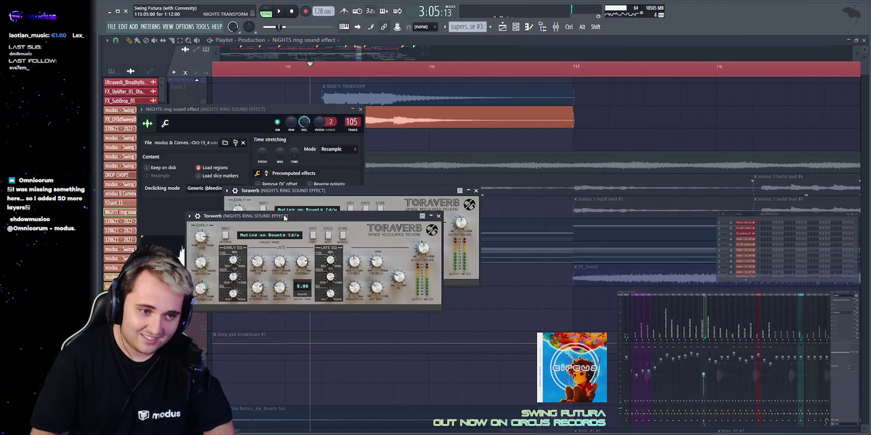
{"action": "key", "text": "Escape"}
{"action": "key", "text": "Escape"}
{"action": "key", "text": "space"}
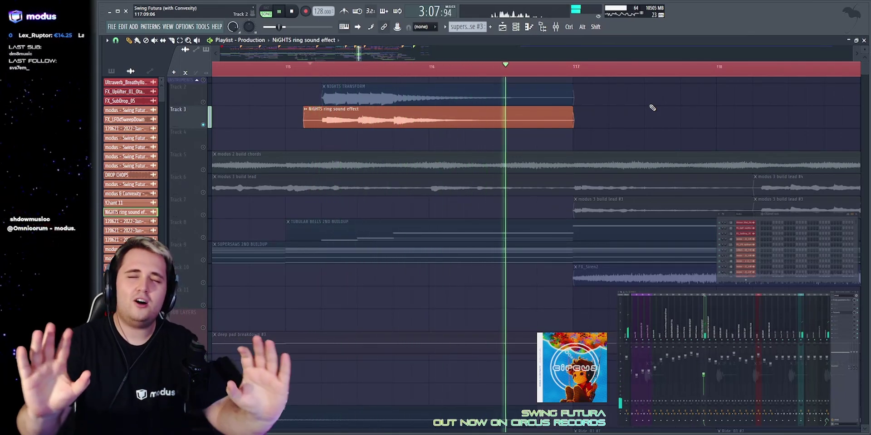
{"action": "key", "text": "space"}
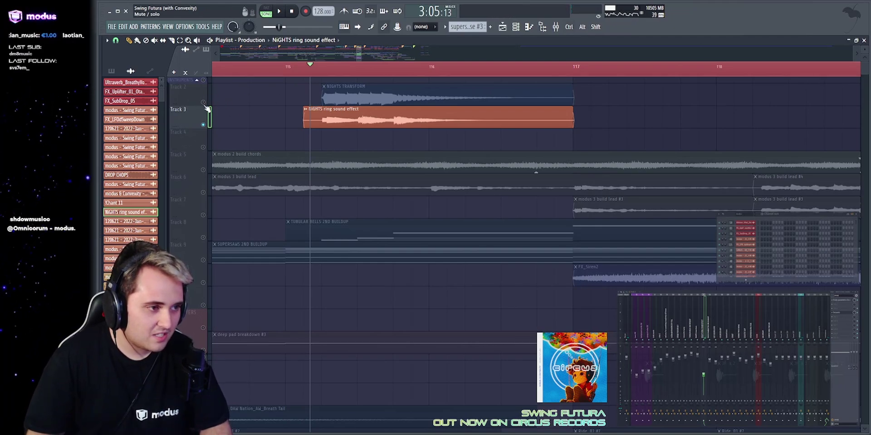
Solo Track 2, unmute the NIGHTS TRANSFORM clip and open its sample settings.
{"action": "right_click", "coordinate": [204, 103]}
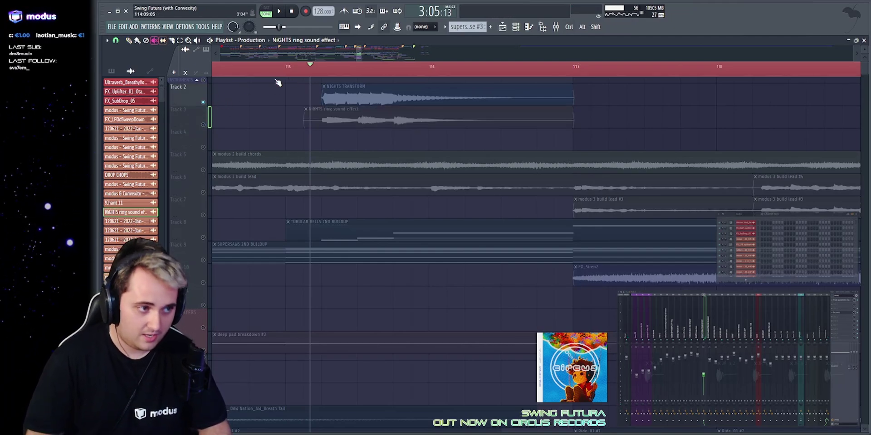
{"action": "left_click", "coordinate": [397, 103]}
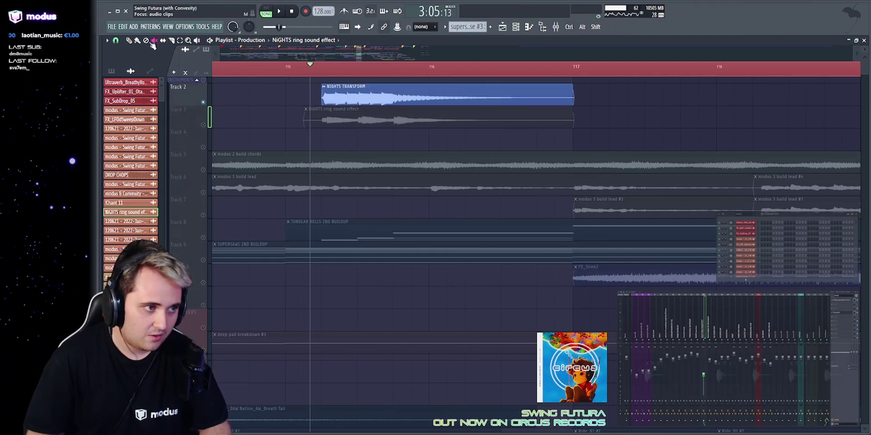
{"action": "double_click", "coordinate": [366, 90]}
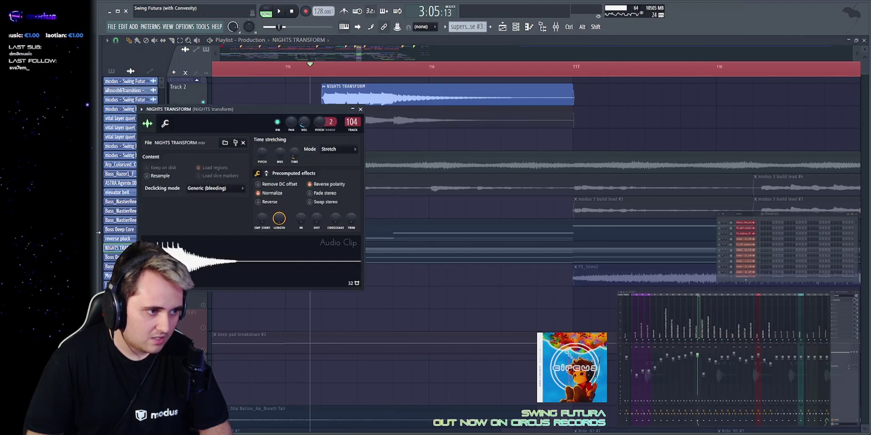
{"action": "left_click", "coordinate": [98, 233]}
{"action": "scroll", "coordinate": [145, 272], "scroll_direction": "down", "scroll_amount": 1}
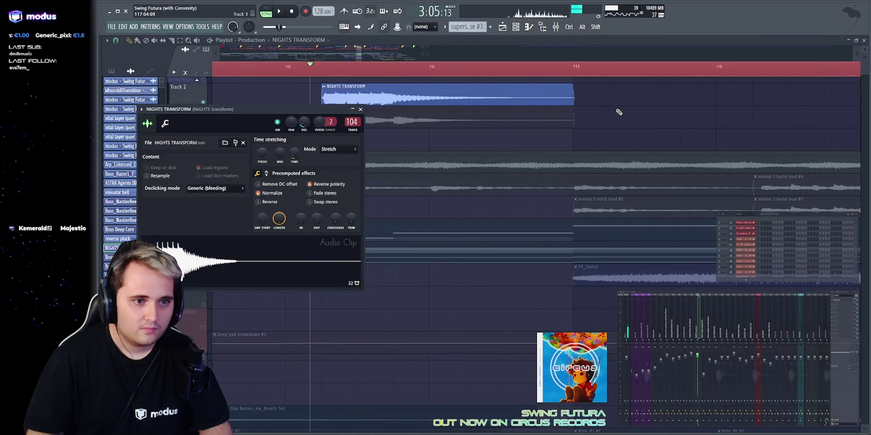
Replay the soloed NIGHTS TRANSFORM clip, recheck its Audio Clip sample settings and close them.
{"action": "left_click", "coordinate": [361, 110]}
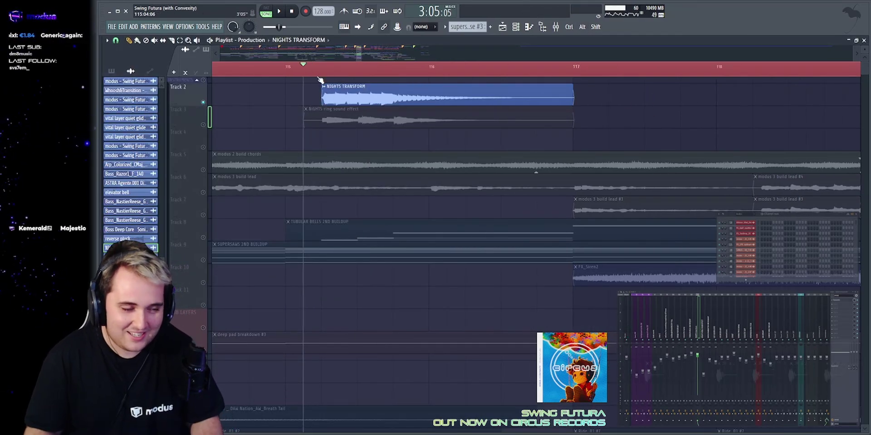
{"action": "left_click_drag", "start_coordinate": [297, 92], "coordinate": [621, 105]}
{"action": "right_click", "coordinate": [625, 105]}
{"action": "left_click_drag", "start_coordinate": [298, 94], "coordinate": [563, 100]}
{"action": "left_click", "coordinate": [578, 100]}
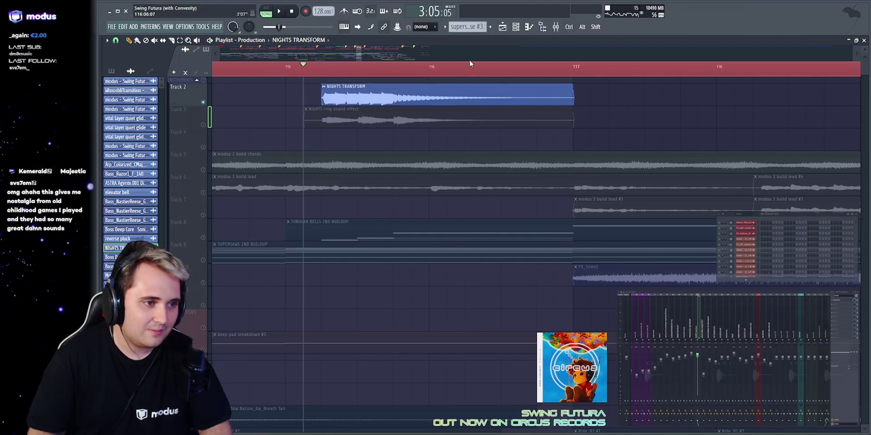
{"action": "key", "text": "space"}
{"action": "double_click", "coordinate": [381, 89]}
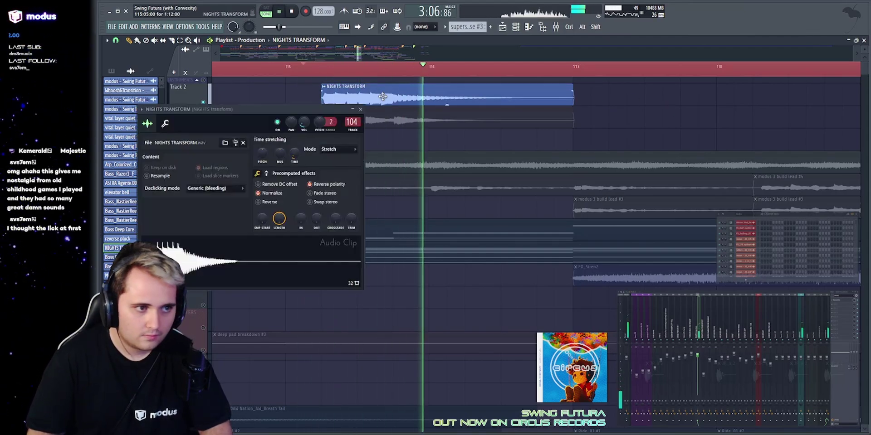
{"action": "key", "text": "space"}
{"action": "left_click", "coordinate": [360, 109]}
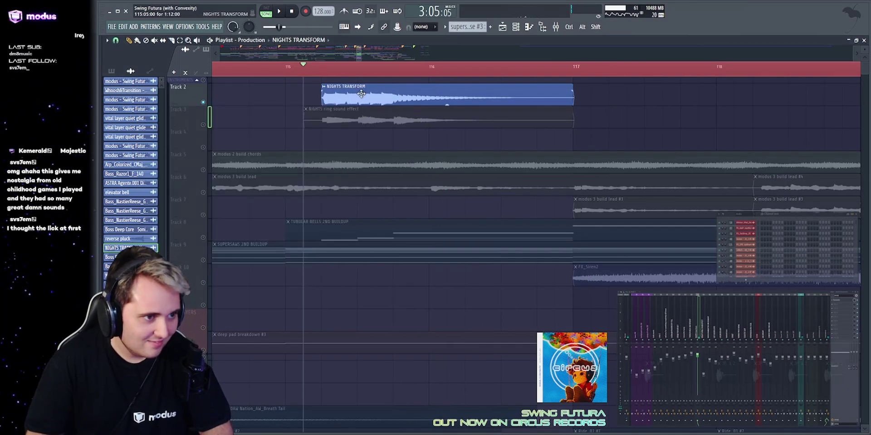
Replay NIGHTS TRANSFORM, unmute Track 3 and play it together with the NIGHTS ring sound effect.
{"action": "key", "text": "space"}
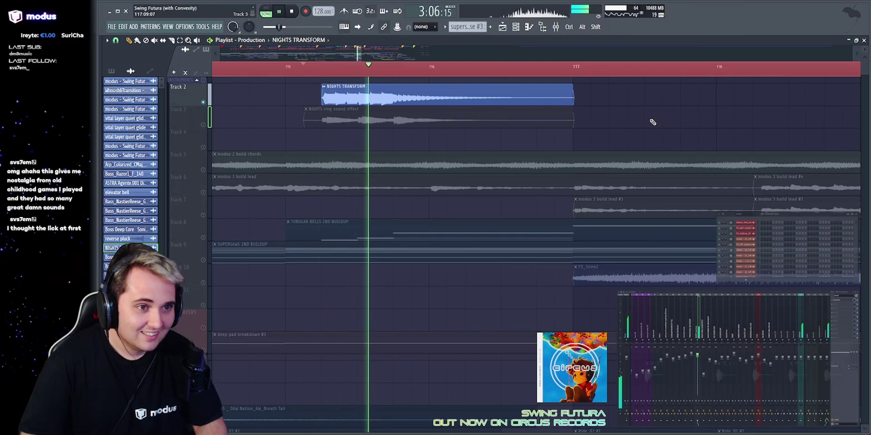
{"action": "left_click_drag", "start_coordinate": [358, 54], "coordinate": [391, 49]}
{"action": "key", "text": "space"}
{"action": "left_click_drag", "start_coordinate": [399, 84], "coordinate": [442, 132]}
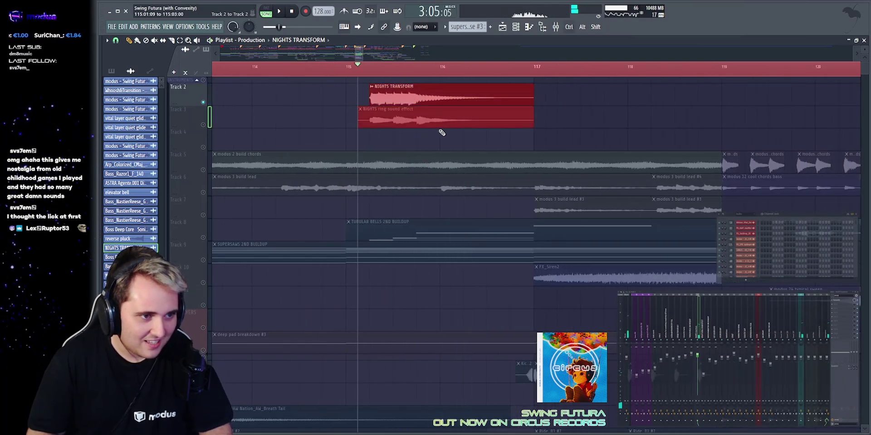
{"action": "left_click", "coordinate": [650, 117], "text": "ctrl"}
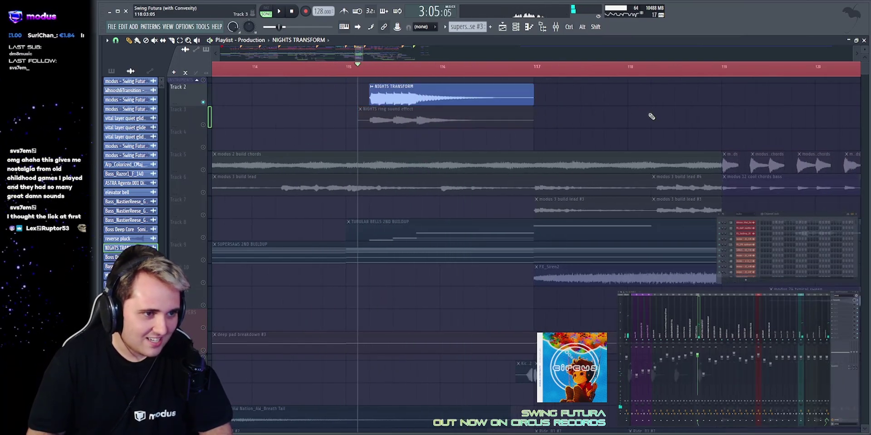
{"action": "left_click", "coordinate": [204, 126]}
{"action": "key", "text": "space"}
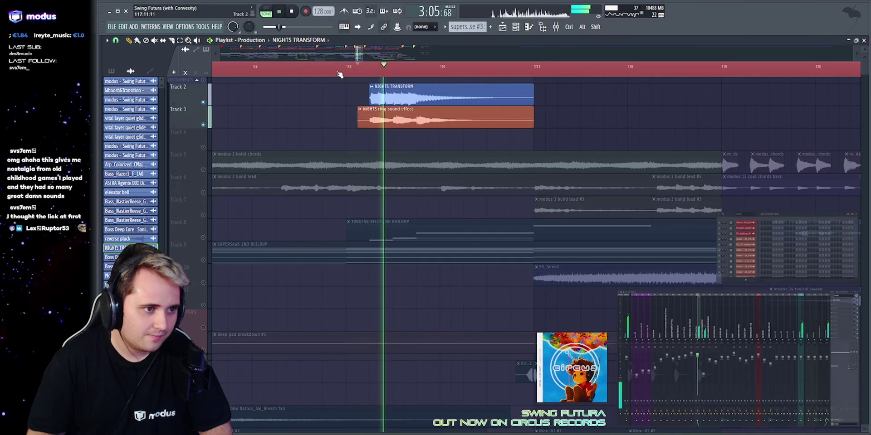
Solo Track 8 and play the TUBULAR BELLS 2ND BUILDUP pattern from just after bar 115.
{"action": "scroll", "coordinate": [334, 153], "scroll_direction": "down", "scroll_amount": 1}
{"action": "scroll", "coordinate": [333, 153], "scroll_direction": "down", "scroll_amount": 1}
{"action": "left_click", "coordinate": [203, 193]}
{"action": "key", "text": "space"}
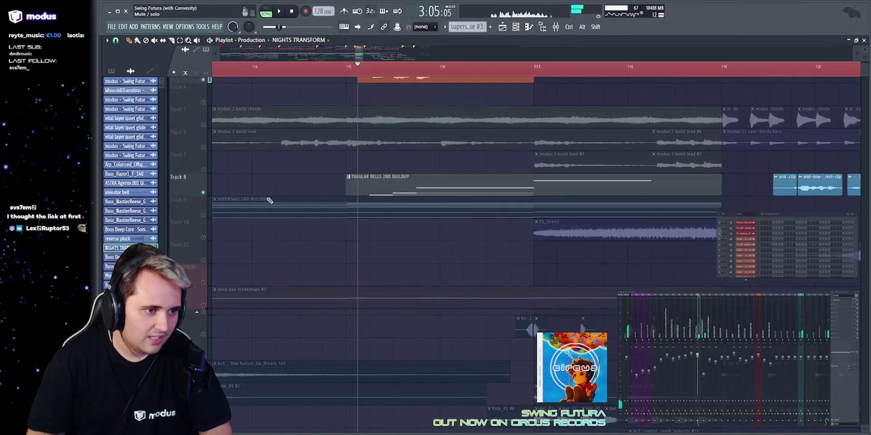
{"action": "scroll", "coordinate": [406, 196], "scroll_direction": "up", "scroll_amount": 2}
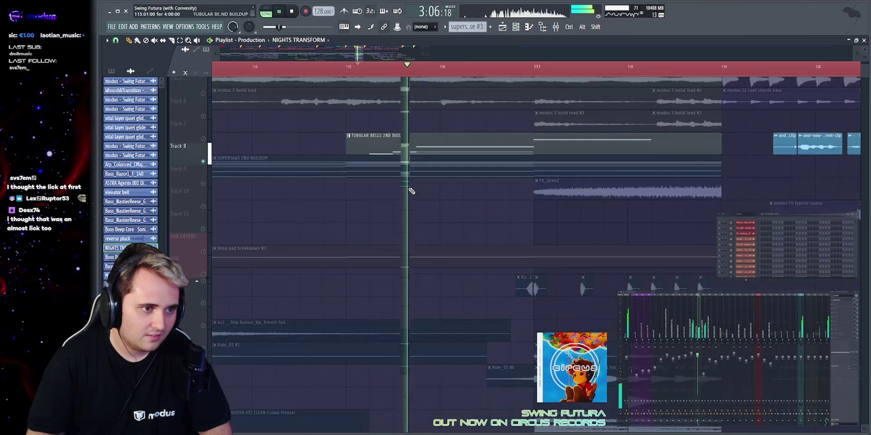
{"action": "key", "text": "space"}
Unmute all tracks and play the full second buildup from just before bar 114 to past bar 117.
{"action": "right_click", "coordinate": [203, 80]}
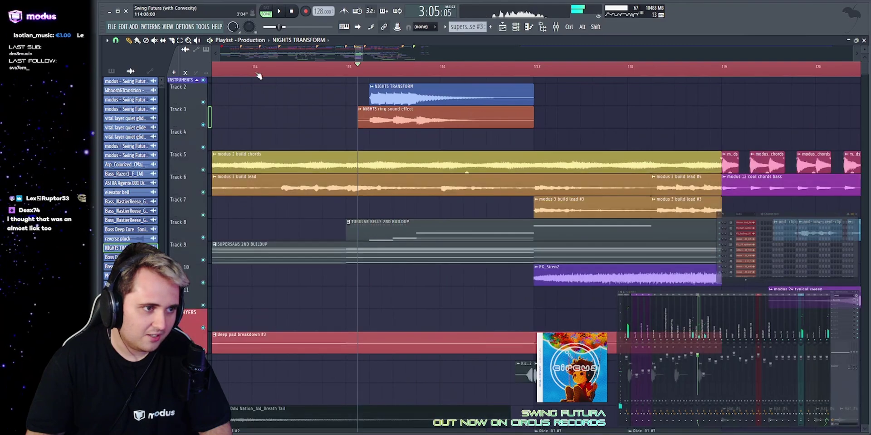
{"action": "key", "text": "space"}
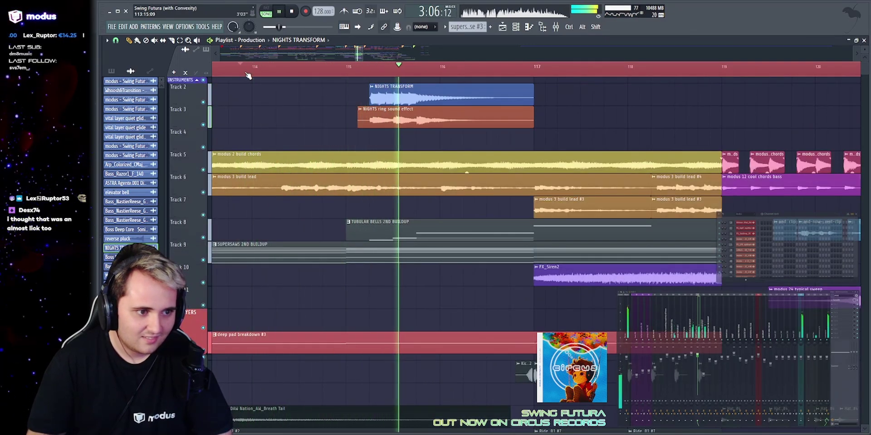
{"action": "left_click_drag", "start_coordinate": [352, 56], "coordinate": [355, 57]}
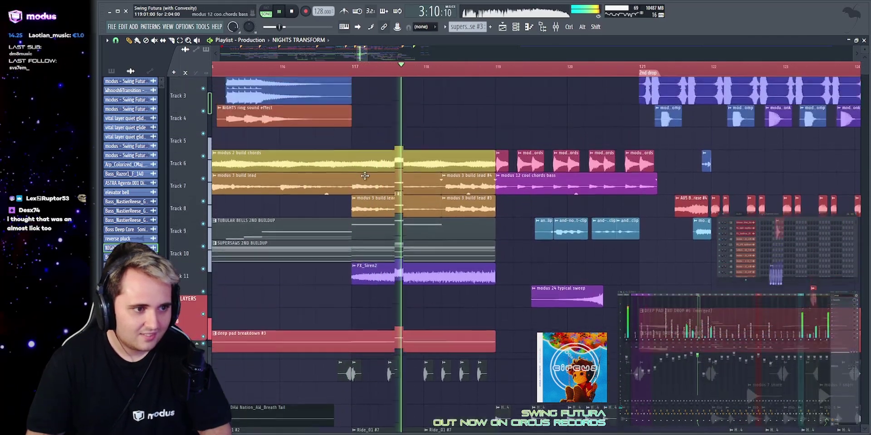
{"action": "key", "text": "space"}
Solo Tracks 6 and 7, check the modus 3 build lead #3 sample settings and play the leads from just before bar 117.
{"action": "right_click", "coordinate": [203, 214]}
{"action": "left_click", "coordinate": [203, 192]}
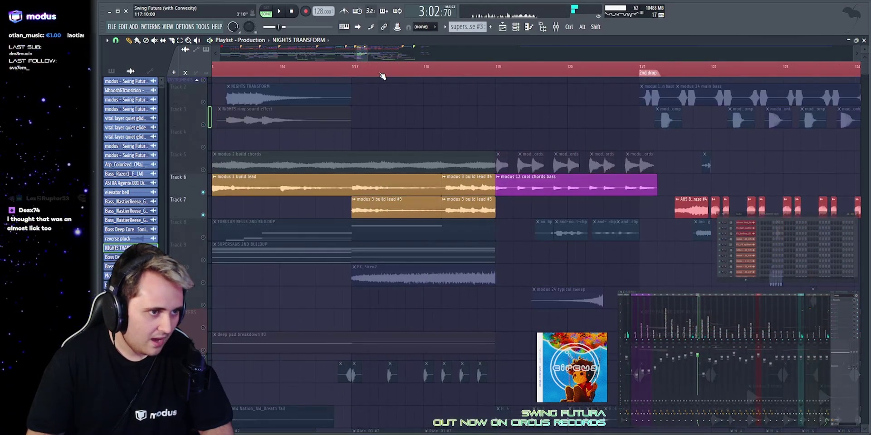
{"action": "left_click_drag", "start_coordinate": [353, 179], "coordinate": [484, 183]}
{"action": "key", "text": "ctrl+d"}
{"action": "double_click", "coordinate": [372, 201]}
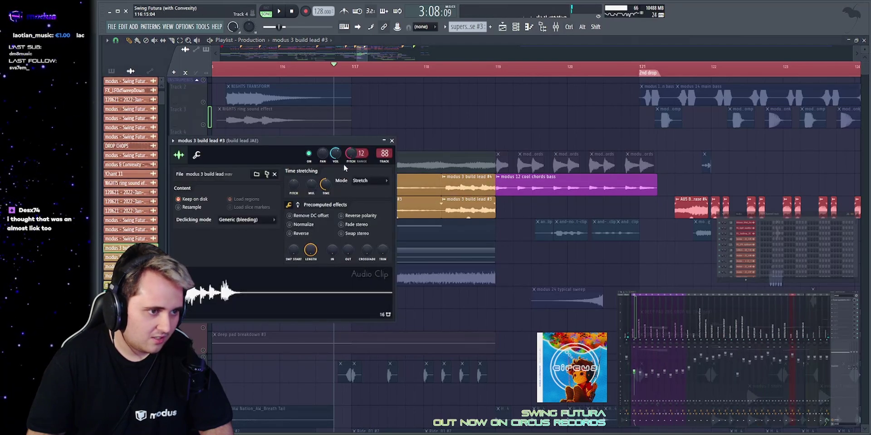
{"action": "key", "text": "Escape"}
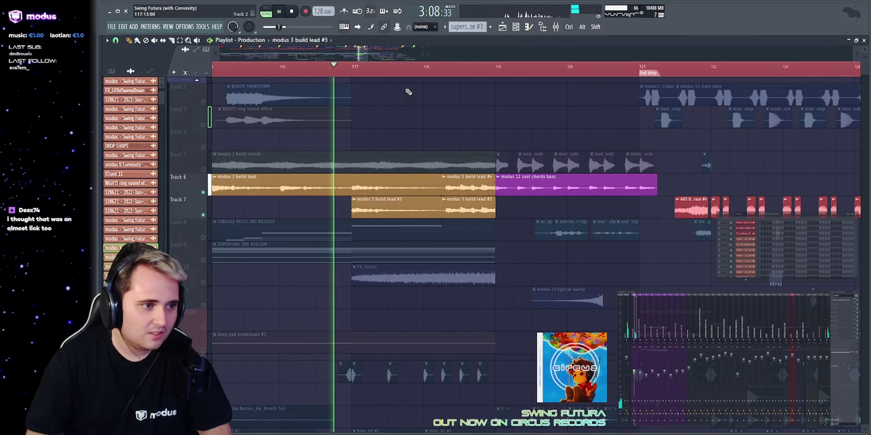
{"action": "left_click_drag", "start_coordinate": [362, 54], "coordinate": [362, 59]}
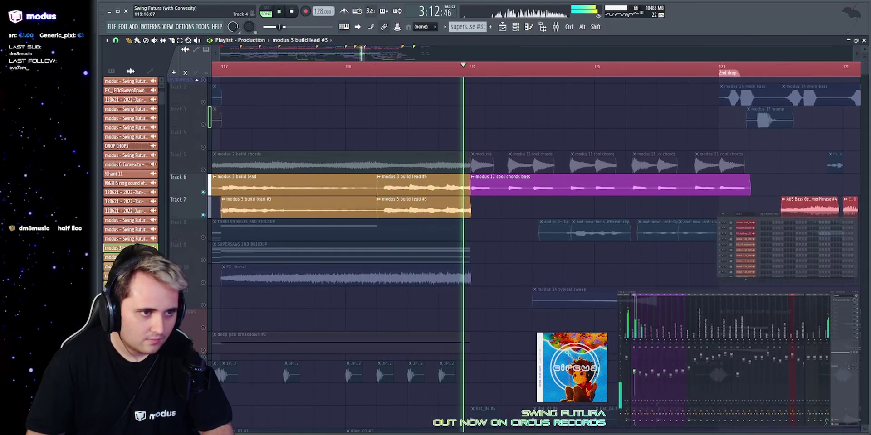
Play the modus 12 cool chords bass clip on Track 6 from bar 119.
{"action": "scroll", "coordinate": [359, 187], "scroll_direction": "down", "scroll_amount": 2}
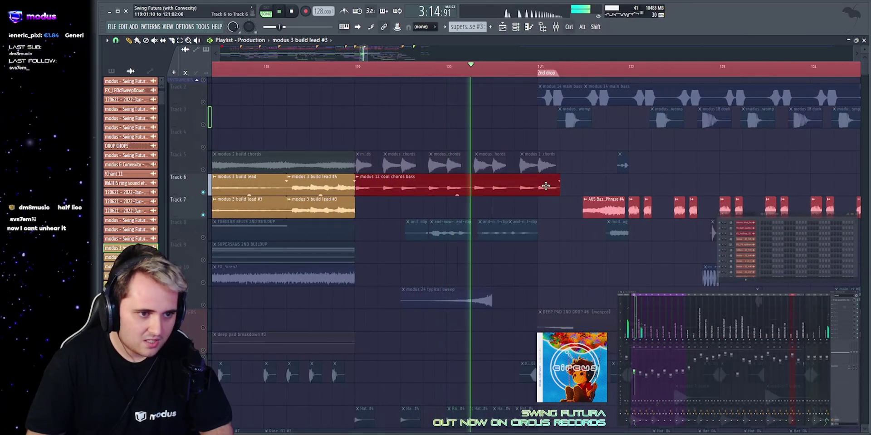
{"action": "key", "text": "space"}
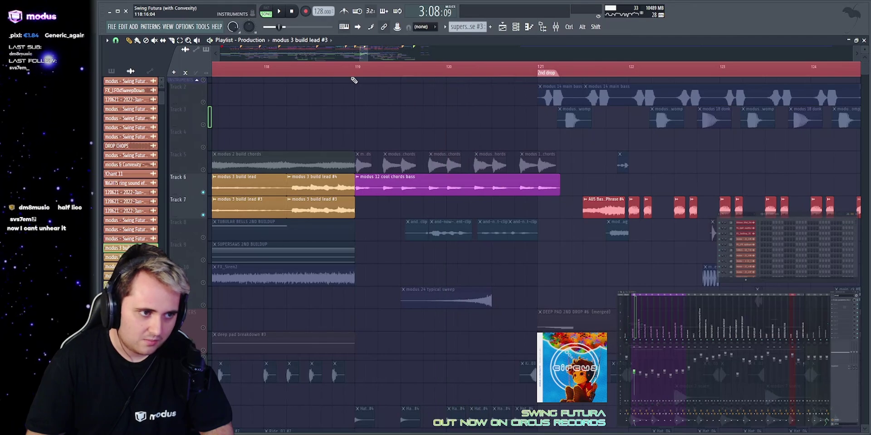
{"action": "key", "text": "space"}
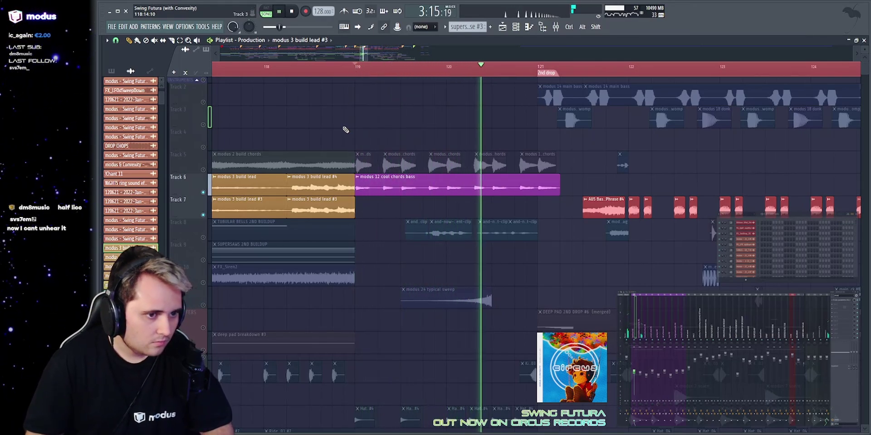
{"action": "key", "text": "space"}
Solo Track 5 and play the modus 11 cool chords clips from bar 119.
{"action": "right_click", "coordinate": [204, 170]}
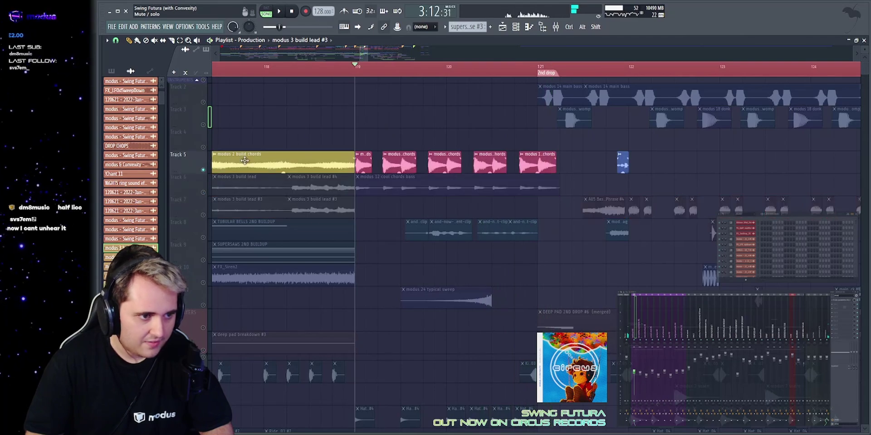
{"action": "key", "text": "space"}
{"action": "scroll", "coordinate": [463, 191], "scroll_direction": "up", "scroll_amount": 4}
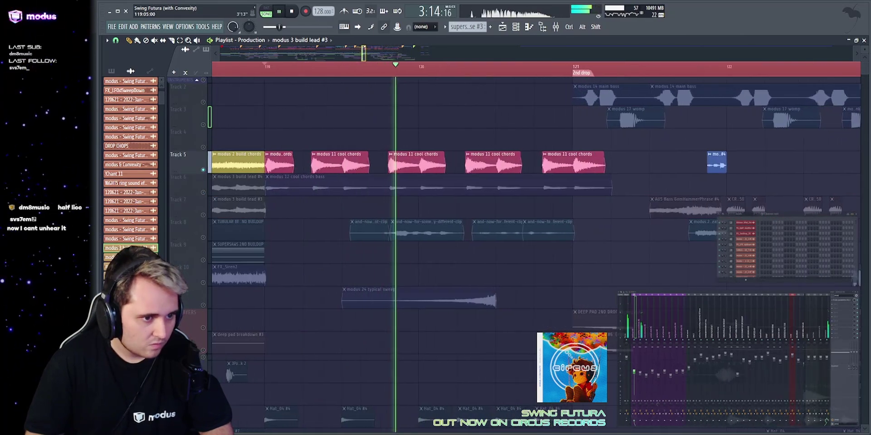
{"action": "scroll", "coordinate": [743, 190], "scroll_direction": "down", "scroll_amount": 1}
{"action": "scroll", "coordinate": [317, 158], "scroll_direction": "up", "scroll_amount": 3}
{"action": "key", "text": "space"}
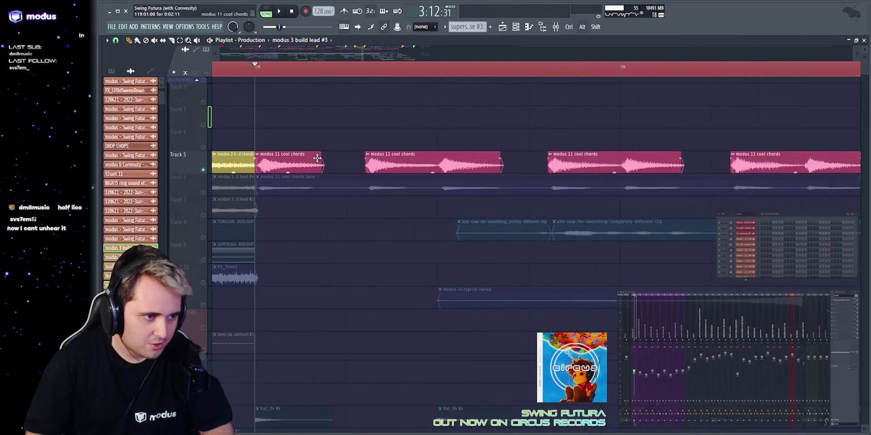
Replay the soloed cool chords from bar 119, first zoomed in on the gaps, then across the passage past bar 120.
{"action": "key", "text": "space"}
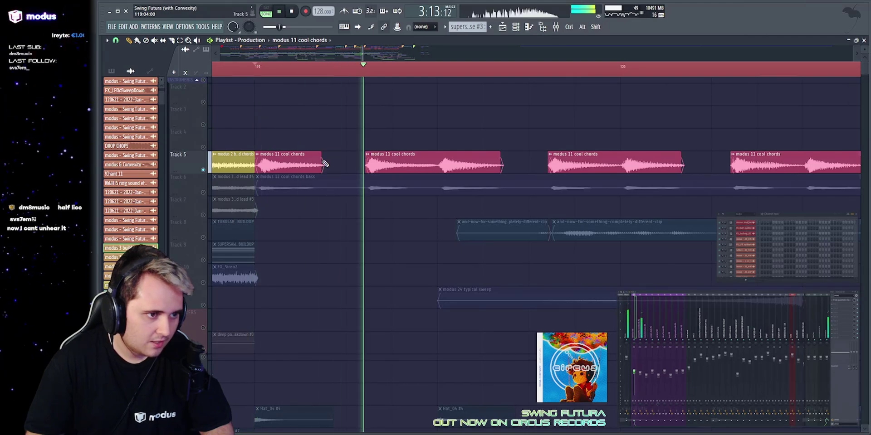
{"action": "scroll", "coordinate": [316, 54], "scroll_direction": "down", "scroll_amount": 3}
{"action": "key", "text": "space"}
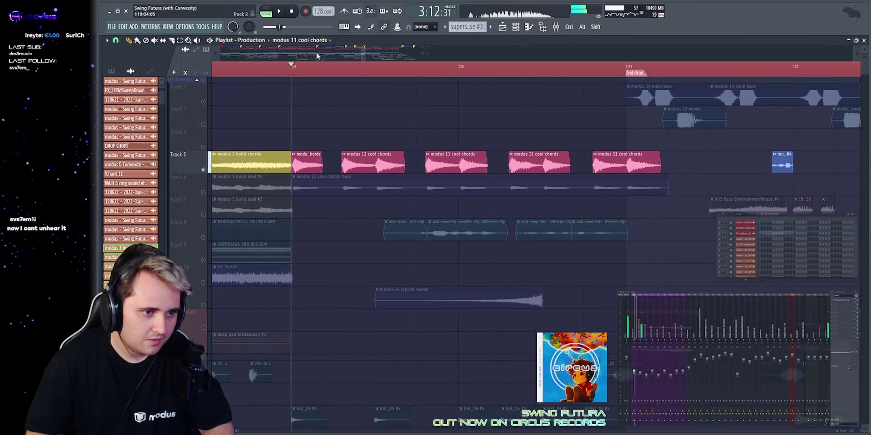
{"action": "key", "text": "space"}
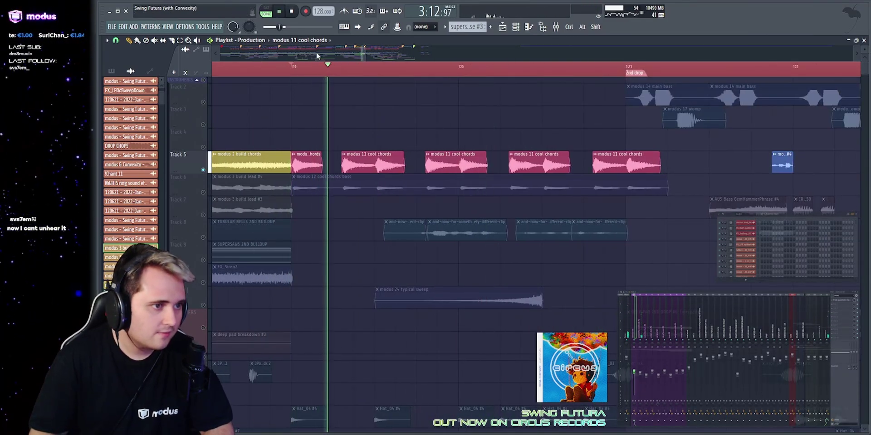
{"action": "scroll", "coordinate": [398, 171], "scroll_direction": "down", "scroll_amount": 4}
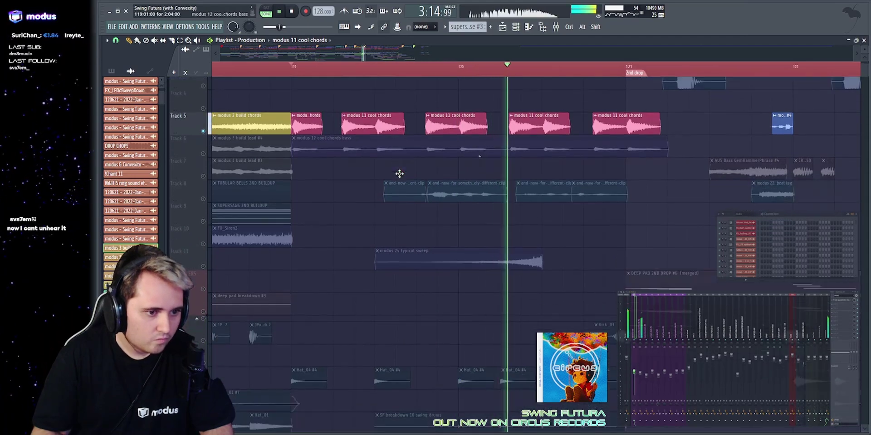
{"action": "key", "text": "space"}
Solo Track 8, play the and-now-for-something-completely-different vocal from midway through bar 119 and open its sample settings.
{"action": "right_click", "coordinate": [203, 148]}
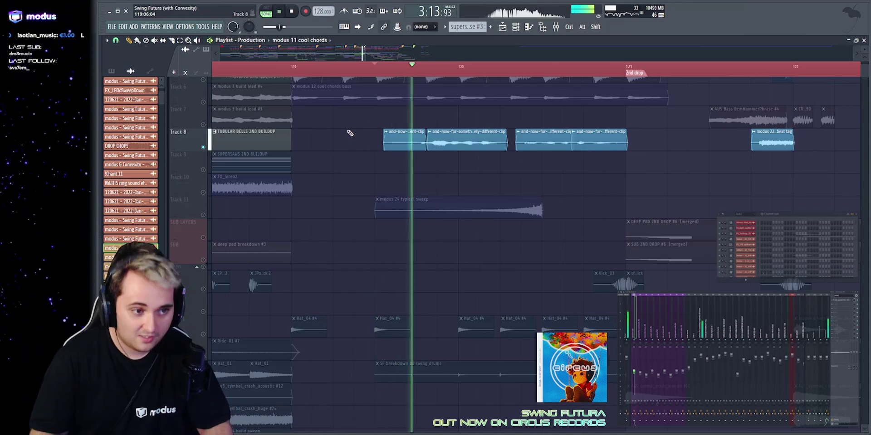
{"action": "double_click", "coordinate": [462, 141]}
{"action": "key", "text": "space"}
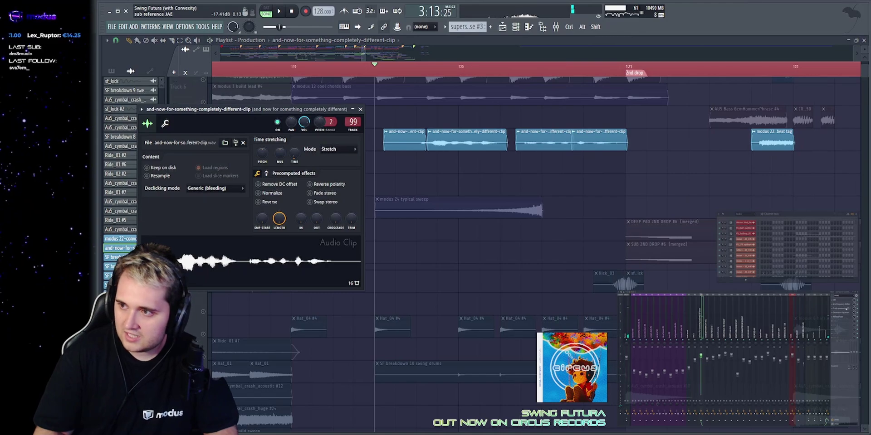
Inspect the vocal's kHs Frequency Shifter, close the open windows and replay the vocal clips.
{"action": "left_click", "coordinate": [843, 305]}
{"action": "key", "text": "space"}
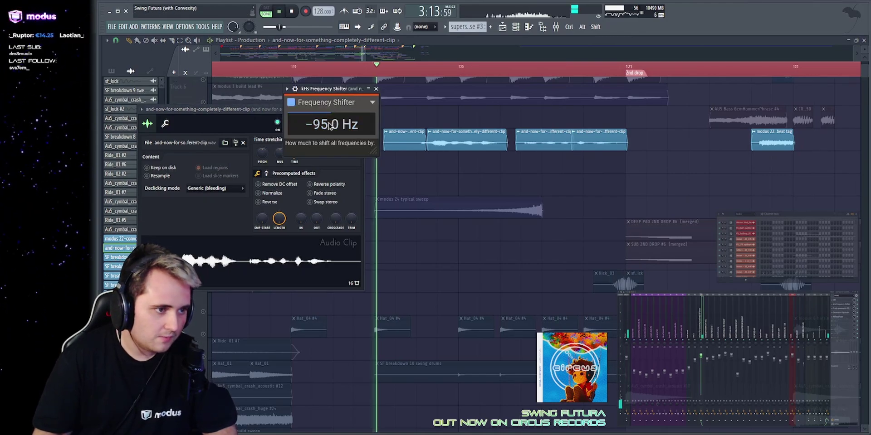
{"action": "right_click", "coordinate": [414, 117]}
{"action": "scroll", "coordinate": [417, 143], "scroll_direction": "down", "scroll_amount": 3}
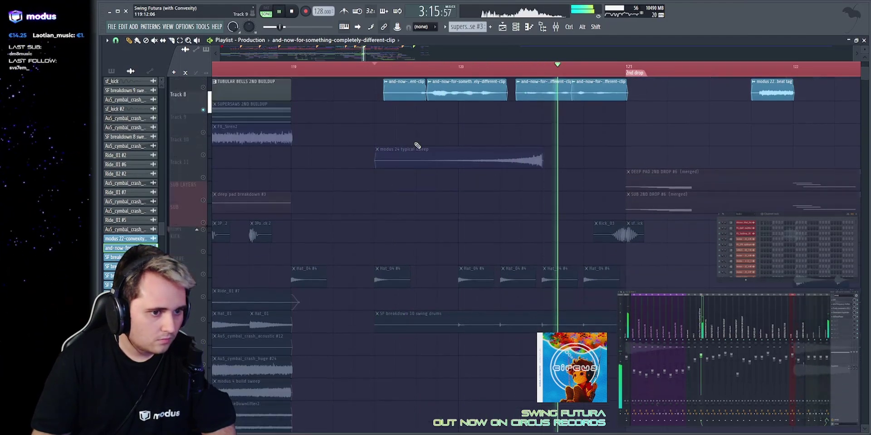
{"action": "key", "text": "space"}
Solo Track 11 and play the modus 24 typical sweep clip from its start.
{"action": "left_click", "coordinate": [204, 147]}
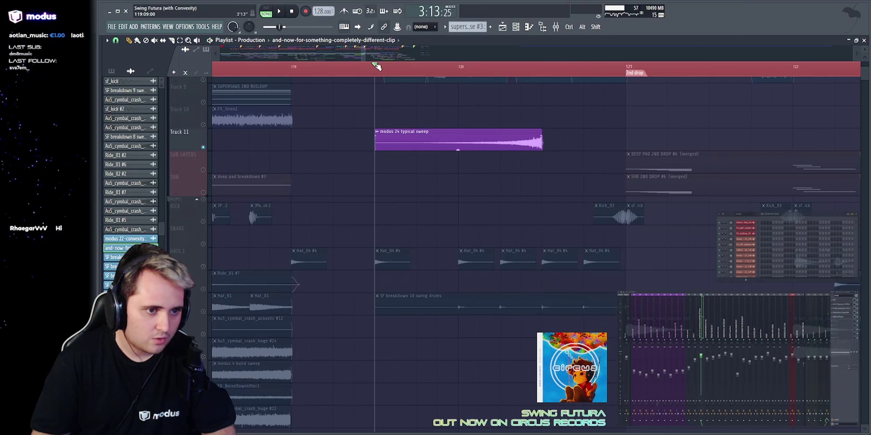
{"action": "key", "text": "space"}
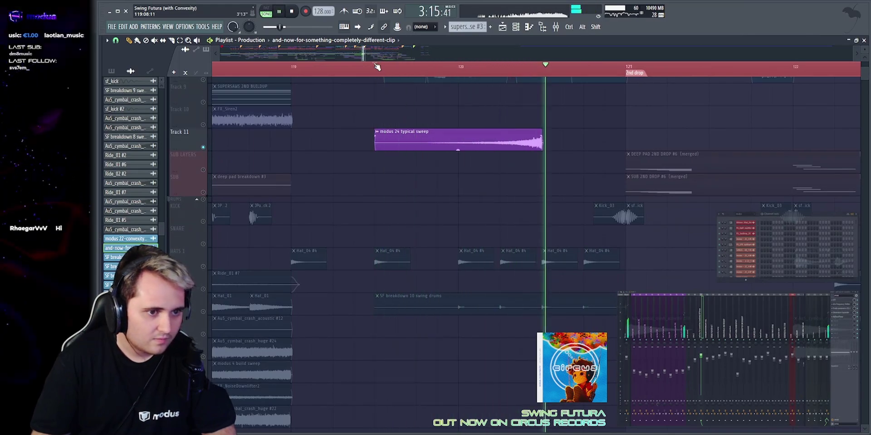
{"action": "key", "text": "space"}
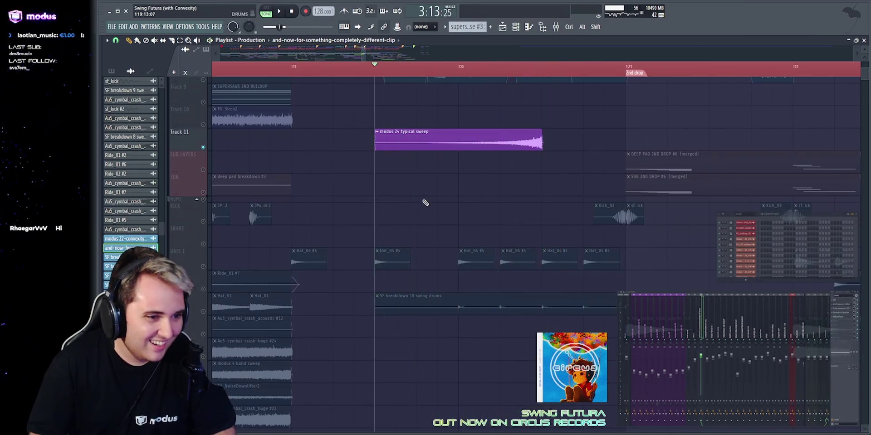
Solo the DRUMS group and play its tracks from partway through bar 119.
{"action": "scroll", "coordinate": [422, 199], "scroll_direction": "down", "scroll_amount": 4}
{"action": "left_click", "coordinate": [203, 110]}
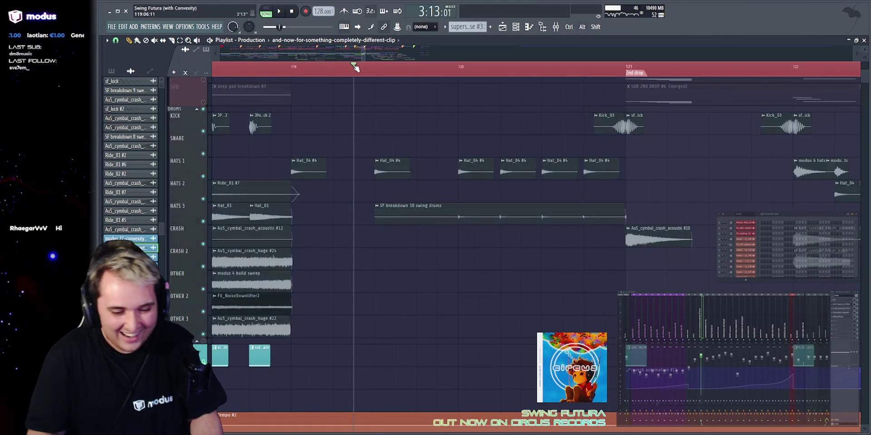
{"action": "key", "text": "space"}
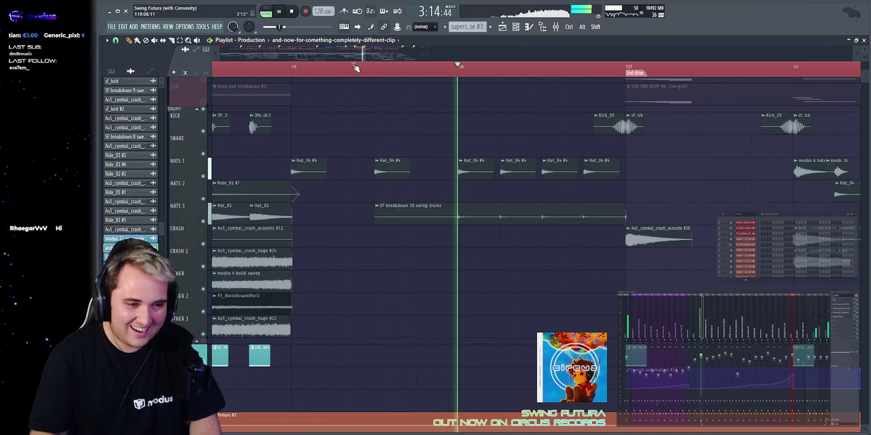
{"action": "key", "text": "space"}
Solo HATS 3, then enable HATS 1 alongside it and play the swing drums and hats into the 2nd drop.
{"action": "scroll", "coordinate": [200, 232], "scroll_direction": "up", "scroll_amount": 1}
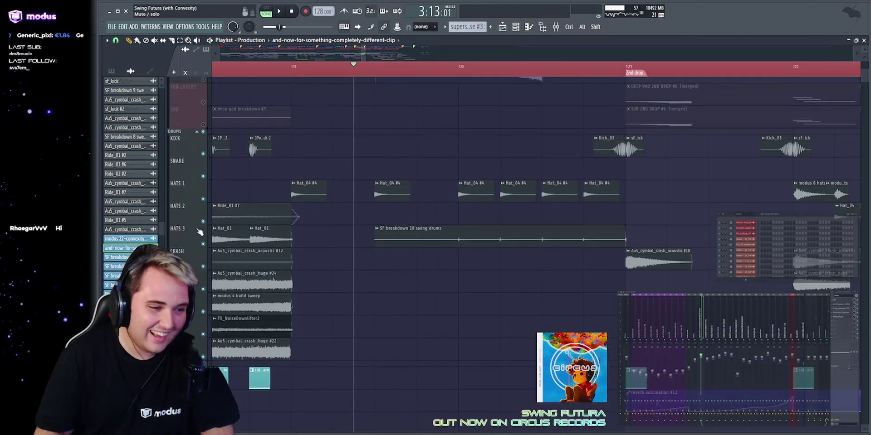
{"action": "right_click", "coordinate": [203, 244]}
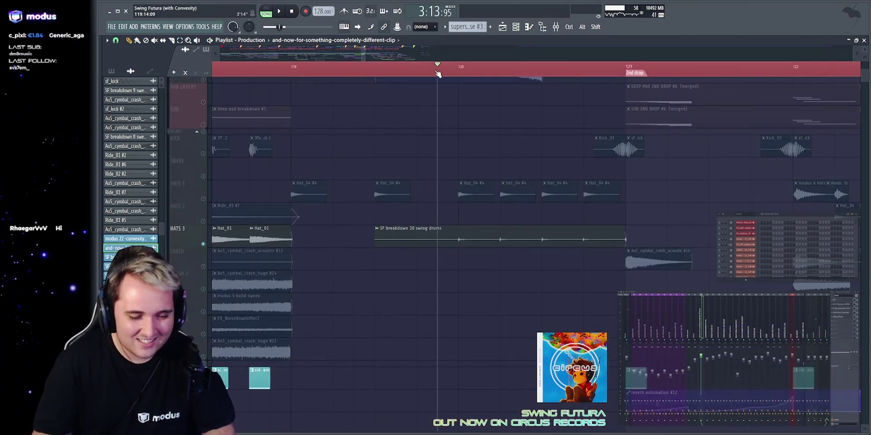
{"action": "left_click", "coordinate": [203, 200]}
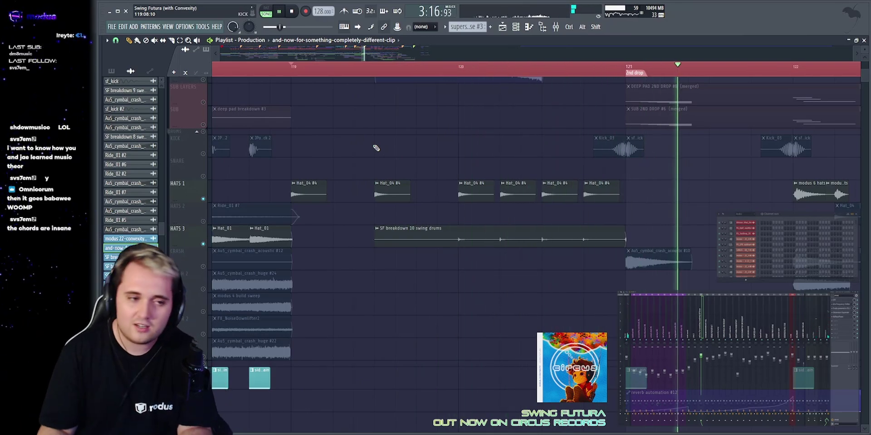
{"action": "scroll", "coordinate": [385, 149], "scroll_direction": "up", "scroll_amount": 5}
{"action": "key", "text": "space"}
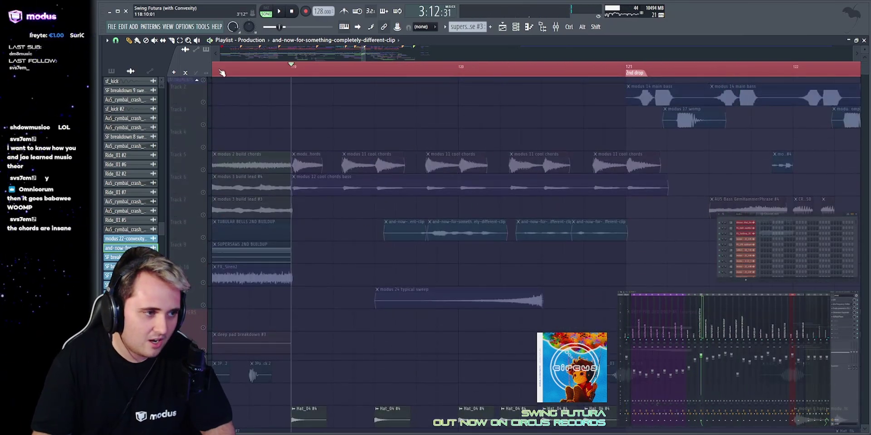
Play the full mix from bar 119 through the 2nd drop past bar 125, looking over all the layers.
{"action": "key", "text": "space"}
{"action": "scroll", "coordinate": [408, 208], "scroll_direction": "down", "scroll_amount": 6}
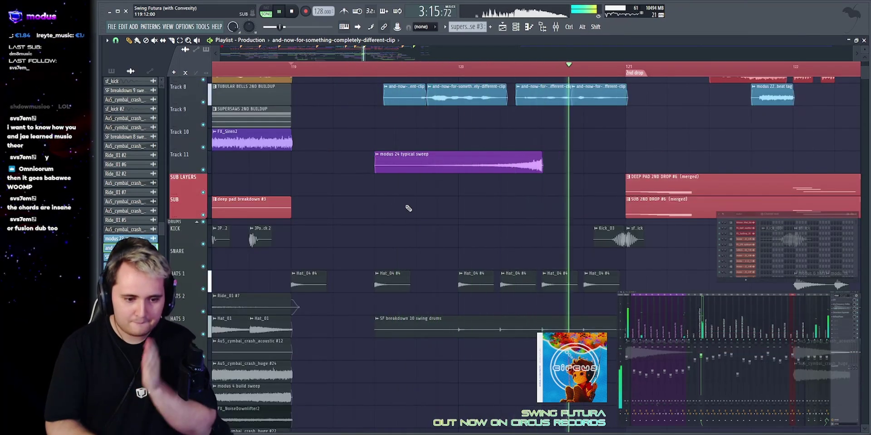
{"action": "scroll", "coordinate": [490, 168], "scroll_direction": "up", "scroll_amount": 6}
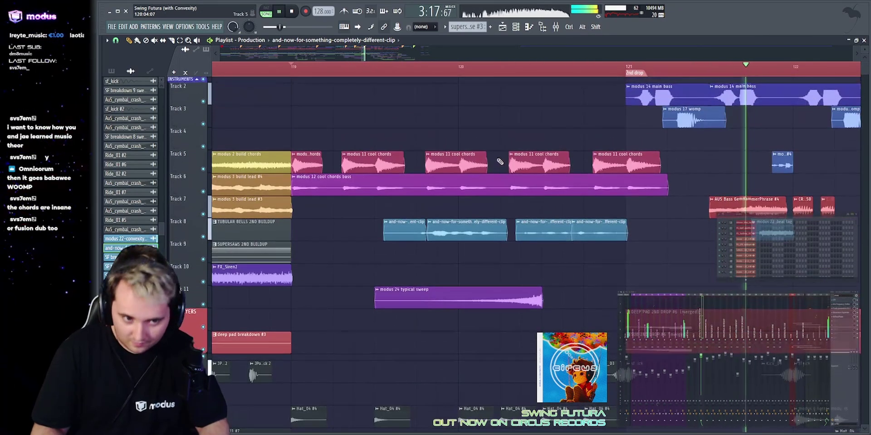
{"action": "scroll", "coordinate": [499, 161], "scroll_direction": "down", "scroll_amount": 5}
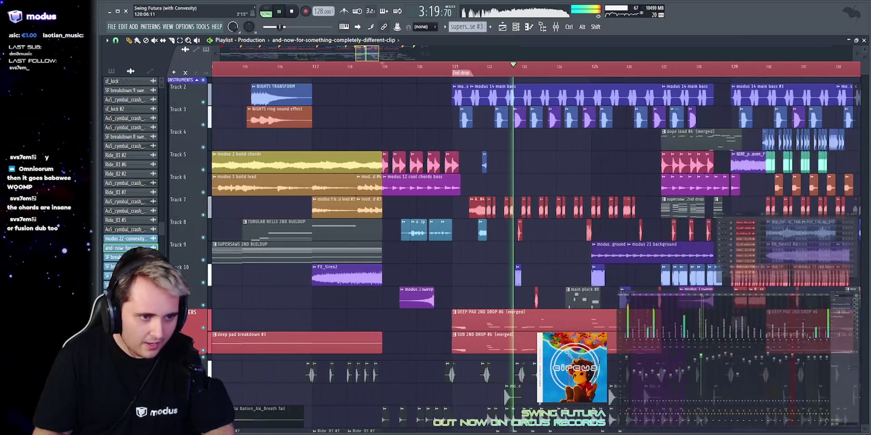
{"action": "scroll", "coordinate": [535, 227], "scroll_direction": "up", "scroll_amount": 5}
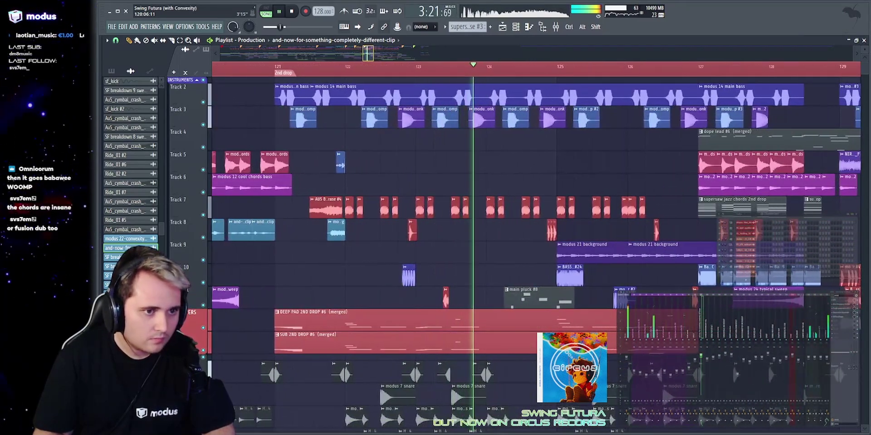
{"action": "scroll", "coordinate": [717, 204], "scroll_direction": "up", "scroll_amount": 1}
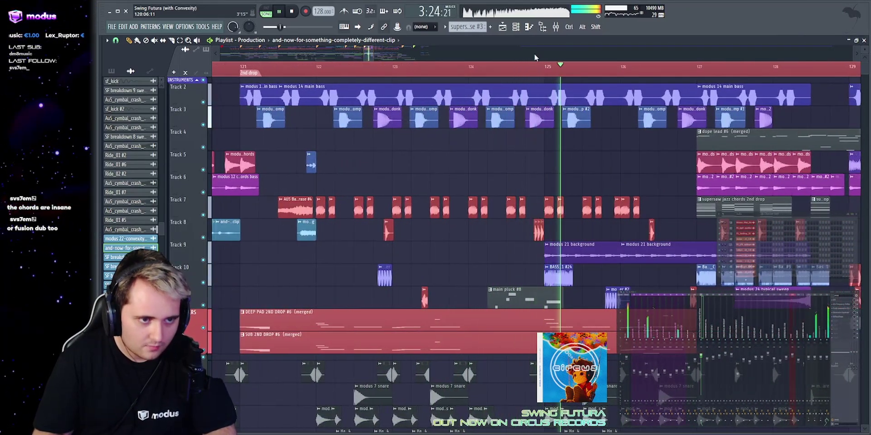
{"action": "key", "text": "space"}
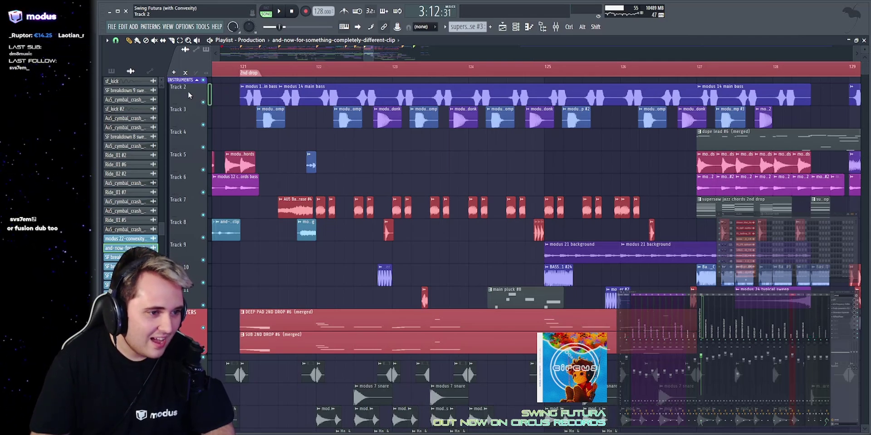
Solo Track 2 and play the modus 14 main bass clips from the 2nd drop marker.
{"action": "left_click_drag", "start_coordinate": [248, 97], "coordinate": [688, 246]}
{"action": "right_click", "coordinate": [684, 208]}
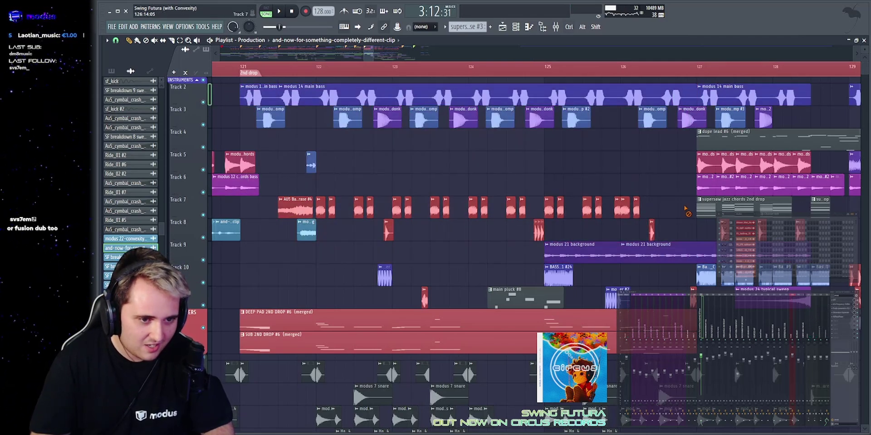
{"action": "right_click", "coordinate": [207, 102]}
{"action": "key", "text": "space"}
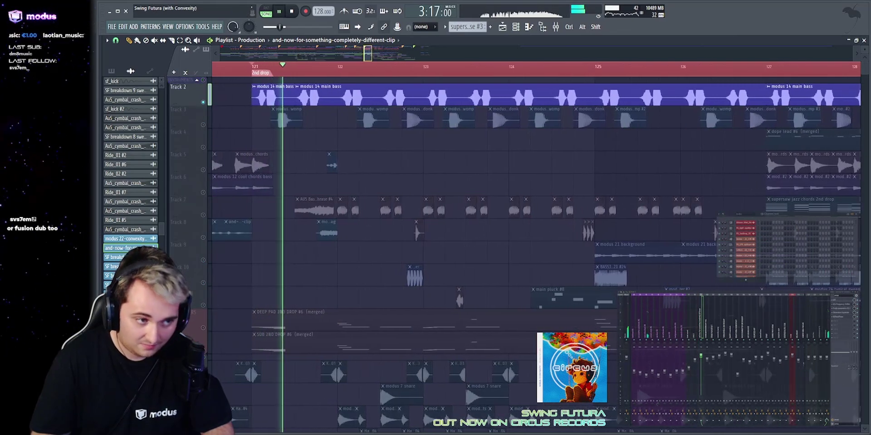
{"action": "left_click", "coordinate": [323, 90]}
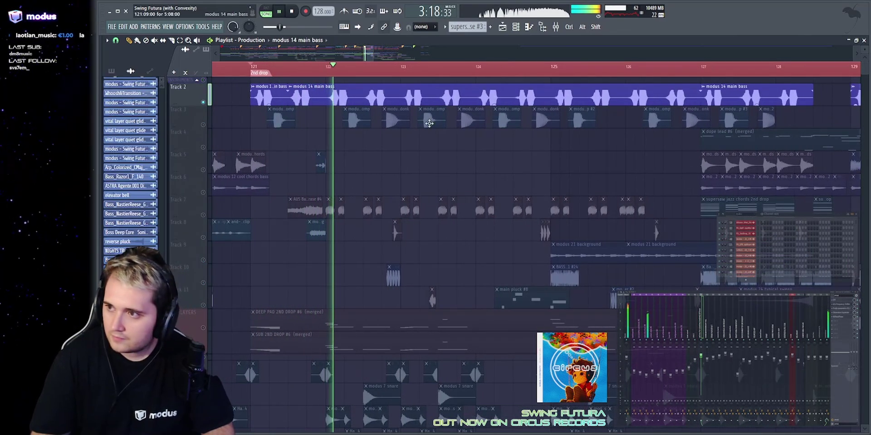
Open the main bass's sample settings and its Fruity parametric EQ 2, play the bass through the EQ and close the windows.
{"action": "double_click", "coordinate": [428, 101]}
{"action": "left_click", "coordinate": [840, 300]}
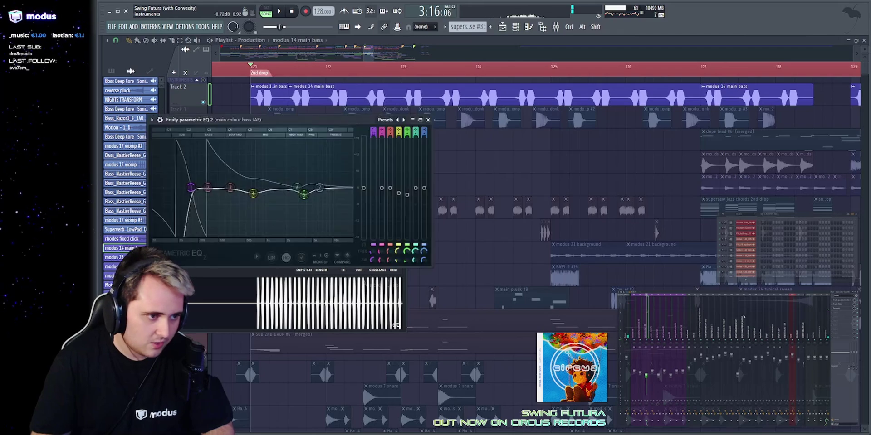
{"action": "key", "text": "space"}
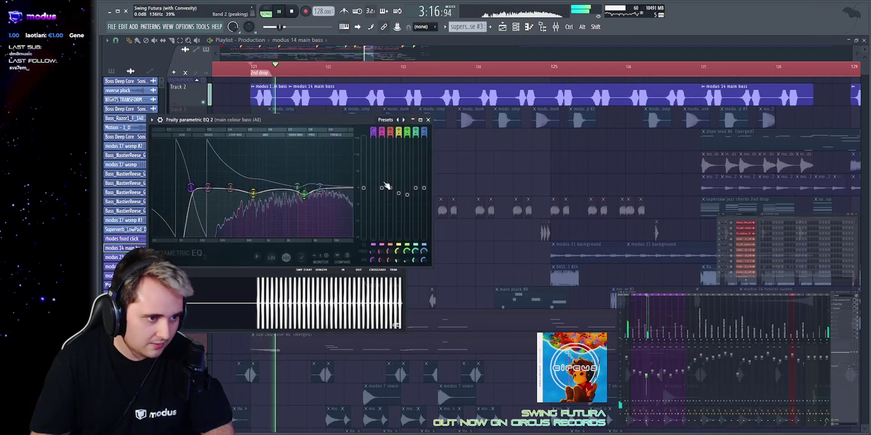
{"action": "key", "text": "space"}
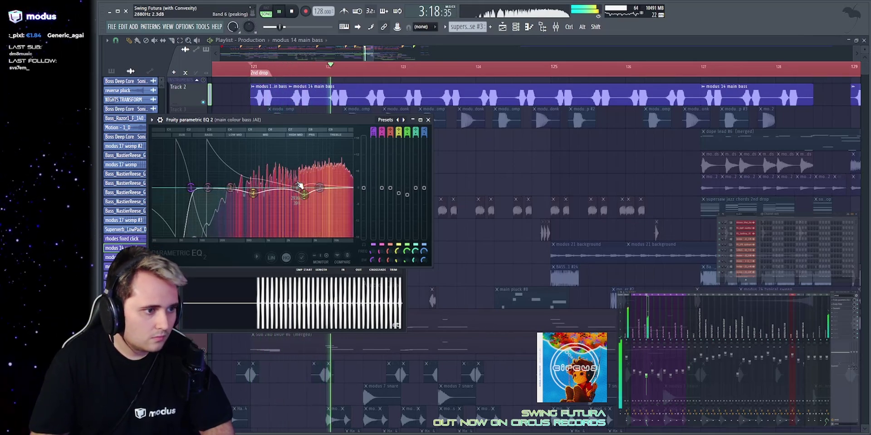
{"action": "right_click", "coordinate": [466, 171]}
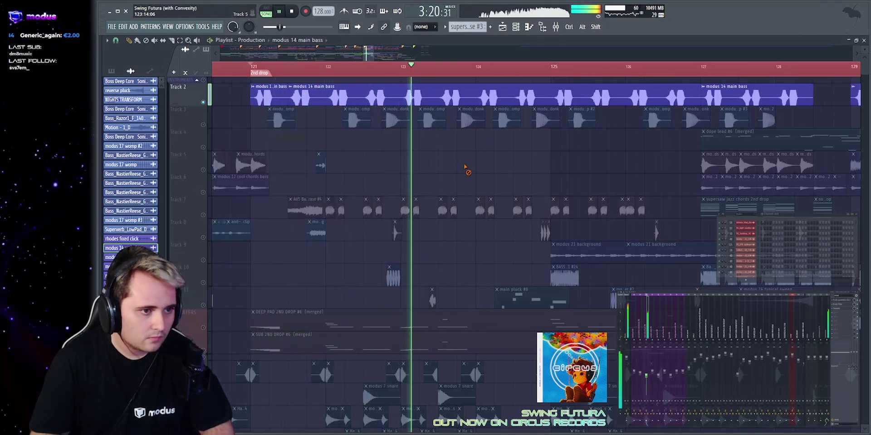
{"action": "key", "text": "space"}
Solo Track 3 and play the modus 17 womp and modus 18 donk clips from the 2nd drop marker.
{"action": "right_click", "coordinate": [202, 124]}
{"action": "left_click_drag", "start_coordinate": [373, 54], "coordinate": [367, 53]}
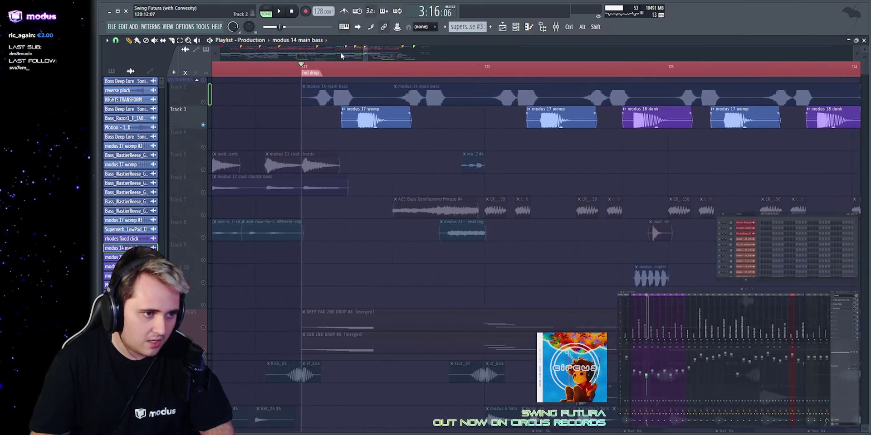
{"action": "key", "text": "space"}
{"action": "scroll", "coordinate": [366, 53], "scroll_direction": "down", "scroll_amount": 1}
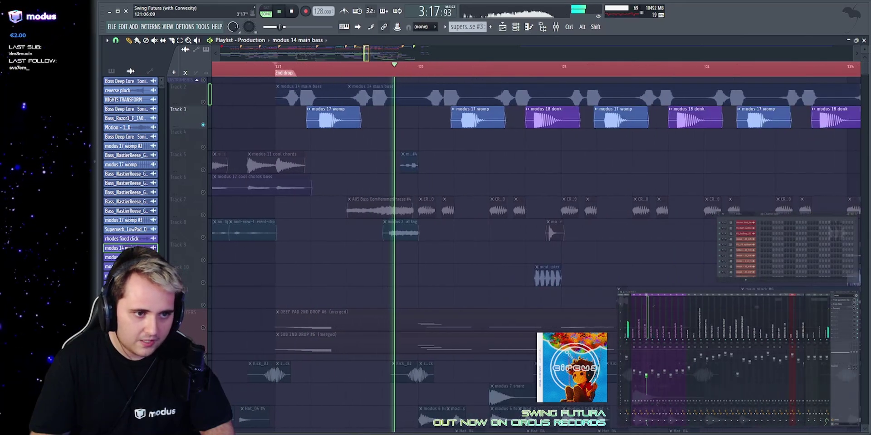
{"action": "scroll", "coordinate": [367, 54], "scroll_direction": "down", "scroll_amount": 1}
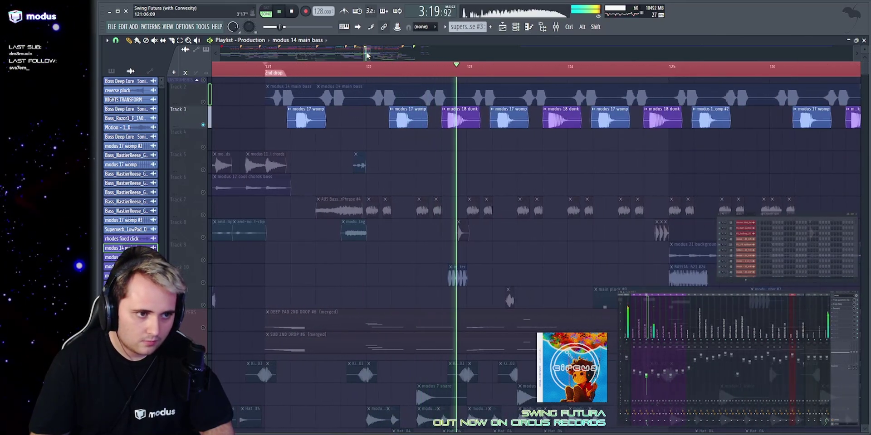
{"action": "scroll", "coordinate": [366, 53], "scroll_direction": "down", "scroll_amount": 2}
{"action": "key", "text": "space"}
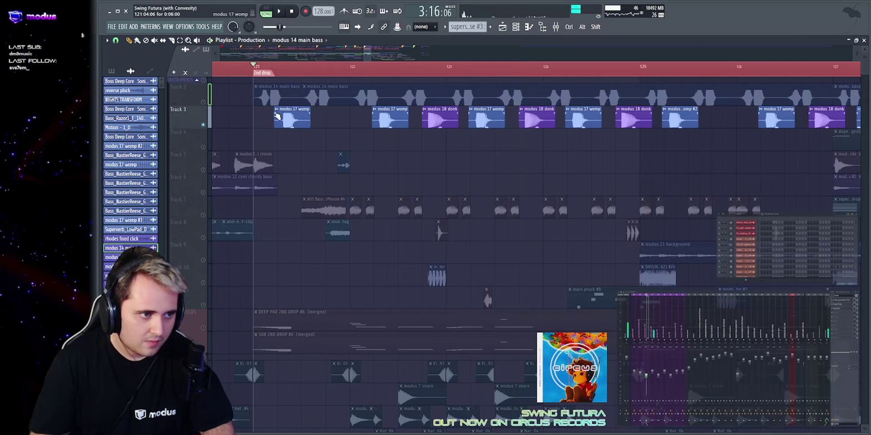
Solo Track 2 again and enlarge its track height to examine the first main bass waveforms close up.
{"action": "left_click_drag", "start_coordinate": [275, 97], "coordinate": [711, 121]}
{"action": "left_click", "coordinate": [338, 123], "text": "ctrl"}
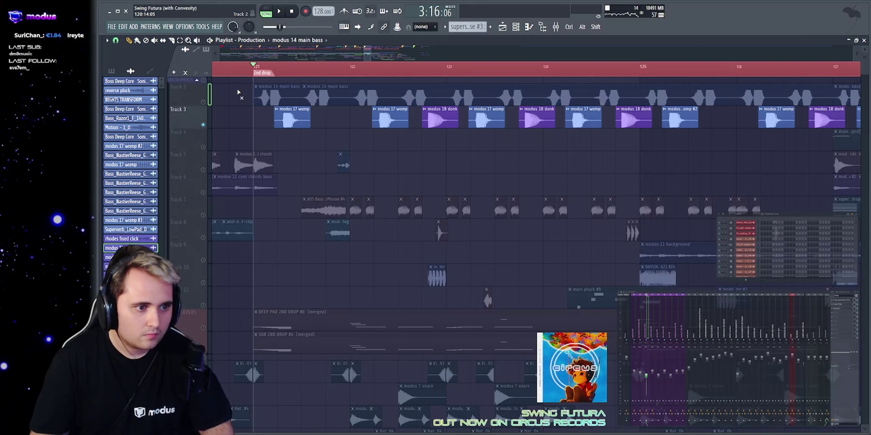
{"action": "right_click", "coordinate": [203, 102]}
{"action": "left_click_drag", "start_coordinate": [237, 97], "coordinate": [493, 99]}
{"action": "left_click", "coordinate": [440, 159], "text": "ctrl"}
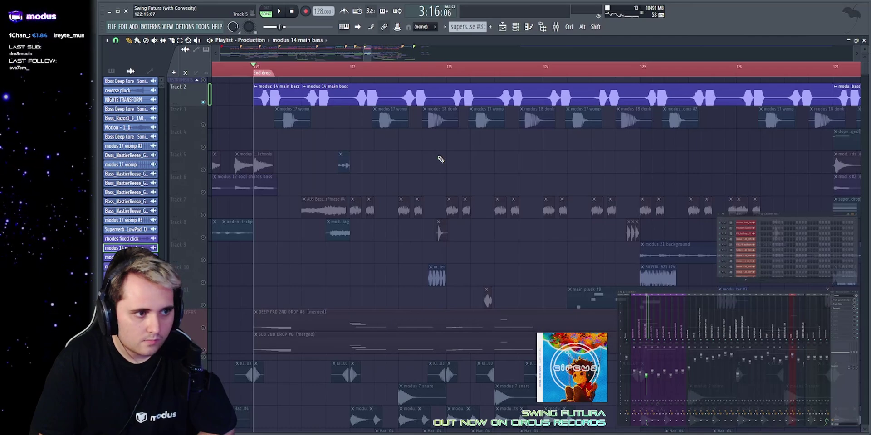
{"action": "left_click_drag", "start_coordinate": [186, 105], "coordinate": [187, 222]}
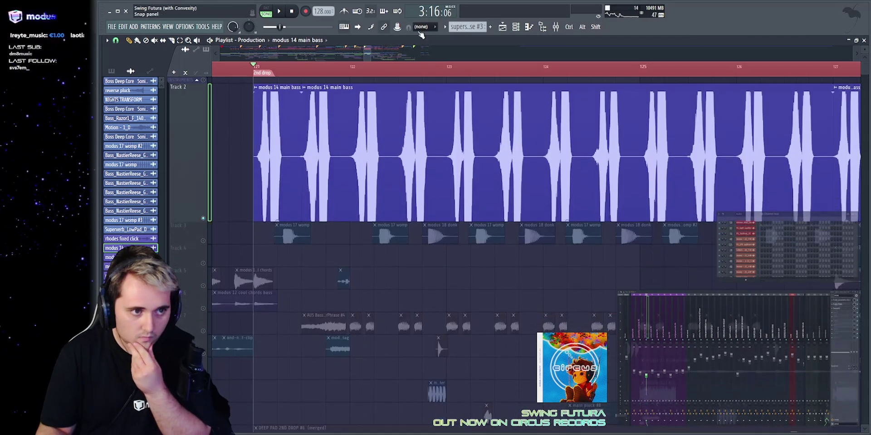
{"action": "left_click_drag", "start_coordinate": [366, 53], "coordinate": [364, 57]}
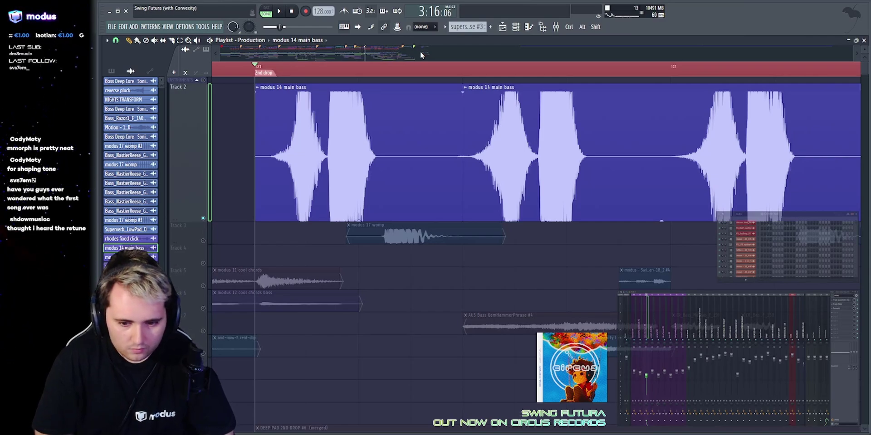
Replay the soloed main bass from midway through bar 122, following its waveform into bar 123.
{"action": "left_click_drag", "start_coordinate": [365, 54], "coordinate": [367, 54]}
{"action": "scroll", "coordinate": [419, 51], "scroll_direction": "down", "scroll_amount": 15}
{"action": "left_click", "coordinate": [380, 73]}
{"action": "key", "text": "space"}
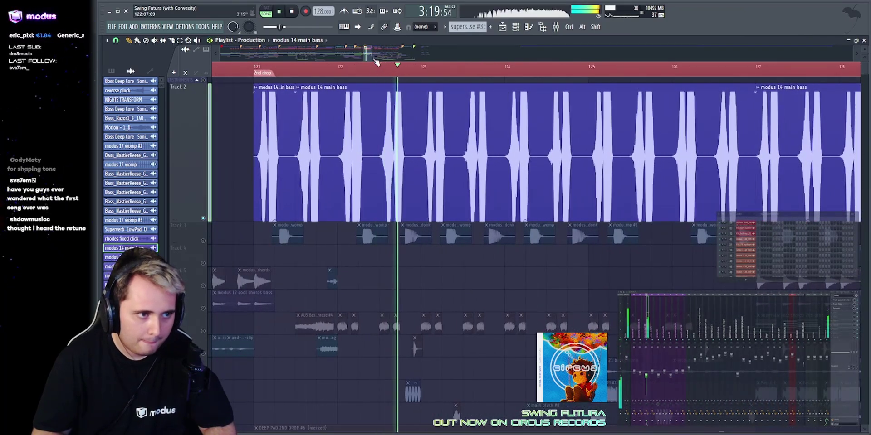
{"action": "scroll", "coordinate": [372, 57], "scroll_direction": "up", "scroll_amount": 2}
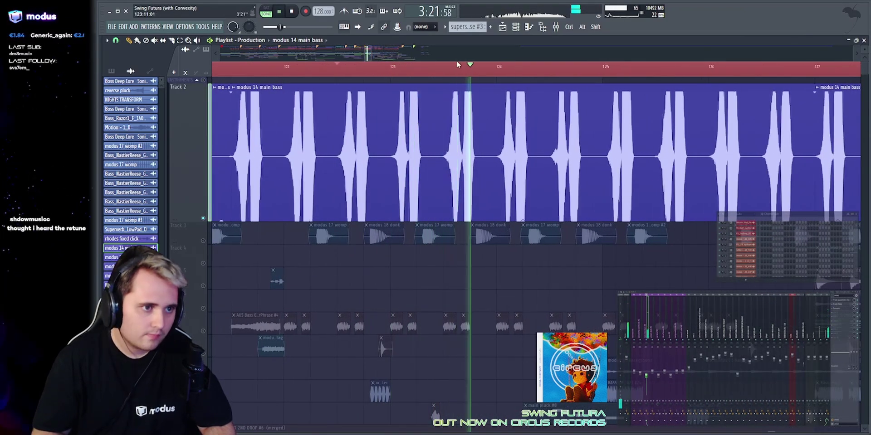
{"action": "key", "text": "space"}
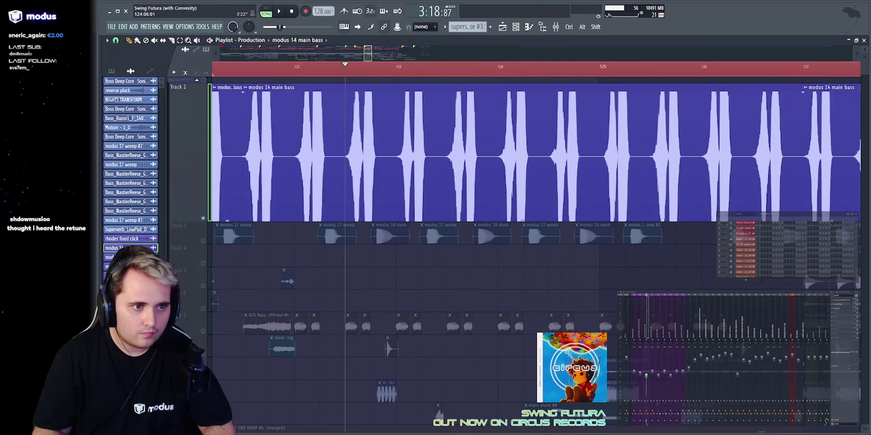
{"action": "scroll", "coordinate": [535, 55], "scroll_direction": "down", "scroll_amount": 2}
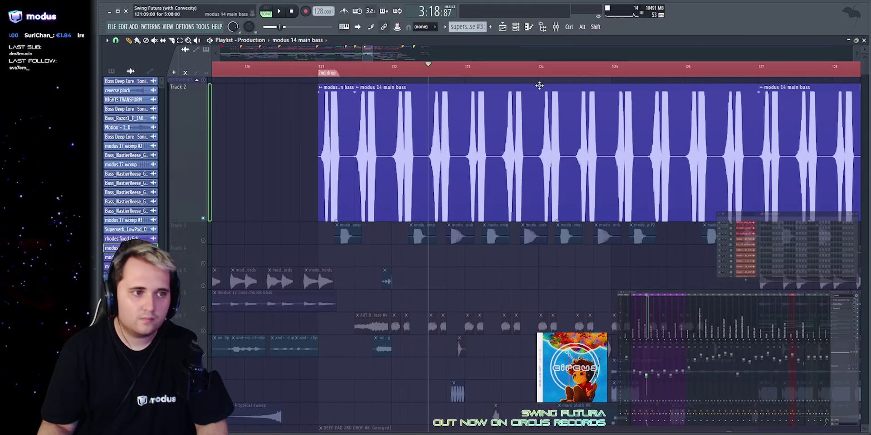
{"action": "scroll", "coordinate": [528, 81], "scroll_direction": "up", "scroll_amount": 5}
{"action": "scroll", "coordinate": [530, 78], "scroll_direction": "down", "scroll_amount": 2}
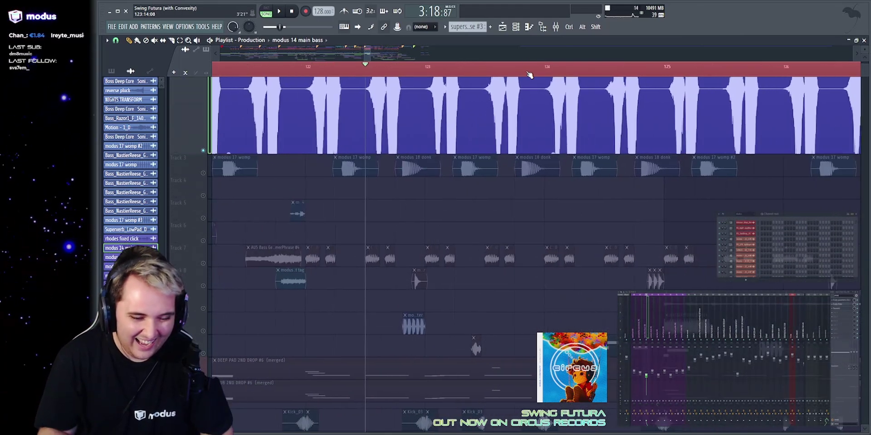
{"action": "scroll", "coordinate": [567, 152], "scroll_direction": "up", "scroll_amount": 2}
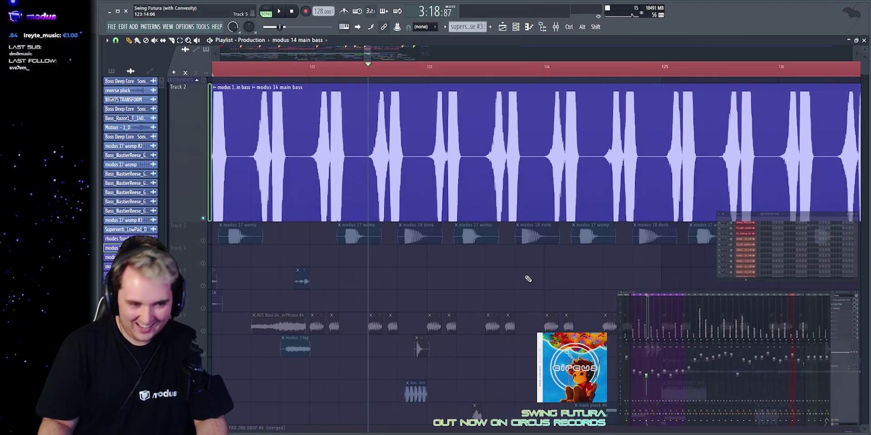
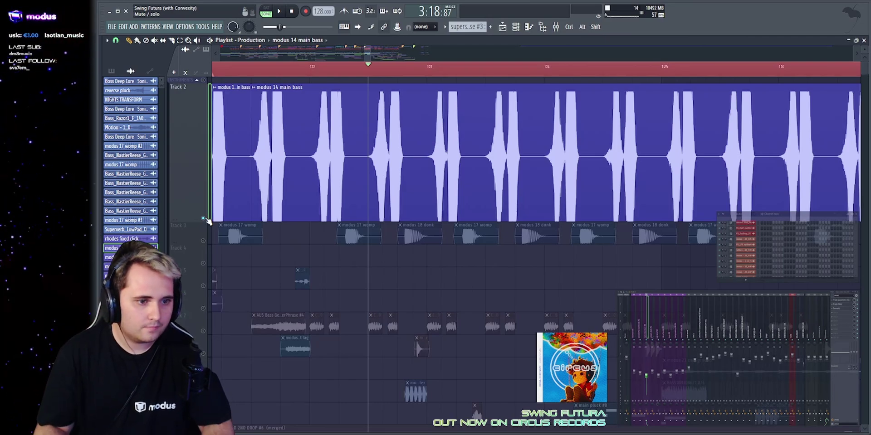
{"action": "scroll", "coordinate": [208, 215], "scroll_direction": "down", "scroll_amount": 3}
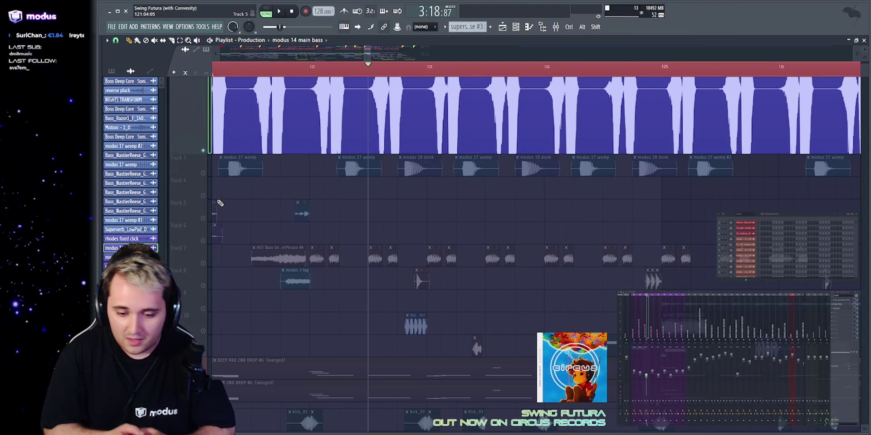
Move the playback position slightly earlier in bar 122 and save the project.
{"action": "key", "text": "ctrl+s"}
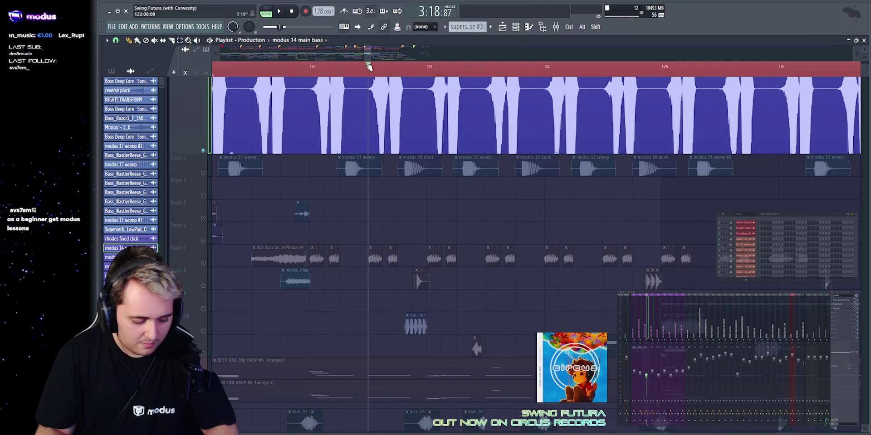
{"action": "left_click_drag", "start_coordinate": [368, 69], "coordinate": [363, 74]}
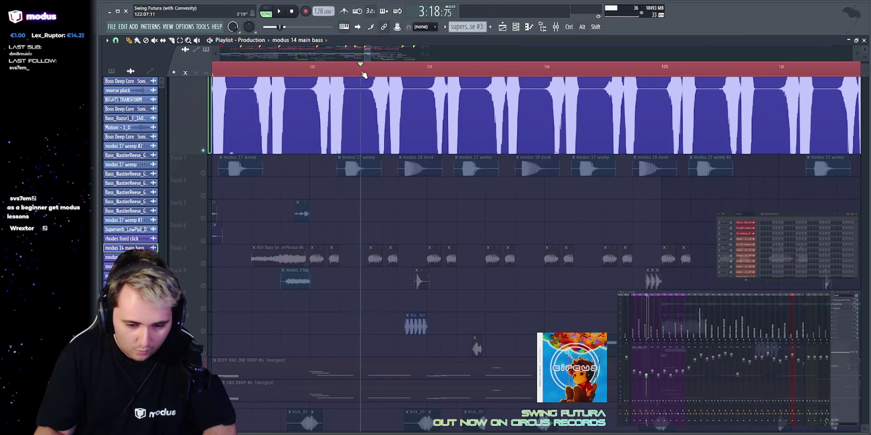
{"action": "scroll", "coordinate": [471, 156], "scroll_direction": "up", "scroll_amount": 3}
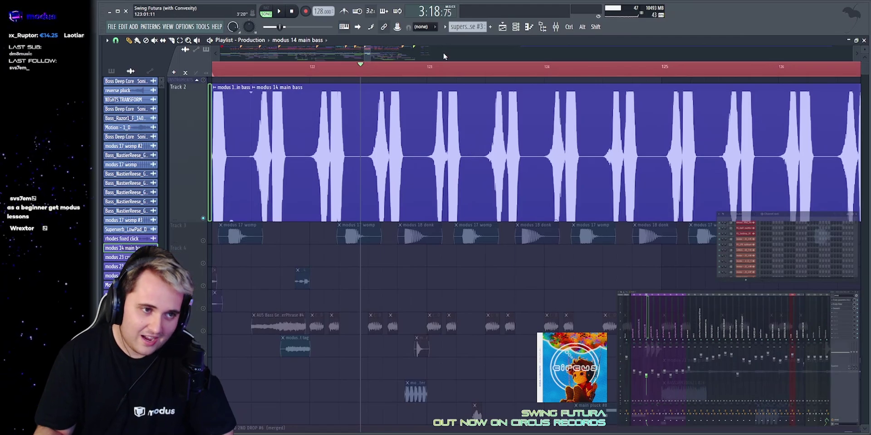
{"action": "mouse_move", "coordinate": [367, 54]}
{"action": "left_mouse_down"}
{"action": "mouse_move", "coordinate": [367, 38]}
{"action": "mouse_move", "coordinate": [367, 50]}
{"action": "left_mouse_up"}
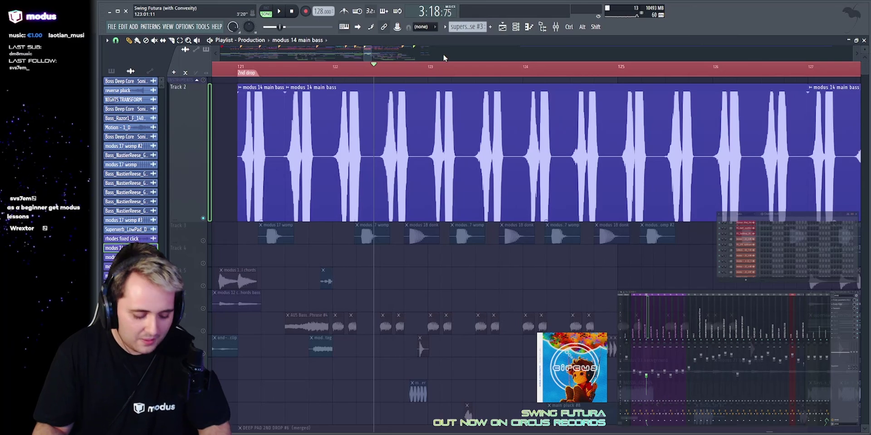
{"action": "key", "text": "ctrl+s"}
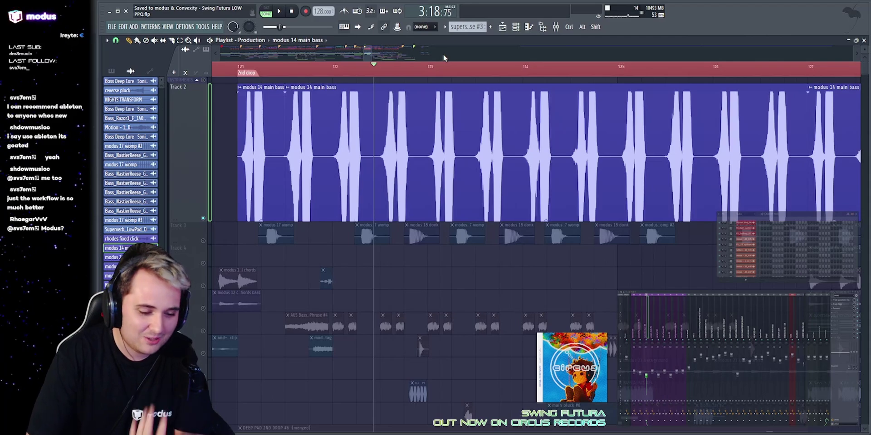
Solo Track 5, cue its short clip late in bar 121 and return the playback position to the 2nd drop marker.
{"action": "scroll", "coordinate": [431, 200], "scroll_direction": "down", "scroll_amount": 4}
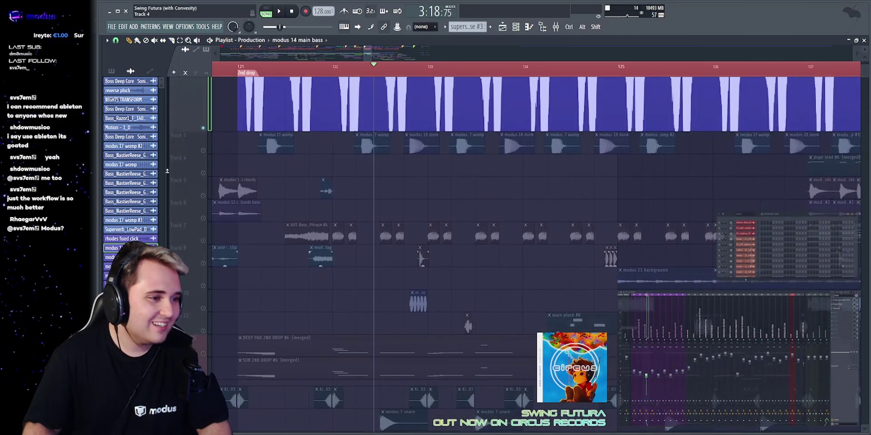
{"action": "right_click", "coordinate": [203, 195]}
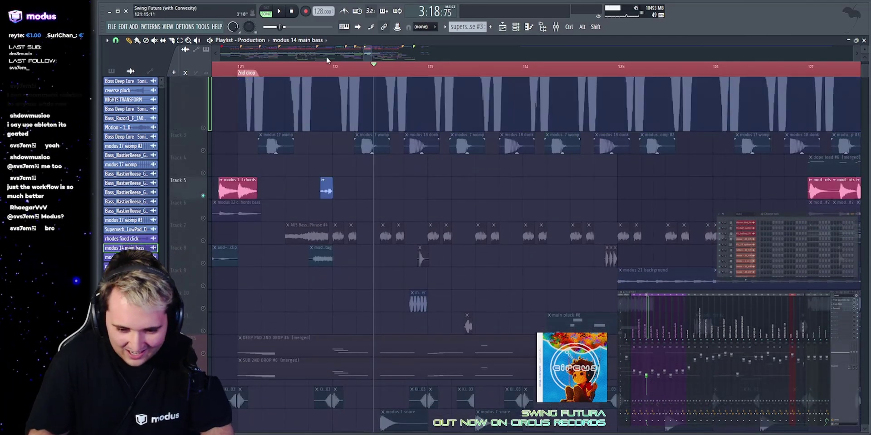
{"action": "left_click", "coordinate": [321, 70]}
{"action": "left_click_drag", "start_coordinate": [370, 52], "coordinate": [352, 54]}
{"action": "scroll", "coordinate": [354, 56], "scroll_direction": "down", "scroll_amount": 4}
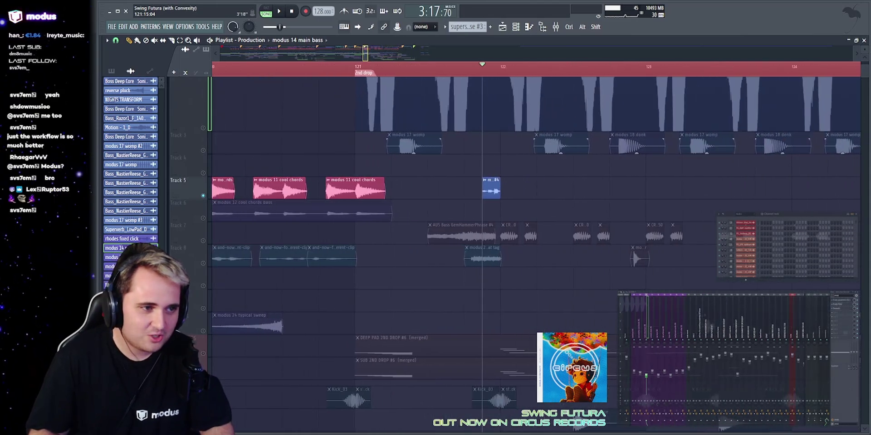
{"action": "left_click", "coordinate": [357, 68]}
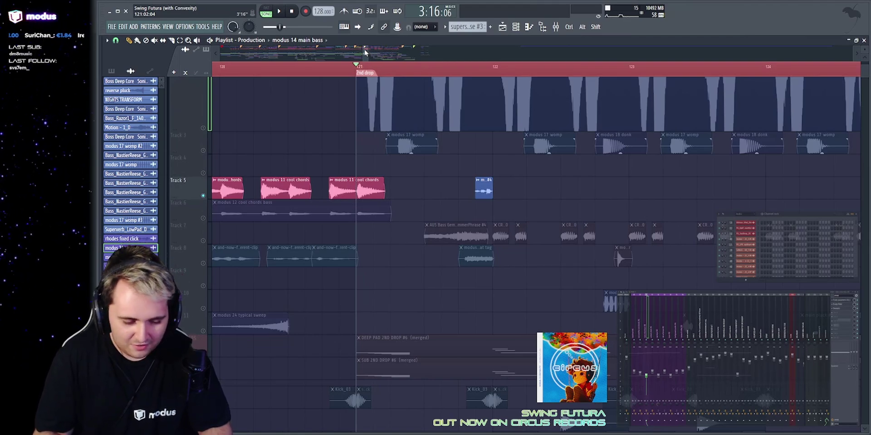
Solo Track 7 and play its Bass GemHammerPhrase and CR_Bass clips from bar 121 into the 2nd drop.
{"action": "scroll", "coordinate": [364, 52], "scroll_direction": "down", "scroll_amount": 3}
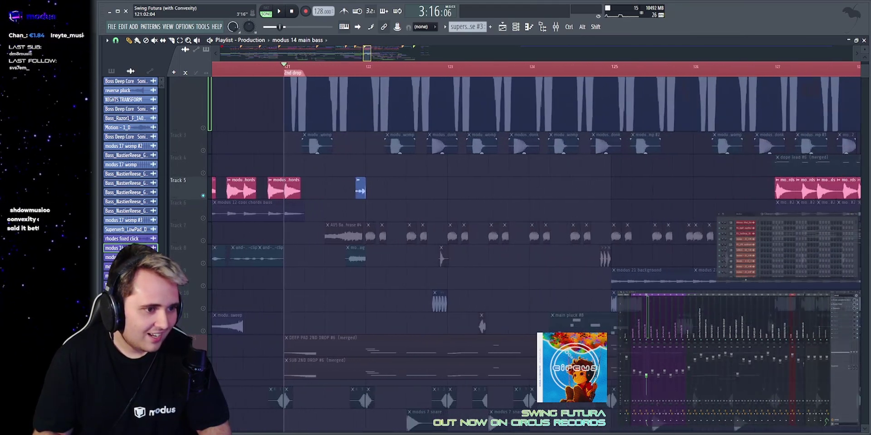
{"action": "scroll", "coordinate": [367, 53], "scroll_direction": "up", "scroll_amount": 2}
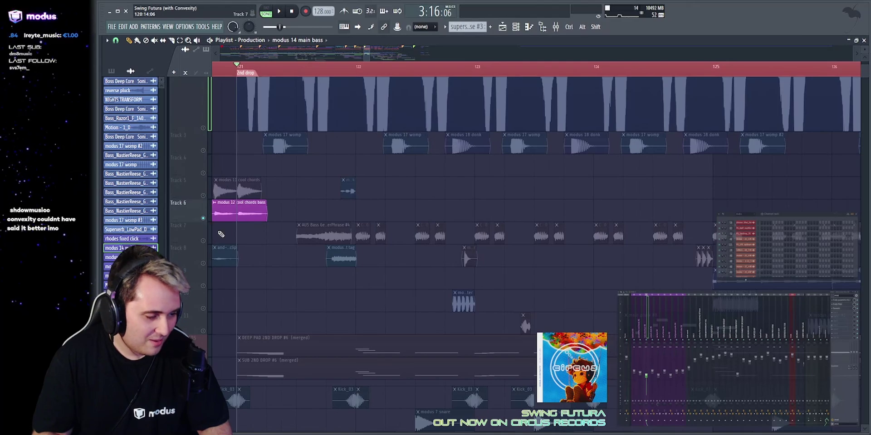
{"action": "right_click", "coordinate": [204, 241]}
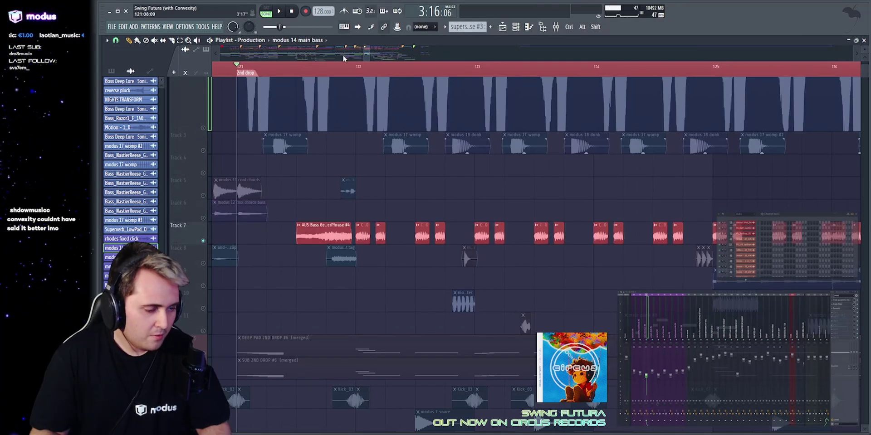
{"action": "scroll", "coordinate": [344, 57], "scroll_direction": "up", "scroll_amount": 2}
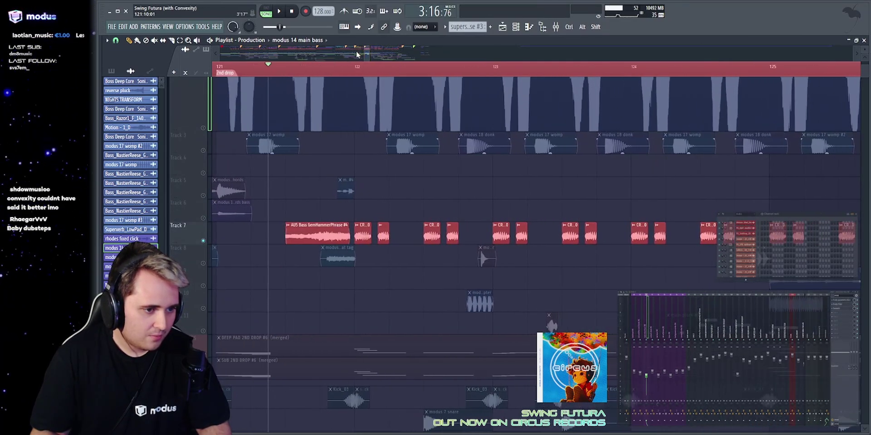
{"action": "key", "text": "space"}
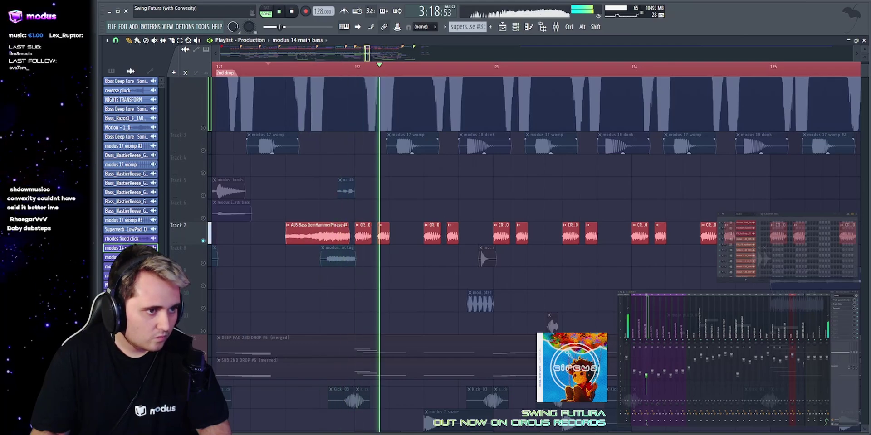
{"action": "scroll", "coordinate": [356, 61], "scroll_direction": "up", "scroll_amount": 2}
{"action": "key", "text": "space"}
{"action": "key", "text": "space"}
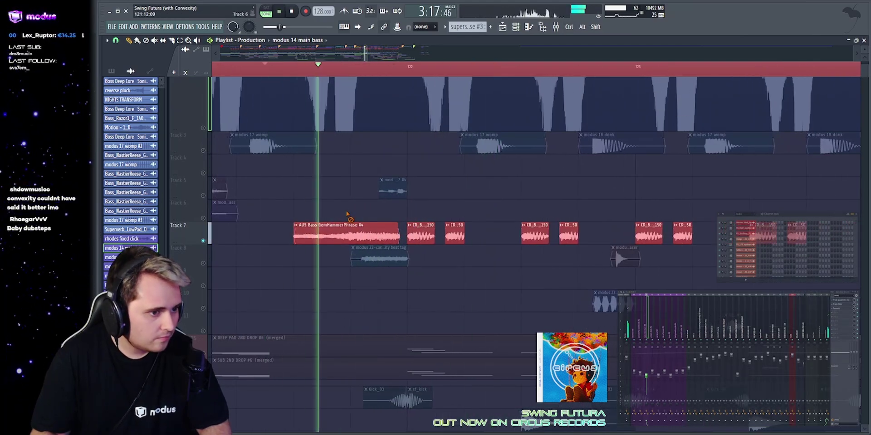
{"action": "scroll", "coordinate": [371, 51], "scroll_direction": "down", "scroll_amount": 3}
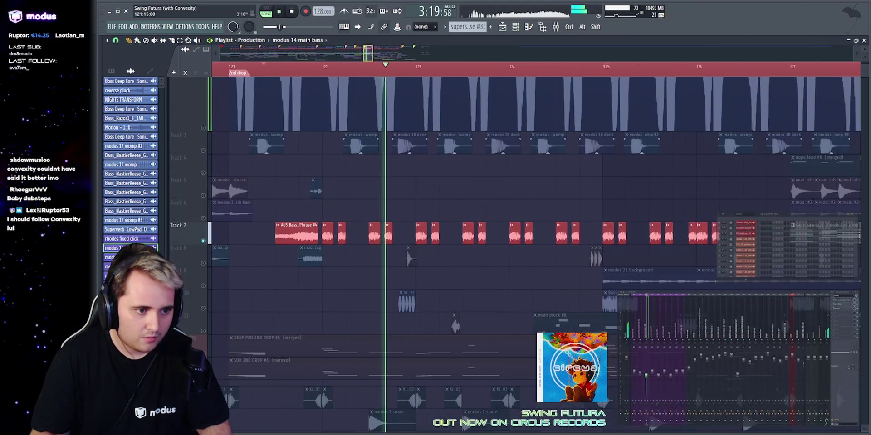
{"action": "scroll", "coordinate": [368, 54], "scroll_direction": "down", "scroll_amount": 1}
{"action": "scroll", "coordinate": [317, 164], "scroll_direction": "down", "scroll_amount": 3}
{"action": "key", "text": "space"}
Solo Track 8 and play the modus 22-convexity beat tag clip from its start late in bar 121.
{"action": "right_click", "coordinate": [202, 195]}
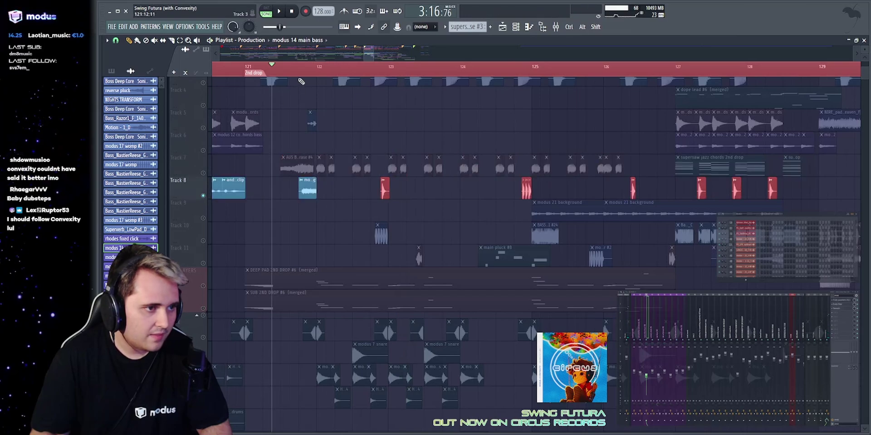
{"action": "left_click", "coordinate": [300, 67]}
{"action": "key", "text": "space"}
{"action": "scroll", "coordinate": [369, 53], "scroll_direction": "up", "scroll_amount": 4}
{"action": "key", "text": "space"}
{"action": "left_click", "coordinate": [455, 187]}
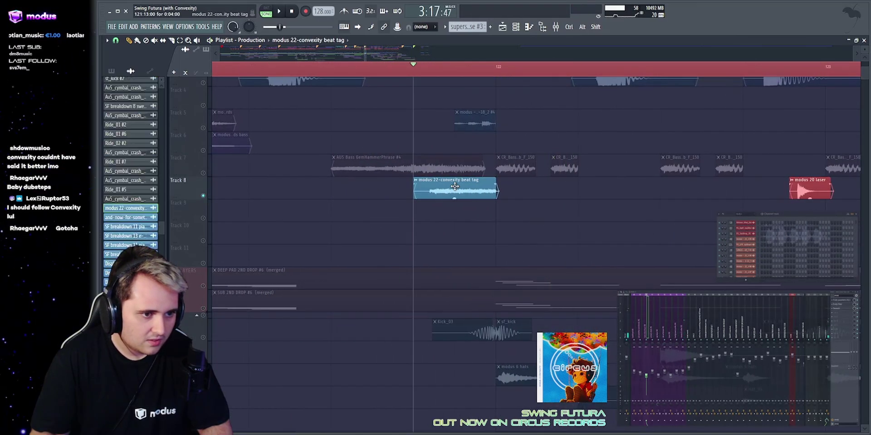
{"action": "key", "text": "space"}
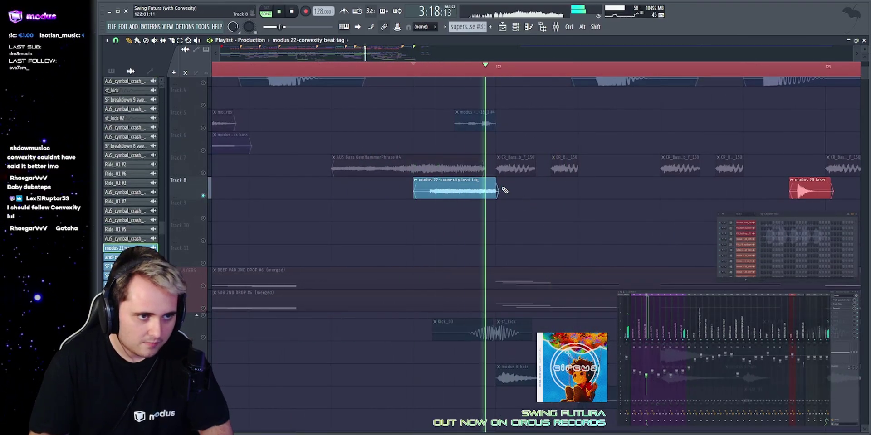
{"action": "key", "text": "space"}
Open the beat tag's sample settings, close them and replay the soloed clip.
{"action": "double_click", "coordinate": [460, 194]}
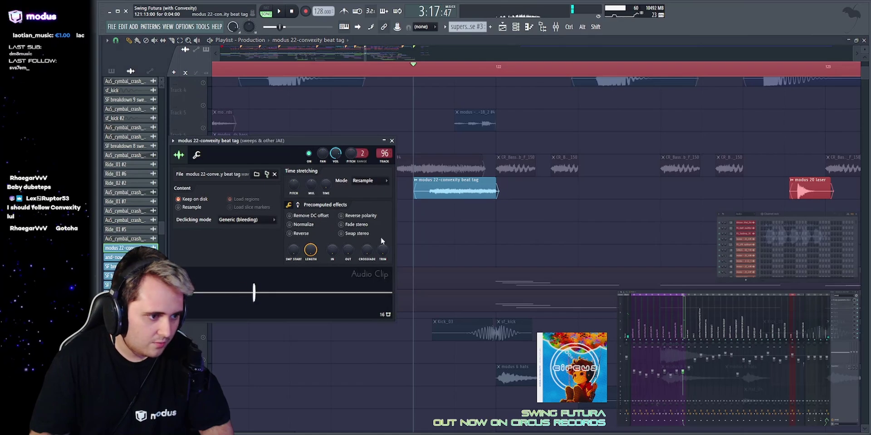
{"action": "key", "text": "Escape"}
{"action": "key", "text": "space"}
{"action": "left_click_drag", "start_coordinate": [366, 52], "coordinate": [367, 48]}
{"action": "key", "text": "space"}
{"action": "key", "text": "space"}
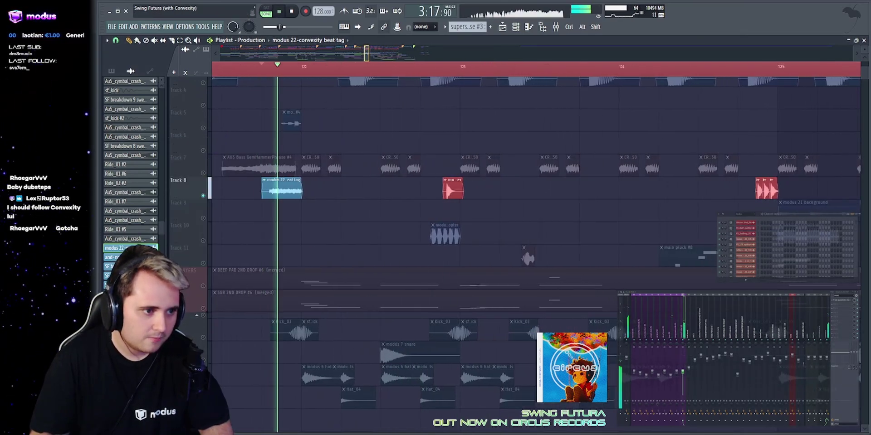
Play the soloed modus 20 laser clip from late in bar 122.
{"action": "left_click", "coordinate": [427, 67]}
{"action": "scroll", "coordinate": [436, 49], "scroll_direction": "up", "scroll_amount": 4}
{"action": "key", "text": "space"}
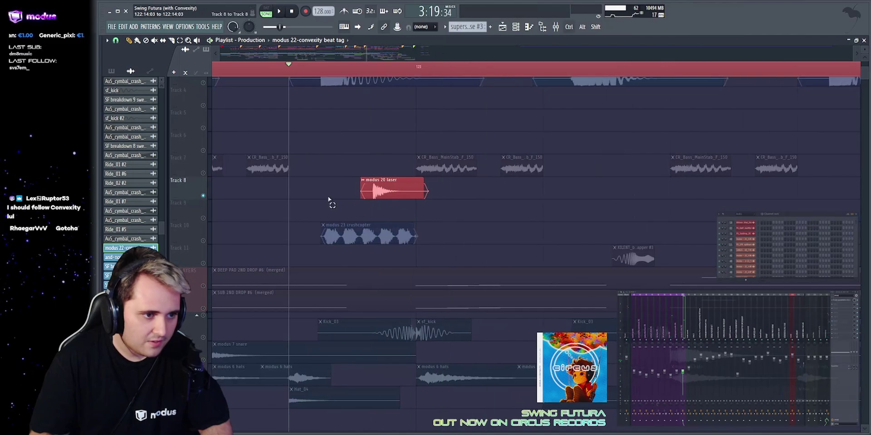
{"action": "key", "text": "space"}
{"action": "scroll", "coordinate": [536, 74], "scroll_direction": "down", "scroll_amount": 3}
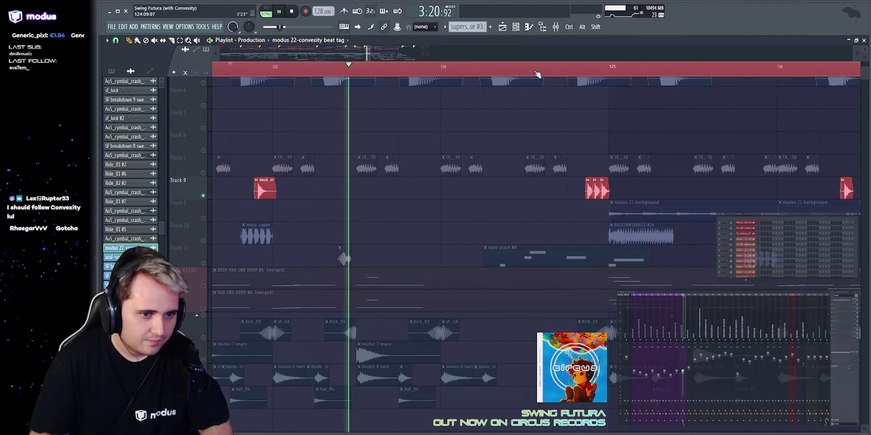
Play the remaining Track 8 laser clips from the end of bar 124 through bar 128 and stop playback.
{"action": "scroll", "coordinate": [536, 74], "scroll_direction": "up", "scroll_amount": 4}
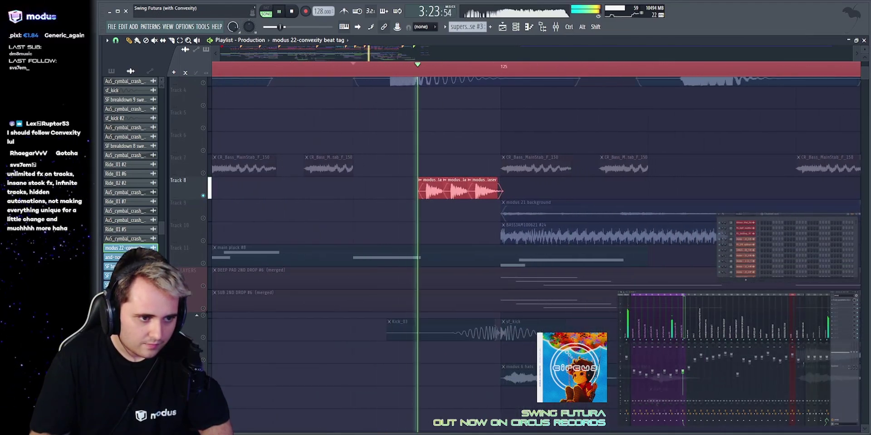
{"action": "scroll", "coordinate": [500, 71], "scroll_direction": "down", "scroll_amount": 7}
{"action": "scroll", "coordinate": [499, 72], "scroll_direction": "up", "scroll_amount": 4}
{"action": "left_click", "coordinate": [476, 68]}
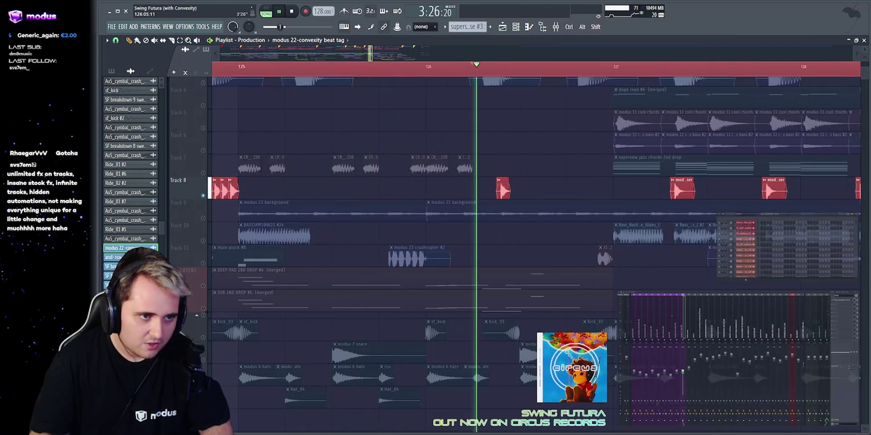
{"action": "left_click_drag", "start_coordinate": [370, 54], "coordinate": [371, 53]}
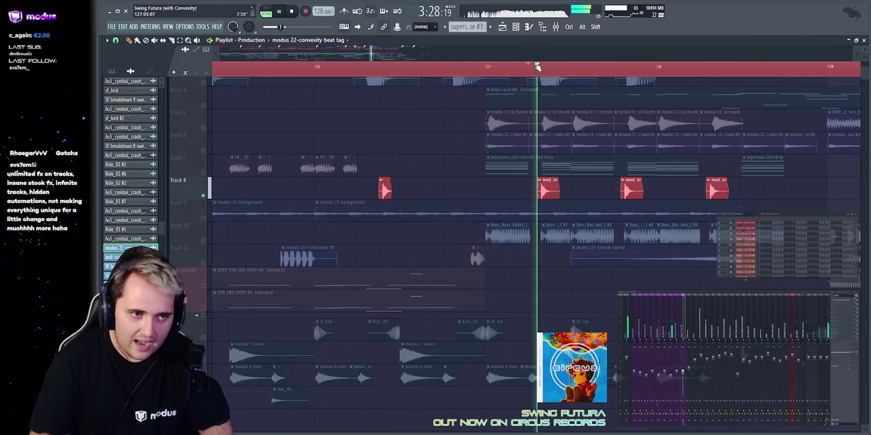
{"action": "scroll", "coordinate": [536, 67], "scroll_direction": "down", "scroll_amount": 3}
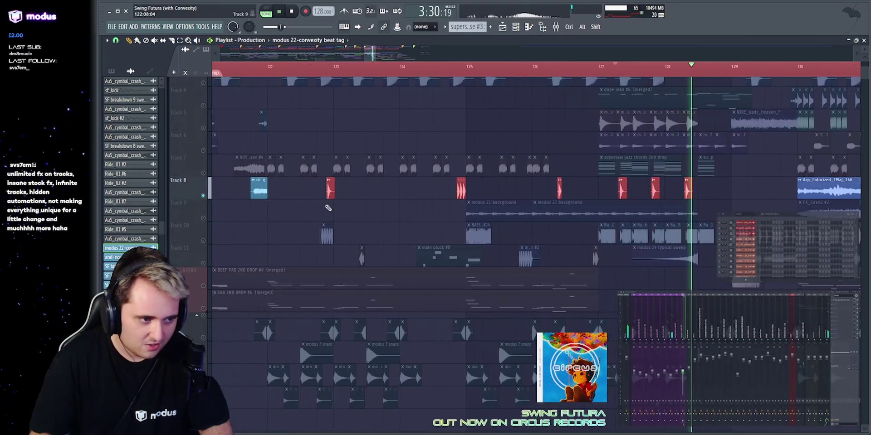
{"action": "key", "text": "space"}
Solo Track 9 and play the modus 21 background clips from bar 125.
{"action": "right_click", "coordinate": [203, 218]}
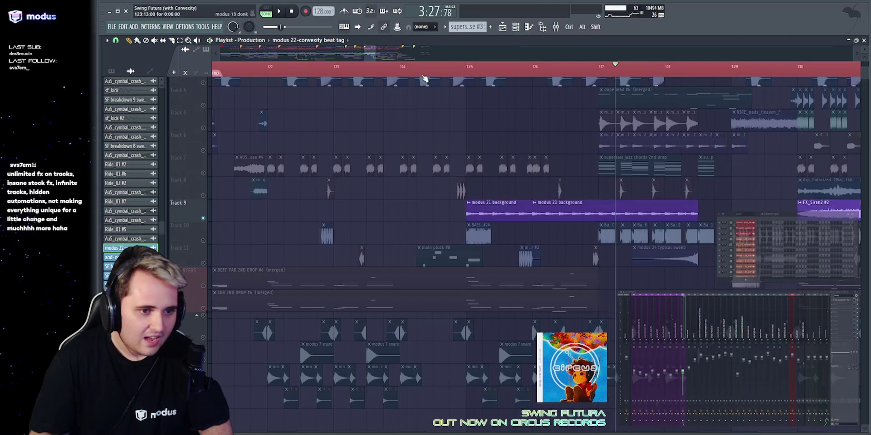
{"action": "left_click", "coordinate": [467, 69]}
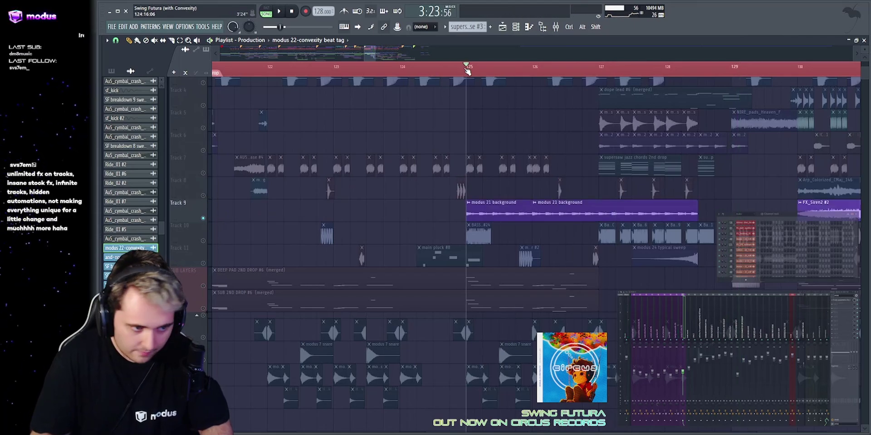
{"action": "key", "text": "space"}
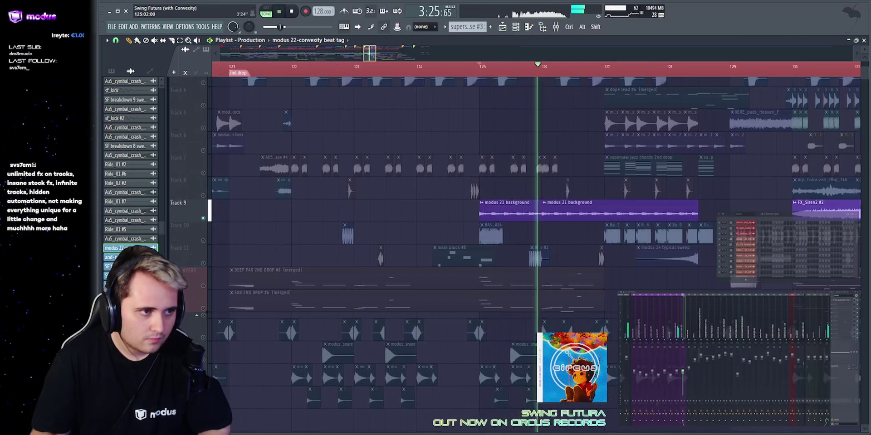
{"action": "scroll", "coordinate": [537, 211], "scroll_direction": "up", "scroll_amount": 2}
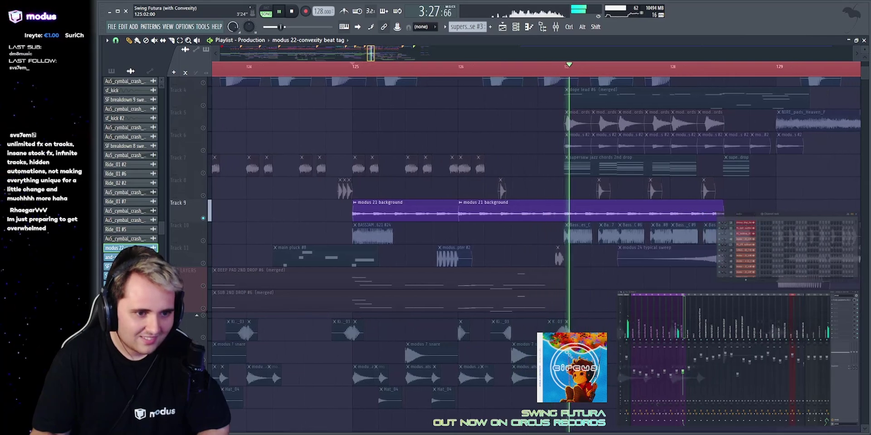
Solo Track 10 and play its BASSJAM clip from bar 125.
{"action": "left_click", "coordinate": [203, 244]}
{"action": "key", "text": "space"}
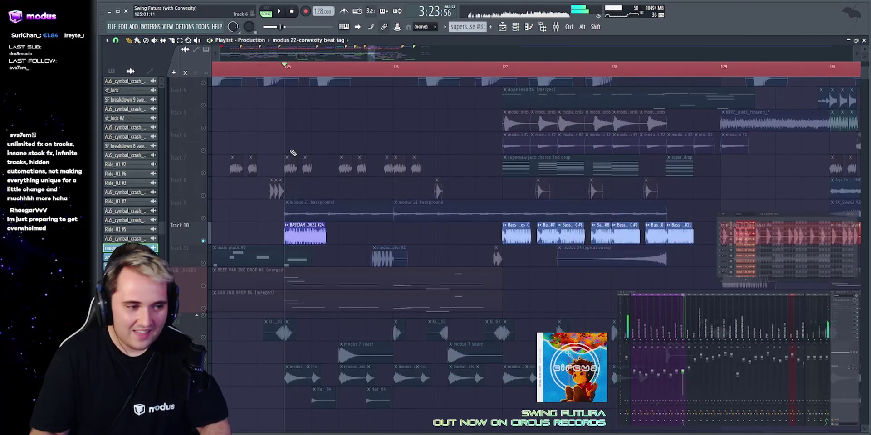
{"action": "scroll", "coordinate": [334, 138], "scroll_direction": "up", "scroll_amount": 3}
{"action": "key", "text": "space"}
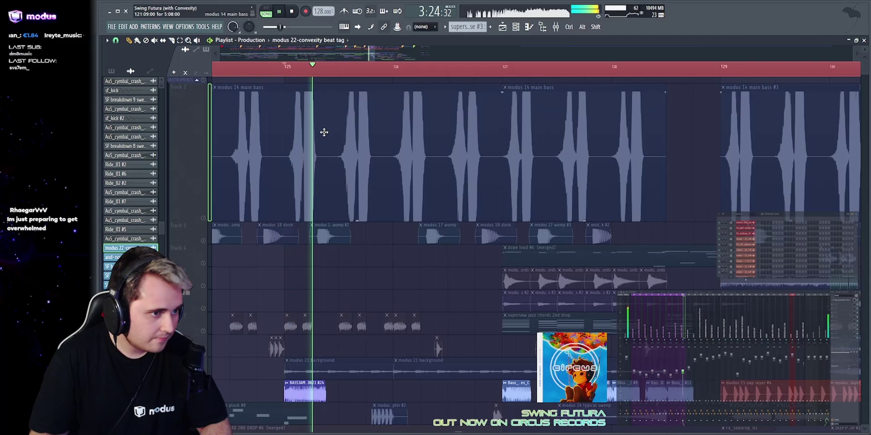
Stop playback, re-enable all tracks and bring the whole 2nd drop arrangement into view.
{"action": "key", "text": "space"}
{"action": "left_click", "coordinate": [204, 81]}
{"action": "left_click_drag", "start_coordinate": [299, 66], "coordinate": [518, 66]}
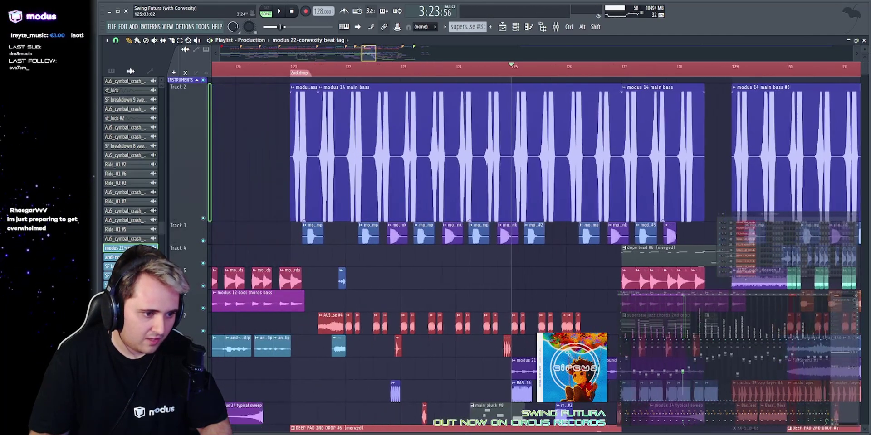
{"action": "scroll", "coordinate": [621, 179], "scroll_direction": "down", "scroll_amount": 3}
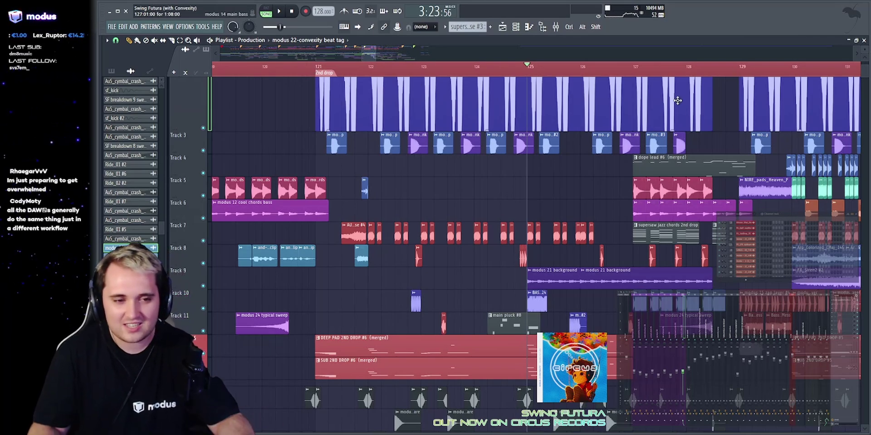
Play the 2nd drop from bar 121 with all tracks enabled and stop playback.
{"action": "left_click", "coordinate": [320, 65]}
{"action": "key", "text": "space"}
{"action": "scroll", "coordinate": [490, 259], "scroll_direction": "up", "scroll_amount": 3}
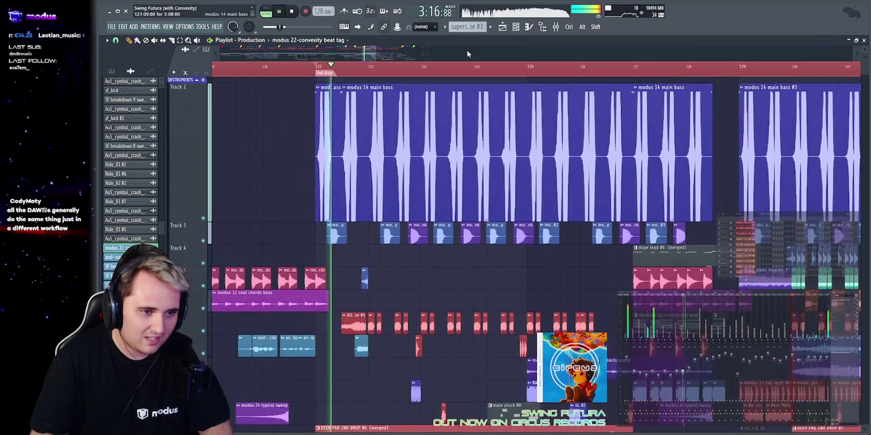
{"action": "scroll", "coordinate": [439, 340], "scroll_direction": "down", "scroll_amount": 3}
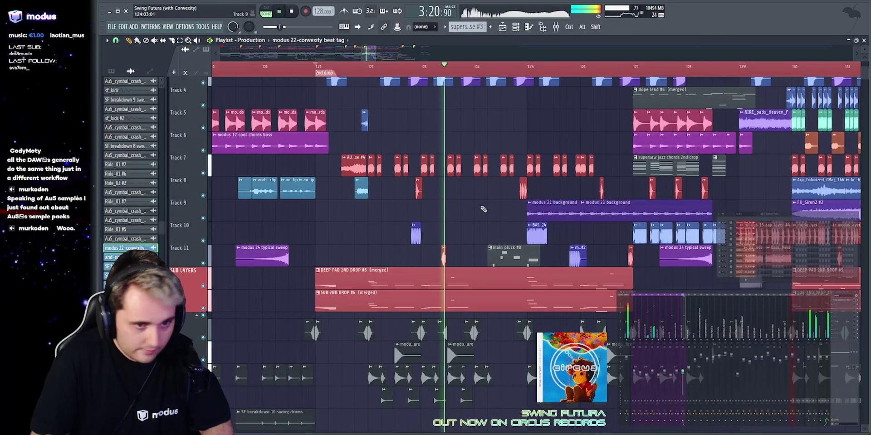
{"action": "scroll", "coordinate": [459, 67], "scroll_direction": "up", "scroll_amount": 4}
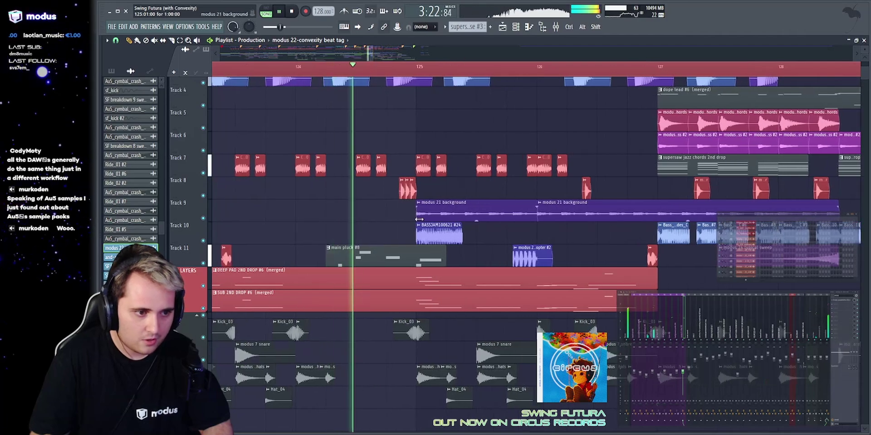
{"action": "left_click", "coordinate": [493, 239], "text": "ctrl"}
{"action": "scroll", "coordinate": [462, 50], "scroll_direction": "up", "scroll_amount": 3}
{"action": "key", "text": "space"}
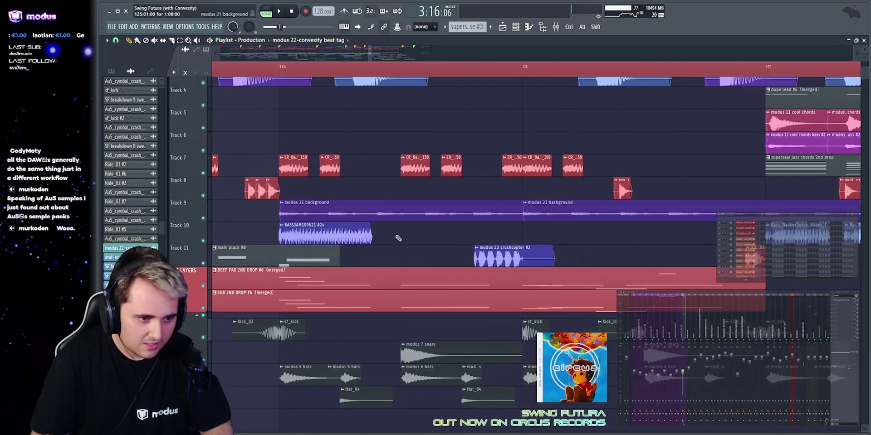
Solo Track 11 and play its modus 23 crushcopter clip from just before bar 126.
{"action": "left_click", "coordinate": [202, 263], "text": "ctrl"}
{"action": "left_click", "coordinate": [465, 71]}
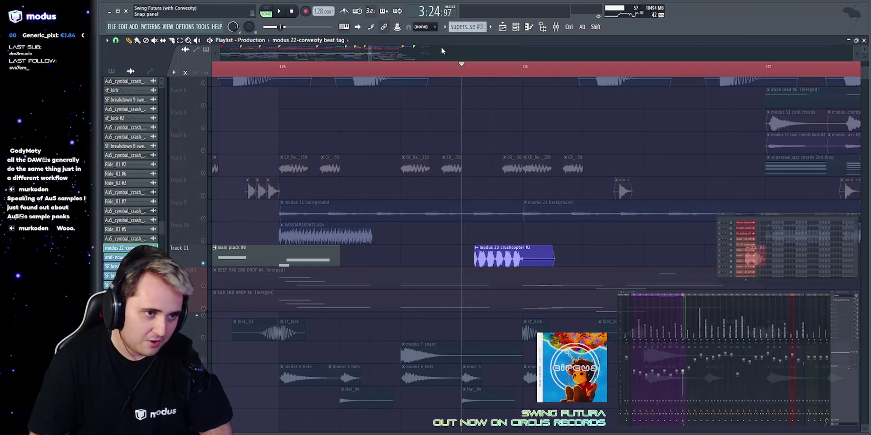
{"action": "left_click_drag", "start_coordinate": [370, 52], "coordinate": [365, 54]}
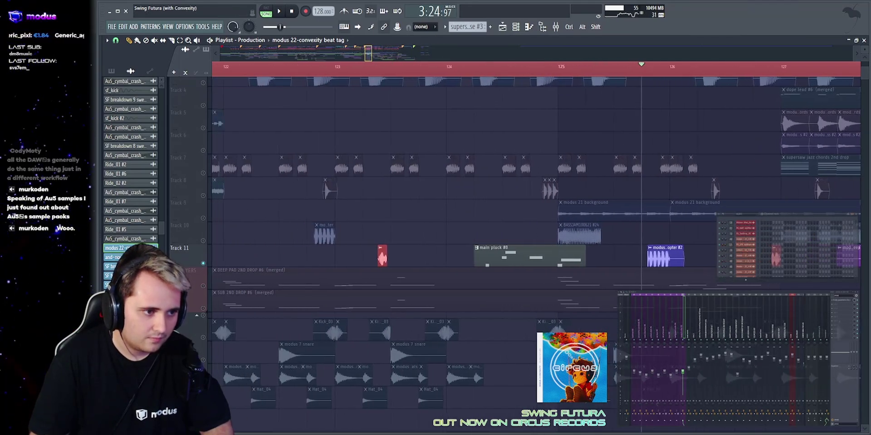
{"action": "mouse_move", "coordinate": [262, 210]}
{"action": "left_mouse_down"}
{"action": "mouse_move", "coordinate": [221, 198]}
{"action": "mouse_move", "coordinate": [272, 188]}
{"action": "left_mouse_up"}
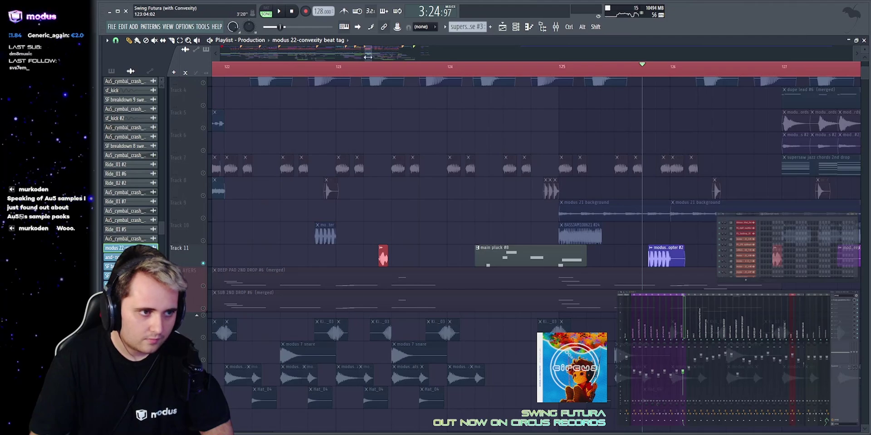
{"action": "key", "text": "space"}
{"action": "left_click_drag", "start_coordinate": [366, 54], "coordinate": [369, 54]}
{"action": "key", "text": "space"}
Re-enable all tracks, play the full mix around bar 126 and stop playback.
{"action": "left_click", "coordinate": [203, 196]}
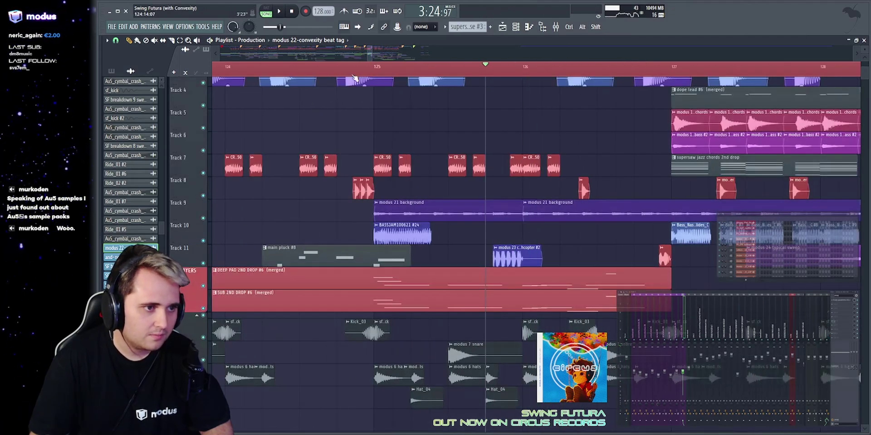
{"action": "key", "text": "space"}
{"action": "left_click_drag", "start_coordinate": [372, 54], "coordinate": [373, 54]}
{"action": "key", "text": "space"}
{"action": "key", "text": "space"}
{"action": "key", "text": "space"}
{"action": "key", "text": "space"}
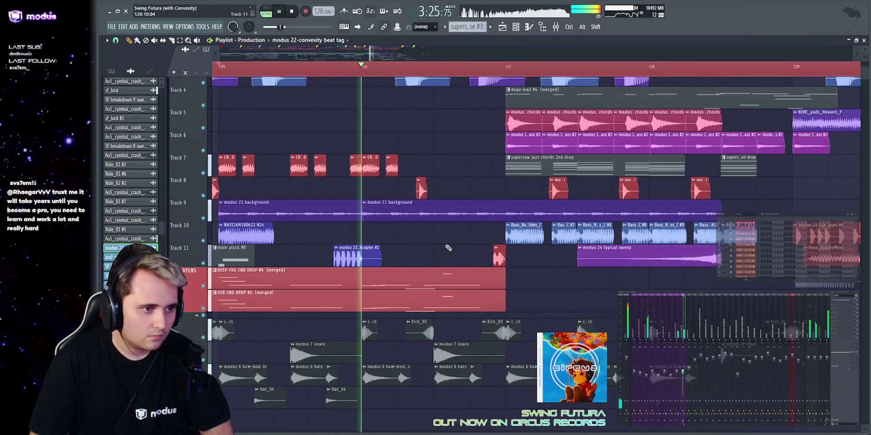
{"action": "scroll", "coordinate": [447, 248], "scroll_direction": "up", "scroll_amount": 4}
{"action": "scroll", "coordinate": [447, 234], "scroll_direction": "down", "scroll_amount": 2}
{"action": "key", "text": "space"}
Solo the SUB LAYERS and SUB tracks together, play their 2nd drop patterns from bar 125 and stop playback.
{"action": "scroll", "coordinate": [446, 233], "scroll_direction": "down", "scroll_amount": 5}
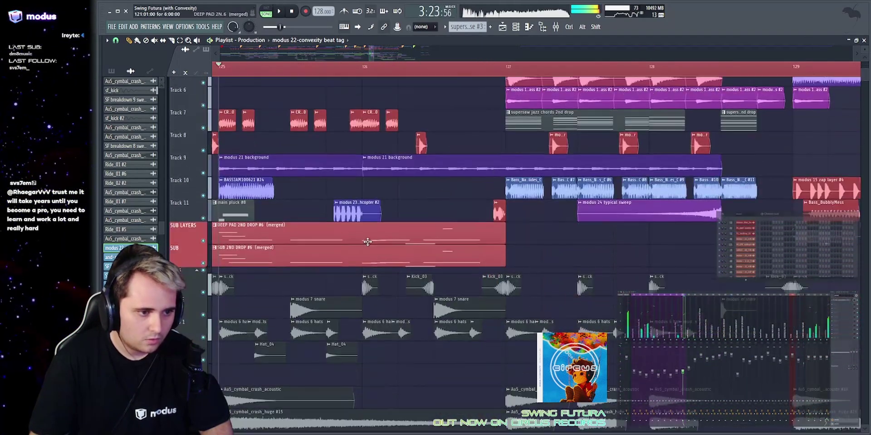
{"action": "left_click", "coordinate": [203, 240], "text": "ctrl"}
{"action": "left_click", "coordinate": [203, 263]}
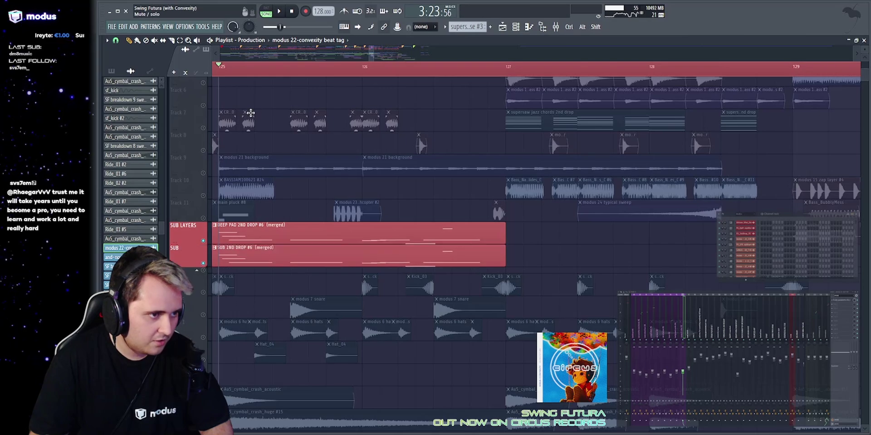
{"action": "key", "text": "space"}
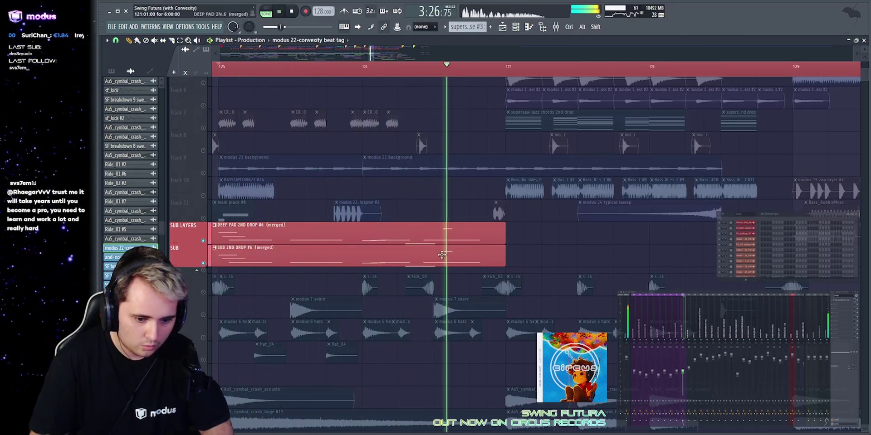
{"action": "key", "text": "space"}
Re-enable all tracks, play the full arrangement from bar 126 and stop playback.
{"action": "right_click", "coordinate": [204, 221]}
{"action": "key", "text": "space"}
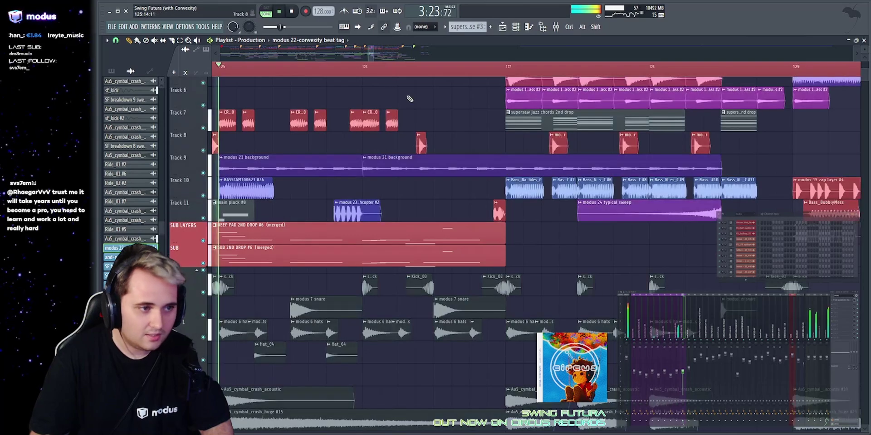
{"action": "left_click", "coordinate": [365, 72]}
{"action": "left_click_drag", "start_coordinate": [374, 54], "coordinate": [376, 54]}
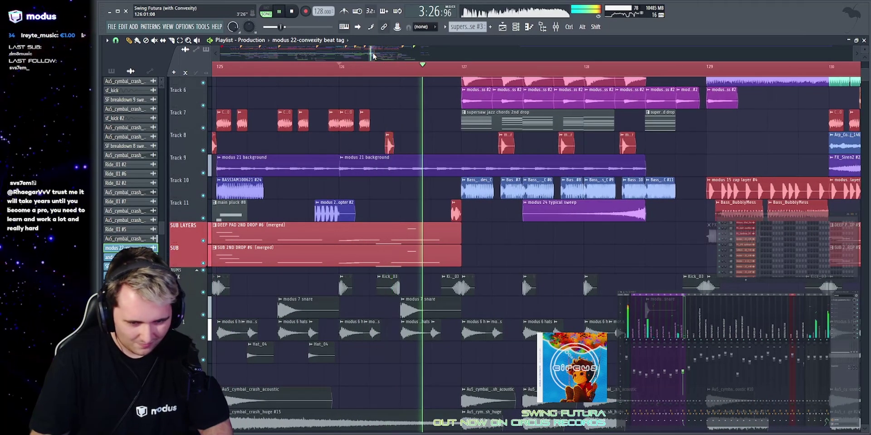
{"action": "key", "text": "space"}
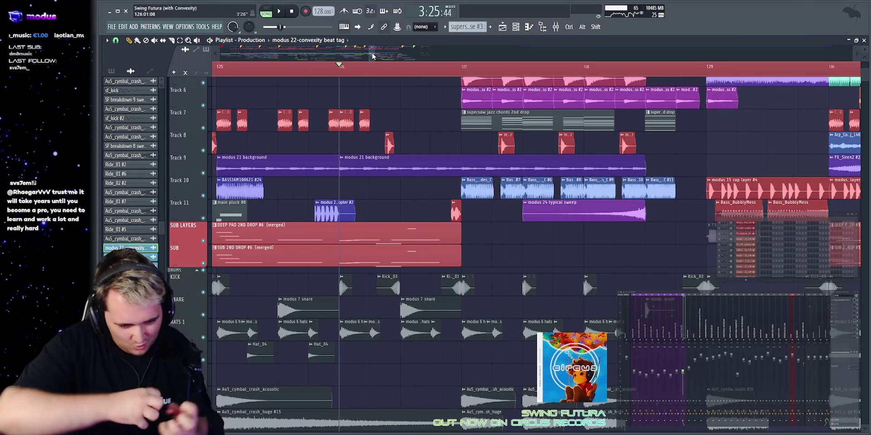
Replay the full mix from bar 126 through bar 128 and stop playback.
{"action": "key", "text": "space"}
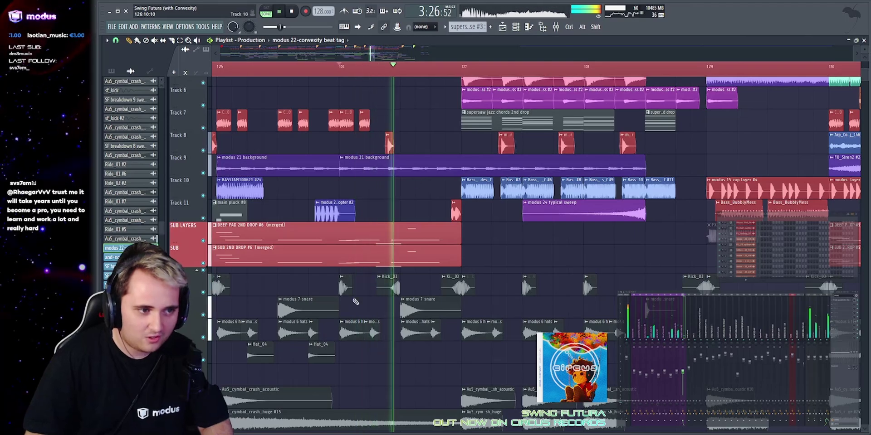
{"action": "scroll", "coordinate": [412, 203], "scroll_direction": "up", "scroll_amount": 5}
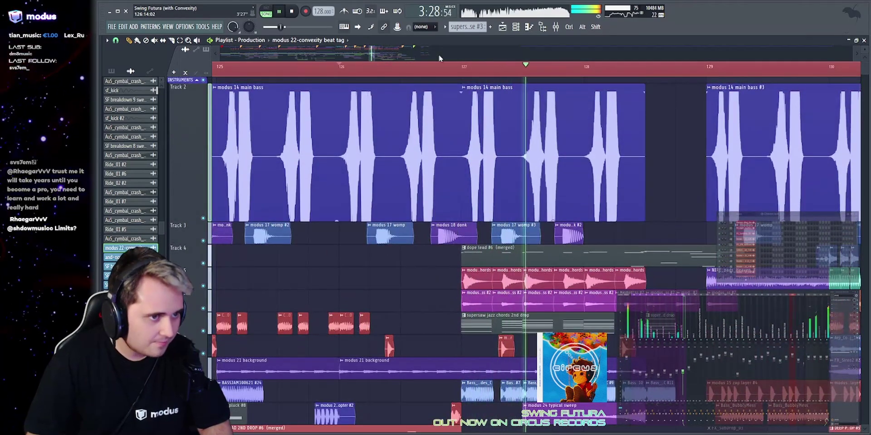
{"action": "scroll", "coordinate": [476, 263], "scroll_direction": "down", "scroll_amount": 5, "text": "ctrl"}
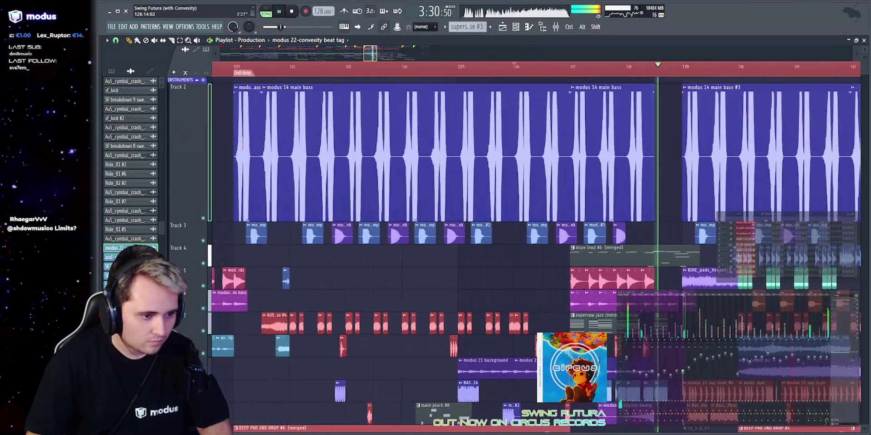
{"action": "scroll", "coordinate": [476, 263], "scroll_direction": "down", "scroll_amount": 5}
{"action": "key", "text": "space"}
Solo the KICK track and play it from the 2nd drop marker at bar 121.
{"action": "scroll", "coordinate": [475, 263], "scroll_direction": "up", "scroll_amount": 4, "text": "ctrl"}
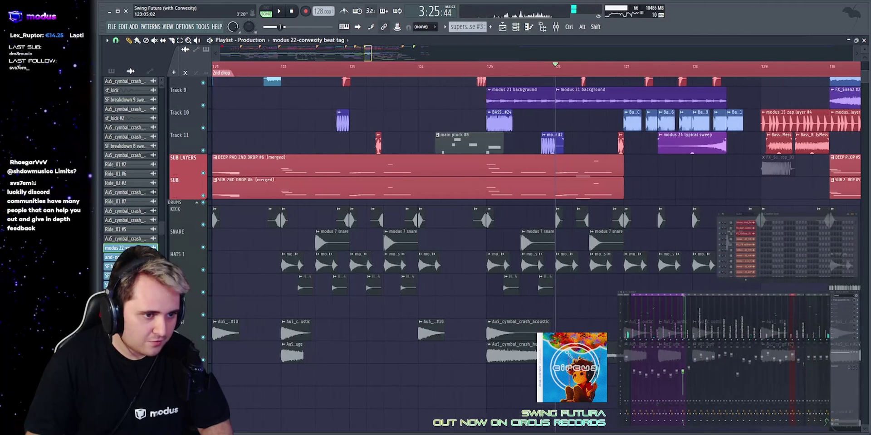
{"action": "left_click_drag", "start_coordinate": [366, 54], "coordinate": [364, 65]}
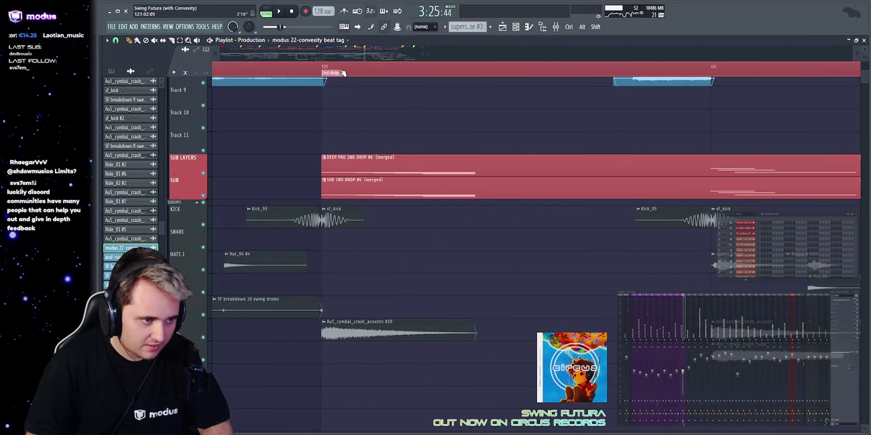
{"action": "left_click", "coordinate": [319, 67]}
{"action": "right_click", "coordinate": [203, 225]}
{"action": "scroll", "coordinate": [457, 233], "scroll_direction": "down", "scroll_amount": 3, "text": "ctrl"}
{"action": "key", "text": "space"}
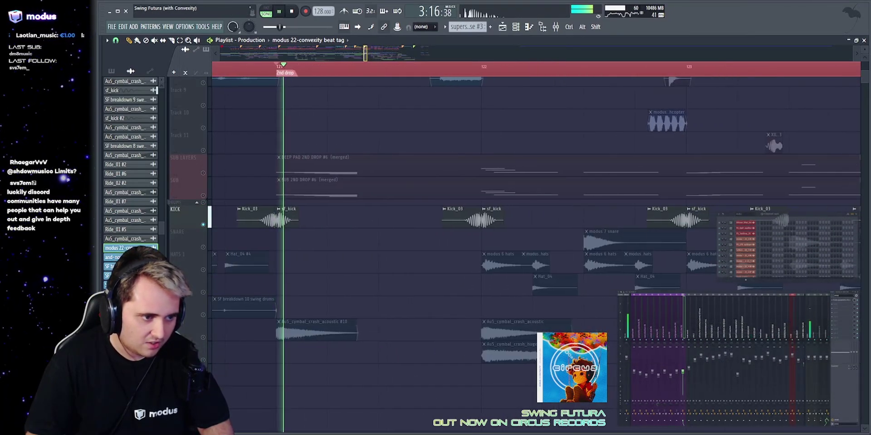
Solo the SNARE track, play the modus 7 snare clip in bar 122 and stop playback.
{"action": "right_click", "coordinate": [203, 247]}
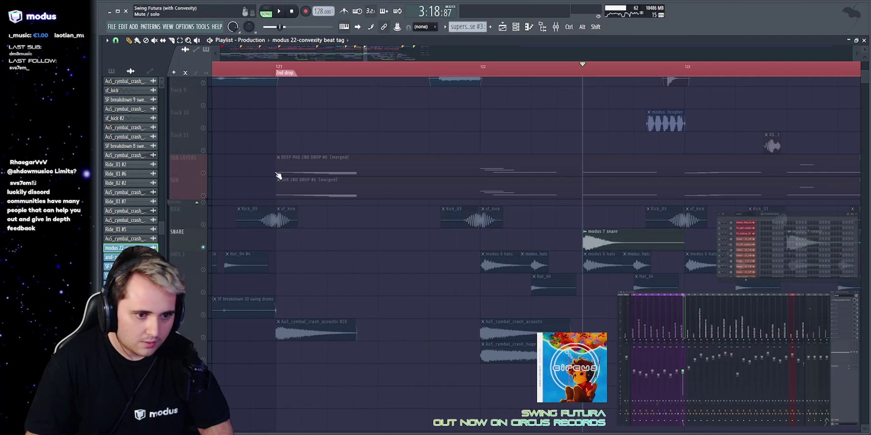
{"action": "key", "text": "space"}
{"action": "scroll", "coordinate": [414, 54], "scroll_direction": "up", "scroll_amount": 3, "text": "ctrl"}
{"action": "key", "text": "space"}
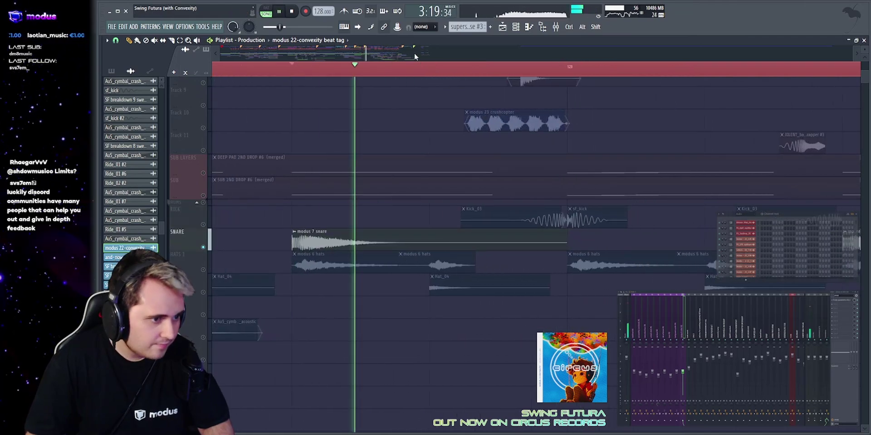
{"action": "key", "text": "space"}
Set the playhead just before the first modus 7 snare clip, inspect that clip and replay it.
{"action": "left_click", "coordinate": [225, 67]}
{"action": "left_click", "coordinate": [418, 239]}
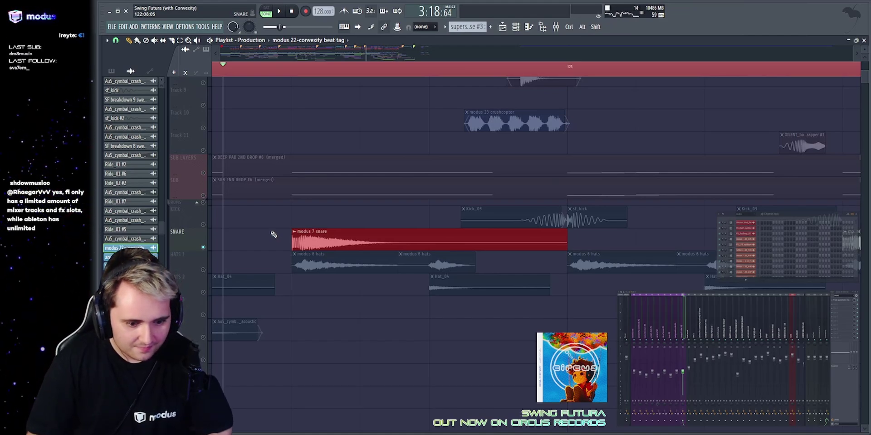
{"action": "left_click", "coordinate": [341, 96]}
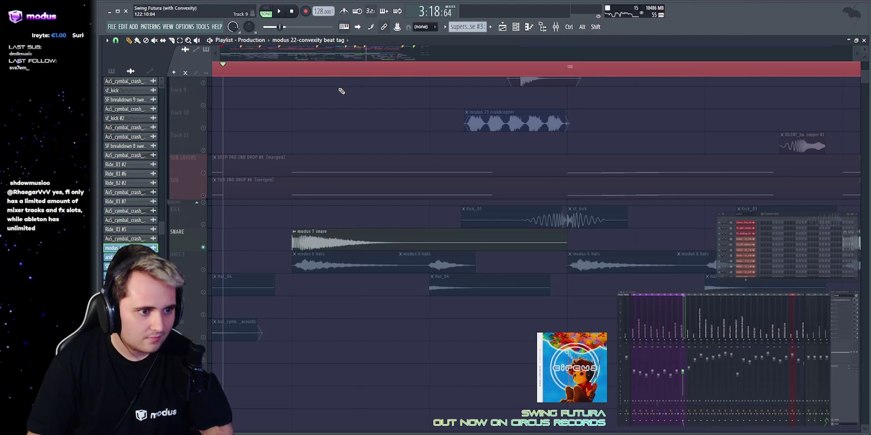
{"action": "key", "text": "space"}
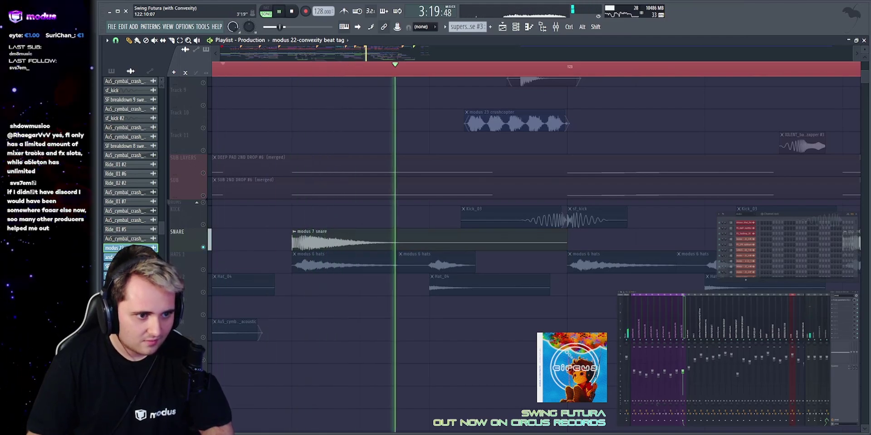
{"action": "key", "text": "space"}
Play the soloed snare once more with its neighbouring clips around bar 122 in view, then stop playback.
{"action": "scroll", "coordinate": [347, 70], "scroll_direction": "down", "scroll_amount": 3}
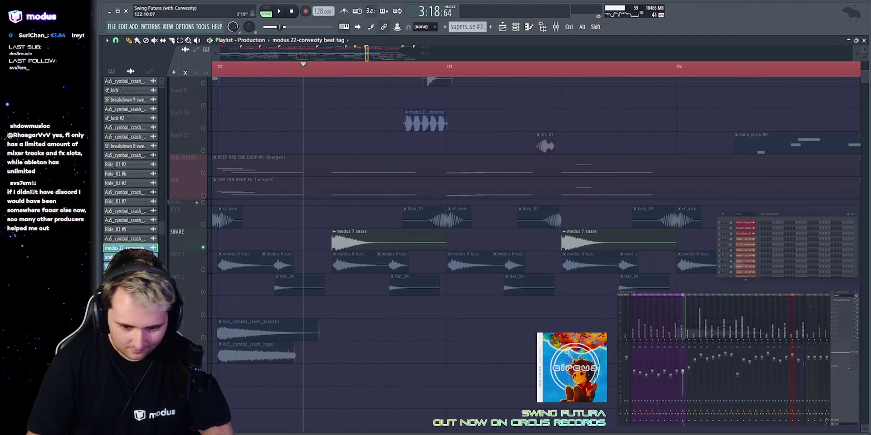
{"action": "scroll", "coordinate": [535, 254], "scroll_direction": "down", "scroll_amount": 1}
{"action": "scroll", "coordinate": [378, 68], "scroll_direction": "up", "scroll_amount": 2}
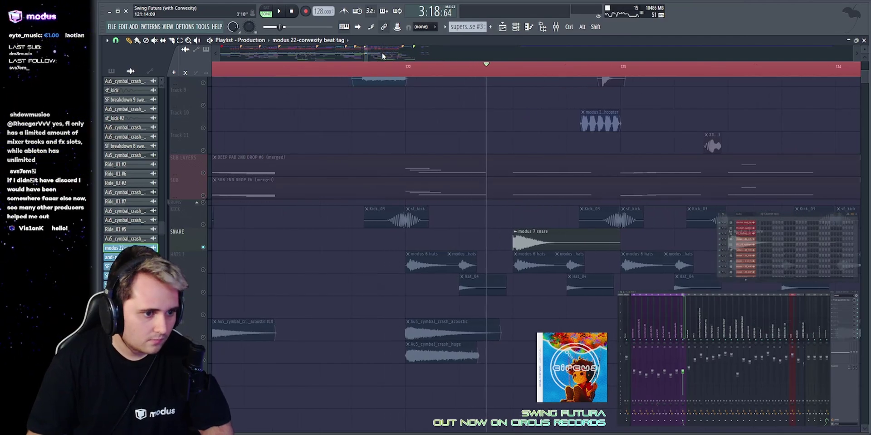
{"action": "scroll", "coordinate": [381, 53], "scroll_direction": "up", "scroll_amount": 2}
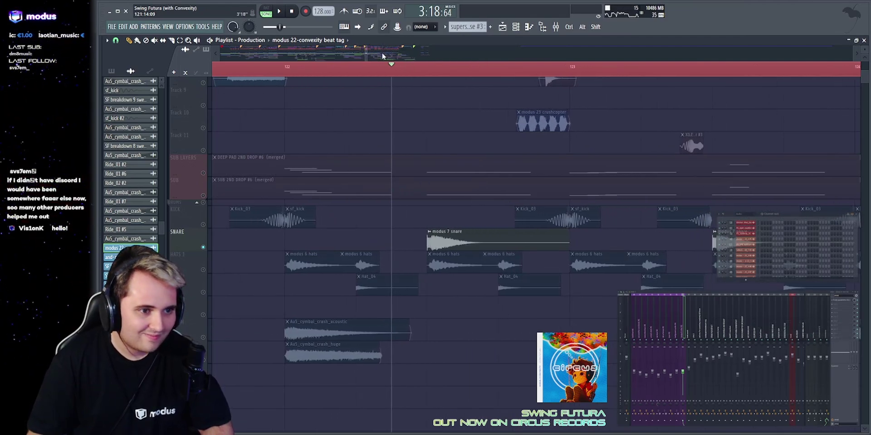
{"action": "key", "text": "space"}
{"action": "scroll", "coordinate": [382, 53], "scroll_direction": "down", "scroll_amount": 2}
{"action": "key", "text": "space"}
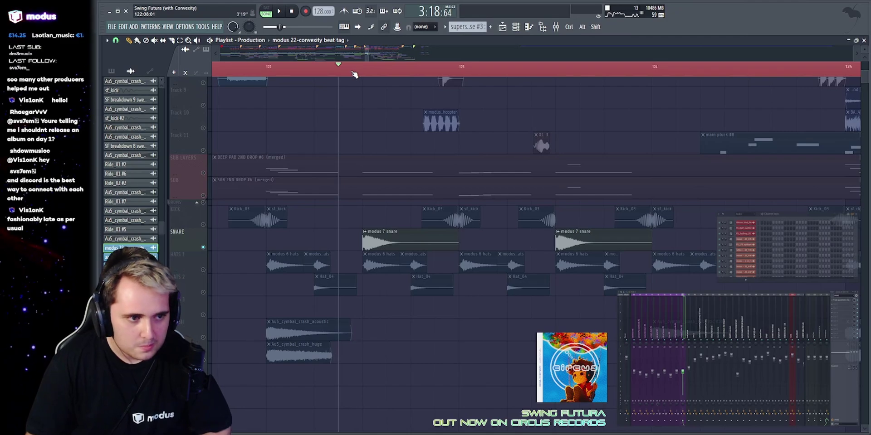
Solo the HATS 1 track, inspect its modus 6 hats clips and play them from bar 122.
{"action": "scroll", "coordinate": [272, 182], "scroll_direction": "down", "scroll_amount": 3}
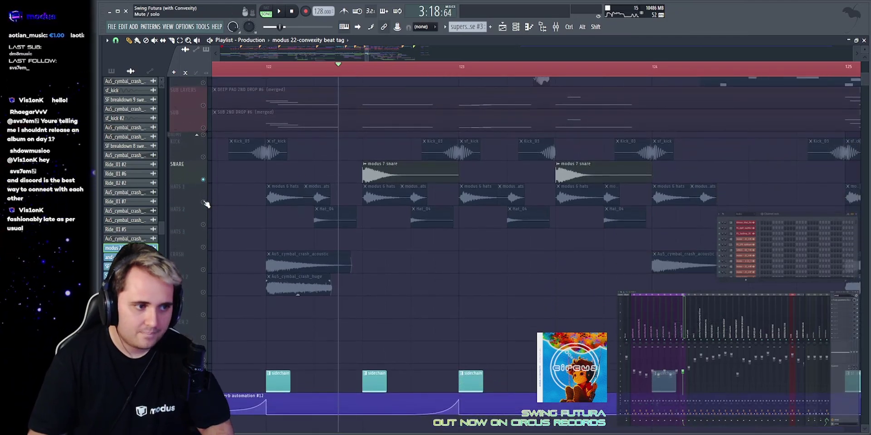
{"action": "right_click", "coordinate": [203, 202]}
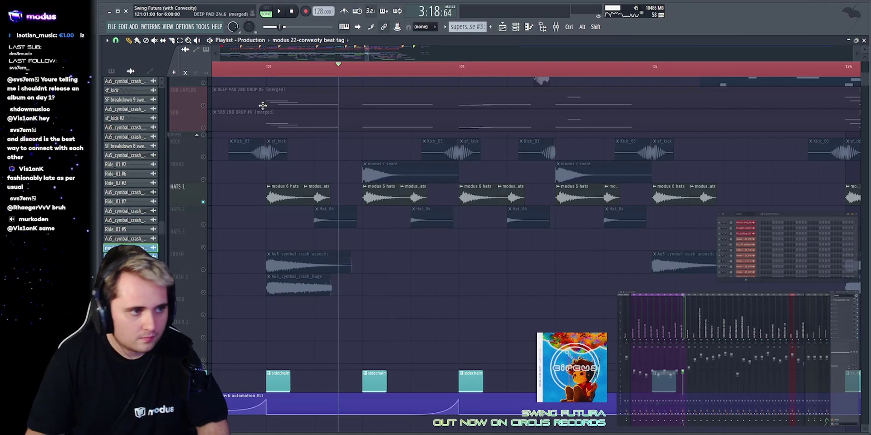
{"action": "left_click", "coordinate": [257, 73]}
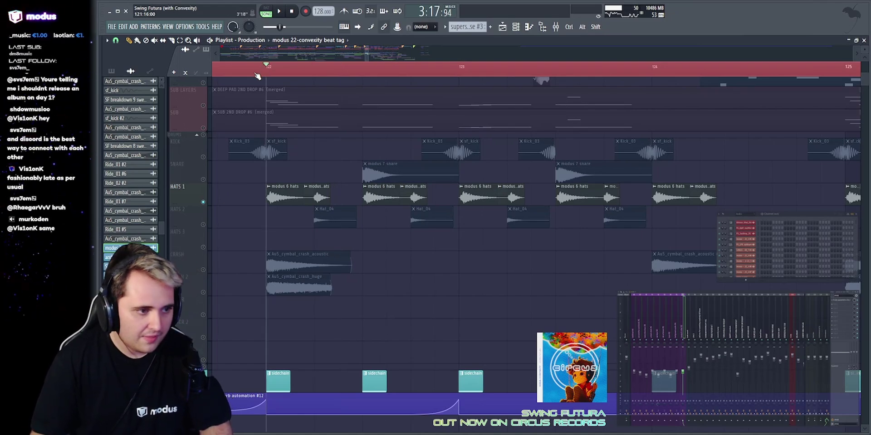
{"action": "left_click_drag", "start_coordinate": [239, 184], "coordinate": [792, 190]}
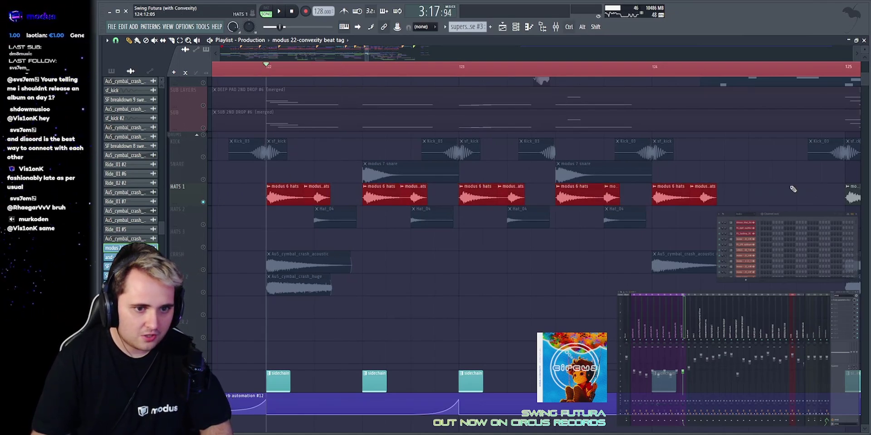
{"action": "left_click", "coordinate": [793, 189], "text": "ctrl"}
{"action": "key", "text": "space"}
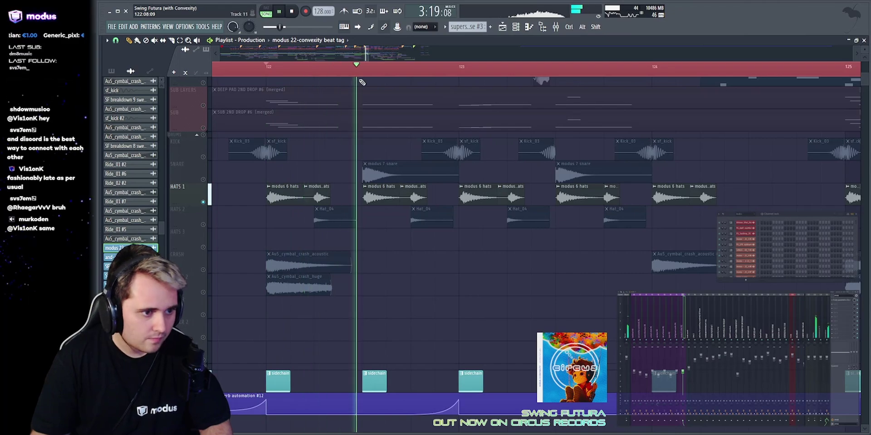
Replay the soloed modus 6 hats clips from bar 122 and stop playback.
{"action": "key", "text": "space"}
{"action": "left_click", "coordinate": [289, 67]}
{"action": "key", "text": "space"}
{"action": "scroll", "coordinate": [304, 248], "scroll_direction": "down", "scroll_amount": 1}
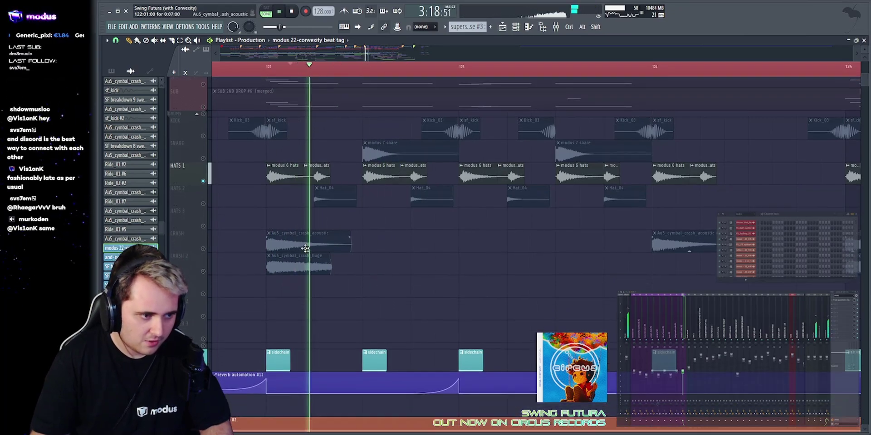
{"action": "scroll", "coordinate": [338, 153], "scroll_direction": "up", "scroll_amount": 2}
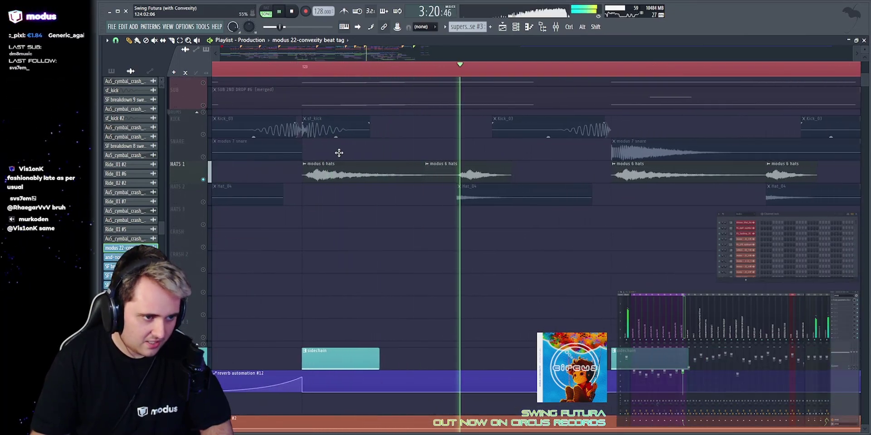
{"action": "key", "text": "space"}
Play the soloed HATS 1 track from bar 122 into bar 127, following its clips across the drop, then stop.
{"action": "key", "text": "space"}
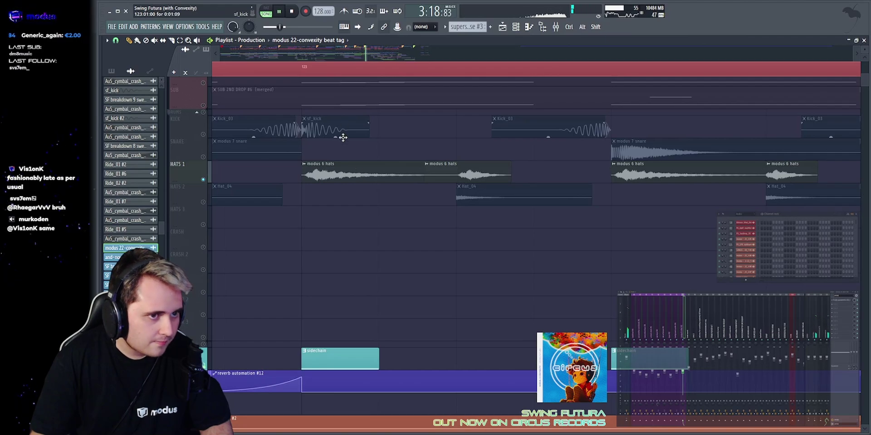
{"action": "left_click_drag", "start_coordinate": [366, 54], "coordinate": [367, 53]}
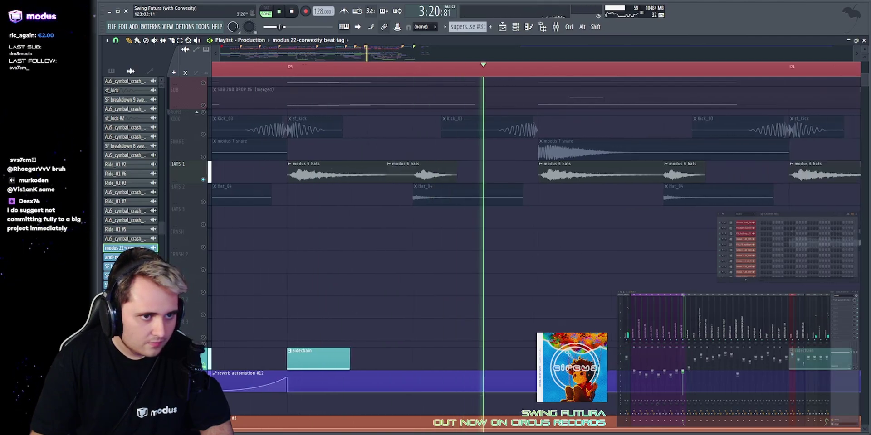
{"action": "scroll", "coordinate": [381, 53], "scroll_direction": "down", "scroll_amount": 1}
{"action": "scroll", "coordinate": [381, 53], "scroll_direction": "down", "scroll_amount": 1}
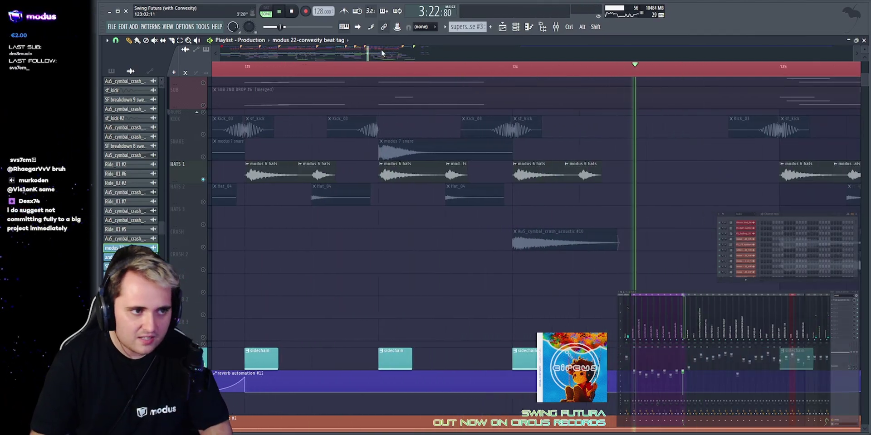
{"action": "scroll", "coordinate": [381, 53], "scroll_direction": "down", "scroll_amount": 1}
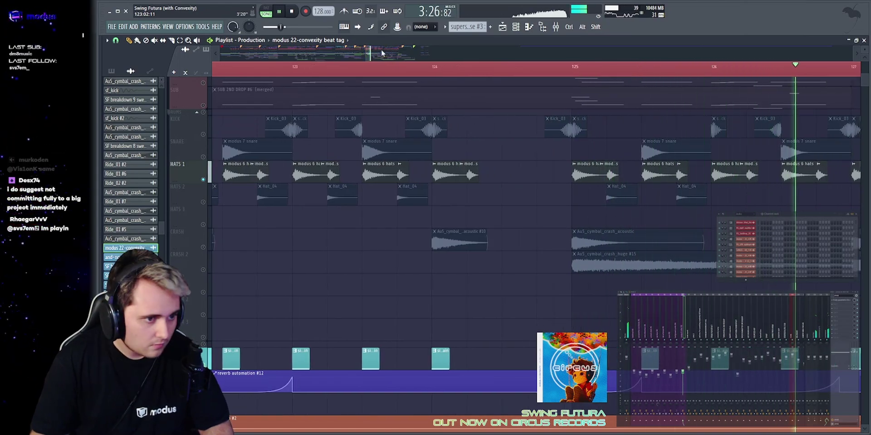
{"action": "scroll", "coordinate": [381, 53], "scroll_direction": "down", "scroll_amount": 2}
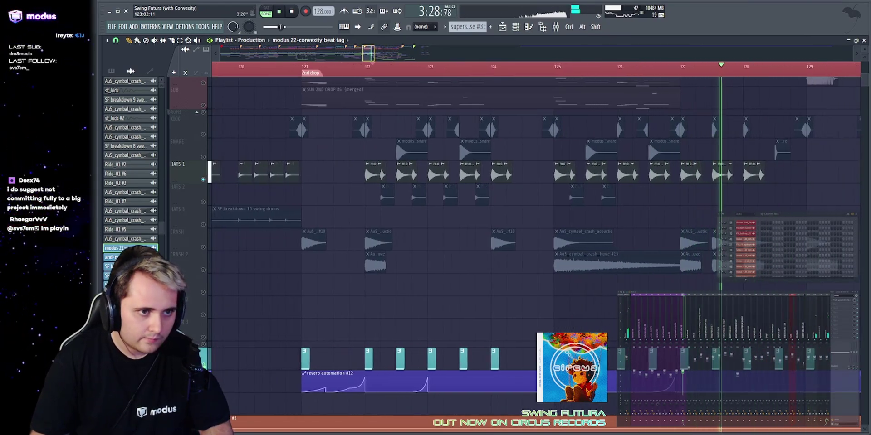
{"action": "key", "text": "space"}
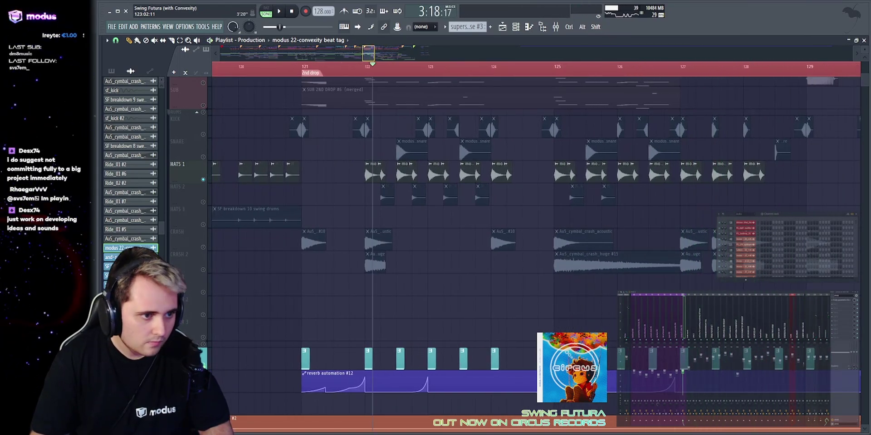
Play the soloed hats again from bar 122 through bar 124 and stop playback.
{"action": "scroll", "coordinate": [431, 227], "scroll_direction": "up", "scroll_amount": 3}
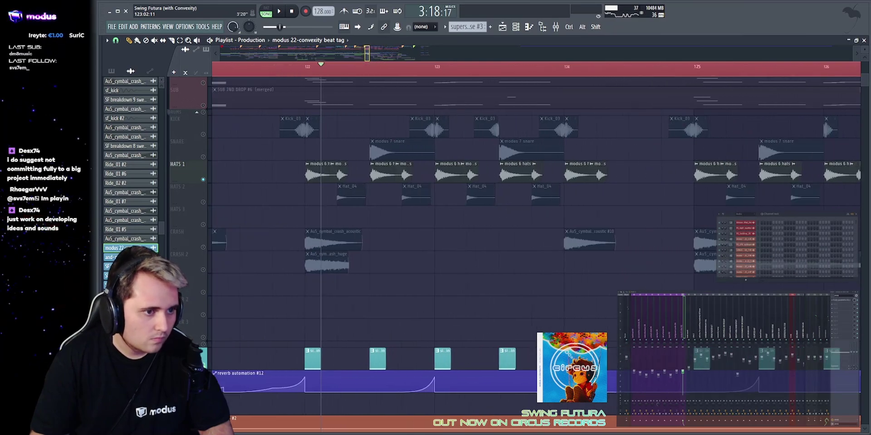
{"action": "key", "text": "space"}
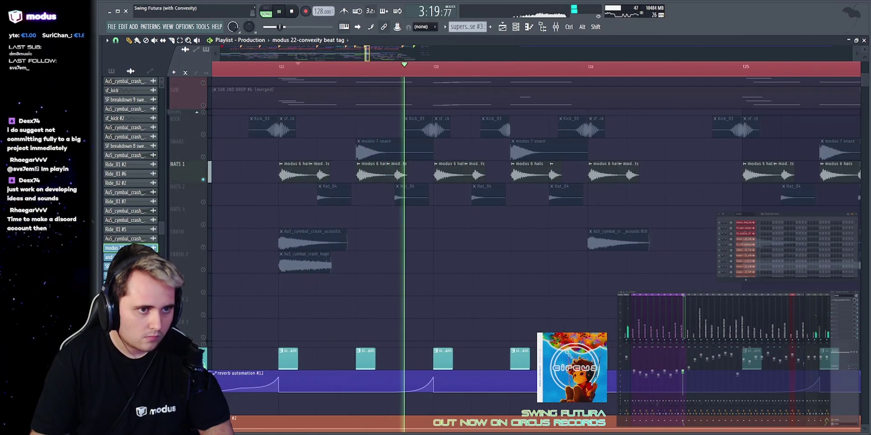
{"action": "scroll", "coordinate": [368, 53], "scroll_direction": "down", "scroll_amount": 1}
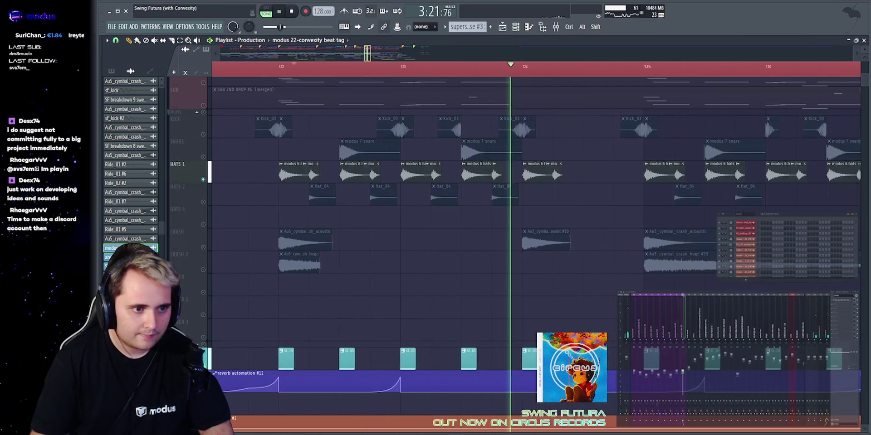
{"action": "scroll", "coordinate": [368, 53], "scroll_direction": "down", "scroll_amount": 1}
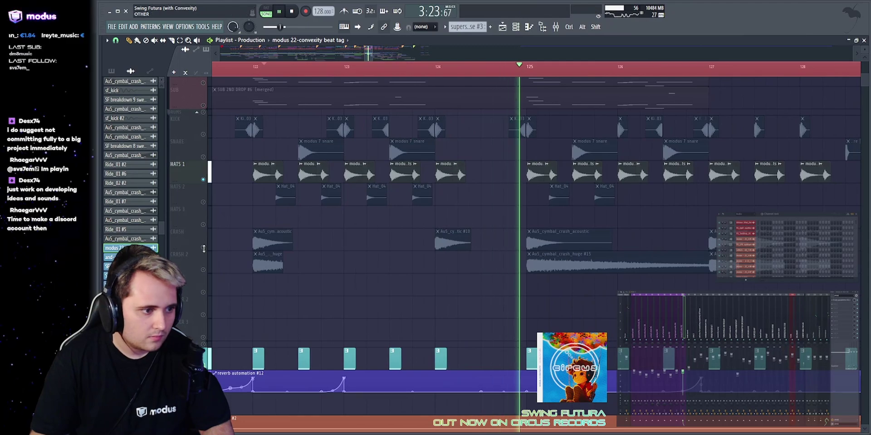
{"action": "key", "text": "space"}
Bring all tracks back in, play the full 2nd drop from bar 122, stop and place the playhead at bar 127.
{"action": "scroll", "coordinate": [340, 281], "scroll_direction": "up", "scroll_amount": 5}
{"action": "scroll", "coordinate": [339, 282], "scroll_direction": "up", "scroll_amount": 6}
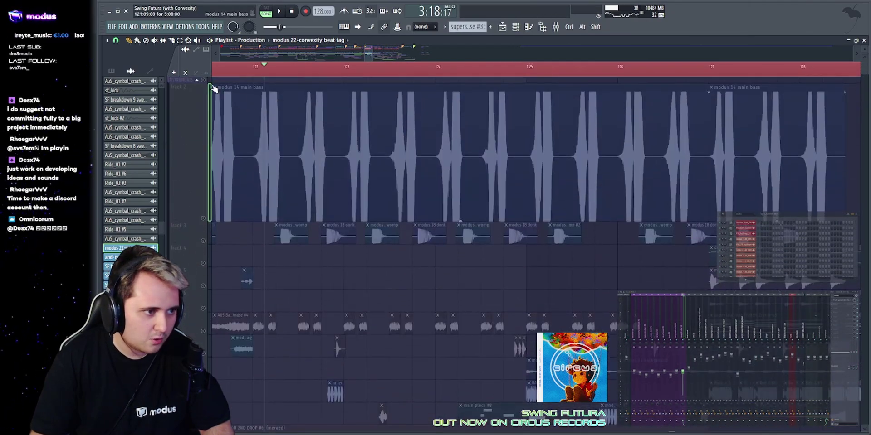
{"action": "key", "text": "space"}
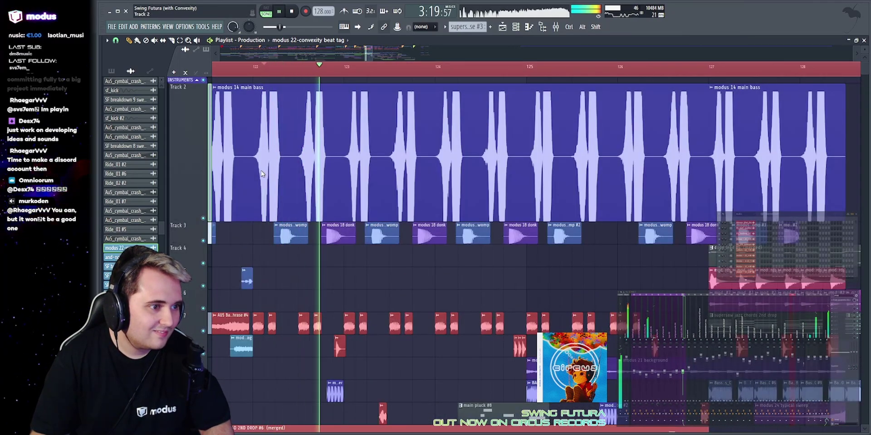
{"action": "left_click", "coordinate": [207, 149]}
{"action": "left_click_drag", "start_coordinate": [368, 53], "coordinate": [367, 53]}
{"action": "key", "text": "space"}
{"action": "left_click", "coordinate": [373, 67]}
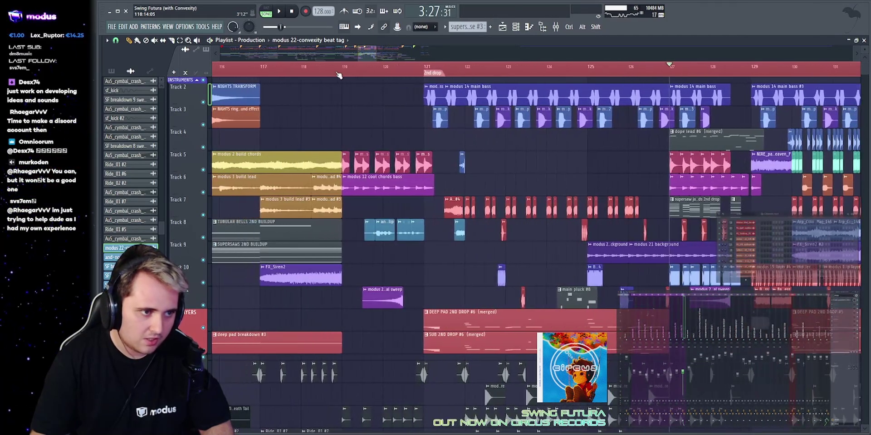
Play briefly from bar 119, then solo Tracks 5 and 6 together and play their cool chords and chords bass clips.
{"action": "left_click", "coordinate": [342, 69]}
{"action": "key", "text": "space"}
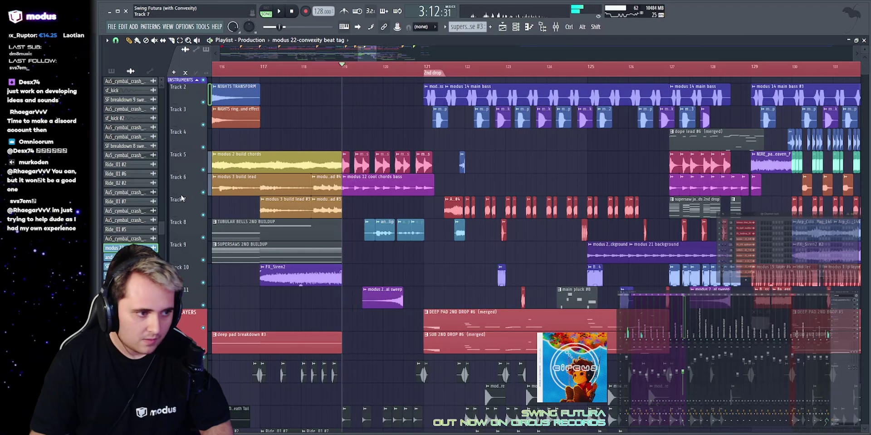
{"action": "key", "text": "space"}
{"action": "left_click", "coordinate": [203, 192], "text": "ctrl"}
{"action": "left_click", "coordinate": [203, 170]}
{"action": "key", "text": "space"}
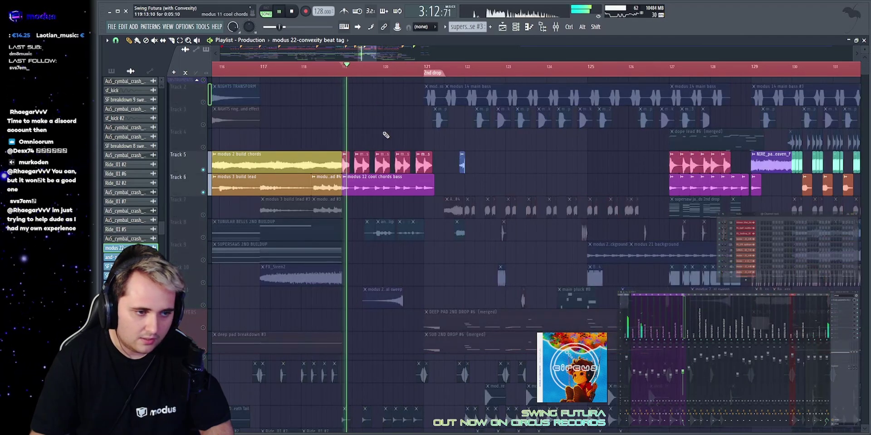
Move the playhead to bar 127, play the soloed cool chords and their bass from there, then stop.
{"action": "left_click_drag", "start_coordinate": [371, 53], "coordinate": [376, 57]}
{"action": "key", "text": "space"}
{"action": "scroll", "coordinate": [363, 54], "scroll_direction": "up", "scroll_amount": 2}
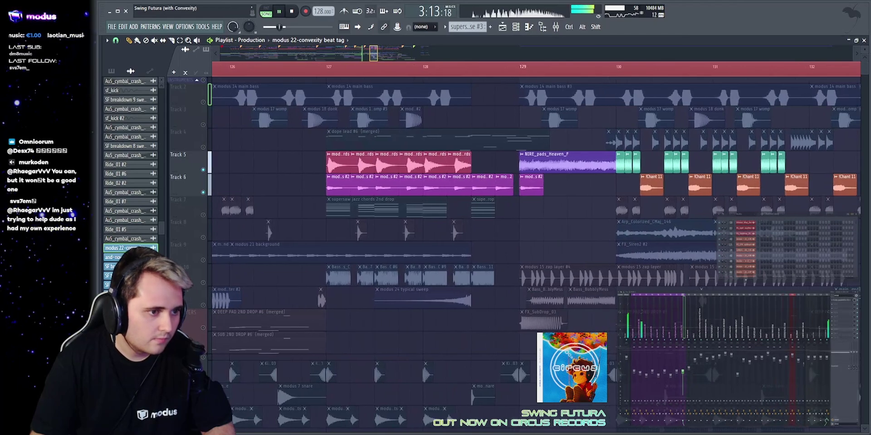
{"action": "left_click", "coordinate": [327, 68]}
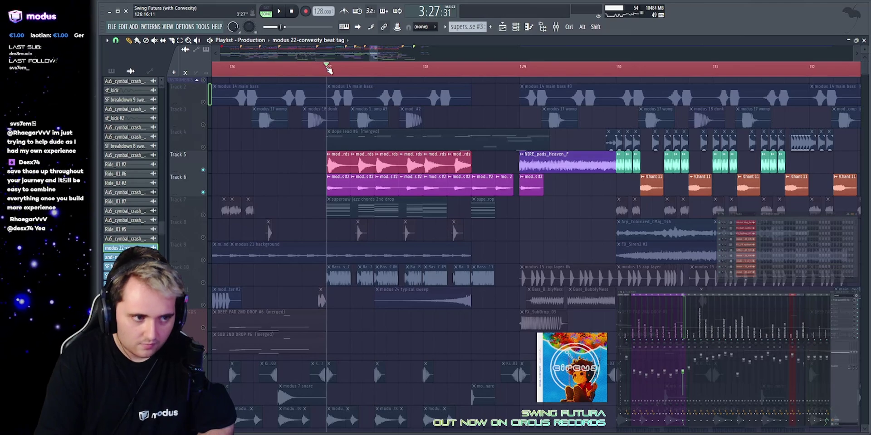
{"action": "key", "text": "space"}
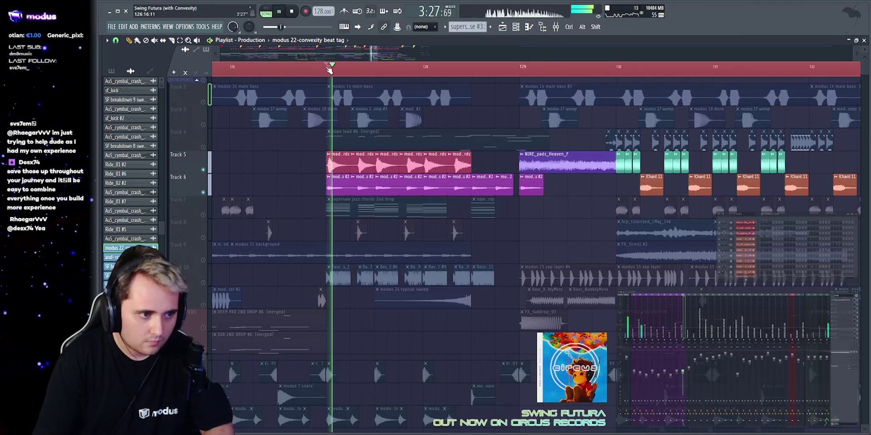
{"action": "key", "text": "space"}
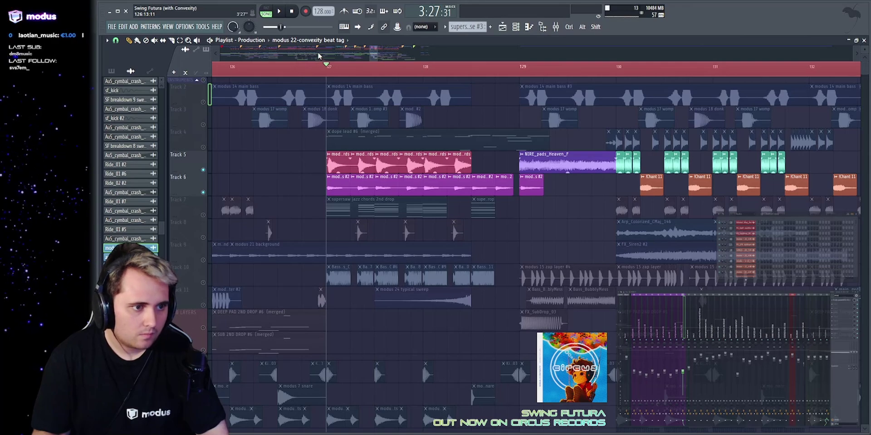
Solo Track 7, which holds the supersaw jazz chords 2nd drop clips, around bar 127.
{"action": "left_click_drag", "start_coordinate": [317, 52], "coordinate": [316, 54]}
{"action": "scroll", "coordinate": [318, 52], "scroll_direction": "up", "scroll_amount": 2}
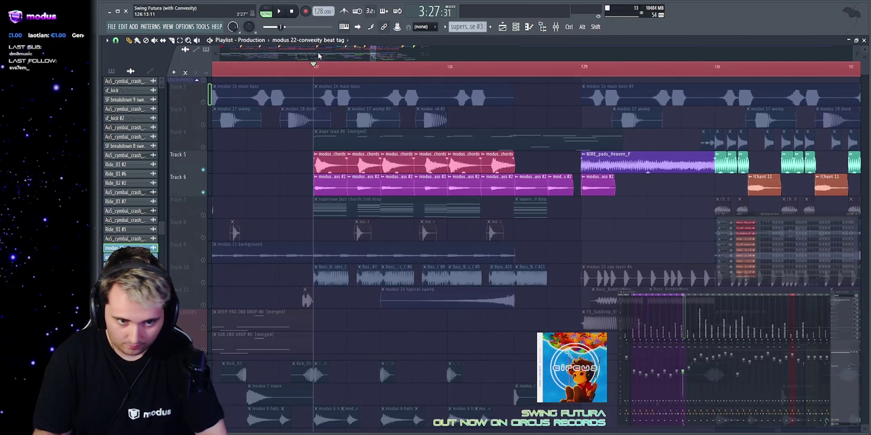
{"action": "scroll", "coordinate": [338, 56], "scroll_direction": "up", "scroll_amount": 1}
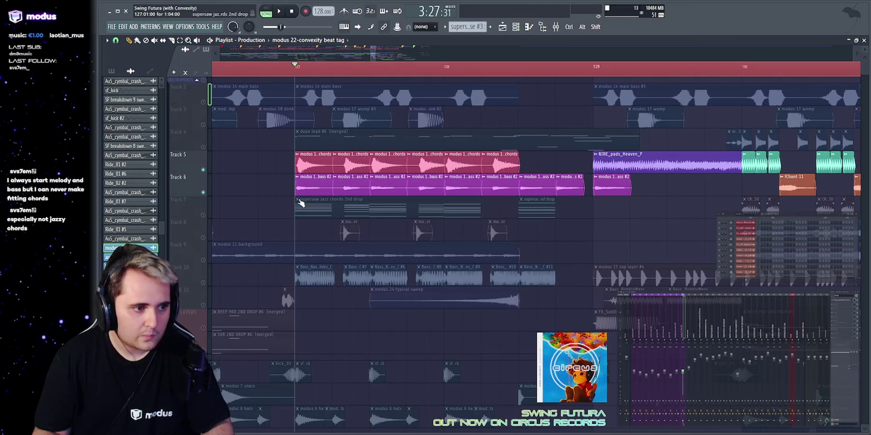
{"action": "scroll", "coordinate": [218, 220], "scroll_direction": "down", "scroll_amount": 1}
{"action": "scroll", "coordinate": [219, 220], "scroll_direction": "down", "scroll_amount": 1}
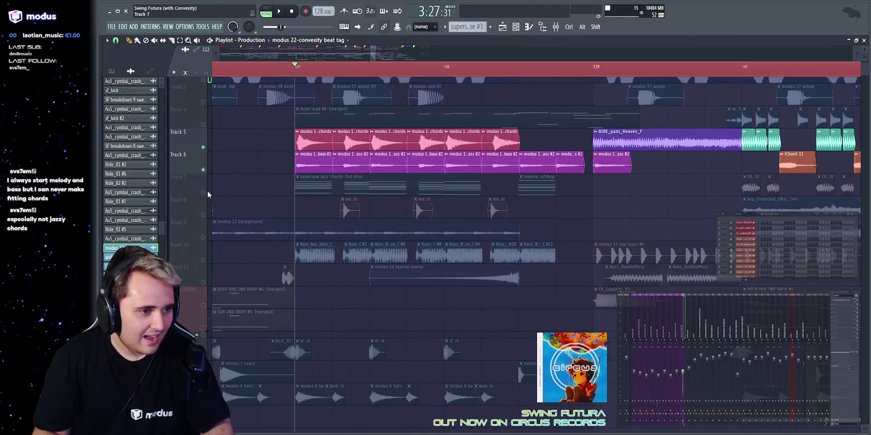
{"action": "right_click", "coordinate": [203, 192]}
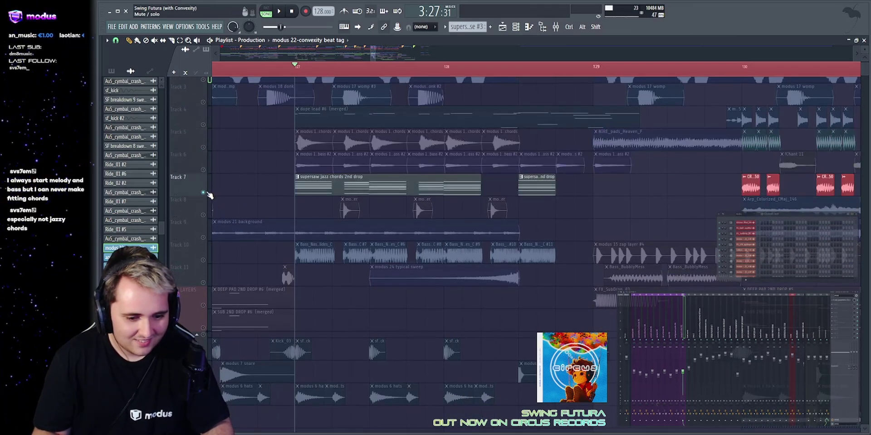
Select both supersaw jazz chords 2nd drop clips on Track 7 between bars 127 and 129 and merge them into one pattern clip.
{"action": "scroll", "coordinate": [351, 72], "scroll_direction": "up", "scroll_amount": 2}
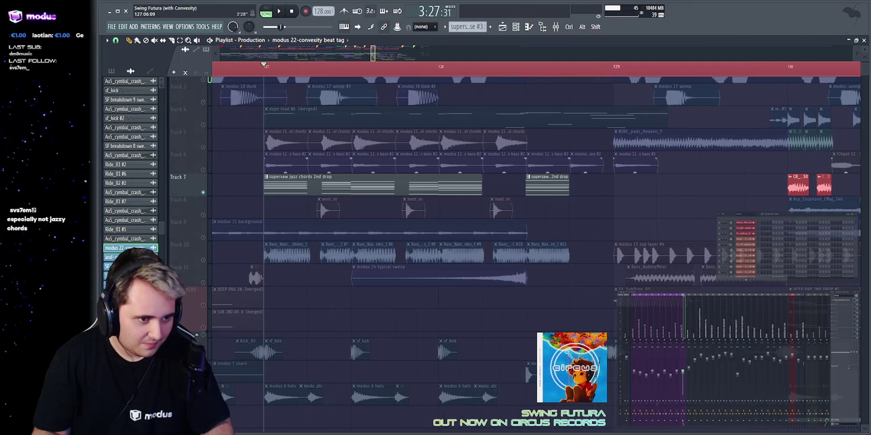
{"action": "left_click_drag", "start_coordinate": [435, 186], "coordinate": [612, 197]}
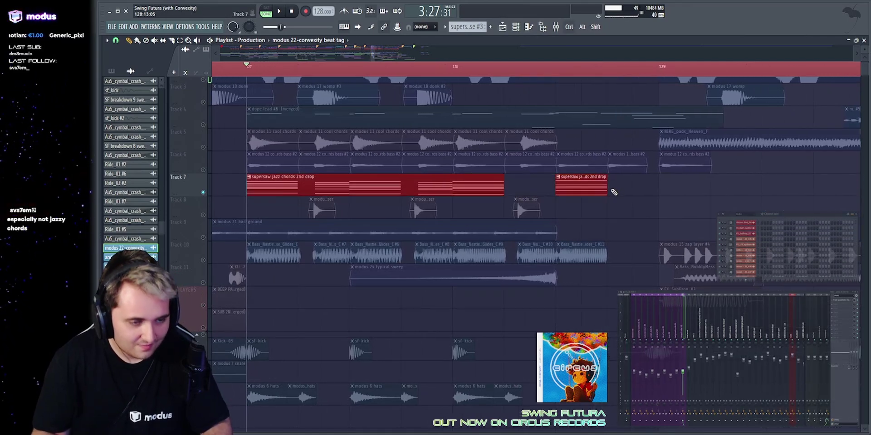
{"action": "key", "text": "ctrl+g"}
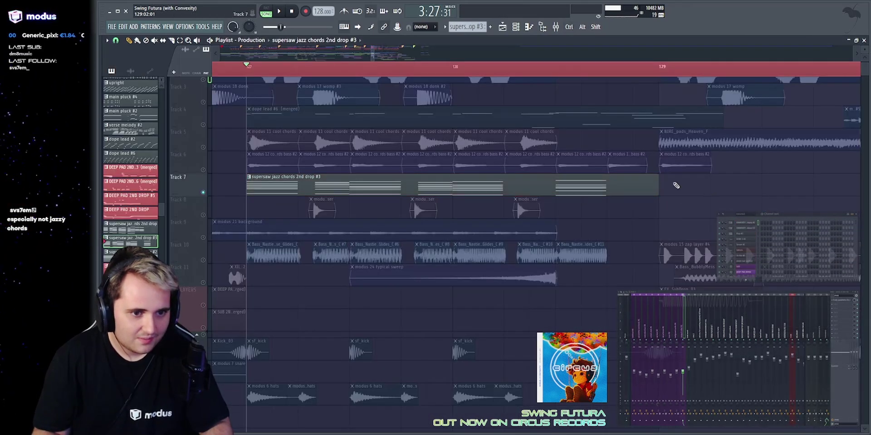
{"action": "left_click", "coordinate": [674, 185]}
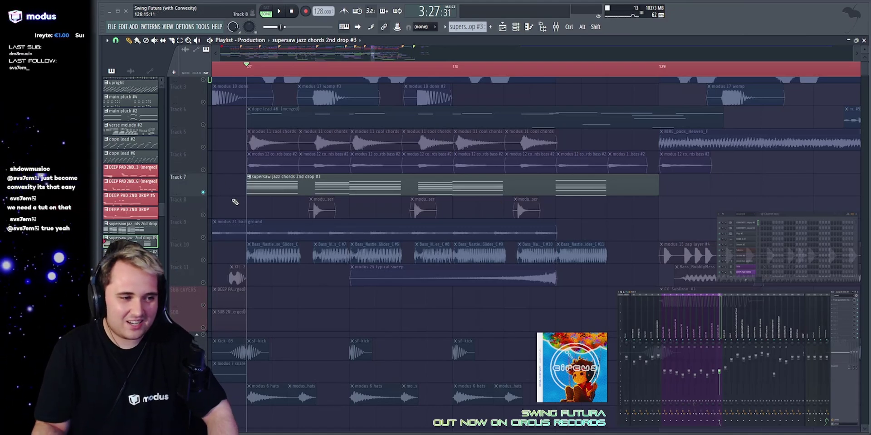
Solo Track 5 and play its modus 11 cool chords from bar 127, then solo and play Track 7's merged supersaw chords.
{"action": "right_click", "coordinate": [203, 147]}
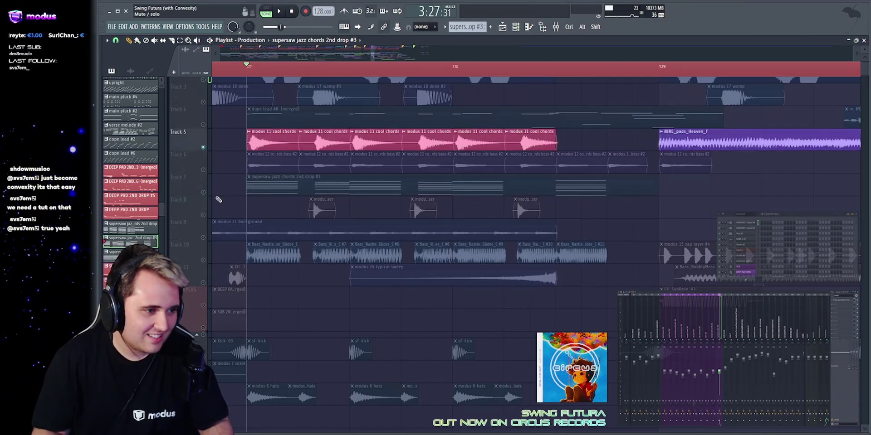
{"action": "key", "text": "space"}
{"action": "key", "text": "space"}
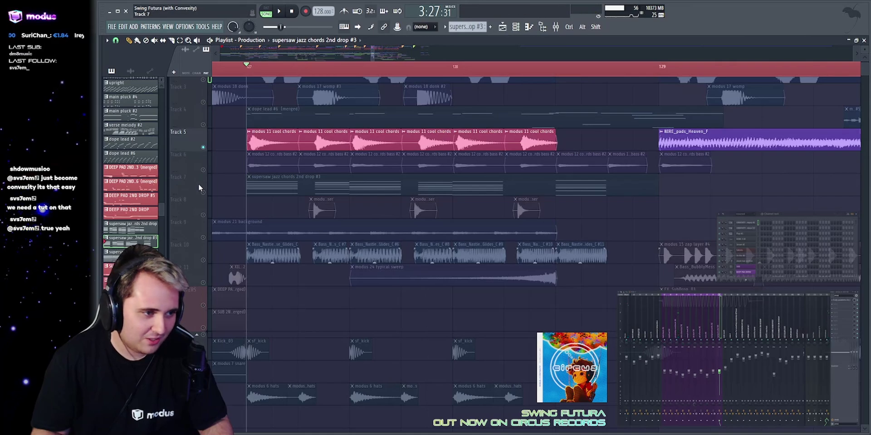
{"action": "left_click", "coordinate": [203, 192], "text": "ctrl"}
{"action": "key", "text": "space"}
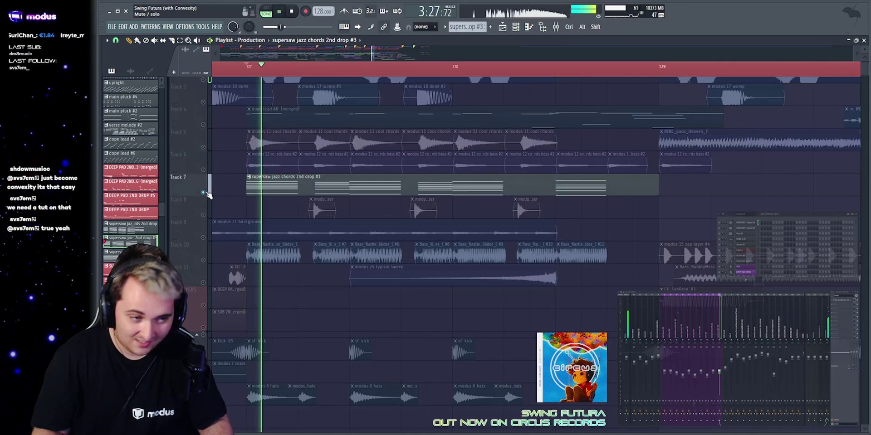
Open the merged supersaw jazz chords pattern in the piano roll, stop playback, and examine and audition its chord notes with the Playback tool.
{"action": "double_click", "coordinate": [364, 188]}
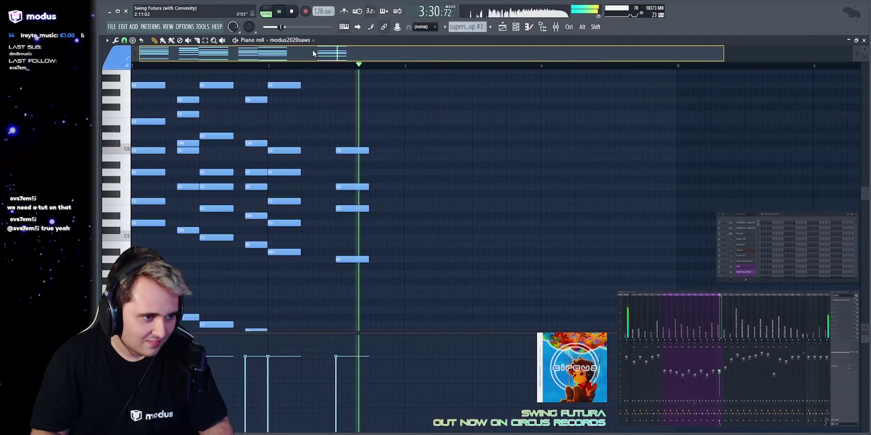
{"action": "key", "text": "space"}
{"action": "scroll", "coordinate": [311, 51], "scroll_direction": "up", "scroll_amount": 1}
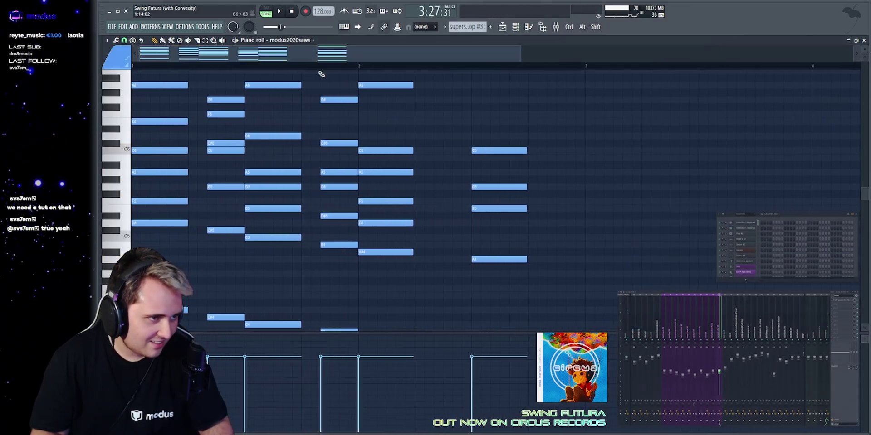
{"action": "left_click", "coordinate": [222, 41]}
{"action": "scroll", "coordinate": [225, 56], "scroll_direction": "up", "scroll_amount": 1}
{"action": "scroll", "coordinate": [160, 130], "scroll_direction": "up", "scroll_amount": 2}
{"action": "left_click", "coordinate": [159, 130]}
{"action": "scroll", "coordinate": [159, 130], "scroll_direction": "down", "scroll_amount": 3}
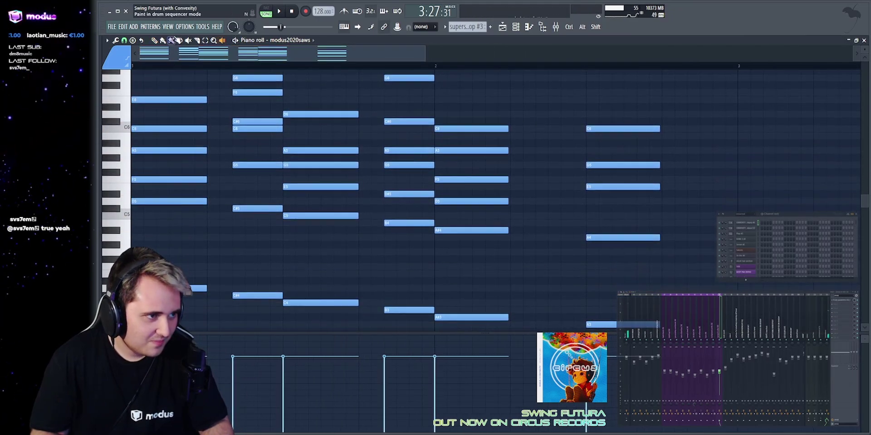
Return from the piano roll to the playlist, solo Track 5 and play its modus 11 cool chords from bar 127.
{"action": "left_click", "coordinate": [155, 41]}
{"action": "scroll", "coordinate": [231, 144], "scroll_direction": "down", "scroll_amount": 3}
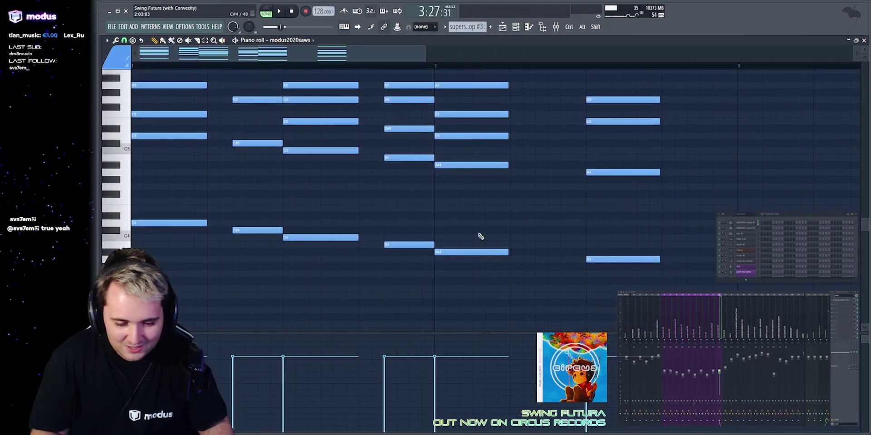
{"action": "scroll", "coordinate": [504, 239], "scroll_direction": "up", "scroll_amount": 2}
{"action": "key", "text": "F5"}
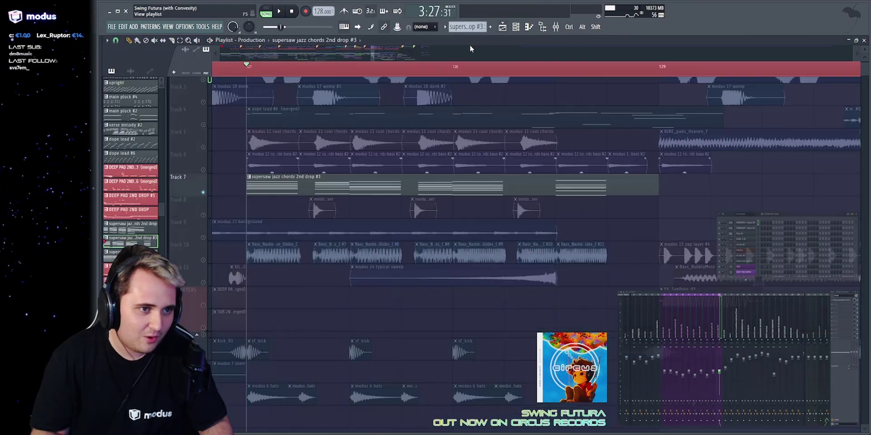
{"action": "right_click", "coordinate": [203, 147]}
{"action": "key", "text": "space"}
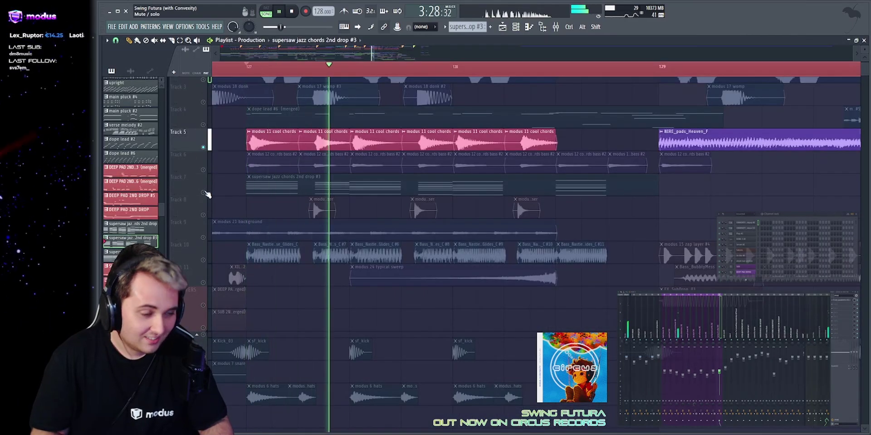
{"action": "key", "text": "space"}
Solo Track 7 and reopen its supersaw jazz chords 2nd drop #3 pattern in the piano roll.
{"action": "right_click", "coordinate": [204, 193]}
{"action": "double_click", "coordinate": [260, 185]}
{"action": "left_click_drag", "start_coordinate": [424, 53], "coordinate": [318, 54]}
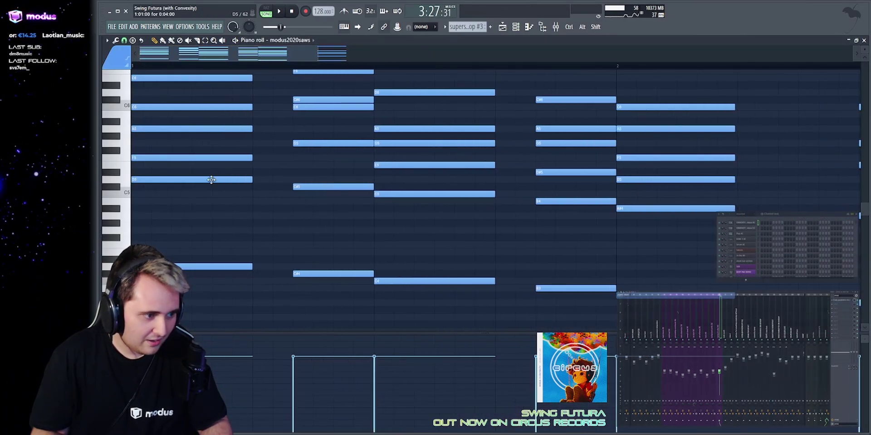
Pick out the first chord's C6 and E6 notes, then audition the first two chords with the Playback tool.
{"action": "scroll", "coordinate": [195, 213], "scroll_direction": "up", "scroll_amount": 4}
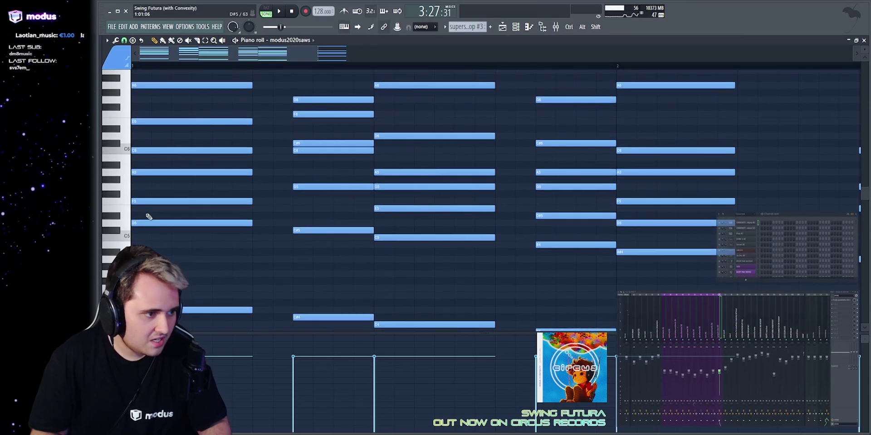
{"action": "scroll", "coordinate": [147, 240], "scroll_direction": "up", "scroll_amount": 1}
{"action": "left_click", "coordinate": [152, 193]}
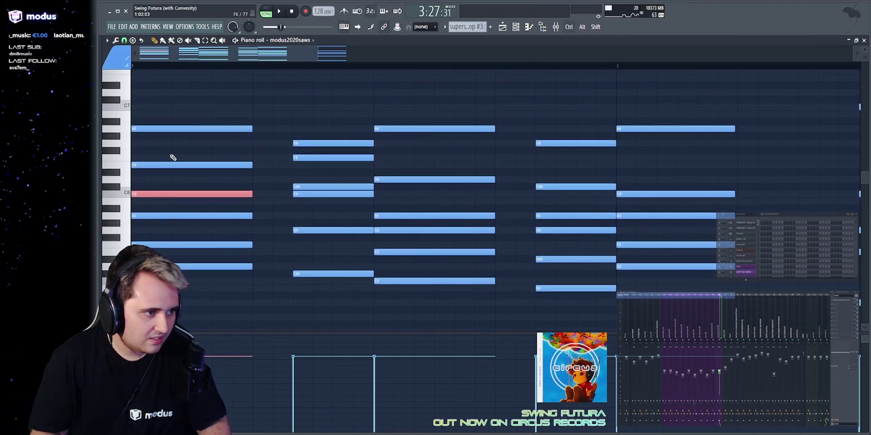
{"action": "left_click", "coordinate": [157, 167]}
{"action": "left_click", "coordinate": [221, 40]}
{"action": "left_click", "coordinate": [186, 102]}
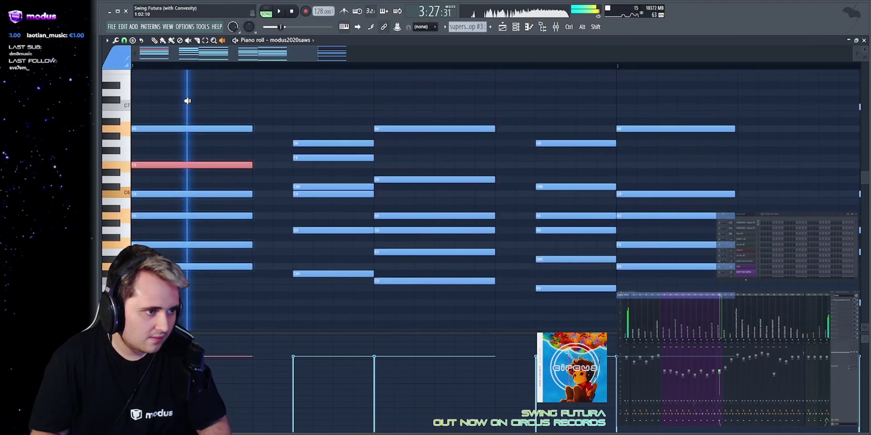
{"action": "left_click", "coordinate": [154, 41]}
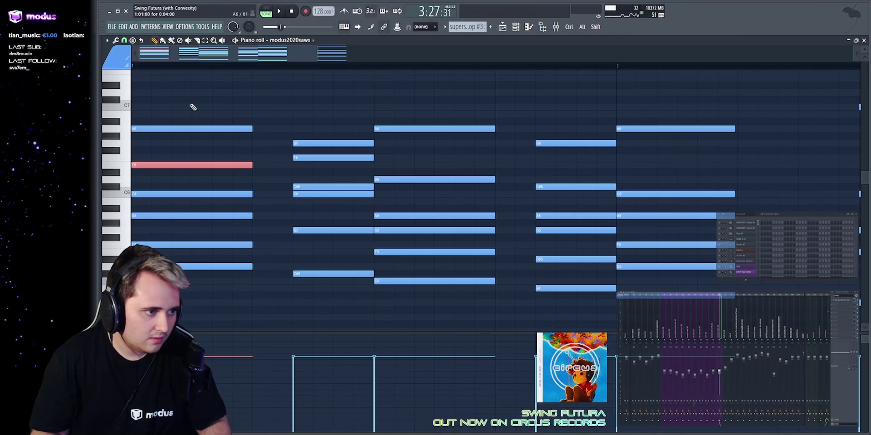
{"action": "left_click", "coordinate": [191, 137], "text": "ctrl"}
{"action": "left_click", "coordinate": [221, 40]}
{"action": "mouse_move", "coordinate": [214, 100]}
{"action": "left_mouse_down"}
{"action": "mouse_move", "coordinate": [405, 103]}
{"action": "mouse_move", "coordinate": [333, 104]}
{"action": "left_mouse_up"}
{"action": "left_click", "coordinate": [155, 41]}
Highlight the second chord's upper notes and inspect its lower notes, leaving the chord deselected.
{"action": "scroll", "coordinate": [289, 177], "scroll_direction": "up", "scroll_amount": 1}
{"action": "scroll", "coordinate": [307, 196], "scroll_direction": "down", "scroll_amount": 6}
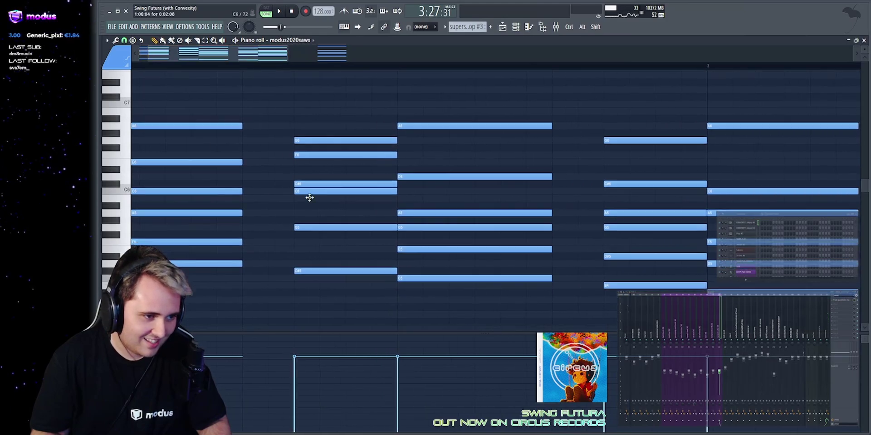
{"action": "scroll", "coordinate": [316, 224], "scroll_direction": "up", "scroll_amount": 2}
{"action": "left_click_drag", "start_coordinate": [296, 269], "coordinate": [334, 73]}
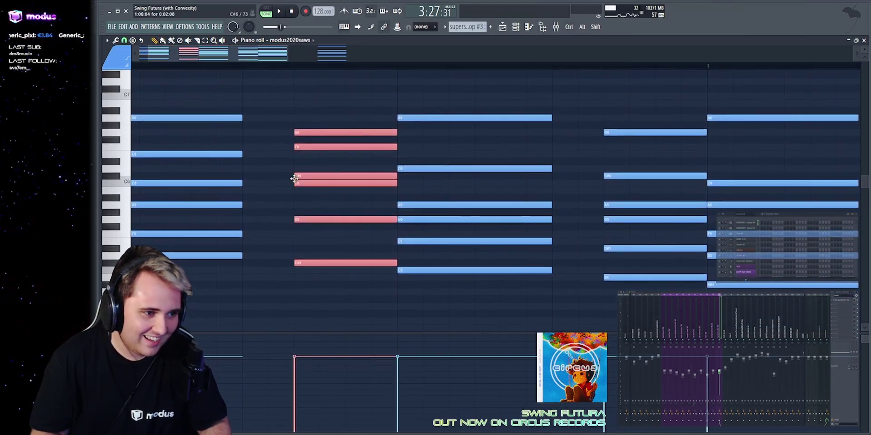
{"action": "right_click", "coordinate": [275, 178]}
{"action": "scroll", "coordinate": [278, 178], "scroll_direction": "down", "scroll_amount": 3}
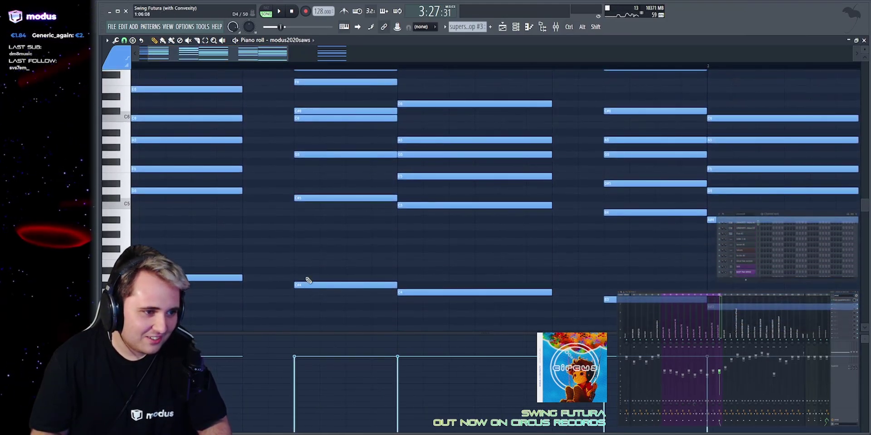
{"action": "scroll", "coordinate": [302, 209], "scroll_direction": "up", "scroll_amount": 1}
{"action": "left_click_drag", "start_coordinate": [303, 323], "coordinate": [333, 189]}
{"action": "right_click", "coordinate": [300, 189]}
{"action": "scroll", "coordinate": [299, 188], "scroll_direction": "up", "scroll_amount": 2}
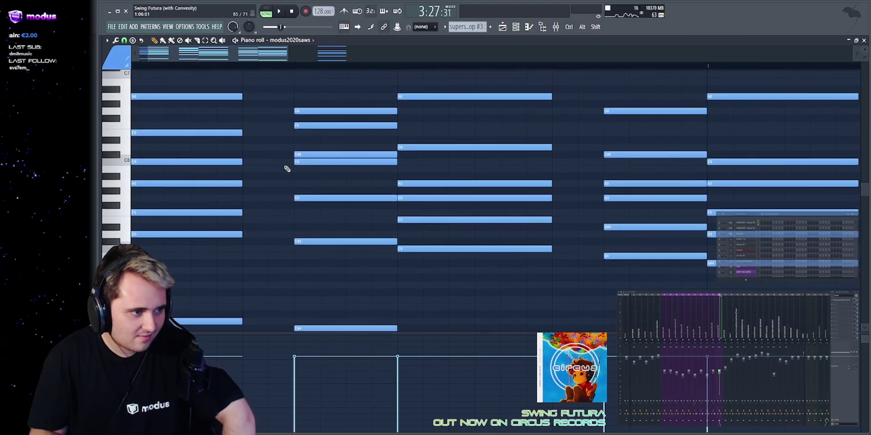
Trace the voice leading between the chords, highlighting the first chord's E6 and the third chord's D6, then clear the selection.
{"action": "scroll", "coordinate": [272, 145], "scroll_direction": "down", "scroll_amount": 3}
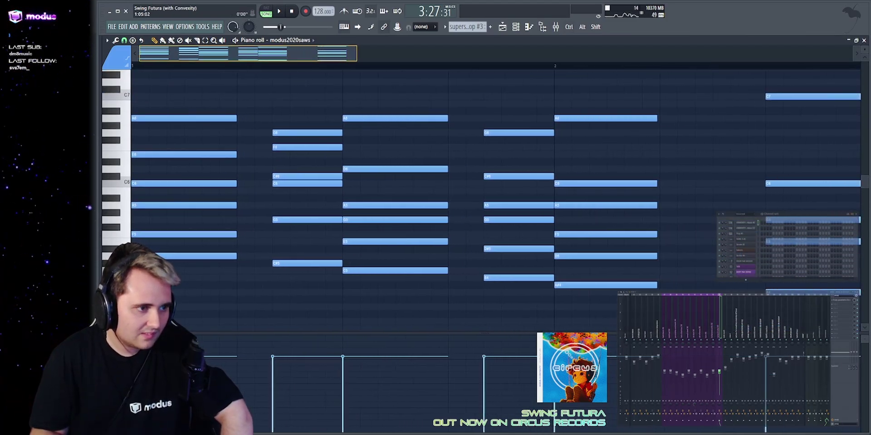
{"action": "left_click", "coordinate": [147, 119]}
{"action": "left_click_drag", "start_coordinate": [148, 120], "coordinate": [533, 122]}
{"action": "left_click_drag", "start_coordinate": [742, 79], "coordinate": [153, 141]}
{"action": "left_click", "coordinate": [172, 104], "text": "ctrl"}
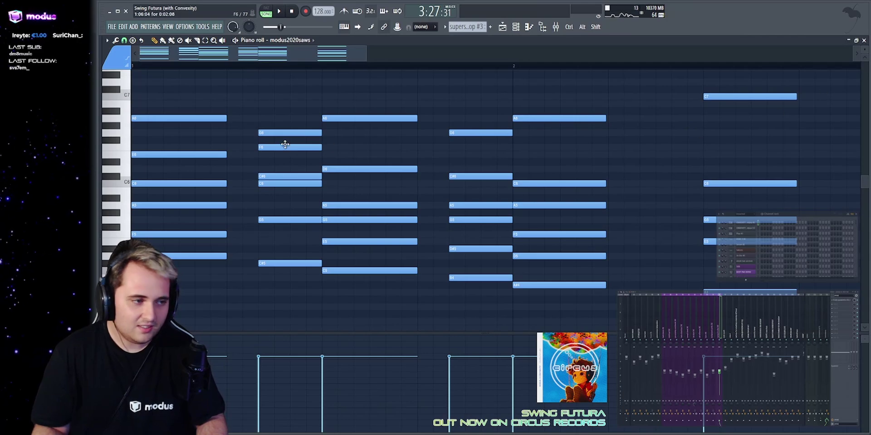
{"action": "left_click_drag", "start_coordinate": [181, 156], "coordinate": [365, 167]}
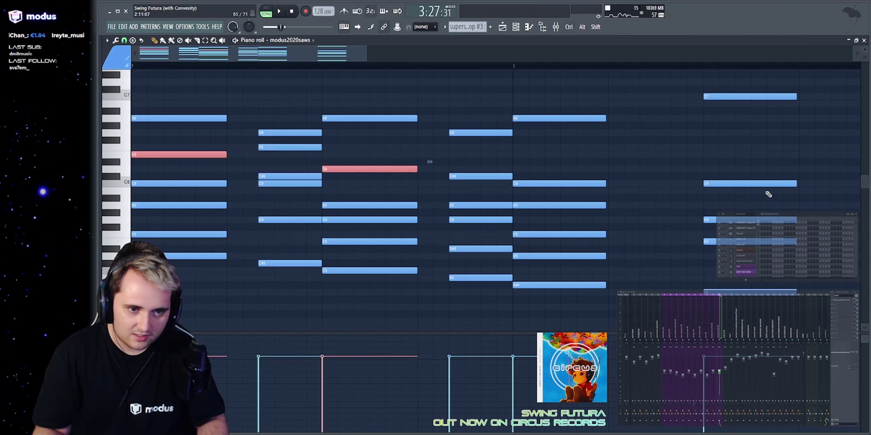
{"action": "key", "text": "ctrl+d"}
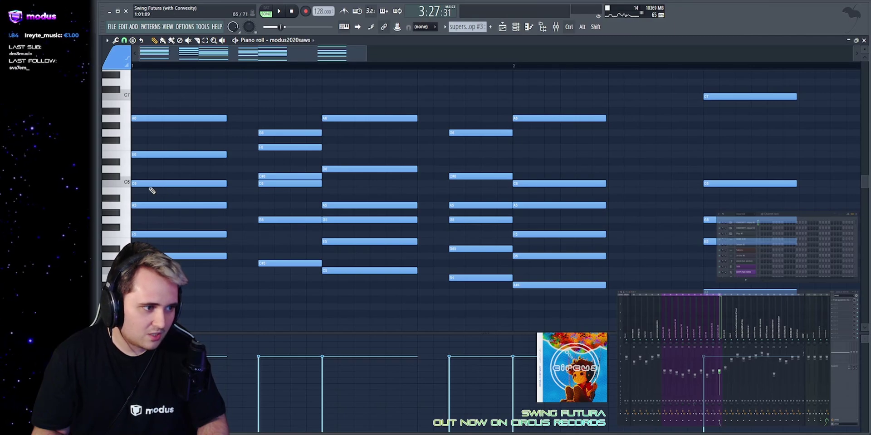
{"action": "left_click_drag", "start_coordinate": [150, 188], "coordinate": [514, 207]}
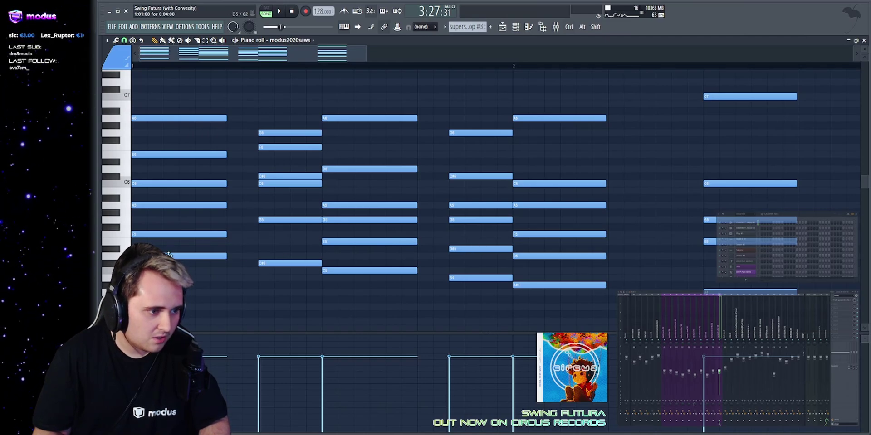
Inspect the lower voices and the second chord's F6, and audition the first chords with the Playback tool.
{"action": "left_click_drag", "start_coordinate": [720, 310], "coordinate": [219, 259]}
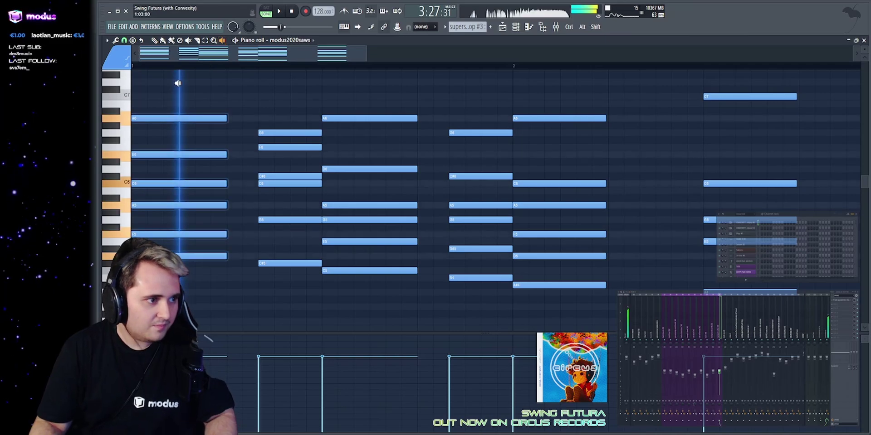
{"action": "scroll", "coordinate": [302, 213], "scroll_direction": "down", "scroll_amount": 3}
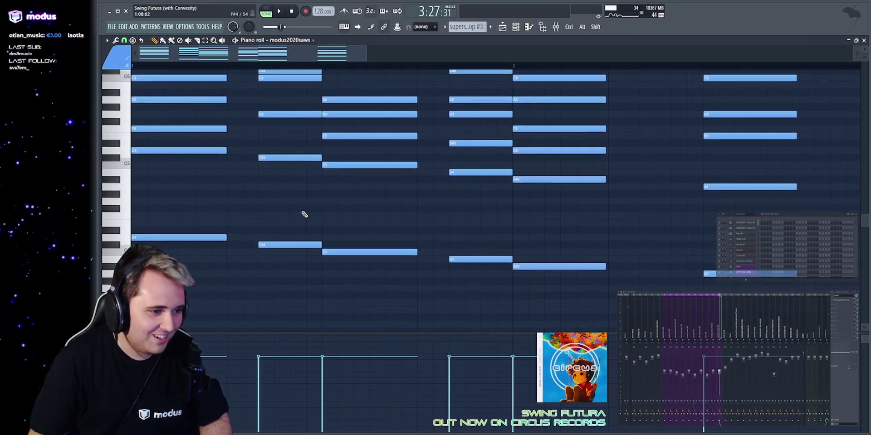
{"action": "scroll", "coordinate": [275, 222], "scroll_direction": "up", "scroll_amount": 1}
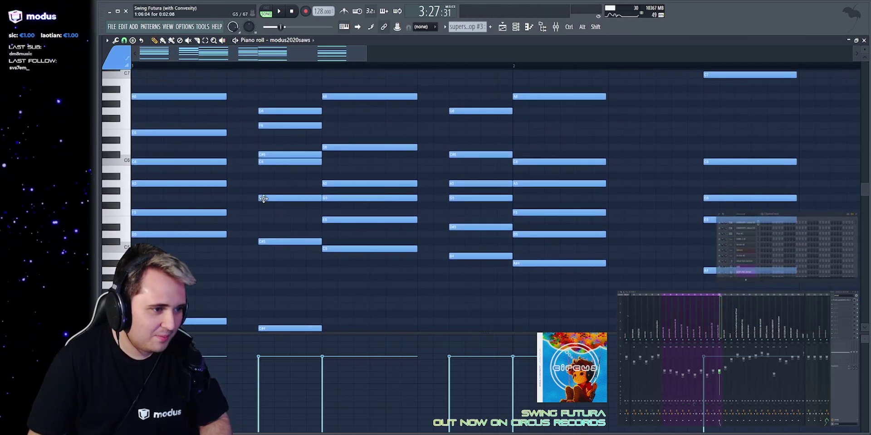
{"action": "left_click_drag", "start_coordinate": [287, 214], "coordinate": [289, 214]}
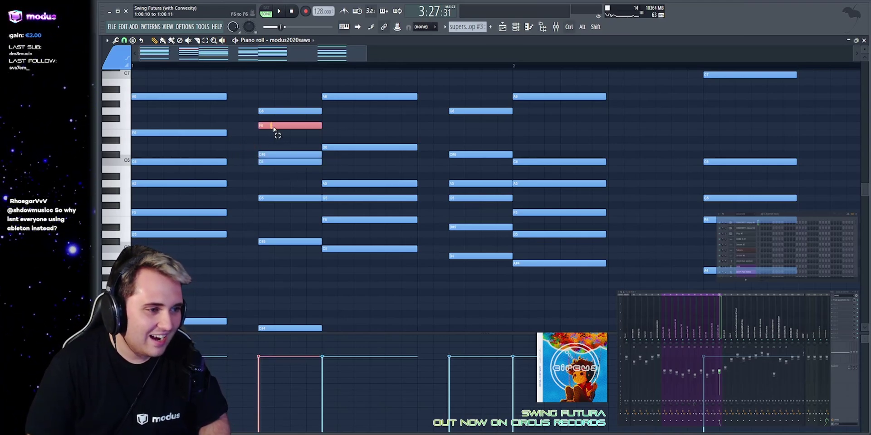
{"action": "left_click_drag", "start_coordinate": [265, 85], "coordinate": [360, 105]}
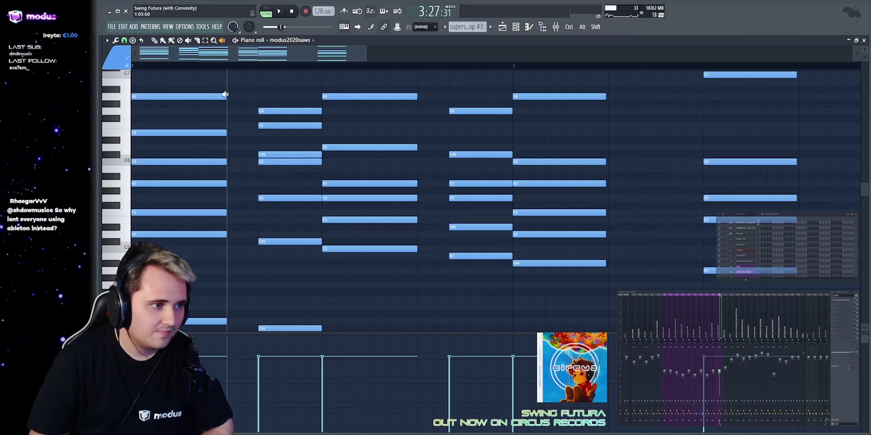
{"action": "left_click_drag", "start_coordinate": [225, 94], "coordinate": [363, 127]}
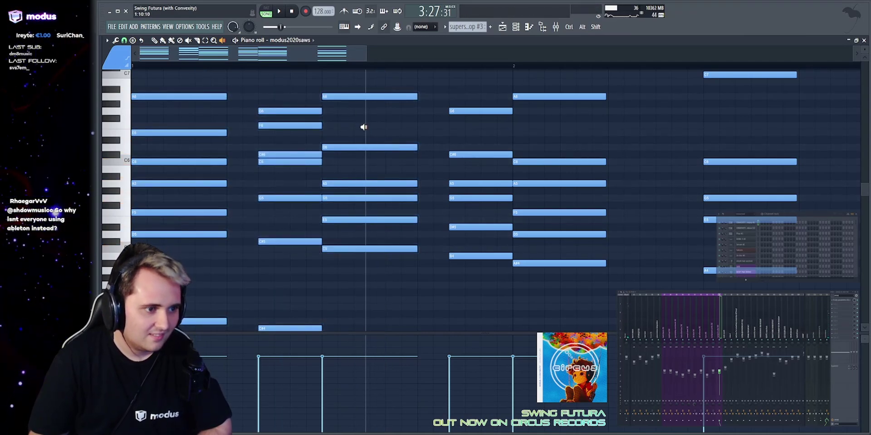
Examine the whole supersaw chord progression in the piano roll, from its lowest to its highest notes.
{"action": "scroll", "coordinate": [317, 53], "scroll_direction": "down", "scroll_amount": 2}
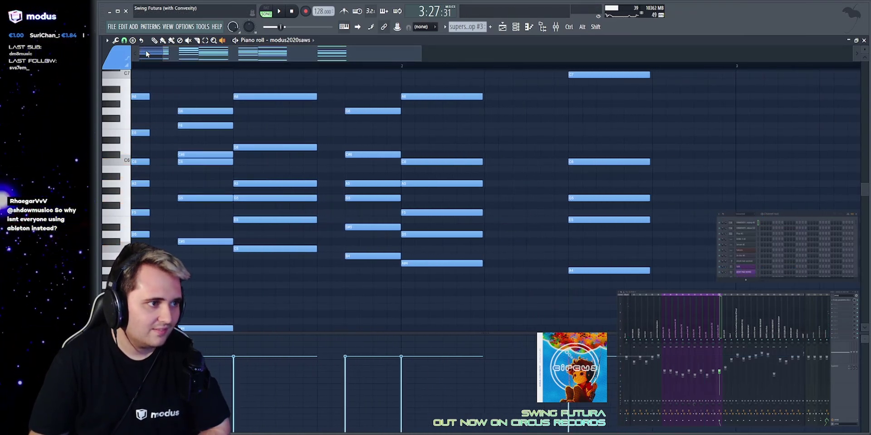
{"action": "scroll", "coordinate": [195, 53], "scroll_direction": "up", "scroll_amount": 2}
{"action": "scroll", "coordinate": [311, 132], "scroll_direction": "down", "scroll_amount": 2}
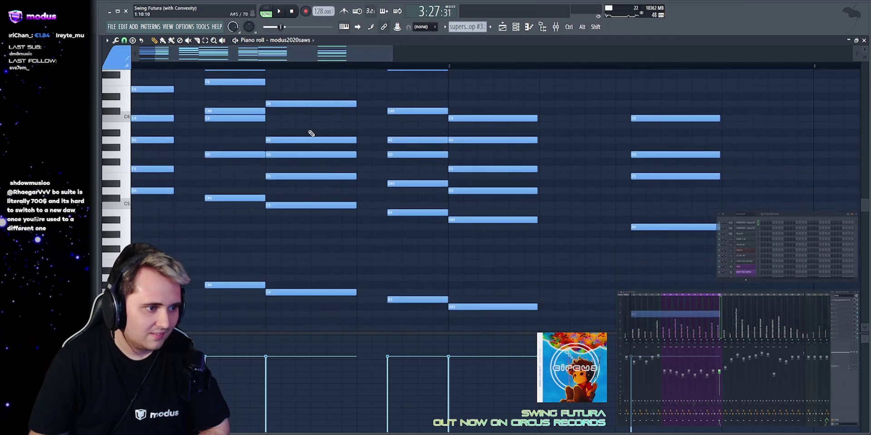
{"action": "scroll", "coordinate": [312, 132], "scroll_direction": "up", "scroll_amount": 1}
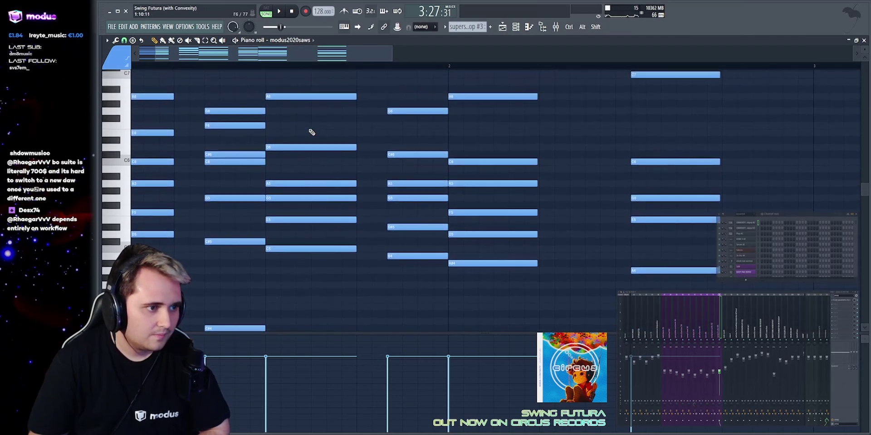
{"action": "scroll", "coordinate": [311, 131], "scroll_direction": "down", "scroll_amount": 1}
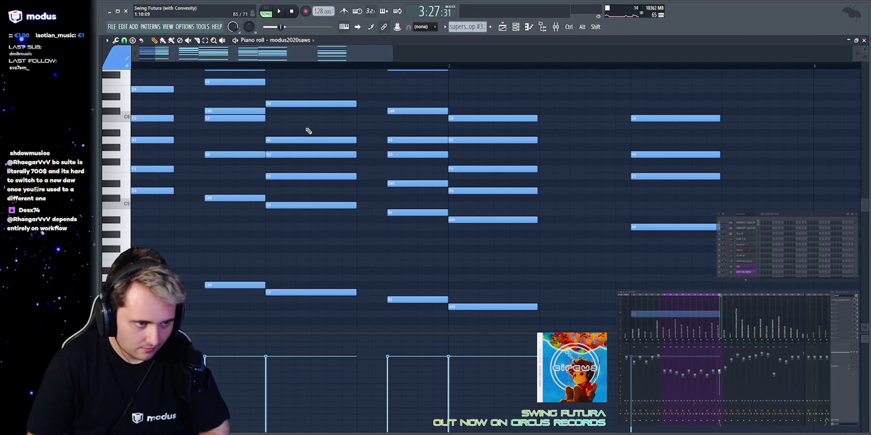
{"action": "scroll", "coordinate": [311, 132], "scroll_direction": "up", "scroll_amount": 3}
{"action": "scroll", "coordinate": [330, 53], "scroll_direction": "down", "scroll_amount": 1}
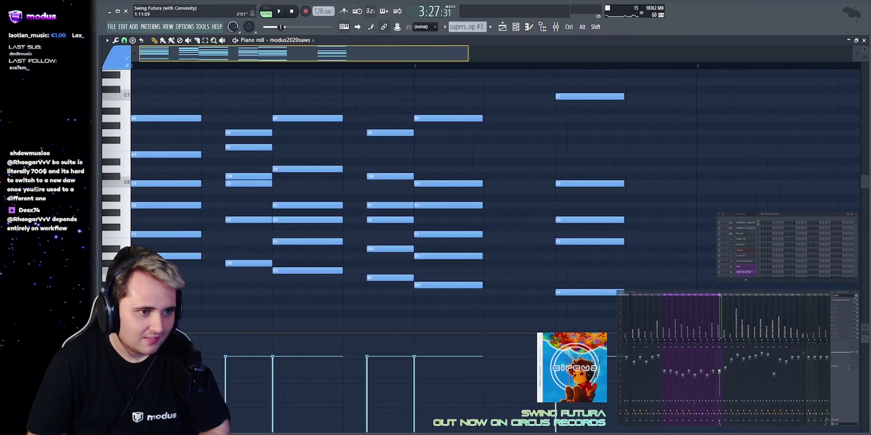
{"action": "left_click_drag", "start_coordinate": [468, 54], "coordinate": [502, 53]}
{"action": "left_click_drag", "start_coordinate": [866, 49], "coordinate": [865, 57]}
{"action": "scroll", "coordinate": [642, 190], "scroll_direction": "down", "scroll_amount": 2}
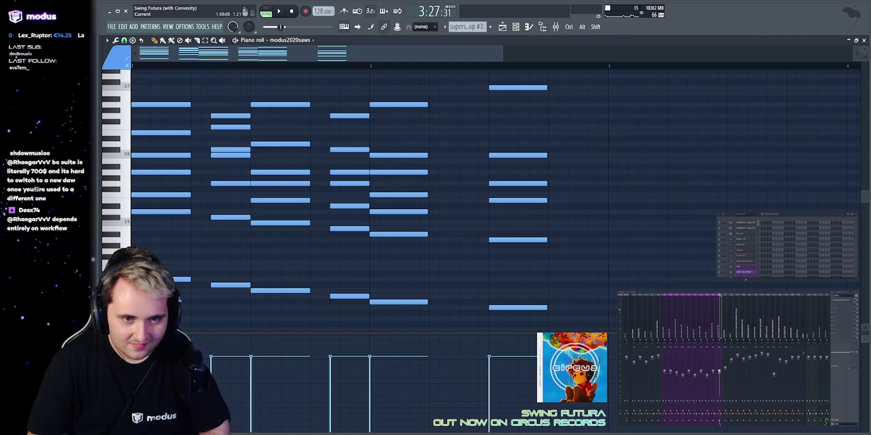
{"action": "scroll", "coordinate": [865, 52], "scroll_direction": "up", "scroll_amount": 3}
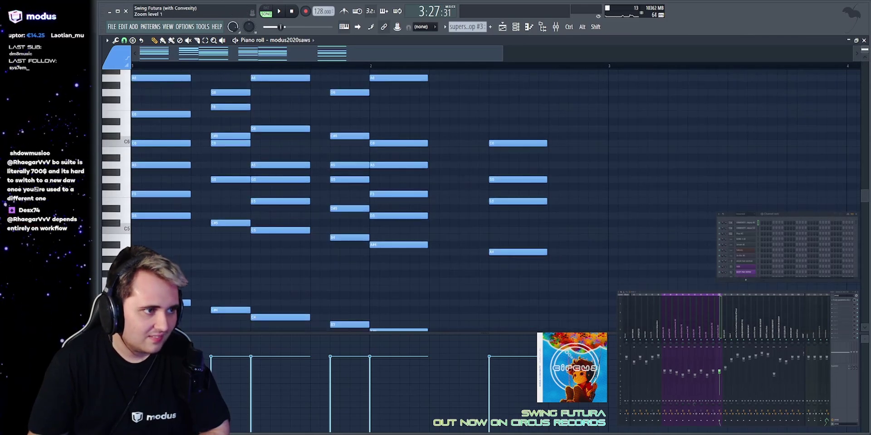
Return to the playlist, enable all tracks of the INSTRUMENTS group together and play them from bar 127.
{"action": "left_click", "coordinate": [502, 26]}
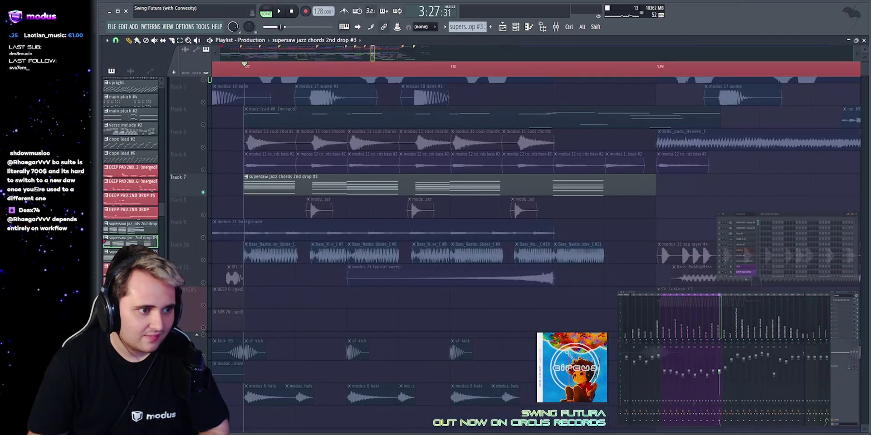
{"action": "scroll", "coordinate": [367, 217], "scroll_direction": "up", "scroll_amount": 1}
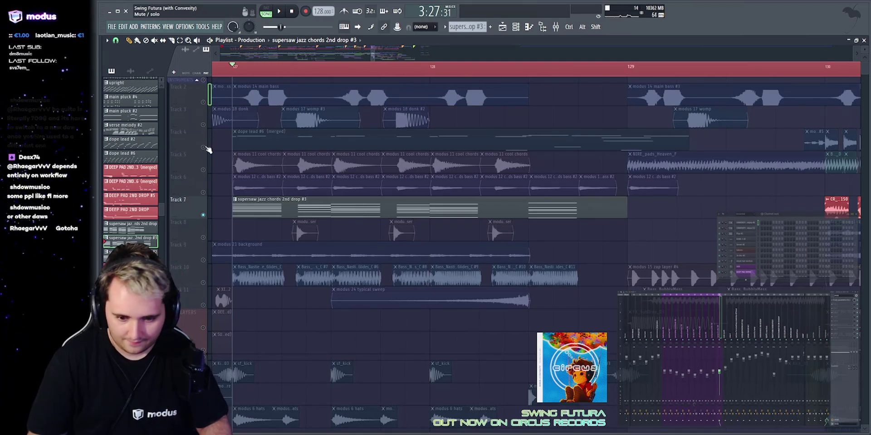
{"action": "scroll", "coordinate": [279, 175], "scroll_direction": "down", "scroll_amount": 9}
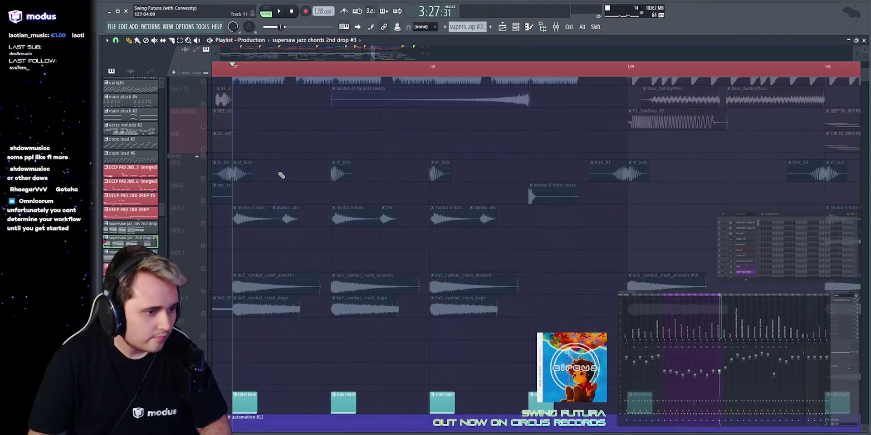
{"action": "scroll", "coordinate": [279, 175], "scroll_direction": "up", "scroll_amount": 9}
{"action": "left_click", "coordinate": [208, 84]}
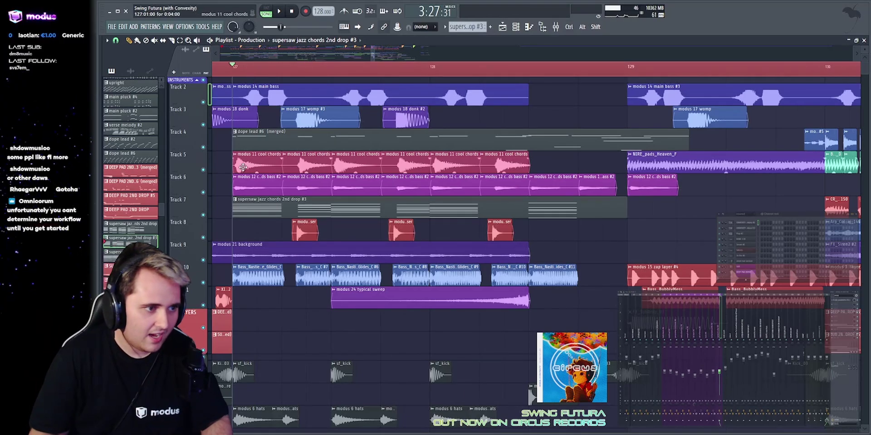
{"action": "key", "text": "space"}
{"action": "scroll", "coordinate": [373, 58], "scroll_direction": "down", "scroll_amount": 1}
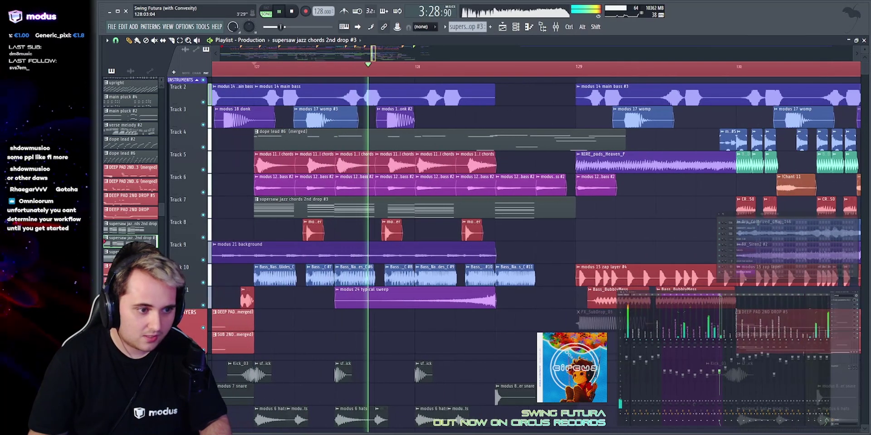
Solo Track 10 and play its Bass_NastierReese glide clips from bar 127.
{"action": "scroll", "coordinate": [317, 136], "scroll_direction": "down", "scroll_amount": 4}
{"action": "key", "text": "space"}
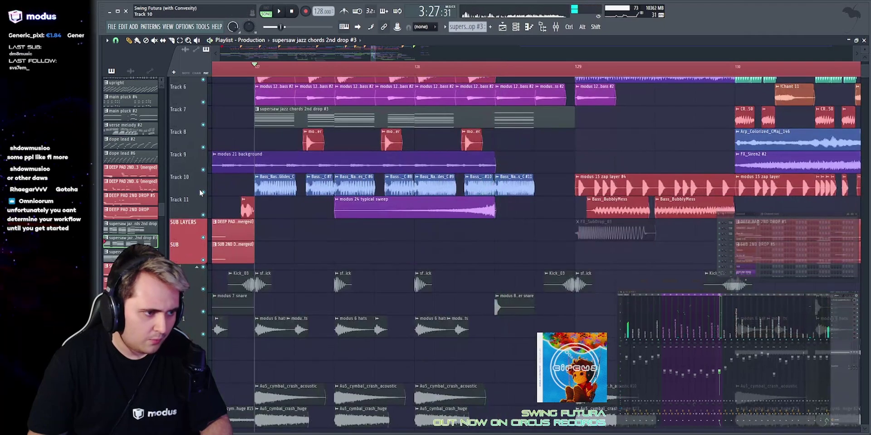
{"action": "right_click", "coordinate": [202, 193]}
{"action": "key", "text": "space"}
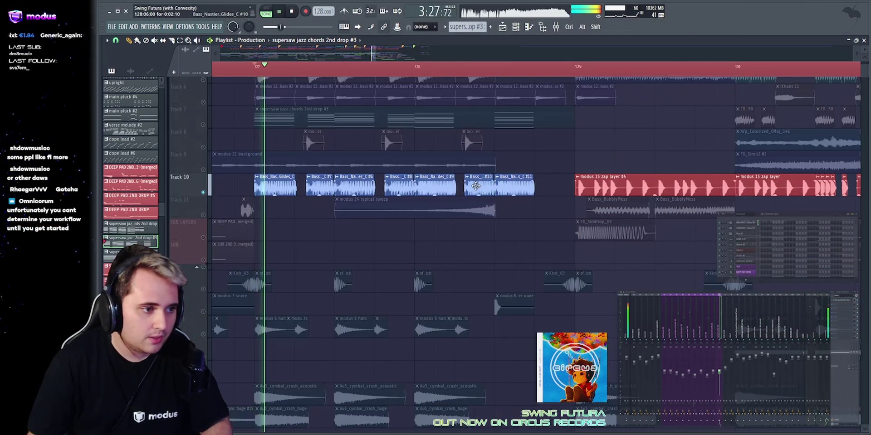
{"action": "scroll", "coordinate": [475, 185], "scroll_direction": "up", "scroll_amount": 2}
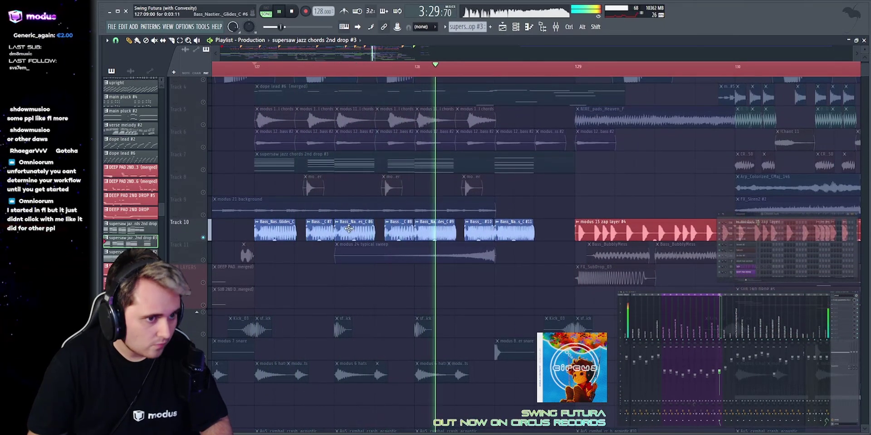
{"action": "scroll", "coordinate": [348, 228], "scroll_direction": "up", "scroll_amount": 2}
{"action": "key", "text": "space"}
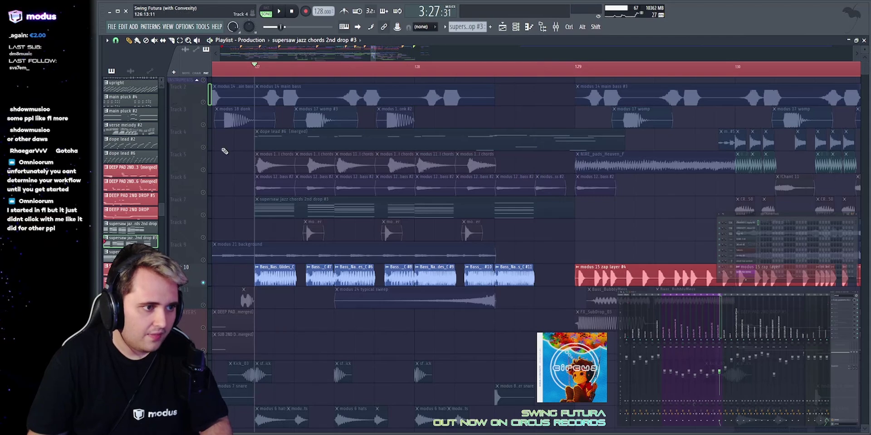
Solo Track 4 and play the dope lead #6 (merged) clip from bar 127.
{"action": "left_click", "coordinate": [203, 147], "text": "ctrl"}
{"action": "key", "text": "space"}
{"action": "scroll", "coordinate": [385, 138], "scroll_direction": "up", "scroll_amount": 3}
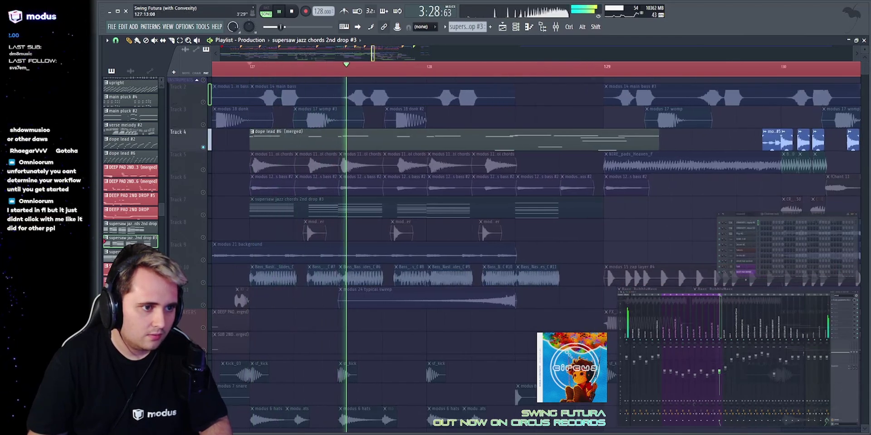
{"action": "key", "text": "space"}
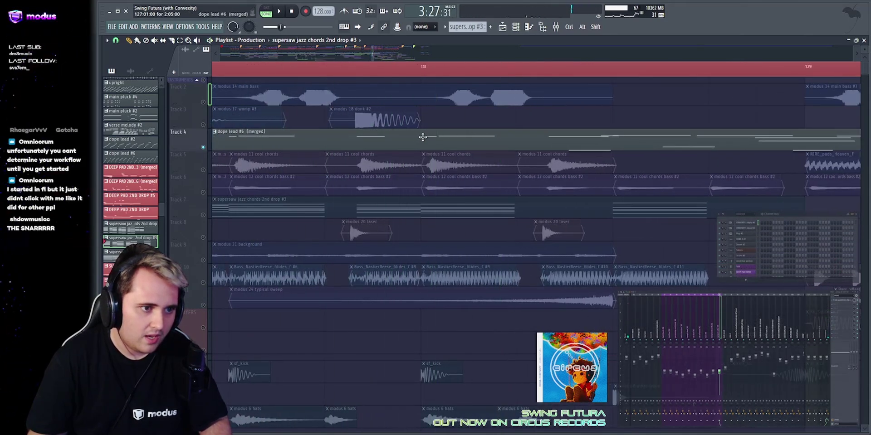
Play the dope lead in the piano roll and shift the A6 note at bar 2 slightly later, to just after the short G6.
{"action": "double_click", "coordinate": [416, 139]}
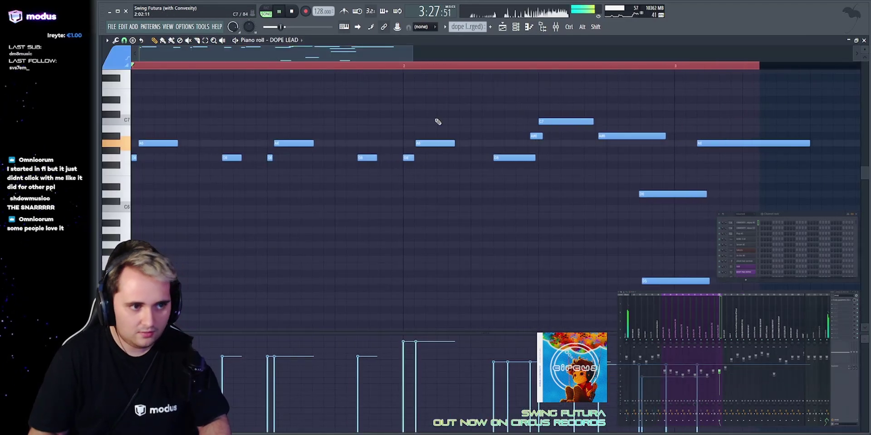
{"action": "key", "text": "space"}
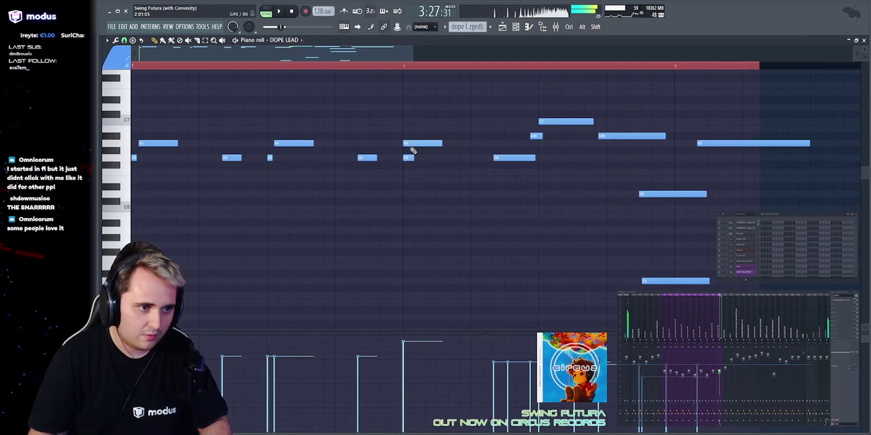
{"action": "left_click_drag", "start_coordinate": [404, 142], "coordinate": [417, 142]}
{"action": "key", "text": "space"}
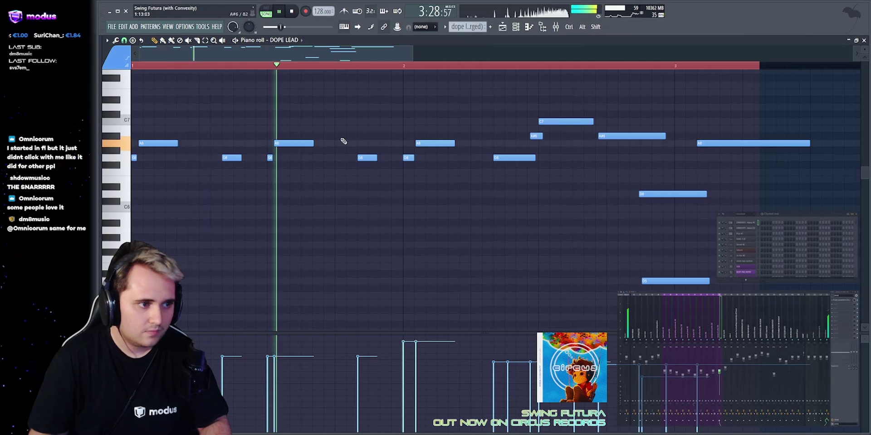
Return to the playlist and play the soloed dope lead again from bar 127.
{"action": "left_click", "coordinate": [503, 27]}
{"action": "key", "text": "space"}
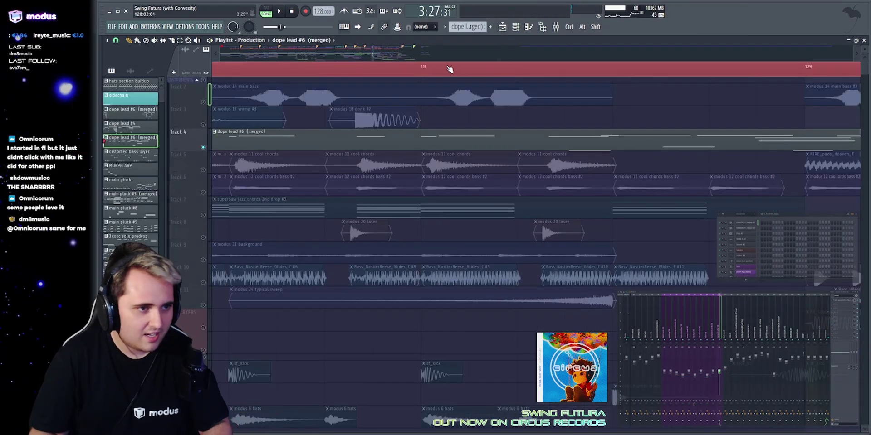
{"action": "scroll", "coordinate": [448, 69], "scroll_direction": "down", "scroll_amount": 3}
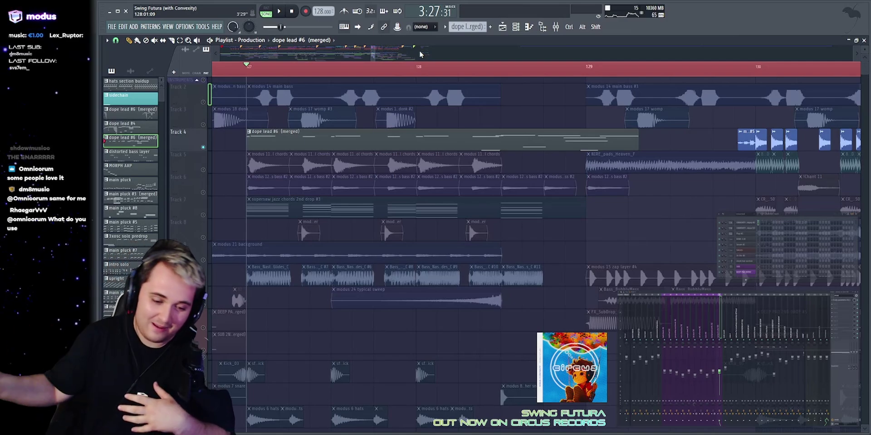
{"action": "key", "text": "space"}
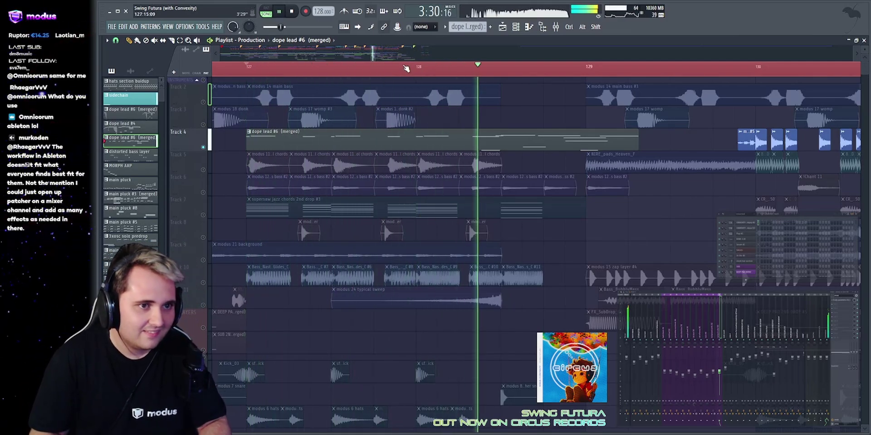
{"action": "key", "text": "space"}
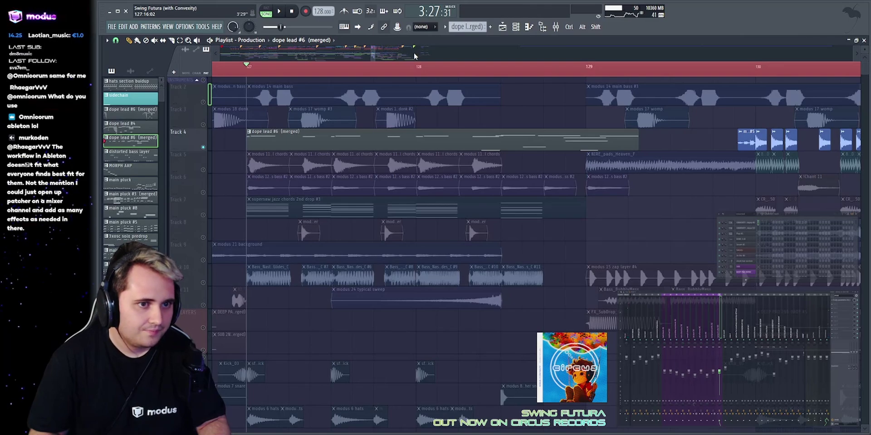
{"action": "key", "text": "space"}
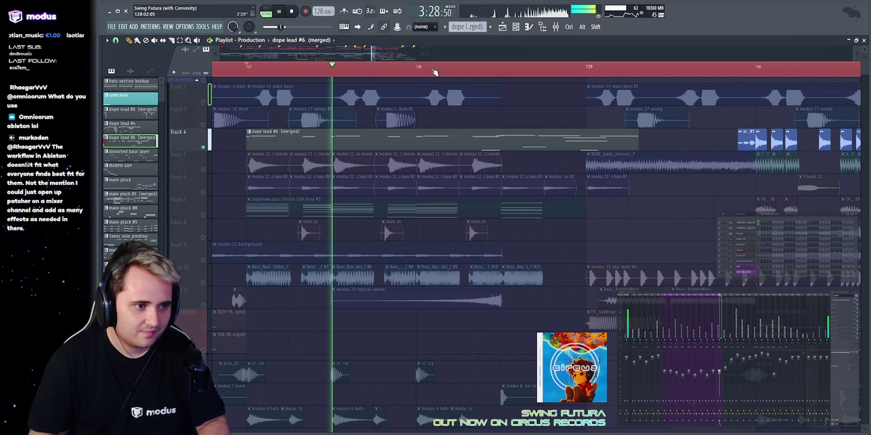
Unsolo Track 4 to bring back all instrument tracks and play them together.
{"action": "left_click", "coordinate": [209, 144], "text": "ctrl"}
{"action": "key", "text": "space"}
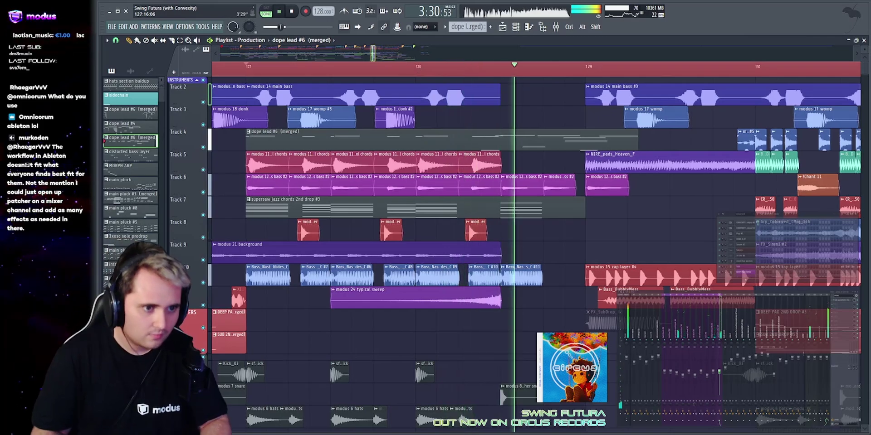
{"action": "key", "text": "space"}
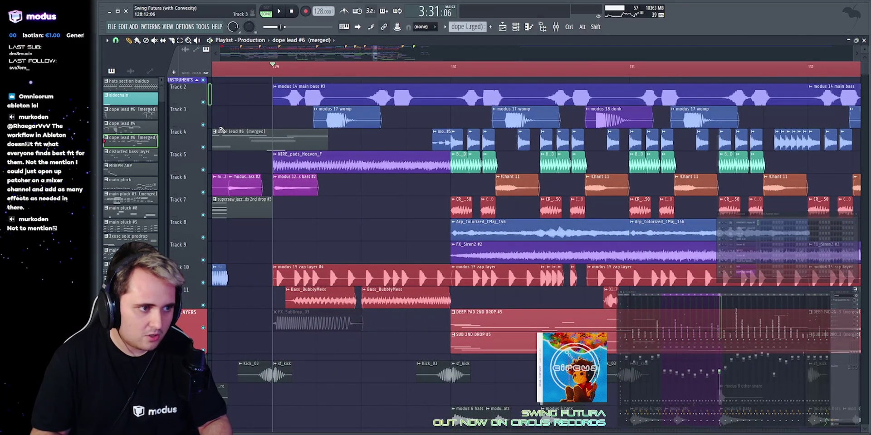
Move the solo from Track 4 to Track 6 and play its !Chant 11 clips from bar 130.
{"action": "left_click", "coordinate": [203, 147], "text": "ctrl"}
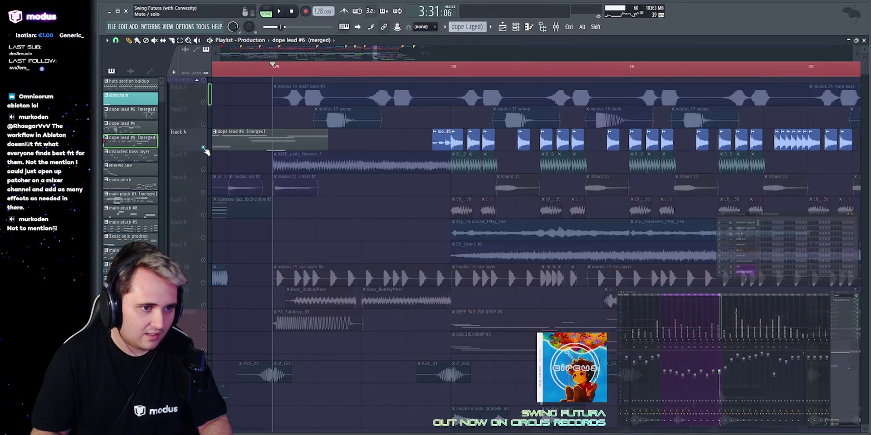
{"action": "left_click", "coordinate": [203, 192], "text": "ctrl"}
{"action": "scroll", "coordinate": [461, 57], "scroll_direction": "down", "scroll_amount": 2}
{"action": "key", "text": "space"}
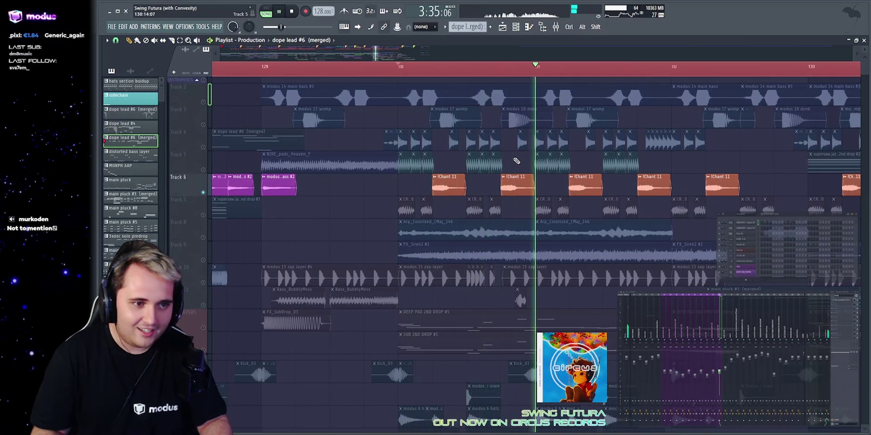
{"action": "key", "text": "space"}
Open the !Chant 11 clip's sample settings, inspect its waveform and close them.
{"action": "left_click", "coordinate": [444, 184]}
{"action": "double_click", "coordinate": [444, 183]}
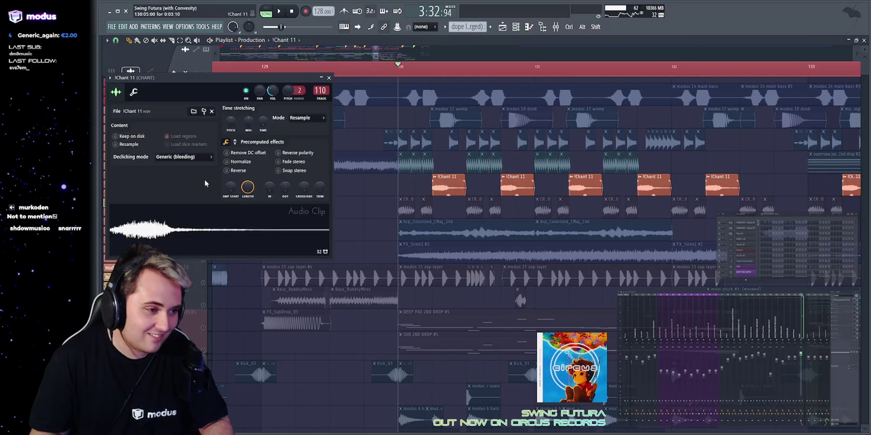
{"action": "key", "text": "space"}
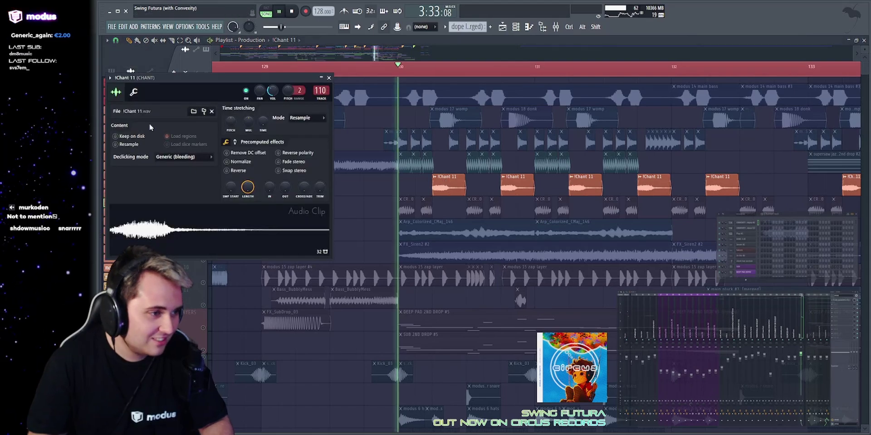
{"action": "left_click", "coordinate": [211, 111]}
{"action": "key", "text": "space"}
{"action": "scroll", "coordinate": [406, 174], "scroll_direction": "down", "scroll_amount": 2}
{"action": "scroll", "coordinate": [407, 173], "scroll_direction": "up", "scroll_amount": 2}
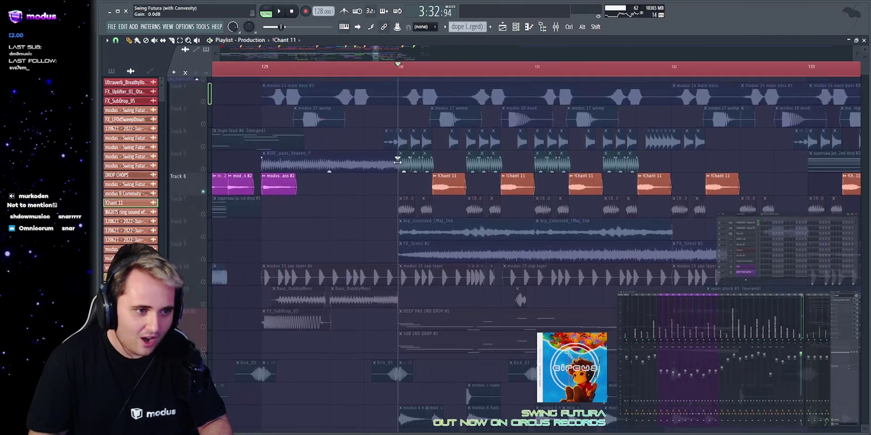
Solo Track 5 and play its Bass_GalacticSlap_D clips from bar 130.
{"action": "right_click", "coordinate": [203, 170]}
{"action": "key", "text": "space"}
{"action": "scroll", "coordinate": [399, 174], "scroll_direction": "up", "scroll_amount": 5}
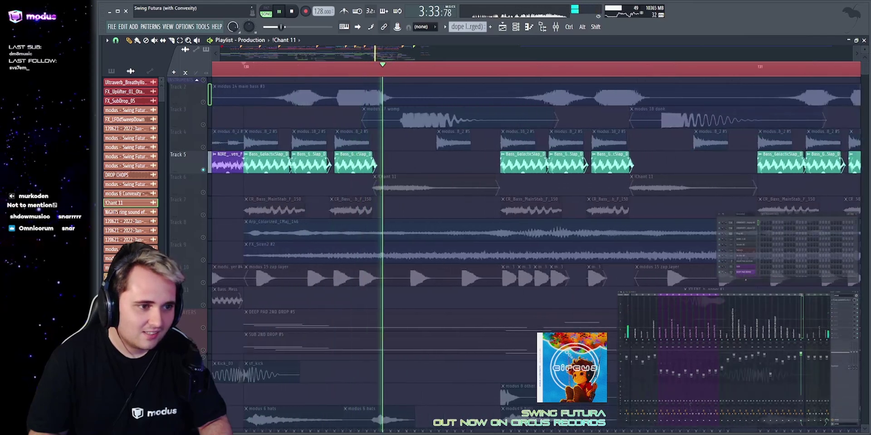
{"action": "key", "text": "space"}
Inspect the Bass_GalacticSlap_D clip's sample settings, close them and replay the soloed clips from bar 130.
{"action": "left_click", "coordinate": [425, 163]}
{"action": "double_click", "coordinate": [425, 163]}
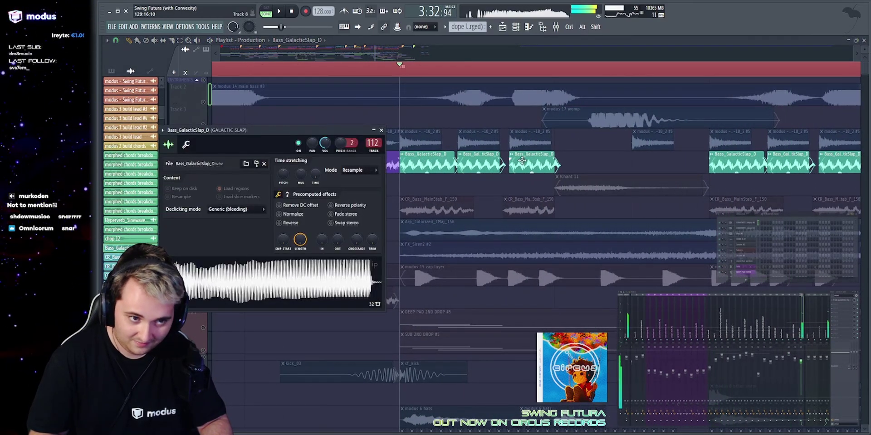
{"action": "key", "text": "Escape"}
{"action": "scroll", "coordinate": [426, 163], "scroll_direction": "down", "scroll_amount": 3}
{"action": "key", "text": "space"}
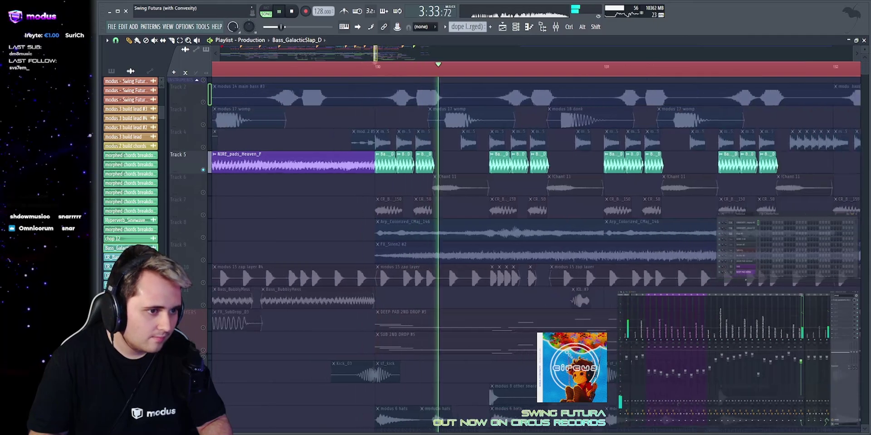
{"action": "scroll", "coordinate": [285, 159], "scroll_direction": "up", "scroll_amount": 3}
{"action": "key", "text": "space"}
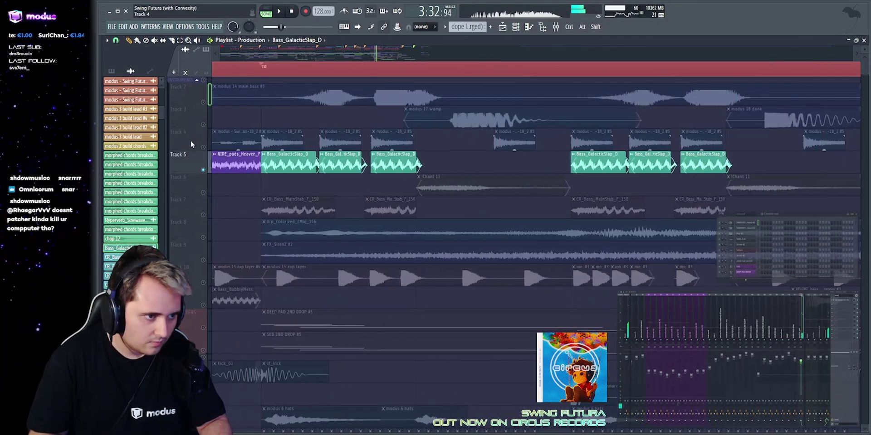
Solo Track 4 and play its chopped audio clips from bar 130 into bar 132.
{"action": "right_click", "coordinate": [204, 148]}
{"action": "scroll", "coordinate": [320, 61], "scroll_direction": "down", "scroll_amount": 1}
{"action": "left_click_drag", "start_coordinate": [226, 64], "coordinate": [379, 54]}
{"action": "key", "text": "space"}
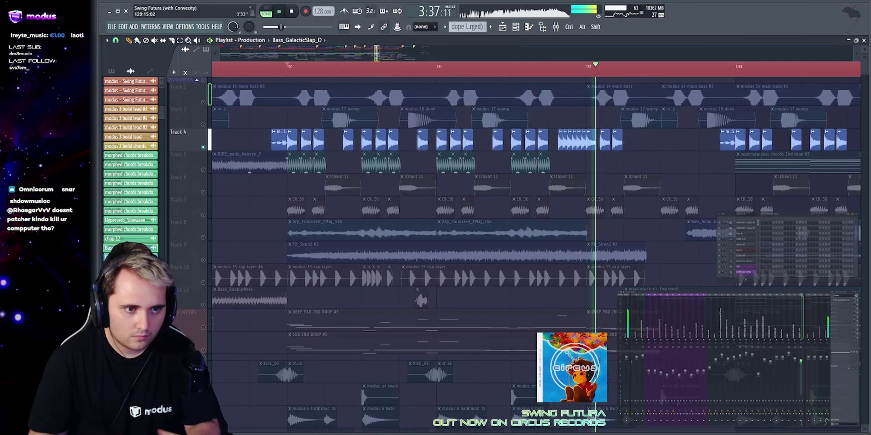
{"action": "scroll", "coordinate": [465, 159], "scroll_direction": "down", "scroll_amount": 2}
{"action": "scroll", "coordinate": [374, 68], "scroll_direction": "up", "scroll_amount": 3}
{"action": "key", "text": "space"}
Solo Track 7's CR_Bass_MainStab clips, switch the solo to Track 8 and play its Arp_Colorized_CMaj_146 clips from bar 130.
{"action": "right_click", "coordinate": [203, 215]}
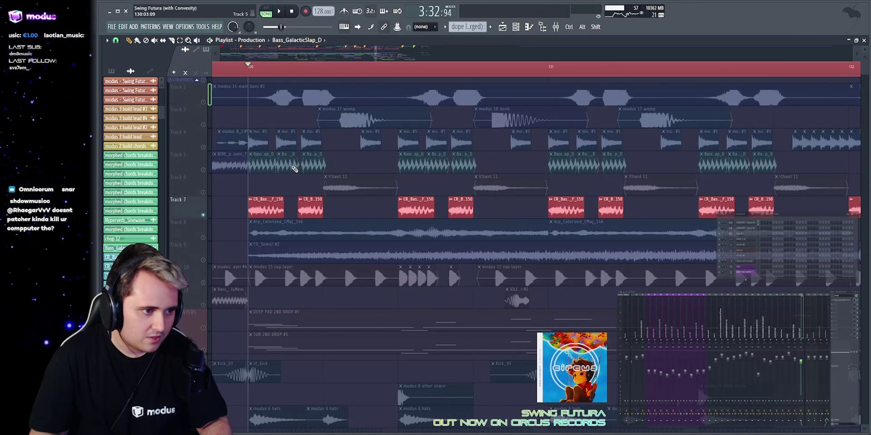
{"action": "scroll", "coordinate": [297, 182], "scroll_direction": "down", "scroll_amount": 3}
{"action": "right_click", "coordinate": [203, 172]}
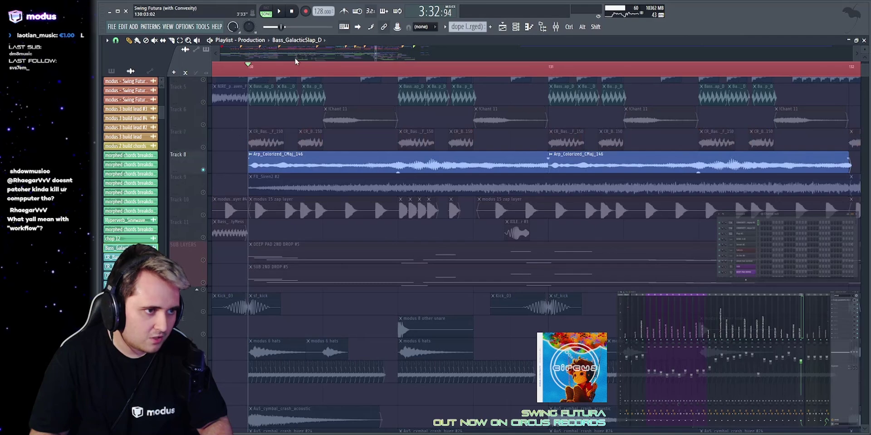
{"action": "scroll", "coordinate": [297, 57], "scroll_direction": "down", "scroll_amount": 3}
{"action": "key", "text": "space"}
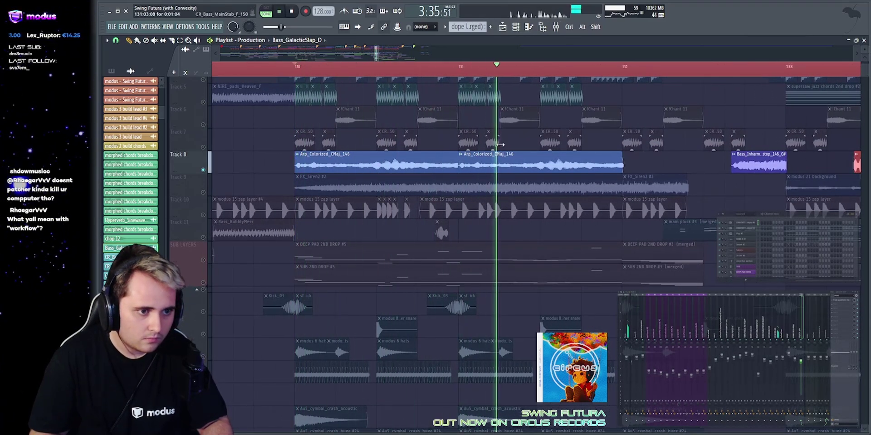
Open the Arp_Colorized_CMaj_146 clip's sample settings, inspect its waveform and close them.
{"action": "double_click", "coordinate": [525, 164]}
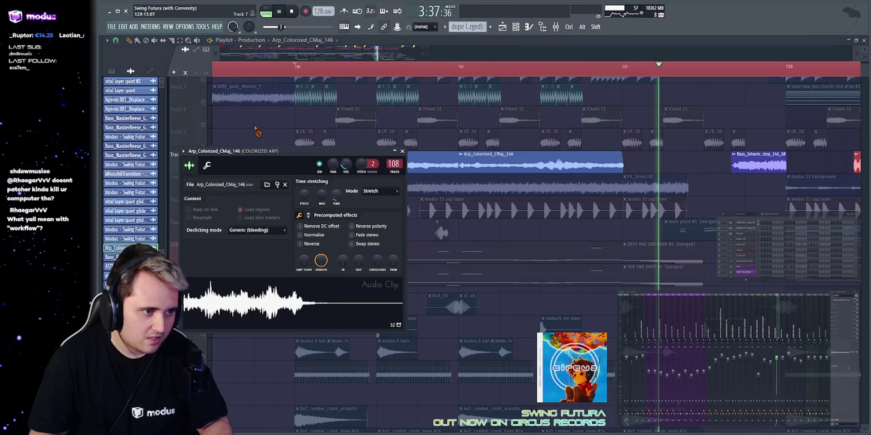
{"action": "right_click", "coordinate": [257, 131]}
{"action": "key", "text": "space"}
Place the playback start just before Track 8's Bass_InharmonicTapestop_146_G# clip ahead of bar 133 and play it.
{"action": "key", "text": "space"}
{"action": "left_click_drag", "start_coordinate": [377, 54], "coordinate": [378, 56]}
{"action": "key", "text": "space"}
{"action": "left_click", "coordinate": [636, 65]}
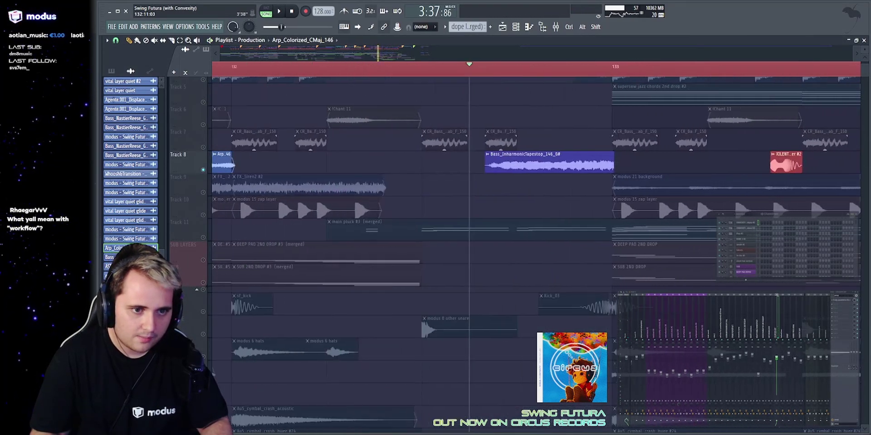
{"action": "scroll", "coordinate": [634, 64], "scroll_direction": "up", "scroll_amount": 1}
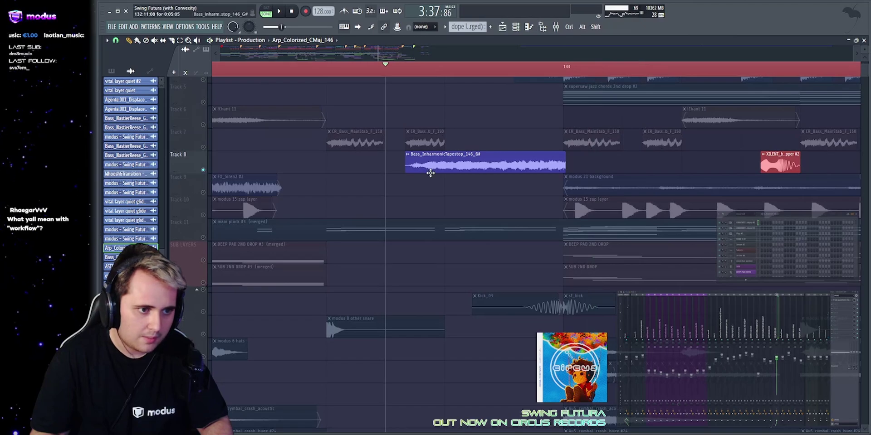
{"action": "key", "text": "space"}
{"action": "left_click_drag", "start_coordinate": [378, 53], "coordinate": [376, 54]}
{"action": "key", "text": "space"}
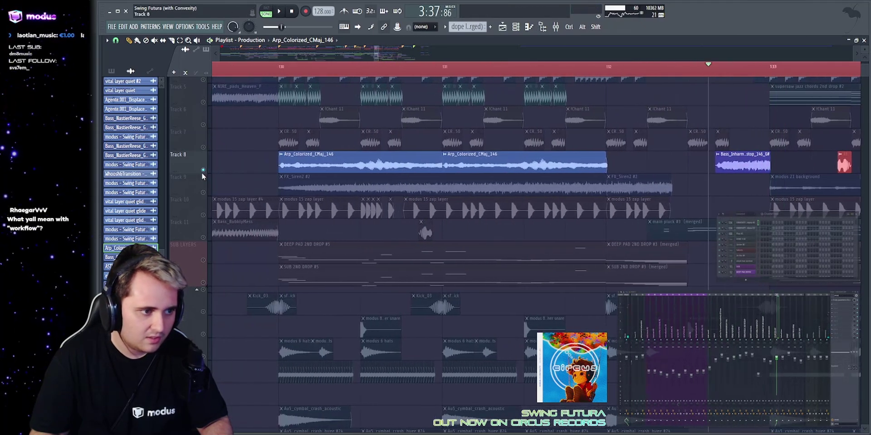
Solo the FX_Siren2 track and play it from the middle of bar 130.
{"action": "left_click", "coordinate": [204, 193]}
{"action": "left_click", "coordinate": [362, 67]}
{"action": "key", "text": "space"}
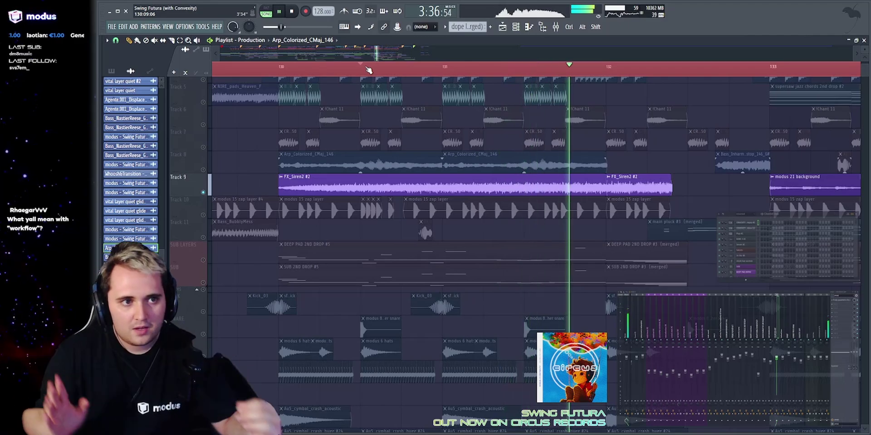
{"action": "scroll", "coordinate": [277, 70], "scroll_direction": "up", "scroll_amount": 3}
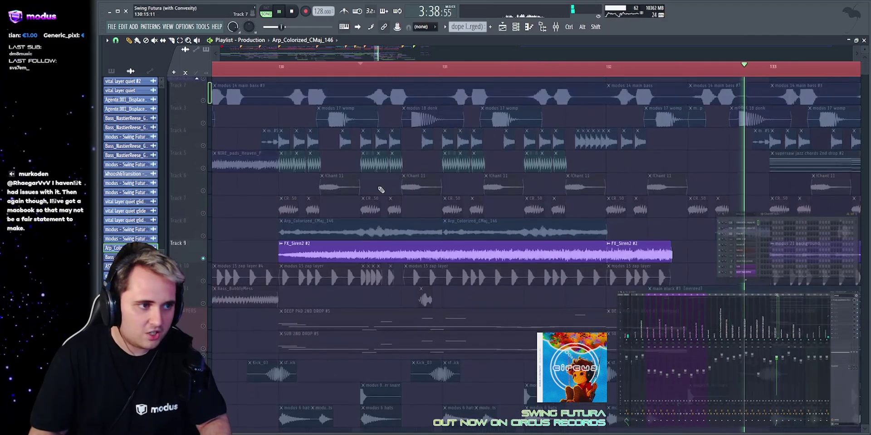
{"action": "key", "text": "space"}
Play from bar 130, soloing the INSTRUMENTS group track briefly and restoring all tracks.
{"action": "left_click", "coordinate": [278, 70]}
{"action": "key", "text": "space"}
{"action": "right_click", "coordinate": [203, 80]}
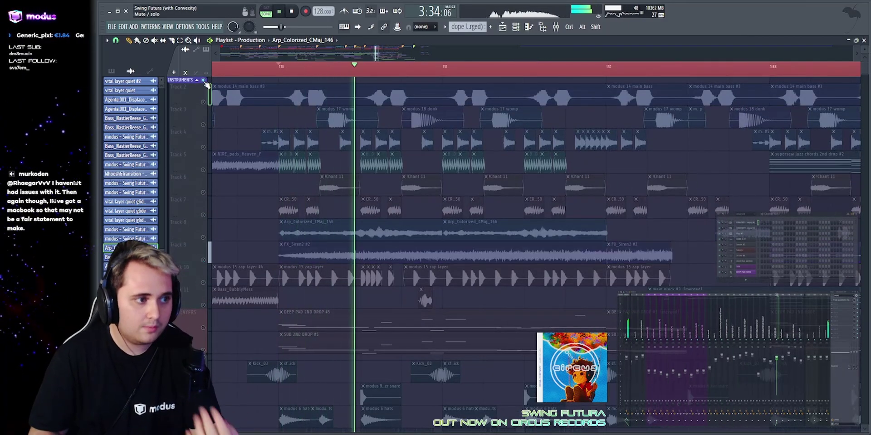
{"action": "right_click", "coordinate": [203, 80]}
{"action": "key", "text": "space"}
Play the full second drop from bar 130 with all tracks audible.
{"action": "scroll", "coordinate": [327, 77], "scroll_direction": "down", "scroll_amount": 5}
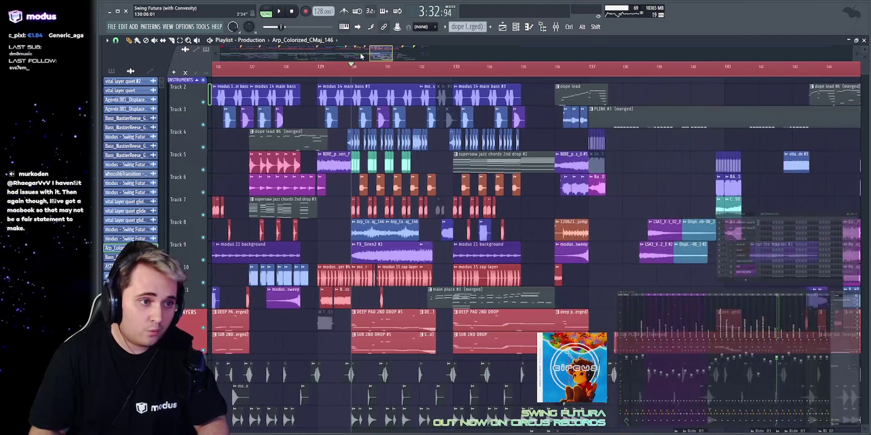
{"action": "left_click_drag", "start_coordinate": [352, 85], "coordinate": [548, 346]}
{"action": "left_click", "coordinate": [613, 211], "text": "ctrl"}
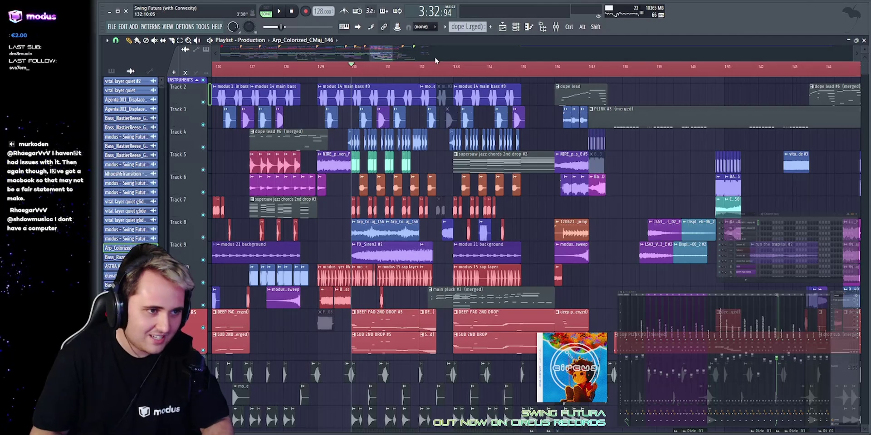
{"action": "key", "text": "space"}
{"action": "scroll", "coordinate": [417, 54], "scroll_direction": "up", "scroll_amount": 5}
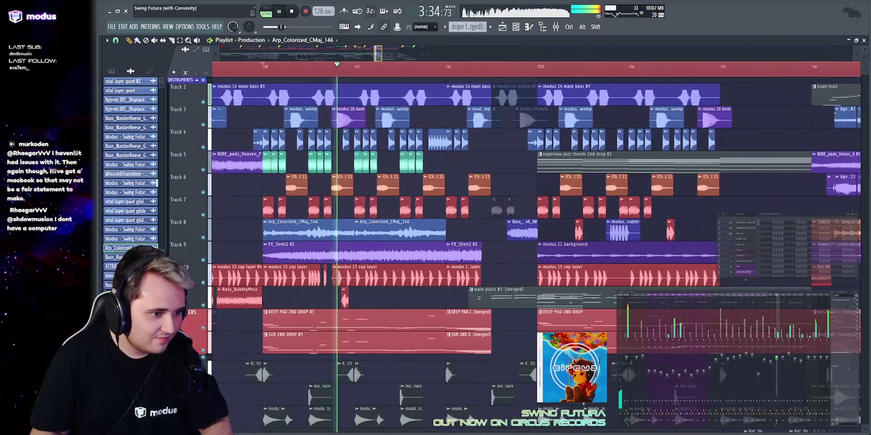
{"action": "key", "text": "space"}
Solo the SNARE track in the drums section and listen to the snare hits in bar 130.
{"action": "scroll", "coordinate": [417, 55], "scroll_direction": "up", "scroll_amount": 2}
{"action": "scroll", "coordinate": [228, 181], "scroll_direction": "down", "scroll_amount": 5}
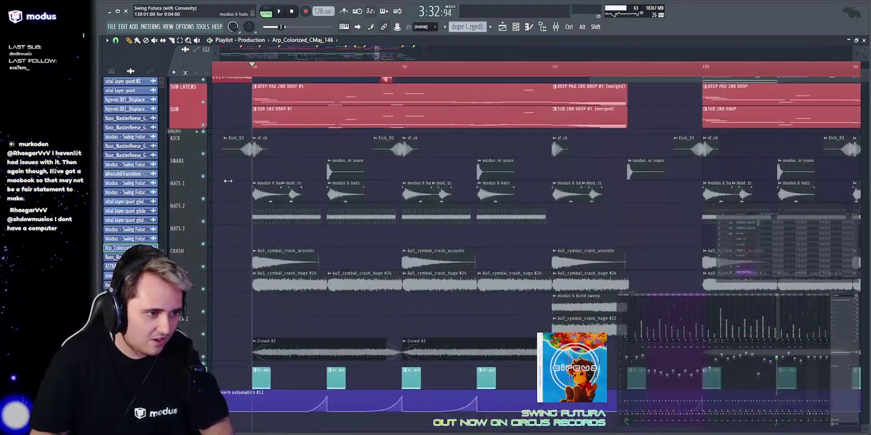
{"action": "right_click", "coordinate": [203, 176]}
{"action": "key", "text": "space"}
{"action": "key", "text": "space"}
{"action": "key", "text": "space"}
{"action": "scroll", "coordinate": [365, 49], "scroll_direction": "up", "scroll_amount": 3}
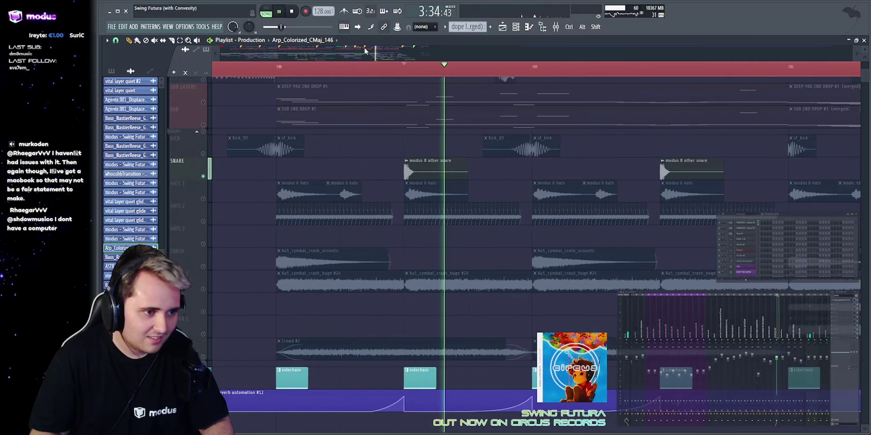
{"action": "key", "text": "space"}
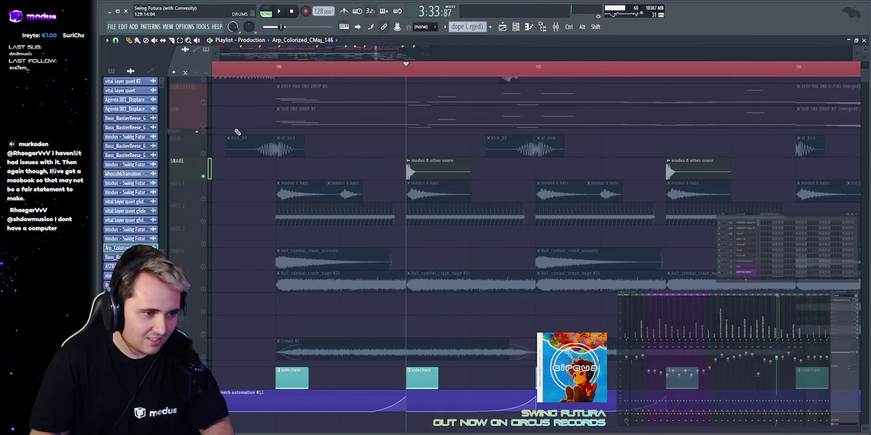
Solo the whole DRUMS group and play it from just before bar 130.
{"action": "right_click", "coordinate": [204, 133]}
{"action": "left_click", "coordinate": [252, 67]}
{"action": "key", "text": "space"}
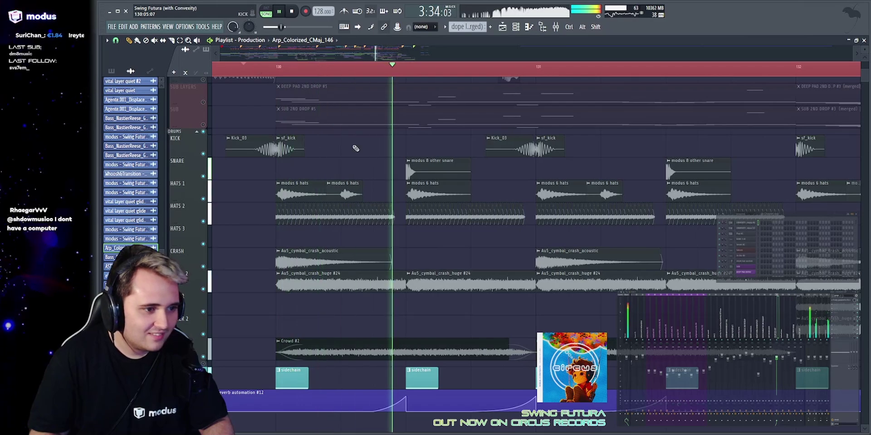
{"action": "key", "text": "space"}
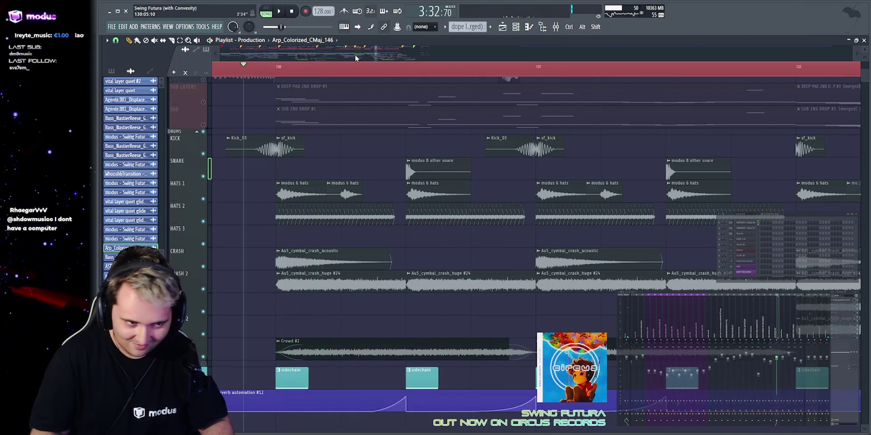
Solo the HATS 2 track and listen to its hat pattern from bar 130.
{"action": "left_click_drag", "start_coordinate": [355, 55], "coordinate": [355, 55]}
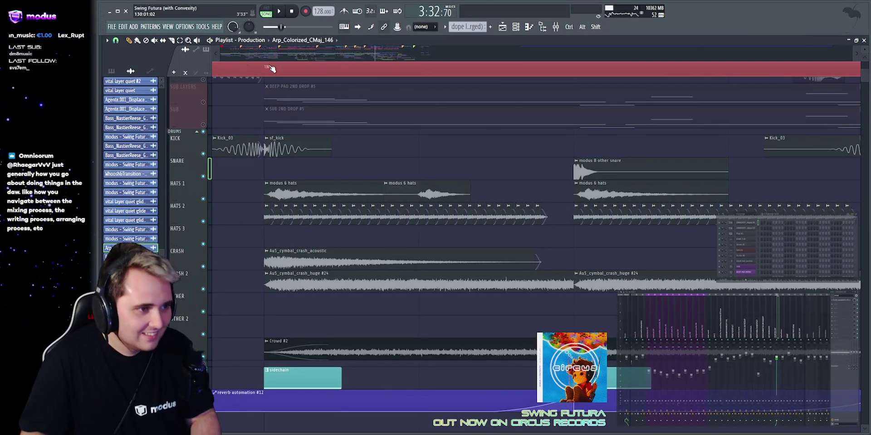
{"action": "right_click", "coordinate": [203, 221]}
{"action": "scroll", "coordinate": [335, 183], "scroll_direction": "down", "scroll_amount": 3}
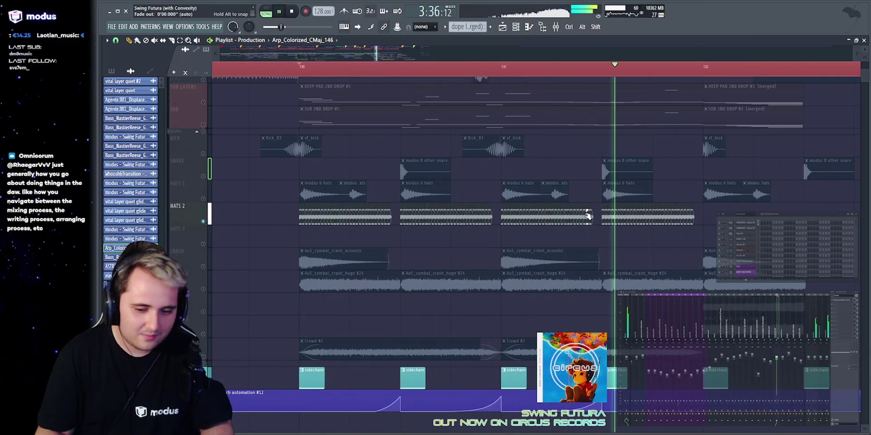
{"action": "key", "text": "space"}
Clear the HATS 2 solo and play the full arrangement from bar 130.
{"action": "right_click", "coordinate": [203, 221]}
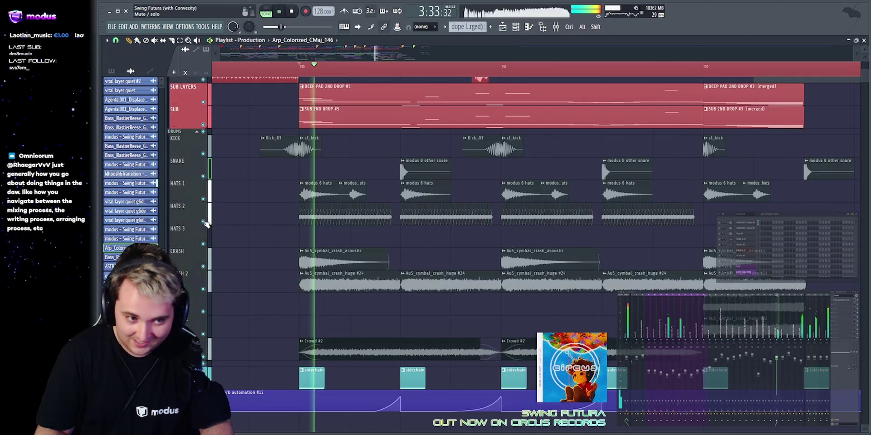
{"action": "key", "text": "space"}
{"action": "scroll", "coordinate": [467, 253], "scroll_direction": "up", "scroll_amount": 2}
{"action": "scroll", "coordinate": [467, 252], "scroll_direction": "up", "scroll_amount": 6}
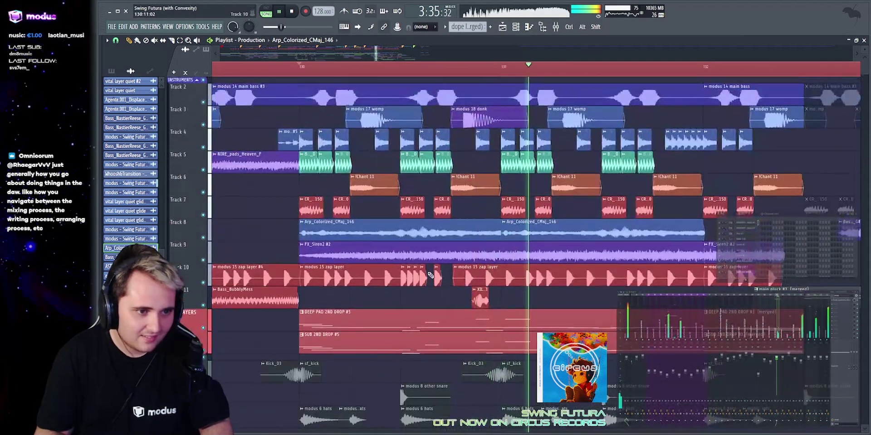
{"action": "scroll", "coordinate": [535, 252], "scroll_direction": "down", "scroll_amount": 3}
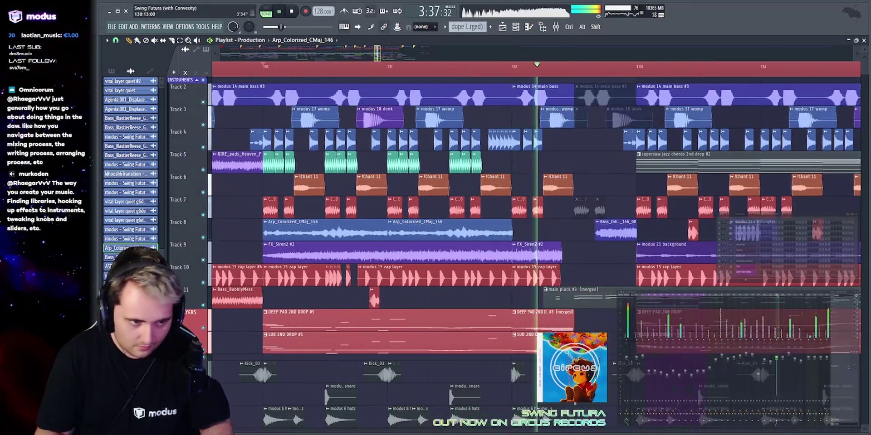
Play the section at bar 133 and solo Track 5 with the supersaw jazz chords.
{"action": "scroll", "coordinate": [535, 253], "scroll_direction": "right", "scroll_amount": 2}
{"action": "left_click_drag", "start_coordinate": [379, 54], "coordinate": [379, 52]}
{"action": "left_click_drag", "start_coordinate": [363, 299], "coordinate": [657, 97]}
{"action": "left_click", "coordinate": [657, 97], "text": "ctrl"}
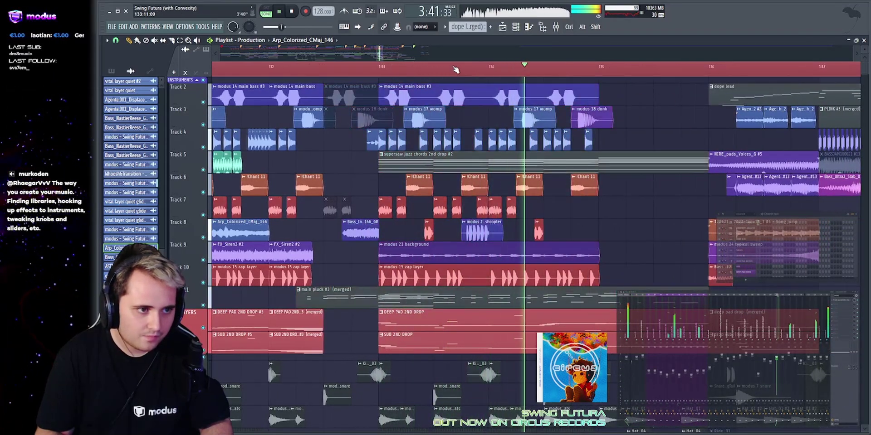
{"action": "scroll", "coordinate": [444, 57], "scroll_direction": "up", "scroll_amount": 1}
{"action": "left_click", "coordinate": [203, 169], "text": "ctrl"}
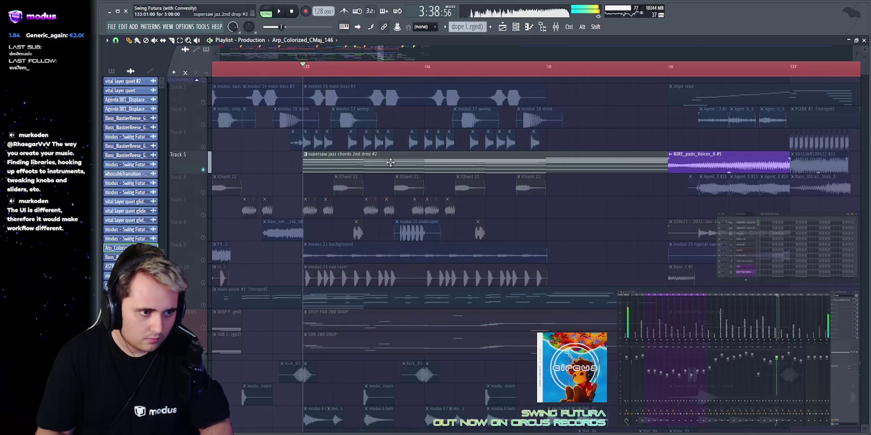
View the Reaktor 6 notes of the supersaw jazz chords 2nd drop #2 pattern in the piano roll.
{"action": "double_click", "coordinate": [372, 156]}
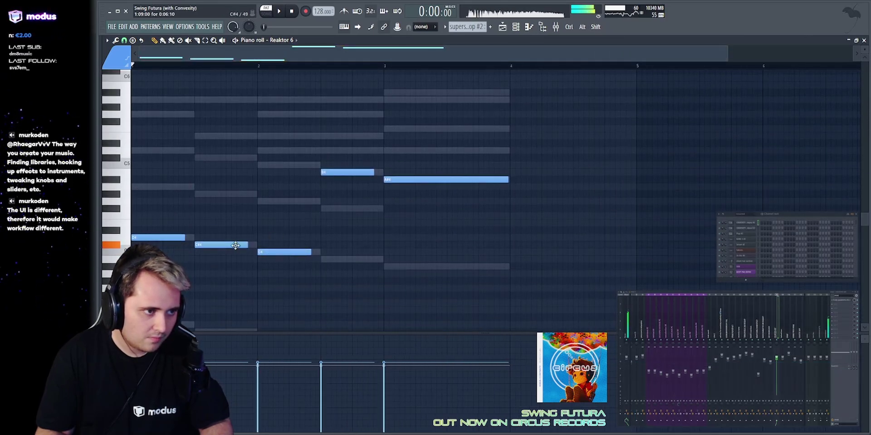
{"action": "left_click", "coordinate": [502, 29]}
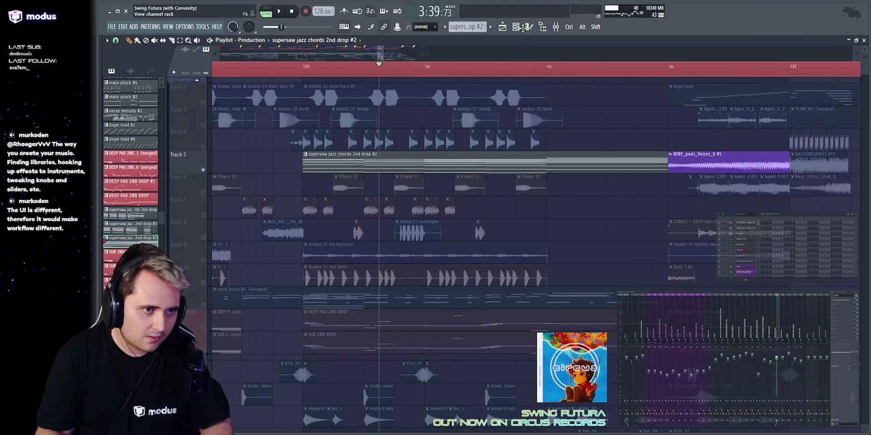
{"action": "left_click", "coordinate": [517, 27]}
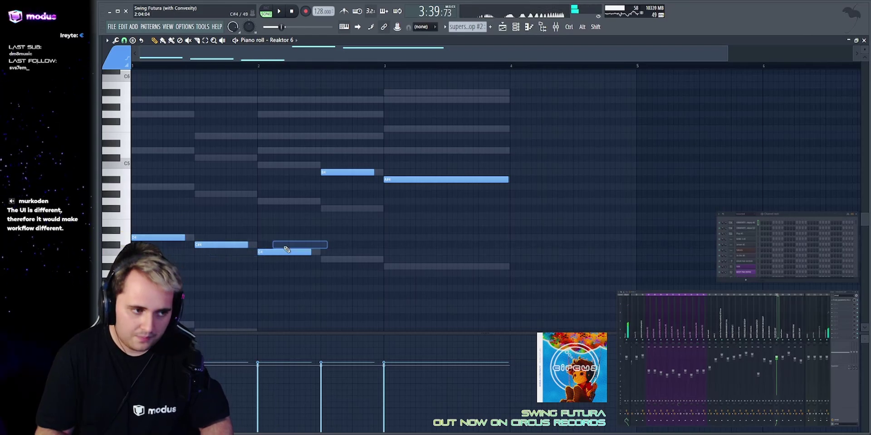
{"action": "left_click", "coordinate": [502, 28]}
Examine the Reaktor 6 F2 Knob automation clips on Track 43 between bars 133 and 136.
{"action": "scroll", "coordinate": [409, 159], "scroll_direction": "down", "scroll_amount": 15}
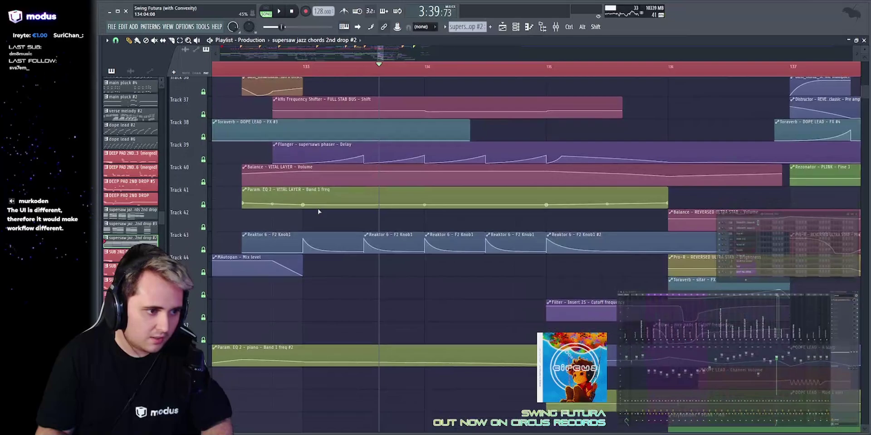
{"action": "left_click_drag", "start_coordinate": [281, 245], "coordinate": [617, 241]}
{"action": "left_click", "coordinate": [581, 223], "text": "ctrl"}
{"action": "scroll", "coordinate": [476, 198], "scroll_direction": "up", "scroll_amount": 13}
{"action": "scroll", "coordinate": [454, 179], "scroll_direction": "up", "scroll_amount": 3}
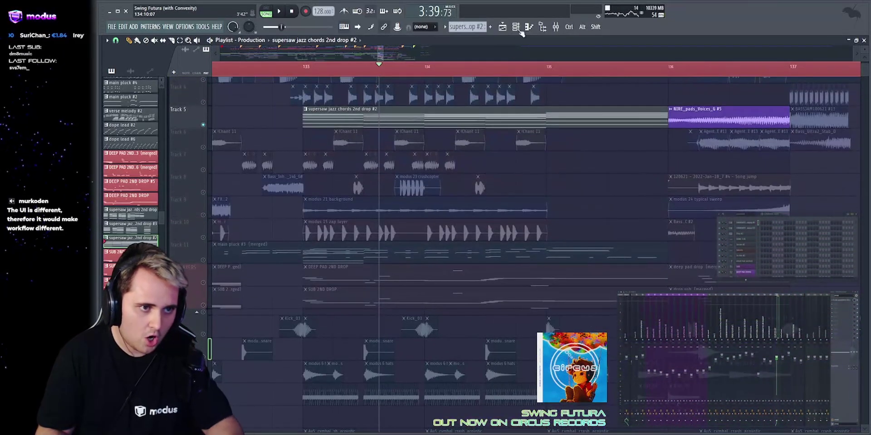
Show the modus2020saws channel's chord notes in the piano roll and audition them.
{"action": "left_click", "coordinate": [502, 28]}
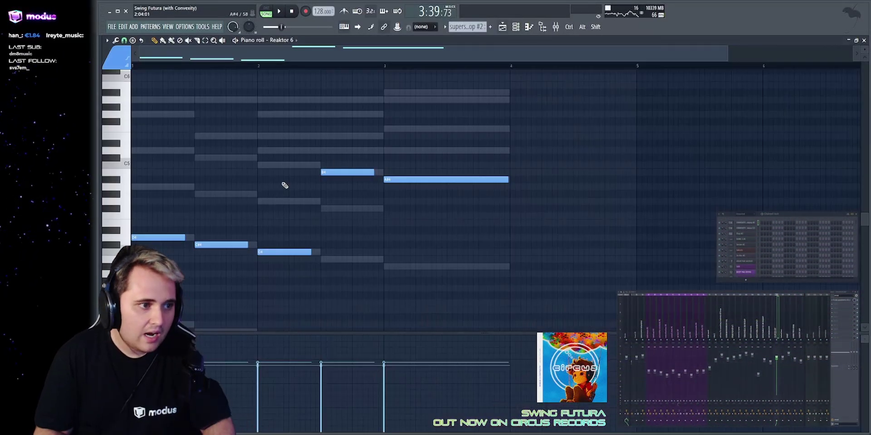
{"action": "double_click", "coordinate": [268, 98]}
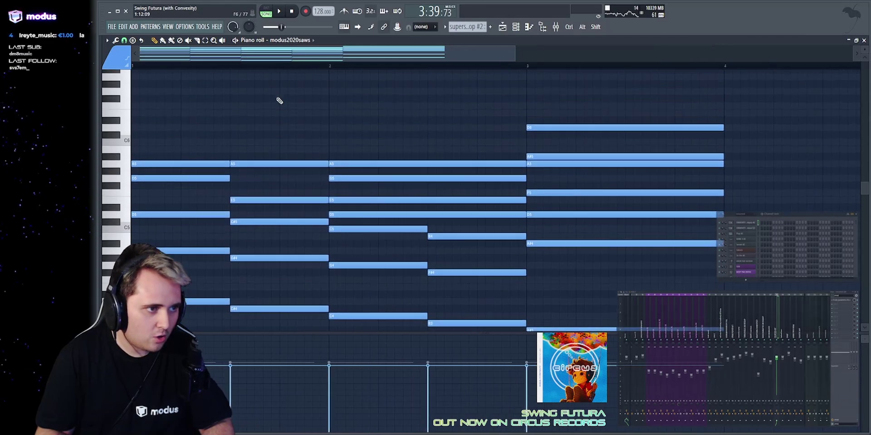
{"action": "key", "text": "space"}
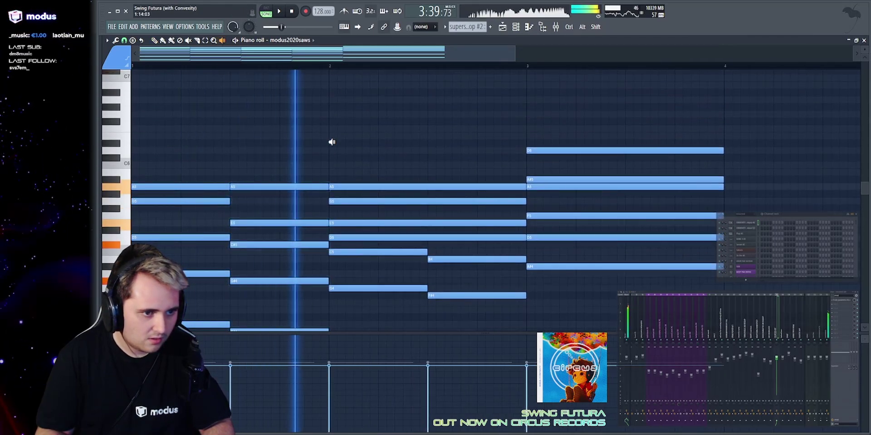
Find the supersaws phaser insert in the mixer while playing the supersaw chords.
{"action": "scroll", "coordinate": [681, 319], "scroll_direction": "down", "scroll_amount": 9}
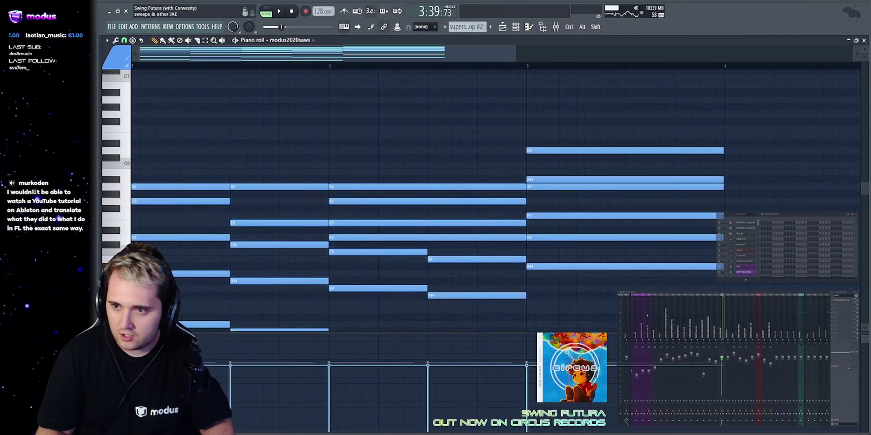
{"action": "key", "text": "space"}
{"action": "scroll", "coordinate": [682, 319], "scroll_direction": "down", "scroll_amount": 8}
{"action": "key", "text": "space"}
{"action": "scroll", "coordinate": [682, 319], "scroll_direction": "down", "scroll_amount": 3}
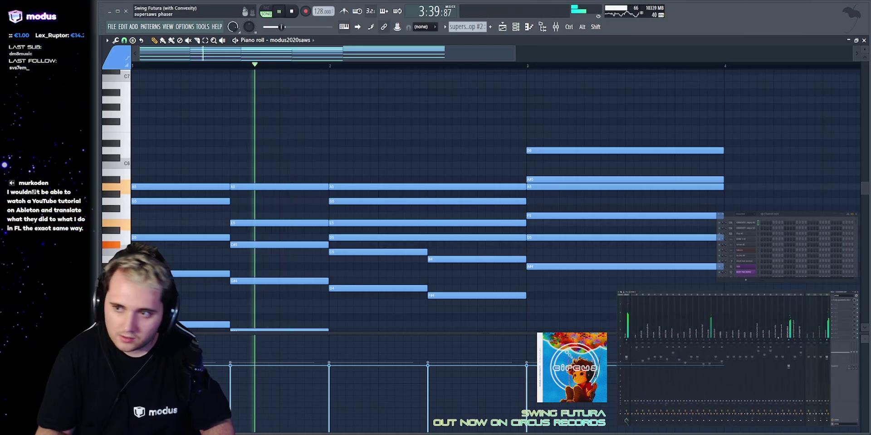
{"action": "key", "text": "space"}
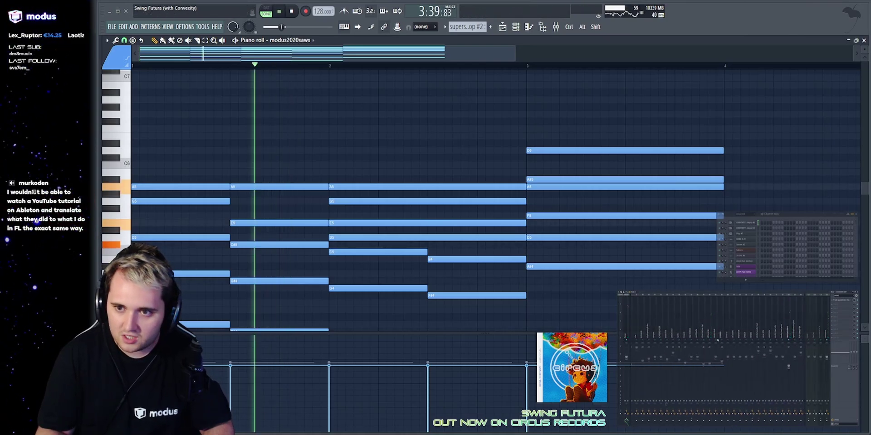
{"action": "key", "text": "space"}
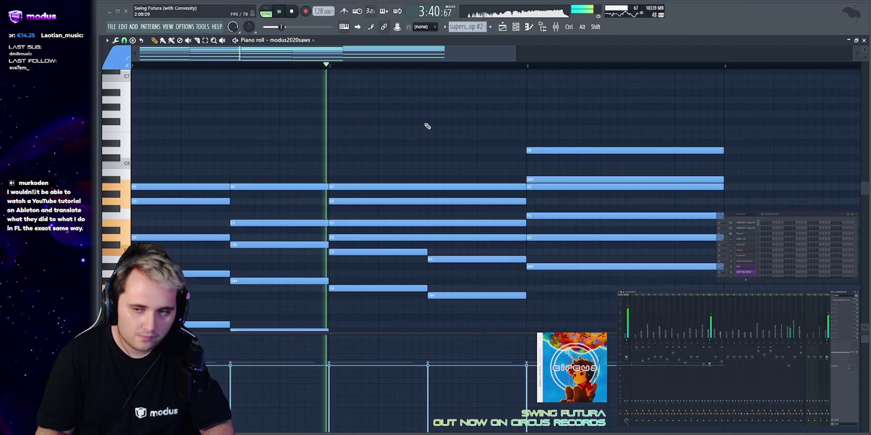
{"action": "key", "text": "space"}
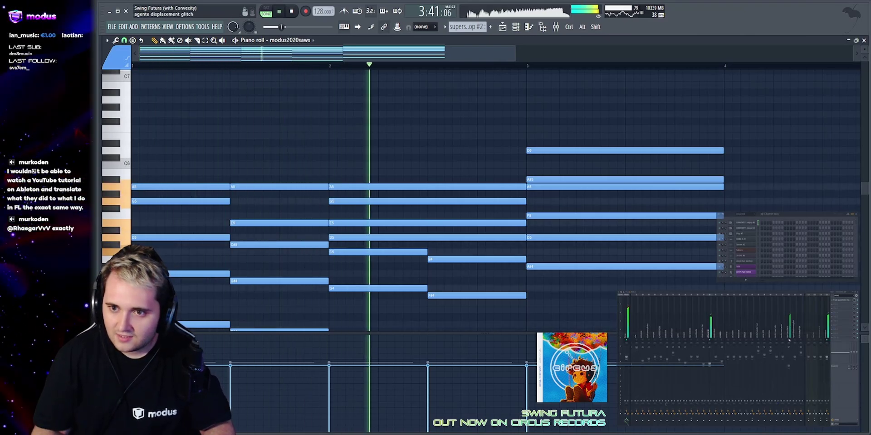
{"action": "key", "text": "space"}
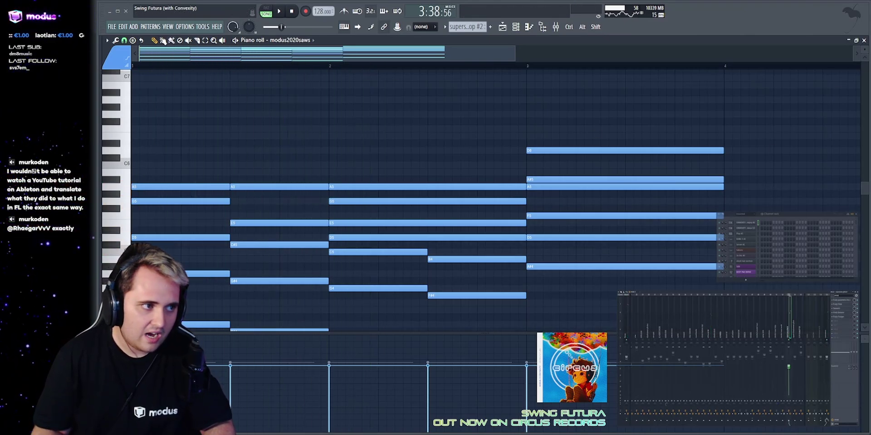
Open the Fruity Flanger on the supersaws phaser insert, listen to its automated delay, and return to the playlist.
{"action": "left_click", "coordinate": [839, 317]}
{"action": "key", "text": "space"}
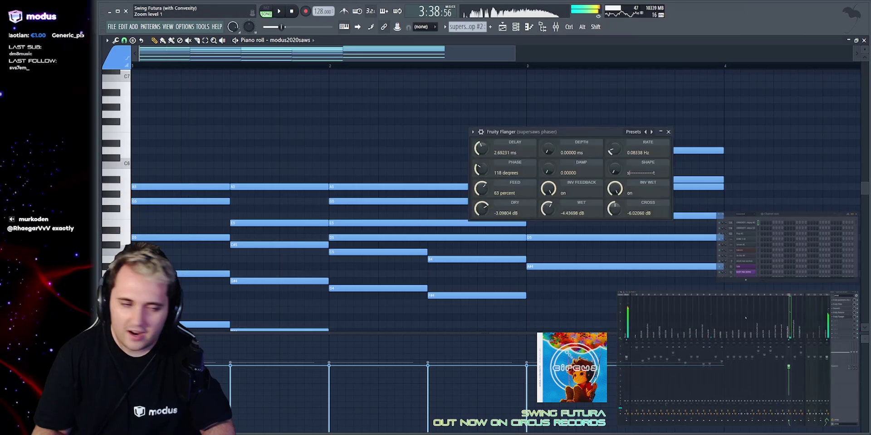
{"action": "left_click_drag", "start_coordinate": [519, 133], "coordinate": [417, 118]}
{"action": "key", "text": "space"}
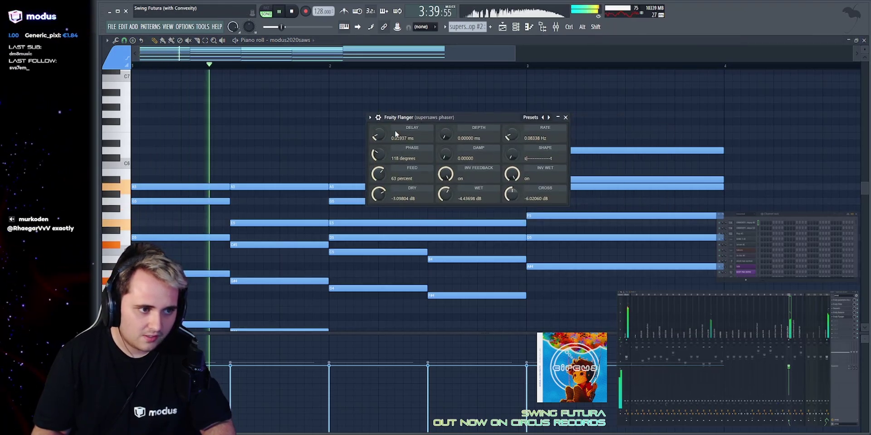
{"action": "key", "text": "space"}
{"action": "key", "text": "F5"}
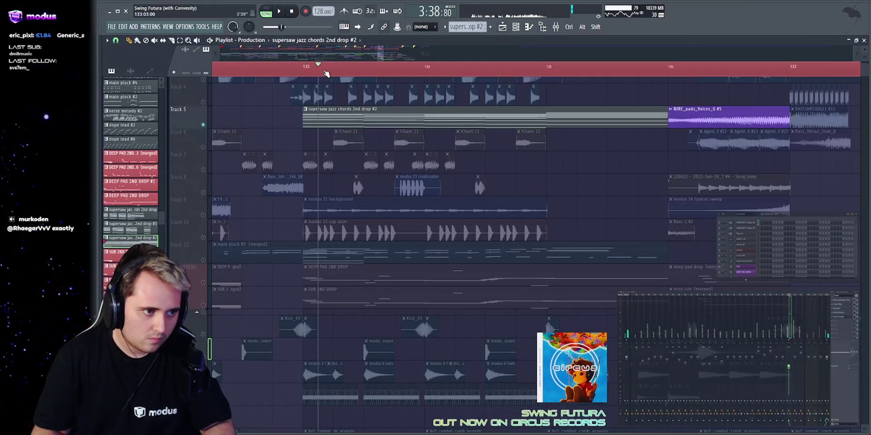
Show the modus2020saws chord notes in the piano roll and play them in song mode.
{"action": "key", "text": "space"}
{"action": "key", "text": "F7"}
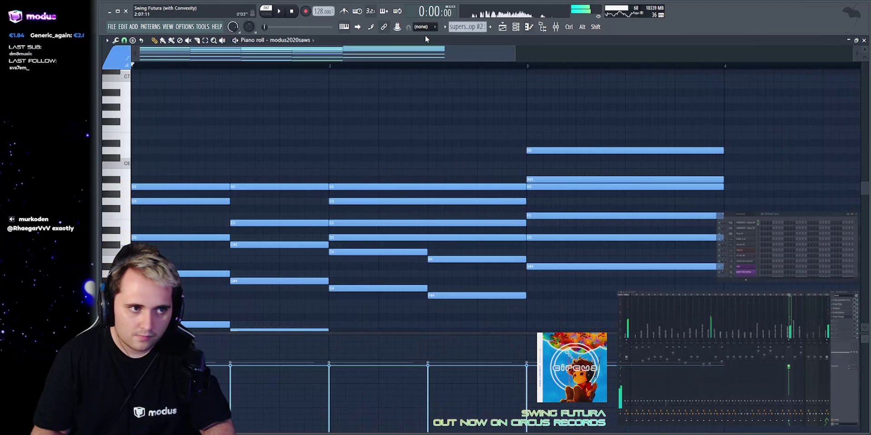
{"action": "left_click", "coordinate": [503, 27]}
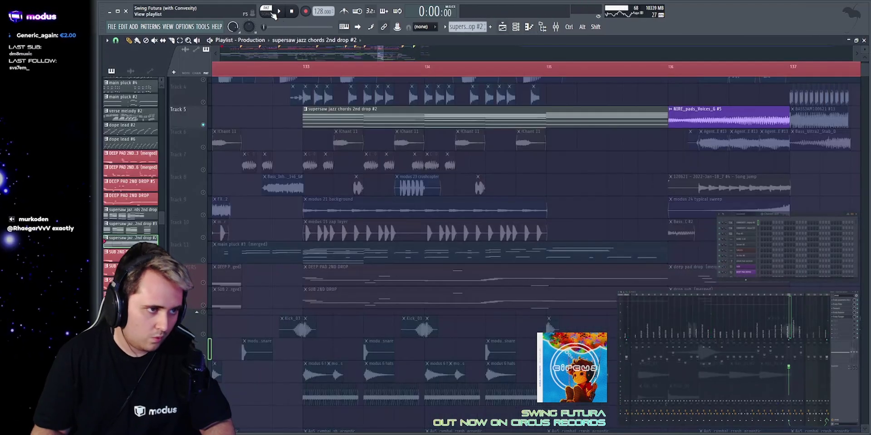
{"action": "left_click", "coordinate": [528, 27]}
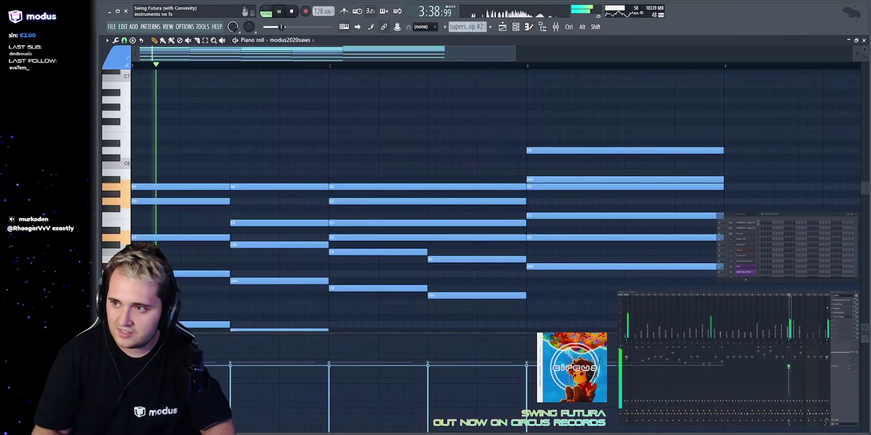
Open the Fruity Flanger on the supersaws phaser insert over the piano roll and follow its delay automation during playback.
{"action": "left_click", "coordinate": [837, 317]}
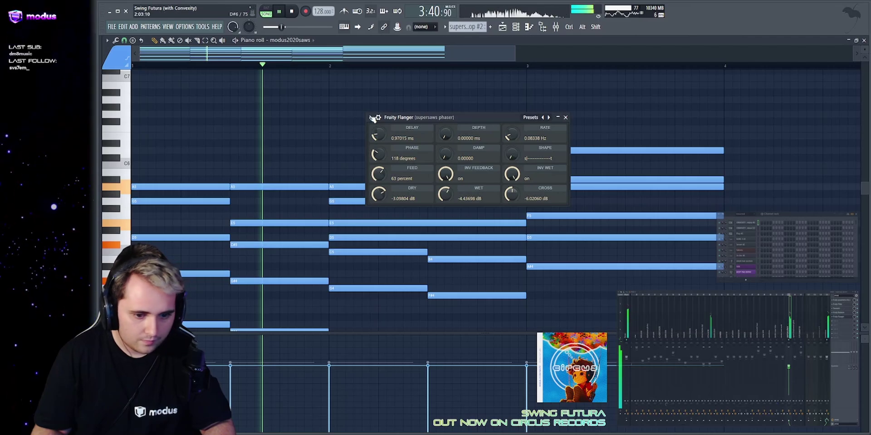
{"action": "key", "text": "space"}
{"action": "scroll", "coordinate": [384, 139], "scroll_direction": "up", "scroll_amount": 3}
{"action": "scroll", "coordinate": [379, 129], "scroll_direction": "down", "scroll_amount": 5}
{"action": "key", "text": "space"}
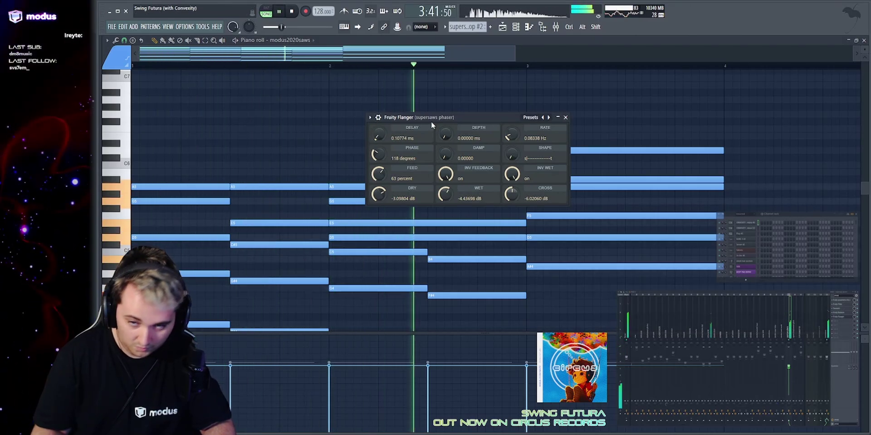
{"action": "right_click", "coordinate": [324, 103]}
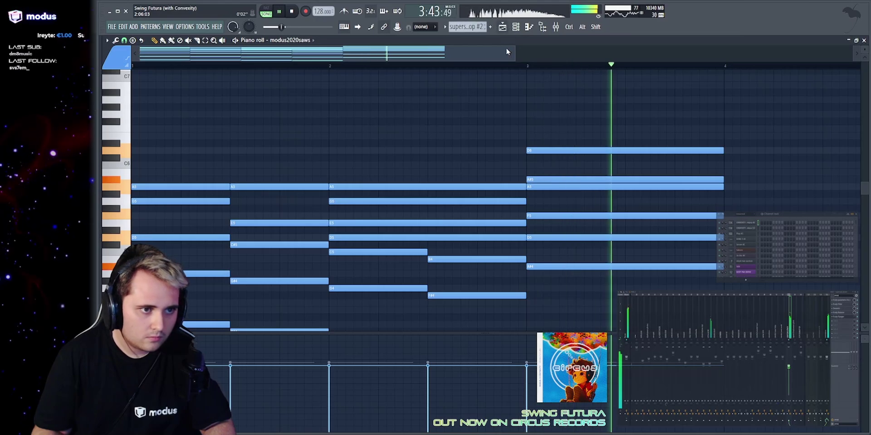
Solo Track 11 in the playlist and play the main pluck #3 (merged) clip from just before bar 133.
{"action": "key", "text": "F5"}
{"action": "key", "text": "space"}
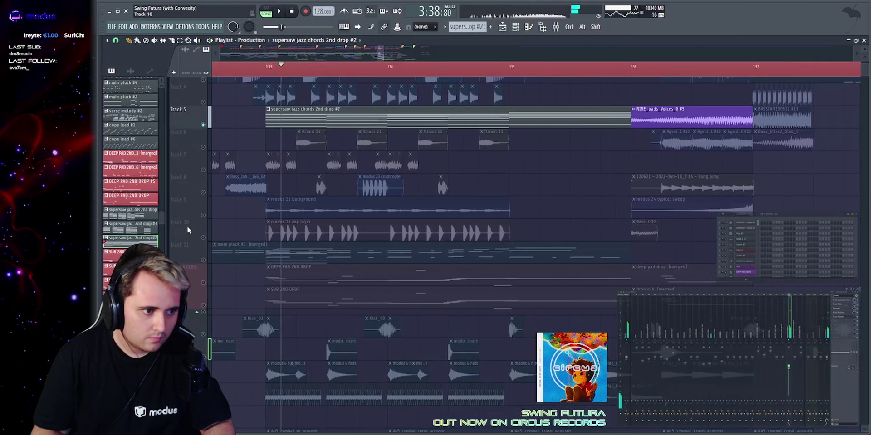
{"action": "left_click", "coordinate": [207, 259]}
{"action": "key", "text": "space"}
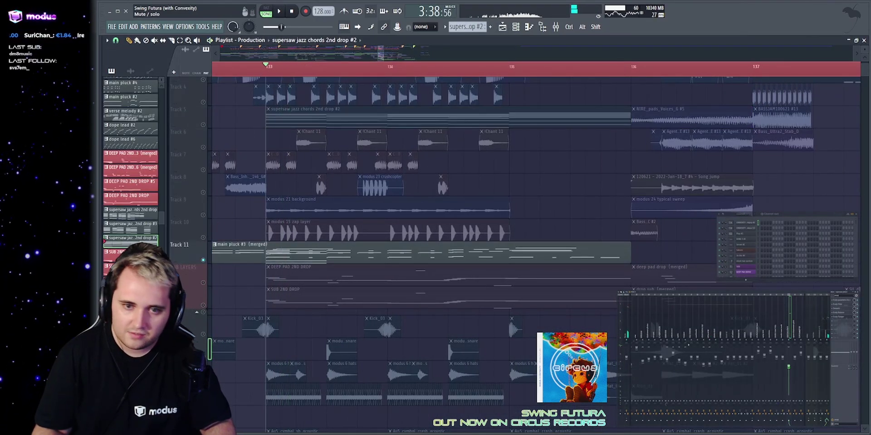
{"action": "key", "text": "space"}
{"action": "scroll", "coordinate": [251, 204], "scroll_direction": "down", "scroll_amount": 2}
{"action": "left_click", "coordinate": [251, 68]}
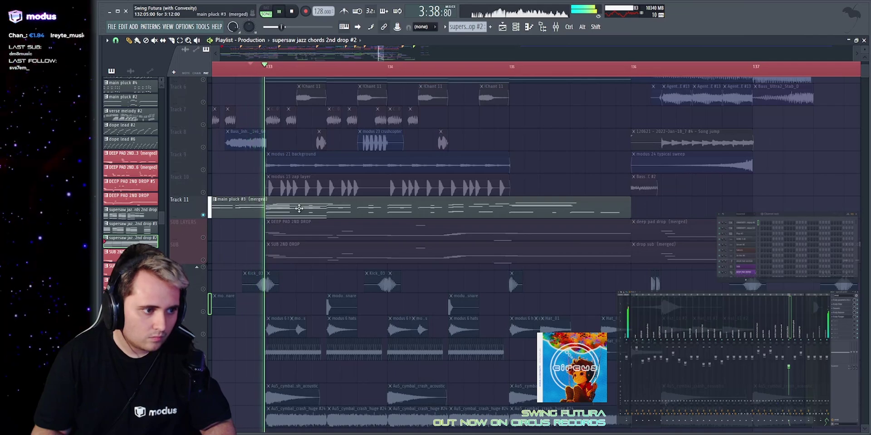
Open the main pluck #3 (merged) clip in the piano roll and look over the LSA3_Pluck_02_C notes.
{"action": "double_click", "coordinate": [401, 209]}
{"action": "key", "text": "space"}
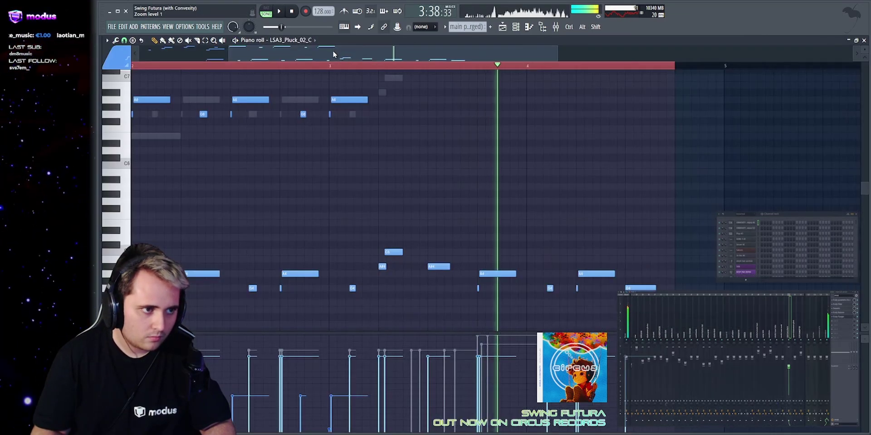
{"action": "left_click_drag", "start_coordinate": [333, 54], "coordinate": [281, 56]}
{"action": "scroll", "coordinate": [313, 97], "scroll_direction": "up", "scroll_amount": 9}
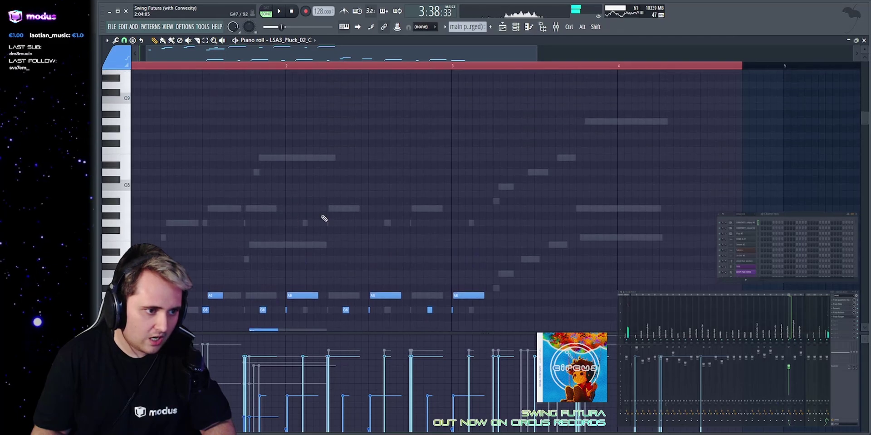
{"action": "scroll", "coordinate": [322, 235], "scroll_direction": "down", "scroll_amount": 4}
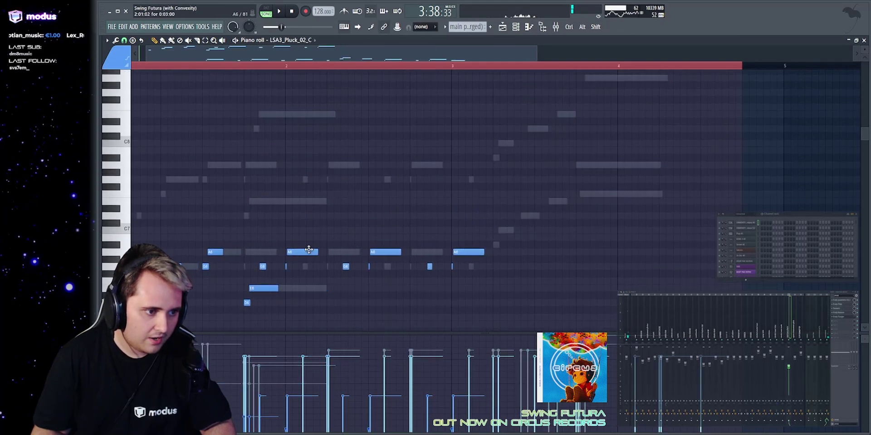
Audition the LSA3_Pluck_02_C melody and temporarily highlight its repeated upper notes between bars 2 and 3.
{"action": "key", "text": "space"}
{"action": "scroll", "coordinate": [311, 200], "scroll_direction": "up", "scroll_amount": 1}
{"action": "scroll", "coordinate": [316, 189], "scroll_direction": "down", "scroll_amount": 4}
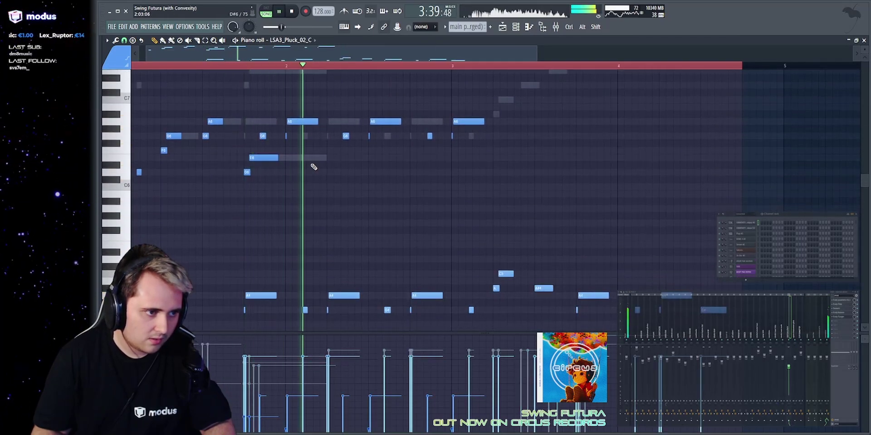
{"action": "key", "text": "space"}
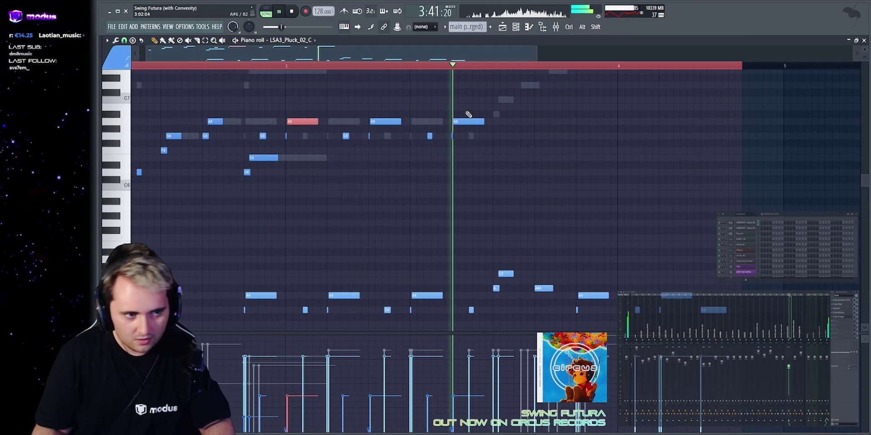
{"action": "key", "text": "space"}
{"action": "left_click_drag", "start_coordinate": [535, 89], "coordinate": [303, 141]}
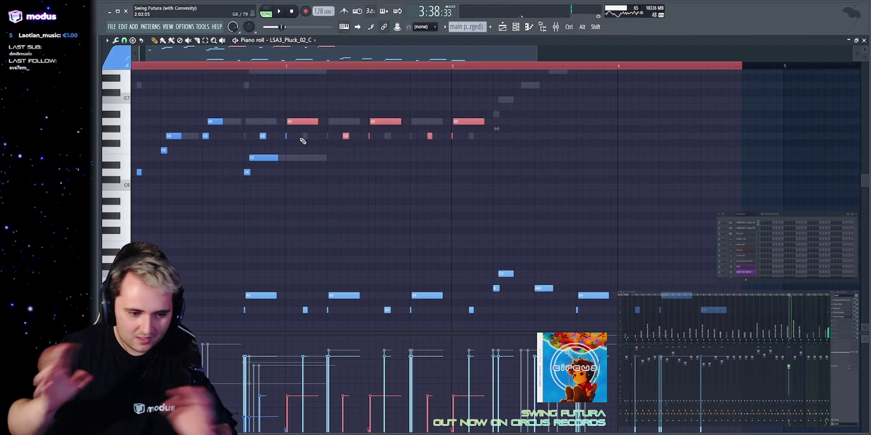
{"action": "key", "text": "ctrl+d"}
Play through the pluck melody and switch the piano roll to the piano channel via its high ghost notes.
{"action": "scroll", "coordinate": [275, 263], "scroll_direction": "down", "scroll_amount": 3}
{"action": "scroll", "coordinate": [380, 200], "scroll_direction": "up", "scroll_amount": 4}
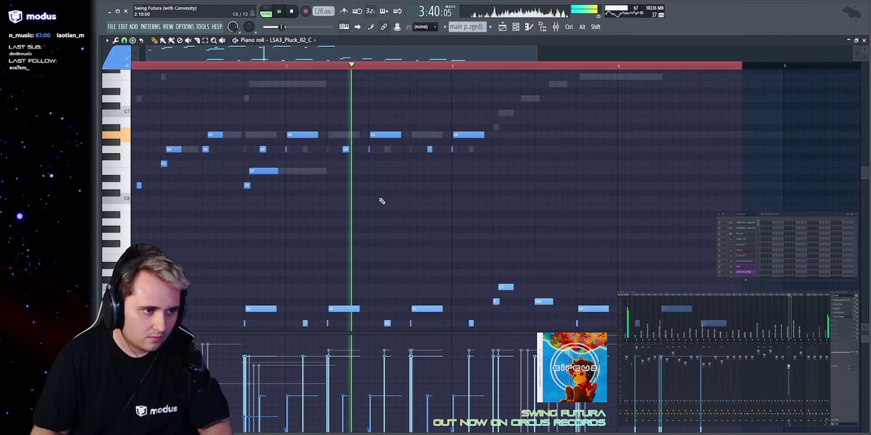
{"action": "scroll", "coordinate": [442, 247], "scroll_direction": "down", "scroll_amount": 4}
{"action": "scroll", "coordinate": [501, 285], "scroll_direction": "up", "scroll_amount": 10}
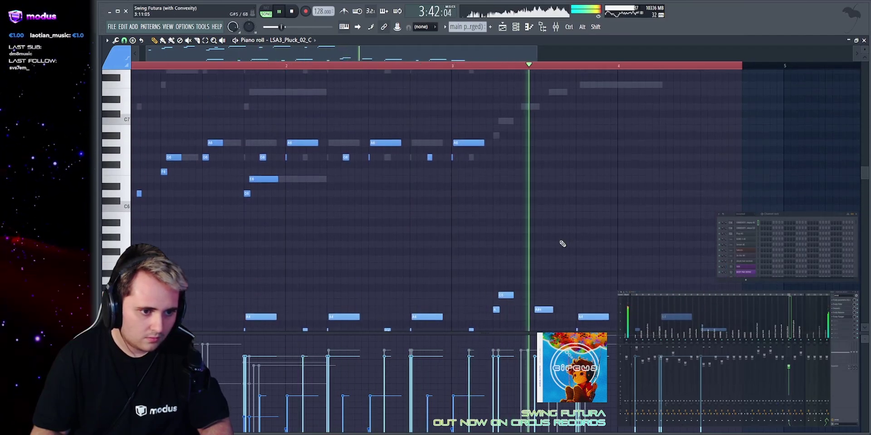
{"action": "scroll", "coordinate": [490, 157], "scroll_direction": "up", "scroll_amount": 4}
{"action": "right_click", "coordinate": [586, 122]}
{"action": "right_click", "coordinate": [586, 122]}
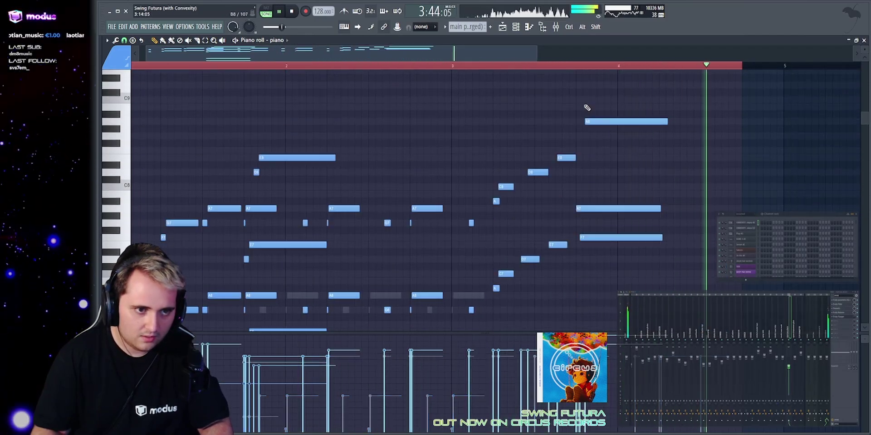
Return to the playlist, unsolo Track 11, and play the full second drop from bar 134.
{"action": "left_click", "coordinate": [503, 27]}
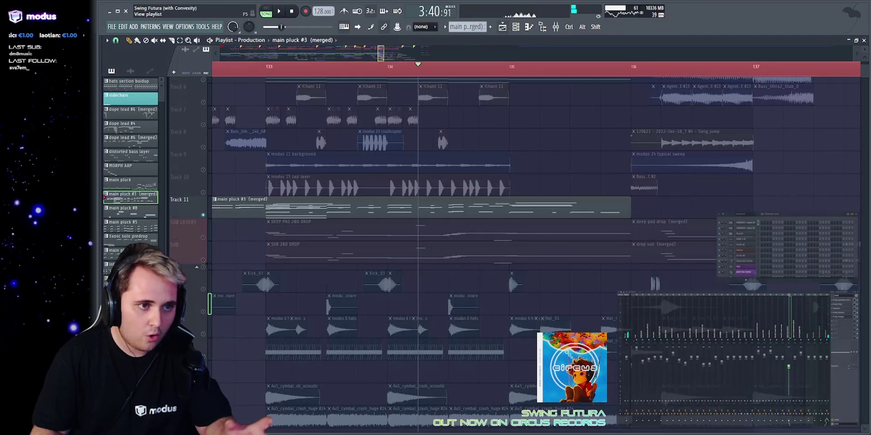
{"action": "scroll", "coordinate": [618, 131], "scroll_direction": "down", "scroll_amount": 10}
{"action": "scroll", "coordinate": [626, 131], "scroll_direction": "up", "scroll_amount": 9}
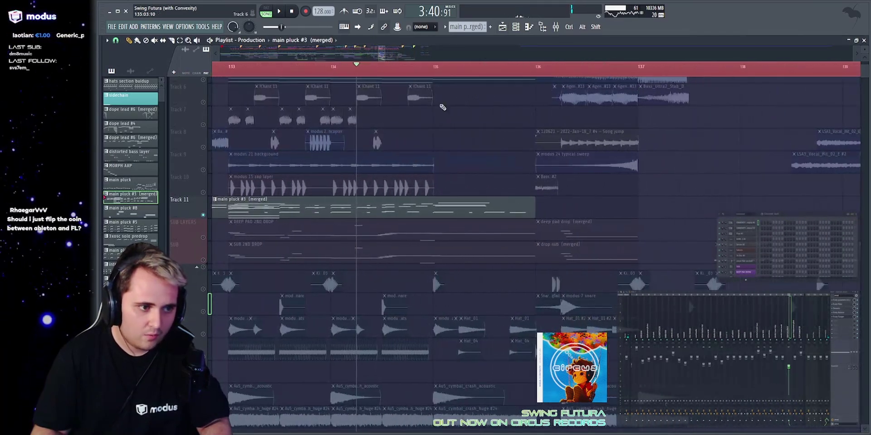
{"action": "right_click", "coordinate": [204, 146]}
{"action": "right_click", "coordinate": [204, 146]}
{"action": "scroll", "coordinate": [435, 145], "scroll_direction": "up", "scroll_amount": 4}
{"action": "key", "text": "space"}
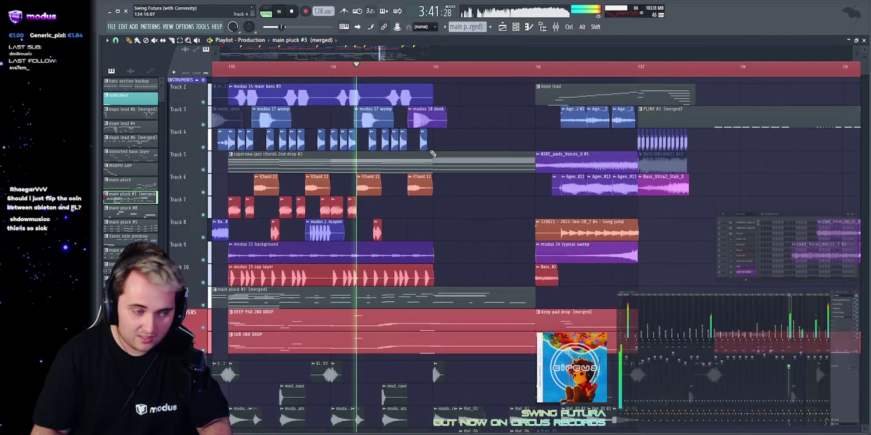
{"action": "scroll", "coordinate": [437, 53], "scroll_direction": "up", "scroll_amount": 3}
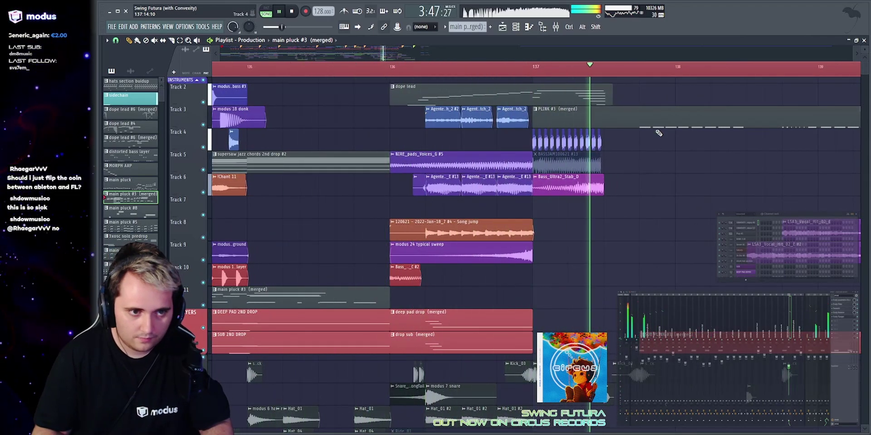
Stop playback and solo Track 6 to listen to its bass clips around bars 136 and 137.
{"action": "key", "text": "space"}
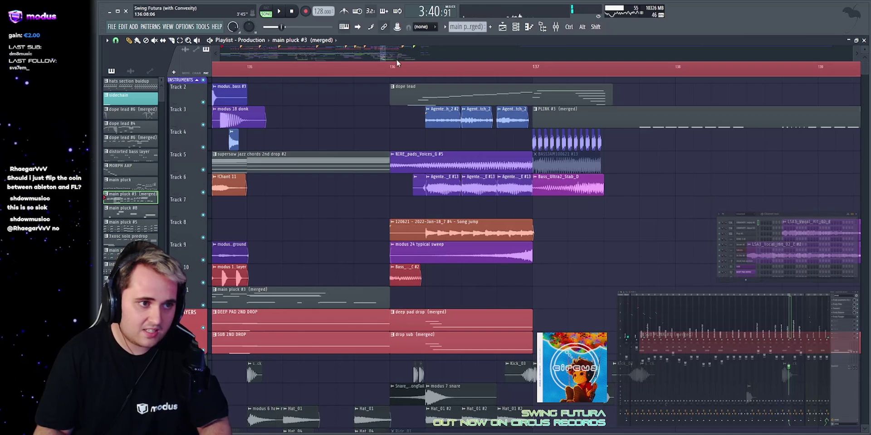
{"action": "scroll", "coordinate": [434, 47], "scroll_direction": "up", "scroll_amount": 1}
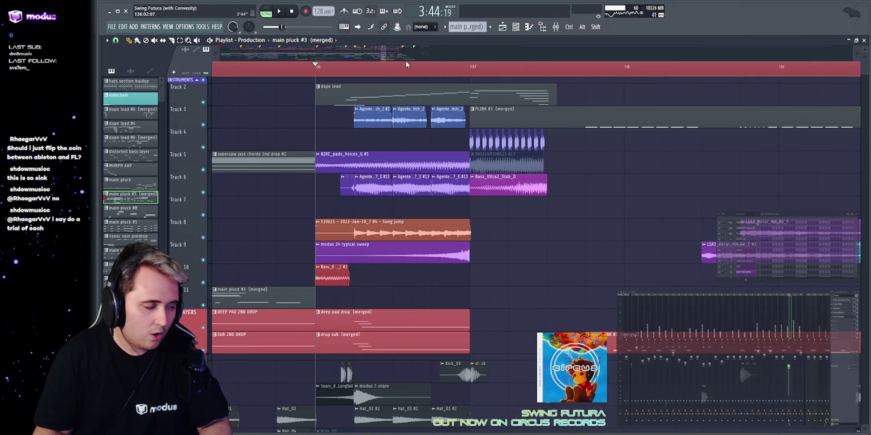
{"action": "right_click", "coordinate": [204, 192]}
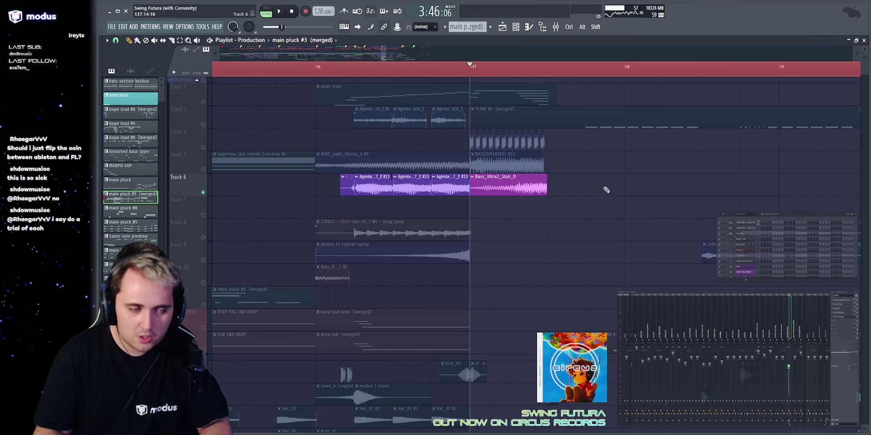
{"action": "key", "text": "space"}
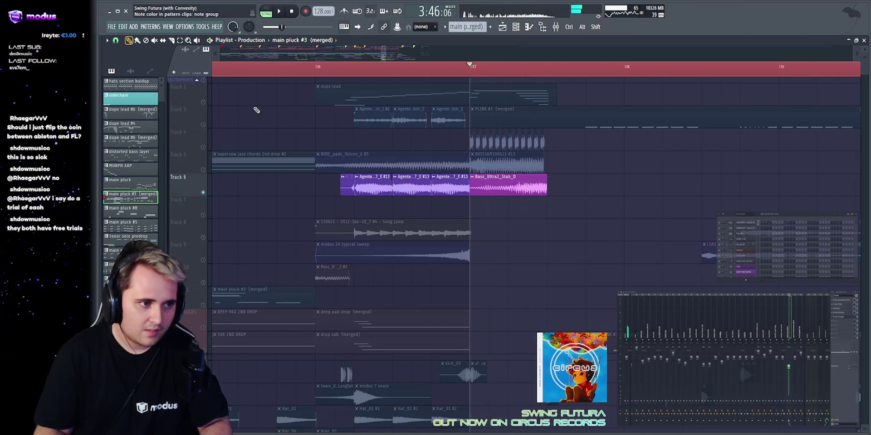
Inspect the Bass_Ultra2_Stab_D sample settings and the Distructor and Fruity parametric EQ 2 on its REVERSED ULTRA STAB insert.
{"action": "double_click", "coordinate": [529, 186]}
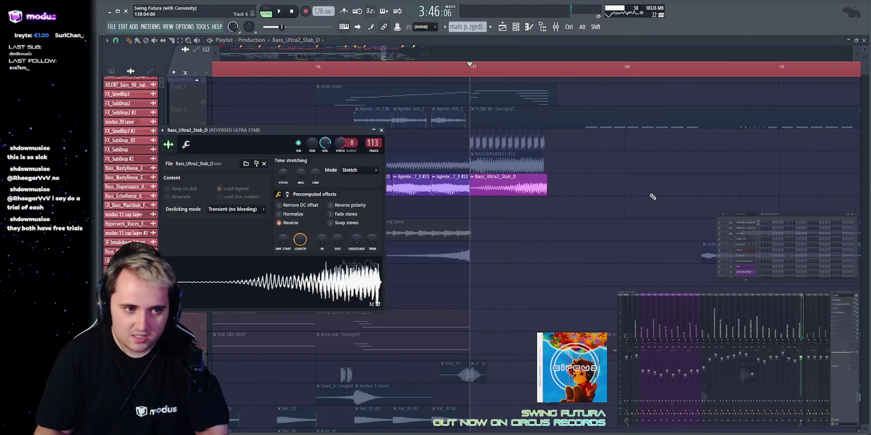
{"action": "left_click", "coordinate": [838, 300]}
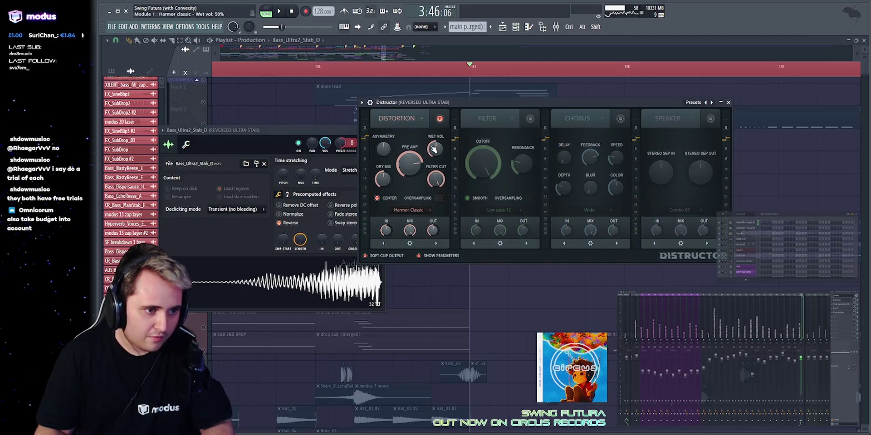
{"action": "right_click", "coordinate": [602, 85]}
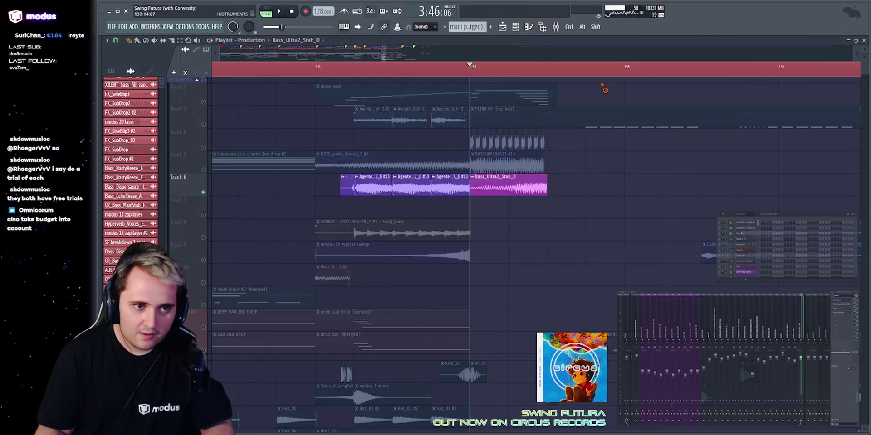
{"action": "left_click", "coordinate": [843, 305]}
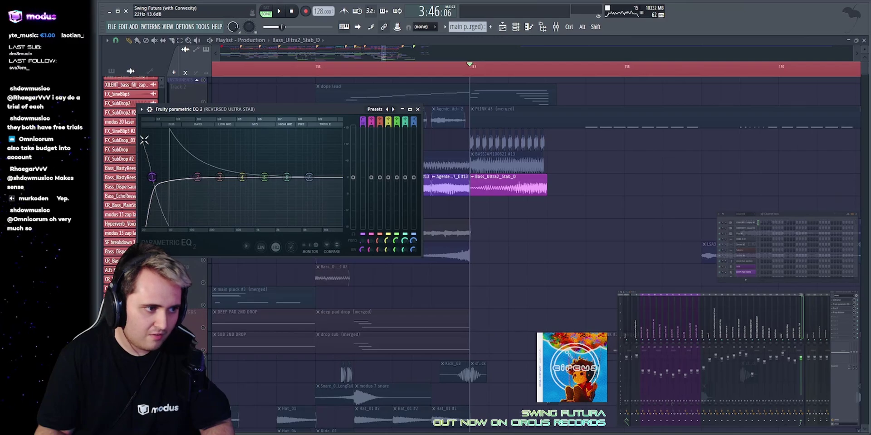
{"action": "left_click", "coordinate": [439, 160]}
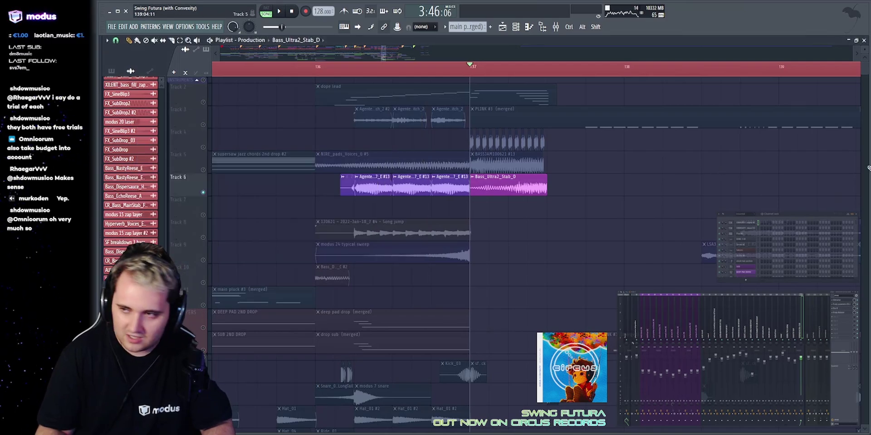
Inspect the FabFilter Pro-R reverb on the REVERSED ULTRA STAB insert while auditioning the stab, and close it.
{"action": "left_click_drag", "start_coordinate": [781, 121], "coordinate": [444, 112]}
{"action": "key", "text": "space"}
{"action": "key", "text": "space"}
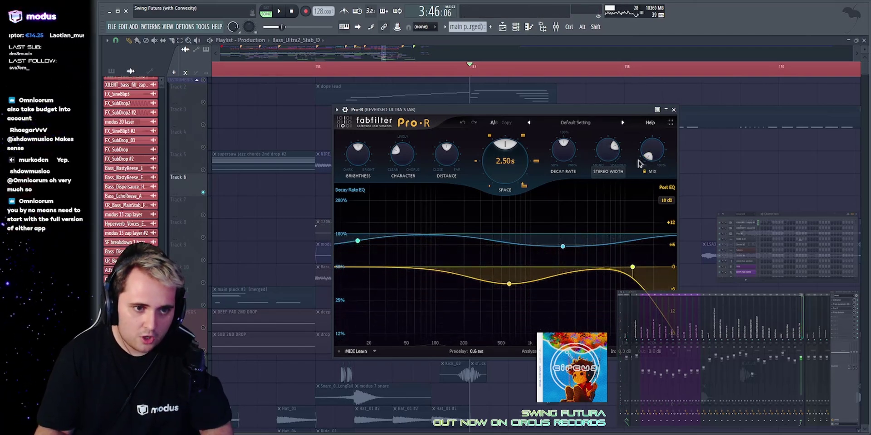
{"action": "key", "text": "space"}
{"action": "key", "text": "Escape"}
{"action": "key", "text": "space"}
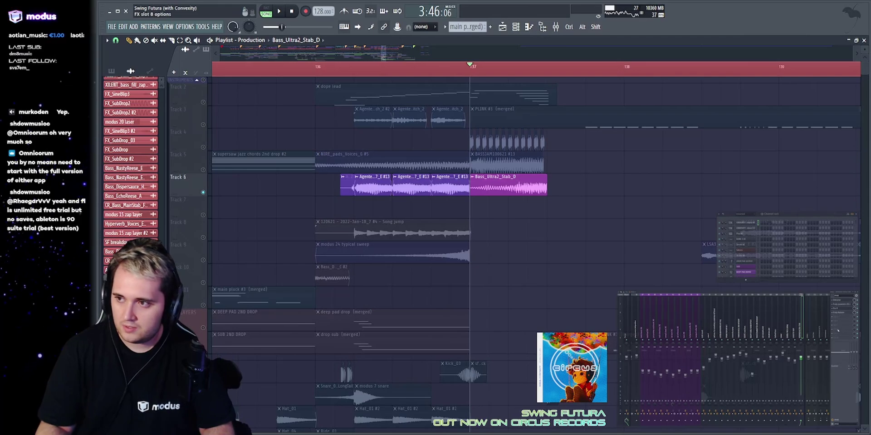
Open the Fruity Balance on the REVERSED ULTRA STAB insert and audition the reversed stab from bar 137.
{"action": "left_click", "coordinate": [841, 313]}
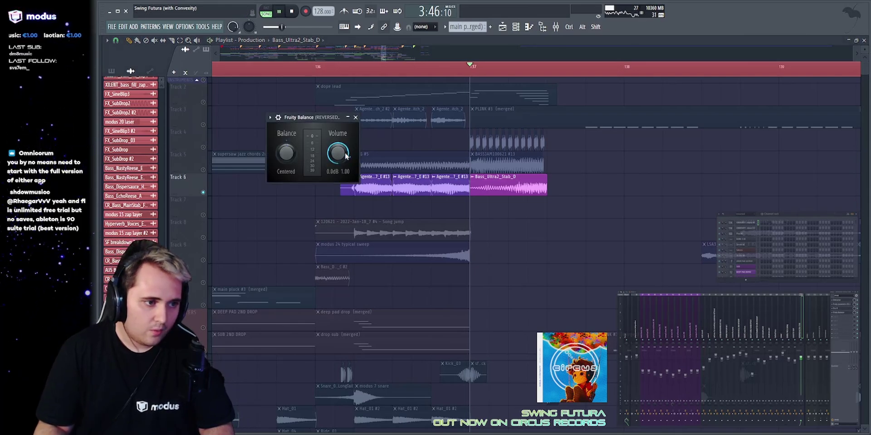
{"action": "key", "text": "space"}
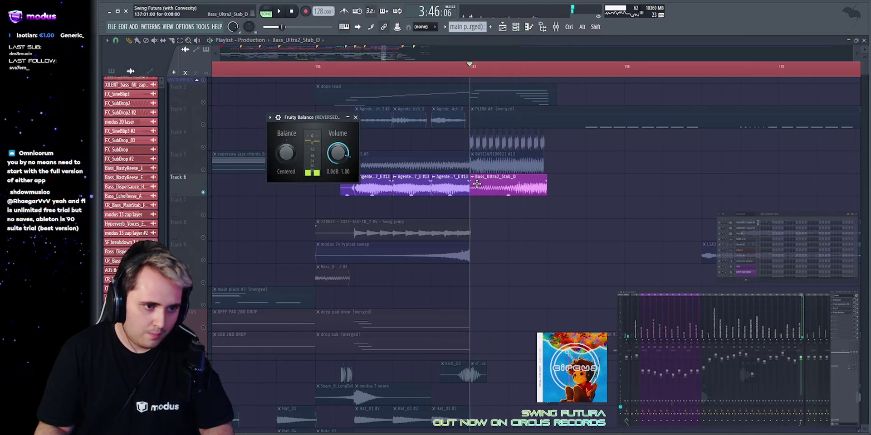
Close the Fruity Balance and audition the Bass_Ultra2_Stab_D clip on Track 6 from bar 137.
{"action": "left_click_drag", "start_coordinate": [477, 184], "coordinate": [480, 186]}
{"action": "scroll", "coordinate": [490, 57], "scroll_direction": "up", "scroll_amount": 4}
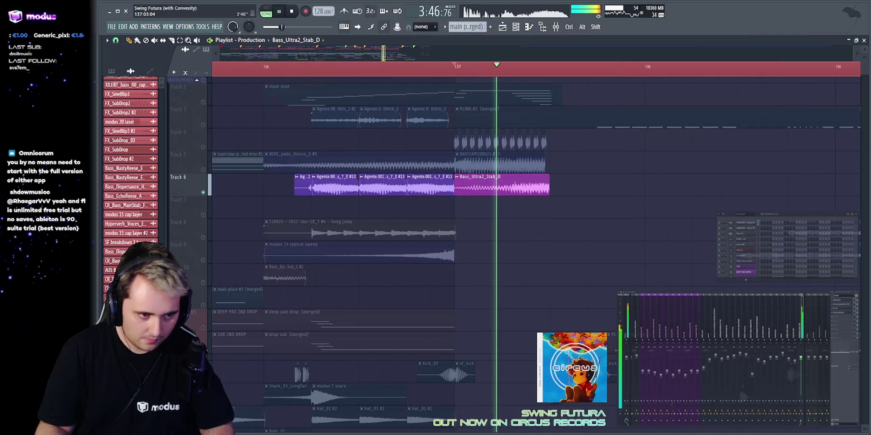
{"action": "key", "text": "space"}
Examine the automation lanes for the reversed stab's pitch, volume, Distructor pre amp and Pro-R mix while auditioning it from bar 137.
{"action": "scroll", "coordinate": [590, 220], "scroll_direction": "down", "scroll_amount": 10}
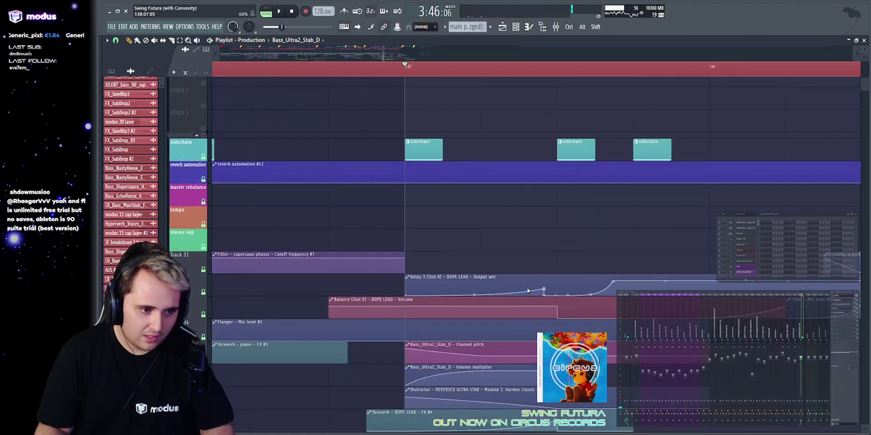
{"action": "scroll", "coordinate": [567, 231], "scroll_direction": "down", "scroll_amount": 6}
{"action": "scroll", "coordinate": [503, 234], "scroll_direction": "up", "scroll_amount": 4}
{"action": "scroll", "coordinate": [505, 236], "scroll_direction": "up", "scroll_amount": 6}
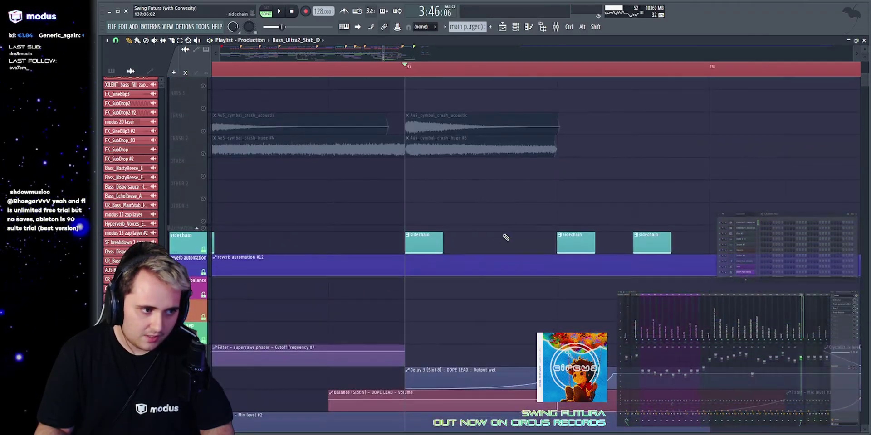
{"action": "scroll", "coordinate": [504, 236], "scroll_direction": "down", "scroll_amount": 16}
{"action": "key", "text": "space"}
{"action": "key", "text": "space"}
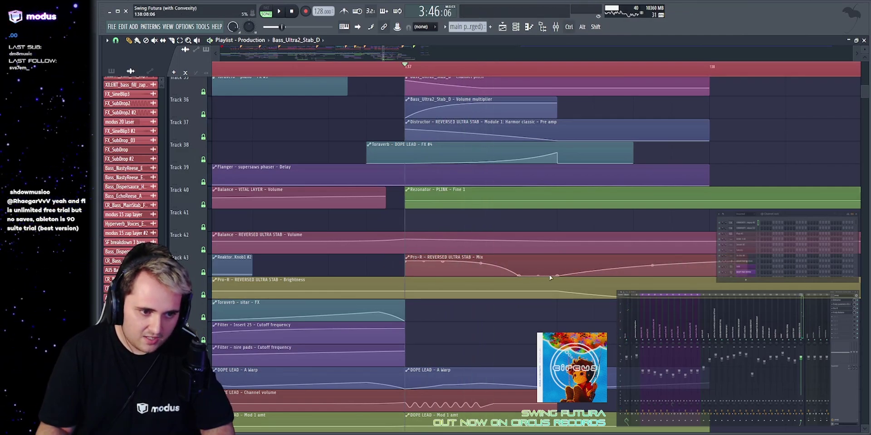
{"action": "key", "text": "space"}
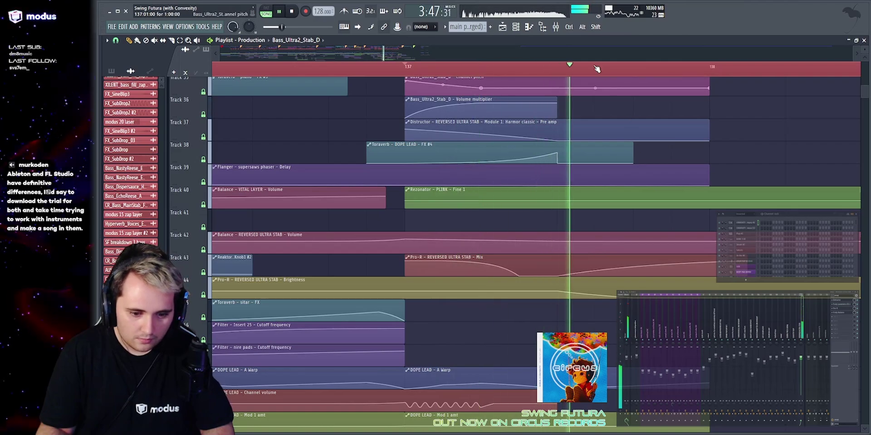
{"action": "scroll", "coordinate": [529, 66], "scroll_direction": "down", "scroll_amount": 3}
{"action": "scroll", "coordinate": [495, 189], "scroll_direction": "up", "scroll_amount": 15}
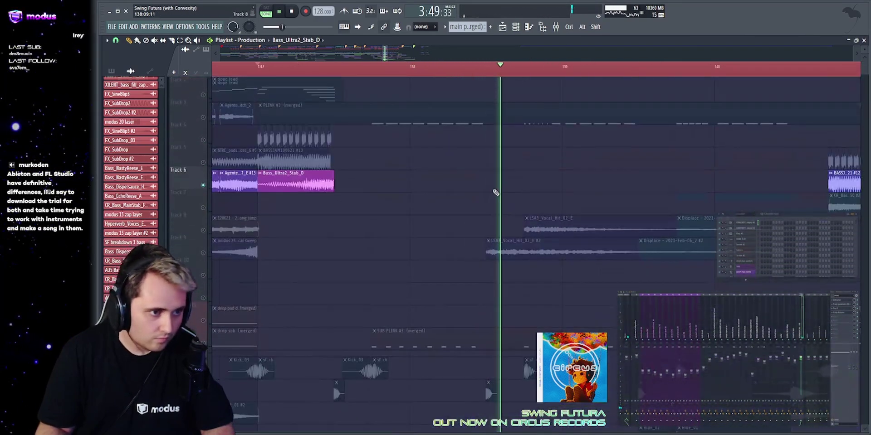
Solo the dope lead on Track 2, then Tracks 4 and 5 together, to hear each layer at bar 137.
{"action": "key", "text": "space"}
{"action": "right_click", "coordinate": [203, 103]}
{"action": "key", "text": "space"}
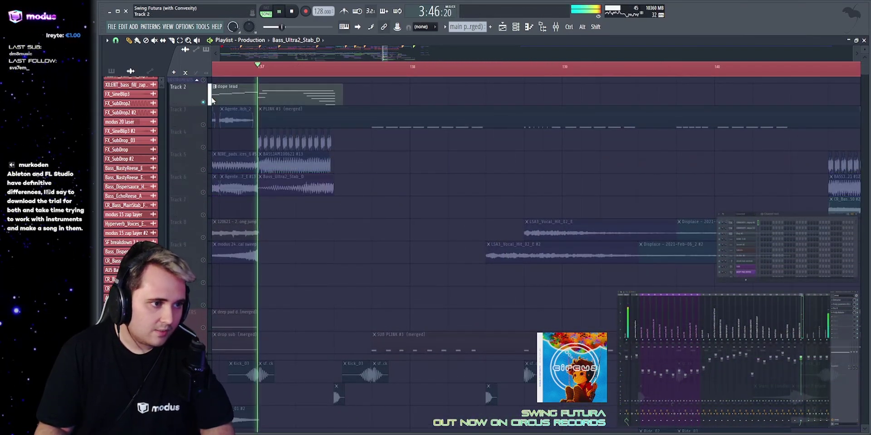
{"action": "key", "text": "space"}
{"action": "right_click", "coordinate": [203, 147]}
{"action": "left_click", "coordinate": [203, 170]}
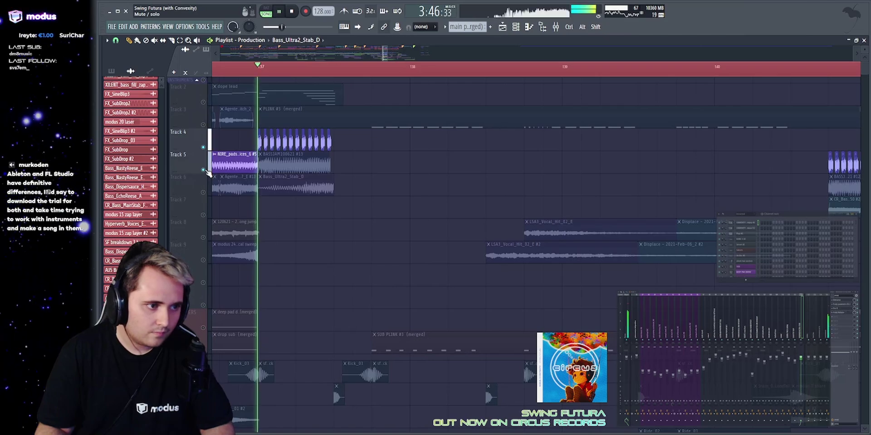
Stop playback and end the solo so that all playlist tracks are active again.
{"action": "key", "text": "space"}
{"action": "right_click", "coordinate": [203, 125]}
{"action": "right_click", "coordinate": [203, 125]}
{"action": "scroll", "coordinate": [355, 132], "scroll_direction": "down", "scroll_amount": 1}
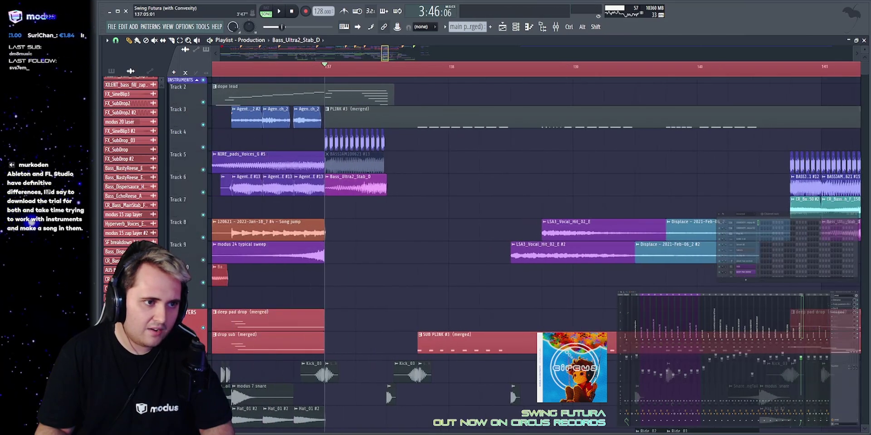
Play the full arrangement from bar 137 to about bar 145, following the PLINK #3 section, and stop.
{"action": "key", "text": "space"}
{"action": "left_click", "coordinate": [435, 114]}
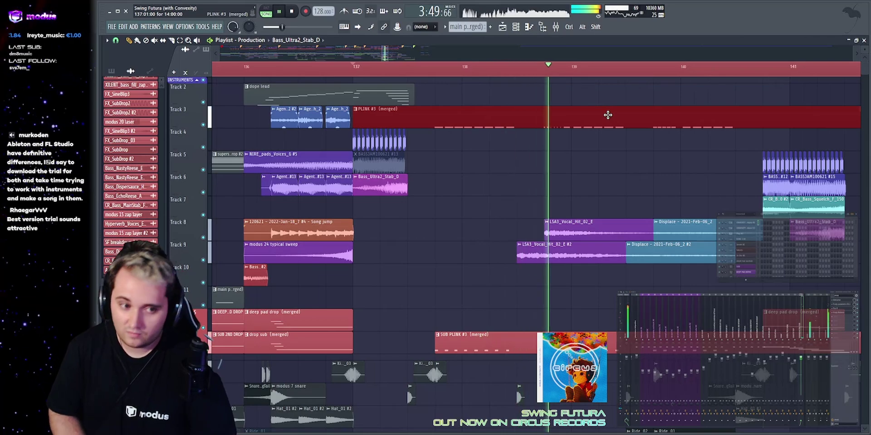
{"action": "left_click", "coordinate": [614, 90], "text": "ctrl"}
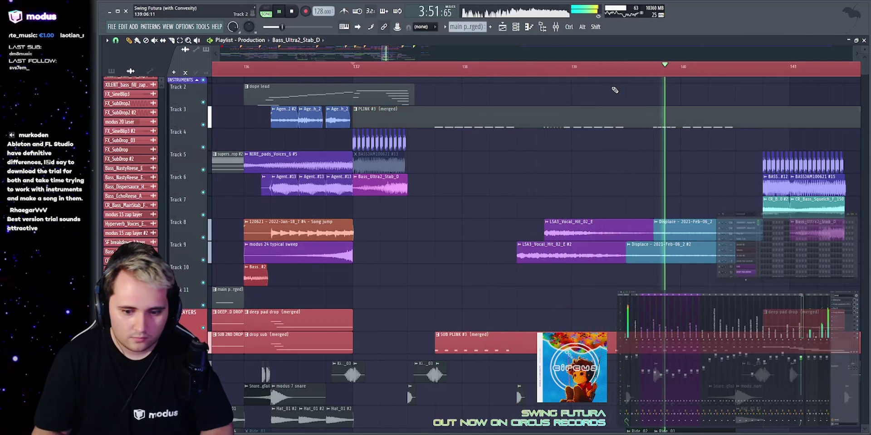
{"action": "left_click_drag", "start_coordinate": [387, 53], "coordinate": [390, 53]}
{"action": "scroll", "coordinate": [568, 68], "scroll_direction": "down", "scroll_amount": 2}
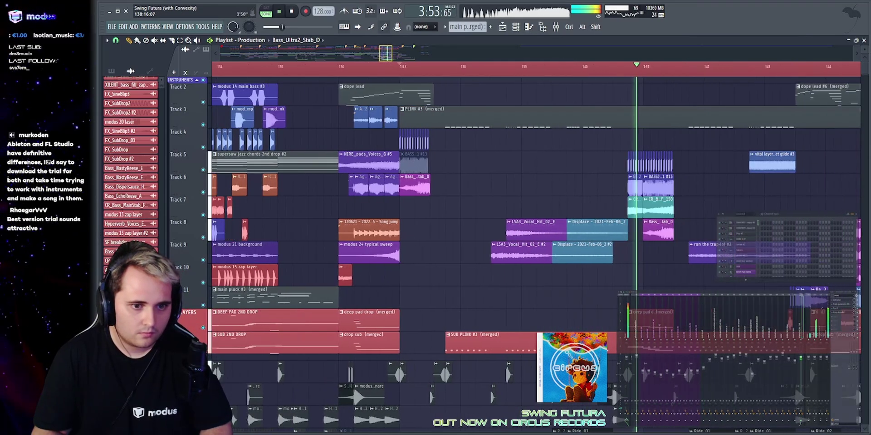
{"action": "left_click_drag", "start_coordinate": [559, 57], "coordinate": [561, 57]}
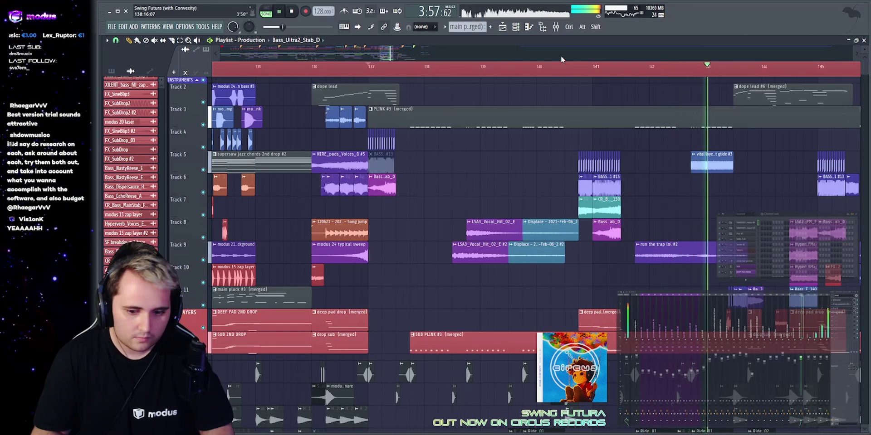
{"action": "left_click_drag", "start_coordinate": [560, 57], "coordinate": [562, 58]}
{"action": "scroll", "coordinate": [561, 56], "scroll_direction": "down", "scroll_amount": 1}
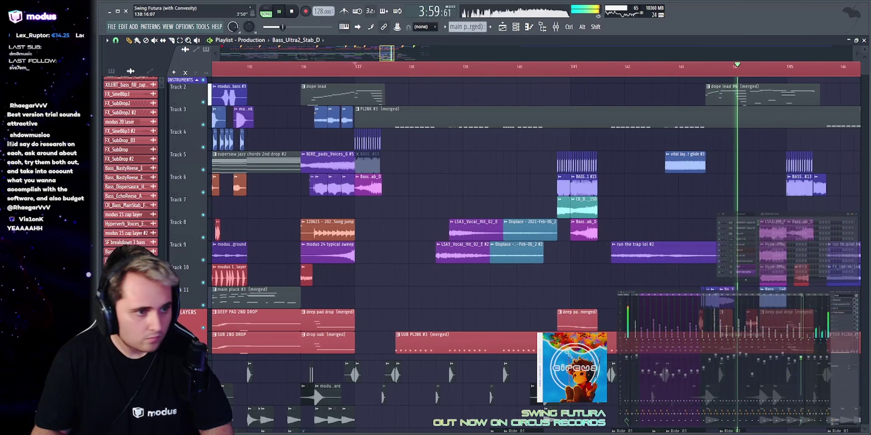
{"action": "scroll", "coordinate": [561, 55], "scroll_direction": "down", "scroll_amount": 1}
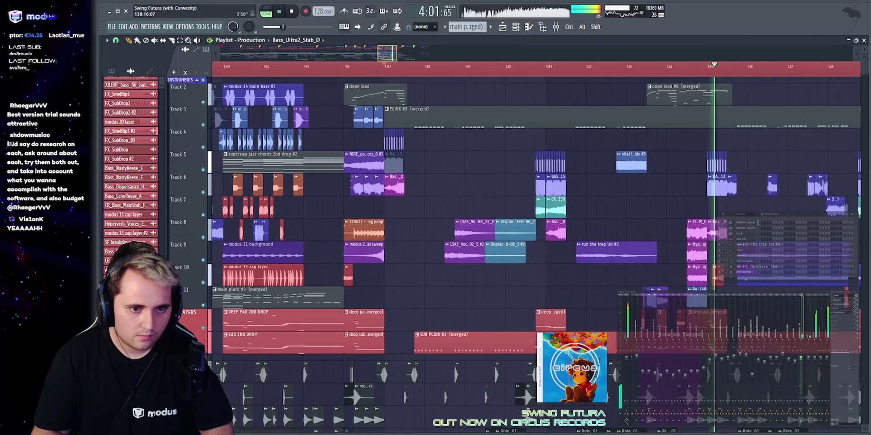
{"action": "key", "text": "space"}
Set the playhead to bar 65 in the 1st drop and play that section for comparison.
{"action": "scroll", "coordinate": [560, 55], "scroll_direction": "down", "scroll_amount": 8}
{"action": "left_click_drag", "start_coordinate": [386, 54], "coordinate": [328, 55]}
{"action": "scroll", "coordinate": [327, 54], "scroll_direction": "down", "scroll_amount": 3}
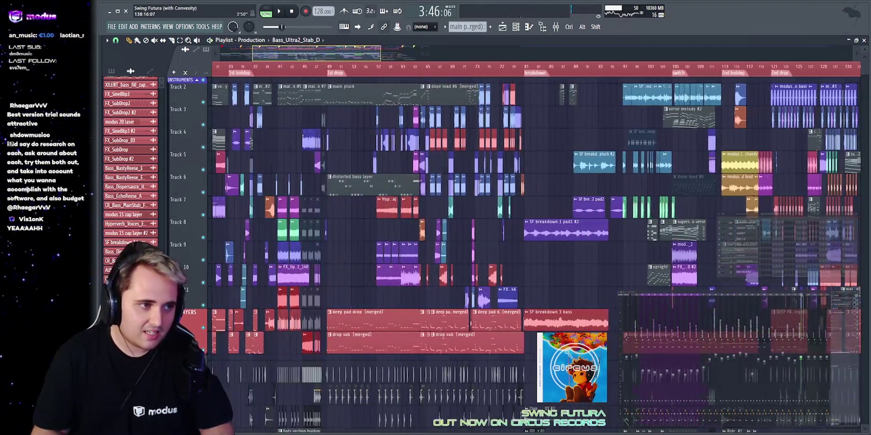
{"action": "left_click", "coordinate": [434, 66]}
{"action": "scroll", "coordinate": [510, 75], "scroll_direction": "up", "scroll_amount": 10}
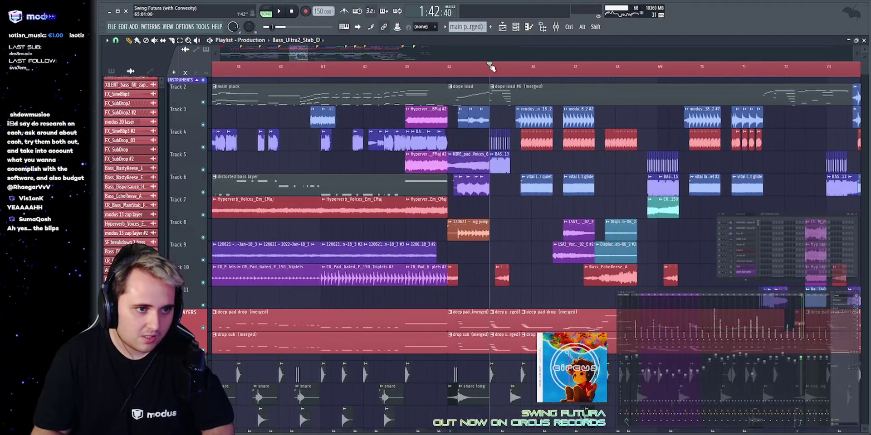
{"action": "scroll", "coordinate": [440, 105], "scroll_direction": "down", "scroll_amount": 10}
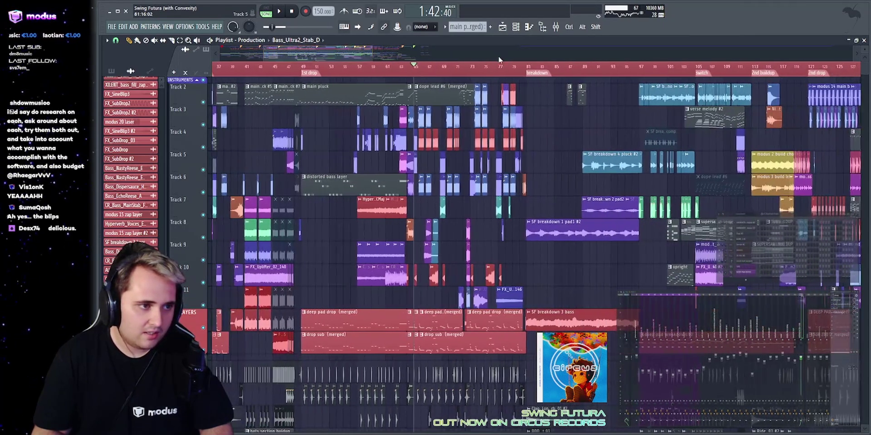
{"action": "key", "text": "space"}
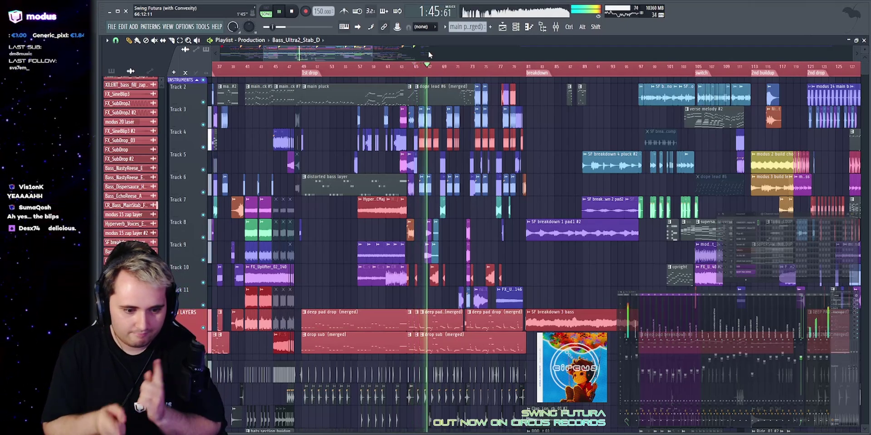
{"action": "key", "text": "space"}
Return to the second drop, briefly play around bar 137 and check the PLINK #3 clip on Track 3.
{"action": "left_click_drag", "start_coordinate": [345, 53], "coordinate": [390, 68]}
{"action": "left_click", "coordinate": [289, 71]}
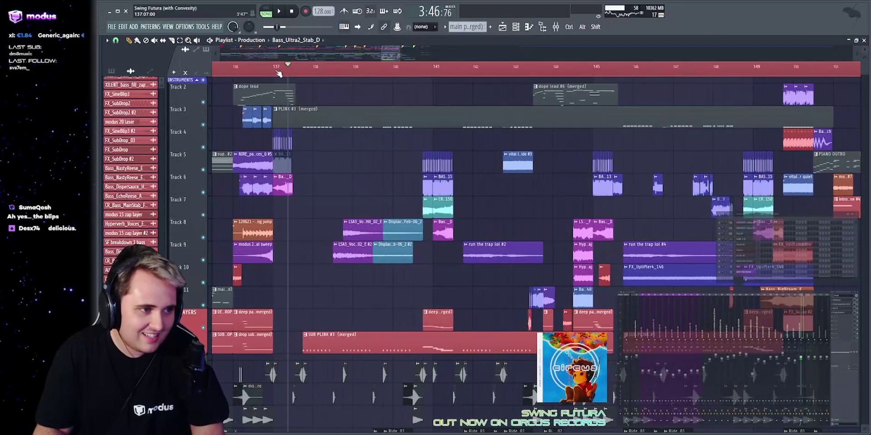
{"action": "key", "text": "space"}
{"action": "scroll", "coordinate": [327, 67], "scroll_direction": "up", "scroll_amount": 3}
{"action": "key", "text": "space"}
{"action": "left_click_drag", "start_coordinate": [330, 114], "coordinate": [380, 120]}
{"action": "left_click", "coordinate": [418, 90], "text": "ctrl"}
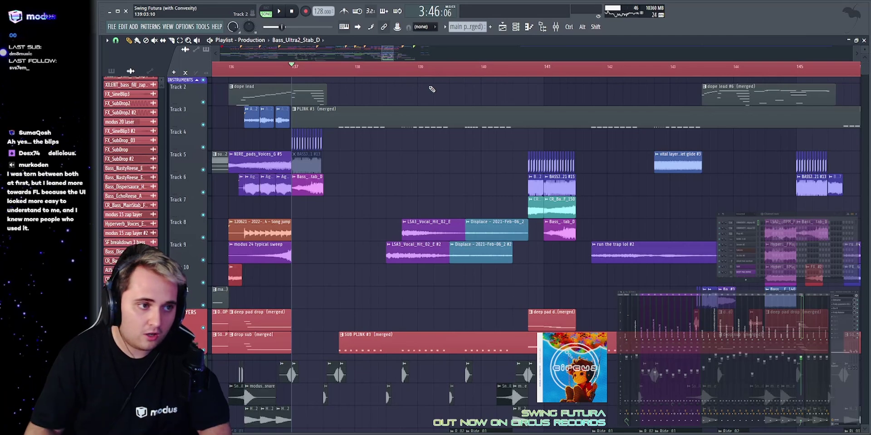
Play the transition from bar 137 into the plink section and stop with the playhead at the start of SUB PLINK #3.
{"action": "key", "text": "space"}
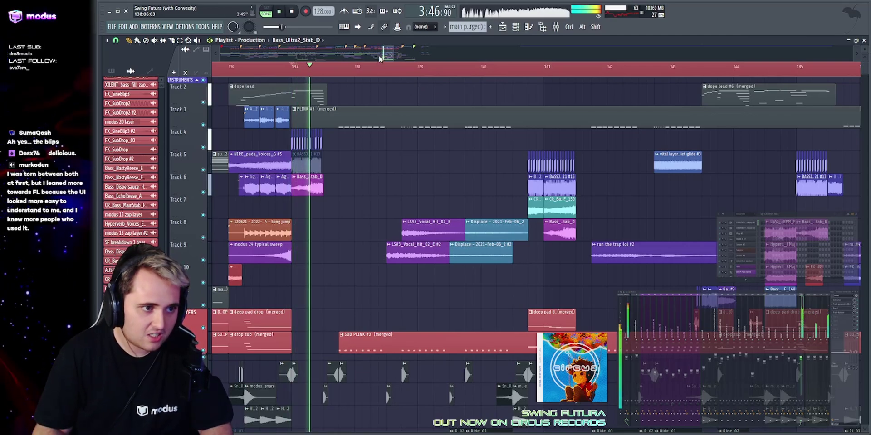
{"action": "scroll", "coordinate": [379, 56], "scroll_direction": "up", "scroll_amount": 2}
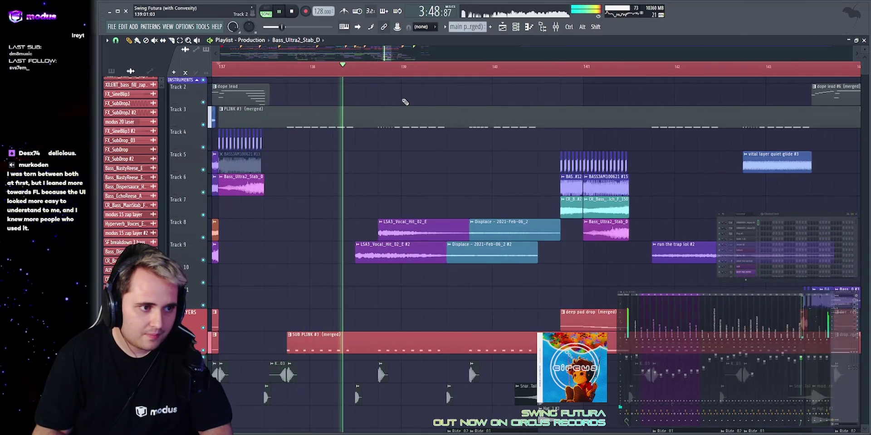
{"action": "key", "text": "space"}
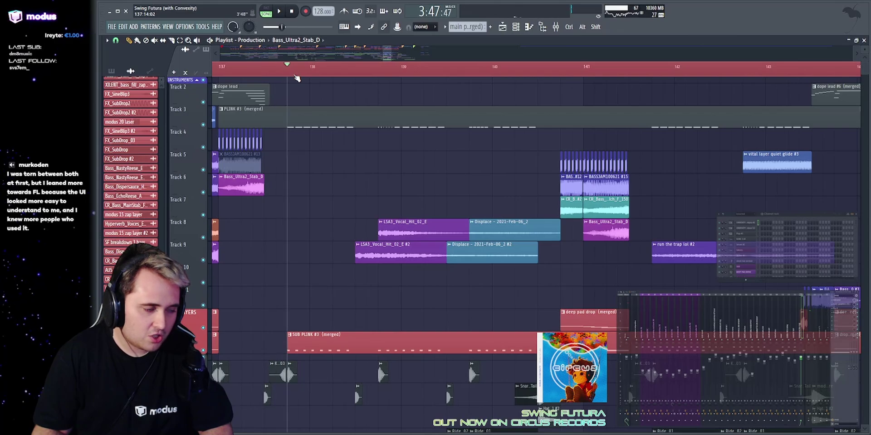
Go back to the 1st drop and repeatedly audition the modus - Swing Futura bass clip on Track 3 from 65:11.
{"action": "scroll", "coordinate": [293, 126], "scroll_direction": "down", "scroll_amount": 5}
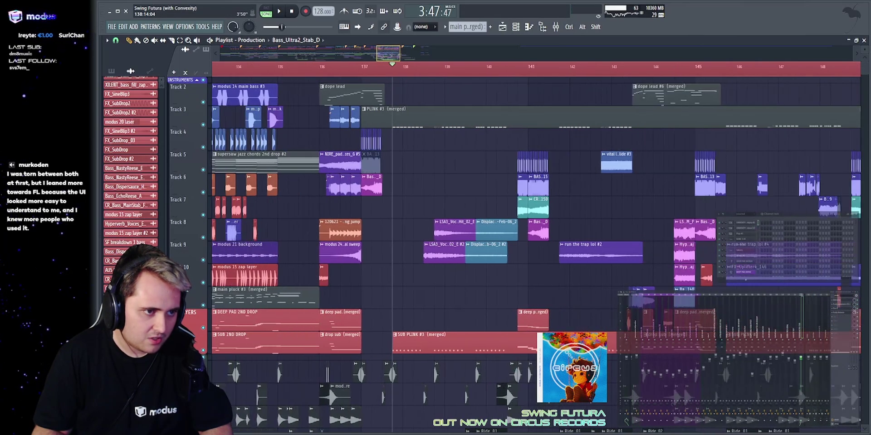
{"action": "scroll", "coordinate": [535, 181], "scroll_direction": "left", "scroll_amount": 5}
{"action": "scroll", "coordinate": [621, 181], "scroll_direction": "up", "scroll_amount": 6}
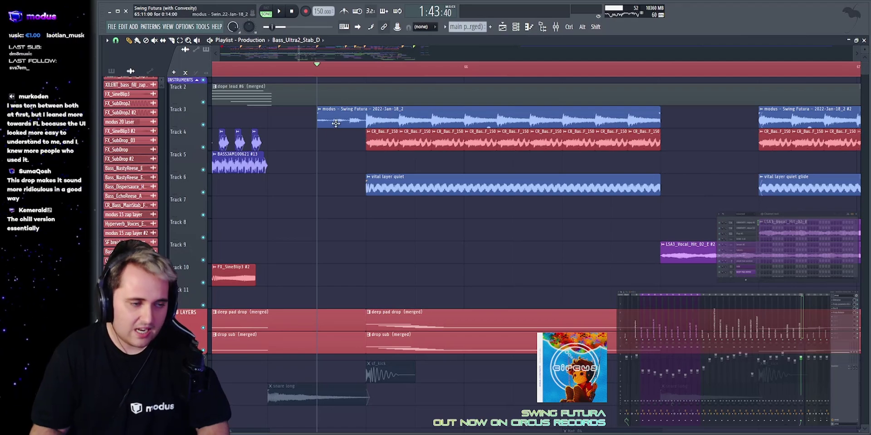
{"action": "key", "text": "space"}
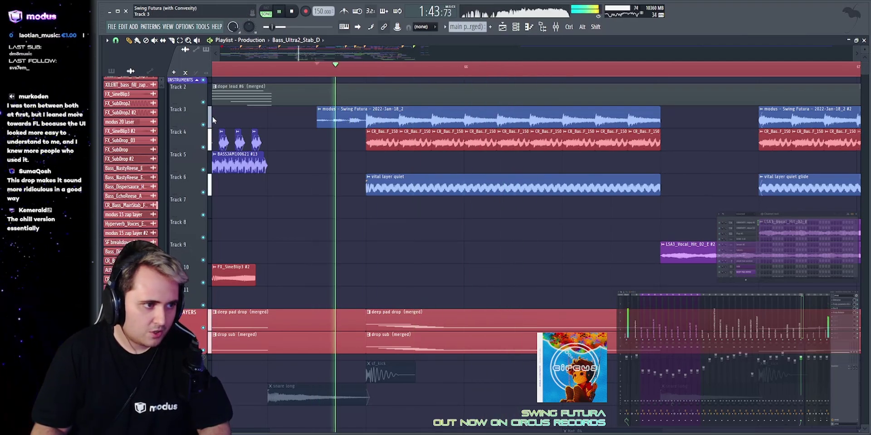
{"action": "key", "text": "space"}
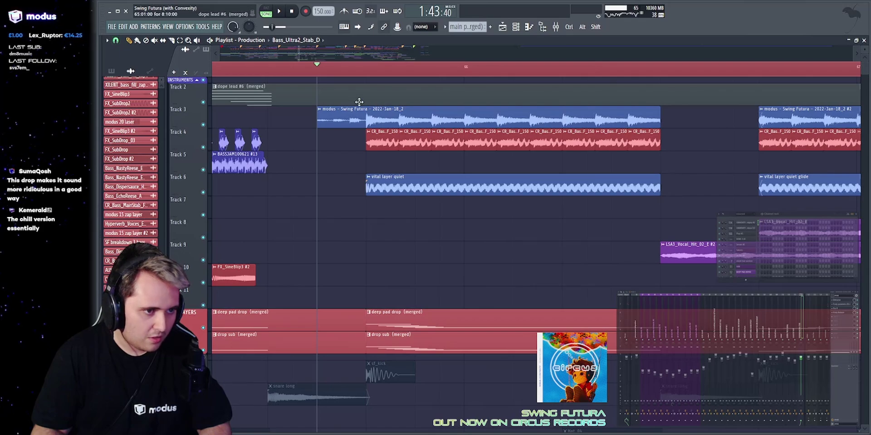
{"action": "key", "text": "space"}
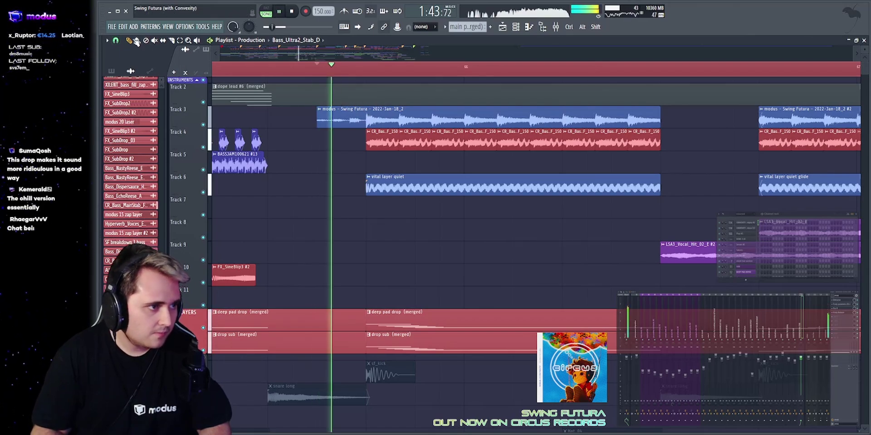
{"action": "key", "text": "space"}
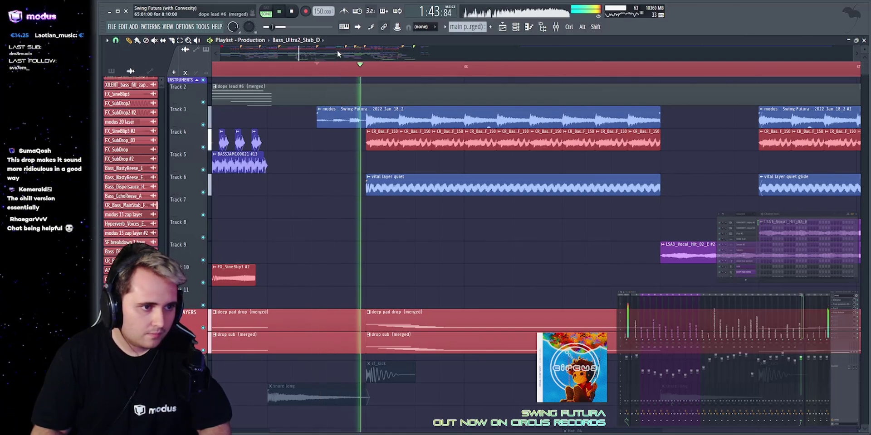
{"action": "key", "text": "space"}
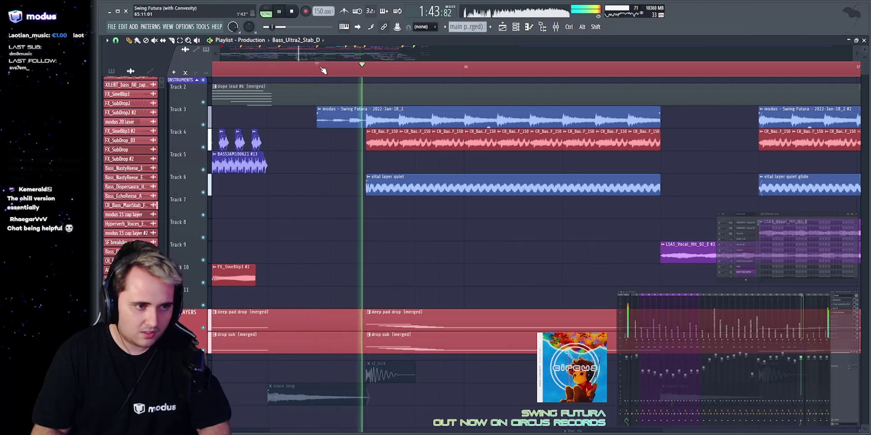
{"action": "key", "text": "space"}
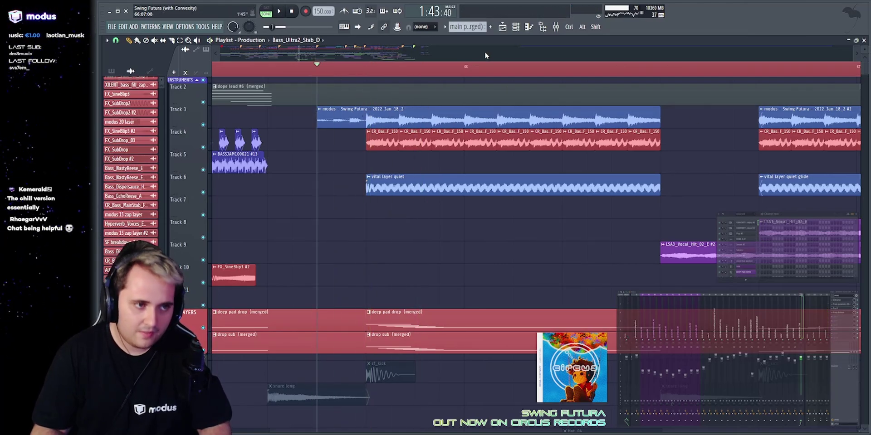
Return to the second drop, set the playhead to 137:12 before SUB PLINK #3 and open the PLINK #3 clip's notes.
{"action": "scroll", "coordinate": [481, 54], "scroll_direction": "down", "scroll_amount": 8}
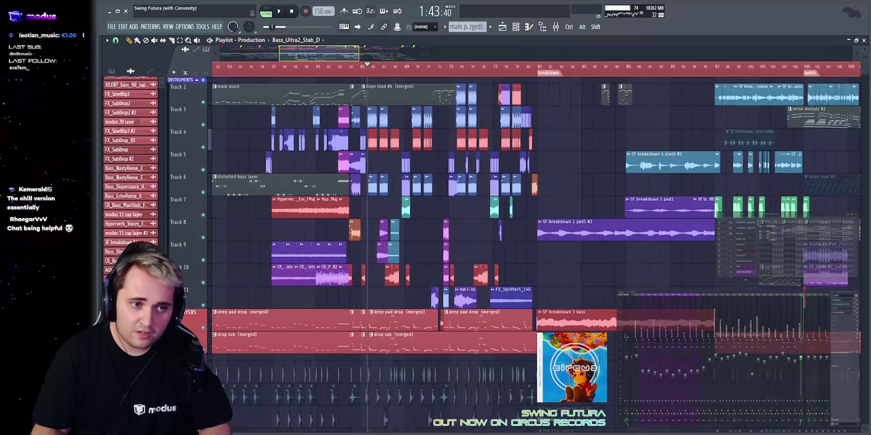
{"action": "scroll", "coordinate": [535, 217], "scroll_direction": "down", "scroll_amount": 2}
{"action": "scroll", "coordinate": [535, 218], "scroll_direction": "up", "scroll_amount": 8}
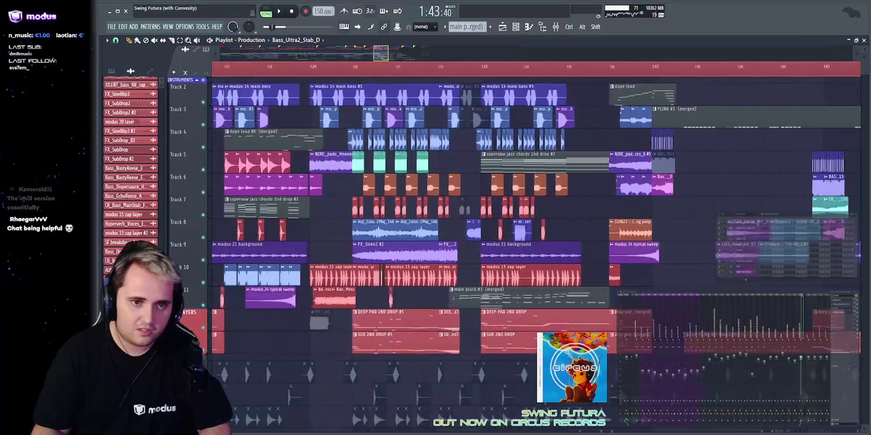
{"action": "scroll", "coordinate": [480, 58], "scroll_direction": "up", "scroll_amount": 5}
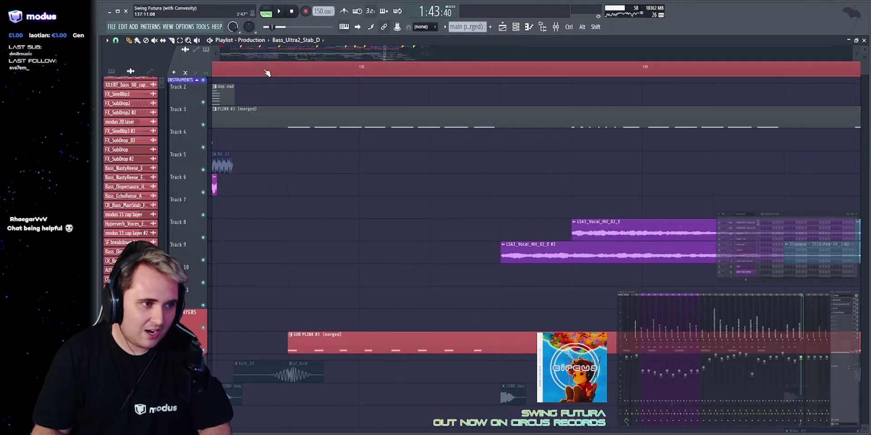
{"action": "left_click", "coordinate": [270, 71]}
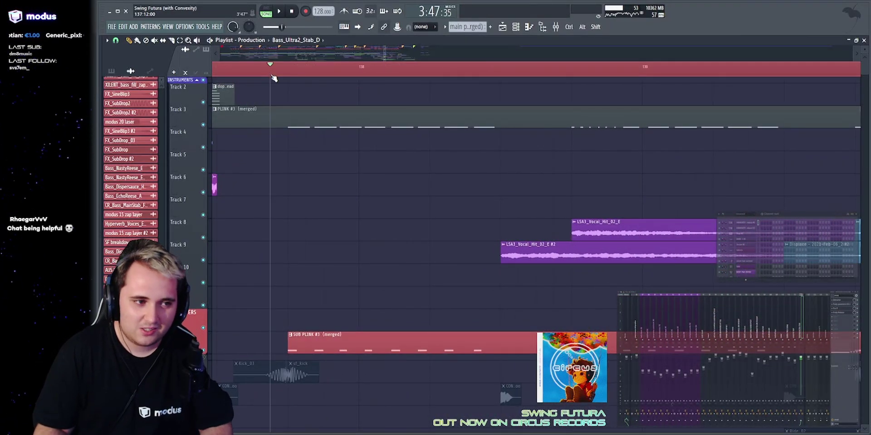
{"action": "double_click", "coordinate": [330, 124]}
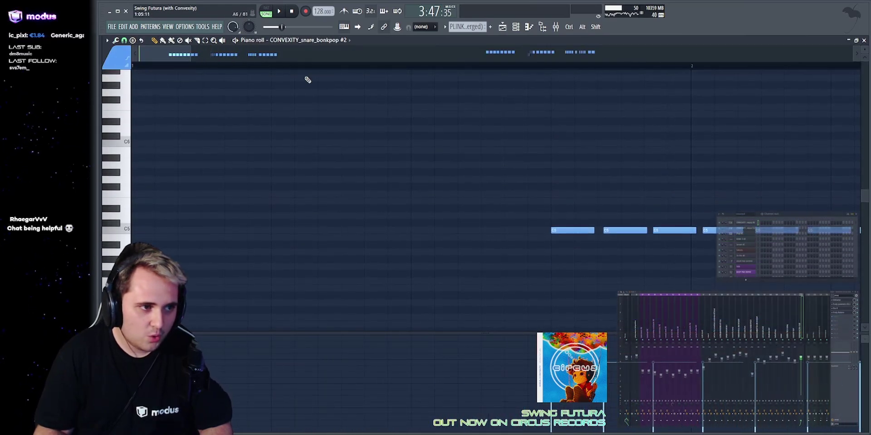
Set the playhead to the first C5 note of the snare pattern and repeatedly audition the opening group of notes.
{"action": "left_click_drag", "start_coordinate": [287, 228], "coordinate": [500, 245]}
{"action": "left_click_drag", "start_coordinate": [599, 245], "coordinate": [600, 245]}
{"action": "left_click", "coordinate": [376, 100], "text": "ctrl"}
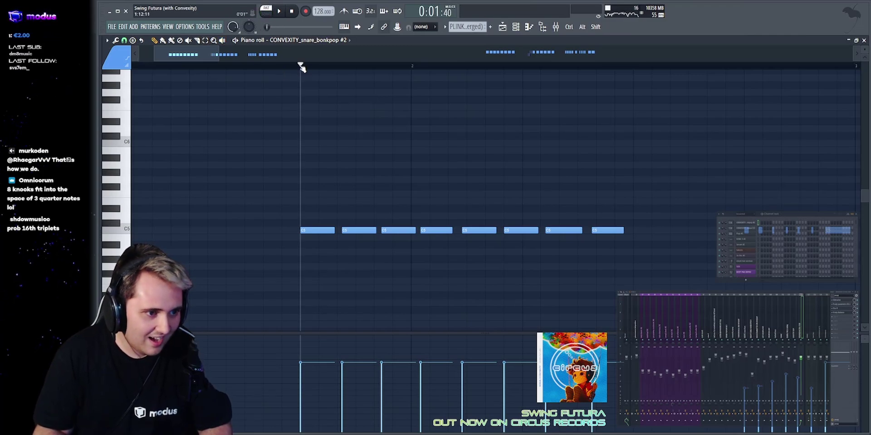
{"action": "scroll", "coordinate": [366, 58], "scroll_direction": "up", "scroll_amount": 2}
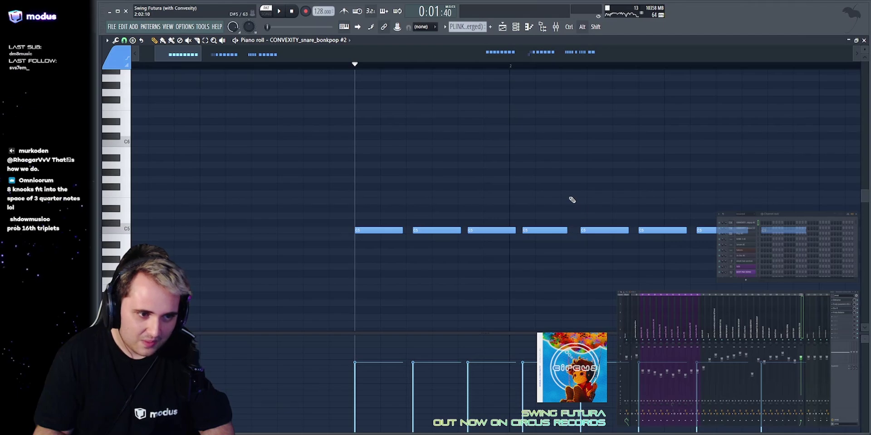
{"action": "scroll", "coordinate": [400, 50], "scroll_direction": "down", "scroll_amount": 2}
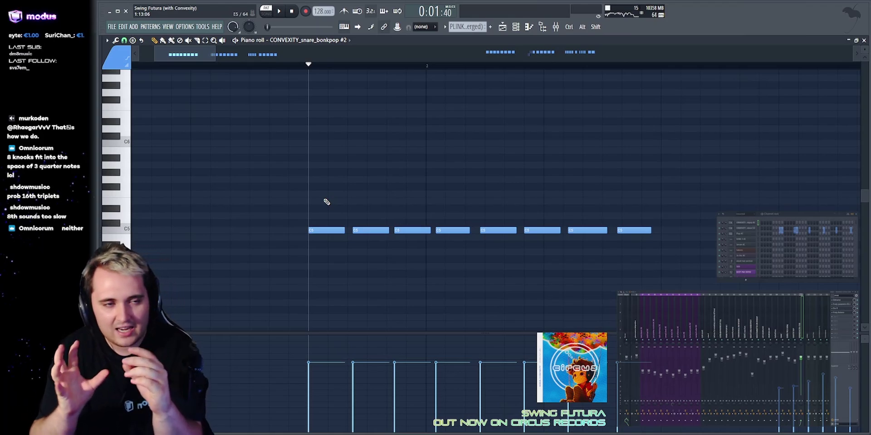
{"action": "key", "text": "space"}
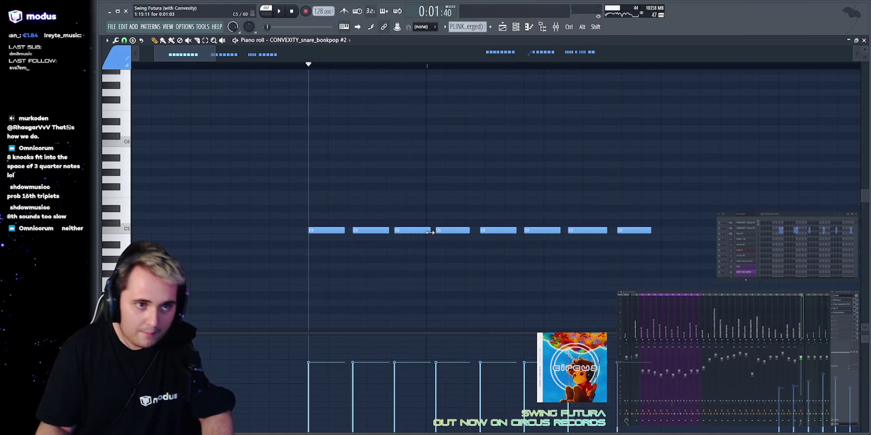
{"action": "key", "text": "space"}
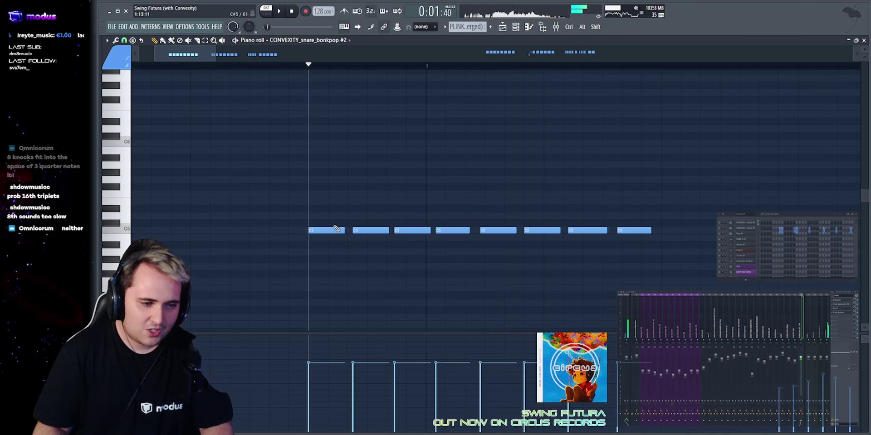
{"action": "left_click_drag", "start_coordinate": [258, 204], "coordinate": [715, 278]}
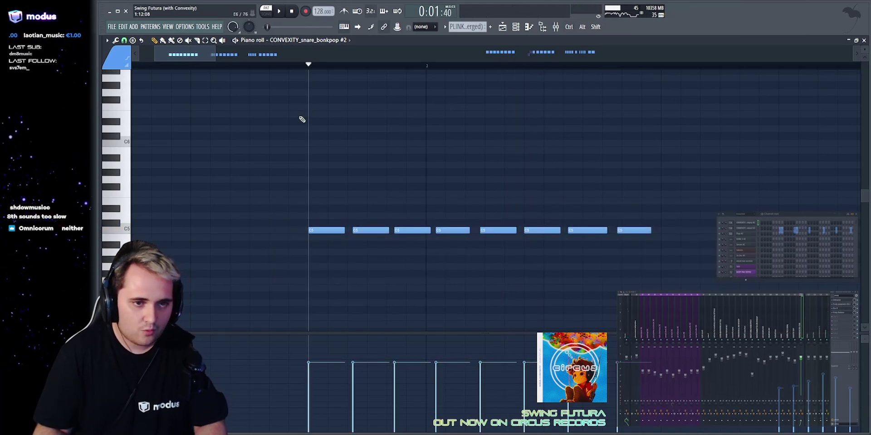
{"action": "key", "text": "space"}
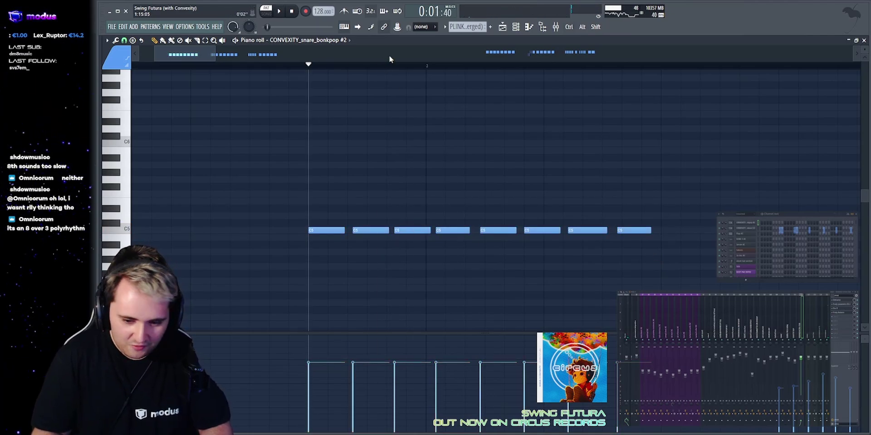
Play the PLINK #3 pattern while checking the playlist, then return to its notes and select the first three note groups.
{"action": "left_click", "coordinate": [502, 27]}
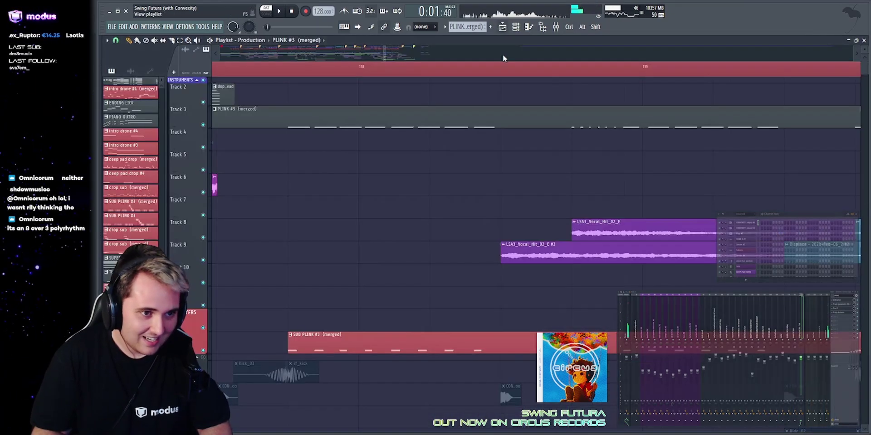
{"action": "key", "text": "space"}
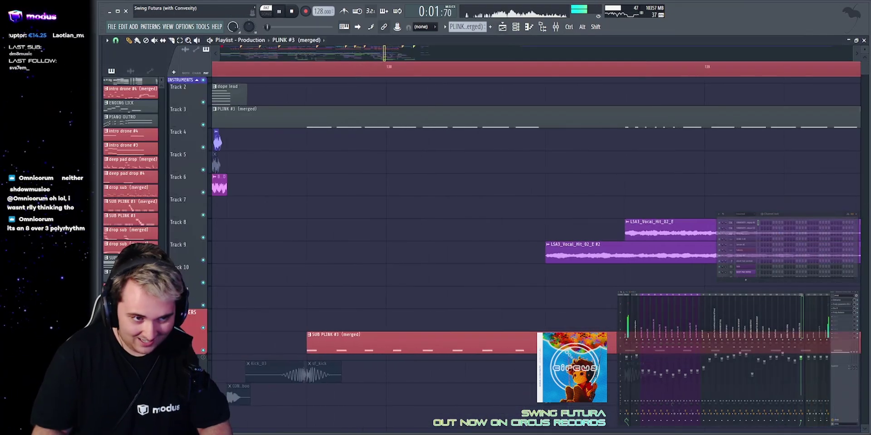
{"action": "left_click", "coordinate": [527, 33]}
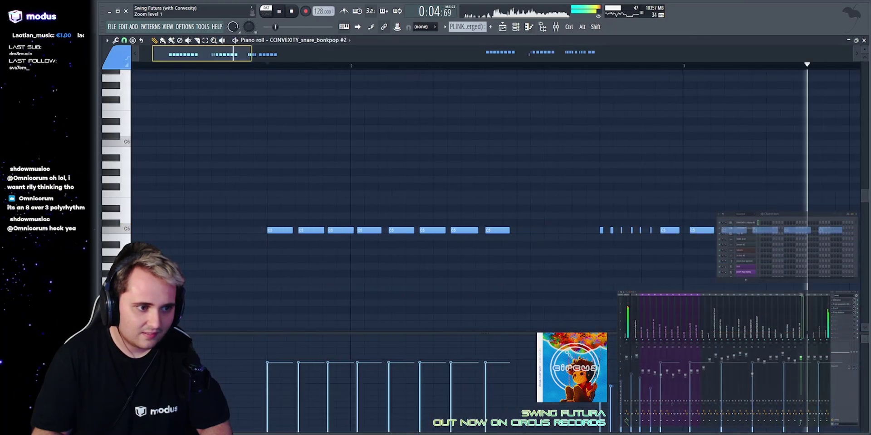
{"action": "scroll", "coordinate": [263, 209], "scroll_direction": "down", "scroll_amount": 2}
{"action": "key", "text": "space"}
{"action": "left_click_drag", "start_coordinate": [232, 214], "coordinate": [687, 281]}
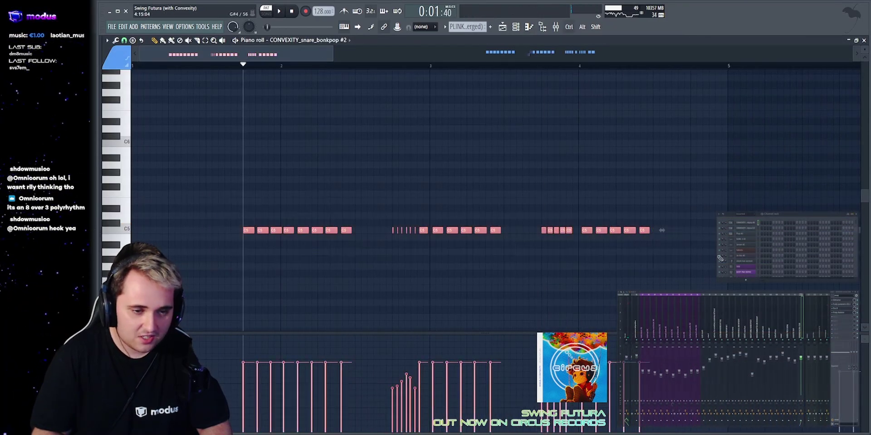
Open the CONVEXITY_snare_bonkpop #2 sampler settings and move their window clear of the middle of the piano roll.
{"action": "left_click", "coordinate": [518, 28]}
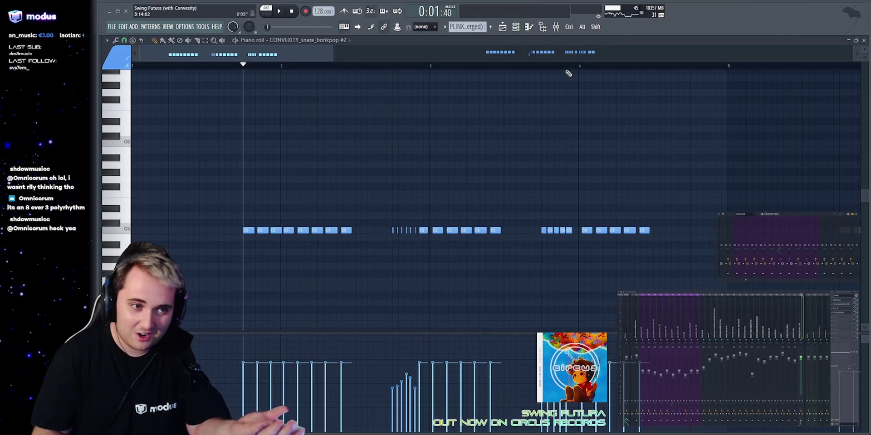
{"action": "scroll", "coordinate": [740, 214], "scroll_direction": "up", "scroll_amount": 1}
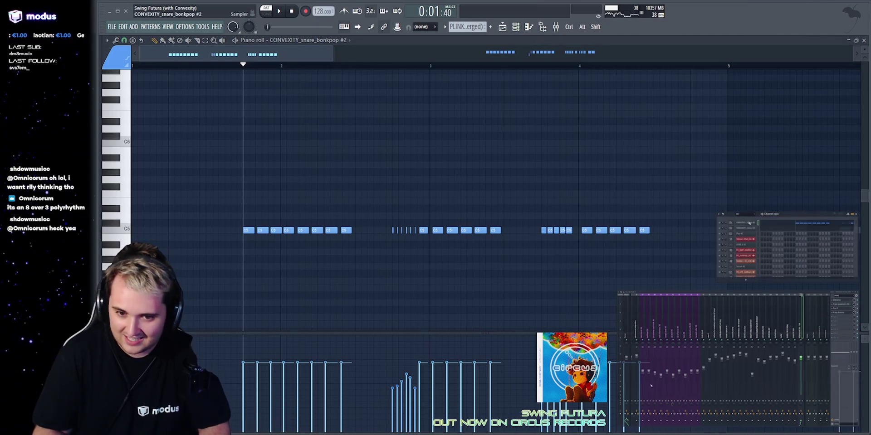
{"action": "left_click", "coordinate": [746, 223]}
{"action": "left_click_drag", "start_coordinate": [387, 80], "coordinate": [352, 82]}
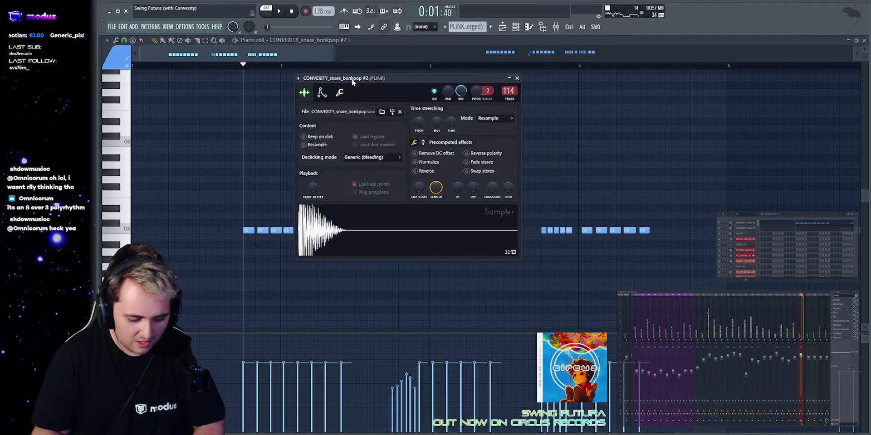
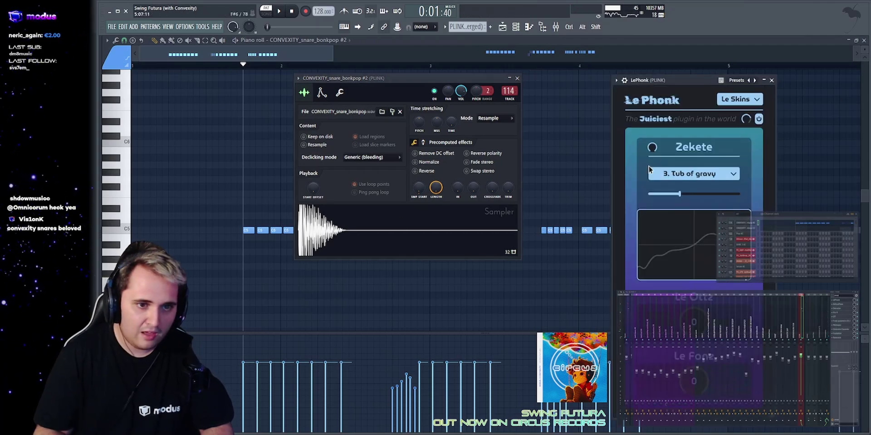
Open the remaining effects in the PLINK mixer chain, from AllPassPhase and Distructor through Pro-R, OTT, MAutopan and Crystallizer to Rezonator.
{"action": "left_click", "coordinate": [843, 305]}
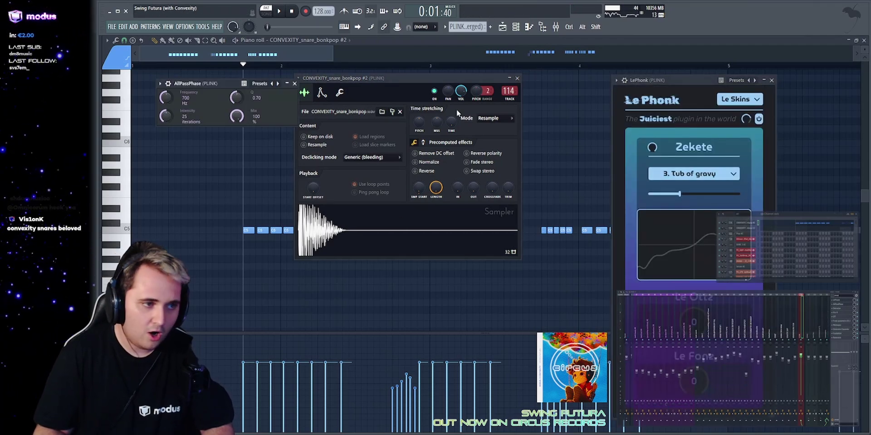
{"action": "left_click", "coordinate": [843, 308]}
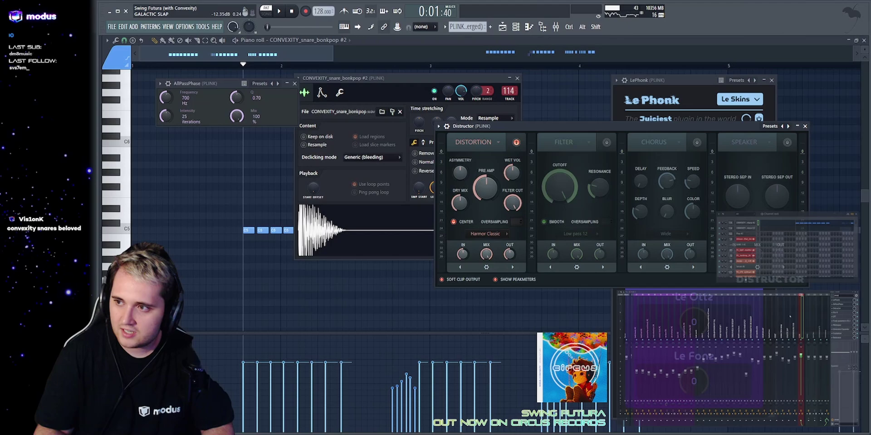
{"action": "left_click", "coordinate": [842, 312]}
{"action": "left_click", "coordinate": [842, 317]}
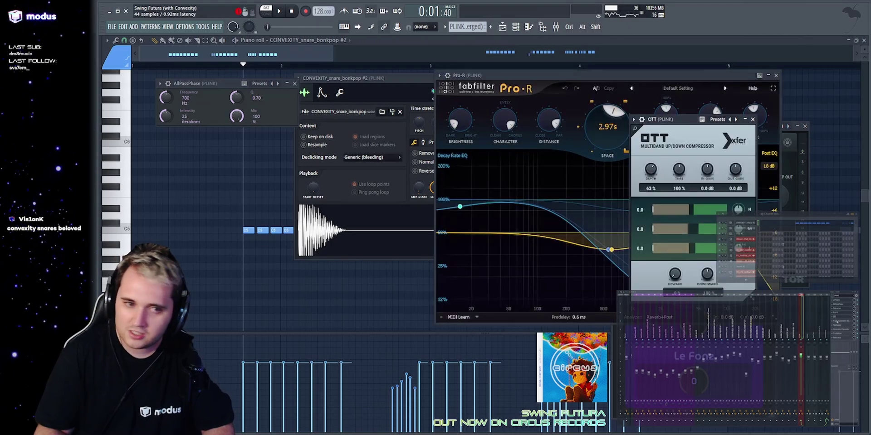
{"action": "left_click", "coordinate": [842, 320]}
{"action": "left_click", "coordinate": [842, 325]}
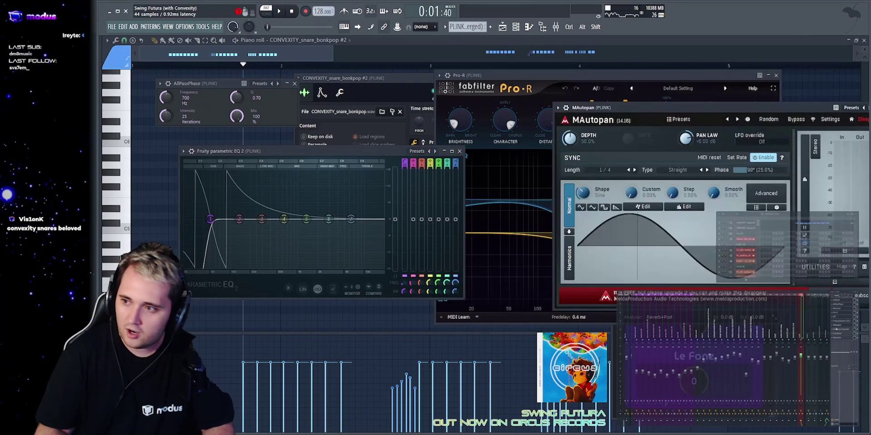
{"action": "left_click", "coordinate": [836, 330]}
{"action": "left_click", "coordinate": [837, 334]}
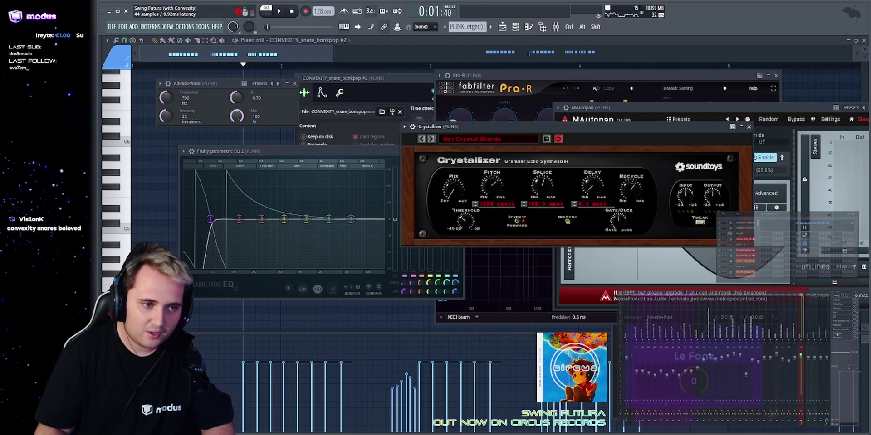
{"action": "left_click", "coordinate": [836, 338]}
{"action": "left_click_drag", "start_coordinate": [529, 96], "coordinate": [345, 107]}
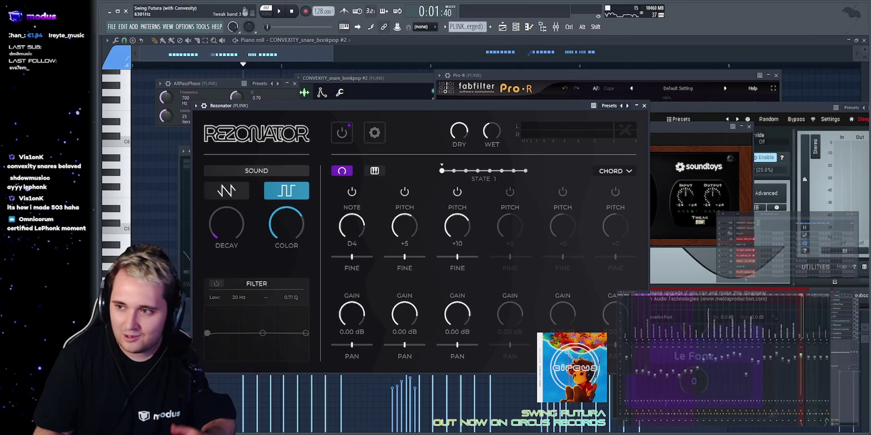
Audition the PLINK pattern with its effects chain on display, then close all the plugin windows.
{"action": "key", "text": "space"}
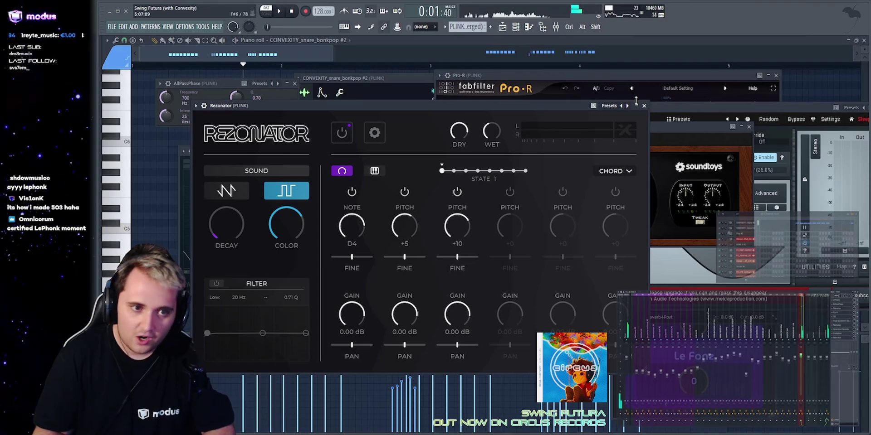
{"action": "key", "text": "space"}
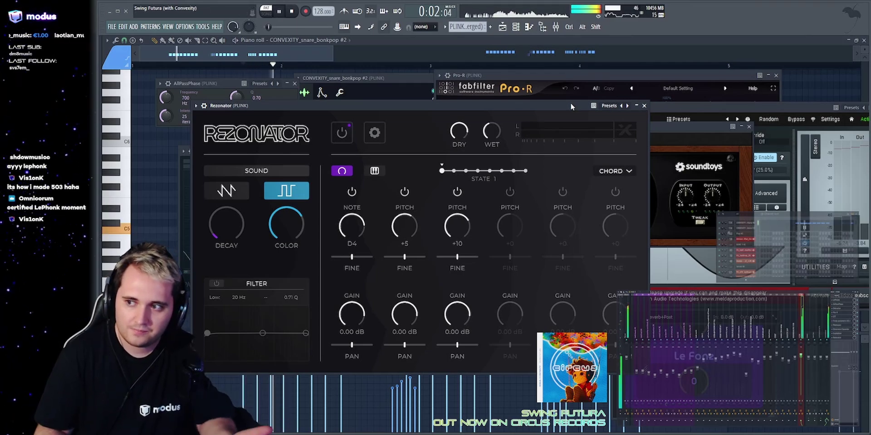
{"action": "key", "text": "space"}
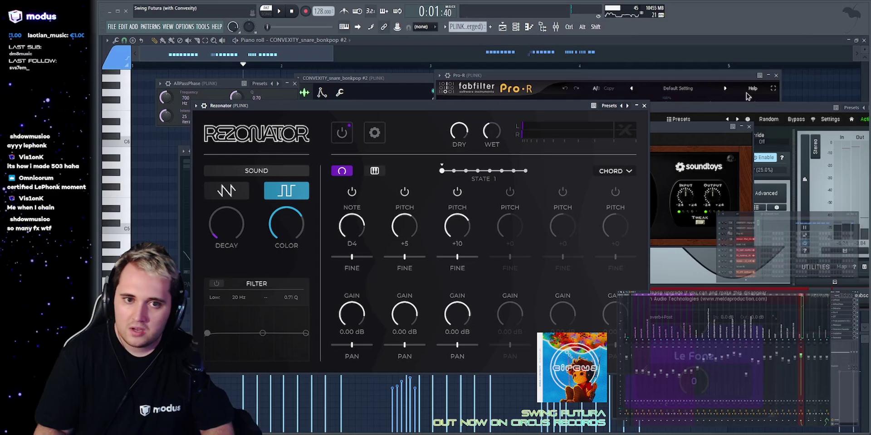
{"action": "left_click", "coordinate": [832, 90]}
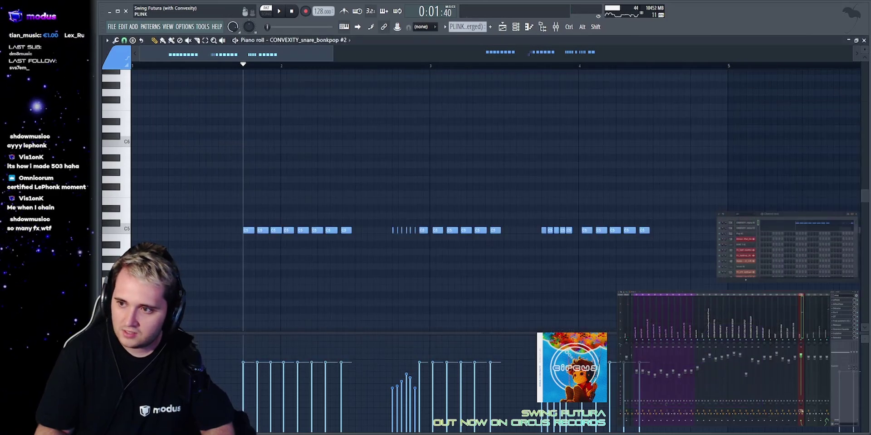
Replay the PLINK #3 snare pattern from its first note to hear the groups again.
{"action": "key", "text": "space"}
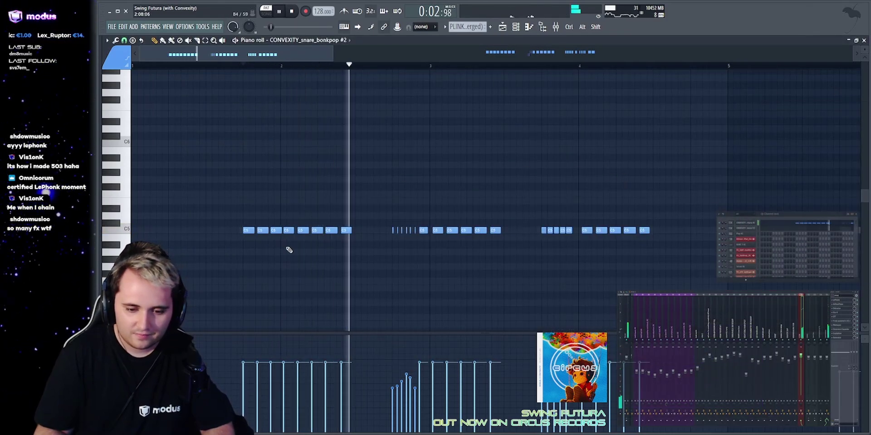
{"action": "key", "text": "space"}
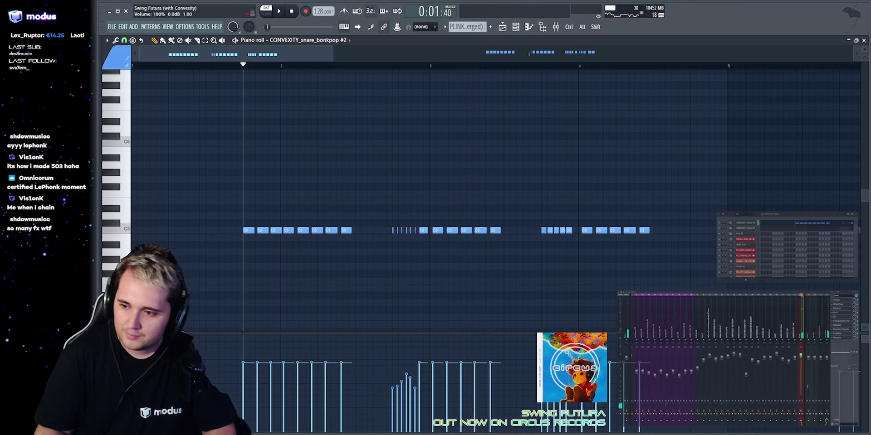
{"action": "key", "text": "space"}
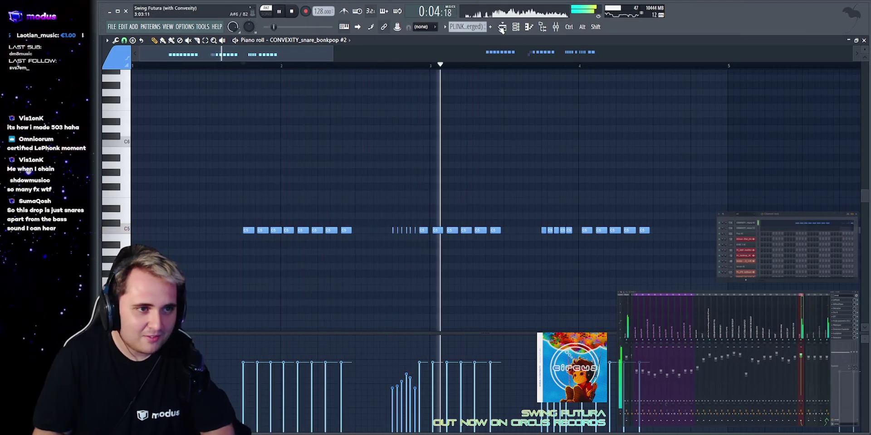
Return to the playlist around bar 137, stop playback and solo the SUB track containing SUB PLINK #3.
{"action": "key", "text": "F5"}
{"action": "scroll", "coordinate": [414, 208], "scroll_direction": "down", "scroll_amount": 4}
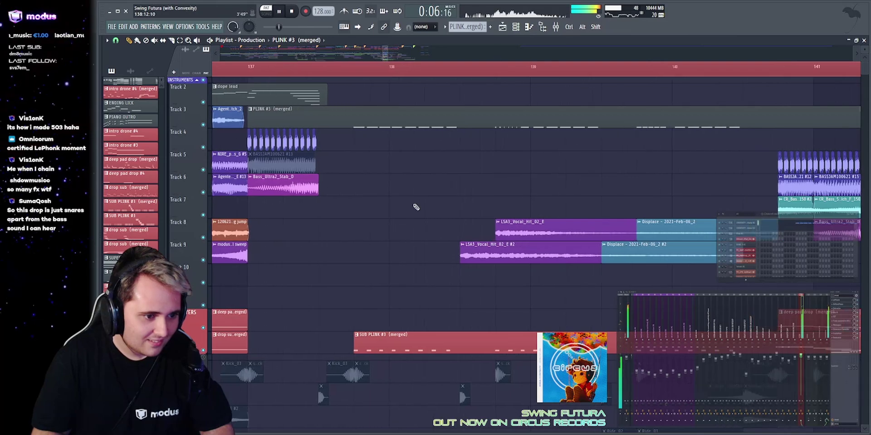
{"action": "key", "text": "space"}
{"action": "scroll", "coordinate": [307, 232], "scroll_direction": "down", "scroll_amount": 1}
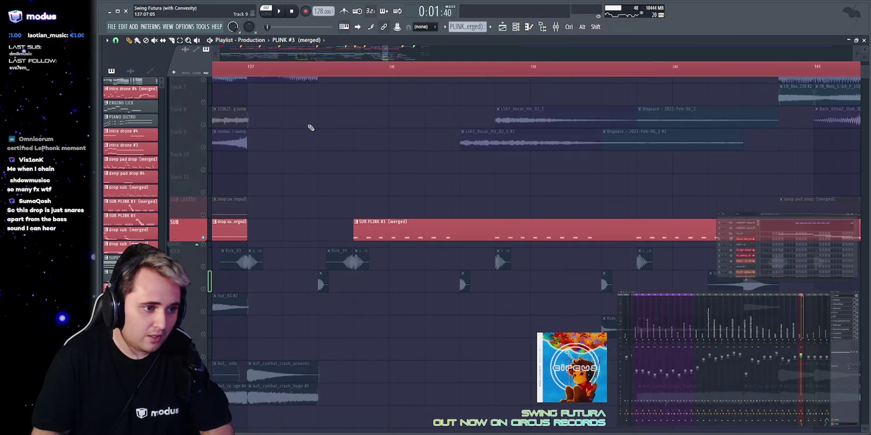
Audition the soloed SUB PLINK #3 pattern from its first note between bars 137 and 138.
{"action": "left_click", "coordinate": [351, 71]}
{"action": "scroll", "coordinate": [359, 113], "scroll_direction": "up", "scroll_amount": 3}
{"action": "key", "text": "space"}
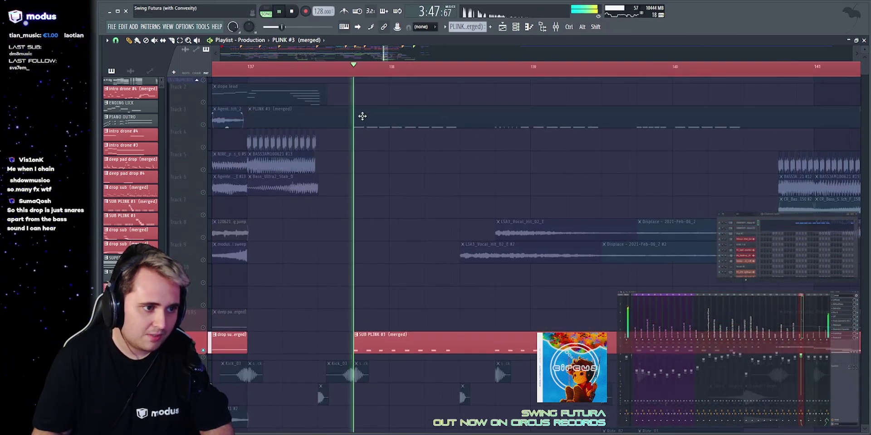
{"action": "scroll", "coordinate": [394, 136], "scroll_direction": "down", "scroll_amount": 1}
{"action": "key", "text": "space"}
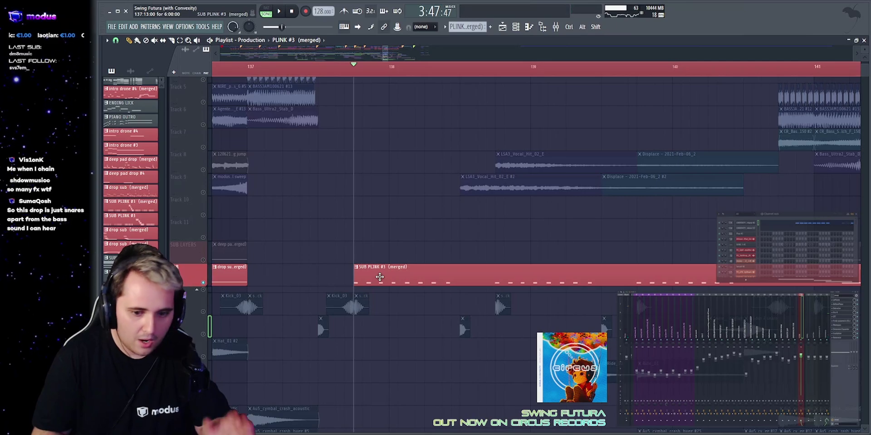
{"action": "scroll", "coordinate": [345, 254], "scroll_direction": "up", "scroll_amount": 2}
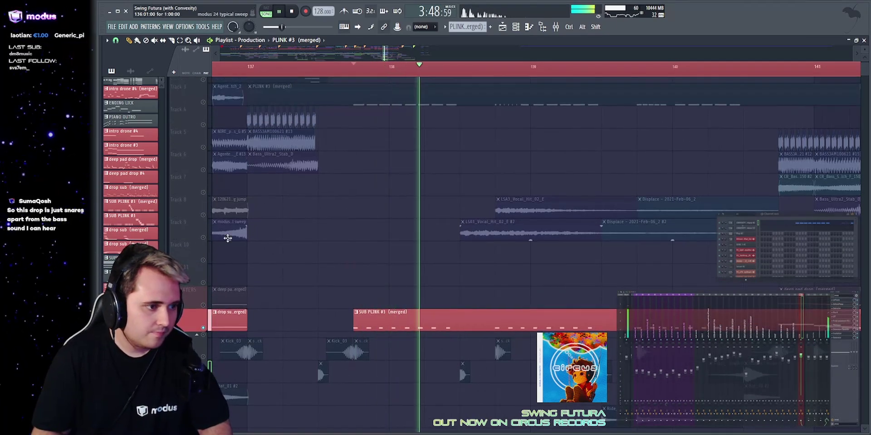
Solo Track 8 and Track 9 and audition the LSA3_Vocal_Hit and Displace clips from their start after bar 138.
{"action": "right_click", "coordinate": [203, 237]}
{"action": "key", "text": "space"}
{"action": "left_click", "coordinate": [203, 215]}
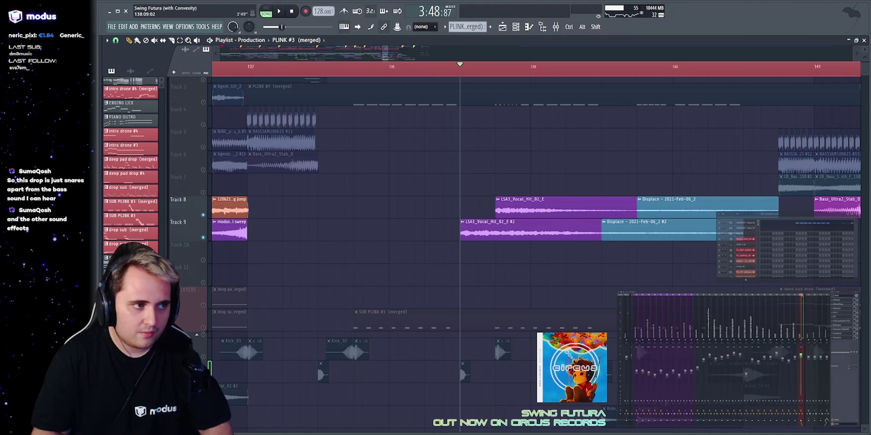
{"action": "scroll", "coordinate": [618, 229], "scroll_direction": "down", "scroll_amount": 1}
{"action": "key", "text": "space"}
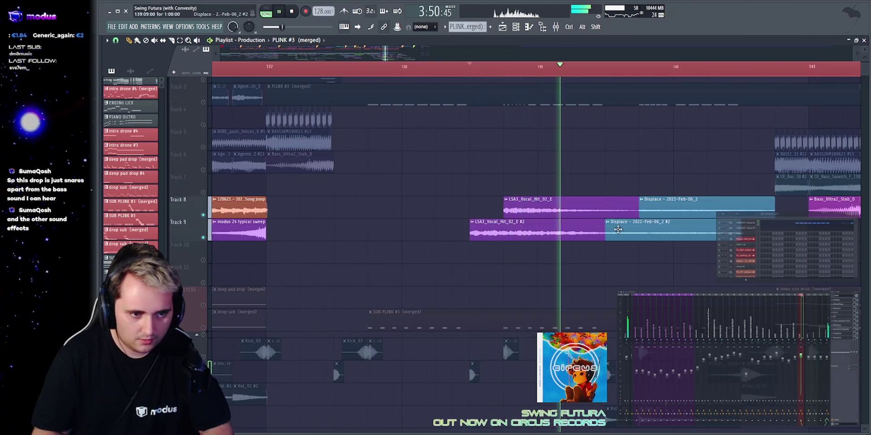
{"action": "key", "text": "space"}
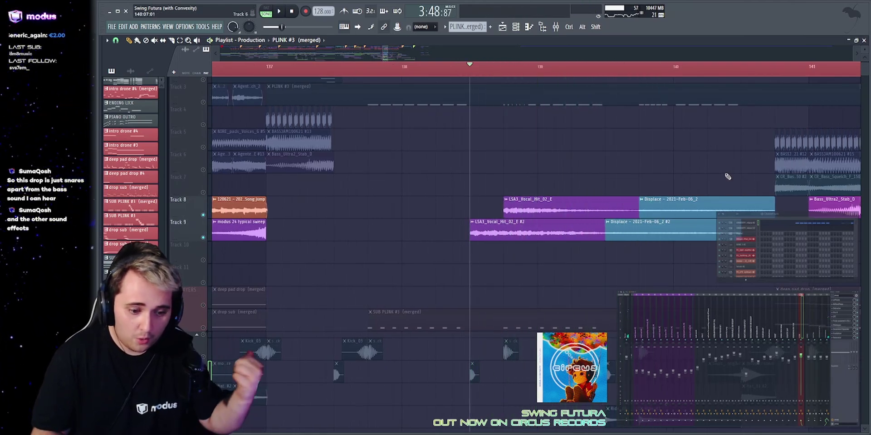
Replay the soloed vocal hit and Displace layers from the first LSA3_Vocal_Hit clip, then stop playback.
{"action": "left_click_drag", "start_coordinate": [483, 163], "coordinate": [700, 251]}
{"action": "key", "text": "ctrl+d"}
{"action": "key", "text": "space"}
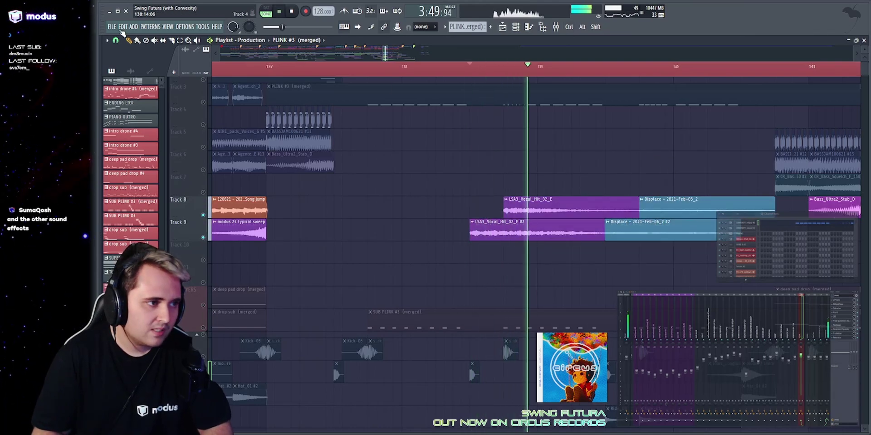
{"action": "key", "text": "space"}
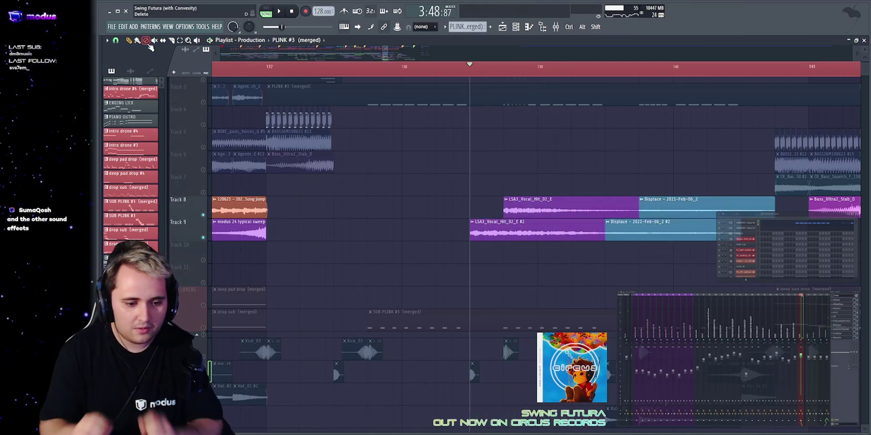
{"action": "key", "text": "space"}
{"action": "scroll", "coordinate": [515, 159], "scroll_direction": "up", "scroll_amount": 1}
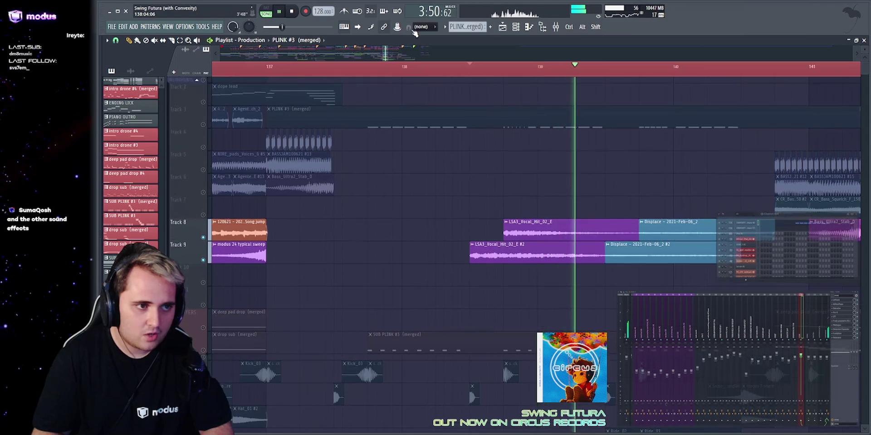
{"action": "left_click_drag", "start_coordinate": [387, 54], "coordinate": [390, 54]}
{"action": "key", "text": "space"}
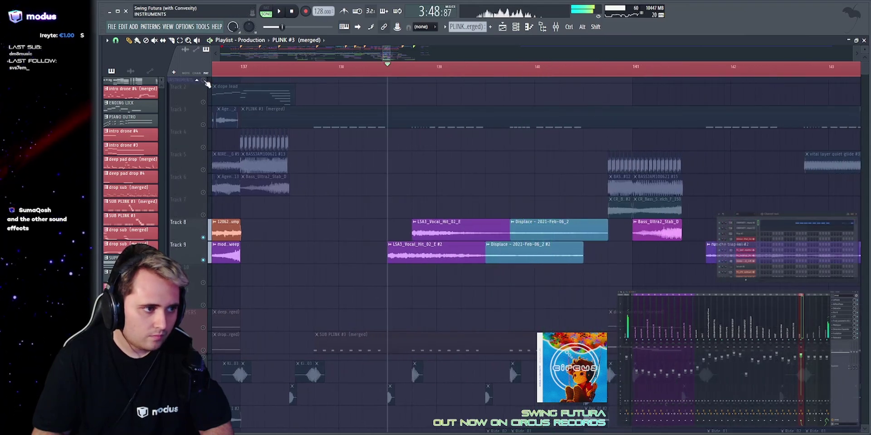
Bring all tracks back from solo and play the full section from bar 137.
{"action": "right_click", "coordinate": [204, 81]}
{"action": "key", "text": "space"}
{"action": "left_click", "coordinate": [242, 67]}
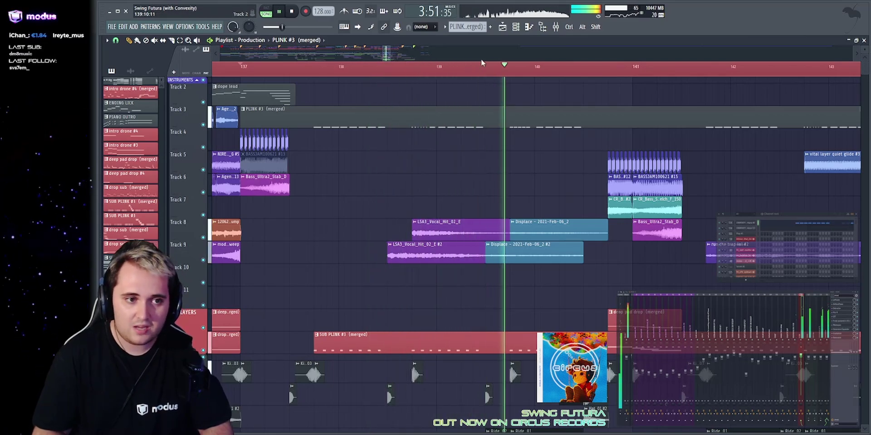
Audition the stacked bass clips on Tracks 5 to 8 around bar 141 with every layer playing.
{"action": "left_click_drag", "start_coordinate": [503, 151], "coordinate": [680, 218]}
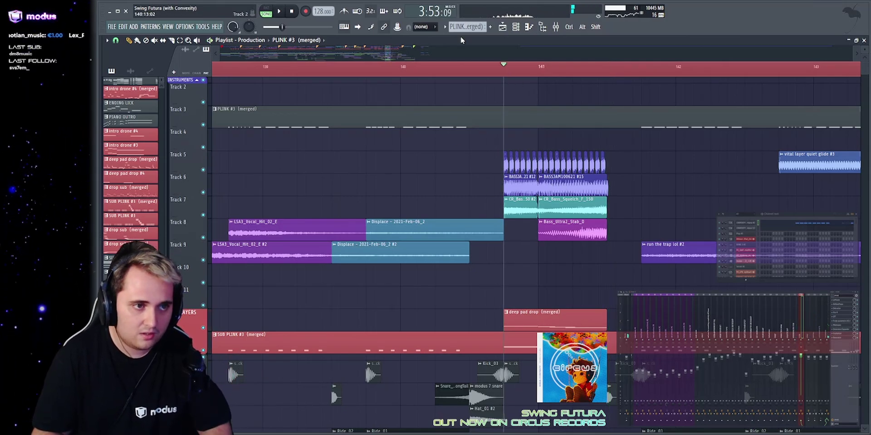
{"action": "key", "text": "space"}
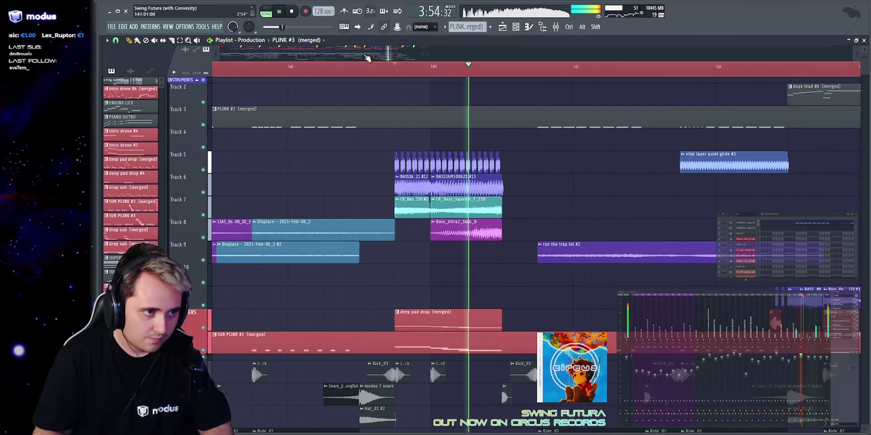
{"action": "key", "text": "space"}
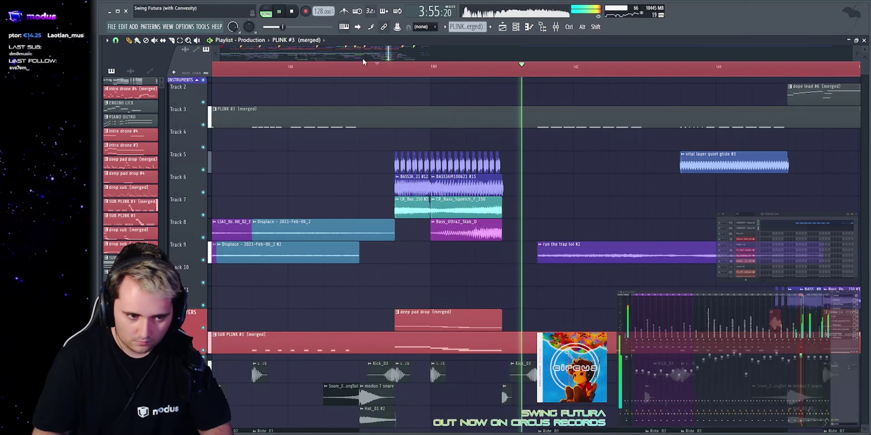
{"action": "key", "text": "space"}
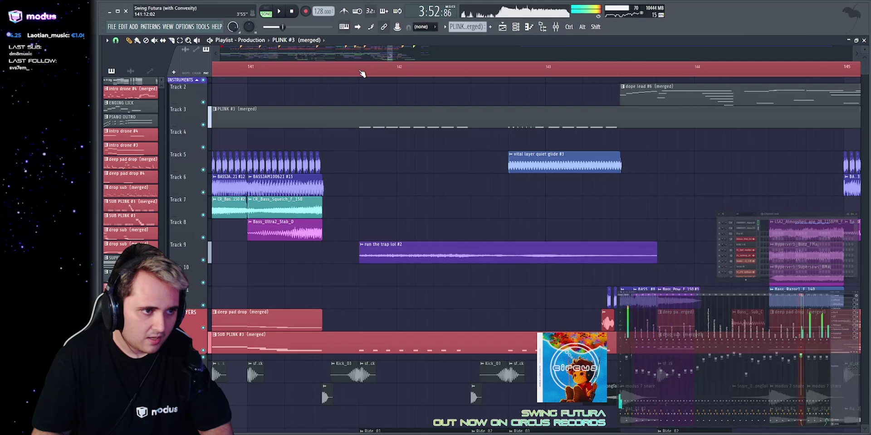
Open the PLINK #3 pattern's notes, switch from the bonkpop snare to the bamboo snare, and return to the playlist.
{"action": "double_click", "coordinate": [369, 112]}
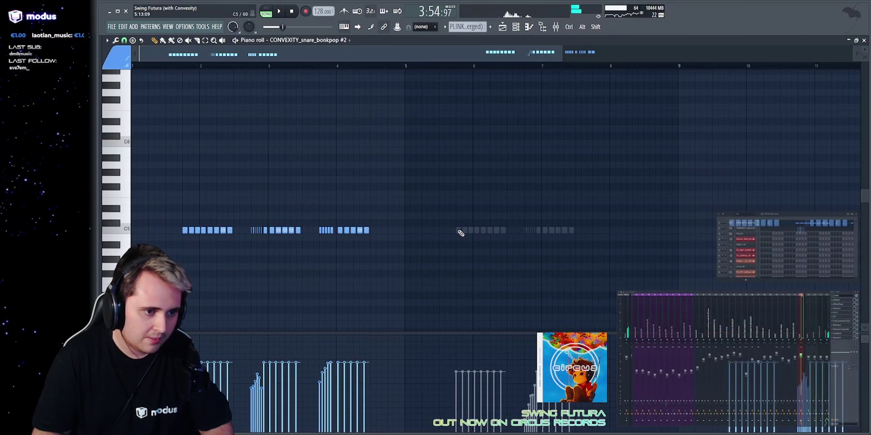
{"action": "double_click", "coordinate": [461, 233]}
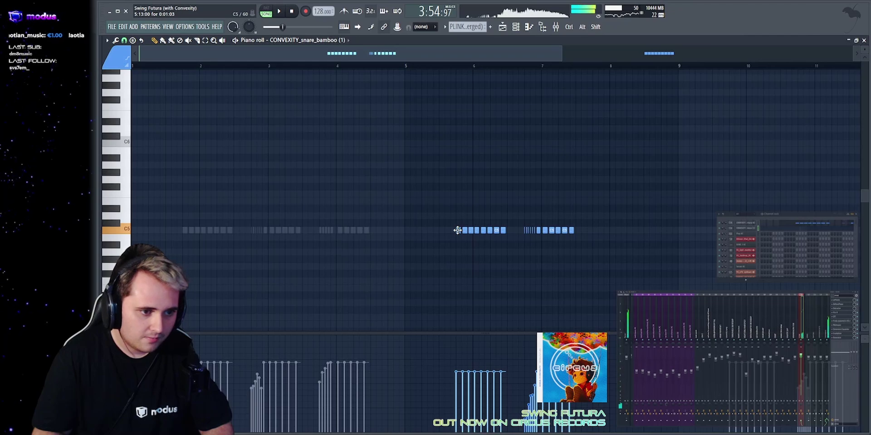
{"action": "left_click", "coordinate": [507, 29]}
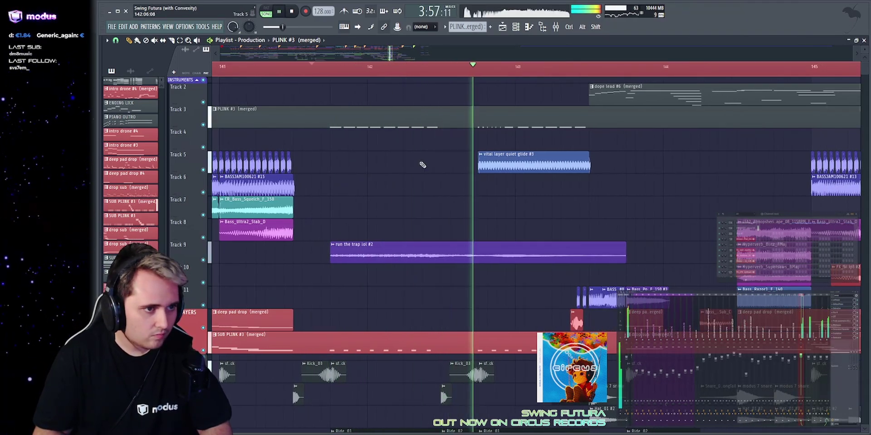
Solo Track 9, inspect the run the trap lol #2 clip's sample settings and mixer effect, and close both windows.
{"action": "scroll", "coordinate": [422, 165], "scroll_direction": "down", "scroll_amount": 1}
{"action": "key", "text": "space"}
{"action": "right_click", "coordinate": [203, 237]}
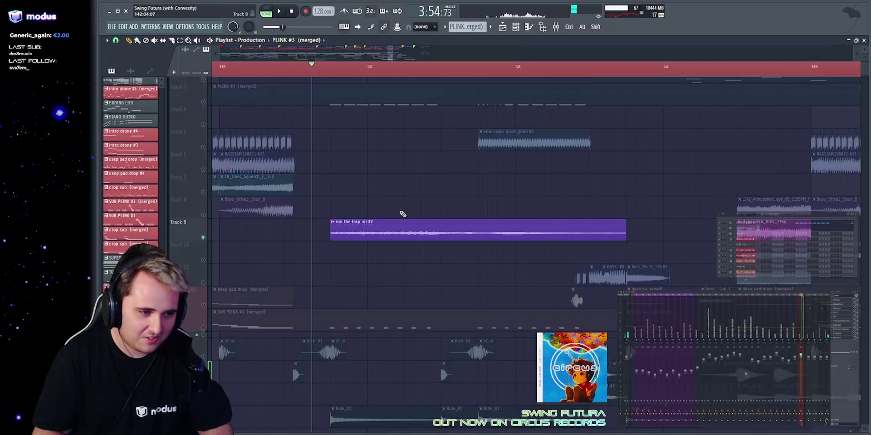
{"action": "left_click", "coordinate": [336, 224]}
{"action": "double_click", "coordinate": [336, 221]}
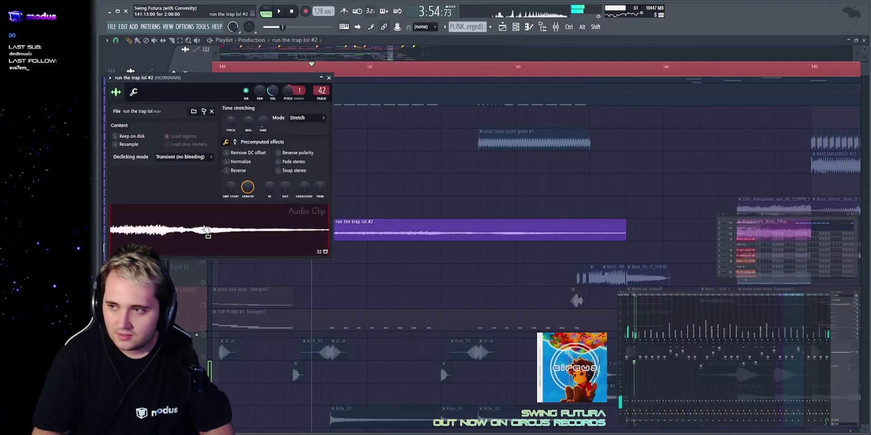
{"action": "key", "text": "Escape"}
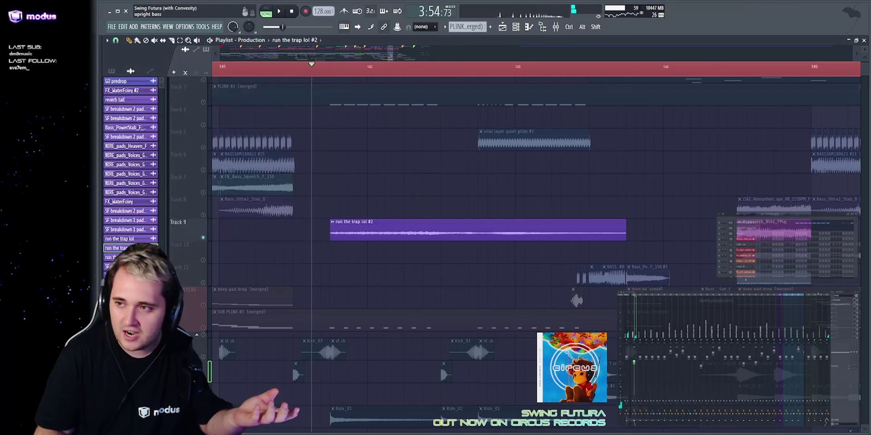
{"action": "left_click", "coordinate": [839, 302]}
{"action": "key", "text": "Escape"}
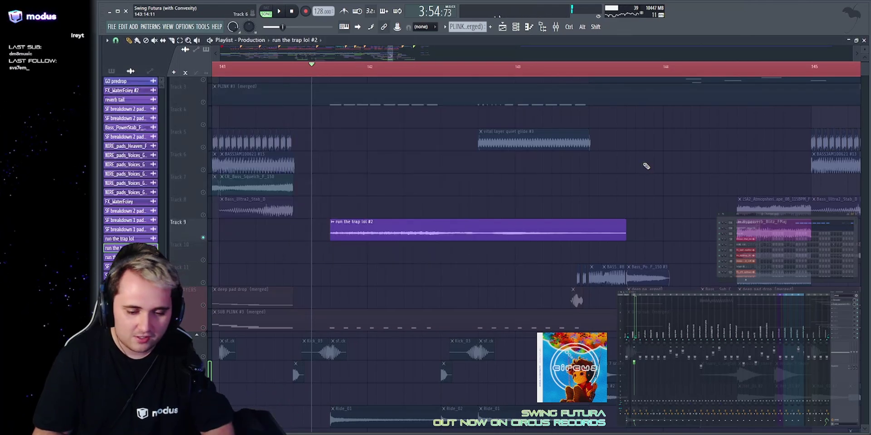
Audition the soloed run the trap lol #2 clip, then stop and go to the drum tracks.
{"action": "scroll", "coordinate": [428, 171], "scroll_direction": "up", "scroll_amount": 1}
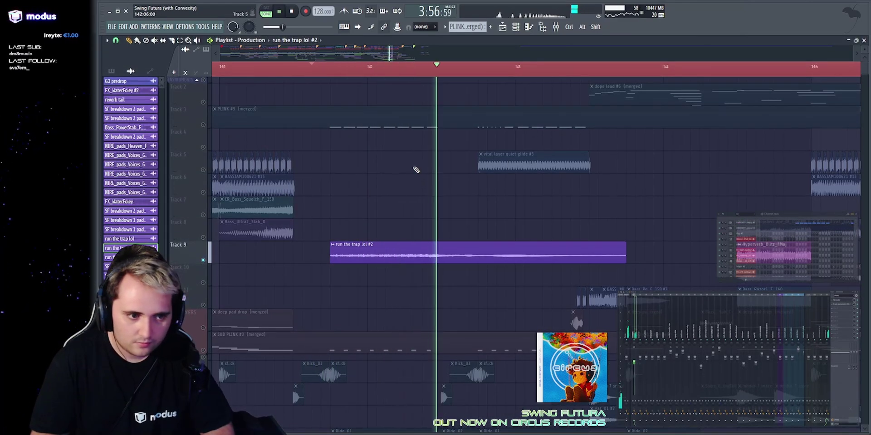
{"action": "scroll", "coordinate": [417, 178], "scroll_direction": "down", "scroll_amount": 5}
{"action": "scroll", "coordinate": [389, 156], "scroll_direction": "down", "scroll_amount": 5}
{"action": "key", "text": "space"}
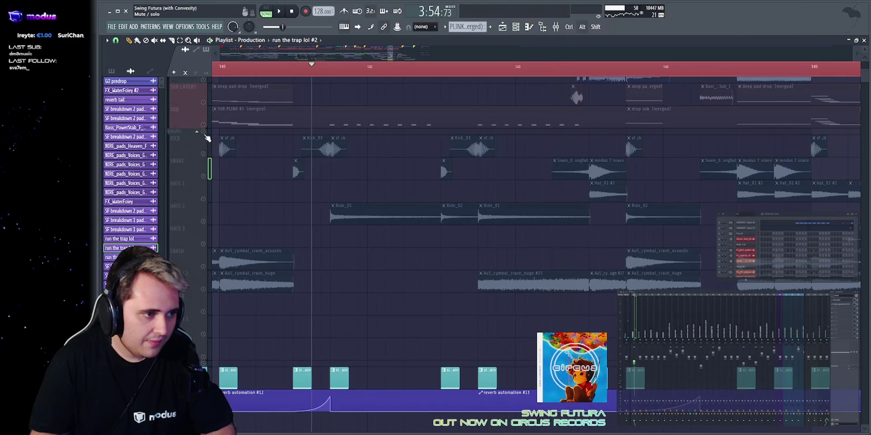
Solo the DRUMS group and audition its kick, snare and ride clips around bar 142.
{"action": "key", "text": "space"}
{"action": "left_click_drag", "start_coordinate": [390, 54], "coordinate": [390, 63]}
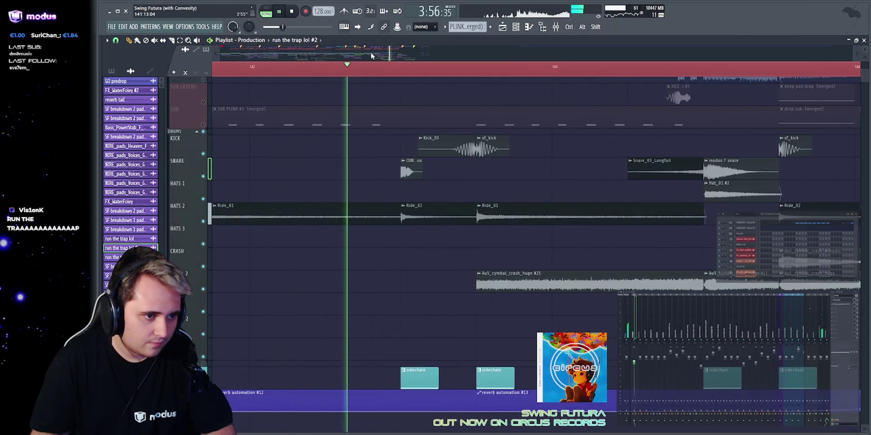
{"action": "key", "text": "space"}
Examine the bamboo snare clip on the SNARE track between bars 142 and 143, clear its selection and return to the wider arrangement.
{"action": "scroll", "coordinate": [349, 173], "scroll_direction": "up", "scroll_amount": 2}
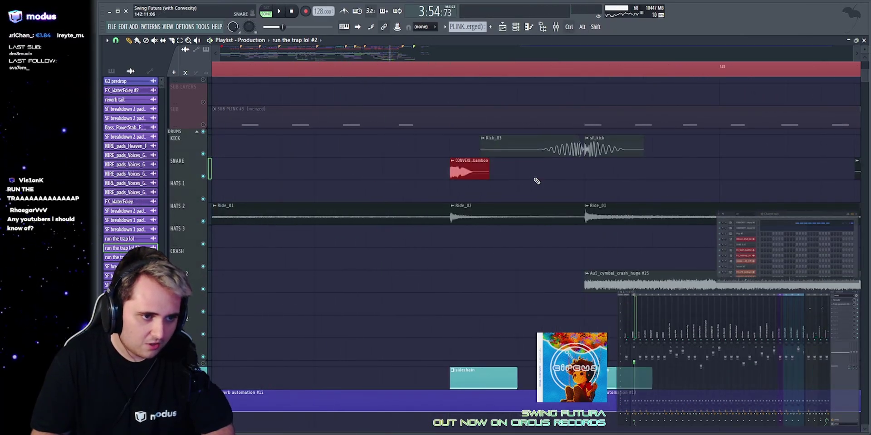
{"action": "scroll", "coordinate": [463, 63], "scroll_direction": "up", "scroll_amount": 2}
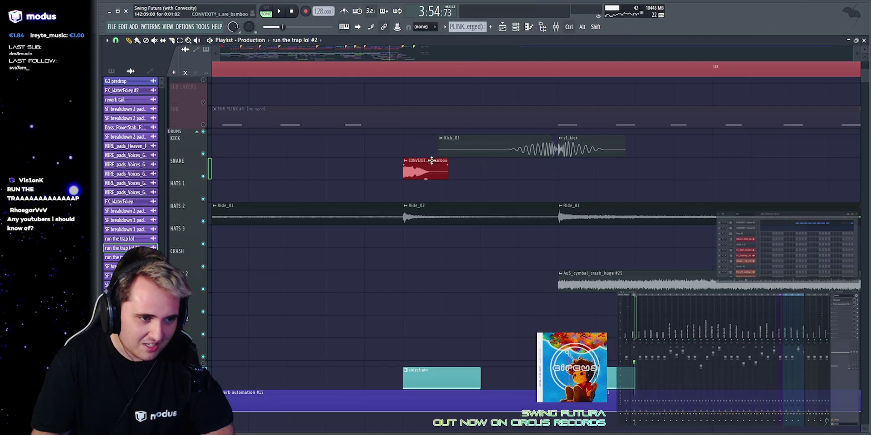
{"action": "left_click", "coordinate": [456, 164], "text": "ctrl"}
{"action": "scroll", "coordinate": [450, 187], "scroll_direction": "up", "scroll_amount": 5}
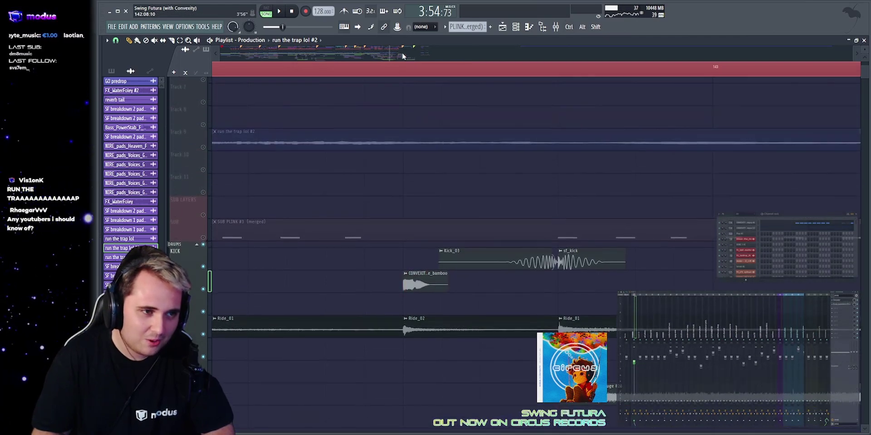
{"action": "left_click_drag", "start_coordinate": [390, 54], "coordinate": [391, 46]}
{"action": "scroll", "coordinate": [401, 51], "scroll_direction": "up", "scroll_amount": 3}
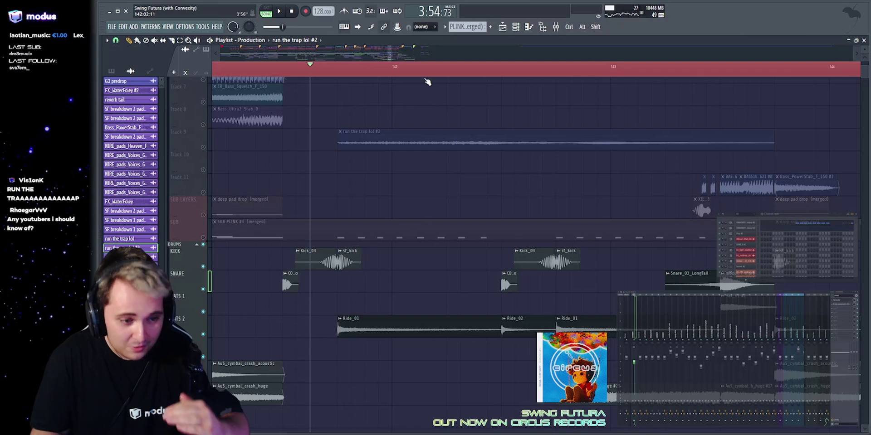
Play the instrument and sub tracks briefly without the drums just before bar 142.
{"action": "scroll", "coordinate": [531, 201], "scroll_direction": "up", "scroll_amount": 5}
{"action": "key", "text": "space"}
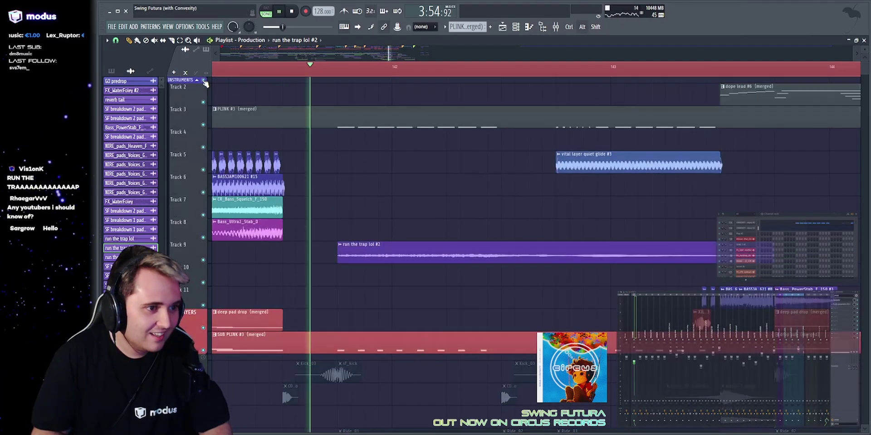
{"action": "key", "text": "space"}
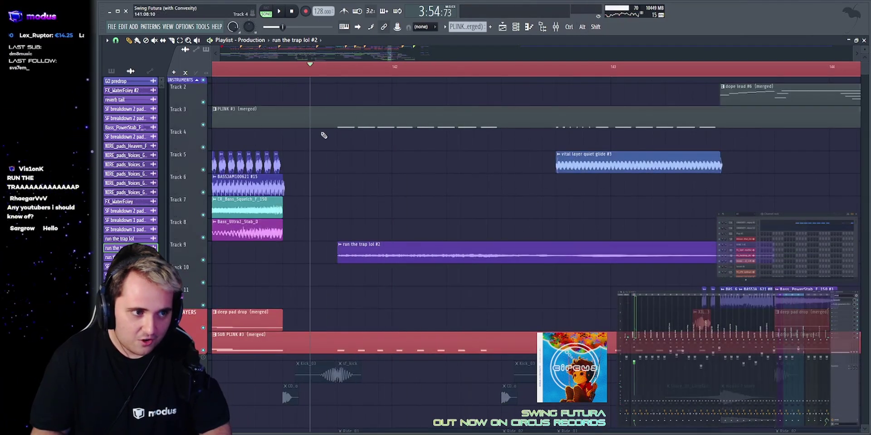
Bring the drums back in and play the full arrangement from just before bar 142 through bar 143.
{"action": "scroll", "coordinate": [467, 171], "scroll_direction": "down", "scroll_amount": 5}
{"action": "left_click_drag", "start_coordinate": [363, 281], "coordinate": [527, 287]}
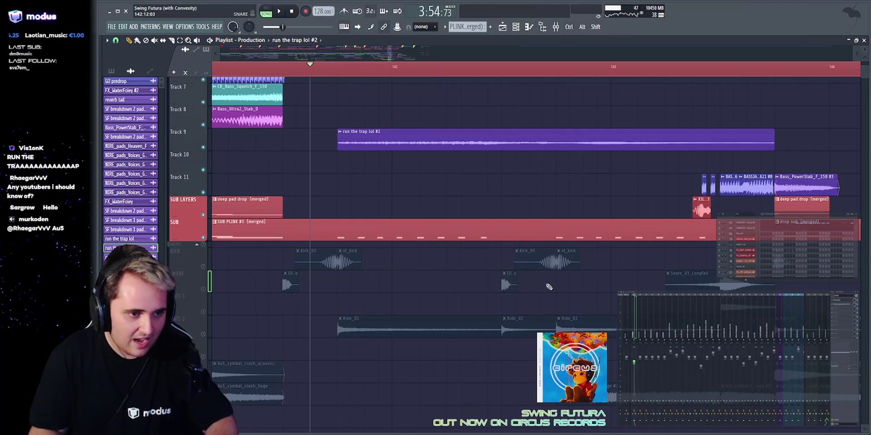
{"action": "right_click", "coordinate": [204, 126]}
{"action": "right_click", "coordinate": [204, 126]}
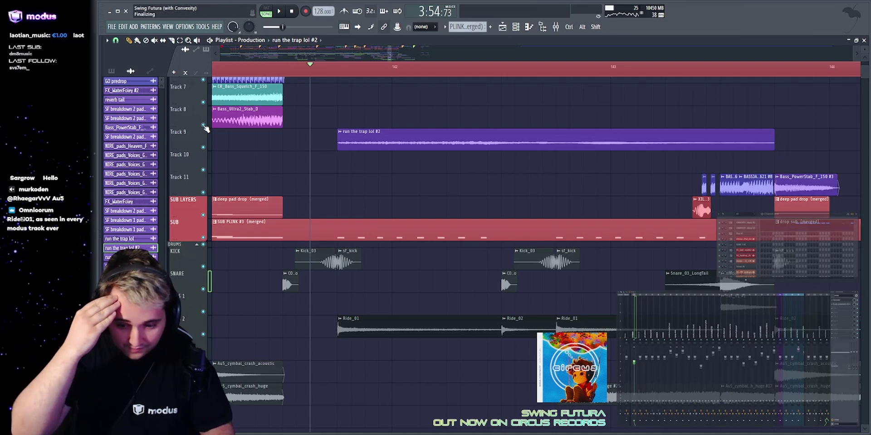
{"action": "key", "text": "space"}
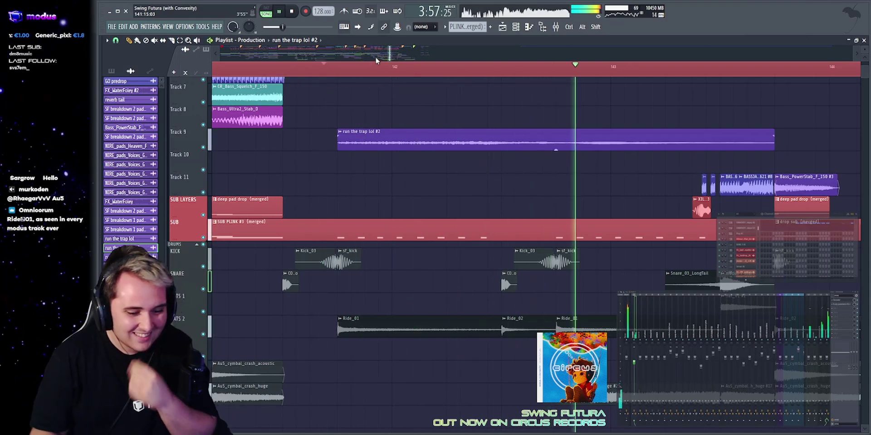
{"action": "left_click_drag", "start_coordinate": [390, 54], "coordinate": [392, 54]}
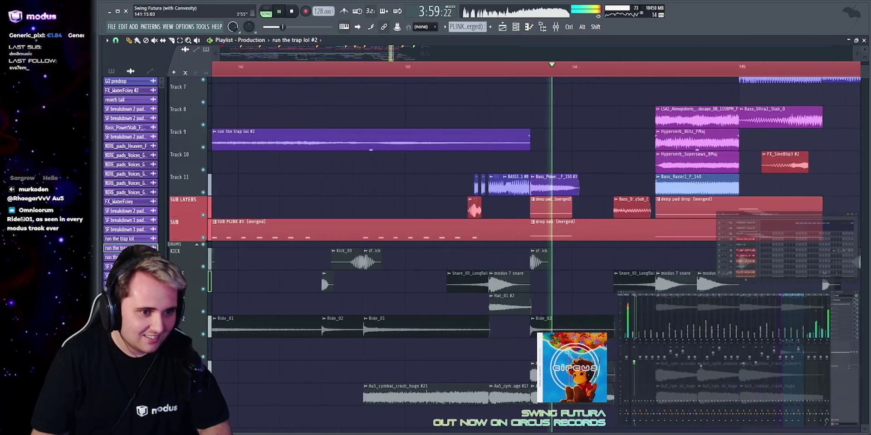
Play the full arrangement from just before bar 143 to the start of bar 149, following the playback.
{"action": "key", "text": "space"}
{"action": "scroll", "coordinate": [444, 174], "scroll_direction": "up", "scroll_amount": 3}
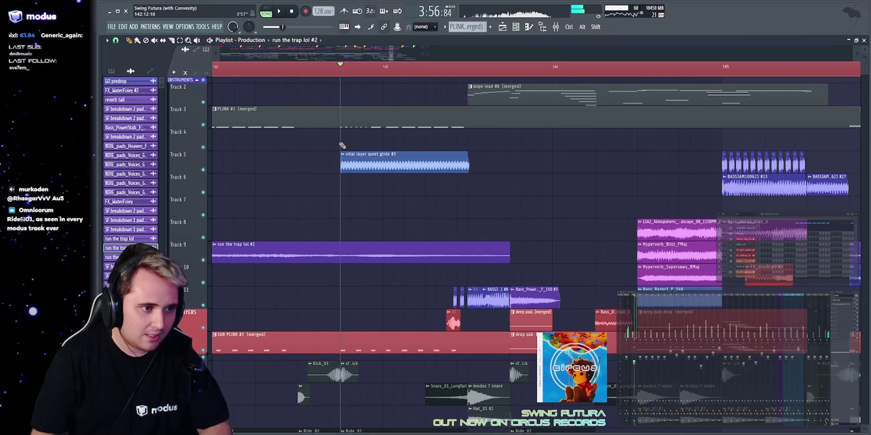
{"action": "key", "text": "space"}
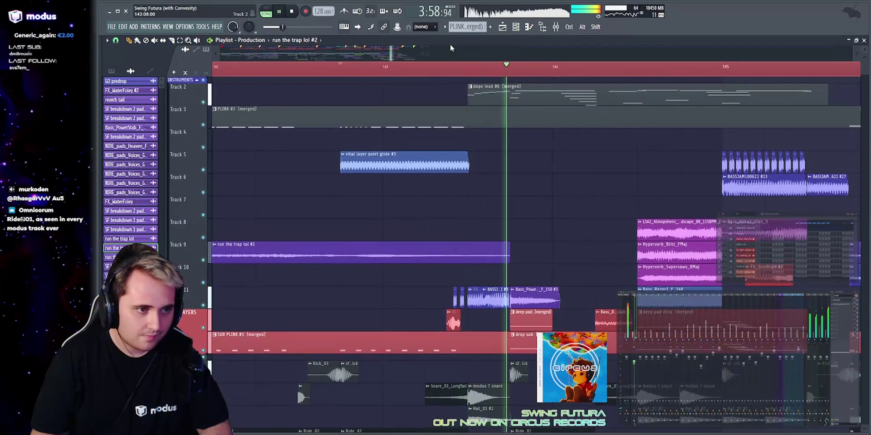
{"action": "scroll", "coordinate": [450, 45], "scroll_direction": "down", "scroll_amount": 2}
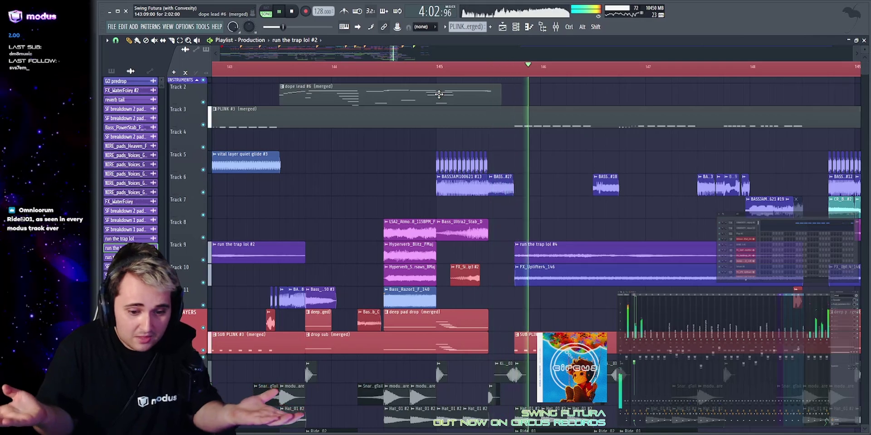
{"action": "scroll", "coordinate": [449, 54], "scroll_direction": "down", "scroll_amount": 2}
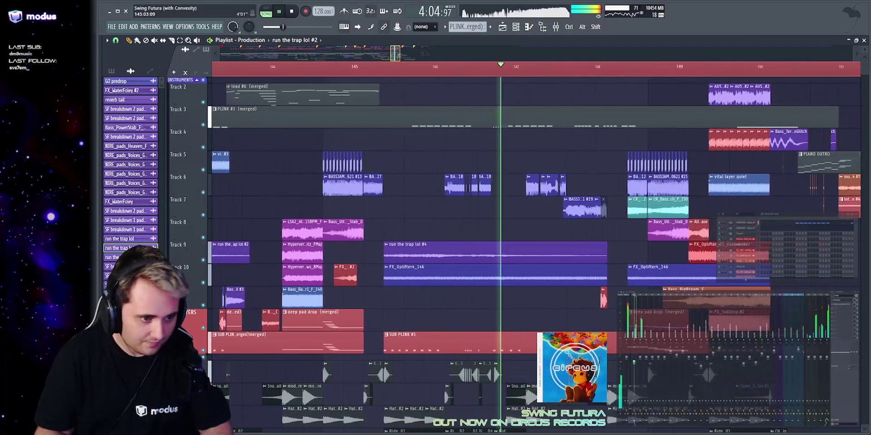
{"action": "left_click_drag", "start_coordinate": [395, 53], "coordinate": [396, 53]}
{"action": "left_click_drag", "start_coordinate": [393, 272], "coordinate": [402, 294]}
{"action": "left_click", "coordinate": [538, 151], "text": "ctrl"}
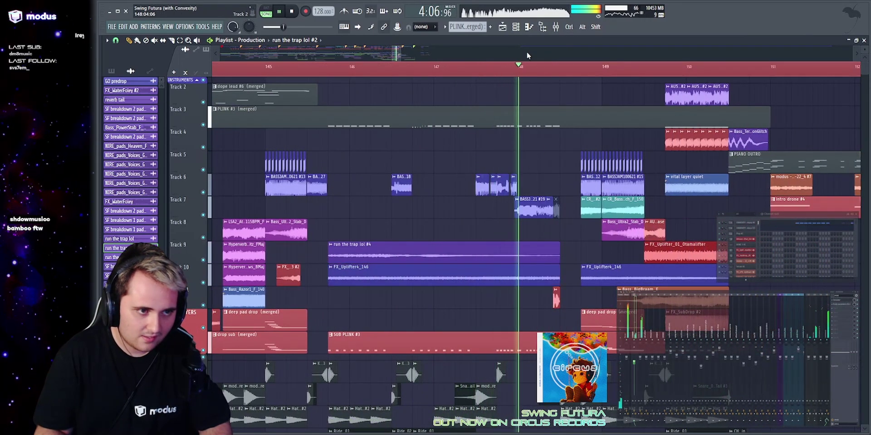
{"action": "scroll", "coordinate": [524, 56], "scroll_direction": "up", "scroll_amount": 1}
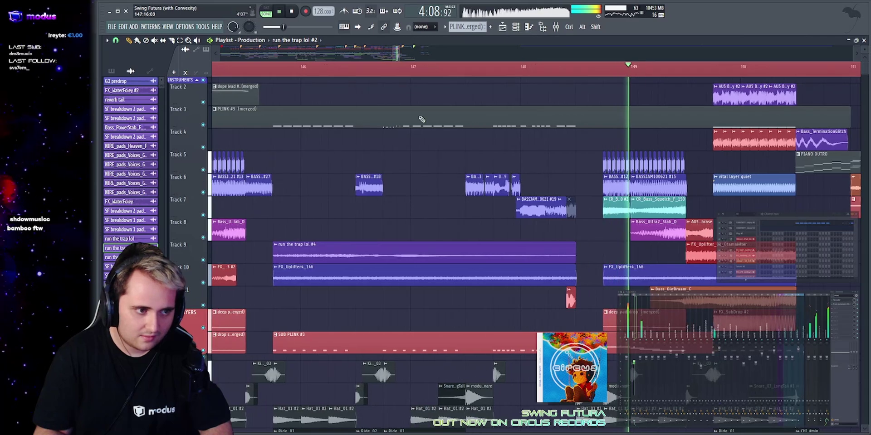
Solo Track 6, add Track 7 to it, and play their bass clips up to bar 148.
{"action": "key", "text": "space"}
{"action": "left_click", "coordinate": [203, 193], "text": "ctrl"}
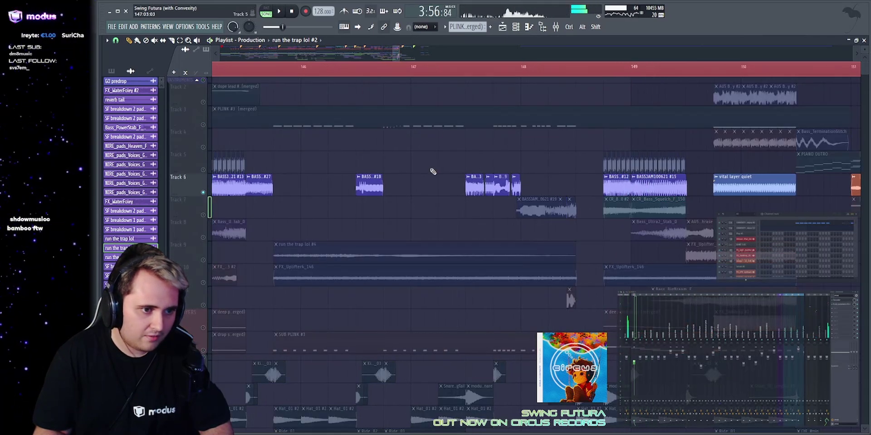
{"action": "left_click", "coordinate": [204, 215]}
{"action": "key", "text": "space"}
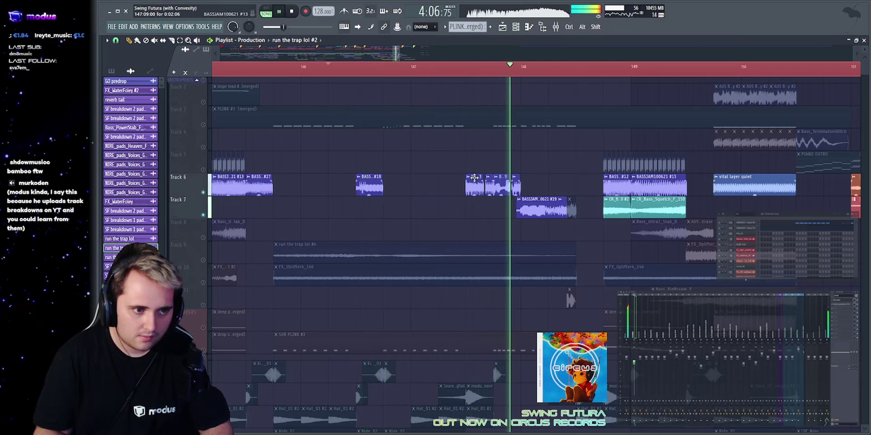
Audition the soloed bass clips from the middle of bar 147 and point out the BASSJAM100621 #19 clip on Track 7.
{"action": "left_click", "coordinate": [467, 68]}
{"action": "scroll", "coordinate": [602, 181], "scroll_direction": "up", "scroll_amount": 3}
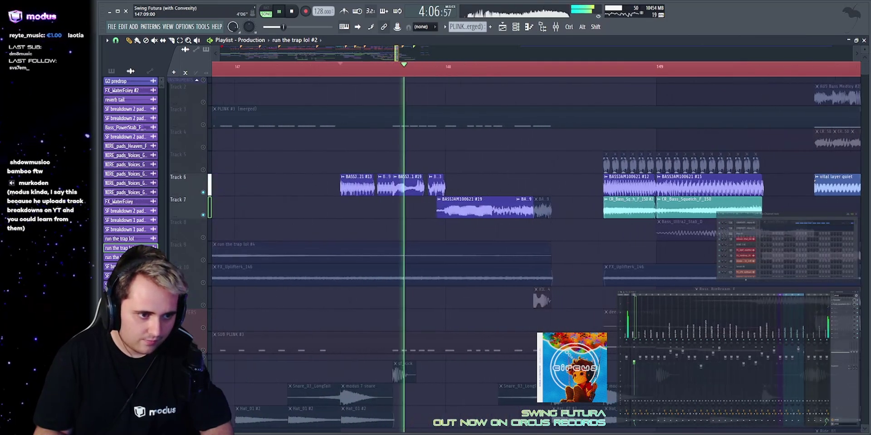
{"action": "scroll", "coordinate": [443, 159], "scroll_direction": "right", "scroll_amount": 1}
{"action": "key", "text": "space"}
{"action": "left_click_drag", "start_coordinate": [364, 207], "coordinate": [428, 210]}
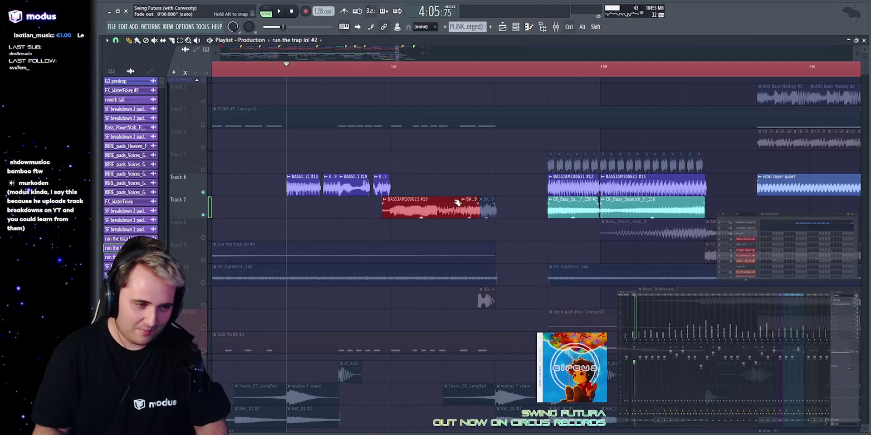
{"action": "left_click", "coordinate": [457, 202]}
{"action": "key", "text": "space"}
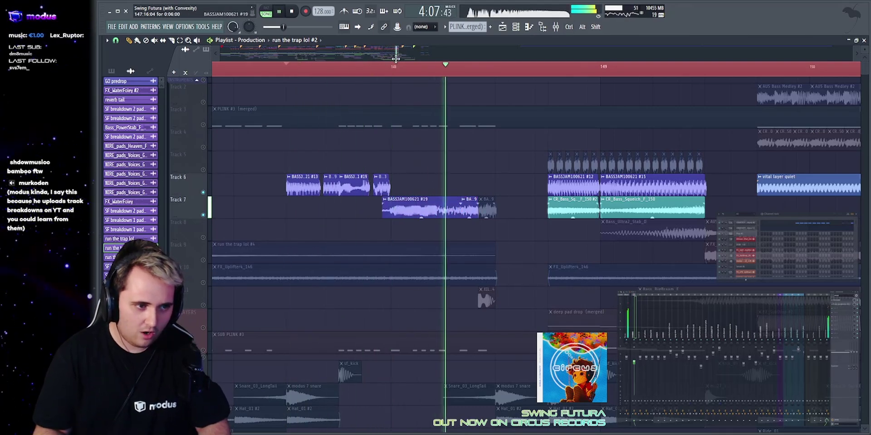
{"action": "key", "text": "space"}
Examine the long BASSJAM100621 #19 clip on Track 7 up close, clear its selection and play it from bar 148.
{"action": "scroll", "coordinate": [396, 57], "scroll_direction": "up", "scroll_amount": 3}
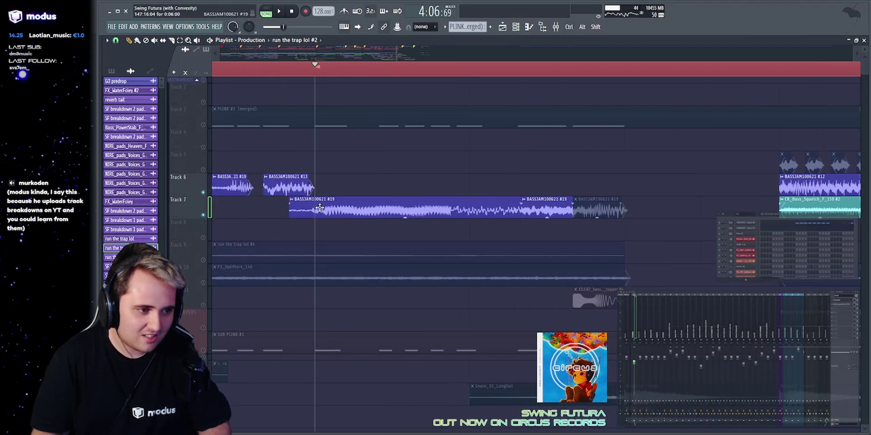
{"action": "left_click_drag", "start_coordinate": [320, 208], "coordinate": [466, 200]}
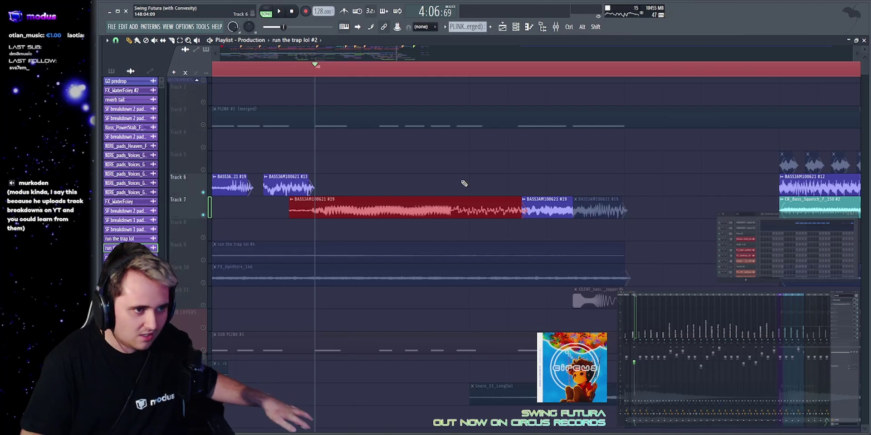
{"action": "left_click", "coordinate": [463, 182]}
{"action": "key", "text": "space"}
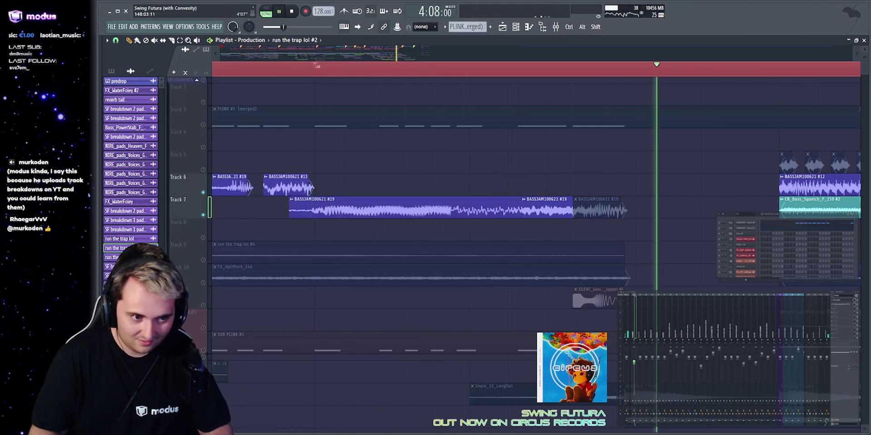
{"action": "key", "text": "space"}
{"action": "scroll", "coordinate": [515, 194], "scroll_direction": "down", "scroll_amount": 2}
{"action": "scroll", "coordinate": [548, 86], "scroll_direction": "down", "scroll_amount": 2}
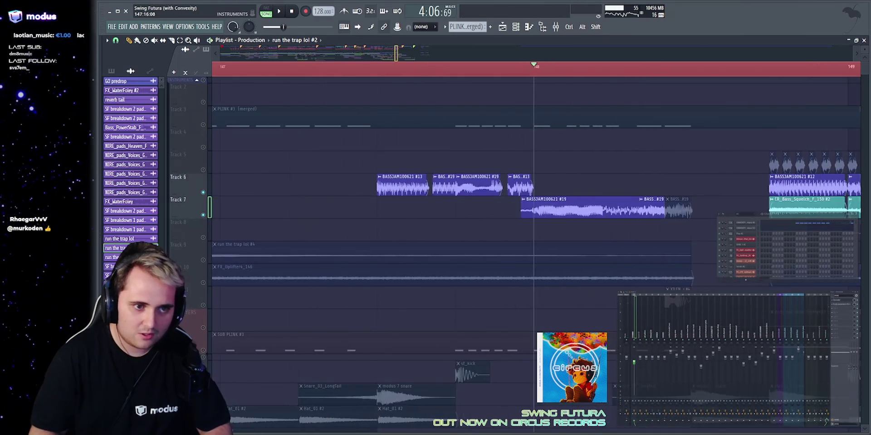
Replay the soloed bass from the middle of bar 147, bring all tracks back in and play the full arrangement past bar 150.
{"action": "left_click", "coordinate": [361, 72]}
{"action": "key", "text": "space"}
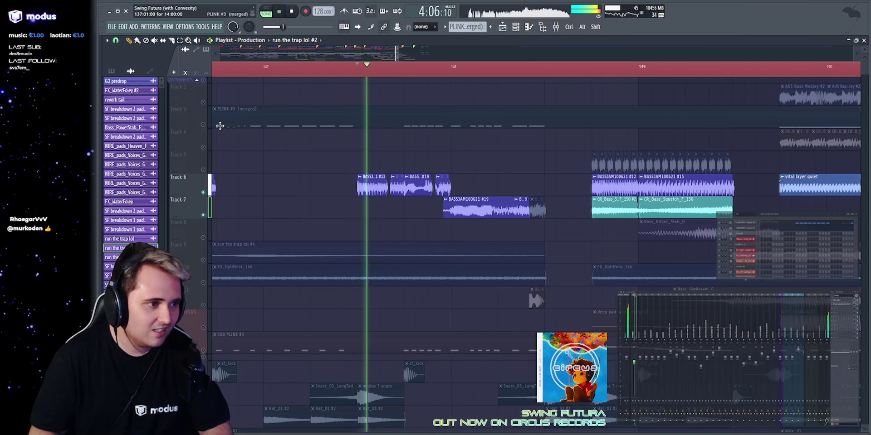
{"action": "right_click", "coordinate": [204, 125]}
{"action": "key", "text": "space"}
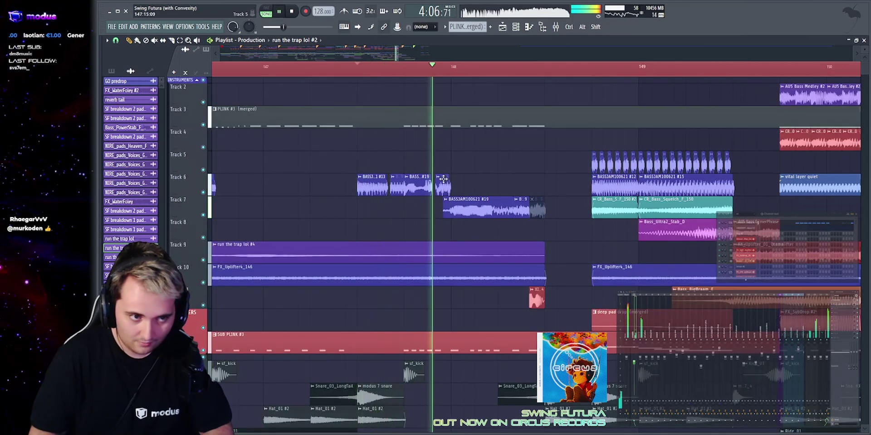
{"action": "scroll", "coordinate": [421, 54], "scroll_direction": "down", "scroll_amount": 2}
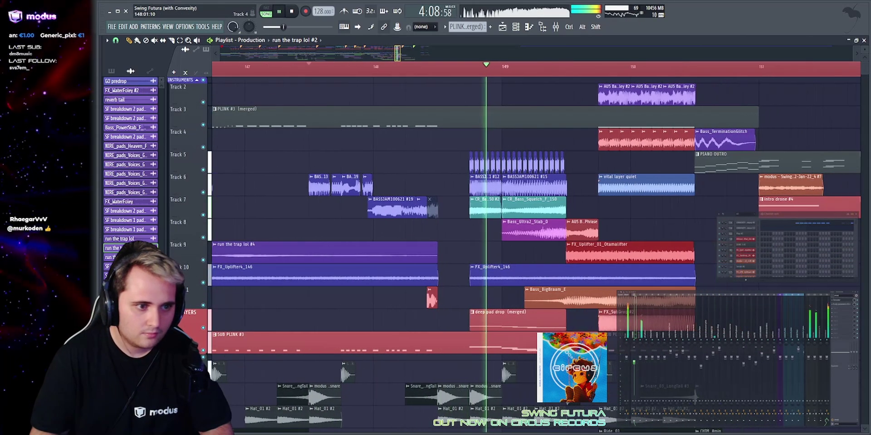
{"action": "scroll", "coordinate": [353, 266], "scroll_direction": "up", "scroll_amount": 2}
{"action": "scroll", "coordinate": [347, 266], "scroll_direction": "down", "scroll_amount": 3}
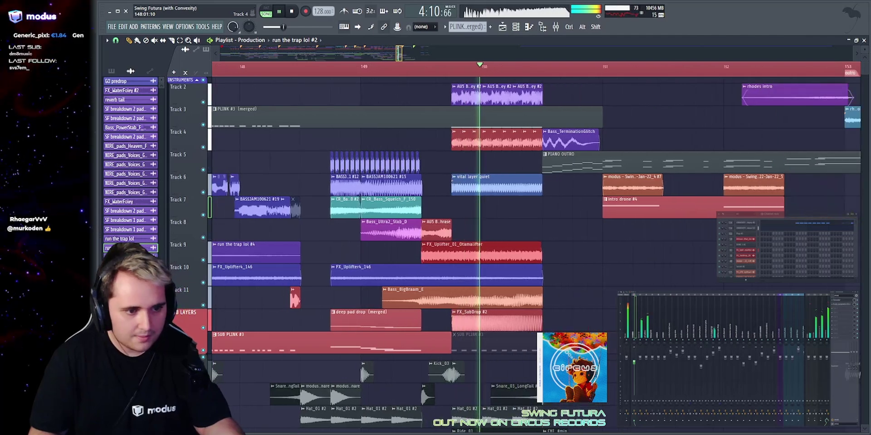
Solo Track 11 and audition the Bass_BigBraam_E clip from bar 149 into bar 150.
{"action": "key", "text": "space"}
{"action": "right_click", "coordinate": [203, 305]}
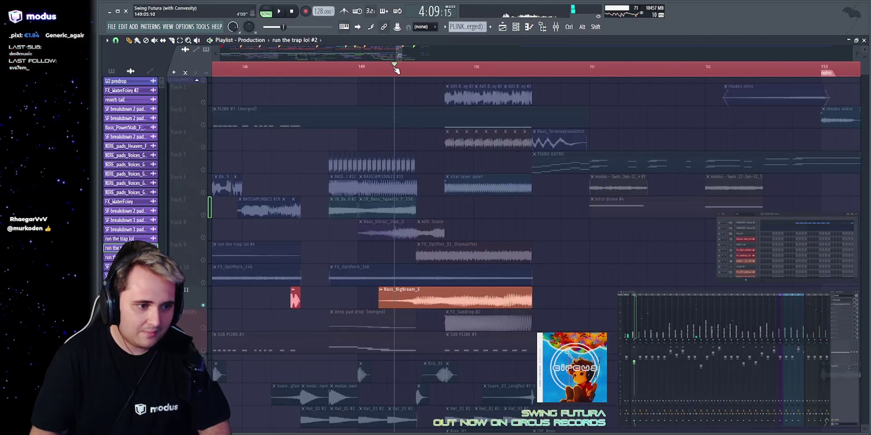
{"action": "key", "text": "space"}
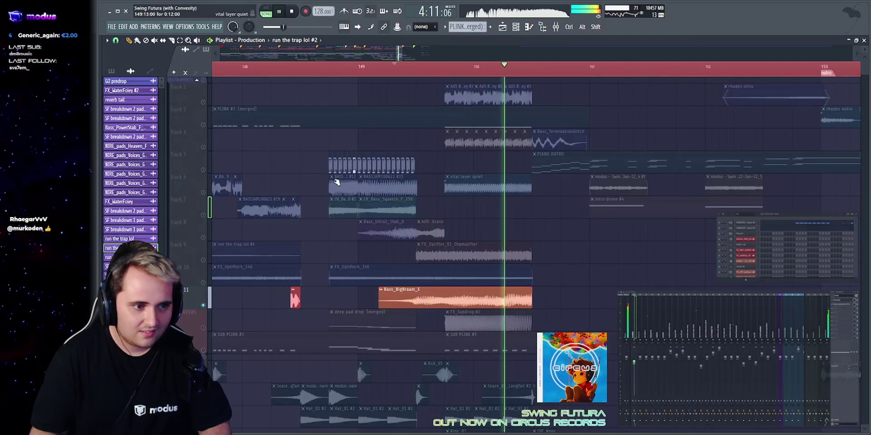
{"action": "key", "text": "space"}
Switch the solo on Track 9 on and off, restore all tracks and play from bar 149 into the outro past bar 151.
{"action": "right_click", "coordinate": [203, 260]}
{"action": "right_click", "coordinate": [203, 260]}
{"action": "right_click", "coordinate": [204, 260]}
{"action": "right_click", "coordinate": [204, 260]}
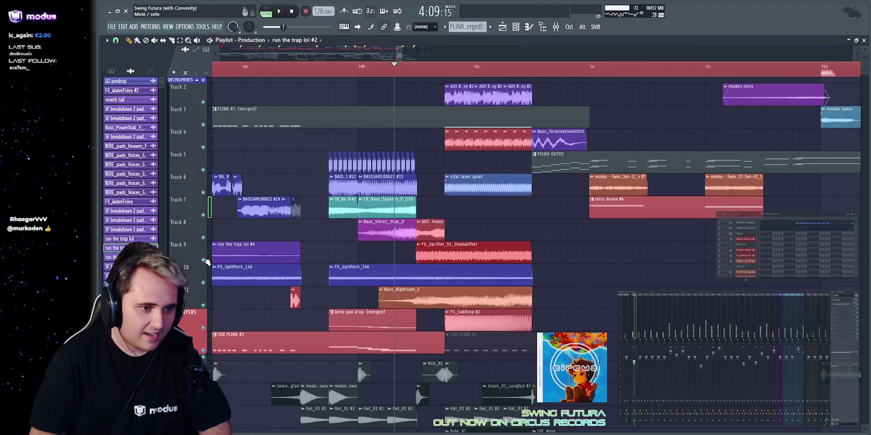
{"action": "key", "text": "space"}
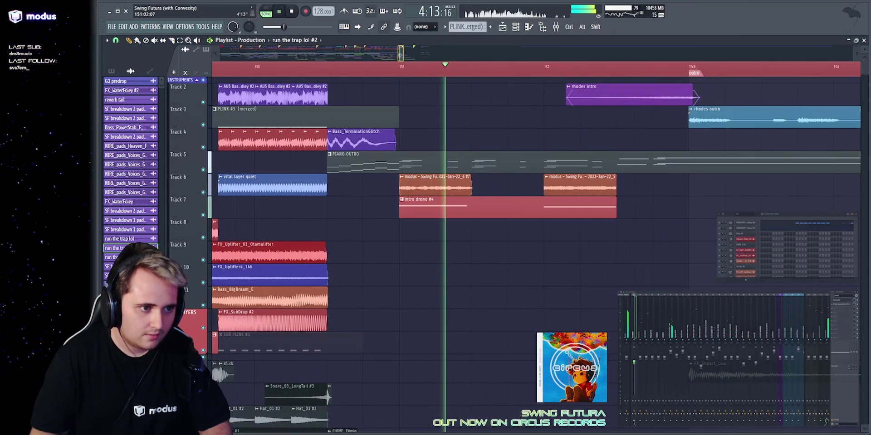
{"action": "left_click_drag", "start_coordinate": [403, 54], "coordinate": [406, 54]}
{"action": "key", "text": "space"}
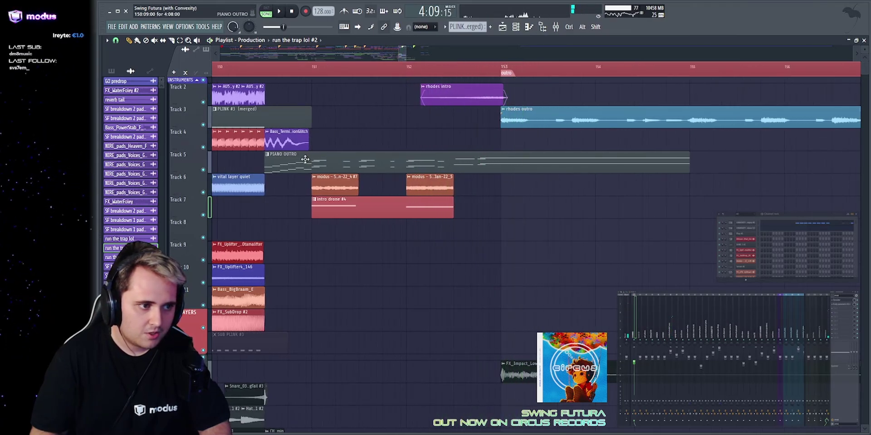
Point out the PIANO OUTRO and intro drone clips, and play the outro from bar 151 to bar 157.
{"action": "left_click_drag", "start_coordinate": [306, 159], "coordinate": [386, 160]}
{"action": "left_click_drag", "start_coordinate": [481, 240], "coordinate": [317, 202]}
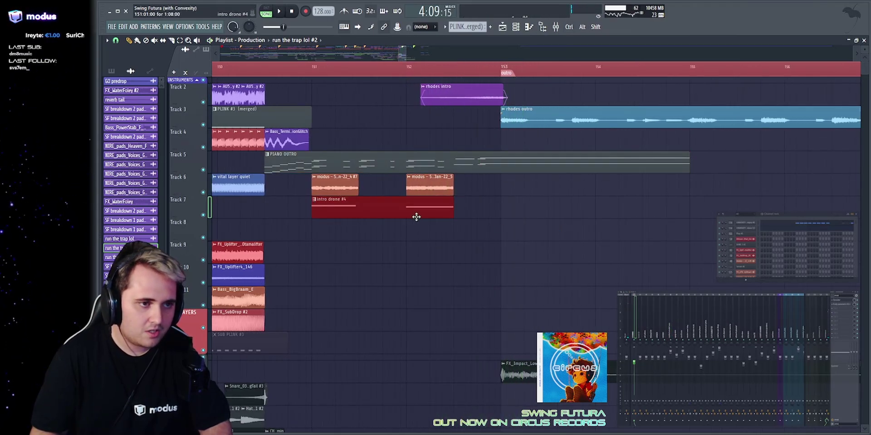
{"action": "left_click", "coordinate": [355, 118], "text": "ctrl"}
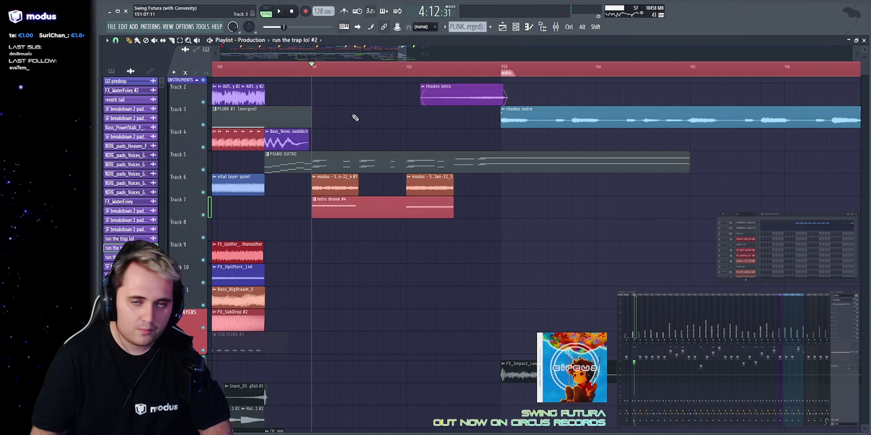
{"action": "key", "text": "space"}
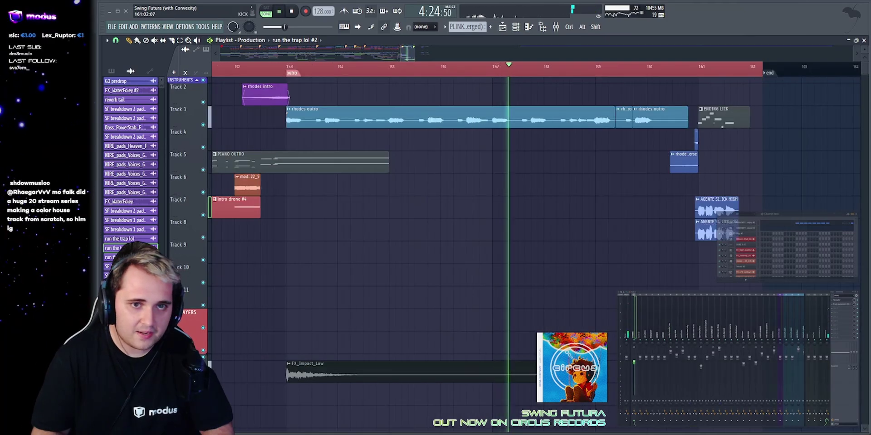
{"action": "key", "text": "space"}
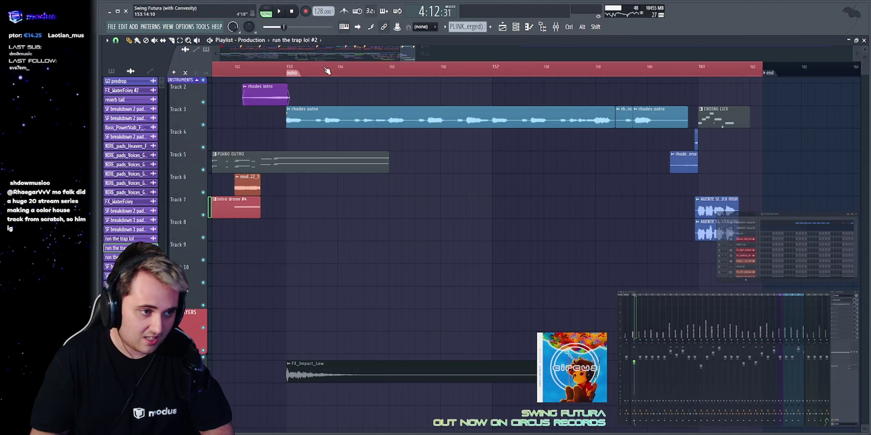
Open the settings of the rhodes outro clip and its Pro-R reverb, and play the outro from bar 153.
{"action": "left_click", "coordinate": [289, 68]}
{"action": "double_click", "coordinate": [315, 110]}
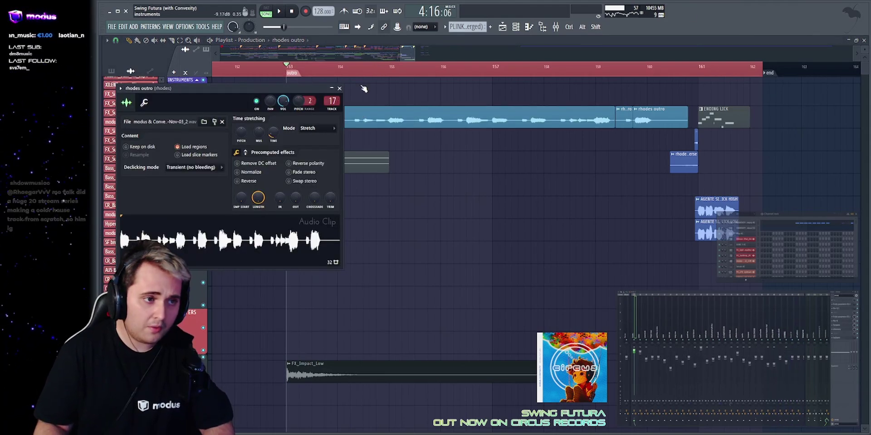
{"action": "left_click_drag", "start_coordinate": [539, 117], "coordinate": [388, 116]}
{"action": "key", "text": "space"}
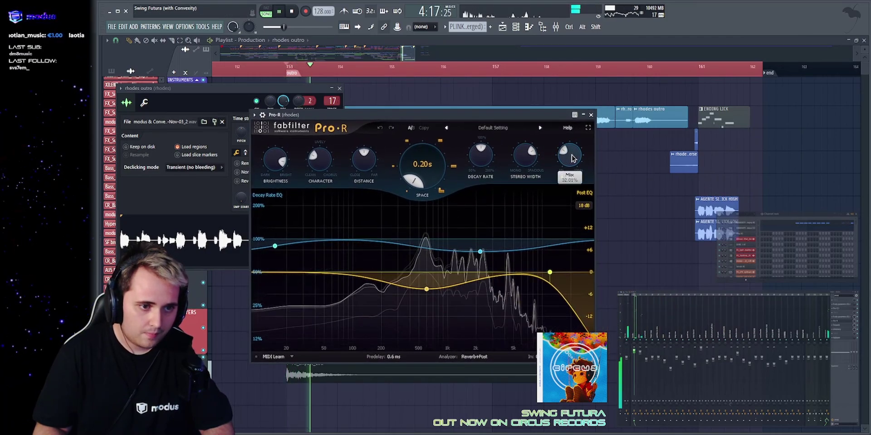
Review the mix control of the rhodes Pro-R reverb while the outro plays from bar 153 to bar 158, and close the reverb.
{"action": "mouse_move", "coordinate": [564, 157]}
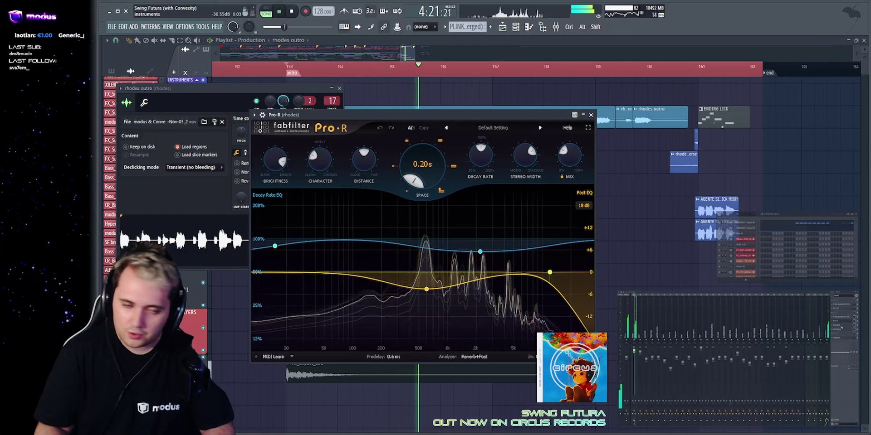
{"action": "left_click_drag", "start_coordinate": [410, 113], "coordinate": [414, 110]}
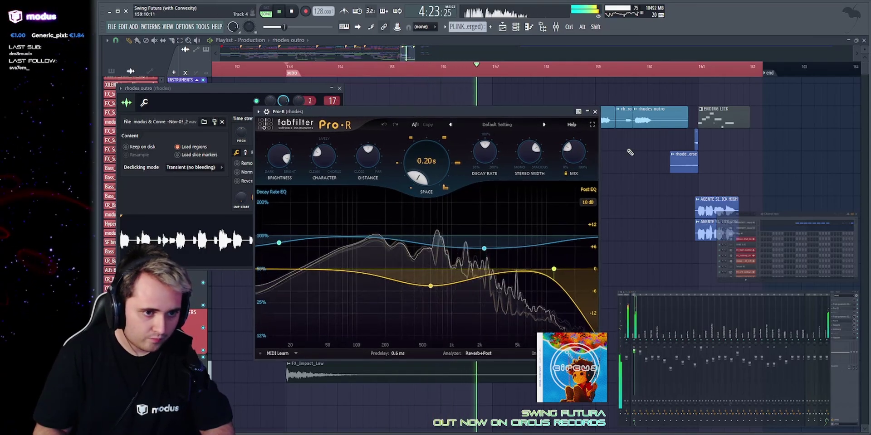
{"action": "mouse_move", "coordinate": [575, 156]}
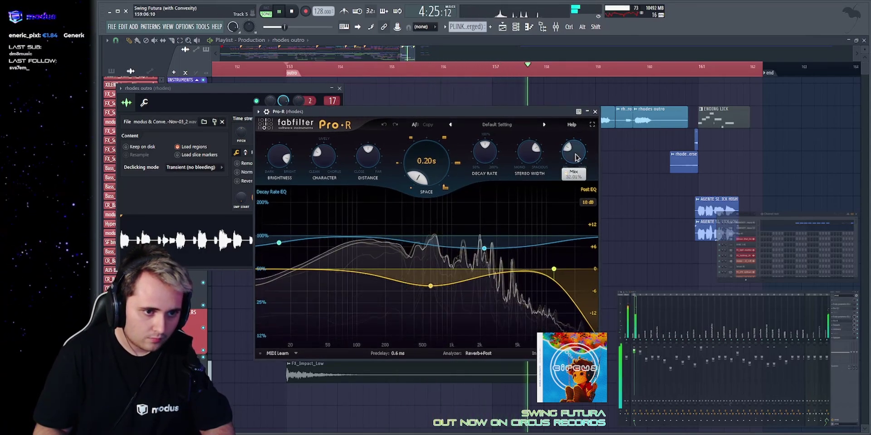
{"action": "right_click", "coordinate": [637, 176]}
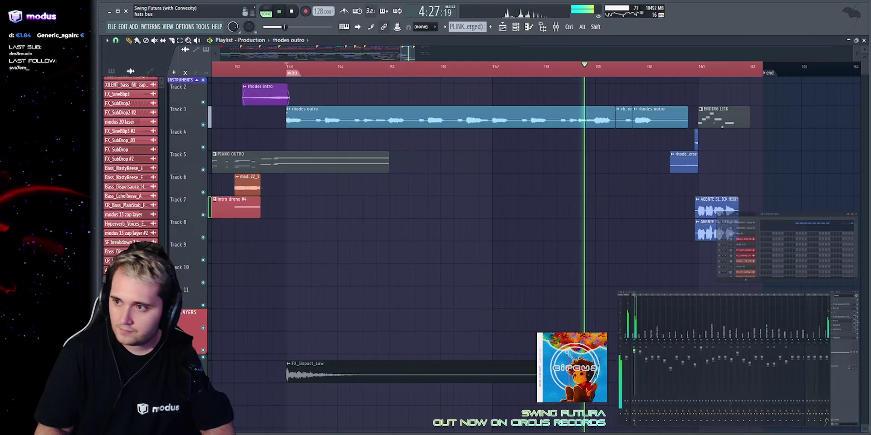
Reopen the rhodes Pro-R reverb and compare the outro's sound with its mix turned down.
{"action": "left_click", "coordinate": [843, 322]}
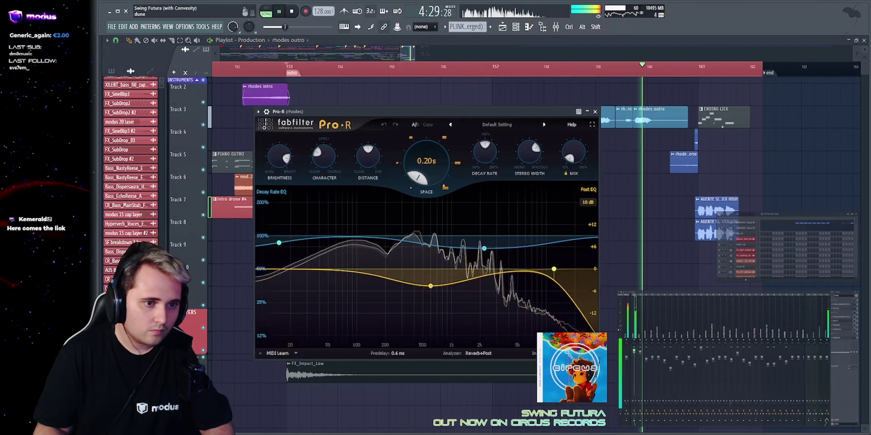
{"action": "key", "text": "space"}
{"action": "left_click_drag", "start_coordinate": [571, 156], "coordinate": [613, 158]}
{"action": "left_click", "coordinate": [614, 157]}
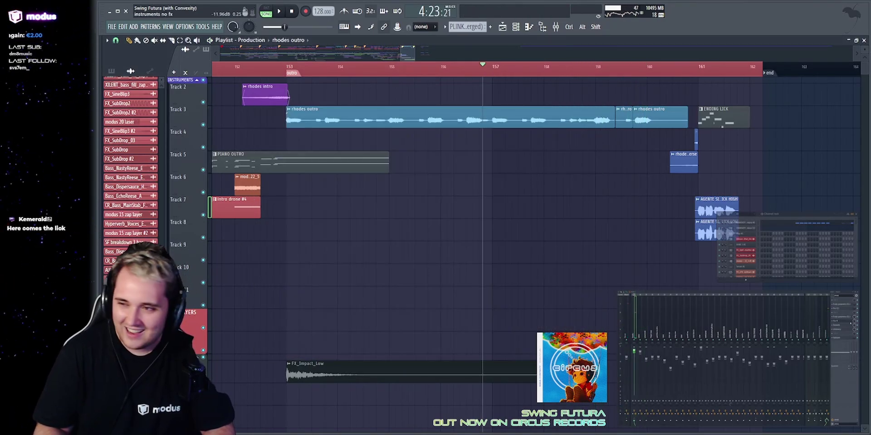
Play the outro from bar 157 and set the rhodes Pro-R reverb's mix to 0%.
{"action": "left_click", "coordinate": [835, 321]}
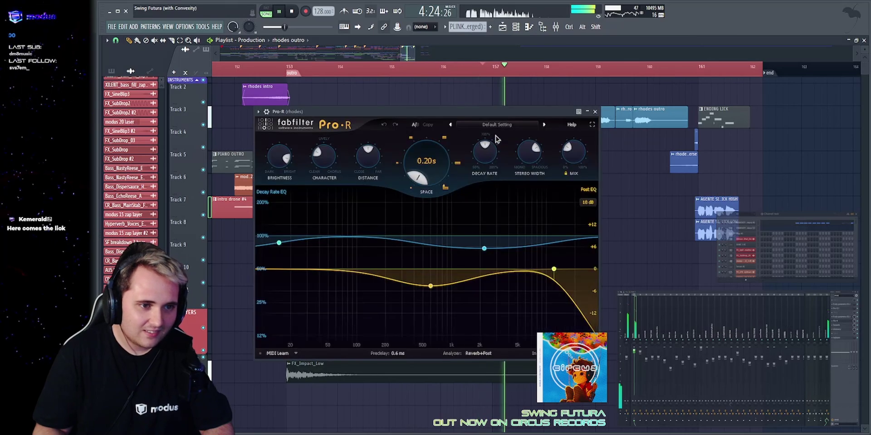
{"action": "mouse_move", "coordinate": [575, 153]}
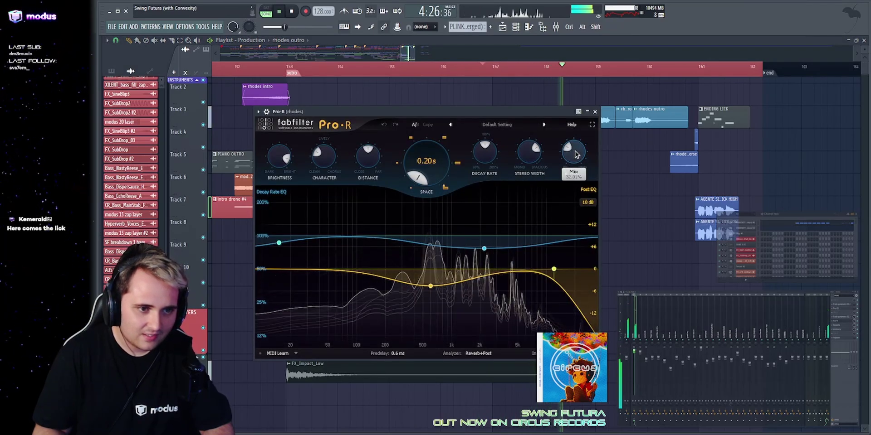
{"action": "left_click_drag", "start_coordinate": [575, 153], "coordinate": [563, 147]}
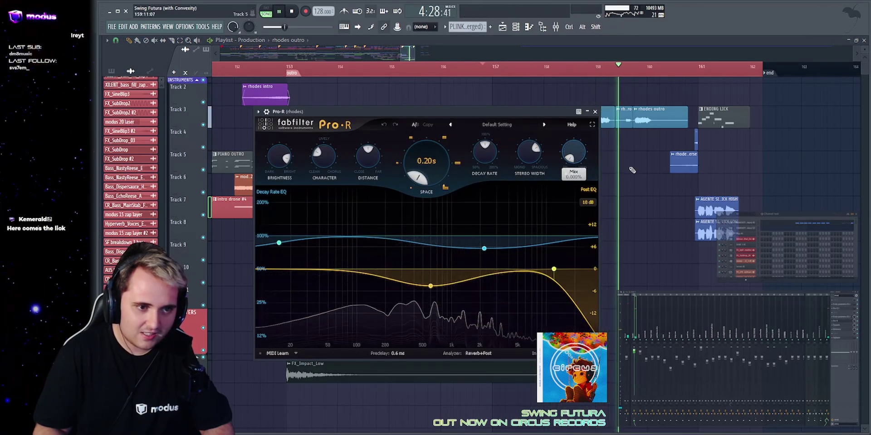
{"action": "left_click", "coordinate": [631, 169]}
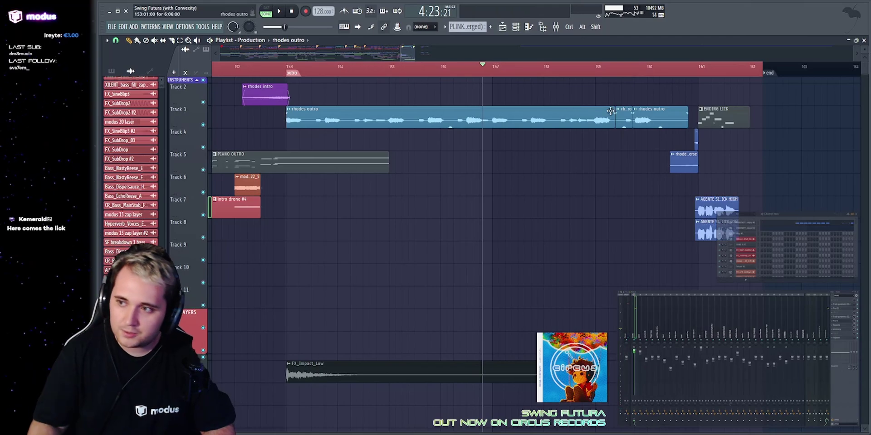
Open the Toraverb reverb on the rhodes channel, review its settings during playback from bar 157, and close it.
{"action": "left_click", "coordinate": [836, 325]}
{"action": "left_click_drag", "start_coordinate": [417, 107], "coordinate": [409, 108]}
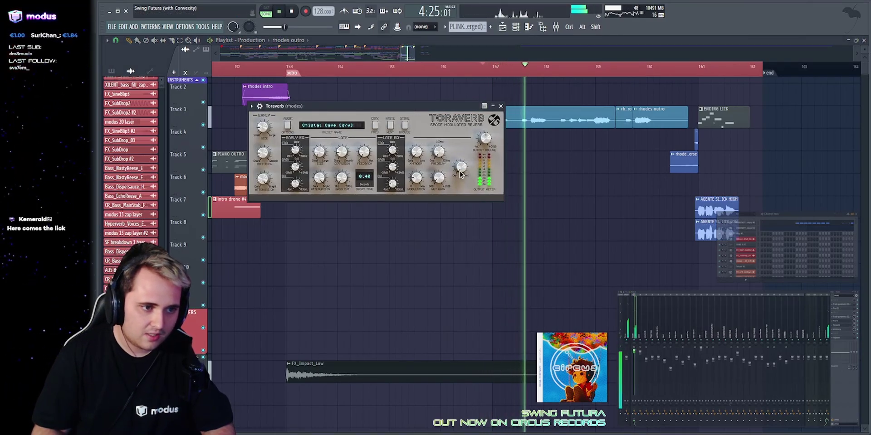
{"action": "left_click", "coordinate": [575, 177]}
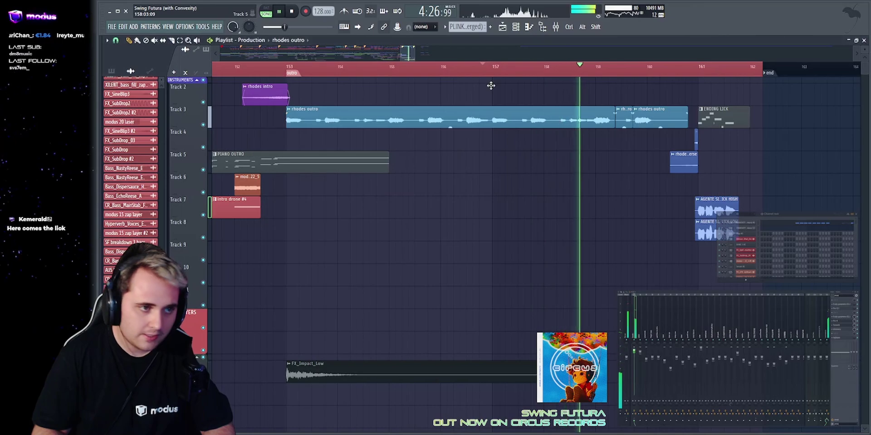
Audition the short rhodes outro clips at the end of Track 3, starting from bar 159.
{"action": "left_click_drag", "start_coordinate": [402, 54], "coordinate": [443, 52]}
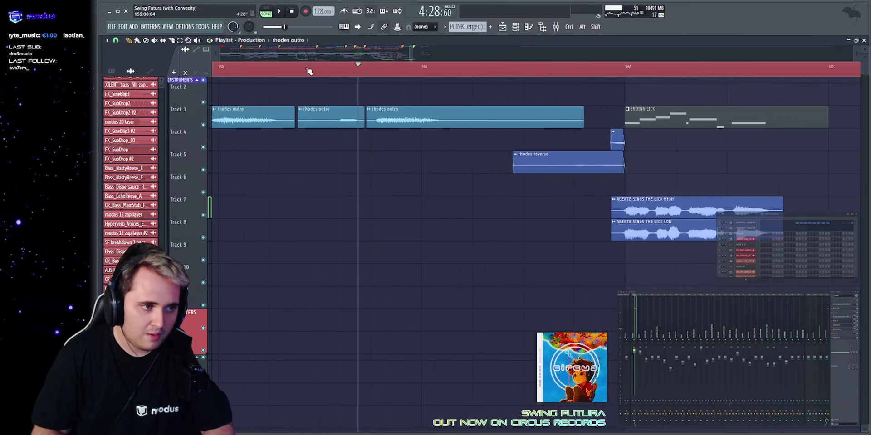
{"action": "key", "text": "space"}
{"action": "scroll", "coordinate": [407, 54], "scroll_direction": "down", "scroll_amount": 4}
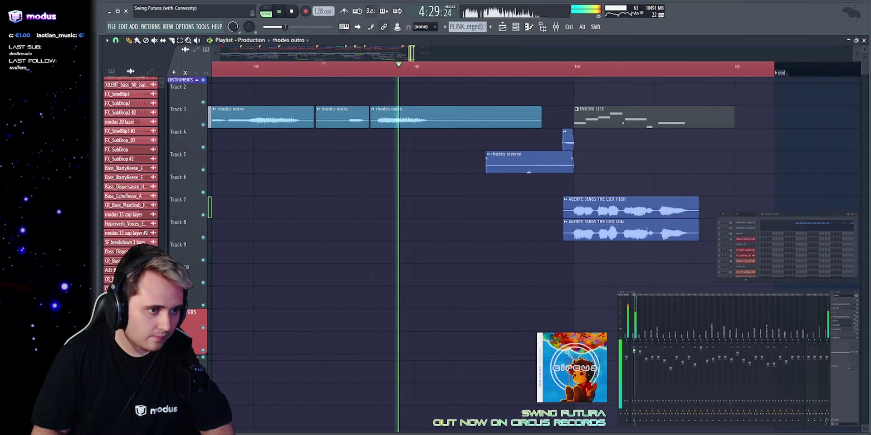
{"action": "key", "text": "space"}
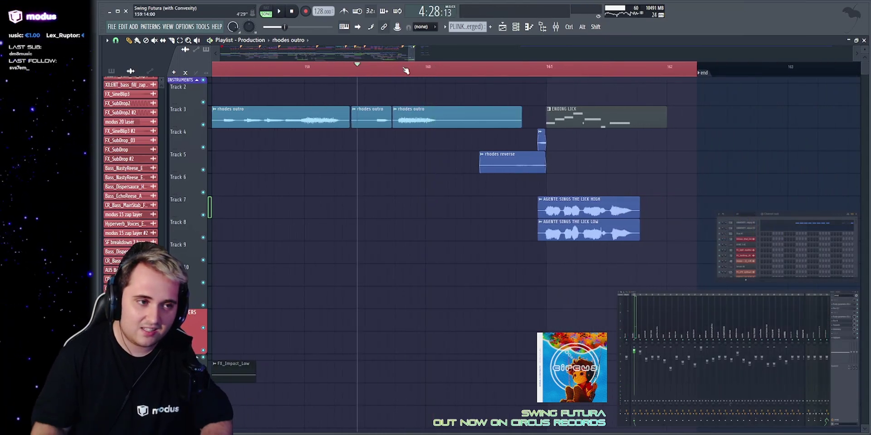
{"action": "scroll", "coordinate": [409, 54], "scroll_direction": "down", "scroll_amount": 1}
{"action": "key", "text": "space"}
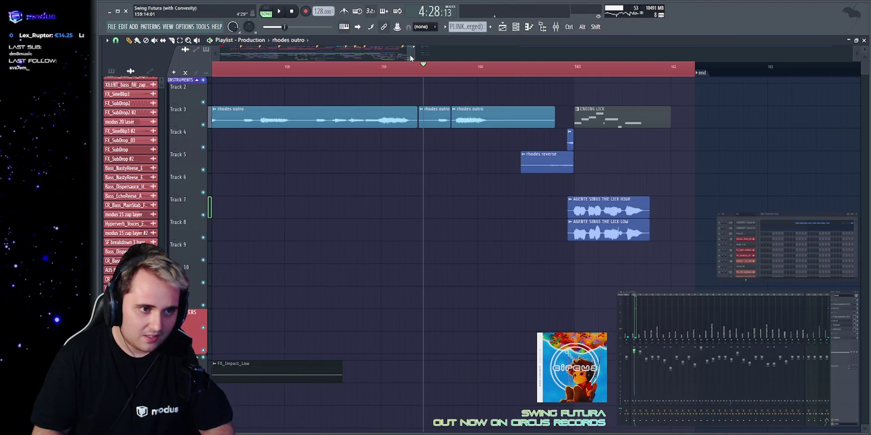
{"action": "scroll", "coordinate": [410, 55], "scroll_direction": "down", "scroll_amount": 2}
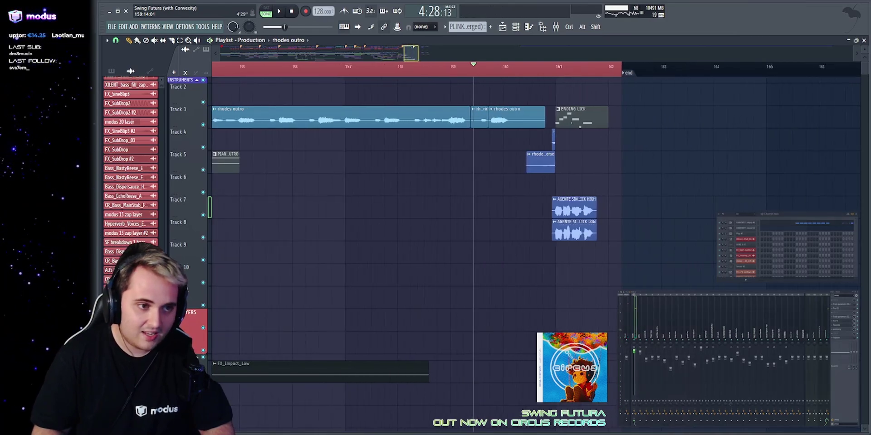
Play the ending from bar 160 through the ENDING LICK and the AGENTE SINGS THE LICK clips.
{"action": "left_click_drag", "start_coordinate": [404, 55], "coordinate": [410, 55]}
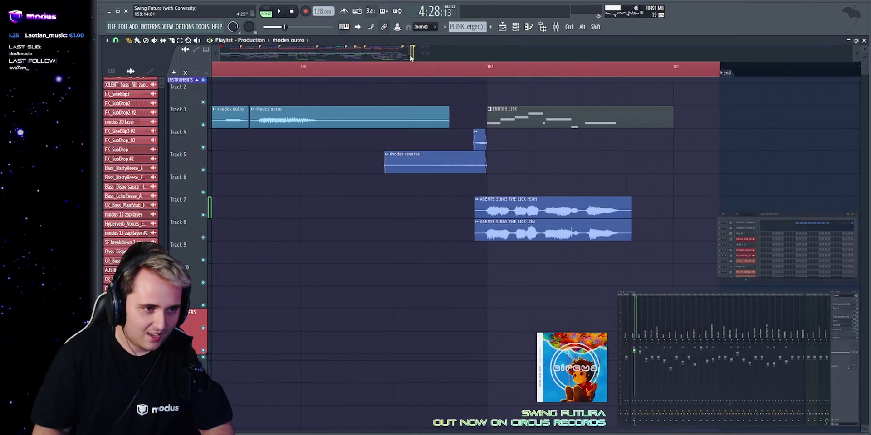
{"action": "left_click", "coordinate": [353, 70]}
{"action": "key", "text": "space"}
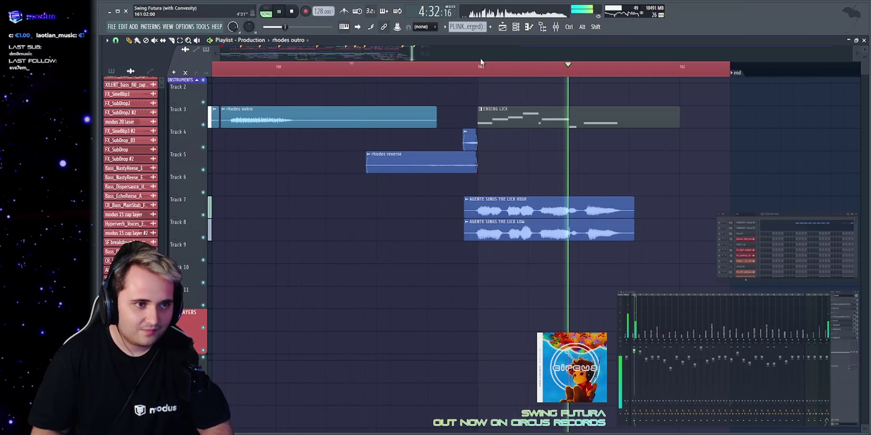
{"action": "key", "text": "space"}
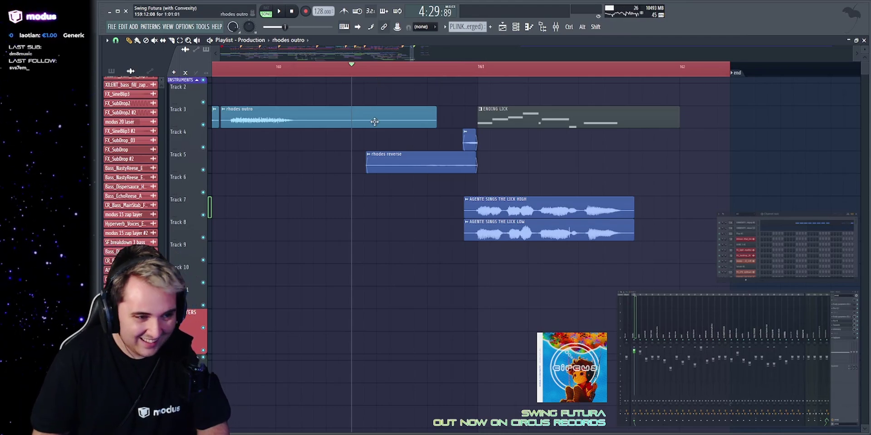
Solo Tracks 4 and 5 together and audition the rhodes reverse clips leading into bar 161.
{"action": "right_click", "coordinate": [204, 170]}
{"action": "left_click", "coordinate": [203, 148]}
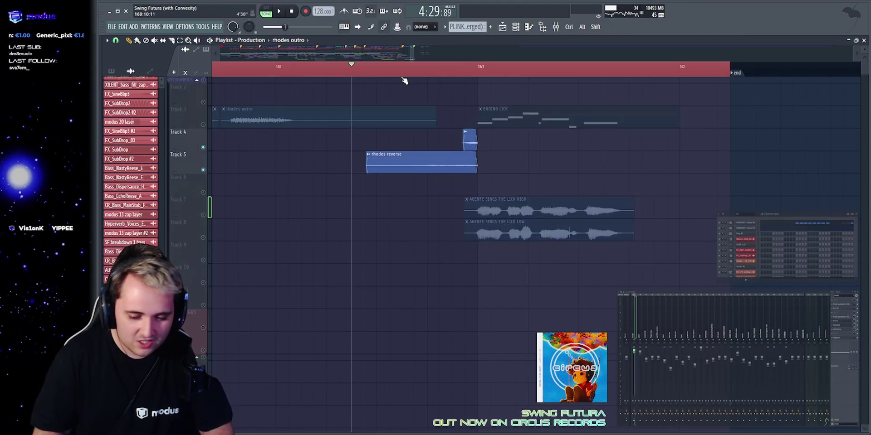
{"action": "key", "text": "space"}
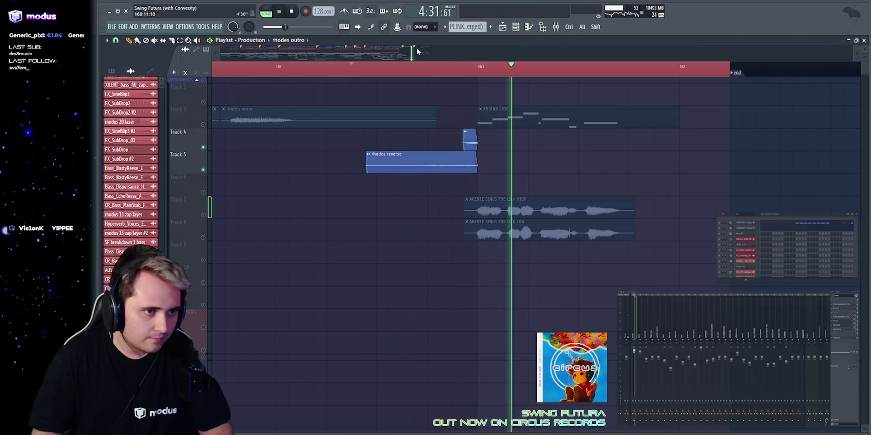
{"action": "key", "text": "space"}
Solo Track 3 and audition the ENDING LICK pattern from just before bar 161.
{"action": "scroll", "coordinate": [423, 48], "scroll_direction": "up", "scroll_amount": 1}
{"action": "right_click", "coordinate": [203, 125]}
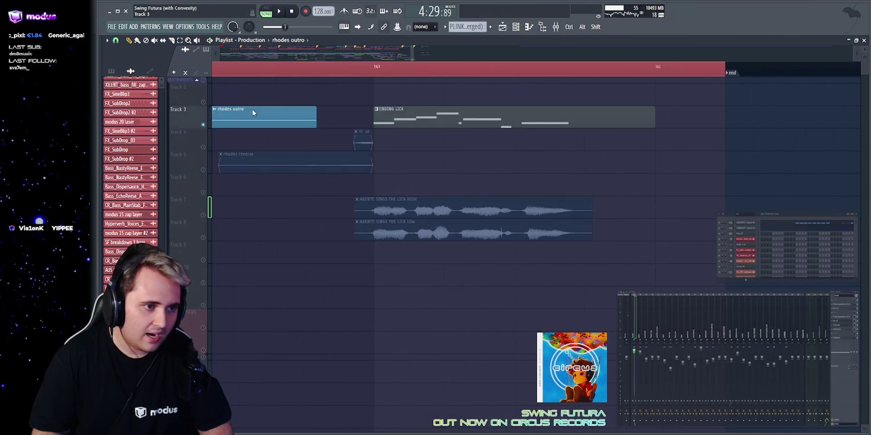
{"action": "left_click", "coordinate": [352, 67]}
{"action": "key", "text": "space"}
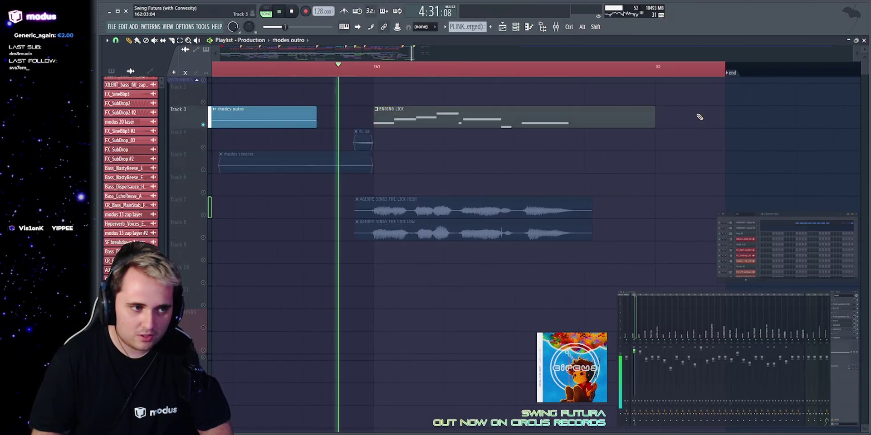
{"action": "key", "text": "space"}
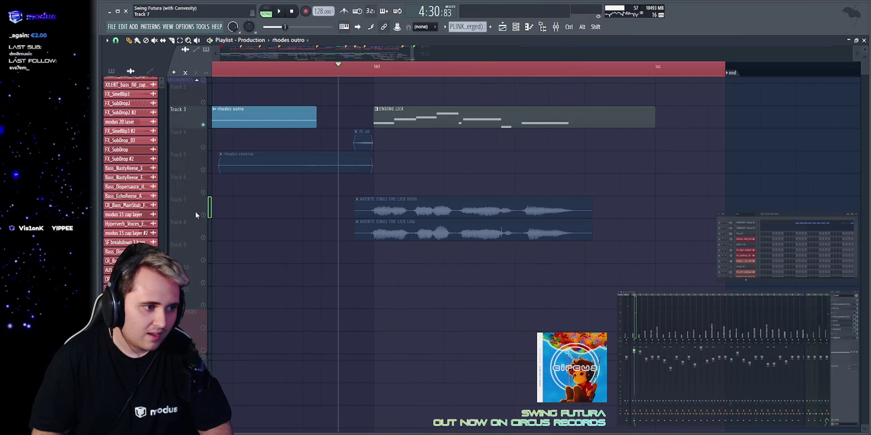
Solo Tracks 7 and 8 together and audition the high and low AGENTE SINGS THE LICK vocals.
{"action": "right_click", "coordinate": [203, 214]}
{"action": "left_click", "coordinate": [203, 237]}
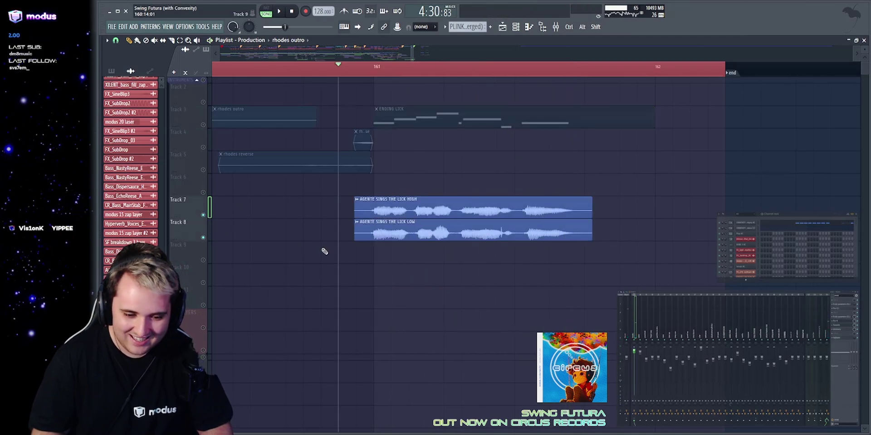
{"action": "key", "text": "space"}
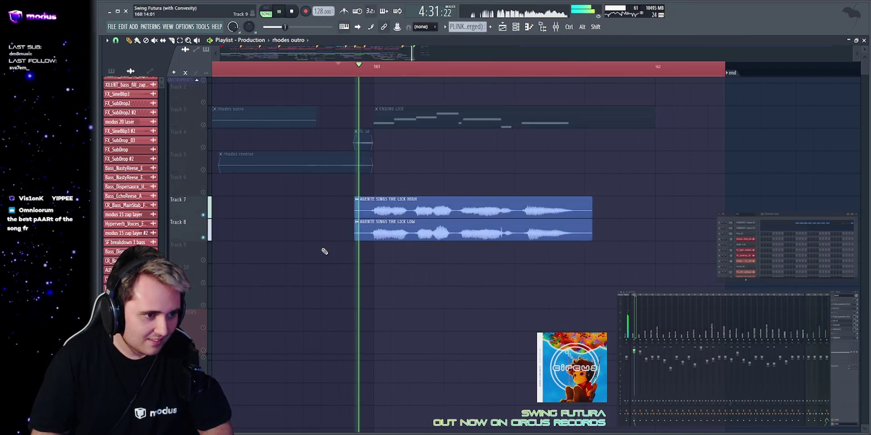
{"action": "key", "text": "space"}
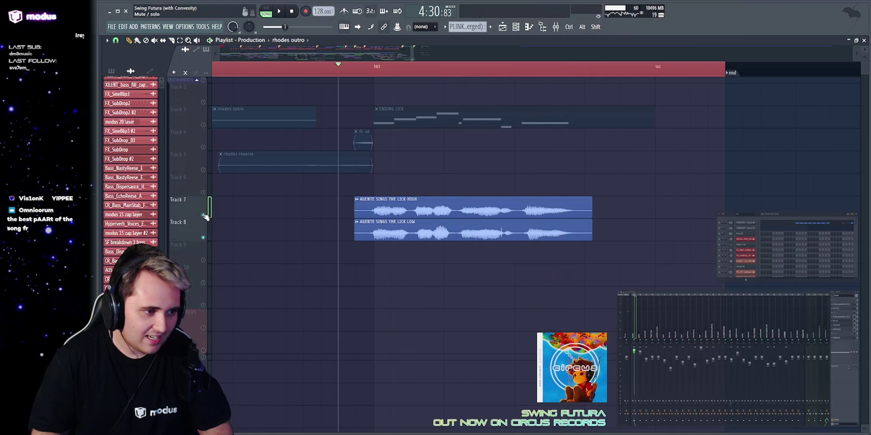
Restore all tracks, then solo only Track 7 and audition the AGENTE SINGS THE LICK HIGH clip.
{"action": "right_click", "coordinate": [203, 215]}
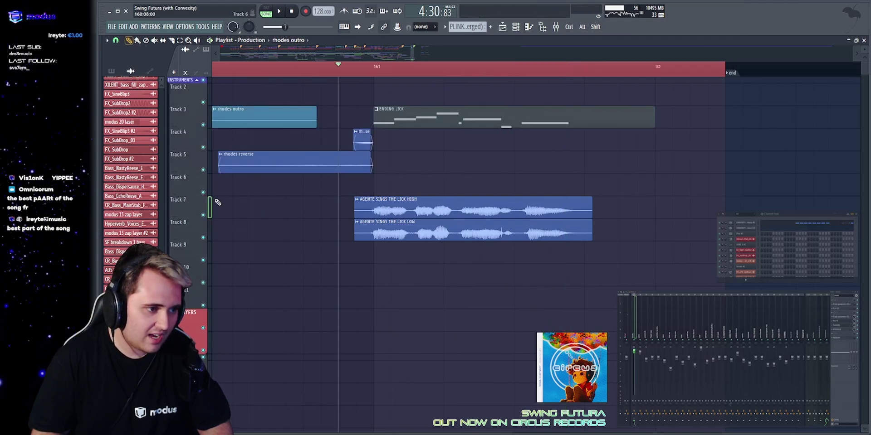
{"action": "right_click", "coordinate": [203, 214]}
{"action": "key", "text": "space"}
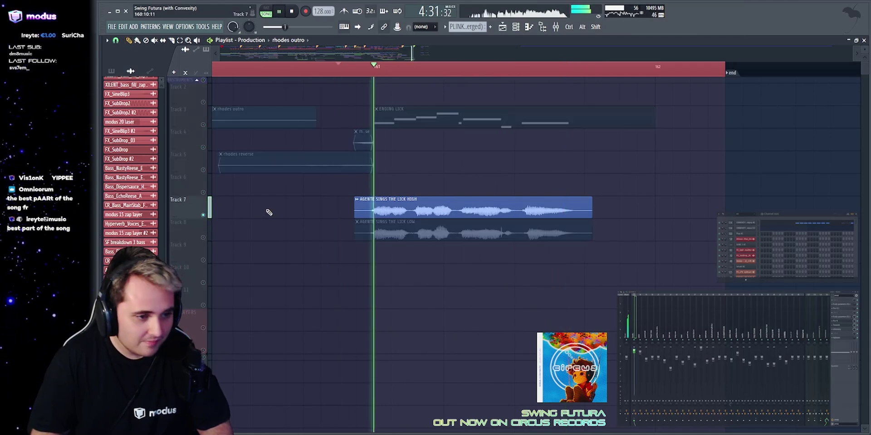
{"action": "key", "text": "space"}
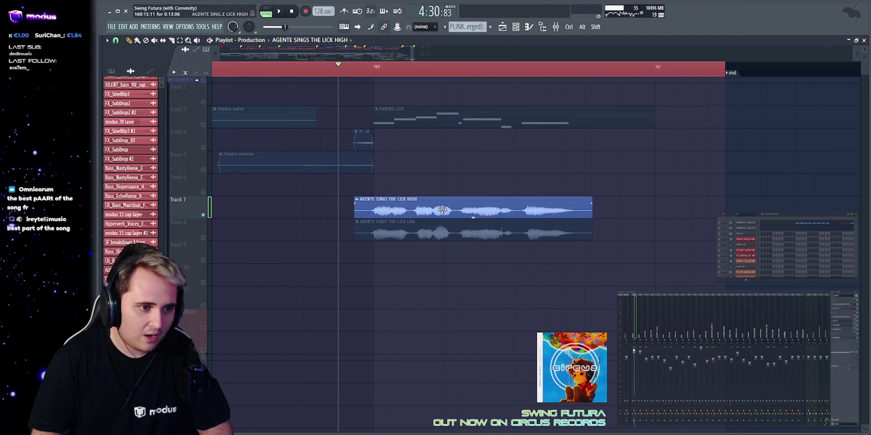
Review the clip settings of AGENTE SINGS THE LICK HIGH, close them, and play the soloed vocal again.
{"action": "double_click", "coordinate": [442, 209]}
{"action": "left_click_drag", "start_coordinate": [303, 90], "coordinate": [293, 100]}
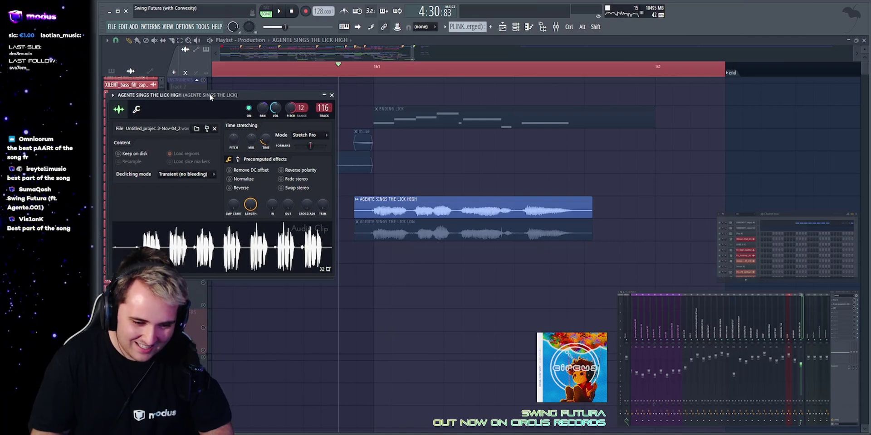
{"action": "left_click_drag", "start_coordinate": [210, 95], "coordinate": [241, 54]}
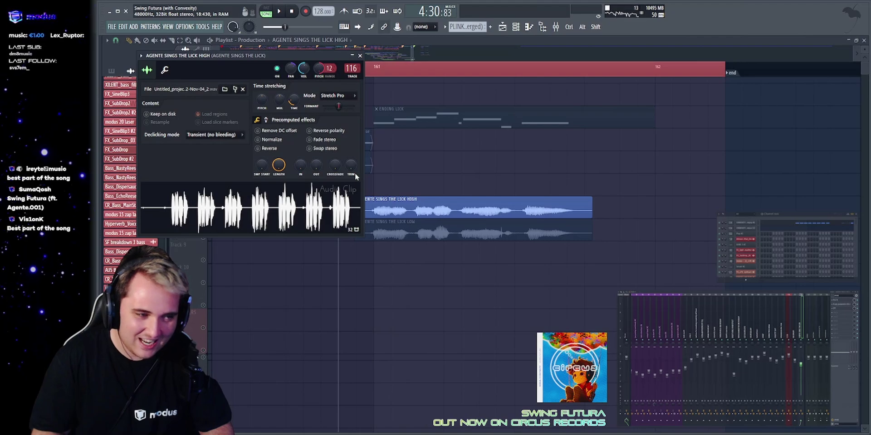
{"action": "right_click", "coordinate": [417, 164]}
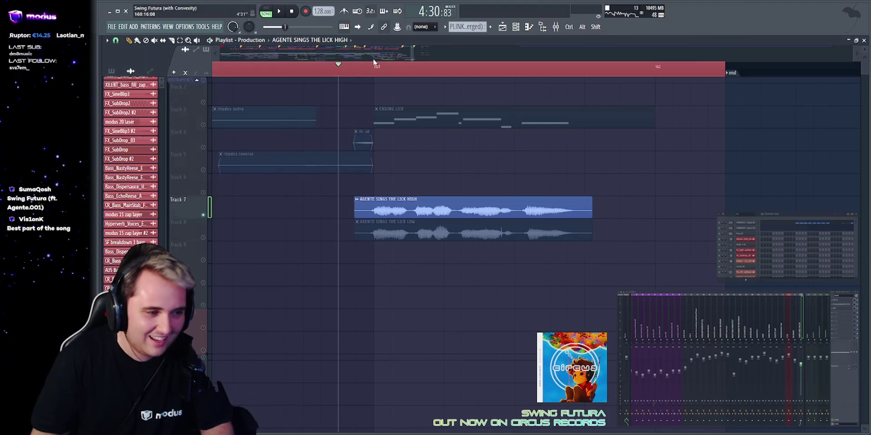
{"action": "key", "text": "space"}
{"action": "key", "text": "space"}
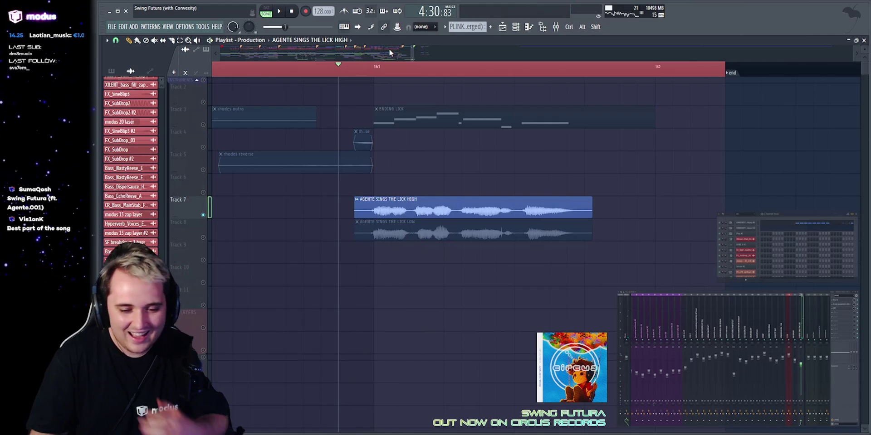
Audition the soloed AGENTE SINGS THE LICK HIGH vocal and examine its time-stretching and pitch settings in the clip's channel window.
{"action": "key", "text": "space"}
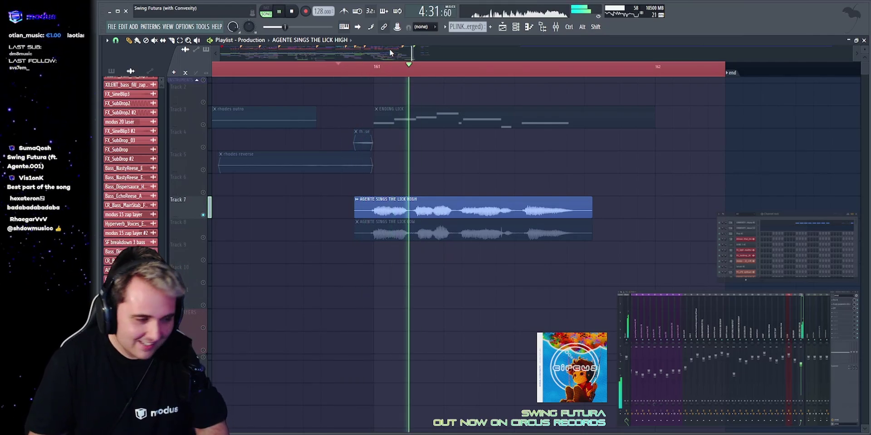
{"action": "key", "text": "space"}
{"action": "double_click", "coordinate": [410, 206]}
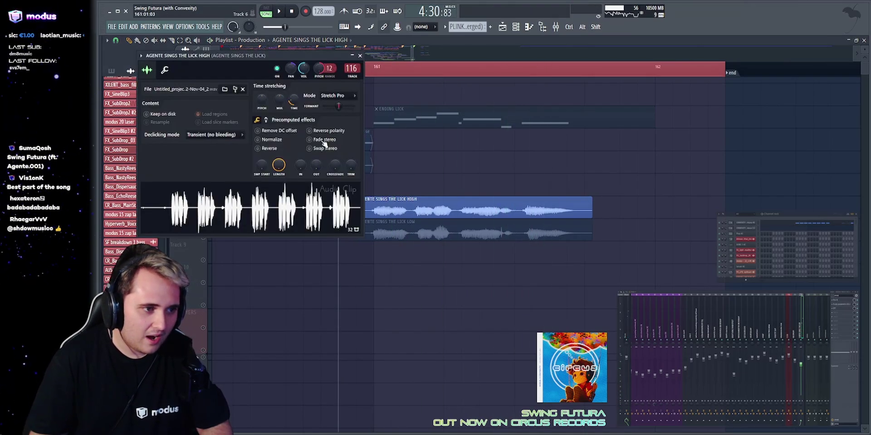
{"action": "key", "text": "Escape"}
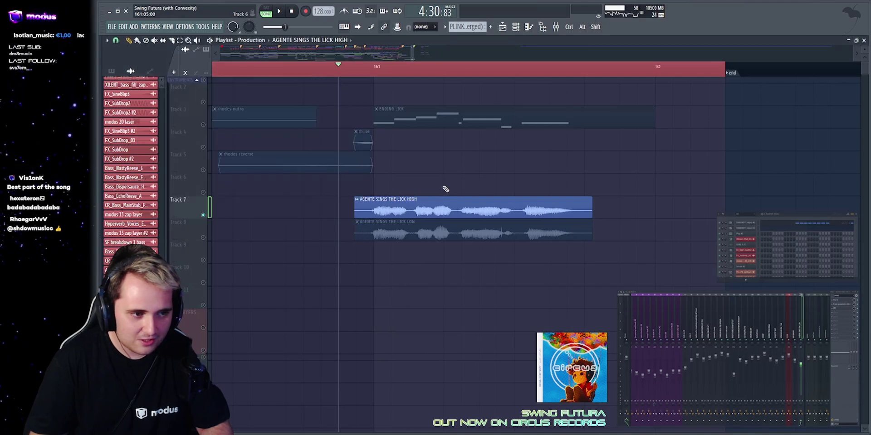
{"action": "double_click", "coordinate": [428, 203]}
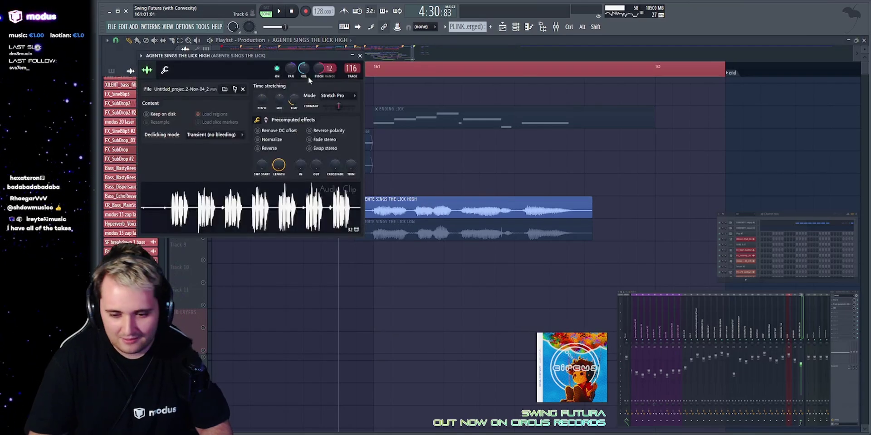
{"action": "key", "text": "space"}
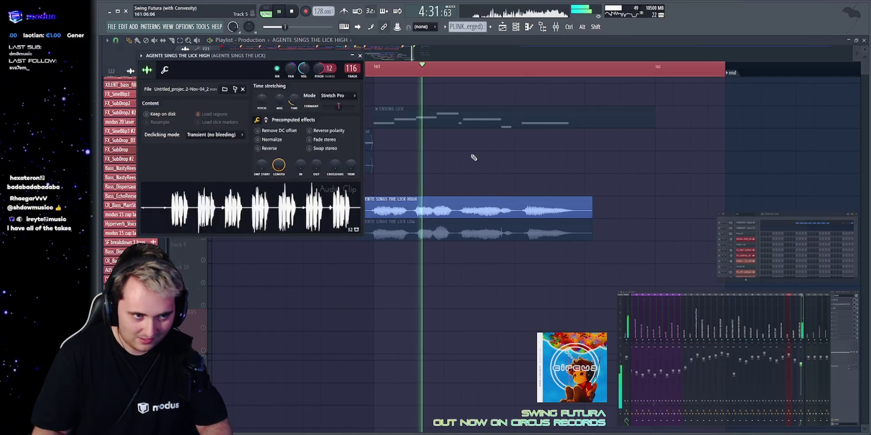
{"action": "left_click", "coordinate": [476, 203]}
{"action": "key", "text": "space"}
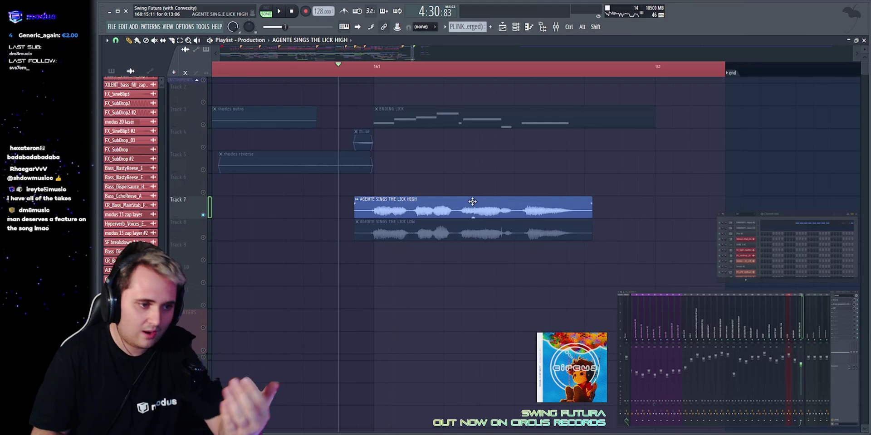
Reopen and close the AGENTE SINGS THE LICK HIGH clip settings and play the soloed high vocal once more.
{"action": "double_click", "coordinate": [473, 201]}
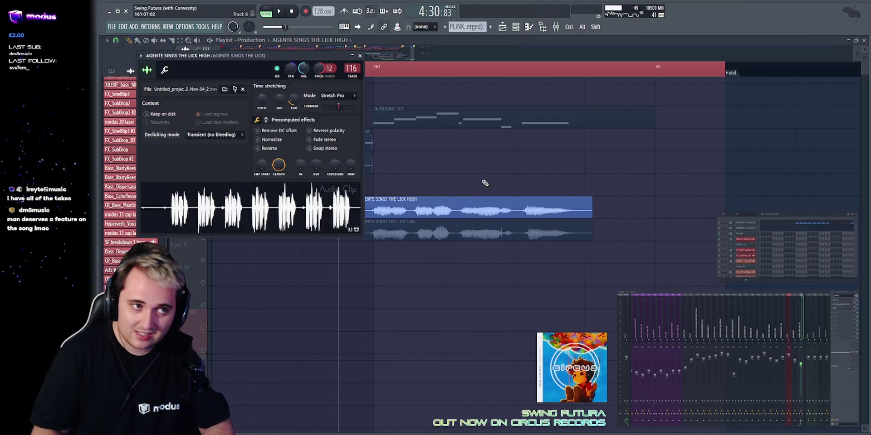
{"action": "key", "text": "Escape"}
{"action": "key", "text": "space"}
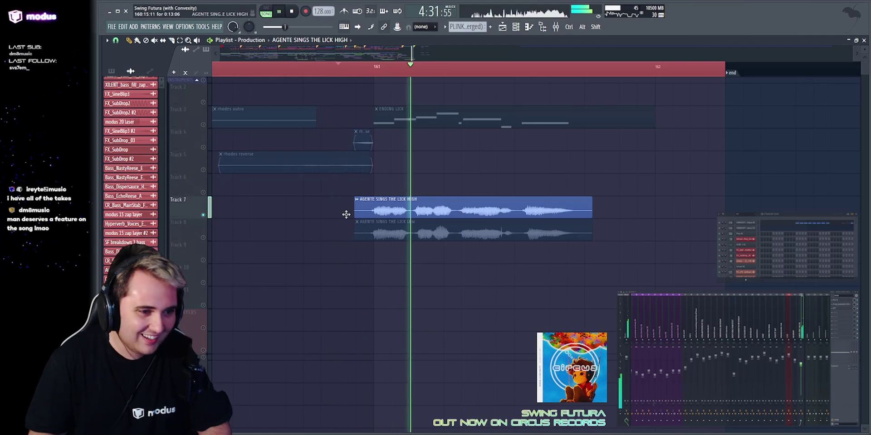
{"action": "key", "text": "space"}
{"action": "double_click", "coordinate": [437, 207]}
{"action": "key", "text": "Escape"}
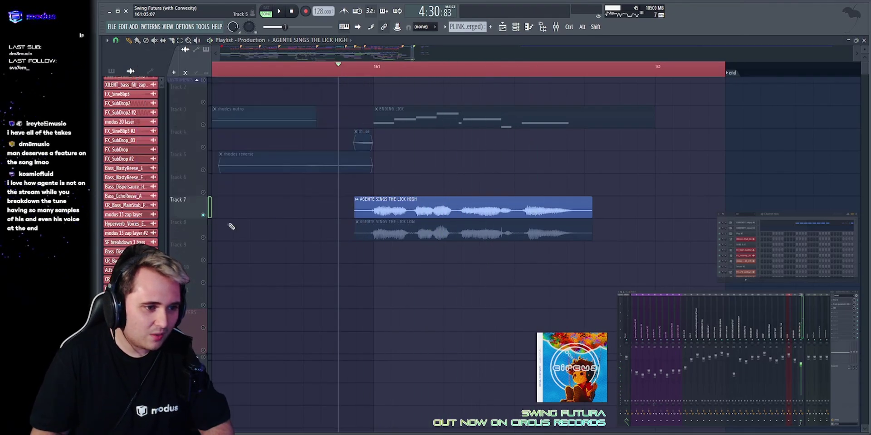
Solo Track 8 and audition the AGENTE SINGS THE LICK LOW vocal by itself.
{"action": "right_click", "coordinate": [203, 237]}
{"action": "key", "text": "space"}
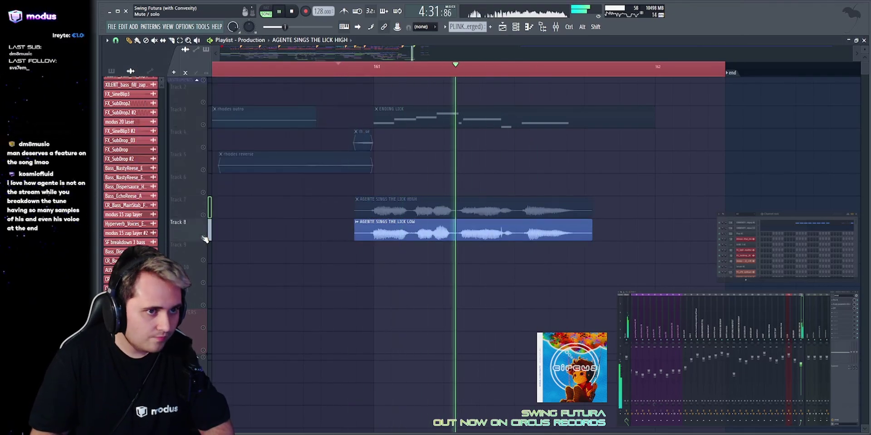
{"action": "key", "text": "space"}
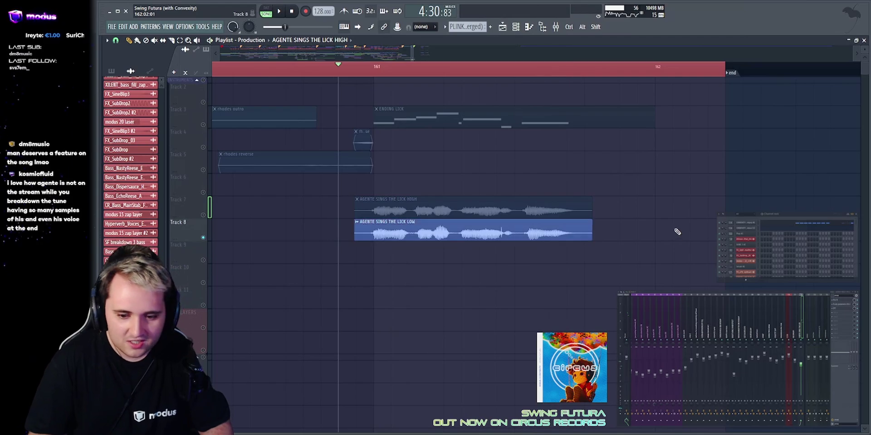
{"action": "key", "text": "space"}
{"action": "key", "text": "space"}
Add Track 7 and Track 3 to the soloed low vocal and audition both vocals together with the ENDING LICK pattern.
{"action": "left_click", "coordinate": [204, 216]}
{"action": "key", "text": "space"}
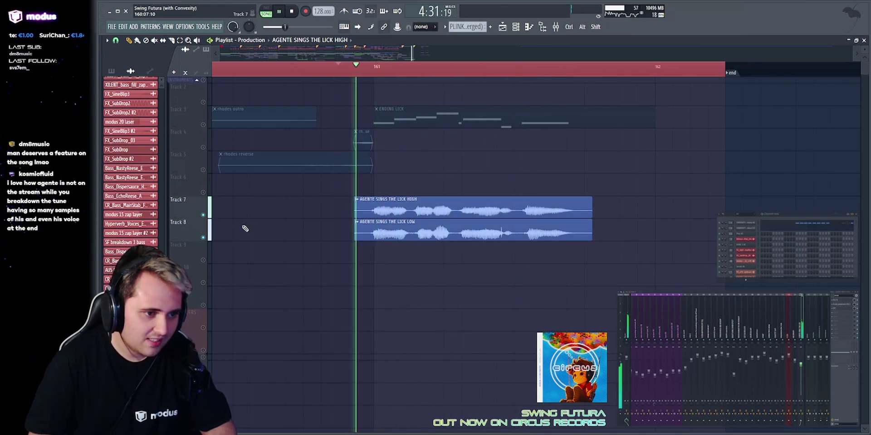
{"action": "key", "text": "space"}
{"action": "left_click", "coordinate": [203, 125]}
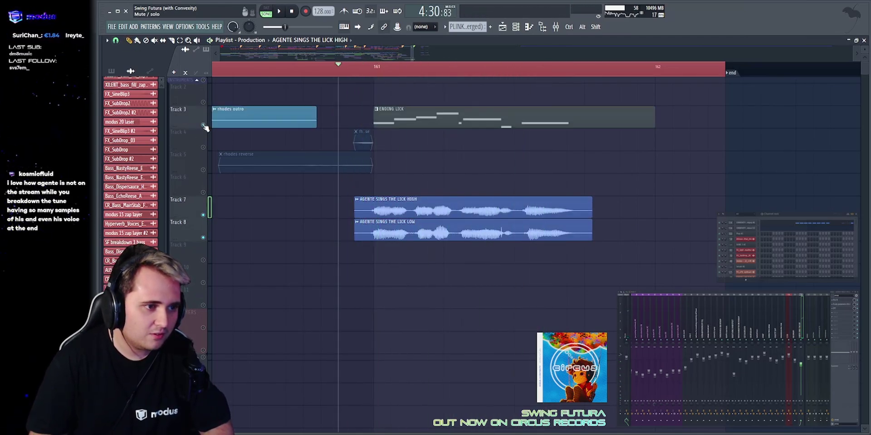
{"action": "key", "text": "space"}
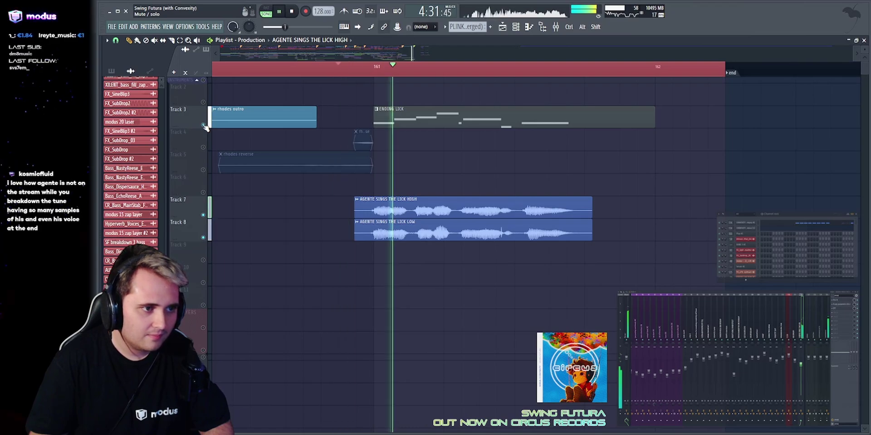
{"action": "key", "text": "space"}
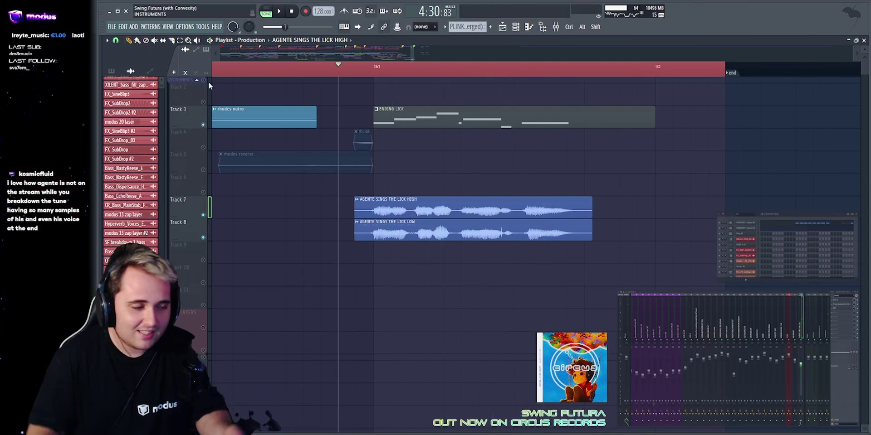
Restore all tracks and audition the full ending with every layer from midway through bar 160.
{"action": "right_click", "coordinate": [204, 104]}
{"action": "scroll", "coordinate": [457, 91], "scroll_direction": "down", "scroll_amount": 4}
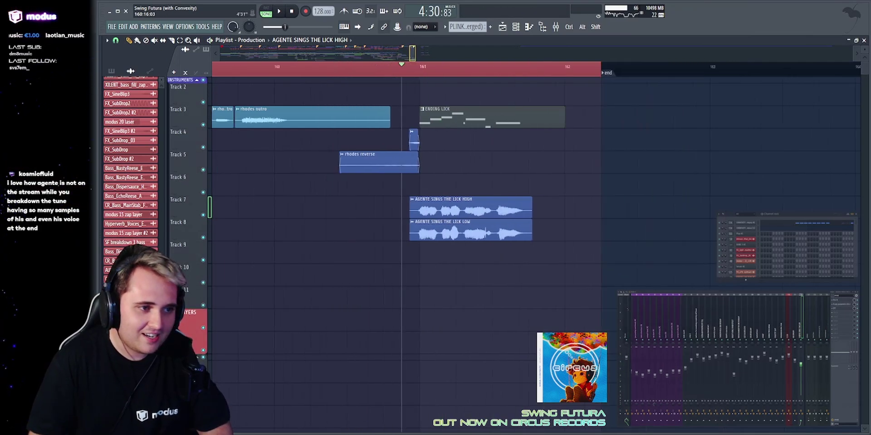
{"action": "left_click", "coordinate": [348, 71]}
{"action": "left_click_drag", "start_coordinate": [405, 116], "coordinate": [619, 280]}
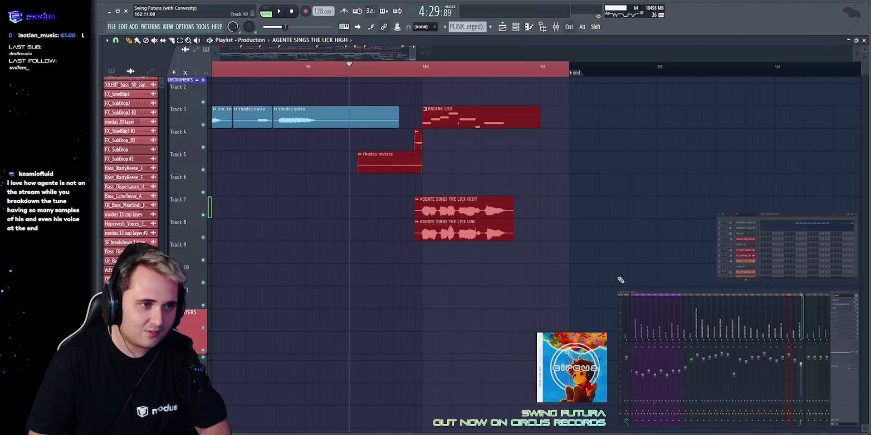
{"action": "key", "text": "space"}
{"action": "key", "text": "ctrl+d"}
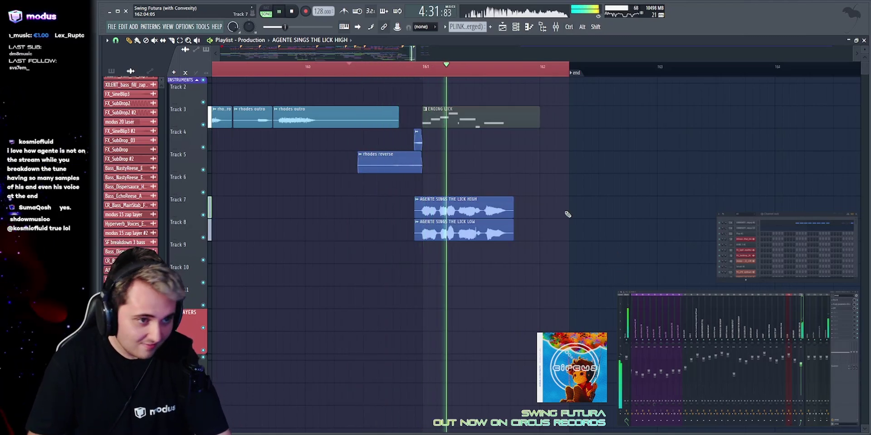
{"action": "key", "text": "space"}
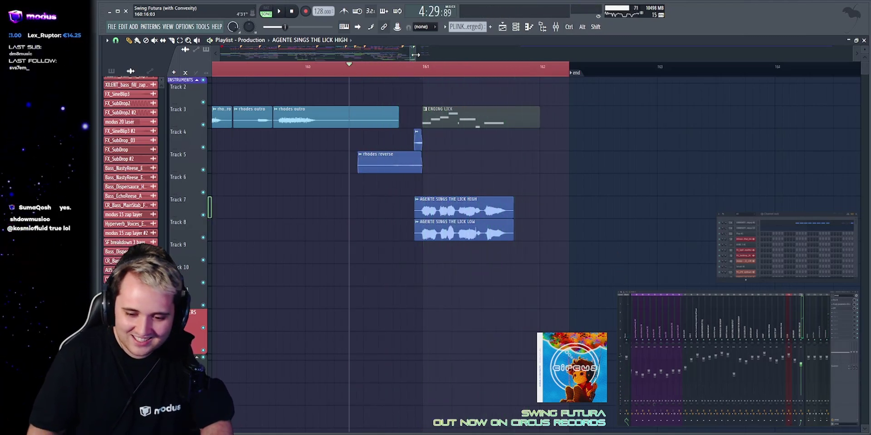
{"action": "key", "text": "space"}
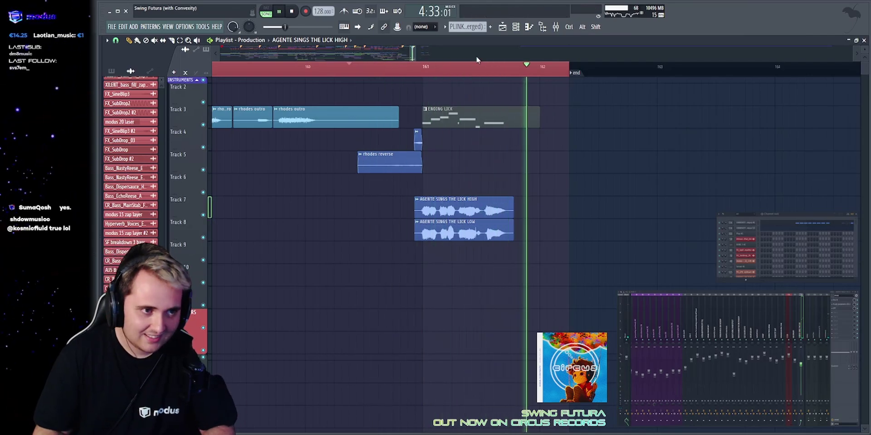
{"action": "key", "text": "space"}
Display the whole Swing Futura arrangement from intro to outro in the playlist and save the project.
{"action": "left_click_drag", "start_coordinate": [414, 54], "coordinate": [492, 53]}
{"action": "key", "text": "F5"}
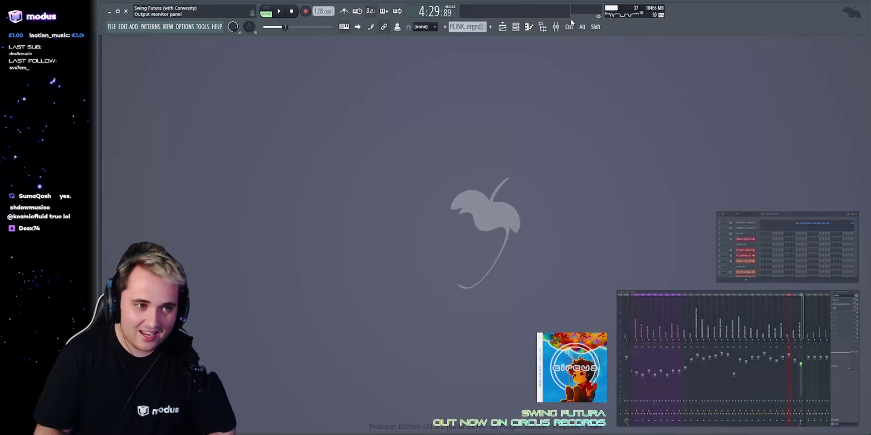
{"action": "left_click", "coordinate": [502, 27]}
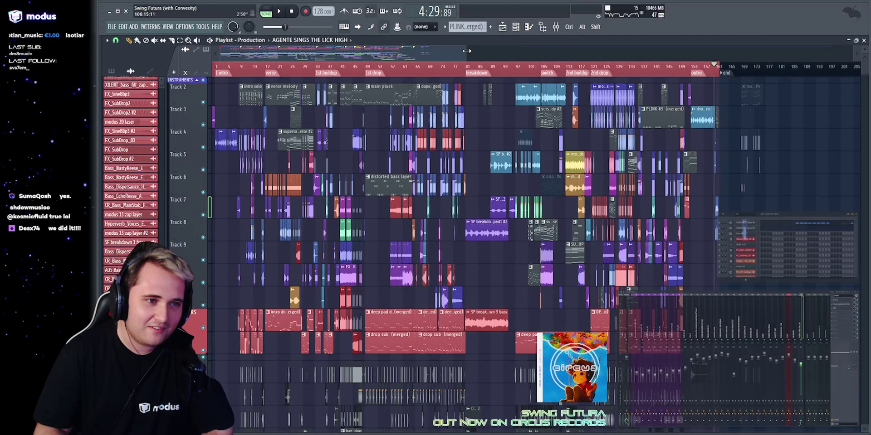
{"action": "left_click_drag", "start_coordinate": [466, 50], "coordinate": [418, 53]}
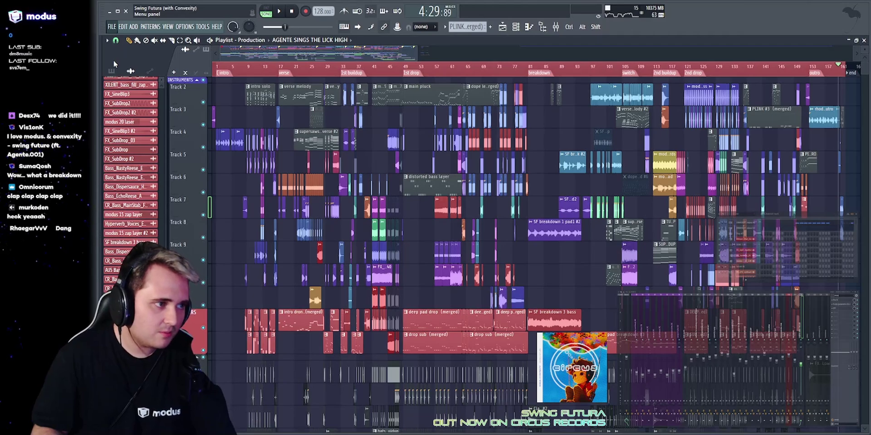
{"action": "key", "text": "ctrl+s"}
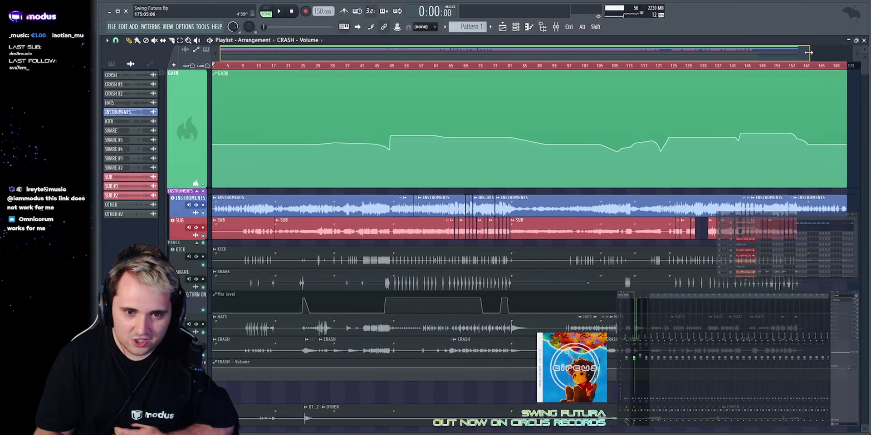
Fit the complete Swing Futura.flp stem arrangement in view and look over its GAIN automation and stem tracks.
{"action": "left_click_drag", "start_coordinate": [808, 52], "coordinate": [798, 53]}
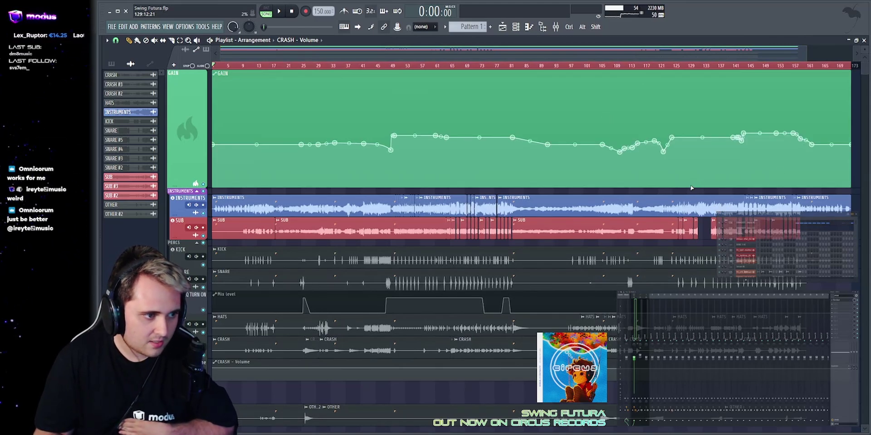
{"action": "scroll", "coordinate": [660, 167], "scroll_direction": "down", "scroll_amount": 4}
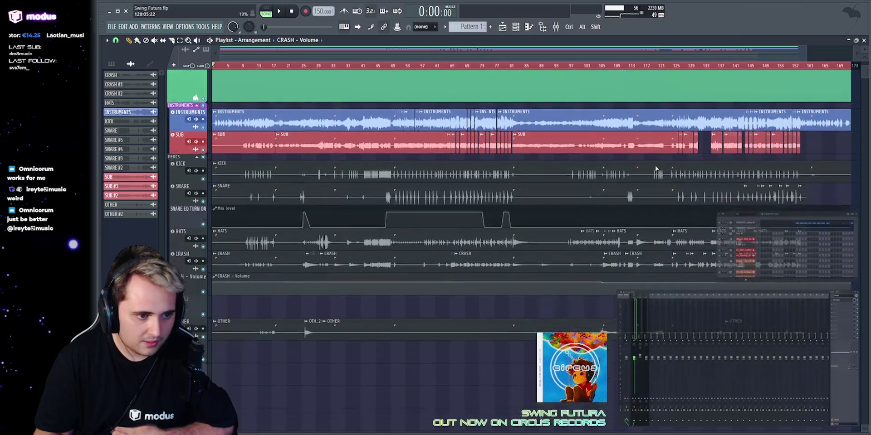
{"action": "scroll", "coordinate": [649, 165], "scroll_direction": "up", "scroll_amount": 4}
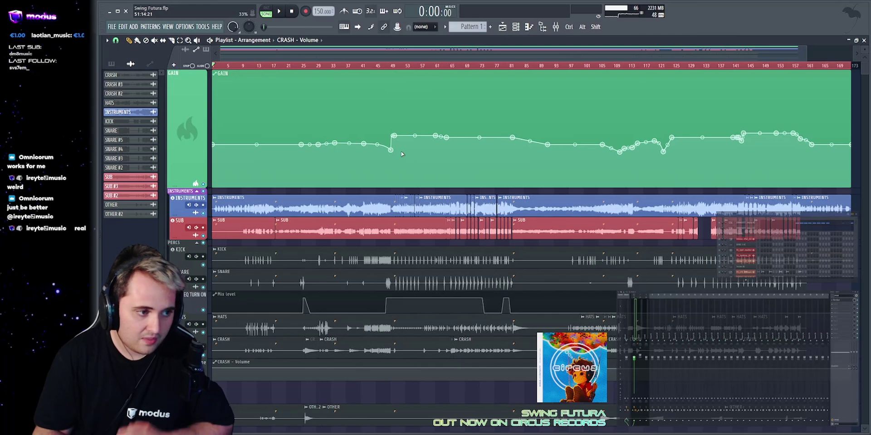
Solo the SUB stem track and audition it from bar 49, skipping ahead to about bar 53.
{"action": "right_click", "coordinate": [203, 213]}
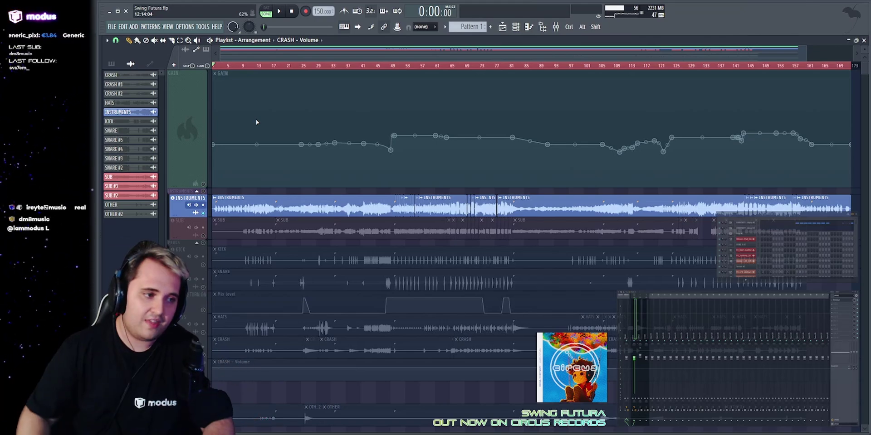
{"action": "right_click", "coordinate": [203, 236]}
{"action": "left_click", "coordinate": [392, 66]}
{"action": "key", "text": "space"}
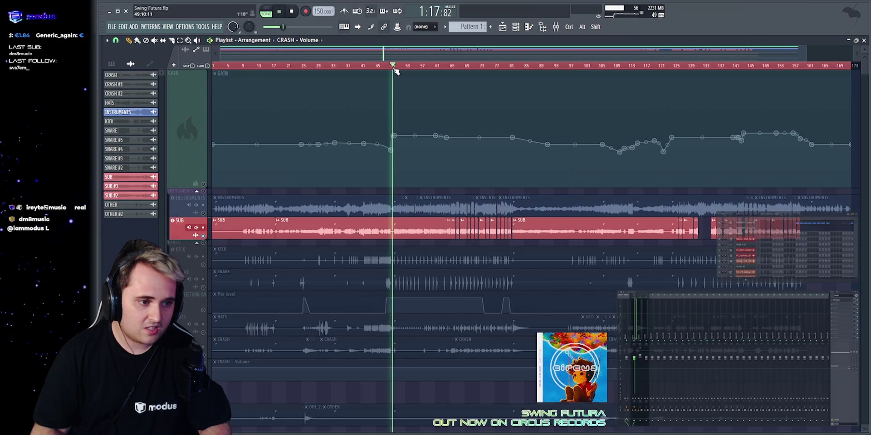
{"action": "left_click", "coordinate": [408, 66]}
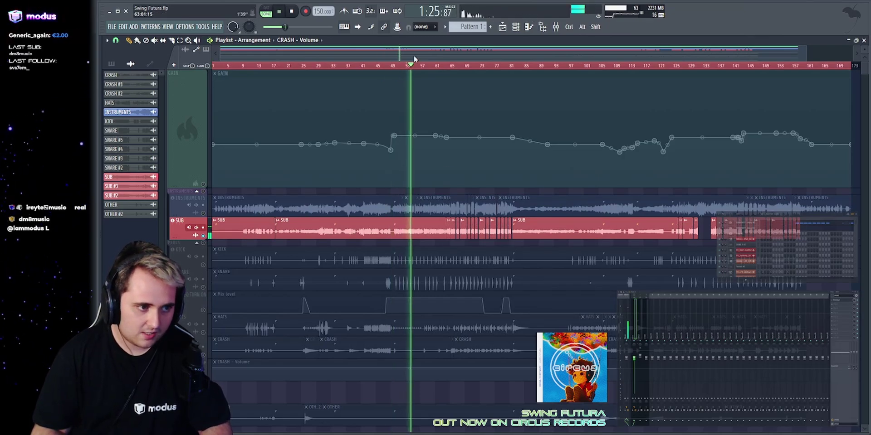
Increase the SUB track's height to about five times its size to show the sub waveform in detail.
{"action": "scroll", "coordinate": [349, 181], "scroll_direction": "up", "scroll_amount": 1}
{"action": "scroll", "coordinate": [350, 181], "scroll_direction": "down", "scroll_amount": 2}
{"action": "left_click_drag", "start_coordinate": [195, 194], "coordinate": [195, 283]}
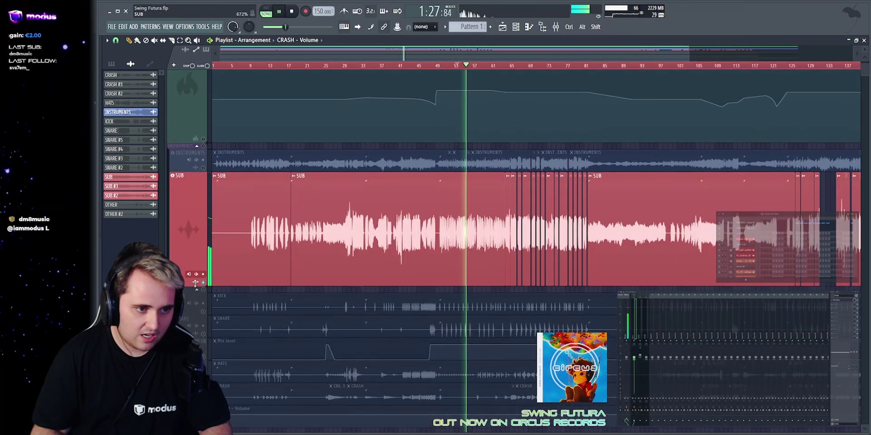
Solo the INSTRUMENTS stem track and audition it from about bar 53.
{"action": "right_click", "coordinate": [203, 168]}
{"action": "key", "text": "space"}
{"action": "key", "text": "space"}
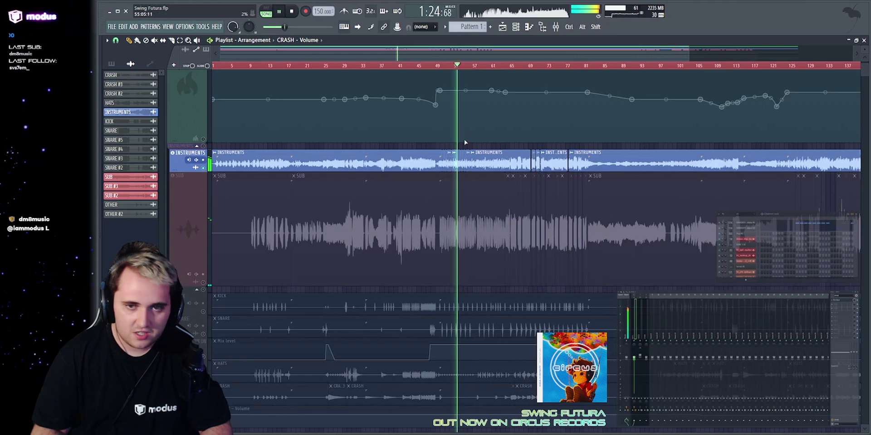
{"action": "scroll", "coordinate": [446, 154], "scroll_direction": "down", "scroll_amount": 2}
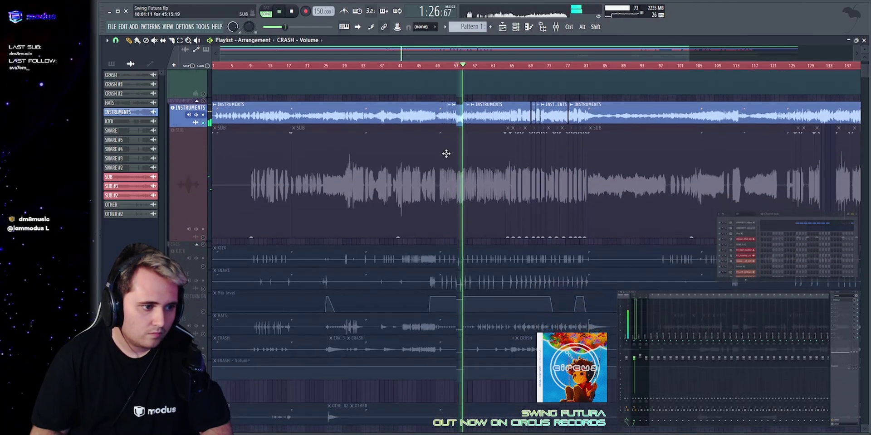
Solo the KICK stem track and audition it from about bar 53, with its waveform magnified around the drop.
{"action": "scroll", "coordinate": [447, 154], "scroll_direction": "down", "scroll_amount": 5}
{"action": "key", "text": "space"}
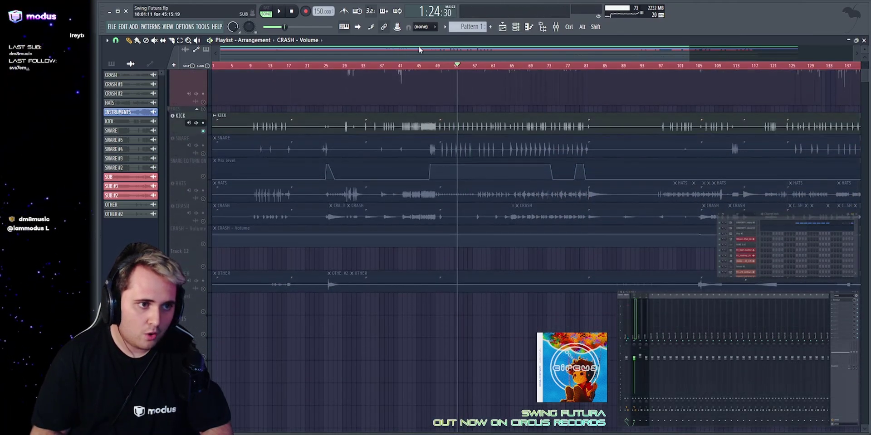
{"action": "key", "text": "space"}
{"action": "scroll", "coordinate": [419, 50], "scroll_direction": "up", "scroll_amount": 7}
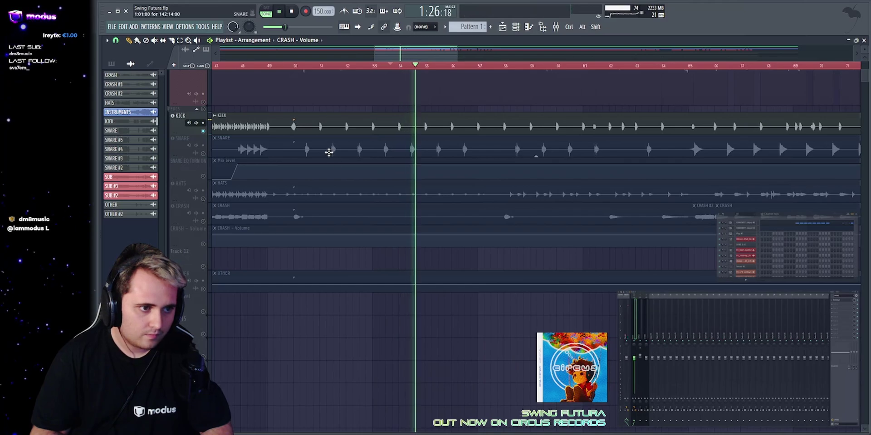
Solo the SNARE stem track and audition it from about bar 53.
{"action": "key", "text": "space"}
{"action": "right_click", "coordinate": [203, 154]}
{"action": "left_click", "coordinate": [385, 67]}
{"action": "key", "text": "space"}
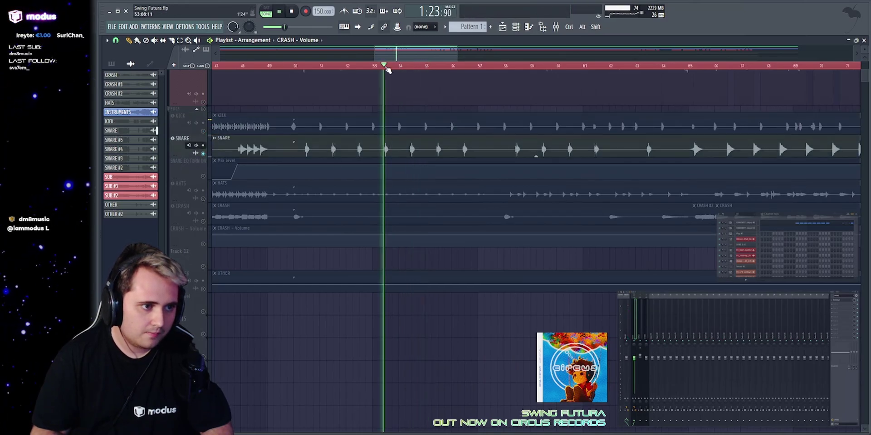
{"action": "key", "text": "space"}
Solo the HATS stem track and audition it from about bar 48, skipping ahead to about bar 67.
{"action": "right_click", "coordinate": [203, 199]}
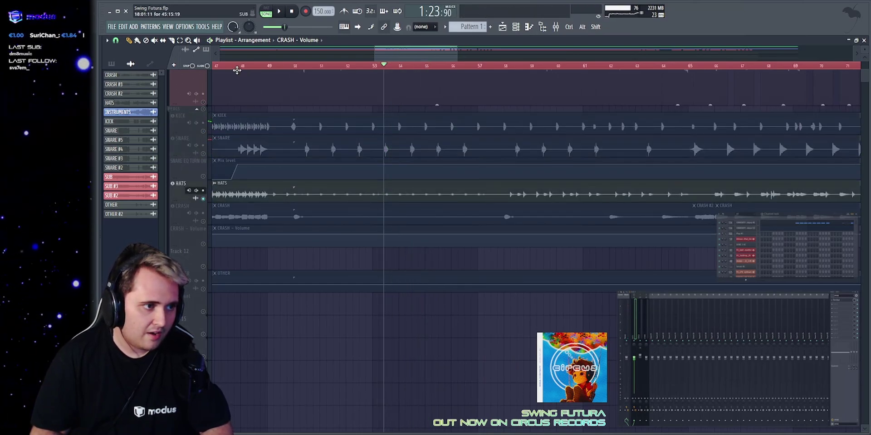
{"action": "left_click", "coordinate": [237, 70]}
{"action": "key", "text": "space"}
{"action": "scroll", "coordinate": [261, 53], "scroll_direction": "down", "scroll_amount": 5}
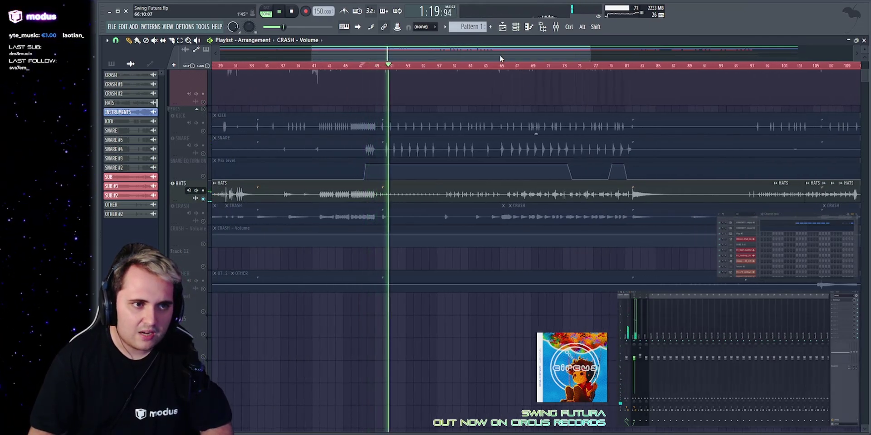
{"action": "key", "text": "space"}
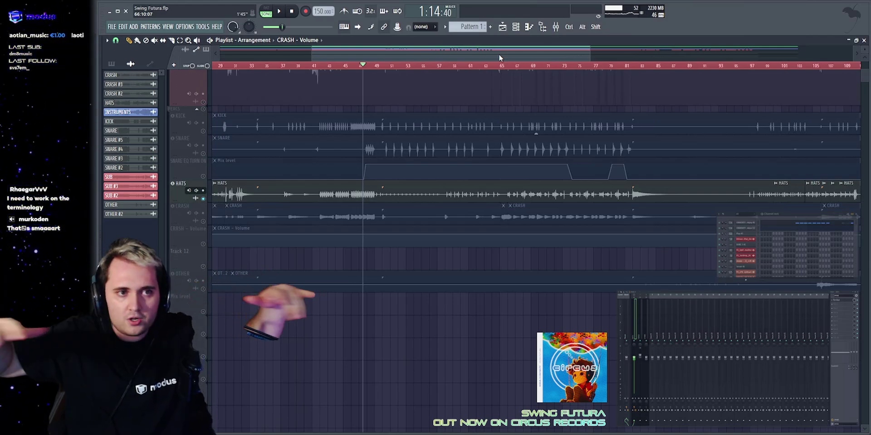
{"action": "key", "text": "space"}
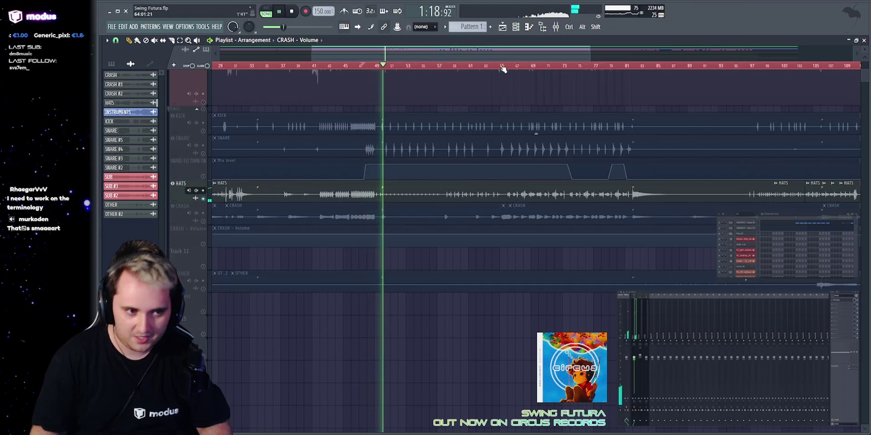
{"action": "left_click", "coordinate": [517, 65]}
{"action": "scroll", "coordinate": [536, 134], "scroll_direction": "down", "scroll_amount": 1}
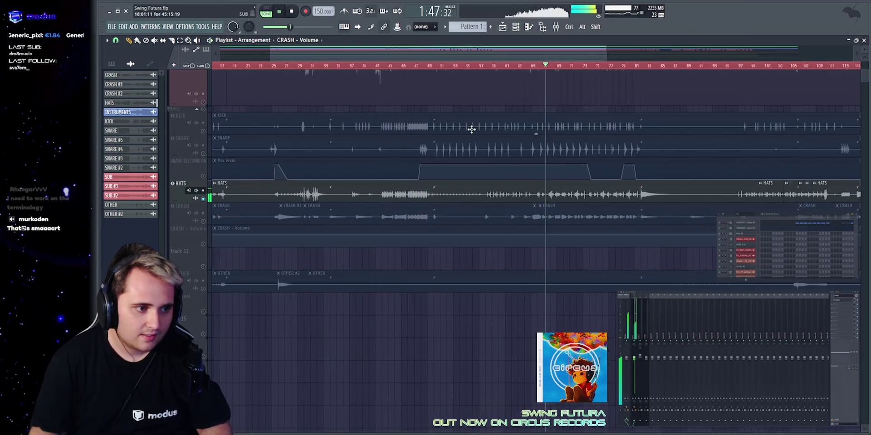
{"action": "key", "text": "space"}
Solo the CRASH stem track and audition it from about bar 45.
{"action": "scroll", "coordinate": [219, 180], "scroll_direction": "down", "scroll_amount": 2}
{"action": "right_click", "coordinate": [203, 177]}
{"action": "left_click", "coordinate": [399, 69]}
{"action": "key", "text": "space"}
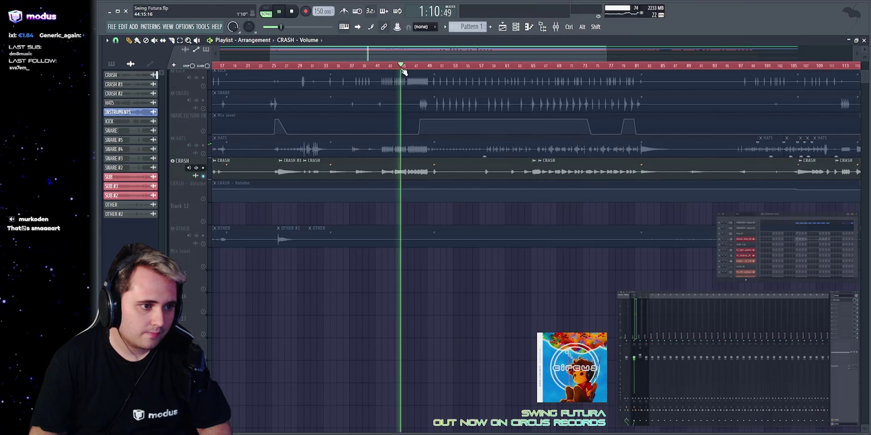
{"action": "scroll", "coordinate": [473, 130], "scroll_direction": "down", "scroll_amount": 2}
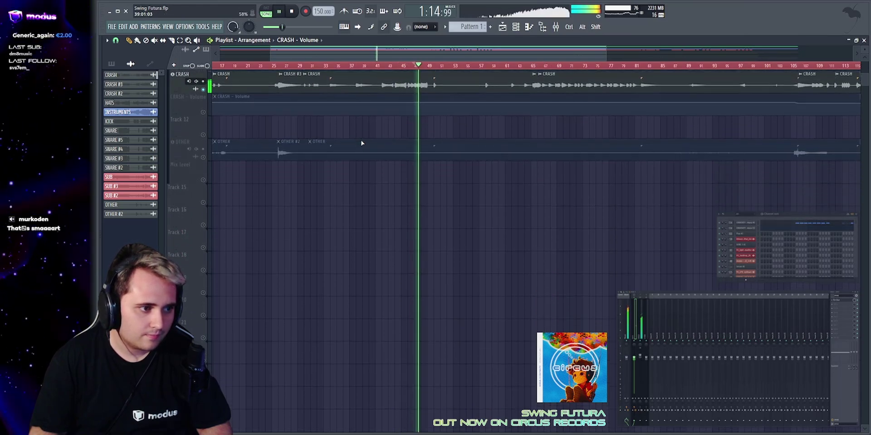
{"action": "key", "text": "space"}
Solo the SUB stem track and examine the cut and fade at the start of its clip just before bar 67.
{"action": "scroll", "coordinate": [418, 86], "scroll_direction": "up", "scroll_amount": 3}
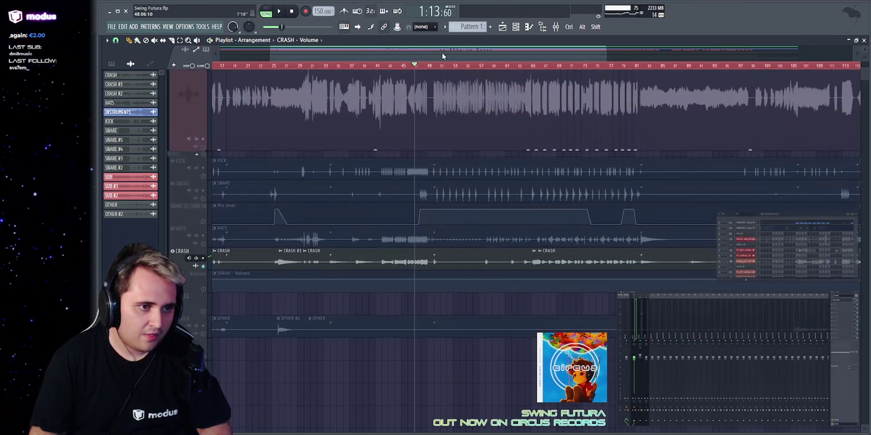
{"action": "scroll", "coordinate": [442, 56], "scroll_direction": "up", "scroll_amount": 5}
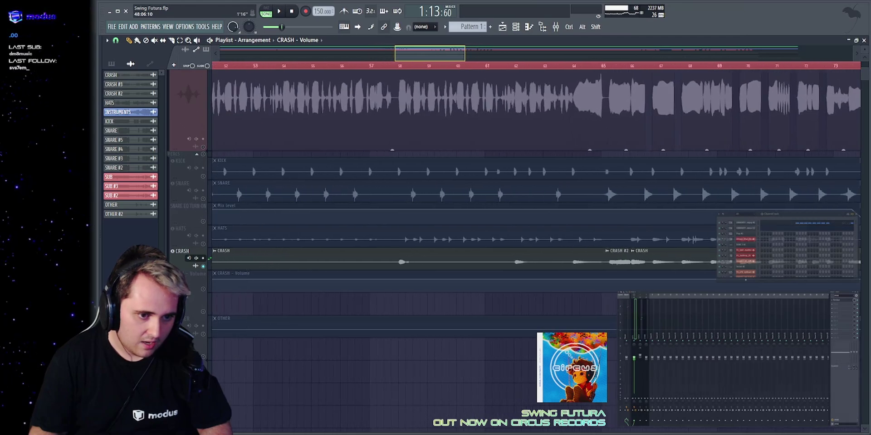
{"action": "scroll", "coordinate": [442, 56], "scroll_direction": "up", "scroll_amount": 5}
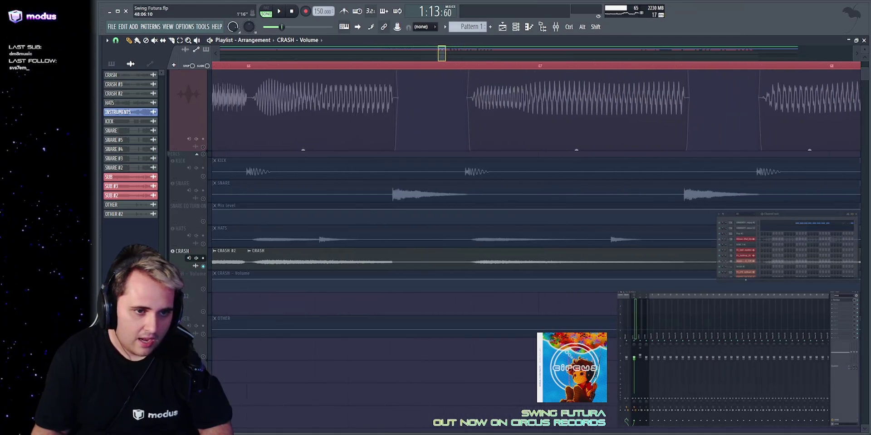
{"action": "scroll", "coordinate": [480, 210], "scroll_direction": "up", "scroll_amount": 3}
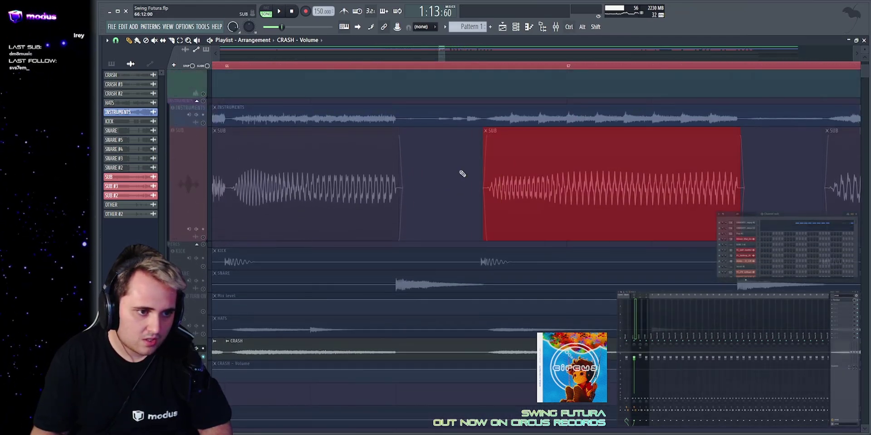
{"action": "right_click", "coordinate": [203, 237]}
{"action": "scroll", "coordinate": [444, 57], "scroll_direction": "up", "scroll_amount": 2}
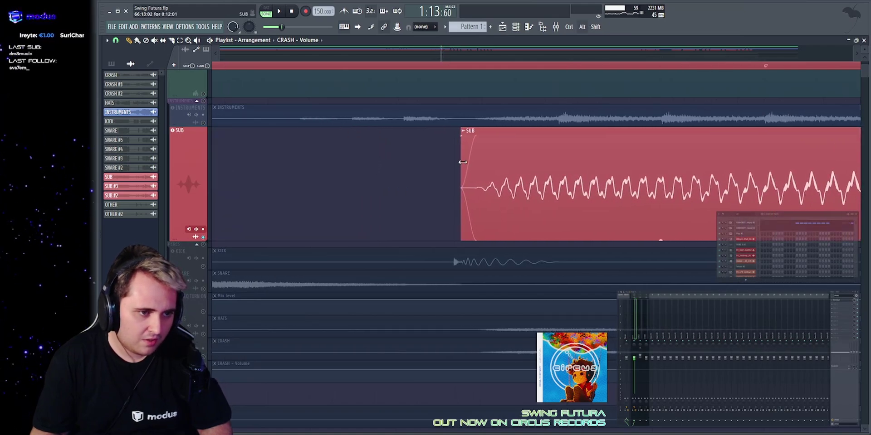
{"action": "left_click_drag", "start_coordinate": [426, 185], "coordinate": [460, 185]}
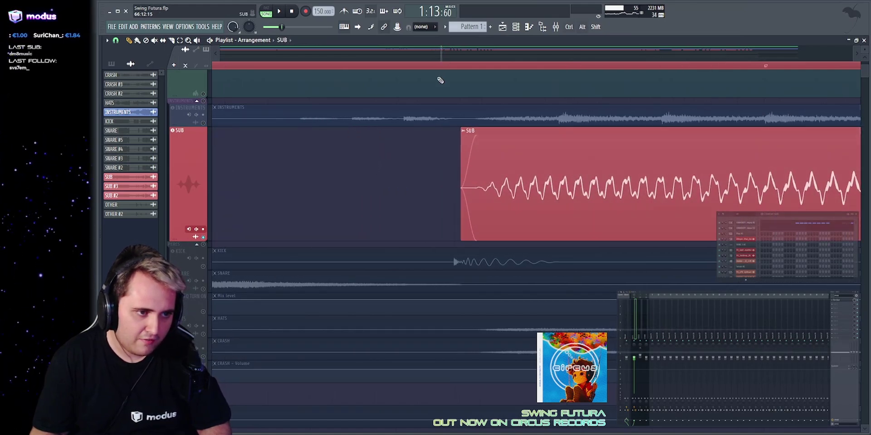
Solo the INSTRUMENTS stem track and increase its height about six times to show the clip cut just before bar 70.
{"action": "scroll", "coordinate": [444, 55], "scroll_direction": "down", "scroll_amount": 8}
{"action": "scroll", "coordinate": [455, 55], "scroll_direction": "up", "scroll_amount": 5}
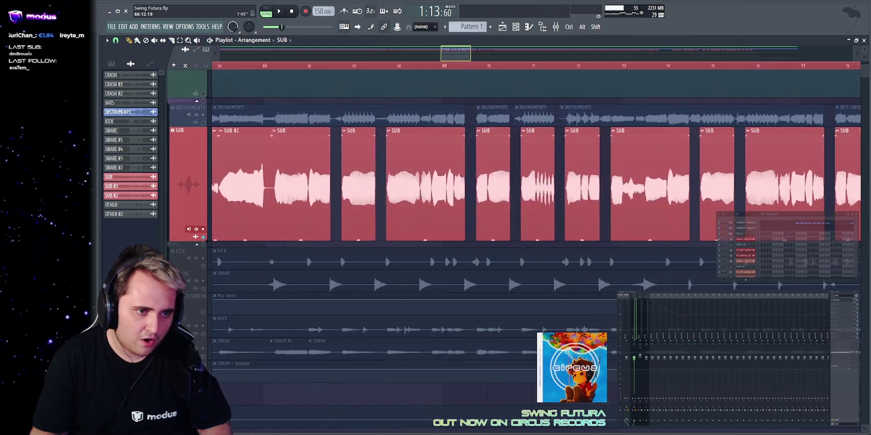
{"action": "scroll", "coordinate": [453, 53], "scroll_direction": "up", "scroll_amount": 4}
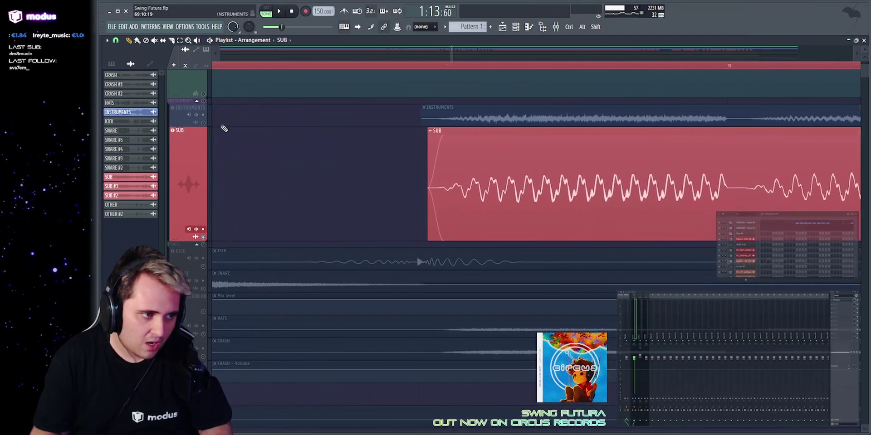
{"action": "left_click_drag", "start_coordinate": [175, 126], "coordinate": [175, 235]}
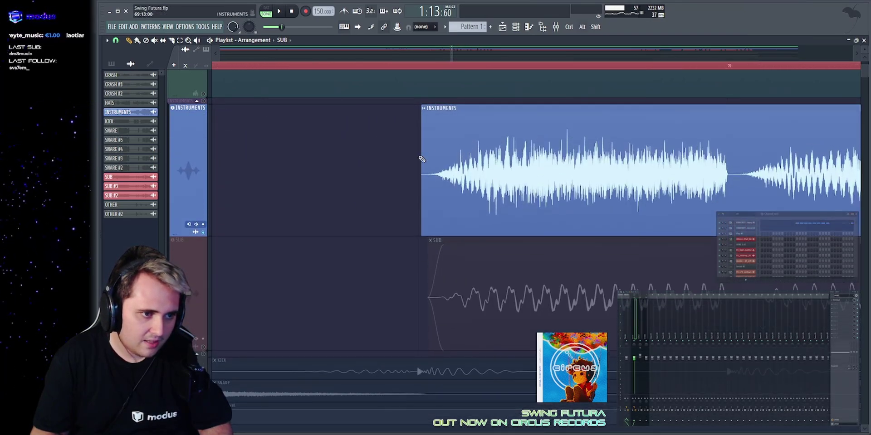
Try extending the starts of the INSTRUMENTS clips just before bar 70 and between bars 70 and 71, undoing each change.
{"action": "left_click_drag", "start_coordinate": [421, 155], "coordinate": [410, 175]}
{"action": "key", "text": "ctrl+z"}
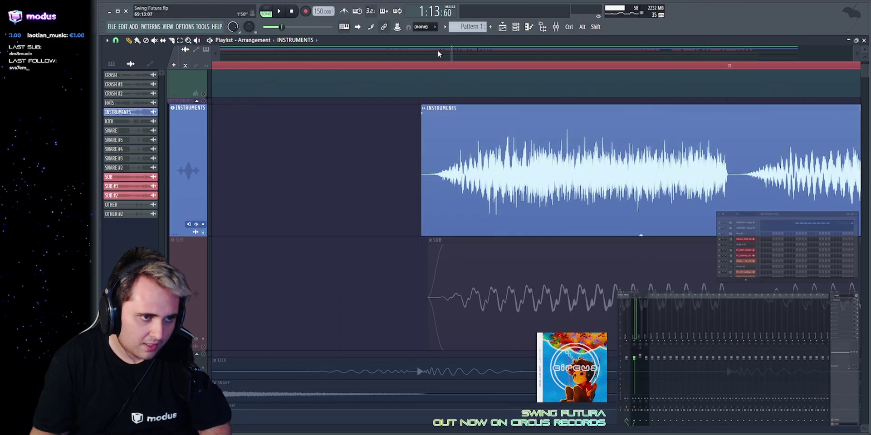
{"action": "scroll", "coordinate": [439, 53], "scroll_direction": "down", "scroll_amount": 3}
{"action": "left_click_drag", "start_coordinate": [453, 54], "coordinate": [454, 64]}
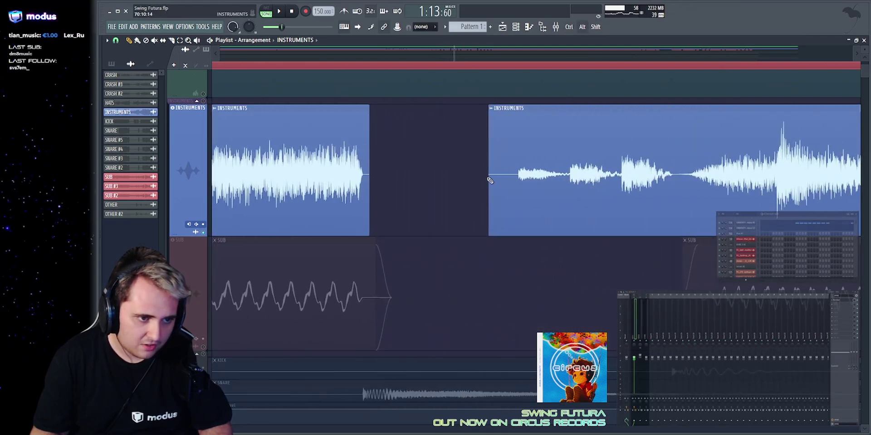
{"action": "left_click_drag", "start_coordinate": [490, 180], "coordinate": [449, 191]}
{"action": "key", "text": "ctrl+z"}
{"action": "key", "text": "ctrl+z"}
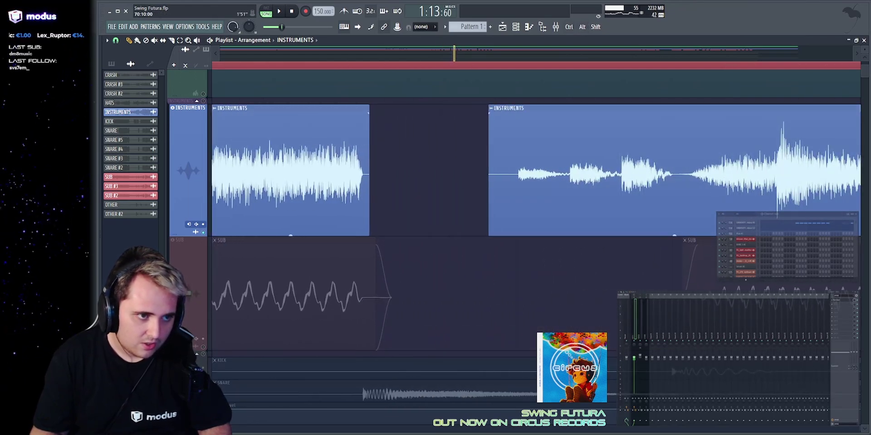
Try extending the start of the INSTRUMENTS clip just before bar 78 to an earlier position, and undo the change.
{"action": "left_click_drag", "start_coordinate": [454, 53], "coordinate": [499, 38]}
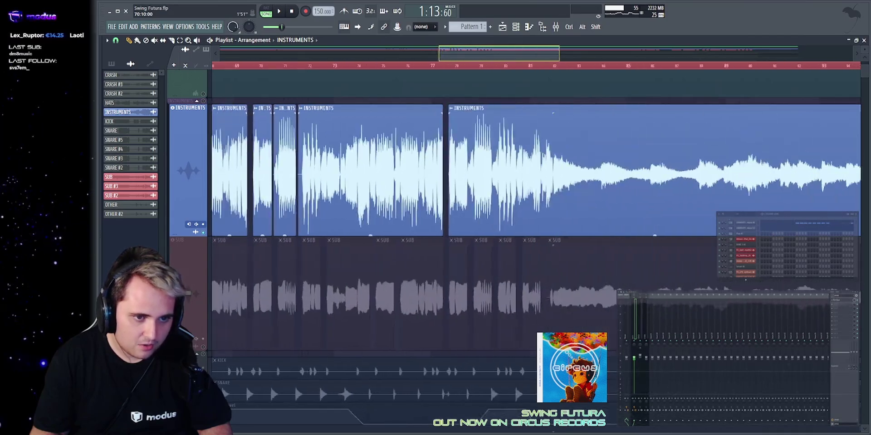
{"action": "scroll", "coordinate": [479, 182], "scroll_direction": "up", "scroll_amount": 8}
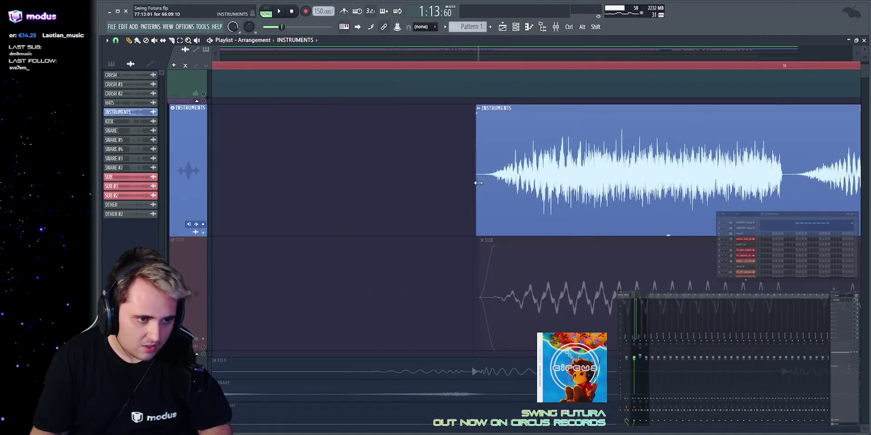
{"action": "left_click_drag", "start_coordinate": [479, 183], "coordinate": [448, 185]}
{"action": "key", "text": "ctrl+z"}
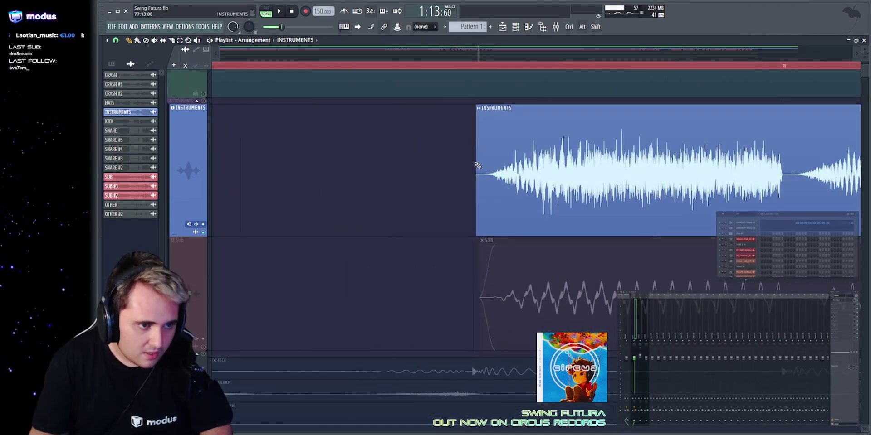
{"action": "left_click_drag", "start_coordinate": [476, 149], "coordinate": [443, 141]}
{"action": "left_click", "coordinate": [479, 54]}
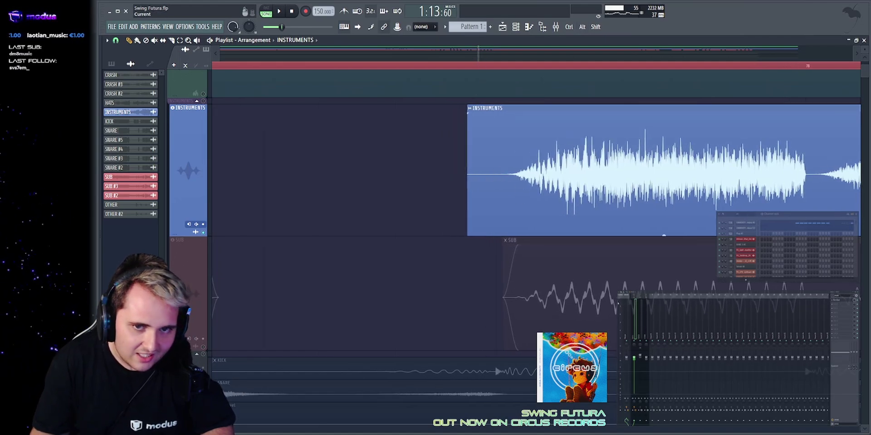
{"action": "left_click_drag", "start_coordinate": [865, 49], "coordinate": [864, 52]}
{"action": "scroll", "coordinate": [643, 225], "scroll_direction": "down", "scroll_amount": 3}
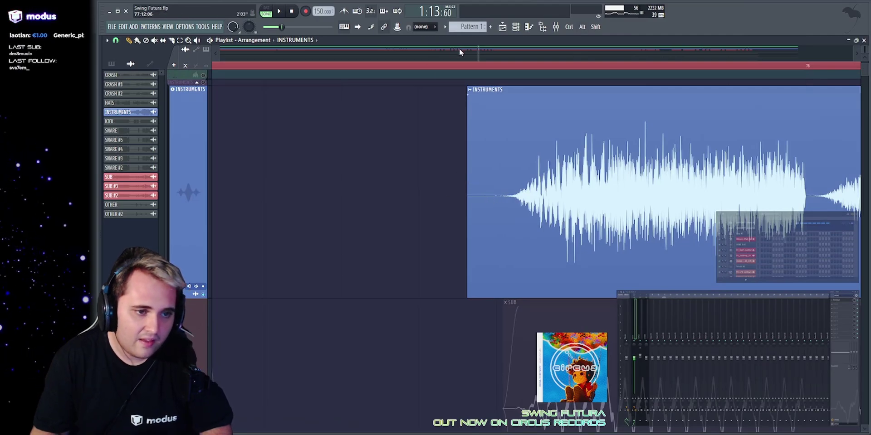
{"action": "key", "text": "ctrl+z"}
Bring the whole INSTRUMENTS stem into view and audition it from about bar 50.
{"action": "left_click_drag", "start_coordinate": [479, 53], "coordinate": [816, 54]}
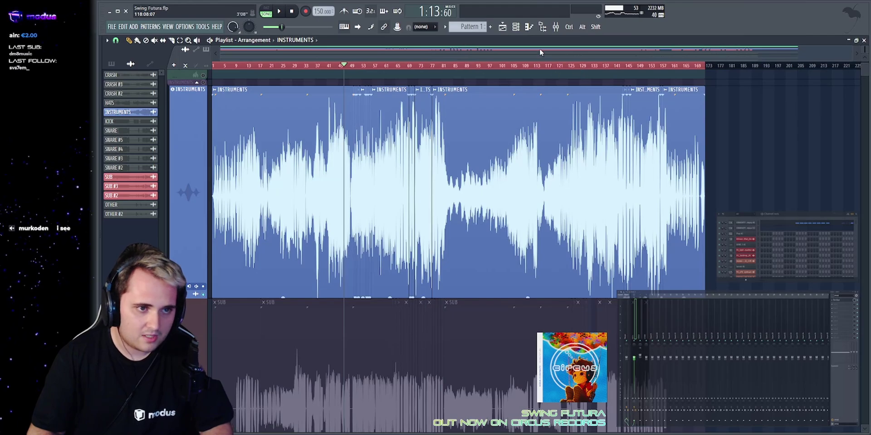
{"action": "left_click_drag", "start_coordinate": [540, 53], "coordinate": [540, 64]}
{"action": "left_click", "coordinate": [476, 65]}
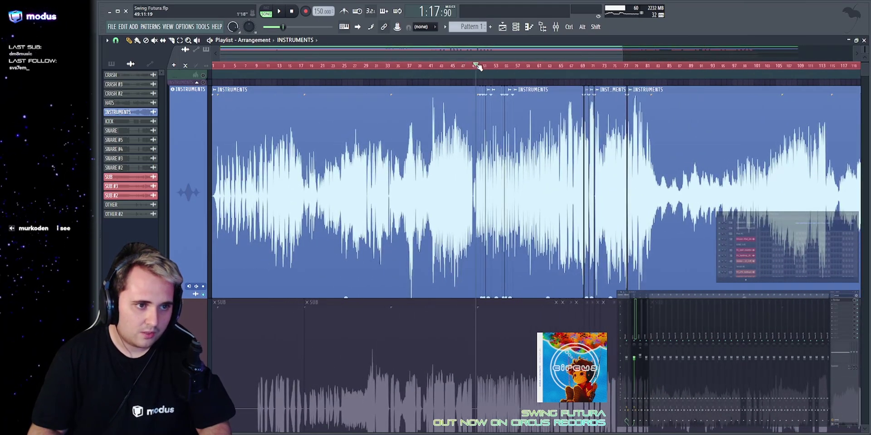
{"action": "key", "text": "space"}
{"action": "scroll", "coordinate": [478, 66], "scroll_direction": "up", "scroll_amount": 5}
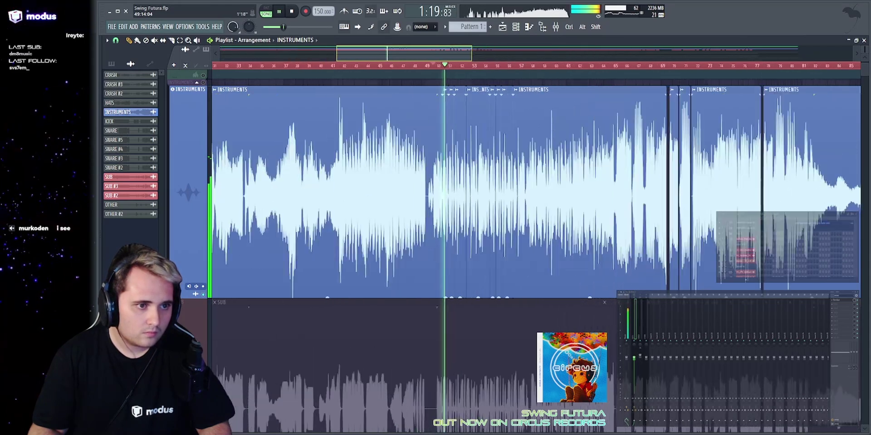
{"action": "key", "text": "space"}
Try extending the start of the INSTRUMENTS clip in the middle of bar 50 back over the gap, and undo it.
{"action": "scroll", "coordinate": [480, 166], "scroll_direction": "up", "scroll_amount": 6}
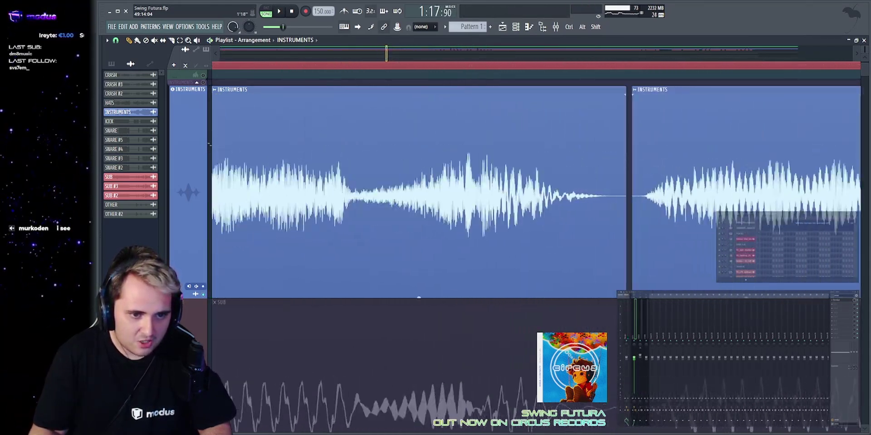
{"action": "left_click_drag", "start_coordinate": [440, 172], "coordinate": [429, 180]}
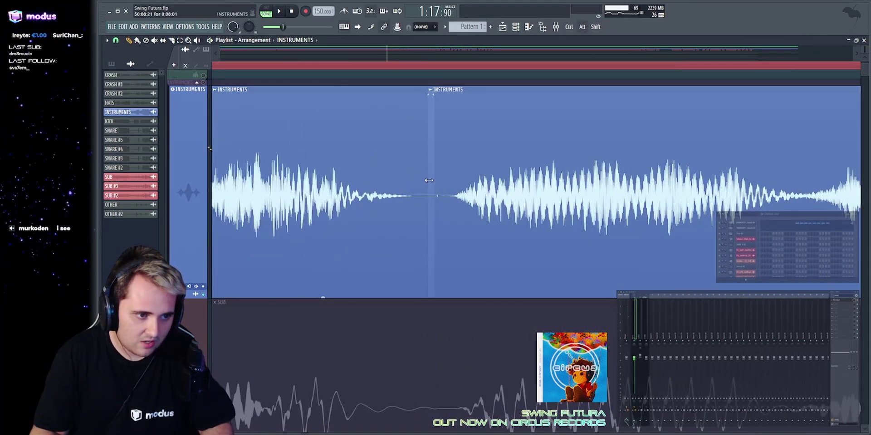
{"action": "key", "text": "ctrl+z"}
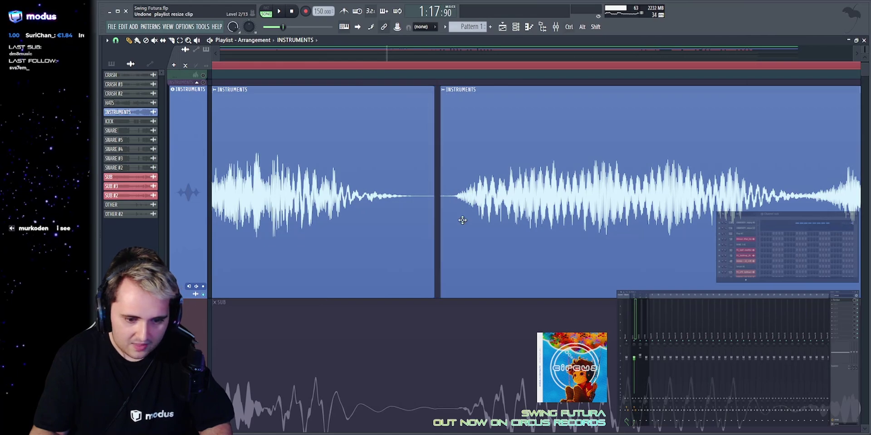
Audition the separately cut INSTRUMENTS clips in bar 50 with their gaps in place.
{"action": "scroll", "coordinate": [356, 136], "scroll_direction": "down", "scroll_amount": 5}
{"action": "key", "text": "space"}
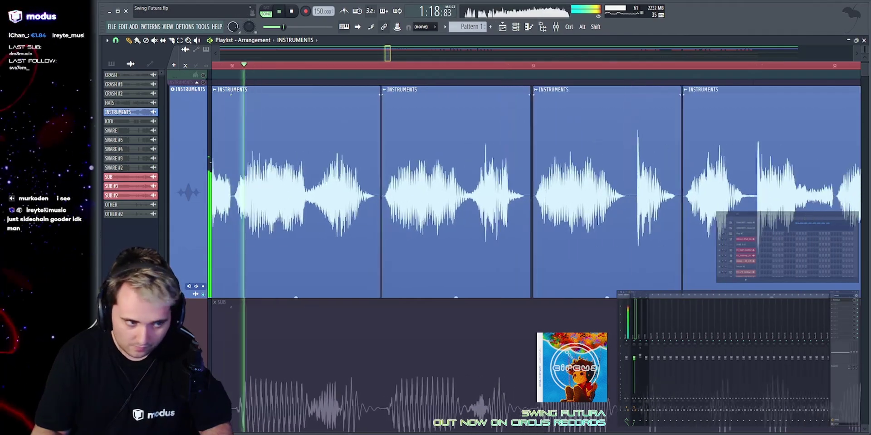
{"action": "key", "text": "space"}
Select the INSTRUMENTS clips, extend their starts earlier to close the gaps around bars 50 and 51, and audition the change.
{"action": "scroll", "coordinate": [360, 136], "scroll_direction": "up", "scroll_amount": 2}
{"action": "key", "text": "ctrl+a"}
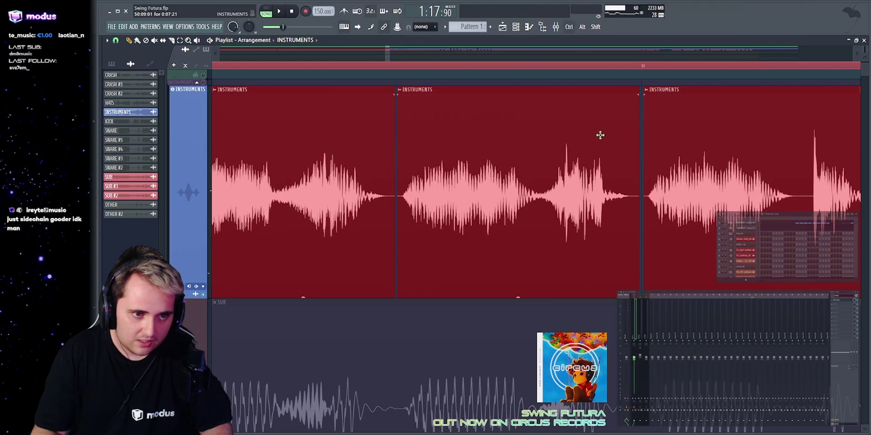
{"action": "left_click_drag", "start_coordinate": [565, 140], "coordinate": [391, 160]}
{"action": "left_click_drag", "start_coordinate": [700, 155], "coordinate": [639, 172]}
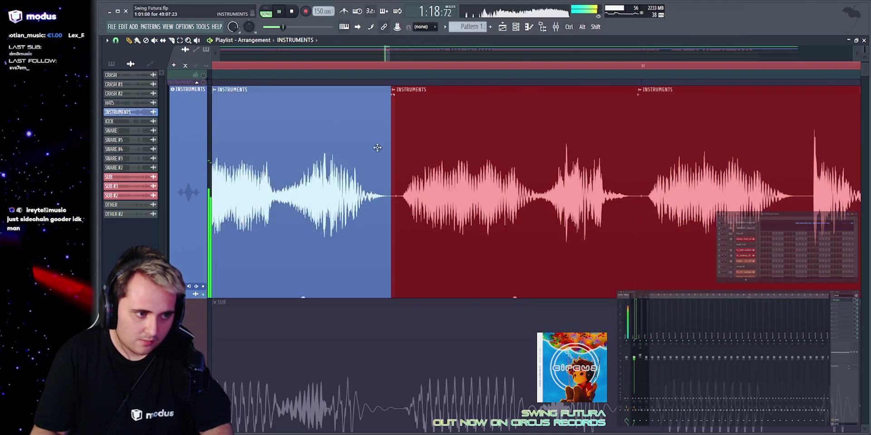
{"action": "key", "text": "space"}
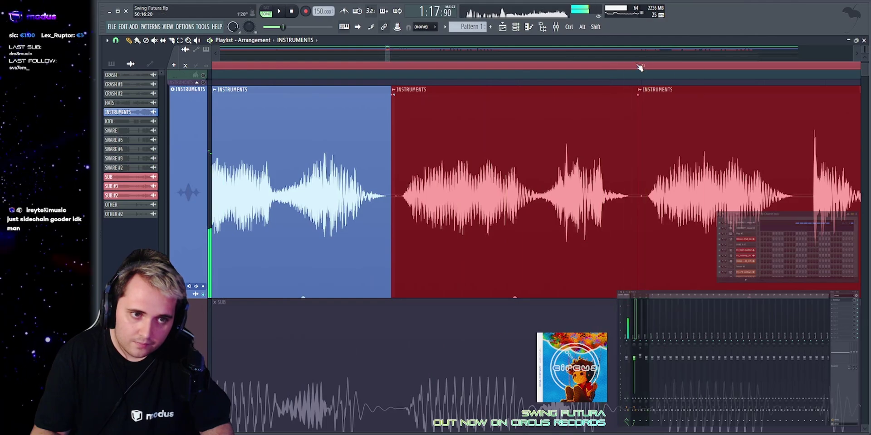
Select a very short time range around the start of bar 51 and audition it in the INSTRUMENTS stem.
{"action": "left_click", "coordinate": [639, 69]}
{"action": "double_click", "coordinate": [638, 67]}
{"action": "left_click", "coordinate": [639, 68]}
{"action": "left_click_drag", "start_coordinate": [634, 67], "coordinate": [642, 67]}
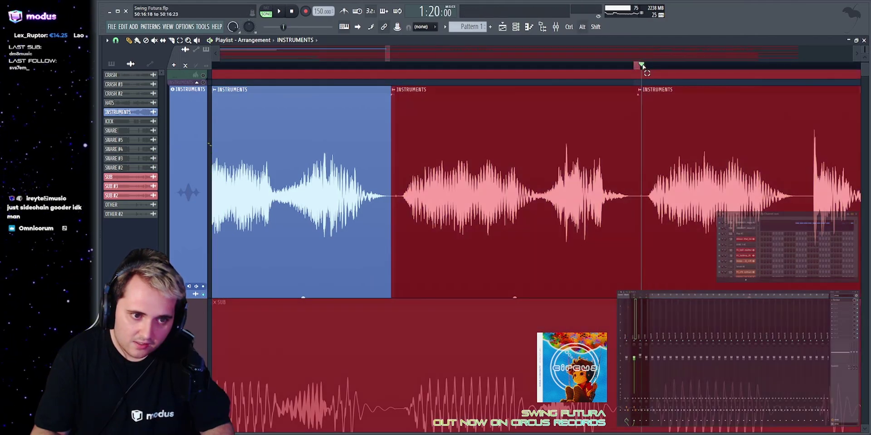
{"action": "key", "text": "space"}
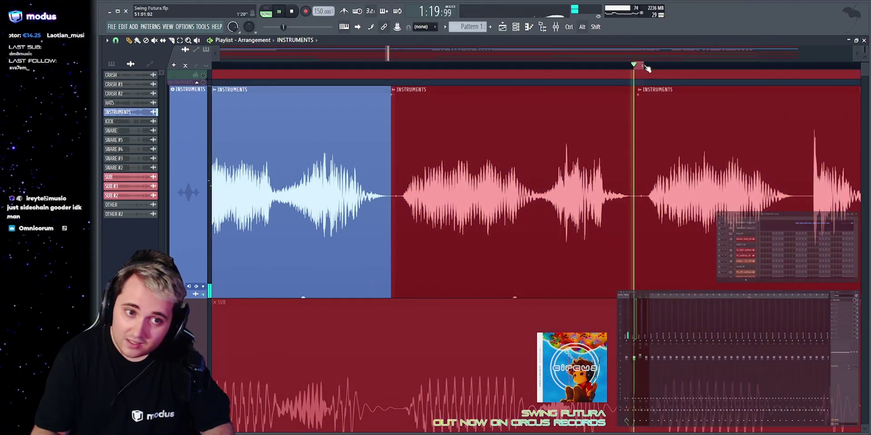
{"action": "key", "text": "space"}
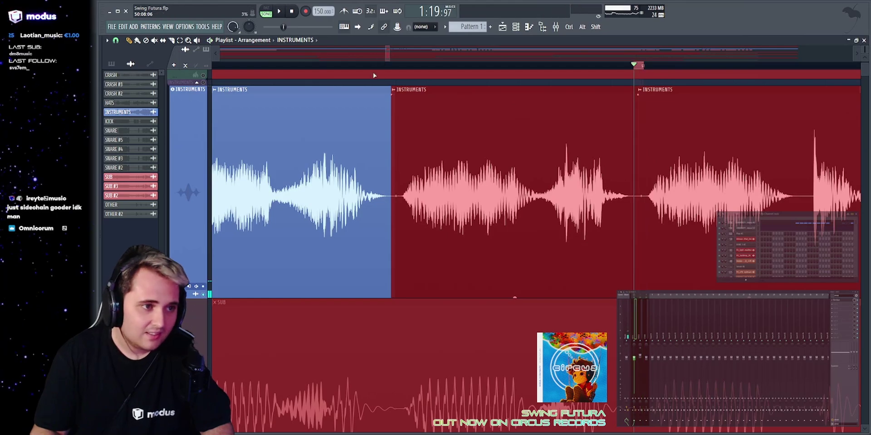
Select the two INSTRUMENTS clips around bars 50 and 51, trim their starts later to restore the short gaps, and audition the result.
{"action": "left_click", "coordinate": [375, 67]}
{"action": "left_click_drag", "start_coordinate": [527, 122], "coordinate": [694, 156]}
{"action": "left_click_drag", "start_coordinate": [638, 164], "coordinate": [642, 164]}
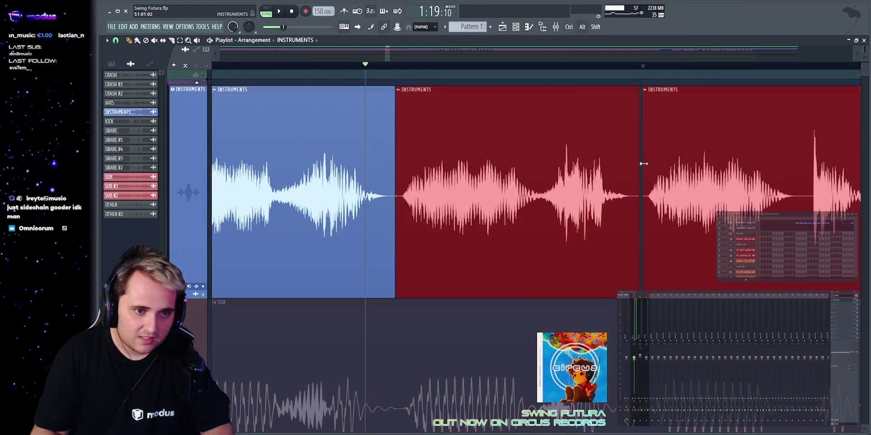
{"action": "key", "text": "space"}
{"action": "left_click_drag", "start_coordinate": [389, 54], "coordinate": [403, 53]}
{"action": "key", "text": "space"}
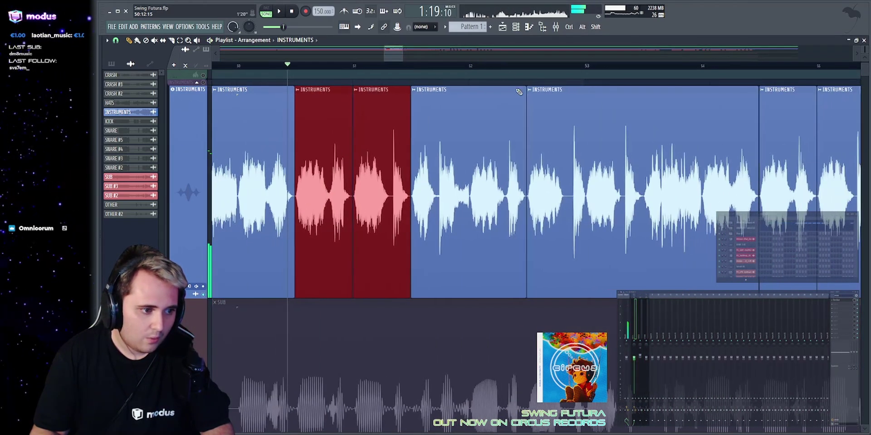
Examine the stem tracks across the whole arrangement, from SUB and the drums through CRASH and back up to INSTRUMENTS.
{"action": "scroll", "coordinate": [478, 84], "scroll_direction": "down", "scroll_amount": 4}
{"action": "scroll", "coordinate": [467, 119], "scroll_direction": "up", "scroll_amount": 2}
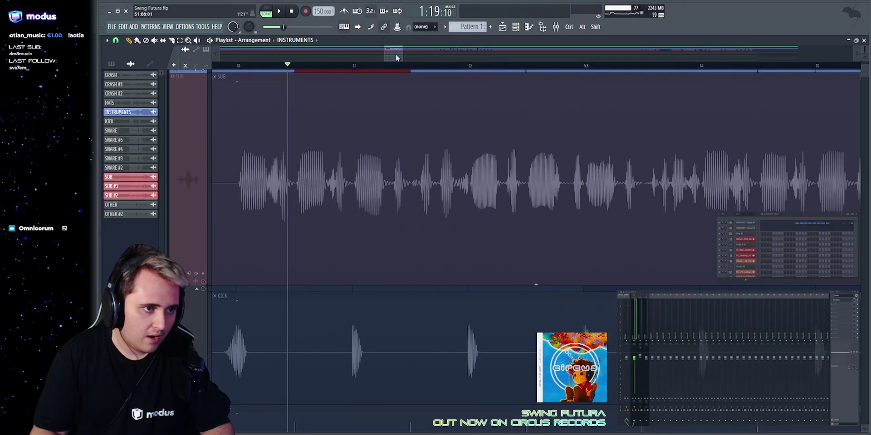
{"action": "scroll", "coordinate": [397, 58], "scroll_direction": "down", "scroll_amount": 10}
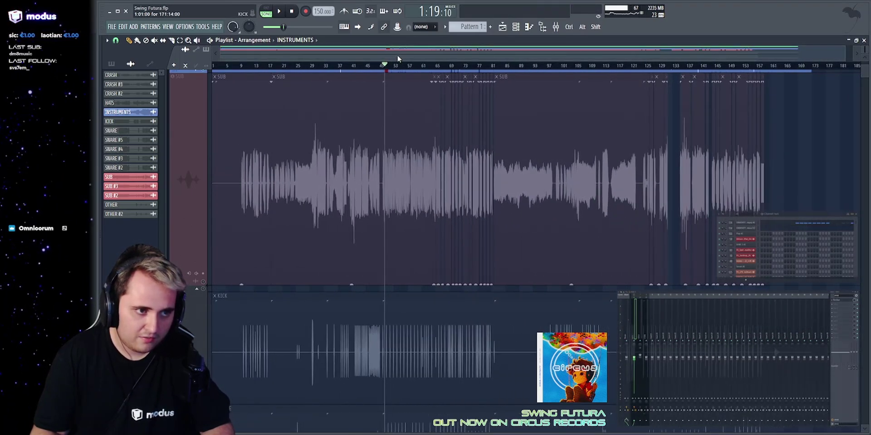
{"action": "scroll", "coordinate": [441, 173], "scroll_direction": "up", "scroll_amount": 2}
{"action": "scroll", "coordinate": [499, 154], "scroll_direction": "down", "scroll_amount": 2}
{"action": "scroll", "coordinate": [505, 152], "scroll_direction": "down", "scroll_amount": 8}
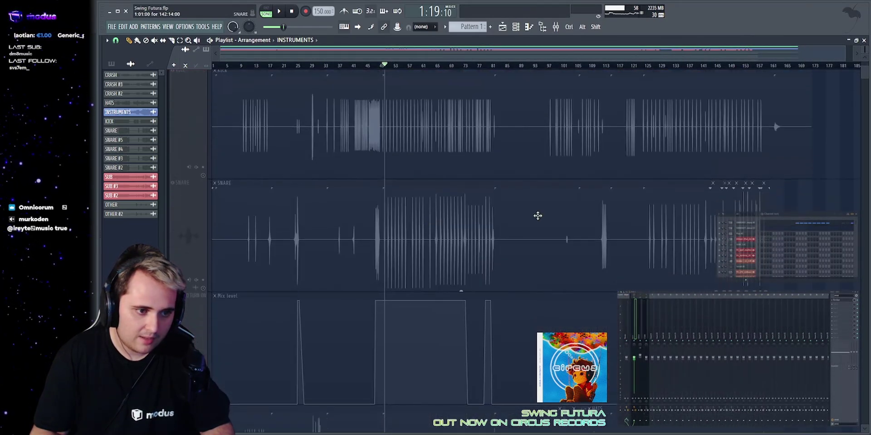
{"action": "scroll", "coordinate": [531, 217], "scroll_direction": "up", "scroll_amount": 2}
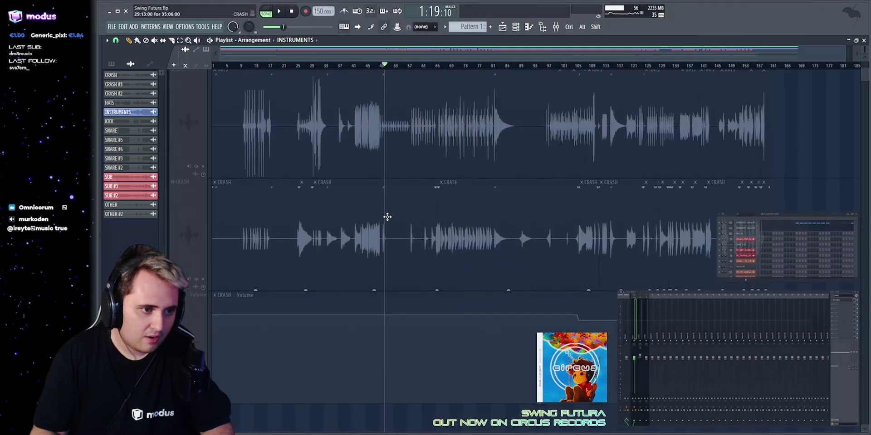
{"action": "left_click_drag", "start_coordinate": [744, 229], "coordinate": [212, 234]}
{"action": "left_click", "coordinate": [825, 177], "text": "ctrl"}
{"action": "scroll", "coordinate": [823, 177], "scroll_direction": "up", "scroll_amount": 5}
{"action": "scroll", "coordinate": [821, 178], "scroll_direction": "up", "scroll_amount": 2}
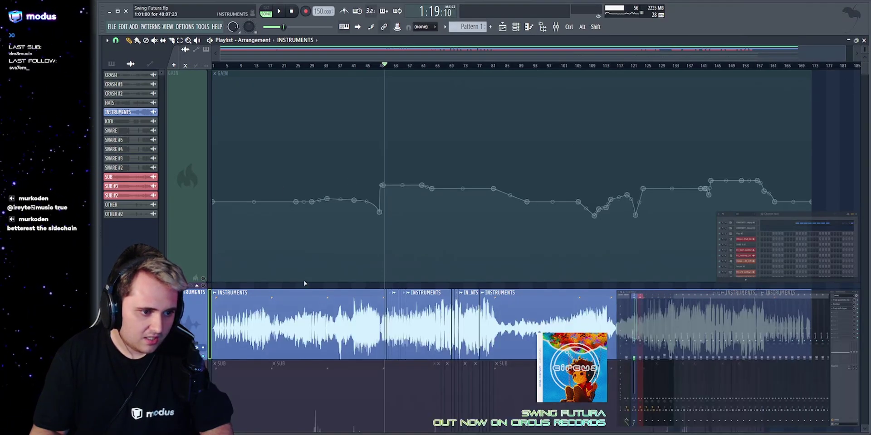
{"action": "scroll", "coordinate": [303, 280], "scroll_direction": "down", "scroll_amount": 2}
{"action": "scroll", "coordinate": [192, 252], "scroll_direction": "down", "scroll_amount": 5}
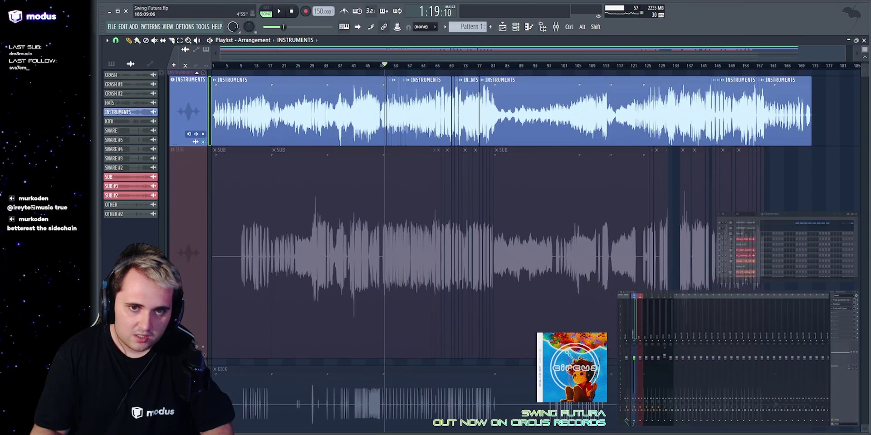
Shrink the INSTRUMENTS and SUB tracks so all tracks fit, and unsolo the stems with the playhead near bar 26.
{"action": "left_click_drag", "start_coordinate": [864, 50], "coordinate": [864, 43]}
{"action": "scroll", "coordinate": [808, 196], "scroll_direction": "up", "scroll_amount": 2}
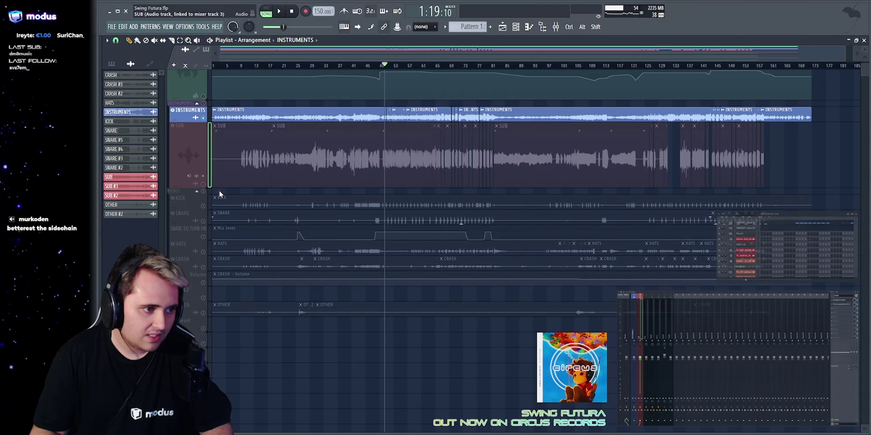
{"action": "left_click", "coordinate": [265, 208]}
{"action": "scroll", "coordinate": [734, 132], "scroll_direction": "up", "scroll_amount": 2}
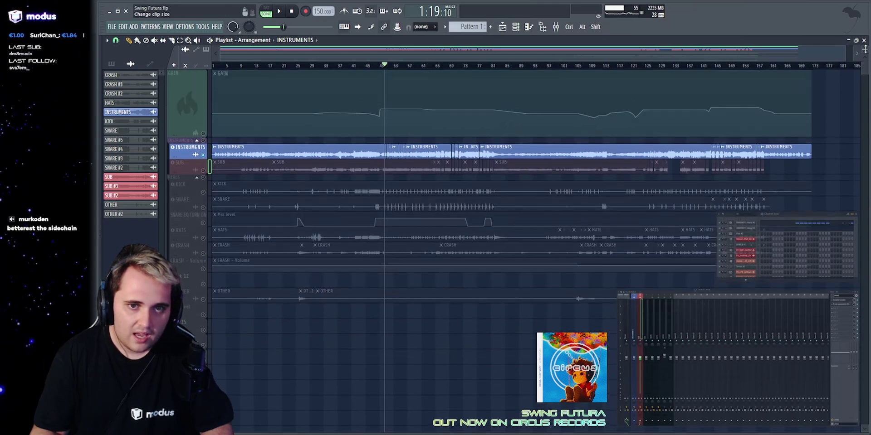
{"action": "left_click_drag", "start_coordinate": [864, 50], "coordinate": [865, 40]}
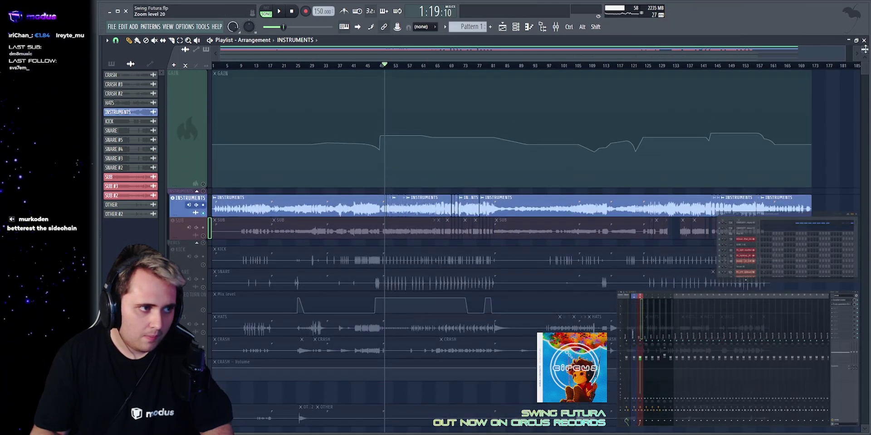
{"action": "right_click", "coordinate": [203, 213]}
{"action": "left_click", "coordinate": [301, 66]}
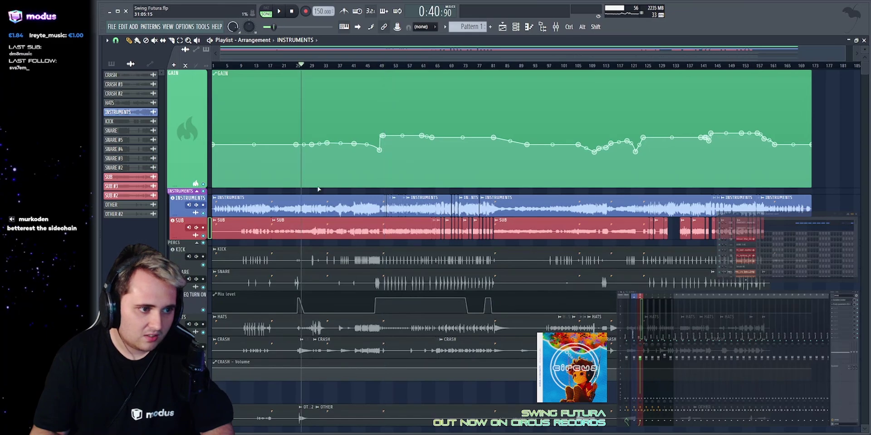
Open the INSTRUMENTS channel settings and its Fruity parametric EQ 2, examine the low-frequency dip, and close both.
{"action": "double_click", "coordinate": [316, 197]}
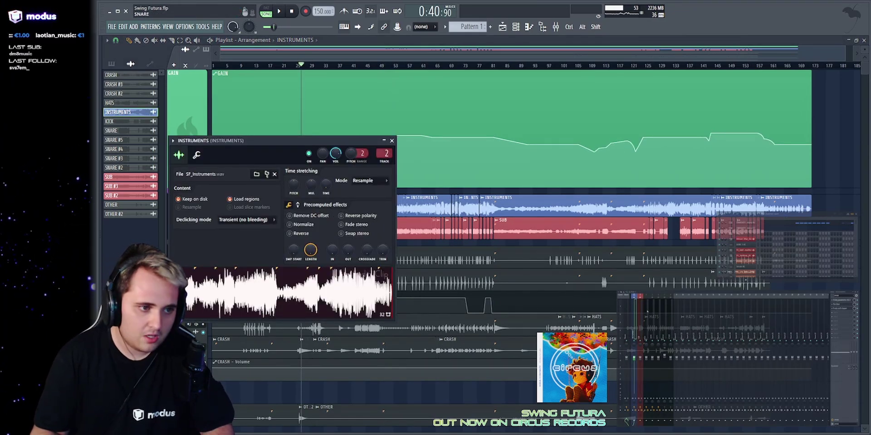
{"action": "left_click", "coordinate": [836, 300]}
{"action": "left_click_drag", "start_coordinate": [488, 98], "coordinate": [440, 78]}
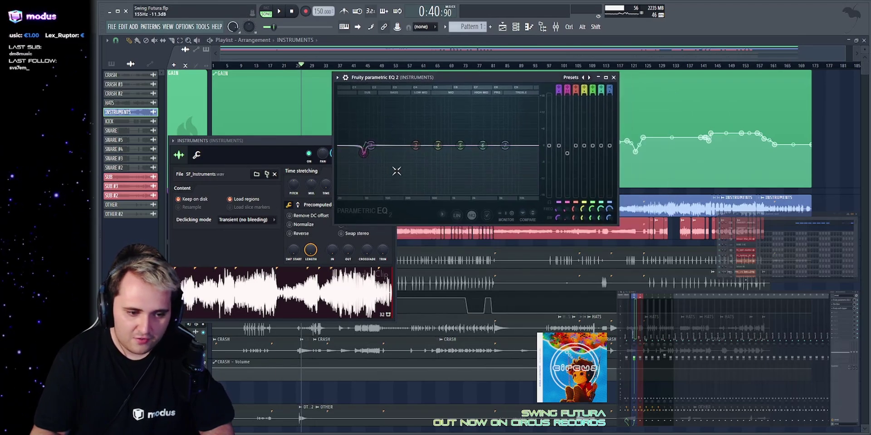
{"action": "left_click_drag", "start_coordinate": [418, 79], "coordinate": [446, 108]}
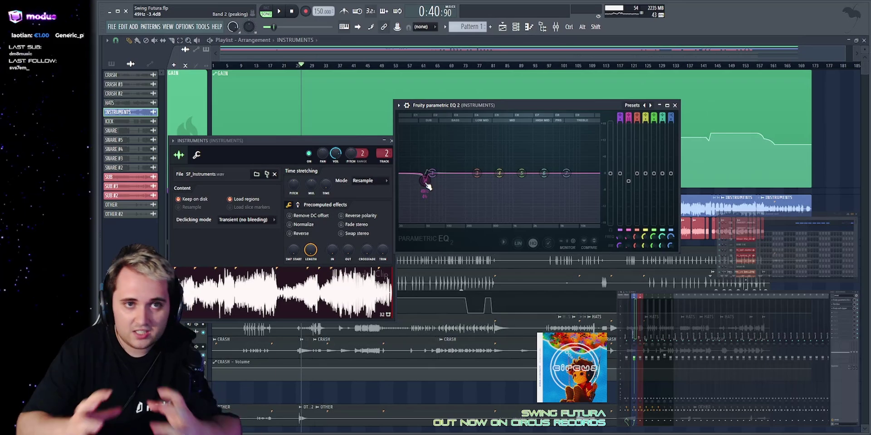
{"action": "key", "text": "F12"}
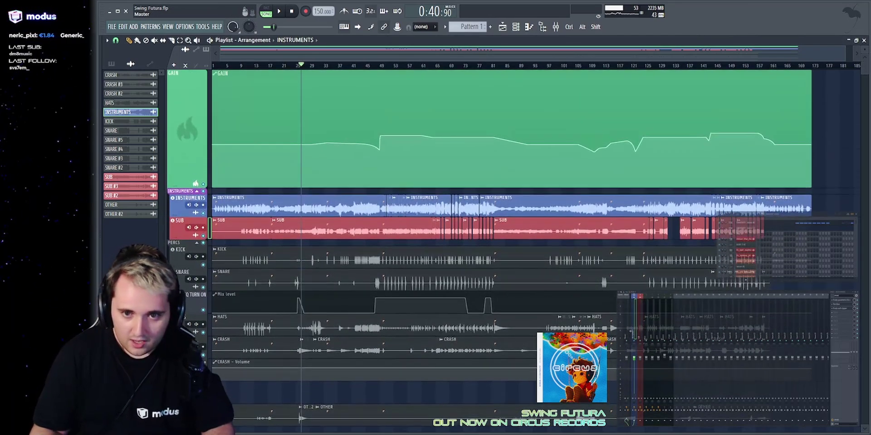
Inspect The Glue compressor and the Fruity soft clipper on the INSTRUMENTS mixer track, closing each when done.
{"action": "left_click", "coordinate": [837, 304]}
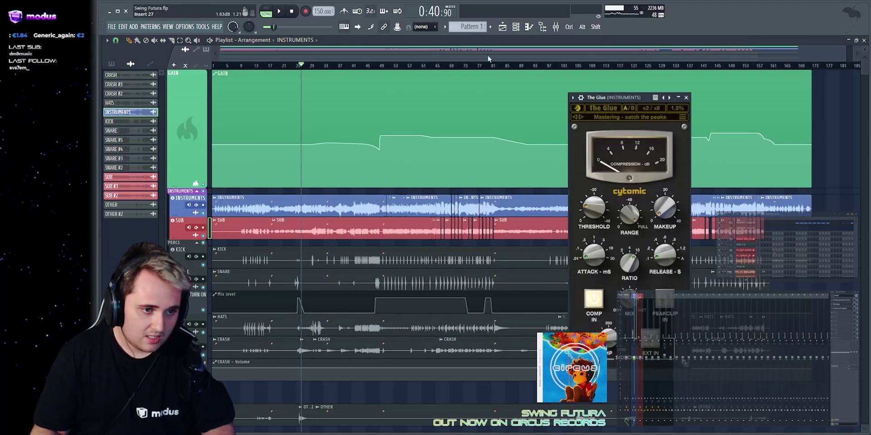
{"action": "left_click_drag", "start_coordinate": [606, 97], "coordinate": [401, 90]}
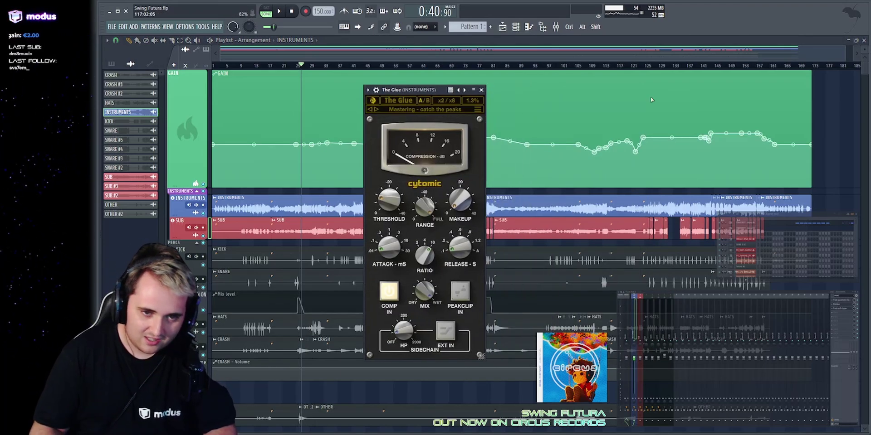
{"action": "key", "text": "Escape"}
{"action": "left_click", "coordinate": [839, 309]}
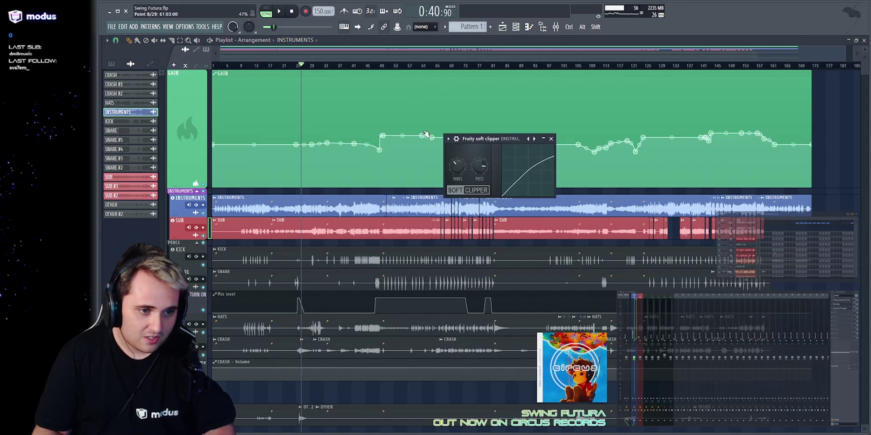
{"action": "left_click_drag", "start_coordinate": [467, 139], "coordinate": [273, 100]}
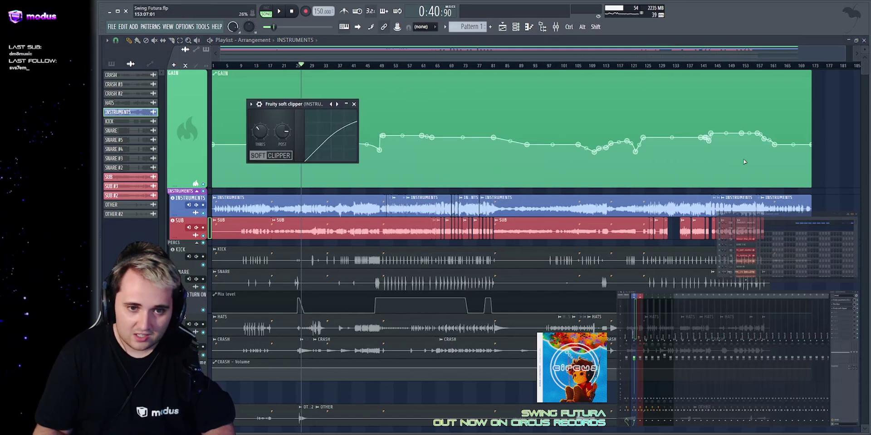
{"action": "key", "text": "Escape"}
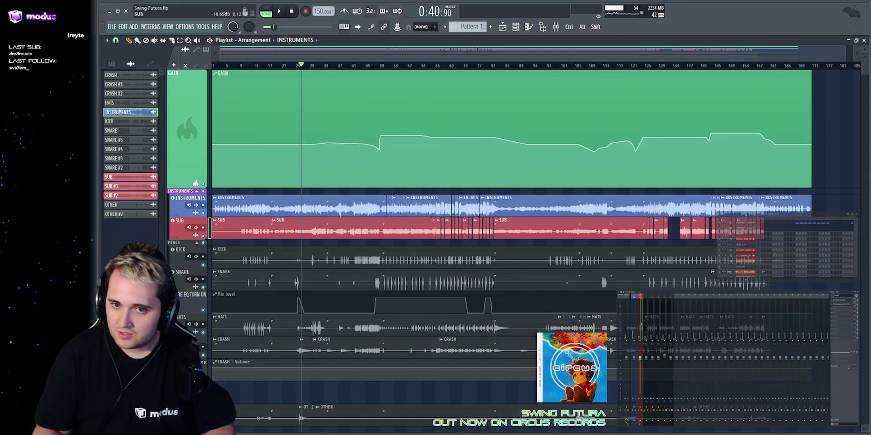
Inspect the Invisible Limiter settings on the SUB mixer track and close the plugin.
{"action": "left_click", "coordinate": [839, 301]}
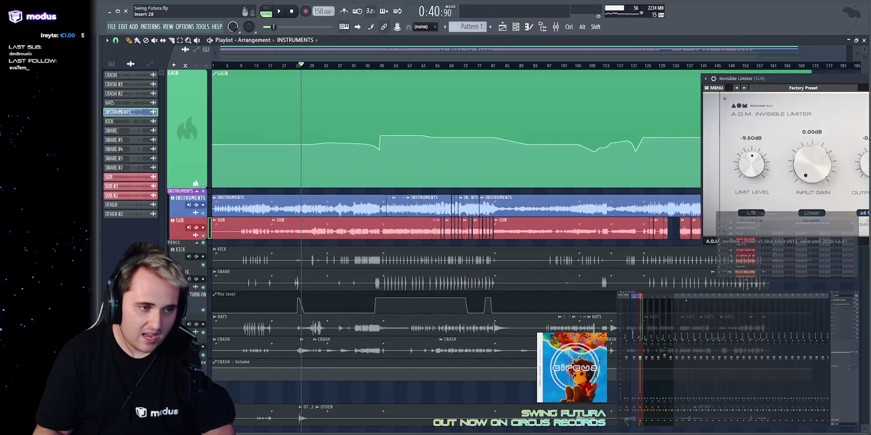
{"action": "left_click_drag", "start_coordinate": [779, 78], "coordinate": [388, 113]}
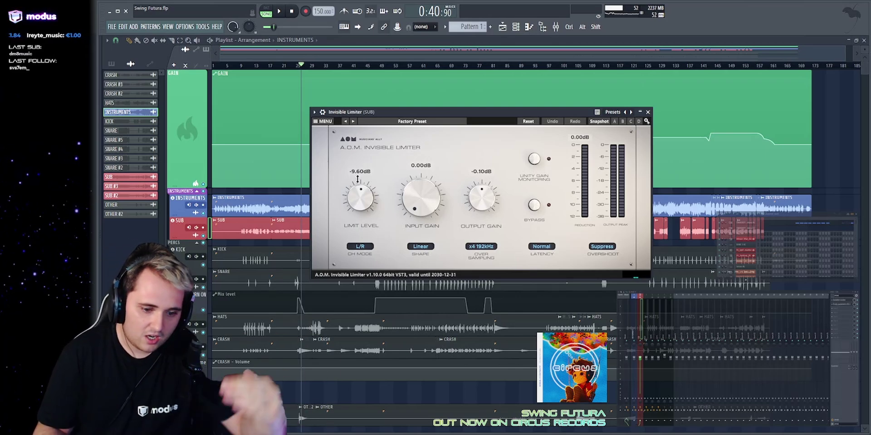
{"action": "left_click", "coordinate": [648, 112]}
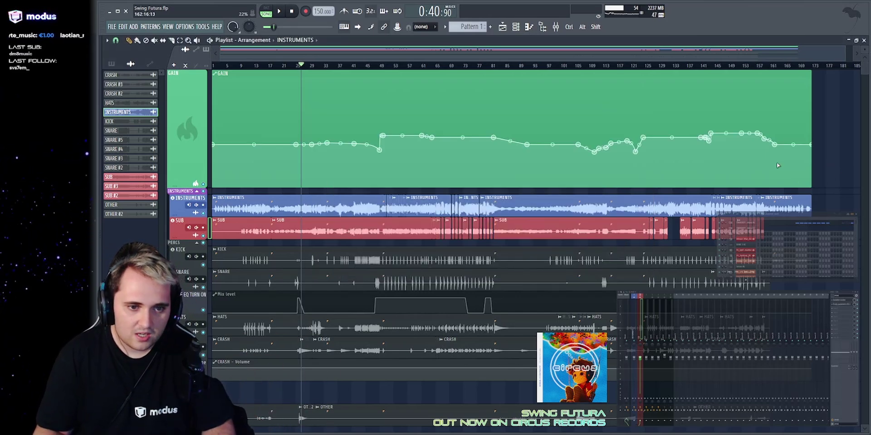
Enlarge the SUB track to examine its cut clips and reset its height, then select all SUB clips and deselect them.
{"action": "scroll", "coordinate": [776, 164], "scroll_direction": "down", "scroll_amount": 3}
{"action": "left_click_drag", "start_coordinate": [197, 172], "coordinate": [196, 326]}
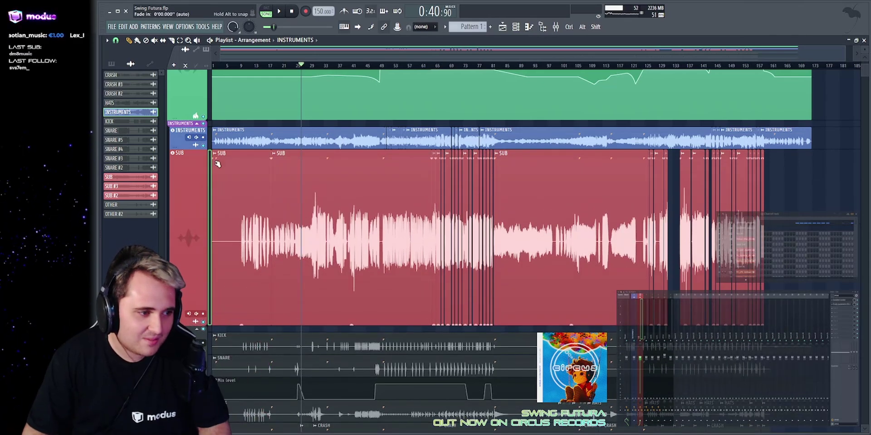
{"action": "right_click", "coordinate": [197, 326]}
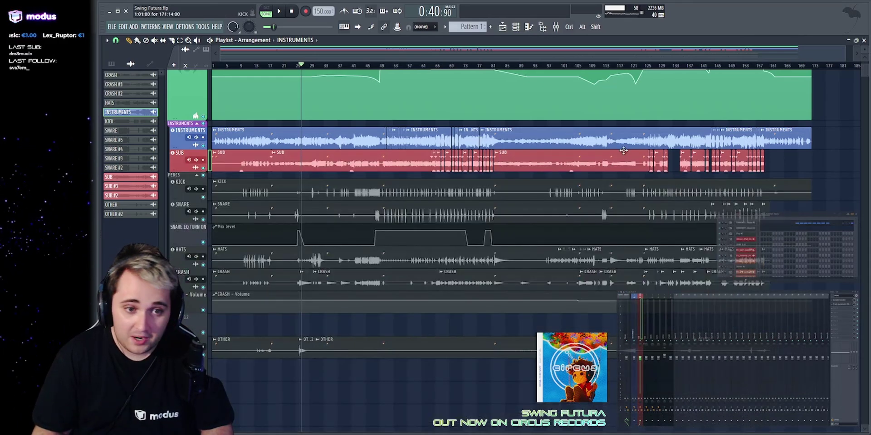
{"action": "left_click_drag", "start_coordinate": [791, 166], "coordinate": [217, 160]}
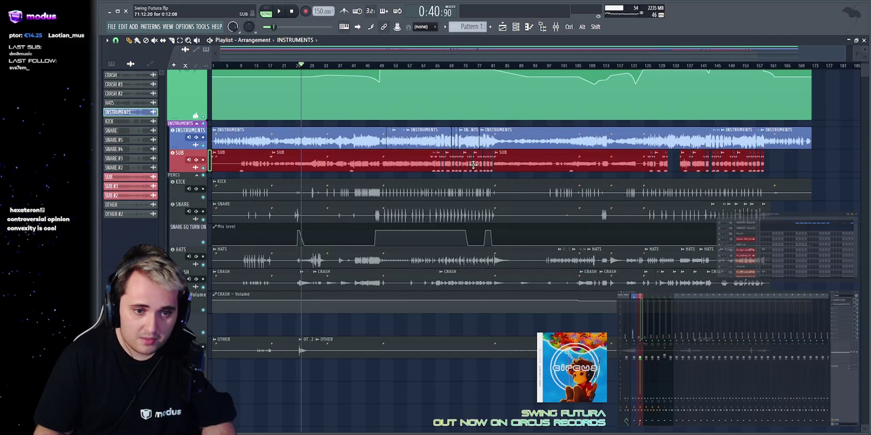
{"action": "left_click", "coordinate": [831, 164]}
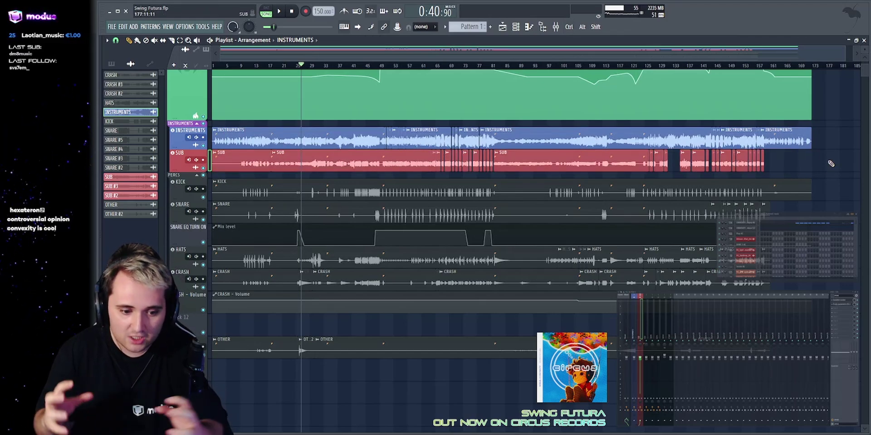
{"action": "scroll", "coordinate": [830, 164], "scroll_direction": "up", "scroll_amount": 3}
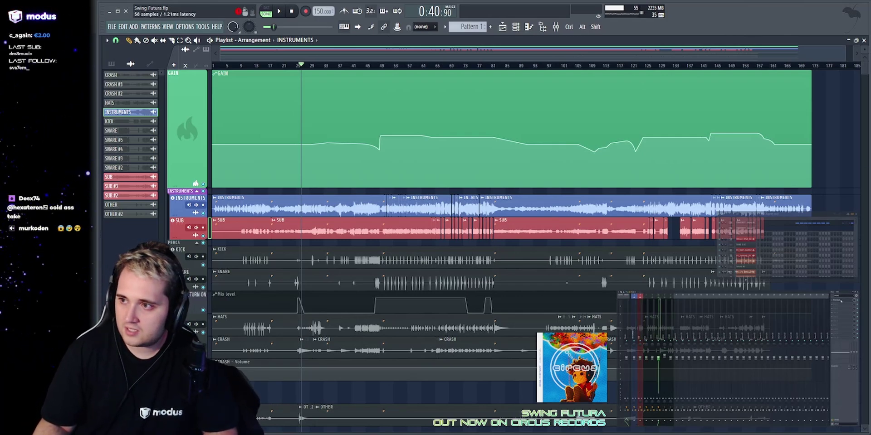
Inspect The Glue compressor on the HATS mixer track, close it, and show the Master track's effects.
{"action": "left_click", "coordinate": [838, 300]}
{"action": "left_click_drag", "start_coordinate": [728, 125], "coordinate": [442, 79]}
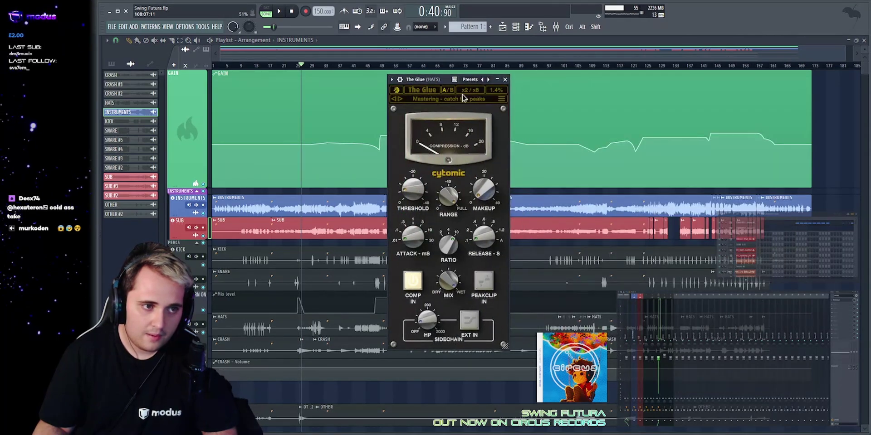
{"action": "right_click", "coordinate": [841, 144]}
{"action": "left_click", "coordinate": [627, 318]}
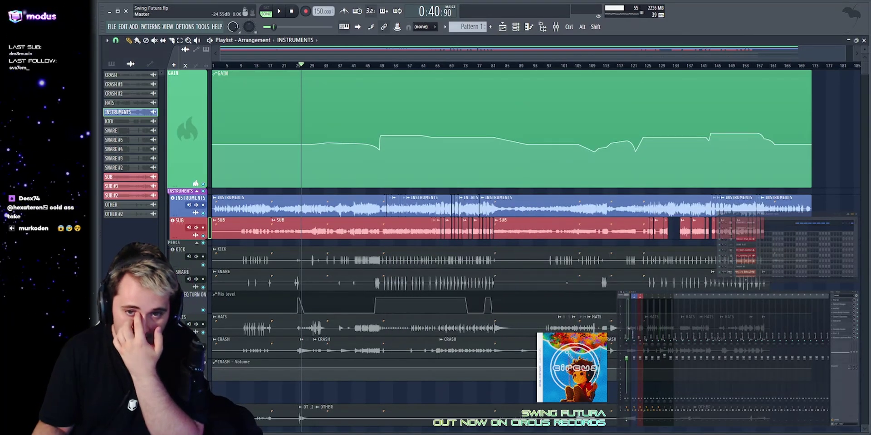
{"action": "scroll", "coordinate": [635, 322], "scroll_direction": "up", "scroll_amount": 1}
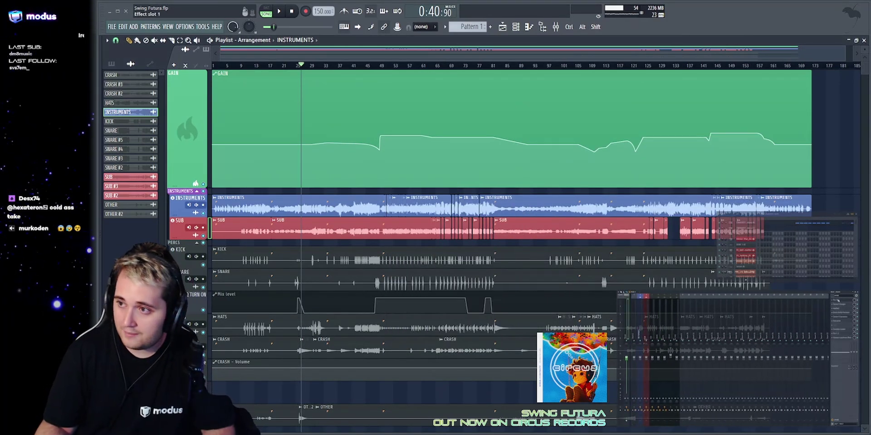
Open FabFilter Pro-Q 3 on the Master track and inspect its high-cut band.
{"action": "left_click", "coordinate": [839, 300]}
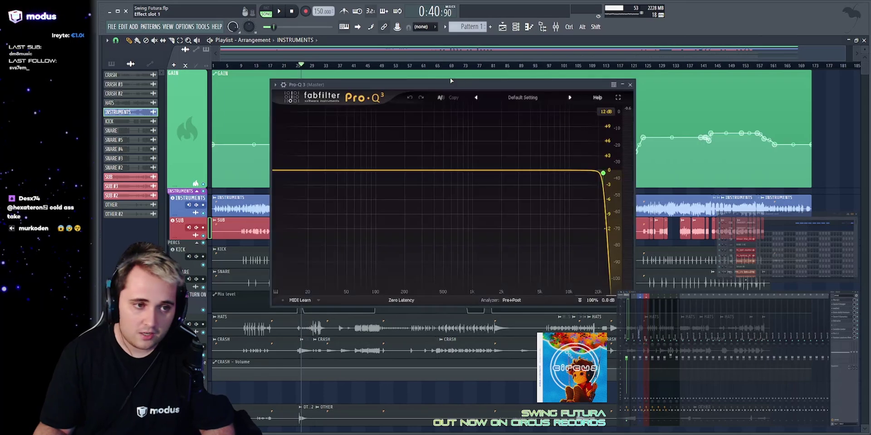
{"action": "left_click_drag", "start_coordinate": [449, 81], "coordinate": [395, 61]}
{"action": "mouse_move", "coordinate": [547, 156]}
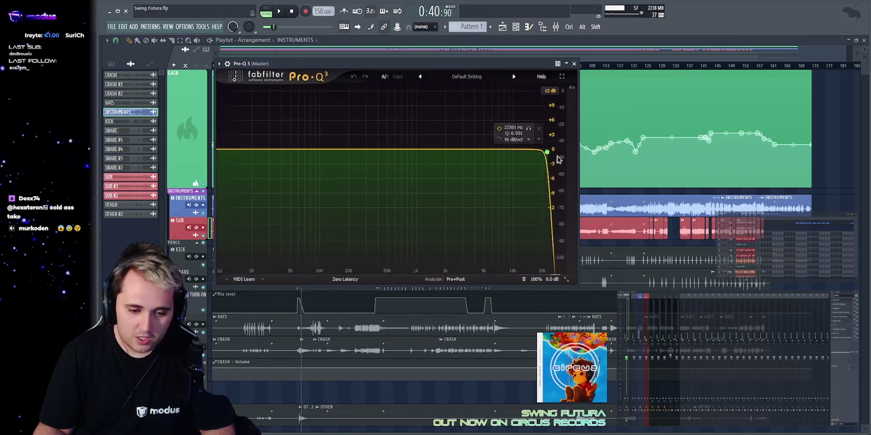
{"action": "left_click_drag", "start_coordinate": [395, 67], "coordinate": [426, 100]}
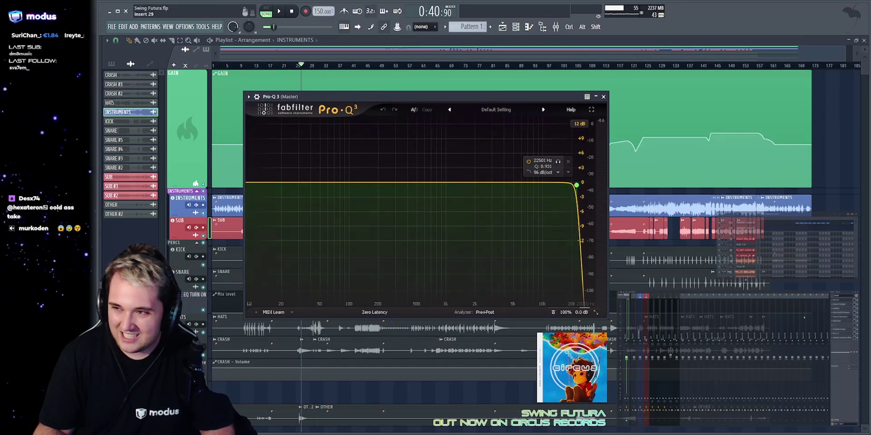
Inspect the stereo width bands in Ozone 9 Imager on the Master track, then close the open plugins.
{"action": "left_click", "coordinate": [838, 304]}
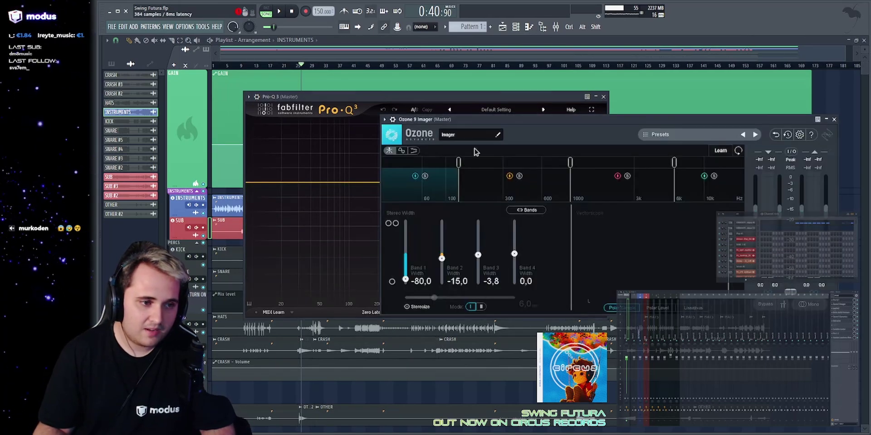
{"action": "left_click_drag", "start_coordinate": [468, 118], "coordinate": [402, 83]}
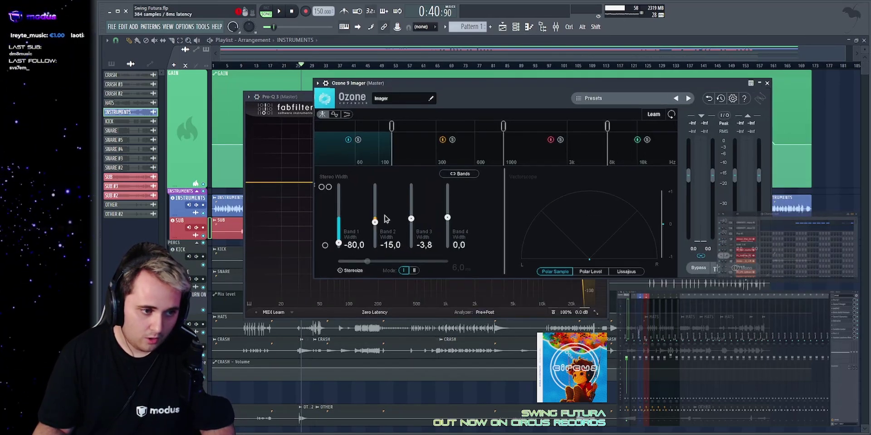
{"action": "right_click", "coordinate": [820, 198]}
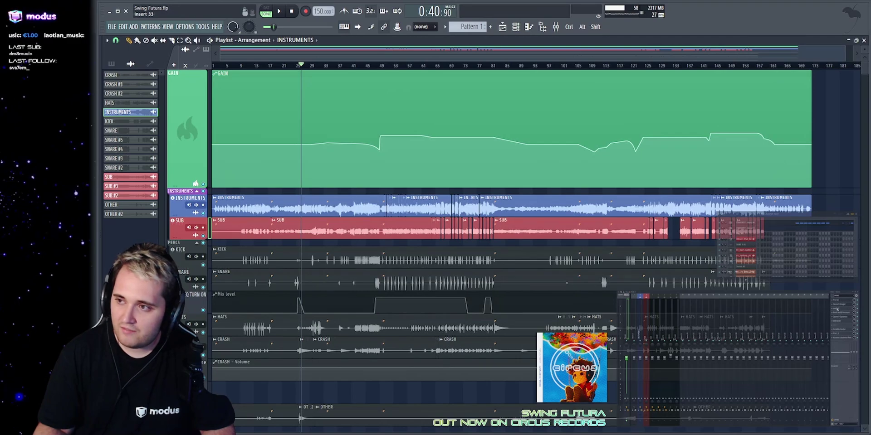
Inspect soothe2 on the Master track during playback, audition its delta signal on and off, then stop and close it.
{"action": "left_click", "coordinate": [839, 309]}
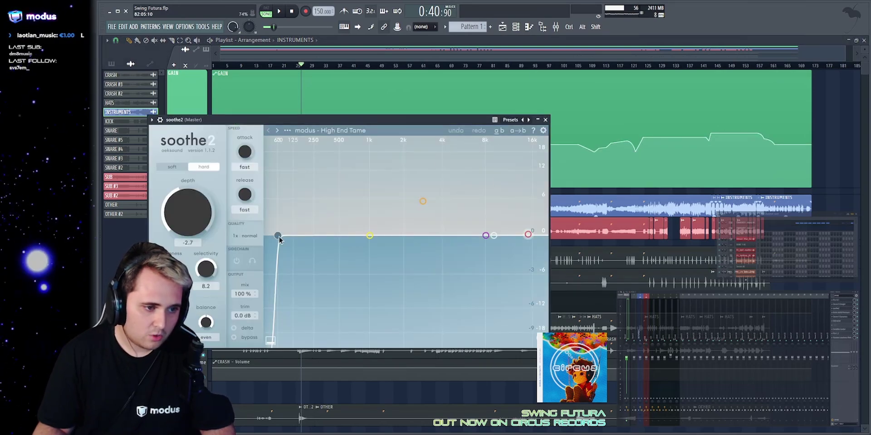
{"action": "key", "text": "space"}
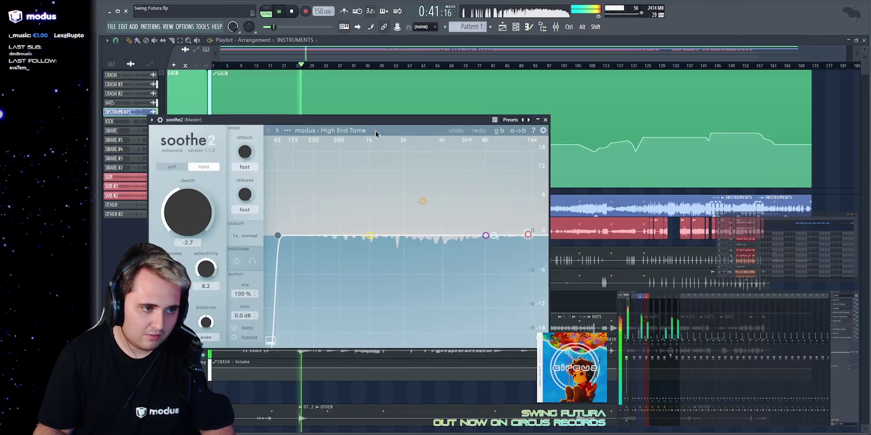
{"action": "left_click", "coordinate": [235, 328]}
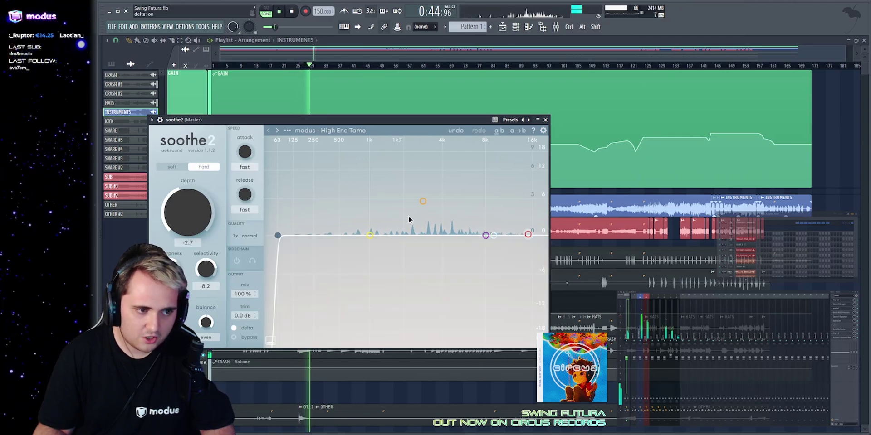
{"action": "left_click", "coordinate": [234, 327]}
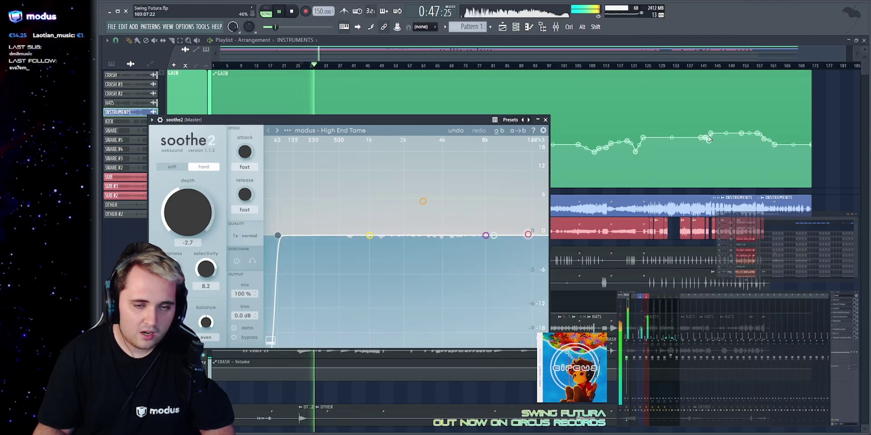
{"action": "key", "text": "space"}
{"action": "key", "text": "Escape"}
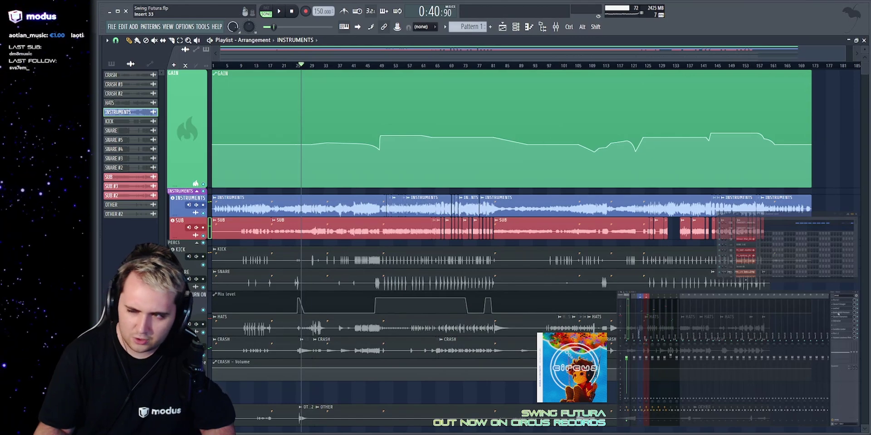
Inspect the Eiosis AirEQ Premium curve on the Master track and bring up Ozone 9 Dynamics in front of it.
{"action": "left_click", "coordinate": [838, 313]}
{"action": "left_click_drag", "start_coordinate": [448, 99], "coordinate": [476, 84]}
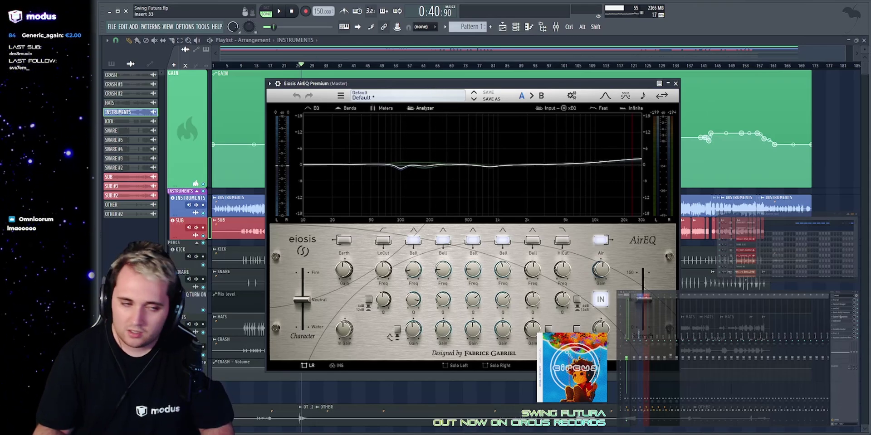
{"action": "left_click", "coordinate": [840, 317]}
{"action": "left_click_drag", "start_coordinate": [516, 100], "coordinate": [427, 89]}
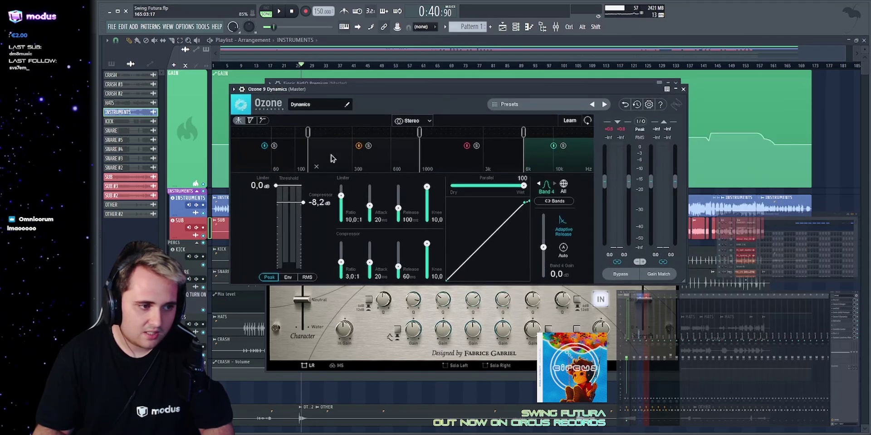
Review Ozone 9 Dynamics bands 1 to 4 while playing the track, then stop playback and close the plugin windows.
{"action": "left_click", "coordinate": [285, 155]}
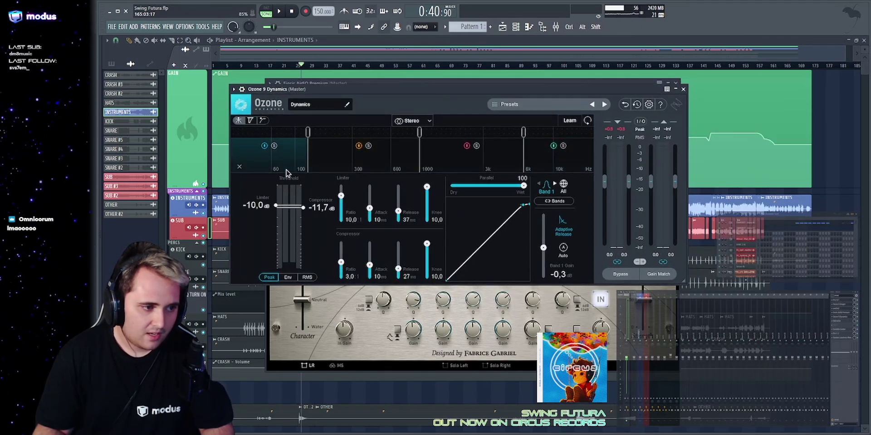
{"action": "key", "text": "space"}
{"action": "left_click", "coordinate": [403, 162]}
{"action": "left_click", "coordinate": [472, 160]}
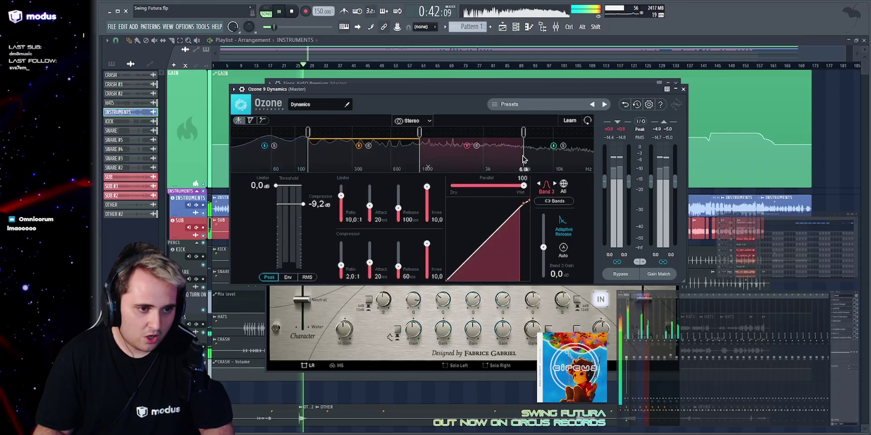
{"action": "left_click", "coordinate": [537, 159]}
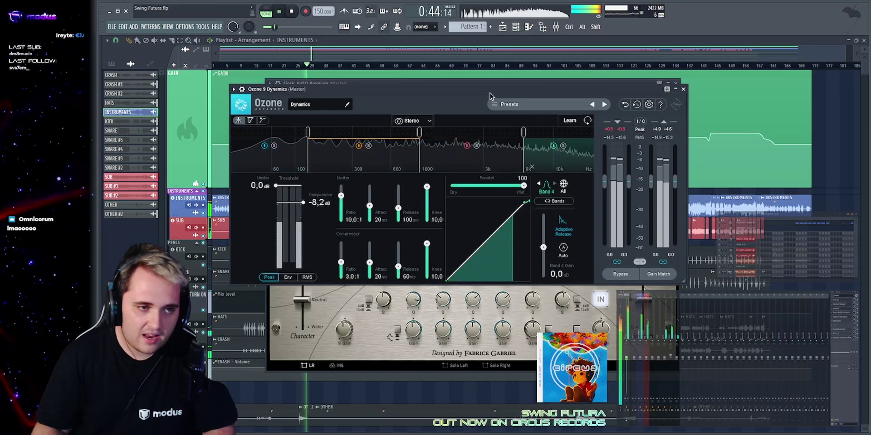
{"action": "key", "text": "space"}
{"action": "key", "text": "alt+F12"}
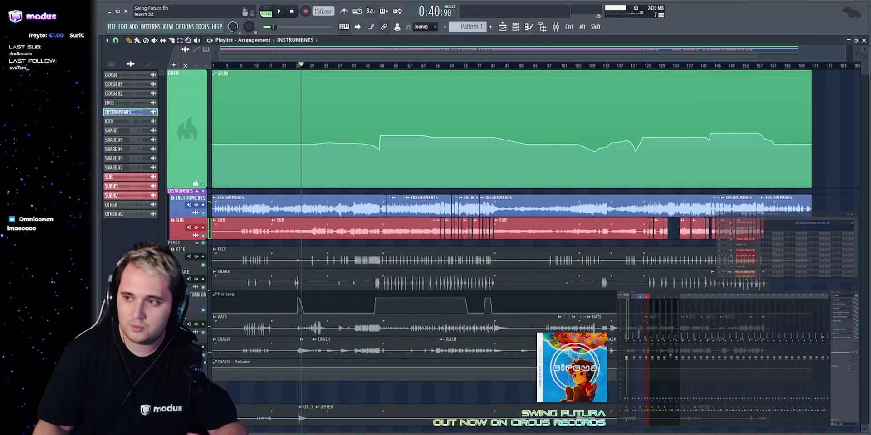
Inspect the Distructor distortion module on the Master track, play a short passage through it, and close the plugin.
{"action": "left_click", "coordinate": [838, 321]}
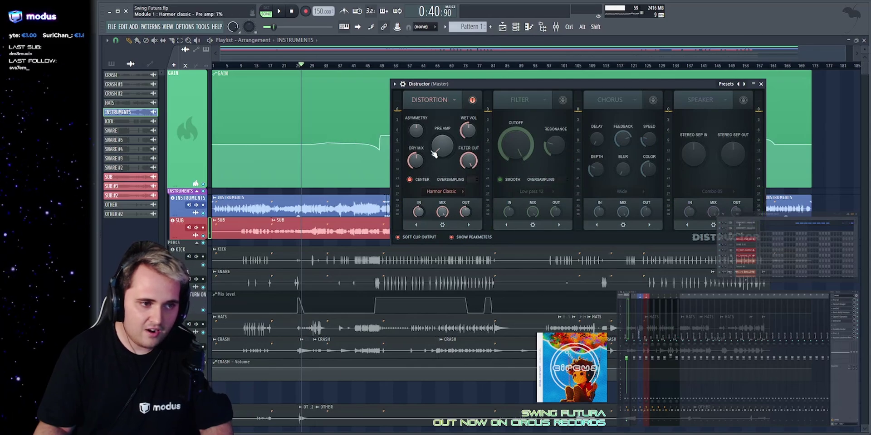
{"action": "key", "text": "space"}
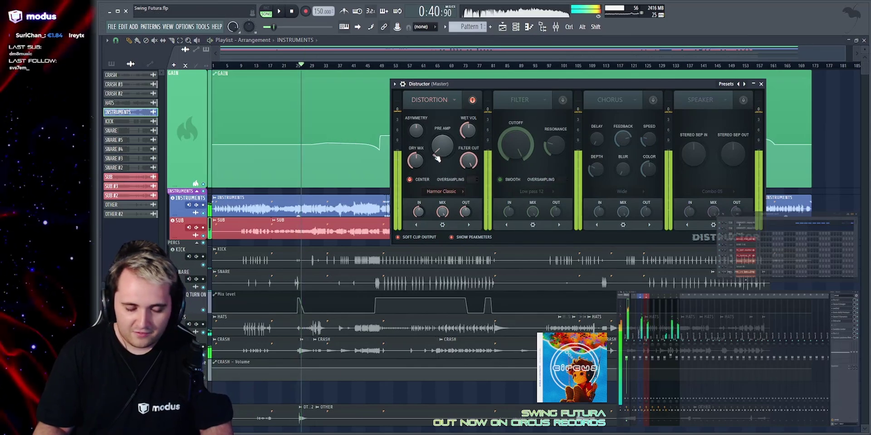
{"action": "key", "text": "space"}
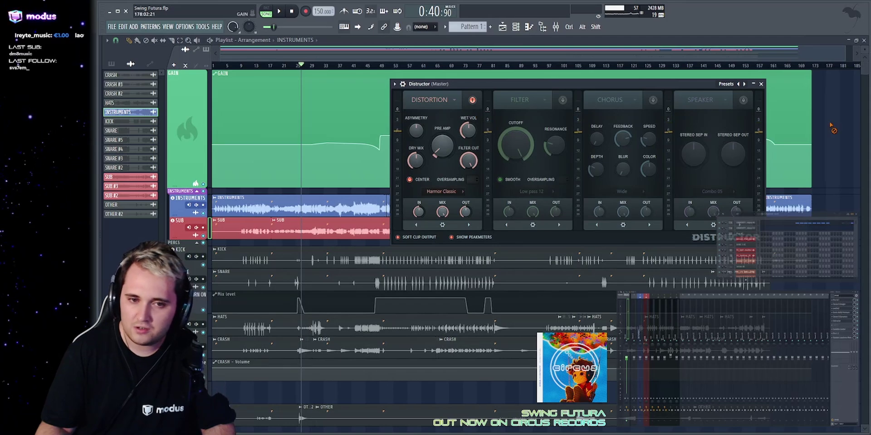
{"action": "key", "text": "Escape"}
Inspect the Invisible Limiter and the FabFilter Pro-L 2 output level on the Master track, then close both.
{"action": "left_click", "coordinate": [838, 329]}
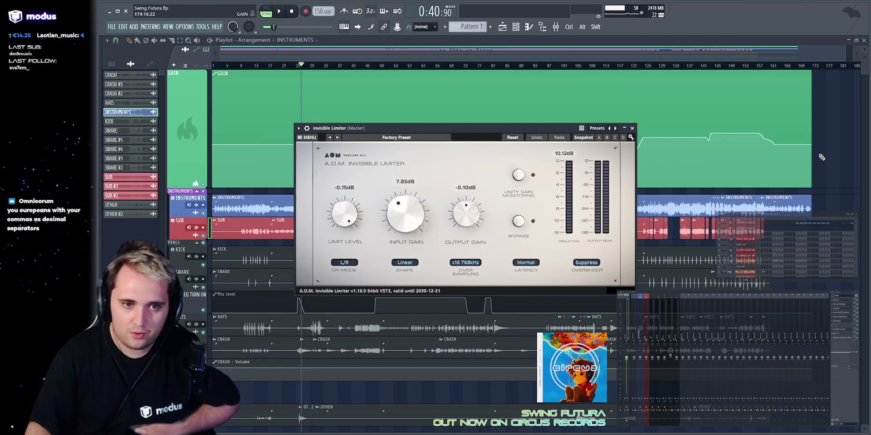
{"action": "left_click", "coordinate": [838, 334]}
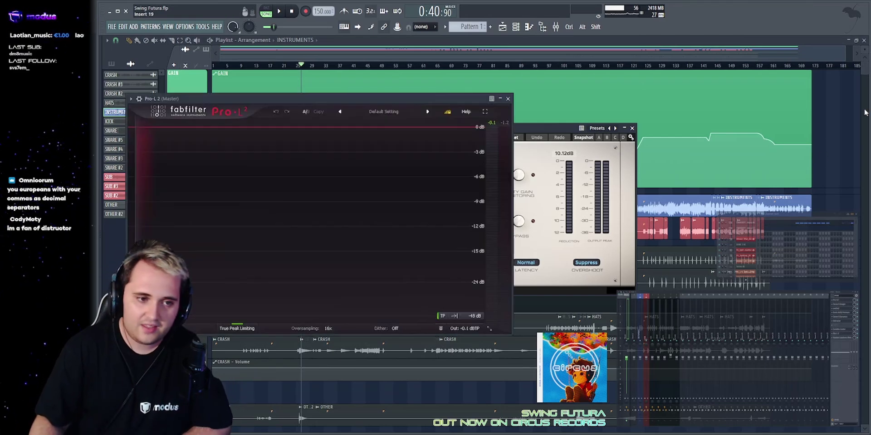
{"action": "mouse_move", "coordinate": [468, 331]}
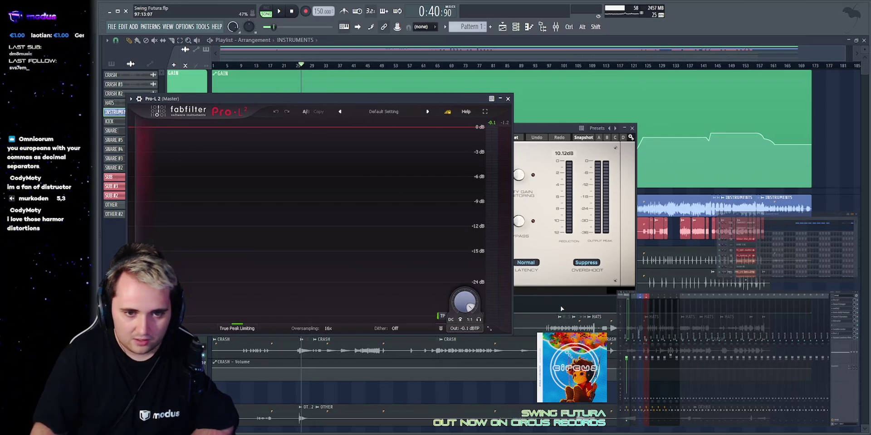
{"action": "right_click", "coordinate": [827, 151]}
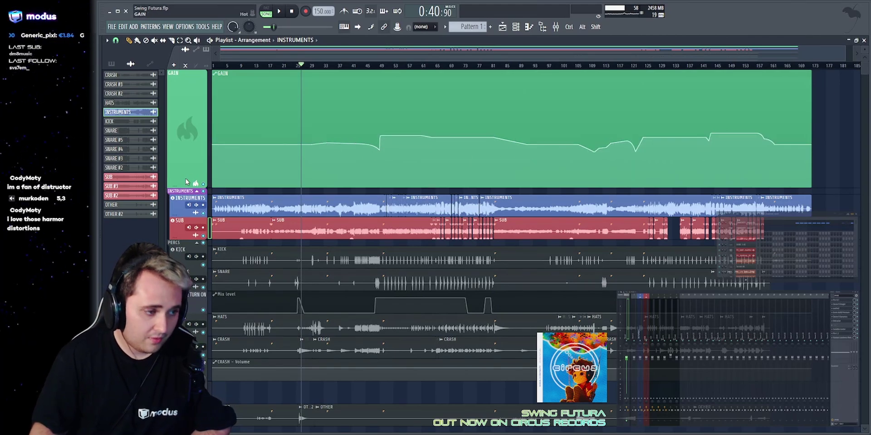
Enlarge the GAIN automation track, select and deselect its clip, and examine the gain curve across the arrangement.
{"action": "left_click_drag", "start_coordinate": [181, 186], "coordinate": [181, 259]}
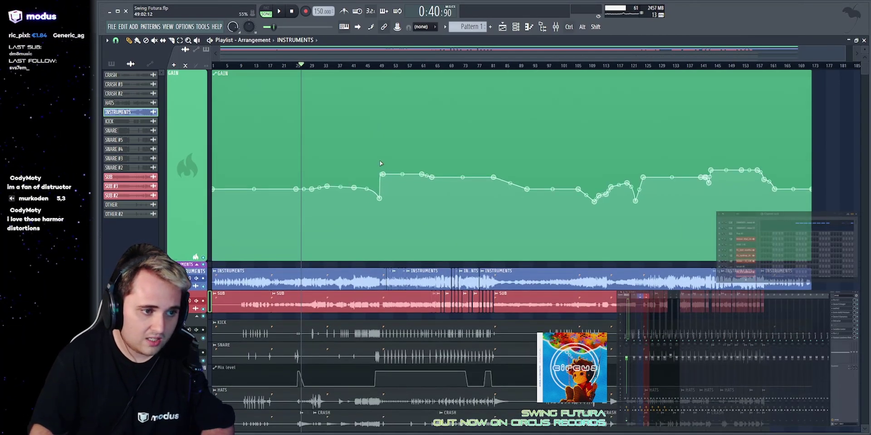
{"action": "left_click_drag", "start_coordinate": [380, 165], "coordinate": [443, 169]}
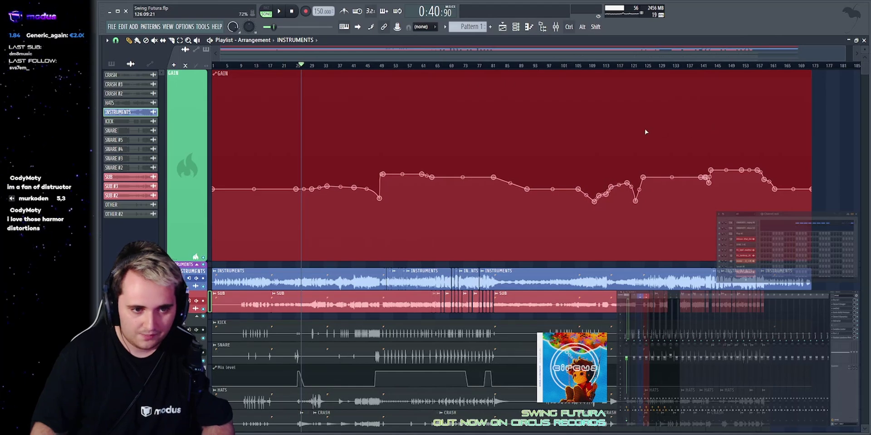
{"action": "left_click_drag", "start_coordinate": [645, 132], "coordinate": [788, 135]}
{"action": "left_click", "coordinate": [832, 131], "text": "ctrl"}
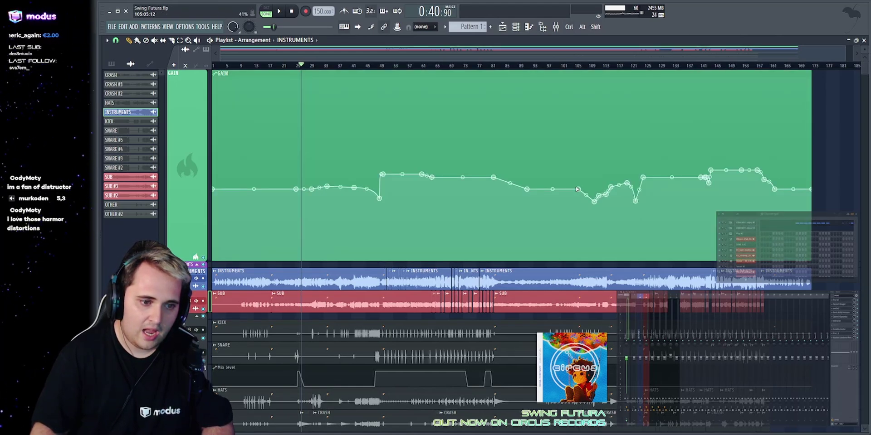
{"action": "scroll", "coordinate": [590, 208], "scroll_direction": "down", "scroll_amount": 2}
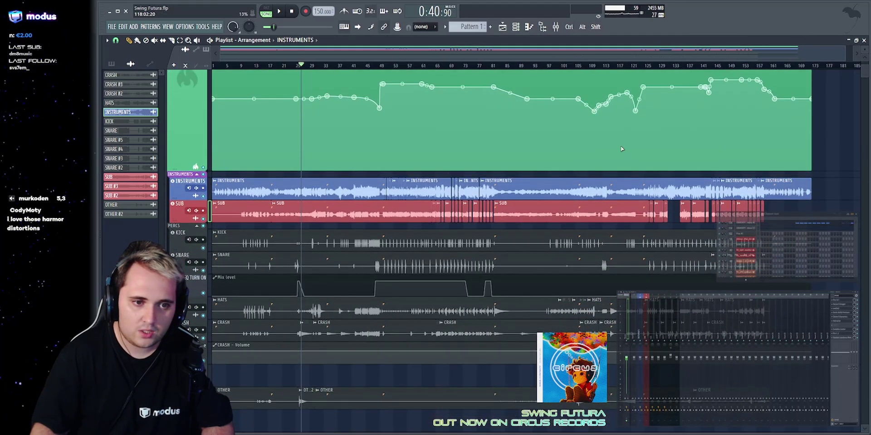
{"action": "scroll", "coordinate": [622, 148], "scroll_direction": "up", "scroll_amount": 1}
{"action": "scroll", "coordinate": [546, 166], "scroll_direction": "up", "scroll_amount": 2}
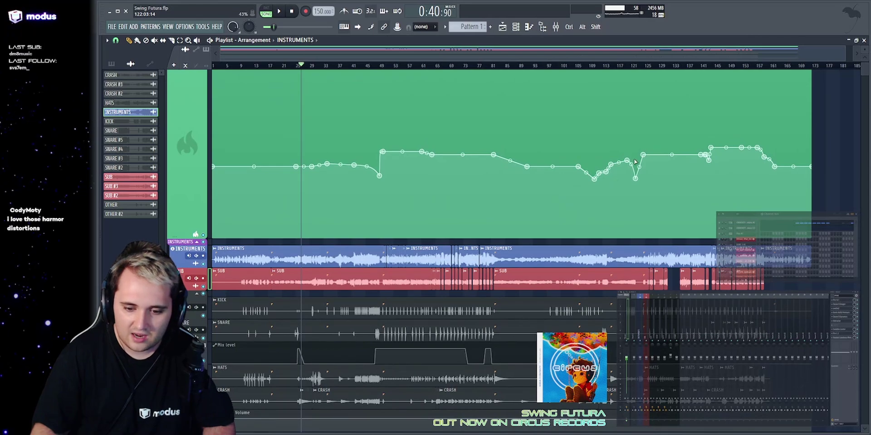
Inspect Youlean Loudness Meter 2 on the Master track, close it, and save the project.
{"action": "left_click", "coordinate": [843, 338]}
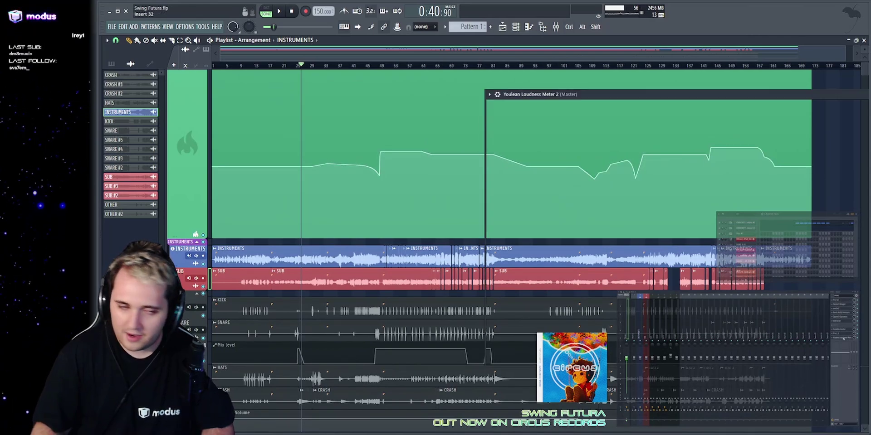
{"action": "left_click_drag", "start_coordinate": [680, 95], "coordinate": [437, 83]}
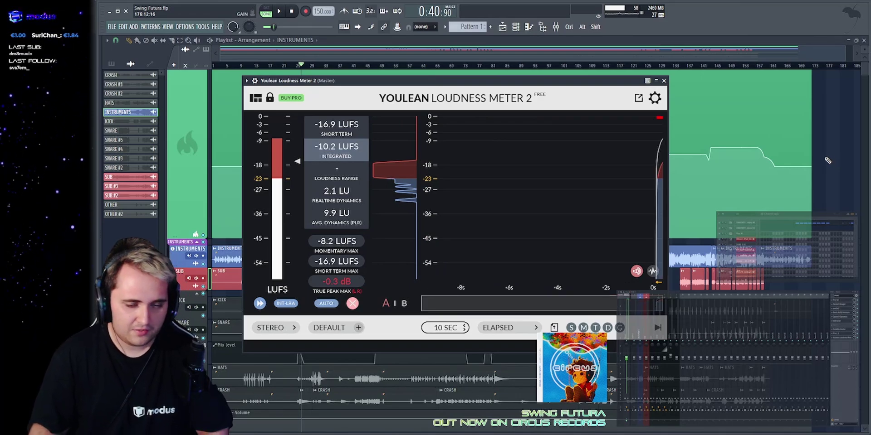
{"action": "key", "text": "Escape"}
{"action": "key", "text": "ctrl+s"}
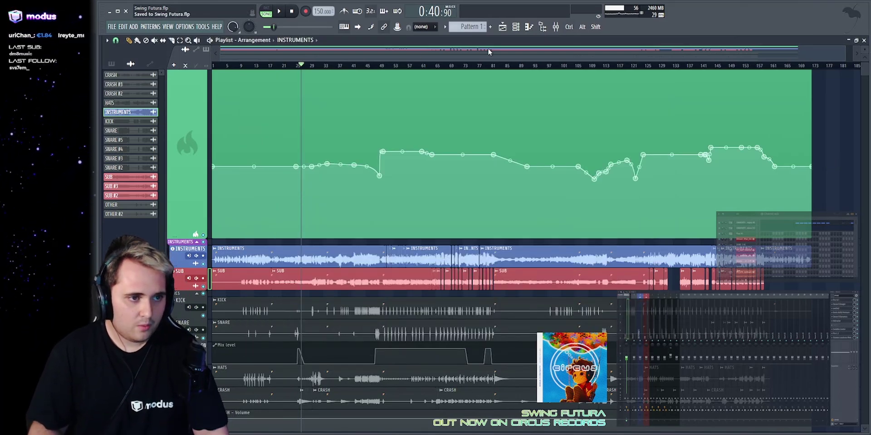
Return the GAIN automation track to its compact height and save the project again.
{"action": "scroll", "coordinate": [491, 51], "scroll_direction": "down", "scroll_amount": 1}
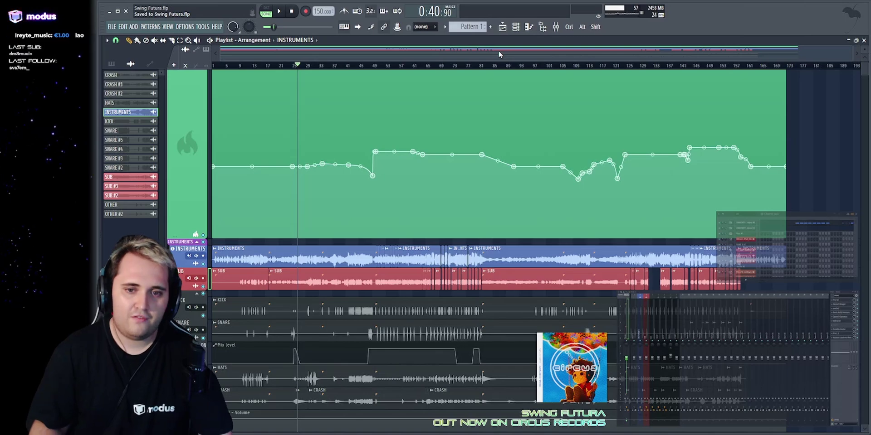
{"action": "scroll", "coordinate": [484, 107], "scroll_direction": "up", "scroll_amount": 1}
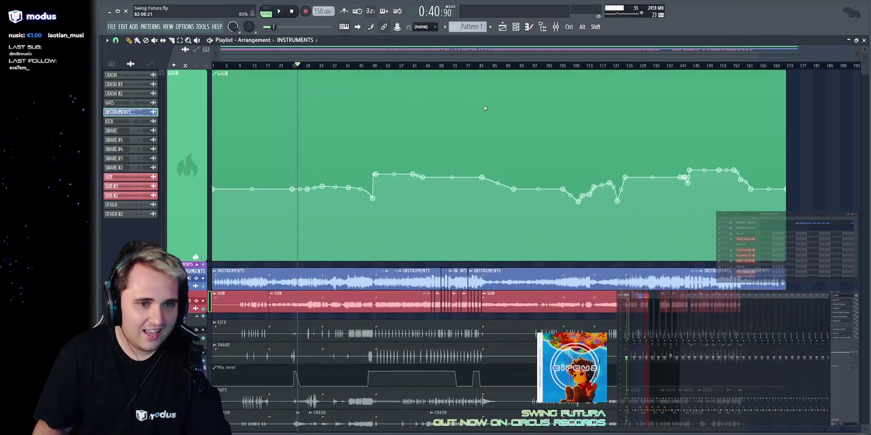
{"action": "scroll", "coordinate": [510, 59], "scroll_direction": "up", "scroll_amount": 2}
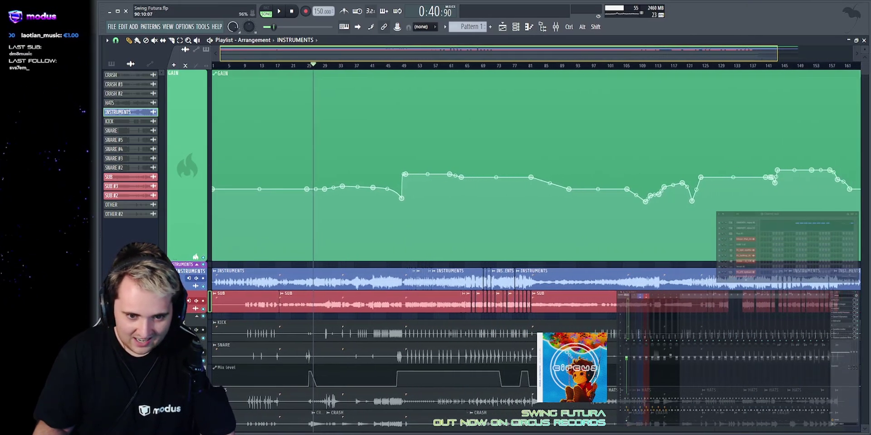
{"action": "scroll", "coordinate": [510, 53], "scroll_direction": "down", "scroll_amount": 1}
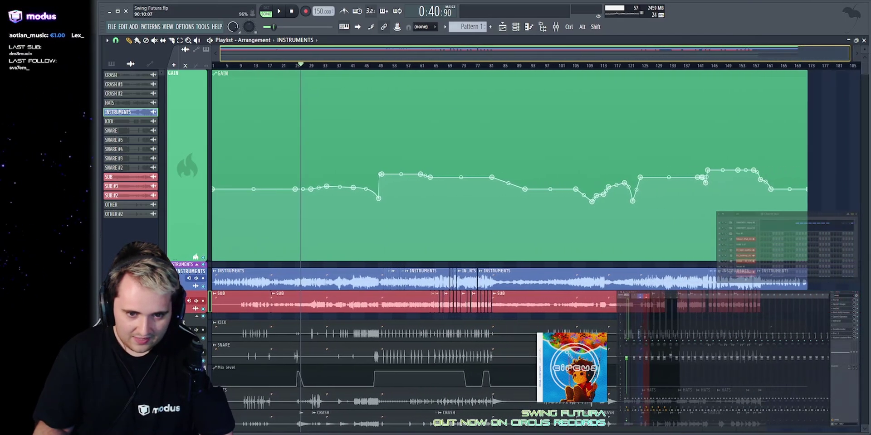
{"action": "left_click", "coordinate": [196, 132]}
{"action": "key", "text": "ctrl+z"}
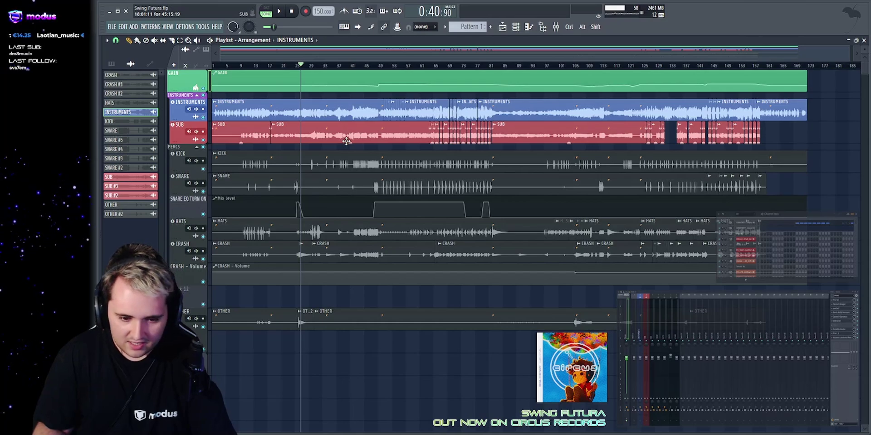
{"action": "scroll", "coordinate": [347, 140], "scroll_direction": "down", "scroll_amount": 4}
{"action": "scroll", "coordinate": [347, 140], "scroll_direction": "up", "scroll_amount": 4}
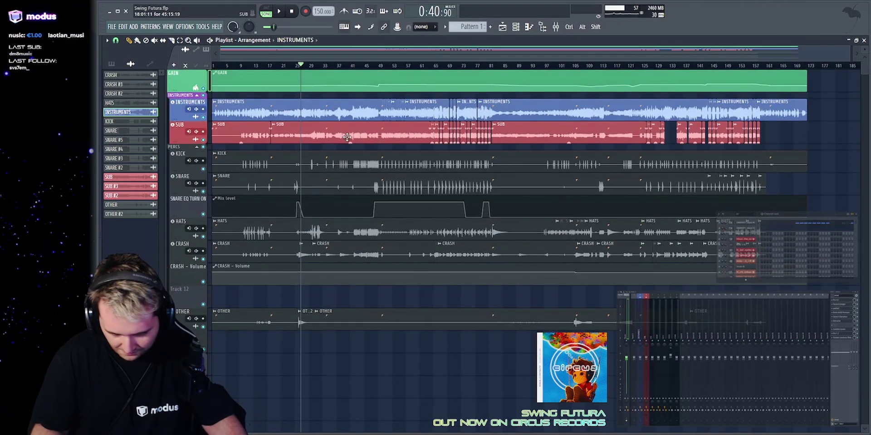
{"action": "key", "text": "ctrl+s"}
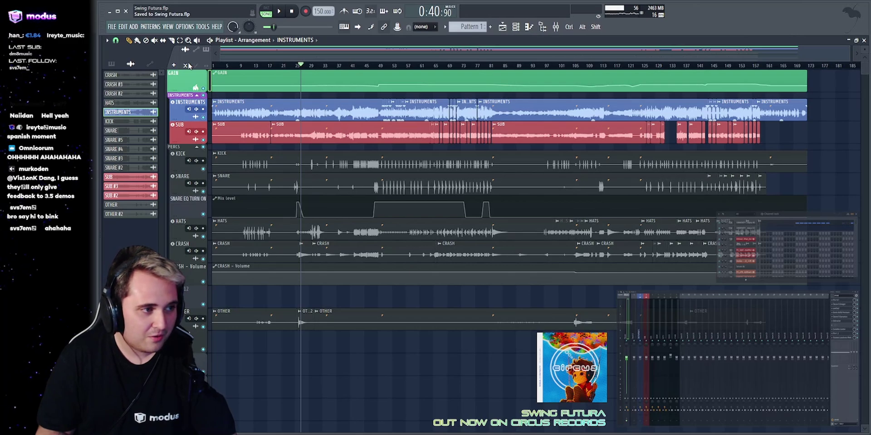